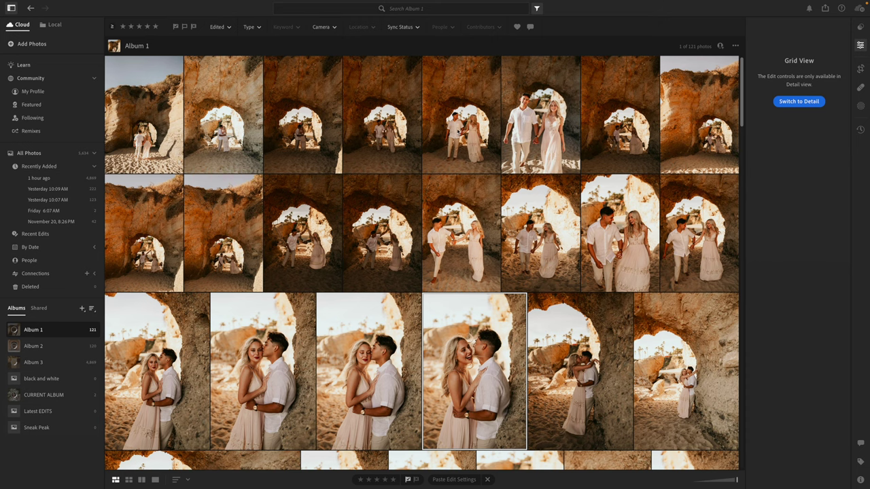
Step: Open the photo of the couple walking hand in hand under the arch
double_click(214, 140)
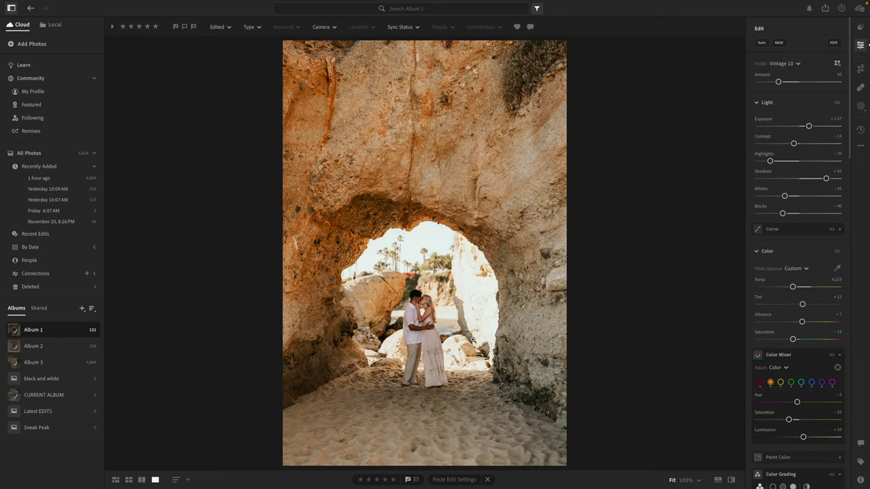
key(g)
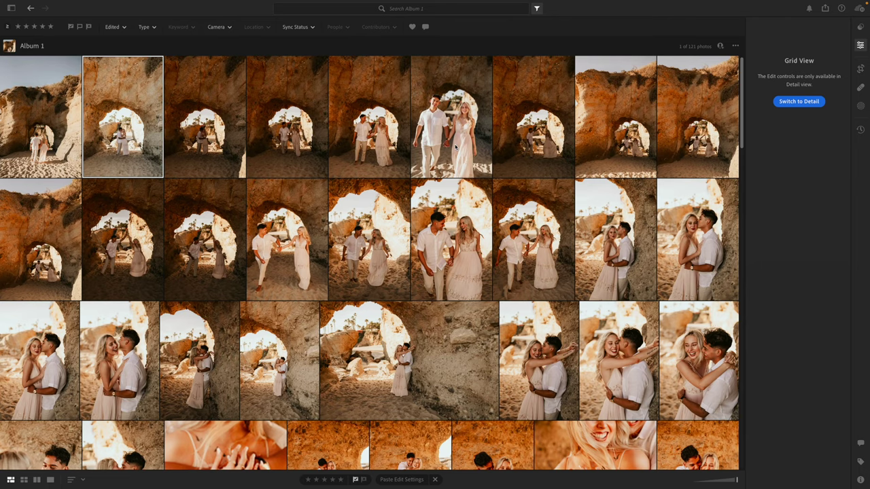
double_click(454, 146)
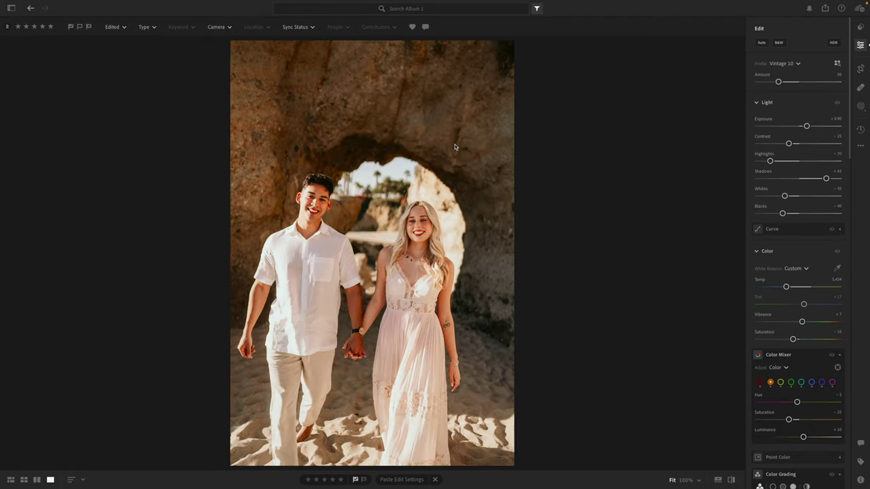
Step: Check the man's and woman's faces at 100% zoom, then fit the photo and return to the grid
click(313, 197)
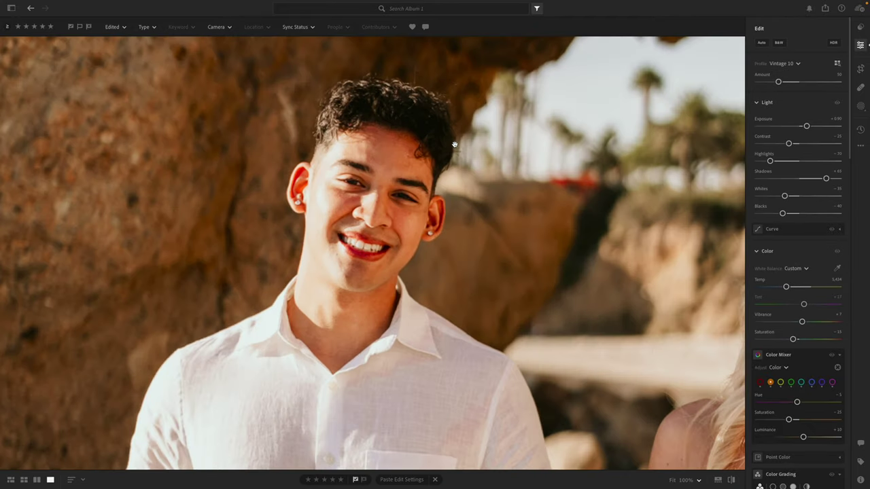
click(492, 235)
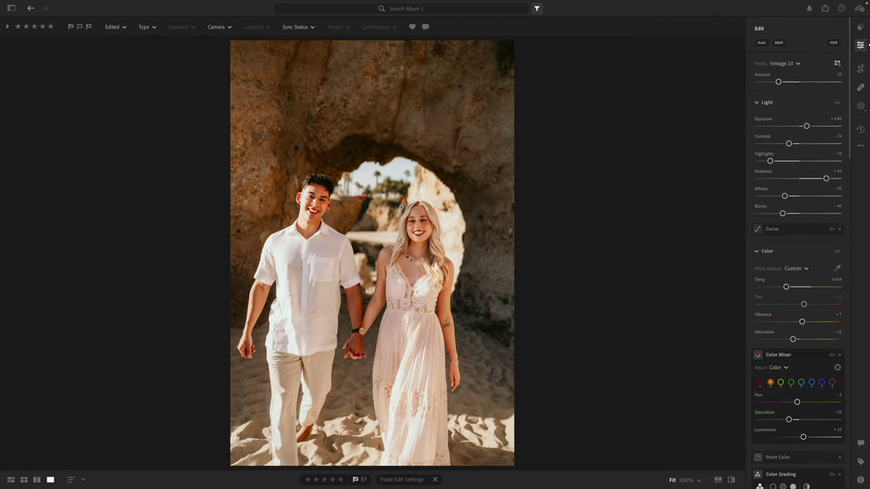
click(417, 236)
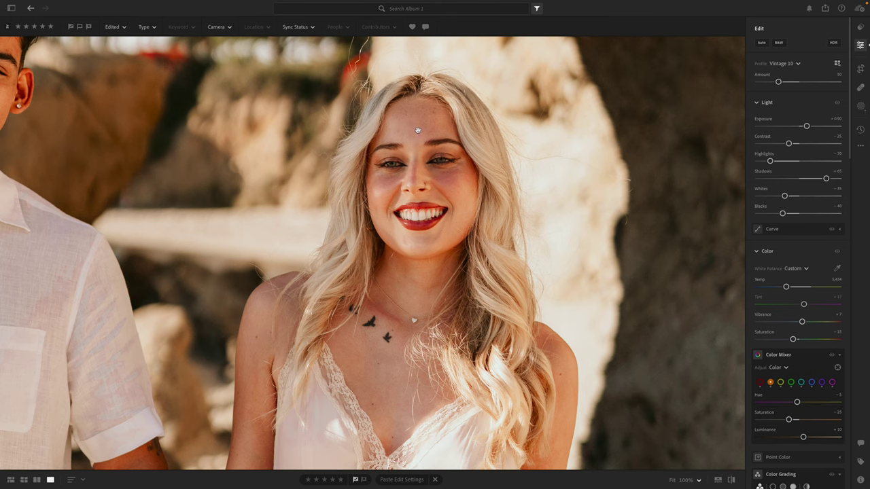
drag(227, 268, 269, 261)
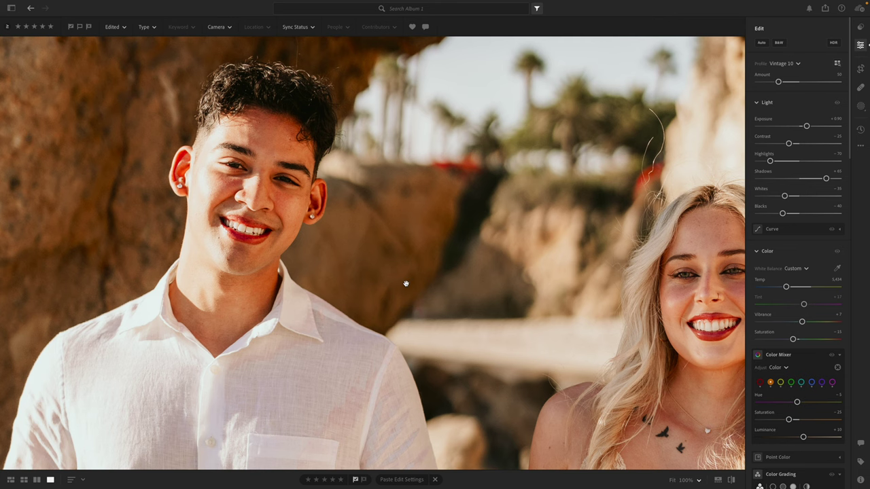
drag(544, 292, 440, 364)
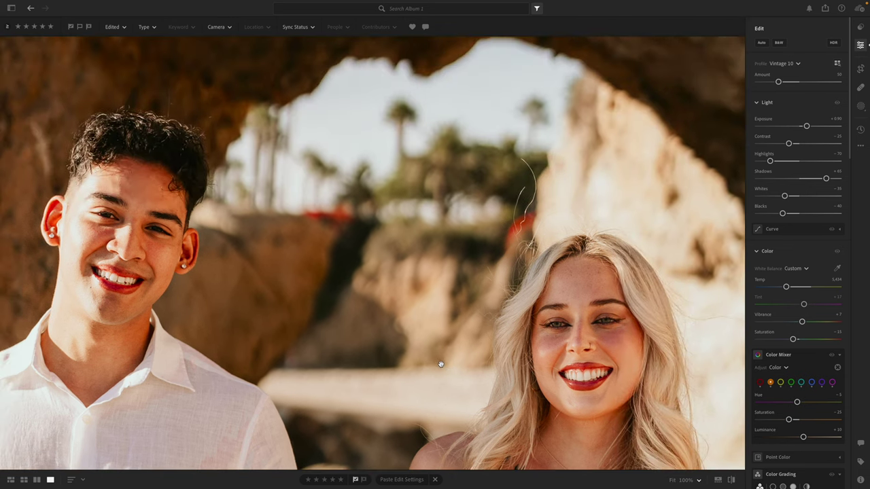
click(441, 364)
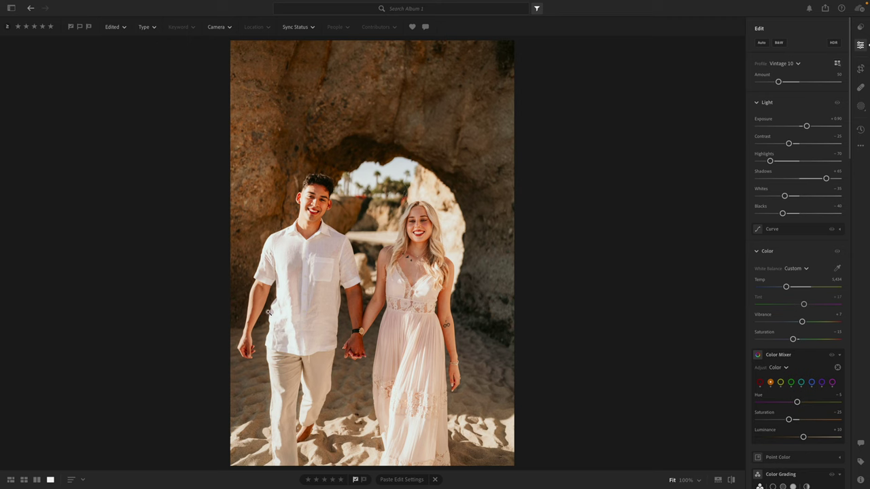
click(11, 480)
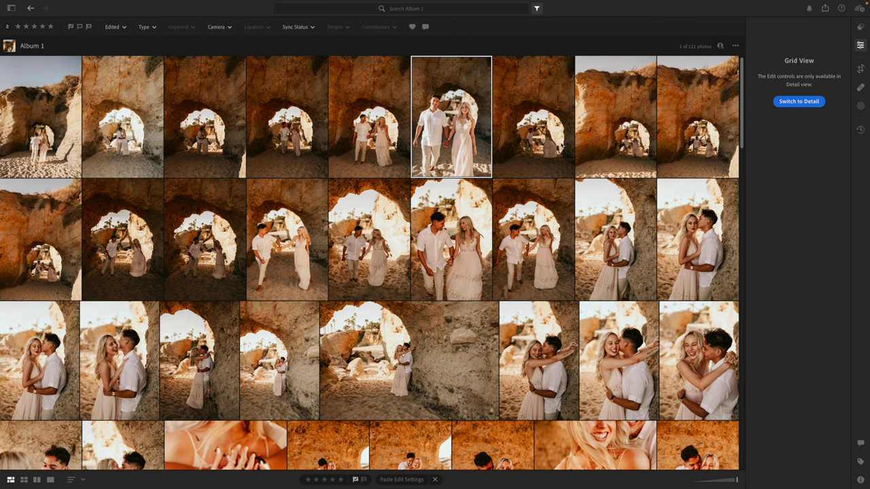
Step: Open the first arch photo and step forward to the couple kissing beneath the rock
scroll(229, 200, down, 15)
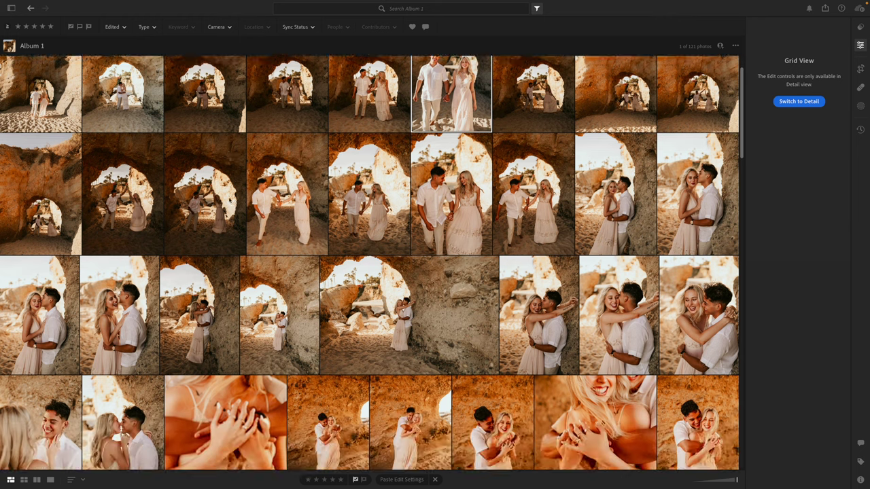
scroll(229, 199, up, 15)
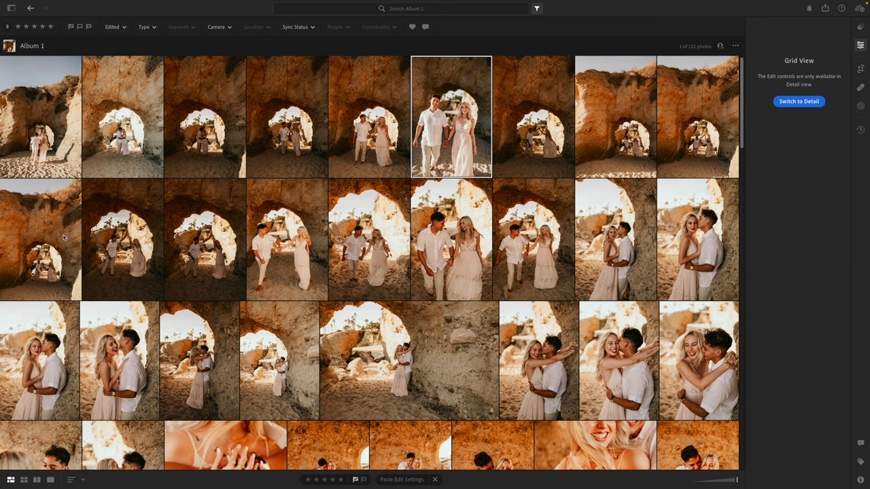
double_click(64, 135)
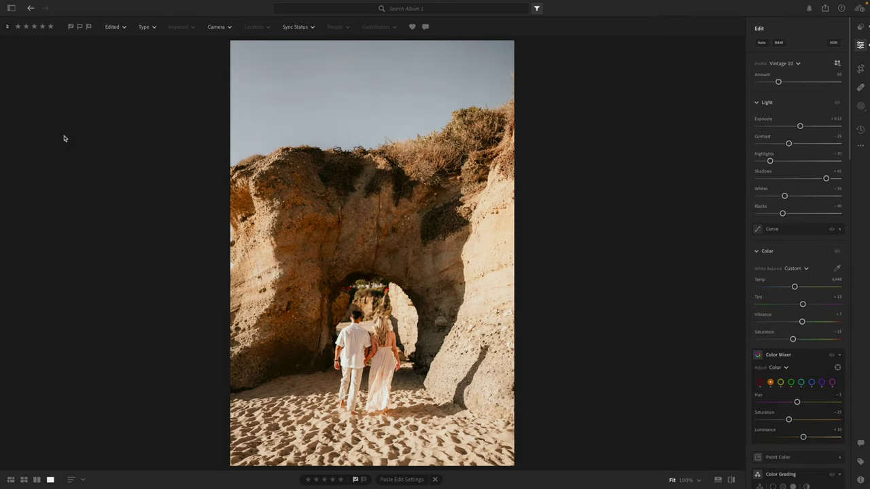
key(Right)
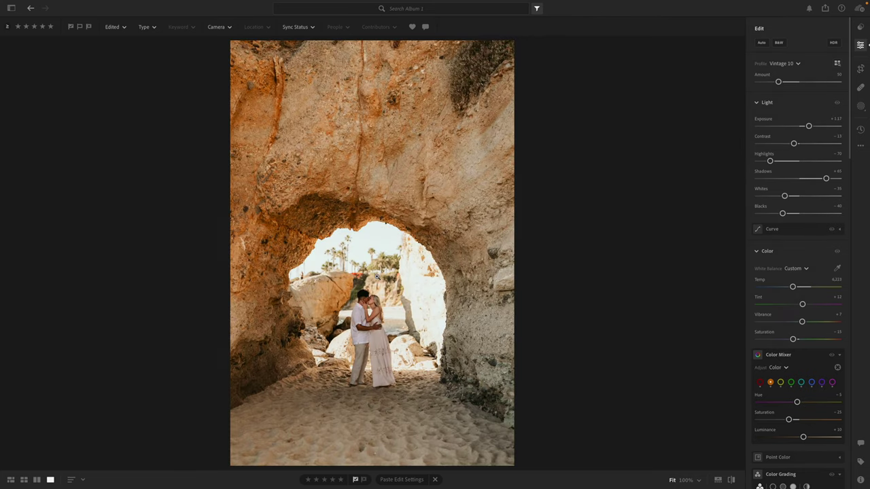
key(shift+p)
Step: Zoom in and out to inspect the couple and palms up close
click(246, 276)
click(219, 267)
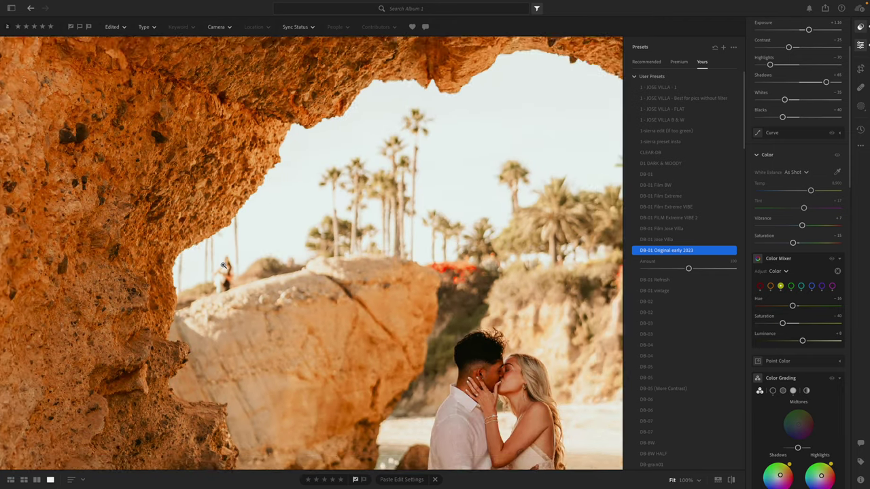
click(240, 278)
click(240, 278)
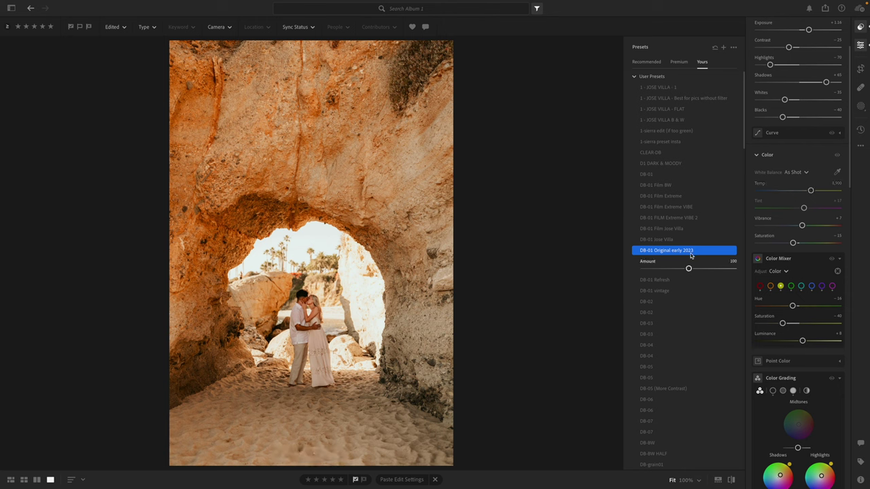
Step: Cool the Temp slightly and compare the edit against the unedited original
drag(800, 190, 793, 191)
click(731, 479)
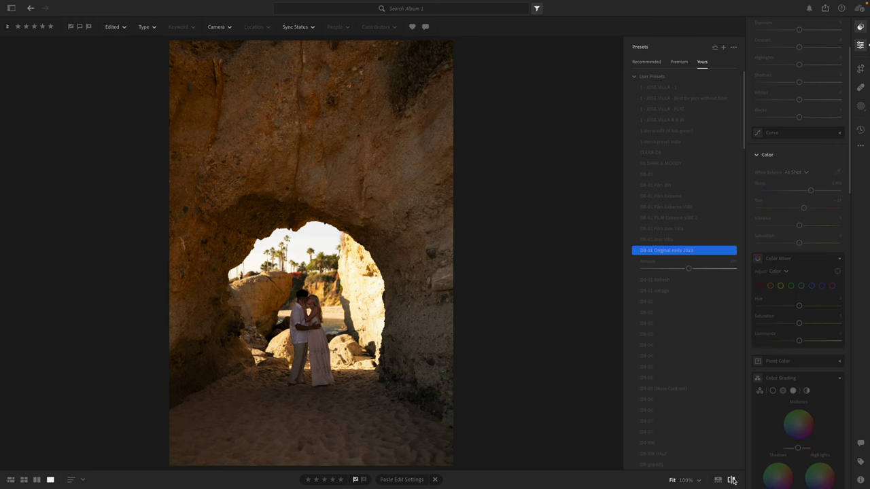
click(731, 480)
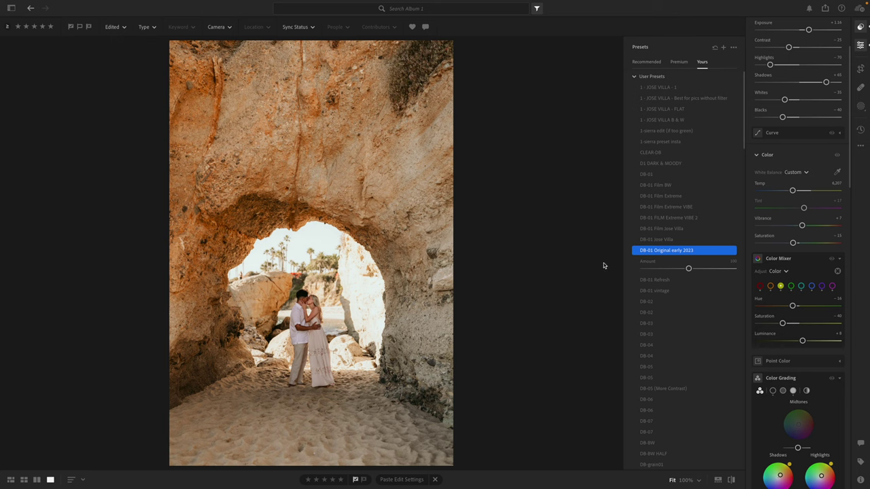
scroll(798, 108, up, 3)
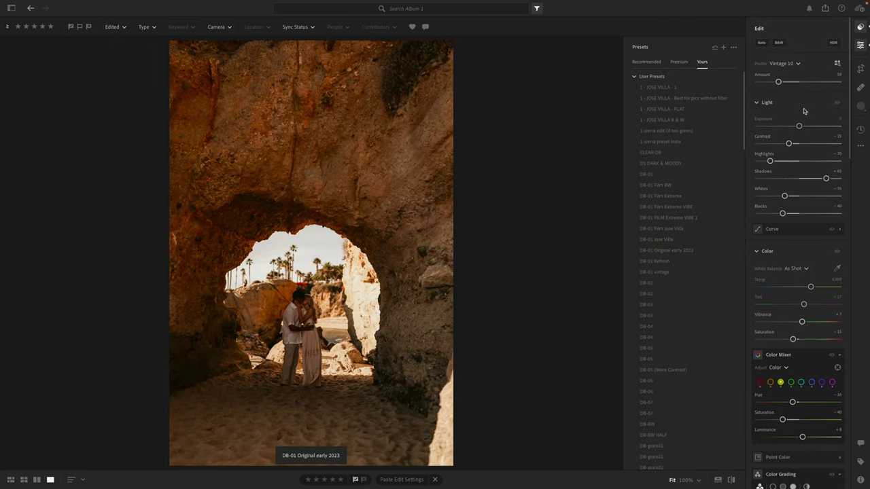
drag(809, 126, 808, 127)
Step: Lower Temp to about 6,470, switch white balance to Auto, and reset exposure to 0
drag(810, 286, 798, 287)
click(796, 269)
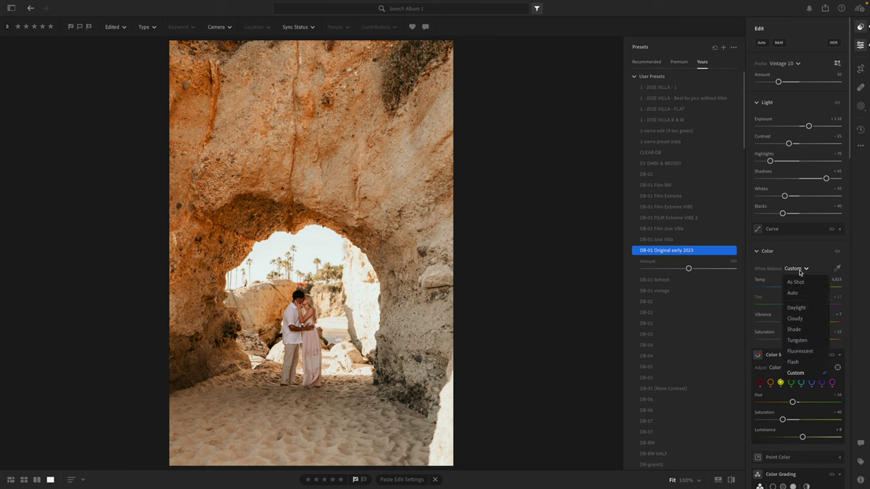
click(794, 294)
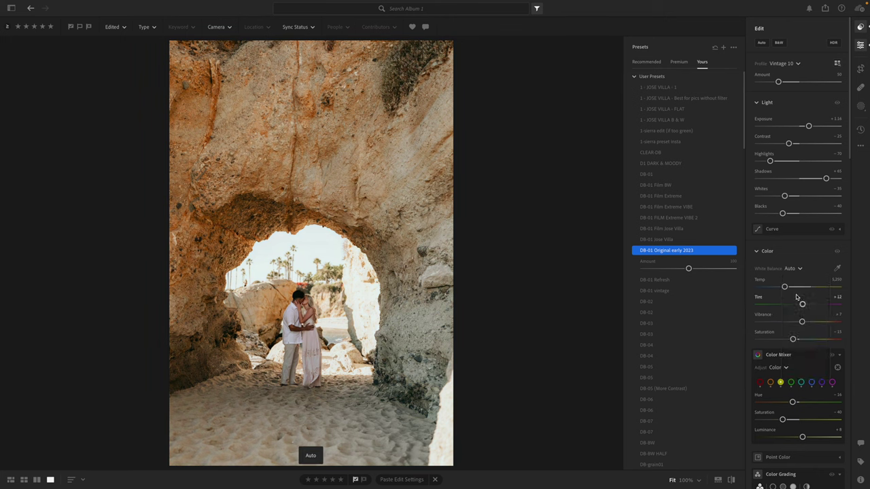
double_click(799, 127)
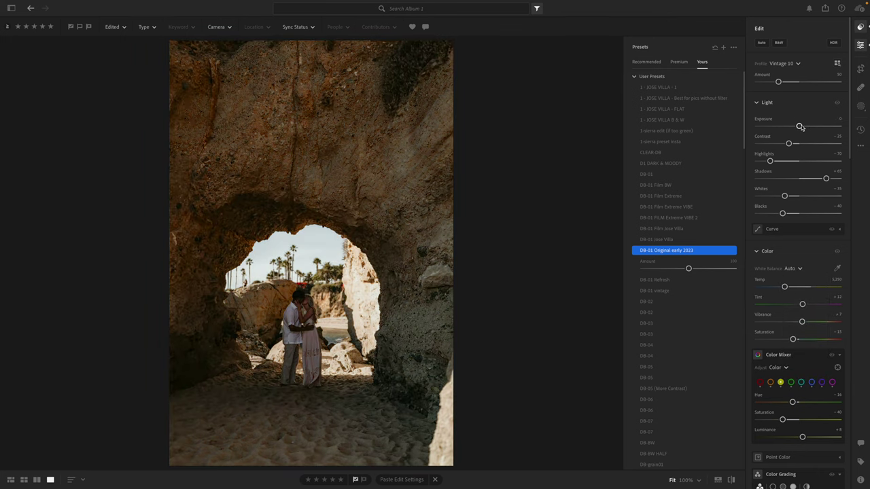
Step: Reapply Auto white balance, then open the arch photo with sky above from the grid
click(790, 269)
click(792, 293)
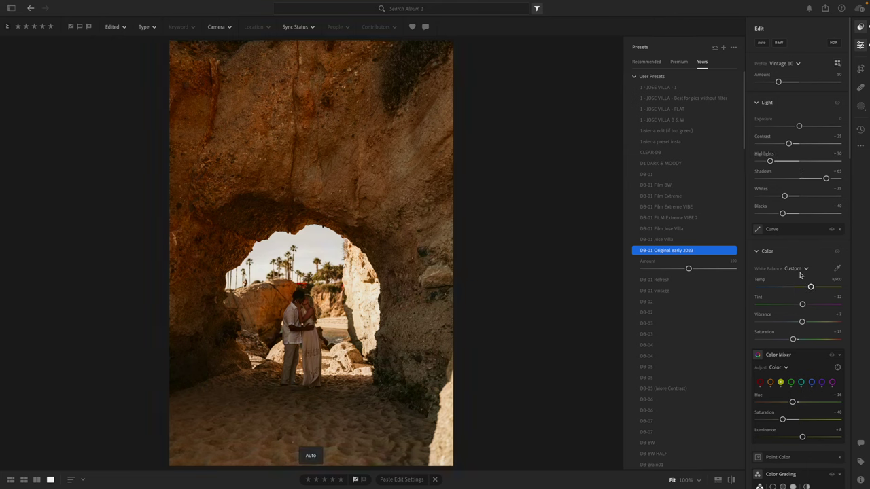
click(802, 269)
click(792, 293)
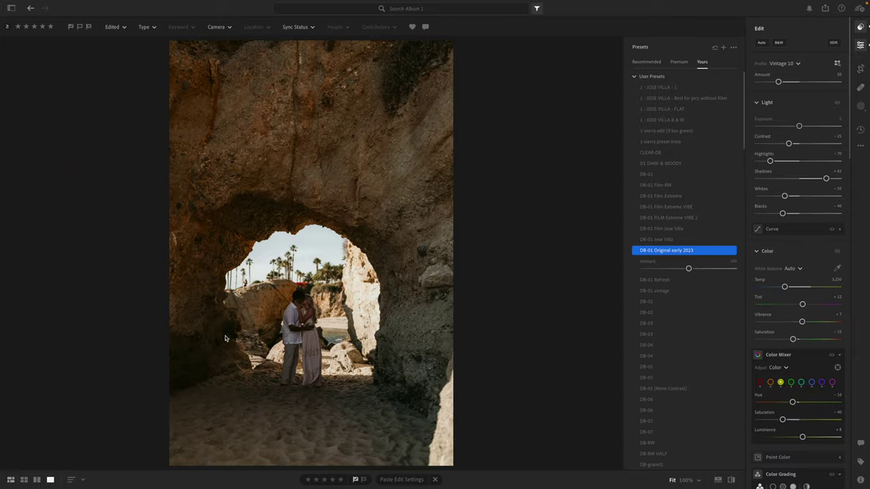
click(14, 480)
double_click(615, 143)
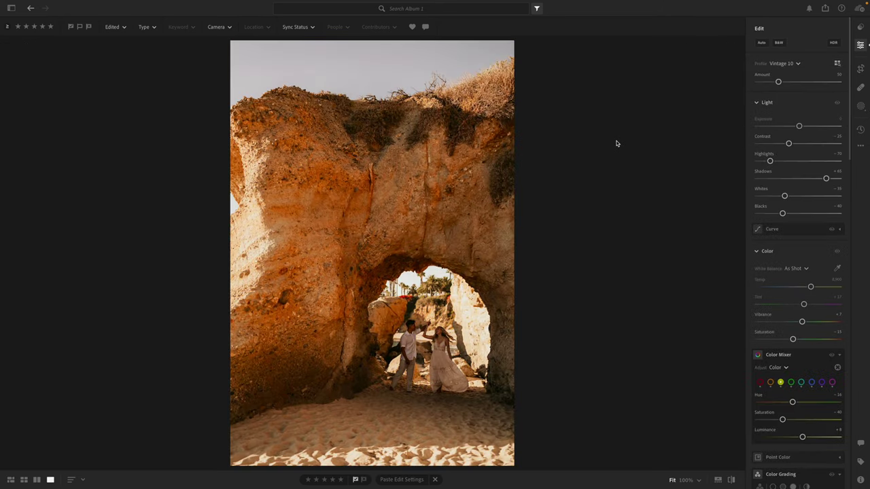
Step: Paste the copied edit settings onto the 118 selected album photos
click(11, 480)
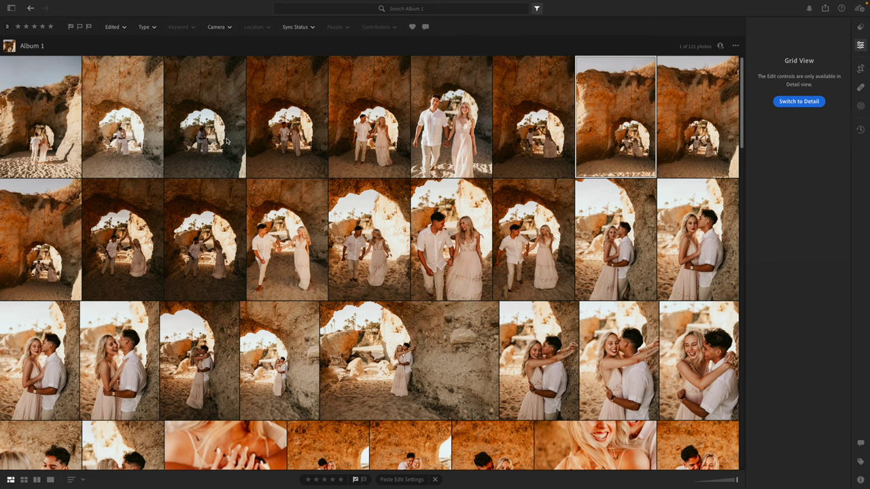
click(290, 138)
scroll(351, 211, down, 5)
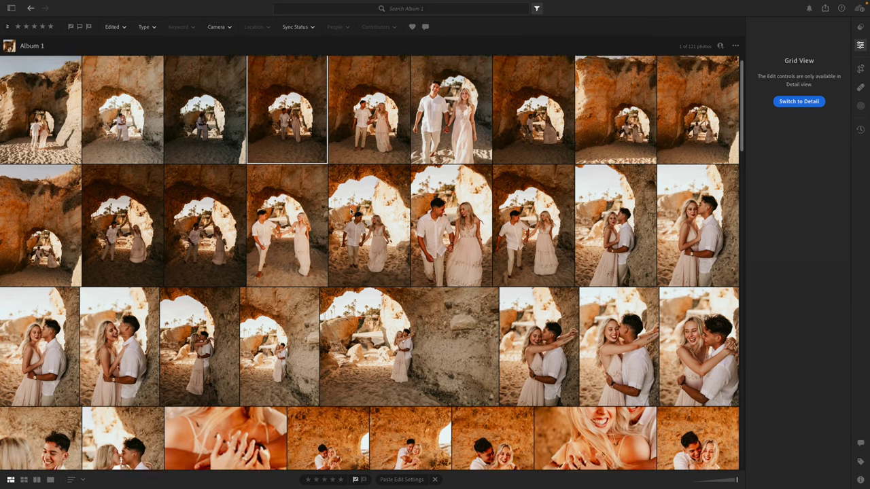
scroll(350, 212, down, 10)
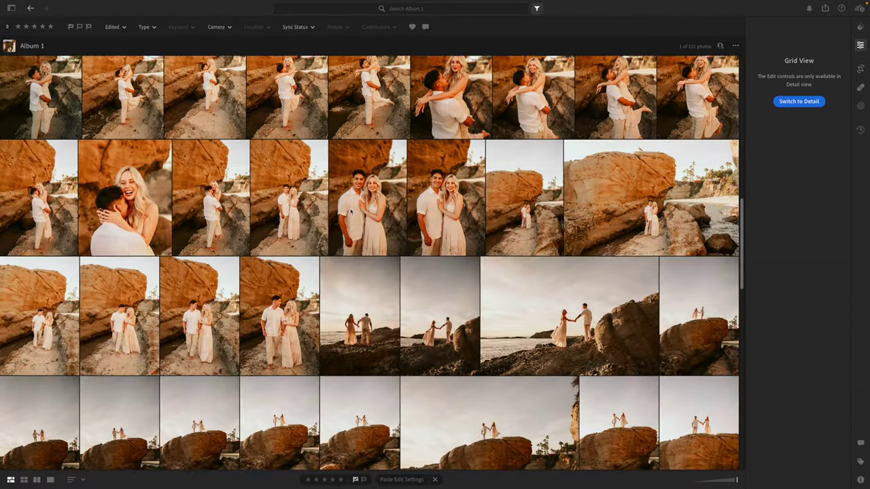
scroll(351, 211, down, 10)
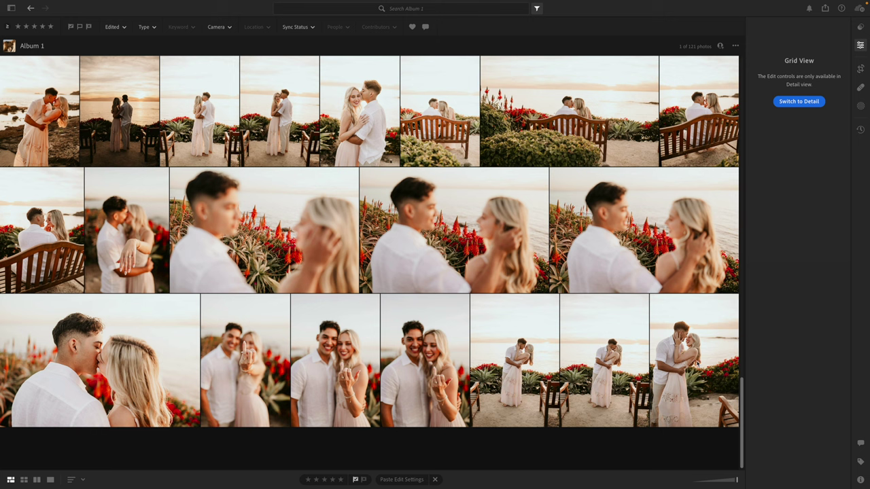
scroll(550, 275, up, 10)
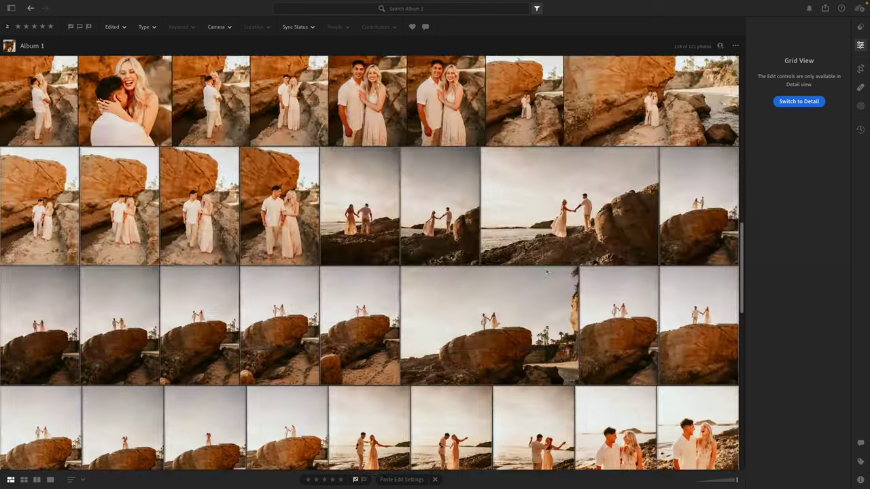
scroll(547, 271, up, 2)
key(ctrl+v)
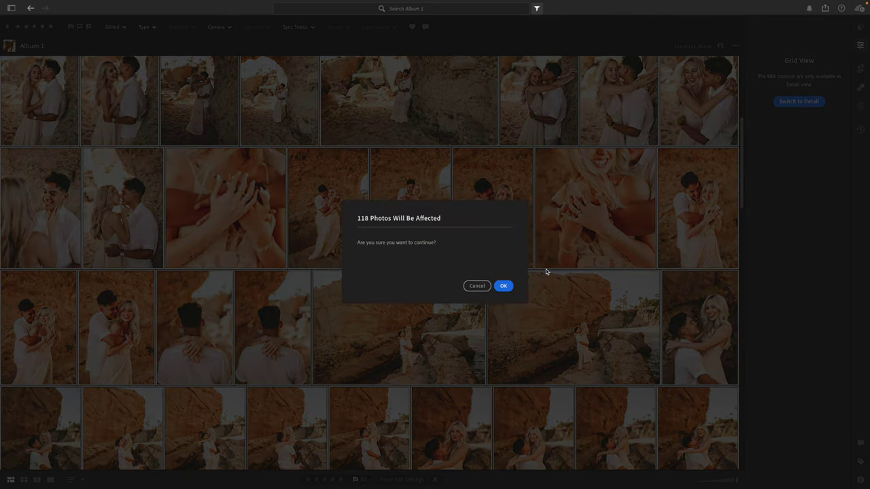
click(503, 286)
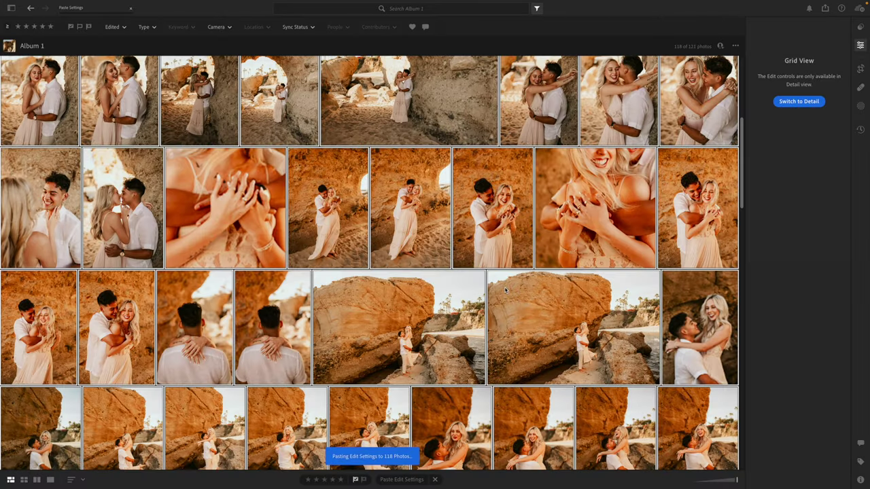
Step: Deselect all photos and open the ring-covered hands close-up for editing
scroll(504, 290, up, 5)
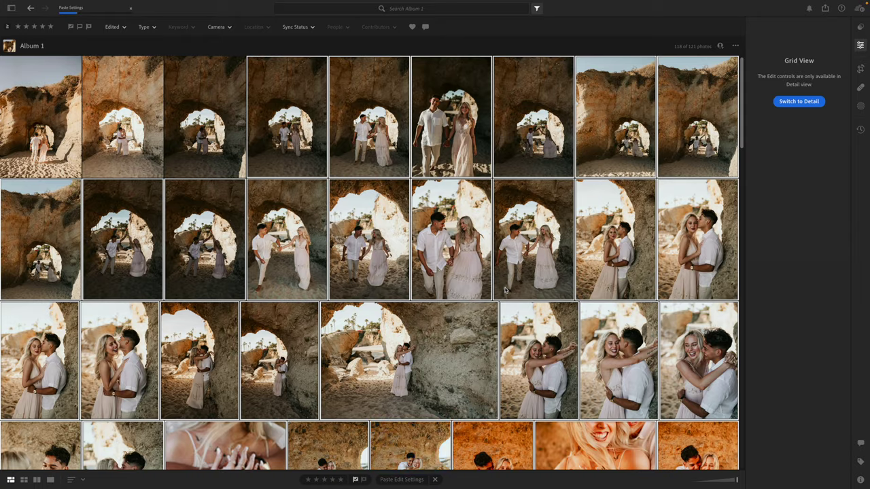
scroll(505, 291, down, 5)
scroll(505, 290, down, 1)
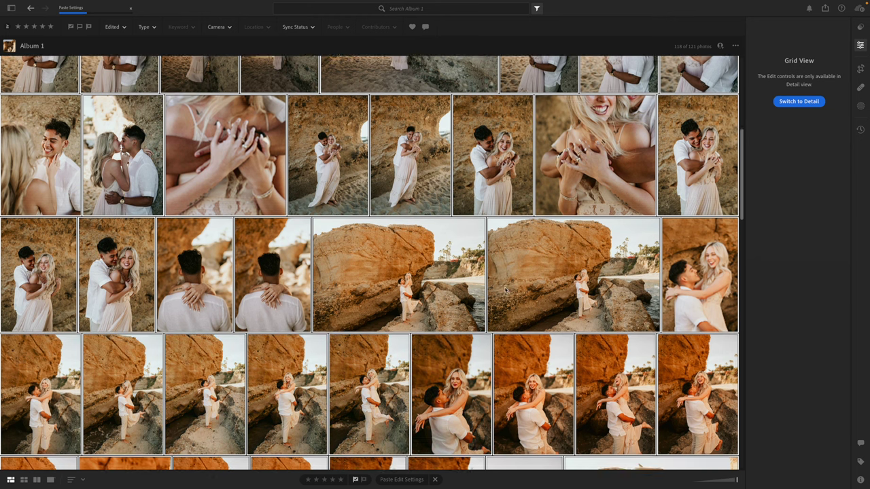
scroll(504, 291, down, 10)
click(506, 461)
scroll(510, 306, up, 10)
scroll(506, 288, up, 5)
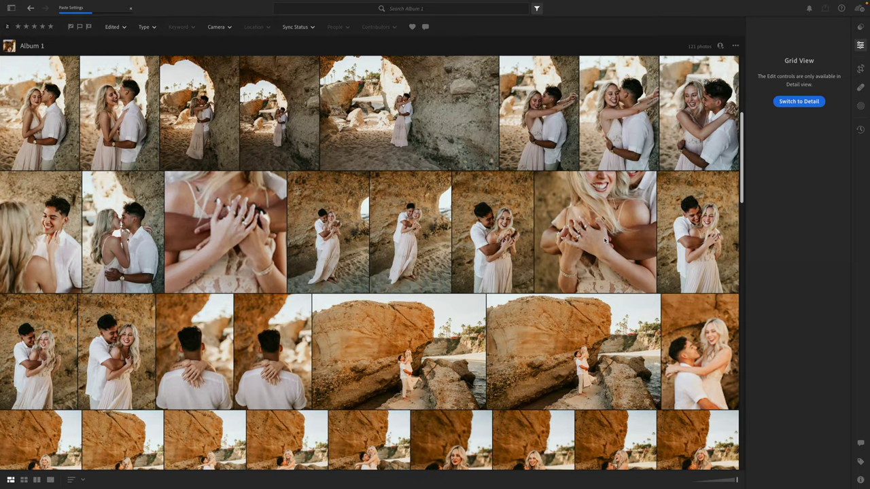
double_click(598, 241)
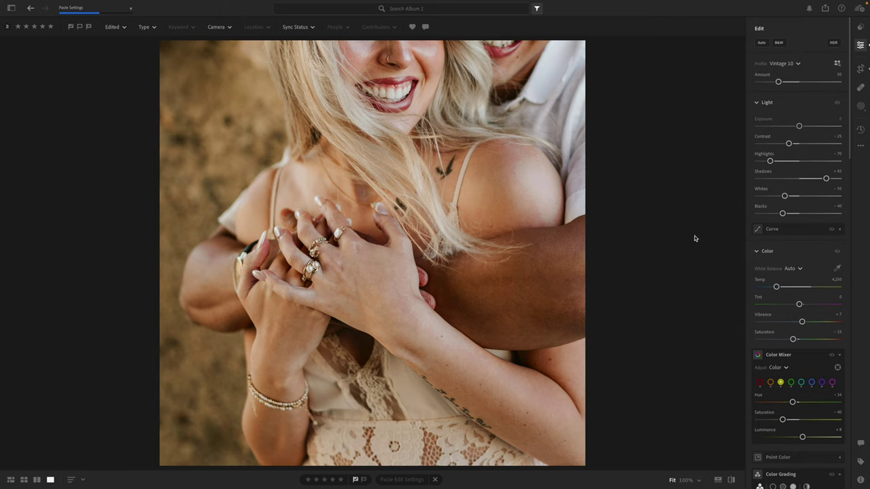
Step: Crop the hands close-up to 1x1, warm Temp to about 5,100, and set exposure to +0.02
key(c)
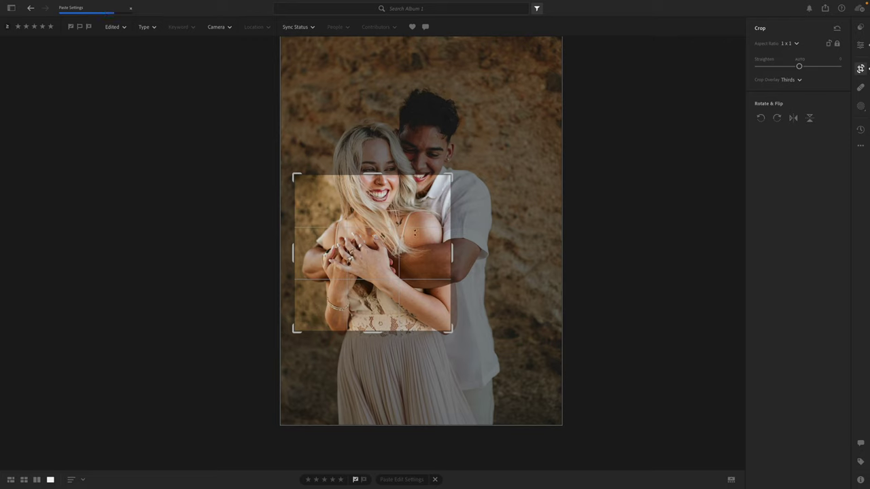
click(860, 45)
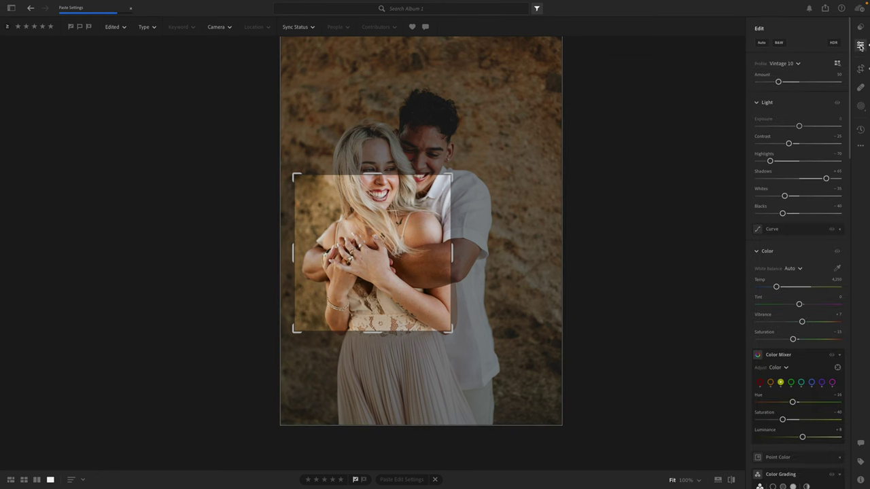
click(781, 288)
drag(780, 288, 800, 305)
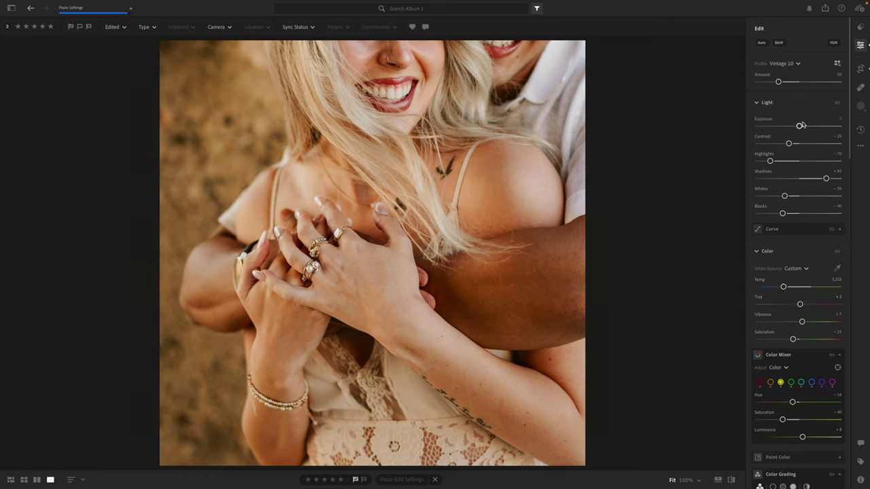
drag(799, 127, 799, 128)
click(11, 479)
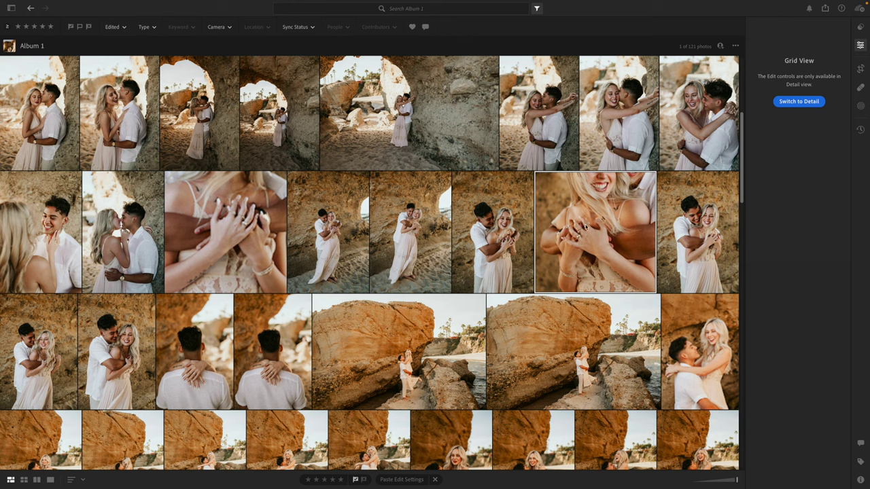
Step: Show the Info panel, then open the laughing couple by the orange rock in Crop & Rotate
click(860, 480)
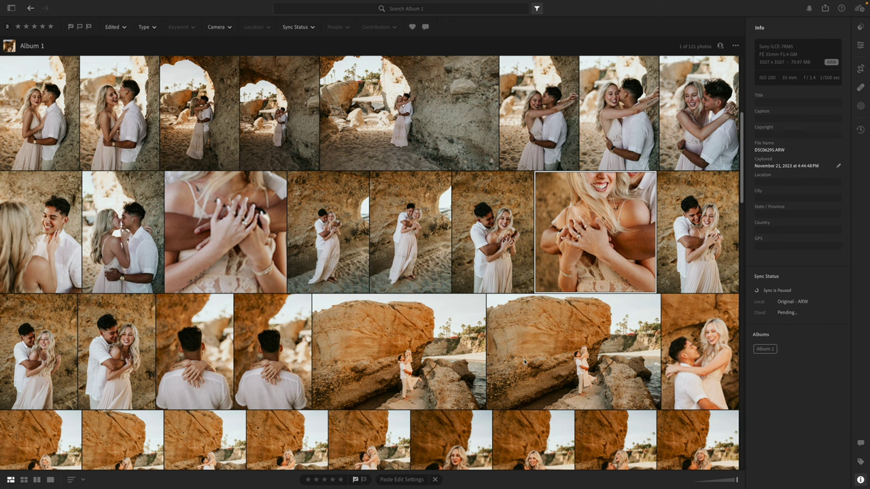
scroll(536, 361, down, 10)
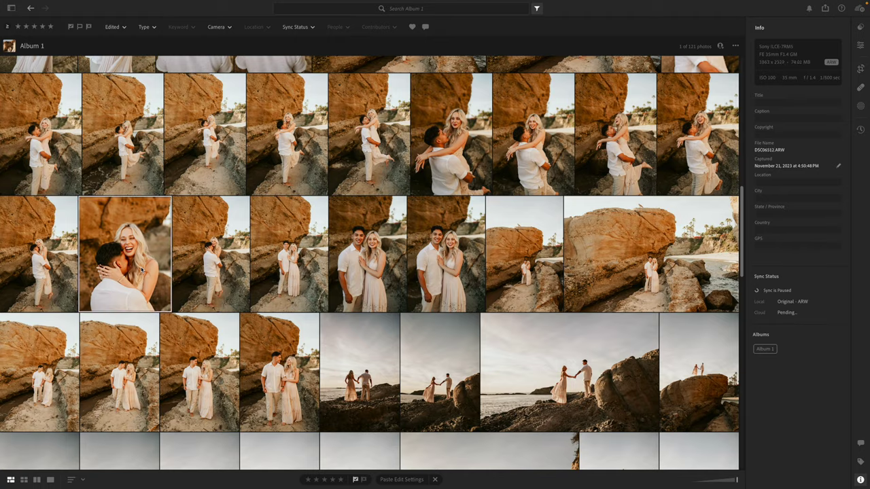
double_click(140, 270)
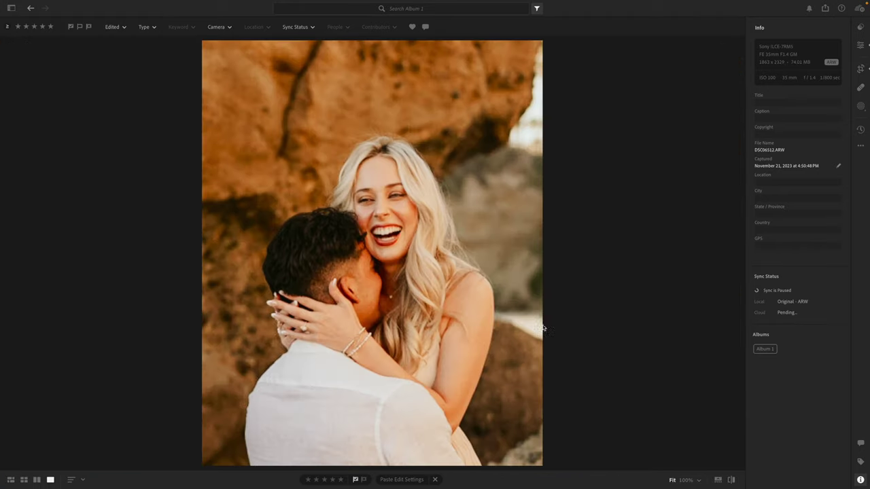
key(c)
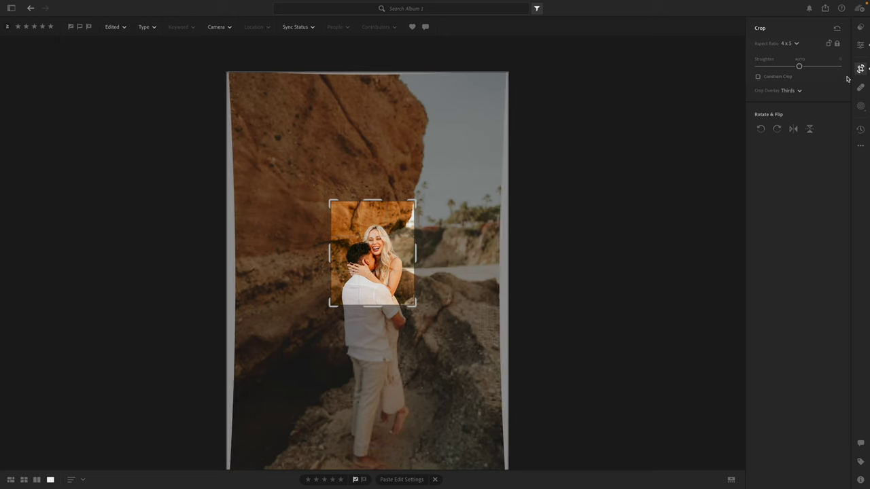
Step: Apply the tight 4 x 5 crop around the laughing couple and go back to the grid
click(860, 46)
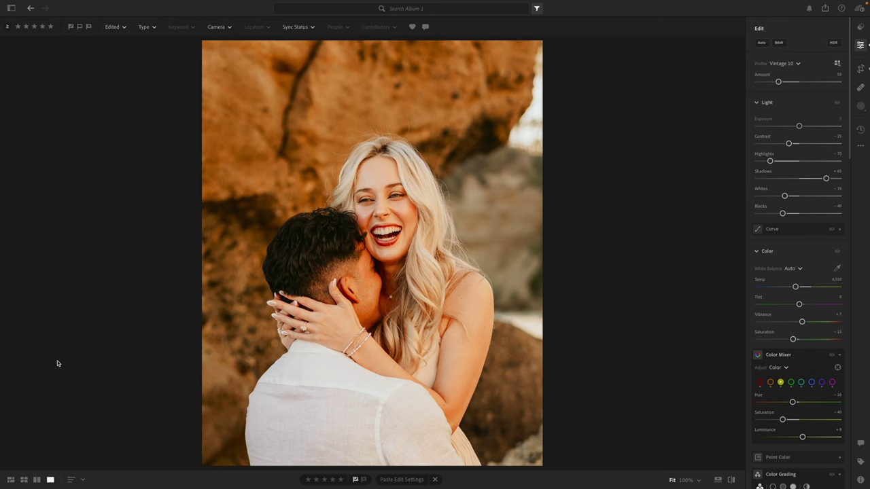
click(11, 481)
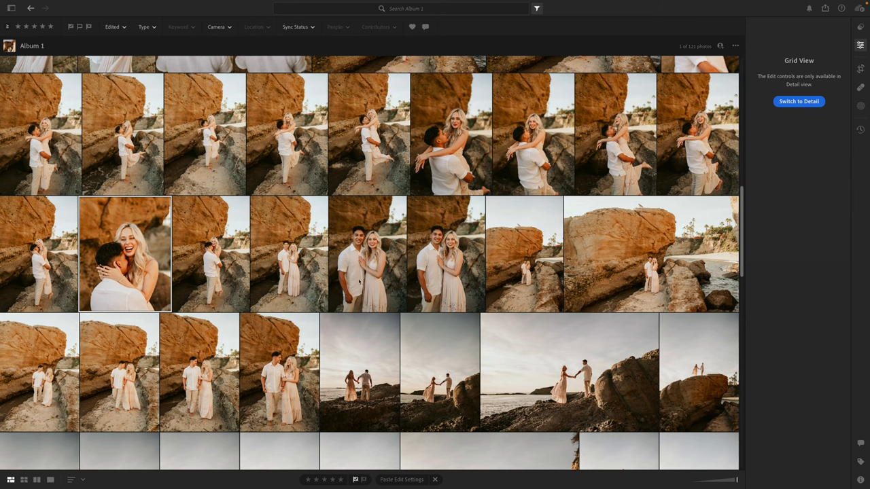
Step: Scroll the grid and briefly view the laughing-couple photo full size
scroll(364, 283, up, 1)
scroll(364, 282, down, 5)
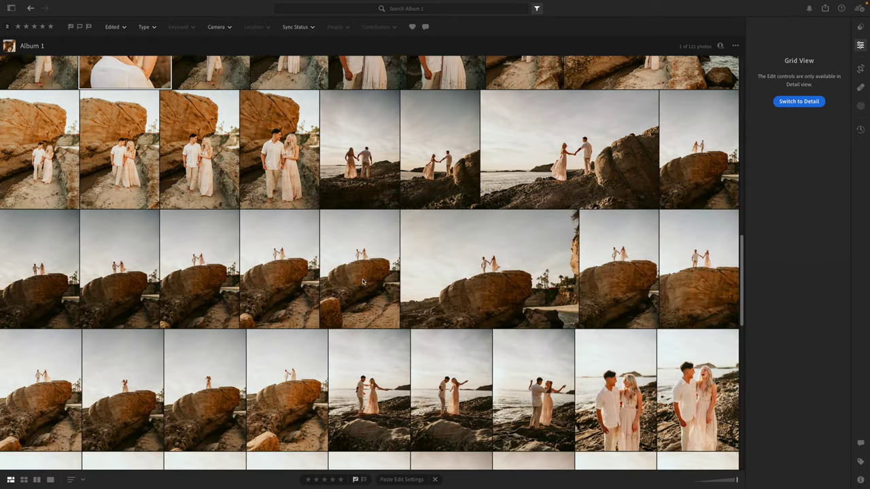
scroll(363, 281, down, 3)
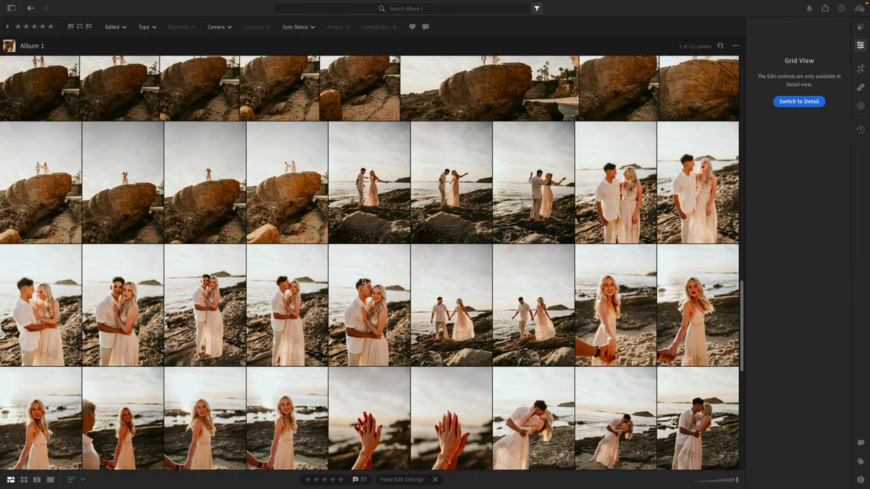
scroll(364, 281, down, 3)
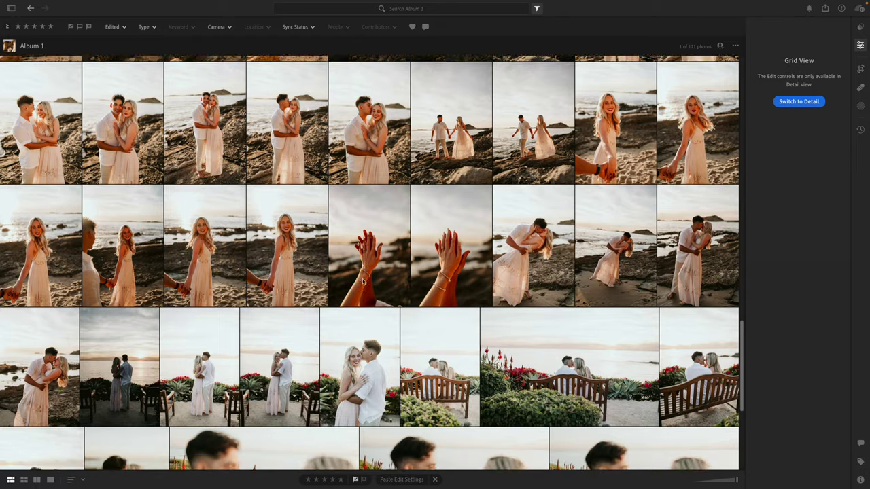
scroll(363, 281, down, 1)
scroll(363, 282, up, 12)
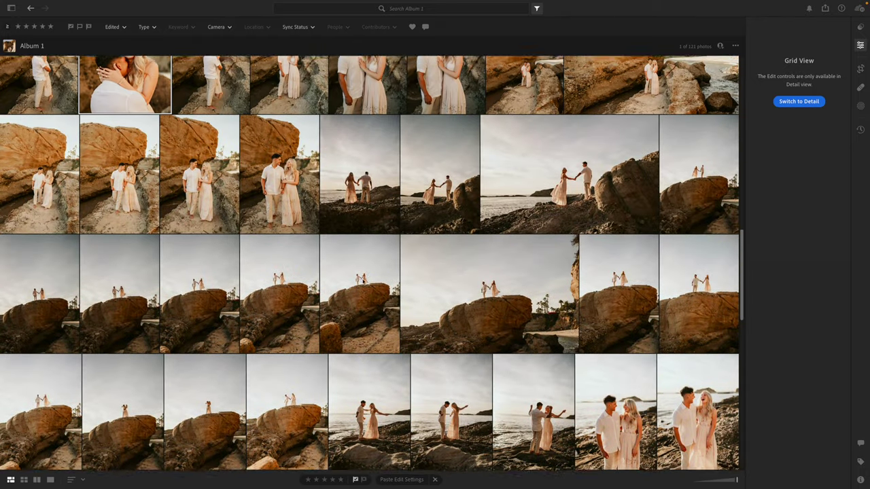
key(d)
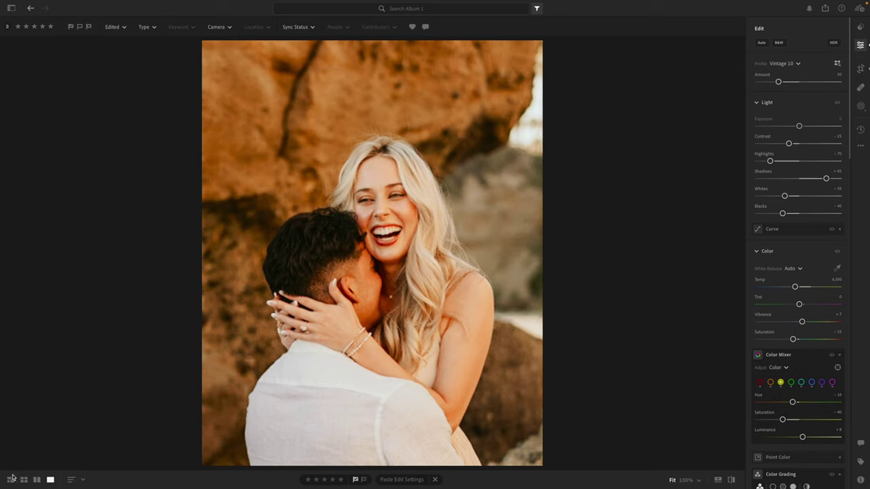
click(11, 480)
Step: Reopen the laughing-couple photo and cool its Temp to 5,647
scroll(498, 263, up, 3)
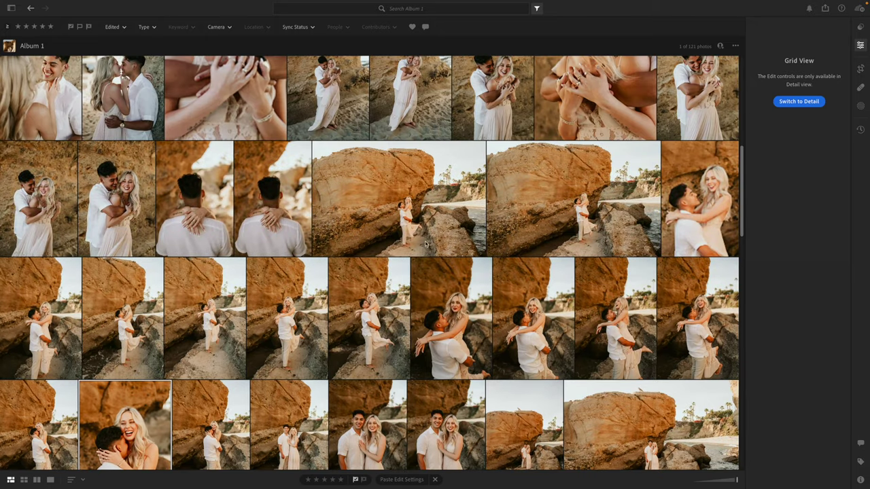
scroll(379, 225, down, 1)
scroll(149, 238, down, 1)
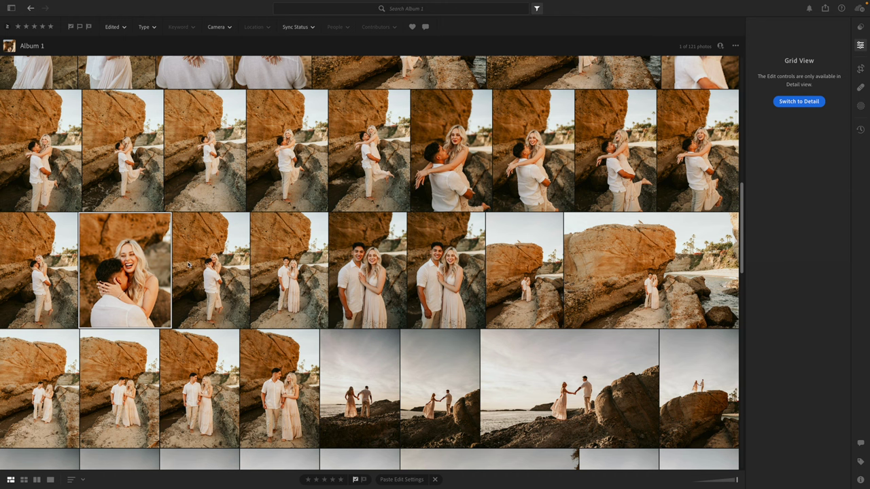
double_click(127, 266)
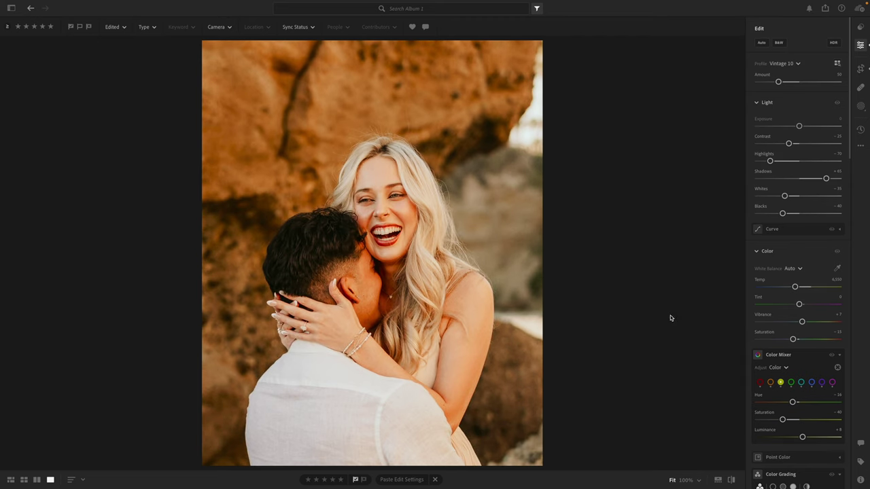
drag(792, 288, 785, 288)
click(11, 480)
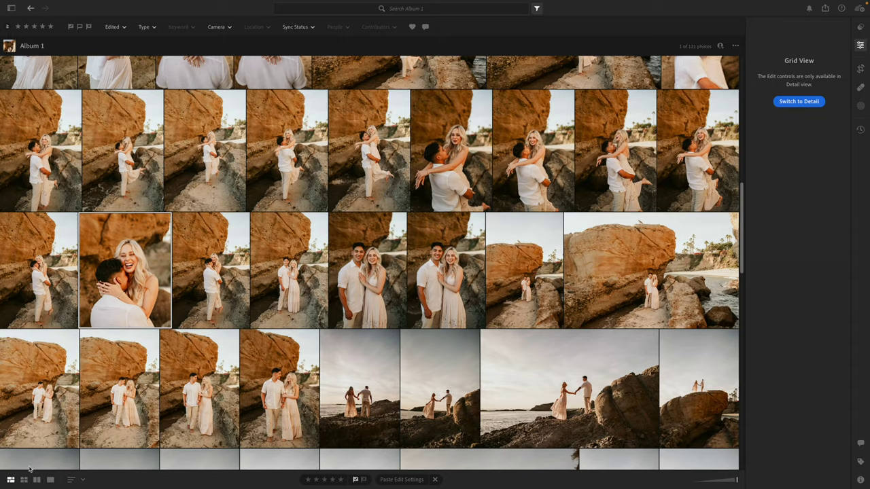
Step: Scroll back to the top of the grid and select the first arch photo
scroll(200, 287, up, 10)
scroll(199, 285, up, 5)
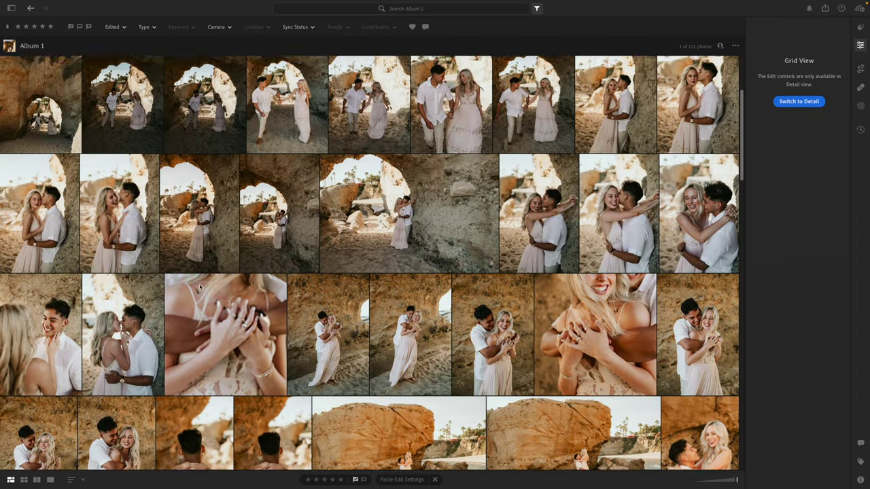
click(45, 126)
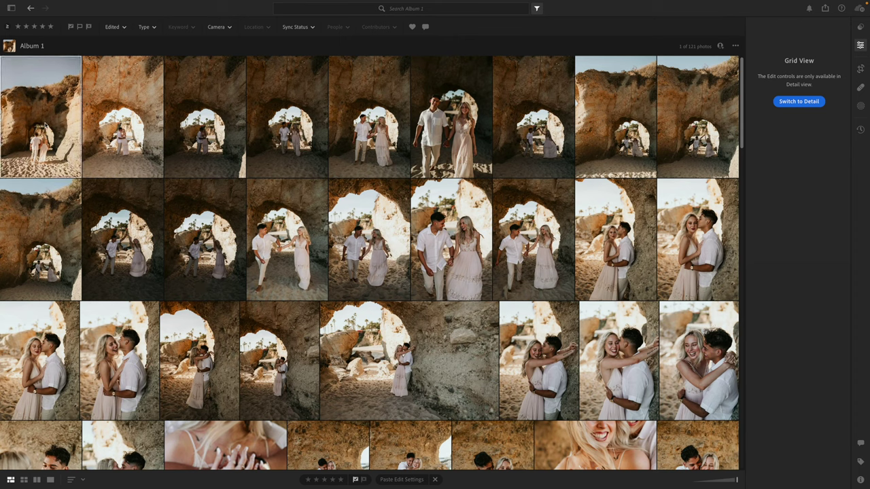
Step: Open the couple-walking-away arch photo, zoom in on arch and couple, then advance one photo
click(204, 116)
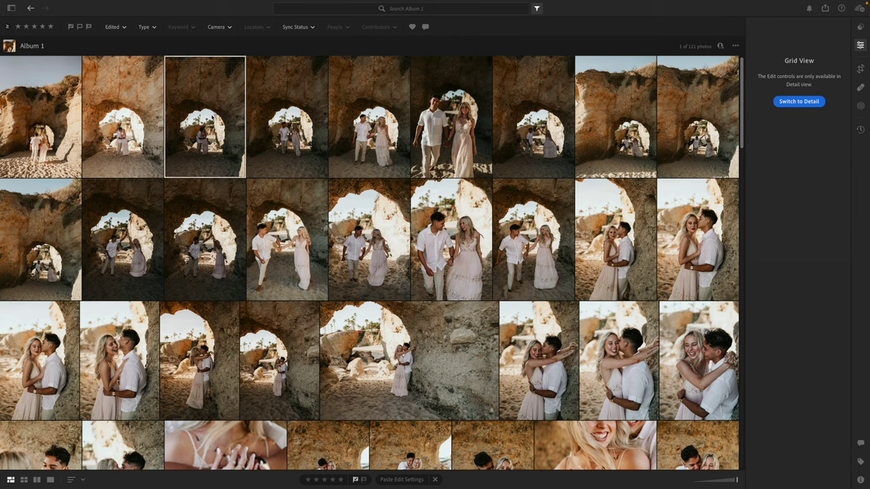
click(122, 116)
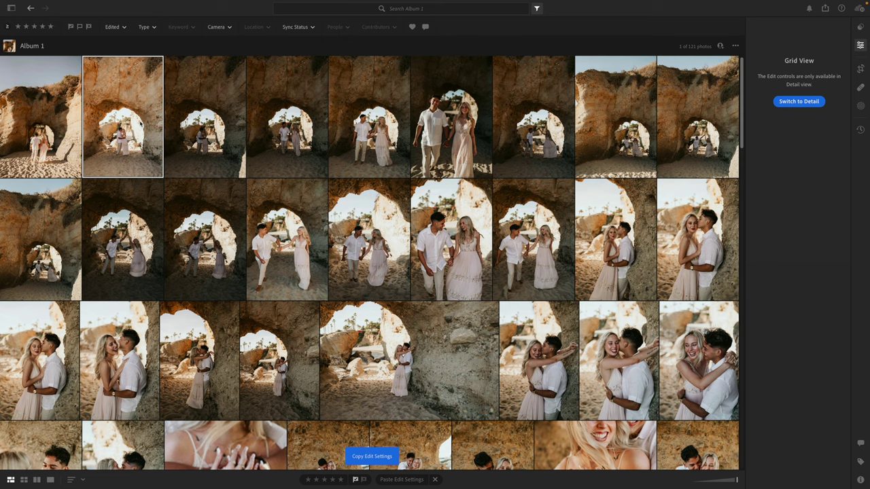
double_click(62, 142)
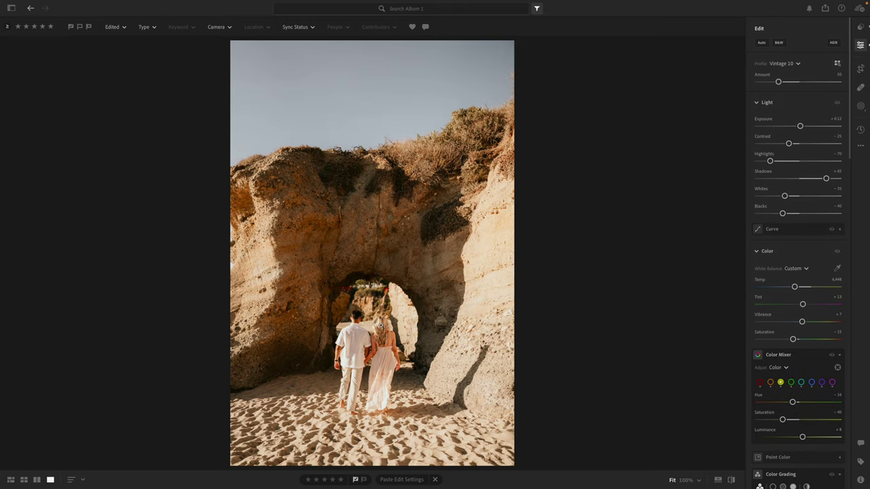
click(369, 304)
click(367, 302)
click(395, 349)
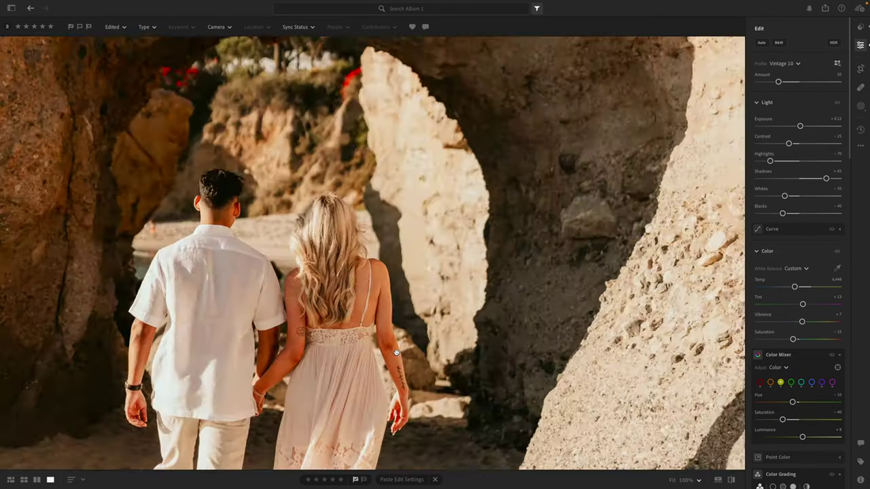
click(397, 352)
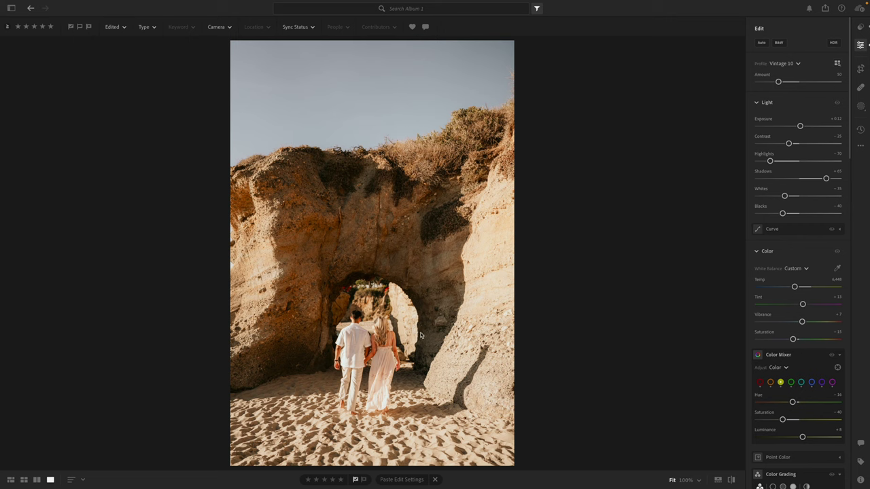
key(Right)
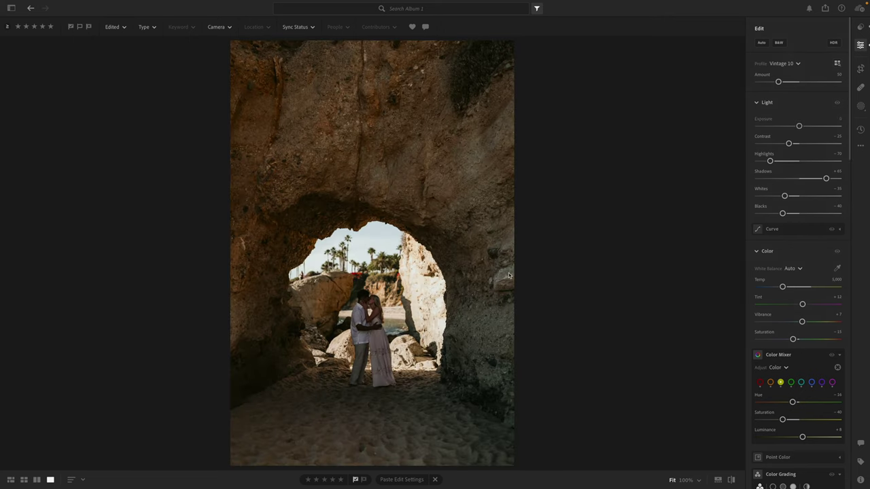
Step: Paste the copied settings onto the kissing photo, warm its Temp and raise Exposure to +1.13
key(ctrl+v)
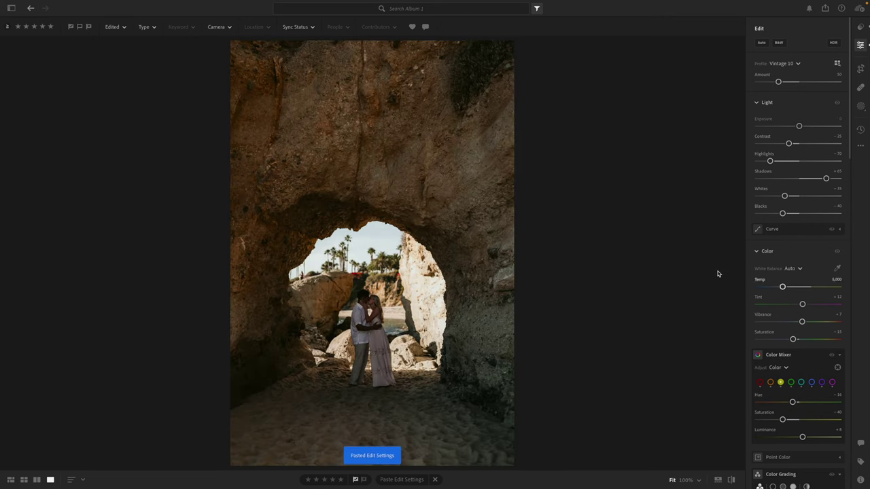
drag(800, 126, 807, 126)
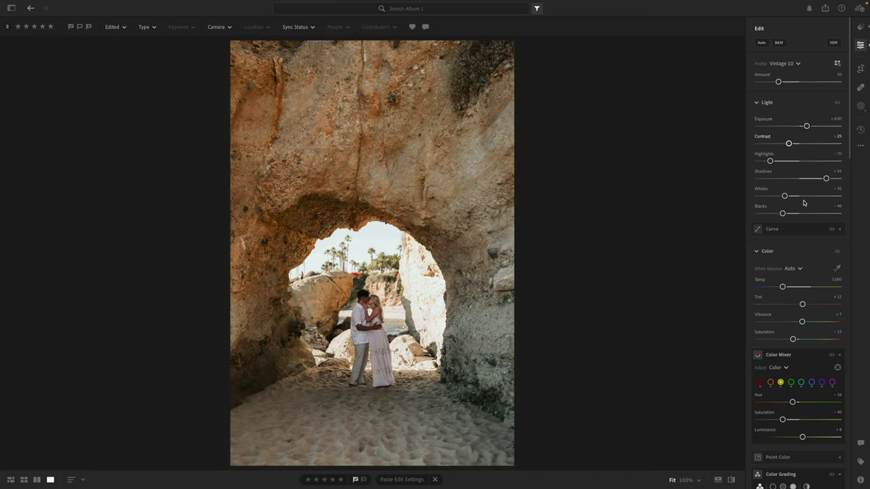
drag(782, 287, 792, 288)
drag(806, 126, 809, 127)
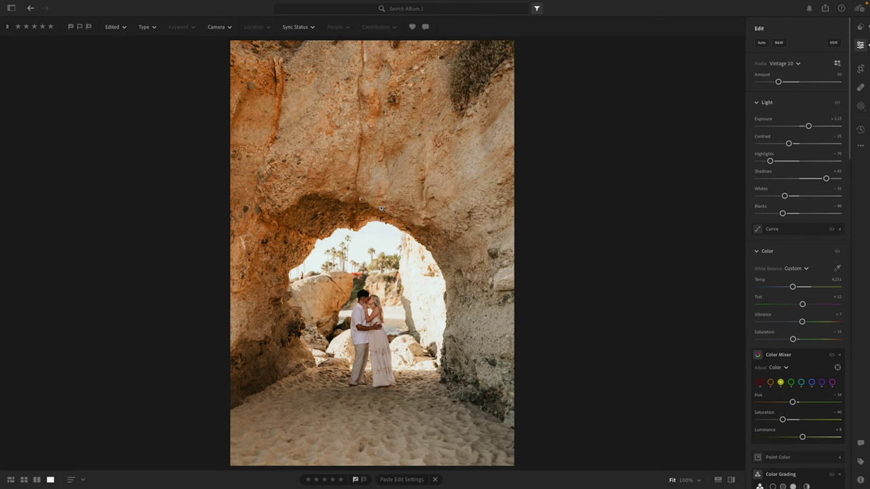
Step: Heal out the distant person on the rocks beside the arch, sampling clean rock as the source
key(h)
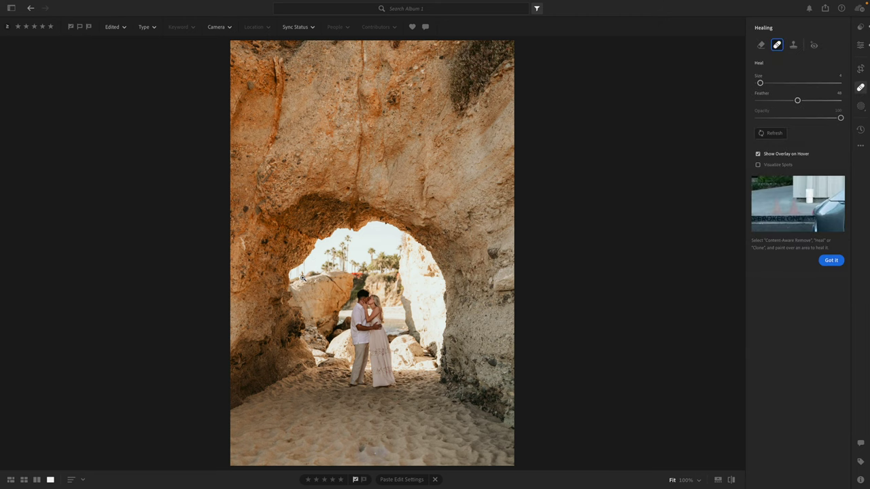
key(z)
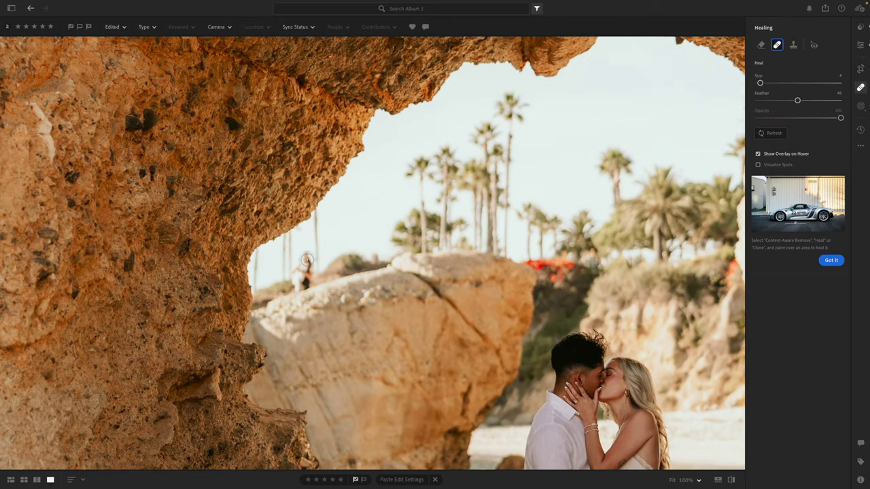
mouse_move(307, 267)
mouse_down()
mouse_move(303, 284)
mouse_move(296, 270)
mouse_move(306, 263)
mouse_up()
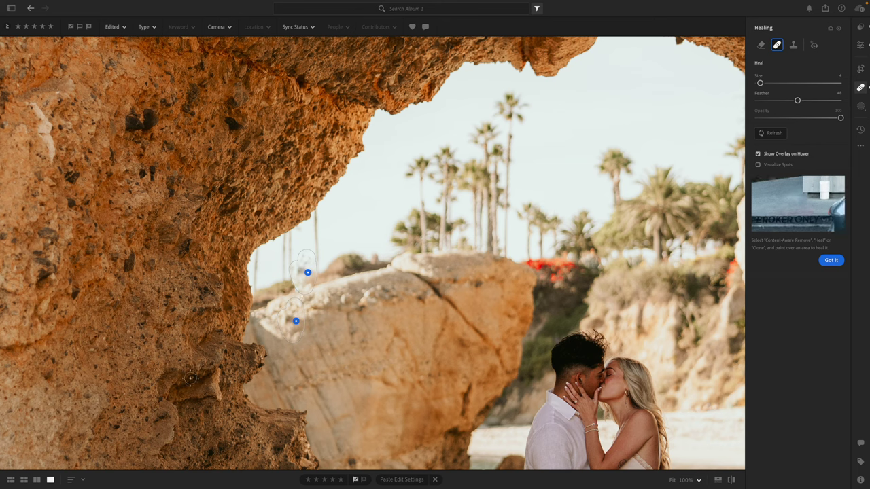
drag(297, 319, 332, 272)
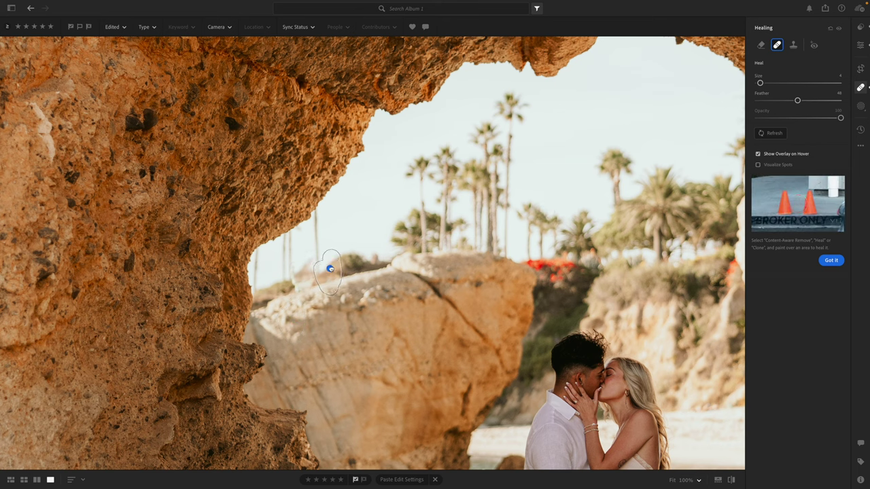
drag(331, 268, 273, 280)
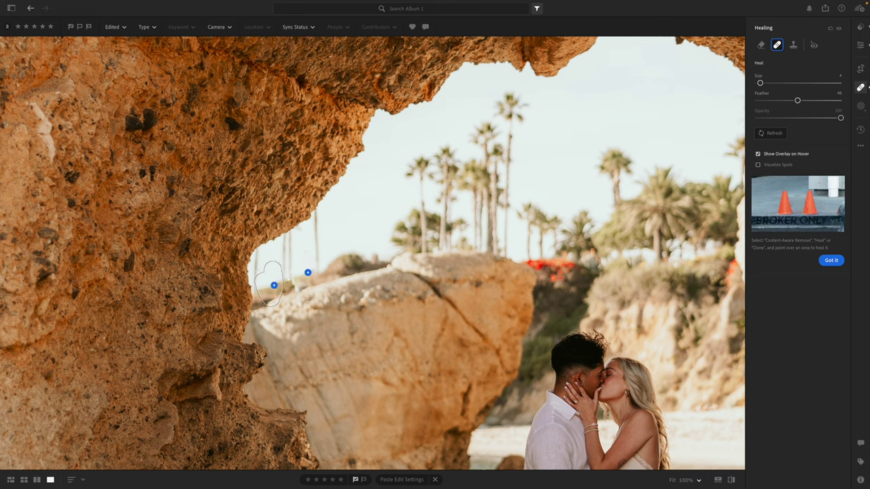
key(e)
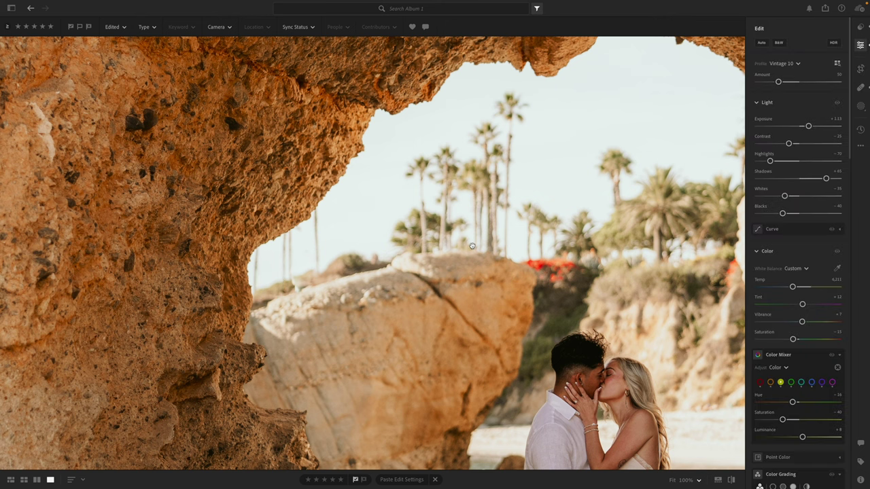
Step: Zoom in and out to inspect the healed area and the couple
click(512, 330)
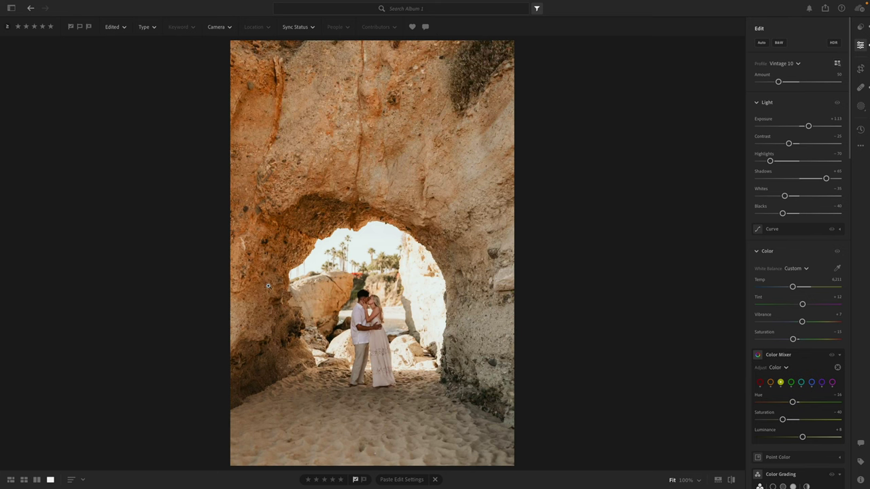
click(307, 280)
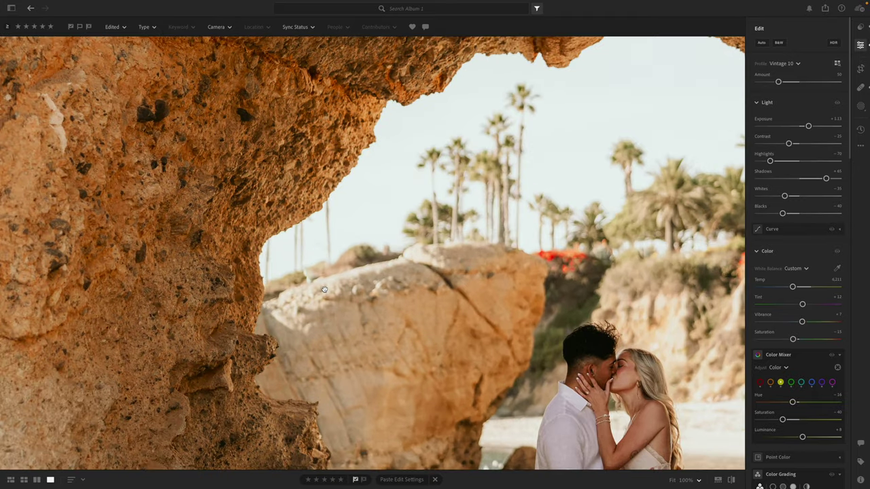
click(313, 280)
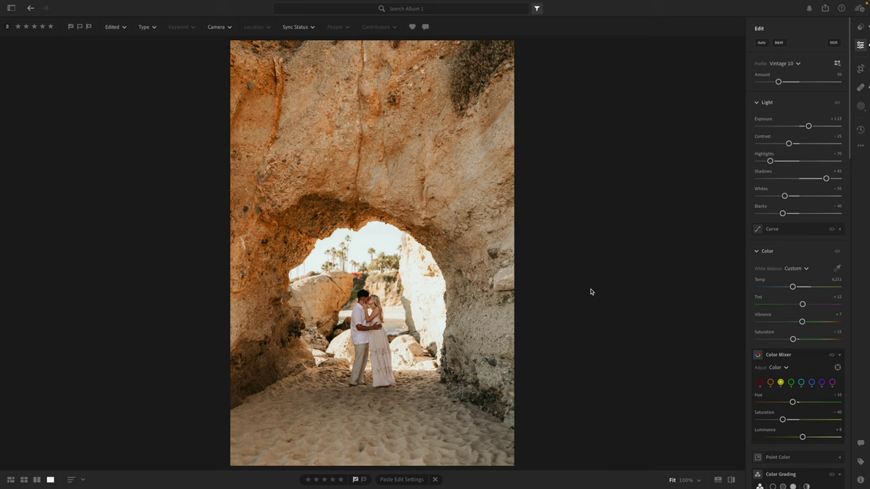
click(297, 280)
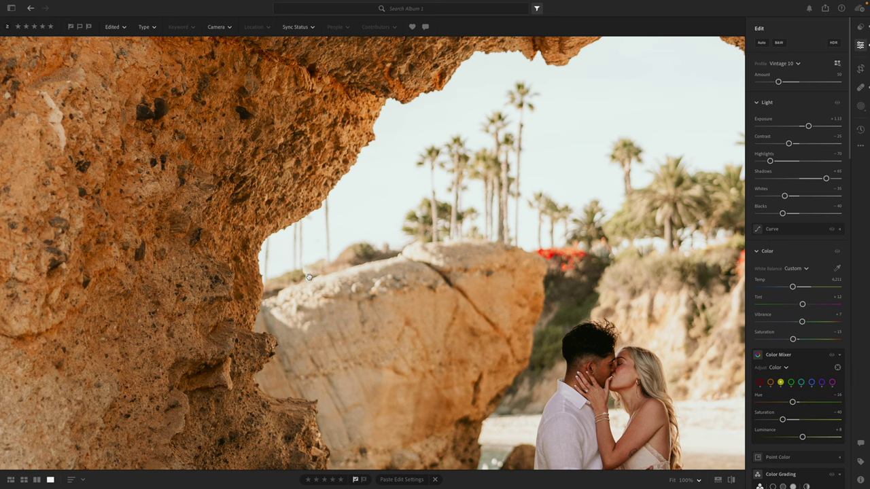
click(309, 276)
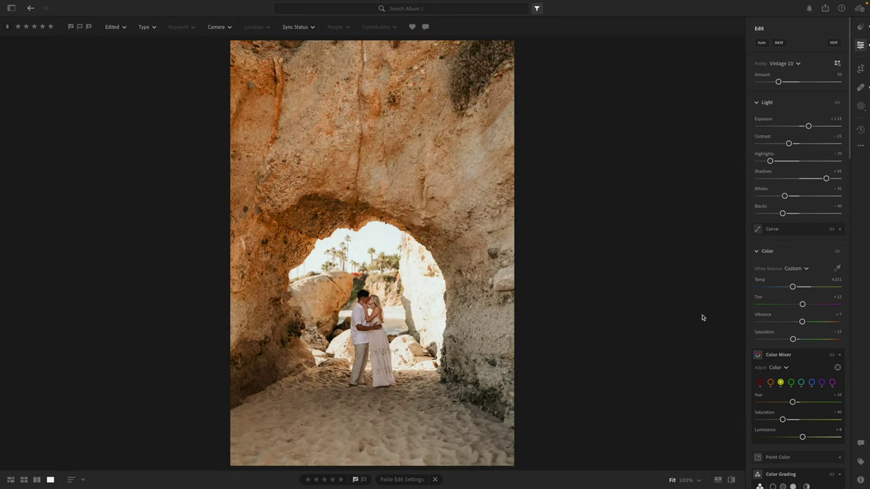
Step: Warm Temp to about 6,574, raise Exposure to +1.28, and copy the edit settings
drag(792, 286, 797, 288)
drag(808, 126, 809, 127)
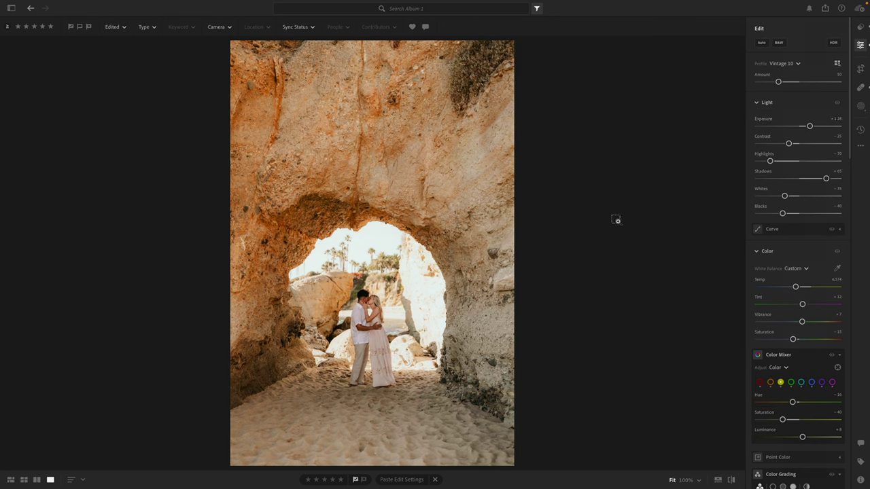
key(ctrl+c)
key(c)
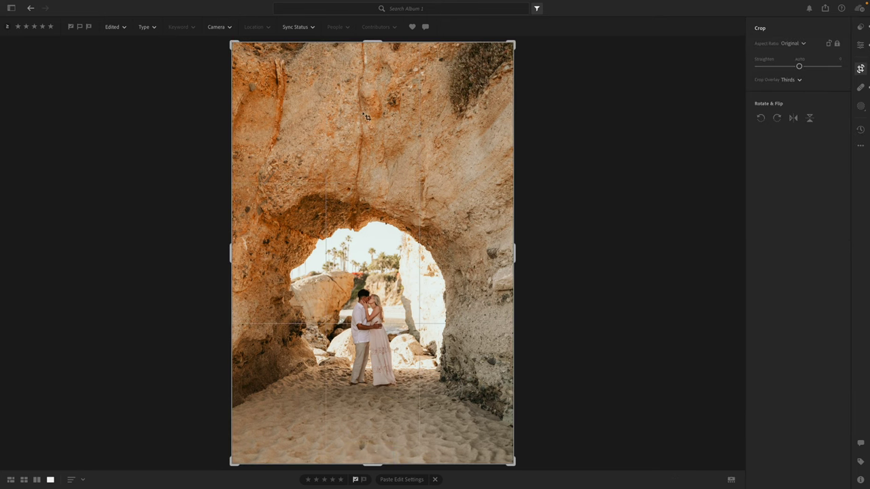
click(860, 45)
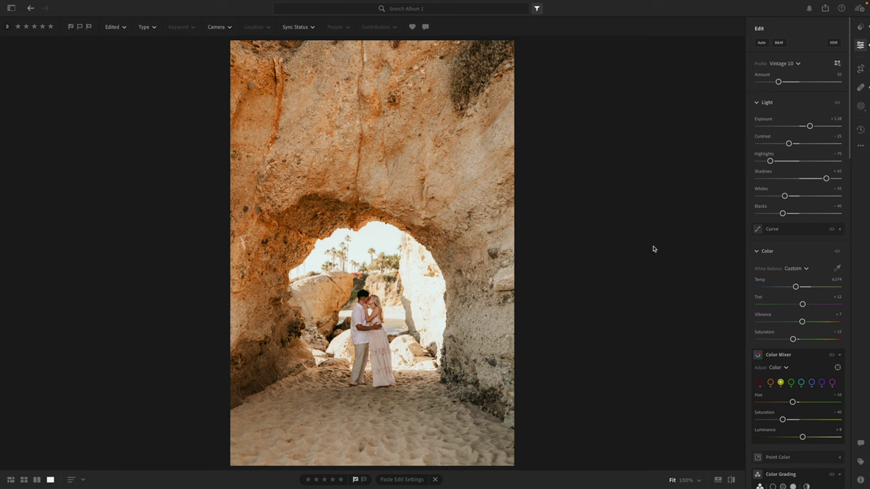
Step: Paste the edits onto the next, darker arch photo and crop it in from the right
key(Right)
key(ctrl+v)
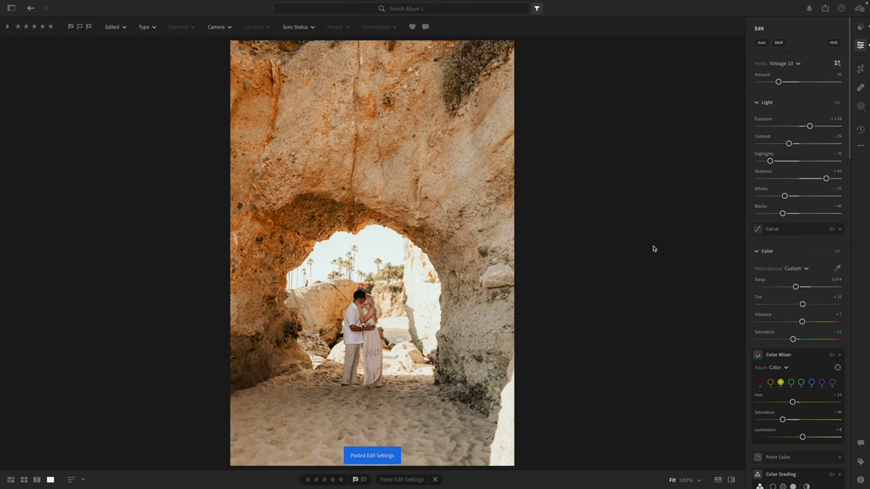
key(c)
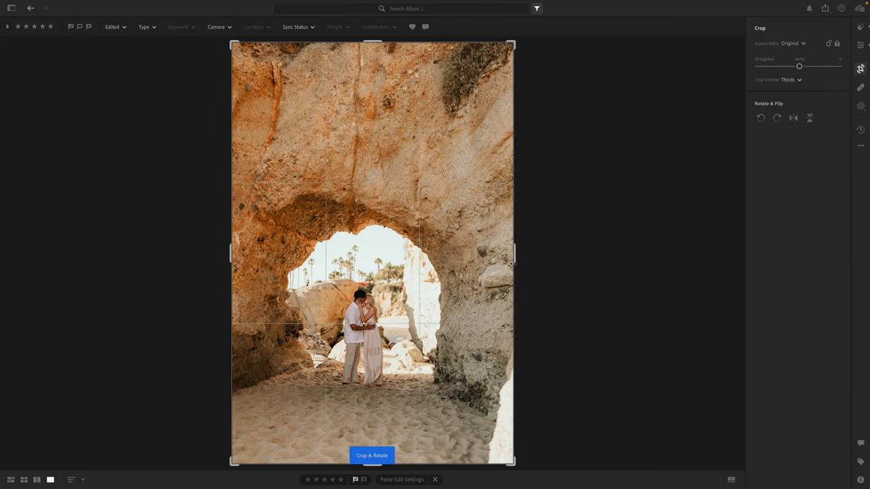
drag(513, 262, 504, 263)
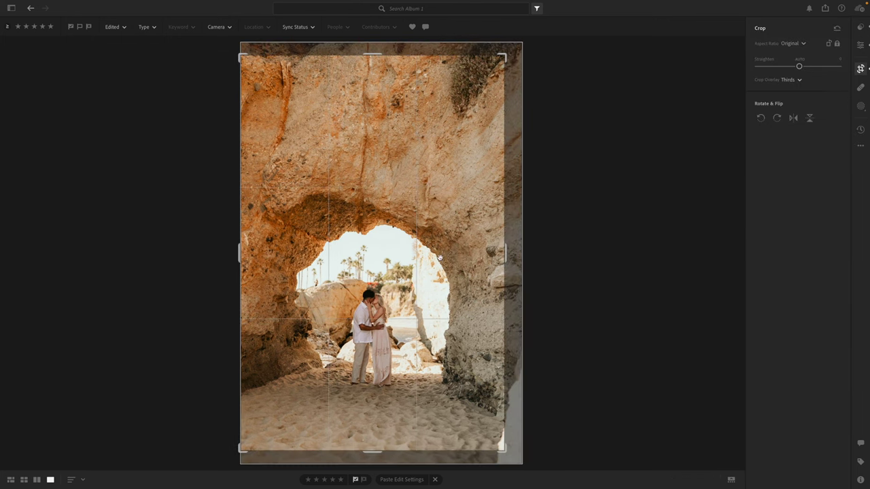
Step: Heal out the small distant figure on the rocks
key(h)
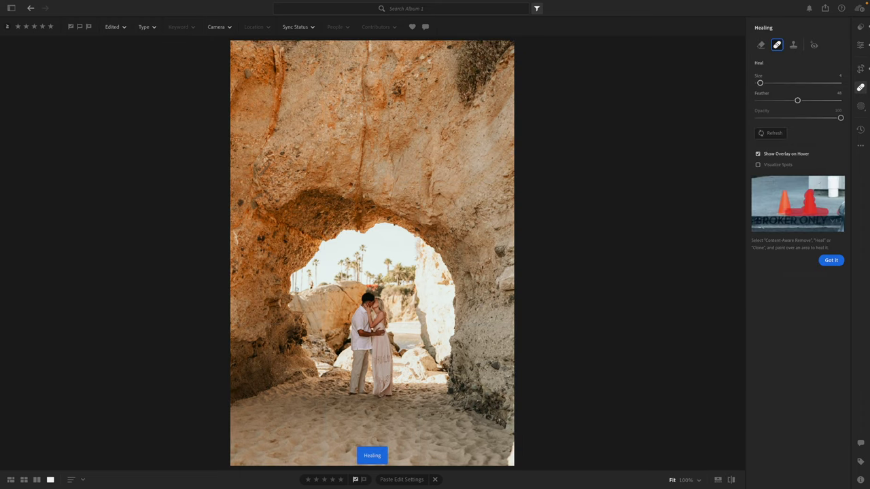
key(z)
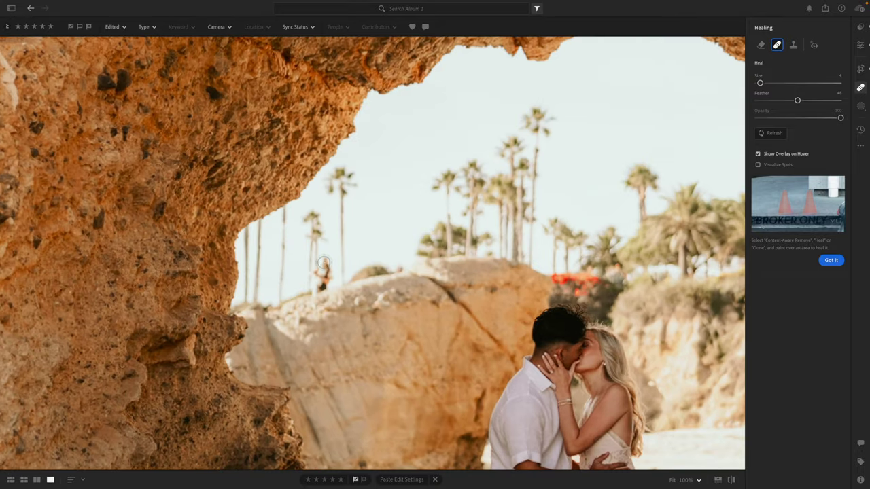
mouse_move(324, 261)
mouse_down()
mouse_move(320, 289)
mouse_move(319, 279)
mouse_up()
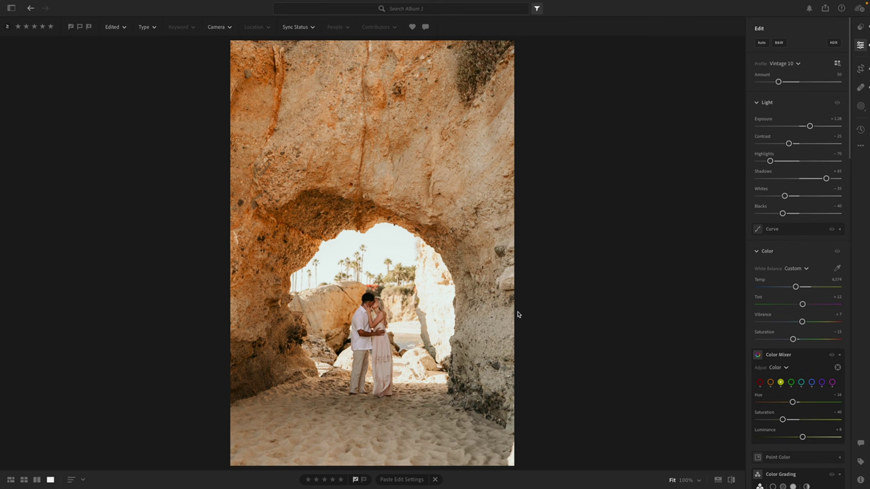
Step: Copy these settings and paste them onto the walking-hand-in-hand photo
key(ctrl+c)
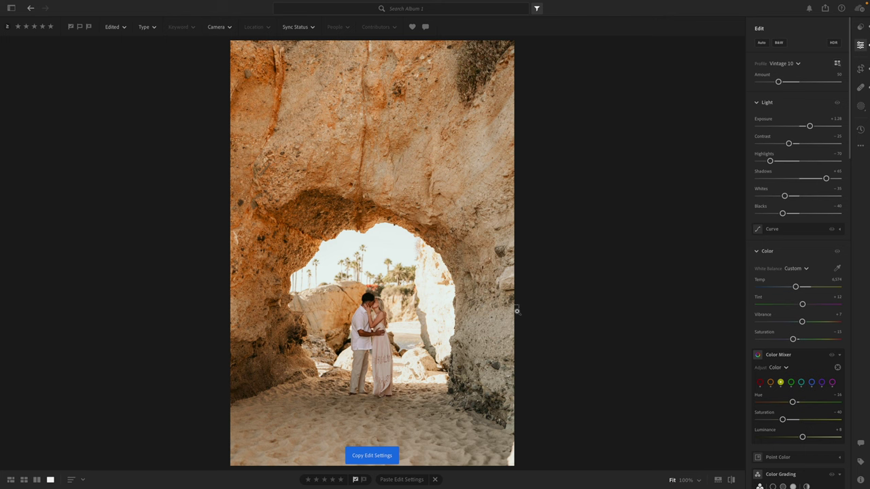
key(Right)
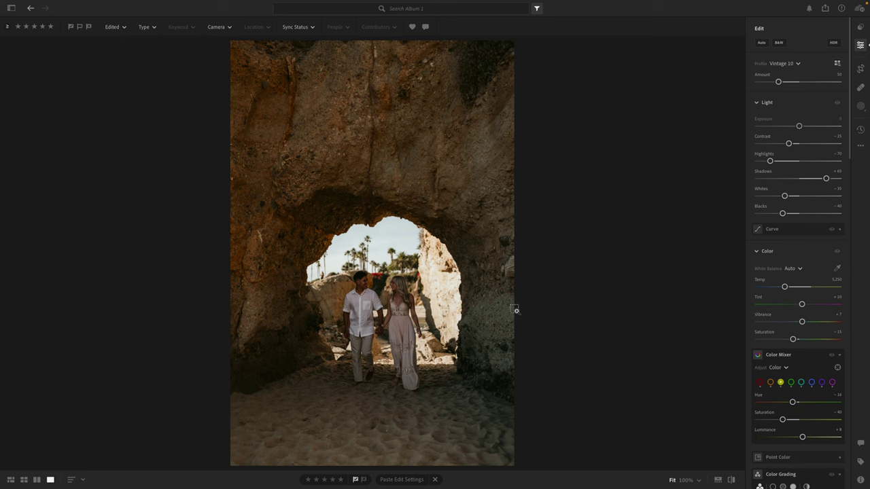
key(ctrl+v)
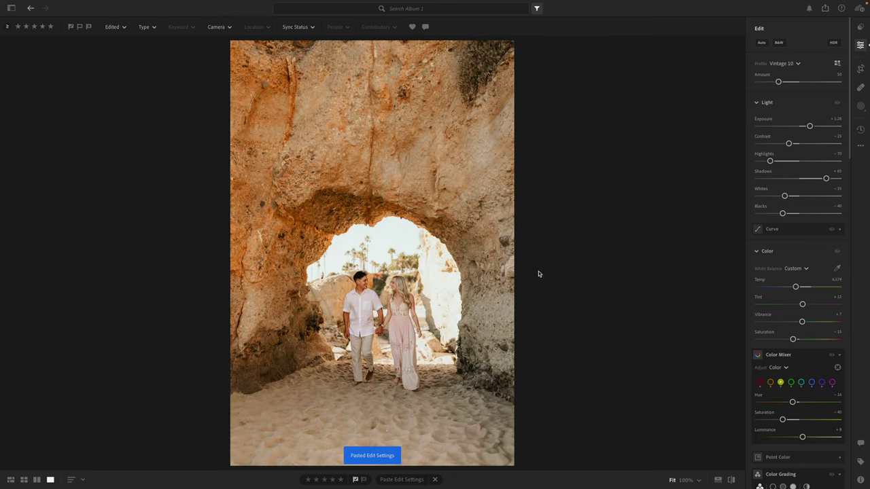
Step: Lower exposure slightly and heal out the small background figure using a cleaner source patch
drag(809, 127, 807, 127)
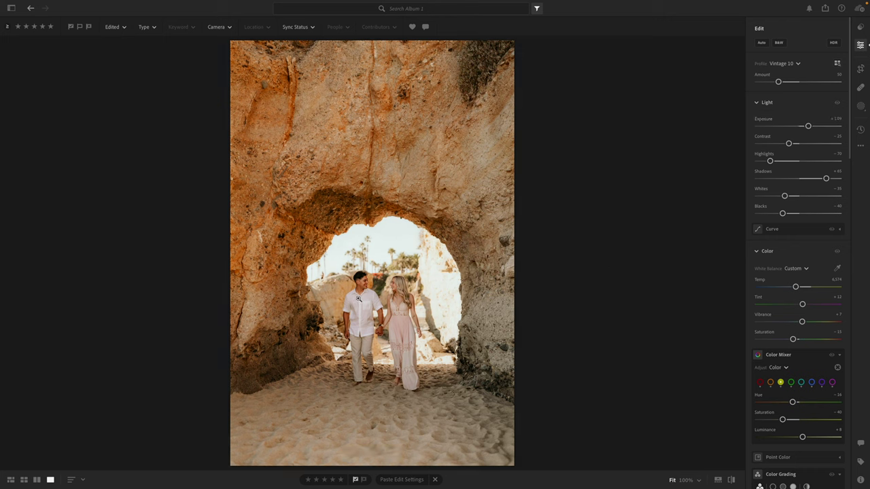
click(324, 278)
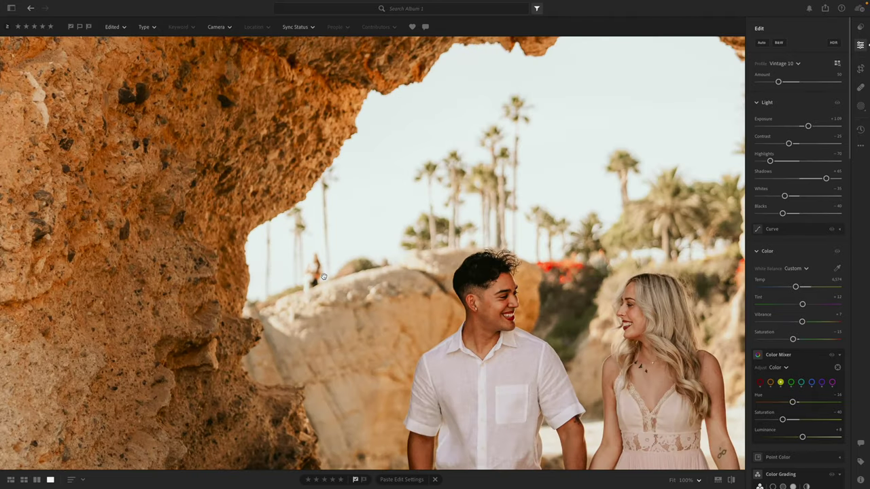
key(h)
mouse_move(312, 255)
mouse_down()
mouse_move(310, 284)
mouse_move(310, 262)
mouse_up()
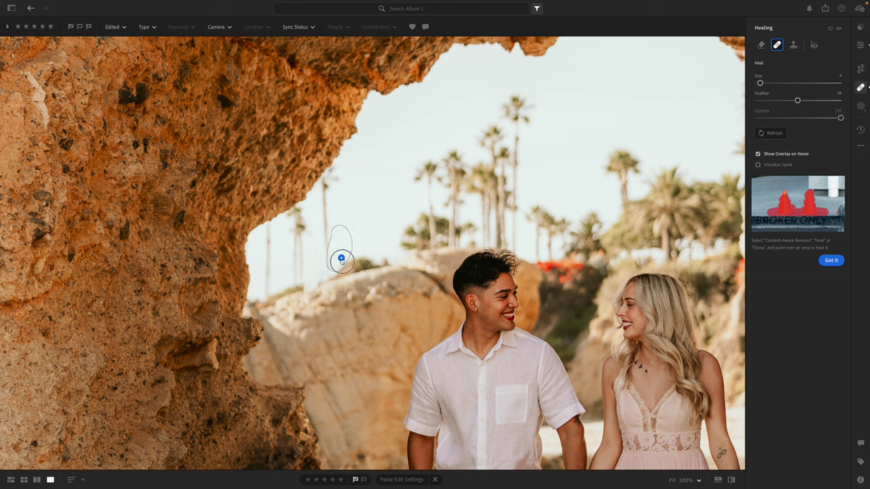
drag(341, 259, 391, 257)
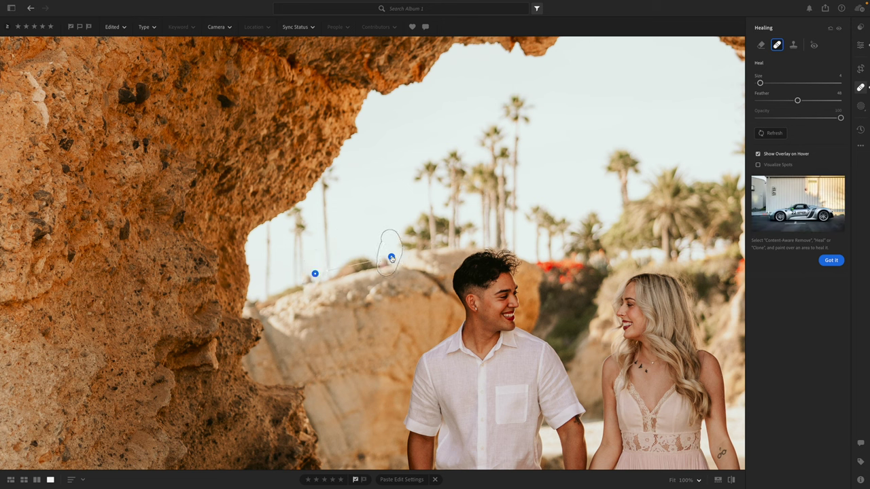
key(e)
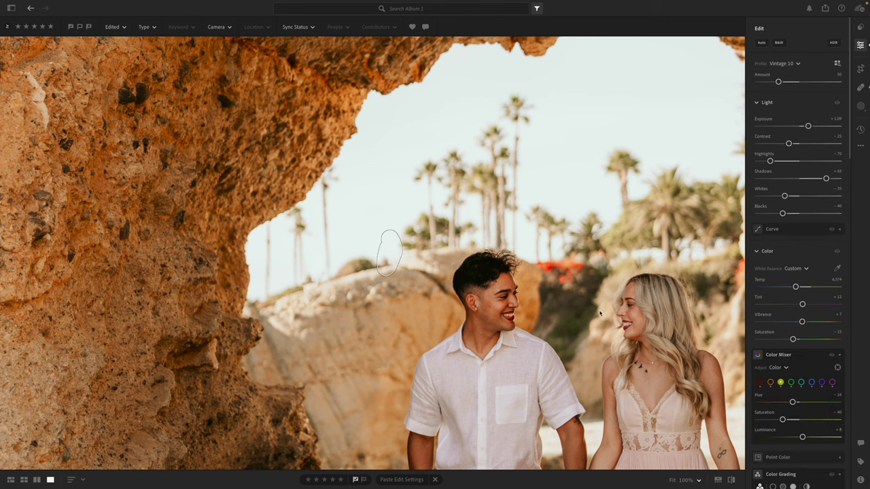
Step: Cool the white balance slightly and tighten the crop from the left edge
click(600, 313)
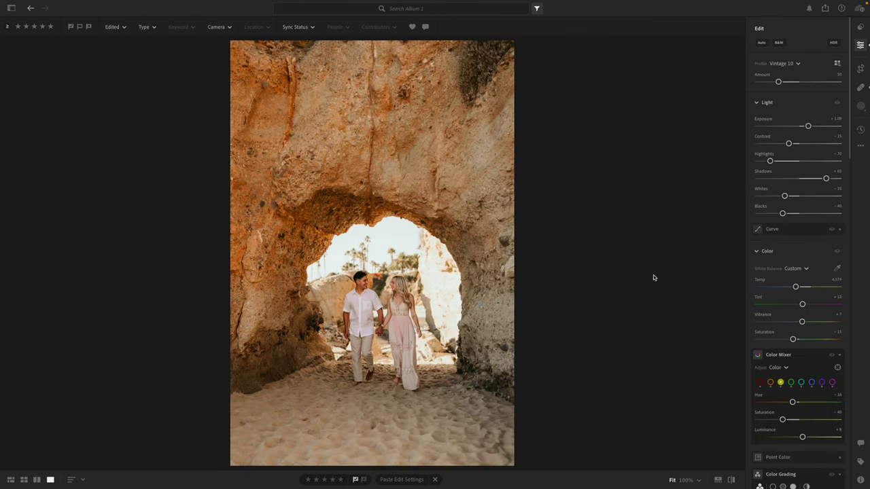
drag(794, 287, 794, 287)
key(c)
drag(232, 254, 238, 254)
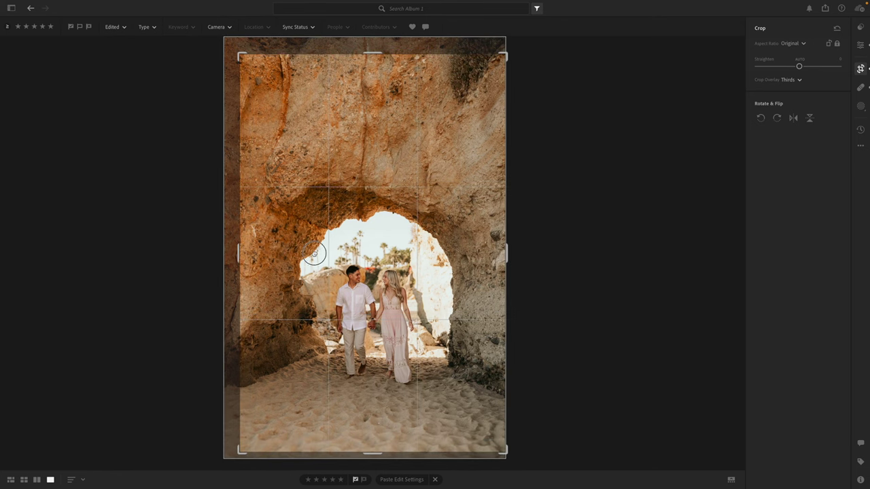
drag(314, 255, 302, 265)
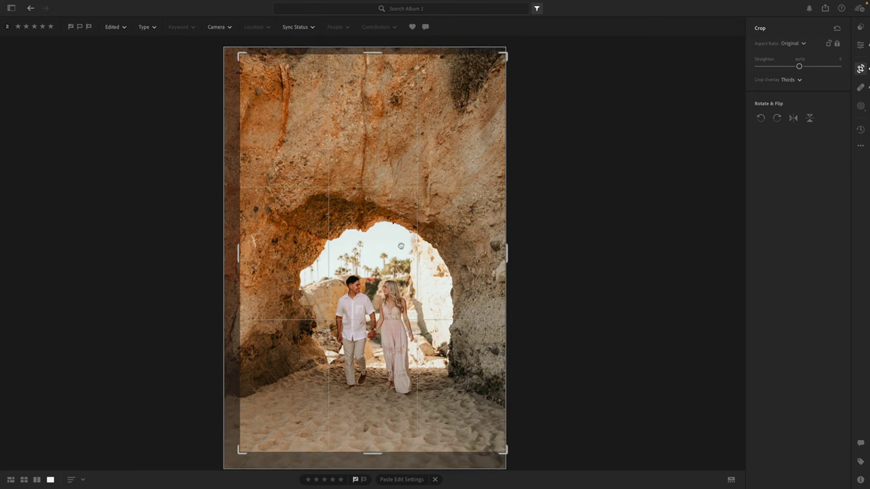
click(860, 45)
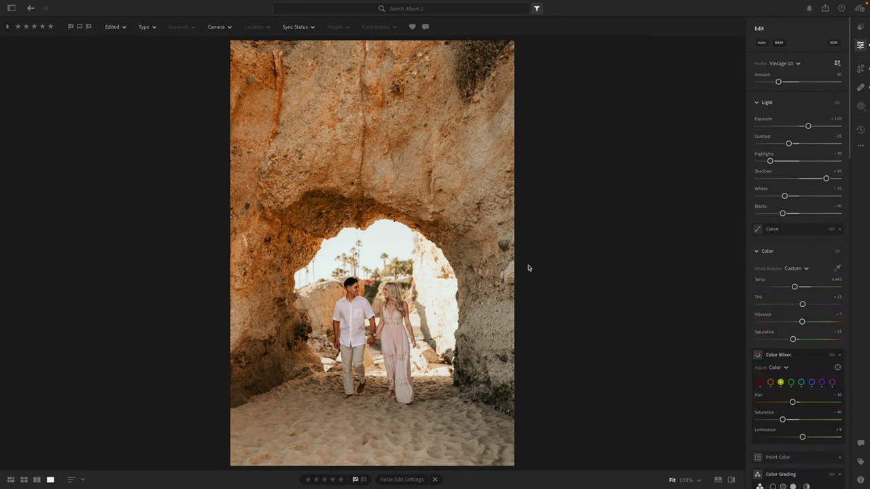
Step: Raise exposure to about +1.14, then copy these settings onto the next photo
key(z)
drag(485, 369, 357, 206)
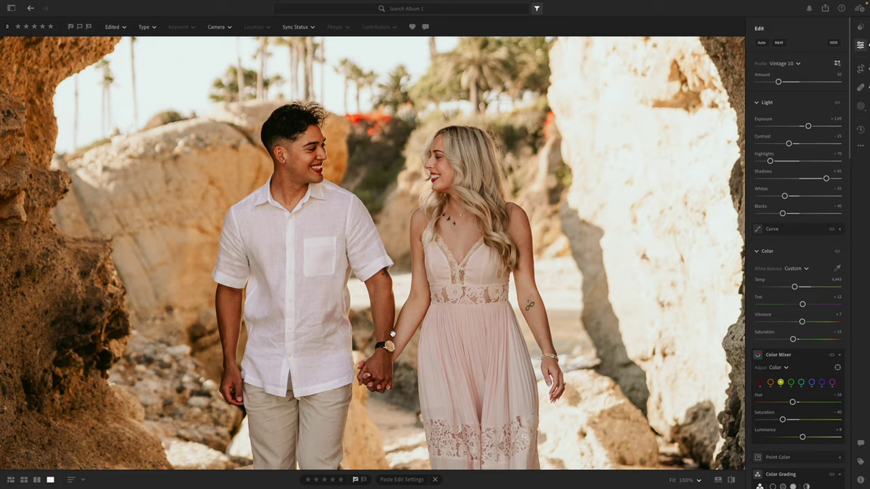
click(392, 332)
drag(808, 126, 809, 128)
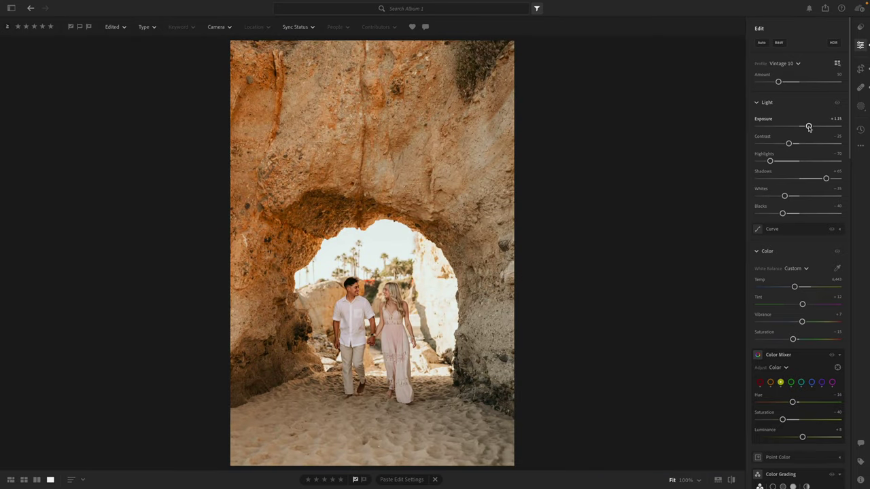
key(ctrl+c)
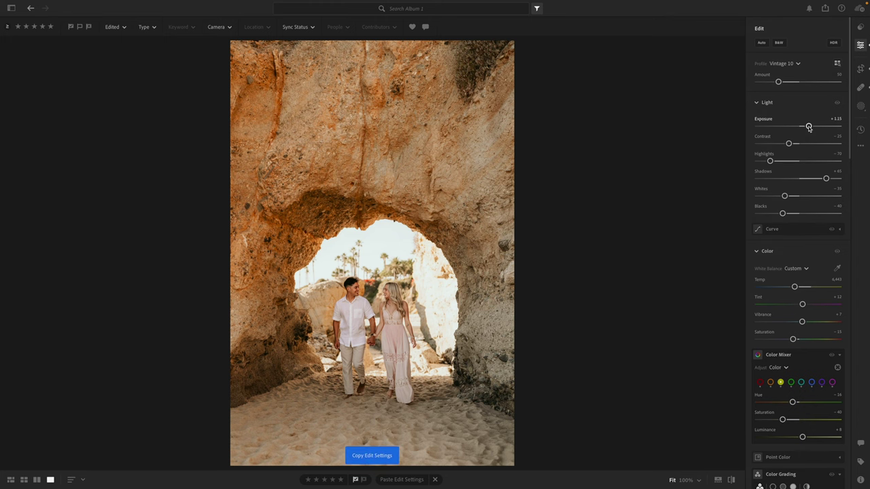
key(Right)
key(ctrl+v)
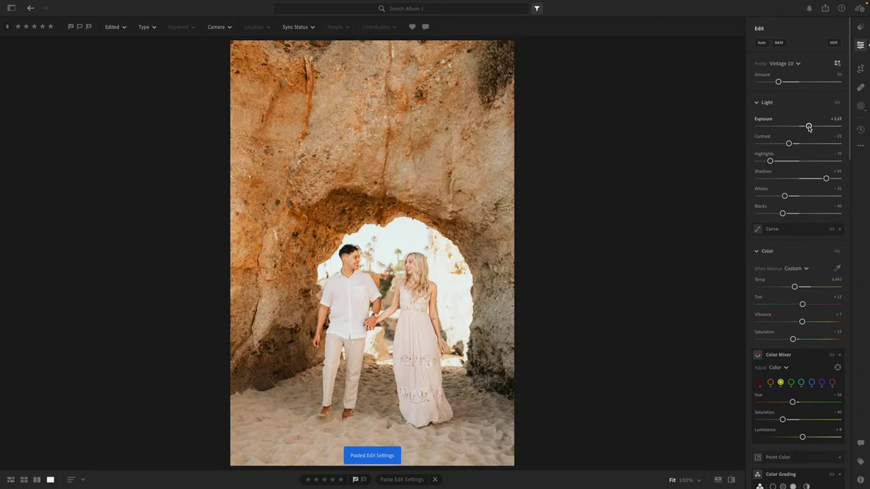
Step: Lower exposure to about +0.63 and tighten the crop from the top-left corner
drag(808, 127, 802, 125)
key(c)
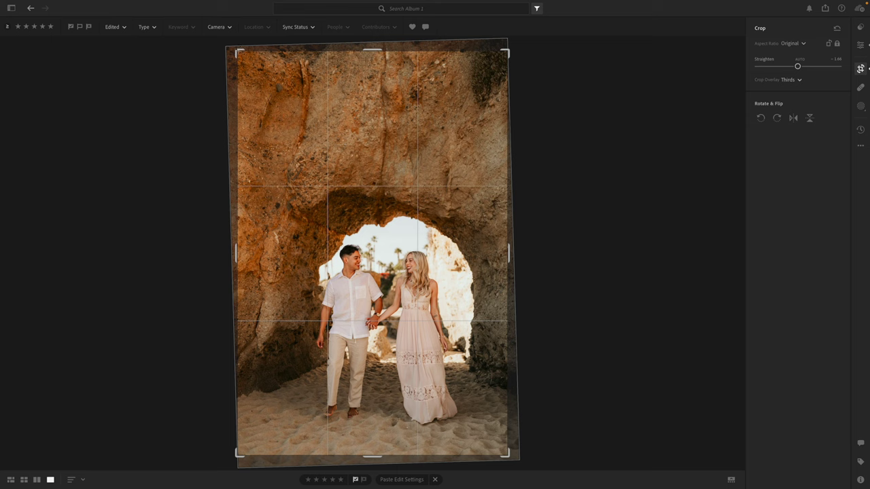
drag(239, 52, 246, 64)
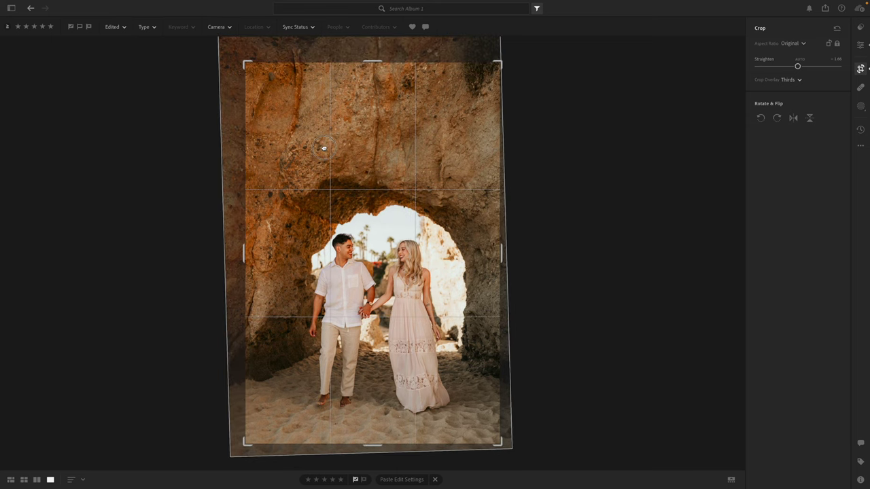
drag(323, 148, 314, 136)
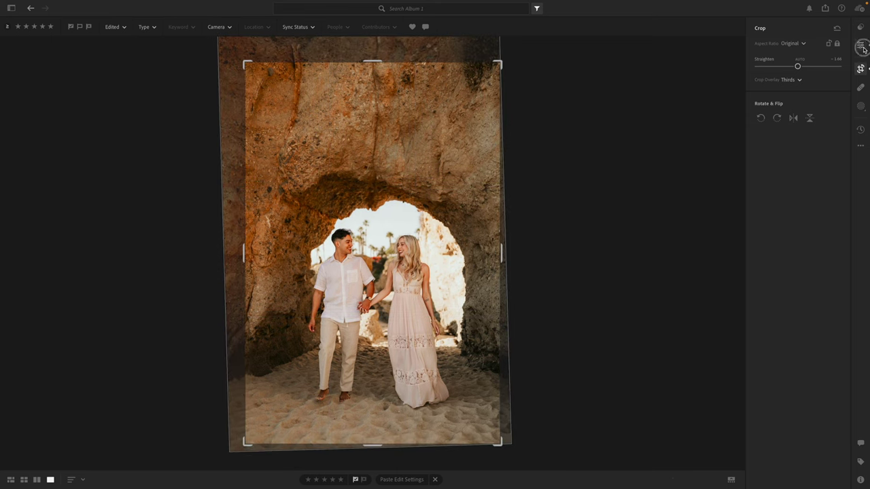
click(862, 46)
Step: Cool the white balance slightly and reduce Tint to +8
drag(794, 287, 792, 287)
click(367, 333)
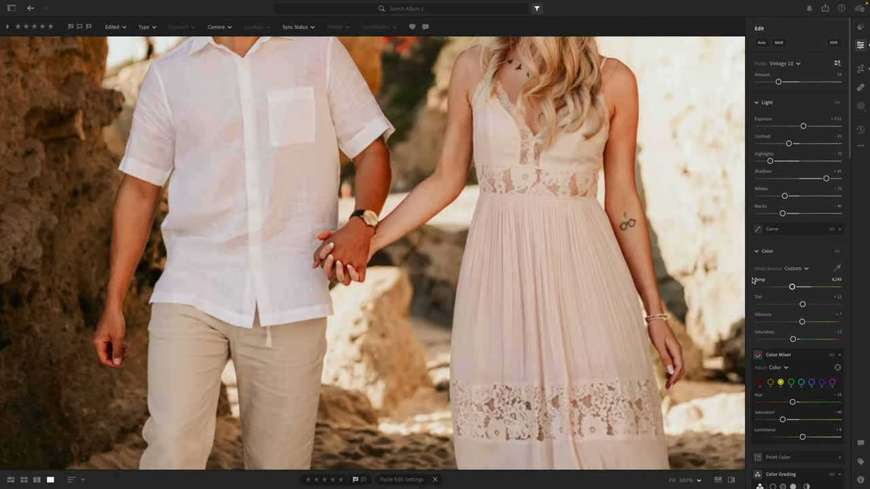
drag(802, 305, 802, 306)
click(402, 220)
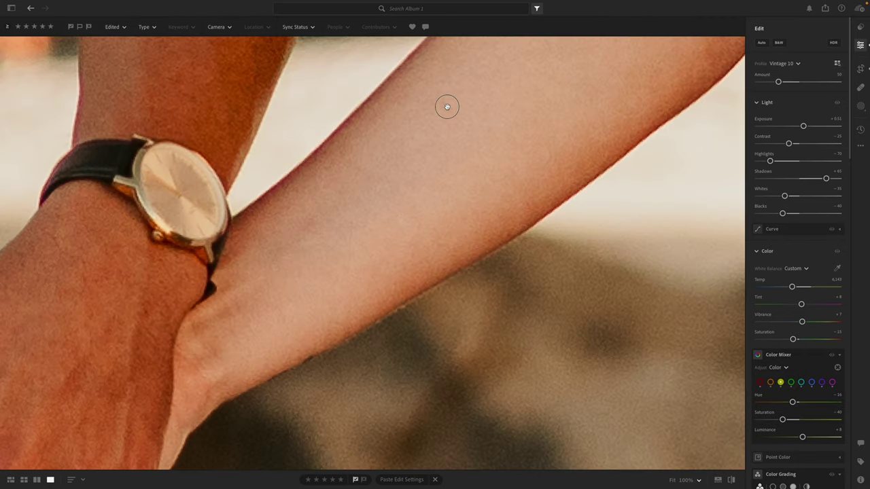
drag(442, 107, 439, 172)
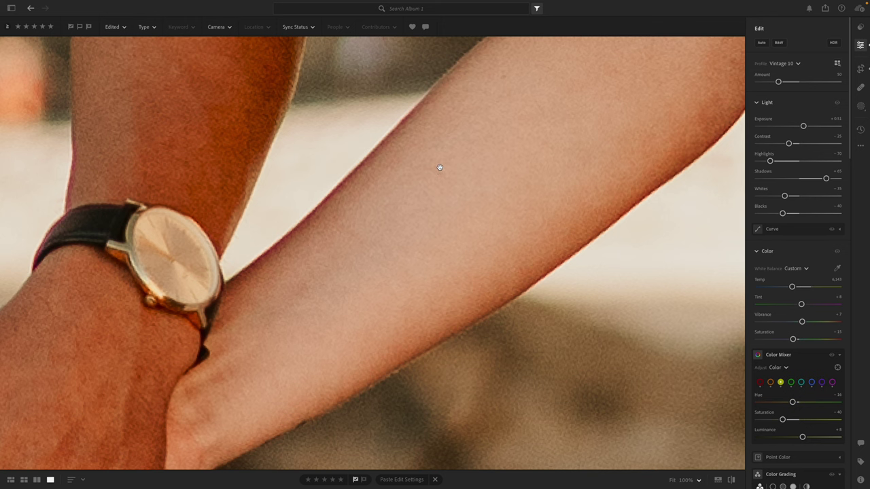
click(439, 167)
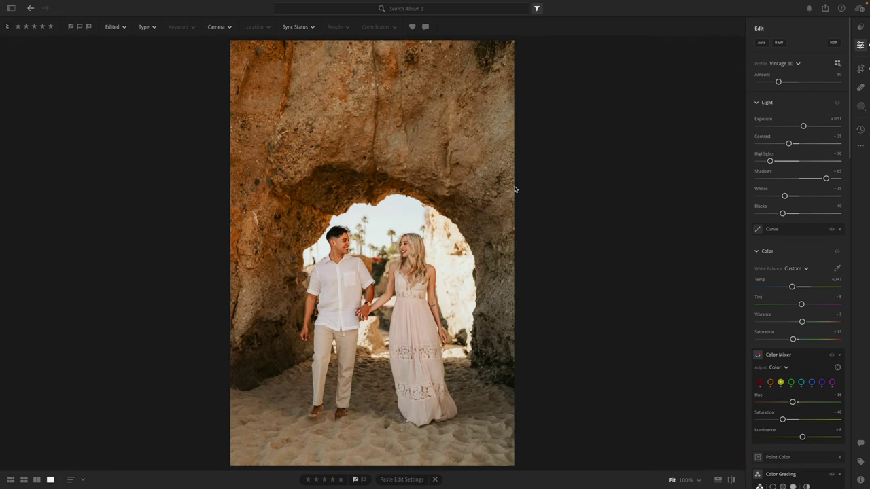
Step: Heal away the dark strand in the background beside the man's shoulder
click(313, 262)
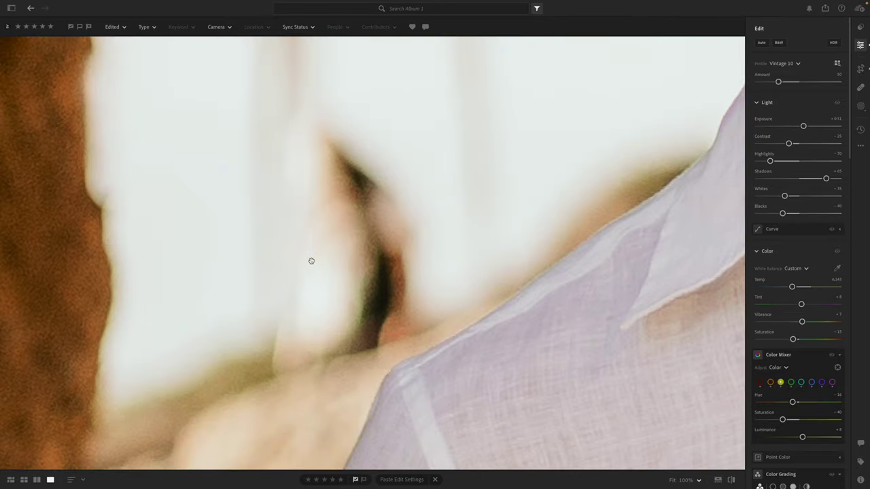
key(h)
mouse_move(340, 166)
mouse_down()
mouse_move(369, 231)
mouse_move(373, 291)
mouse_move(352, 309)
mouse_up()
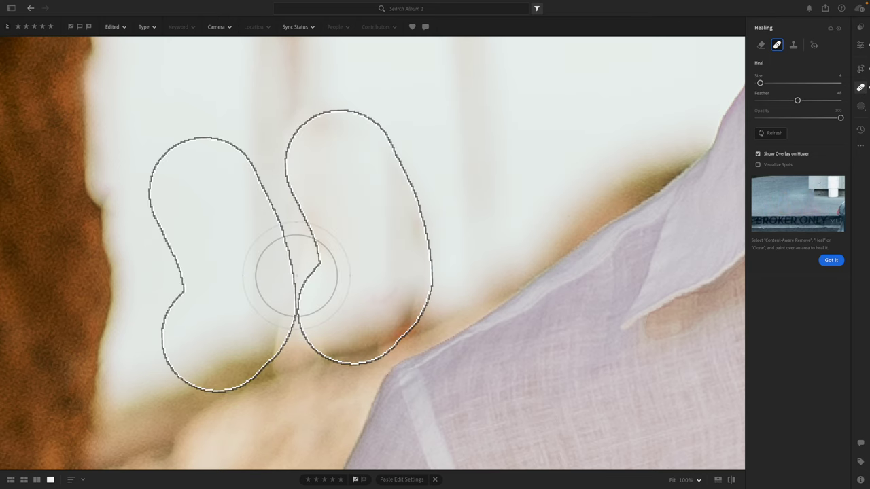
key(z)
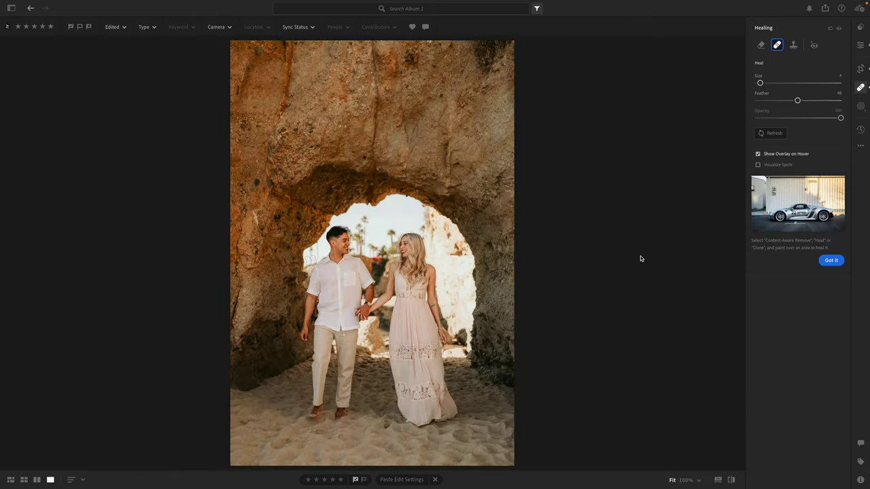
click(859, 45)
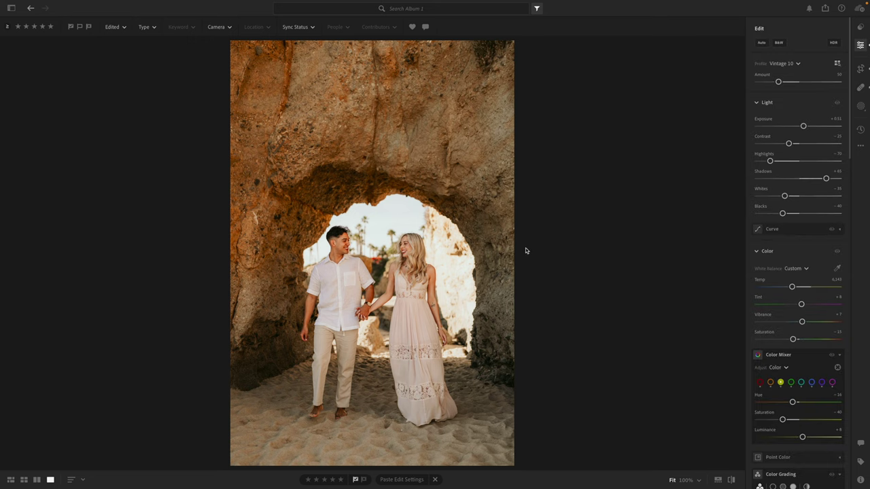
Step: Fine-tune Exposure to about +0.54
drag(804, 126, 802, 127)
drag(803, 127, 804, 127)
click(450, 260)
click(451, 260)
click(349, 272)
click(349, 272)
Step: Check the couple's hands and the man's face up close, then copy the edit settings
click(365, 311)
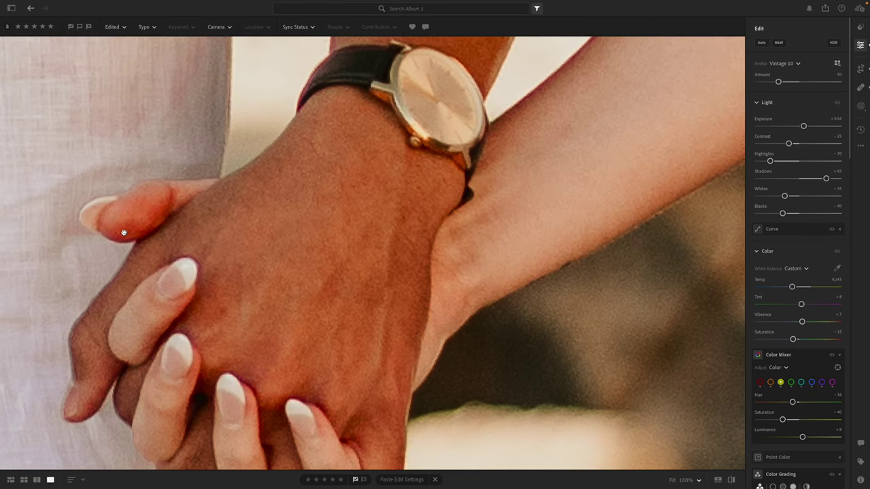
click(128, 233)
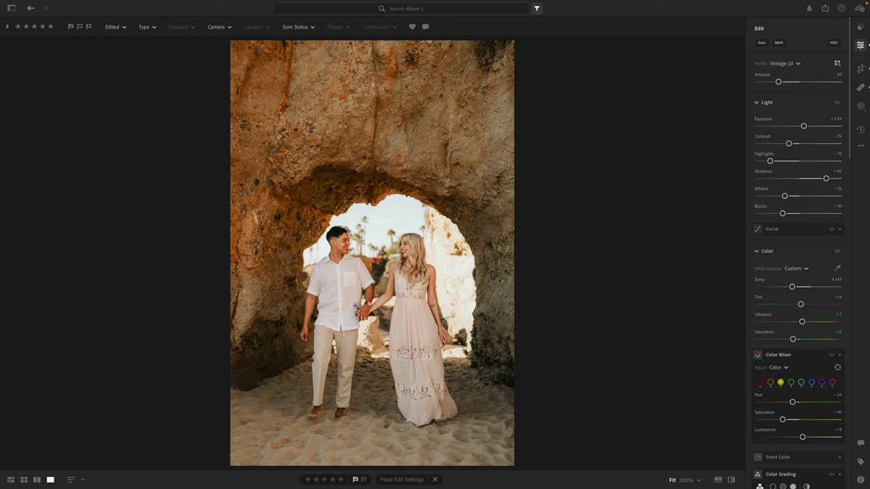
click(339, 248)
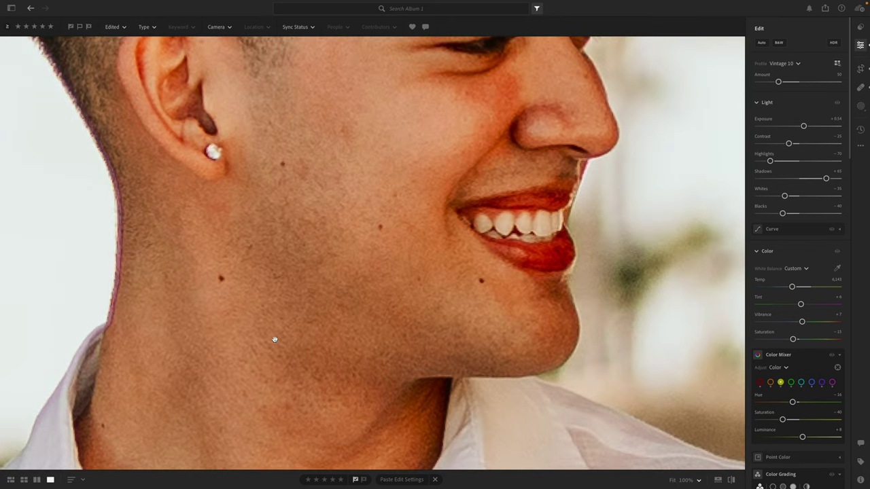
click(312, 345)
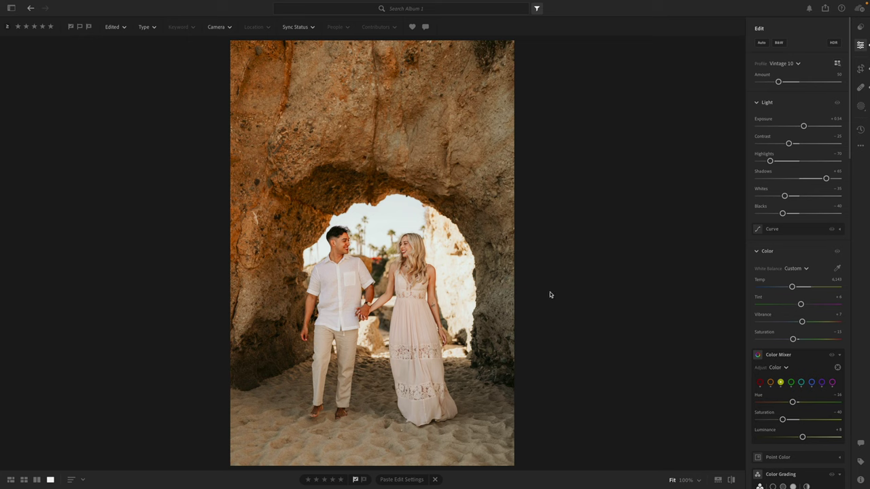
key(ctrl+c)
Step: Paste the settings onto the next photo and reposition it within the crop
key(Right)
key(ctrl+v)
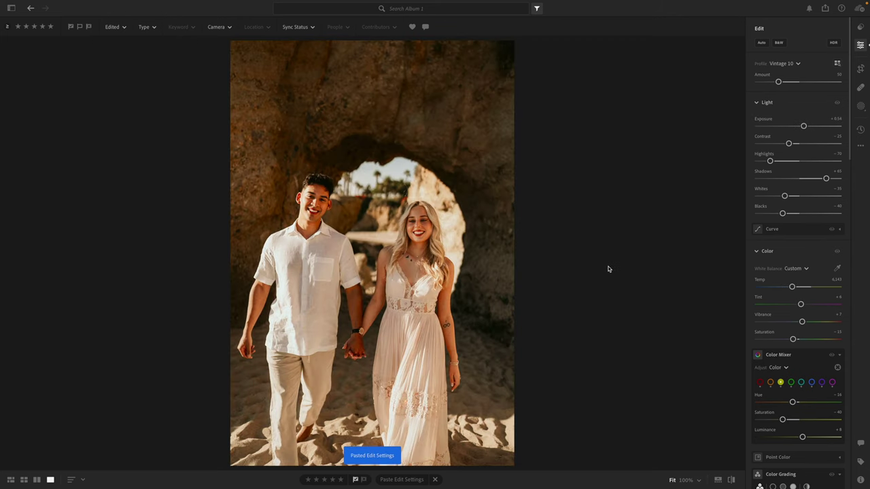
key(c)
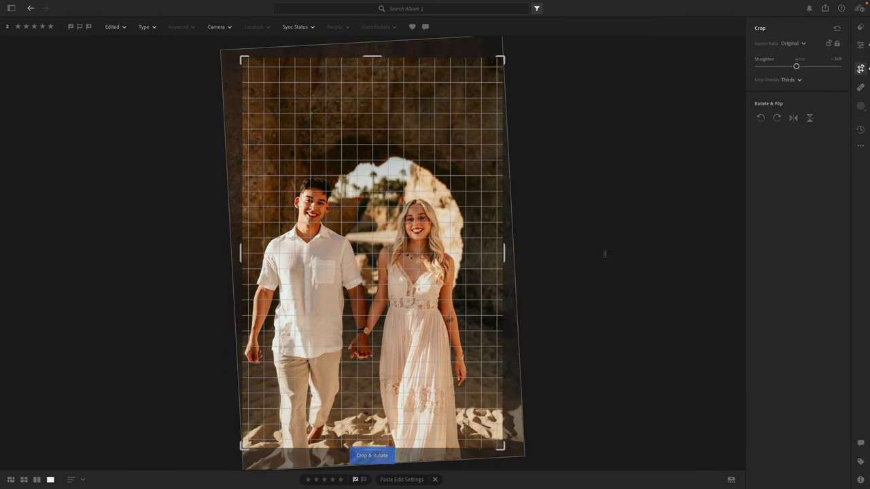
drag(373, 295, 491, 261)
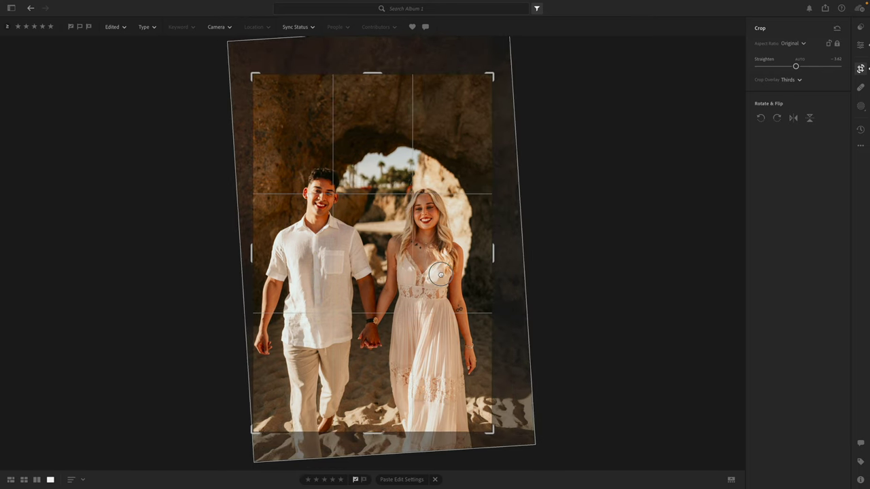
drag(356, 216, 362, 222)
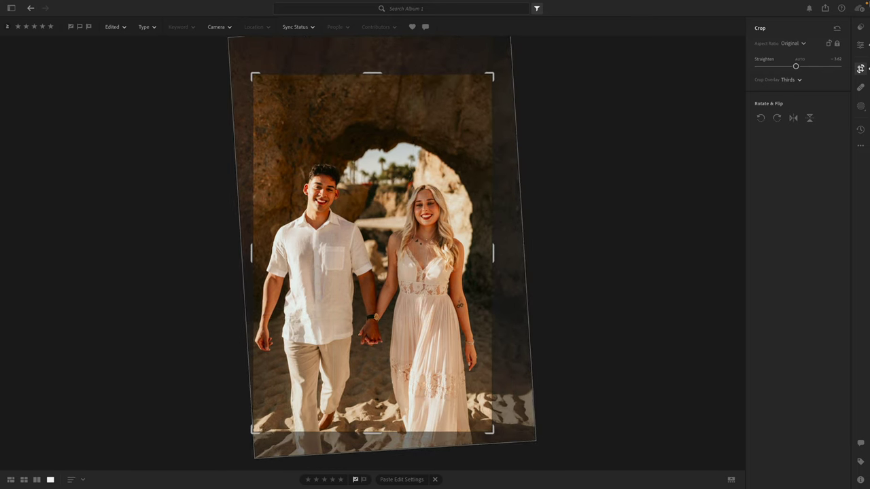
click(860, 46)
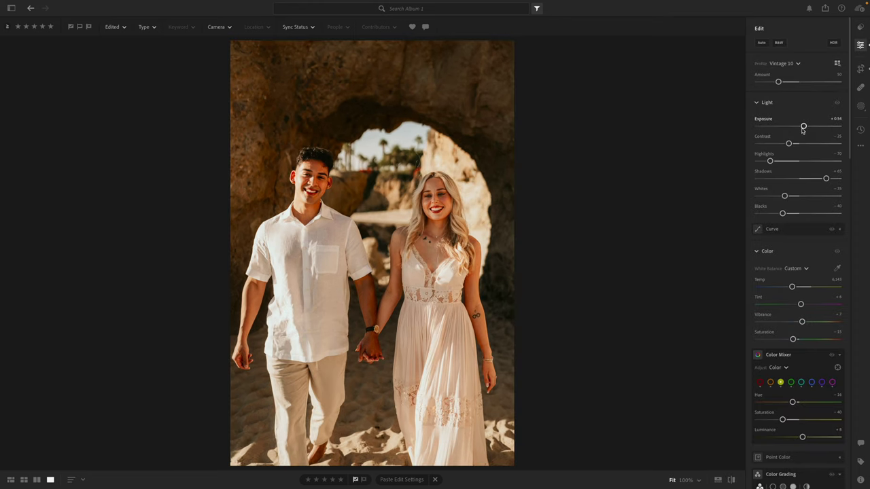
Step: Set Highlights -82, Shadows +82, Exposure +0.80 and Temp about 5,574
drag(770, 161, 765, 161)
drag(830, 181, 837, 181)
drag(791, 287, 785, 288)
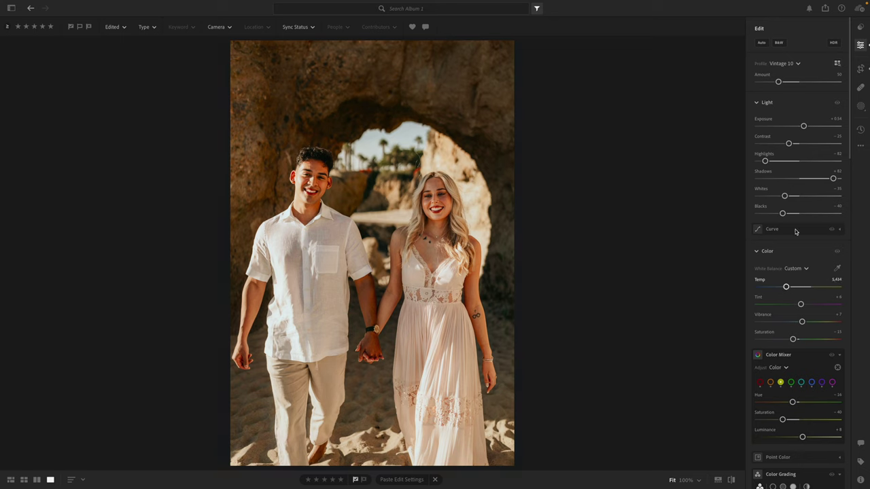
drag(803, 126, 806, 130)
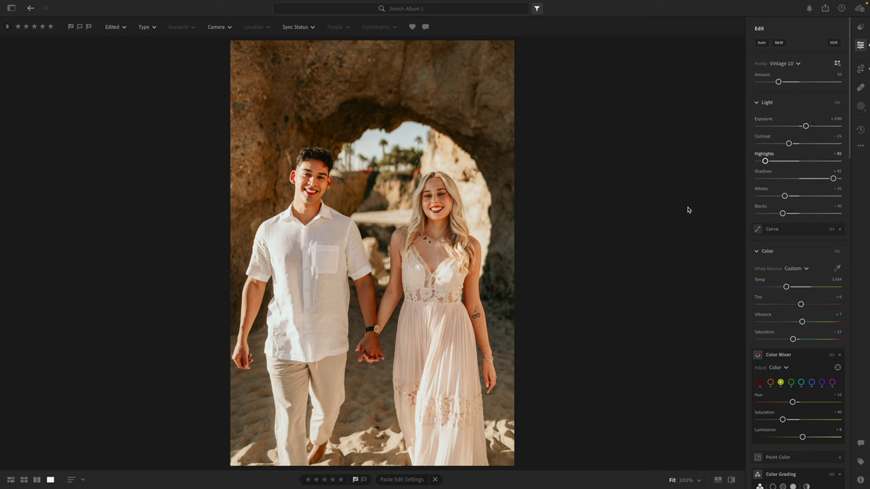
drag(786, 285, 790, 290)
drag(789, 289, 789, 288)
Step: Paste the settings onto the next arch photo and warm Temp to 6,476
key(Right)
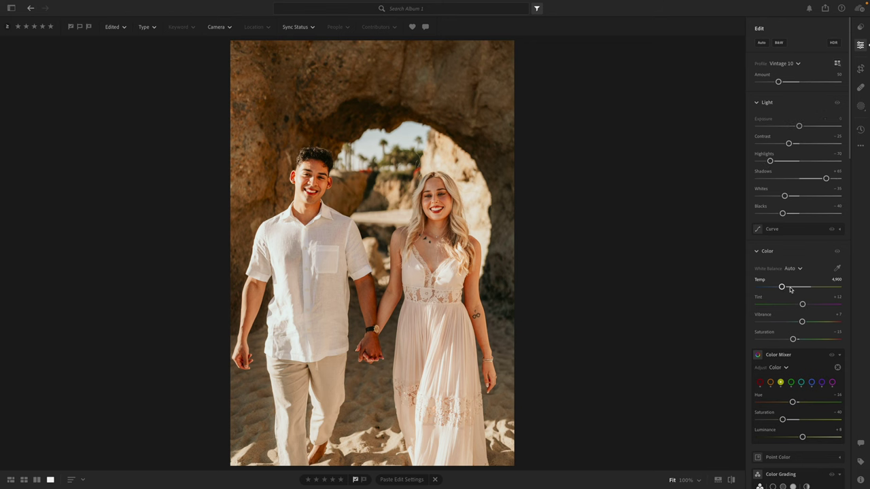
key(ctrl+v)
drag(792, 289, 795, 288)
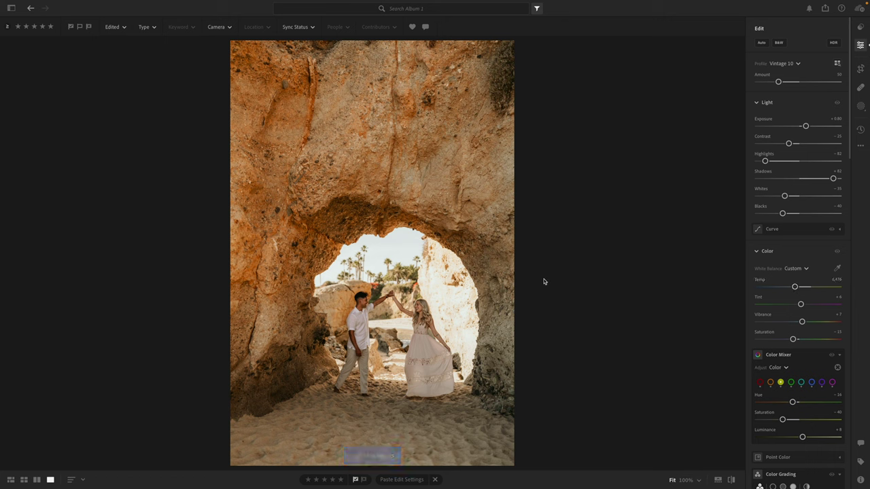
Step: Nudge Exposure to +0.83 and Temp to 6,519, then tighten and reposition the crop
drag(807, 127, 807, 127)
drag(795, 288, 795, 290)
key(c)
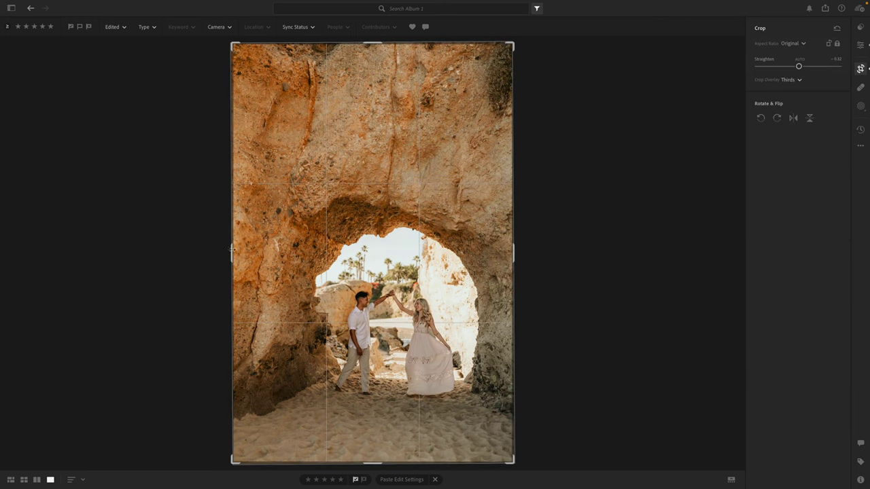
drag(228, 248, 253, 251)
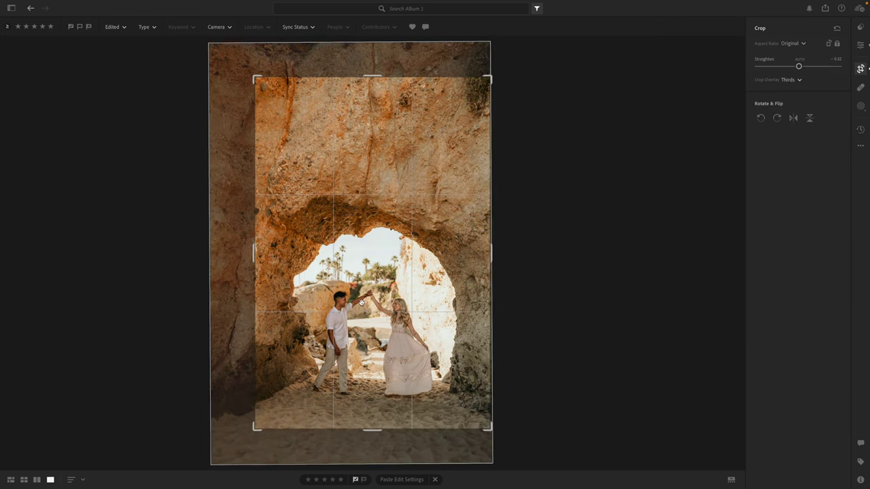
drag(360, 324, 359, 316)
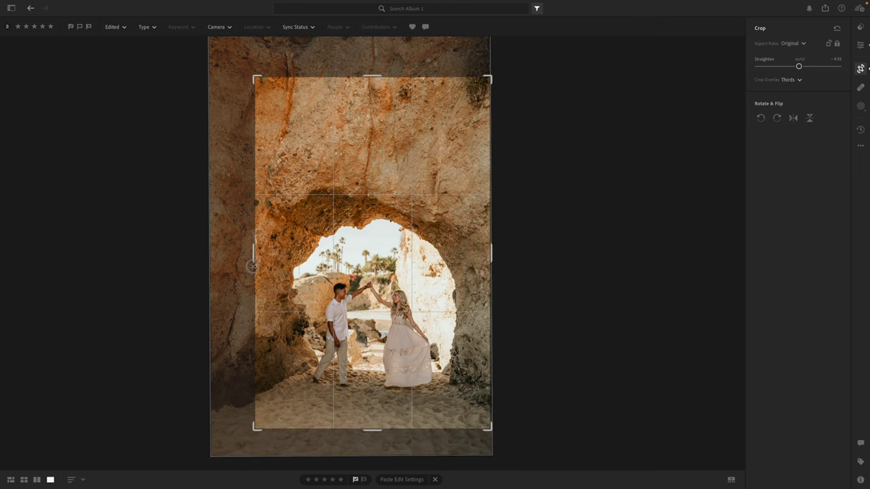
drag(332, 193, 333, 191)
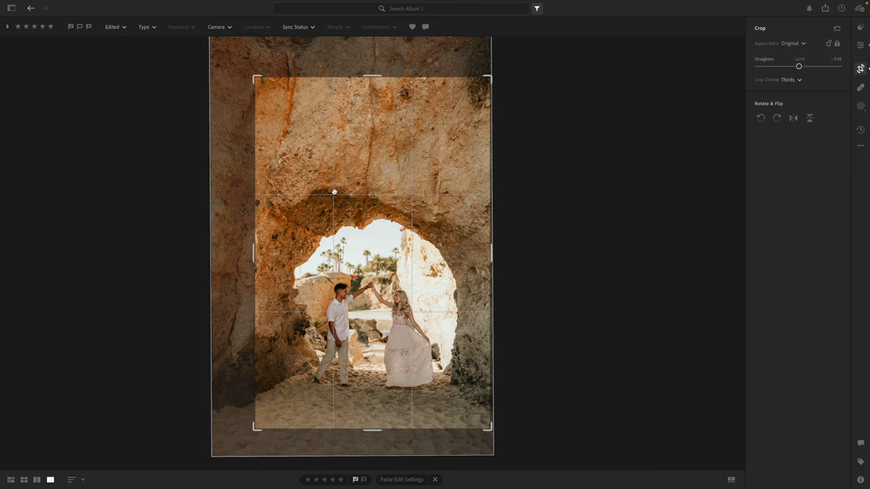
drag(254, 215, 239, 216)
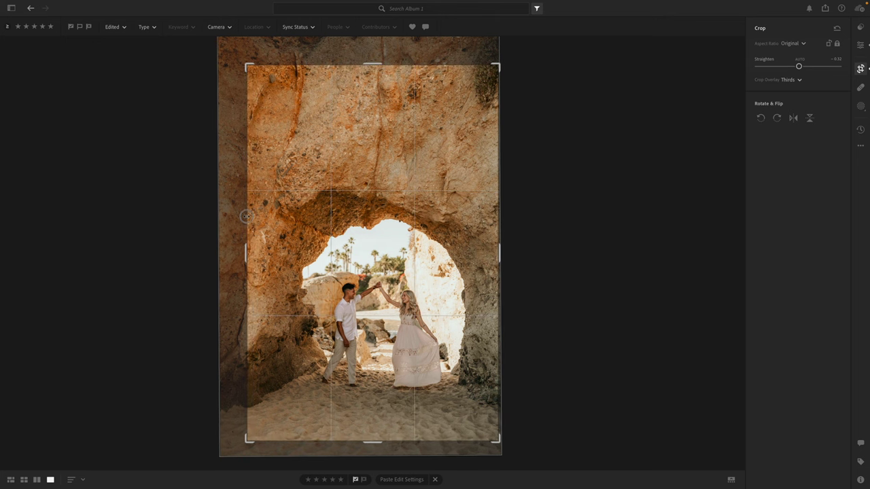
drag(301, 240, 300, 233)
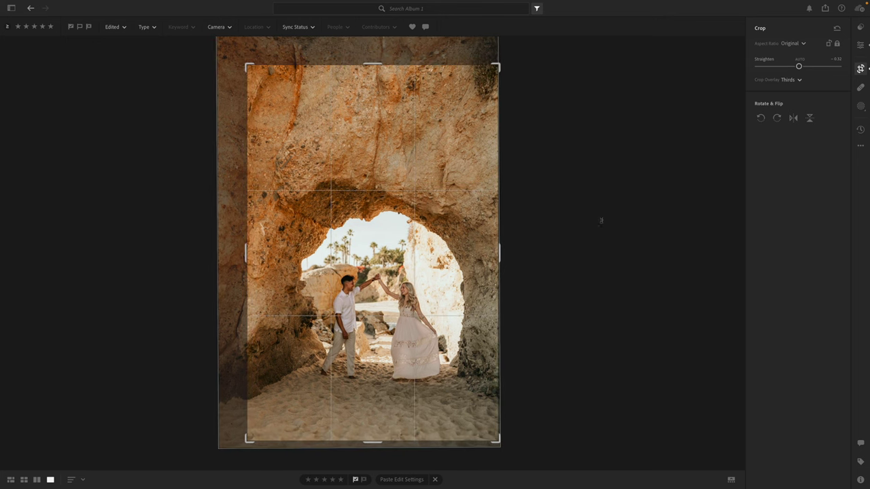
click(860, 45)
Step: Inspect the couple at 100%, then set Contrast -10 and Exposure +1.09
key(z)
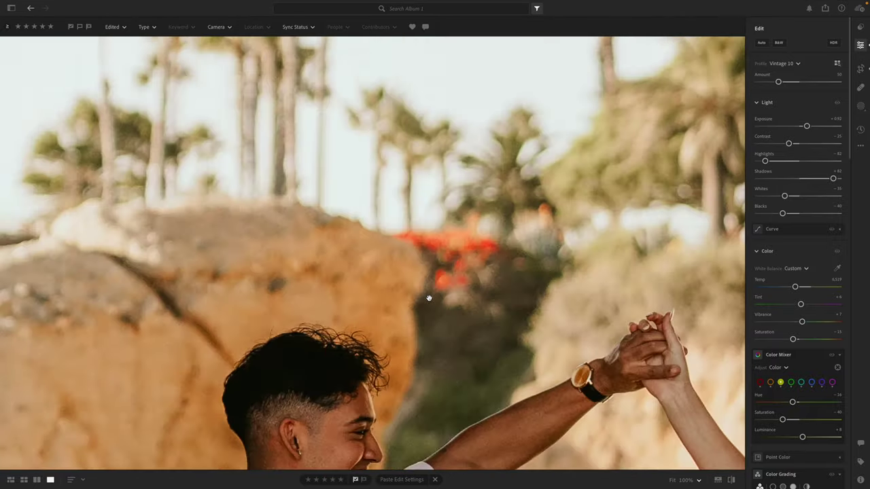
key(z)
click(388, 263)
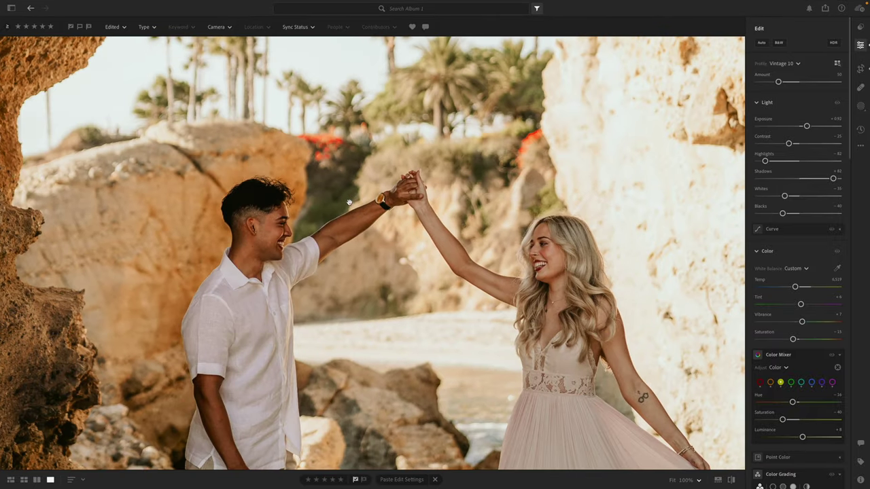
drag(388, 263, 344, 152)
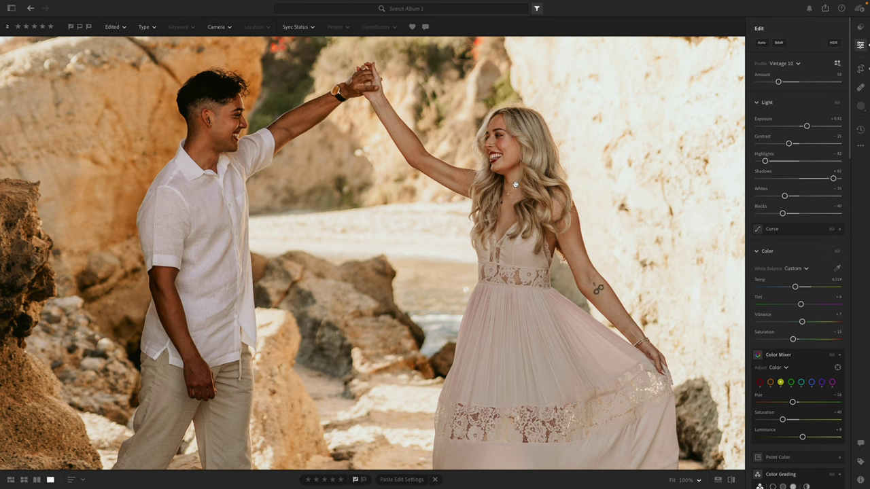
click(796, 144)
click(808, 126)
drag(807, 126, 808, 126)
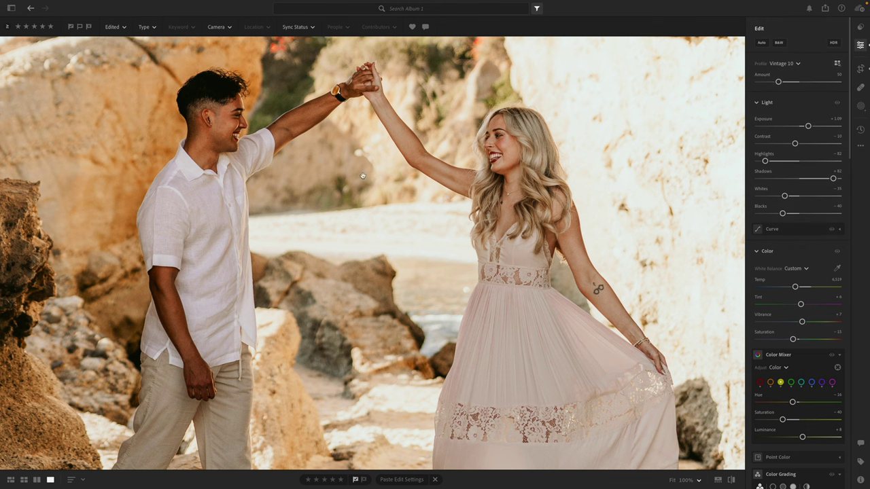
click(516, 168)
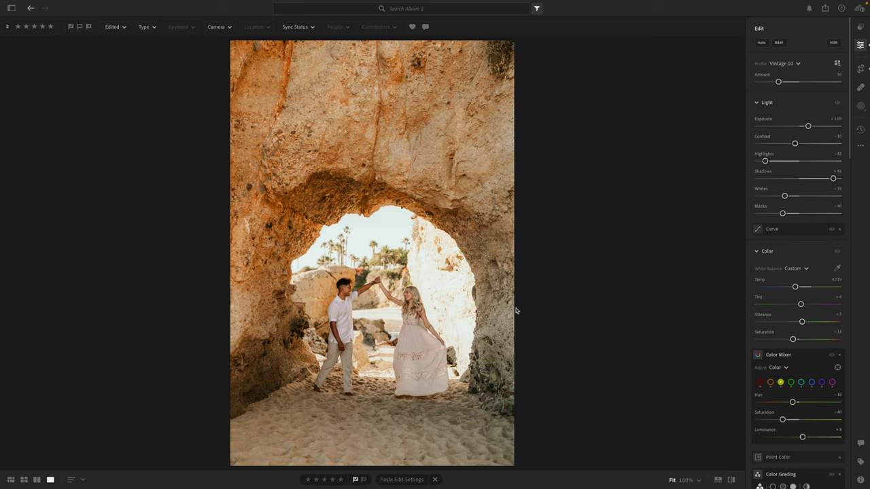
Step: Try a sky mask, then undo it and return to the editing sliders
key(m)
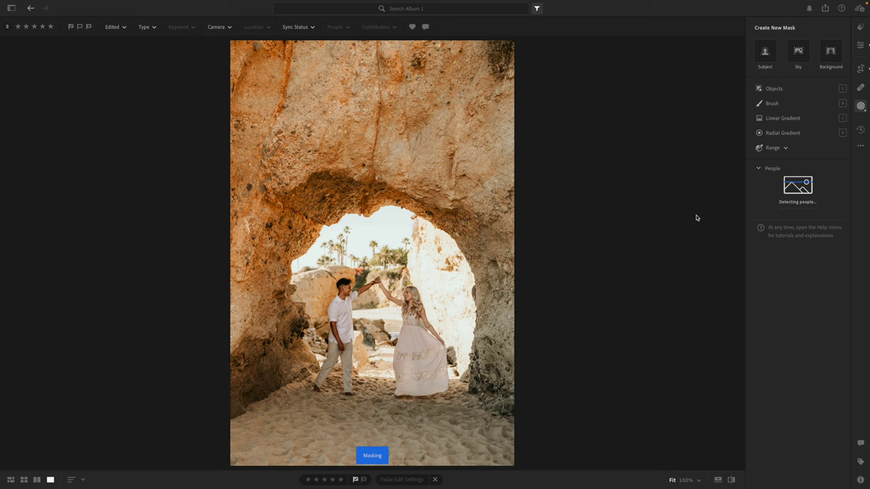
click(804, 51)
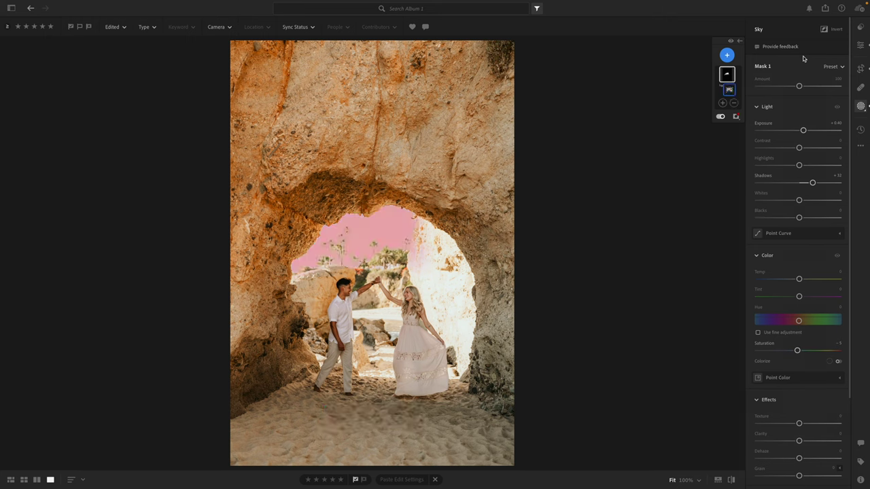
key(ctrl+z)
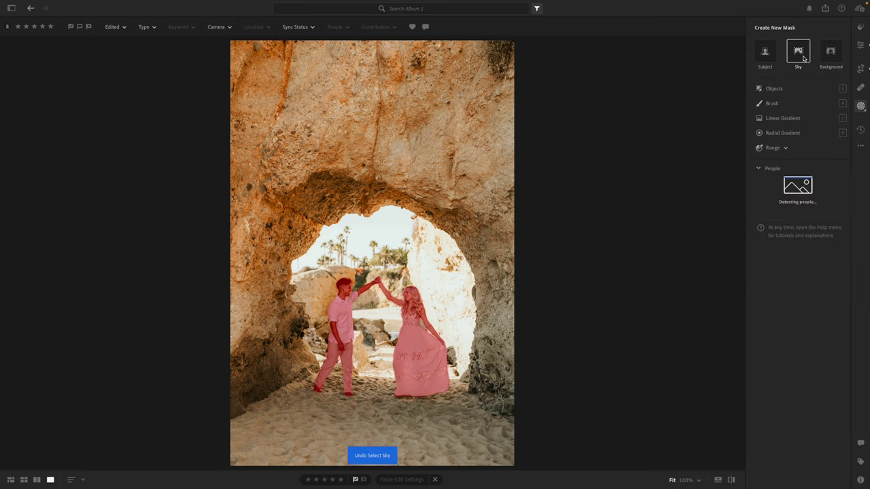
key(e)
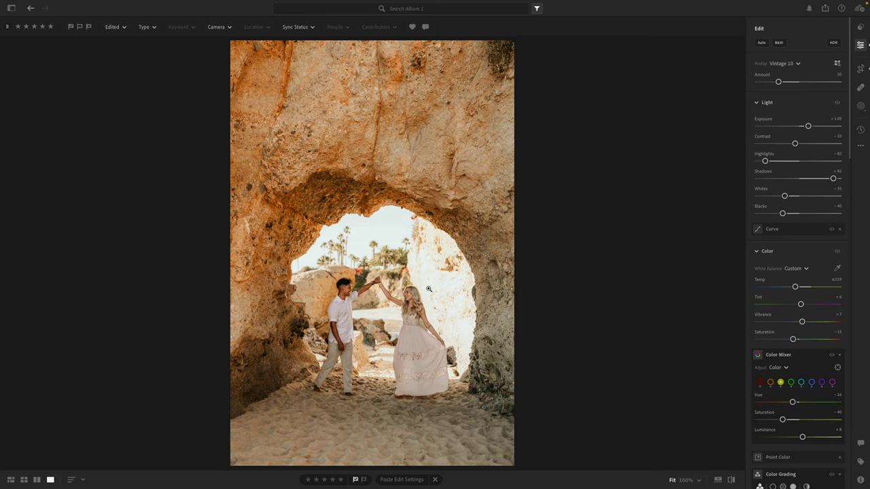
Step: Warm Temp to 6,696 and paste these settings onto the next arch photo
click(431, 347)
click(430, 346)
drag(795, 287, 798, 289)
key(ctrl+c)
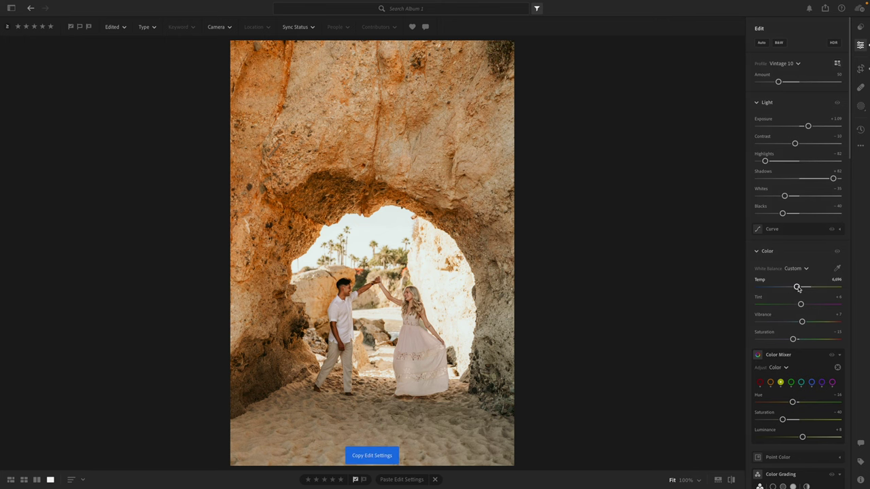
key(Right)
key(ctrl+v)
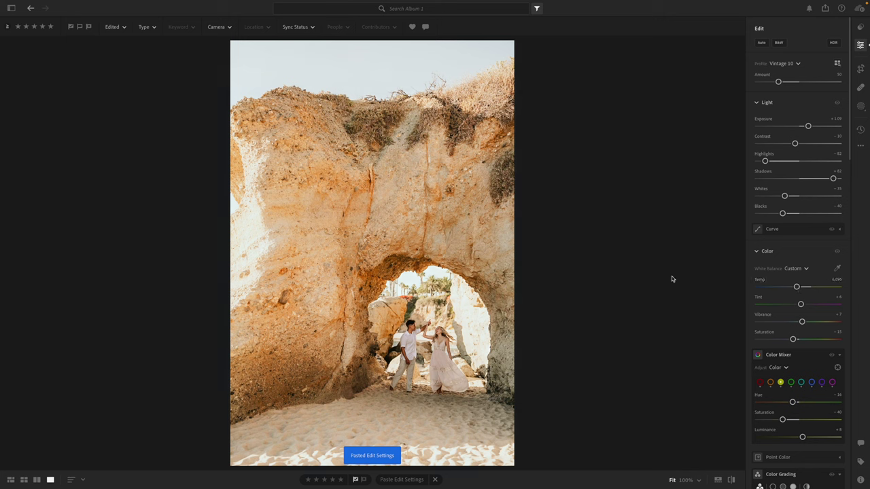
Step: Lower exposure to about +1.01 and crop the arch photo tighter from the left, shifting it up
drag(808, 127, 807, 128)
key(c)
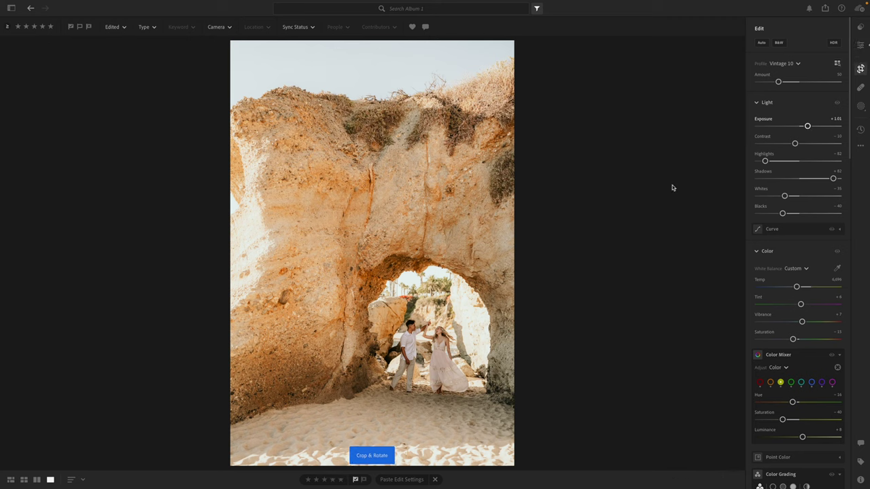
drag(234, 241, 247, 242)
drag(316, 249, 313, 225)
click(860, 46)
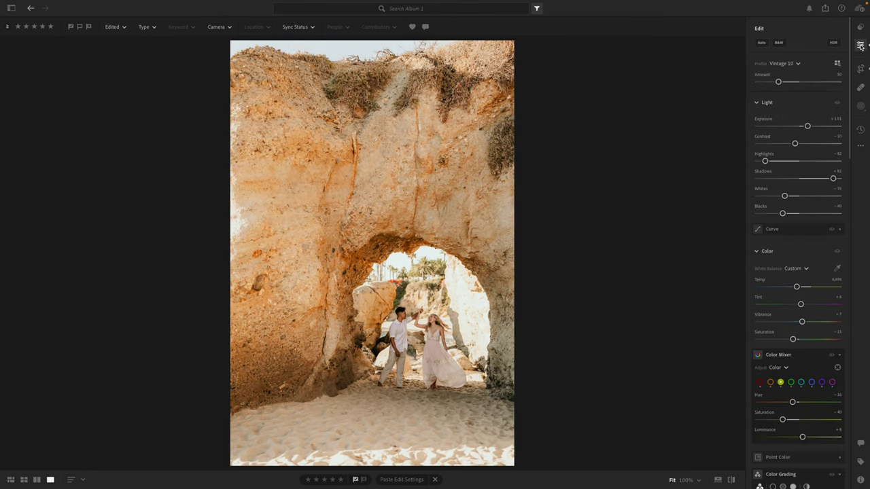
Step: Set Contrast to -25 and Exposure near +0.98, then start a brush mask with shadows at zero
drag(792, 144, 803, 126)
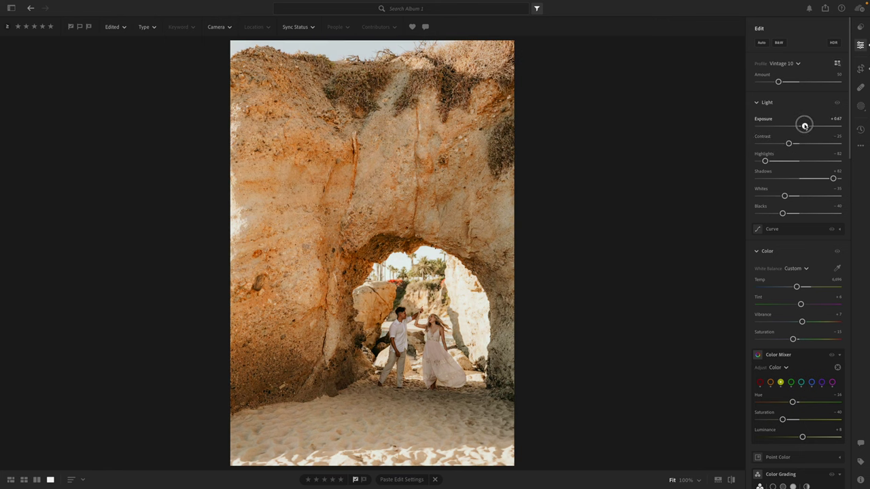
drag(804, 126, 807, 126)
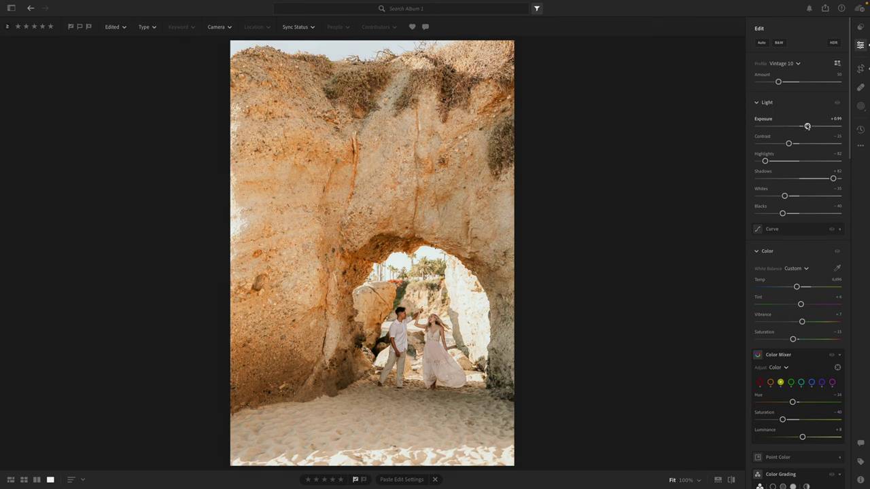
key(b)
drag(798, 271, 801, 272)
double_click(801, 272)
Step: Reset the brush mask's exposure to zero and set its Dehaze to +33
double_click(803, 219)
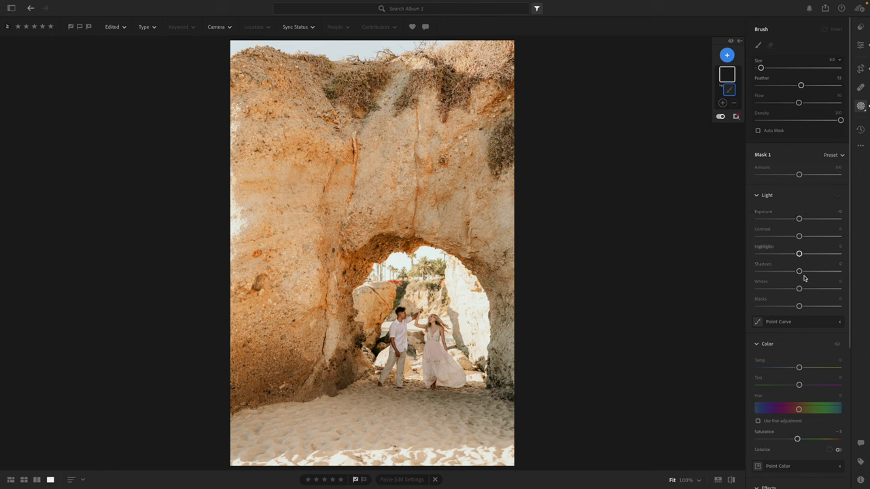
scroll(803, 300, down, 5)
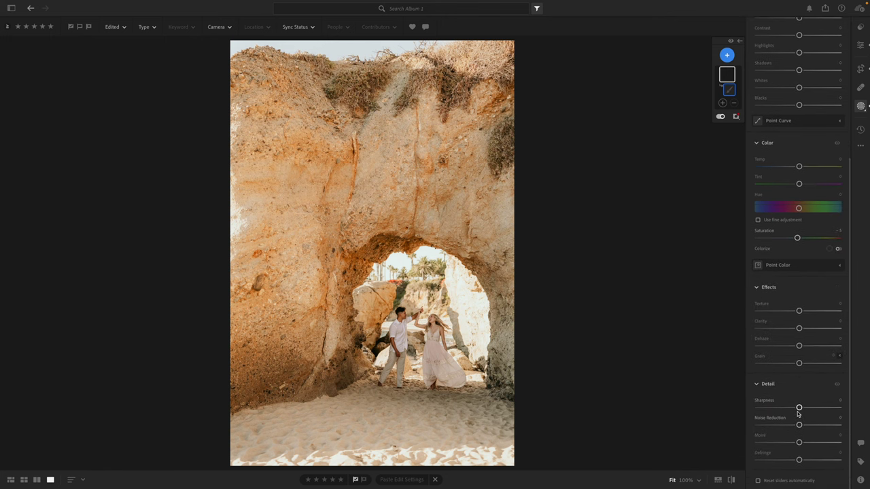
scroll(799, 407, up, 1)
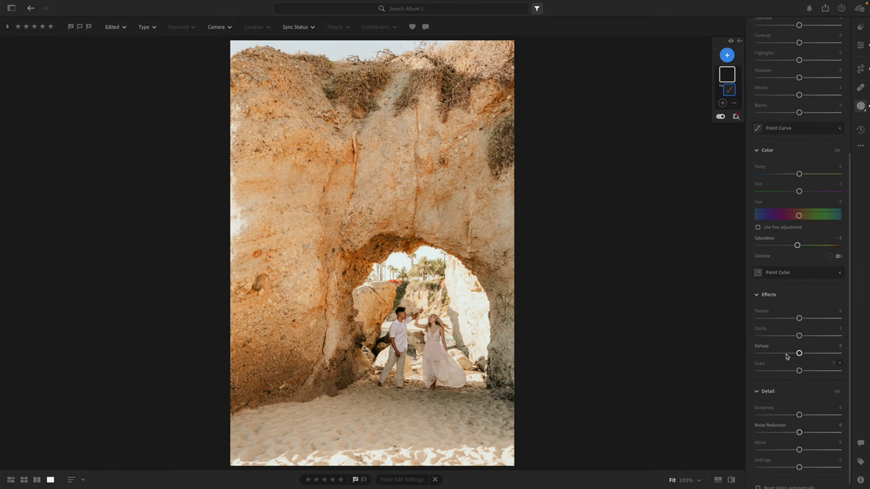
click(812, 353)
scroll(520, 204, up, 8)
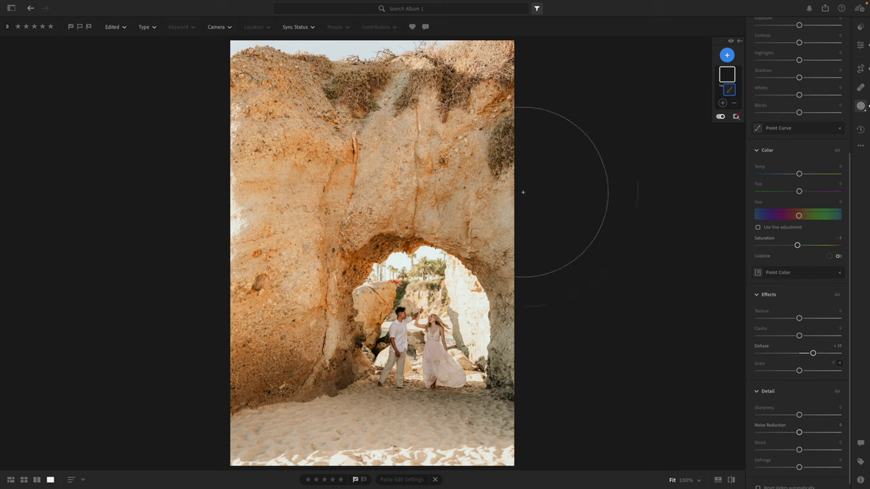
scroll(518, 208, up, 6)
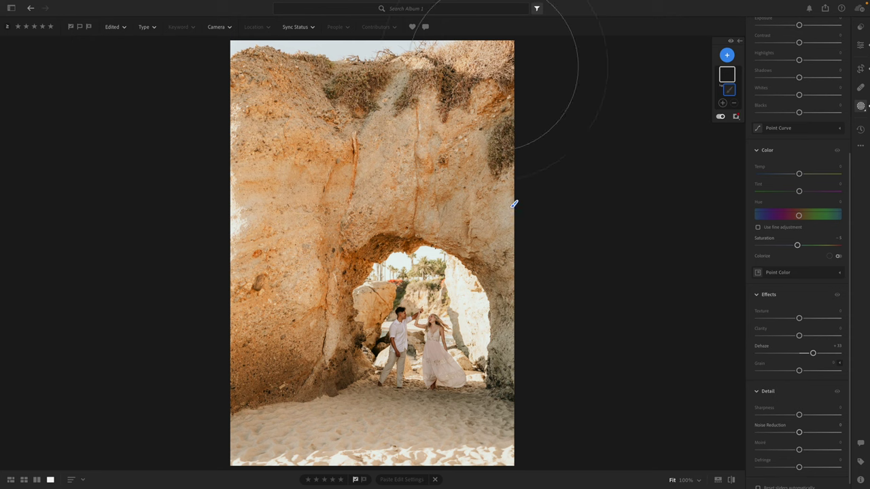
Step: Paint the mask across the arch top, the rock's left side, the inner wall and the sand
drag(514, 204, 310, 48)
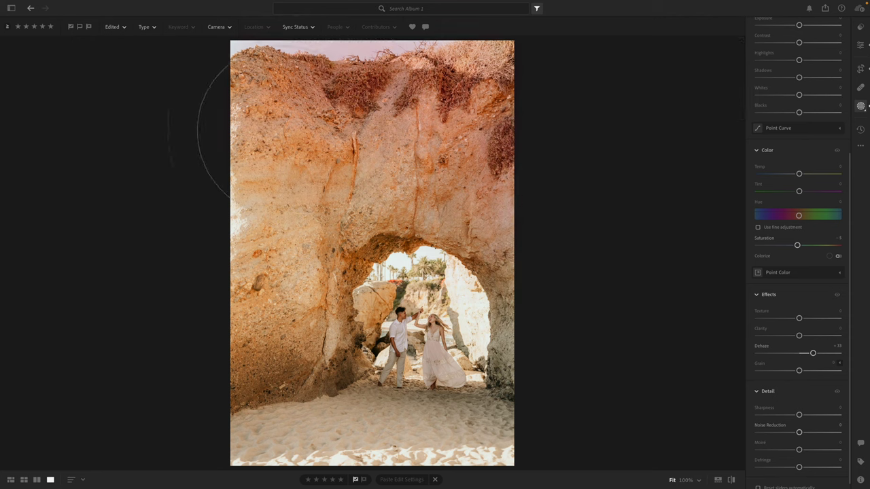
mouse_move(249, 214)
mouse_down()
mouse_move(238, 288)
mouse_move(252, 421)
mouse_move(230, 272)
mouse_move(251, 322)
mouse_move(228, 181)
mouse_move(249, 77)
mouse_move(497, 80)
mouse_move(473, 153)
mouse_move(246, 282)
mouse_up()
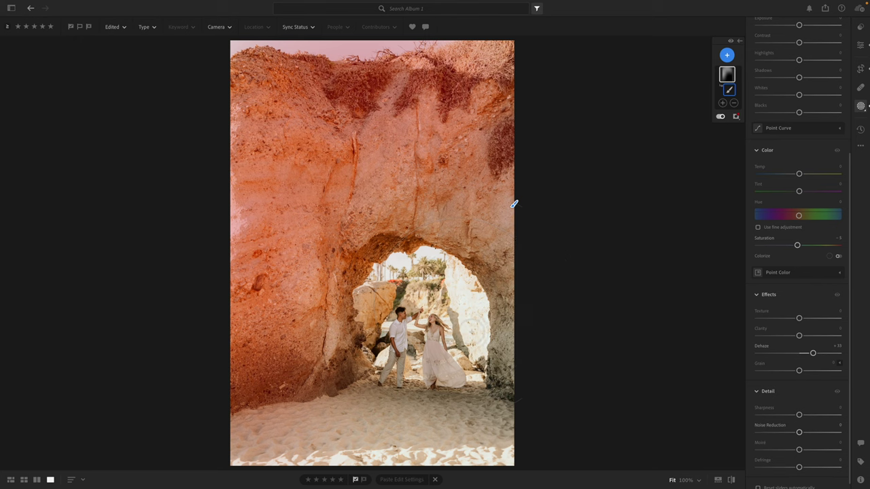
mouse_move(477, 347)
mouse_down()
mouse_move(452, 285)
mouse_move(407, 265)
mouse_up()
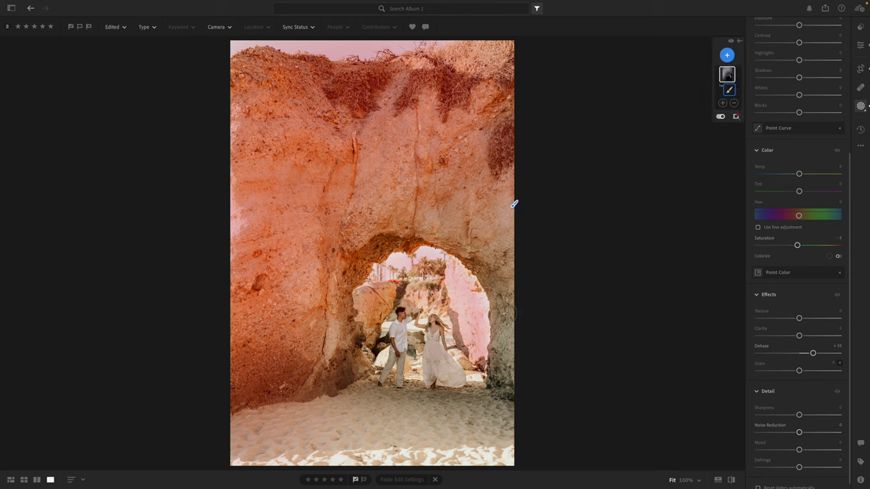
drag(514, 454, 261, 468)
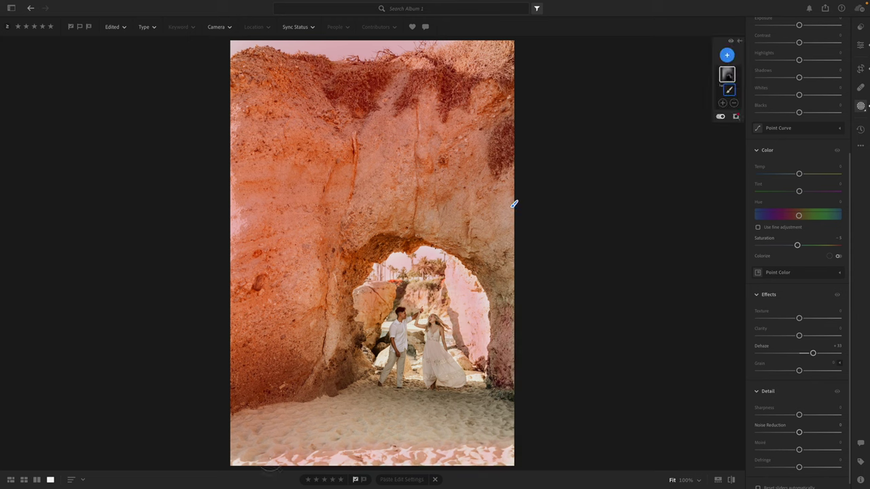
mouse_move(218, 418)
mouse_down()
mouse_move(514, 431)
mouse_move(568, 442)
mouse_up()
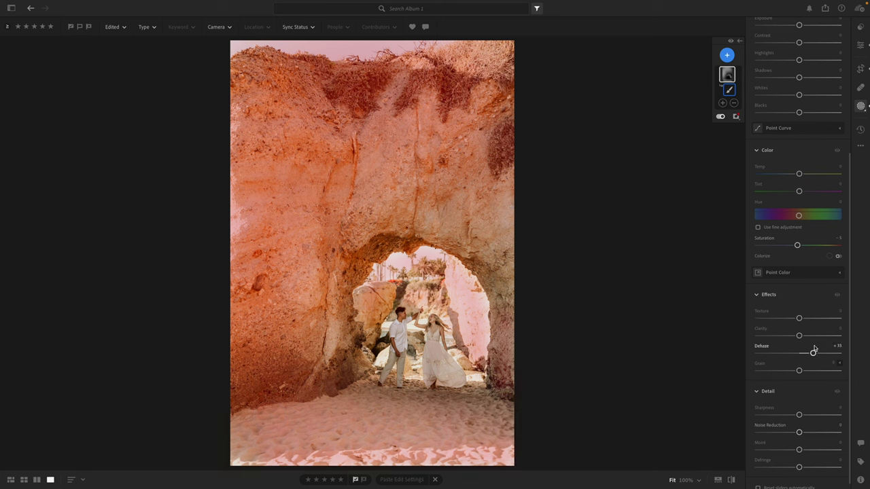
Step: Settle the mask's Dehaze at +29
mouse_move(813, 353)
mouse_down()
mouse_move(836, 353)
mouse_move(776, 353)
mouse_move(848, 352)
mouse_move(725, 352)
mouse_move(842, 352)
mouse_move(815, 353)
mouse_up()
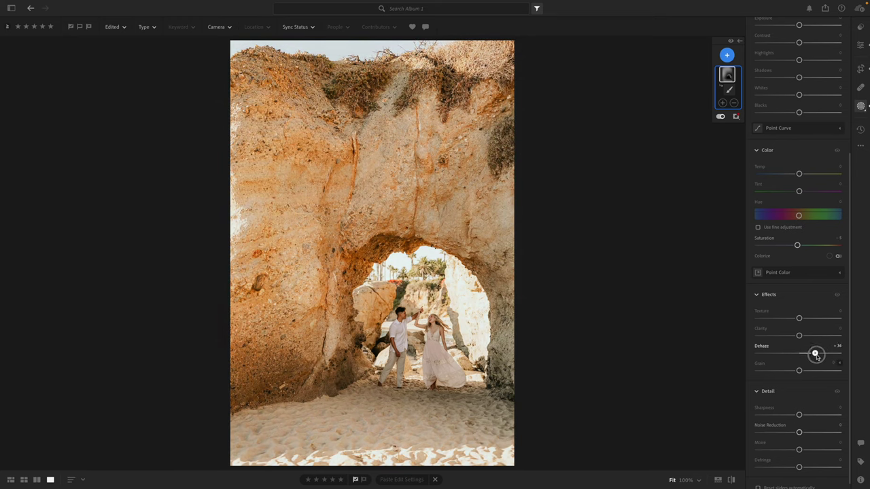
drag(817, 354, 811, 354)
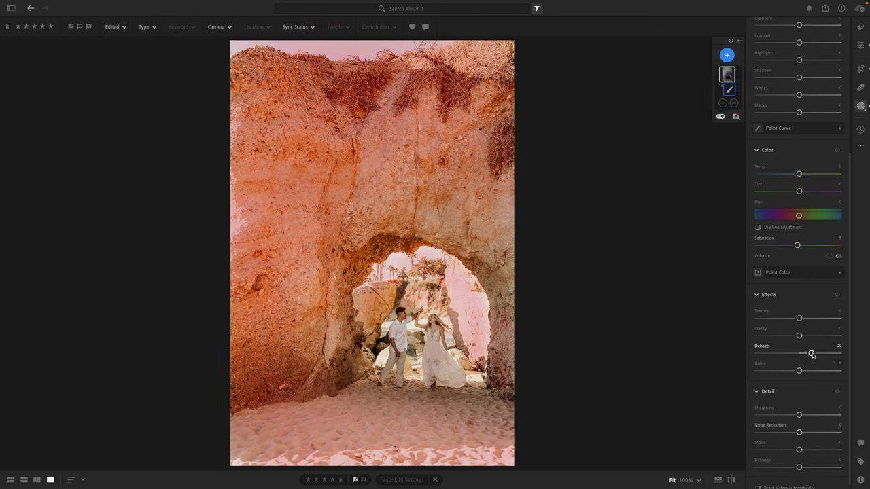
click(799, 336)
scroll(799, 336, up, 5)
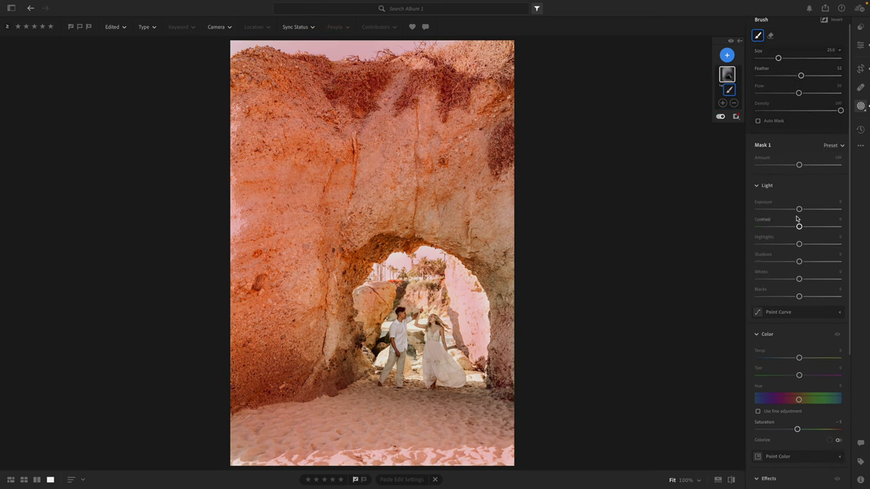
Step: Darken the masked rock and sand with Exposure -0.80 and Shadows -37
click(799, 211)
drag(799, 211, 780, 209)
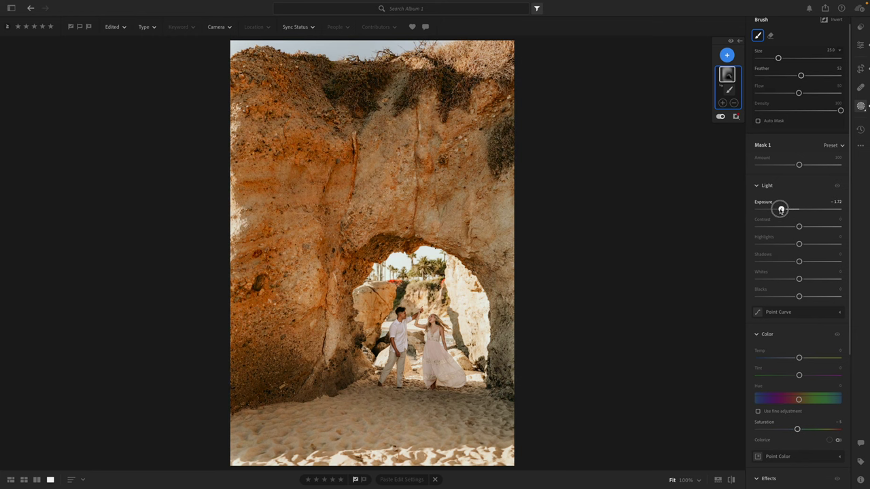
drag(781, 209, 817, 220)
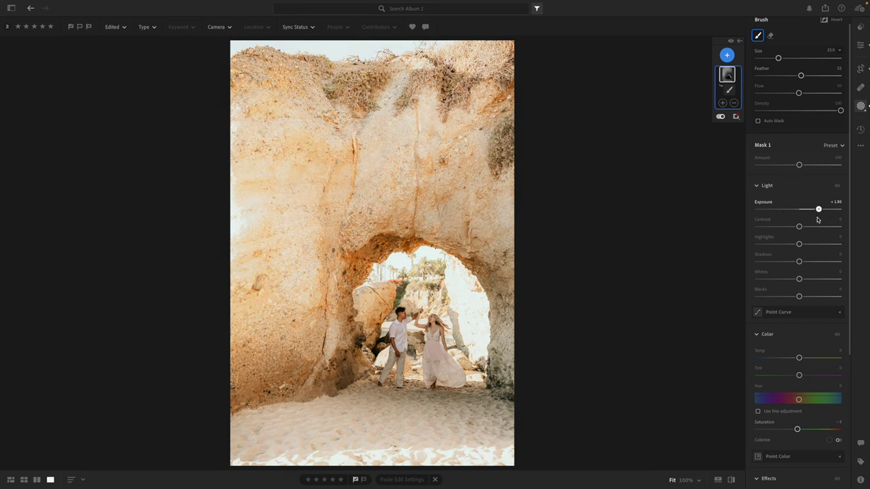
drag(817, 220, 790, 209)
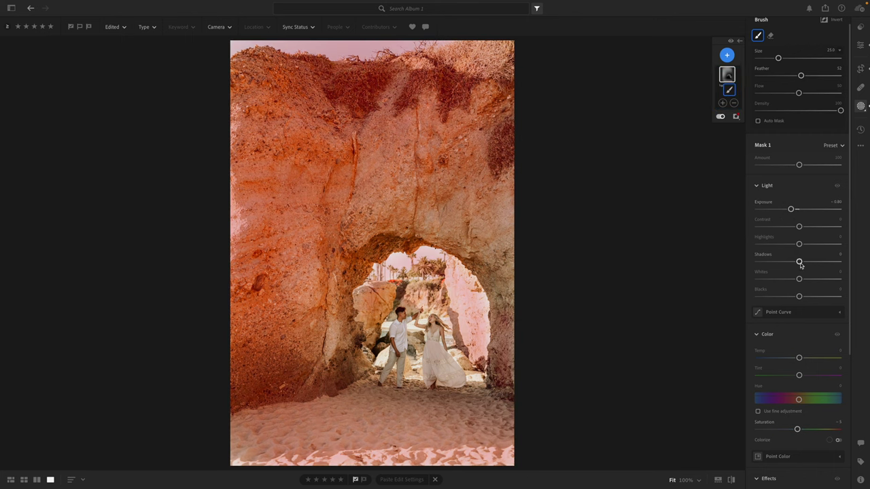
drag(799, 264, 781, 245)
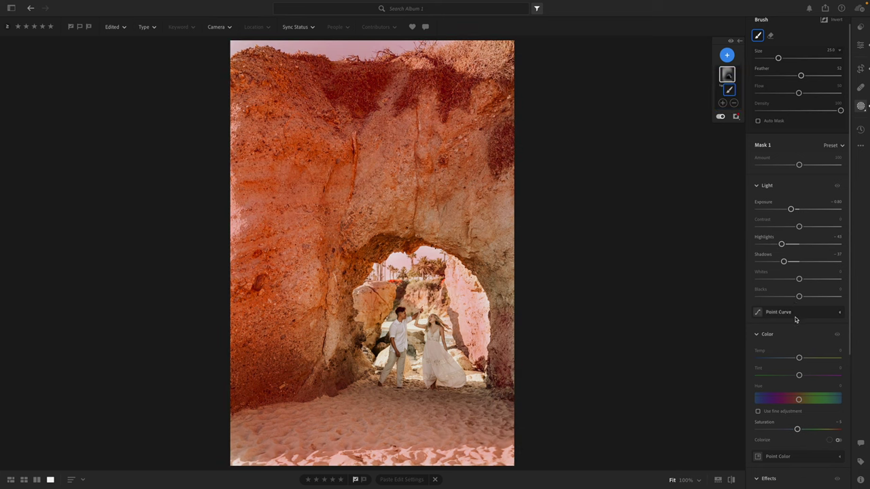
key(shift+m)
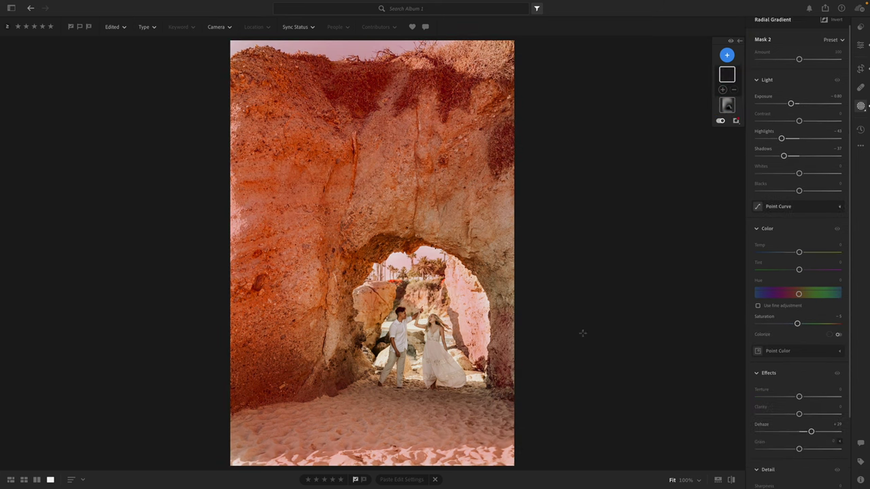
Step: Place a radial gradient over the couple, reset its dehaze, saturation, highlights and shadows, and brighten exposure to +0.40
drag(421, 340, 487, 422)
double_click(809, 449)
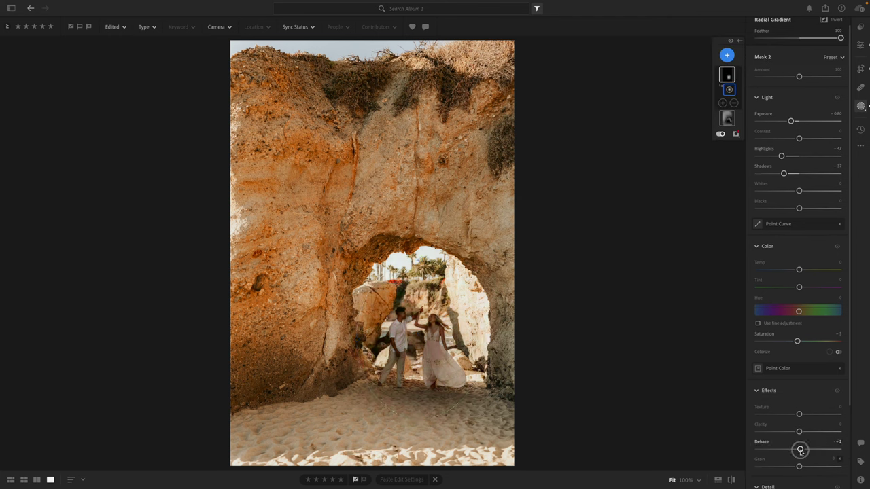
double_click(797, 341)
double_click(795, 156)
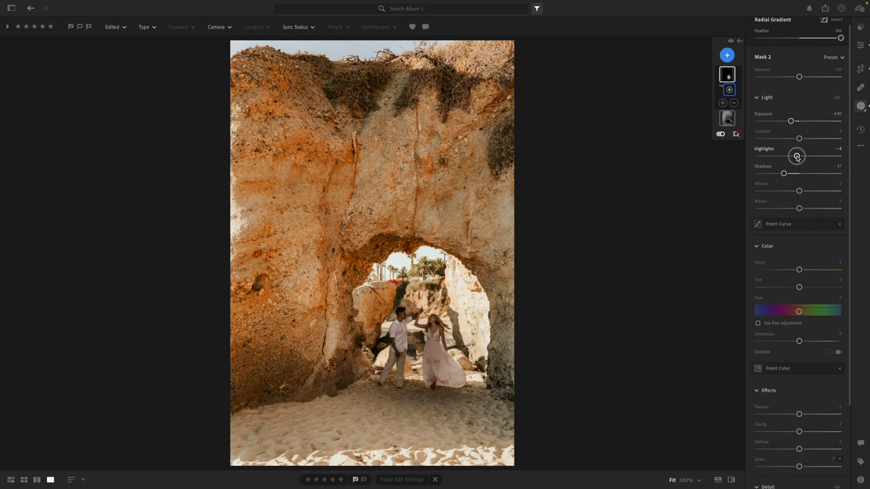
double_click(797, 173)
double_click(798, 122)
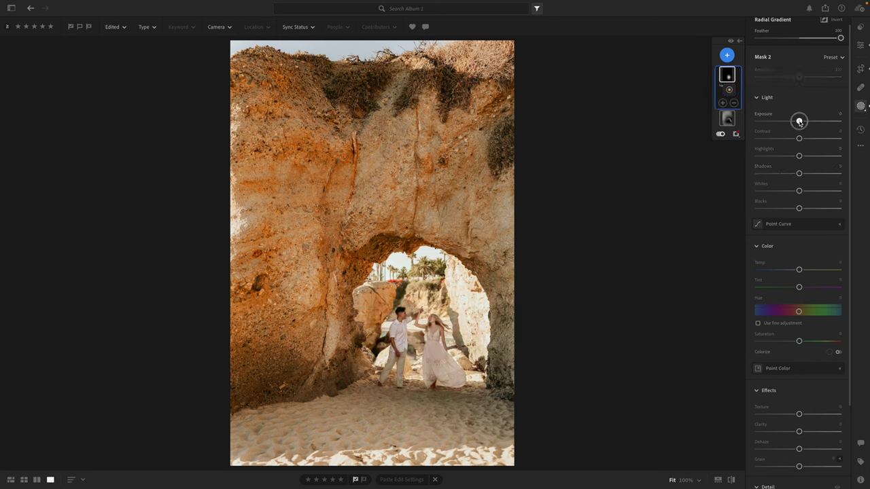
drag(799, 121, 821, 139)
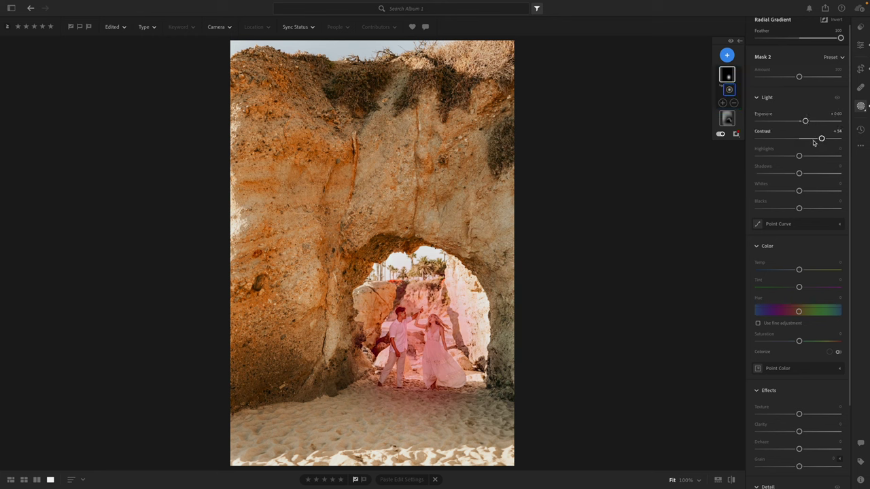
click(860, 45)
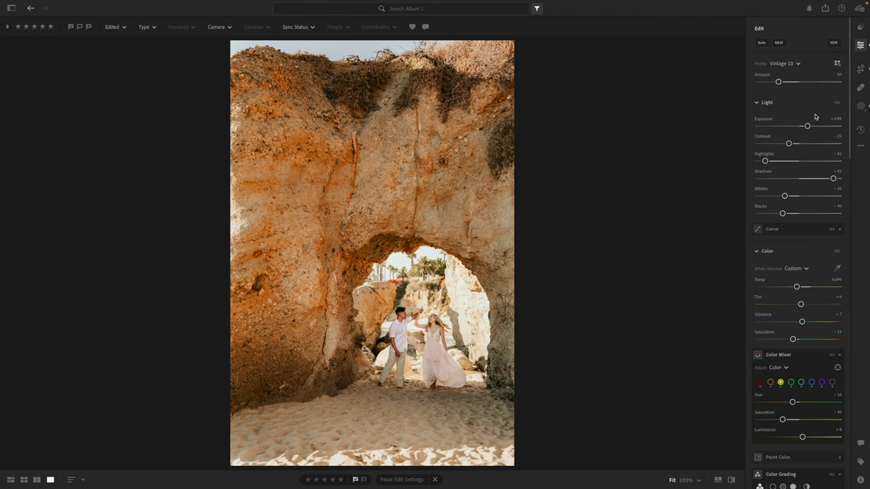
Step: Nudge overall exposure down slightly and toggle before/after twice to compare with the original
drag(805, 126, 806, 128)
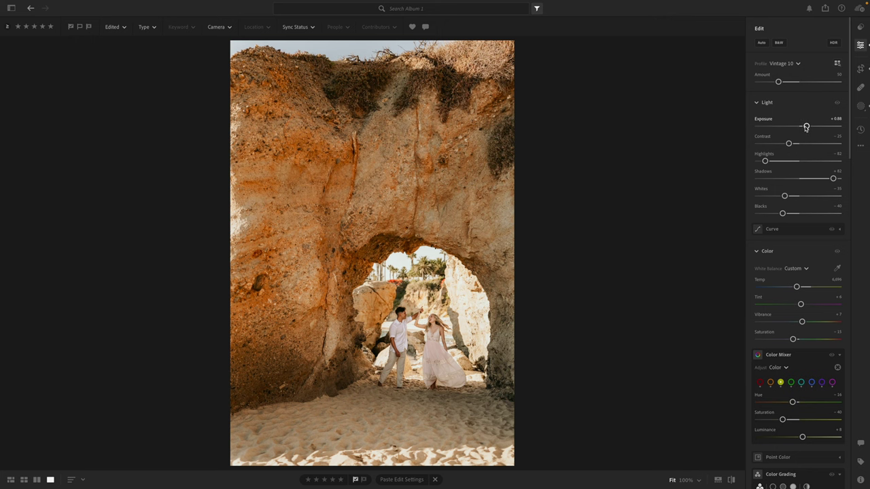
click(731, 480)
click(731, 479)
click(731, 479)
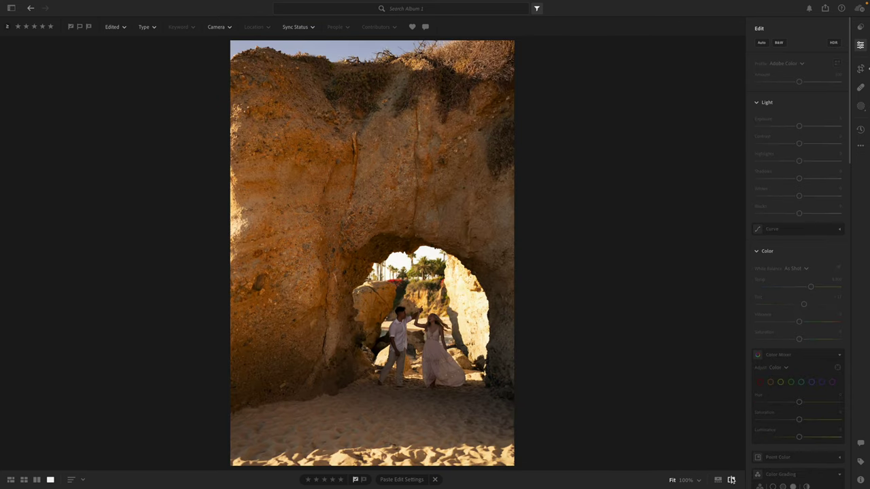
click(731, 480)
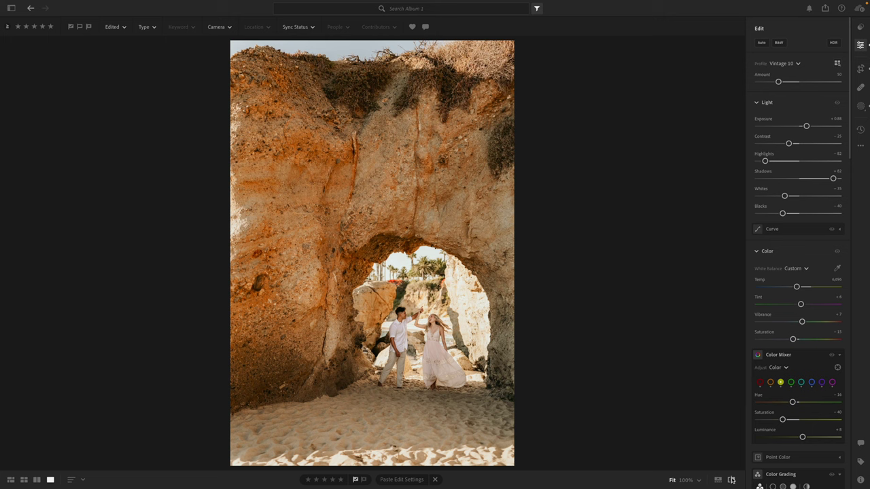
key(b)
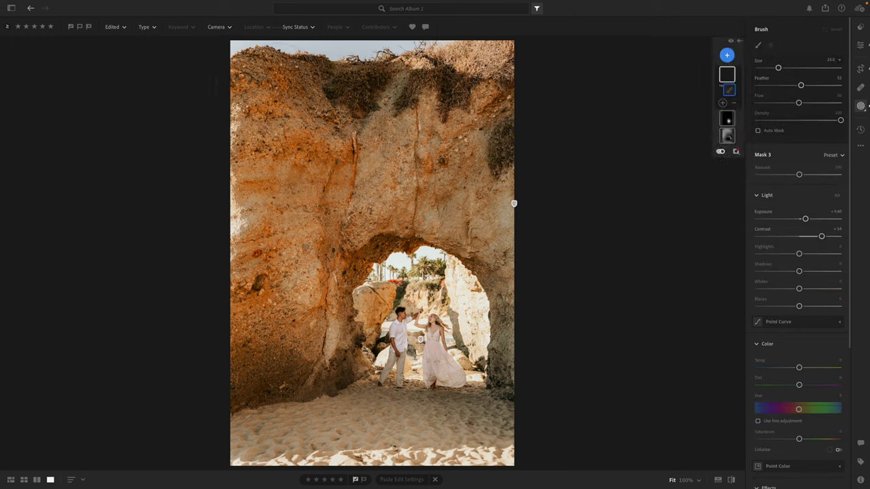
Step: Paint an enlarged brush down the rock's left side with Saturation -36, Clarity -42 and Texture +19
key(bracketright)
key(bracketright)
mouse_move(268, 78)
mouse_down()
mouse_move(281, 368)
mouse_move(248, 388)
mouse_move(241, 27)
mouse_move(285, 312)
mouse_up()
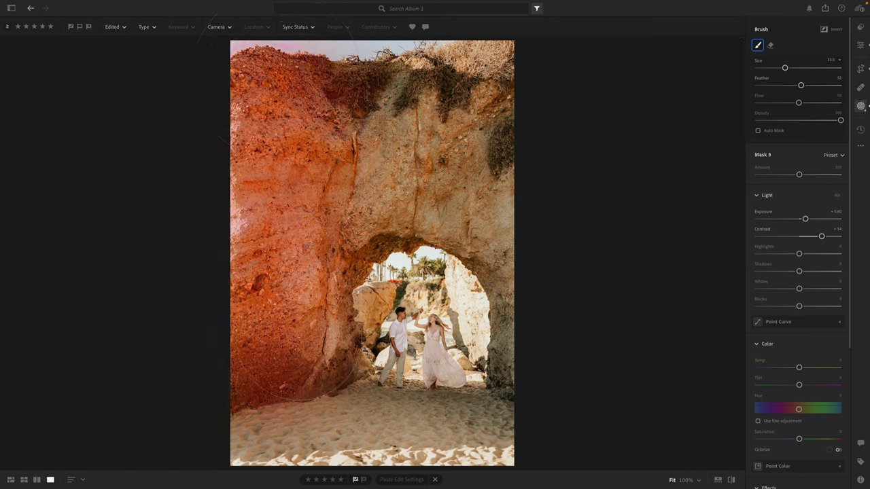
mouse_move(799, 439)
mouse_down()
mouse_move(766, 439)
mouse_move(784, 440)
mouse_up()
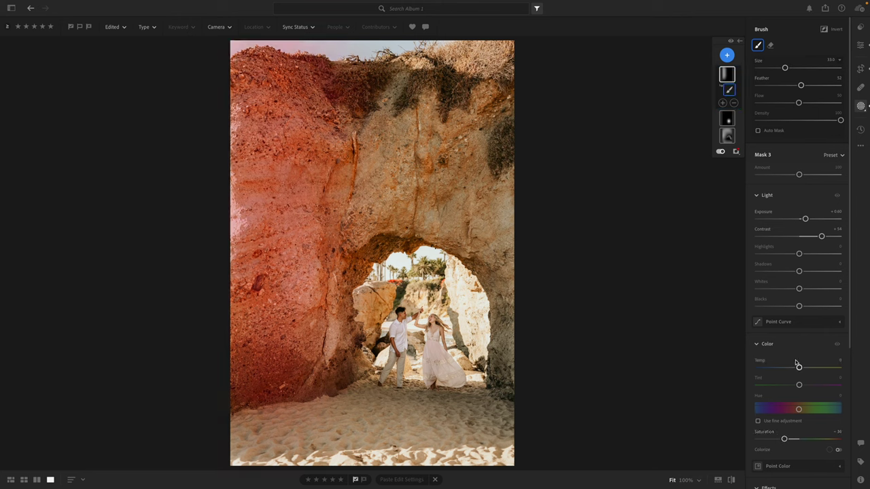
scroll(792, 284, down, 5)
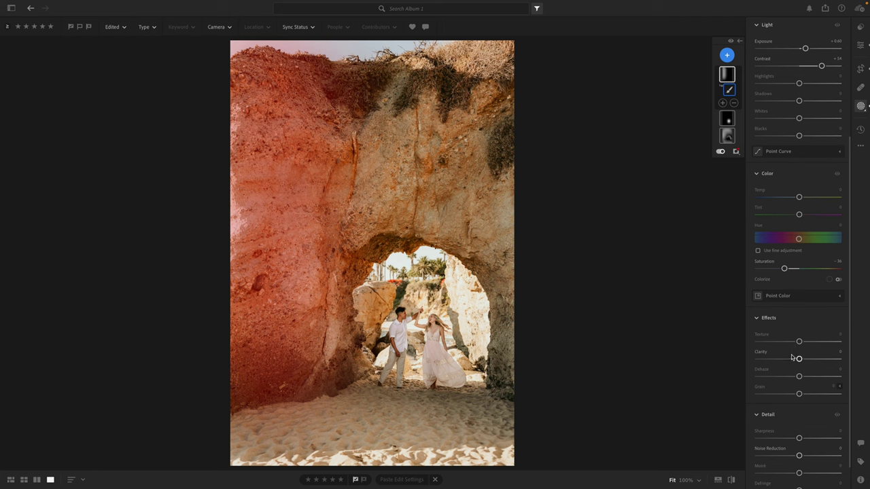
drag(782, 362, 790, 342)
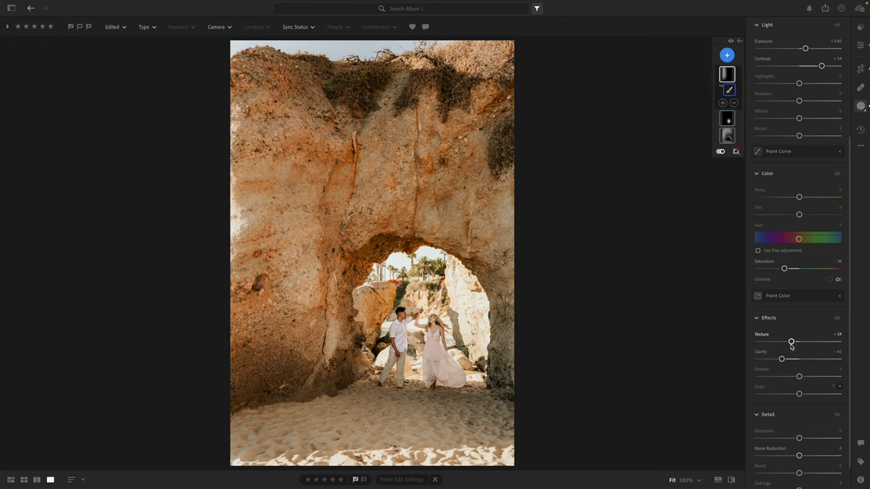
click(860, 44)
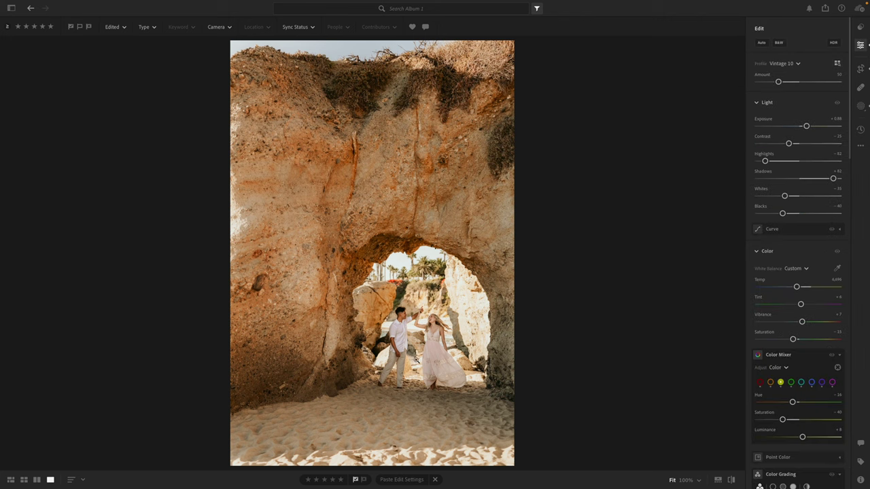
Step: Inspect the couple at 100% zoom, return to the fitted view, and copy the edit settings
click(439, 358)
drag(438, 359, 268, 218)
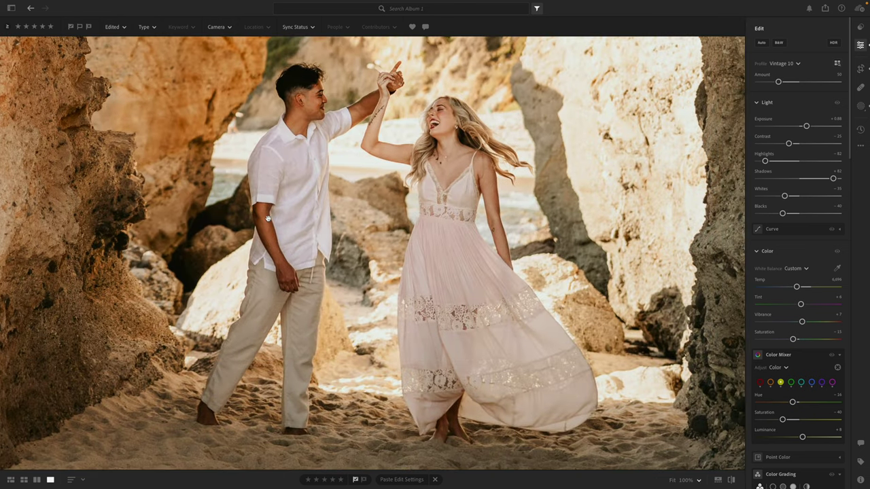
click(267, 218)
click(437, 229)
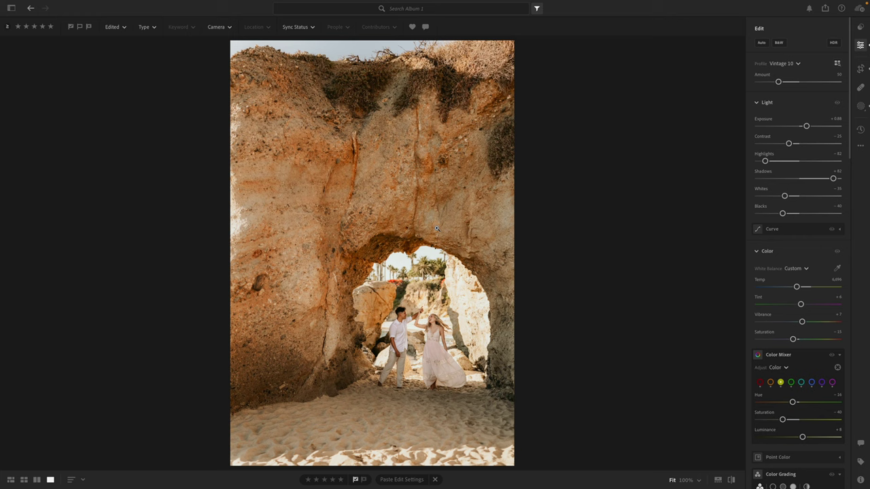
key(ctrl+c)
key(ctrl+c)
Step: Paste the copied settings onto the next arch photo, lower its exposure to +0.60, and check it zoomed in
key(Right)
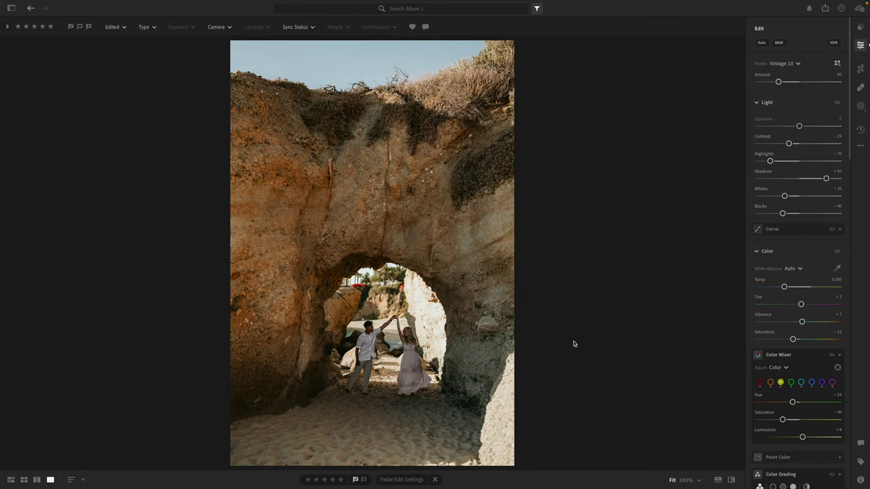
key(ctrl+v)
key(ctrl+v)
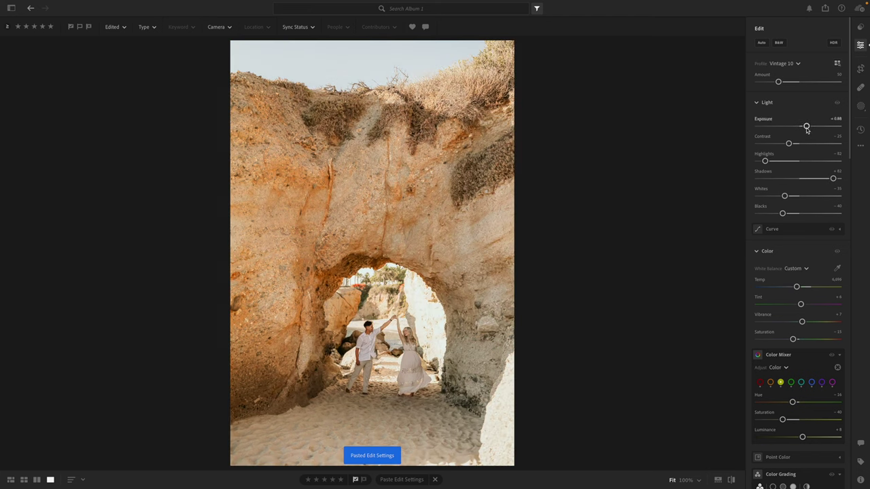
drag(805, 127, 804, 127)
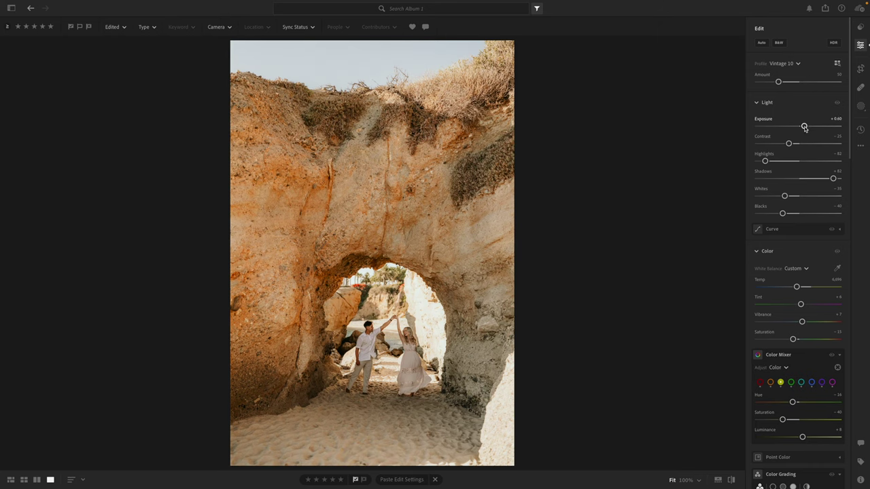
scroll(276, 211, up, 5)
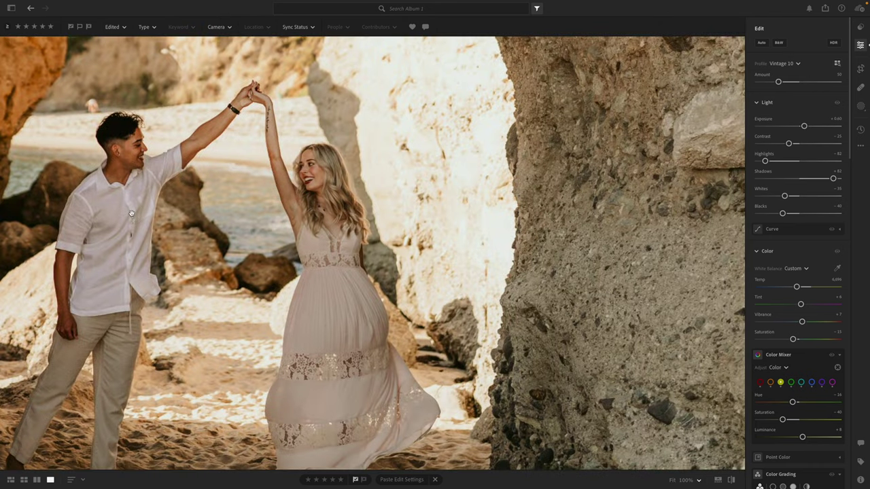
scroll(247, 216, down, 5)
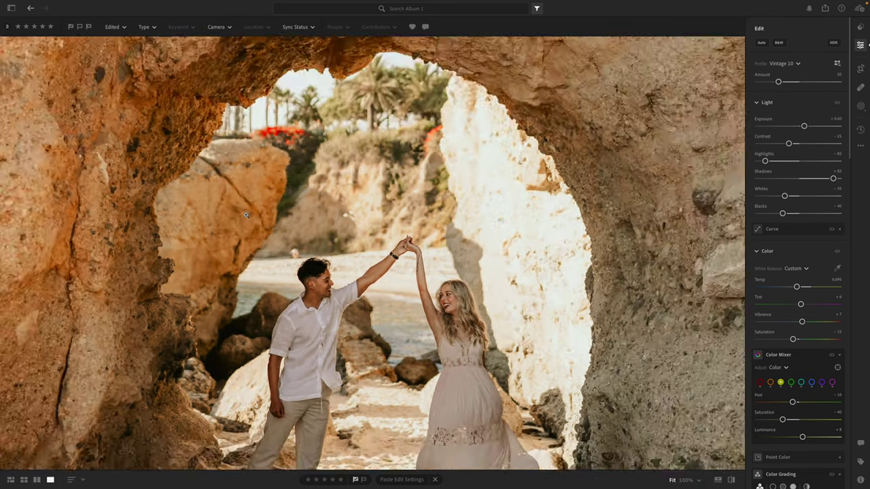
click(363, 321)
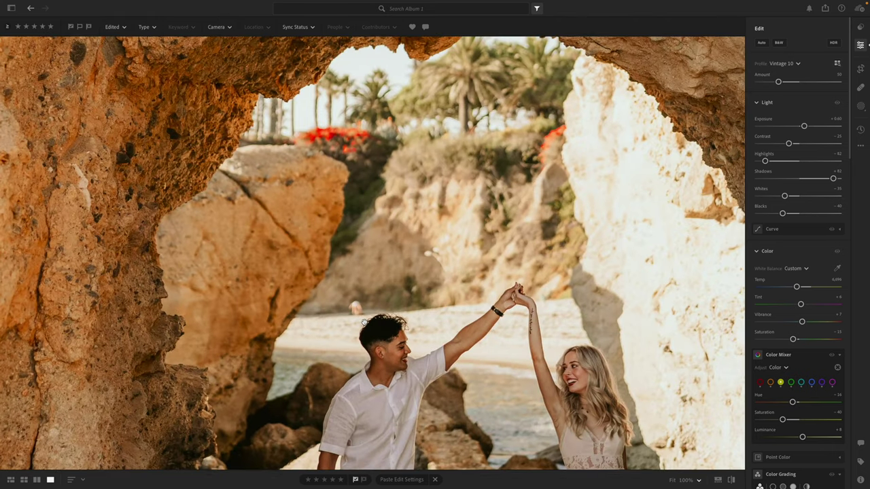
key(h)
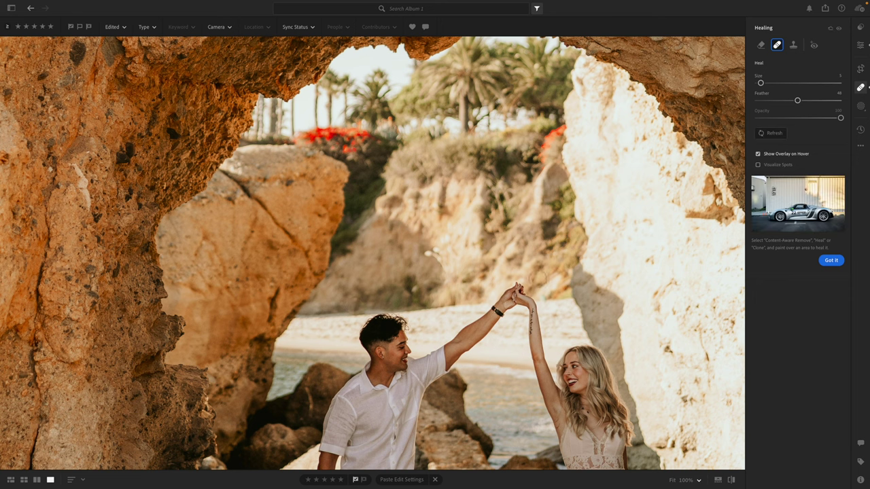
key(Right)
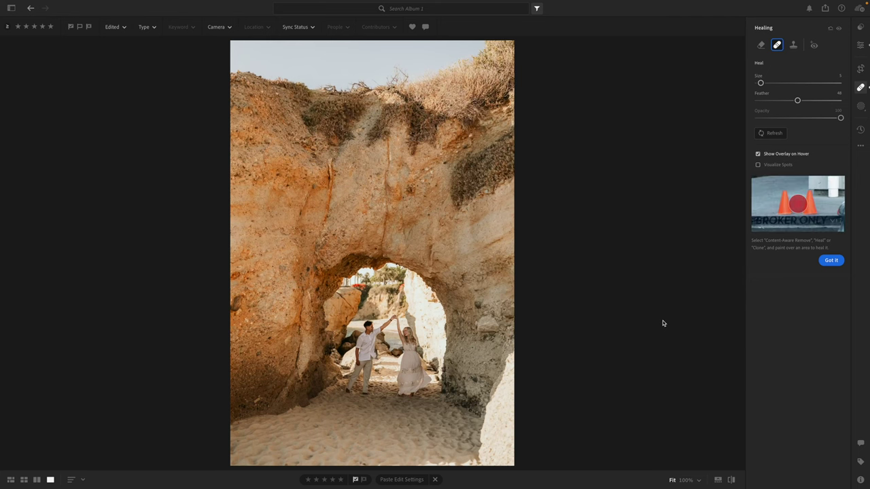
click(860, 45)
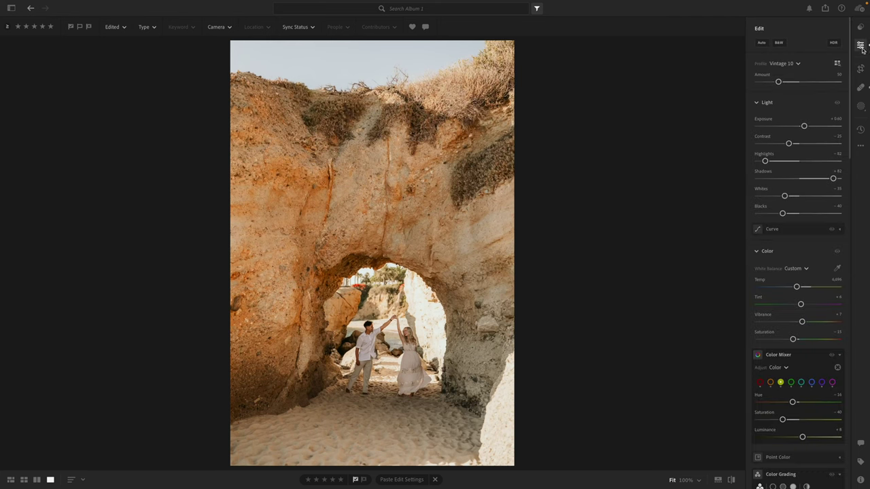
Step: Set Exposure +0.73, Contrast -13, a warmer Temp, and crop tighter from the left
drag(804, 127, 806, 127)
click(793, 144)
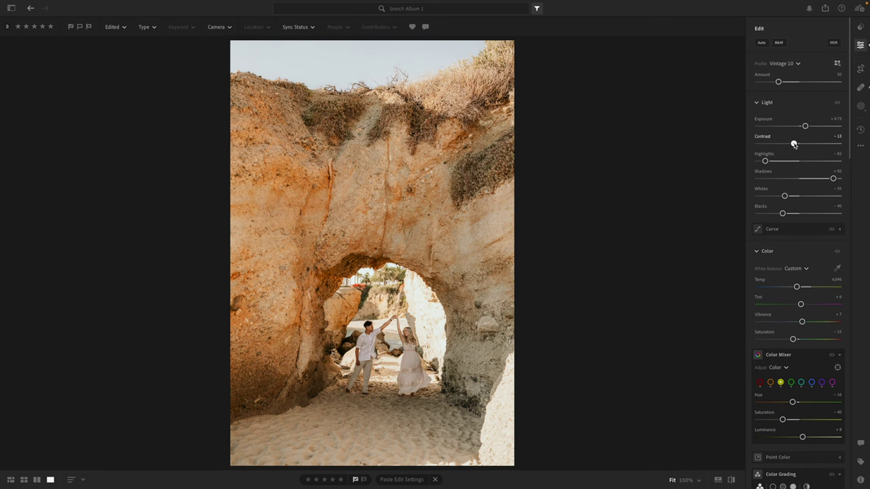
drag(796, 287, 802, 289)
key(c)
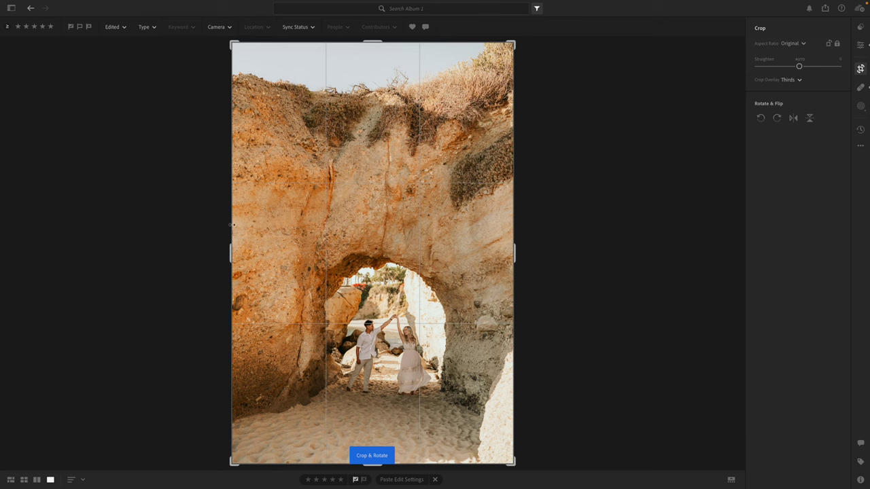
drag(232, 225, 242, 230)
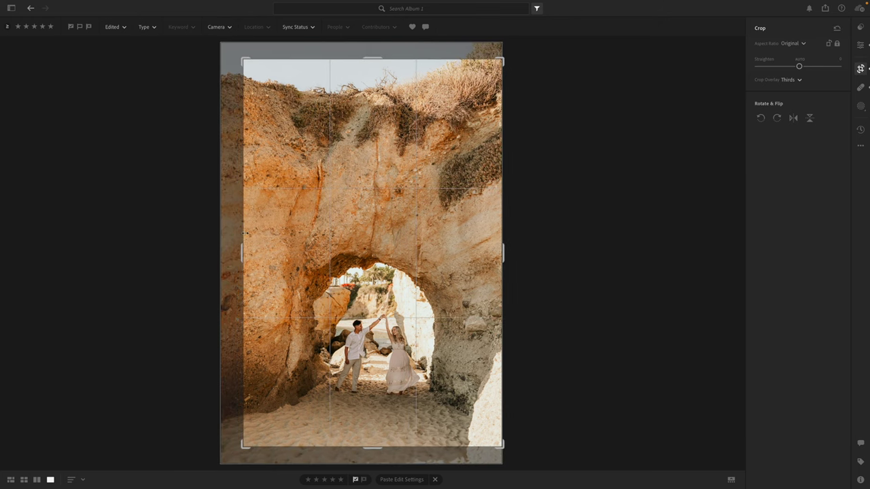
drag(243, 231, 299, 251)
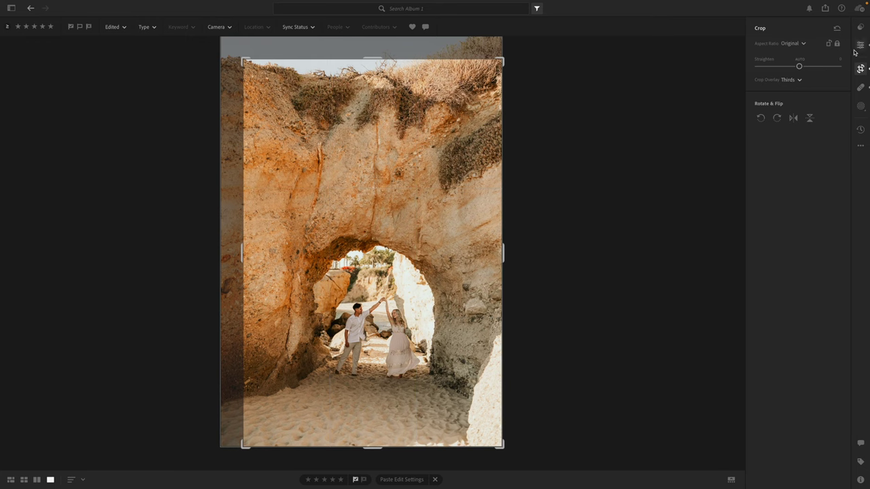
click(859, 46)
Step: Paste the settings onto the next arch photo, crop it tighter, and copy its edit settings
key(ctrl+shift+v)
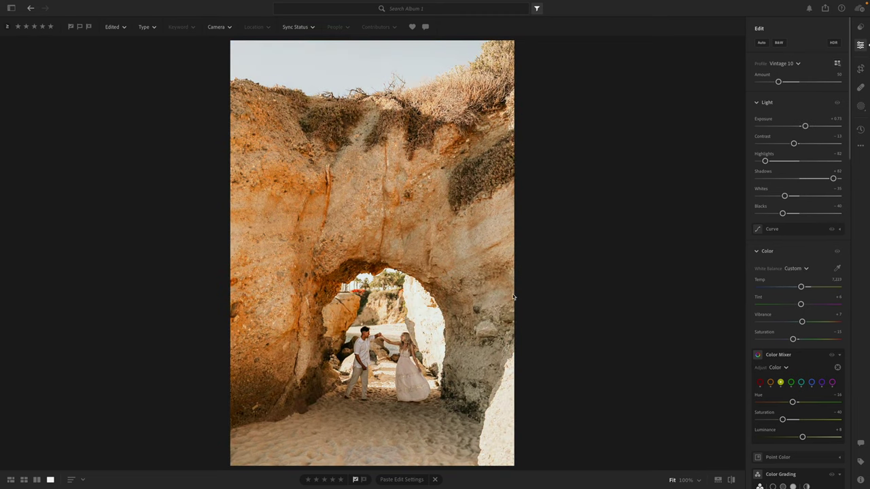
key(c)
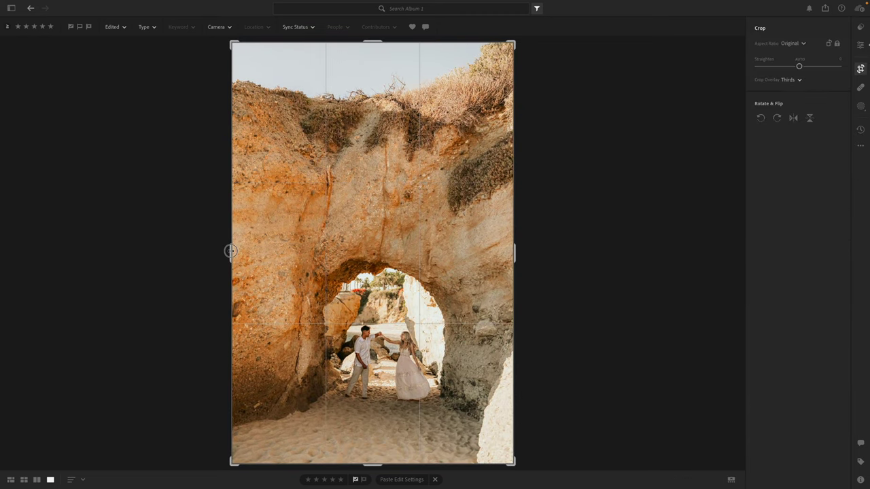
drag(230, 251, 240, 251)
drag(355, 271, 349, 265)
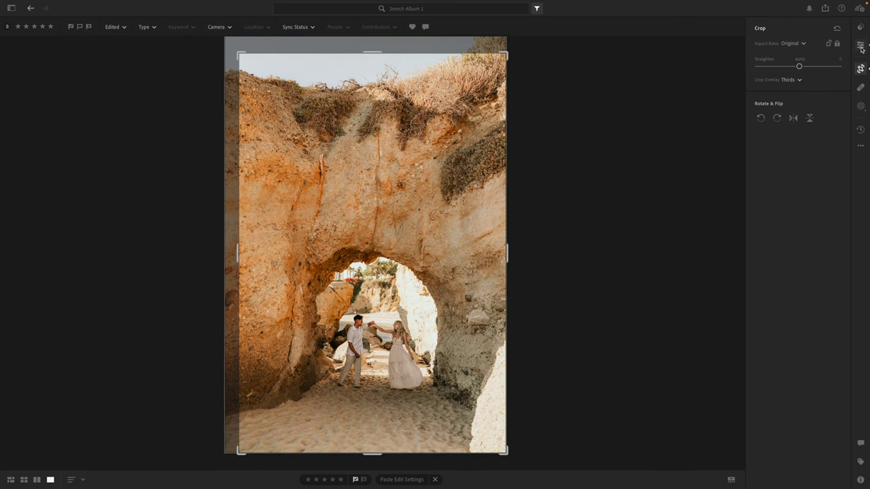
click(860, 46)
key(ctrl+c)
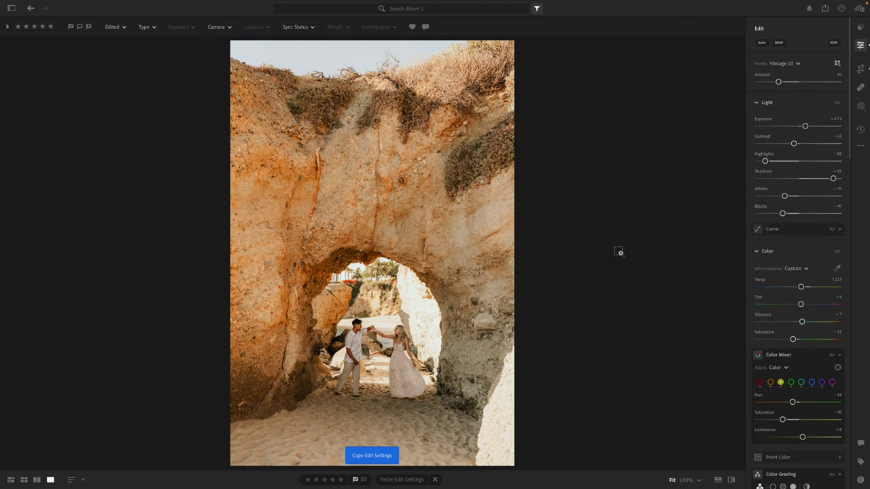
Step: Zoom in on the couple and start a brush mask with Saturation, Contrast, Texture and Clarity reset to zero
key(z)
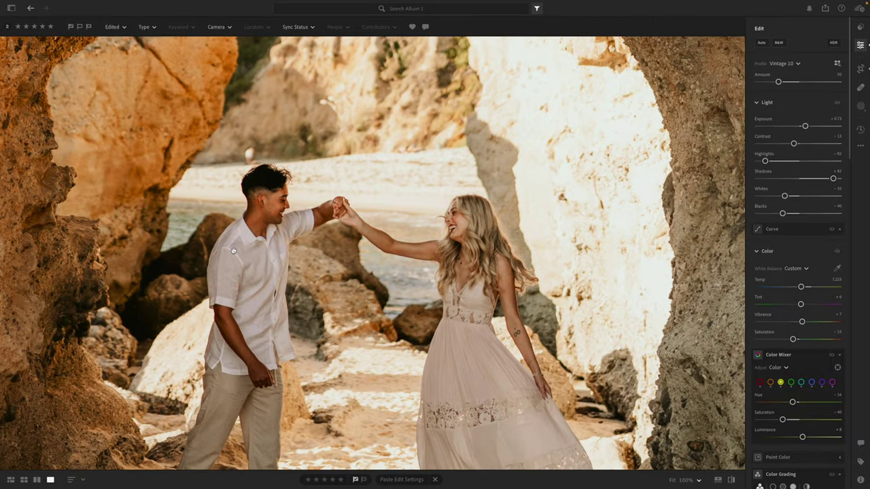
drag(263, 247, 262, 219)
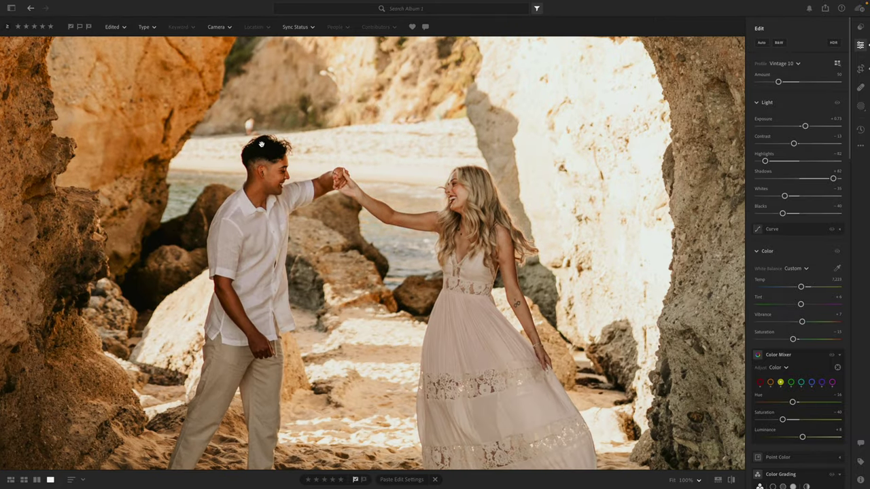
key(b)
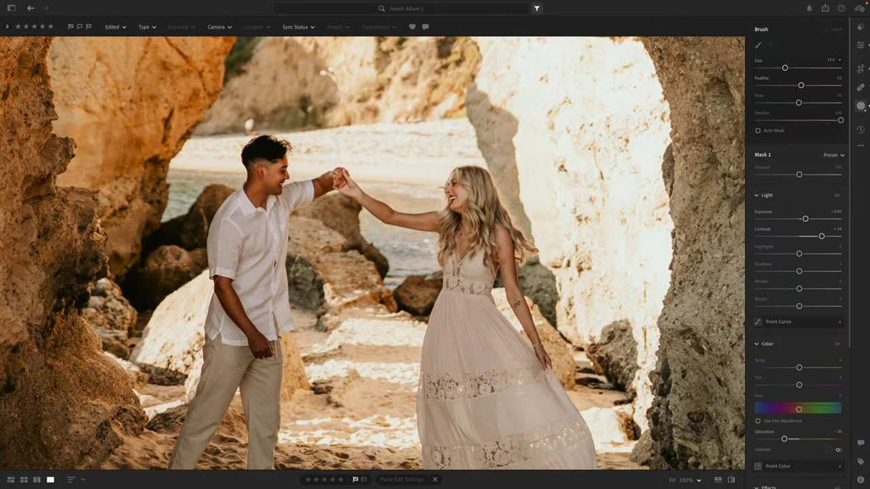
double_click(799, 439)
double_click(799, 236)
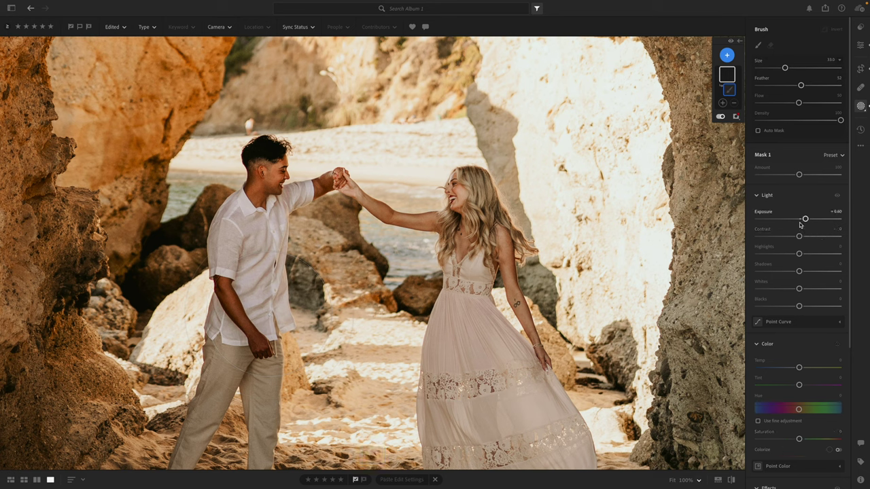
scroll(804, 285, down, 5)
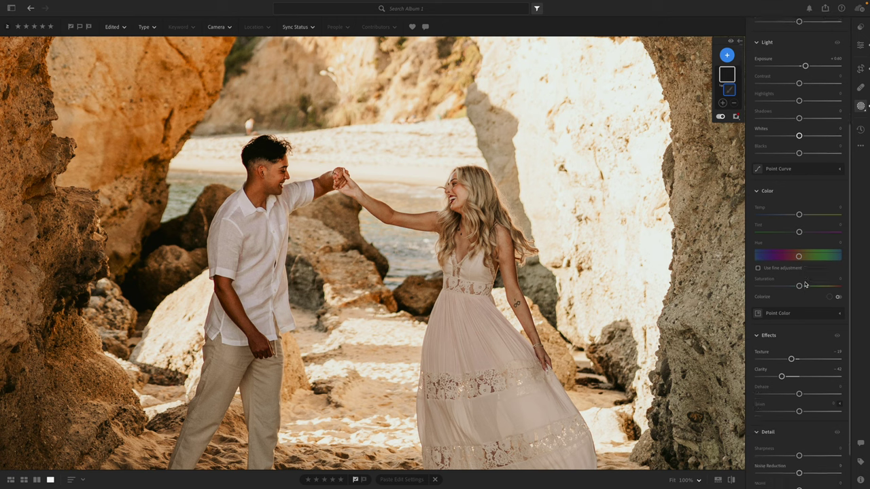
double_click(799, 355)
double_click(799, 372)
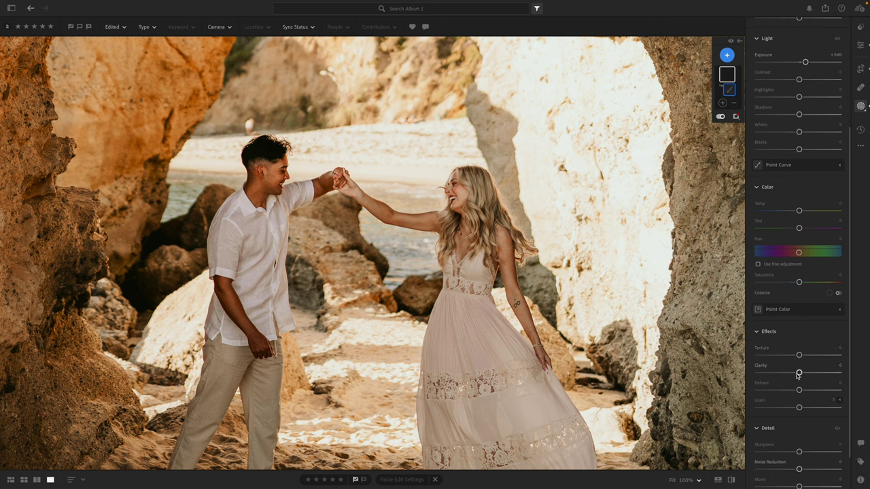
scroll(797, 375, down, 1)
scroll(797, 375, up, 6)
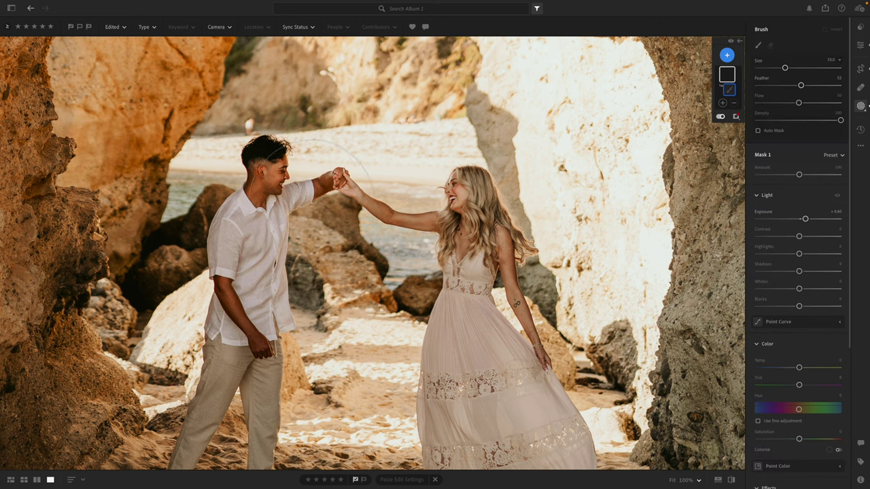
scroll(360, 163, down, 10)
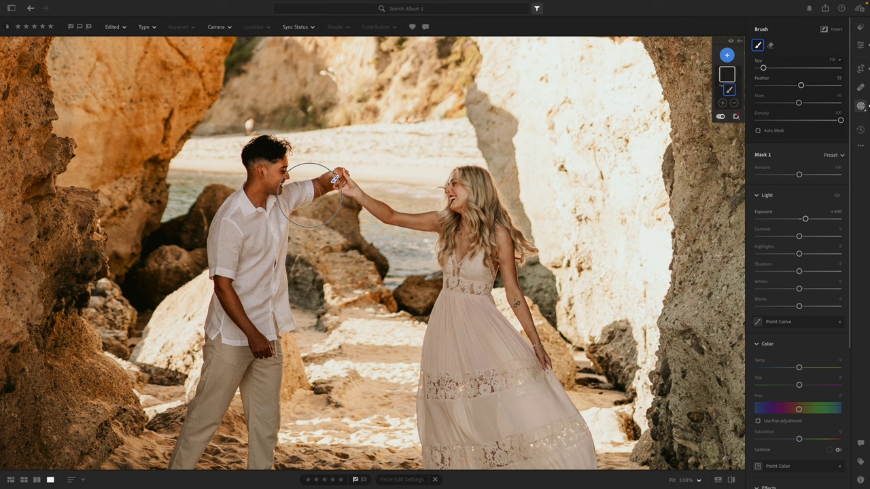
click(334, 179)
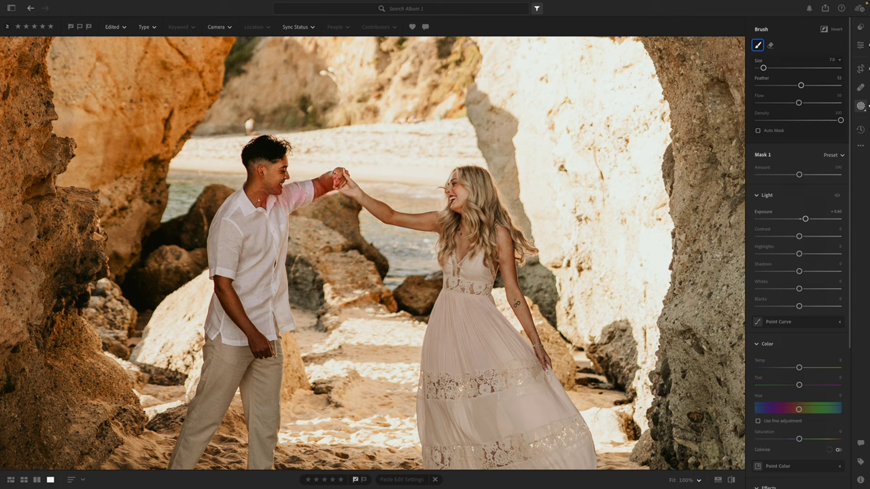
Step: Paint Mask 1 over the man's hair, shirt, arm and feet
mouse_move(246, 155)
mouse_down()
mouse_move(262, 145)
mouse_move(284, 151)
mouse_up()
mouse_move(227, 299)
mouse_down()
mouse_move(225, 321)
mouse_move(267, 355)
mouse_up()
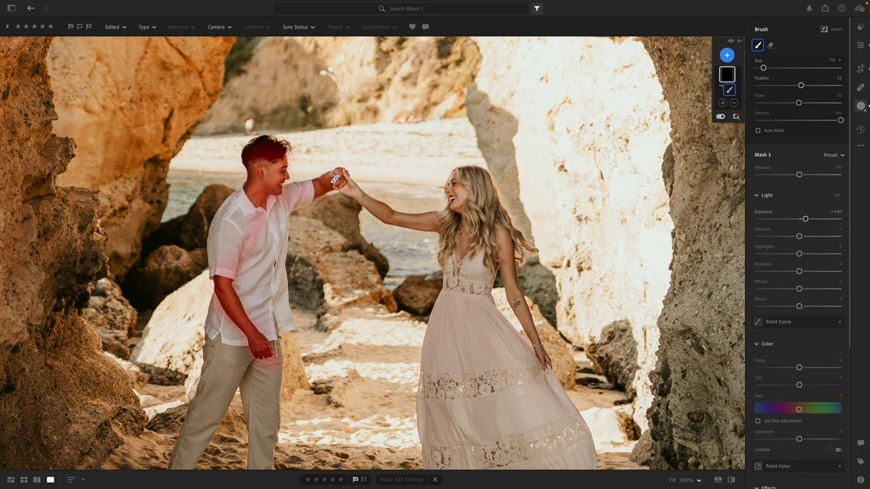
scroll(334, 178, down, 5)
drag(216, 333, 222, 336)
drag(285, 337, 300, 340)
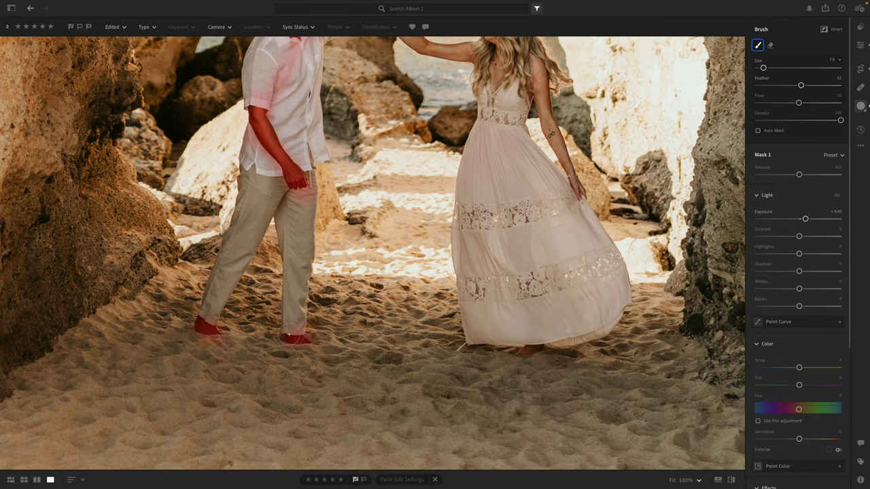
scroll(408, 354, up, 5)
scroll(401, 292, down, 3)
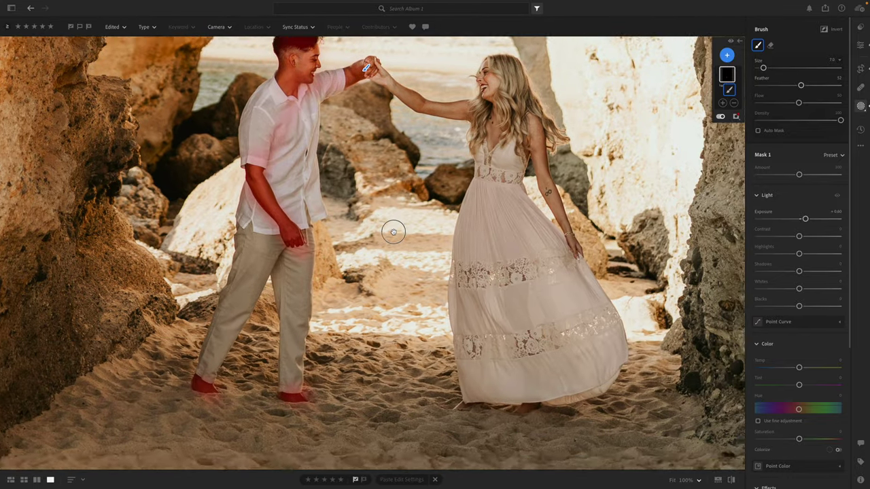
scroll(393, 231, up, 2)
Step: Set the mask's Exposure to +0.52 and Shadows to +26
mouse_move(806, 219)
mouse_down()
mouse_move(857, 229)
mouse_move(811, 219)
mouse_up()
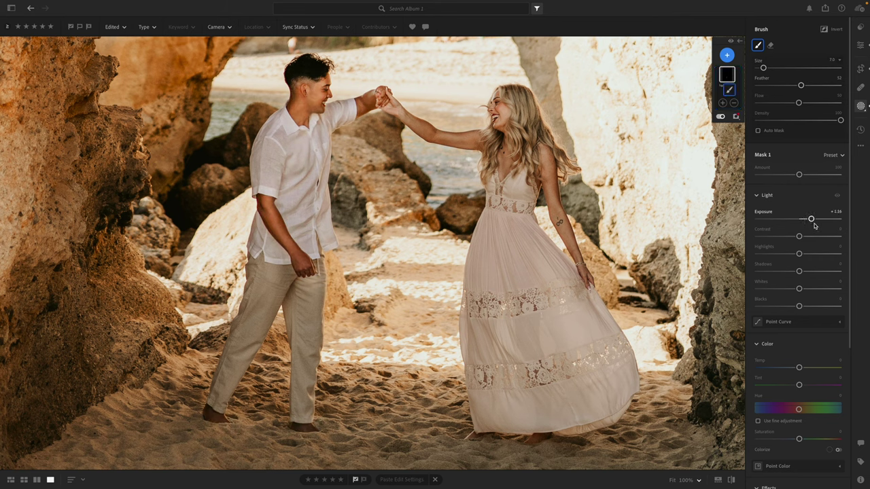
drag(819, 272, 819, 272)
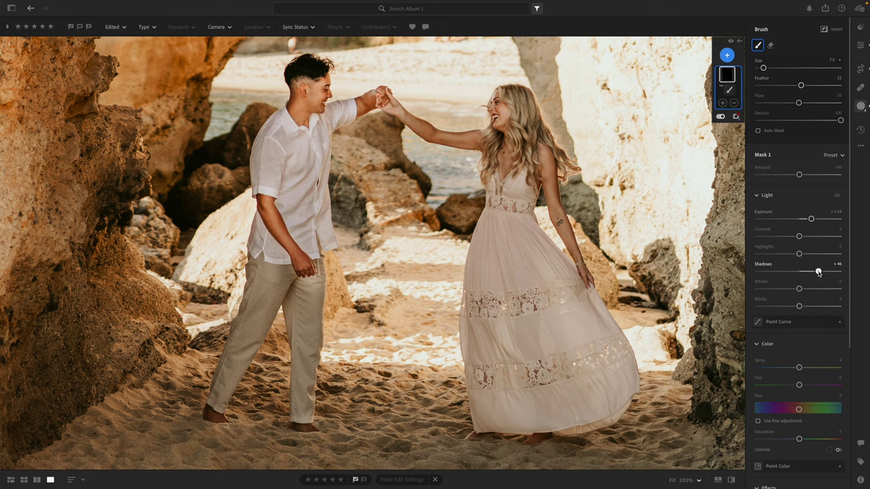
drag(811, 218, 805, 219)
drag(817, 272, 811, 272)
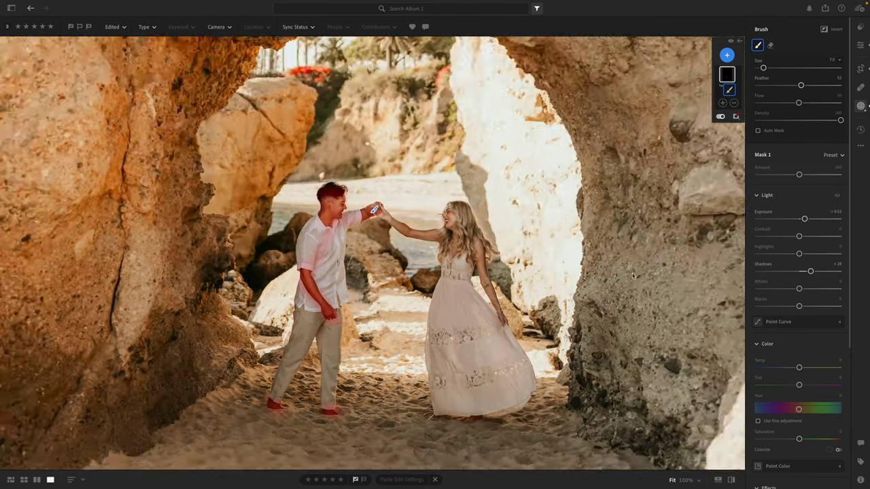
Step: Leave masking and inspect the couple at 100% with the healing tools
key(z)
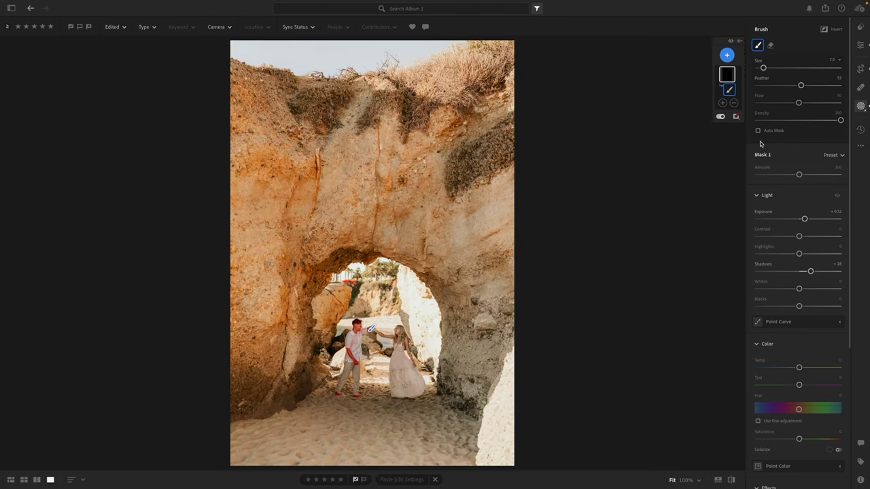
click(859, 44)
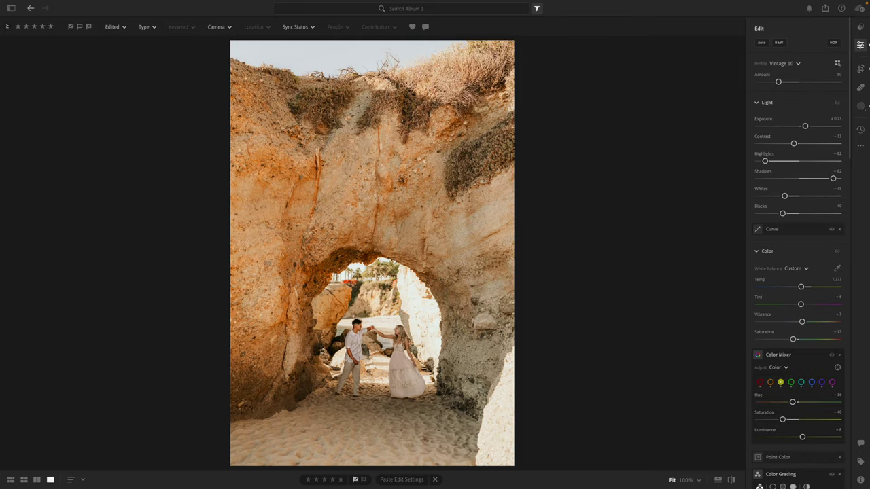
key(z)
key(h)
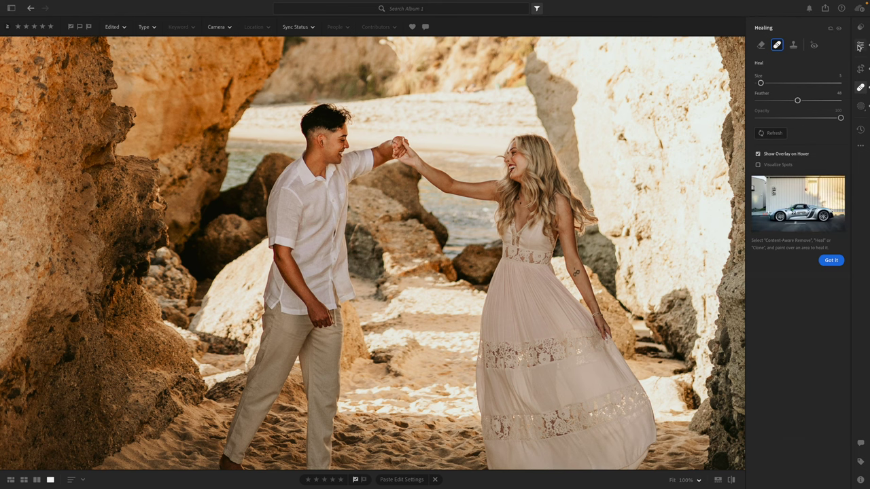
key(e)
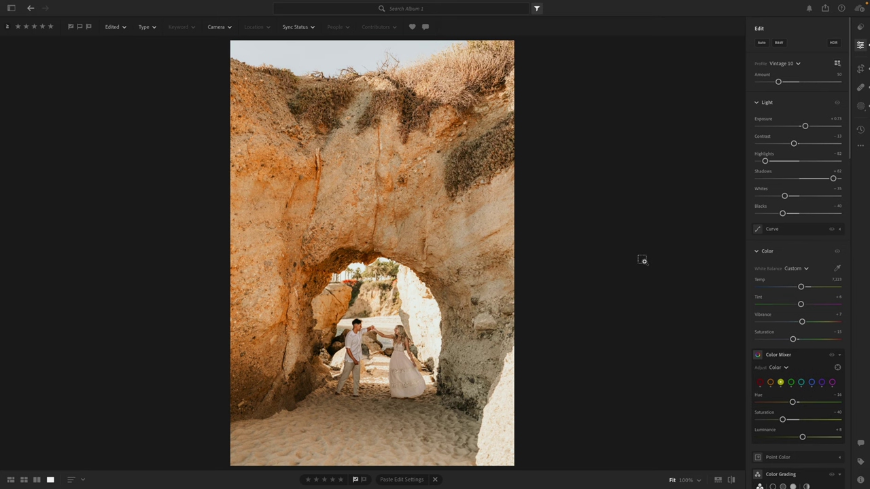
Step: Copy this photo's settings onto the next arch photo and raise its exposure to +0.81
key(ctrl+c)
key(Right)
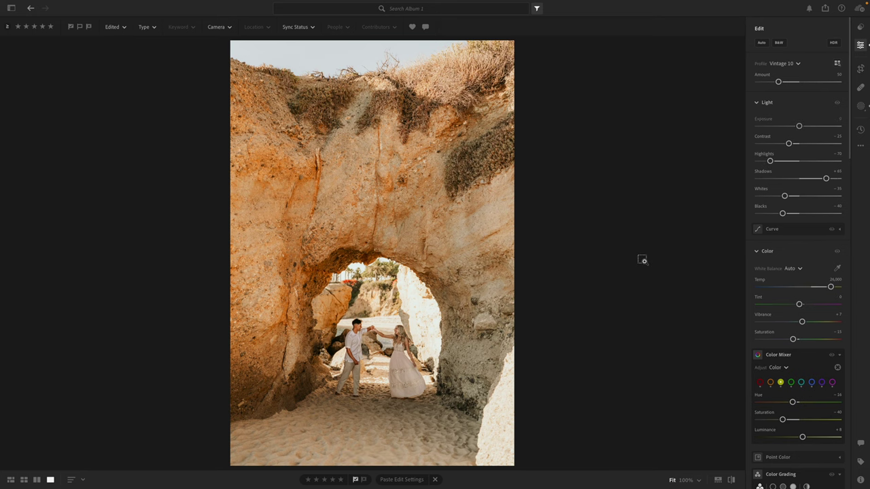
key(ctrl+v)
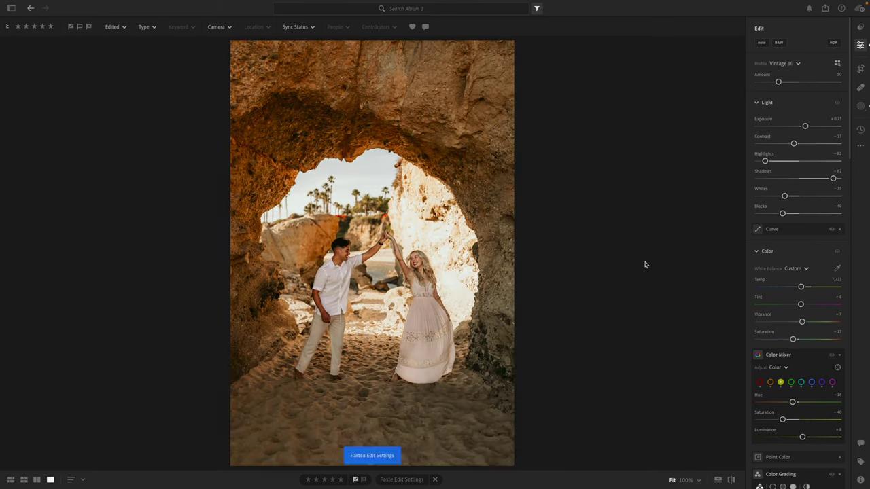
drag(805, 127, 806, 129)
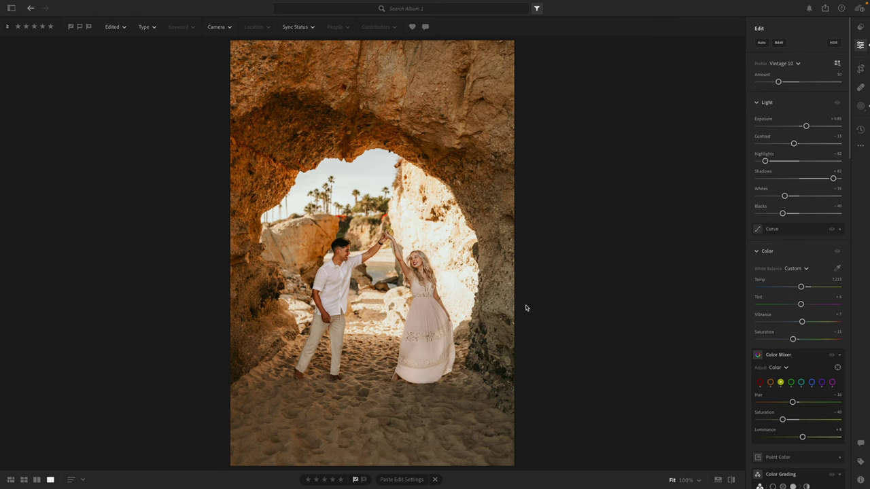
Step: Zoom in and paint Mask 2 over the man's arm, face and neck
key(b)
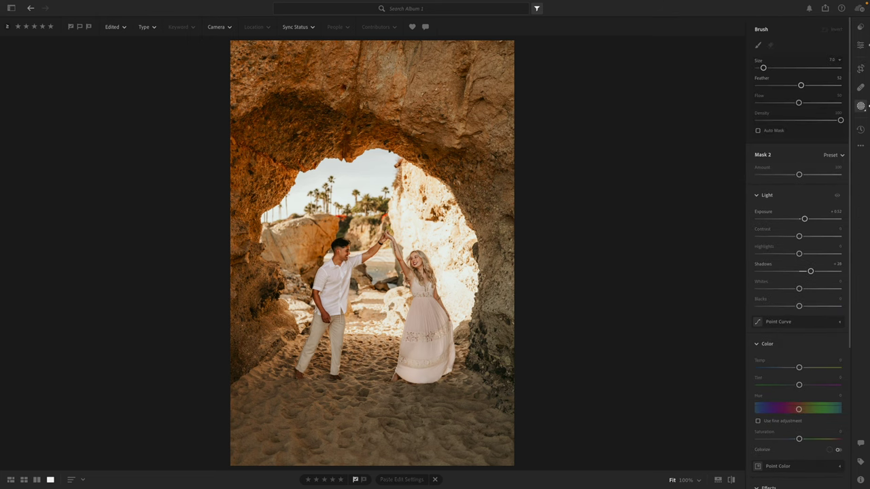
key(z)
drag(353, 260, 469, 179)
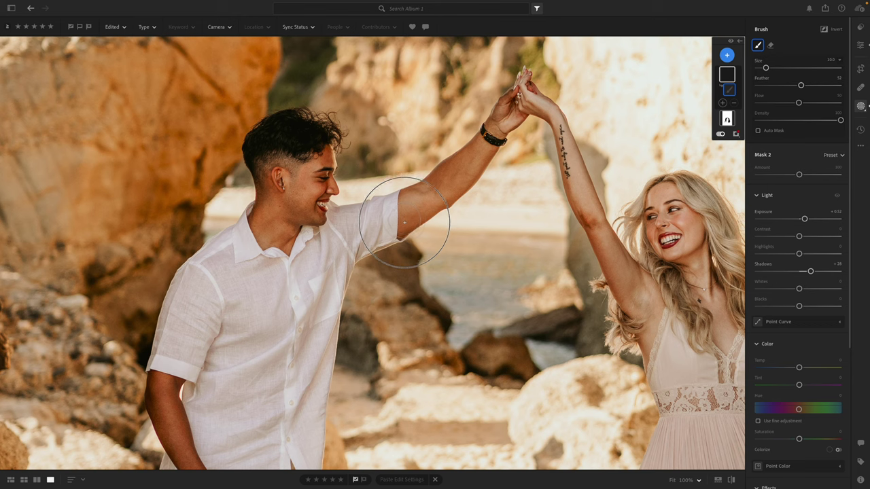
mouse_move(404, 222)
mouse_down()
mouse_move(484, 171)
mouse_move(494, 144)
mouse_up()
mouse_move(326, 139)
mouse_down()
mouse_move(315, 218)
mouse_move(302, 231)
mouse_move(258, 219)
mouse_move(266, 173)
mouse_move(293, 169)
mouse_move(284, 219)
mouse_up()
scroll(284, 219, down, 5)
scroll(284, 219, left, 4)
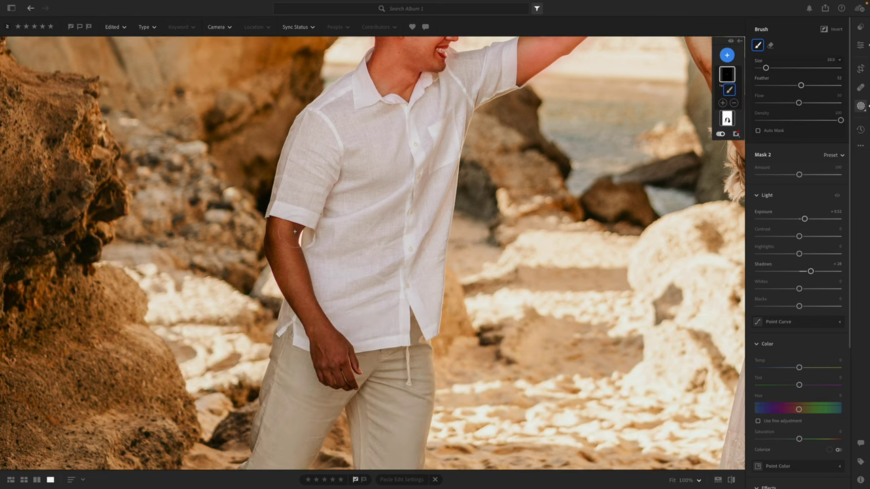
Step: Paint the man's forearm and, with a smaller brush, his shoe
mouse_move(296, 266)
mouse_down()
mouse_move(340, 344)
mouse_move(342, 377)
mouse_move(322, 363)
mouse_move(270, 231)
mouse_up()
key(z)
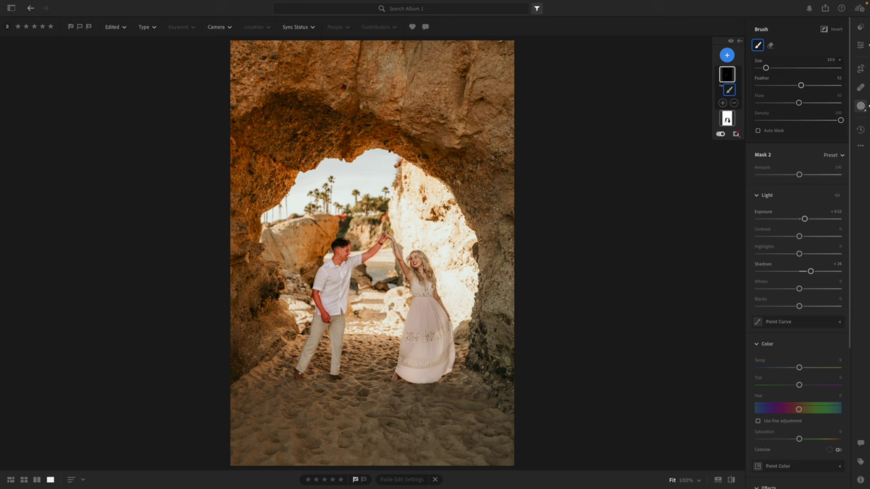
key(bracketleft)
key(bracketleft)
drag(298, 375, 336, 379)
click(860, 44)
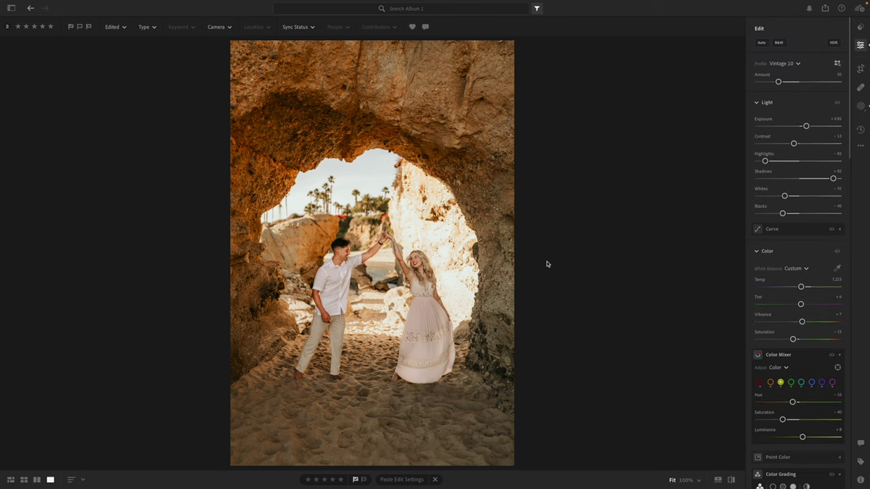
Step: Straighten the photo to -1.21 and tighten the crop from the left and top
key(c)
drag(605, 258, 604, 262)
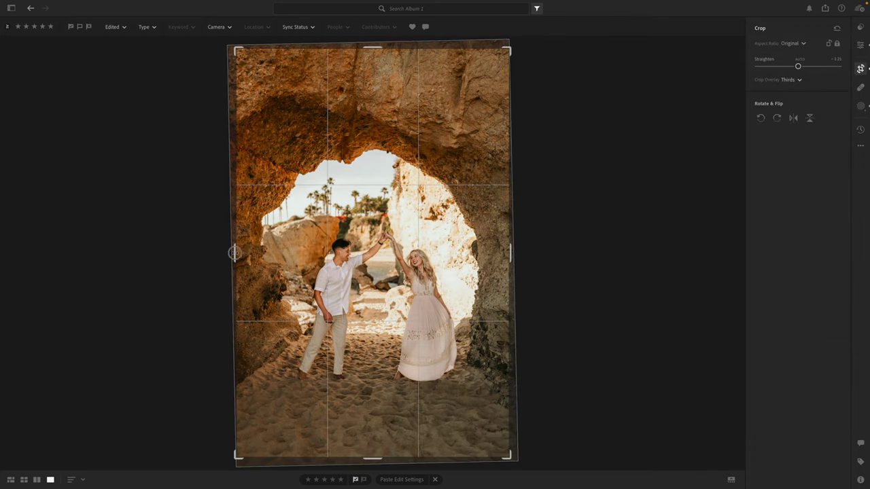
drag(235, 253, 238, 253)
drag(290, 243, 289, 251)
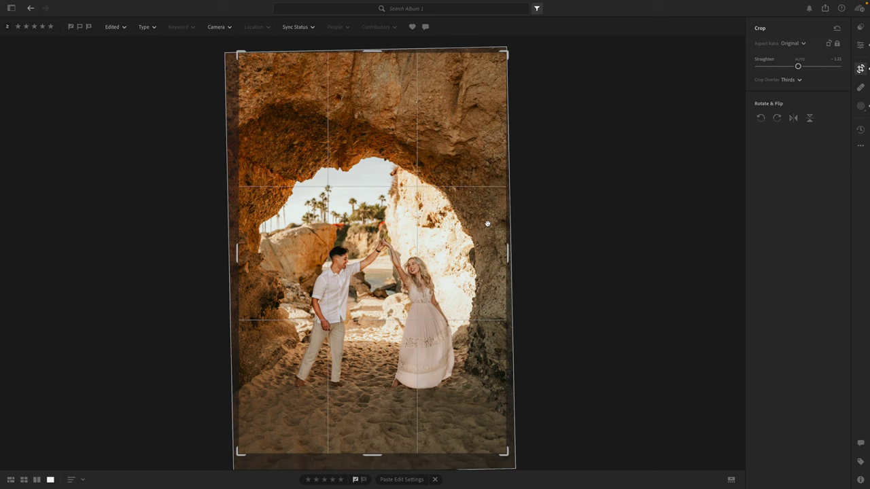
click(858, 46)
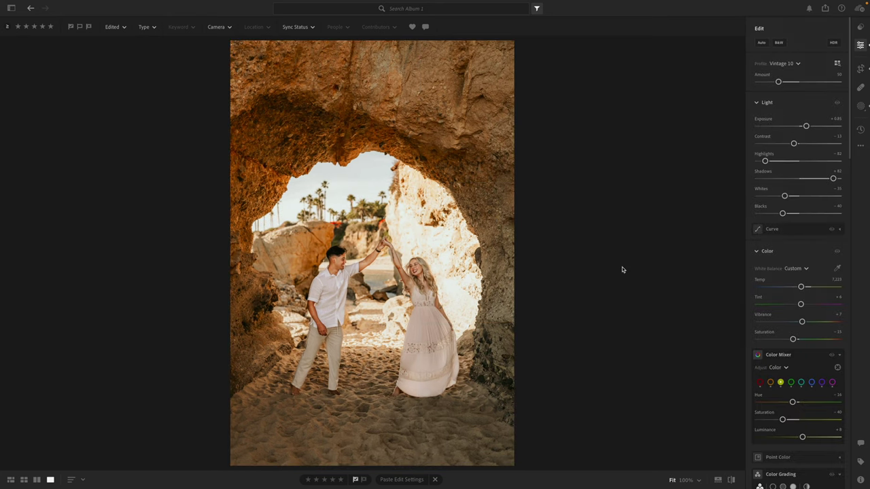
Step: Lower Mask 2's exposure to +0.36 and set its saturation to about -16
key(b)
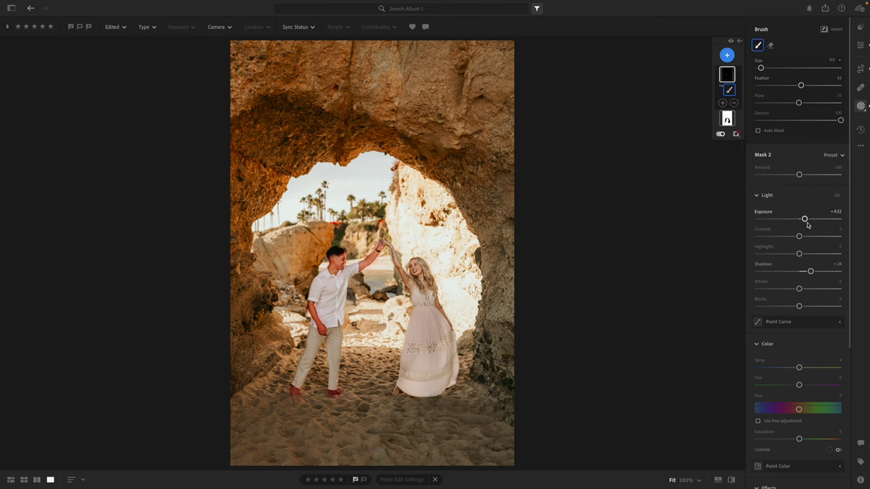
drag(805, 219, 802, 218)
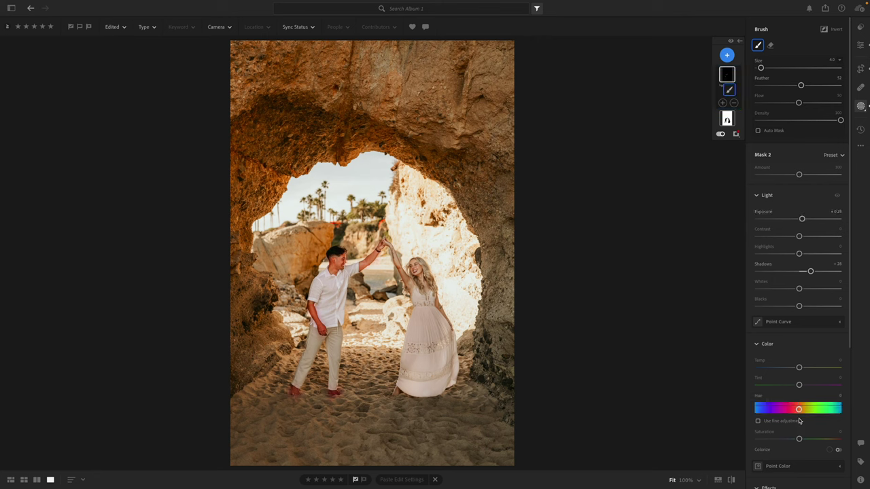
drag(799, 439, 740, 440)
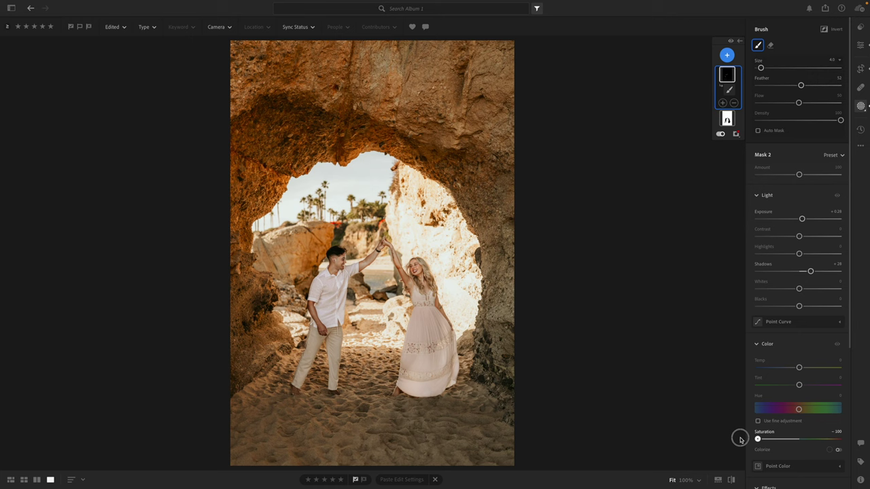
mouse_move(740, 440)
mouse_down()
mouse_move(800, 442)
mouse_move(792, 439)
mouse_up()
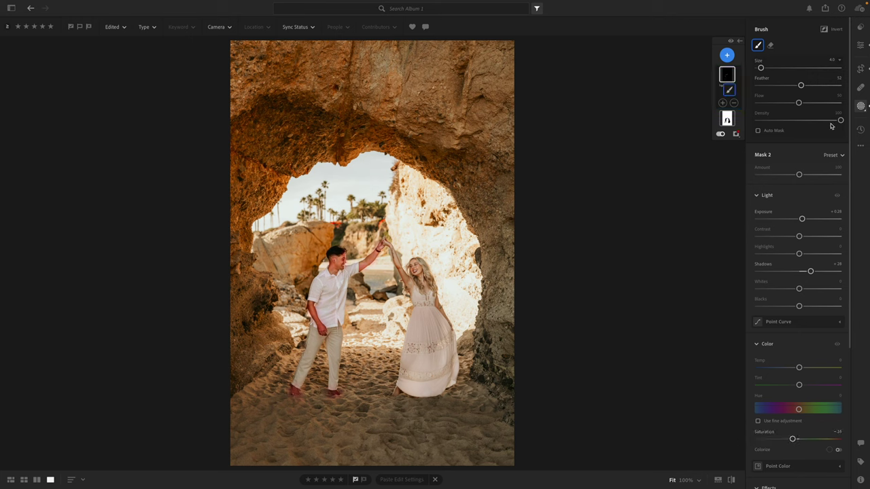
click(860, 45)
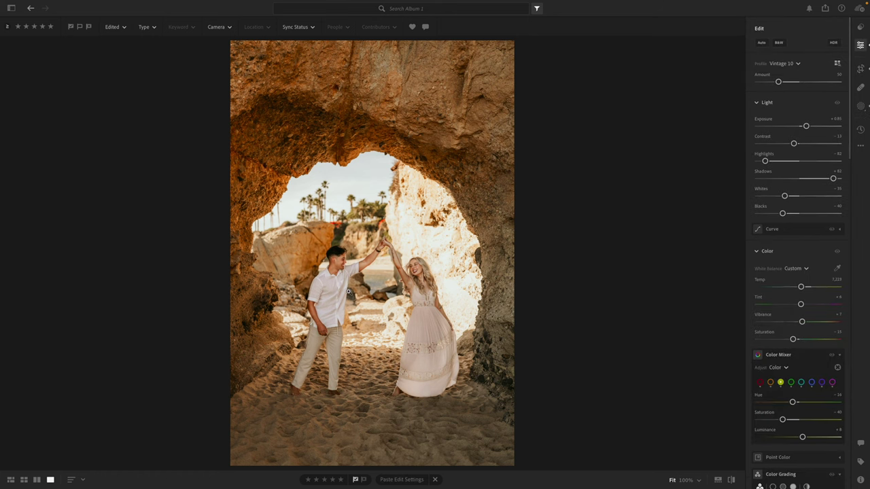
Step: Check the man's shirt at 100%, rate the photo five stars and copy its settings
click(348, 292)
click(348, 292)
key(super+c)
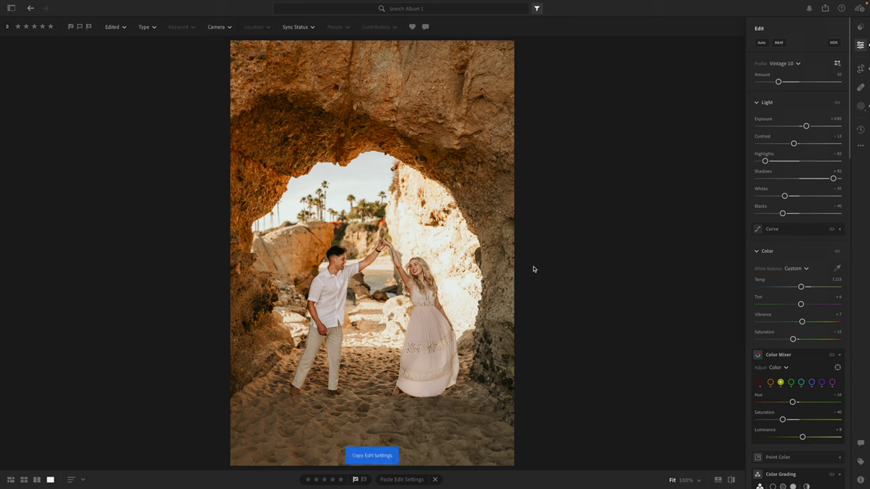
key(5)
key(super+c)
Step: Step through the following darker photos, rating and copying settings to reach the next couple photo
key(Right)
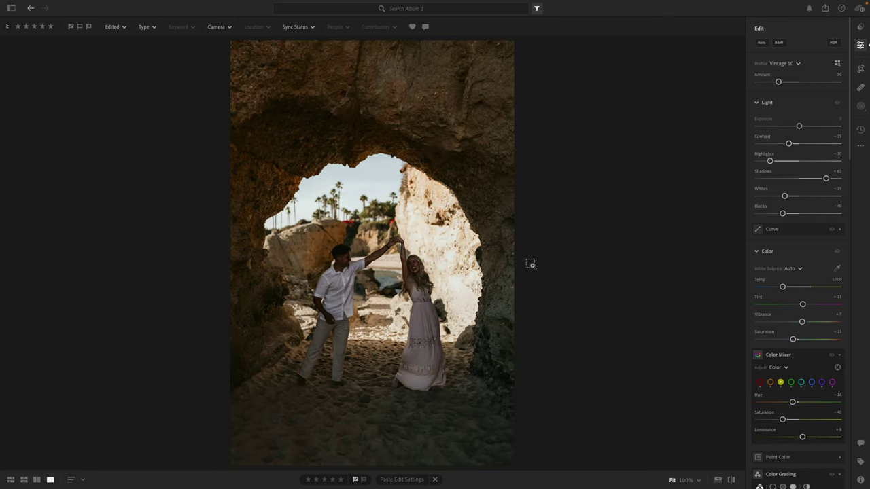
key(5)
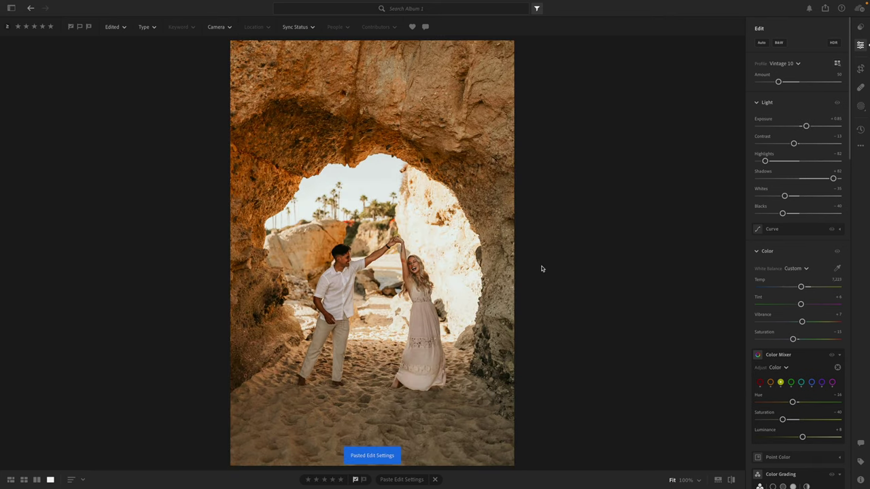
key(Right)
key(ctrl+c)
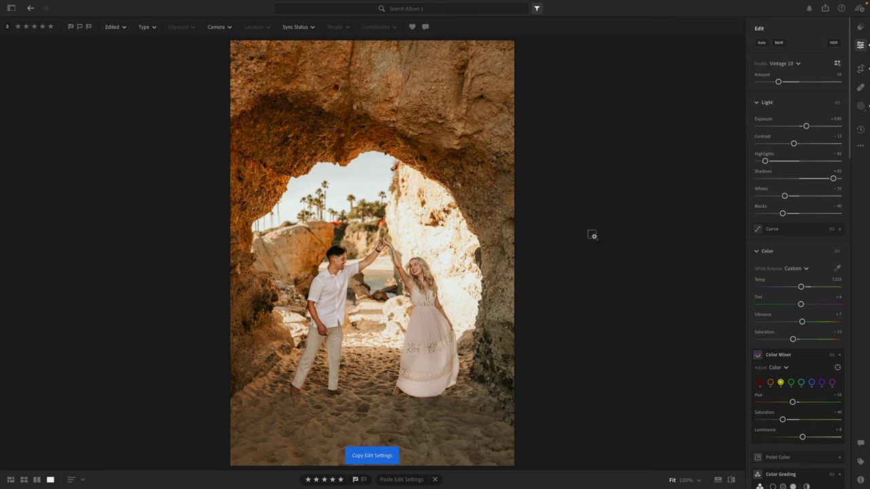
key(Right)
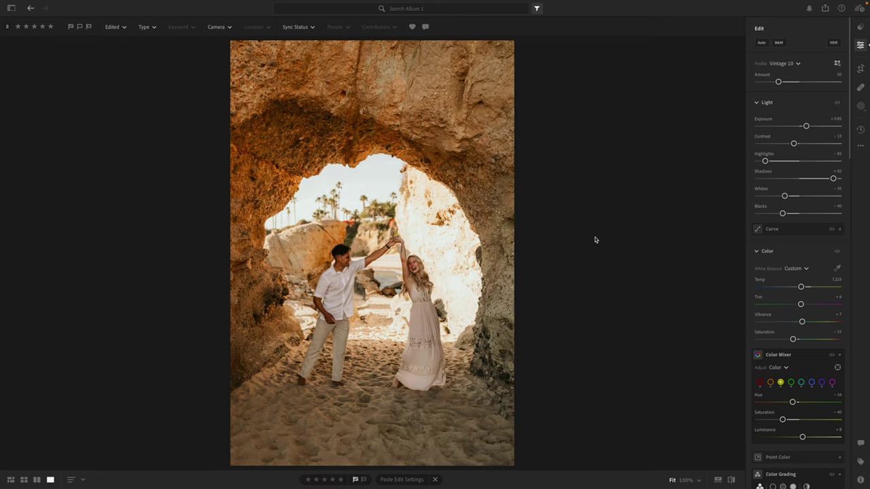
Step: Undo an exposure bump to keep +0.85 and start a new brush mask
drag(806, 128, 808, 129)
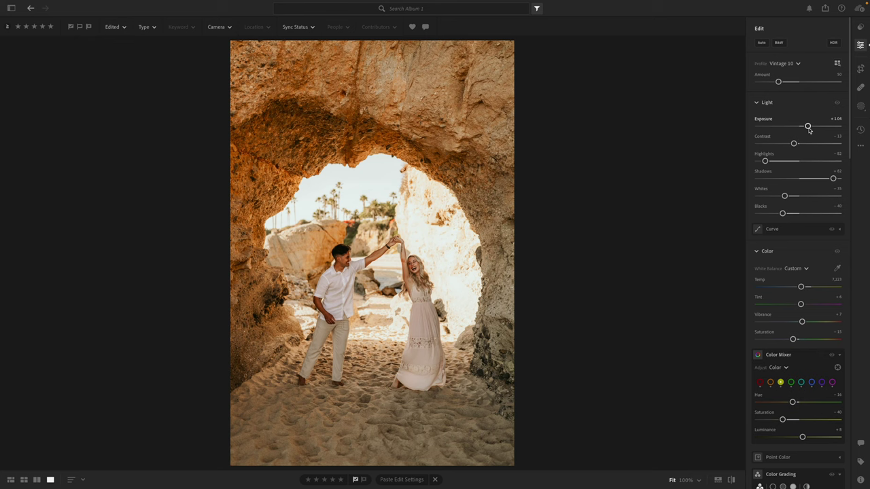
key(ctrl+z)
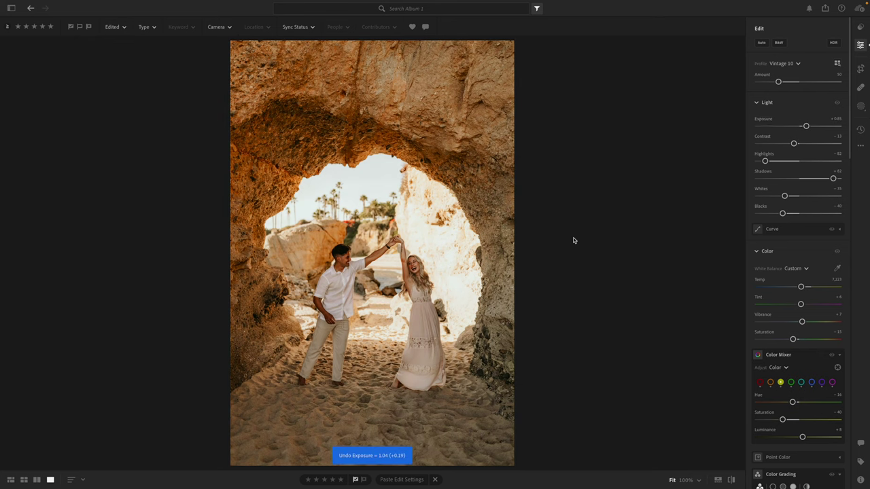
key(b)
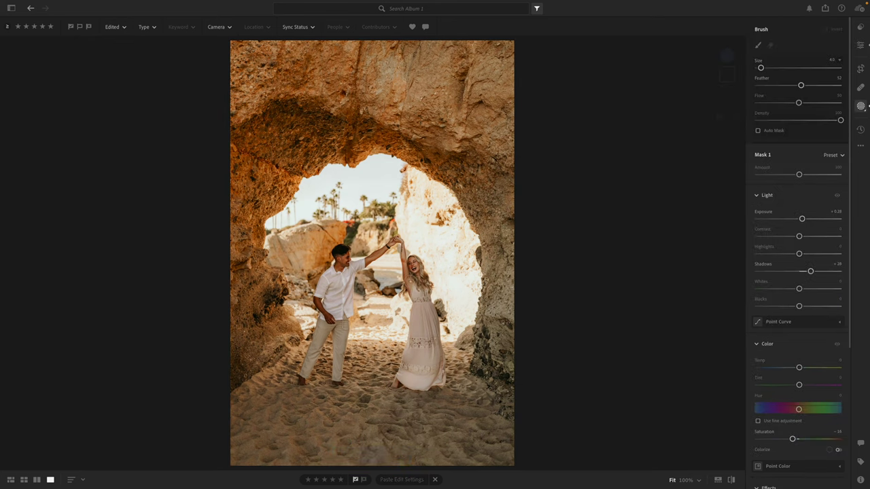
Step: Paint the brush mask over the woman and the man from head to feet
mouse_move(406, 252)
mouse_down()
mouse_move(418, 275)
mouse_move(416, 268)
mouse_up()
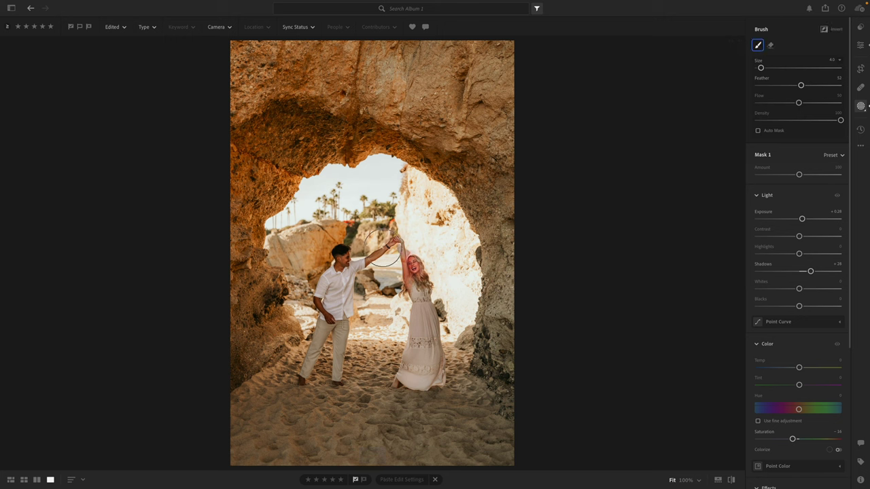
mouse_move(342, 257)
mouse_down()
mouse_move(340, 269)
mouse_move(338, 252)
mouse_up()
mouse_move(317, 299)
mouse_down()
mouse_move(327, 303)
mouse_move(316, 314)
mouse_move(340, 309)
mouse_up()
mouse_move(305, 381)
mouse_down()
mouse_move(299, 387)
mouse_move(309, 384)
mouse_up()
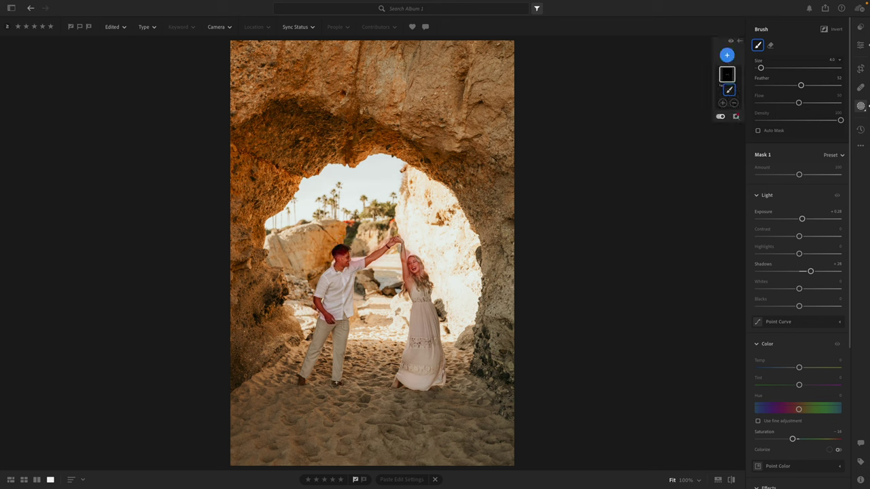
click(860, 44)
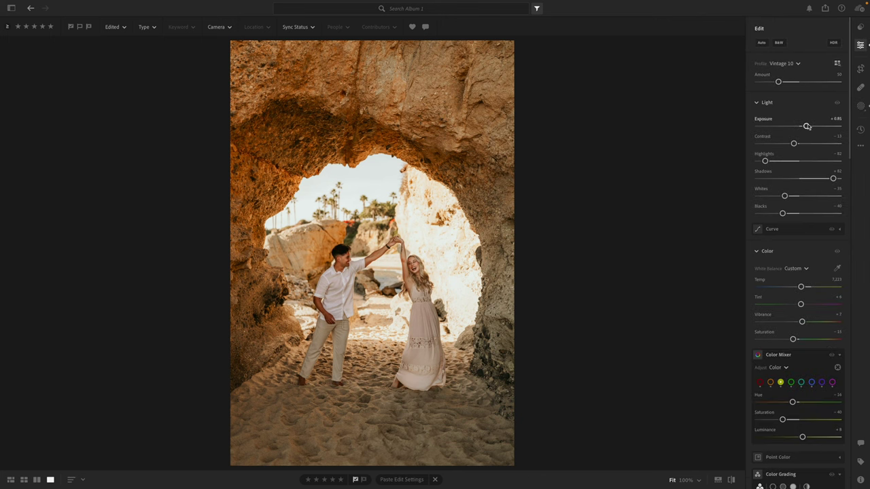
Step: Raise exposure to +0.94 and slightly tilt and tighten the crop
drag(805, 126, 808, 127)
key(c)
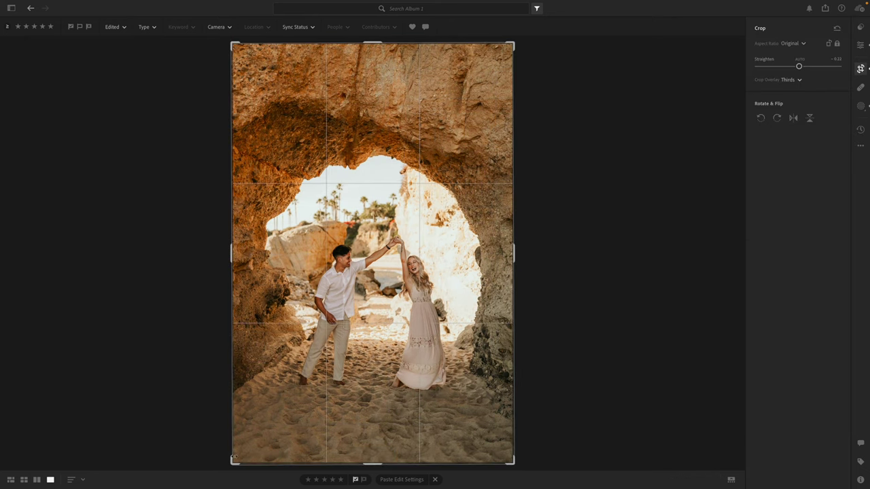
drag(233, 460, 231, 454)
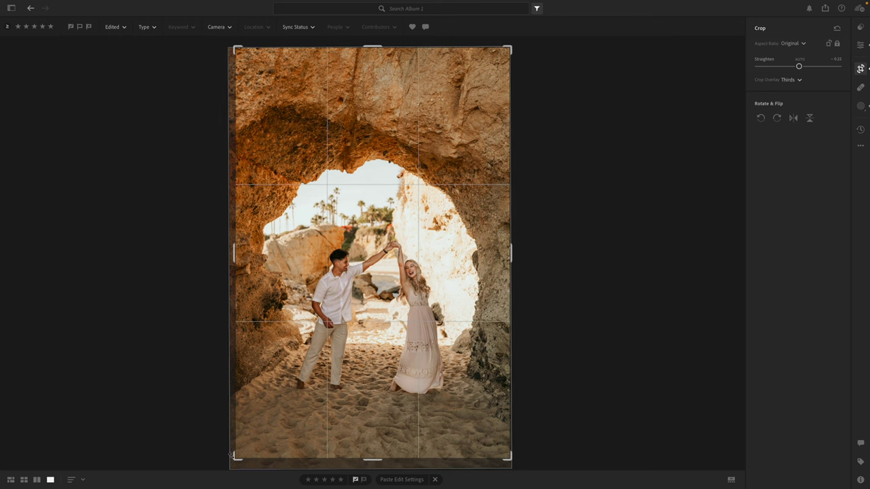
key(e)
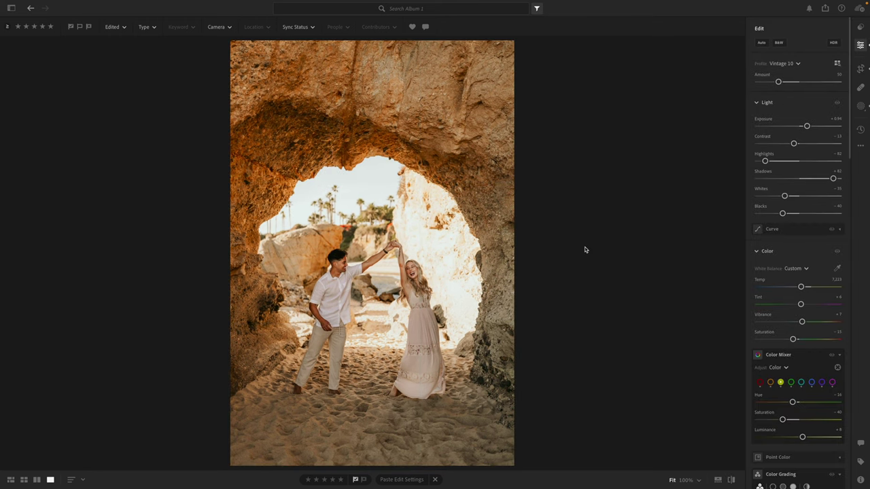
key(z)
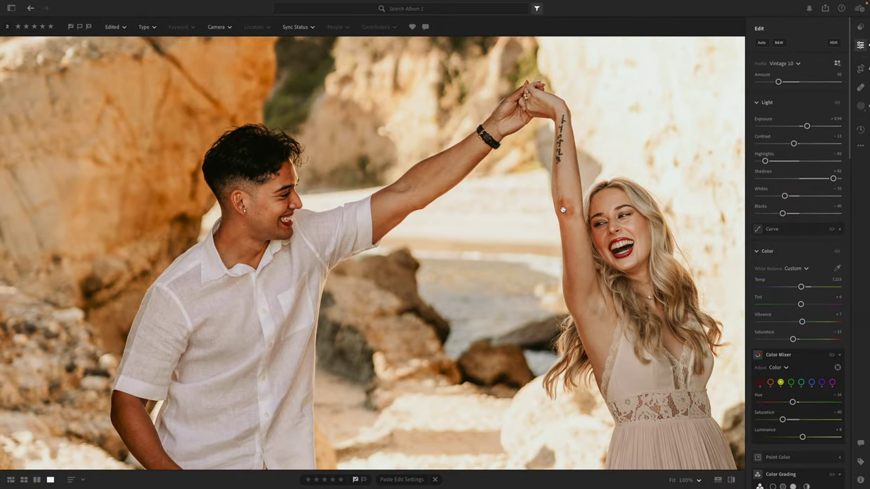
Step: Paint a new brush mask on the woman's upper arm and give it negative Dehaze
key(b)
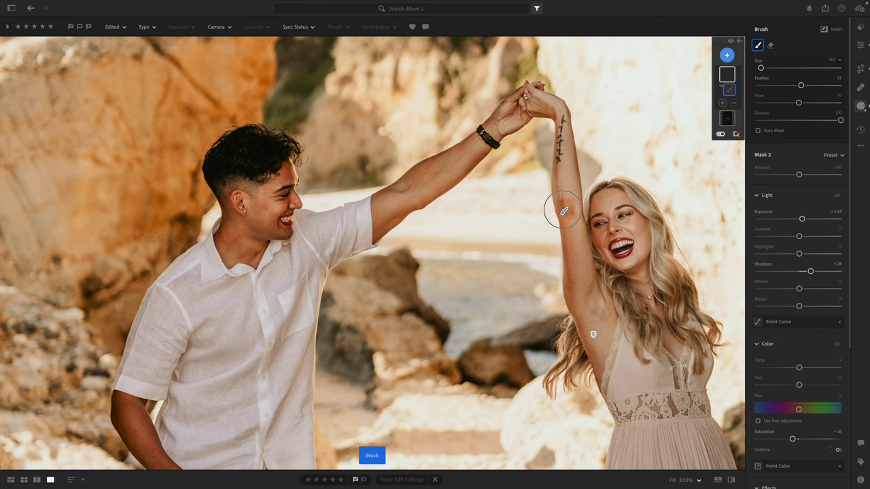
mouse_move(564, 211)
mouse_down()
mouse_move(556, 204)
mouse_move(552, 214)
mouse_move(554, 204)
mouse_move(563, 207)
mouse_up()
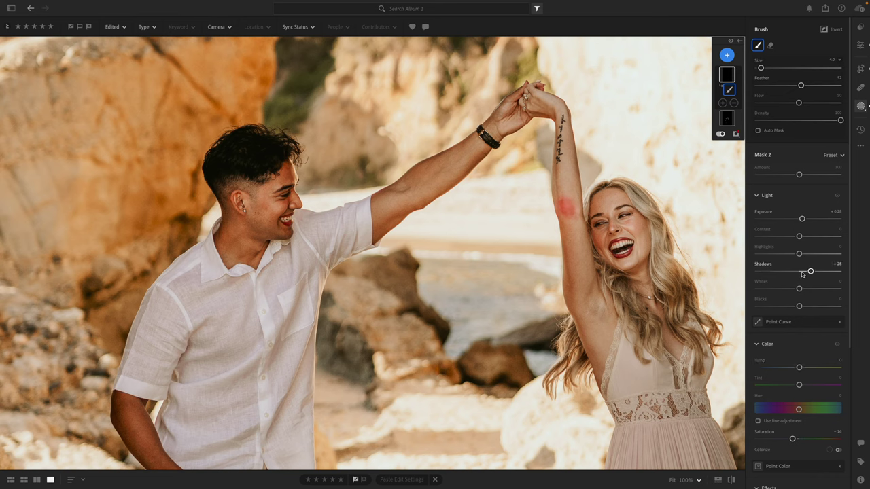
scroll(805, 274, down, 5)
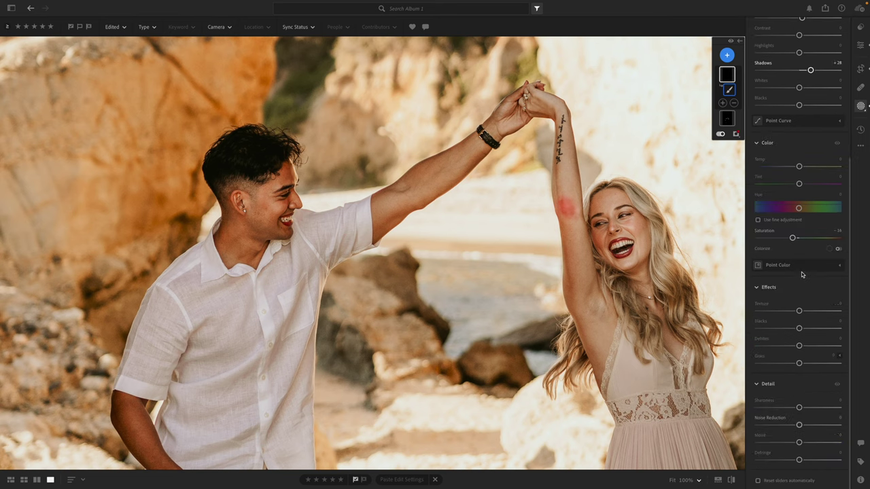
click(791, 347)
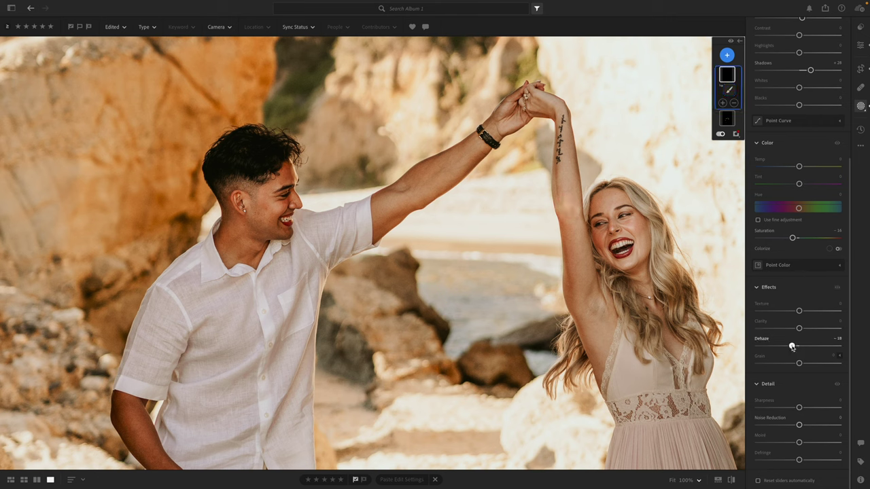
mouse_move(792, 346)
mouse_down()
mouse_move(757, 347)
mouse_move(802, 346)
mouse_move(747, 349)
mouse_move(864, 335)
mouse_move(751, 347)
mouse_move(794, 346)
mouse_up()
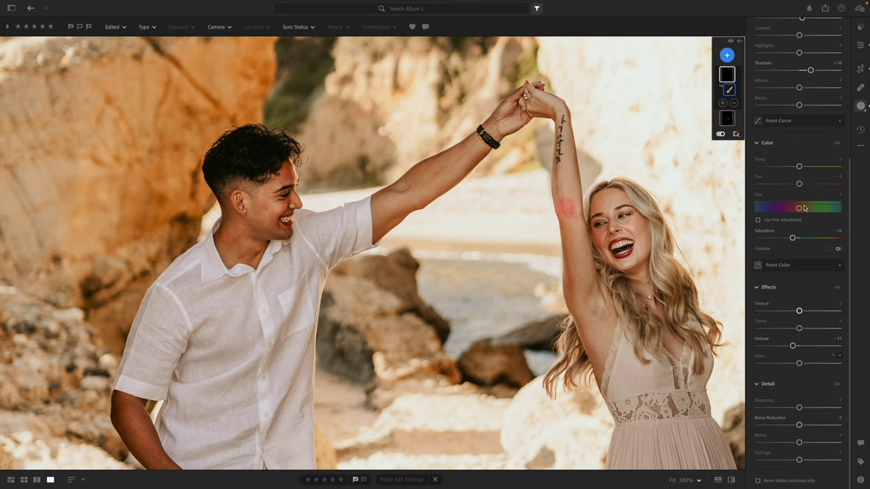
click(860, 45)
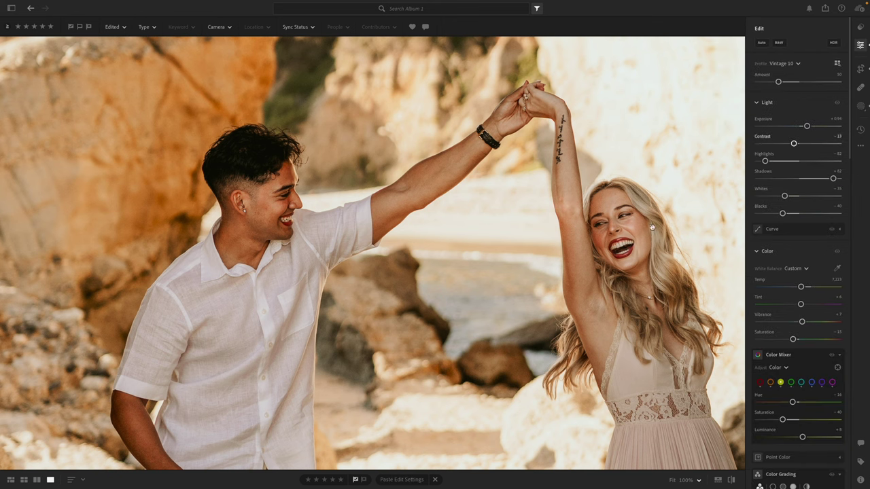
click(621, 261)
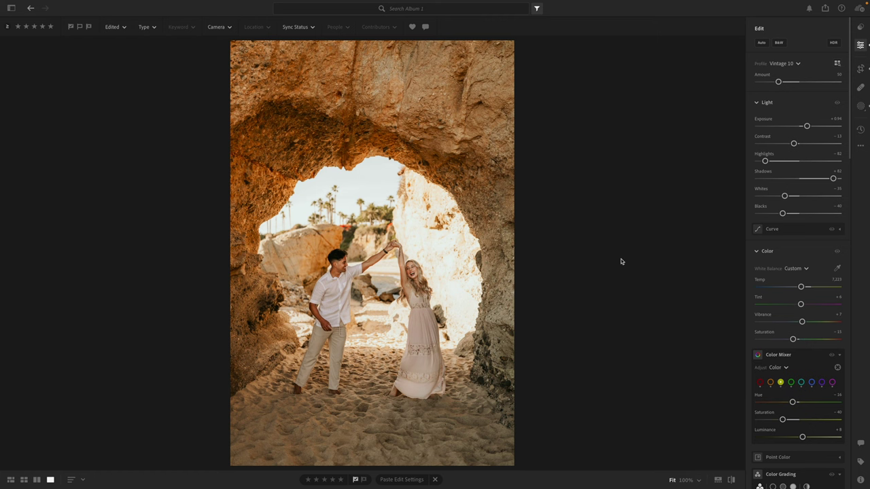
Step: Reselect Mask 2 and ease the arm mask's Dehaze to -2
key(z)
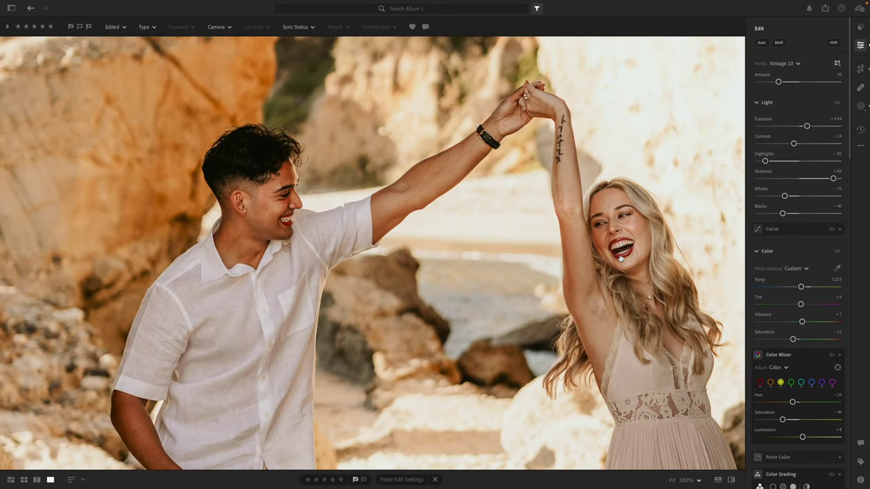
key(b)
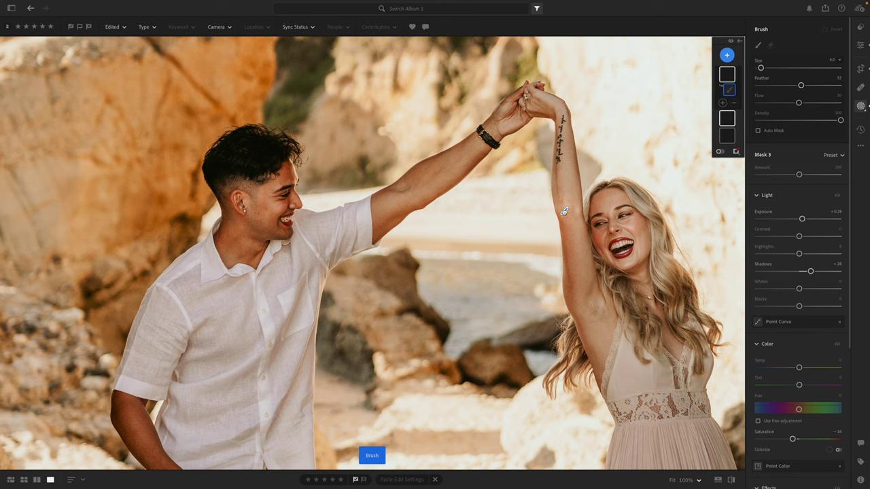
click(564, 212)
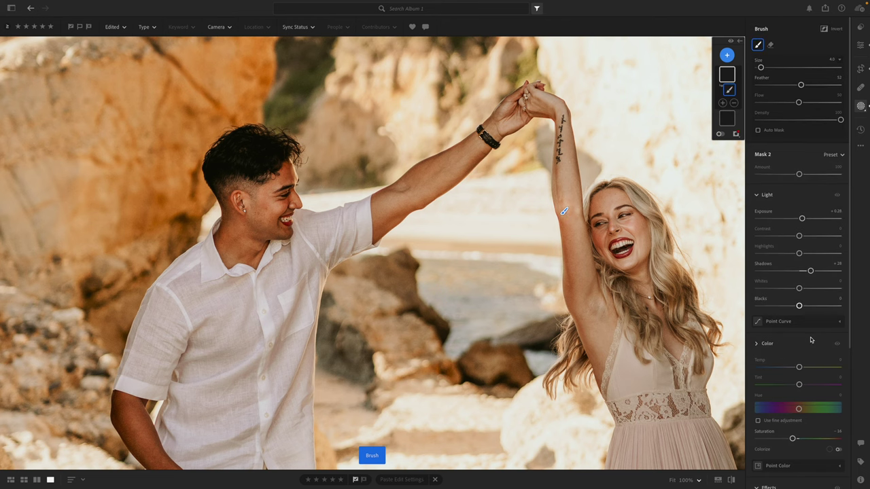
scroll(810, 339, down, 3)
click(768, 141)
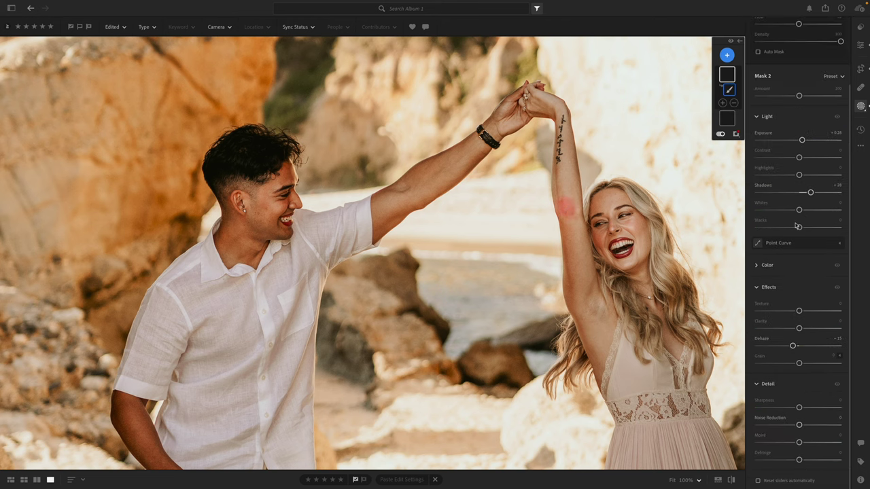
drag(792, 346, 798, 347)
key(e)
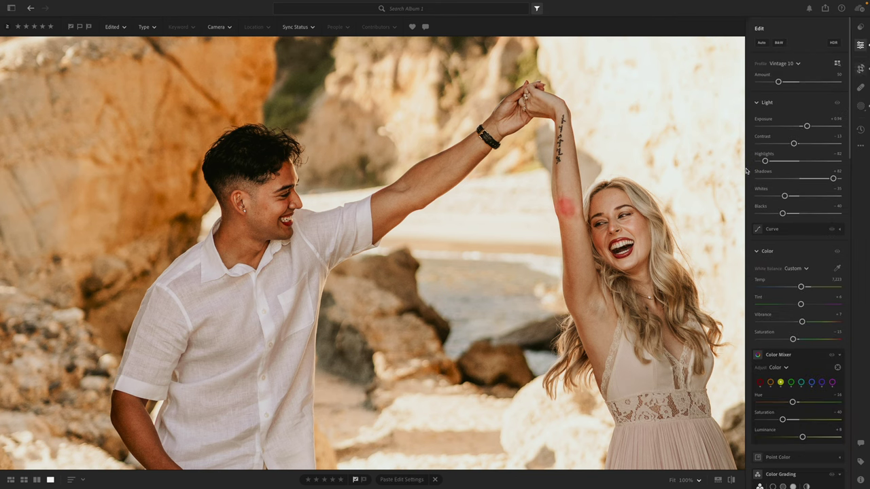
key(Right)
click(678, 235)
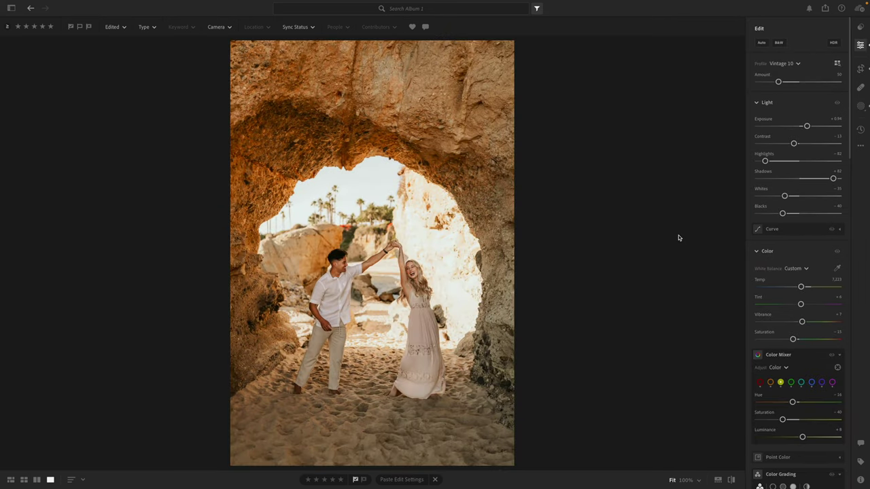
Step: Paste the copied settings onto the hand-in-hand photo and lower its exposure
key(ctrl+v)
key(Right)
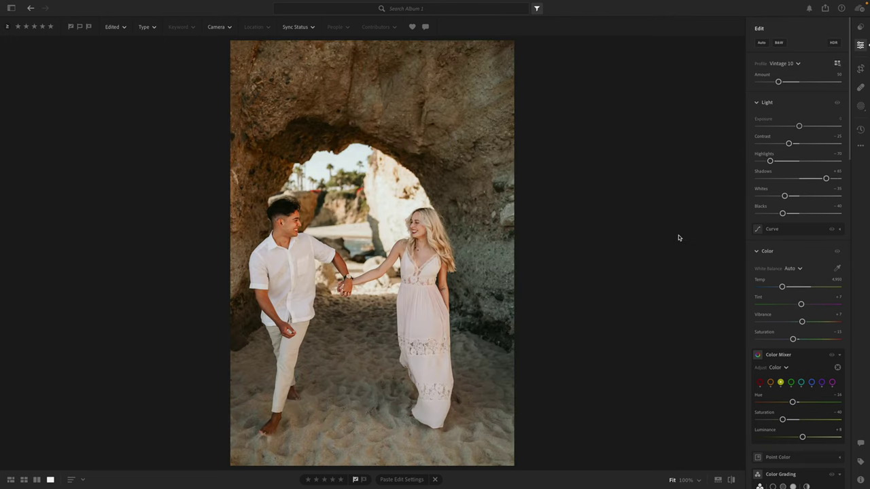
key(ctrl+v)
drag(792, 129, 799, 127)
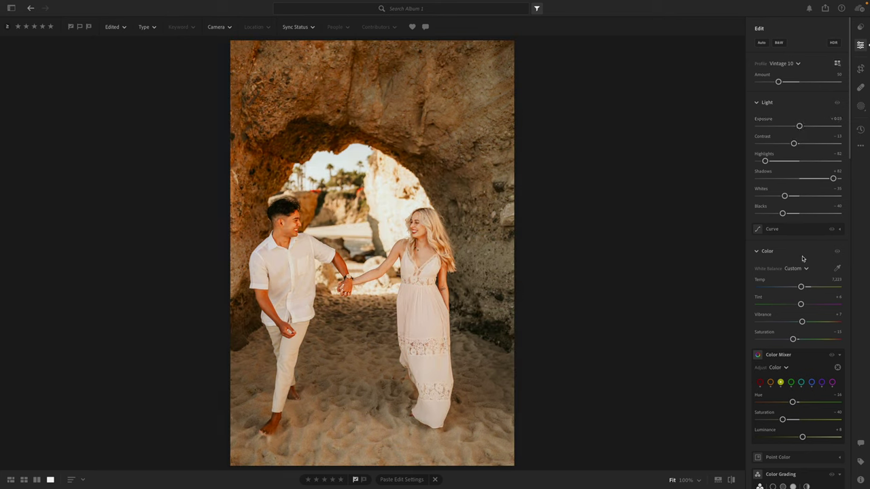
Step: Cool Temp to 6,359, remove the Pick flag and filter Album 1 to Picked
drag(800, 287, 795, 289)
click(355, 481)
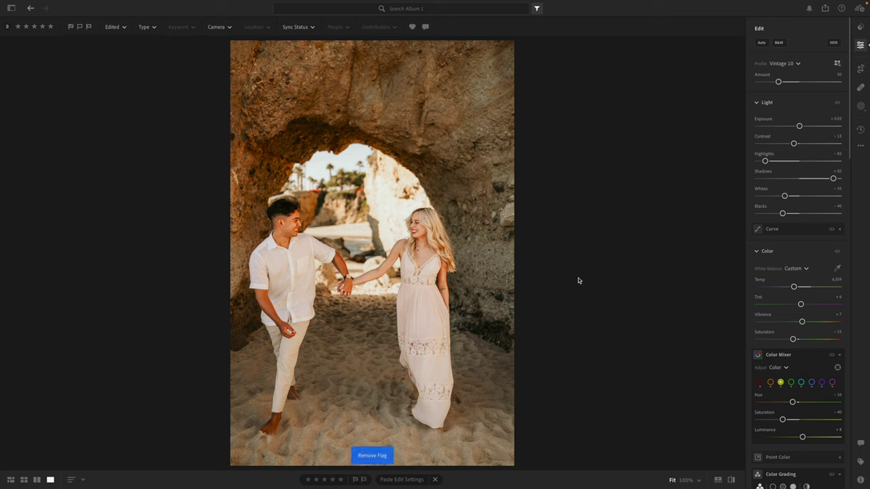
click(70, 28)
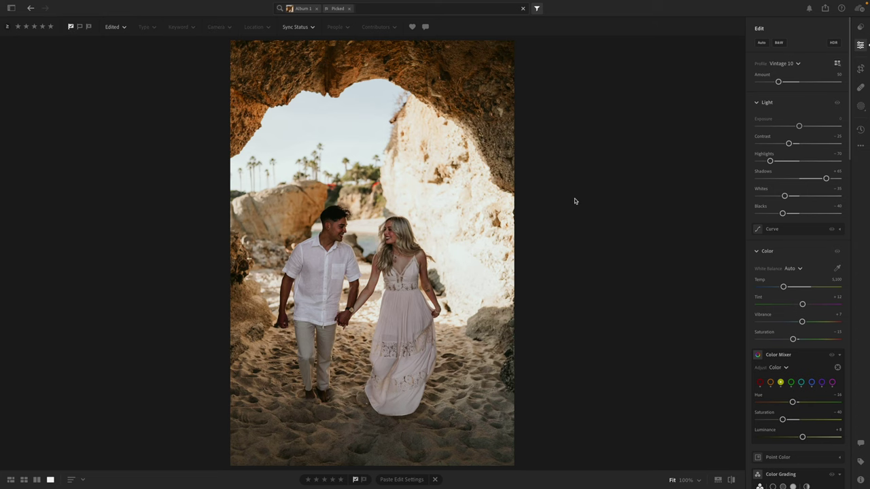
Step: Pull in the crop's right edge, warm Temp to 6,027 and raise Exposure to about +0.30
key(c)
drag(514, 252, 470, 261)
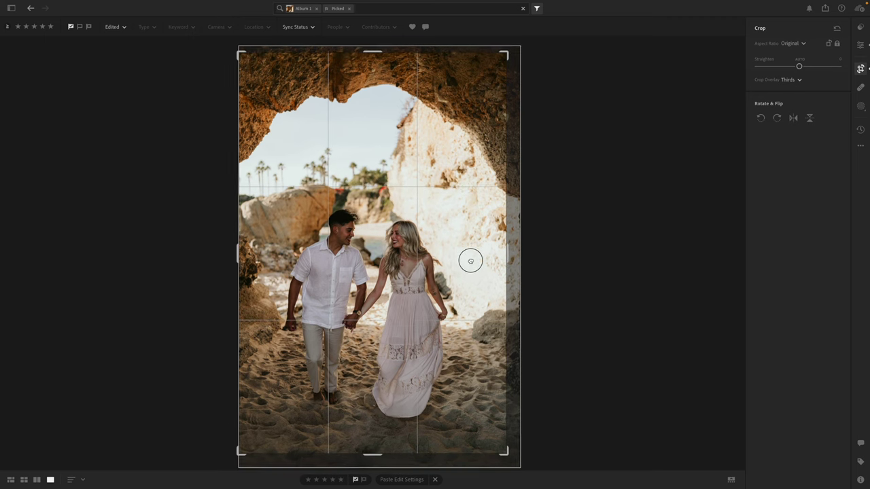
click(860, 44)
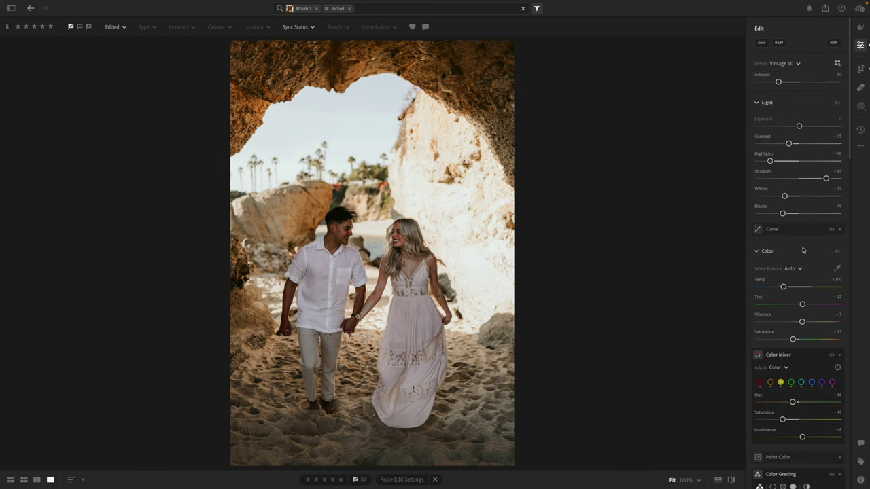
drag(783, 287, 791, 290)
drag(799, 125, 801, 128)
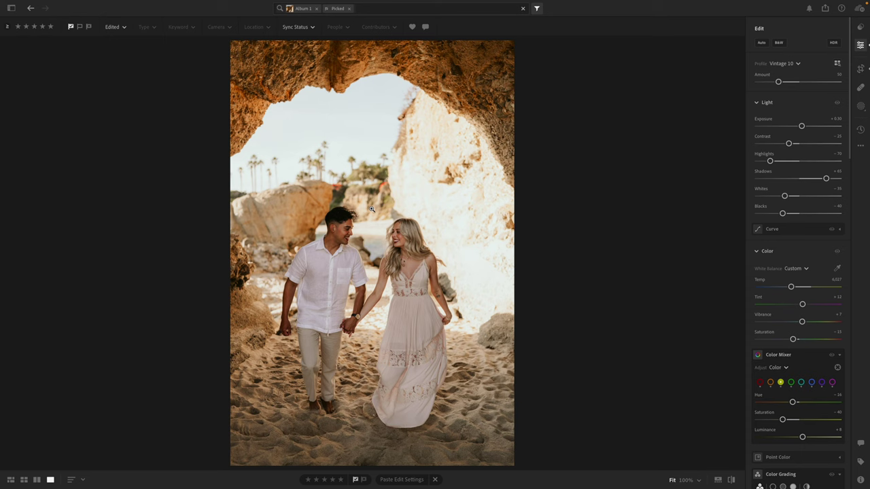
Step: Set Exposure to +0.44 and Temp to 6,252, then return to the album grid
drag(802, 126, 802, 127)
drag(803, 127, 804, 129)
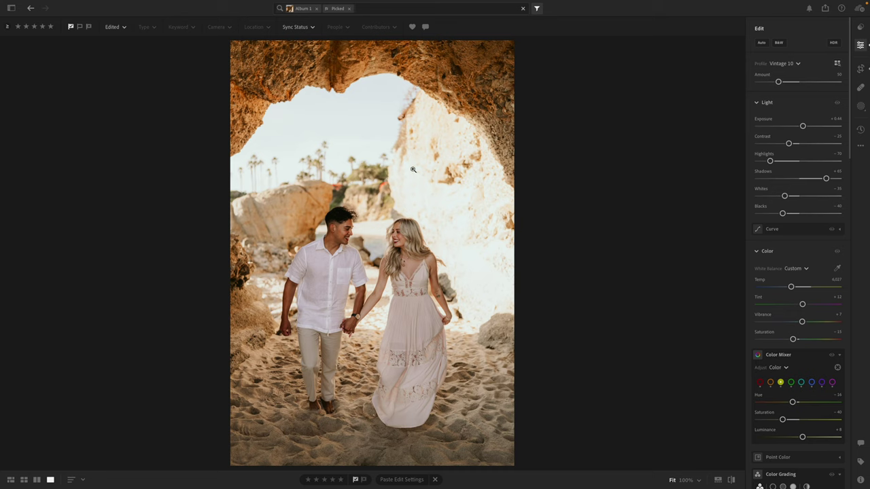
drag(793, 291, 795, 291)
click(11, 479)
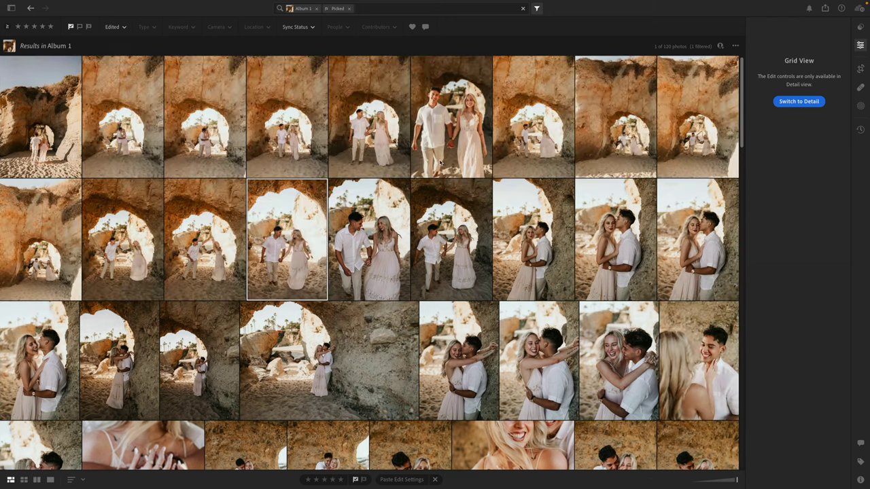
click(312, 221)
double_click(508, 123)
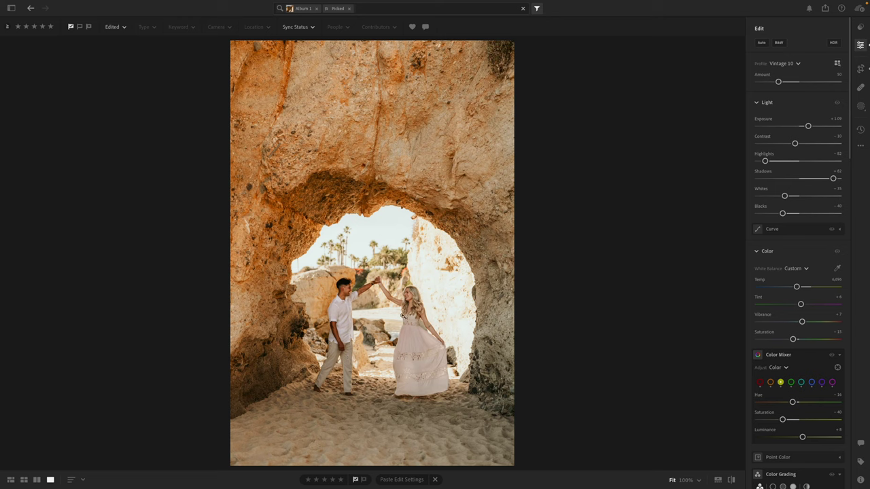
click(11, 480)
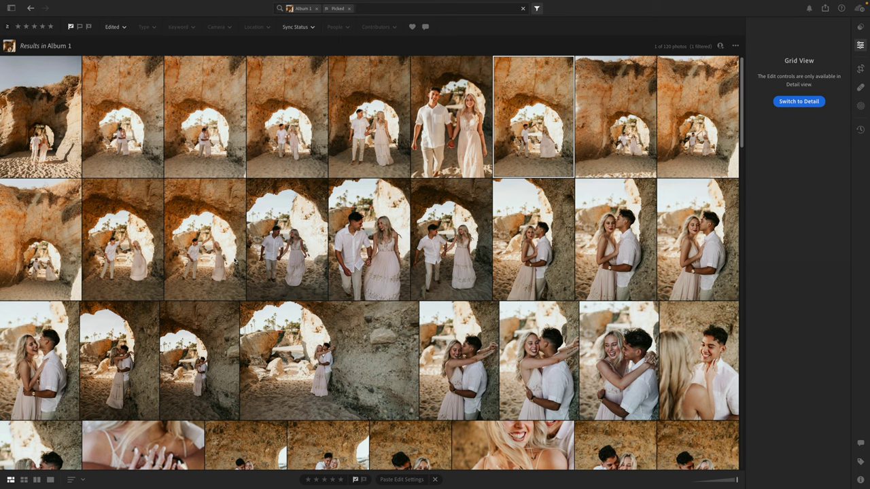
click(277, 253)
double_click(276, 250)
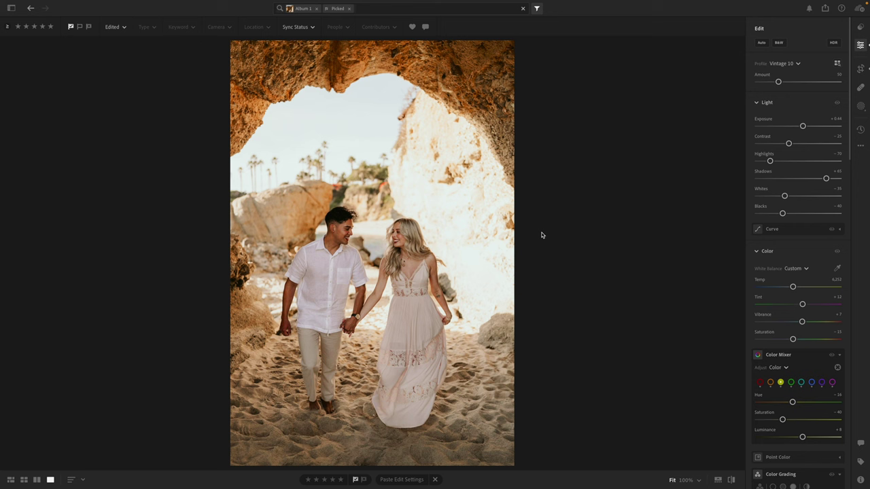
Step: Check the rock wall up close, then pull Highlights to -100 and Shadows to +93
key(z)
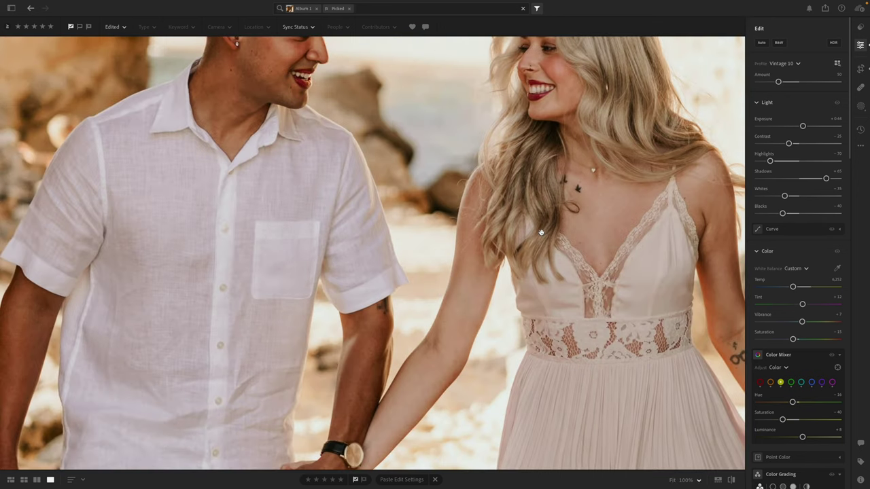
key(z)
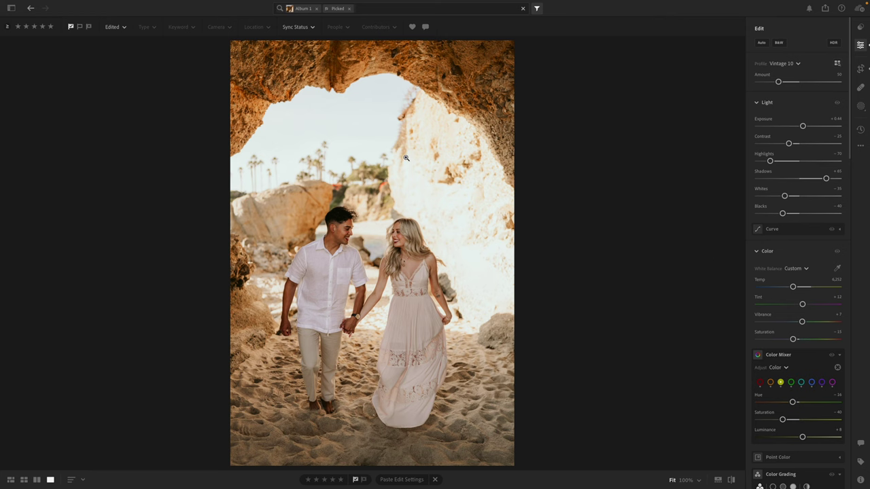
click(426, 189)
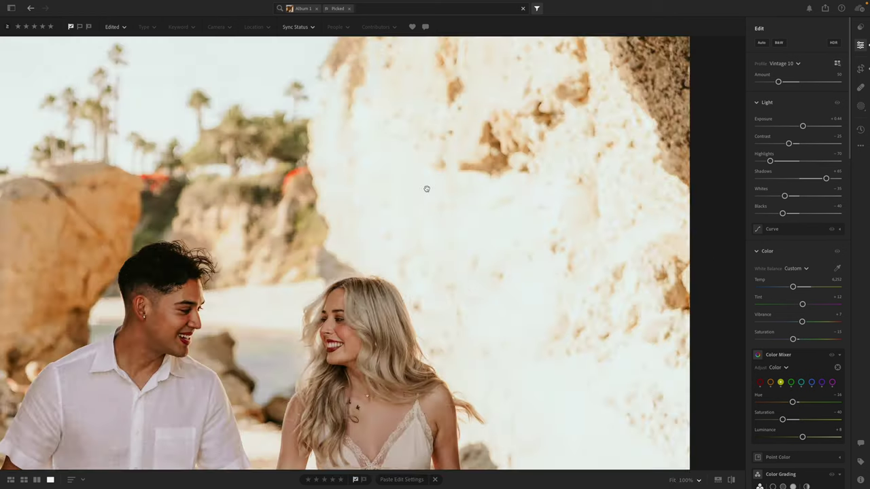
click(426, 189)
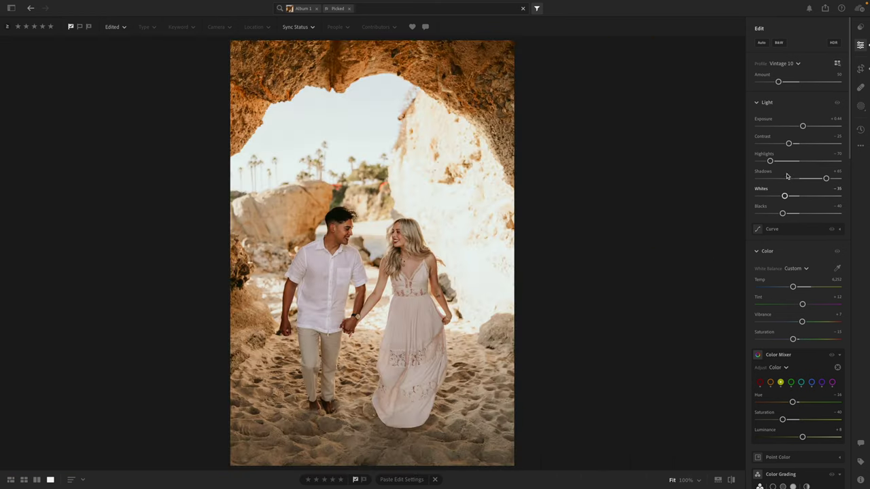
drag(769, 162, 704, 164)
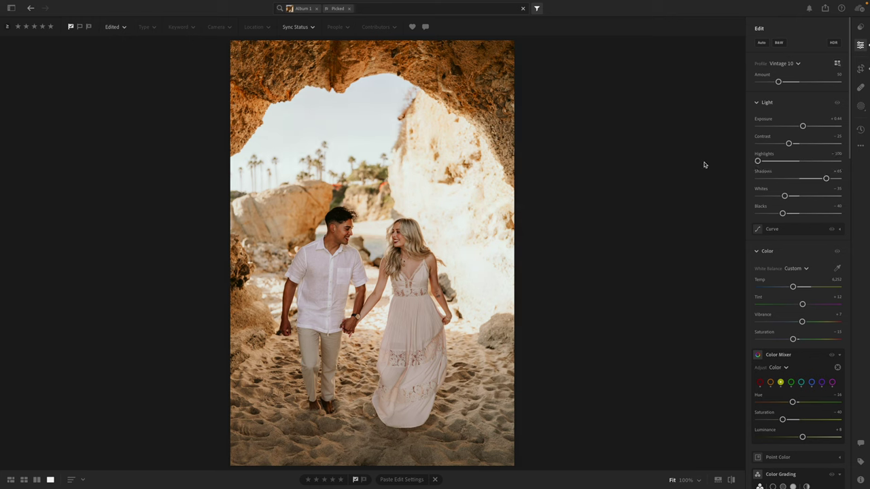
click(832, 180)
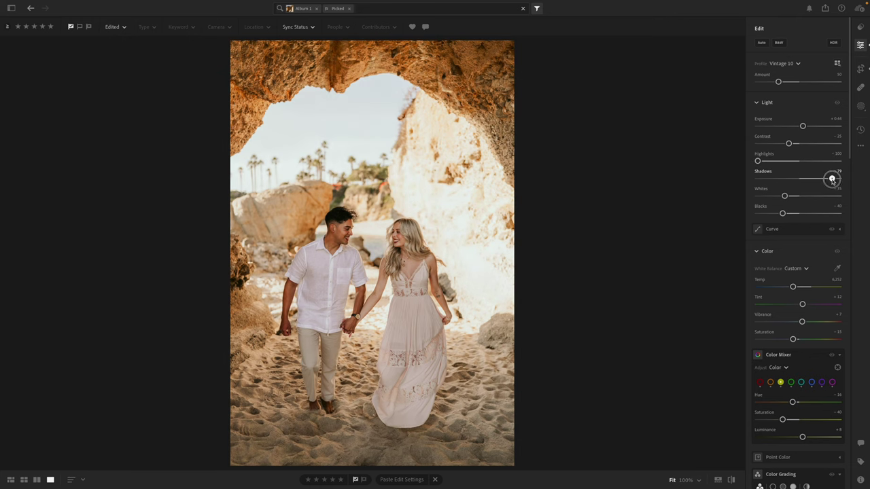
drag(832, 179, 837, 178)
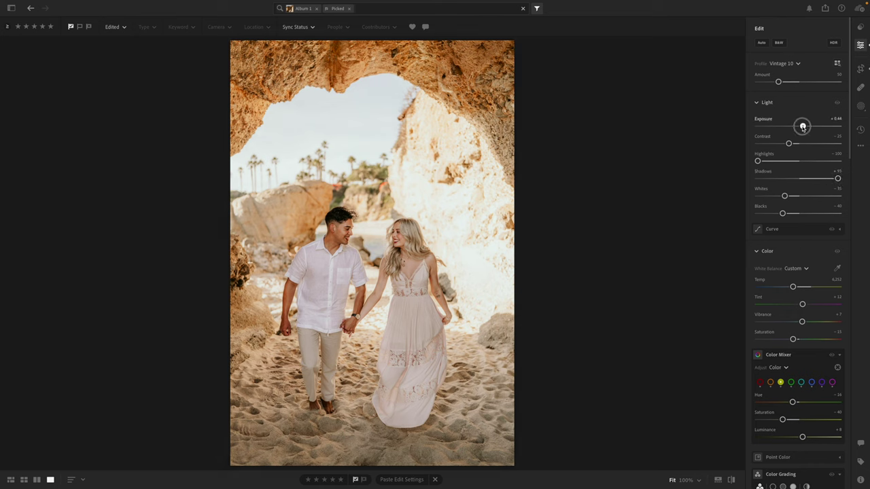
Step: Set Contrast to -18, Shadows to +100 and Exposure down to about +0.07
drag(788, 143, 801, 128)
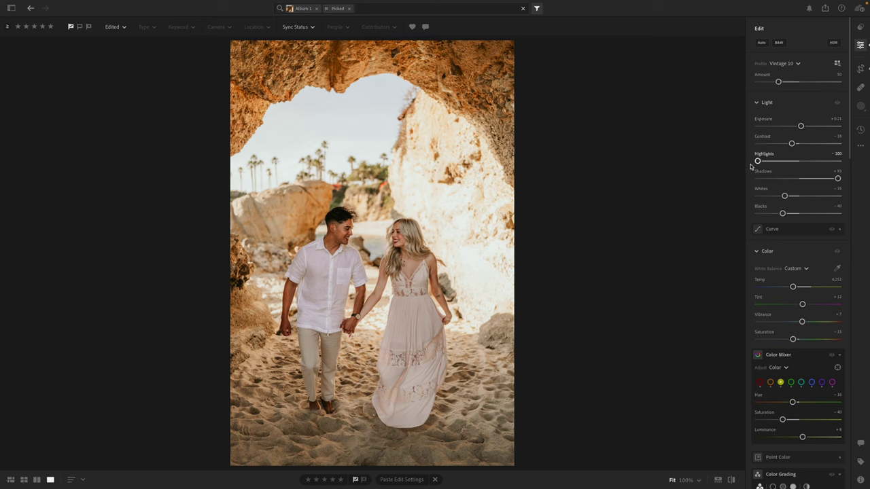
drag(836, 178, 853, 181)
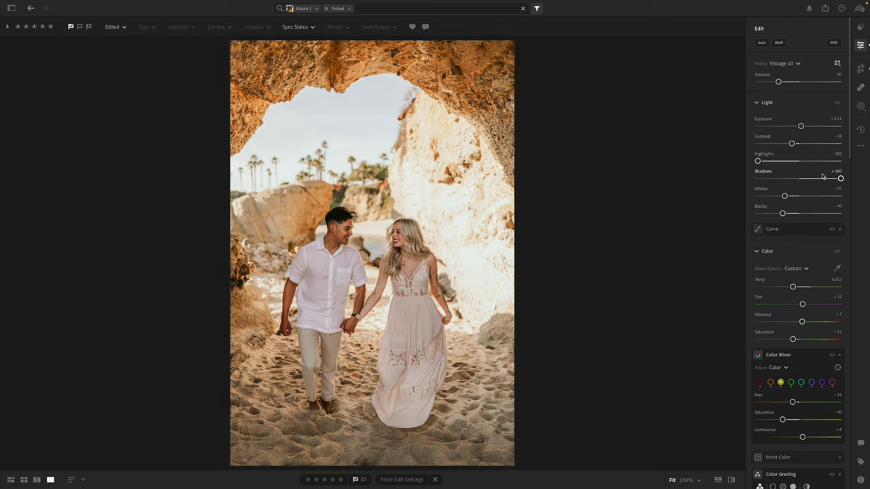
drag(801, 126, 799, 126)
Step: Brush a mask over the man's head, face, arm and hand, then return to the edit adjustments
key(b)
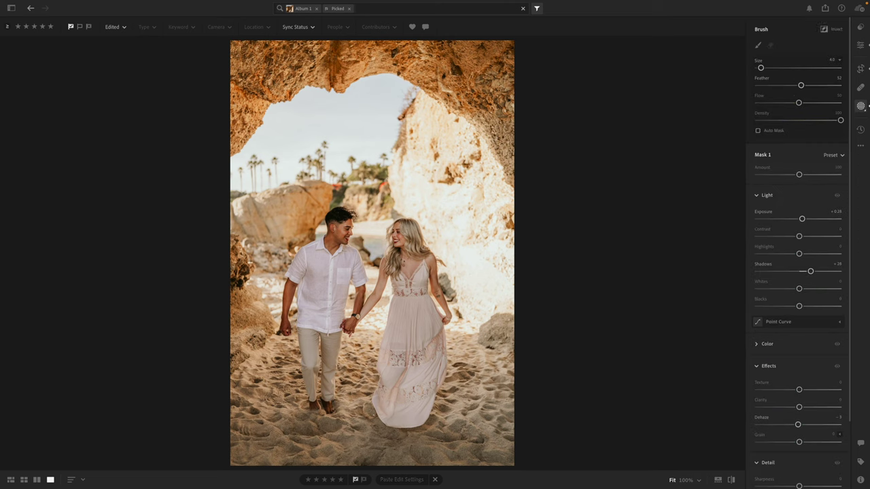
mouse_move(348, 223)
mouse_down()
mouse_move(340, 234)
mouse_move(352, 231)
mouse_move(327, 244)
mouse_move(342, 215)
mouse_move(335, 225)
mouse_up()
mouse_move(291, 289)
mouse_down()
mouse_move(296, 334)
mouse_move(282, 314)
mouse_up()
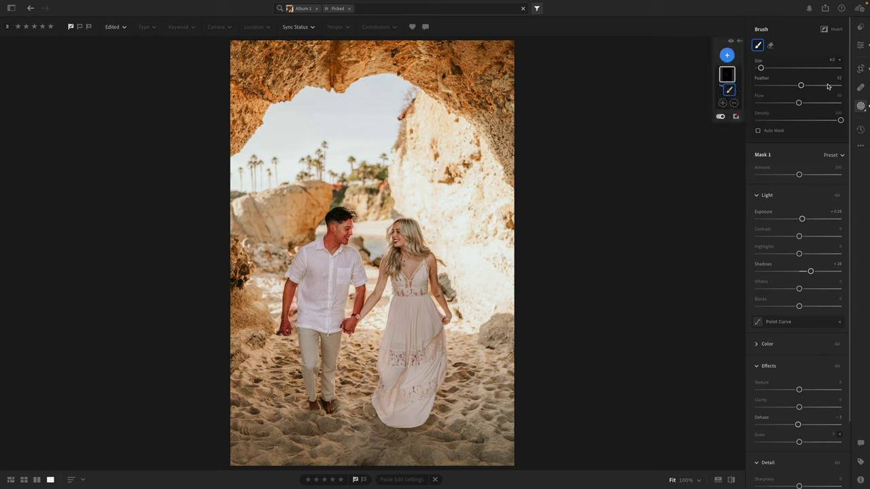
click(865, 45)
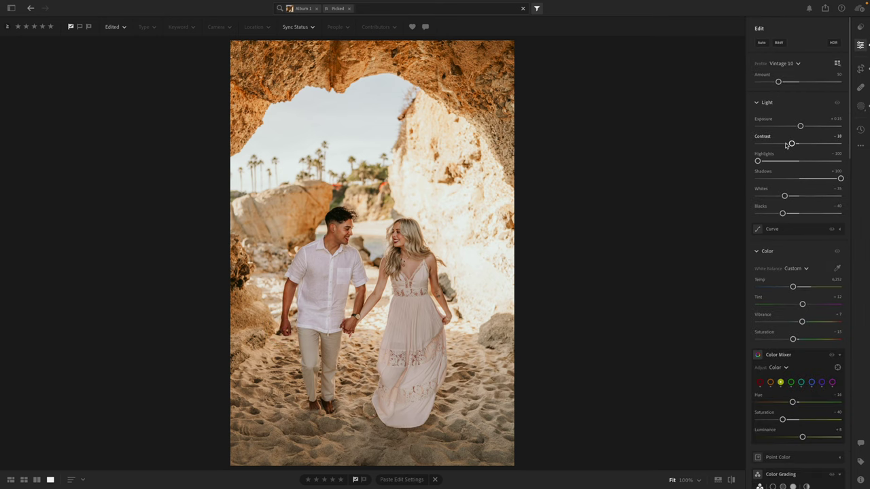
Step: Settle Contrast at -17 and Exposure at about +0.09
mouse_move(792, 144)
mouse_down()
mouse_move(755, 142)
mouse_move(772, 126)
mouse_move(796, 131)
mouse_up()
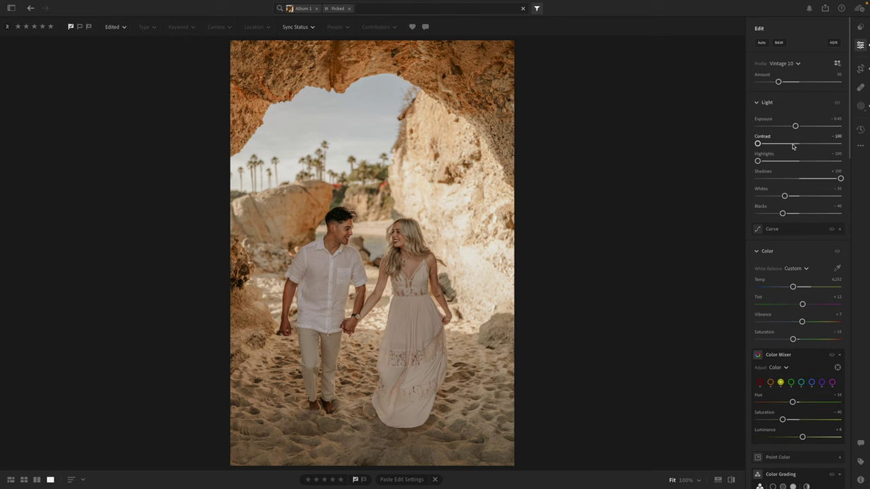
click(793, 145)
drag(796, 126, 800, 130)
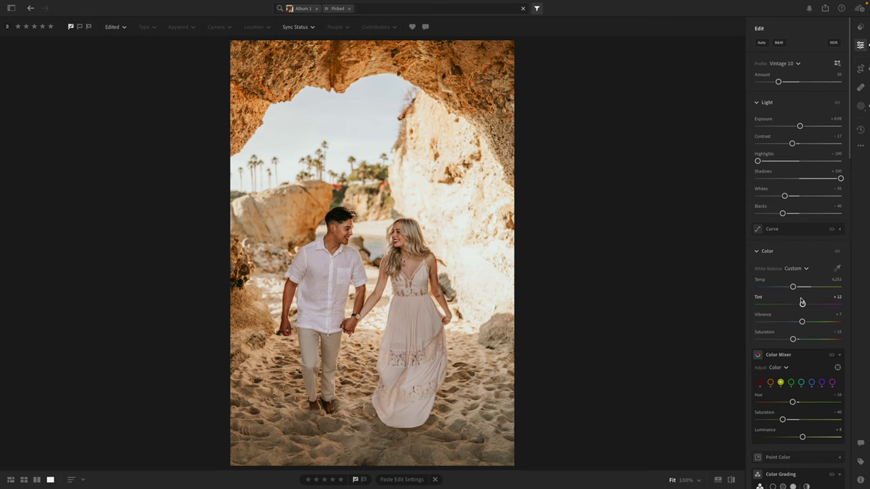
Step: Trim the crop edge slightly, apply it, copy the settings and advance to the next photo
key(c)
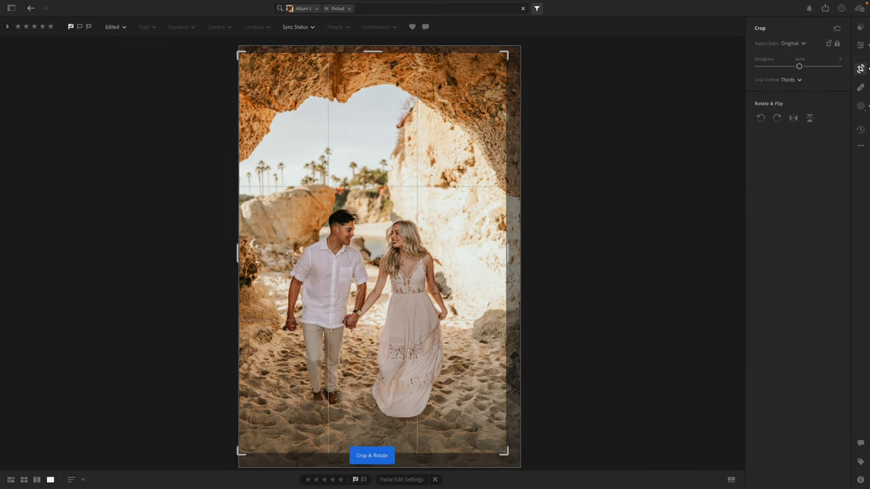
drag(503, 197, 505, 197)
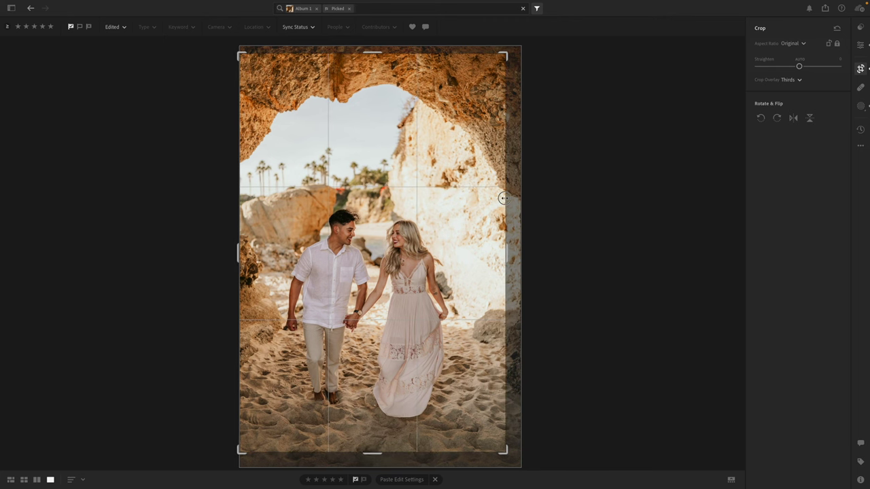
click(861, 45)
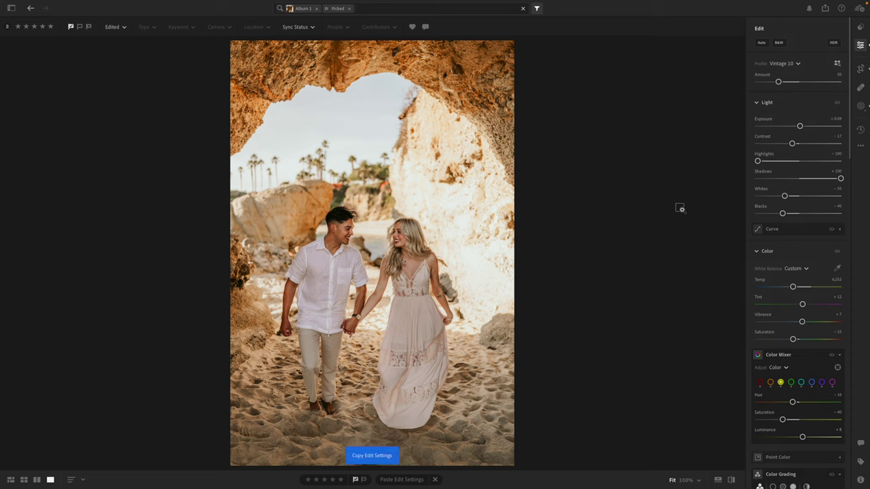
key(Right)
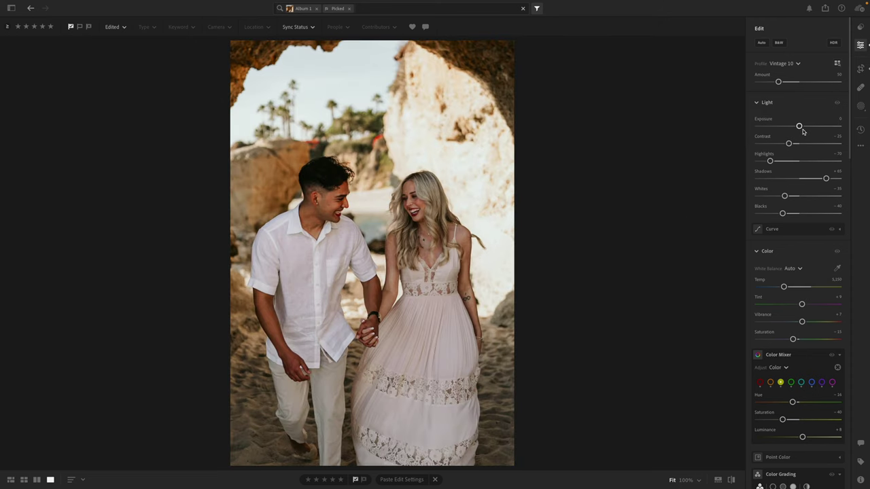
Step: Paste the copied settings, undo them, then brighten Exposure slightly and set Temp to 5,777
key(ctrl+v)
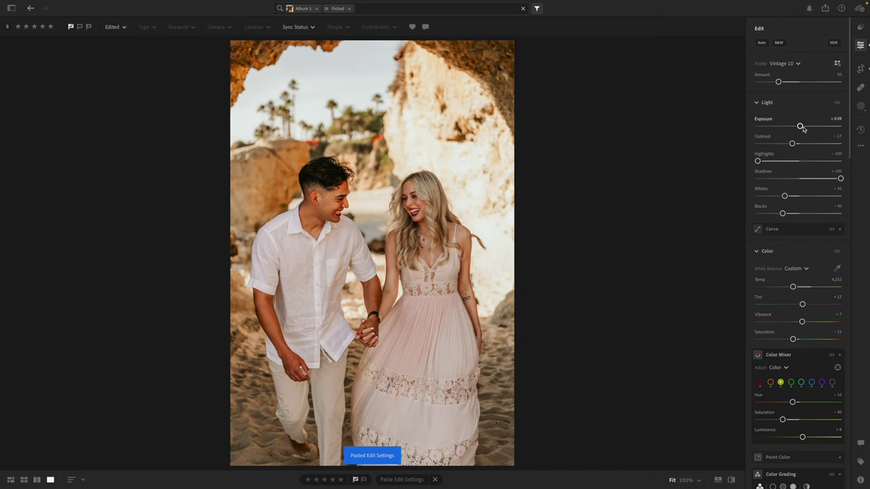
drag(790, 290, 800, 306)
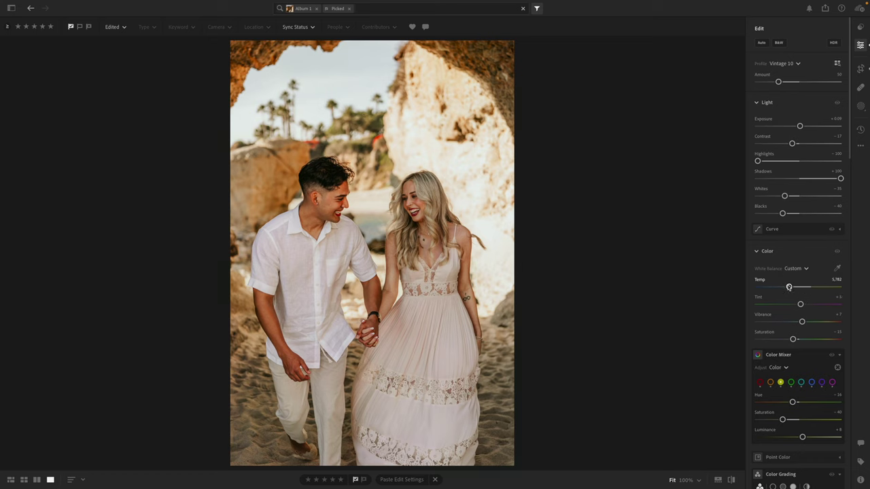
key(ctrl+z)
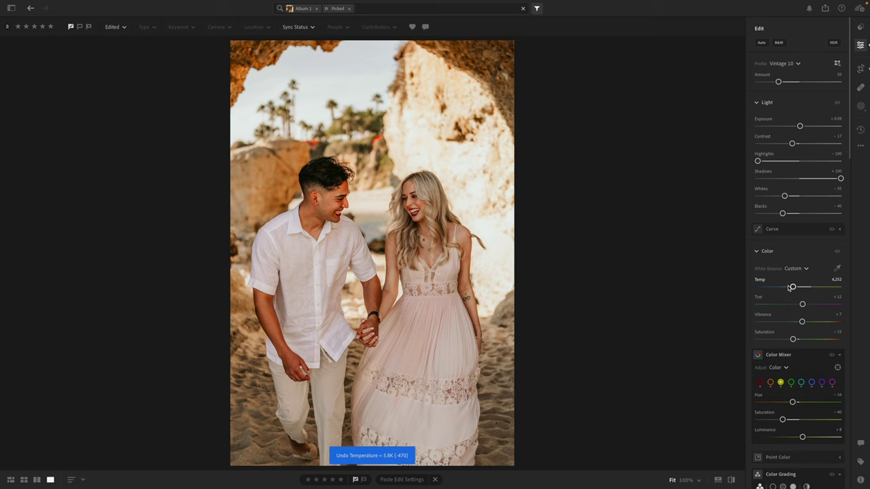
drag(798, 126, 801, 126)
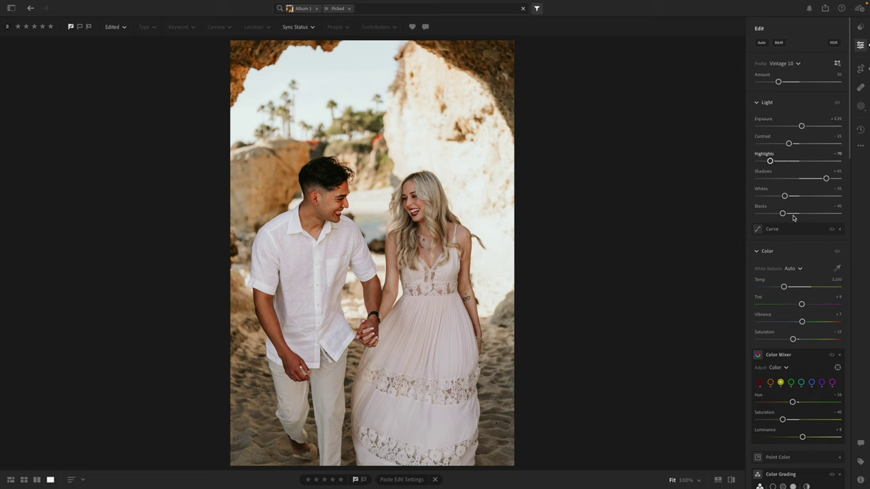
drag(785, 287, 790, 289)
Step: Brush a mask over the man's face, arm and the joined hands, then lower Exposure to +0.27
key(b)
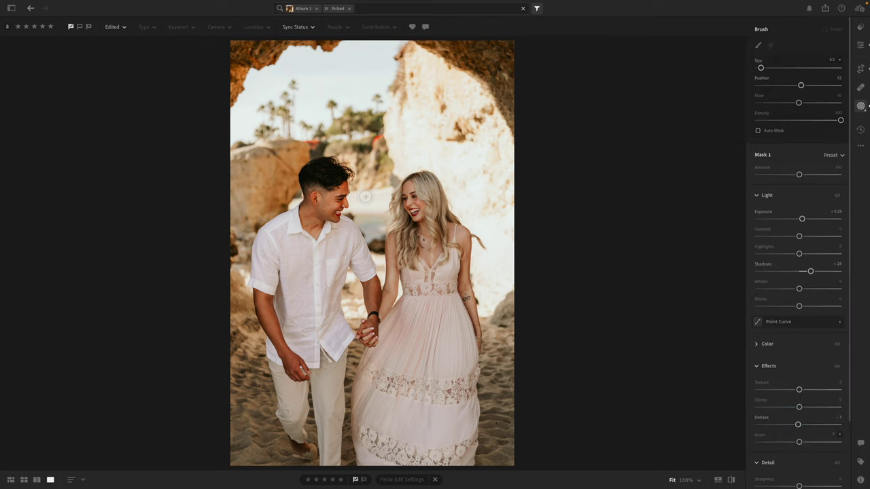
click(345, 186)
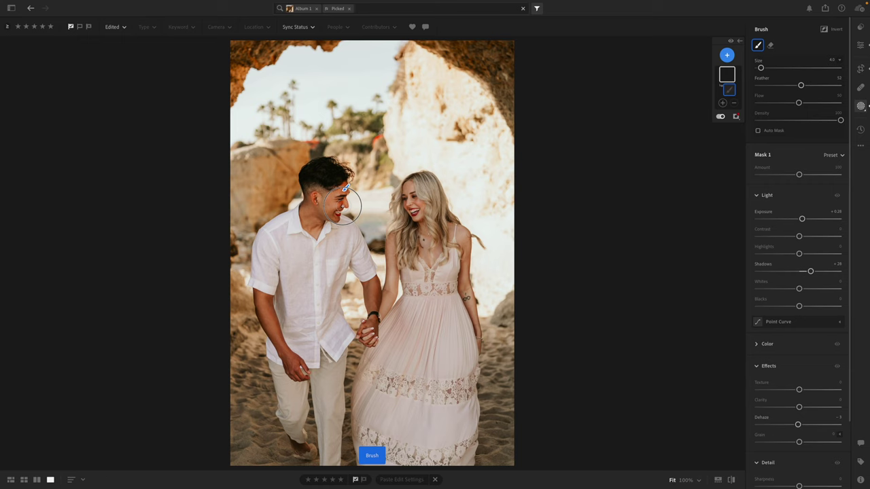
mouse_move(343, 204)
mouse_down()
mouse_move(340, 194)
mouse_move(330, 218)
mouse_move(316, 189)
mouse_move(298, 207)
mouse_up()
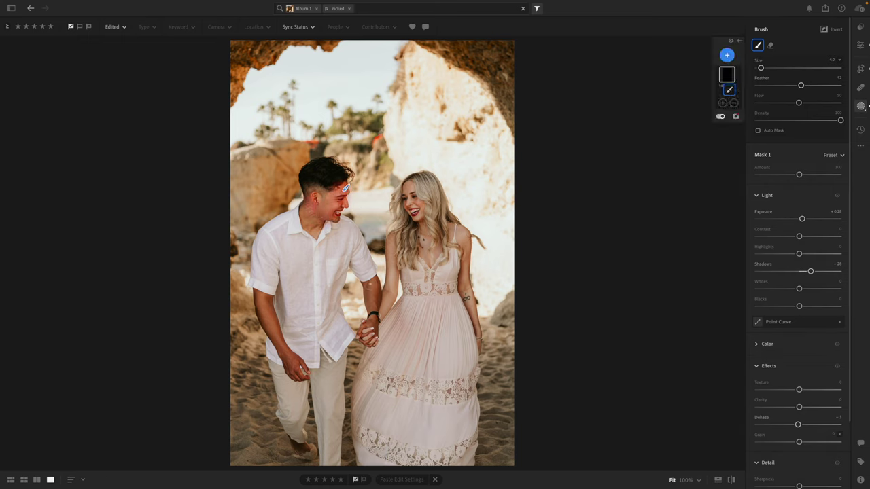
drag(371, 337, 369, 336)
mouse_move(297, 375)
mouse_down()
mouse_move(299, 365)
mouse_move(264, 318)
mouse_move(259, 291)
mouse_move(303, 372)
mouse_up()
drag(379, 291, 378, 302)
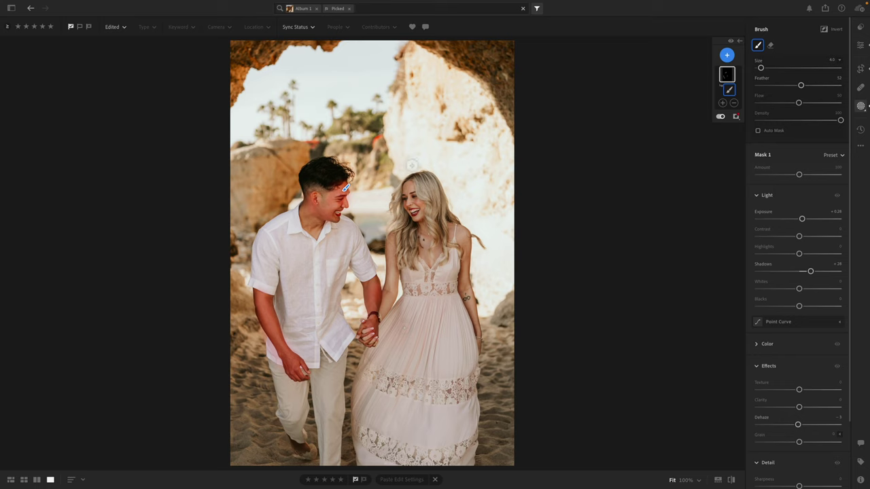
click(860, 45)
drag(802, 127, 801, 127)
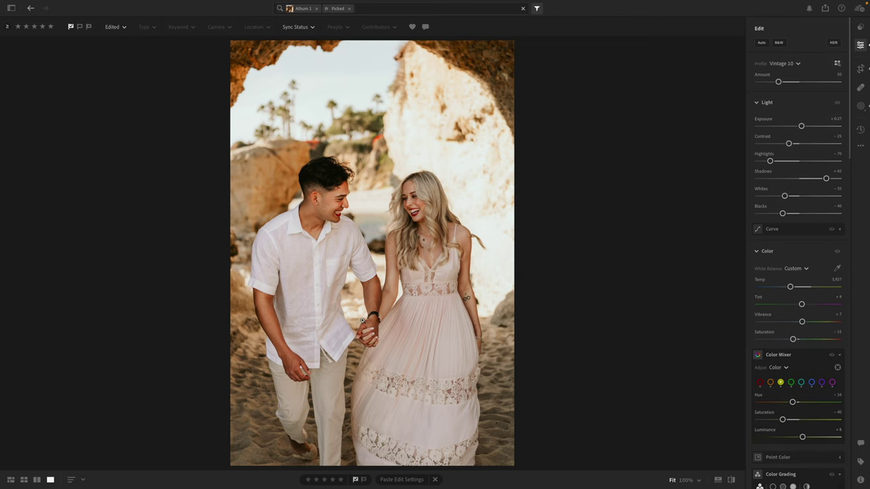
Step: Raise Exposure to about +0.31, warm Temp to about 6,142, and copy the edit settings
click(452, 189)
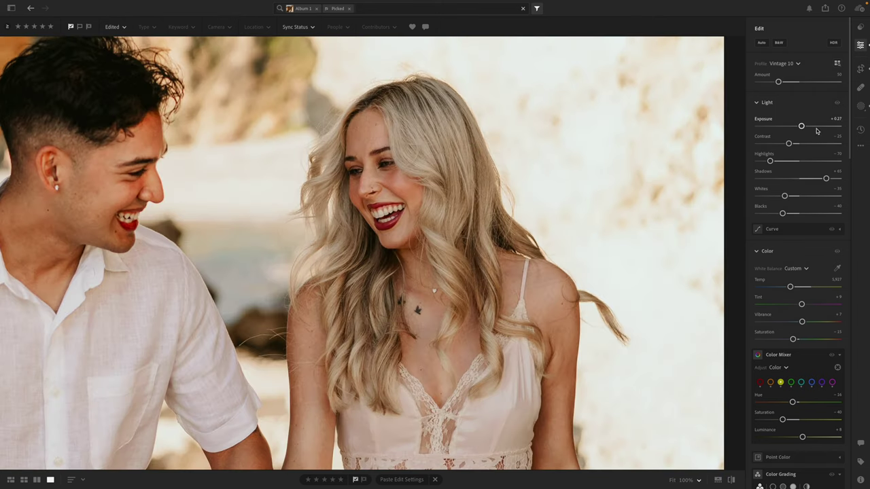
drag(801, 126, 802, 127)
key(z)
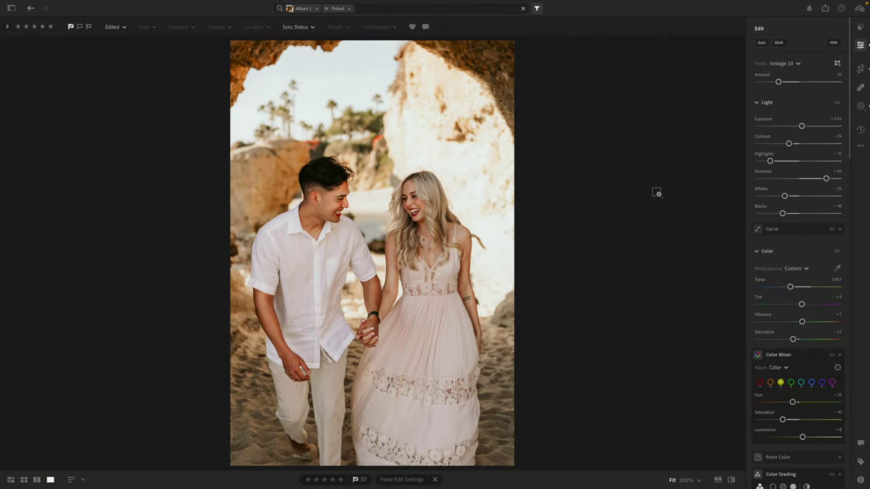
key(ctrl+c)
key(ctrl+c)
drag(791, 289, 792, 291)
key(ctrl+c)
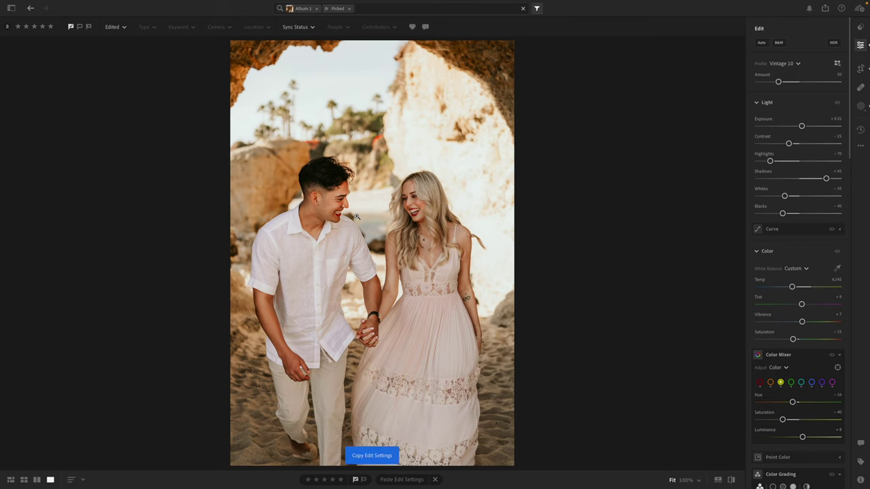
click(427, 210)
Step: Extend the crop down into the sand and up to include more of the arch
drag(428, 210, 561, 242)
key(z)
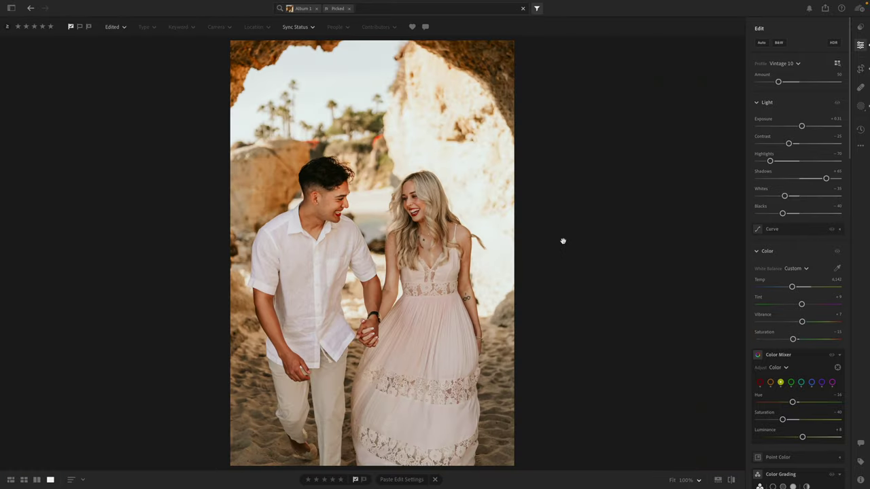
key(z)
key(z)
key(c)
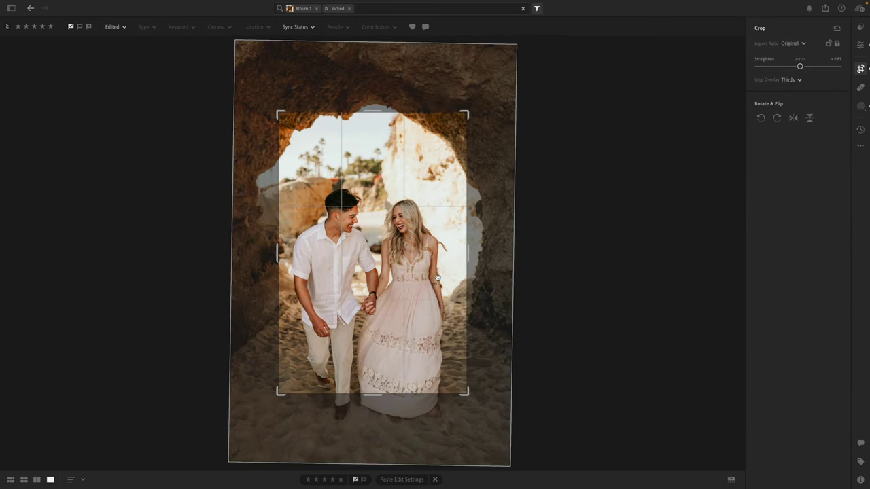
drag(371, 387, 370, 398)
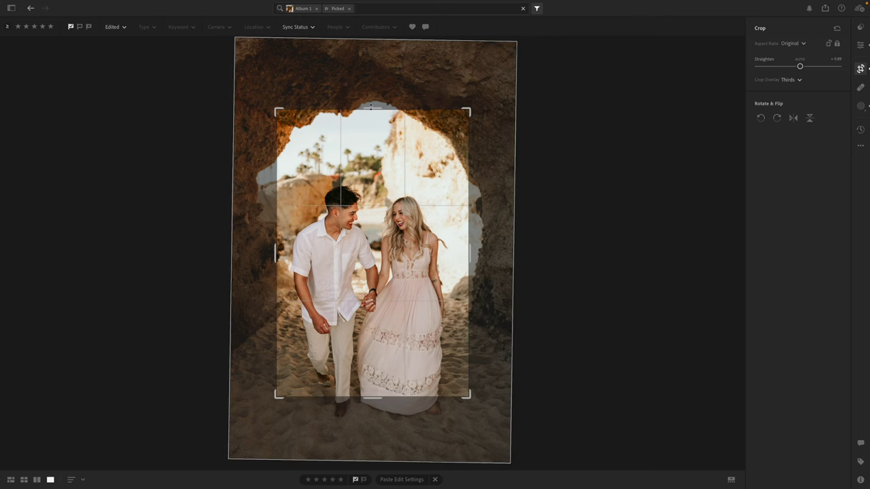
drag(371, 111, 371, 105)
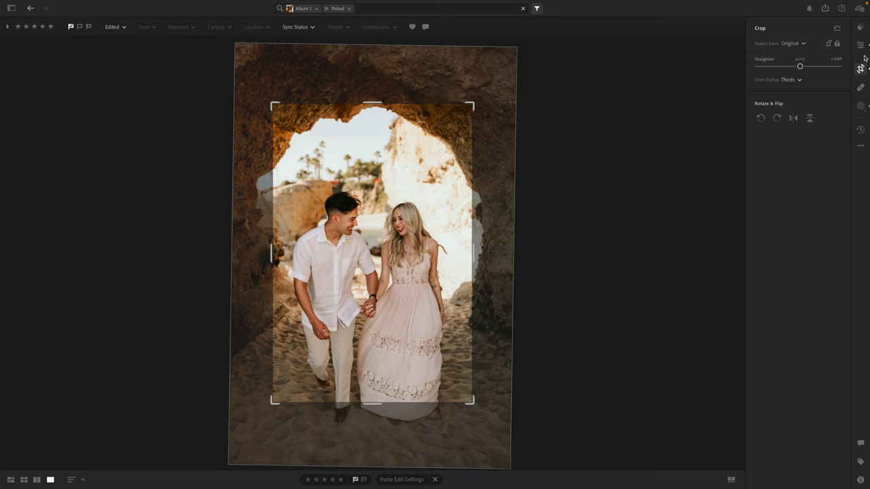
click(860, 46)
key(c)
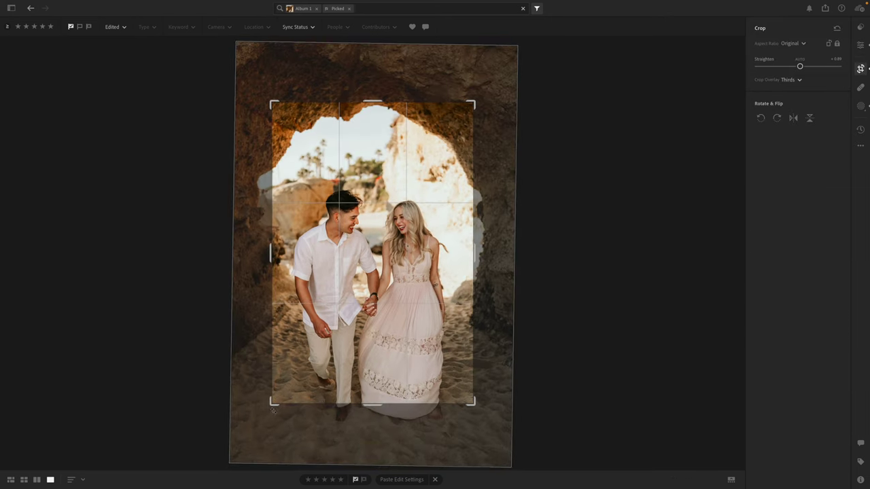
Step: Apply the crop, copy the edit settings, and paste them onto the next photo
key(e)
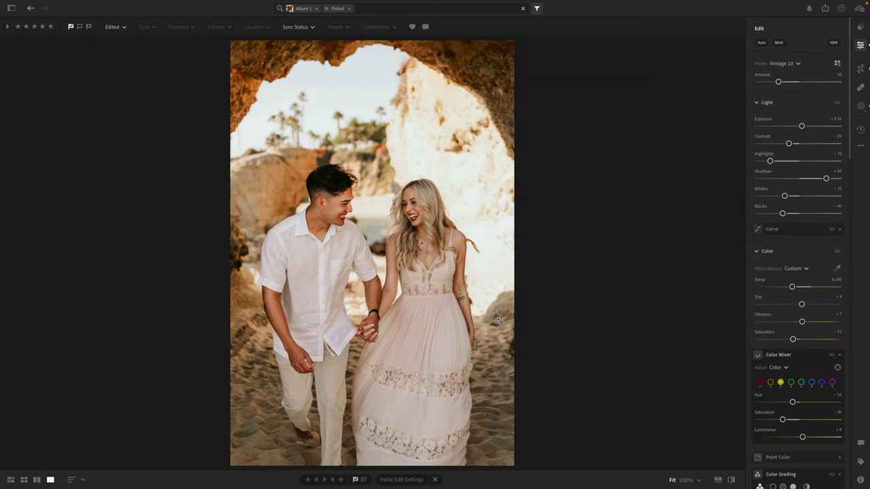
key(ctrl+c)
key(Right)
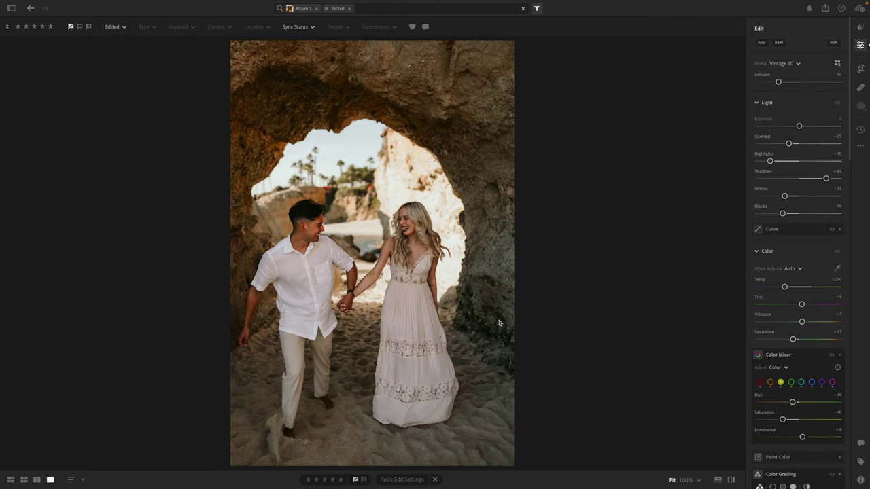
key(ctrl+v)
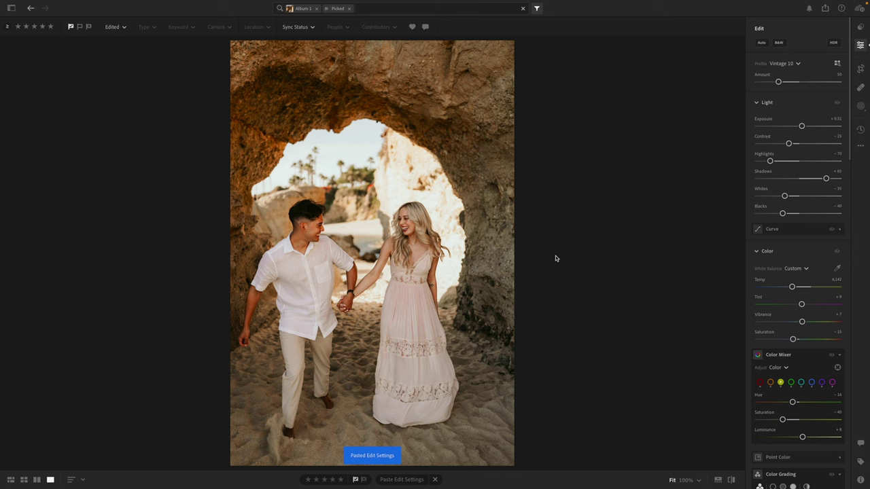
Step: Straighten and tighten the crop around the couple, check the faces, and start a brush mask
key(c)
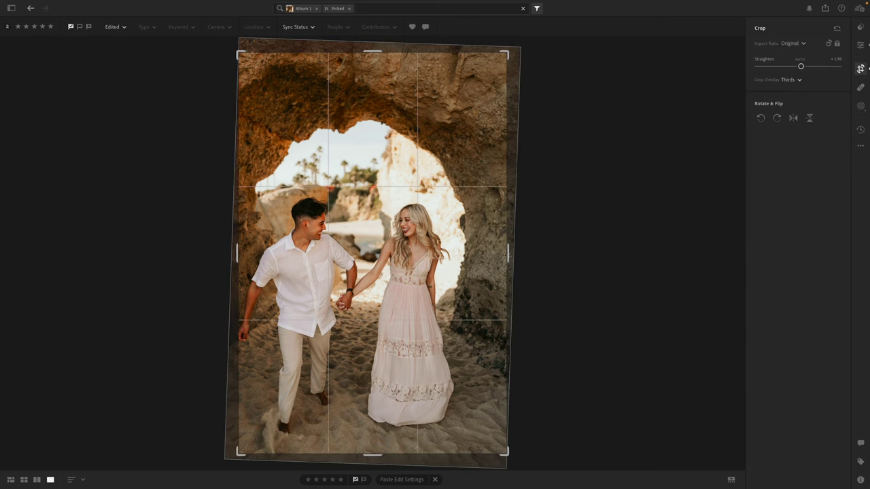
drag(508, 254, 499, 253)
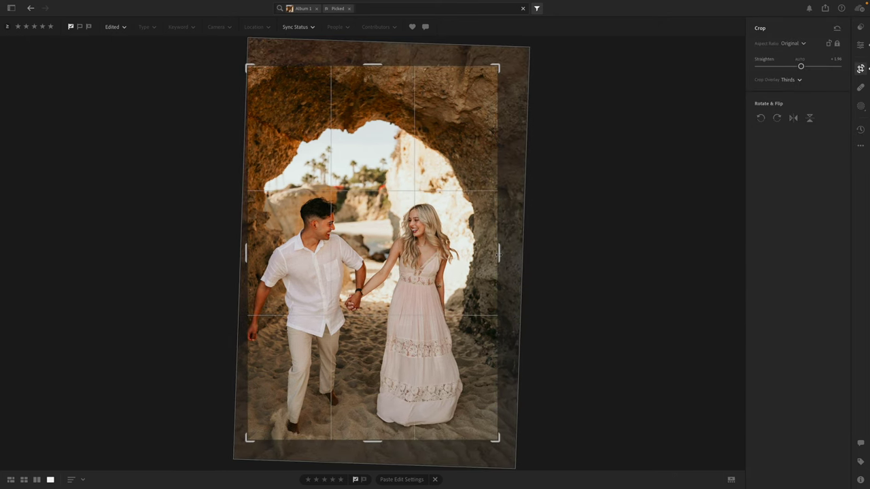
drag(404, 294, 407, 282)
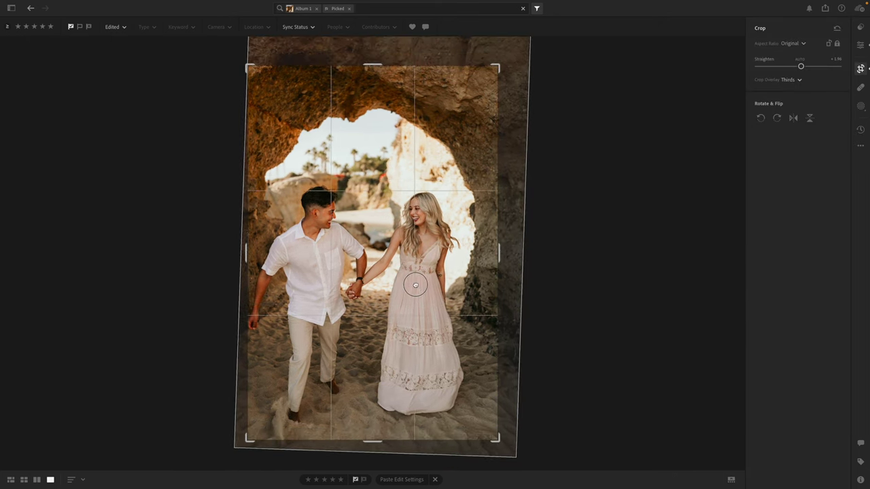
click(861, 45)
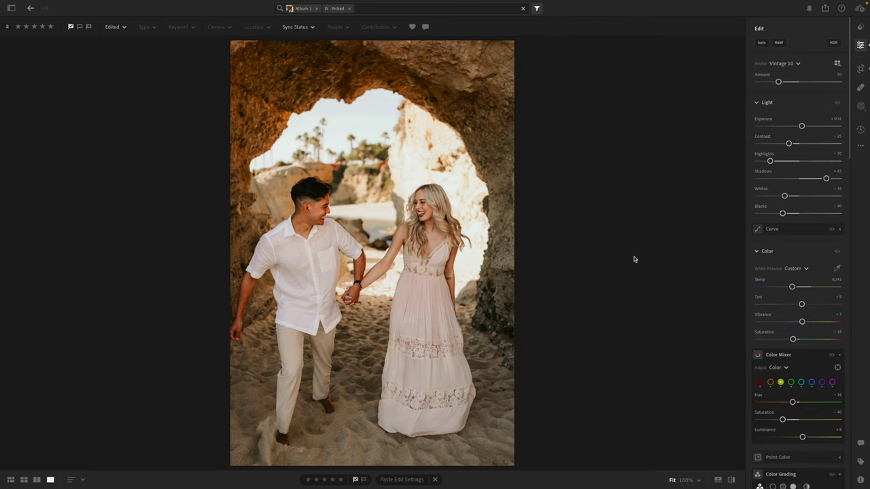
key(z)
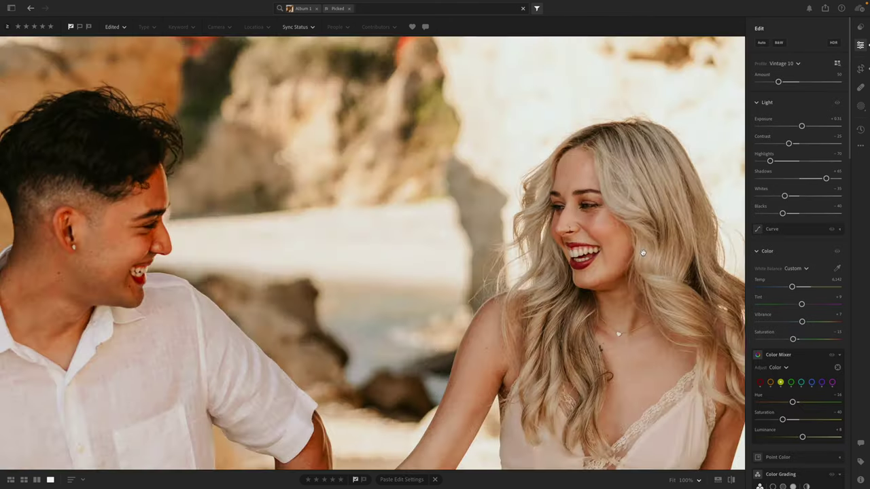
key(z)
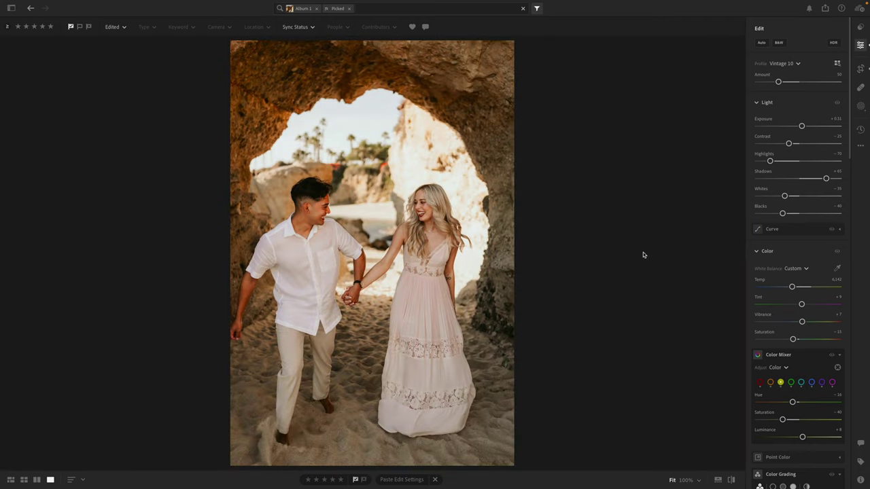
key(b)
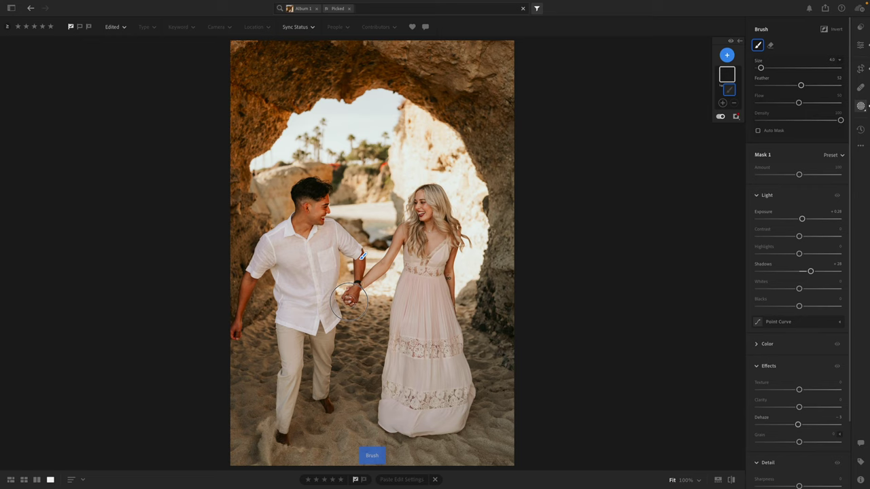
Step: Paint the mask over the clasped hands, the man's face and head, and down his arm
mouse_move(348, 299)
mouse_down()
mouse_move(357, 288)
mouse_move(344, 299)
mouse_up()
drag(315, 212, 328, 203)
mouse_move(327, 198)
mouse_down()
mouse_move(301, 200)
mouse_move(300, 231)
mouse_move(309, 215)
mouse_move(323, 216)
mouse_up()
mouse_move(252, 279)
mouse_down()
mouse_move(233, 305)
mouse_move(232, 337)
mouse_up()
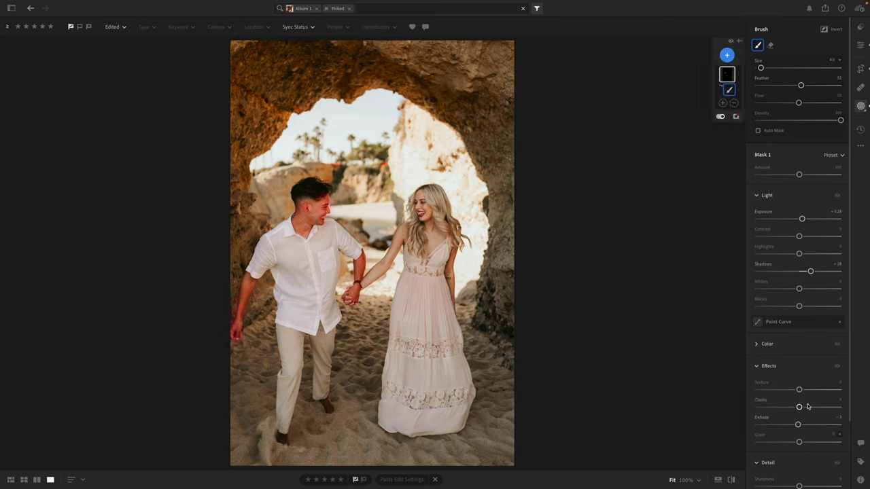
Step: Reset the mask's Dehaze to 0 and set its Exposure to about +0.32
drag(801, 219, 802, 219)
scroll(798, 292, down, 2)
double_click(799, 353)
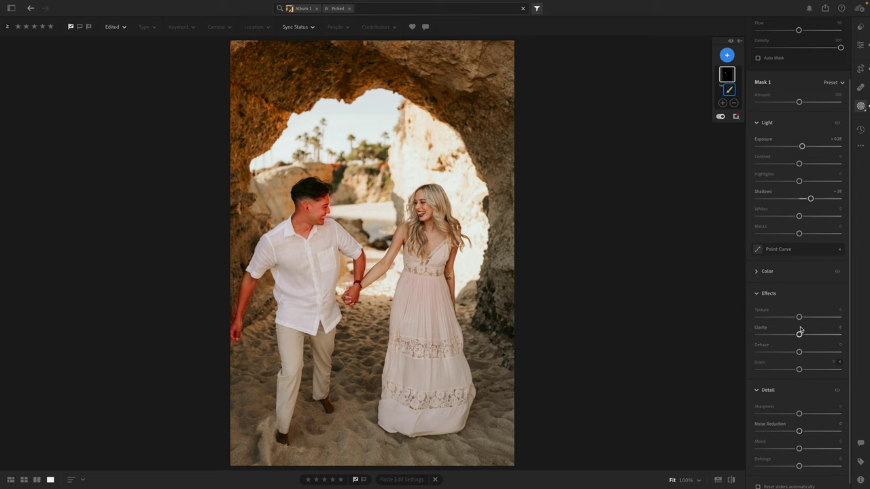
drag(802, 146, 802, 146)
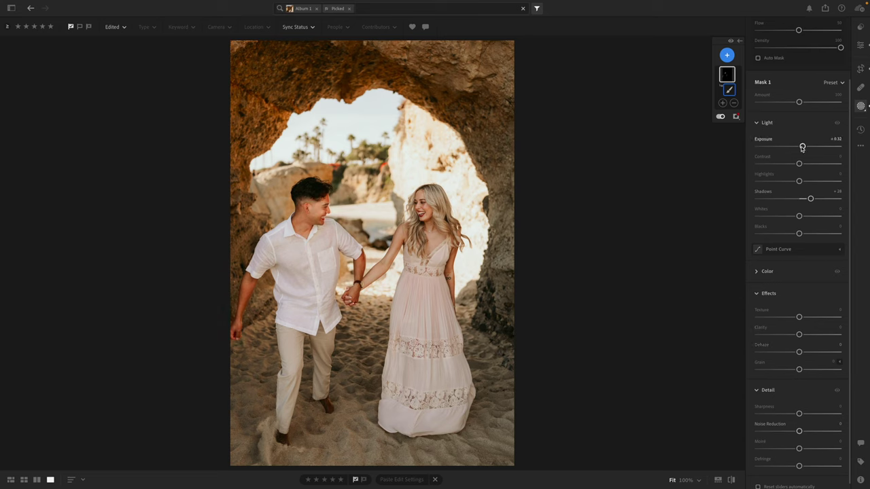
scroll(794, 269, down, 1)
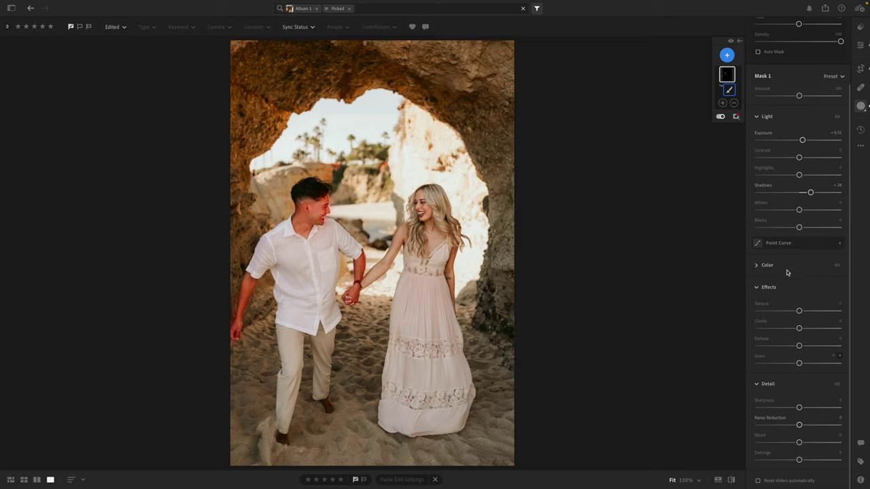
Step: Set the mask to Saturation -13, Tint -2 and Exposure +0.52, then return to the edit adjustments
click(780, 274)
drag(793, 360, 795, 360)
drag(797, 290, 795, 289)
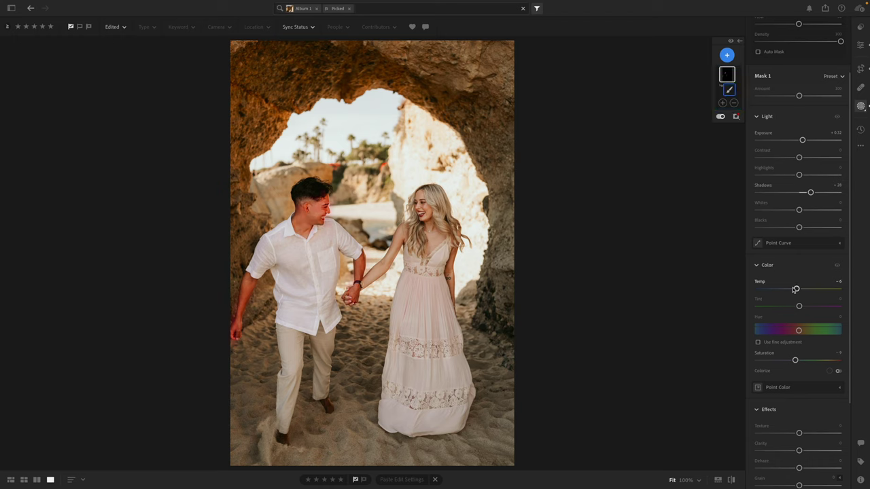
mouse_move(803, 140)
mouse_down()
mouse_move(847, 147)
mouse_move(696, 140)
mouse_move(835, 140)
mouse_move(798, 150)
mouse_move(806, 151)
mouse_up()
drag(799, 308, 797, 306)
drag(794, 360, 794, 360)
click(860, 44)
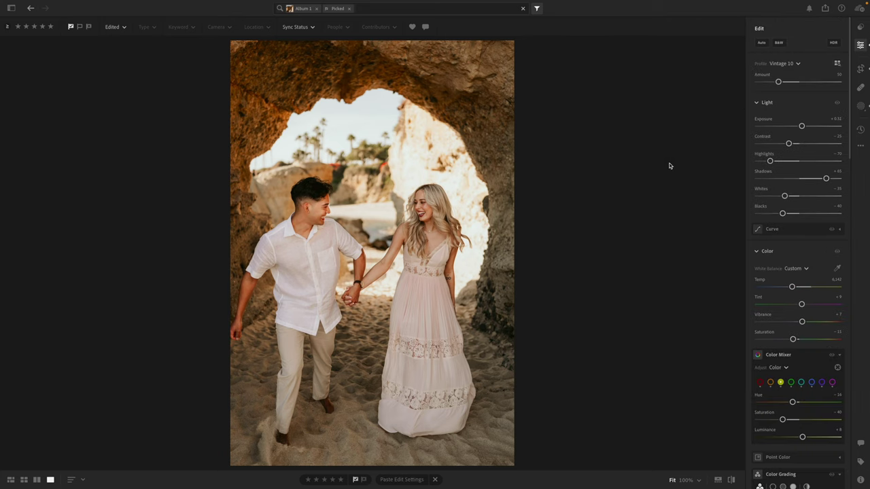
Step: Heal away the small figure beside the arch's left rock edge at 100% zoom
click(252, 172)
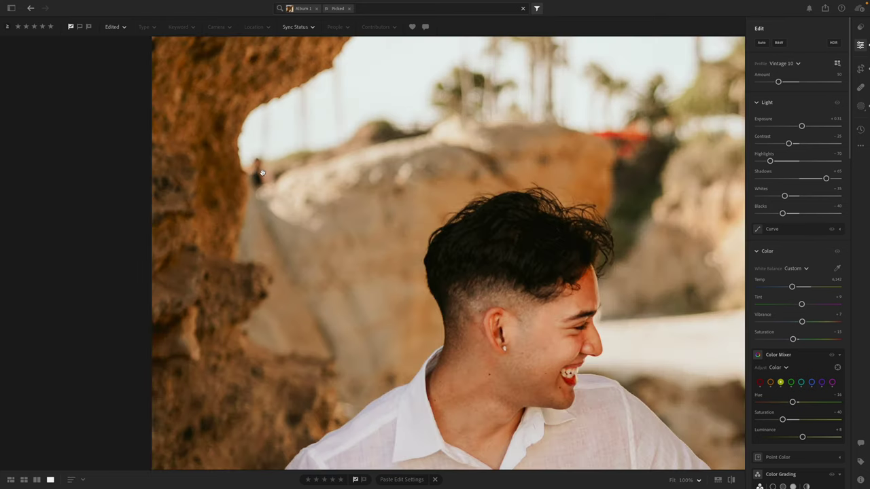
key(h)
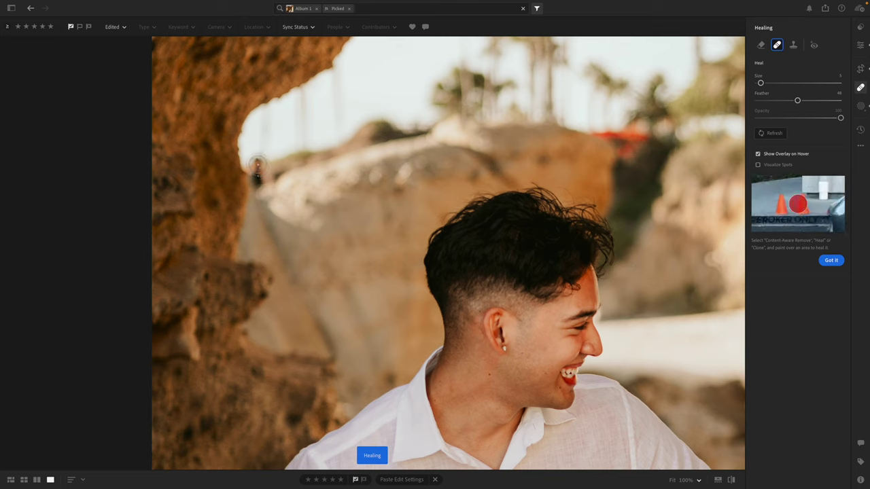
drag(257, 164, 258, 179)
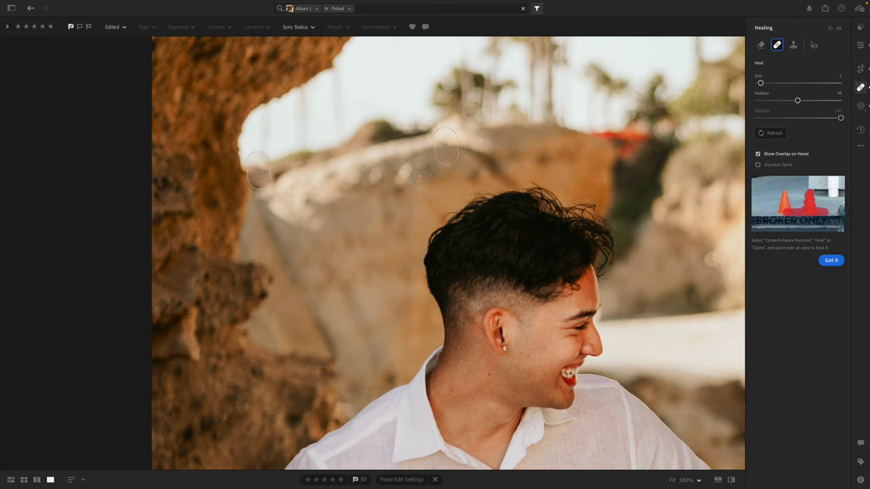
key(z)
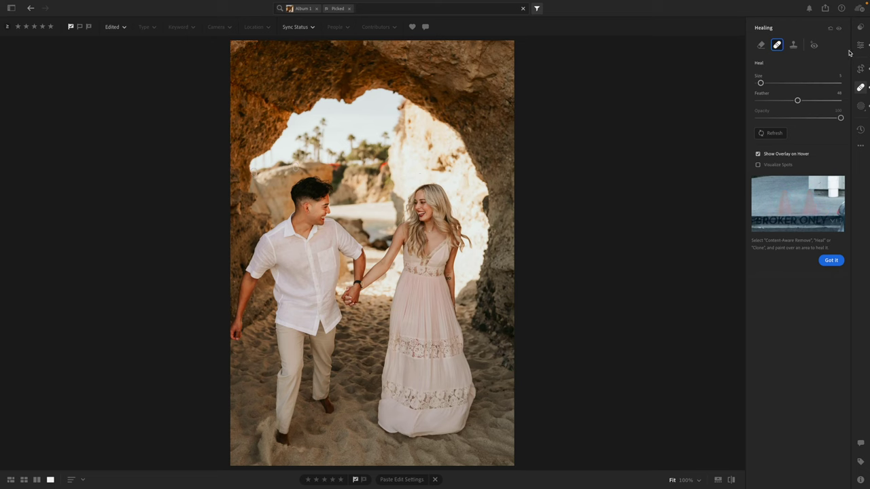
key(e)
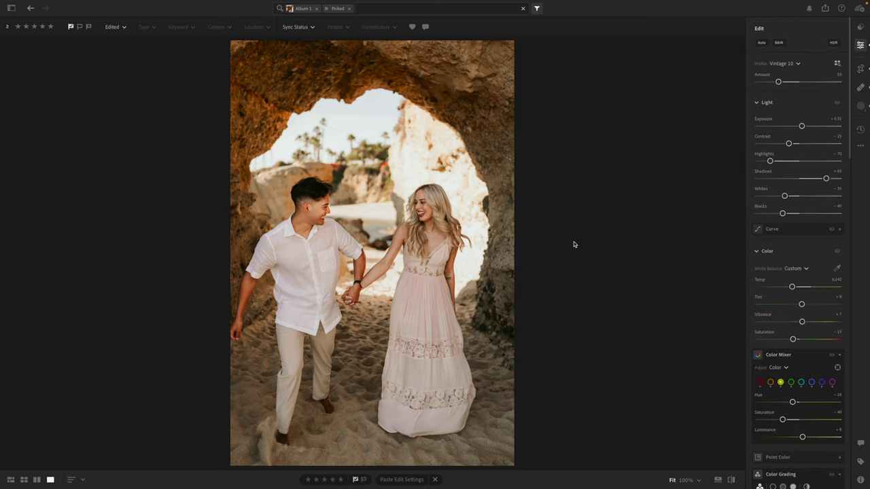
Step: Paste the copied edits onto the next photo, warm Temp to 7,219 and set Exposure +0.34
key(ctrl+c)
key(Right)
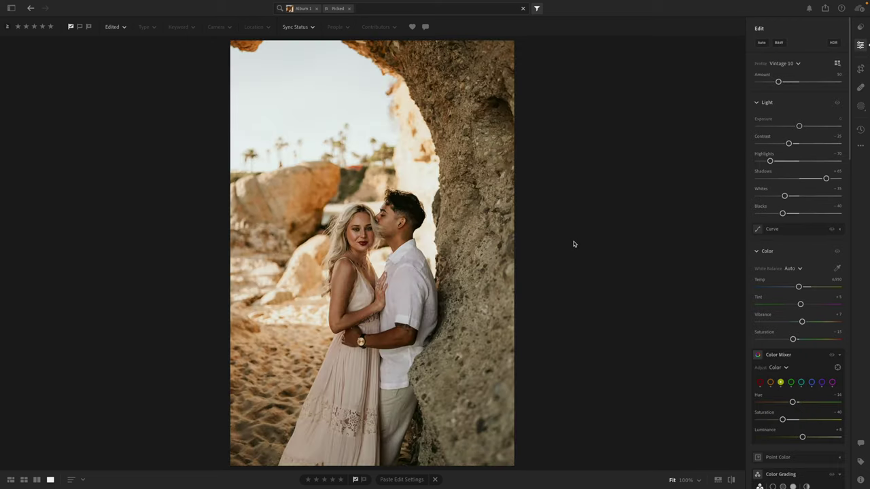
key(ctrl+v)
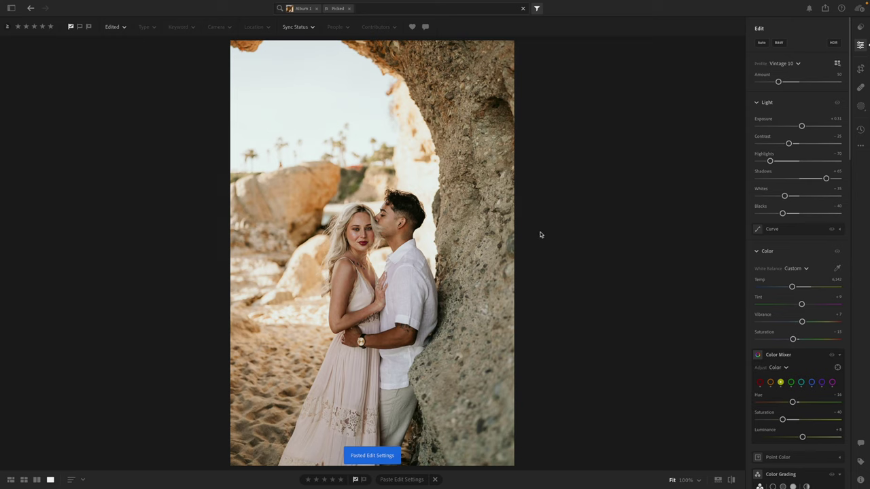
drag(791, 287, 801, 287)
drag(802, 127, 802, 127)
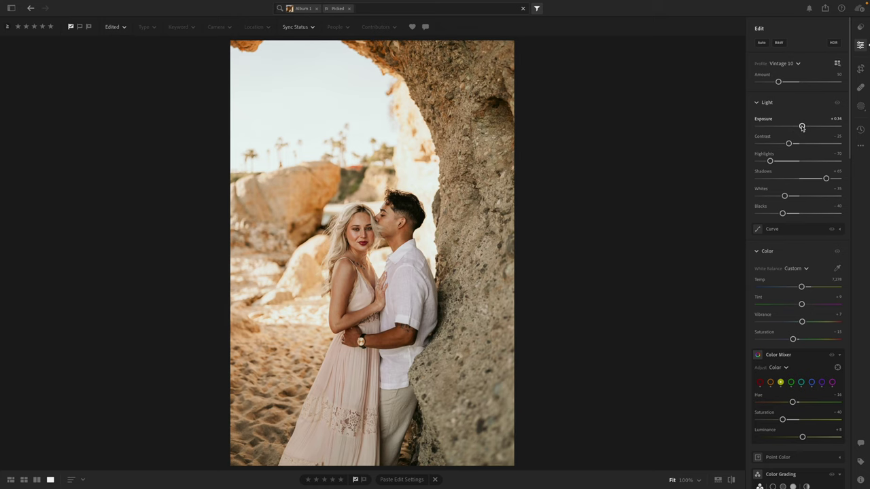
key(h)
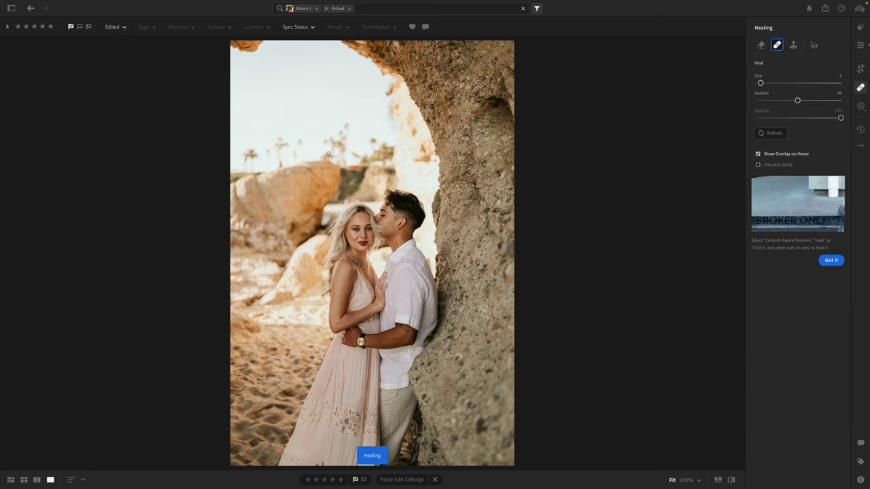
Step: Heal the small spot on top of the background rock at 100%, then fit the photo
click(280, 167)
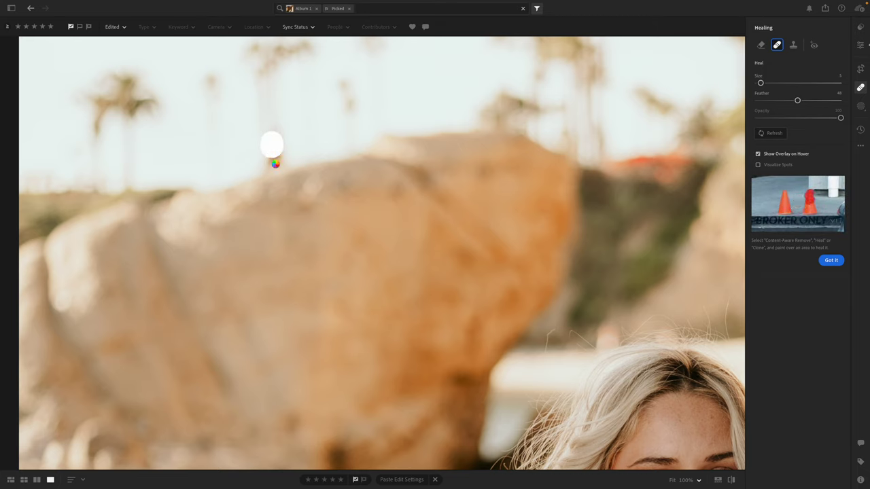
click(275, 164)
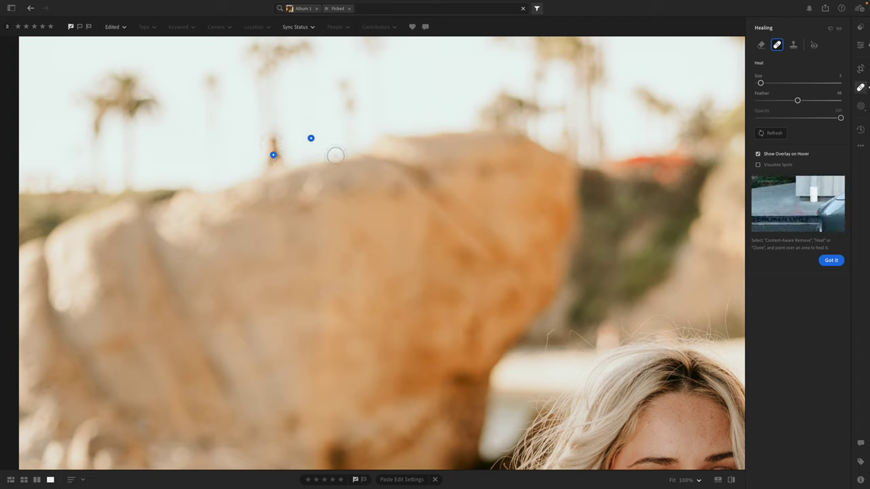
click(860, 47)
click(488, 266)
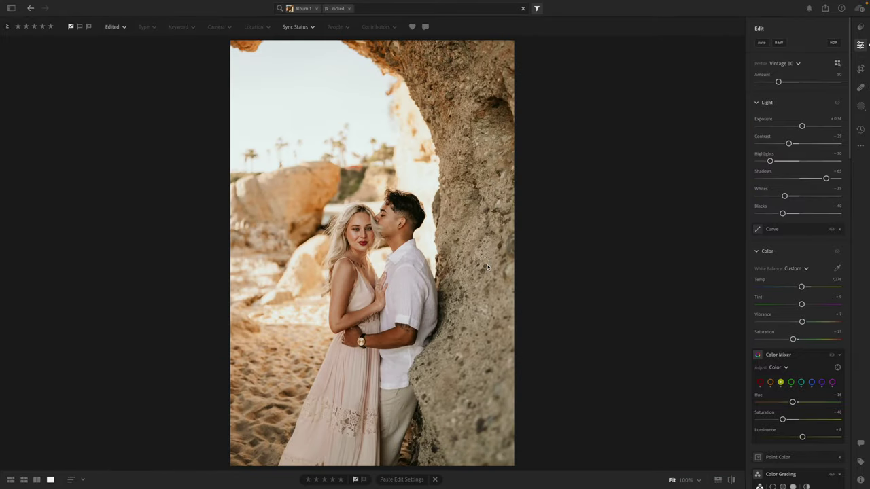
Step: Undo the rock-top heal and raise Exposure to +0.42
key(ctrl+z)
click(802, 126)
drag(802, 127, 803, 127)
Step: Inspect the woman's face, the man and the rock wall at 100% zoom
click(380, 232)
drag(464, 266, 239, 93)
drag(341, 213, 65, 129)
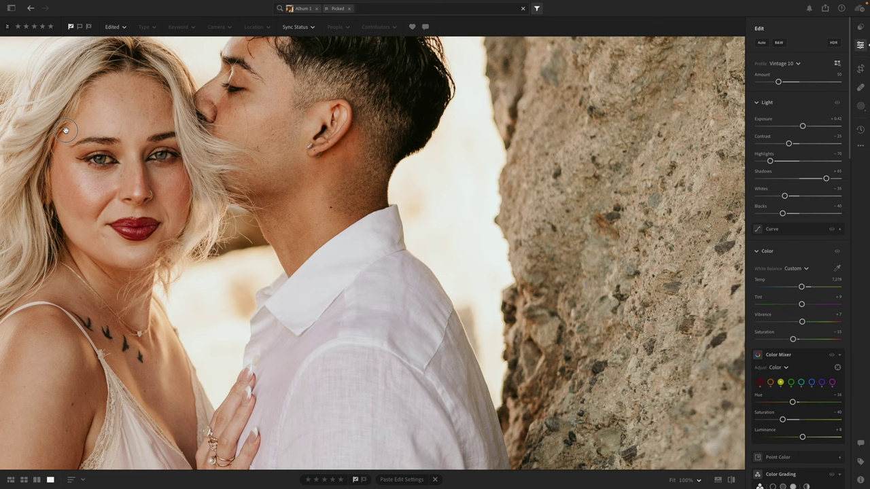
drag(65, 129, 338, 193)
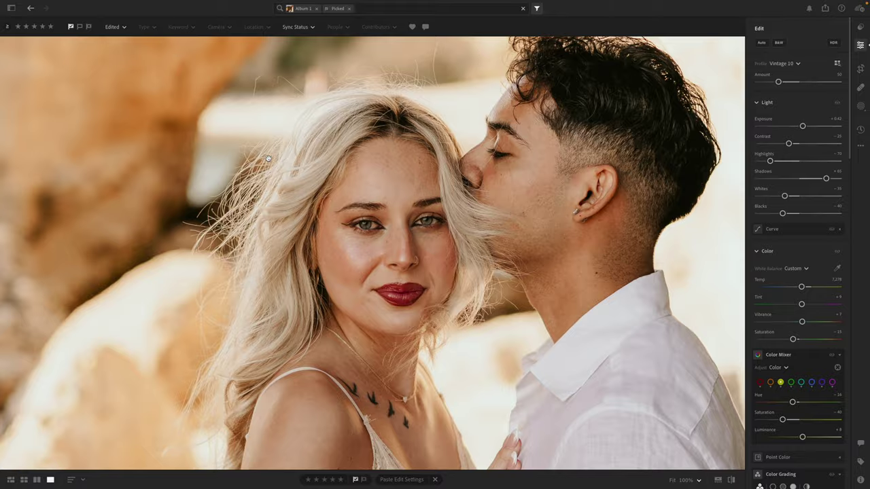
click(269, 161)
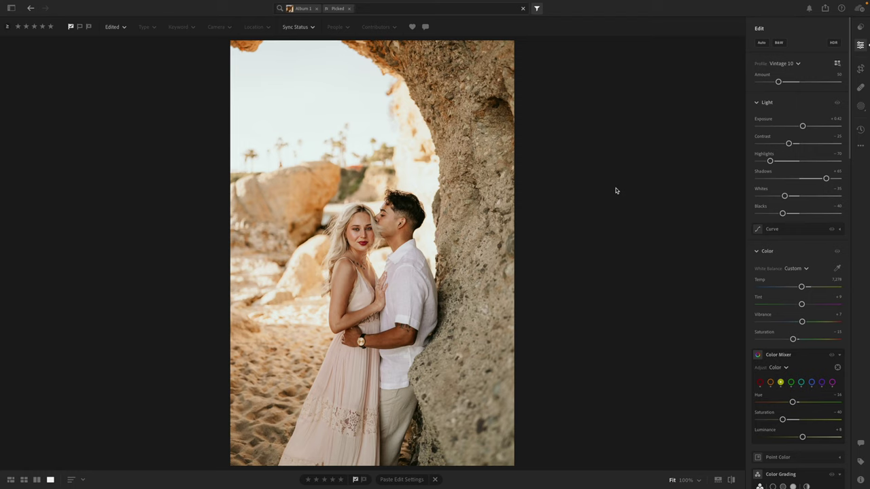
key(h)
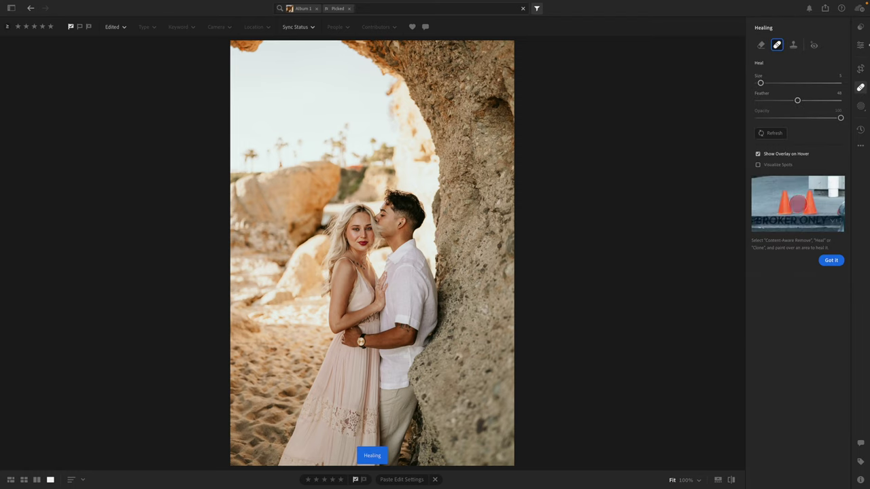
Step: Heal the stray hair strands beside the woman's head with an enlarged brush
key(bracketright)
key(bracketright)
key(bracketright)
drag(332, 208, 327, 235)
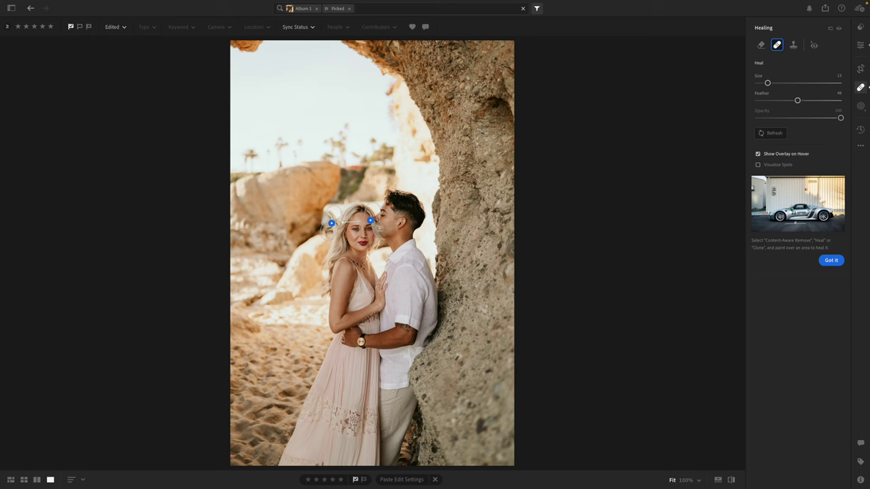
drag(340, 204, 341, 198)
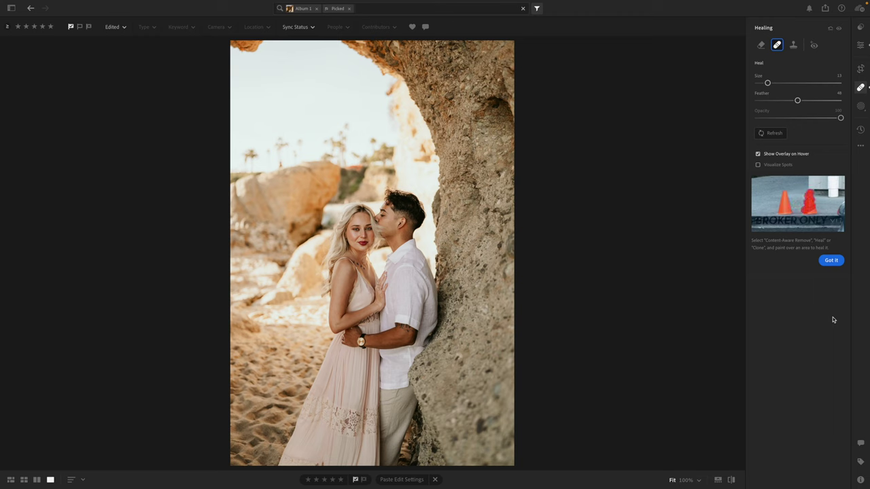
click(861, 45)
Step: Check the hair heal at 100% and shift its source left to cleaner background
click(373, 218)
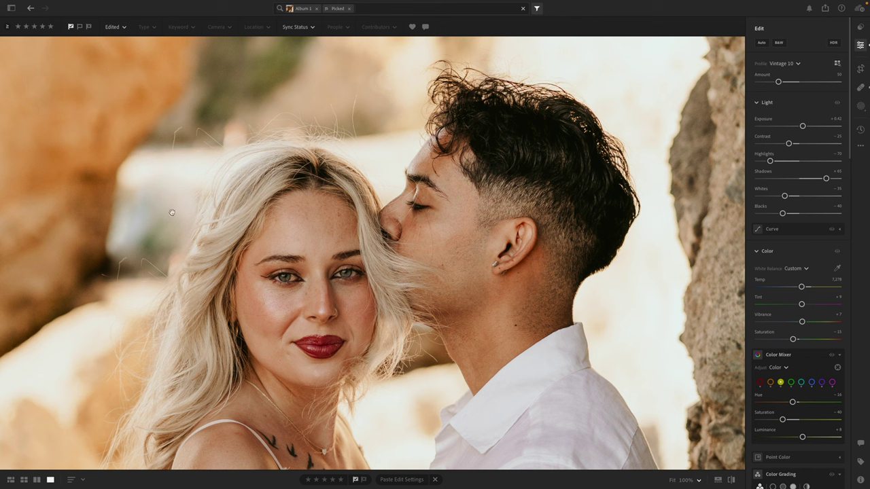
key(h)
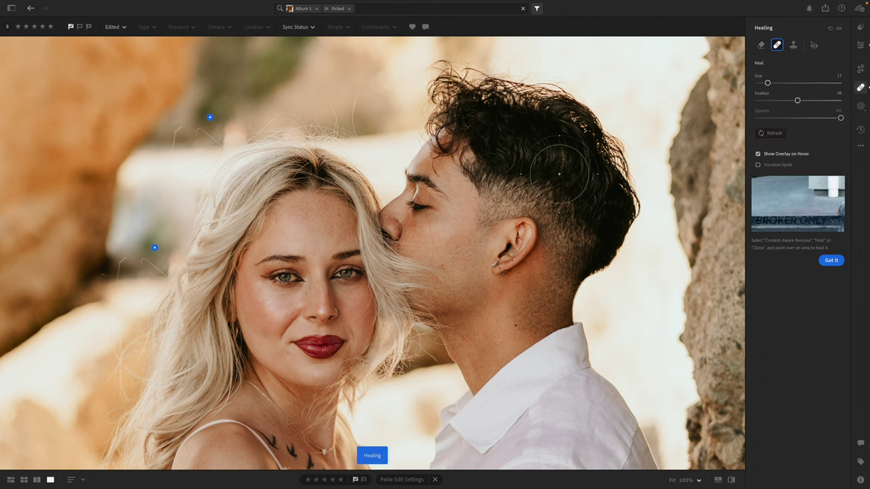
mouse_move(155, 245)
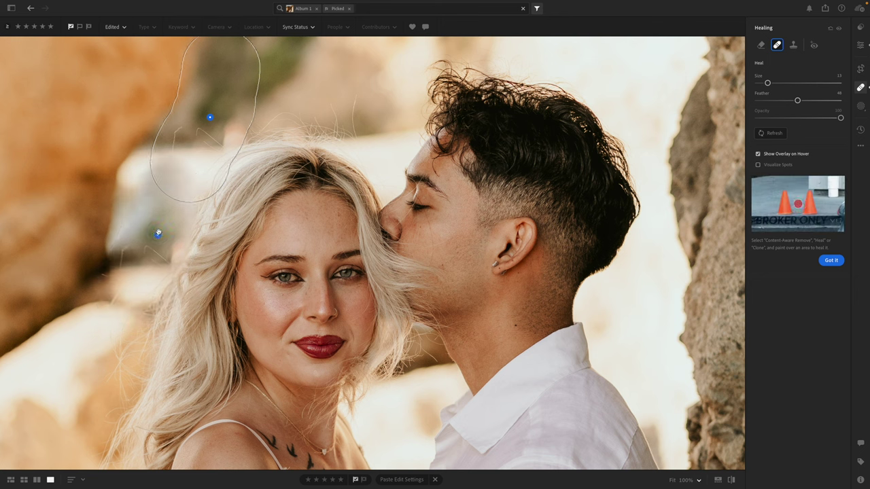
drag(209, 118, 197, 117)
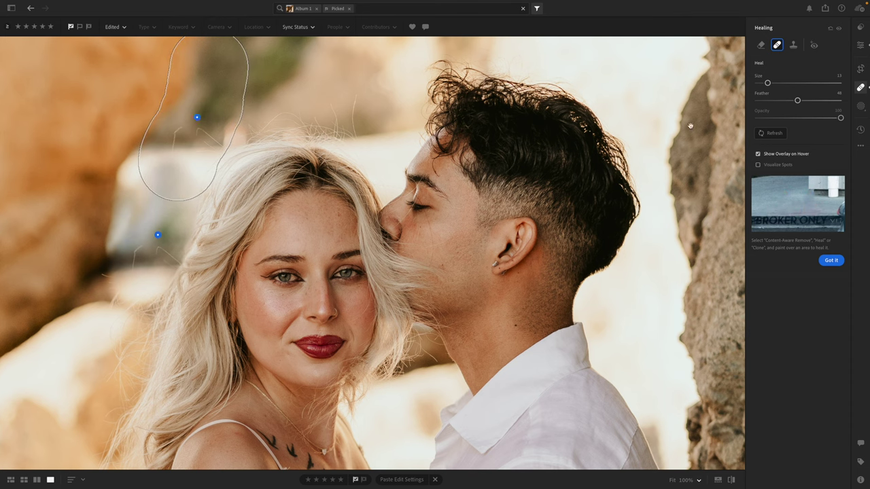
key(e)
click(427, 229)
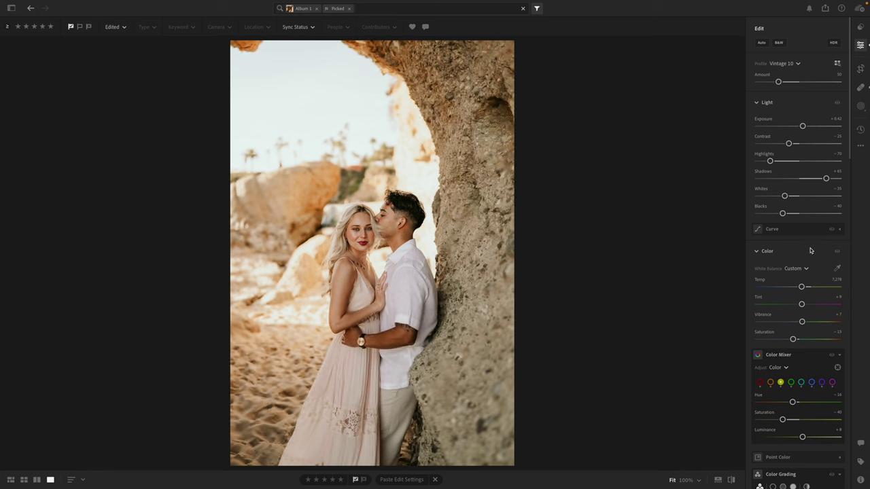
Step: Tighten the crop slightly from the top-left corner around the couple
key(c)
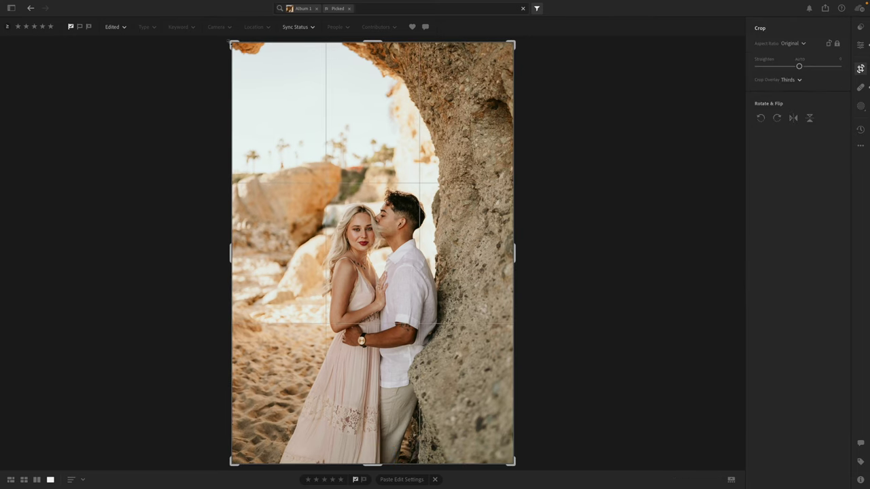
drag(231, 44, 231, 49)
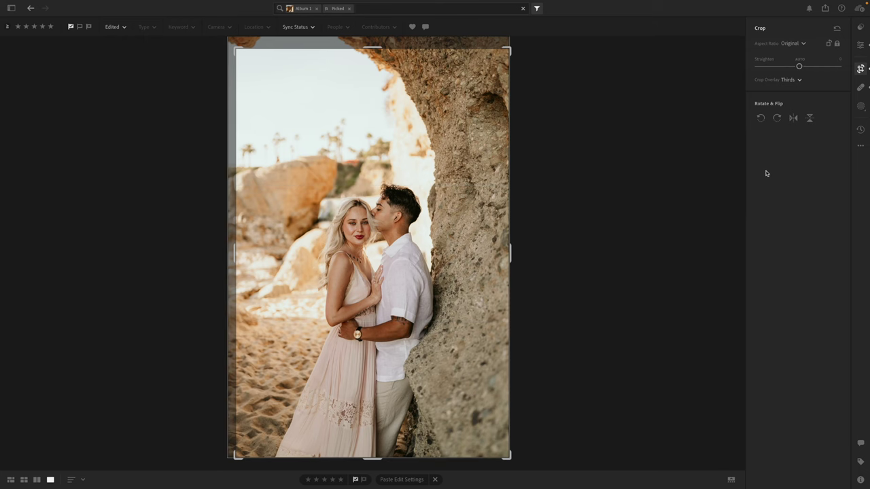
click(860, 45)
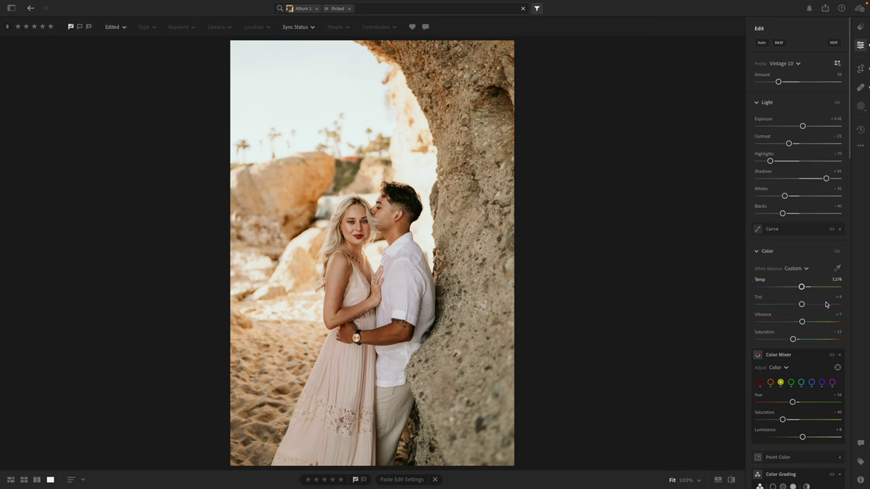
Step: Warm Temp slightly, then paste this photo's edits onto the next couple shot
drag(803, 288, 803, 307)
key(ctrl+c)
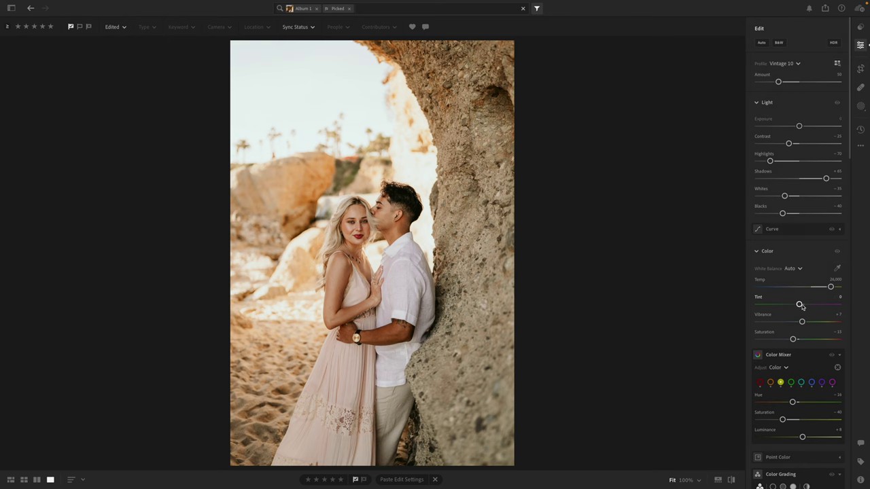
key(Right)
key(ctrl+v)
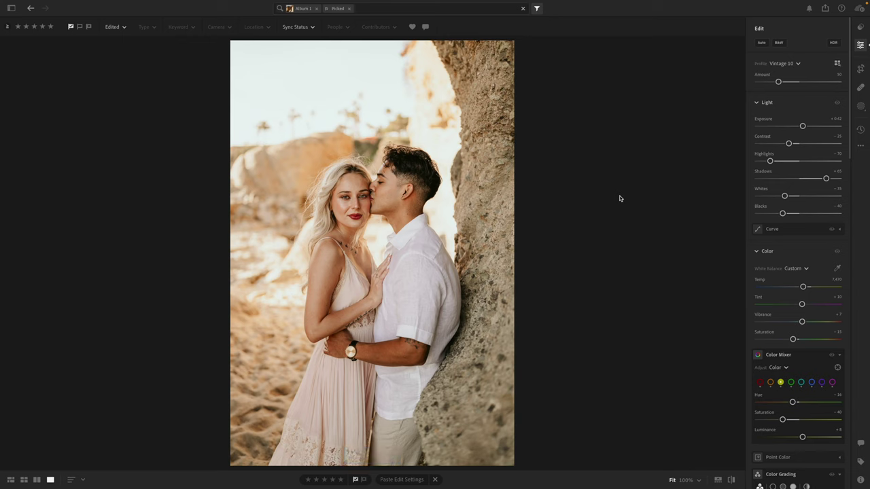
Step: Lower Exposure to +0.34 and check the couple's faces at 100%
drag(802, 126, 803, 126)
click(373, 201)
drag(373, 158, 431, 282)
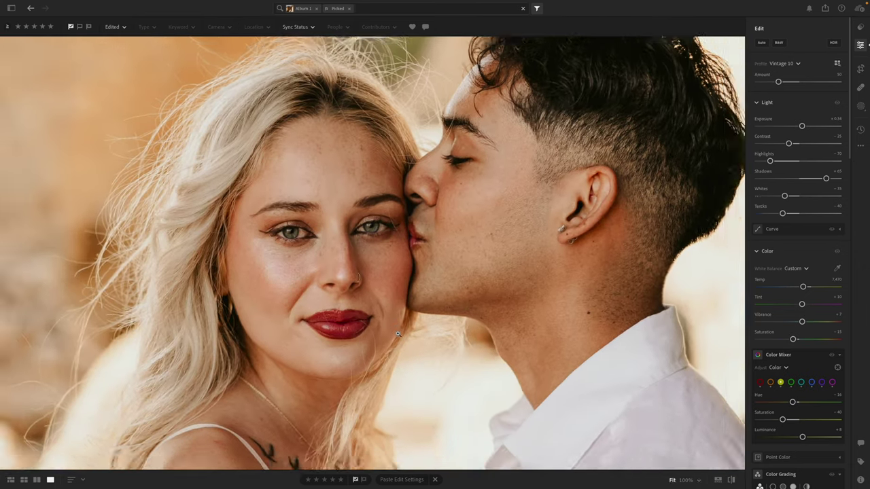
click(400, 333)
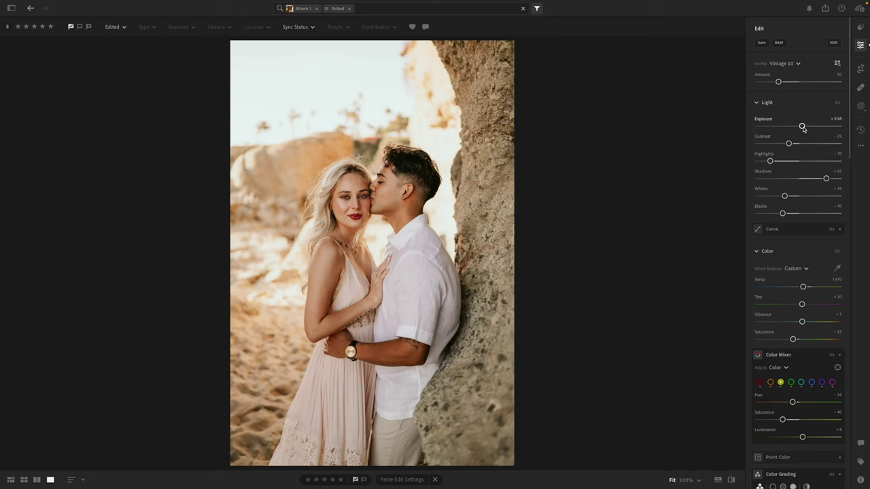
Step: Paste the current edits onto the following kissing couple photo
key(ctrl+c)
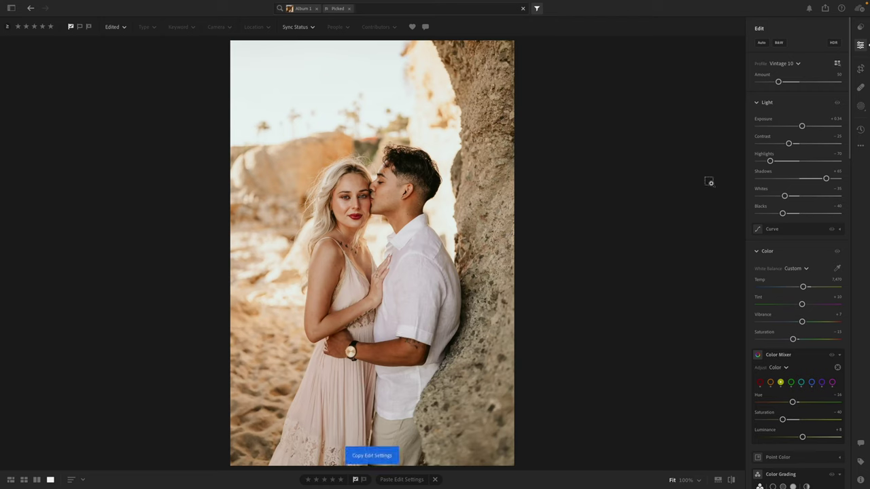
key(Right)
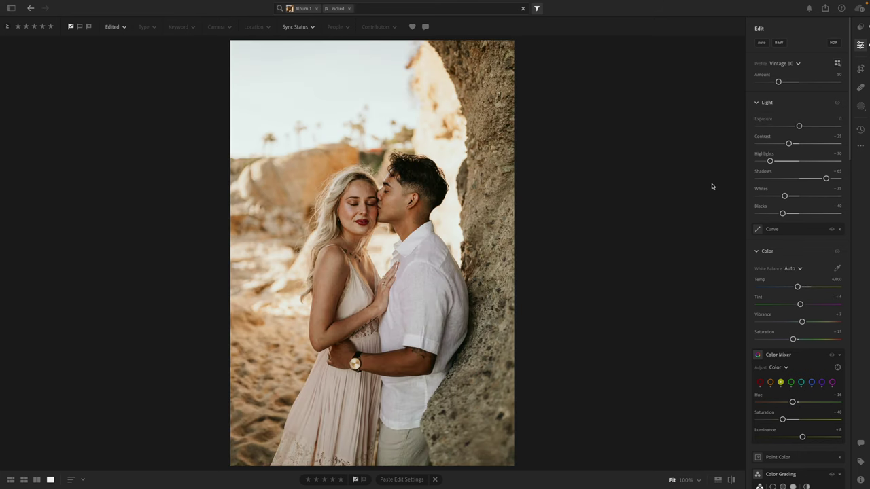
key(ctrl+v)
key(ctrl+v)
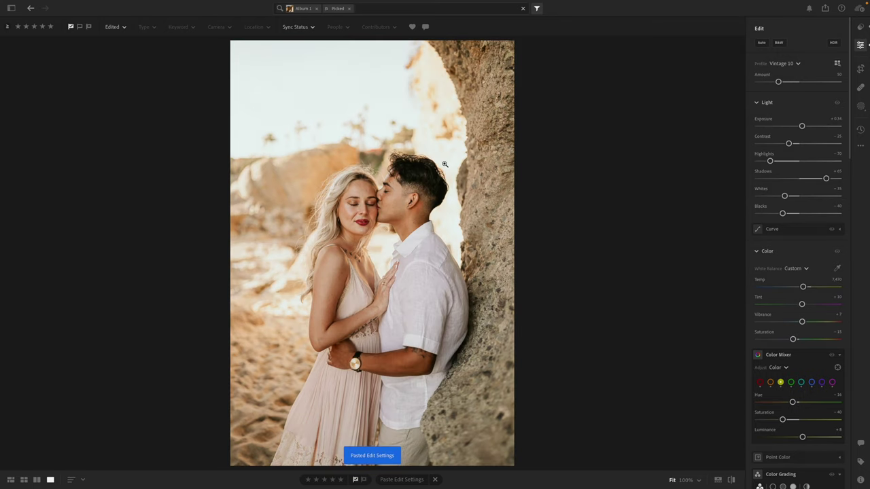
Step: Lower Exposure to +0.27, check the faces, and return to Album 1's grid
drag(801, 127, 801, 127)
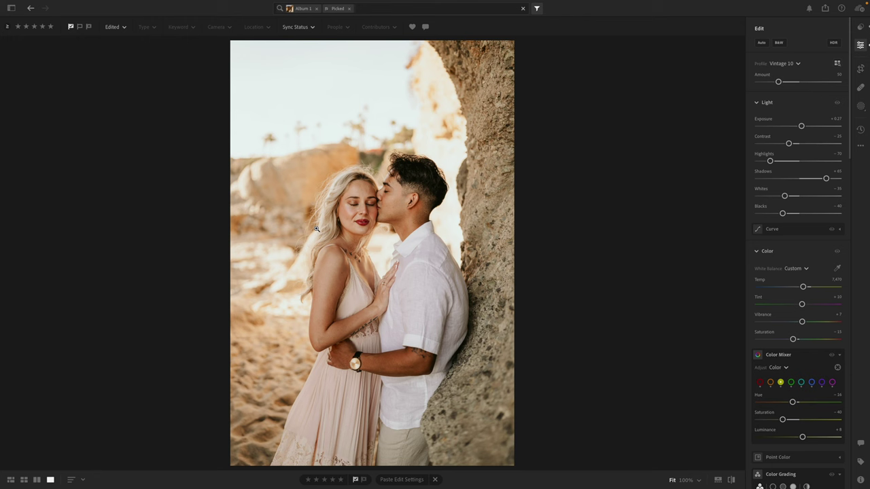
click(339, 380)
click(339, 380)
click(10, 480)
scroll(535, 303, down, 10)
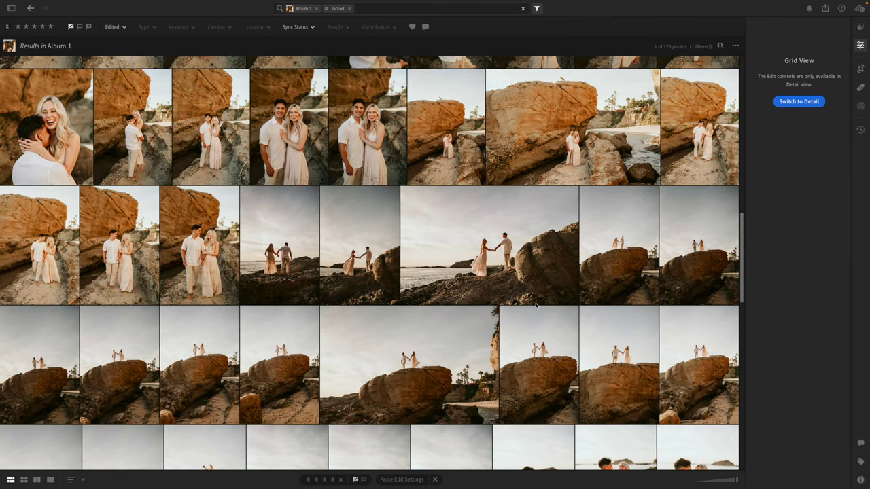
Step: Raise the seaside-rocks hand-holding photo's Exposure to +0.75, then return to Album 1's grid
double_click(508, 220)
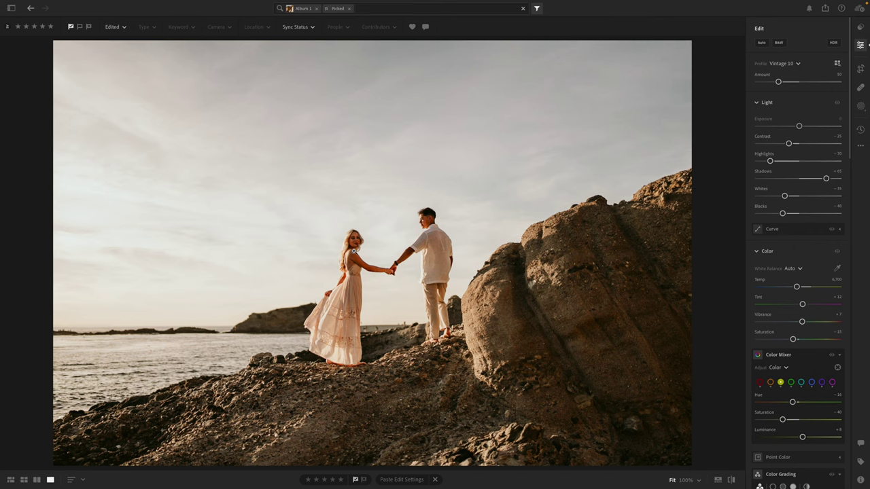
click(353, 250)
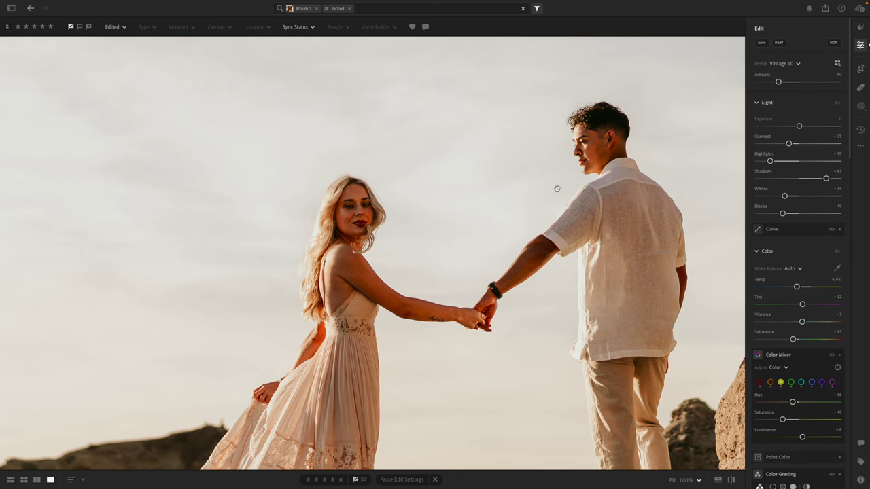
click(806, 129)
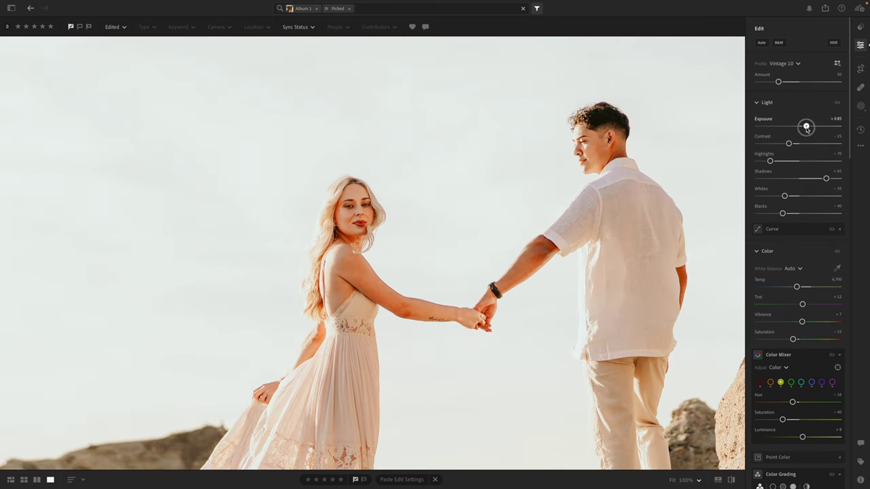
click(353, 258)
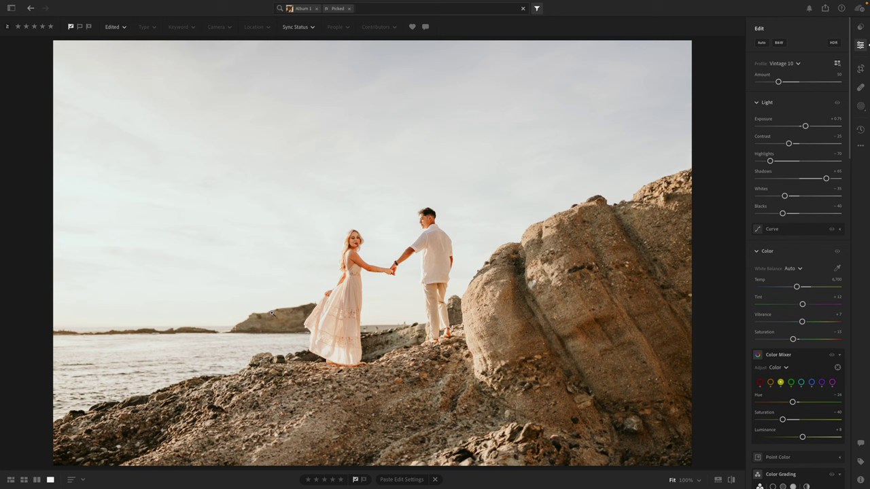
click(11, 480)
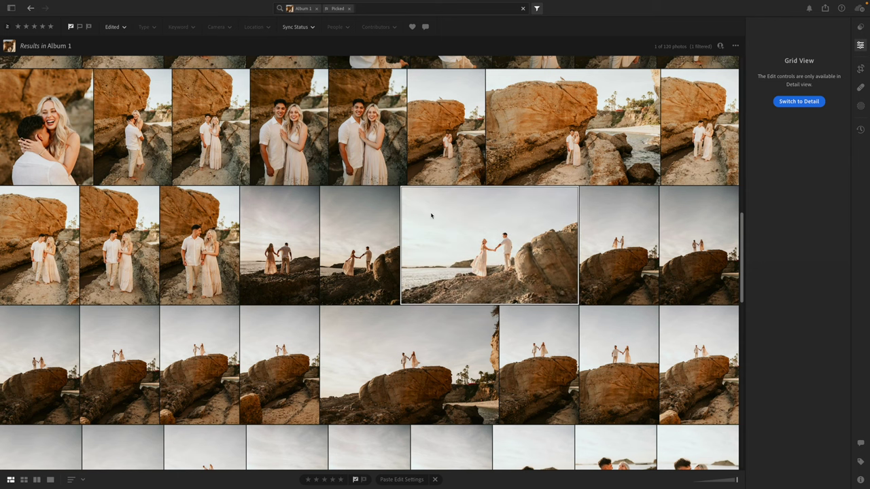
scroll(389, 178, up, 3)
scroll(389, 178, up, 4)
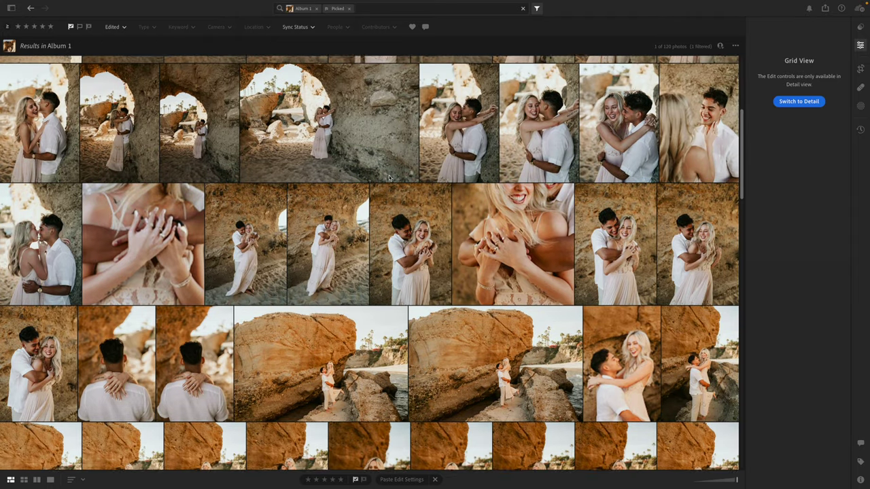
scroll(485, 211, up, 4)
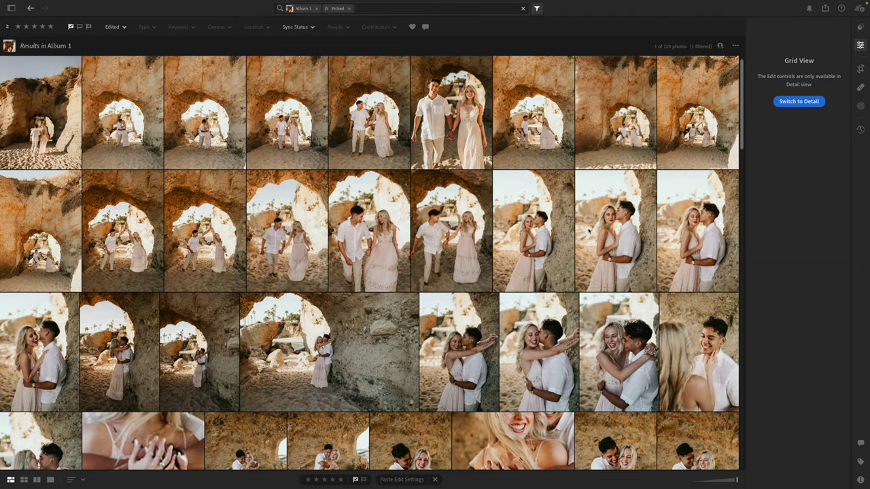
Step: Warm the kissing-by-the-rock photo's Temp slightly and paste its settings onto the next photo
double_click(680, 239)
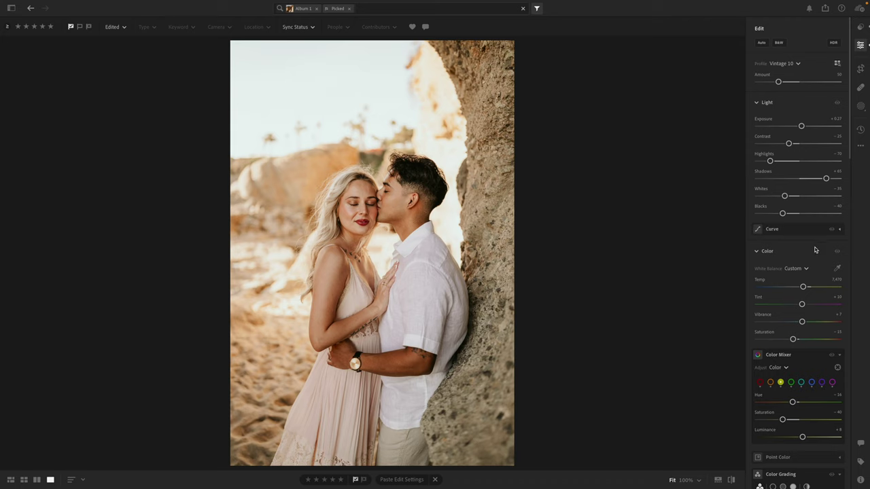
drag(802, 287, 803, 290)
key(Right)
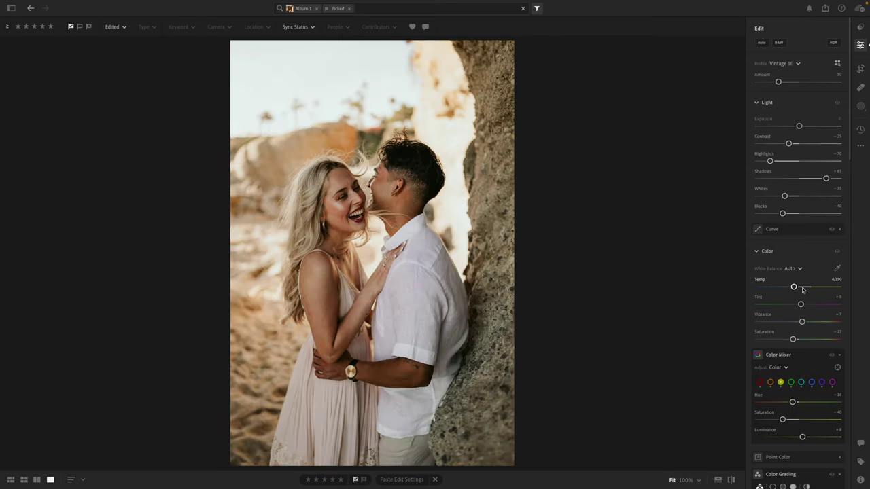
key(ctrl+shift+v)
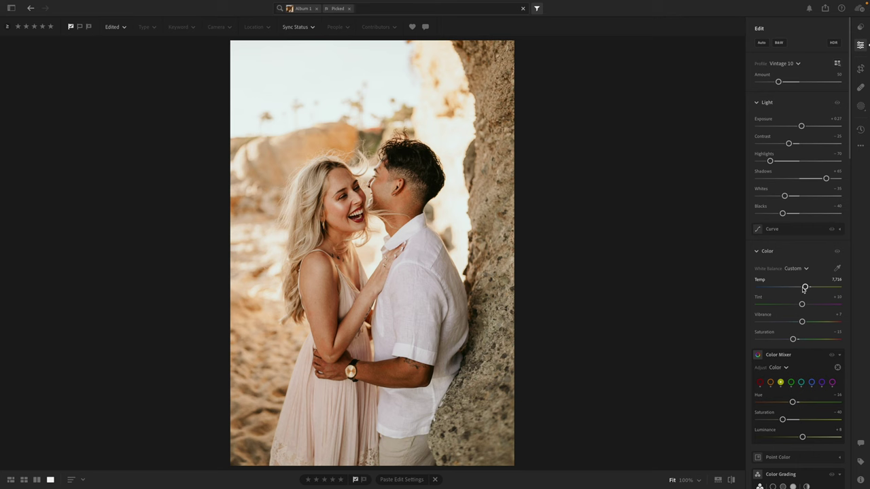
Step: Paste the settings onto the next two arch photos, raising the first's Exposure to +0.95
key(Right)
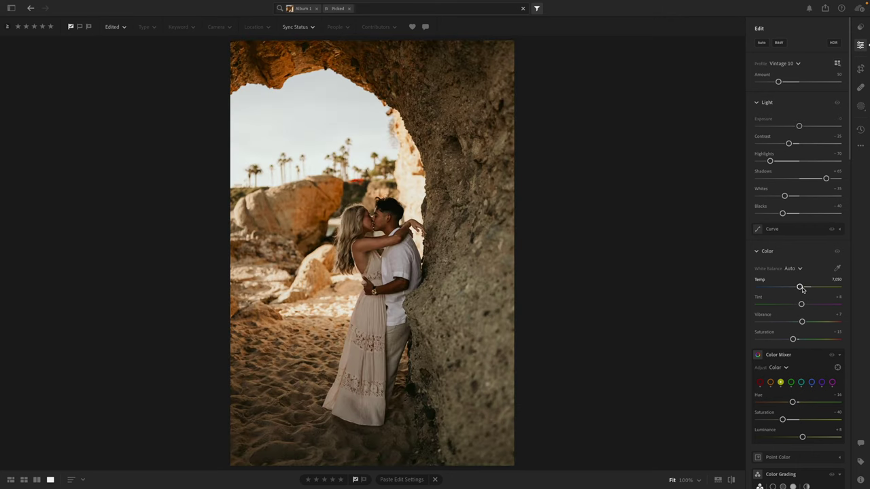
key(ctrl+shift+v)
click(806, 127)
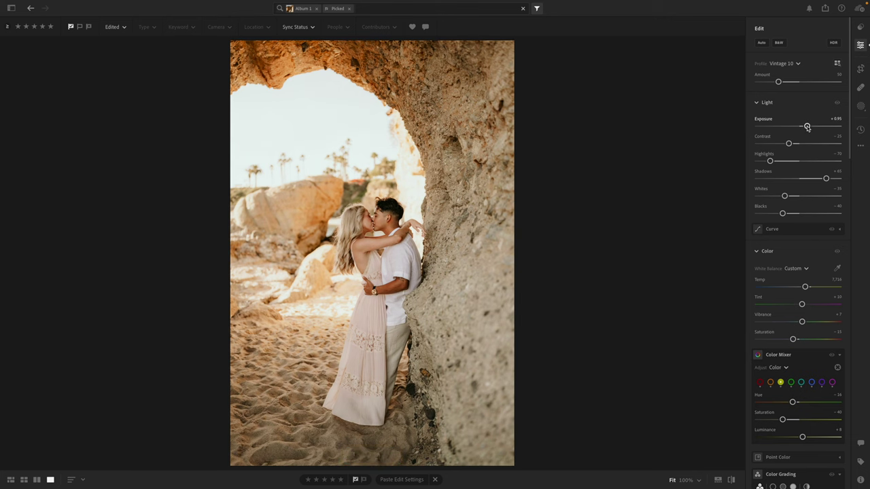
key(Right)
key(ctrl+shift+v)
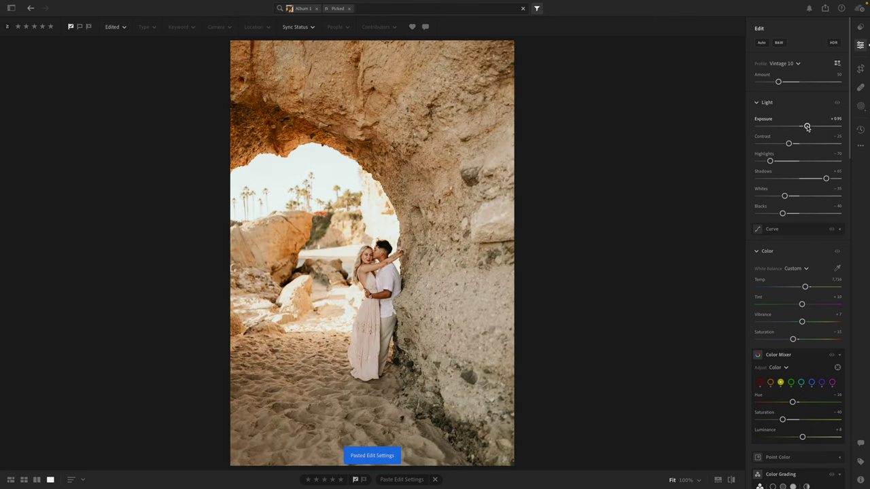
Step: Heal away the small distant figure behind the couple at 100% zoom
click(324, 248)
key(Right)
key(h)
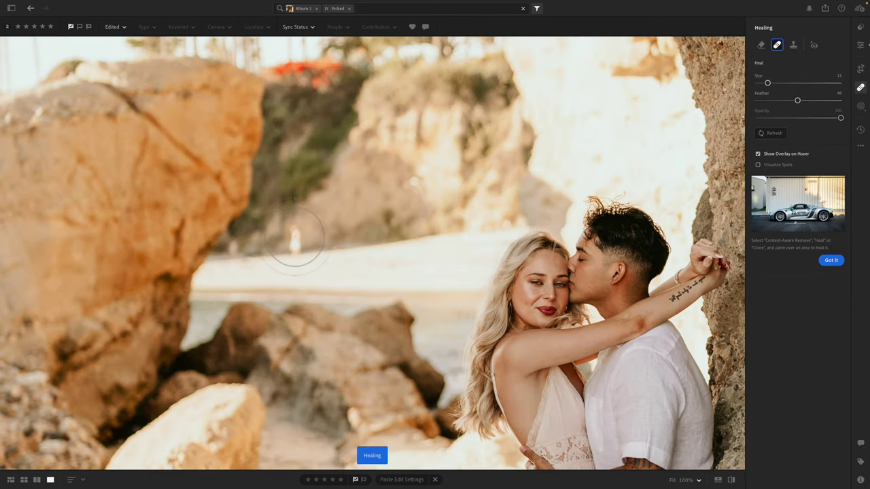
drag(293, 227, 295, 252)
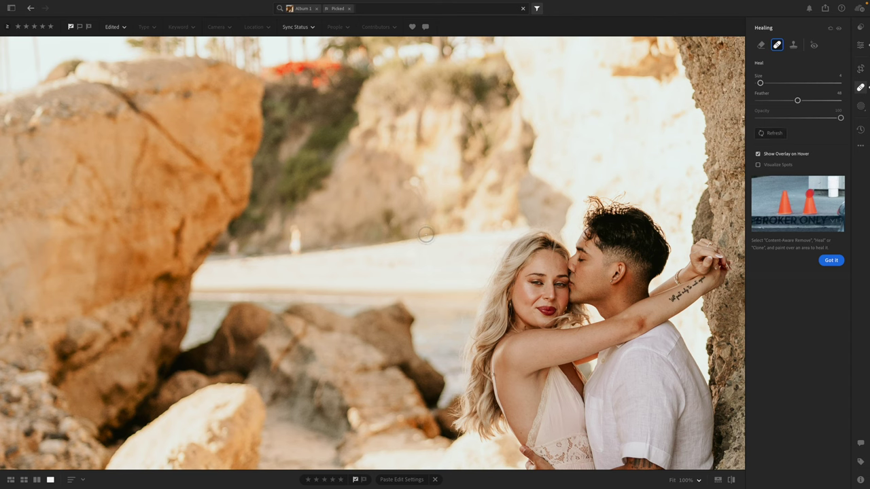
key(z)
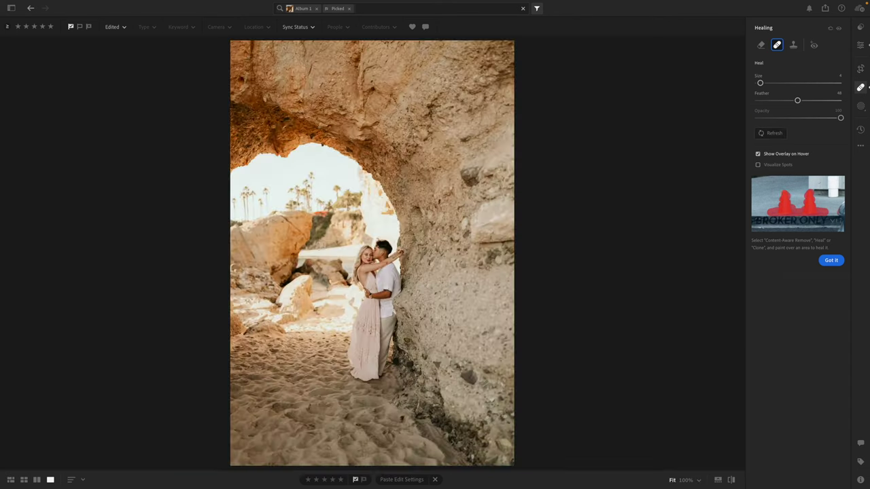
Step: Set the arch photo's Contrast to -23 and copy its edit settings
click(860, 45)
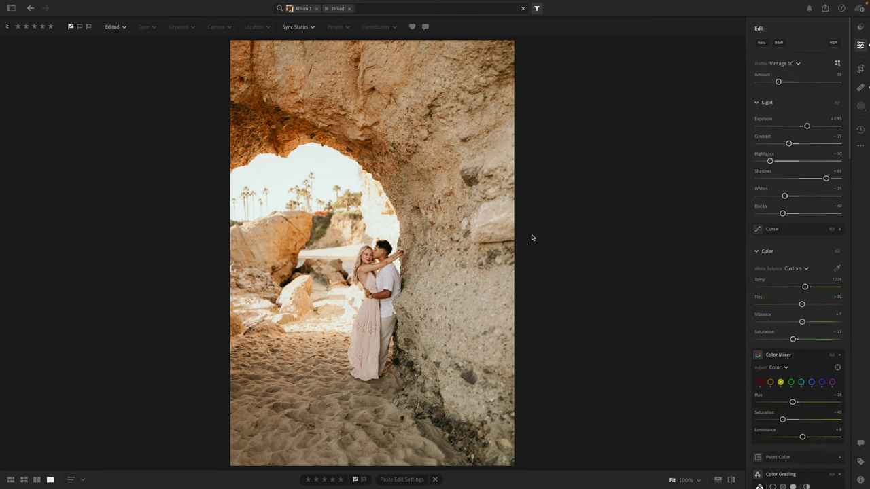
key(c)
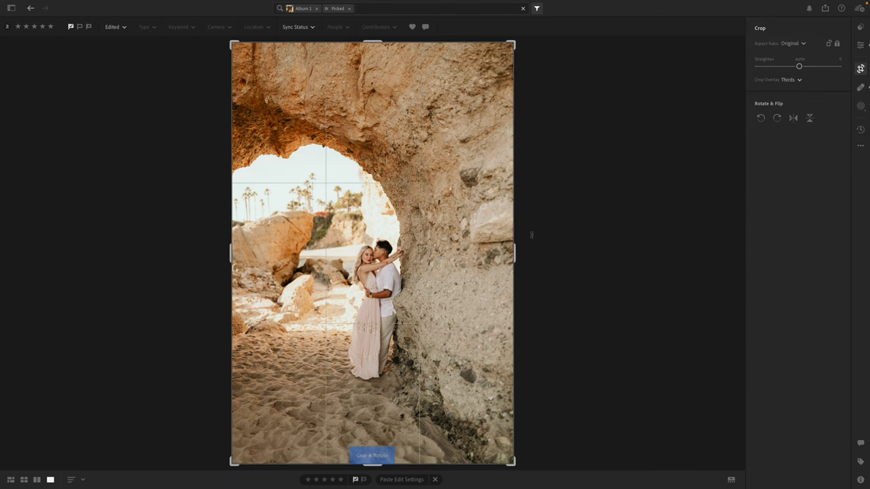
click(860, 46)
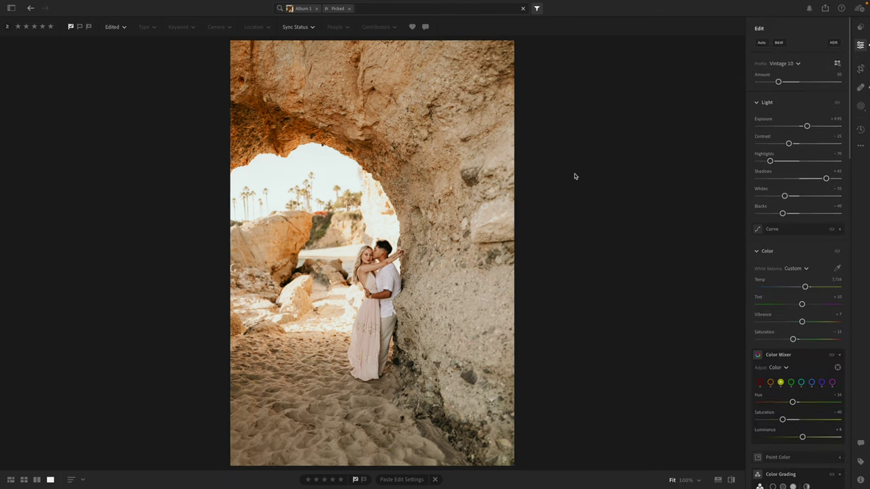
mouse_move(794, 143)
mouse_down()
mouse_move(807, 127)
mouse_move(791, 147)
mouse_move(773, 143)
mouse_move(789, 144)
mouse_up()
key(ctrl+c)
key(ctrl+c)
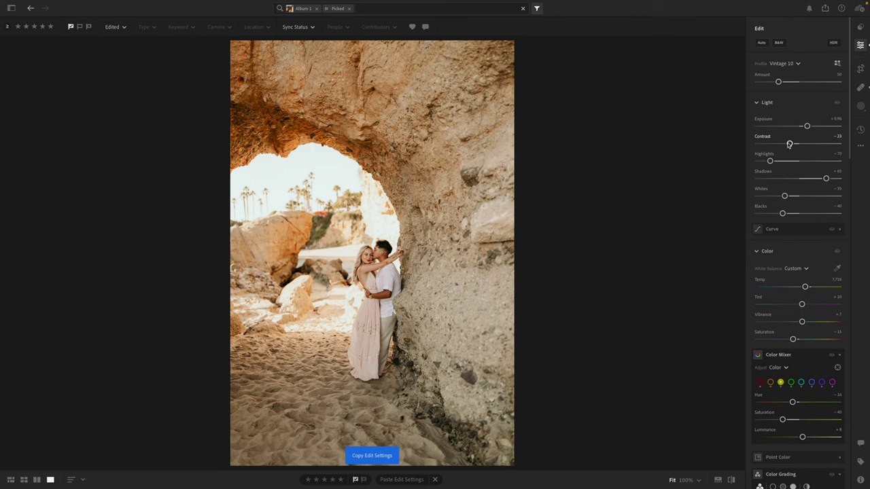
key(Right)
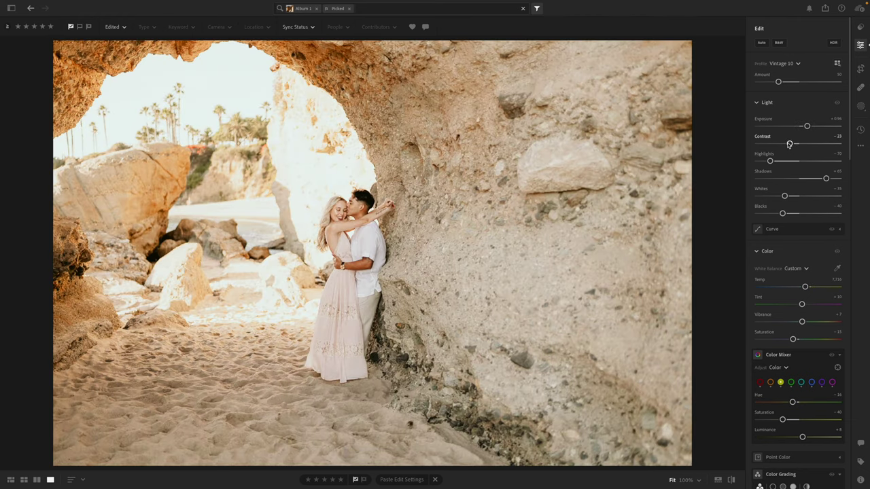
Step: Lower the wide arch photo's Exposure to +0.25 and heal the tiny figure on the beach
drag(805, 127, 802, 127)
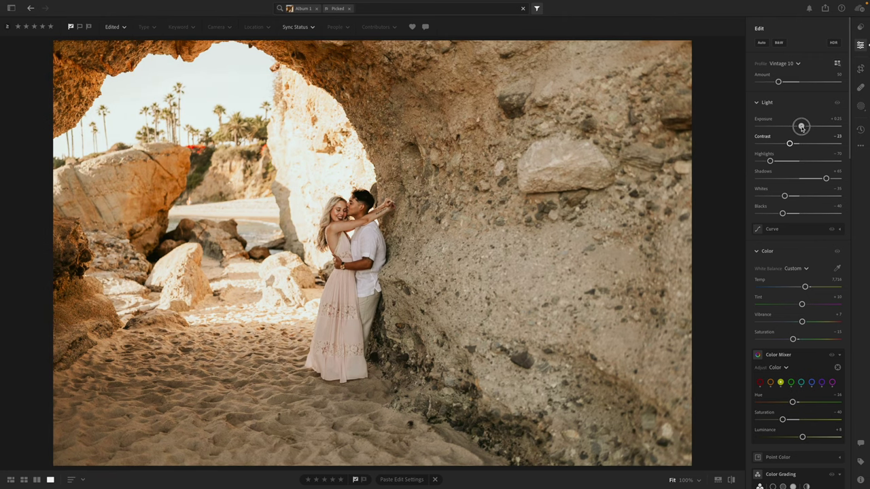
click(355, 245)
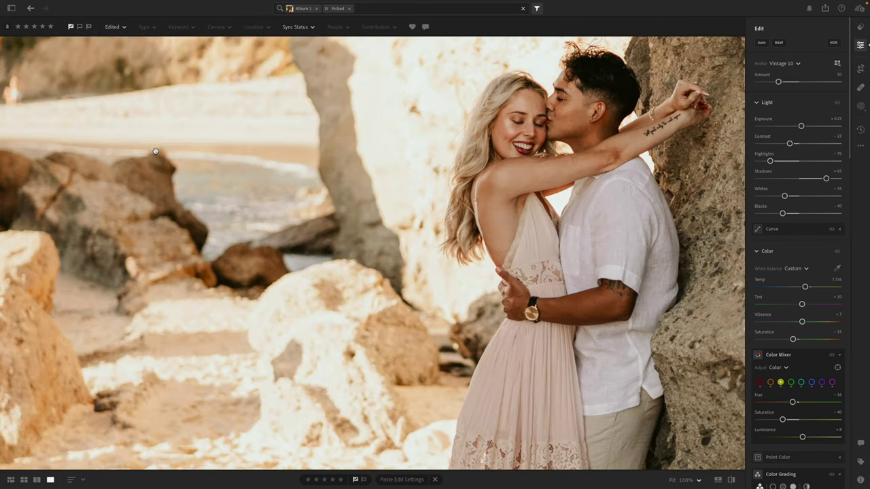
drag(356, 245, 426, 282)
key(h)
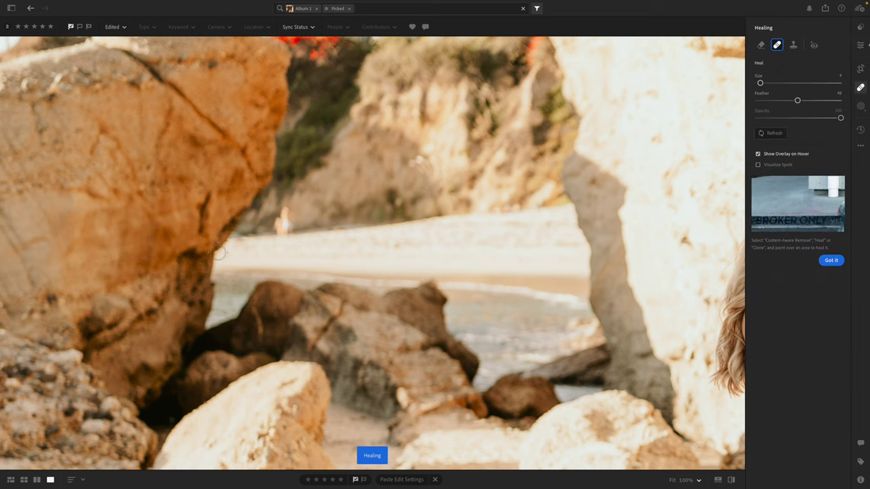
mouse_move(281, 236)
mouse_down()
mouse_move(285, 216)
mouse_move(281, 227)
mouse_up()
mouse_move(288, 240)
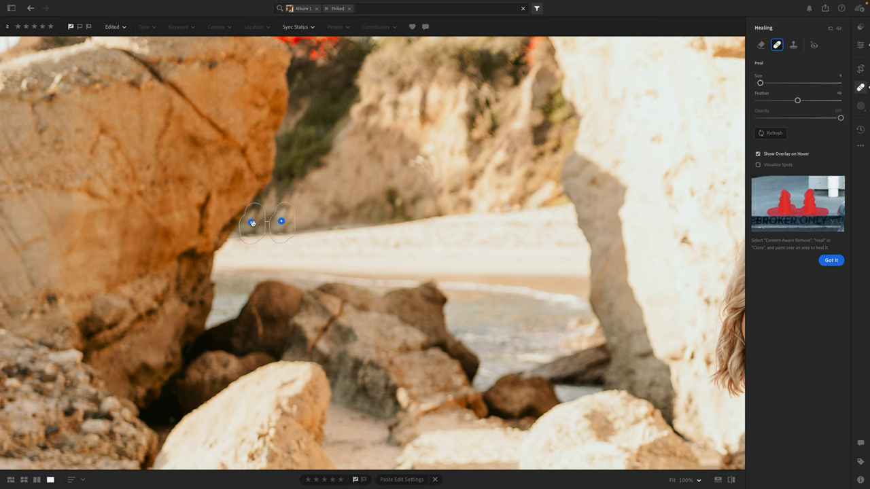
Step: Zoom the wide arch photo back to fit and bring up the crop tool
key(e)
click(637, 197)
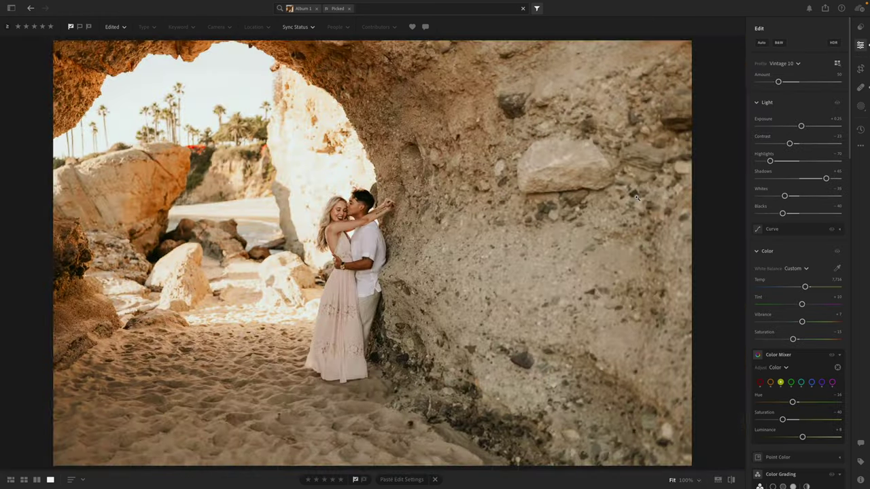
key(c)
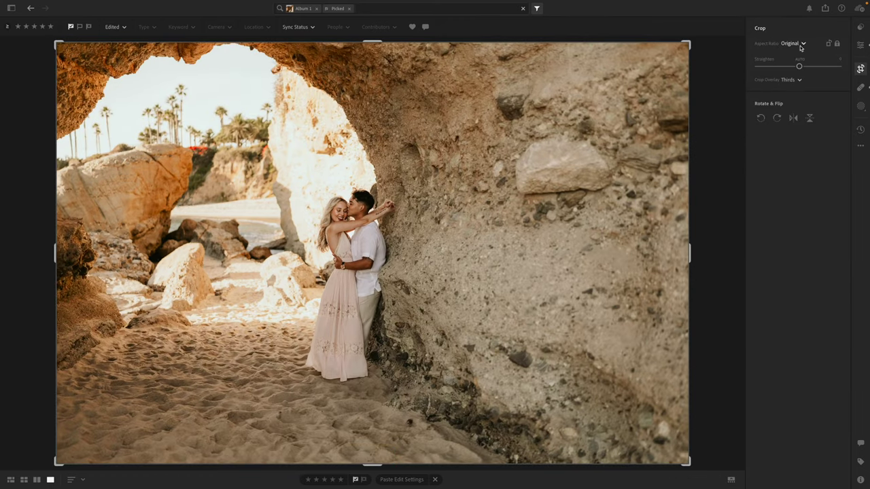
Step: Crop the cave photo to a landscape 5 x 4 frame around the couple under the arch
drag(689, 250, 663, 250)
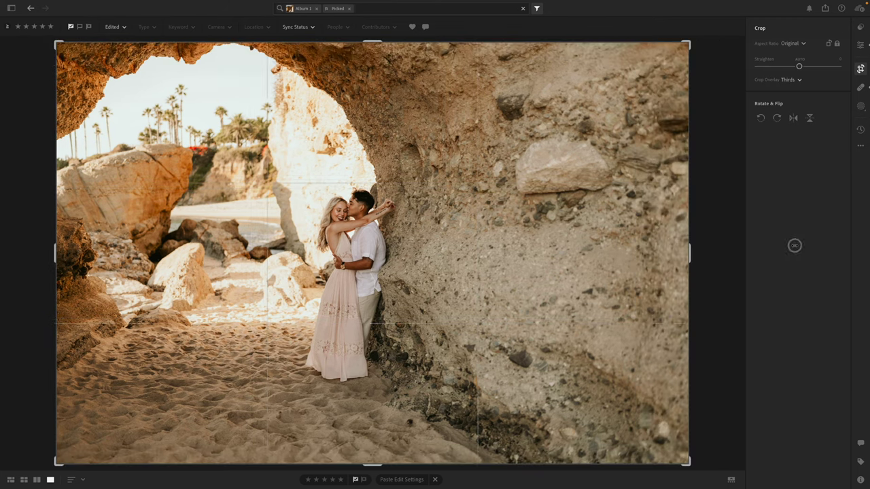
click(804, 44)
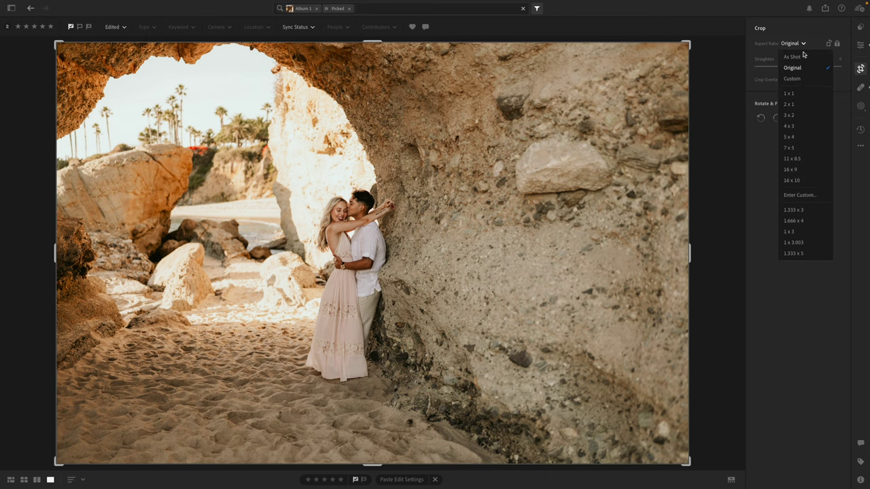
click(796, 139)
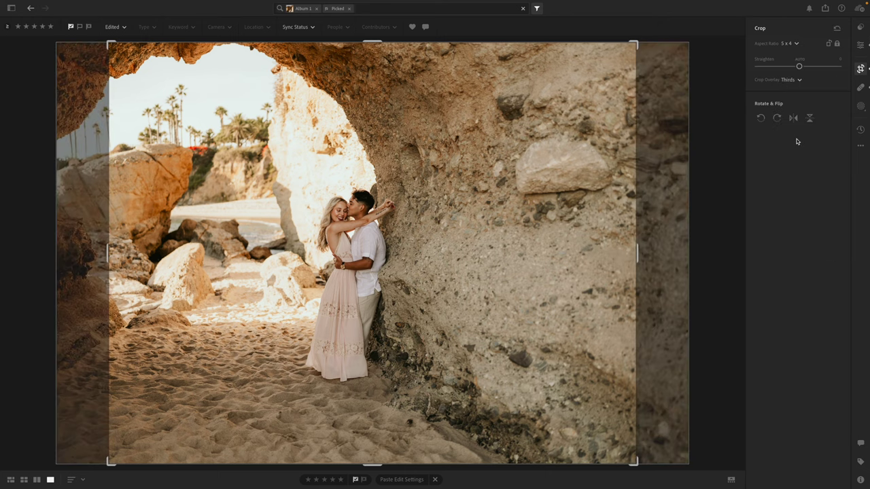
drag(481, 193, 503, 220)
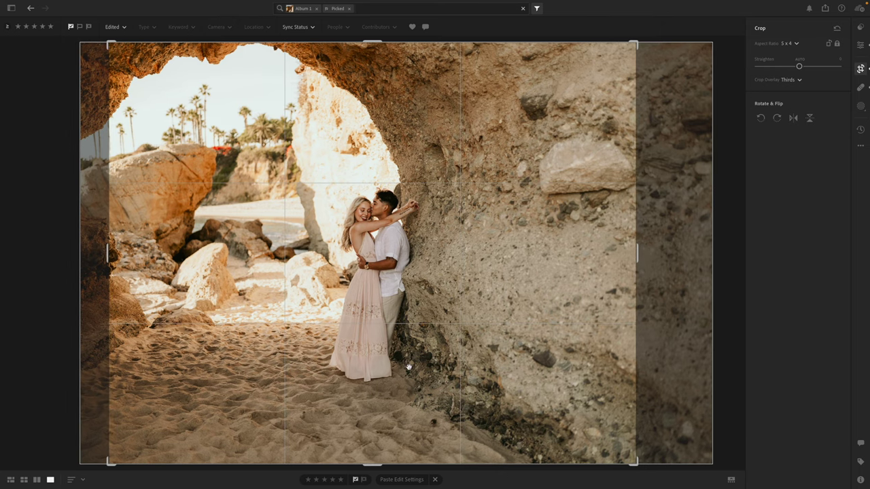
drag(371, 465, 370, 455)
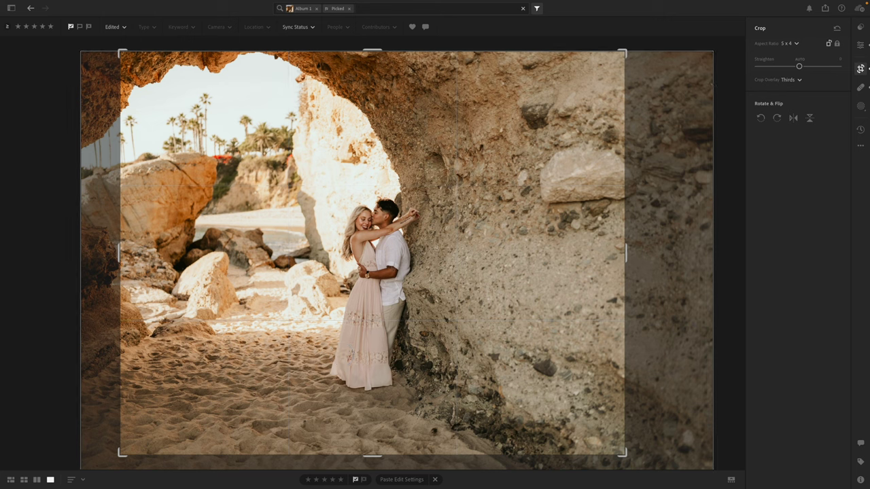
click(828, 44)
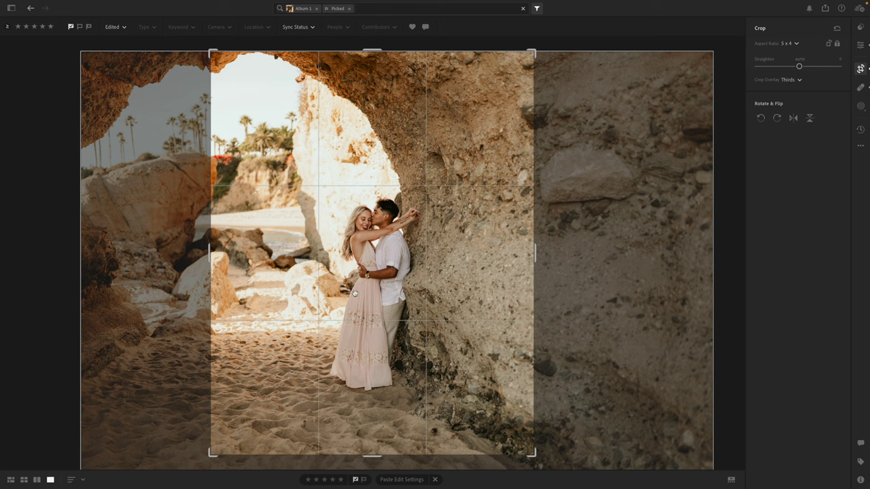
click(829, 43)
drag(374, 91, 373, 72)
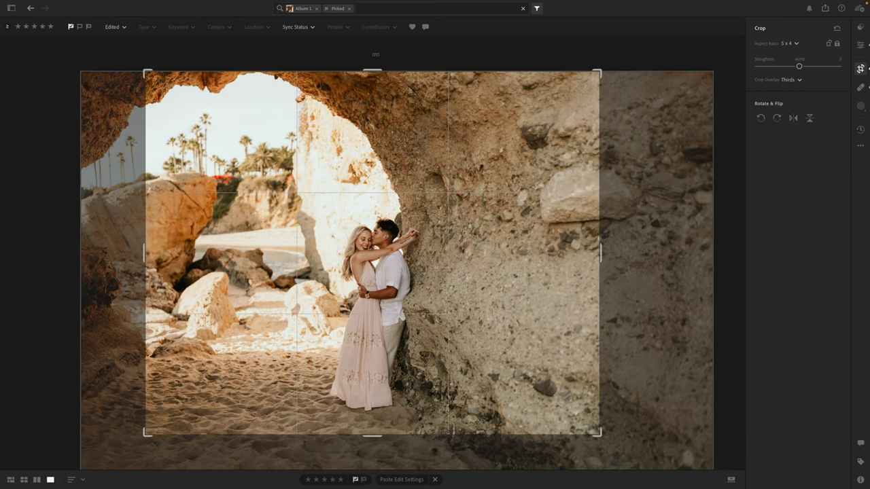
drag(371, 432, 372, 453)
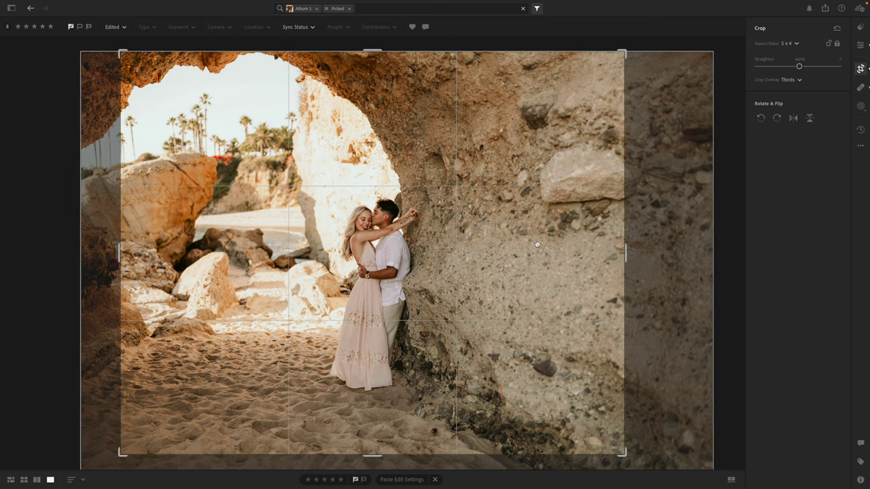
key(e)
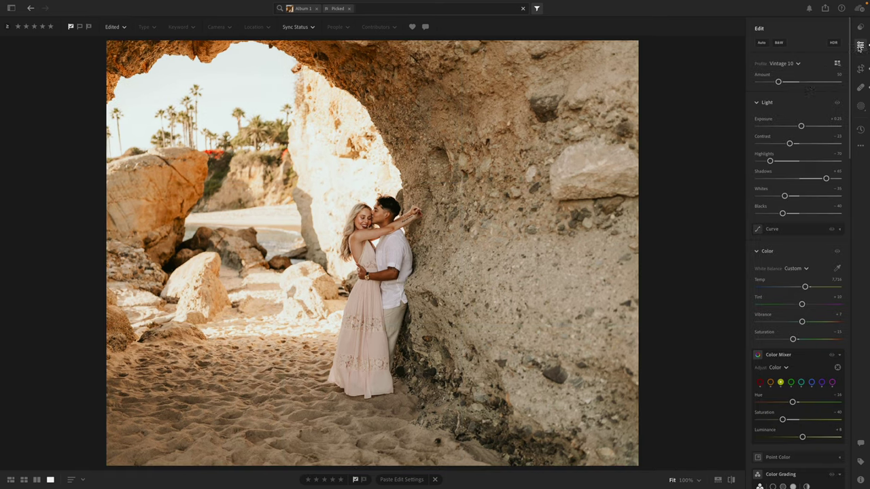
Step: Paste the cave photo's edits onto the close-up portrait and raise its Exposure to +0.42
key(ctrl+c)
key(Right)
key(ctrl+v)
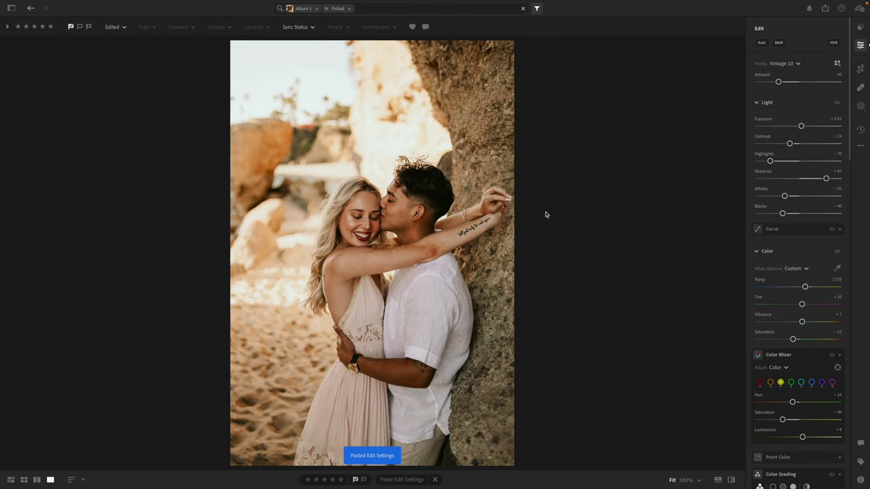
drag(801, 128, 803, 127)
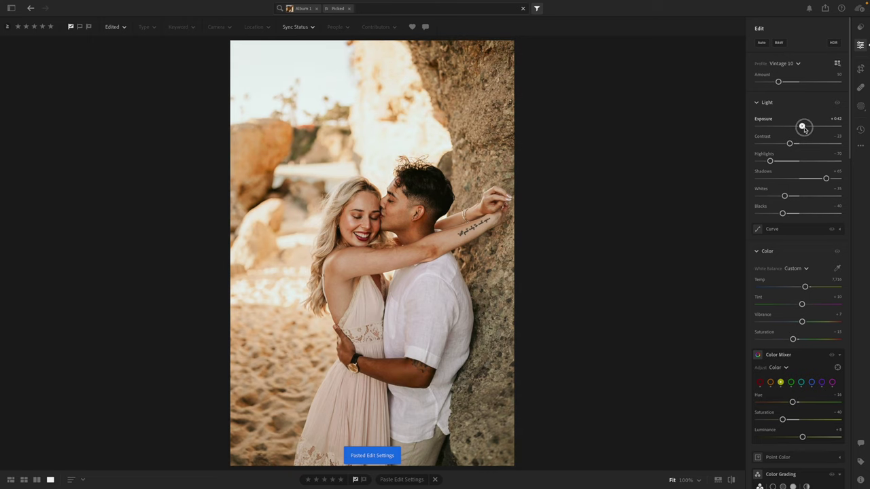
key(ctrl+c)
Step: Crop the portrait slightly tighter from the top and left edges
key(c)
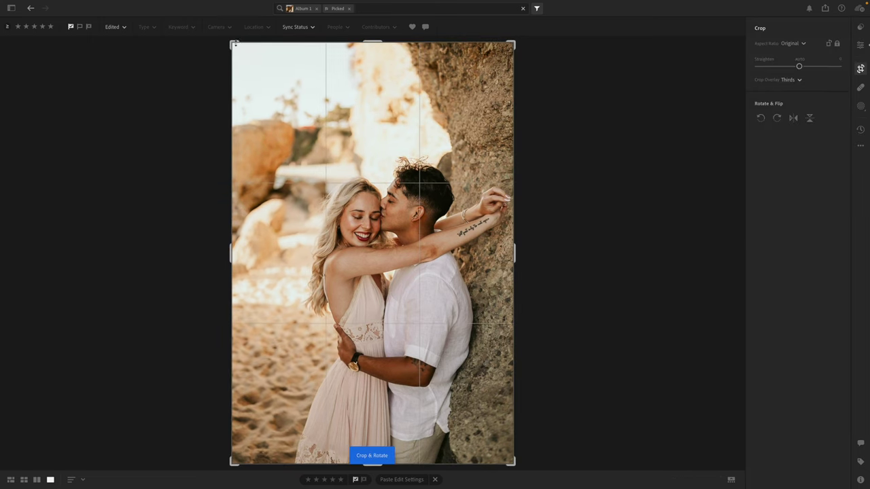
drag(233, 45, 240, 54)
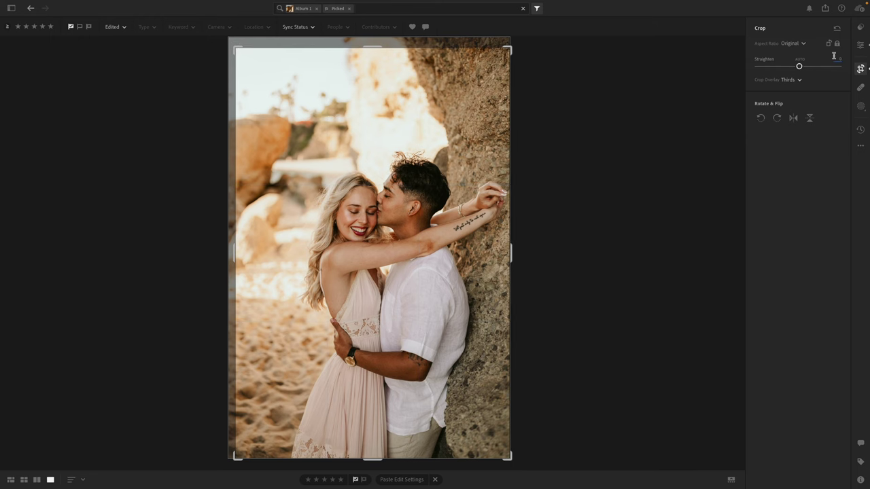
click(860, 46)
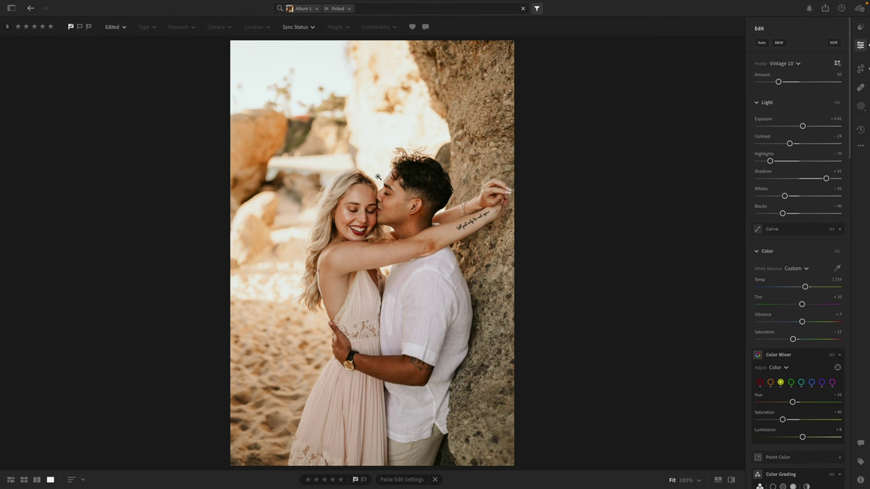
Step: Check both faces at 100%, then copy the portrait's edits onto the next photo
drag(441, 199, 38, 259)
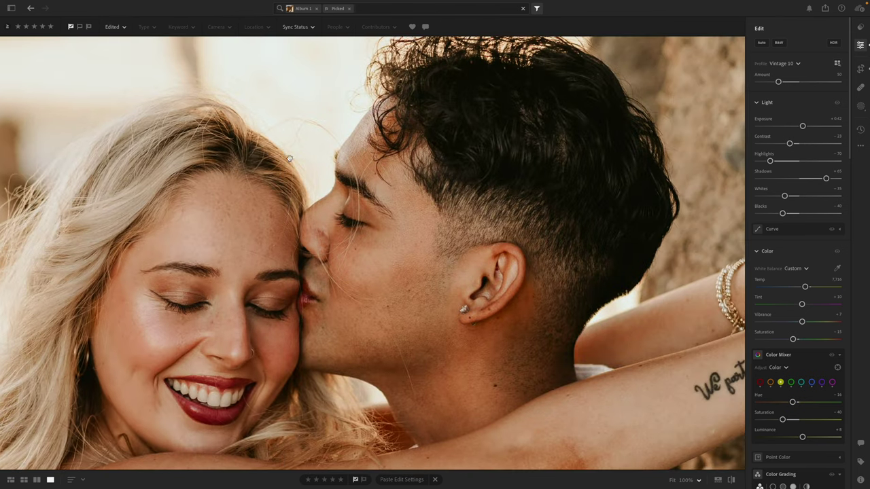
click(312, 295)
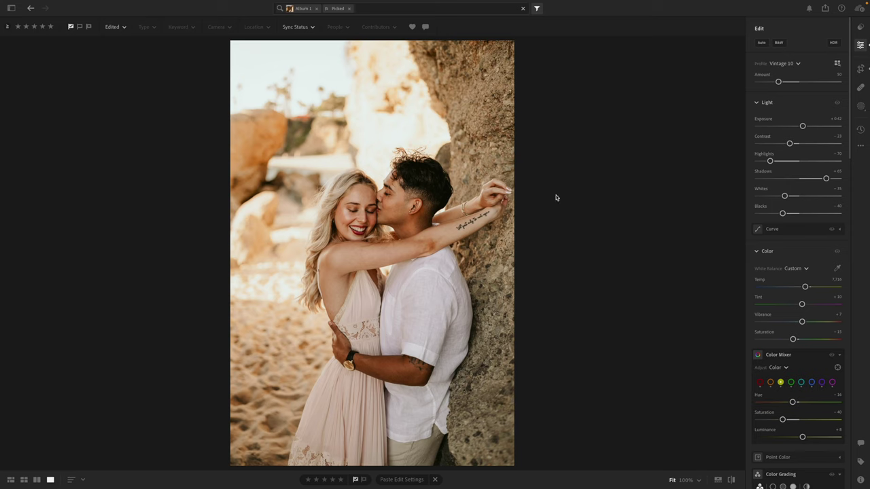
key(ctrl+c)
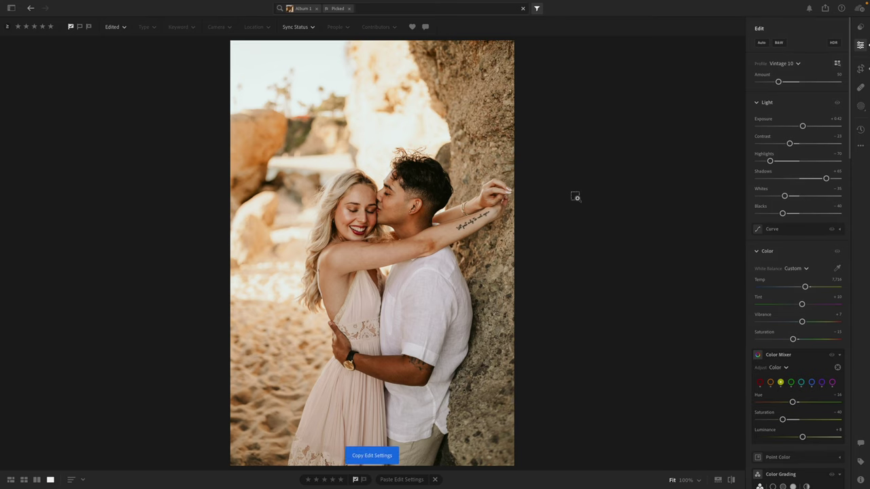
key(Right)
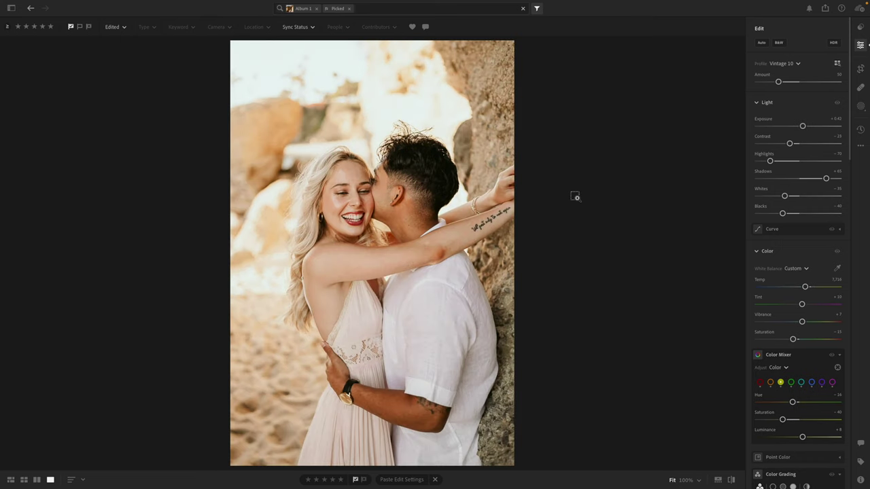
key(ctrl+v)
Step: Nudge the exposure and check the couple's faces at 100% on the kissing portrait
drag(796, 127, 799, 128)
key(Right)
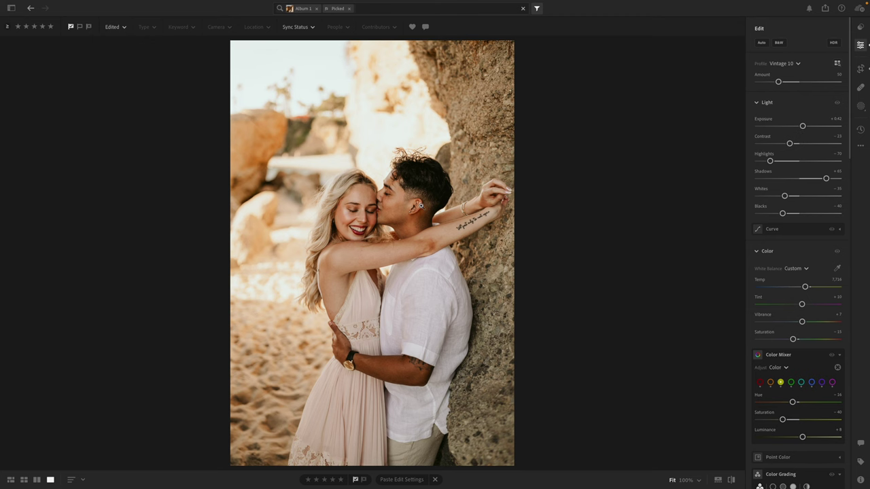
click(385, 204)
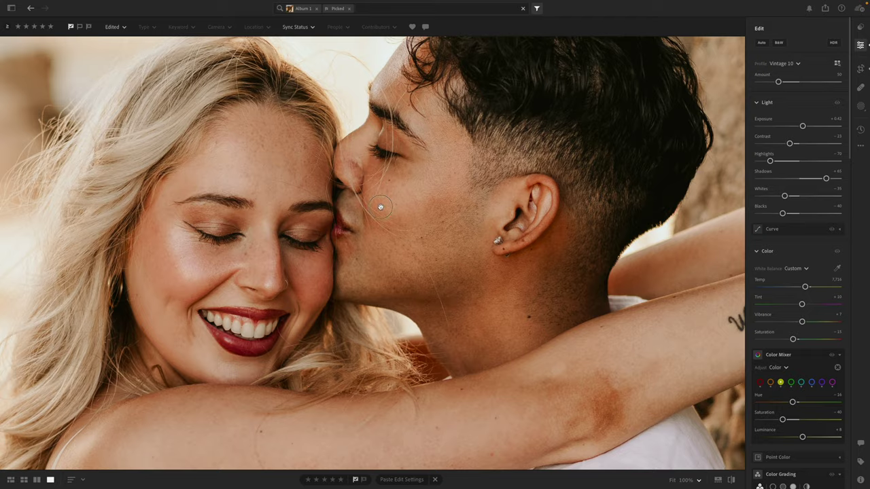
click(378, 206)
key(z)
key(z)
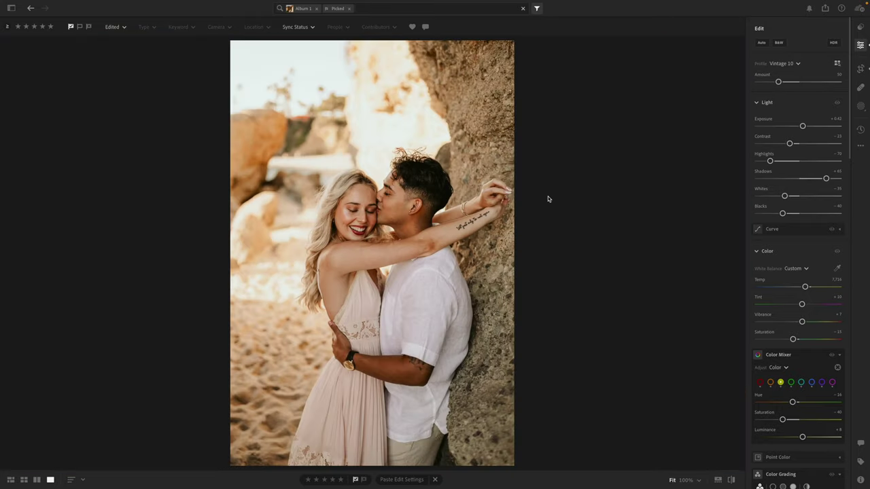
key(Right)
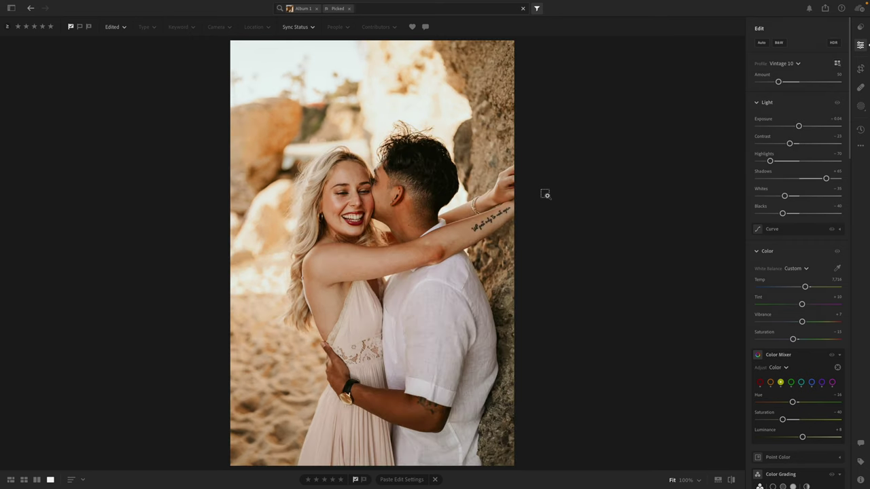
Step: Paste the edits, set Exposure to about +0.13 and Temp to 7,628, then copy them
key(ctrl+v)
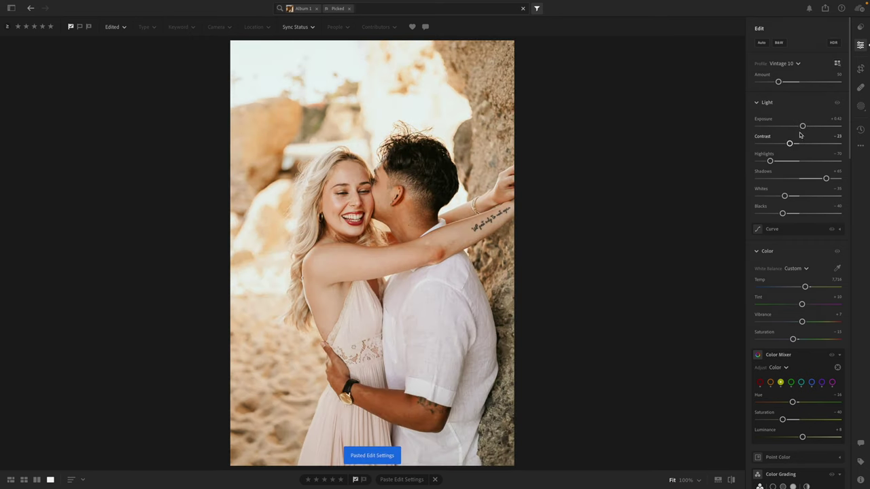
drag(802, 126, 800, 127)
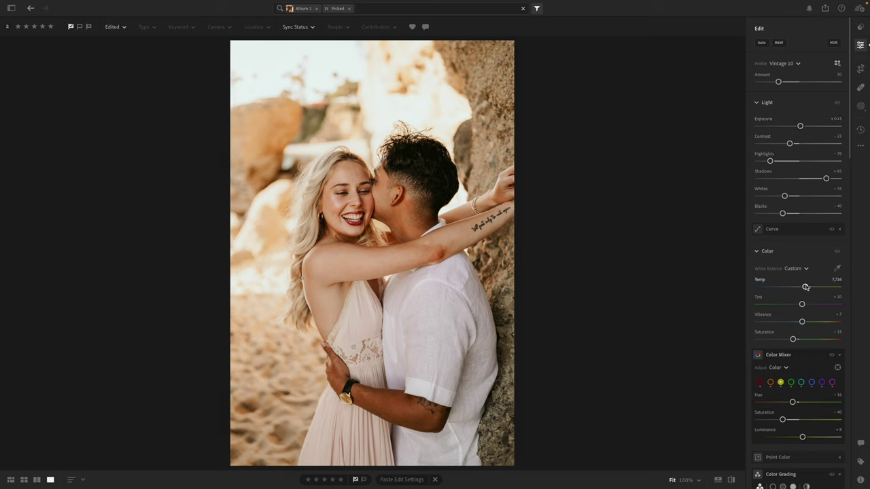
drag(805, 287, 804, 288)
key(ctrl+c)
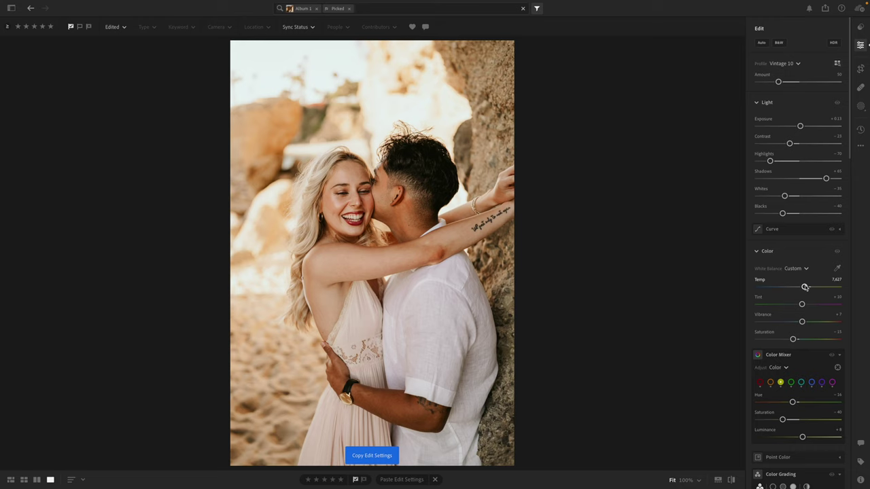
Step: Paste those settings onto the next laughing shot and cool its Temp to 7,444
key(ctrl+c)
key(Right)
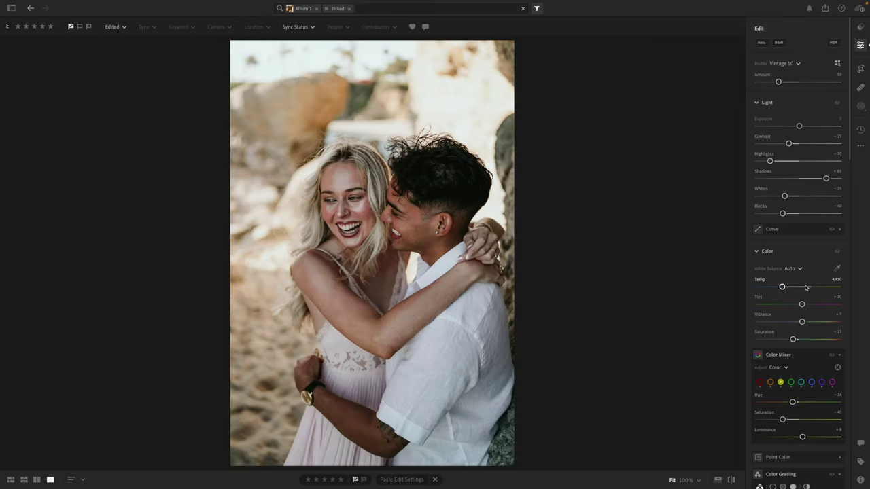
key(ctrl+v)
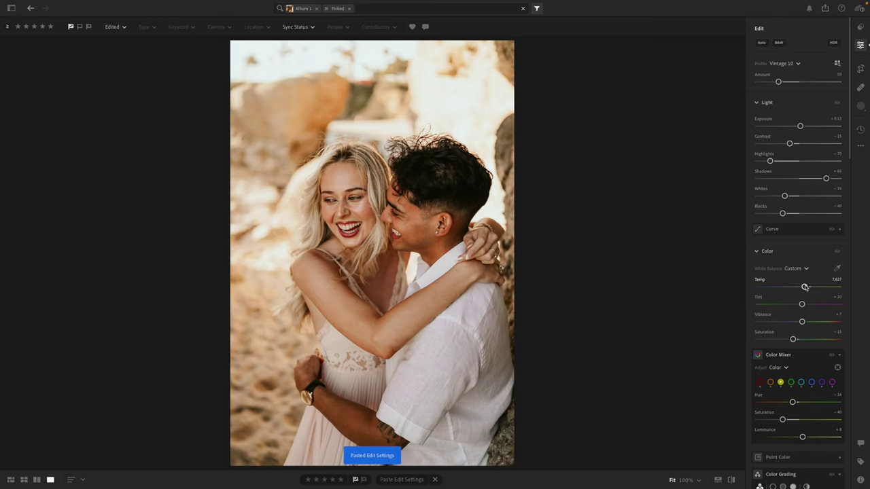
drag(804, 287, 803, 289)
Step: Check the couple's faces at 100% on the kissing portrait
key(Right)
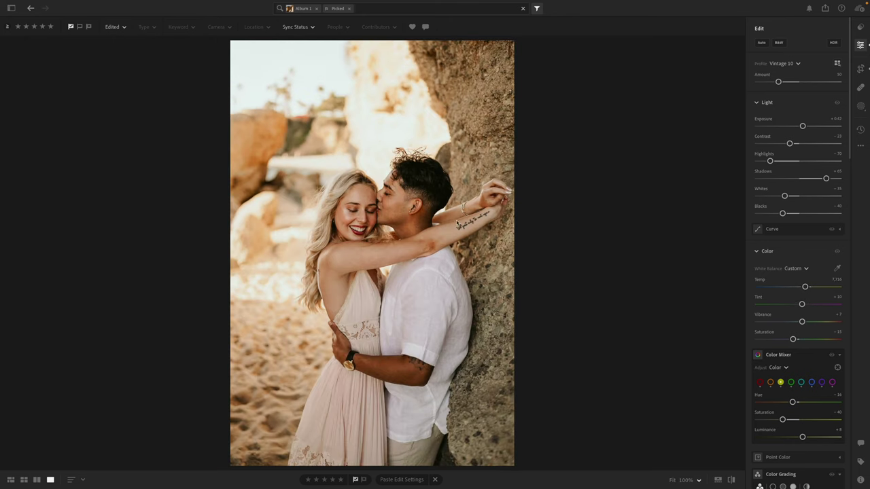
click(397, 195)
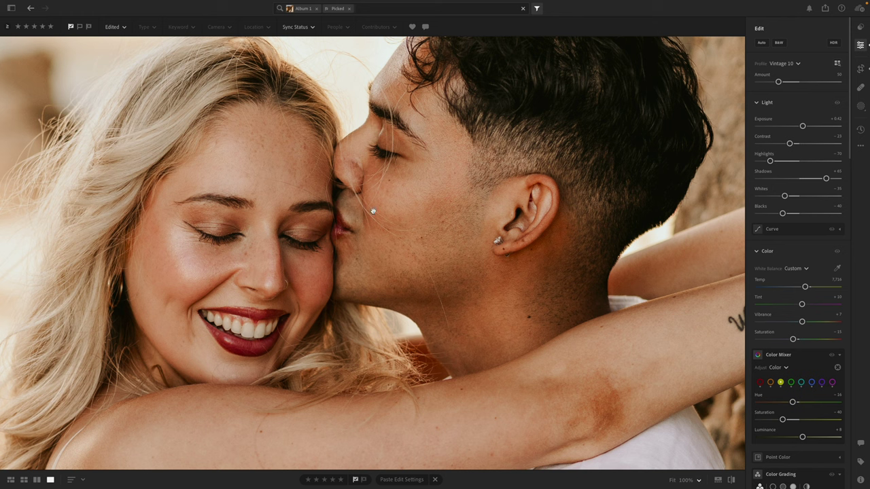
click(367, 207)
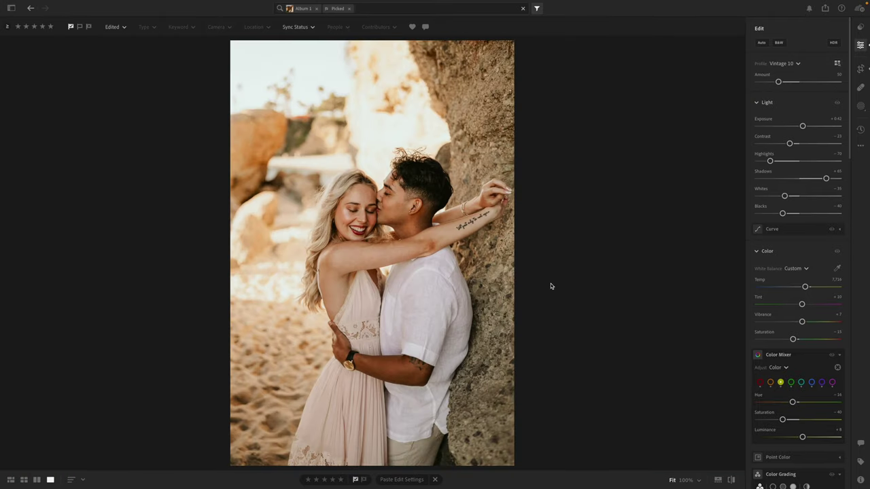
key(Right)
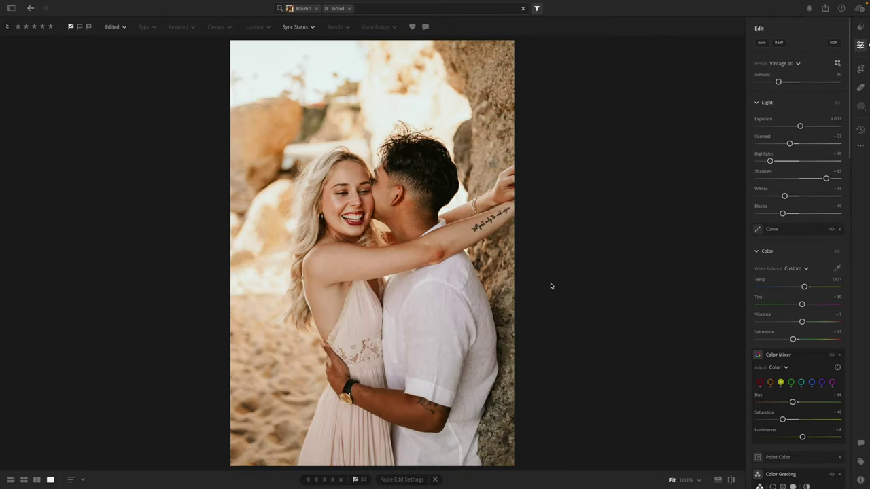
Step: Flip between the wide arch shot and the couple photos to compare their edits
key(Right)
key(Right)
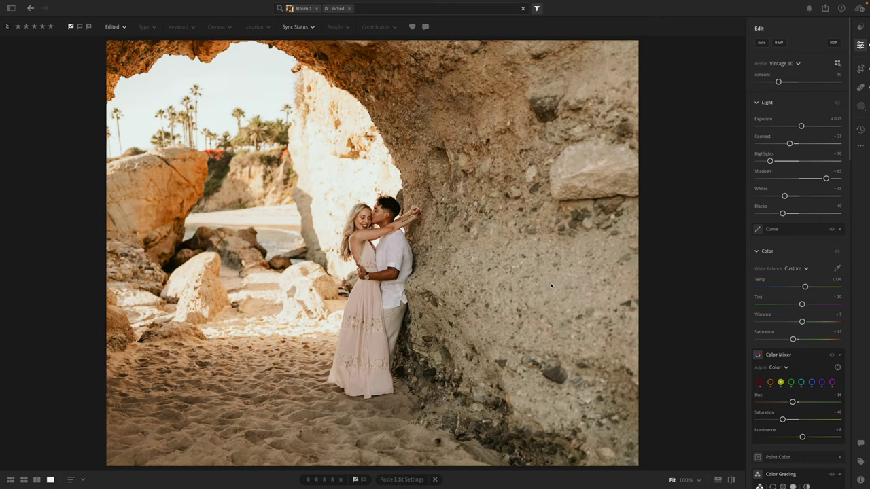
click(551, 284)
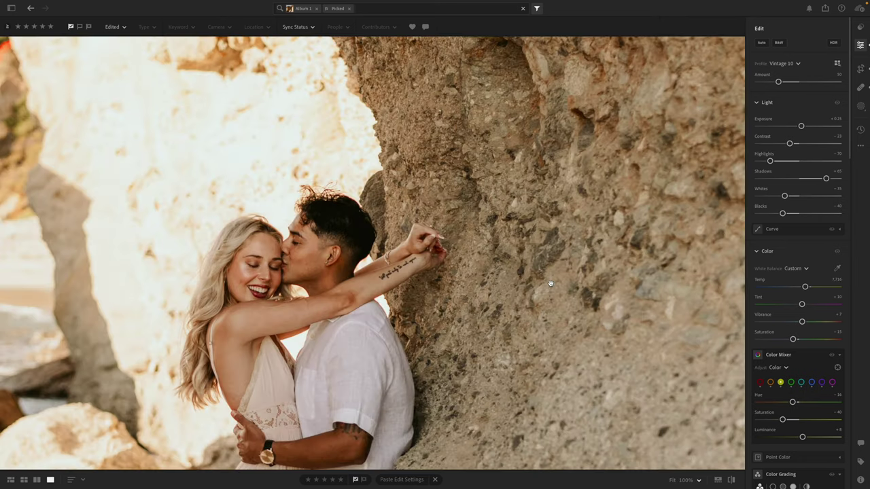
click(550, 283)
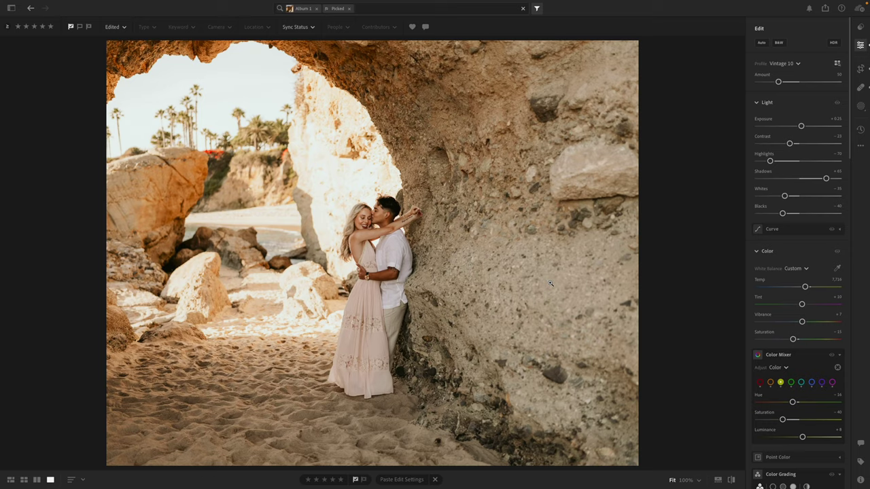
key(Right)
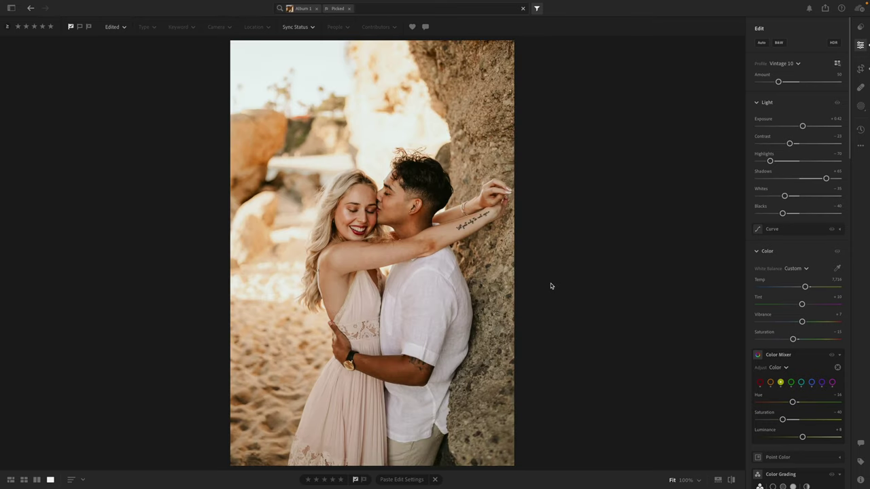
key(Right)
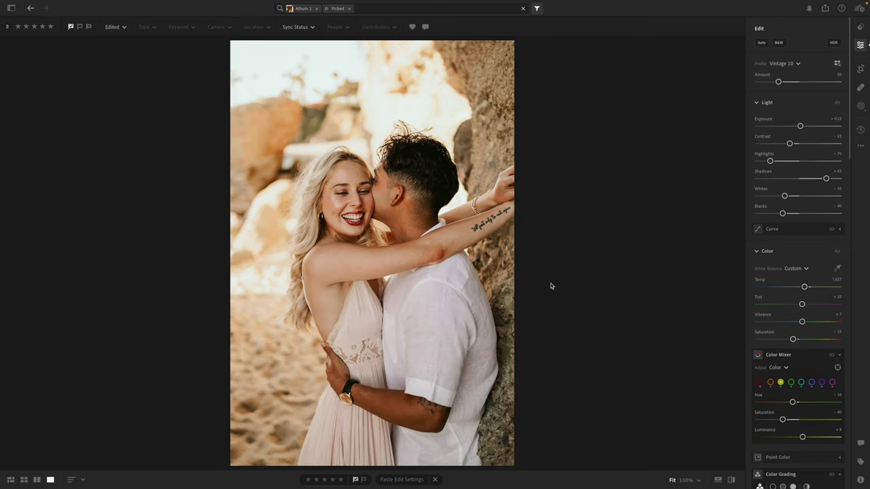
key(Left)
key(Right)
key(Right)
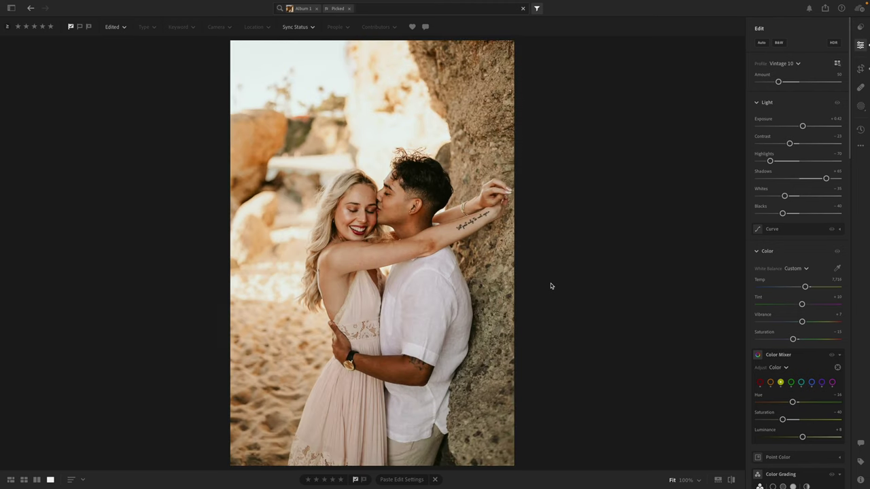
key(Left)
key(Right)
key(Right)
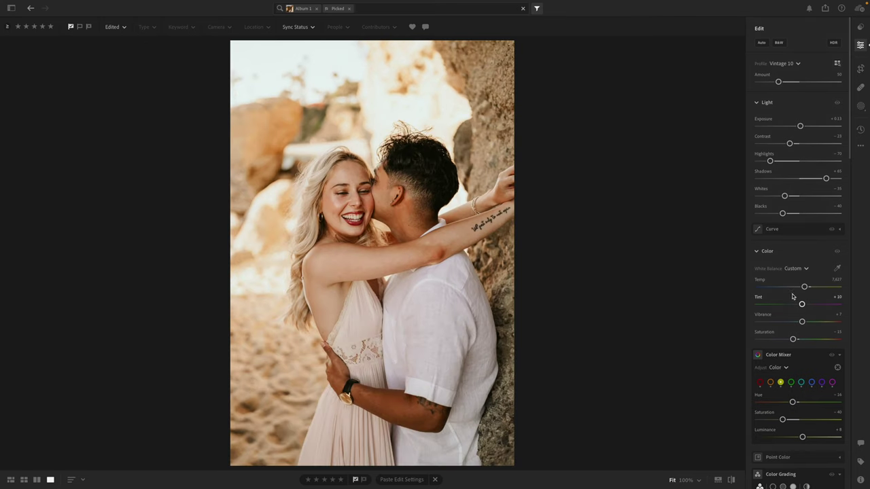
Step: Lower the smiling couple photo's Tint to +8 and copy its edit settings
drag(802, 309, 801, 308)
key(super+c)
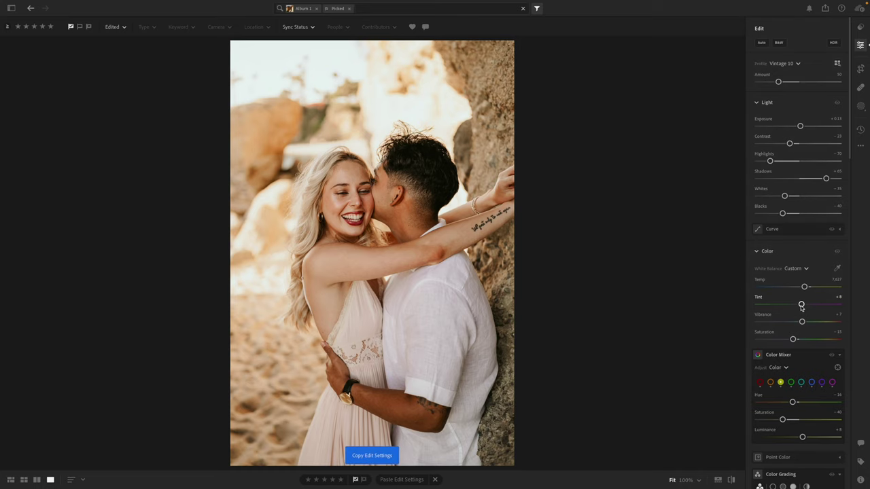
key(Right)
key(z)
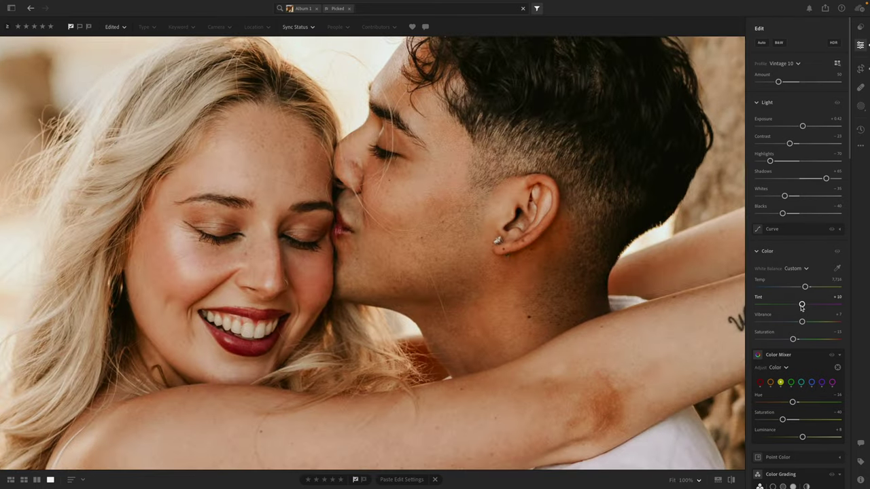
key(z)
key(z)
key(z)
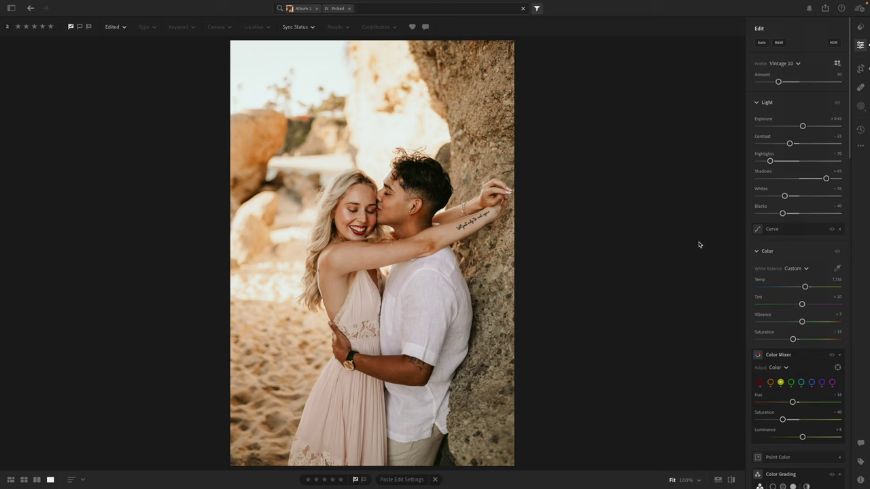
Step: Paste the copied settings onto the laughing embrace photo
key(Right)
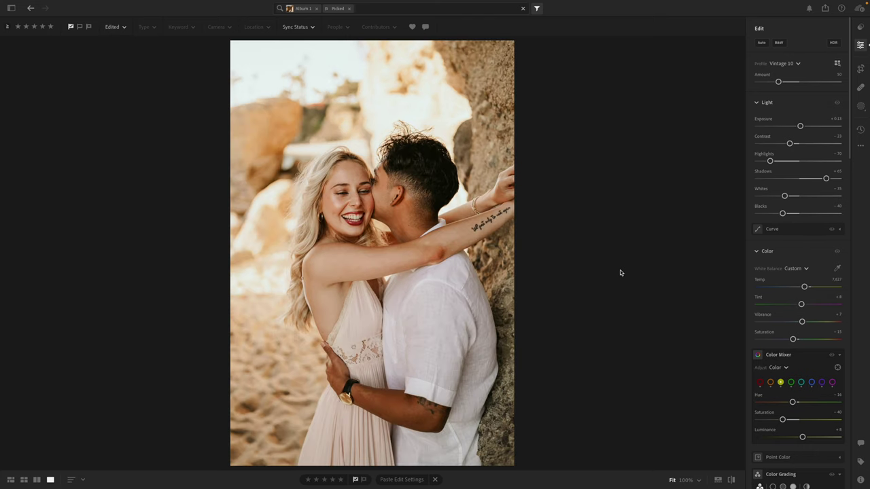
key(Right)
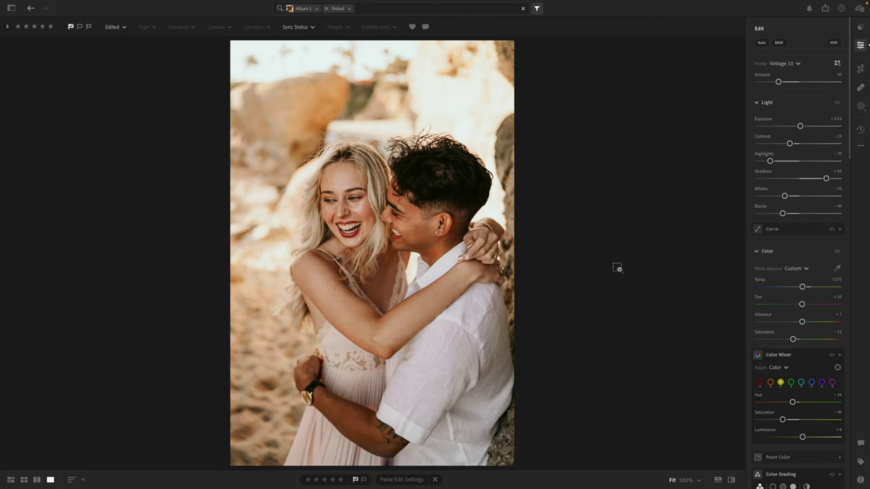
key(ctrl+v)
Step: Paste the edits onto the next photo, drop Saturation to -18 and Exposure to +0.02
key(Right)
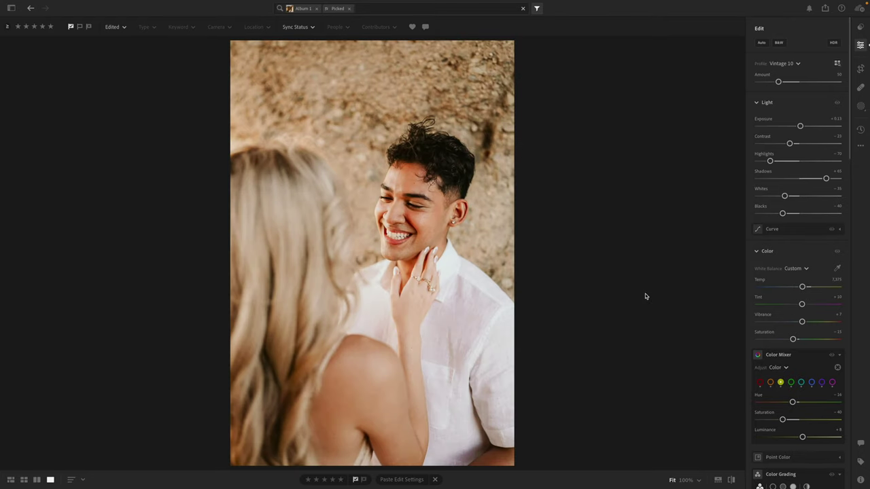
key(ctrl+v)
drag(795, 339, 793, 339)
drag(800, 127, 800, 128)
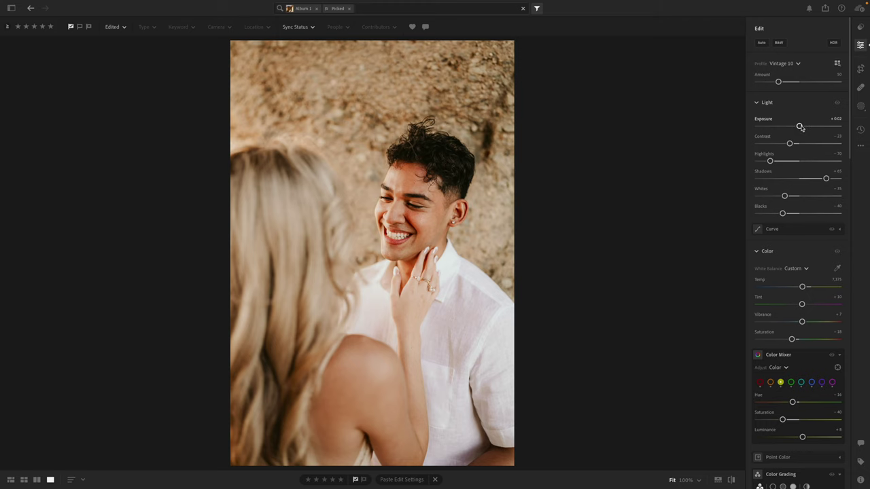
Step: Straighten the photo by -0.50 and crop in slightly from the left
key(c)
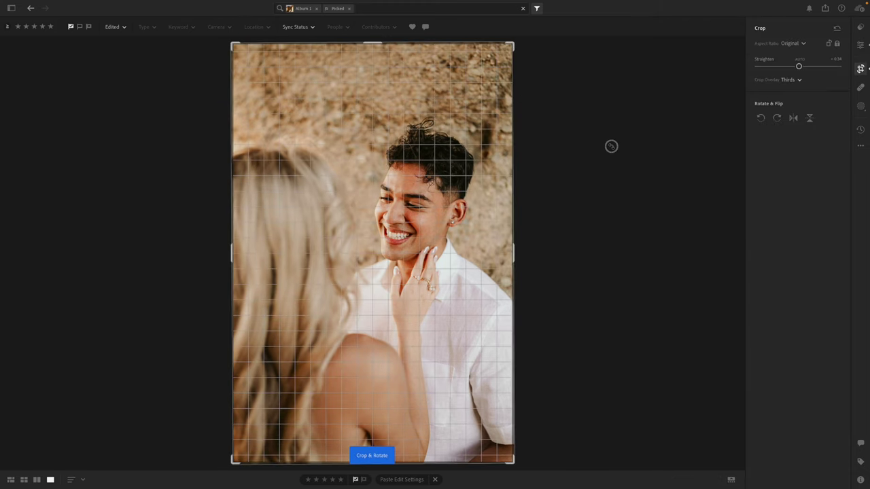
drag(611, 146, 600, 142)
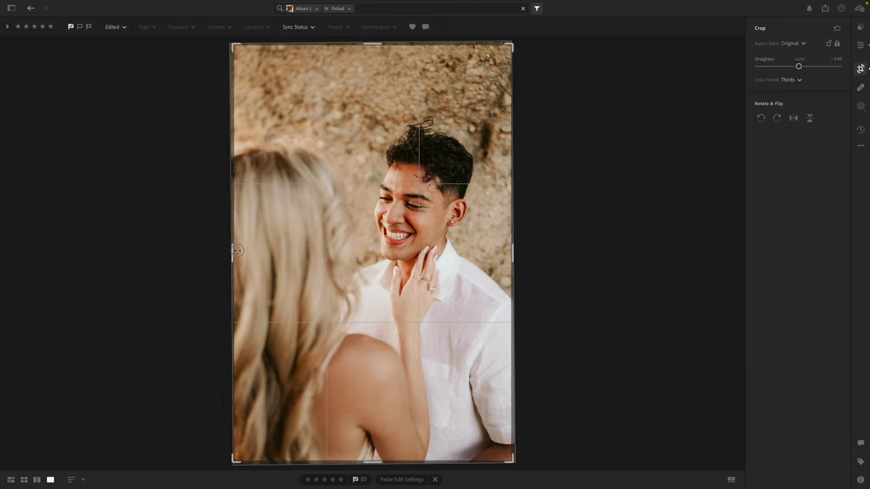
drag(238, 250, 243, 250)
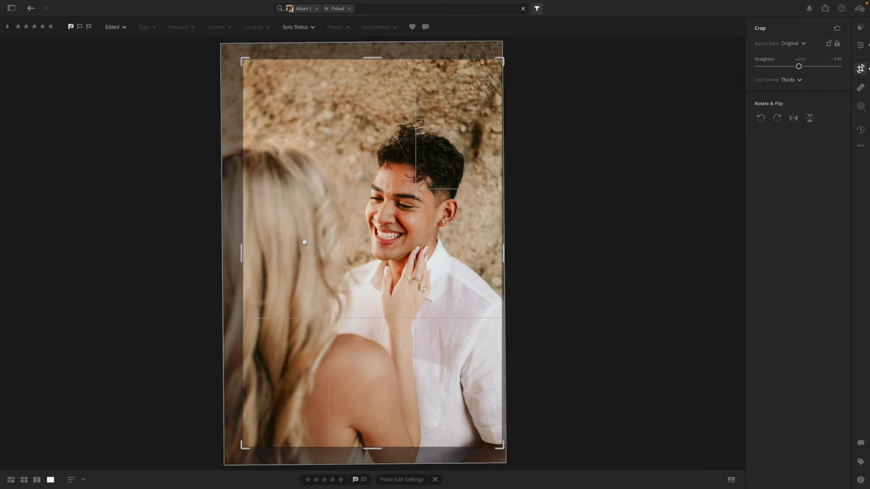
drag(301, 243, 300, 248)
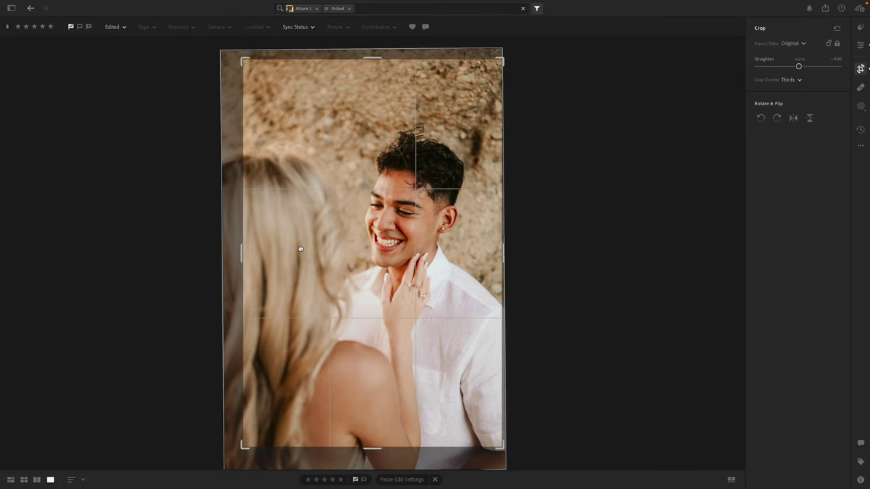
key(e)
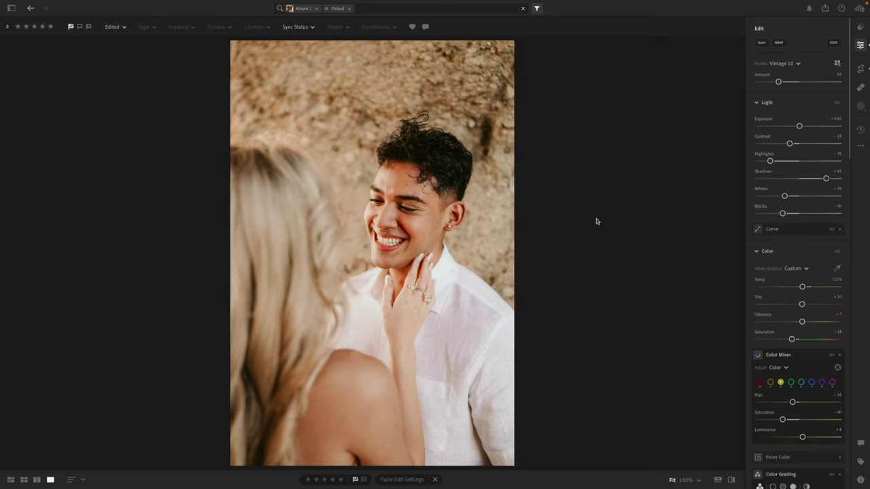
Step: Try a brush mask over the man's forehead, then abandon it
key(b)
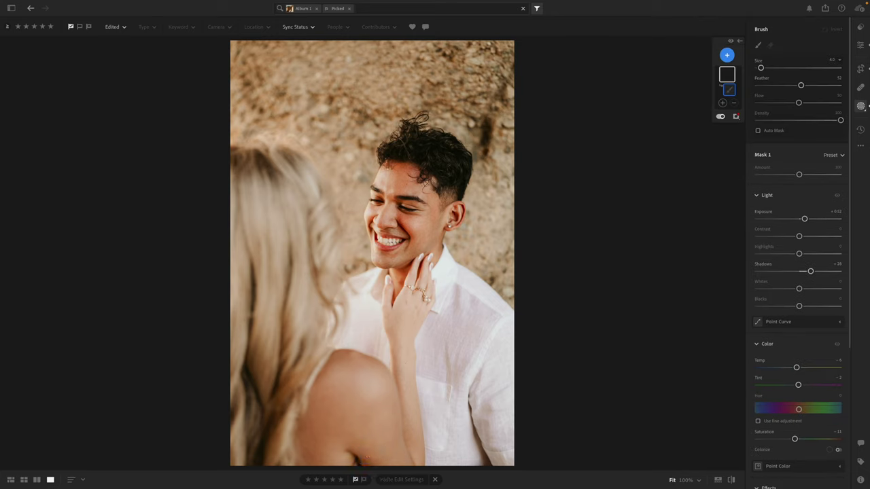
drag(400, 163, 422, 178)
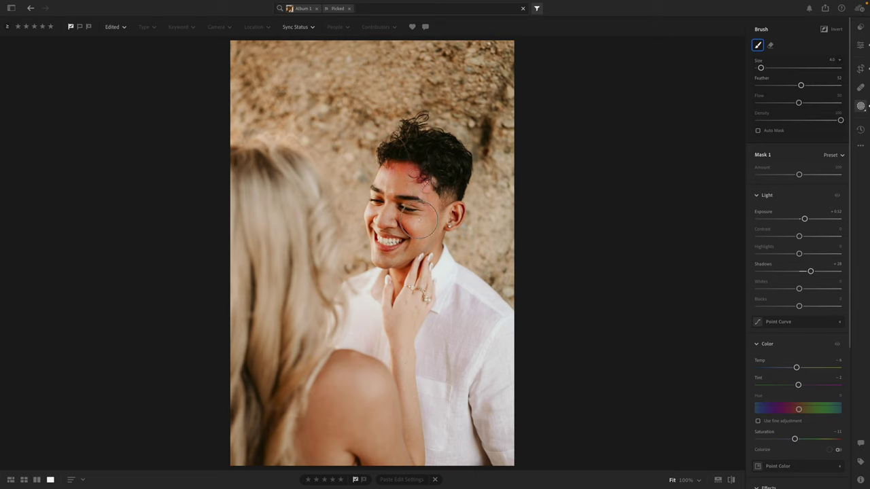
click(861, 45)
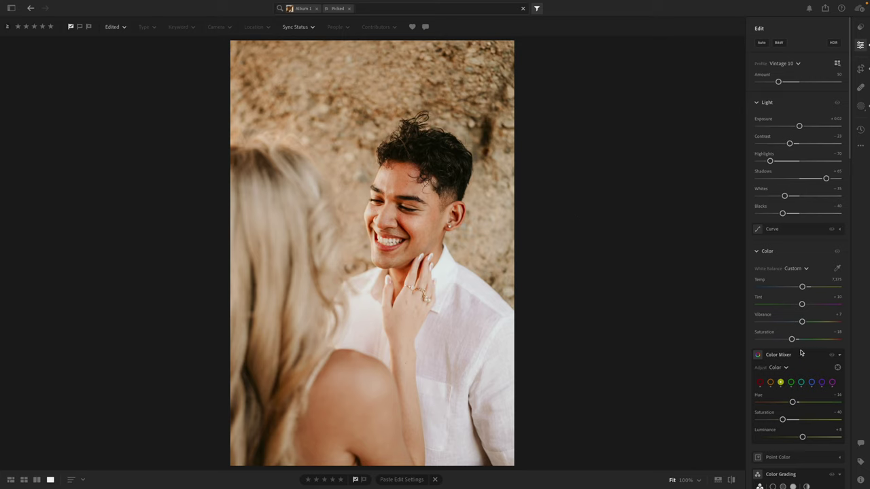
Step: Rebalance Temp and Saturation, cooling the photo and raising saturation toward -4
drag(803, 288, 805, 287)
drag(792, 339, 789, 341)
drag(789, 339, 791, 340)
key(ctrl+z)
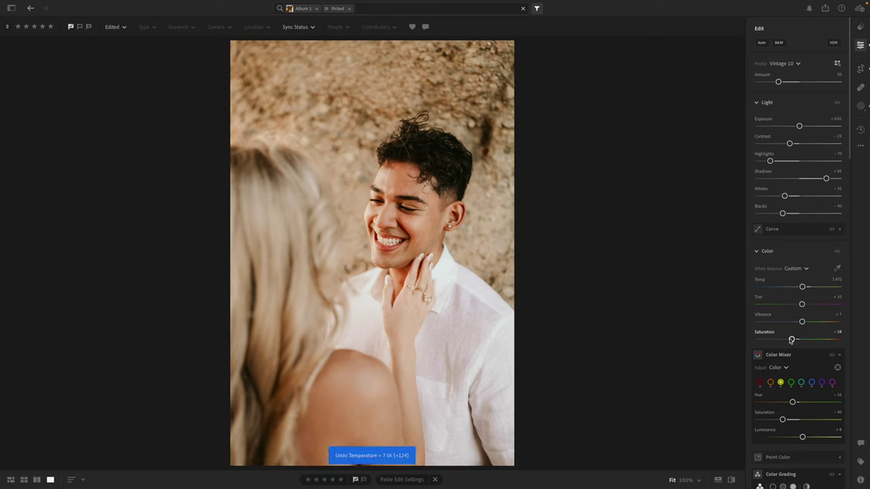
drag(802, 286, 805, 286)
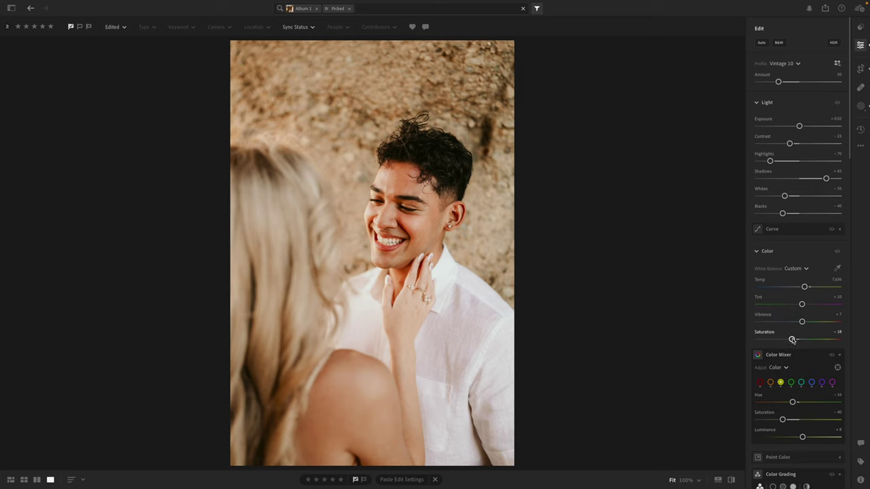
drag(804, 286, 799, 286)
drag(794, 338, 803, 343)
Step: Check the man's skin at 100%, rewarm the photo and settle on a muted saturation
click(403, 194)
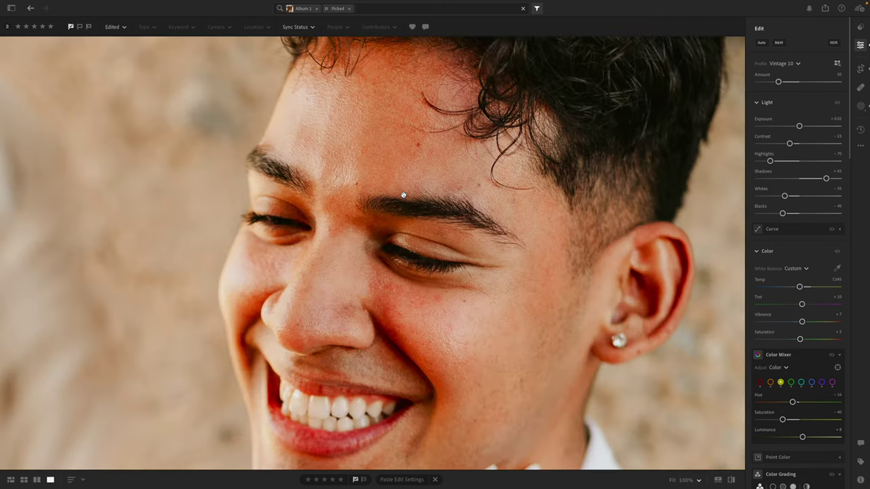
click(404, 195)
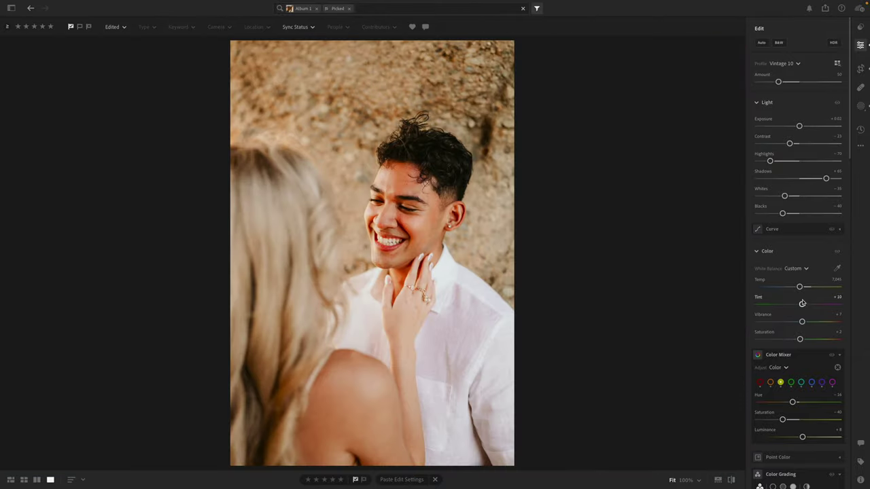
drag(803, 289, 809, 290)
drag(799, 339, 792, 340)
mouse_move(791, 339)
mouse_down()
mouse_move(697, 341)
mouse_move(806, 338)
mouse_move(791, 339)
mouse_up()
key(Right)
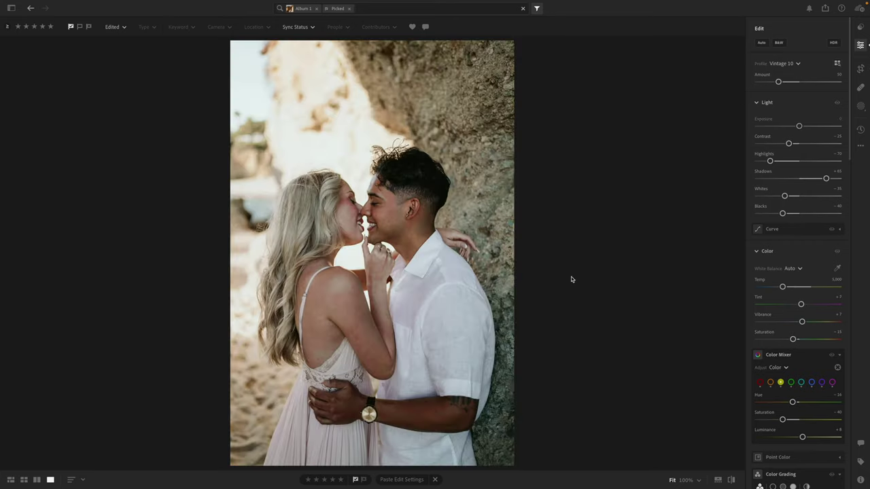
Step: Reduce the smiling man photo's saturation by one more point
key(Right)
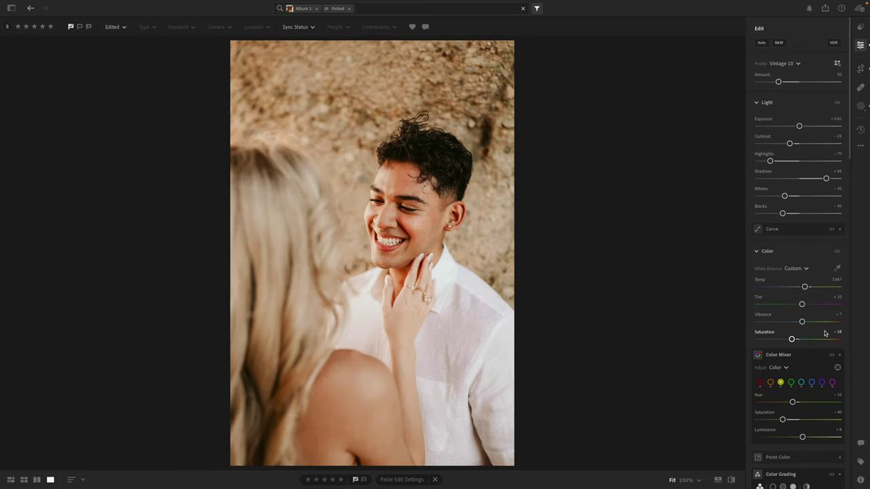
drag(792, 341, 792, 341)
key(Right)
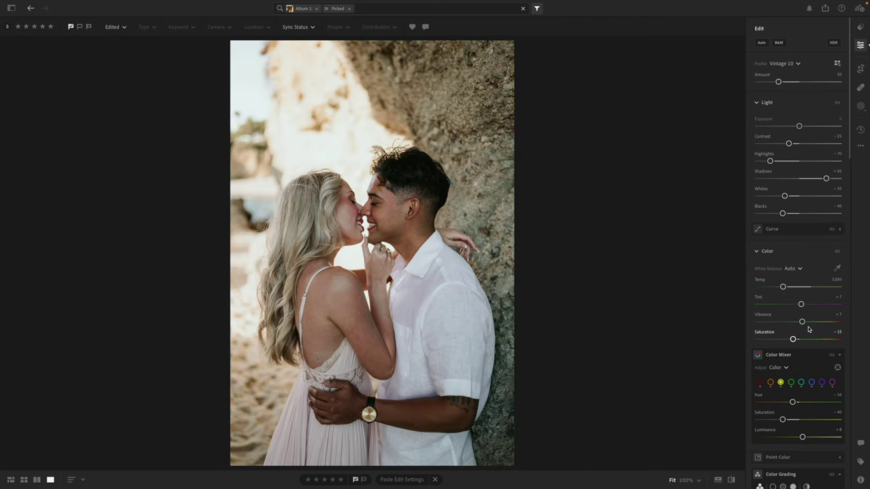
Step: Warm Temp to 6,669, set Exposure to +0.19, tweak Contrast and Tint, and start a brush mask
drag(789, 288, 796, 284)
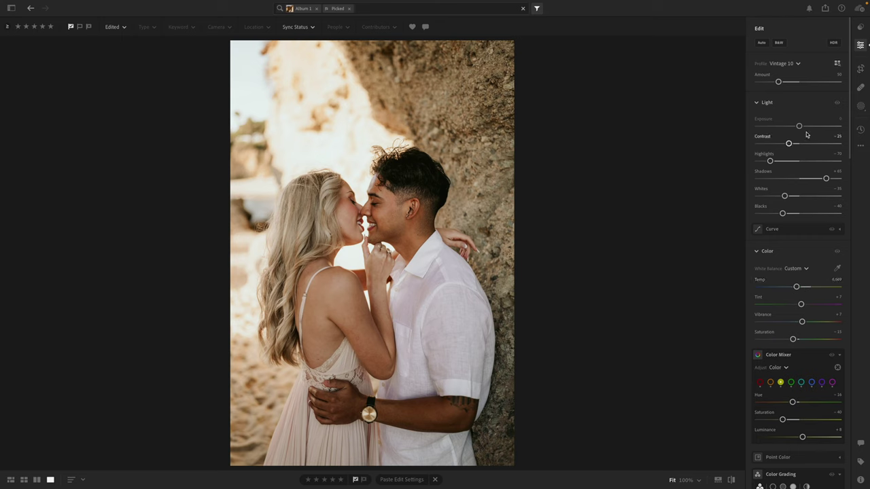
drag(799, 127, 801, 126)
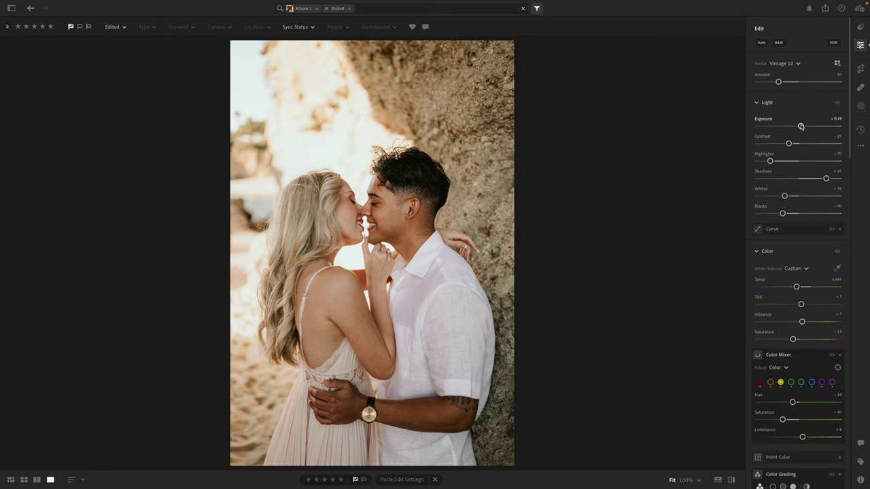
drag(790, 144, 799, 143)
drag(799, 304, 802, 304)
drag(800, 126, 801, 127)
key(ctrl+c)
key(b)
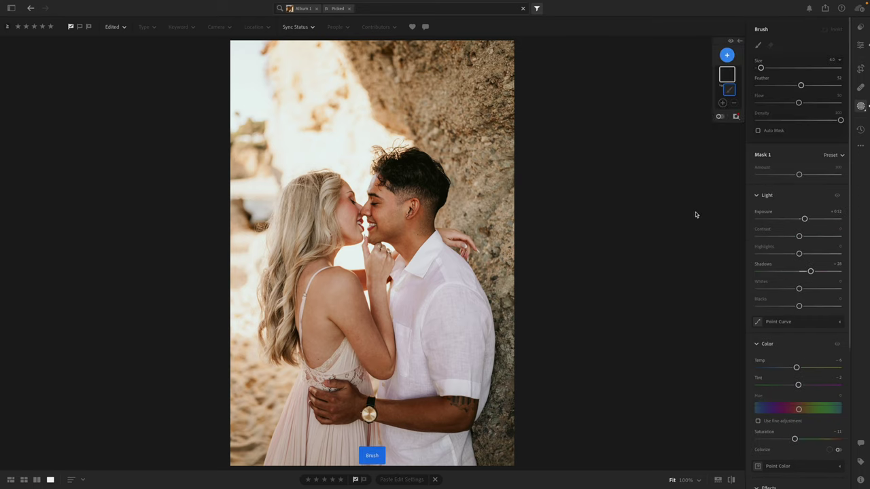
Step: Reset the mask's Shadows, Temp, Tint and Saturation, then set Temp +15 and slightly lower Dehaze
double_click(799, 271)
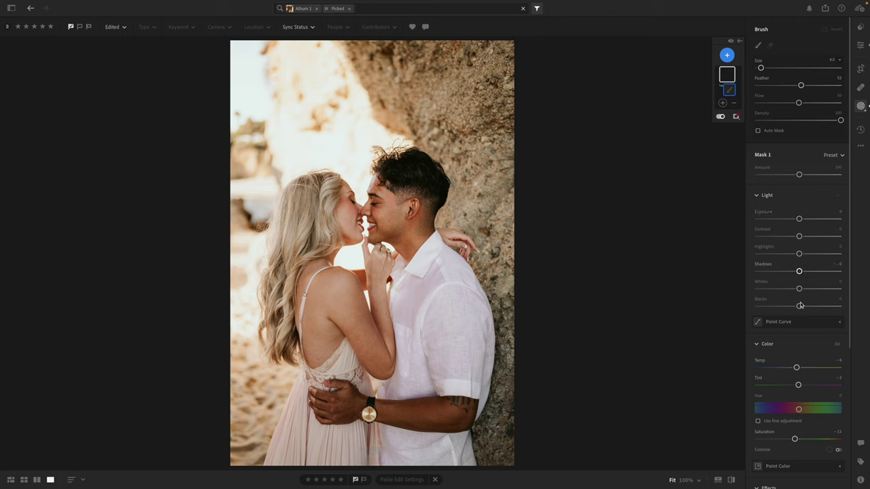
double_click(796, 366)
double_click(798, 386)
double_click(795, 439)
click(805, 367)
drag(800, 386, 801, 385)
scroll(802, 385, down, 5)
drag(799, 346, 796, 349)
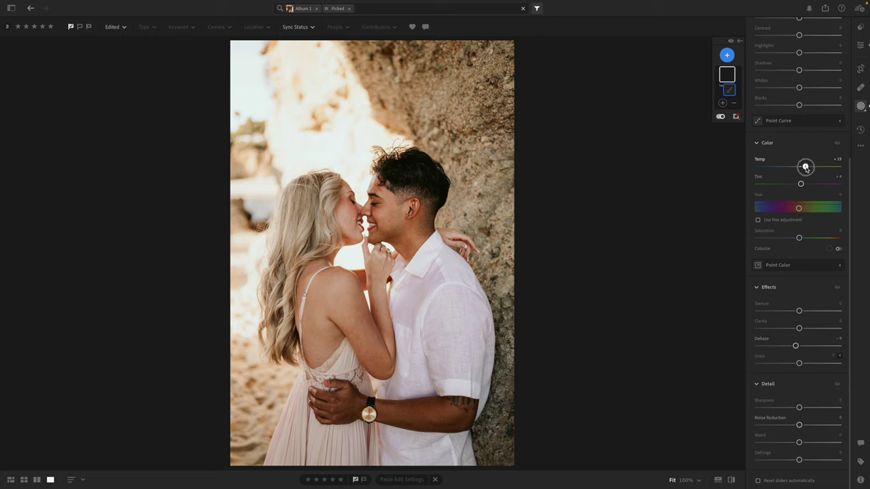
drag(800, 184, 801, 184)
scroll(802, 188, up, 1)
scroll(802, 189, up, 4)
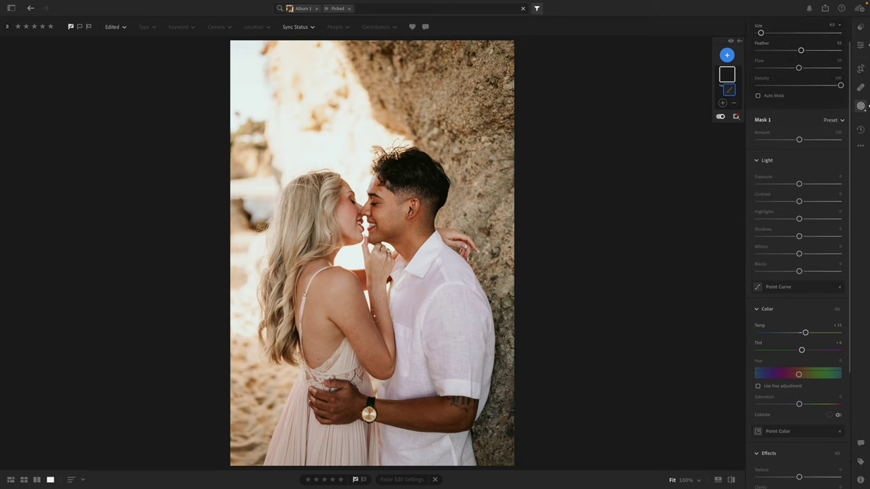
Step: Enlarge the brush to size 7.0 and paint the woman's shoulder and arm, keeping Temp +15
key(bracketright)
key(bracketright)
key(bracketright)
key(bracketright)
drag(348, 292, 381, 368)
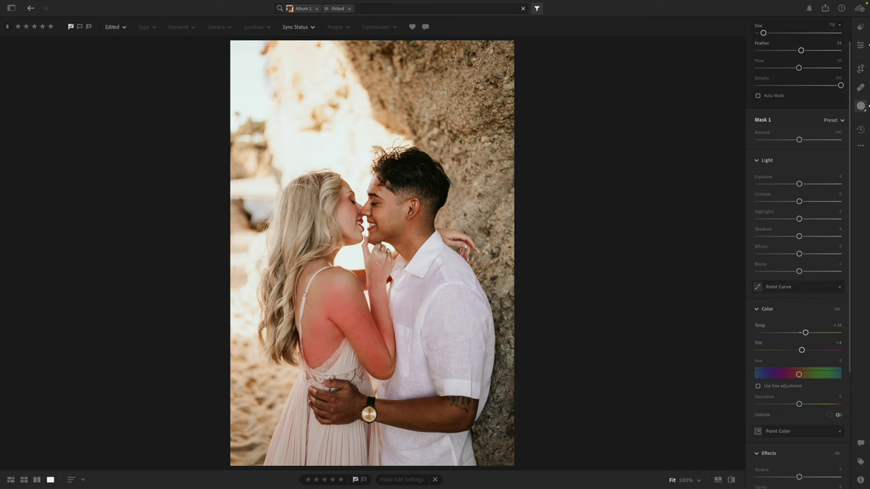
mouse_move(805, 332)
mouse_down()
mouse_move(848, 345)
mouse_move(805, 334)
mouse_up()
drag(799, 405, 799, 405)
scroll(800, 405, down, 3)
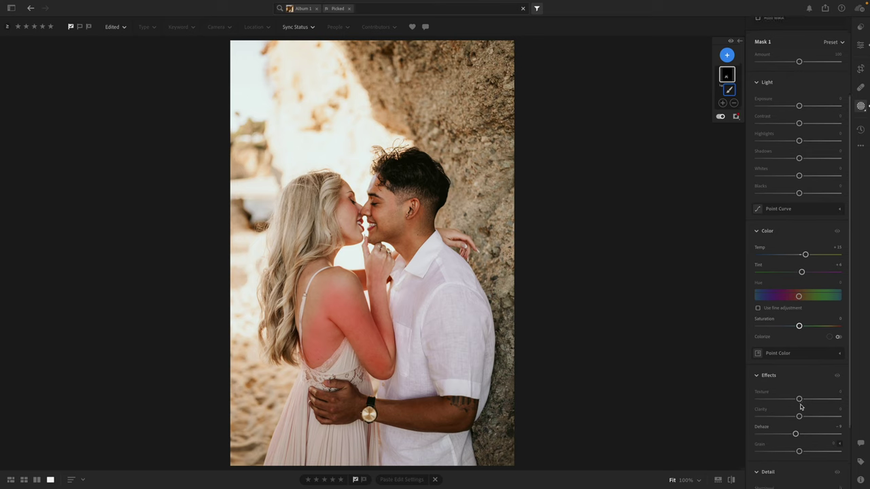
Step: Set the mask's Texture and Clarity to −70, raise Temp to +19 and Tint to +8, lower Highlights
click(770, 400)
click(770, 417)
drag(770, 417, 770, 417)
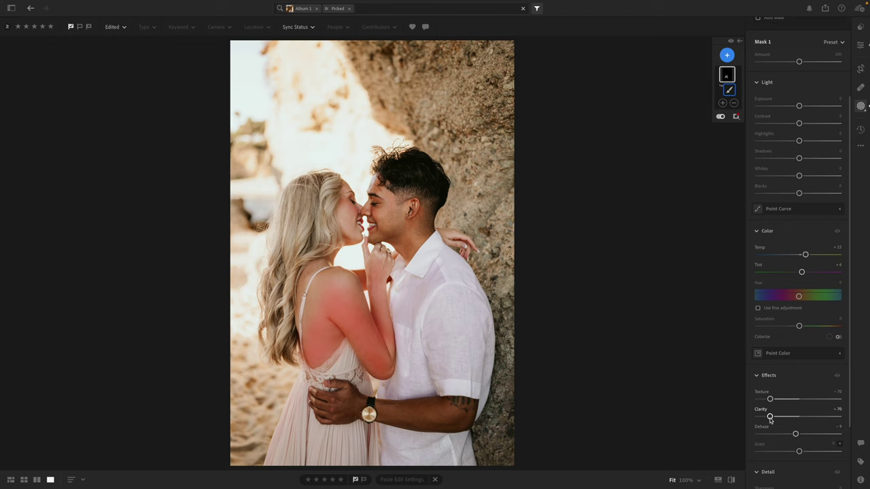
mouse_move(805, 254)
mouse_down()
mouse_move(834, 263)
mouse_move(808, 265)
mouse_up()
drag(801, 272, 803, 272)
mouse_move(793, 143)
mouse_down()
mouse_move(779, 141)
mouse_move(793, 144)
mouse_up()
Step: Bring the mask's Dehaze back to -5 and return to the main edits
scroll(795, 156, down, 3)
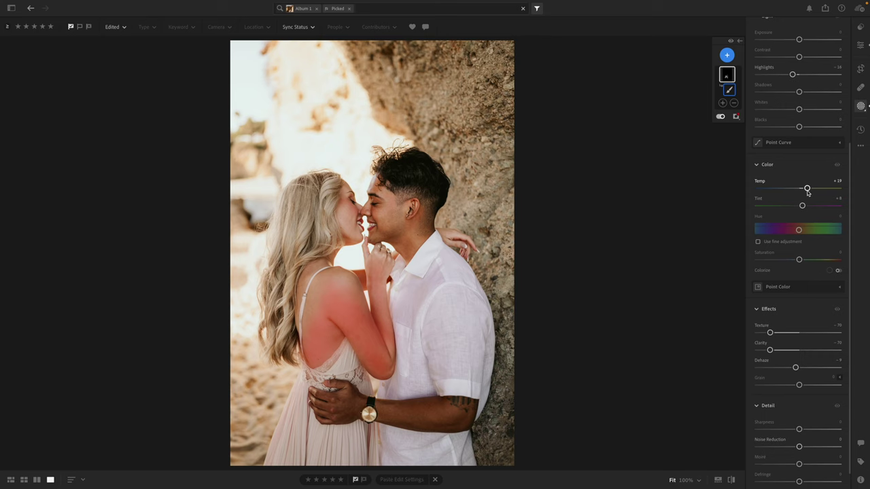
scroll(803, 206, down, 1)
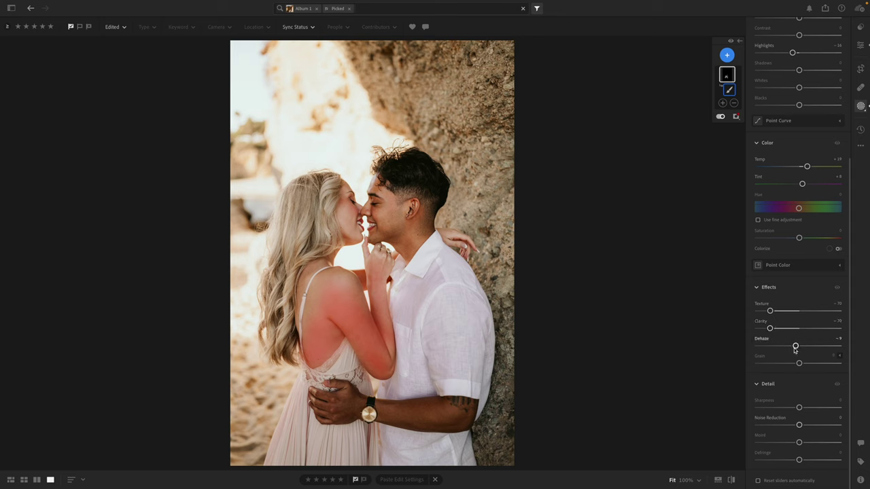
drag(795, 348, 678, 347)
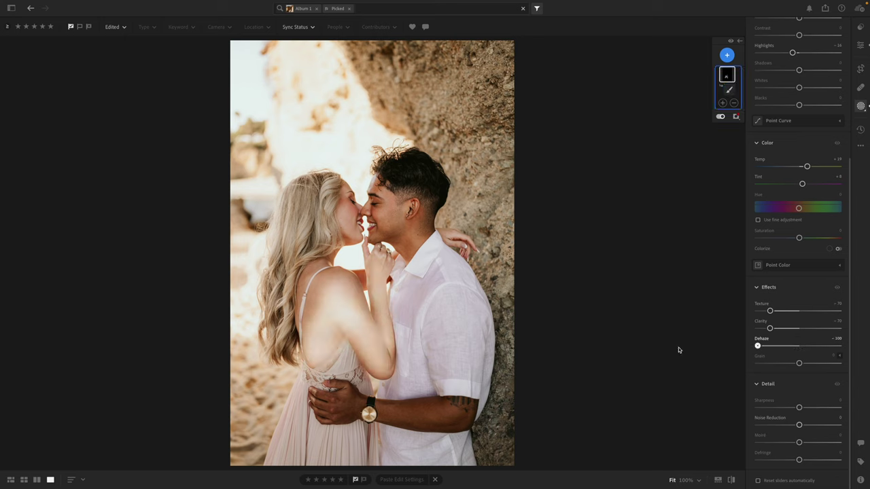
drag(678, 350, 797, 346)
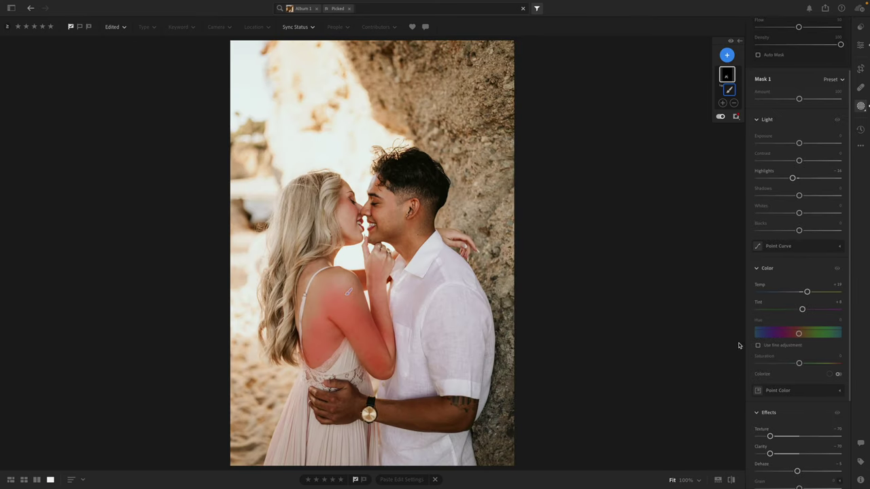
click(860, 46)
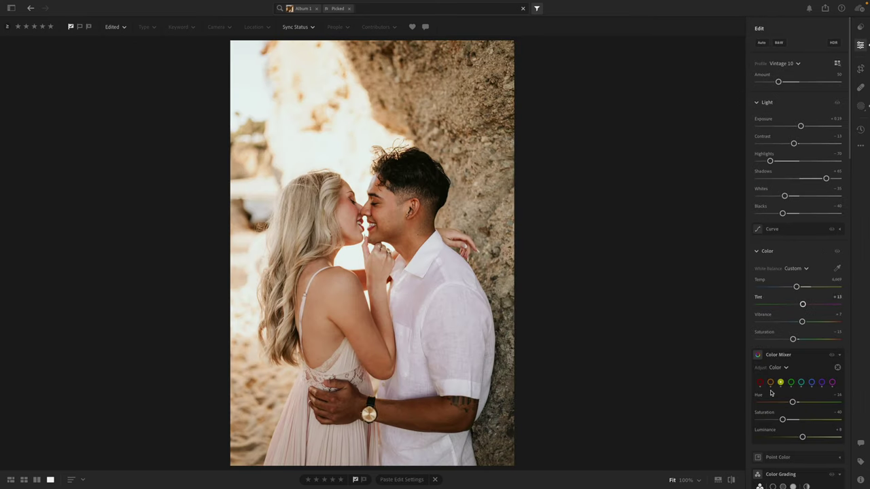
Step: Compare before/after, then add Mask 2 brushing over the woman's back and arm
click(731, 481)
click(730, 481)
click(730, 481)
click(731, 481)
key(b)
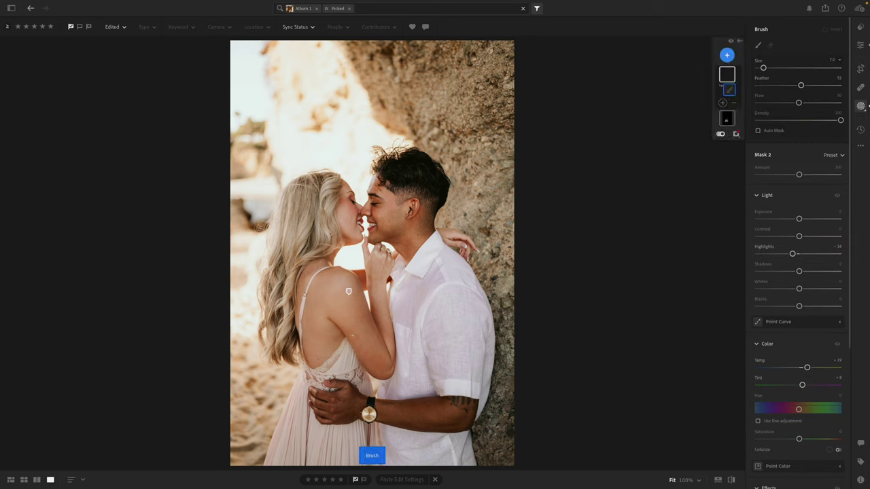
key(bracketright)
mouse_move(348, 333)
mouse_down()
mouse_move(368, 367)
mouse_move(349, 334)
mouse_up()
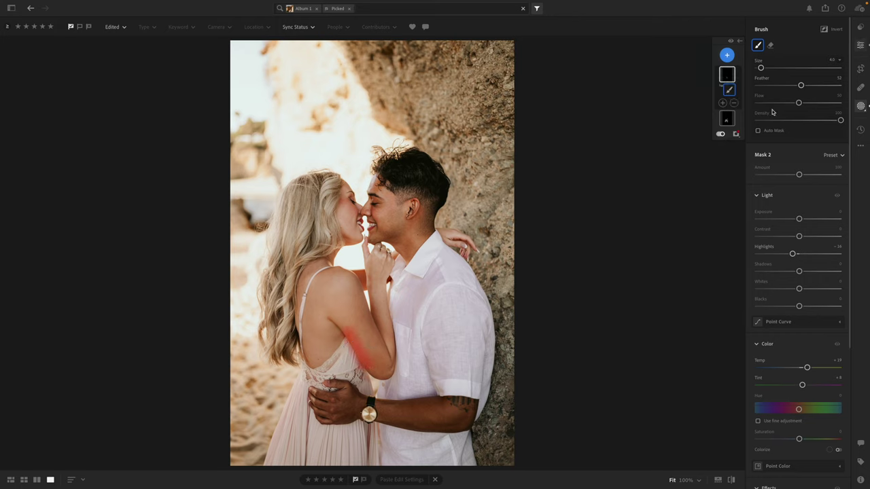
key(m)
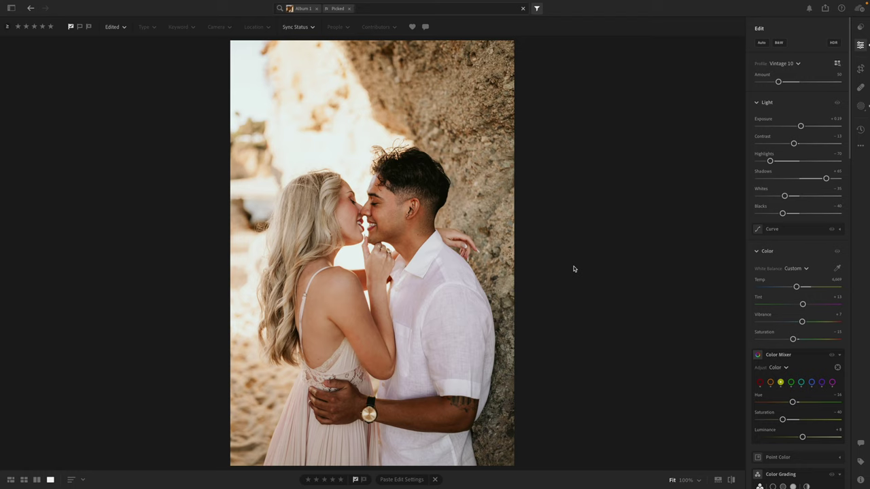
Step: Add Mask 3 over the man's hand on her waist, then copy the photo's edit settings
key(b)
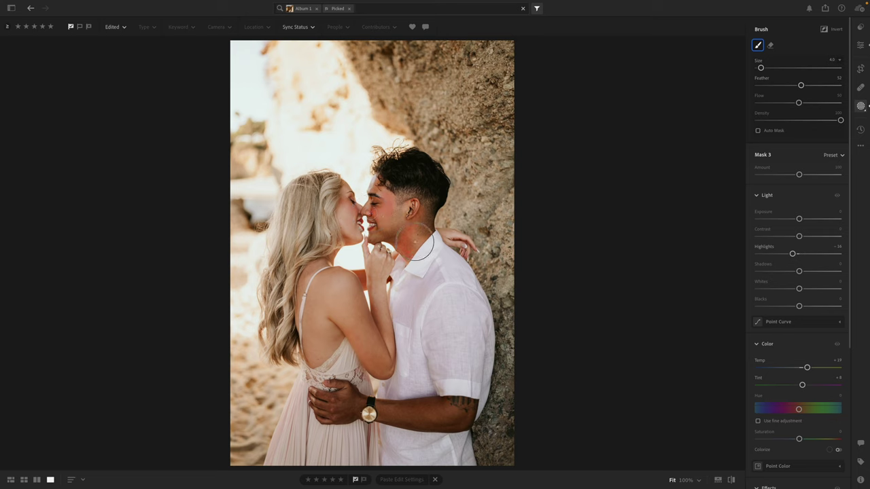
mouse_move(721, 85)
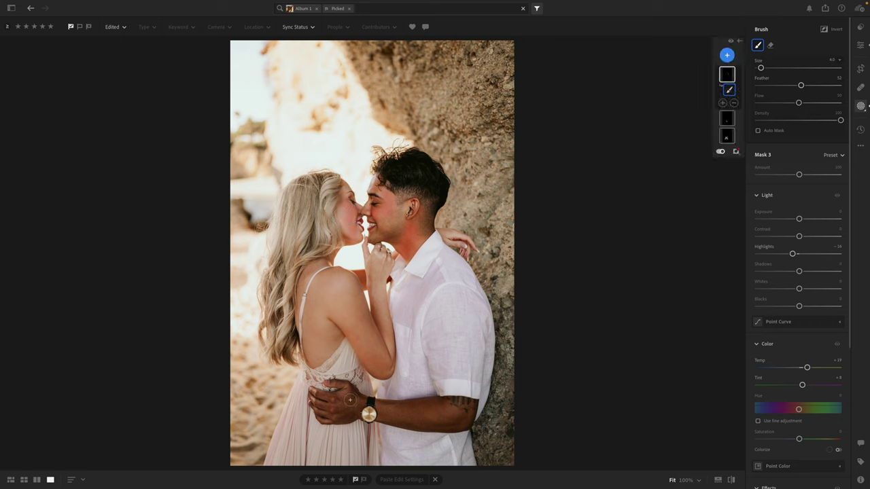
mouse_move(314, 393)
mouse_down()
mouse_move(334, 409)
mouse_move(354, 406)
mouse_move(322, 413)
mouse_move(337, 422)
mouse_move(353, 419)
mouse_move(356, 406)
mouse_move(462, 406)
mouse_move(465, 415)
mouse_move(383, 417)
mouse_move(466, 415)
mouse_up()
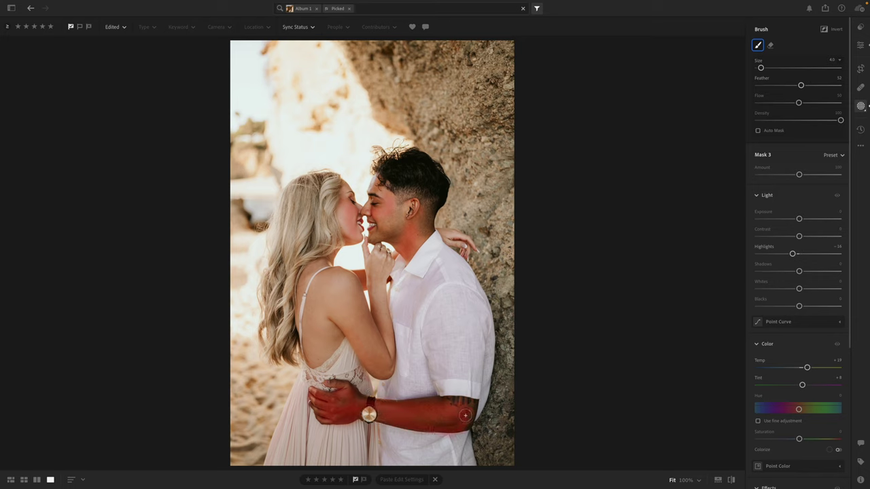
click(860, 45)
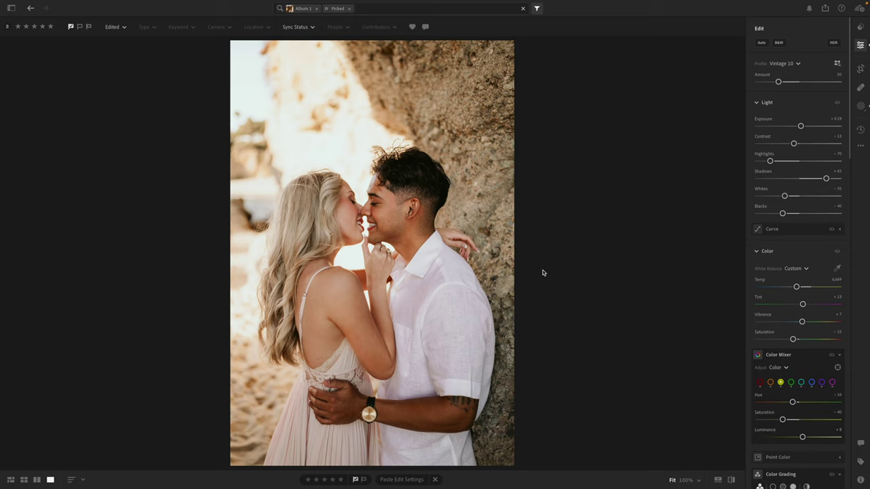
key(ctrl+c)
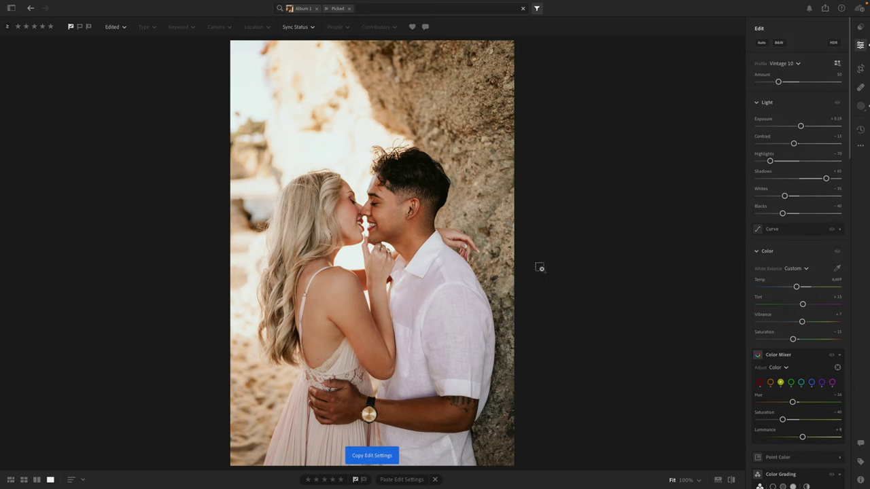
Step: On the next photo, paste then undo the copied edits, and warm Temp to 5,208
key(Right)
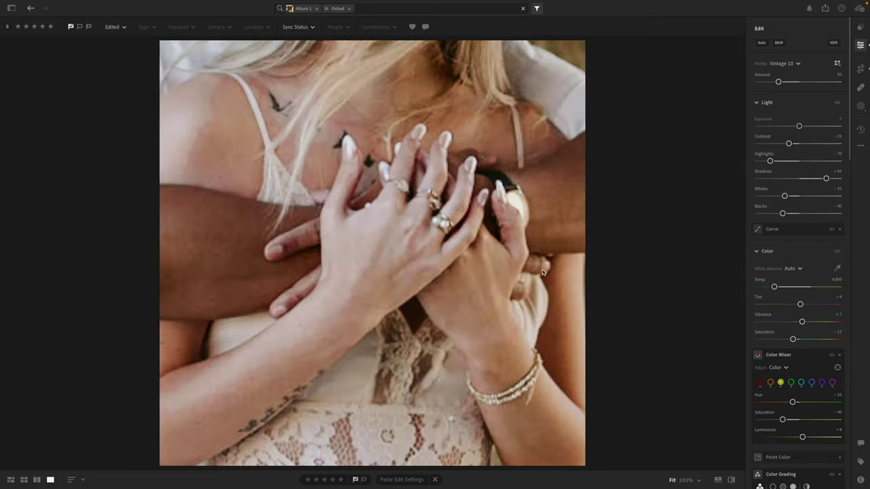
key(ctrl+v)
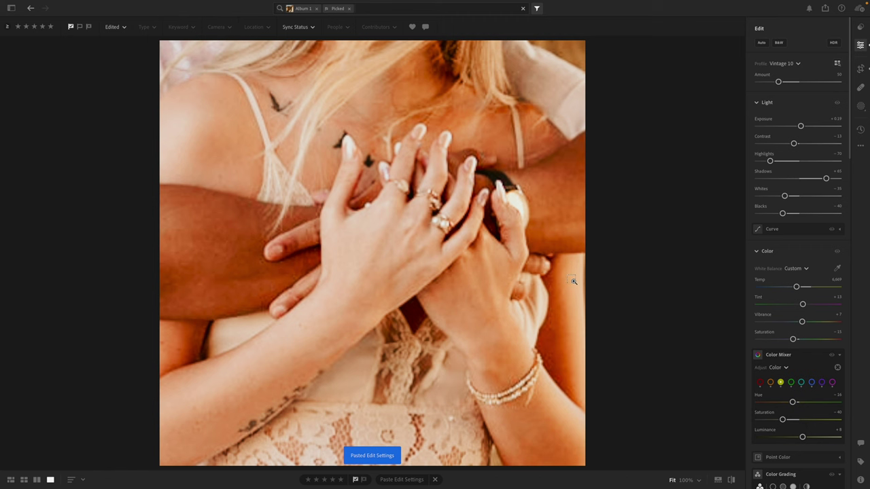
key(ctrl+z)
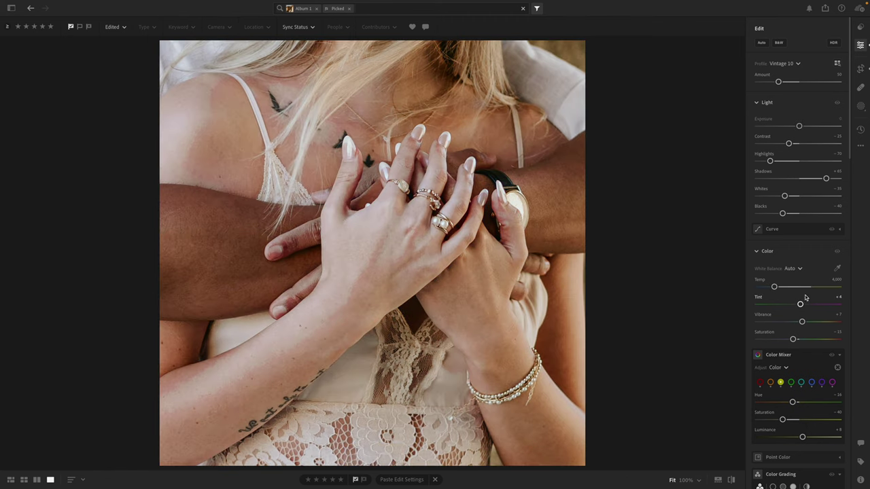
click(781, 287)
drag(780, 287, 785, 288)
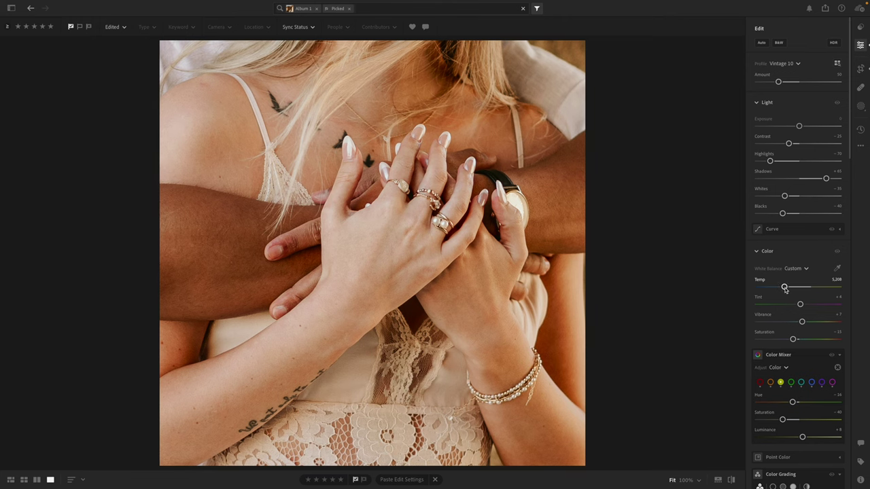
Step: Widen the 1 x 1 crop to include both faces and apply it
key(c)
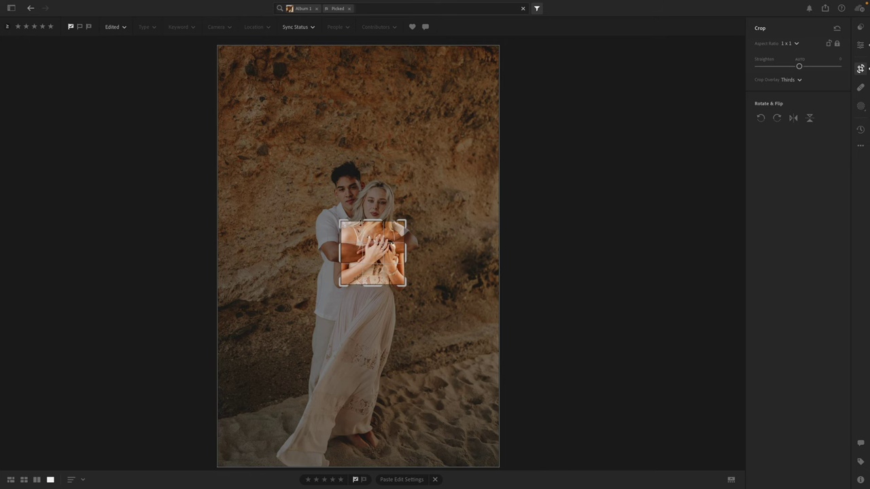
drag(361, 221, 358, 180)
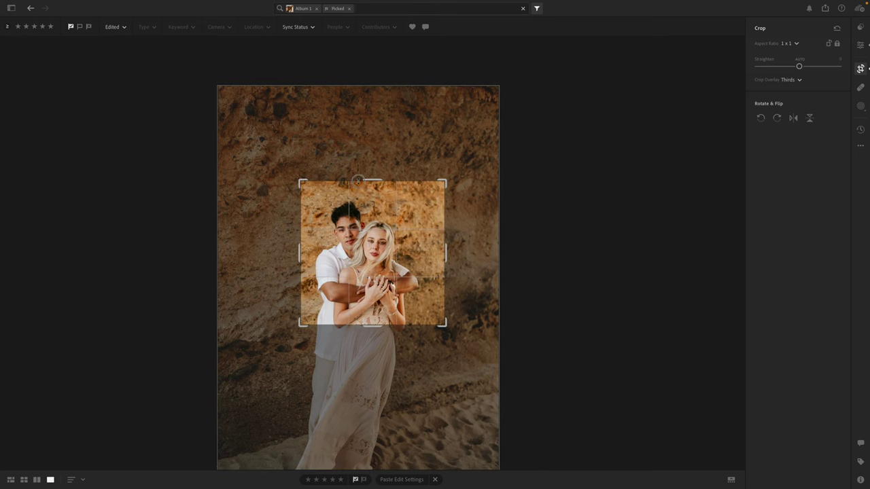
click(860, 45)
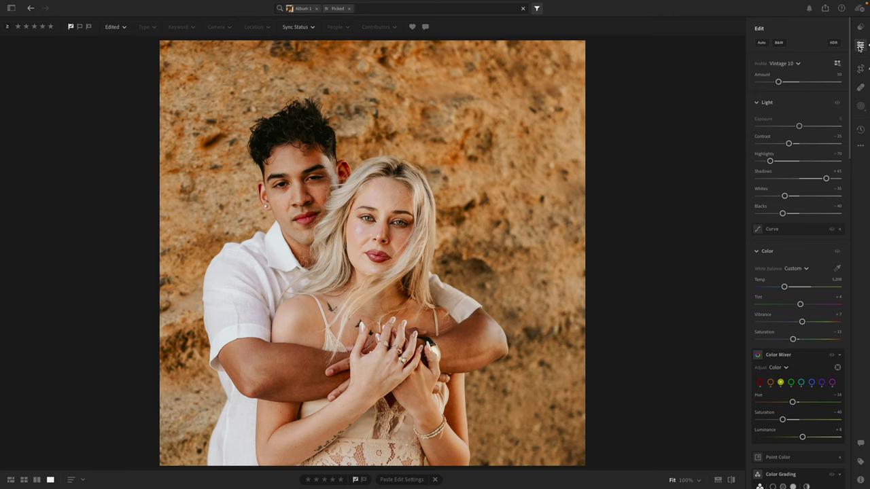
Step: Undo back to the tight square crop on the clasped hands, then refit the view
key(ctrl+z)
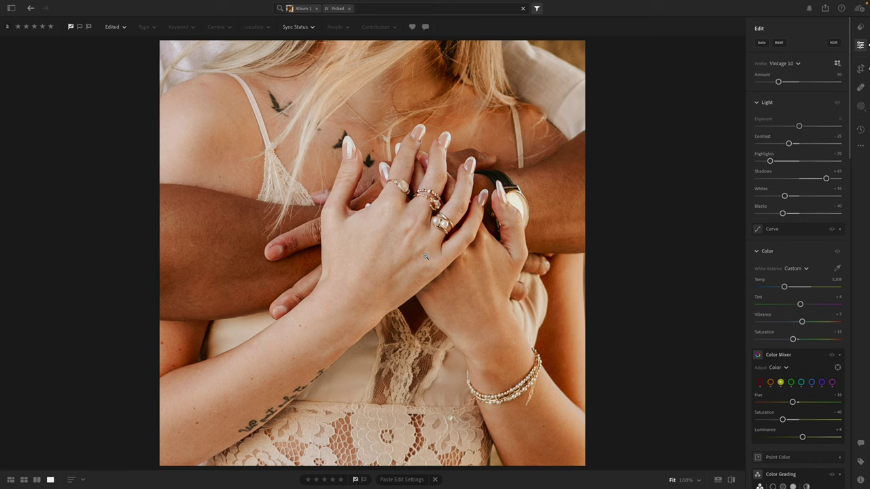
key(ctrl+minus)
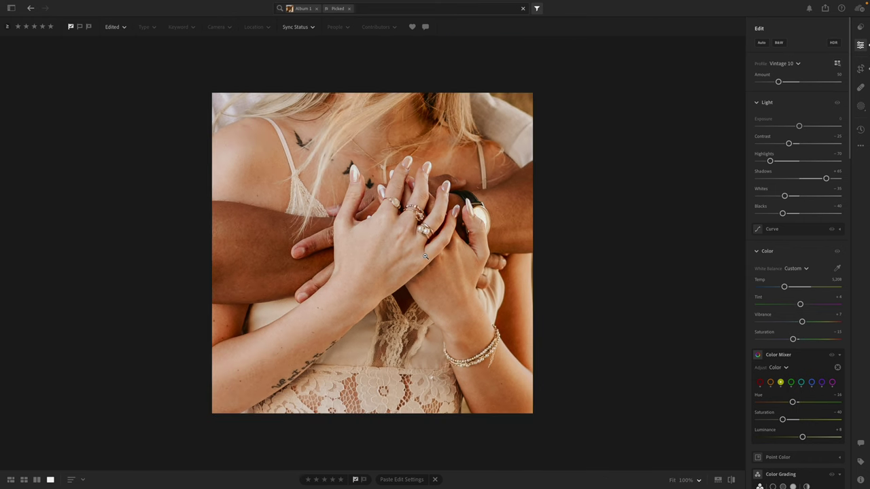
key(ctrl+0)
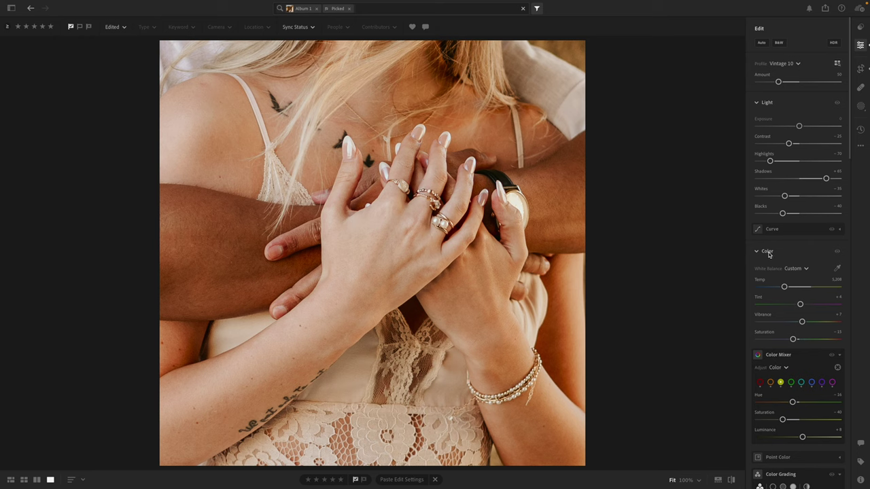
Step: Reset Clarity to 0 and raise Texture to +9
scroll(790, 286, down, 5)
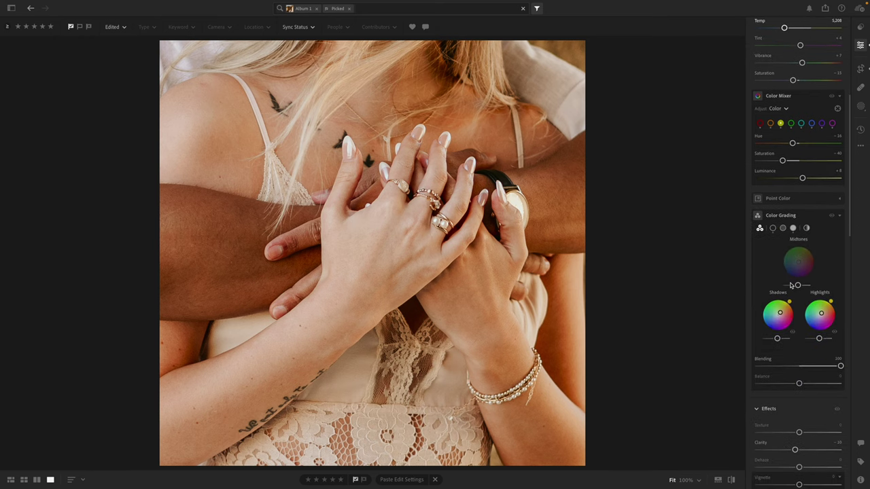
scroll(790, 286, down, 4)
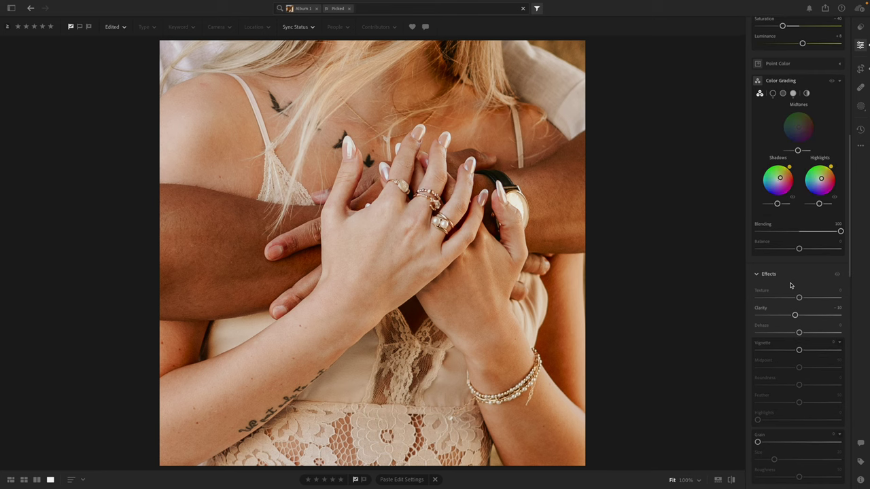
double_click(795, 316)
drag(802, 298, 802, 298)
Step: Add fine film grain at amount 9 with size 3
click(778, 443)
drag(778, 444, 775, 443)
scroll(775, 442, down, 2)
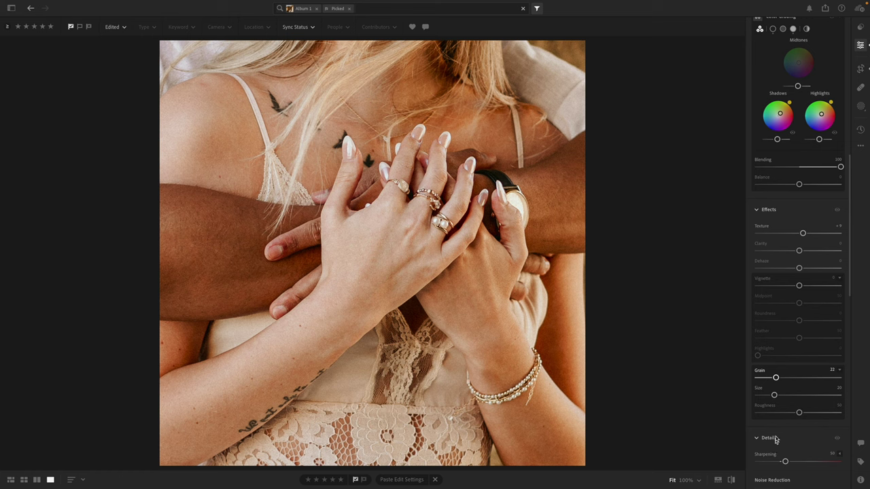
click(758, 397)
drag(758, 397, 775, 414)
drag(776, 378, 762, 378)
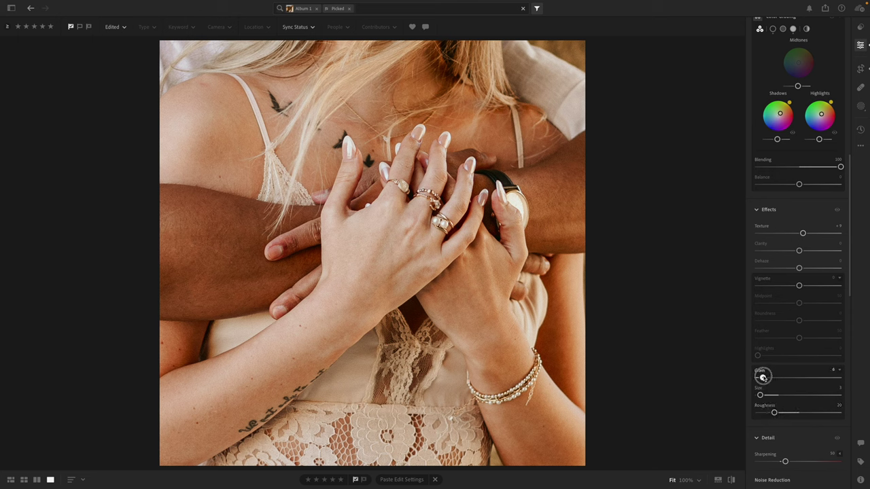
drag(762, 378, 765, 379)
Step: Add a subtle dark vignette, settling at about -5
scroll(768, 377, up, 2)
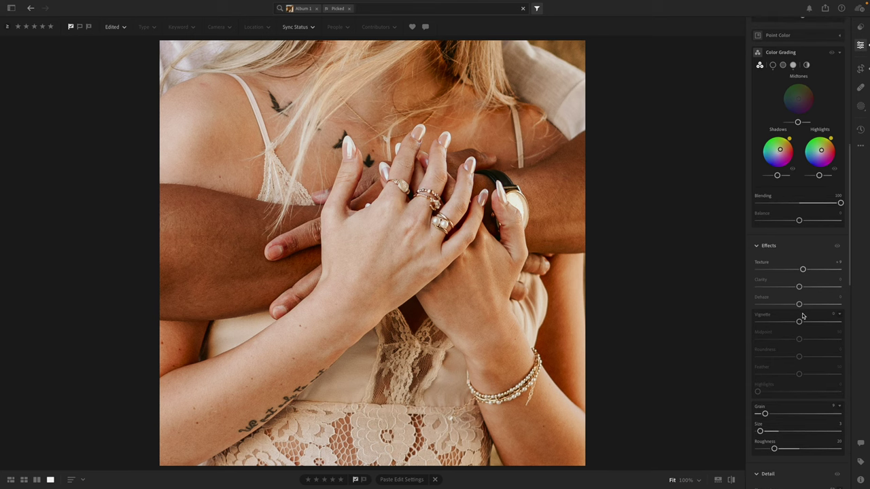
drag(800, 324, 797, 325)
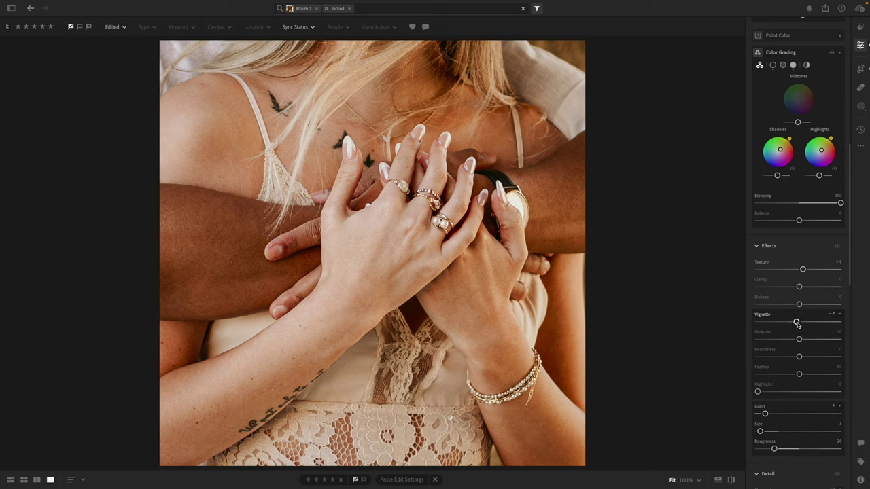
mouse_move(795, 324)
mouse_down()
mouse_move(759, 323)
mouse_move(797, 323)
mouse_up()
drag(796, 323, 798, 323)
scroll(797, 322, up, 2)
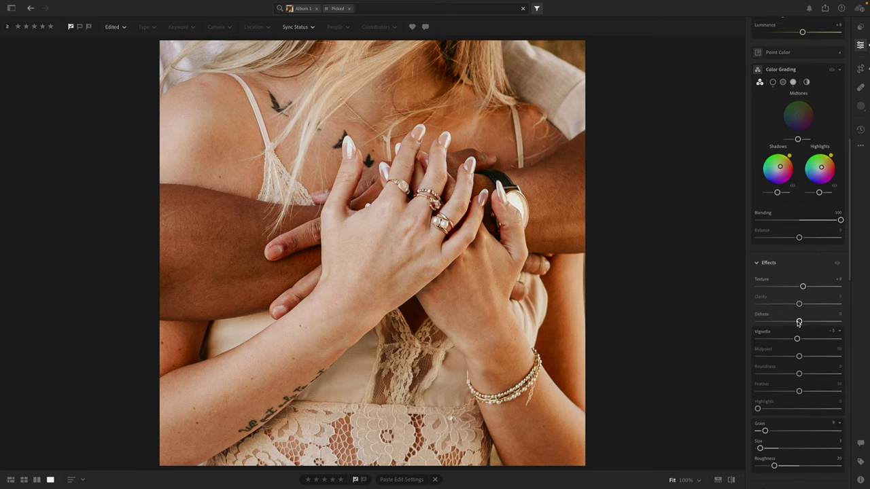
scroll(796, 324, up, 4)
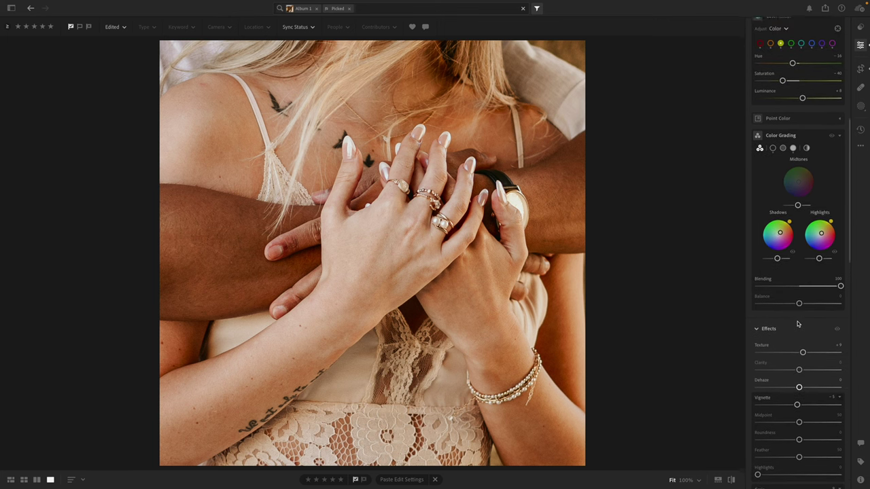
scroll(797, 324, up, 3)
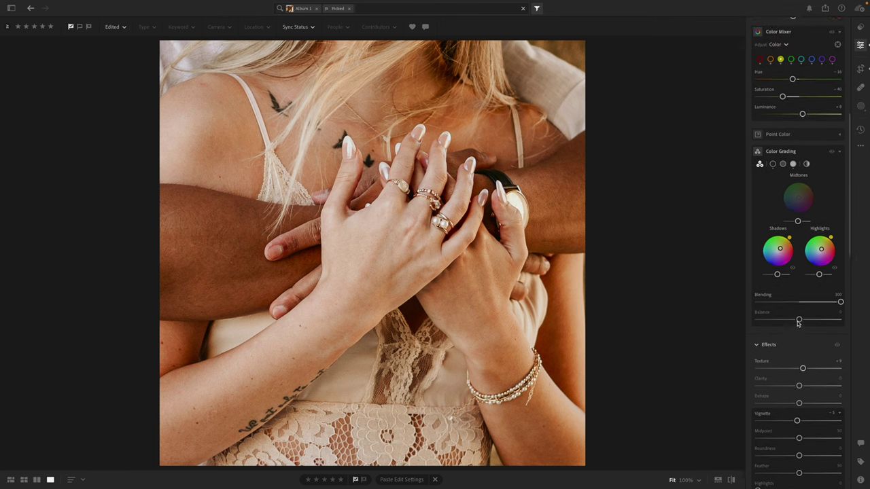
scroll(798, 324, up, 15)
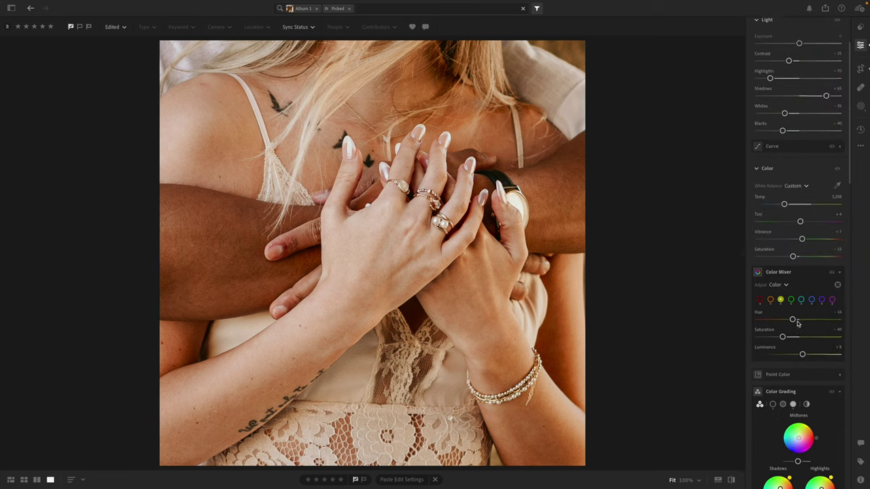
Step: Warm Temp slightly, soften Contrast and lower Saturation a touch
click(860, 68)
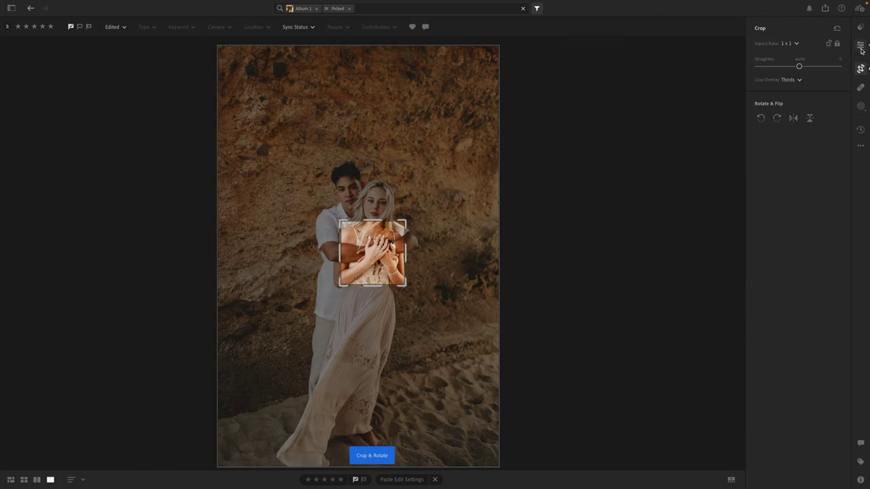
click(861, 47)
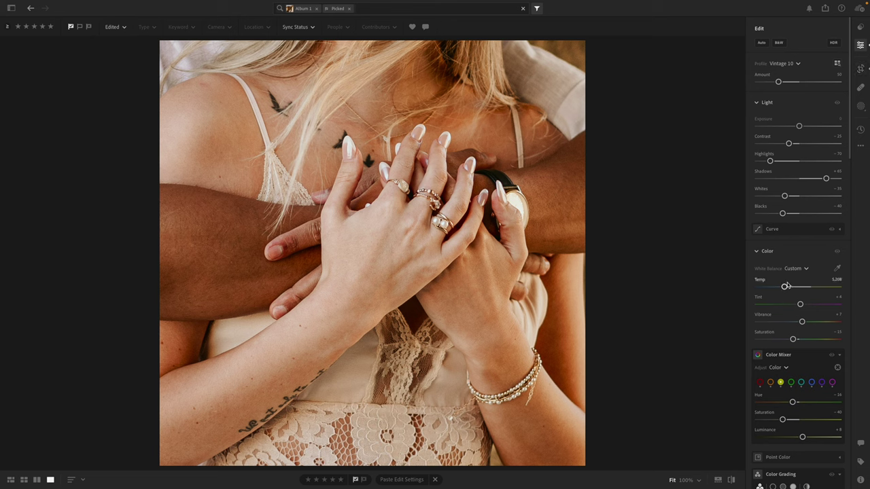
drag(785, 286, 786, 286)
mouse_move(786, 145)
mouse_down()
mouse_move(769, 146)
mouse_move(825, 144)
mouse_move(761, 142)
mouse_move(804, 143)
mouse_move(786, 144)
mouse_up()
drag(792, 339, 793, 341)
Step: Set luminance noise reduction to 25 and raise the grain amount to 18
scroll(792, 340, down, 15)
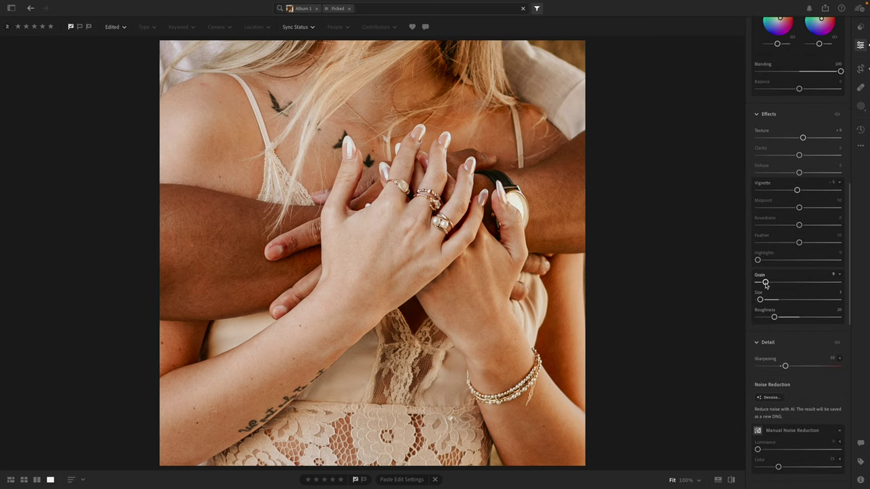
mouse_move(764, 282)
mouse_down()
mouse_move(839, 284)
mouse_move(763, 282)
mouse_up()
drag(763, 283, 764, 282)
scroll(792, 297, down, 3)
drag(757, 361, 777, 362)
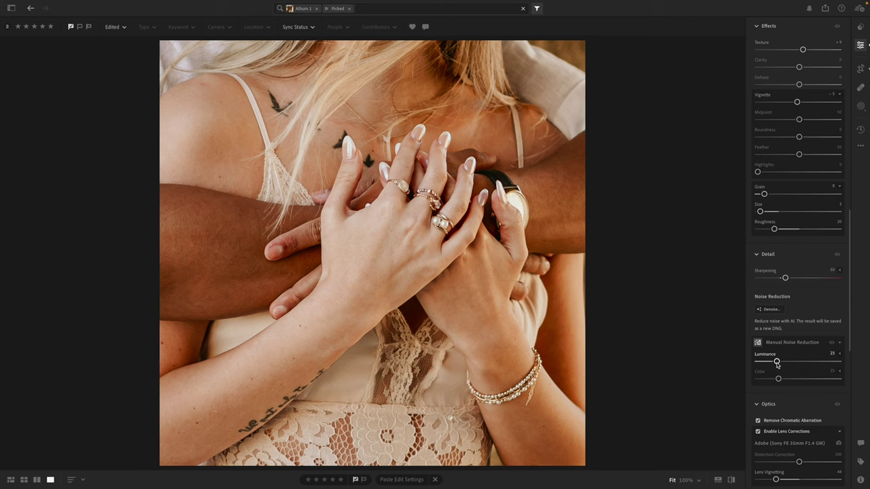
drag(777, 363, 779, 364)
drag(766, 196, 775, 198)
Step: Compare against the unedited original, then copy the hands photo's settings
click(730, 480)
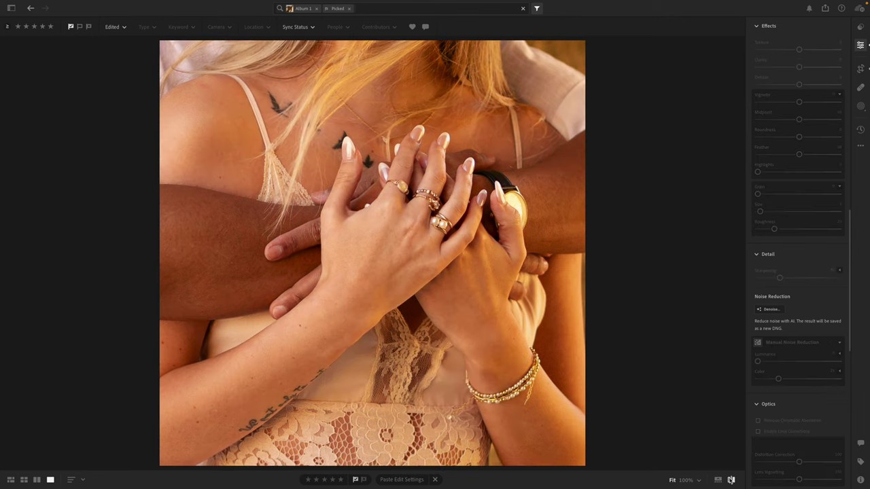
click(730, 479)
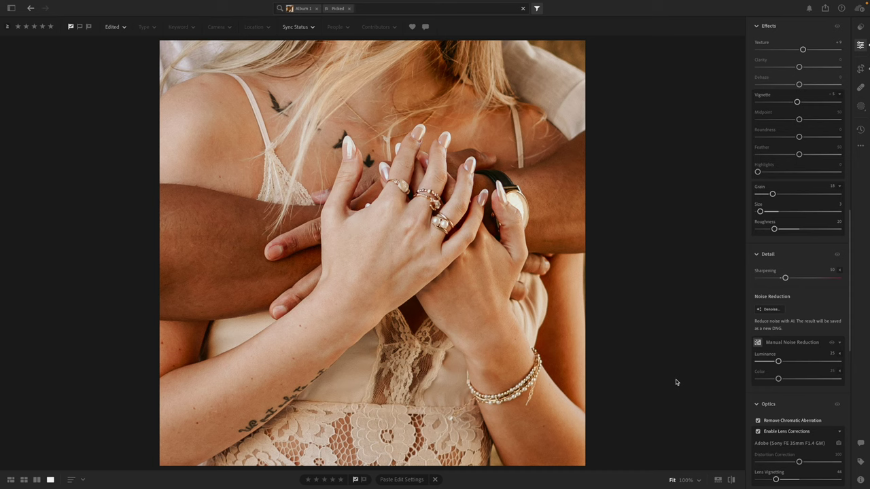
key(ctrl+c)
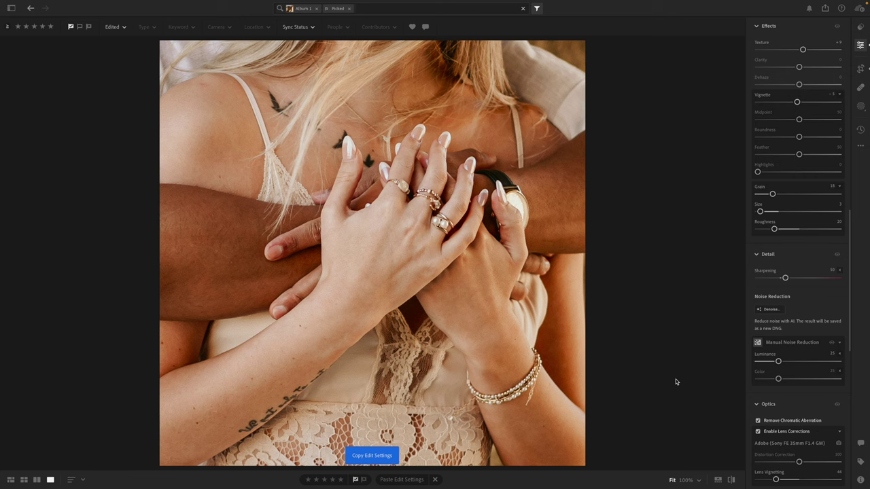
Step: Paste the copied grade onto the next cave shot and check the faces at 100%
key(Right)
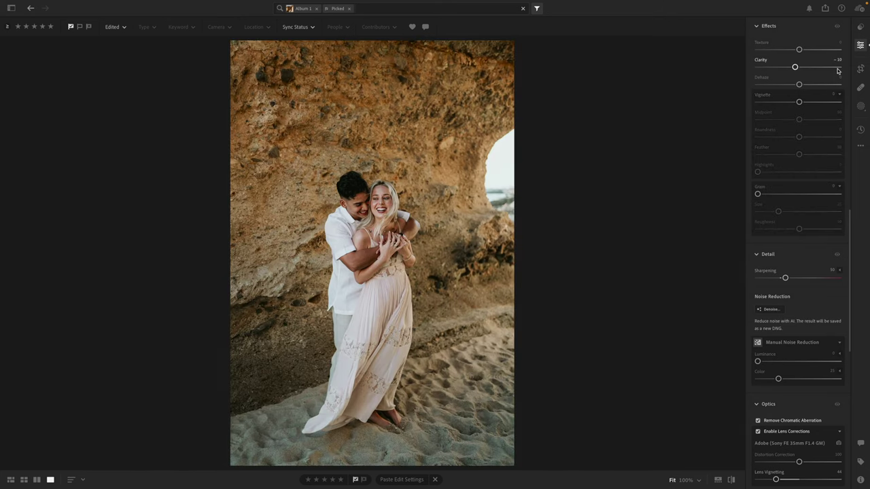
key(ctrl+v)
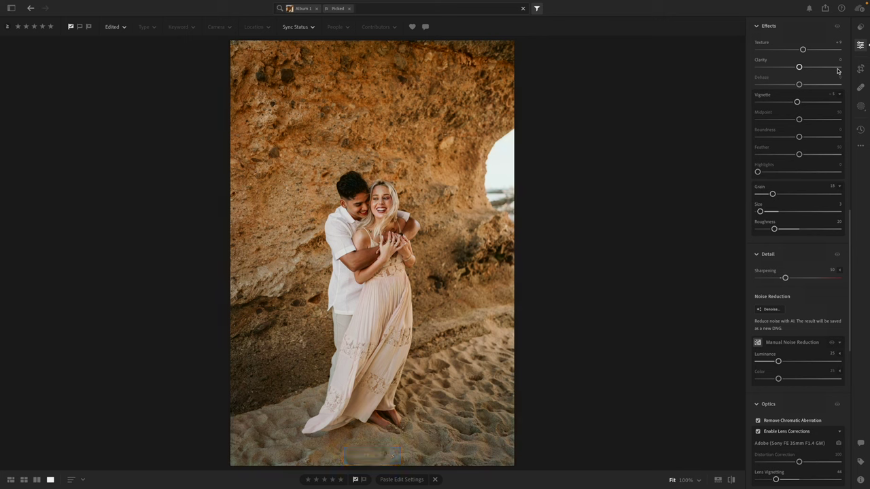
key(z)
drag(491, 83, 556, 241)
click(555, 240)
Step: On the sea-cave photo, set Temp 5,182 and Tint +8, copy settings, start a brush mask
key(Right)
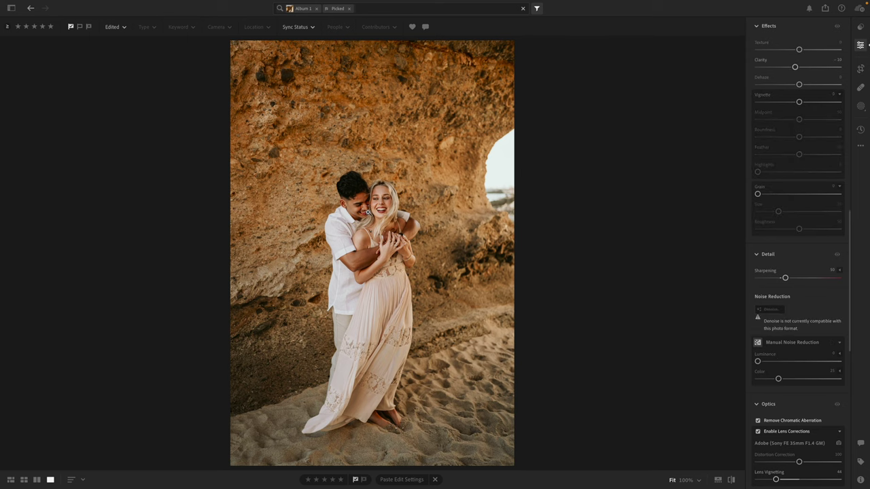
key(Right)
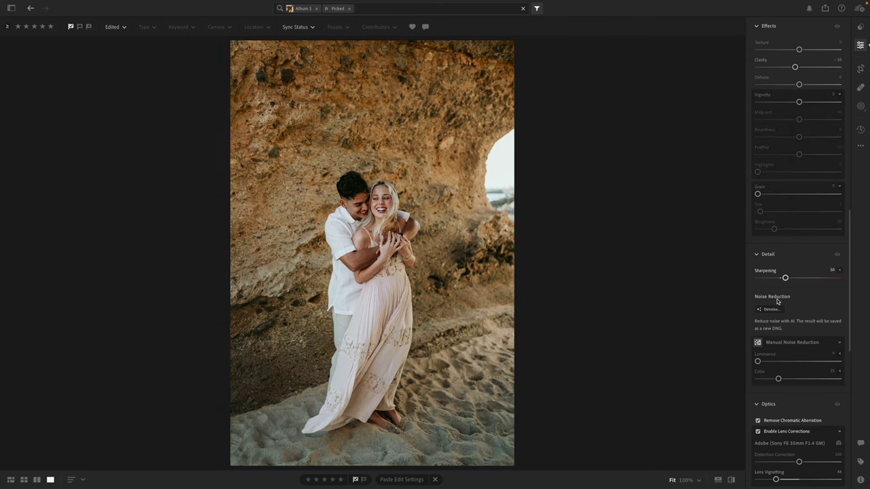
scroll(801, 312, up, 15)
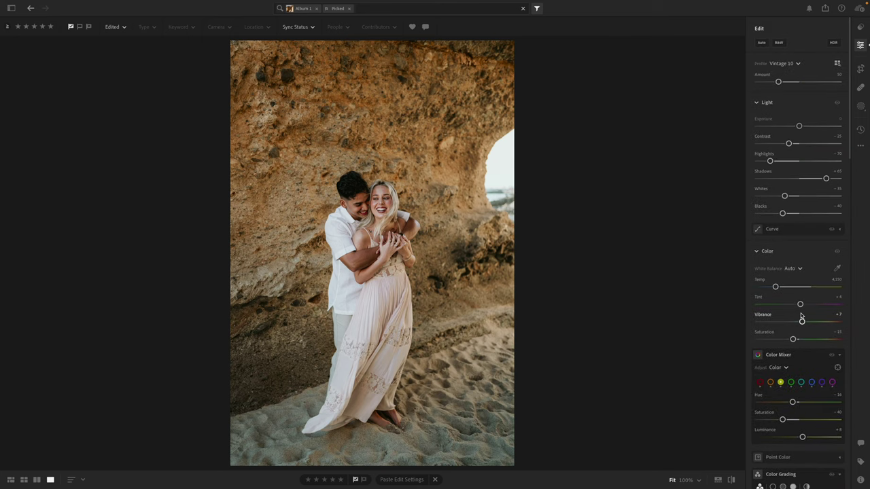
click(783, 288)
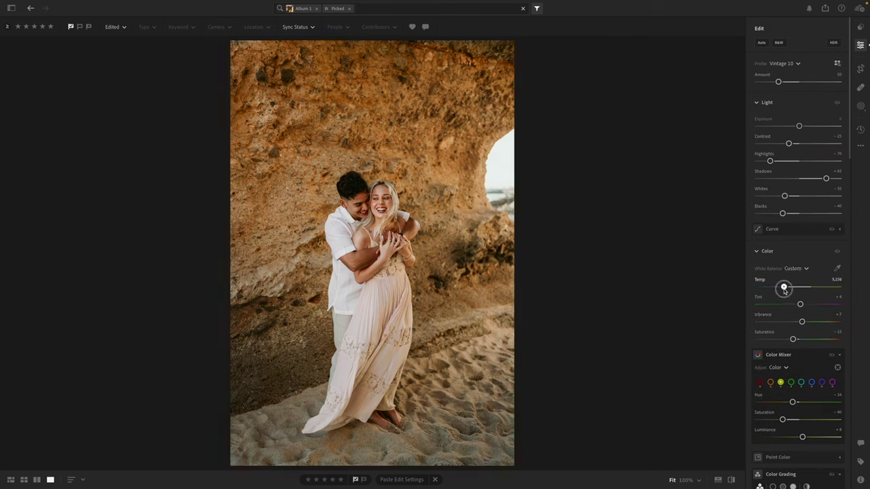
drag(800, 305, 801, 305)
drag(802, 306, 802, 306)
drag(784, 288, 785, 290)
key(ctrl+c)
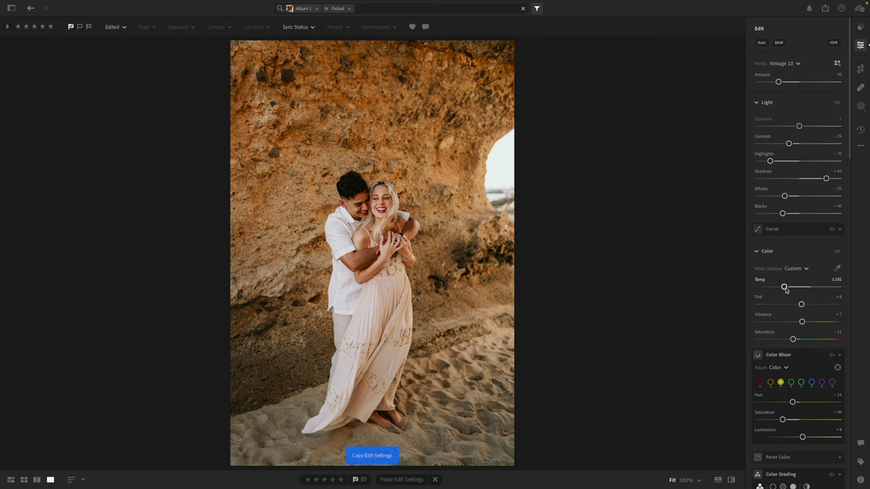
key(b)
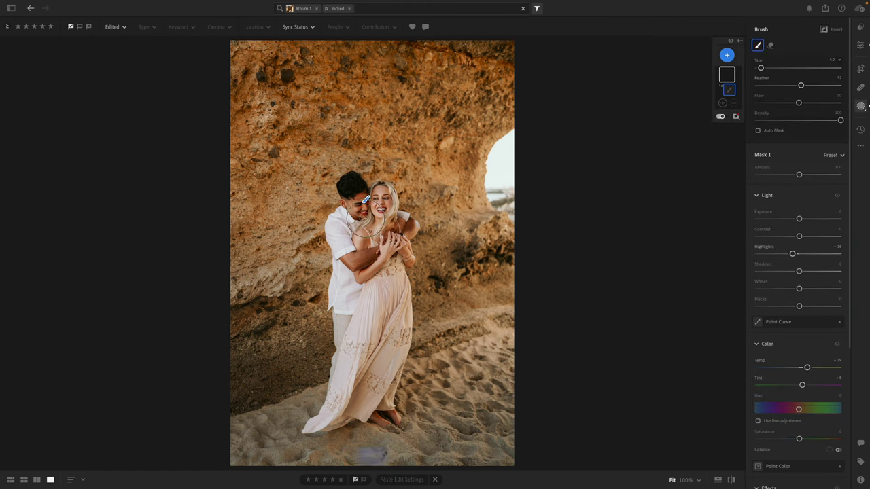
Step: Paint a brush mask over the man's face and reset its Temp, Tint and Highlights
drag(358, 224, 358, 197)
double_click(799, 369)
double_click(801, 385)
double_click(794, 253)
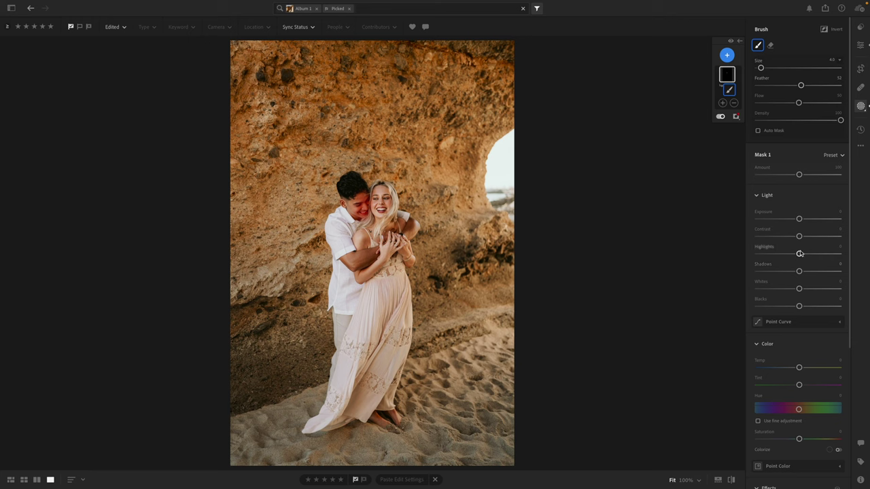
Step: Set the mask to Exposure +0.28, Shadows +15, Saturation −5, Texture and Clarity −10
drag(799, 219, 802, 218)
drag(805, 270, 805, 272)
scroll(801, 386, down, 3)
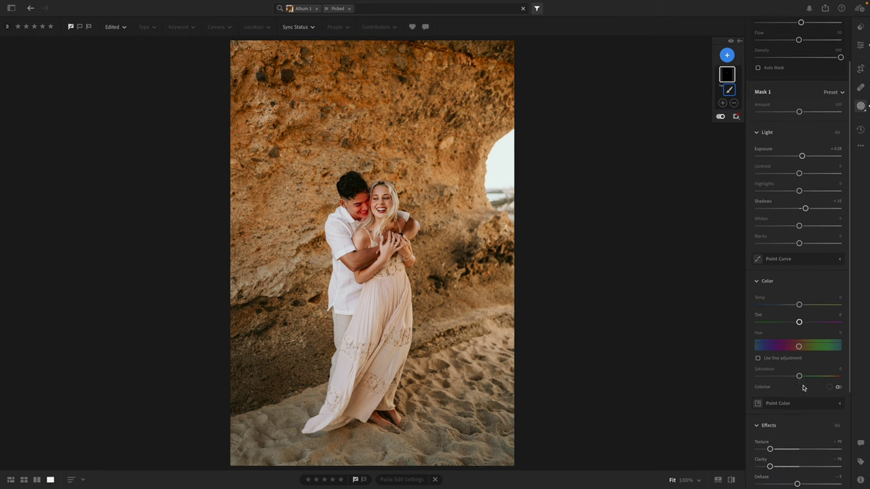
drag(798, 377, 797, 377)
click(795, 449)
click(795, 466)
scroll(794, 467, down, 5)
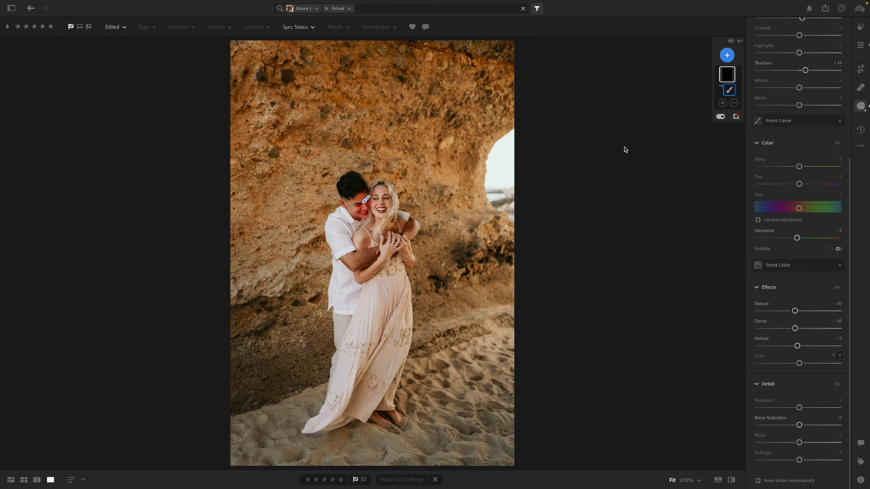
click(860, 44)
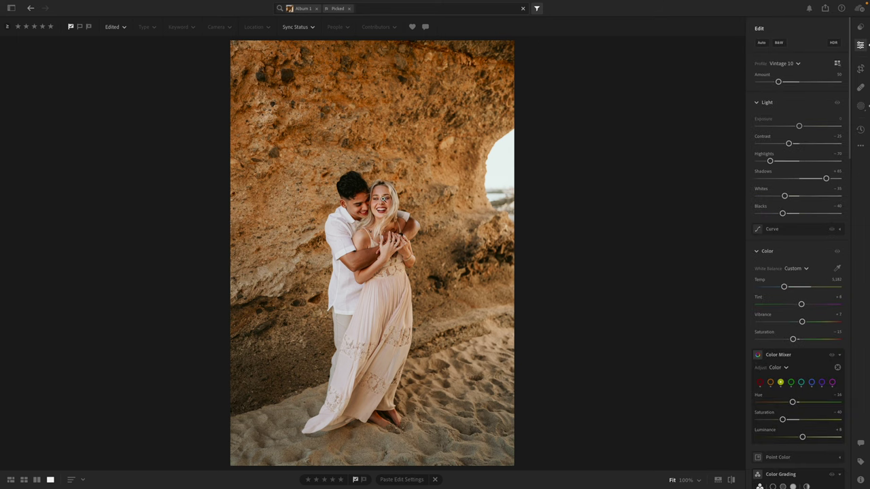
Step: Paste the copied grade onto this photo and the next beach portrait
key(ctrl+v)
key(Right)
key(ctrl+v)
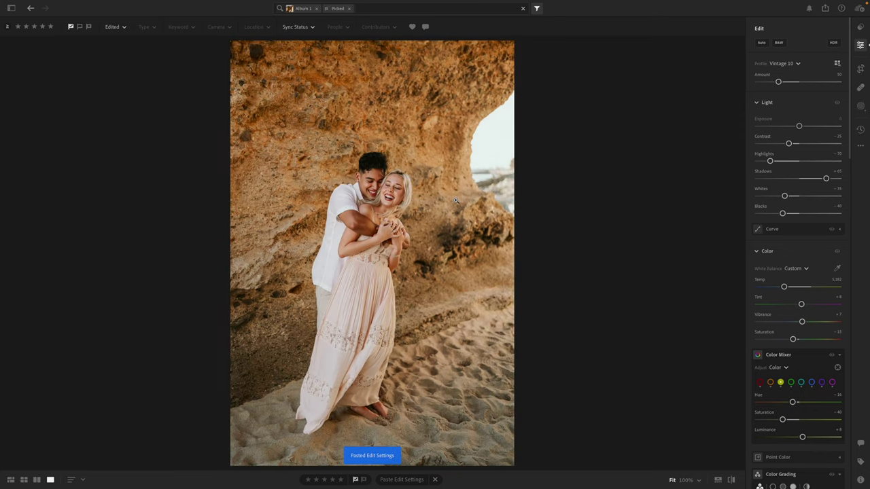
Step: Crop tighter around the couple, straighten slightly, and copy the settings
key(c)
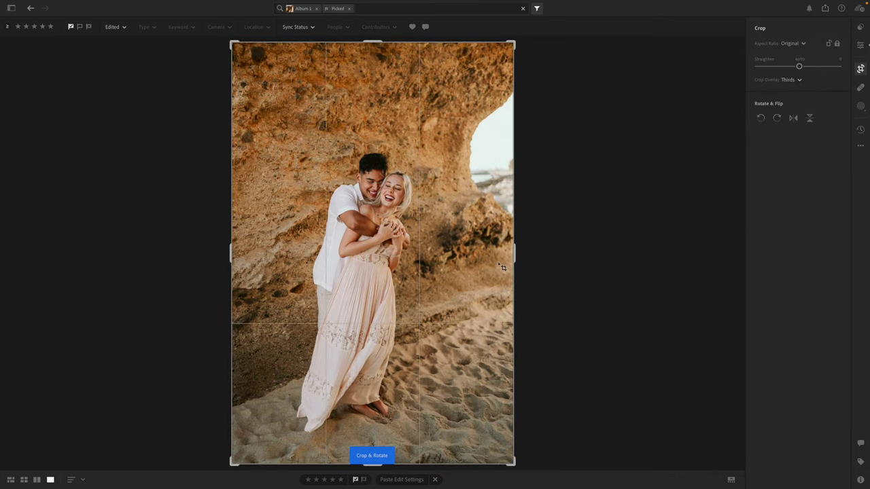
drag(509, 260, 453, 261)
drag(388, 281, 351, 292)
drag(541, 221, 541, 219)
key(e)
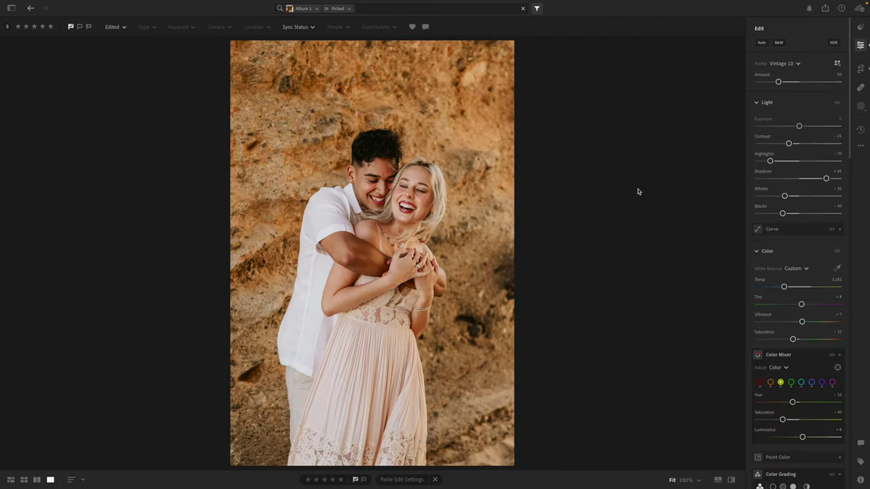
key(c)
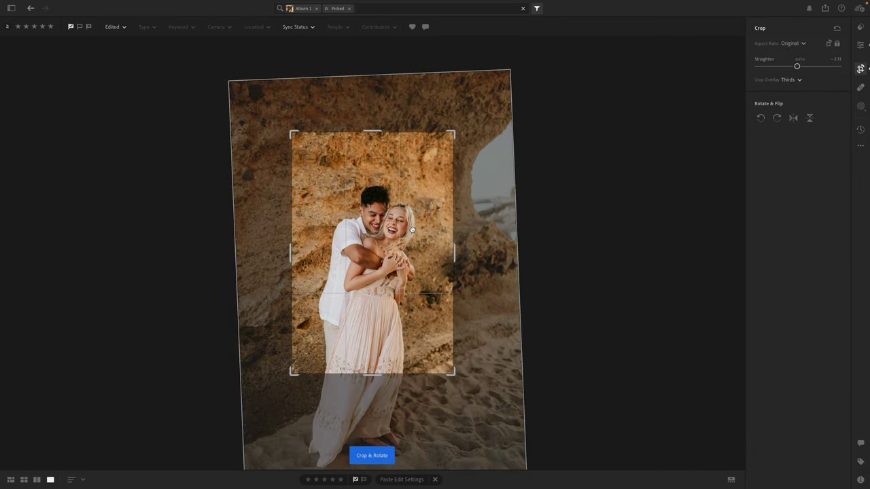
key(e)
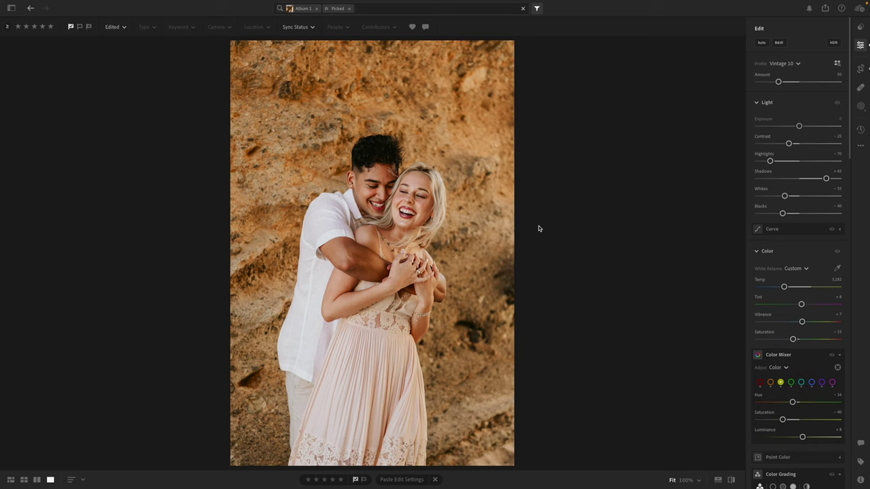
key(ctrl+c)
Step: Set Temp to 5,260, copy the grade and paste it onto the next portrait
drag(787, 290, 788, 290)
key(ctrl+c)
key(Right)
key(ctrl+v)
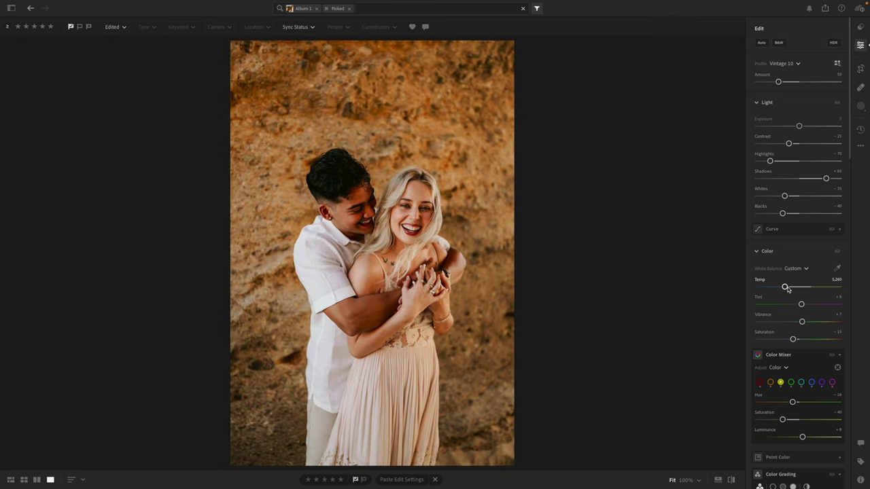
Step: Set Exposure to +0.12 and Temp to 4,685, then start a brush mask
drag(798, 126, 800, 125)
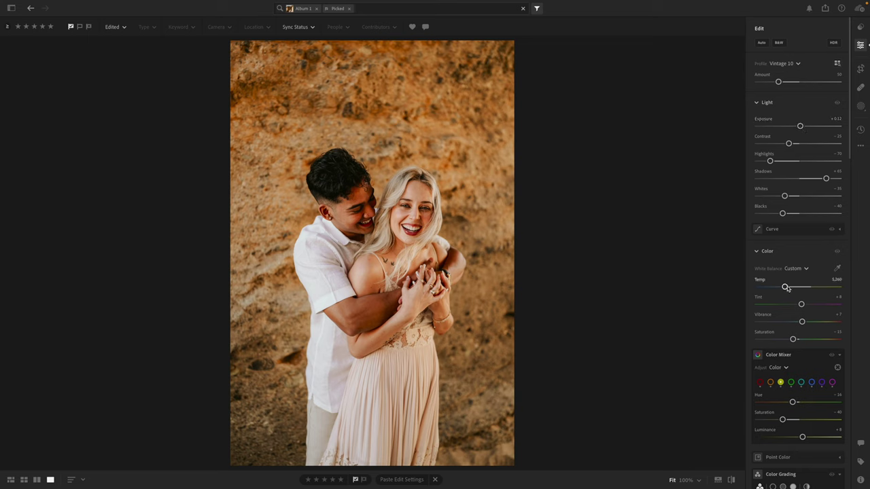
drag(784, 287, 780, 287)
key(b)
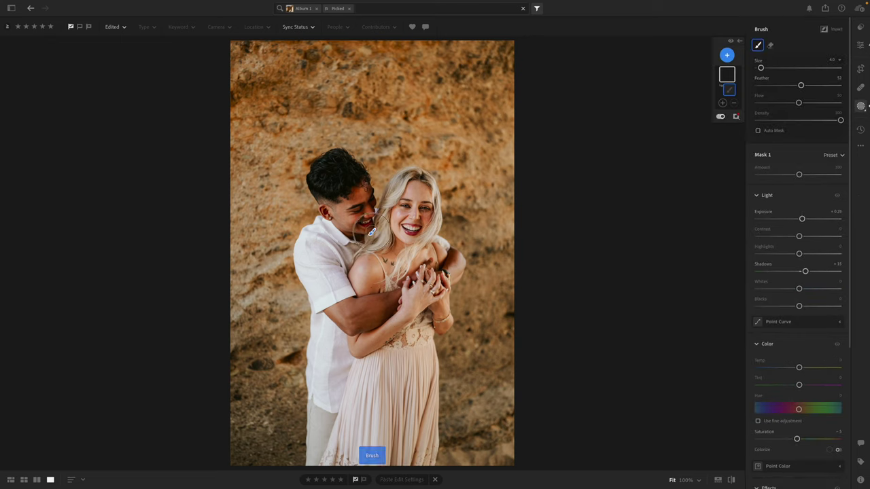
Step: Paint Mask 1 over the man's face and a second brush mask over the woman's cheeks
mouse_move(365, 194)
mouse_down()
mouse_move(340, 203)
mouse_move(337, 219)
mouse_move(359, 228)
mouse_move(353, 207)
mouse_up()
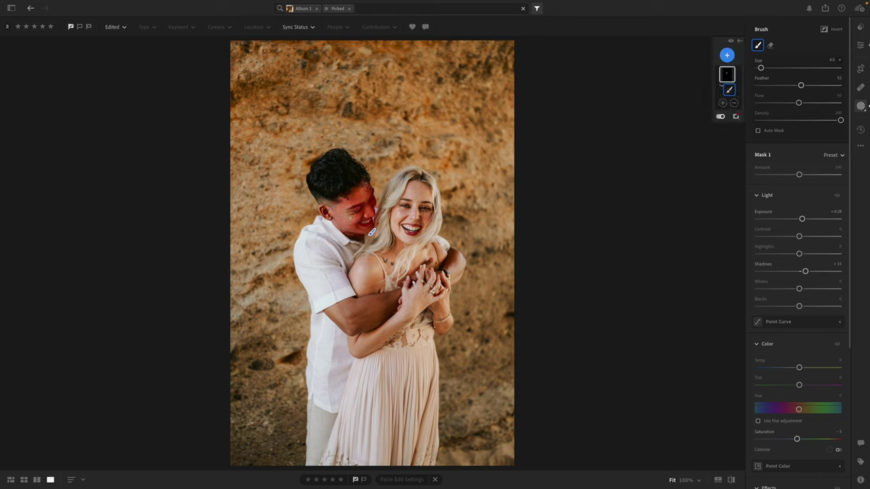
click(859, 45)
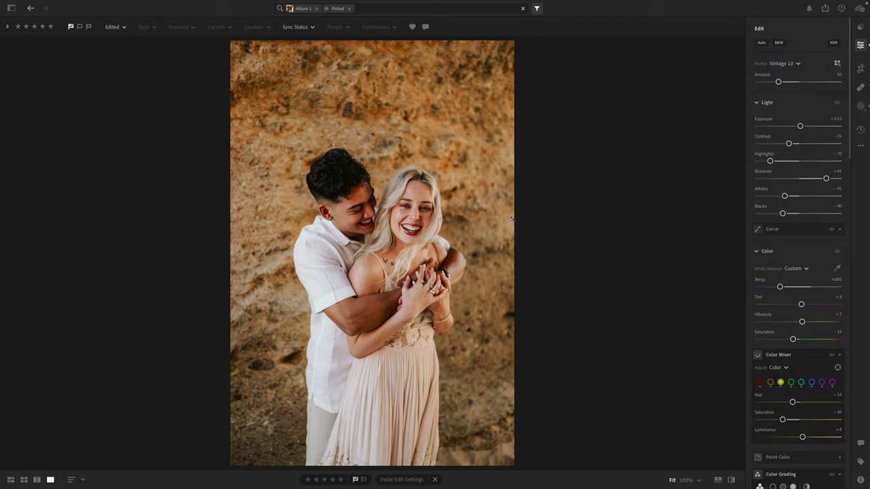
click(860, 106)
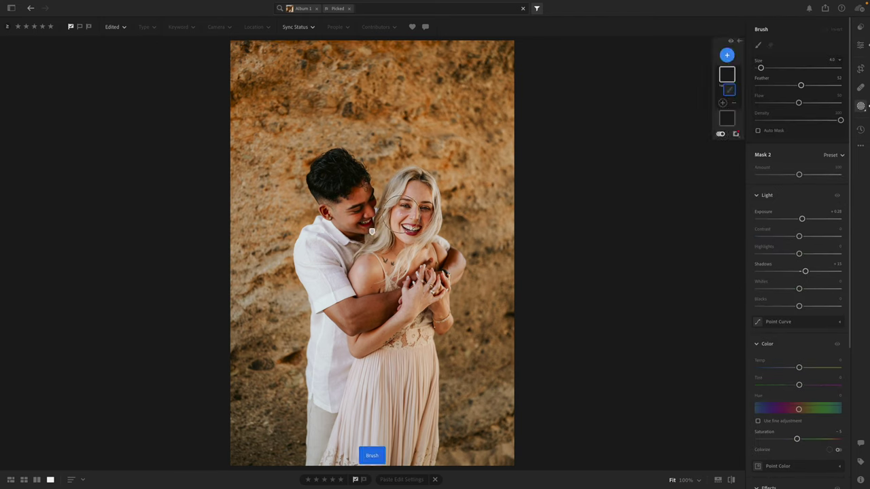
mouse_move(407, 212)
mouse_down()
mouse_move(388, 216)
mouse_move(435, 211)
mouse_move(422, 219)
mouse_up()
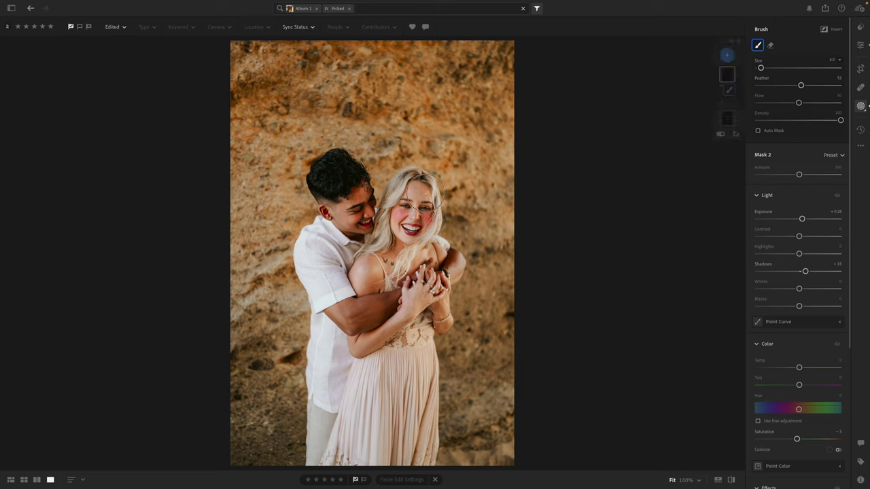
mouse_move(721, 86)
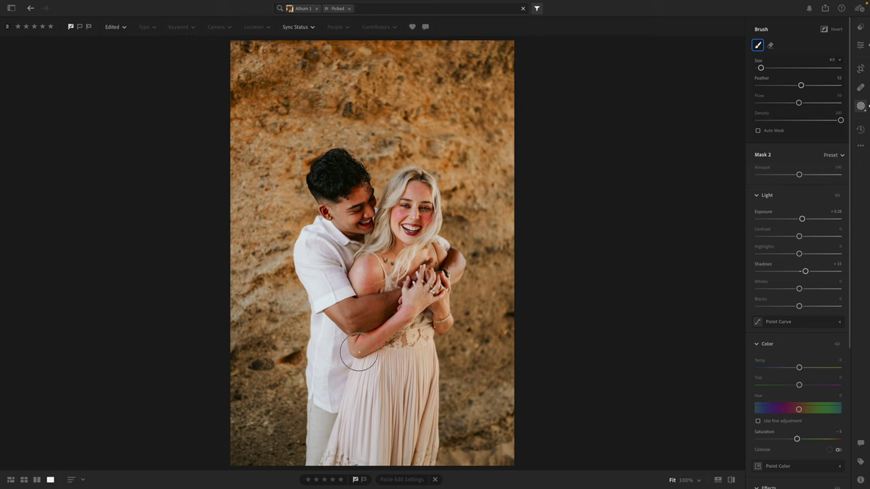
click(860, 45)
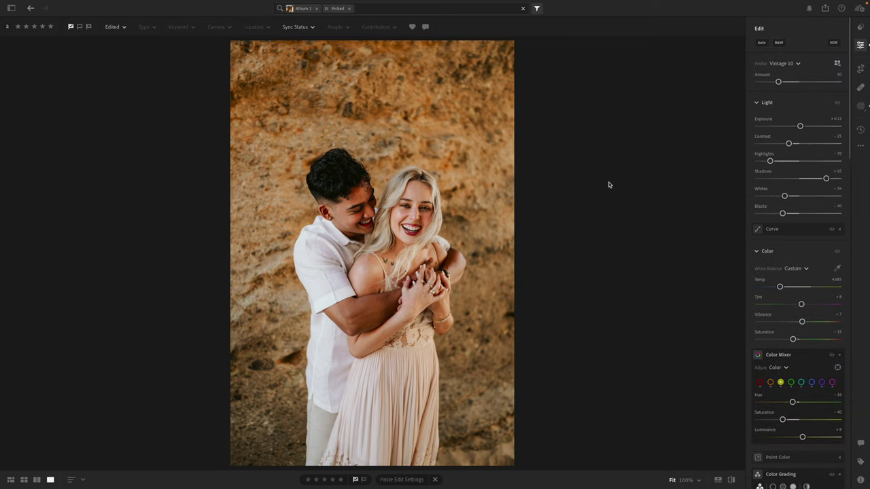
Step: Copy the settings, then tighten the crop from the top-left corner and shift the photo down
key(ctrl+c)
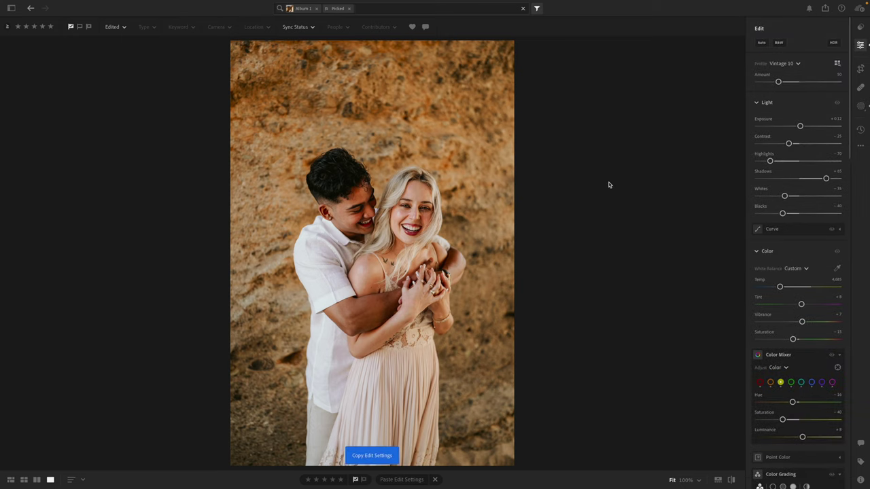
key(c)
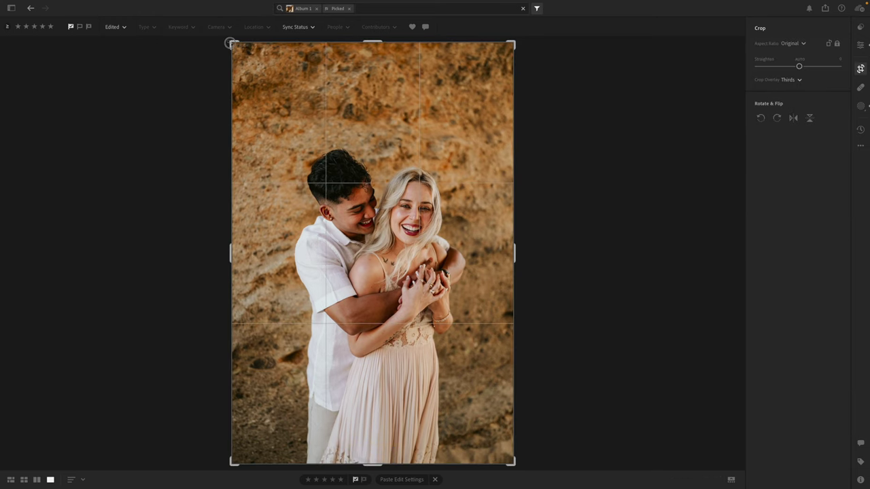
drag(231, 43, 238, 47)
drag(288, 121, 288, 136)
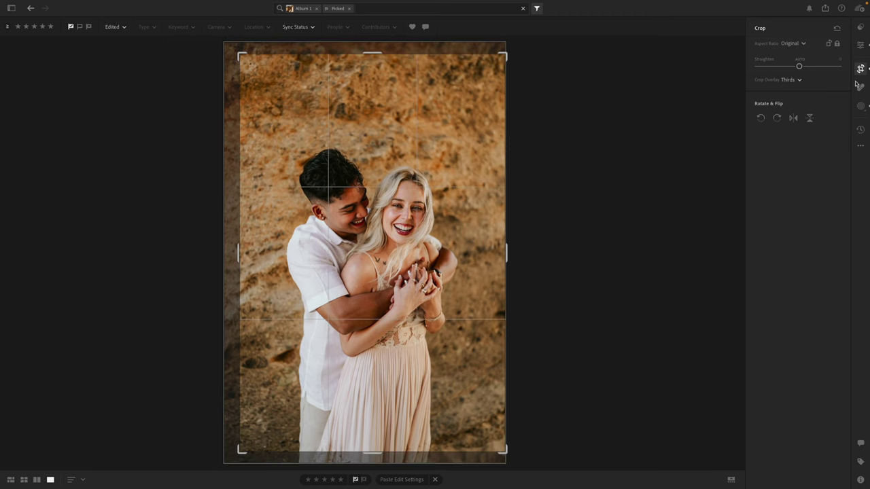
click(861, 47)
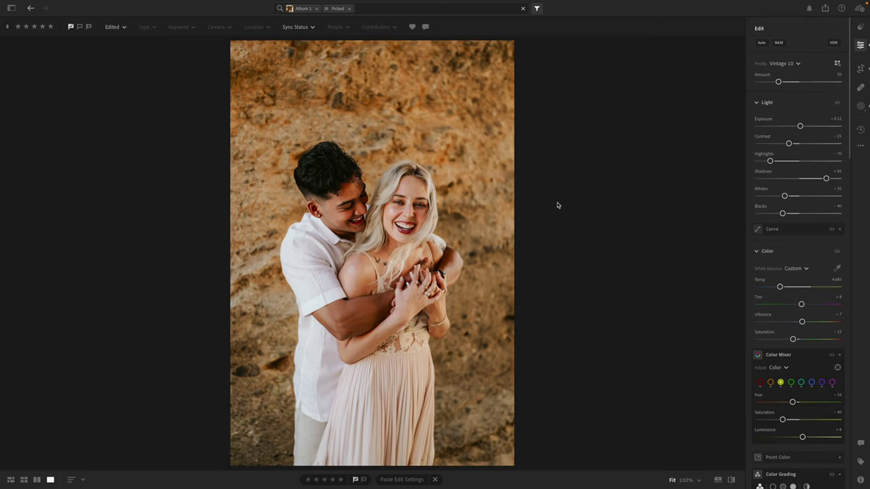
Step: Add a brush mask over the man's face with the brush enlarged to size 6
key(b)
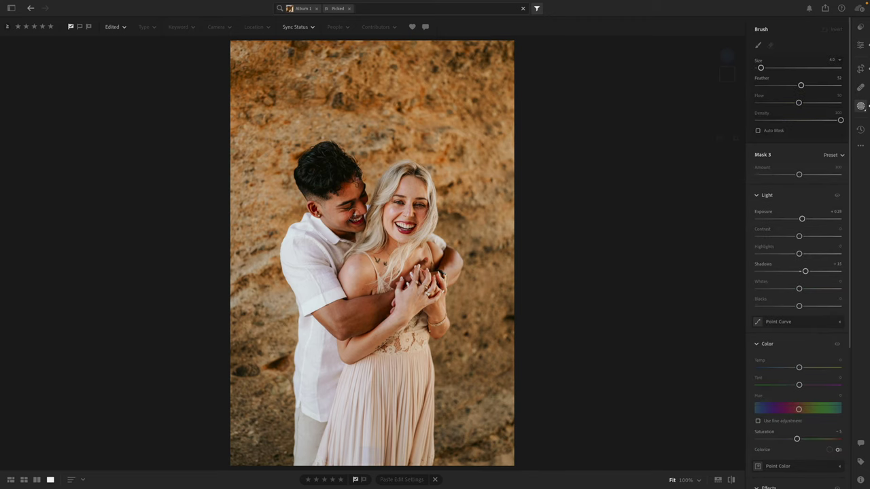
key(bracketright)
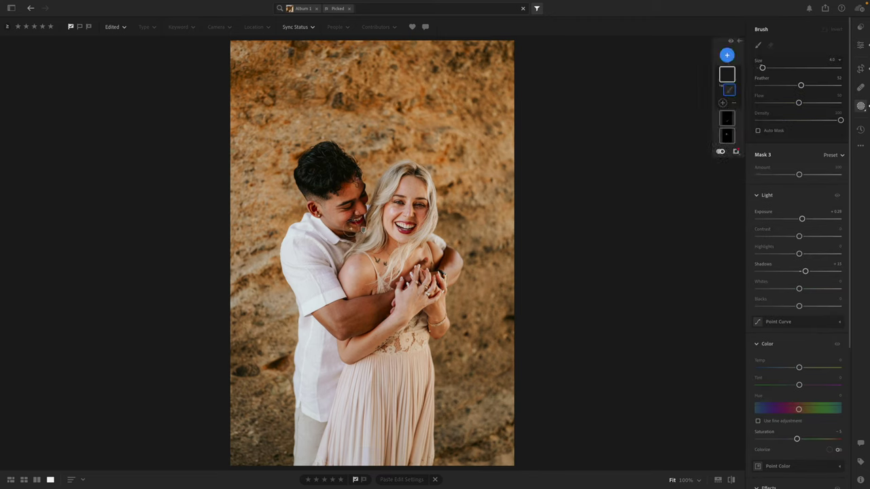
mouse_move(355, 224)
mouse_down()
mouse_move(344, 192)
mouse_move(352, 192)
mouse_move(360, 216)
mouse_up()
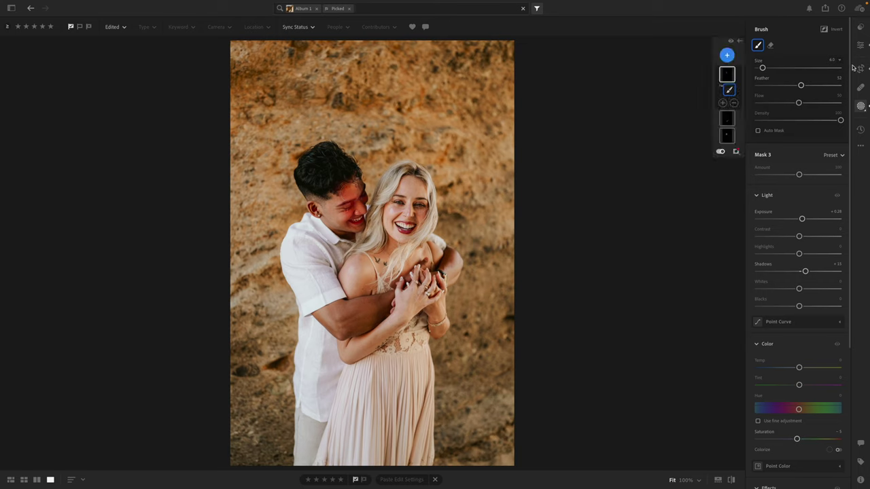
click(860, 45)
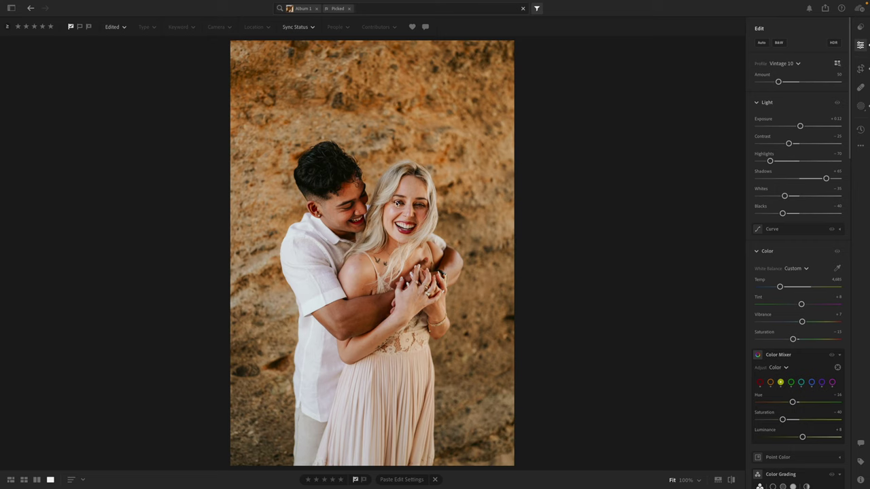
Step: Add a smaller brush mask over the man's hairline
key(m)
key(bracketleft)
key(bracketleft)
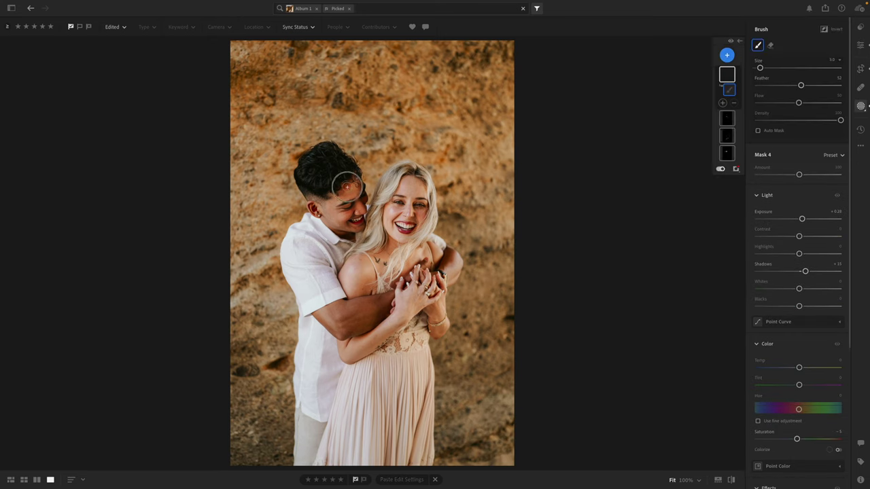
mouse_move(344, 183)
mouse_down()
mouse_move(352, 188)
mouse_move(340, 185)
mouse_up()
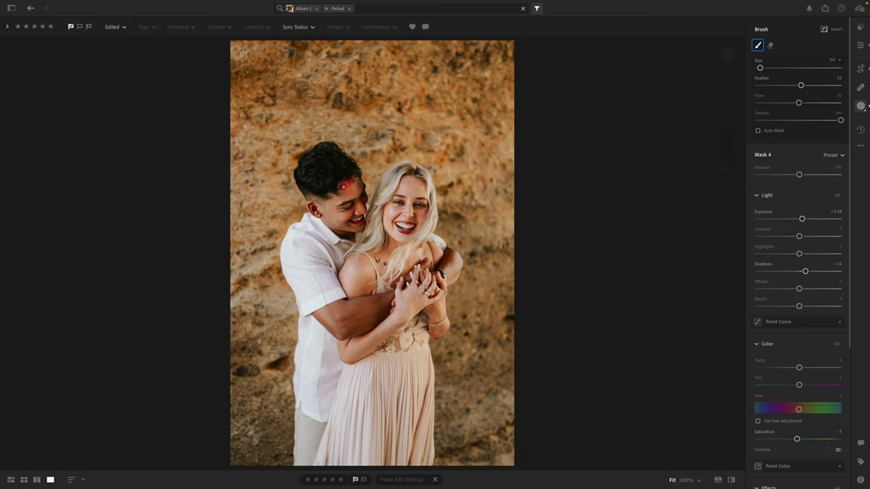
click(861, 47)
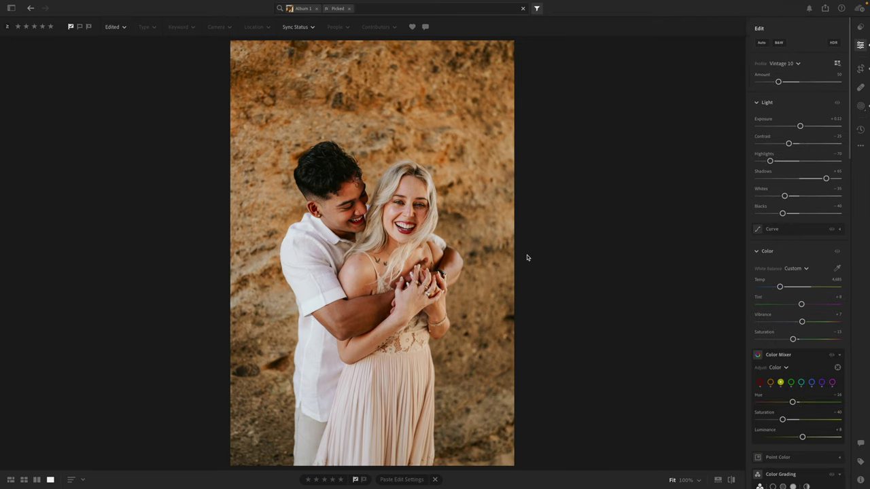
Step: Warm the couple portrait to Temp 5,443, drop saturation to -22, and paste onto the hands close-up
click(496, 240)
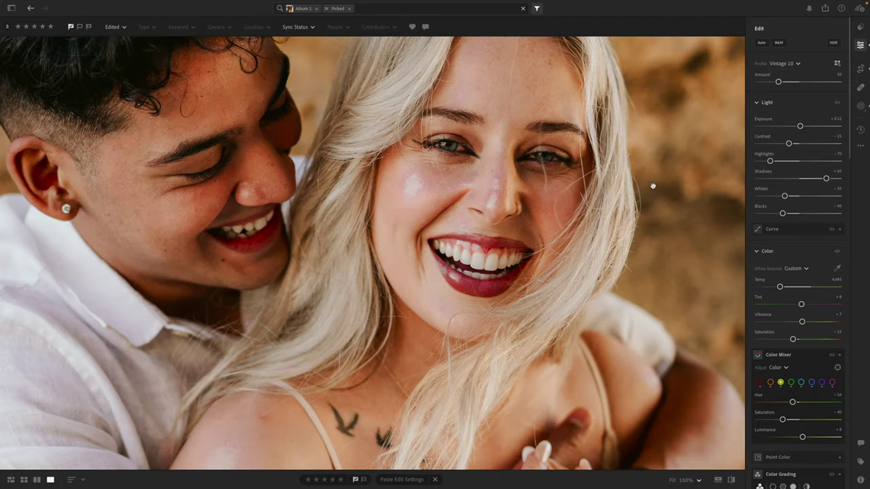
mouse_move(786, 286)
mouse_down()
mouse_move(800, 288)
mouse_move(786, 288)
mouse_up()
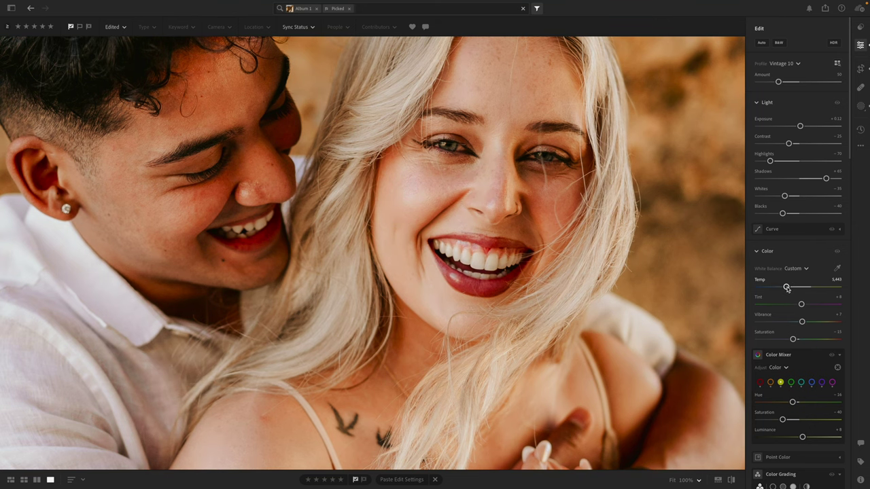
key(z)
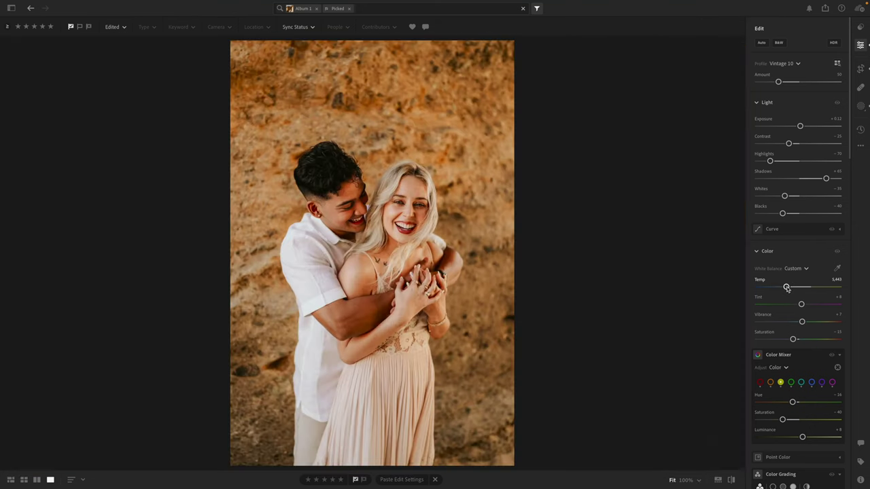
drag(792, 339, 789, 339)
key(Right)
key(ctrl+shift+v)
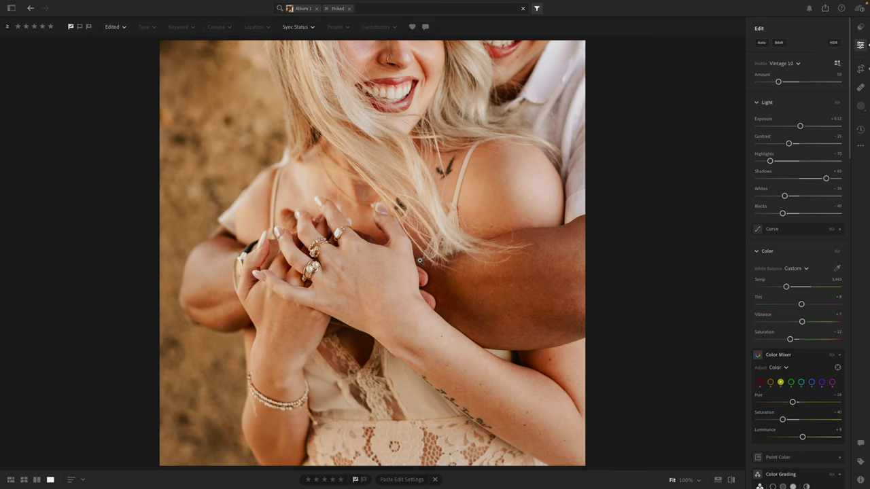
Step: Check the close-up's crop, ease its vignette back to a subtle -8, and copy the settings
key(c)
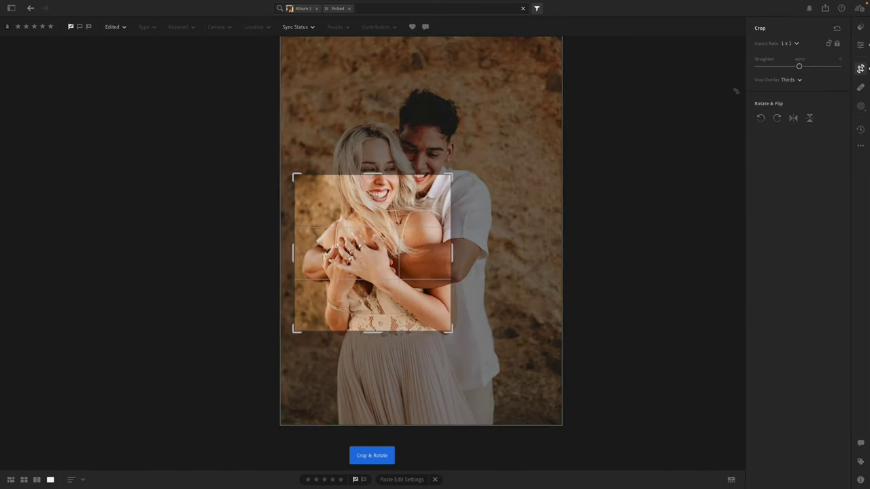
click(861, 45)
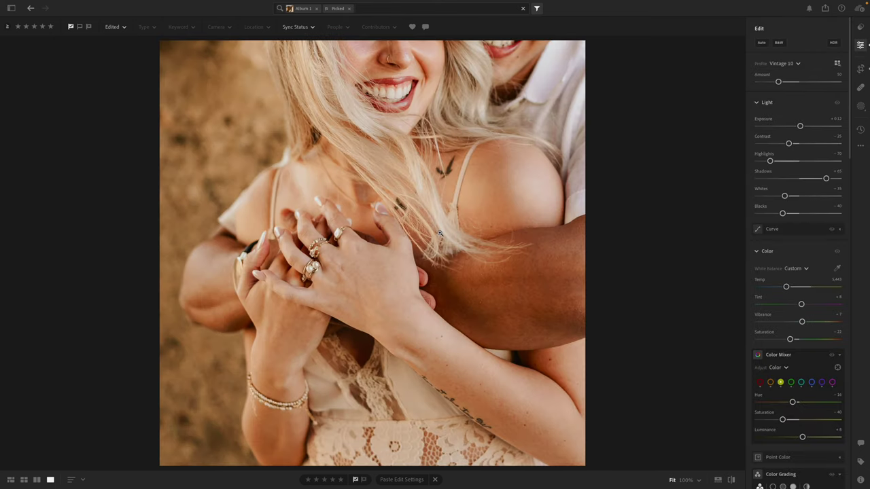
scroll(798, 305, down, 8)
scroll(798, 305, down, 1)
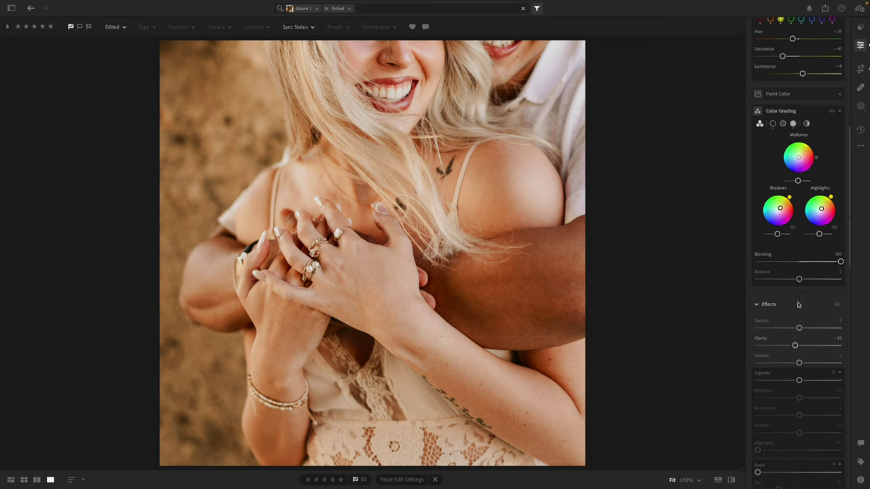
drag(798, 378, 755, 384)
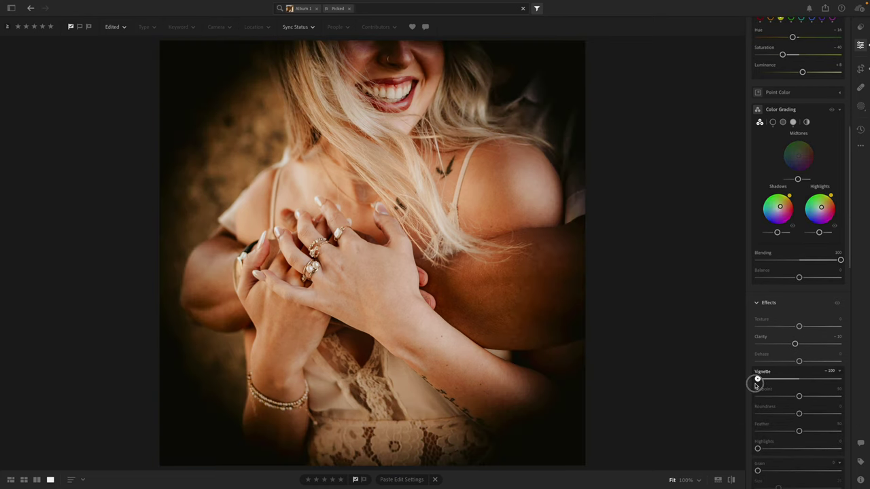
drag(757, 378, 795, 379)
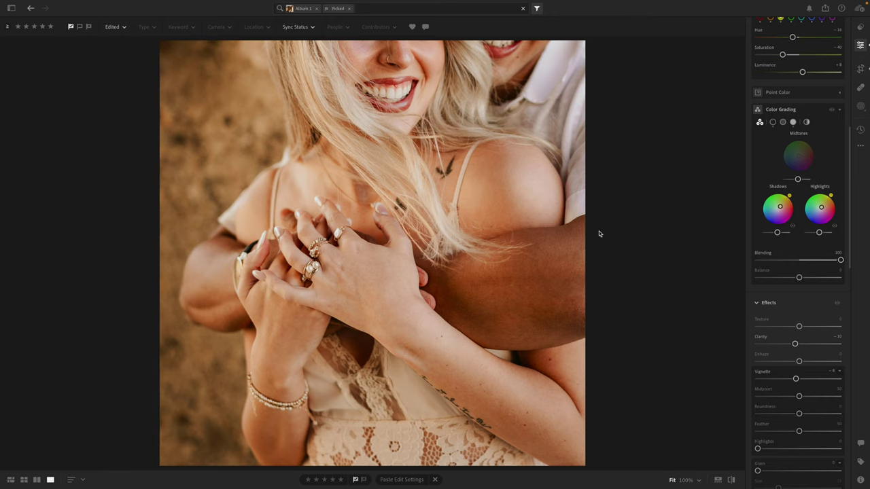
key(Right)
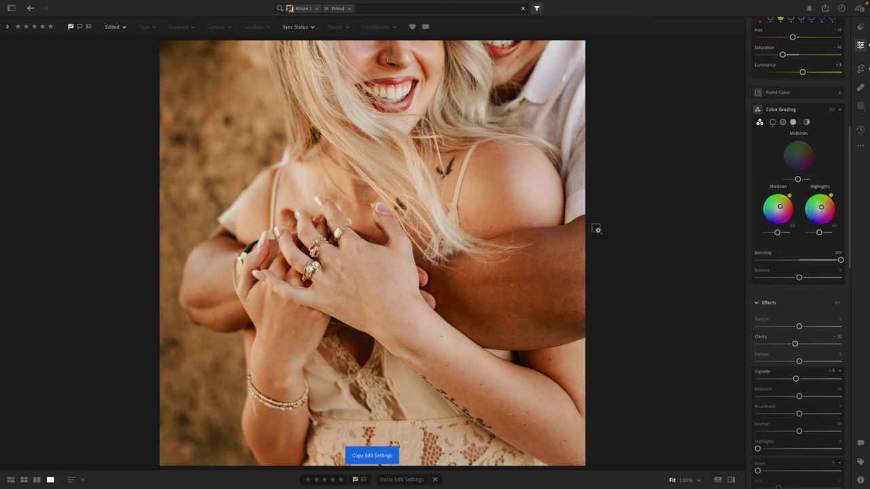
Step: Paste the grade onto the full-length portrait and fine-tune its exposure to +0.06
key(ctrl+v)
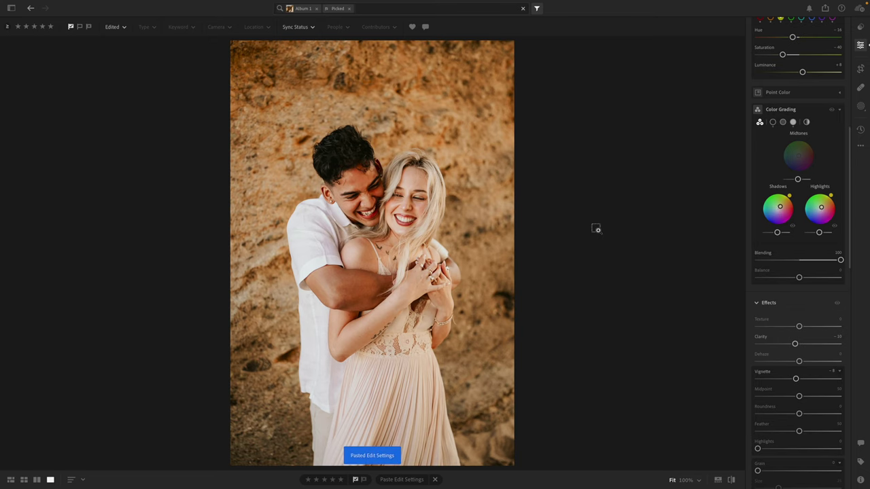
key(Right)
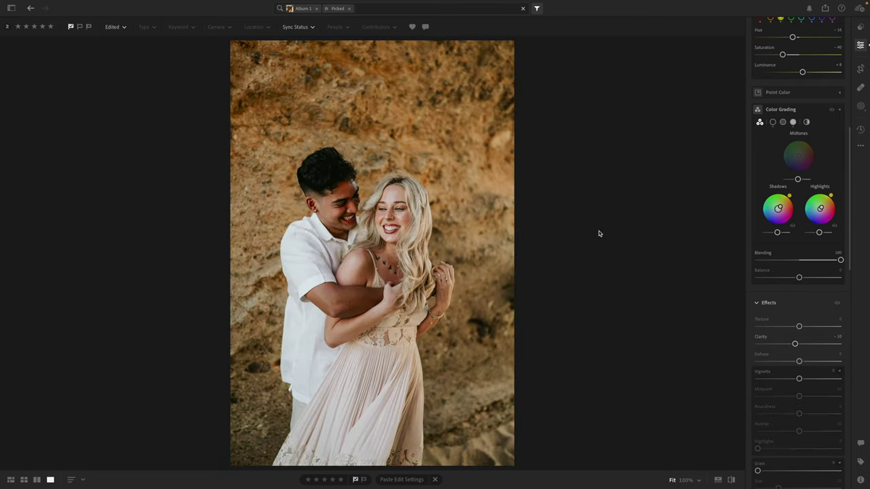
key(Right)
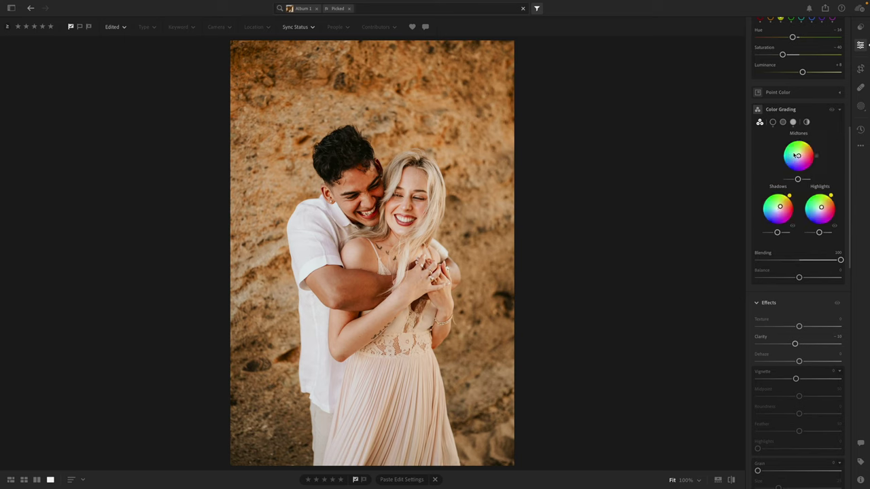
scroll(809, 125, up, 5)
drag(799, 126, 799, 125)
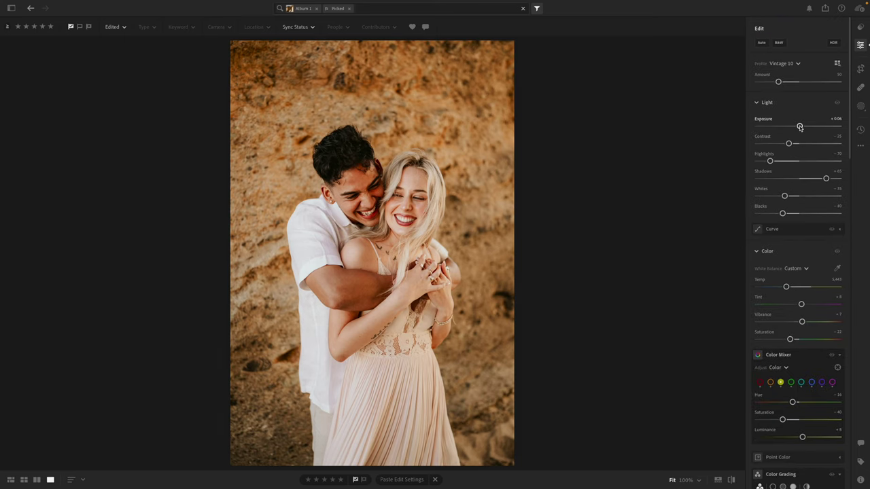
Step: Copy the portrait's settings and paste them onto the following rock-wall photo
key(ctrl+c)
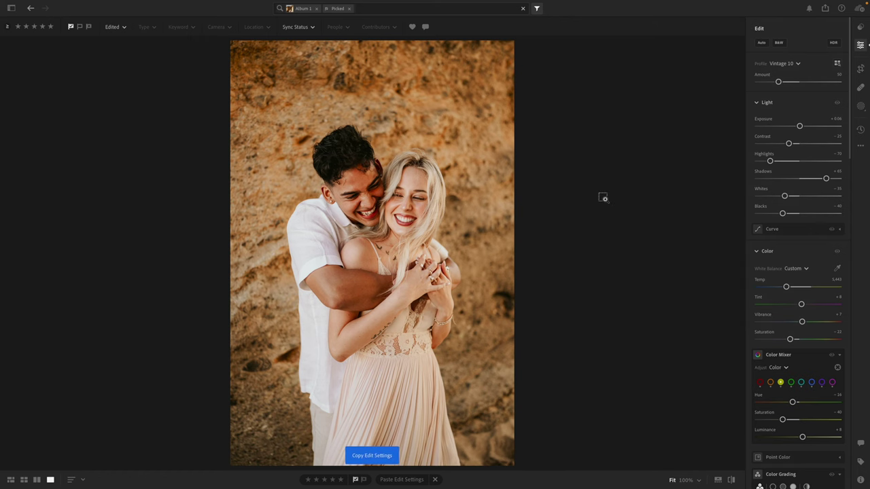
key(Right)
key(ctrl+v)
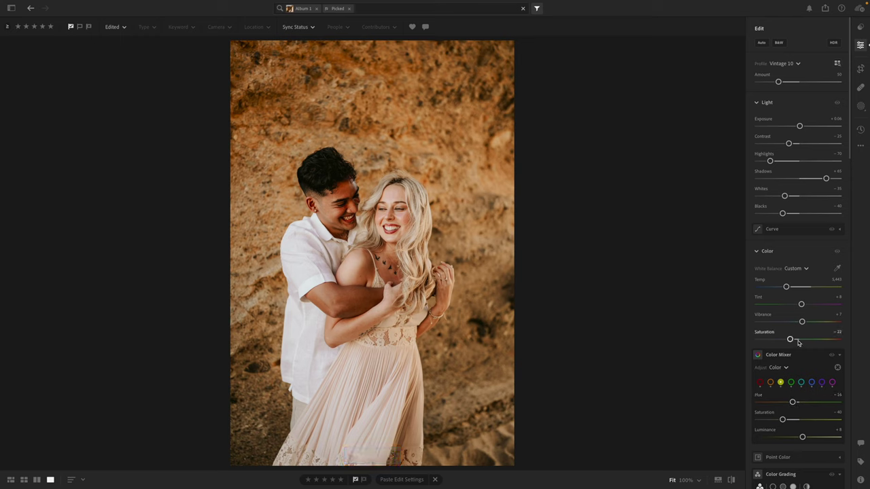
key(b)
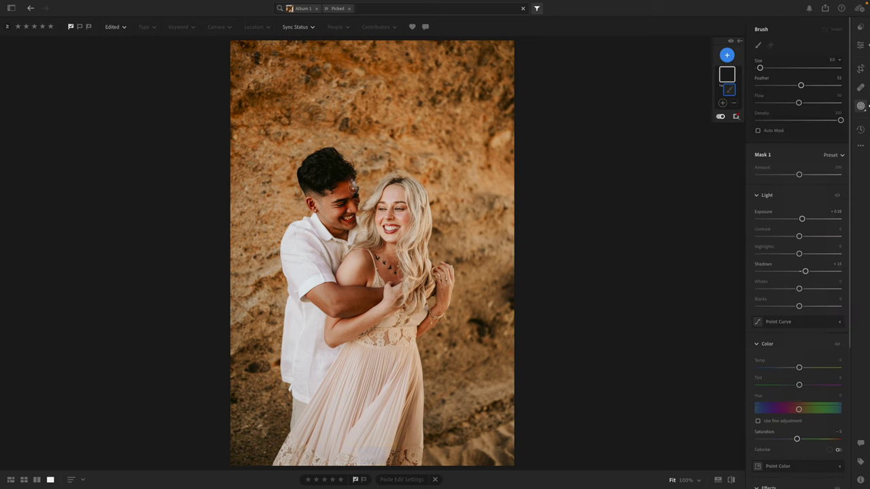
Step: Paint a brush mask over the man's face with Exposure +1.24 and Shadows +9
key(bracketright)
key(bracketright)
key(bracketleft)
key(bracketleft)
mouse_move(351, 187)
mouse_down()
mouse_move(352, 216)
mouse_move(340, 231)
mouse_move(346, 221)
mouse_move(334, 195)
mouse_move(331, 228)
mouse_move(350, 231)
mouse_move(347, 187)
mouse_up()
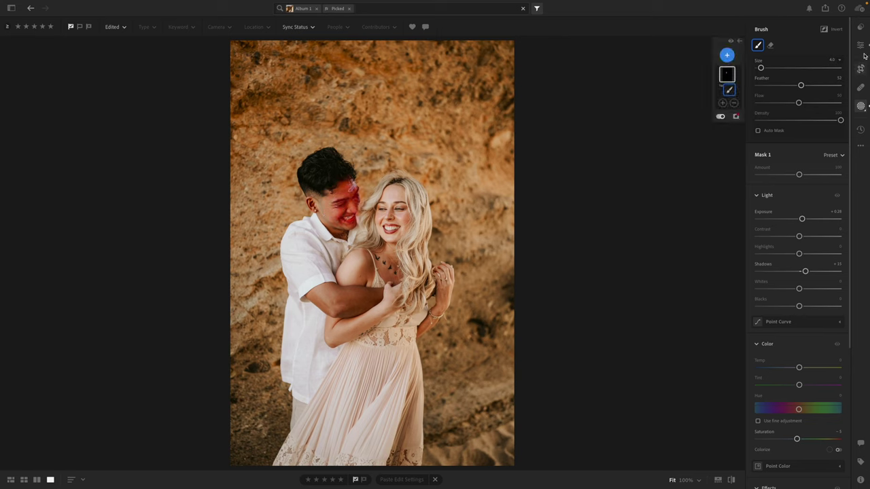
key(e)
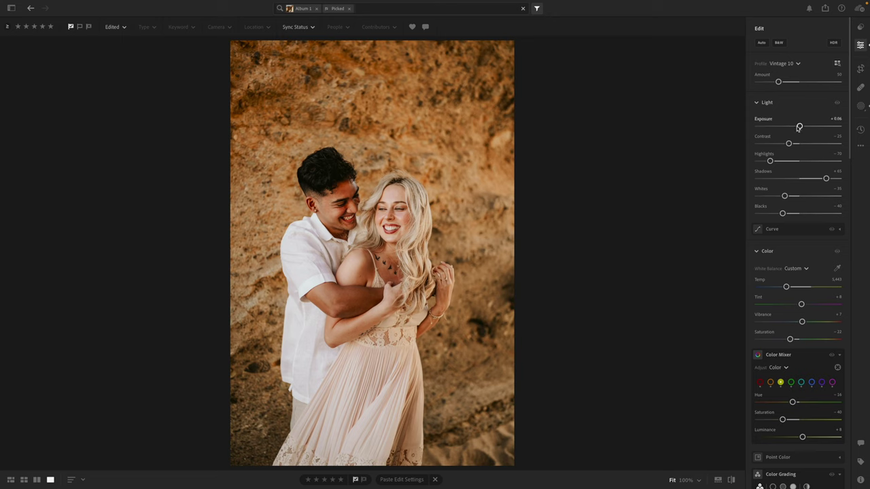
key(b)
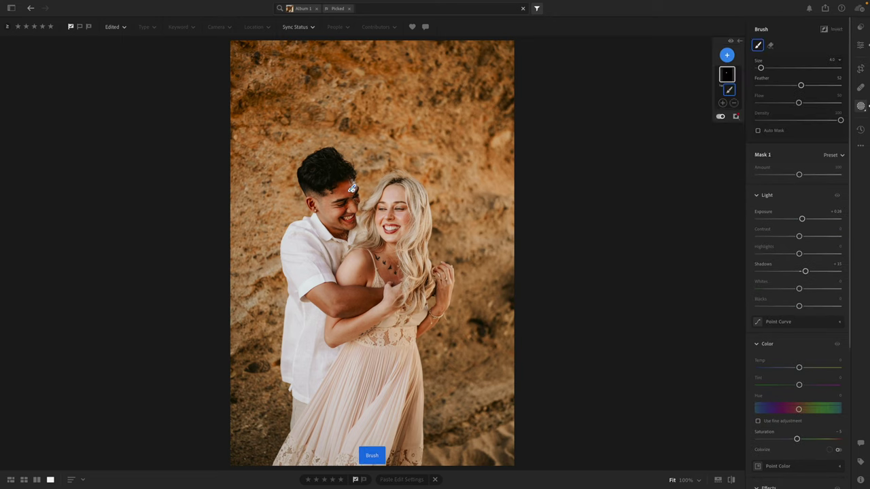
mouse_move(803, 219)
mouse_down()
mouse_move(865, 225)
mouse_move(801, 219)
mouse_move(810, 219)
mouse_up()
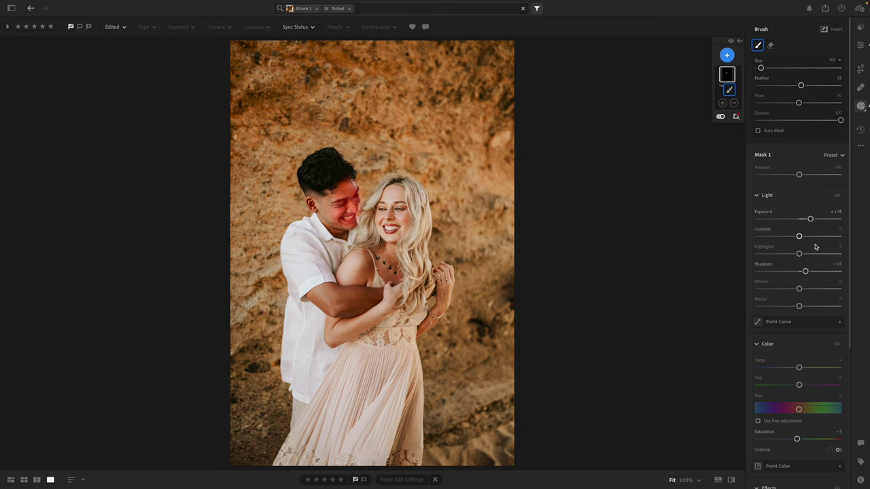
drag(808, 275, 804, 272)
drag(809, 220, 812, 221)
Step: Lower global exposure to -0.07, then give the face mask Saturation -11 and Temp -4
click(860, 44)
drag(800, 126, 799, 127)
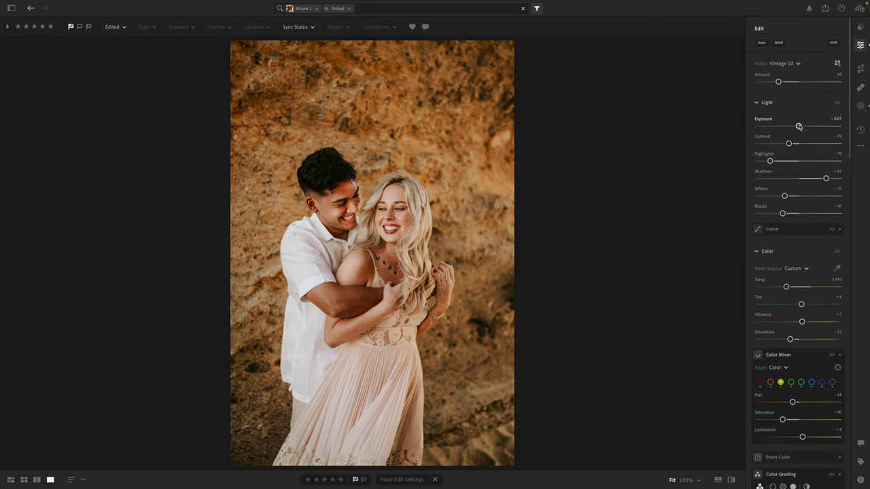
key(b)
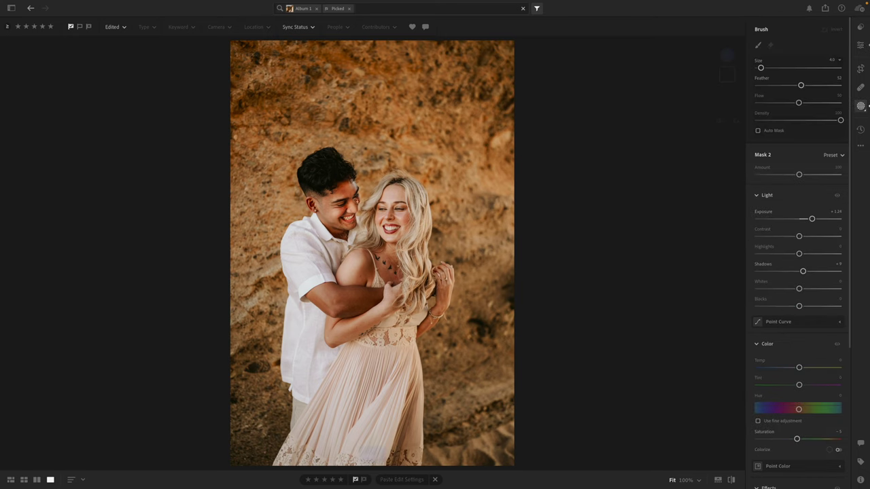
click(351, 190)
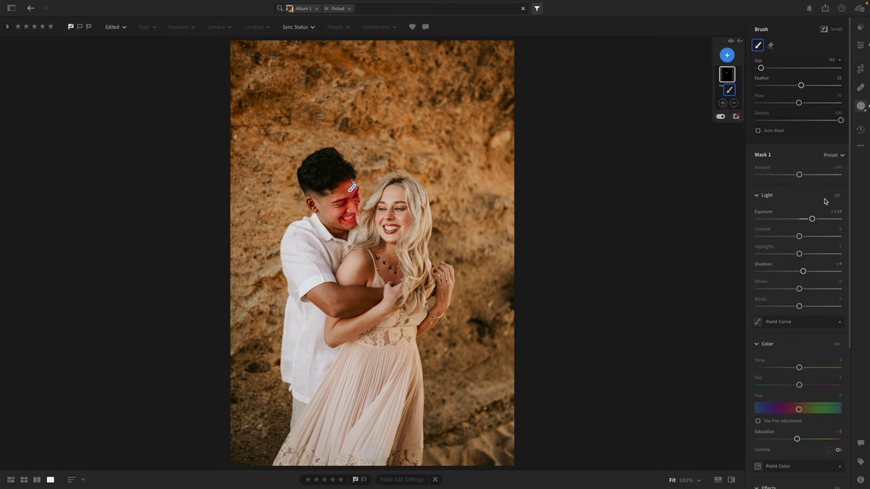
drag(796, 439, 795, 439)
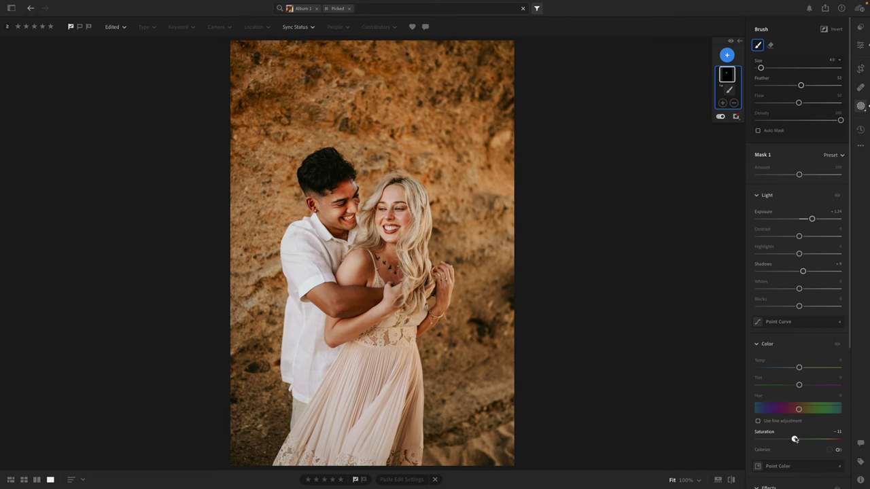
drag(797, 367, 796, 368)
Step: Shift and straighten the rock-wall photo within its crop
key(c)
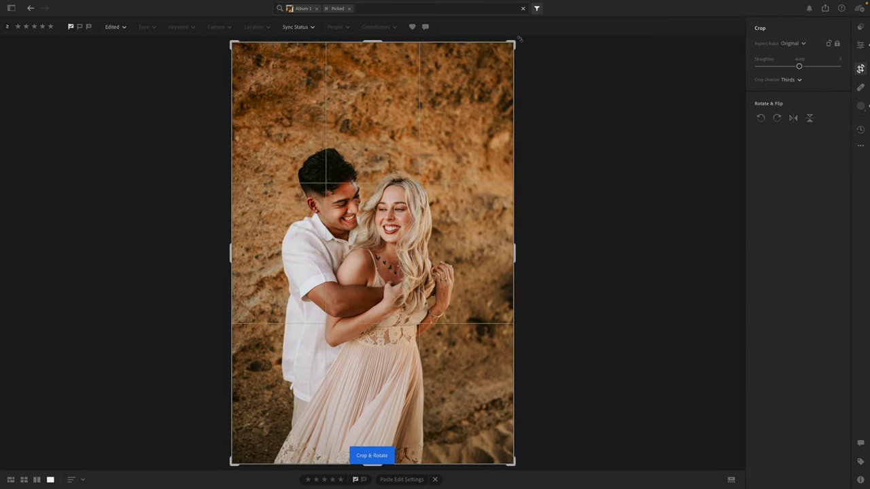
drag(513, 42, 509, 46)
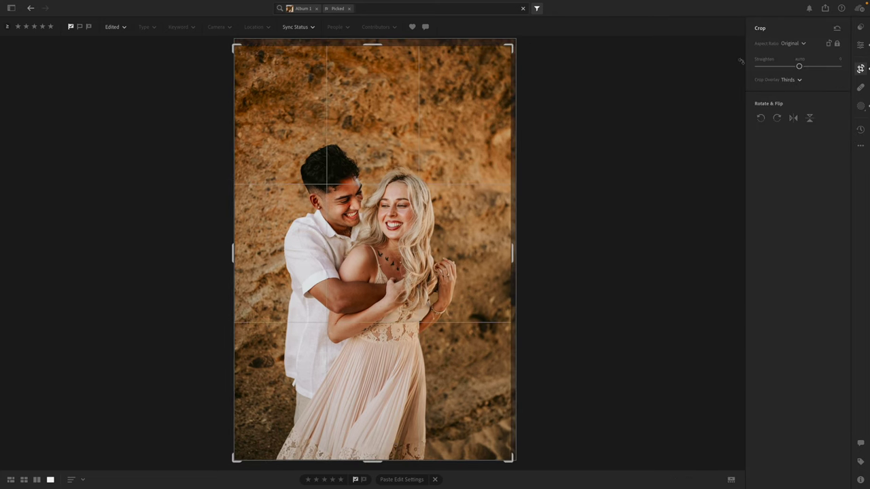
key(e)
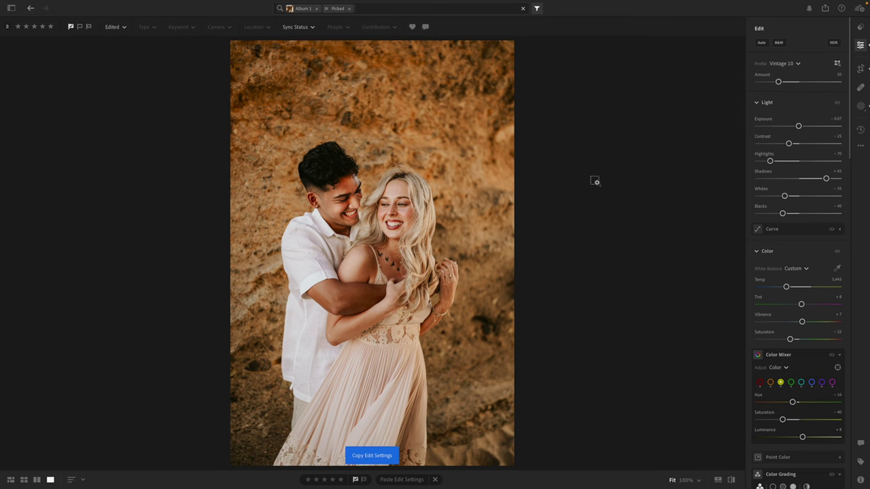
Step: Paste the grade onto the hugging-couple portrait, nudge tint toward green, and raise exposure to +0.04
key(Right)
key(ctrl+v)
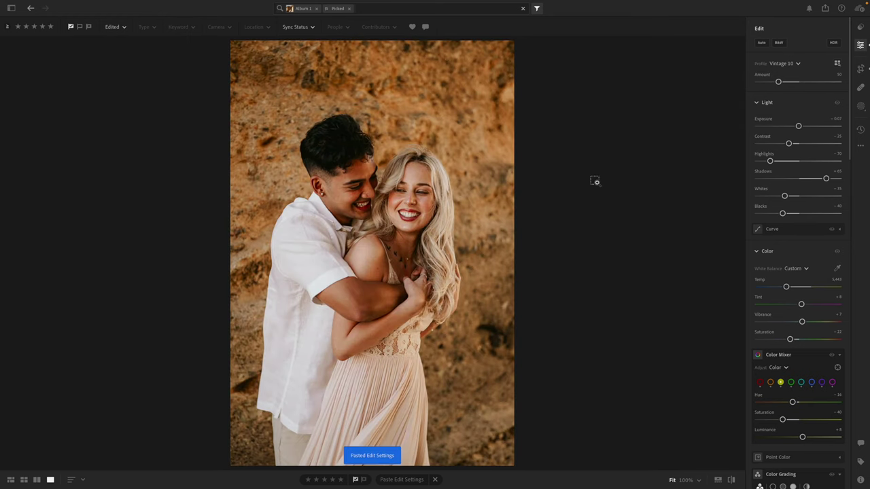
drag(801, 306, 800, 307)
key(c)
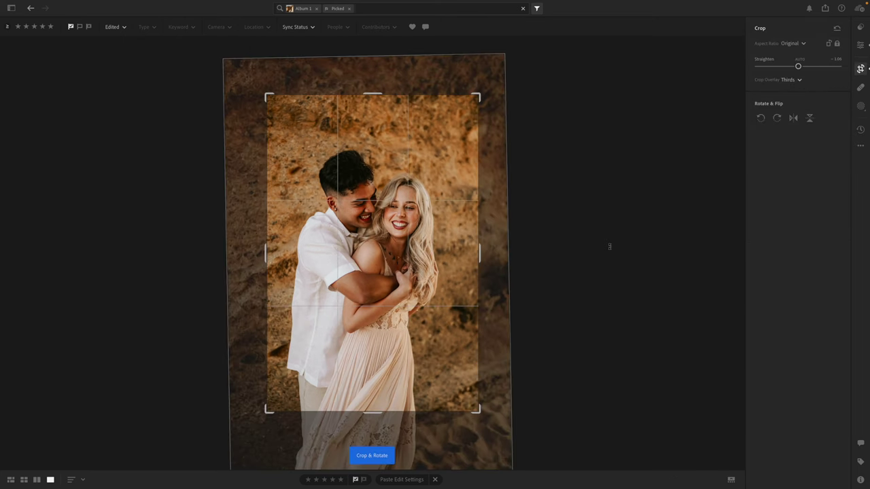
click(859, 45)
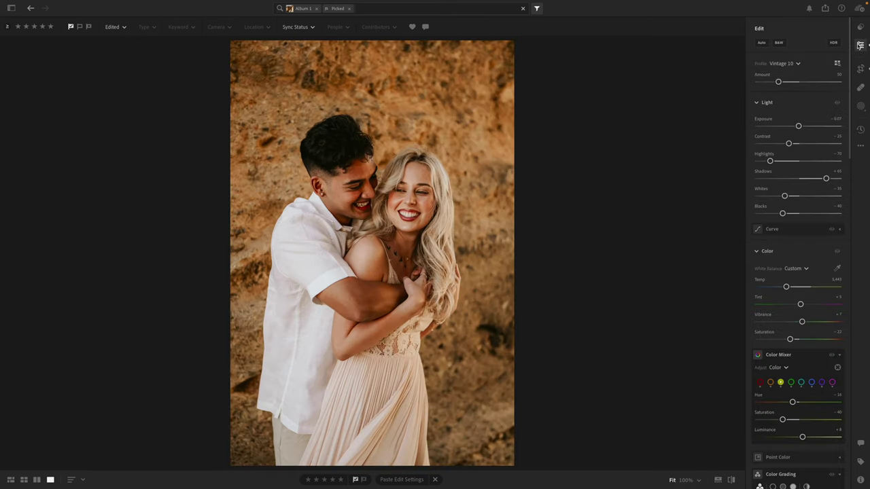
drag(799, 129, 803, 127)
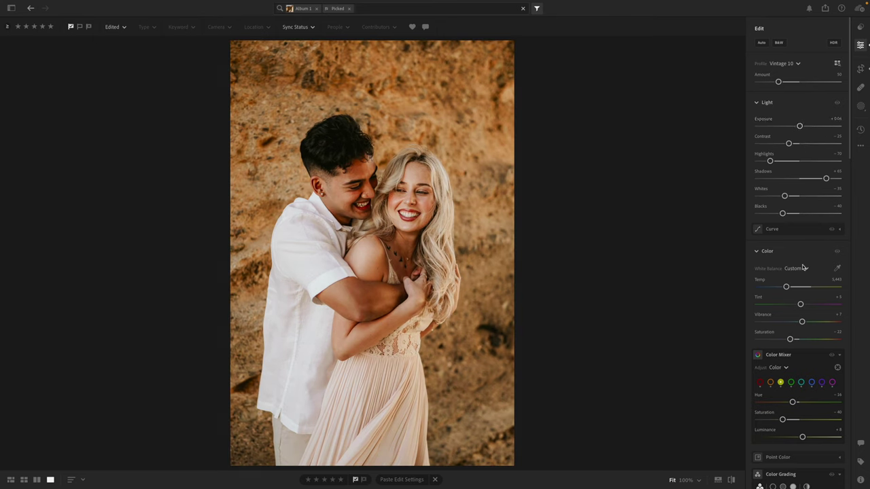
key(b)
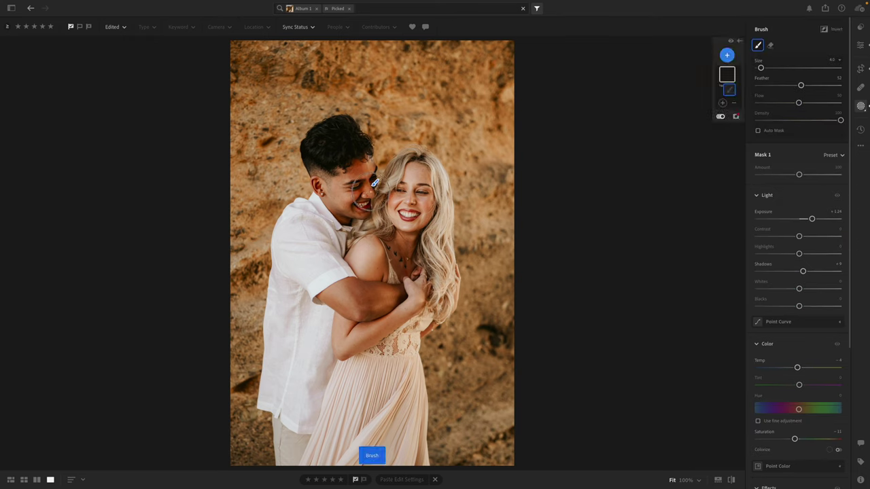
Step: Brush over the man's face and set that mask's exposure to +0.60
mouse_move(374, 182)
mouse_down()
mouse_move(354, 156)
mouse_move(343, 174)
mouse_move(361, 194)
mouse_move(348, 205)
mouse_up()
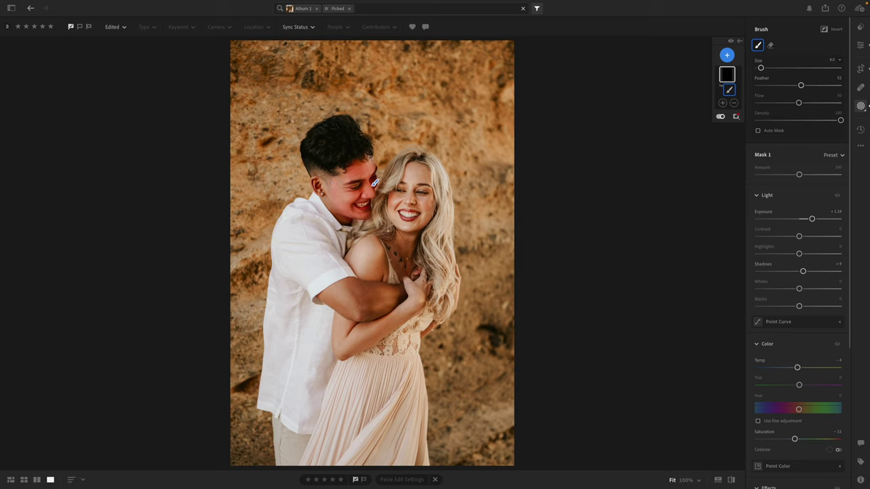
drag(811, 221, 804, 220)
scroll(803, 223, down, 5)
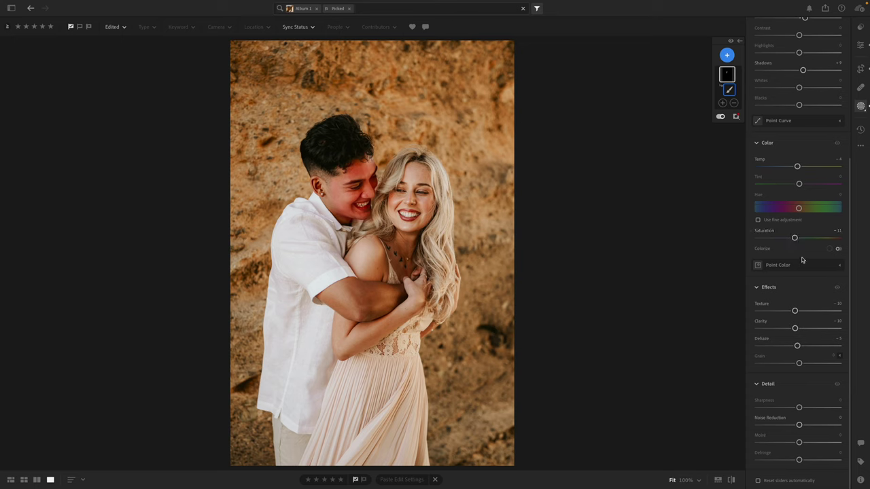
click(858, 50)
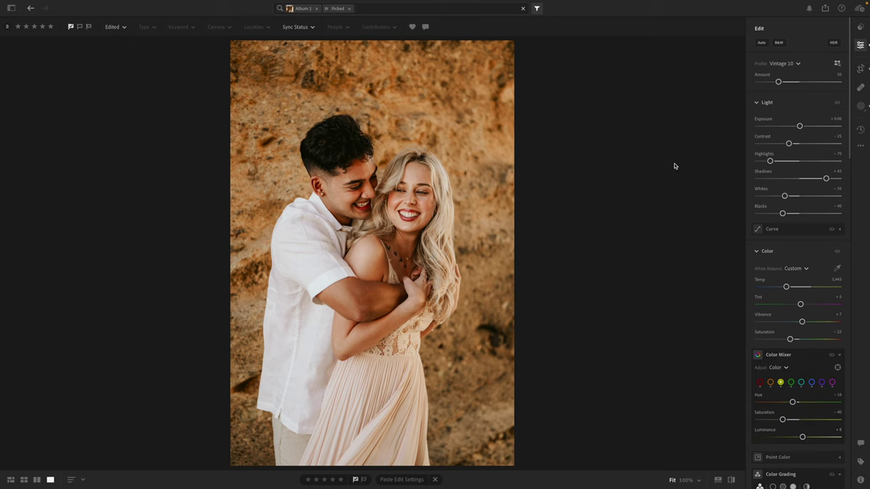
Step: Paste the edits onto the back-view photo, set Temp 6,371, and tighten the crop from top-right and top
key(Right)
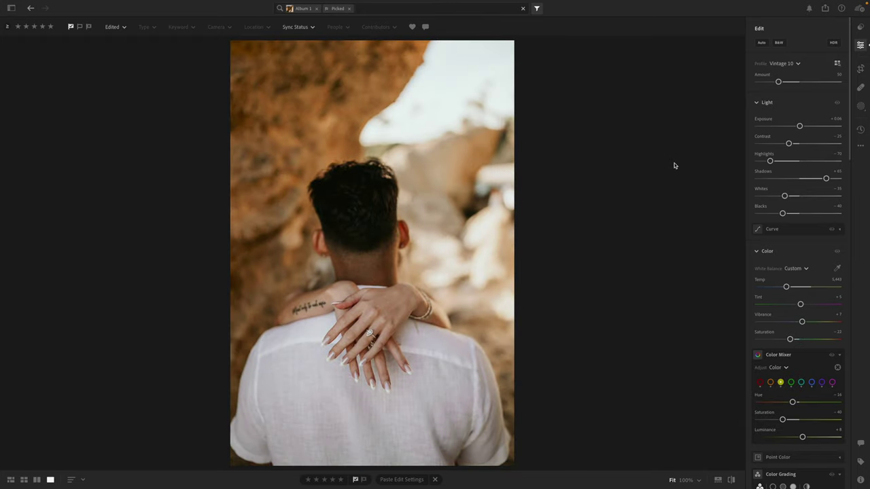
click(793, 287)
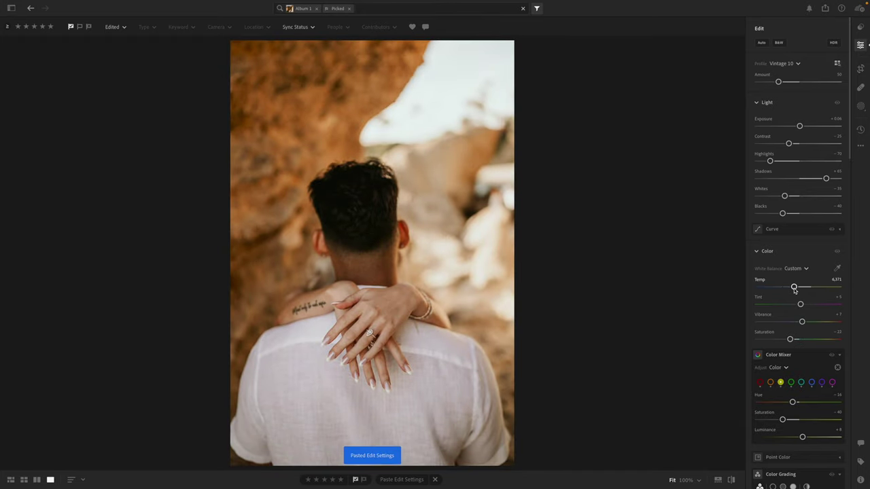
key(c)
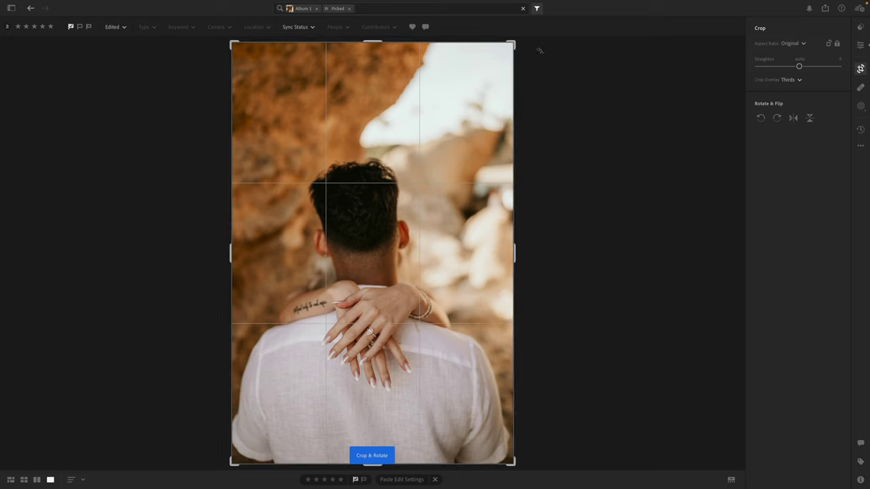
drag(512, 43, 493, 63)
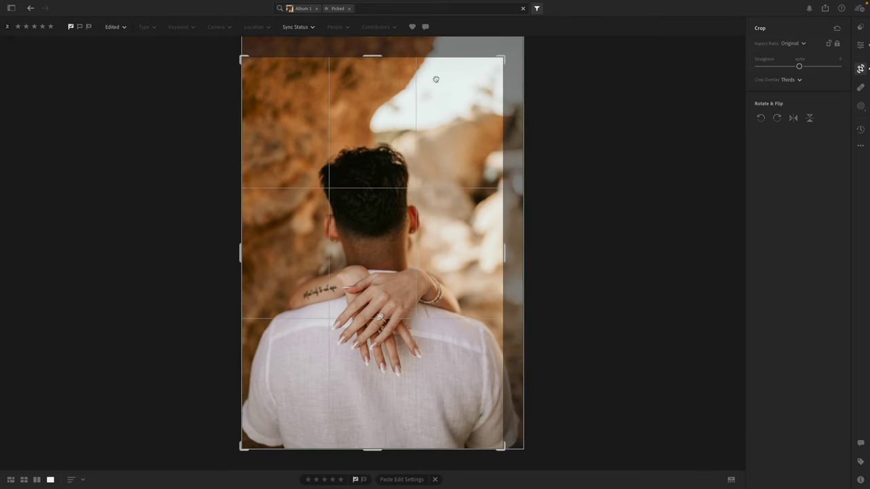
mouse_move(386, 57)
mouse_down()
mouse_move(389, 70)
mouse_move(389, 58)
mouse_up()
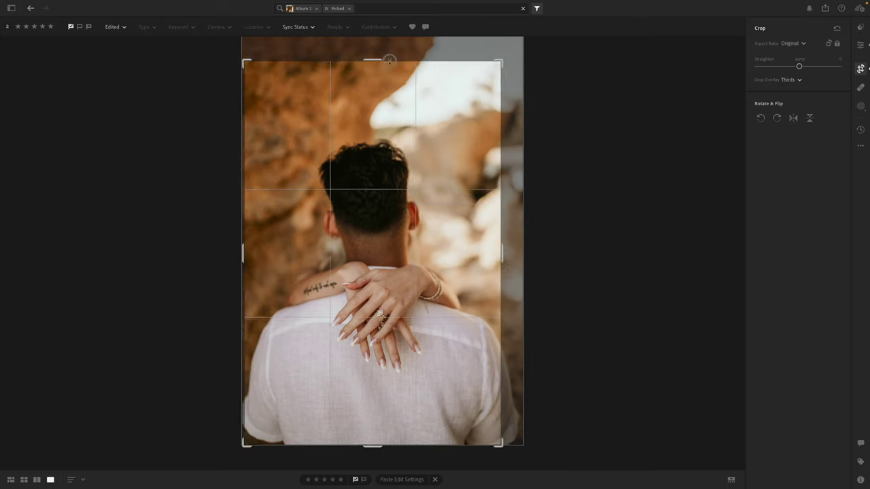
click(860, 45)
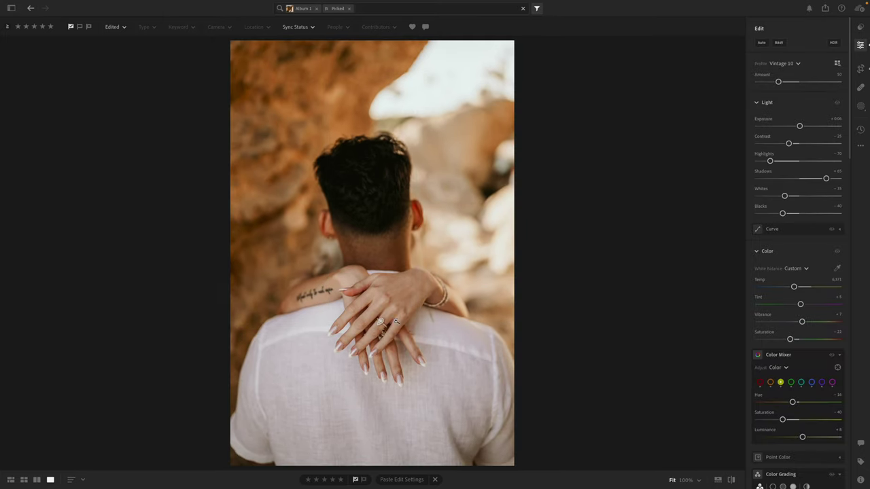
Step: Inspect the hands and ring up close, then nudge the photo slightly left within the crop
click(403, 316)
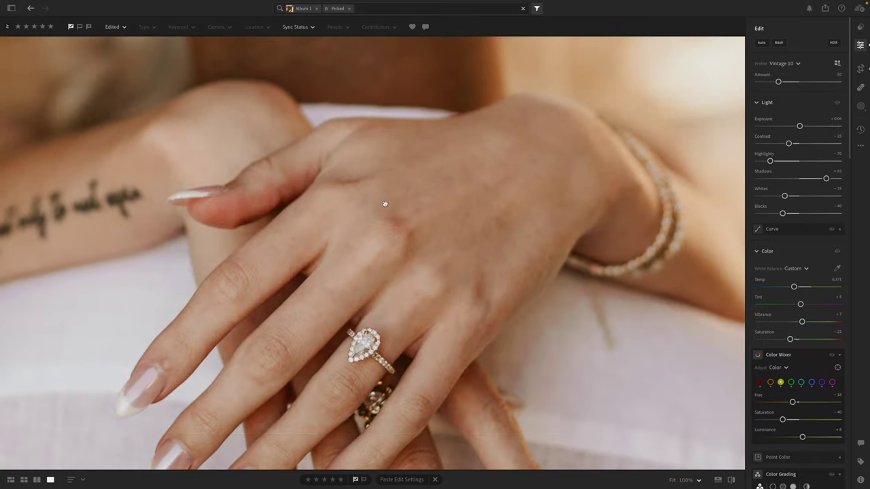
drag(384, 202, 392, 61)
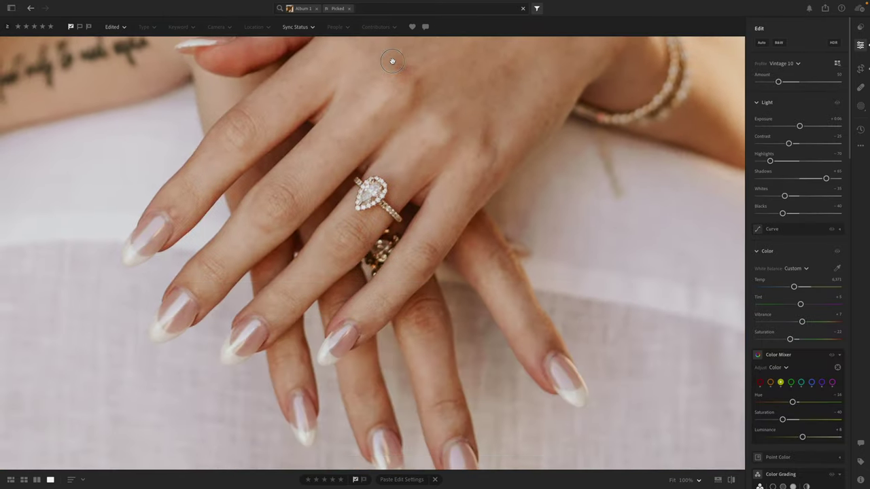
click(398, 153)
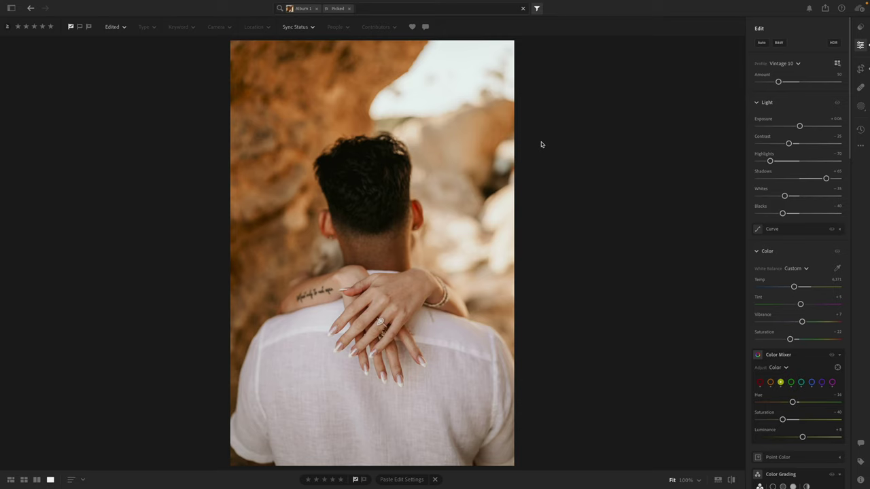
key(c)
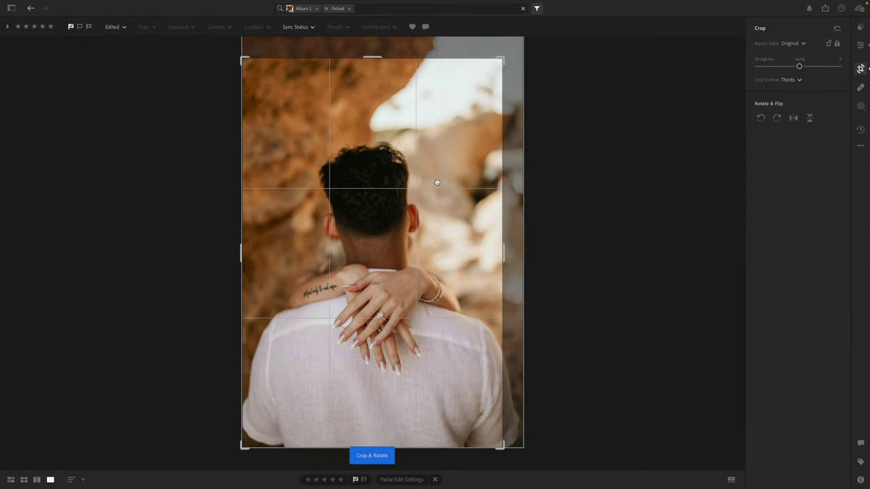
drag(437, 183, 435, 183)
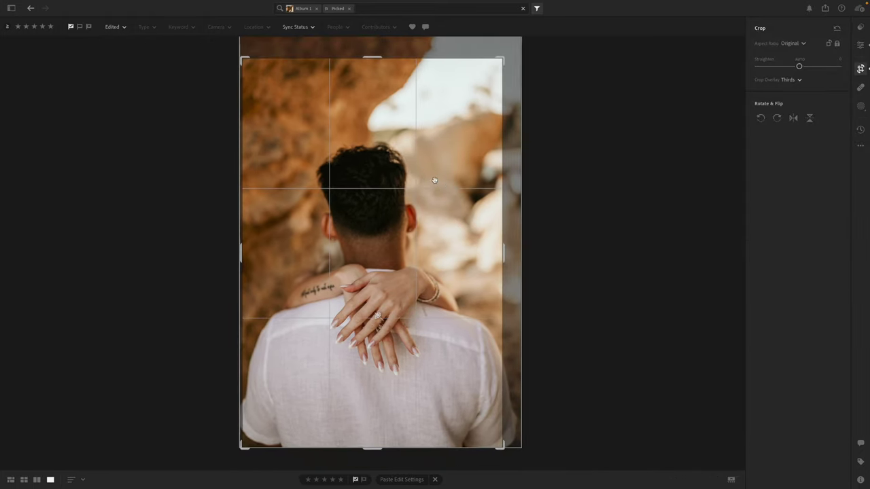
click(860, 44)
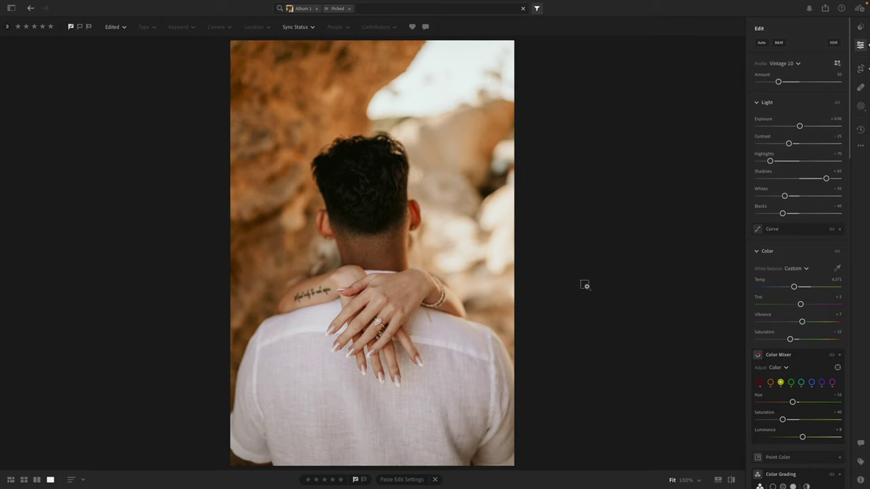
Step: On the next back-view shot, tighten the crop from the top-right and shift the image right
key(Right)
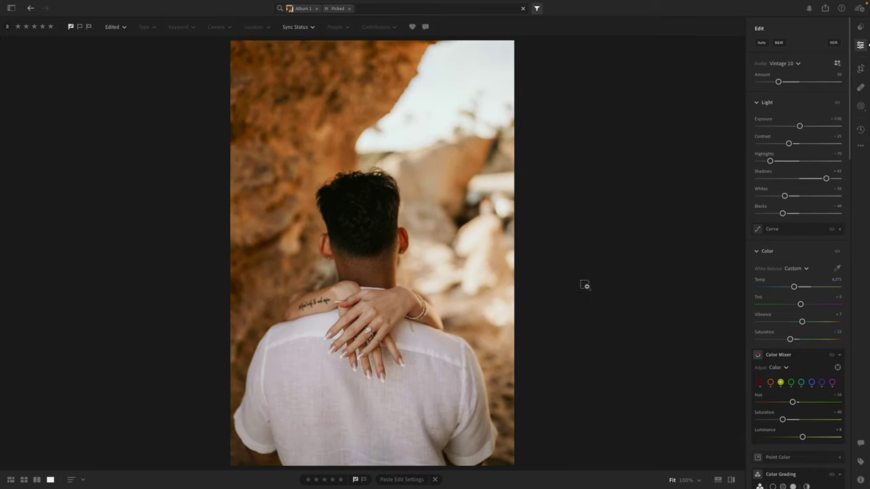
key(c)
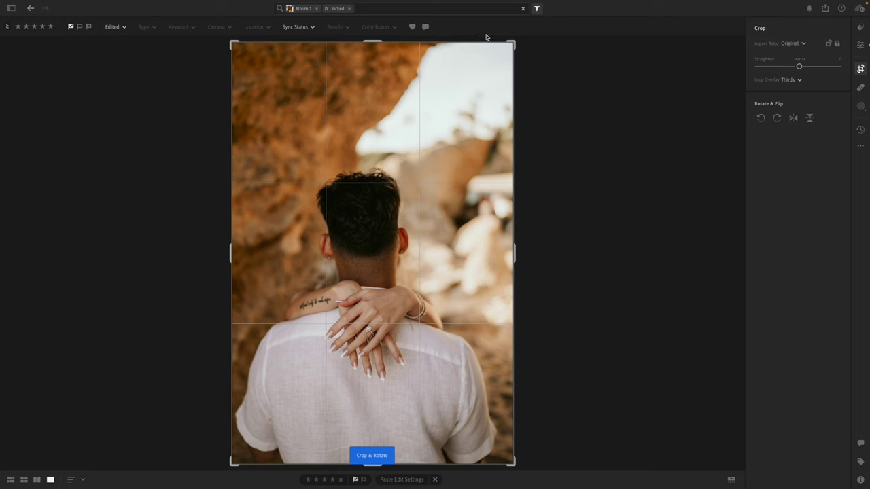
drag(511, 44, 481, 58)
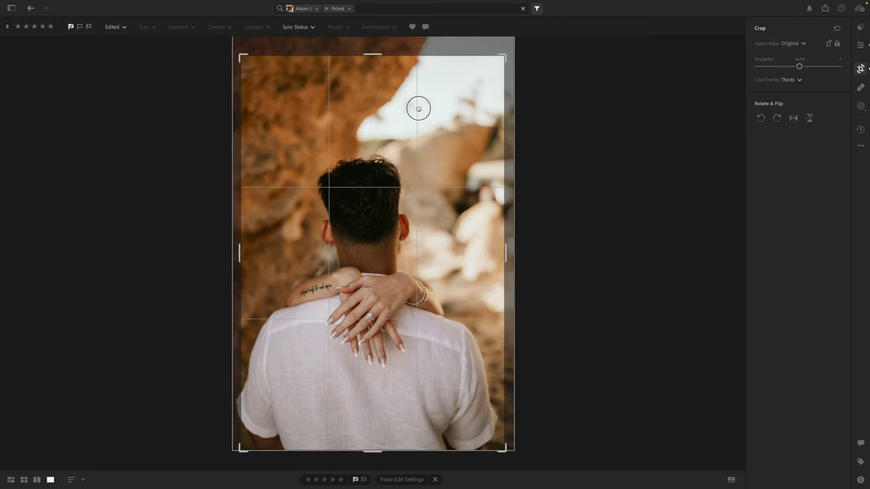
drag(418, 109, 424, 105)
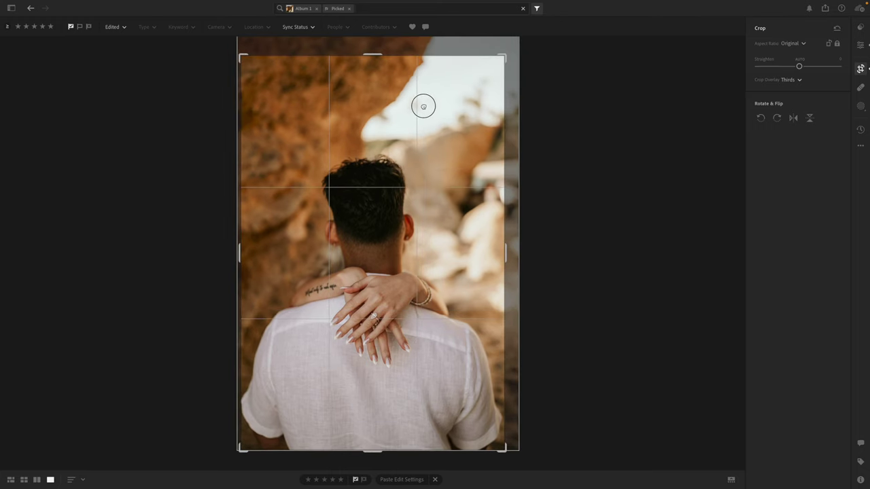
click(862, 45)
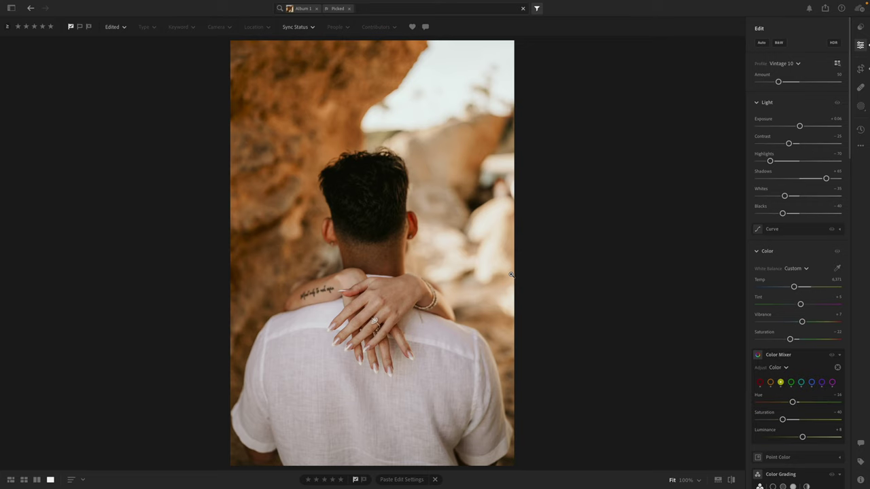
click(511, 274)
Step: Warm the back-view shot to Temp 6,618 and copy its edit settings
click(511, 275)
drag(794, 287, 796, 288)
key(ctrl+c)
Step: Zoom to 100% on the distant beach figure in the couple-on-rocks photo and switch to Healing
key(Right)
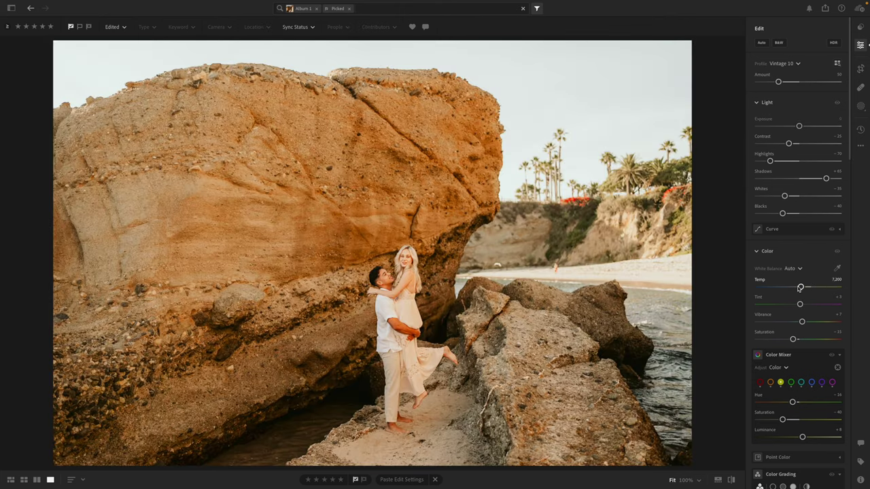
click(556, 269)
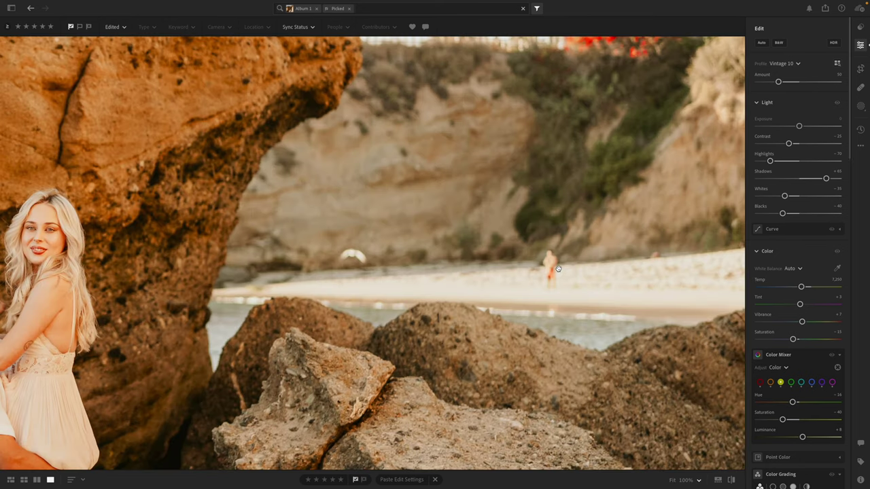
drag(553, 265, 446, 238)
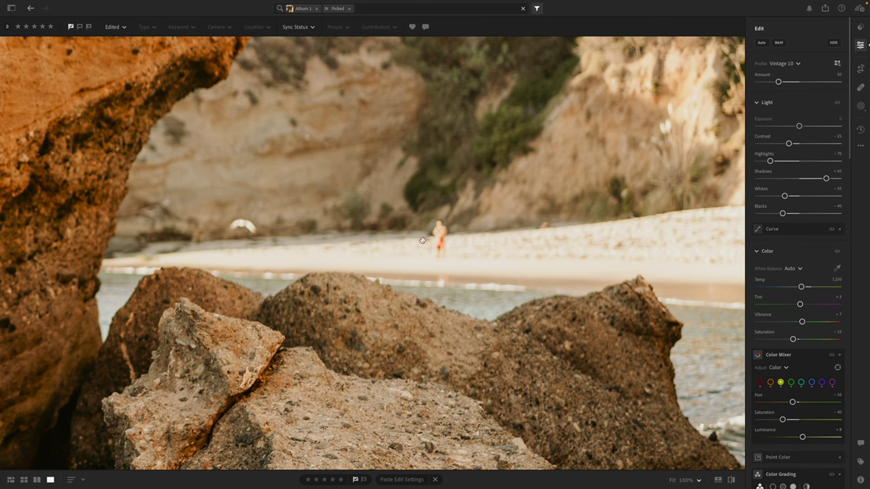
drag(421, 240, 391, 222)
key(h)
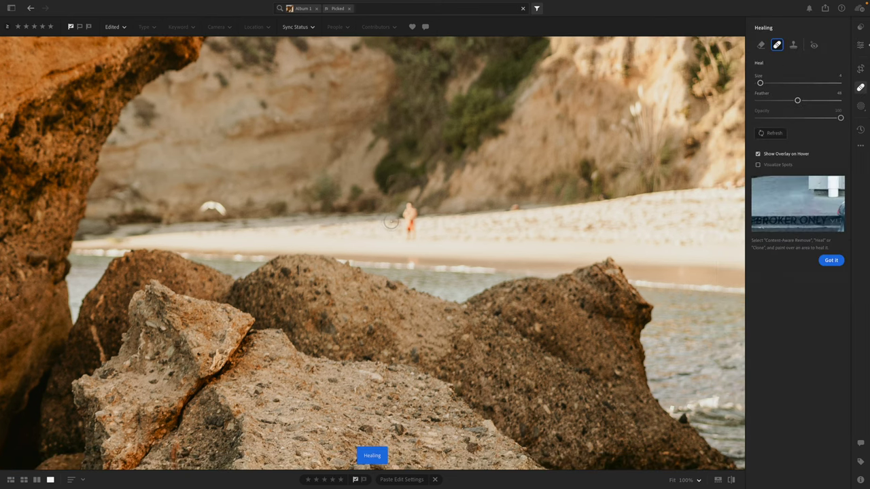
Step: Heal away the distant beach figure, then enlarge the heal brush to size 7
click(408, 208)
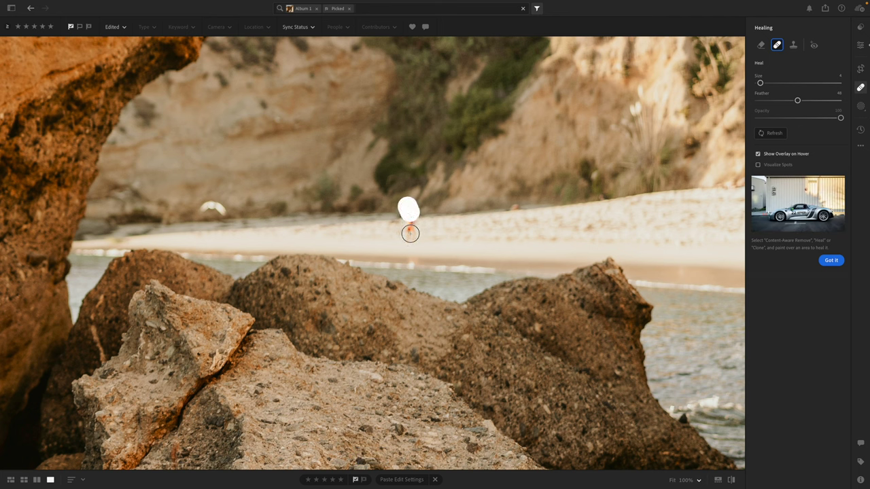
click(410, 233)
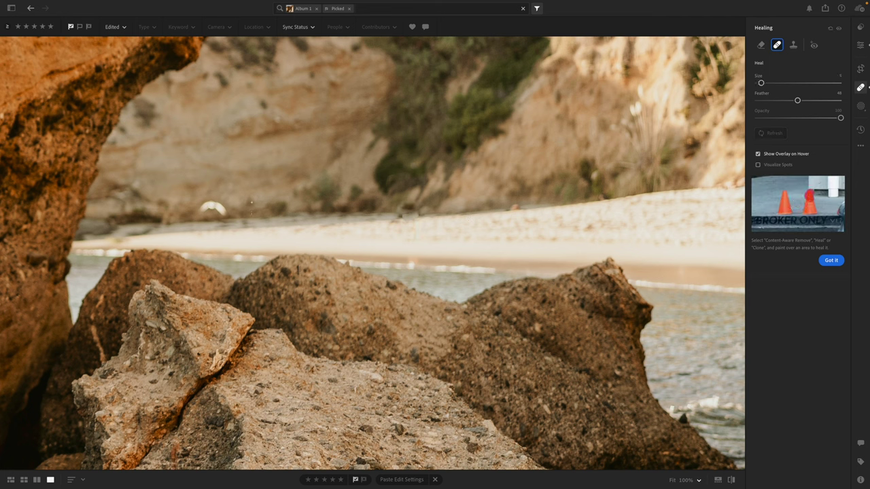
key(bracketright)
key(bracketright)
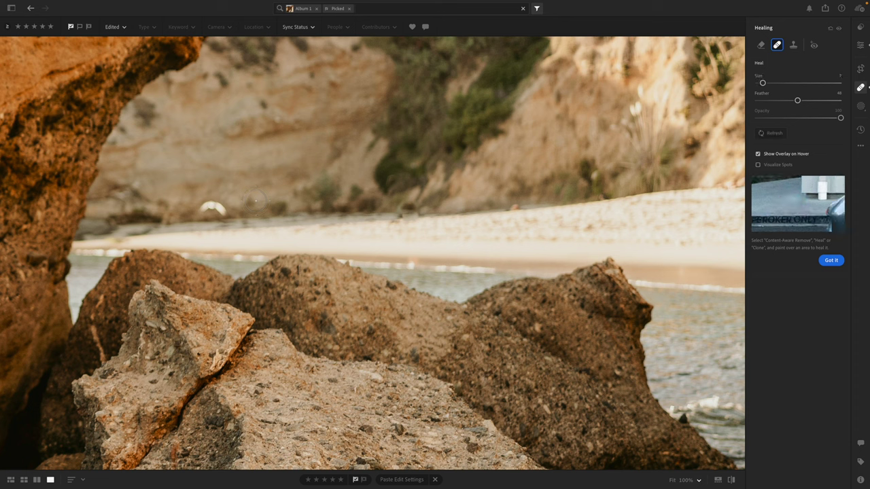
Step: Heal three pale specks on the sand and reposition one spot over its blemish
click(255, 202)
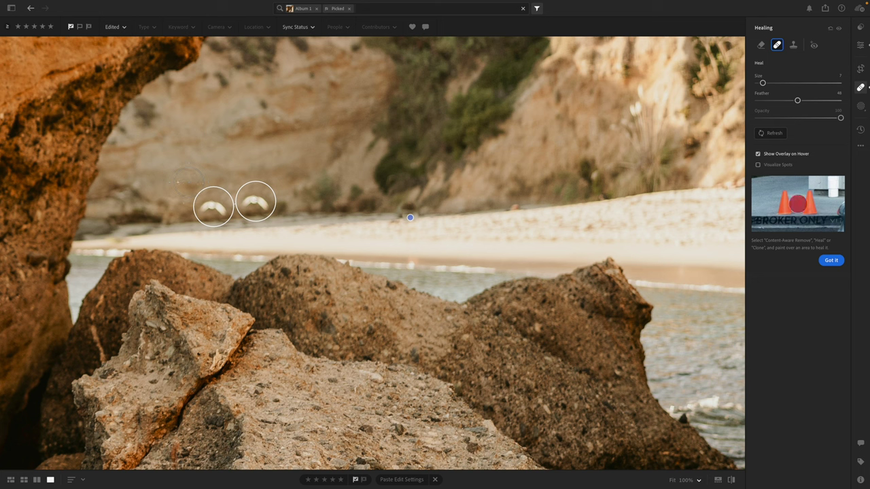
click(180, 181)
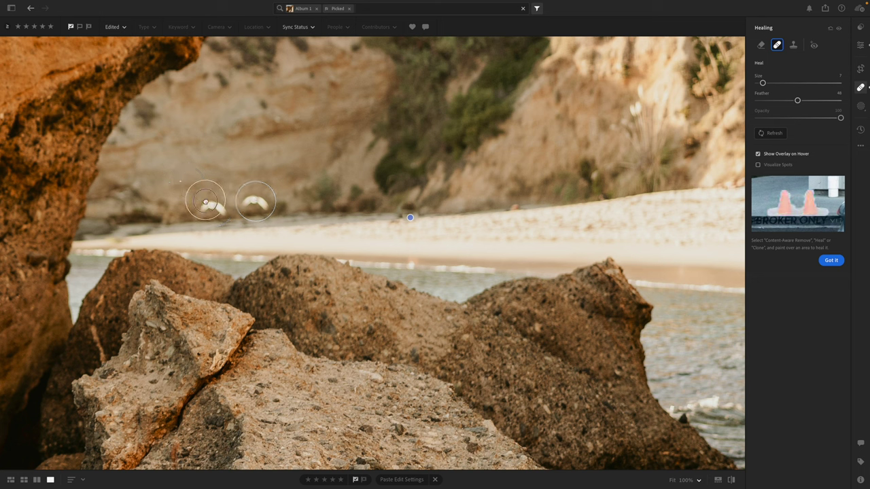
click(211, 206)
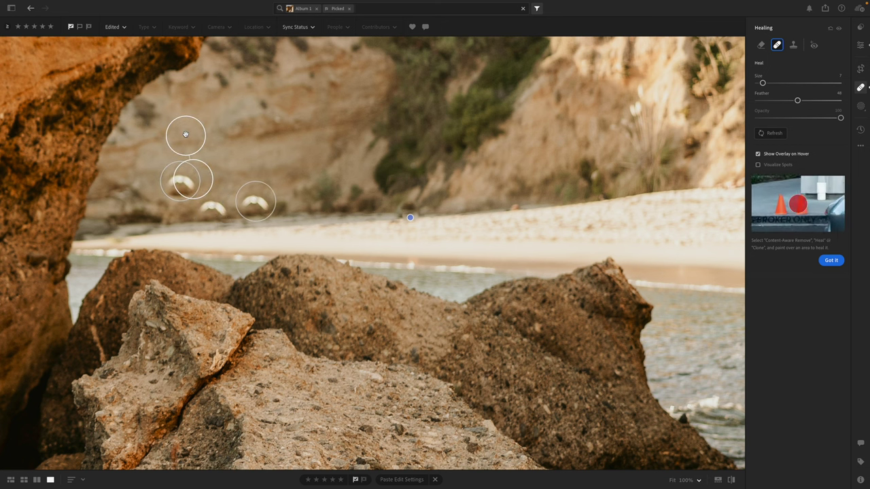
drag(201, 183, 219, 207)
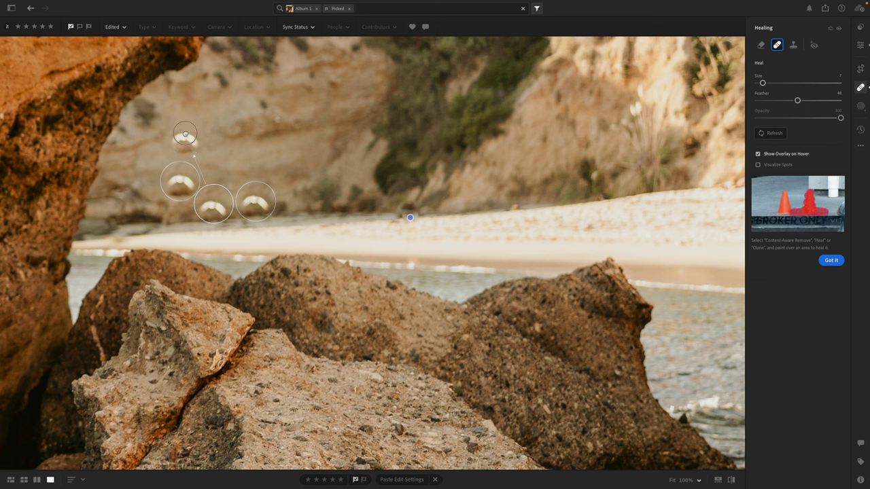
click(860, 44)
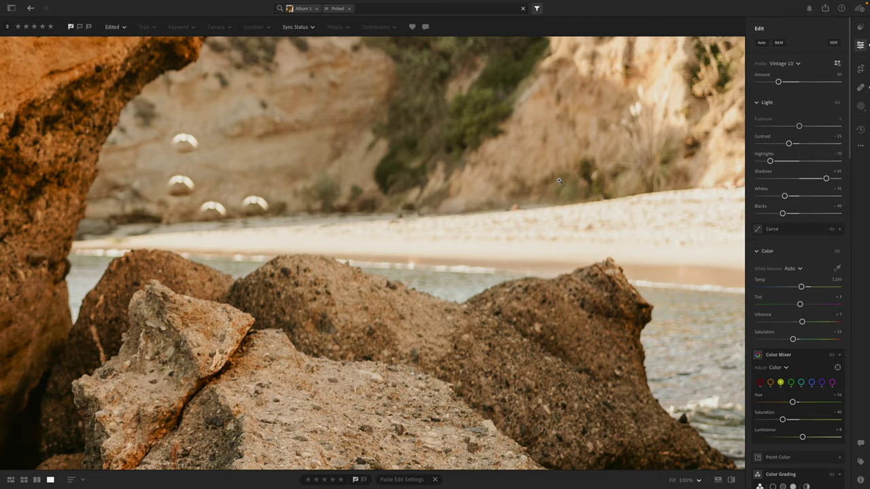
Step: Undo the last two unwanted heal spots on the beach rocks
click(558, 181)
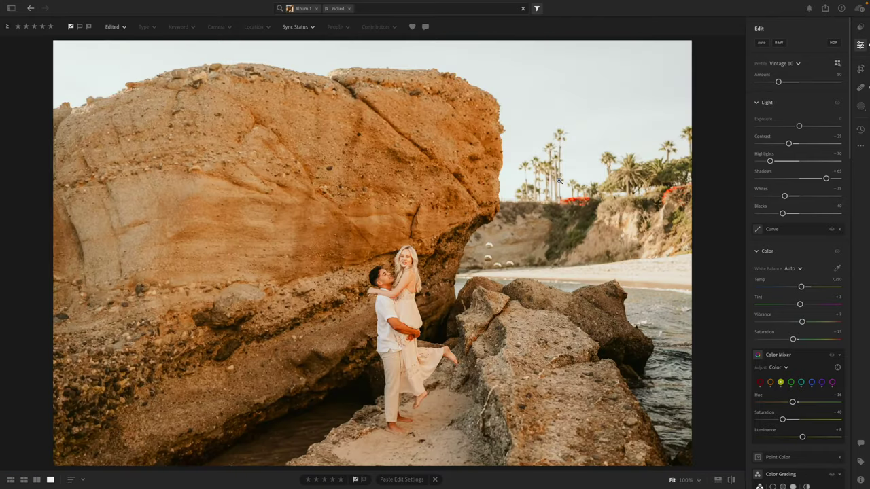
click(497, 259)
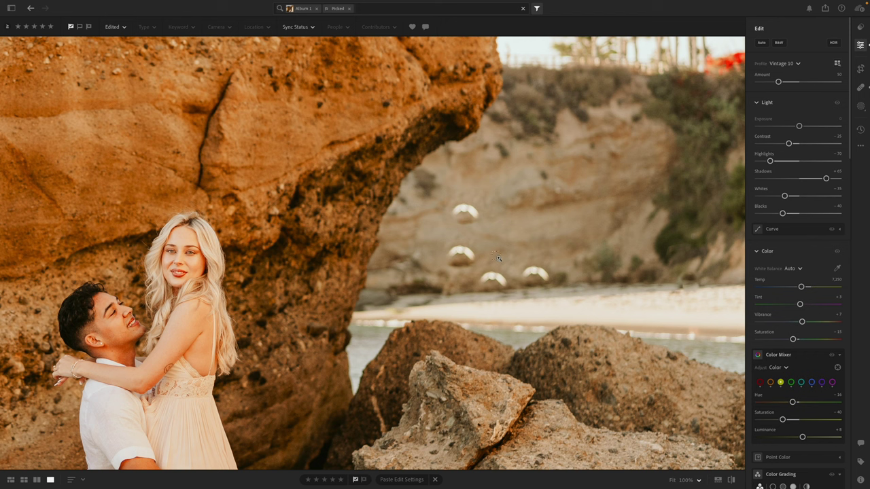
key(ctrl+z)
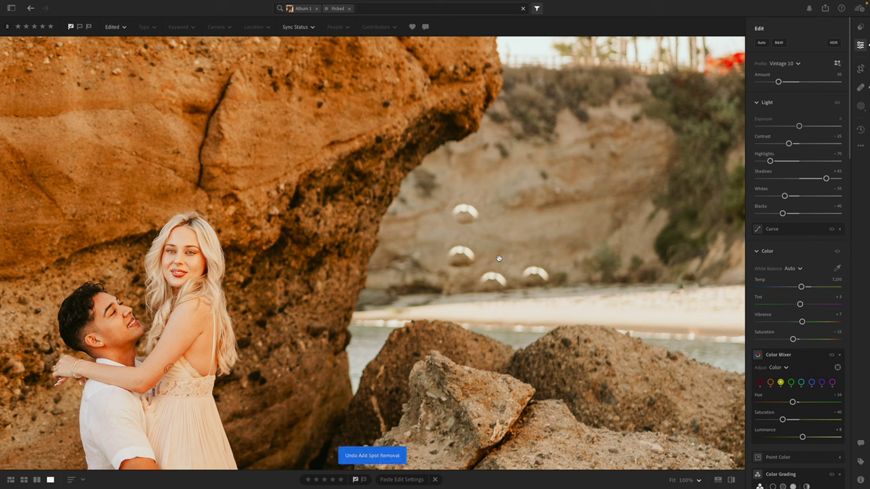
key(ctrl+z)
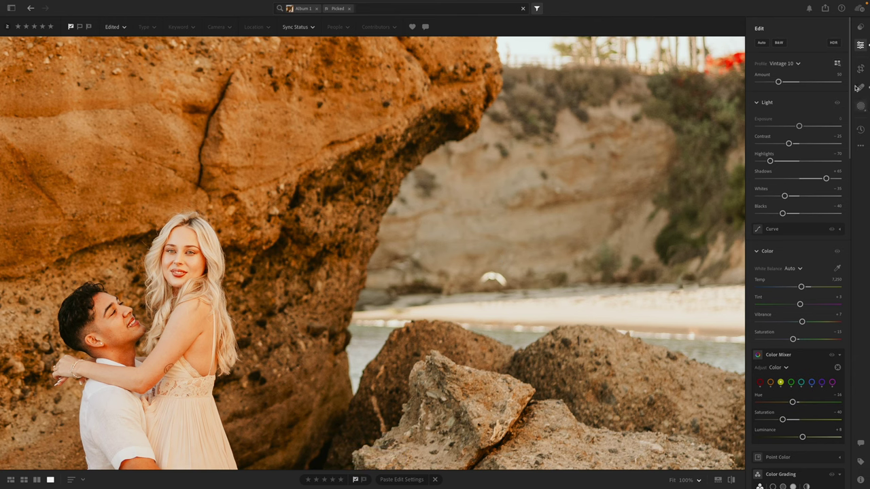
click(630, 193)
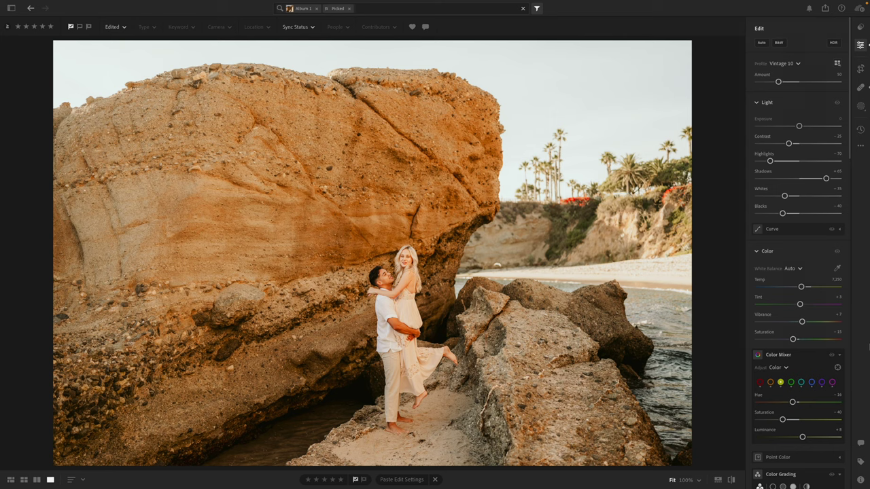
Step: Try As Shot white balance, compare against the original, then switch white balance to Auto
click(794, 269)
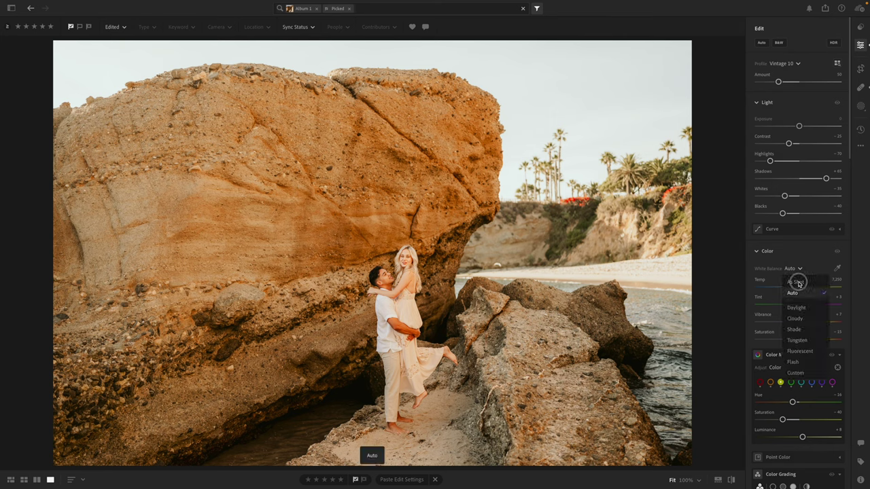
click(798, 283)
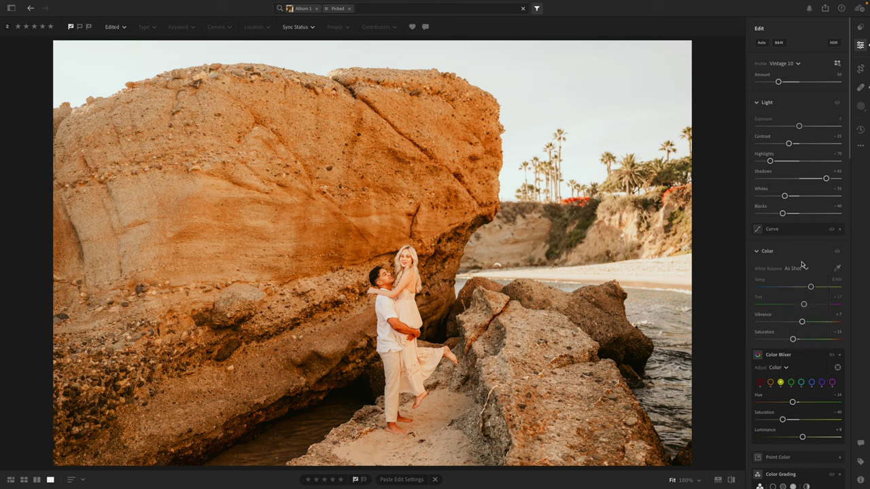
click(732, 481)
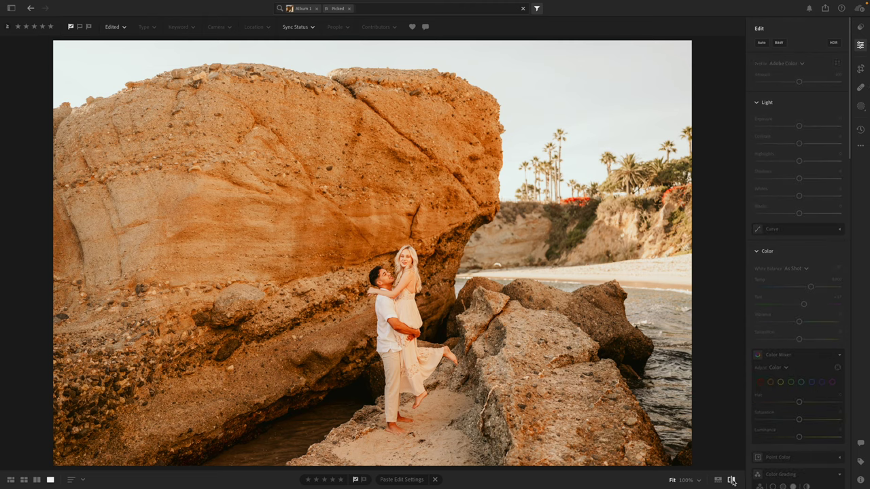
click(732, 480)
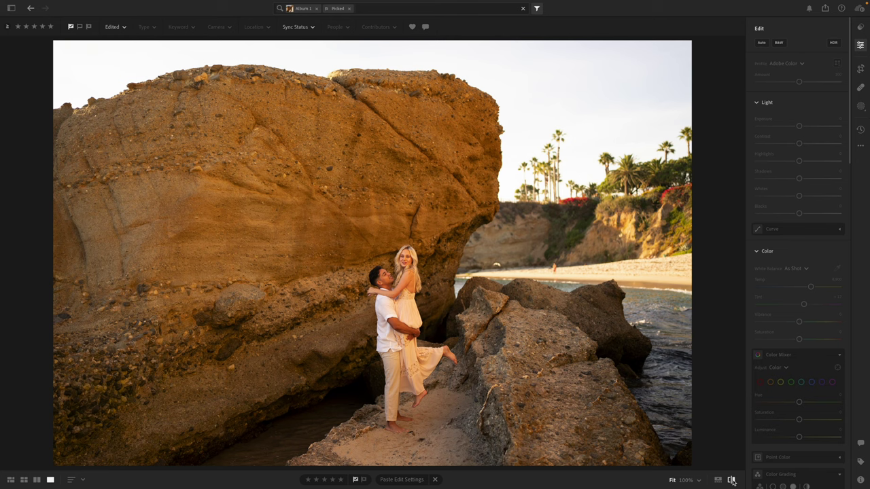
click(732, 481)
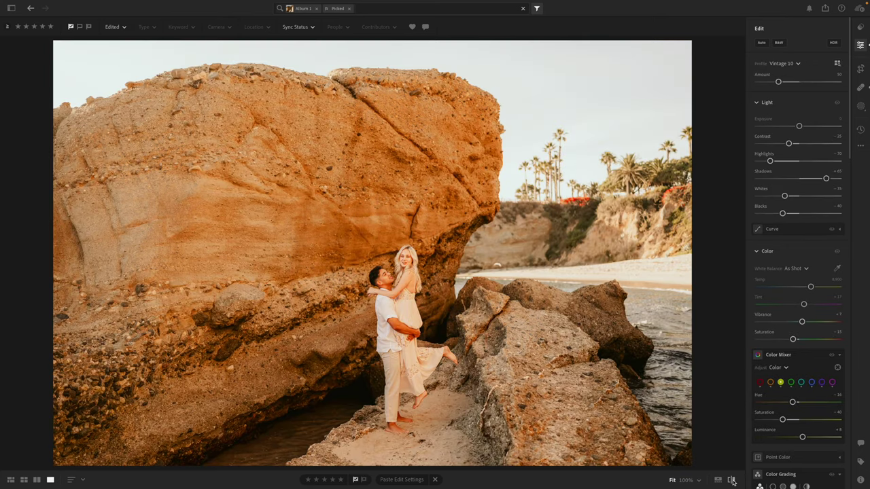
click(799, 269)
click(796, 293)
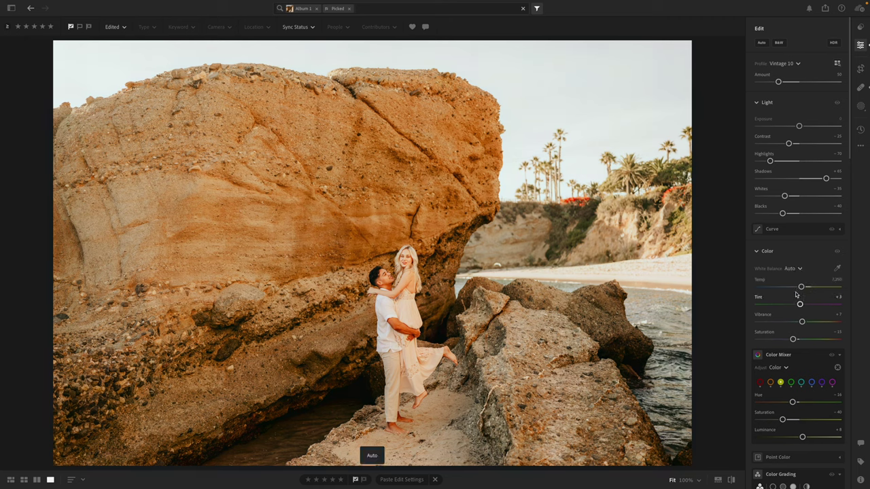
Step: Set Temp around 5,963, reduce the magenta tint, and darken exposure to -0.35
click(784, 287)
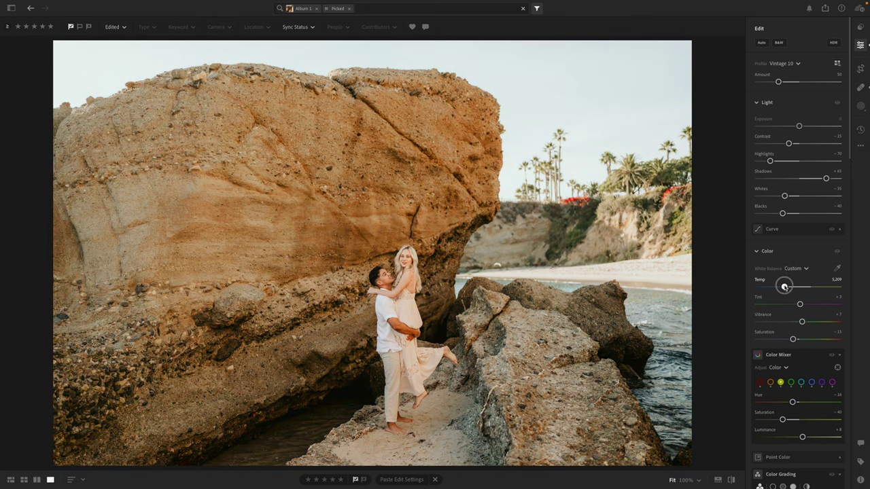
drag(784, 287, 791, 288)
drag(799, 126, 797, 127)
scroll(451, 219, up, 5)
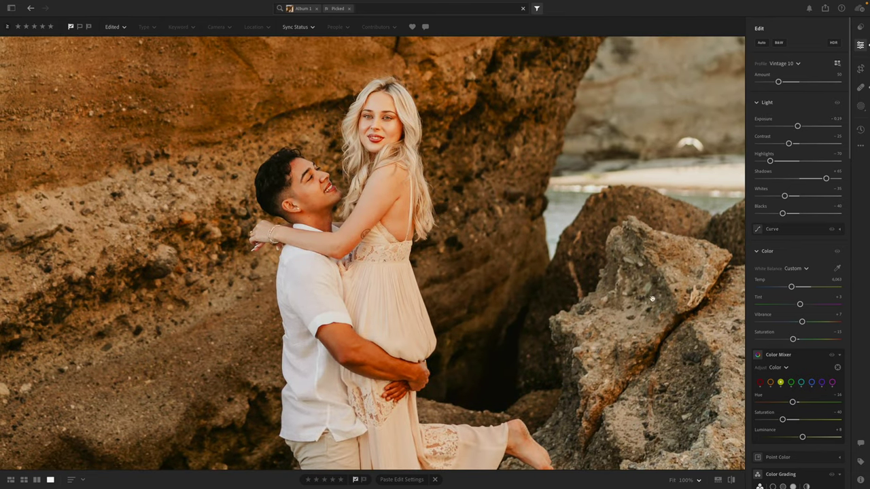
drag(800, 305, 793, 288)
drag(797, 127, 796, 127)
drag(793, 288, 792, 288)
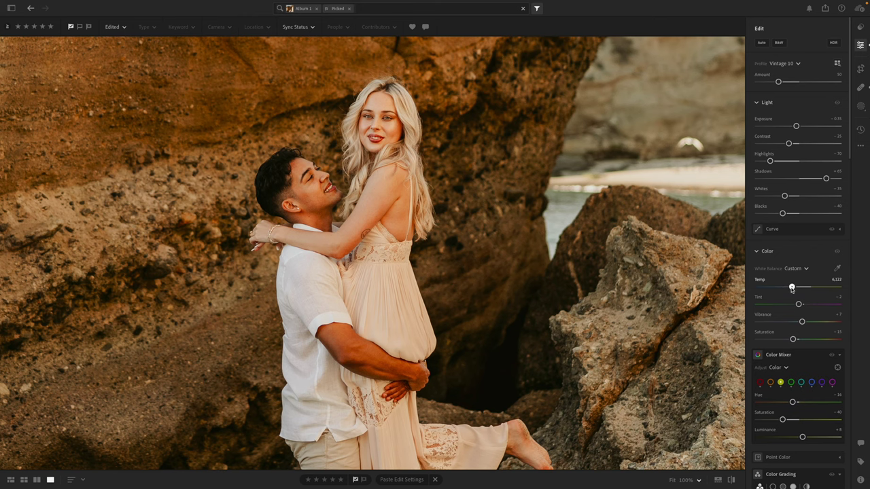
Step: Nudge Temp to 5,986 and lower saturation to -18, checking the couple at 100%
key(z)
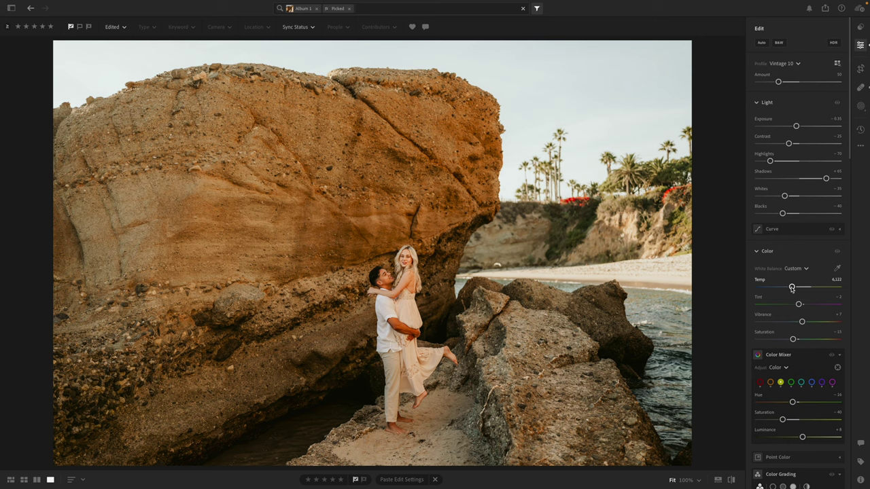
drag(791, 288, 790, 288)
key(z)
drag(504, 211, 472, 159)
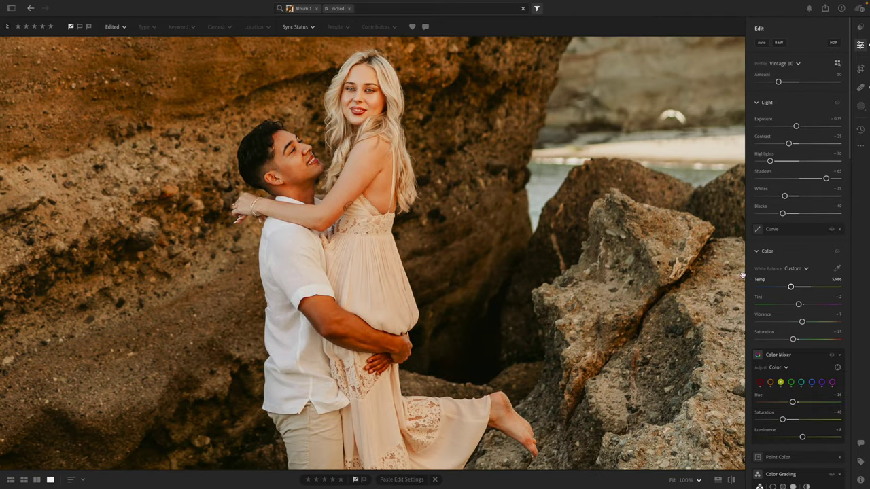
drag(792, 339, 790, 341)
Step: Lower contrast to -24 and frame a 5 x 4 crop shifted left toward the couple
key(z)
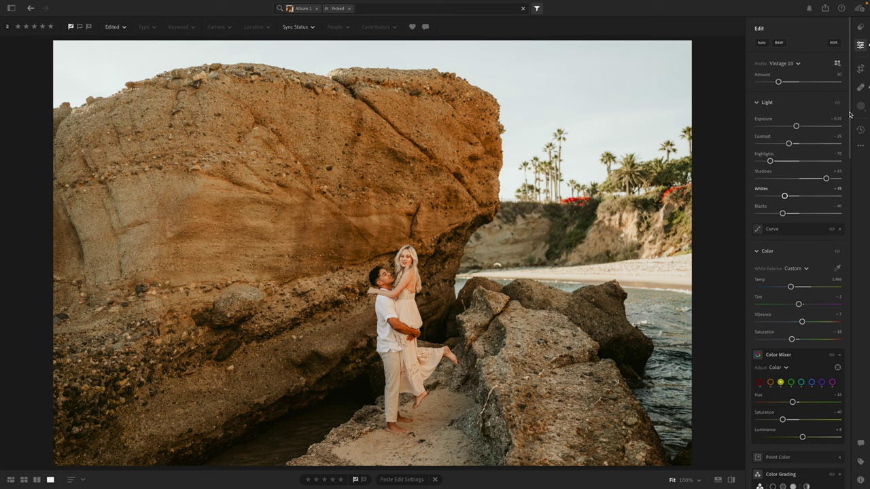
drag(788, 143, 791, 146)
key(c)
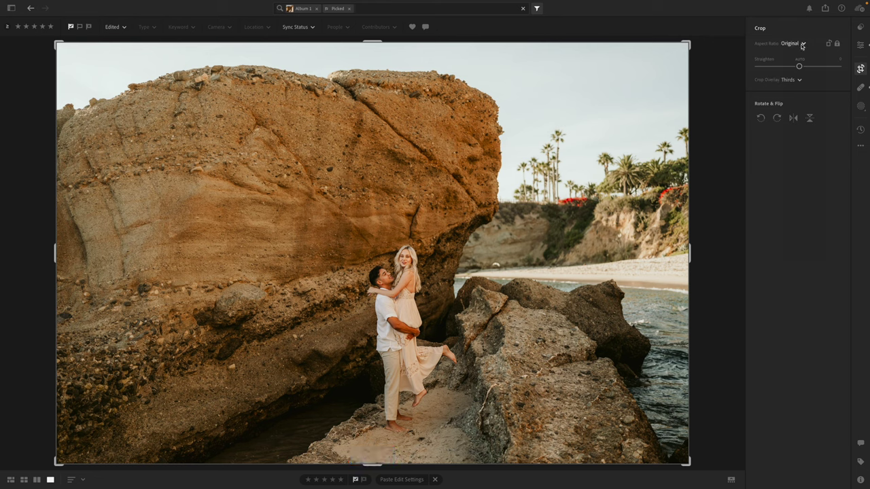
click(803, 43)
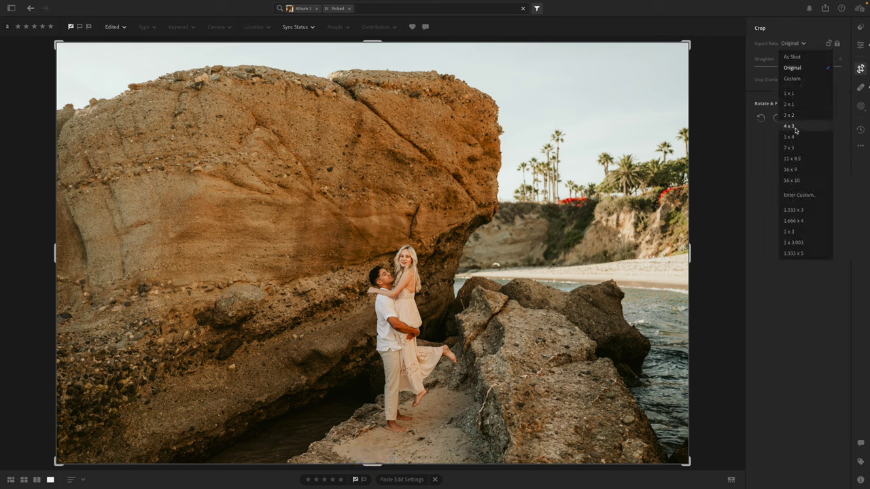
click(789, 137)
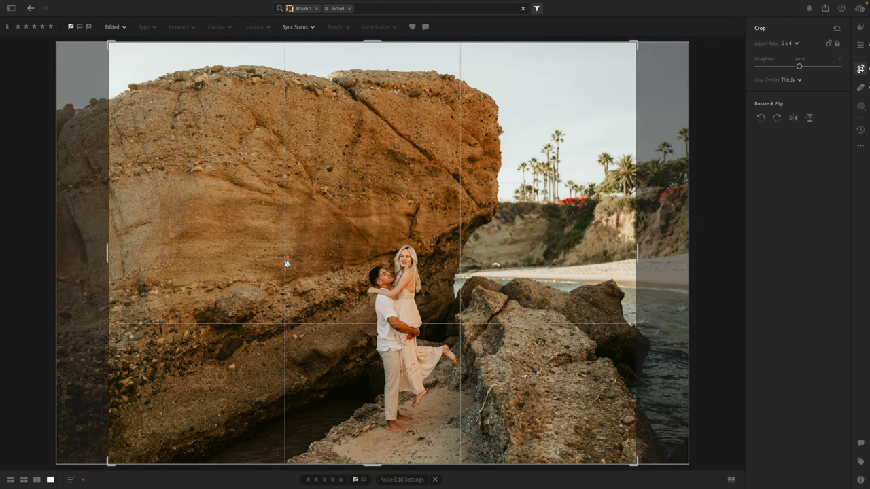
drag(287, 264, 263, 265)
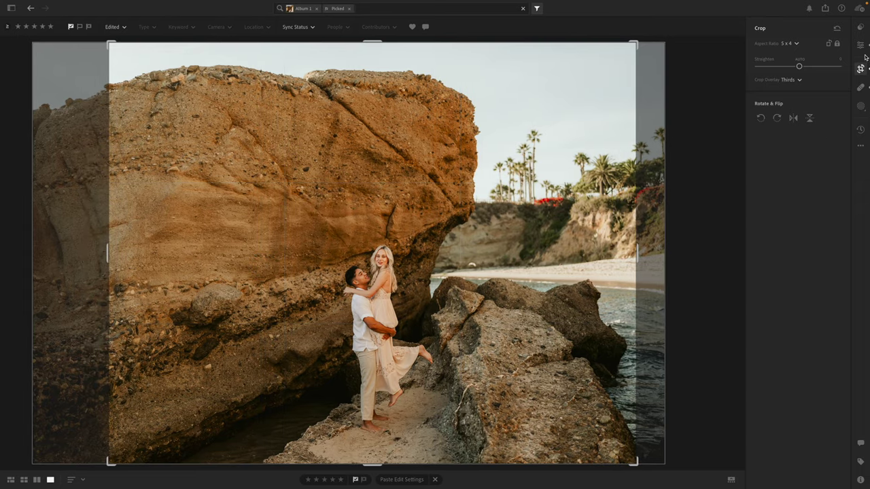
Step: Apply the crop, copy the edit settings, and advance to the next photo
click(860, 44)
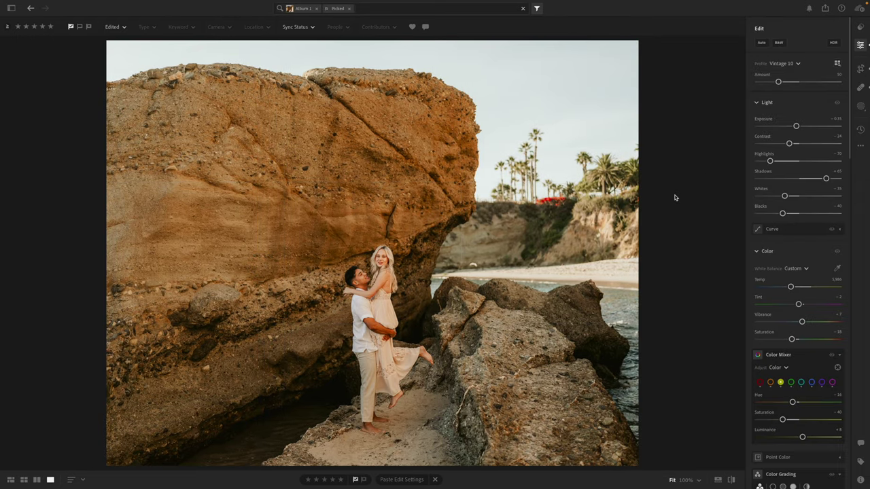
key(ctrl+c)
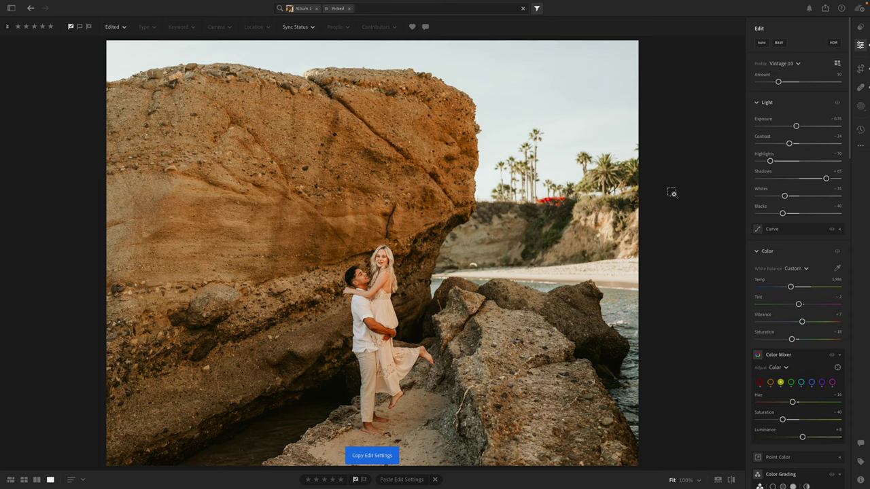
key(Right)
Step: Paste the copied grade onto the couple-by-the-rock shot and bring up the crop controls
key(ctrl+v)
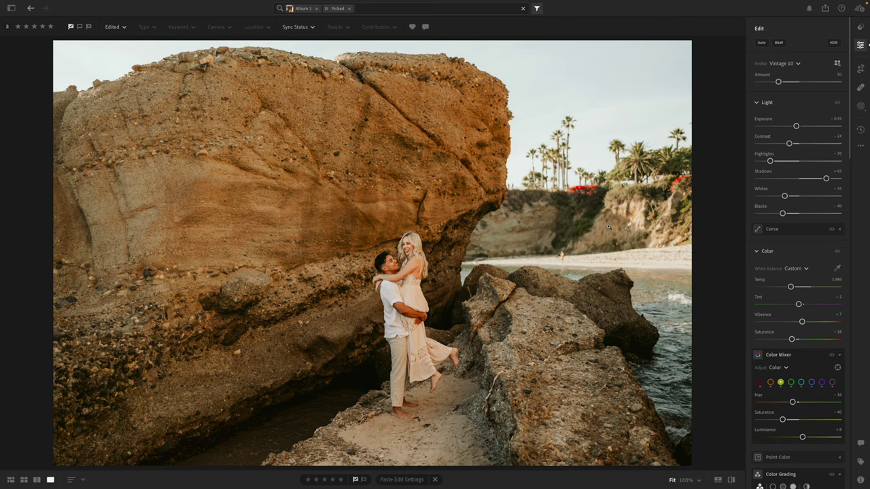
key(h)
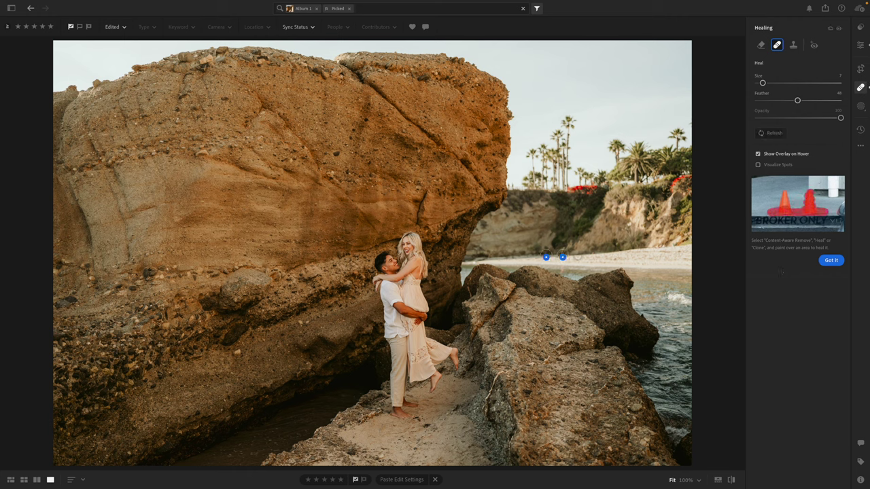
click(861, 44)
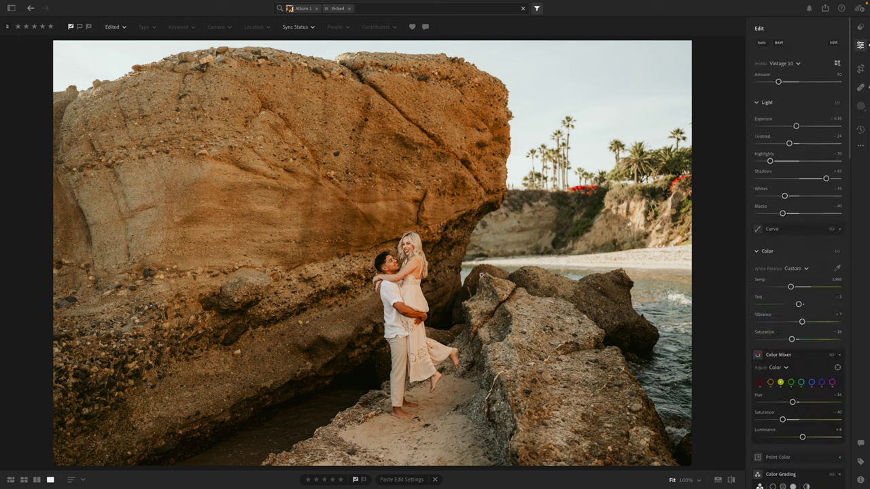
key(c)
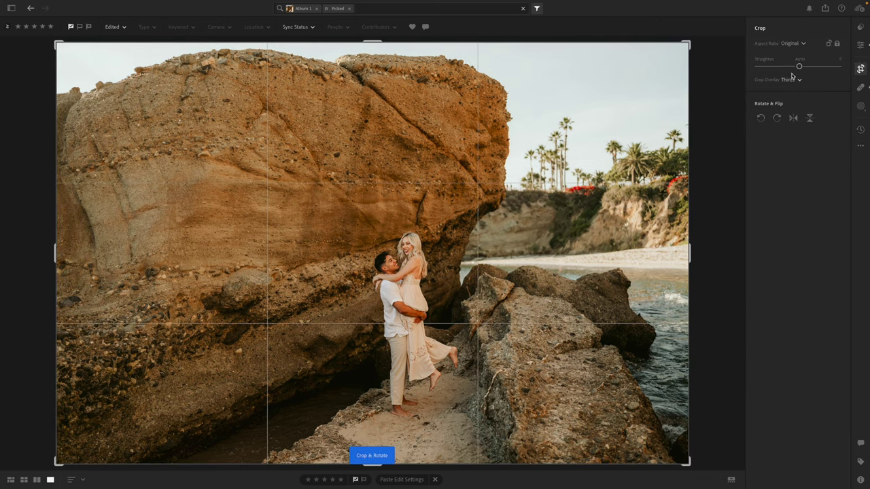
Step: Crop the photo to 5 x 4 with the image shifted left
click(795, 45)
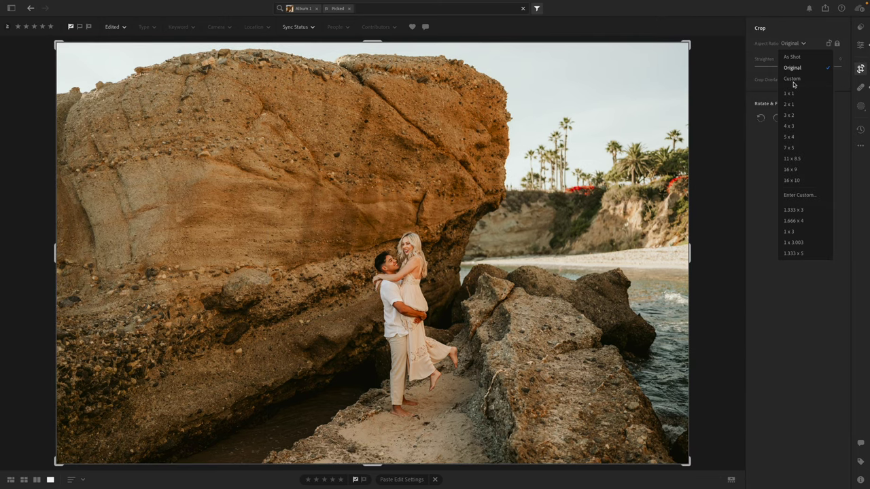
click(795, 134)
drag(349, 218, 318, 225)
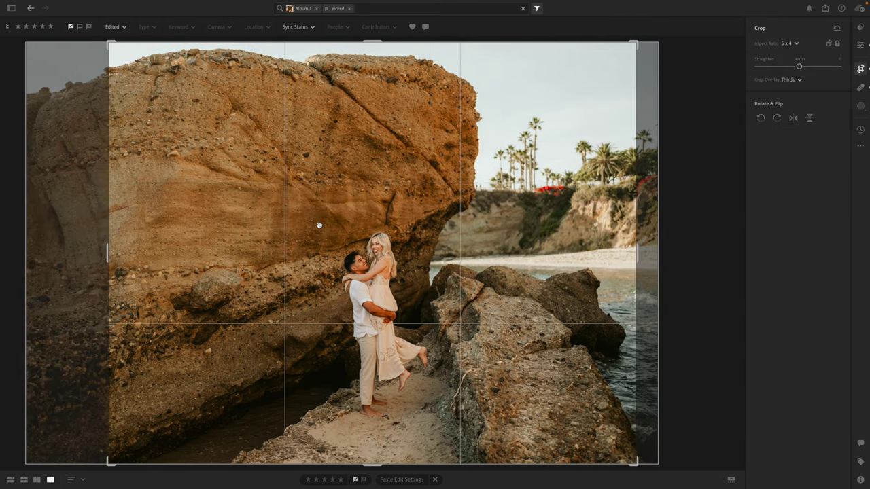
click(860, 45)
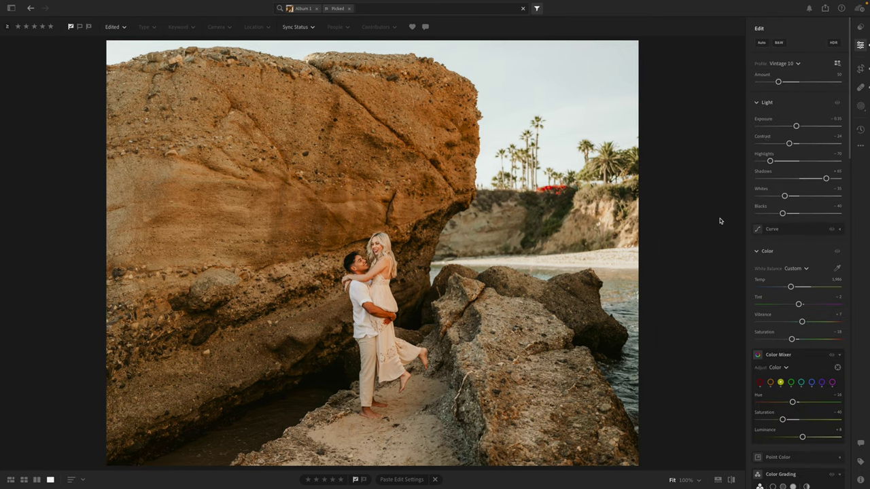
Step: Rework the crop by trimming the left edge, then reapply and commit the 5 x 4 ratio
key(c)
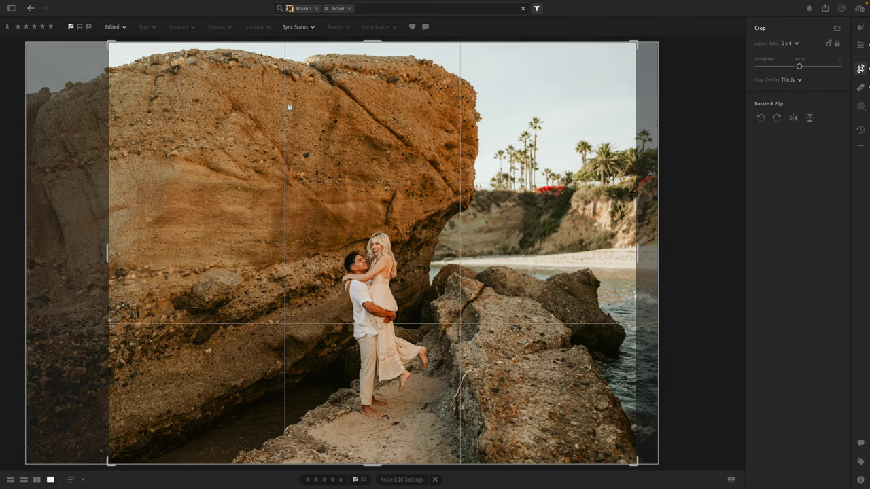
click(791, 42)
click(791, 57)
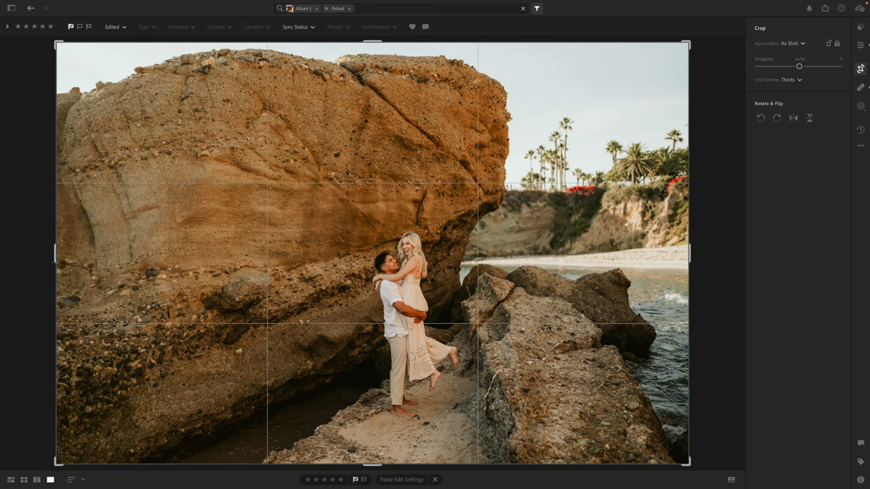
drag(55, 254, 87, 255)
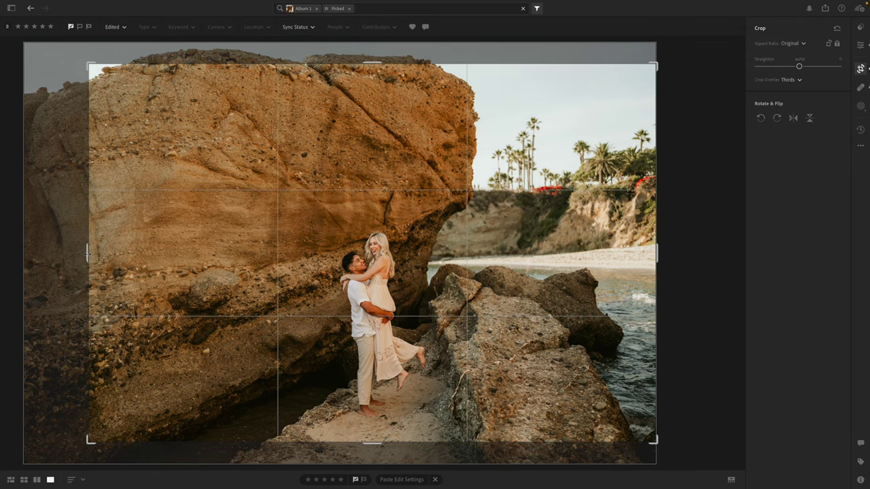
click(794, 44)
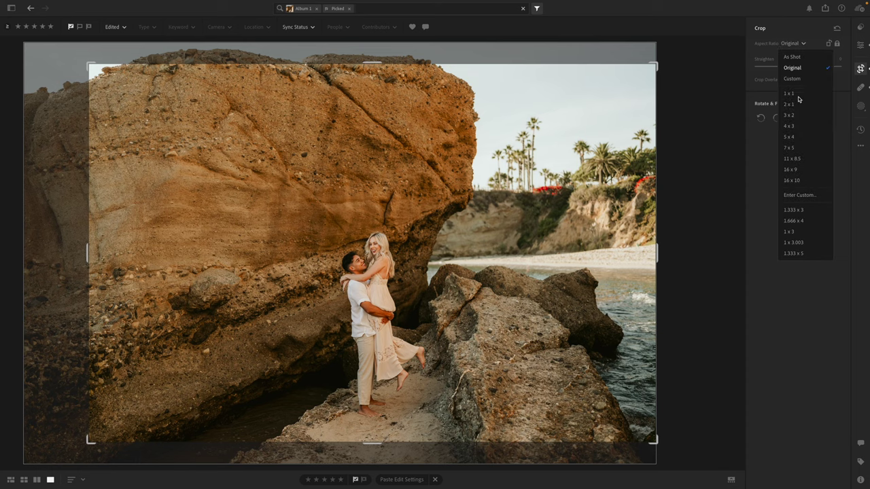
click(792, 137)
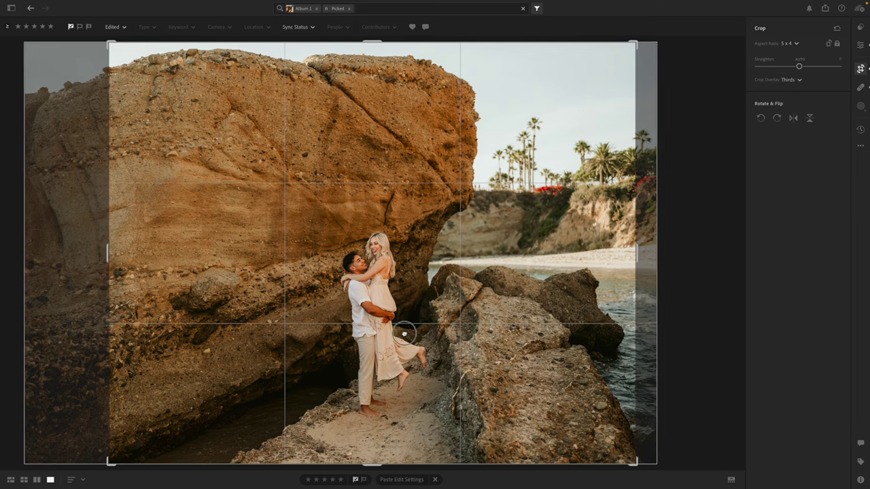
key(e)
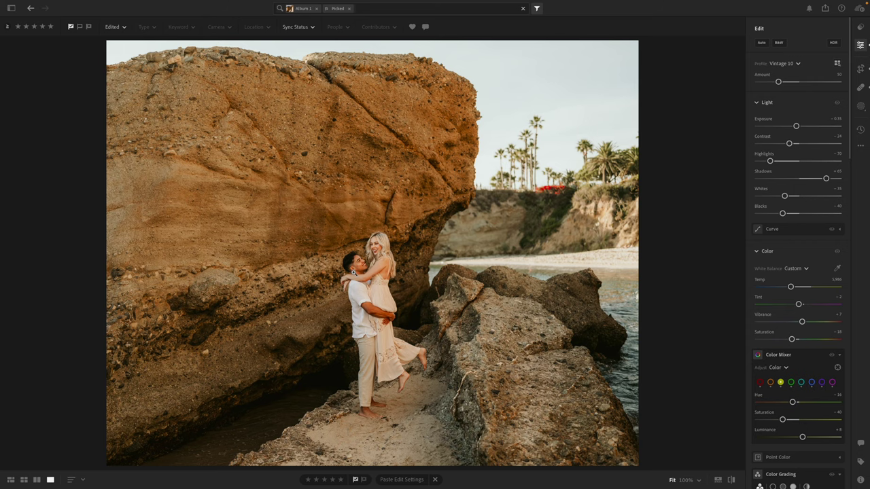
click(352, 270)
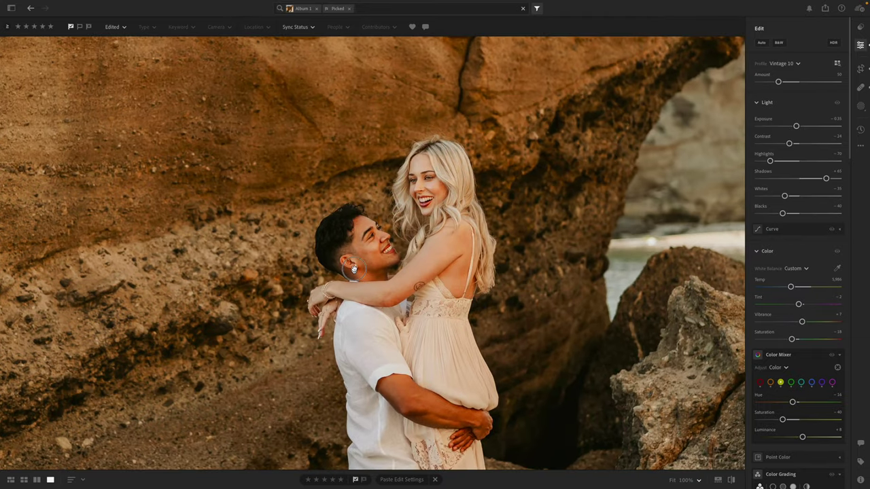
Step: Paint a brush mask over the man's forearm and hair at 100% zoom
drag(353, 270, 342, 244)
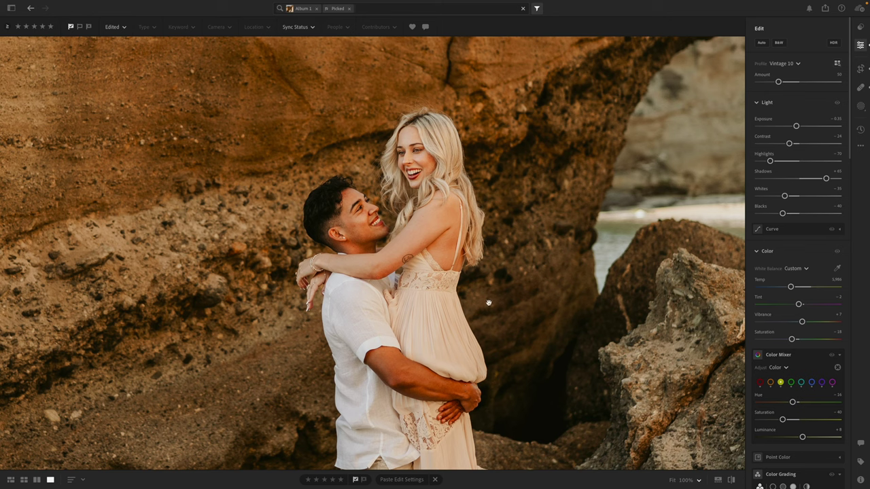
key(b)
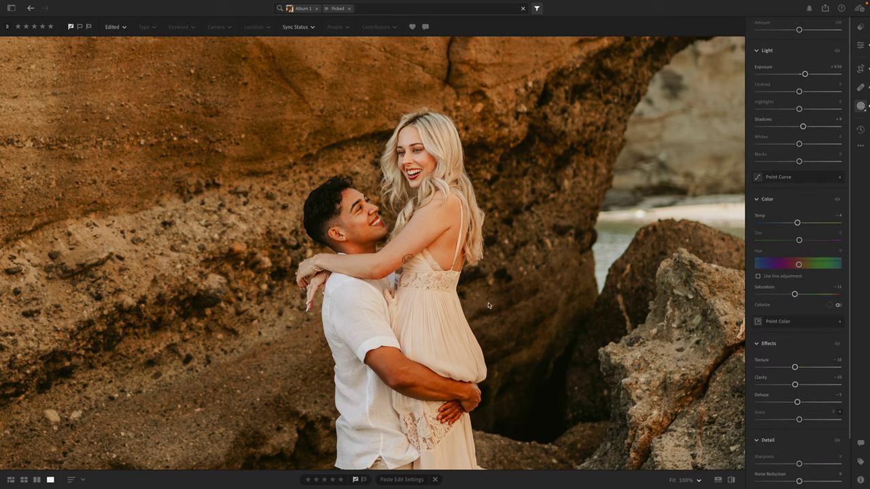
key(bracketright)
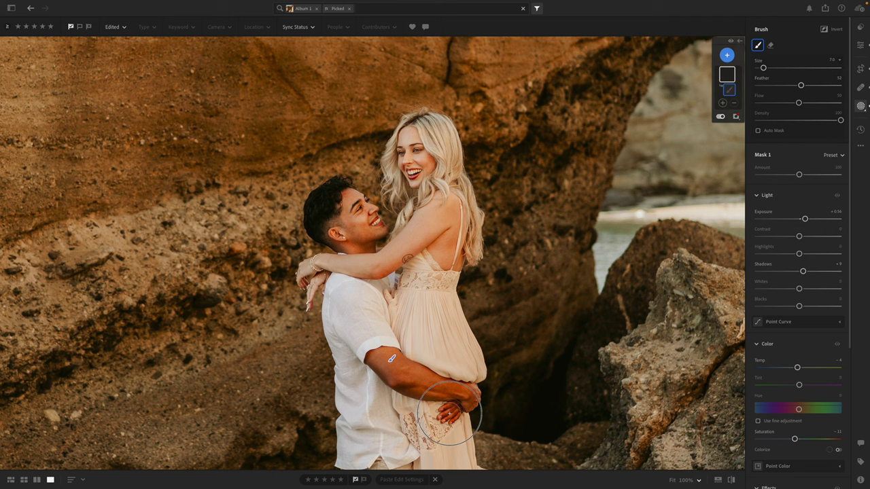
mouse_move(479, 398)
mouse_down()
mouse_move(408, 390)
mouse_move(380, 373)
mouse_move(382, 353)
mouse_up()
mouse_move(479, 398)
mouse_down()
mouse_move(456, 394)
mouse_move(478, 404)
mouse_move(453, 419)
mouse_up()
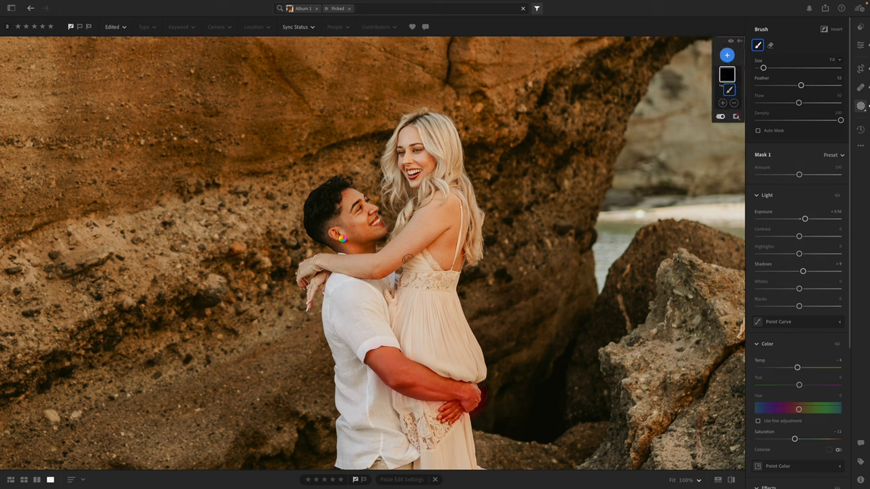
mouse_move(338, 210)
mouse_down()
mouse_move(344, 192)
mouse_move(340, 197)
mouse_up()
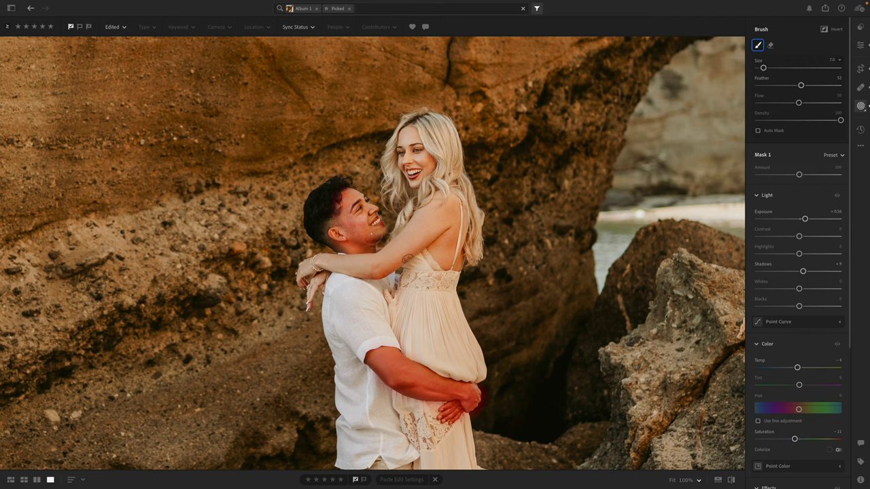
Step: Set the mask saturation to -13, discarding an accidental empty second mask
key(z)
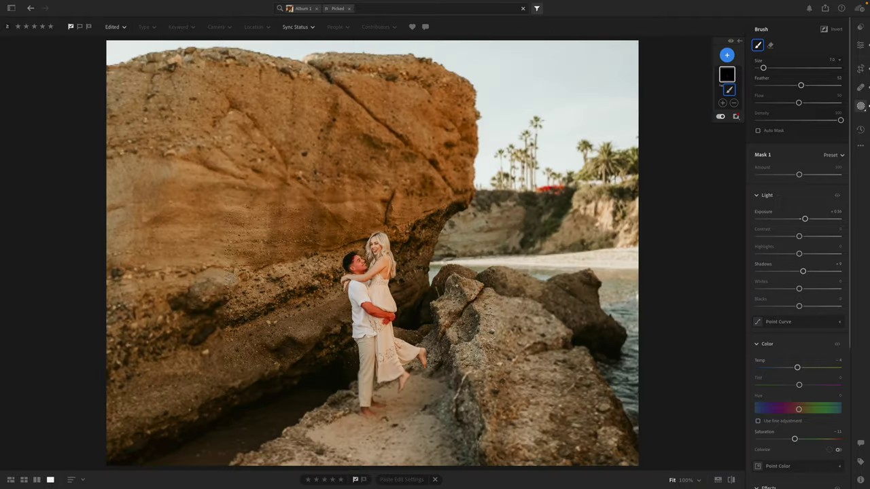
drag(794, 439, 791, 440)
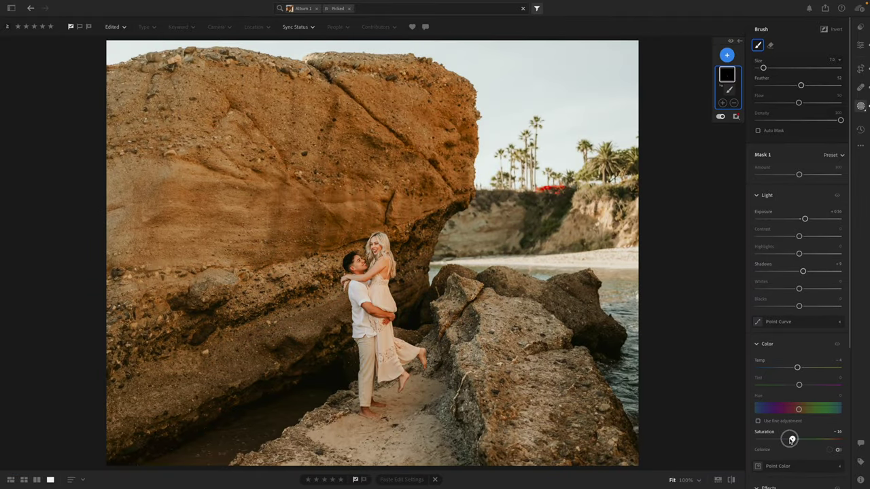
click(860, 44)
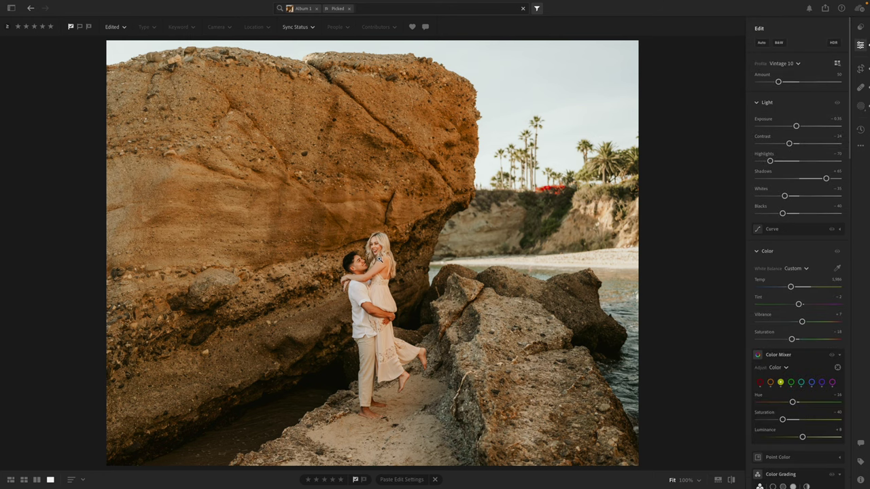
key(b)
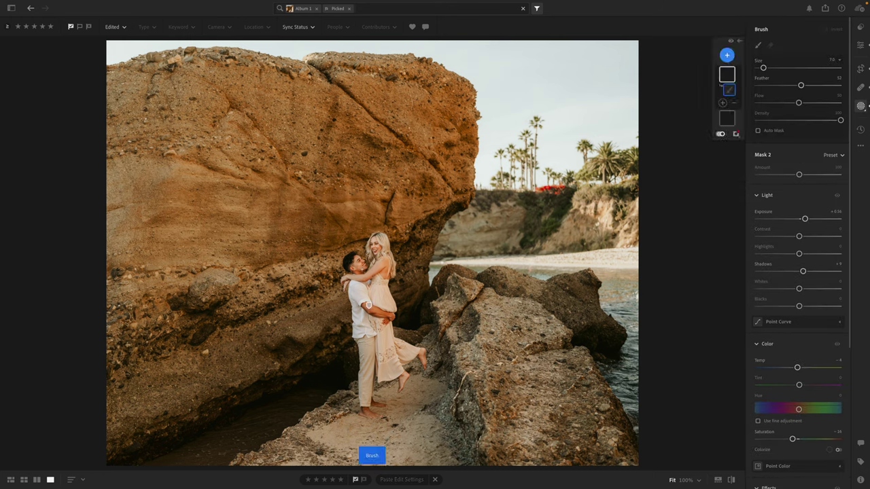
key(ctrl+z)
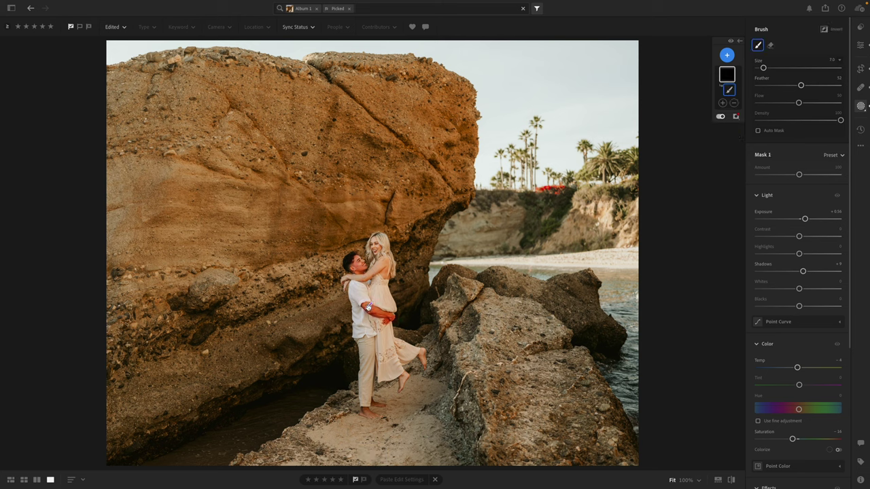
drag(792, 439, 793, 441)
Step: Inspect the couple up close, then copy the rock shot's edits and move to the close-up
key(e)
click(360, 263)
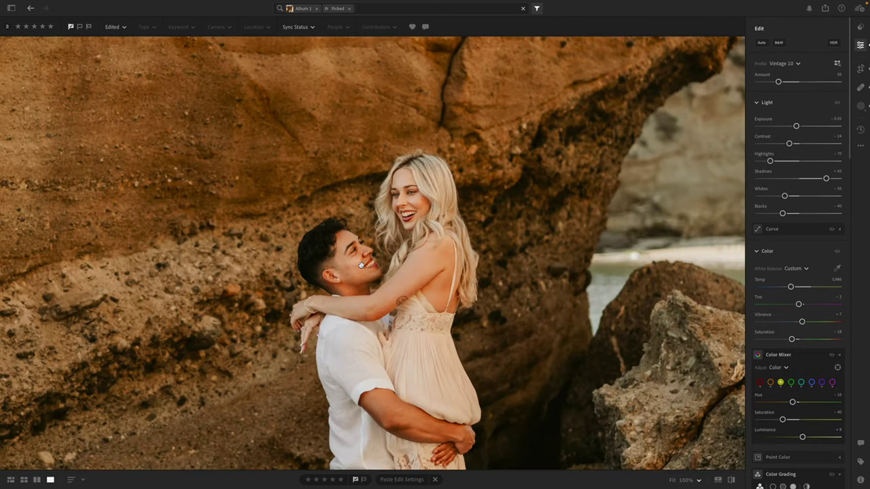
click(491, 261)
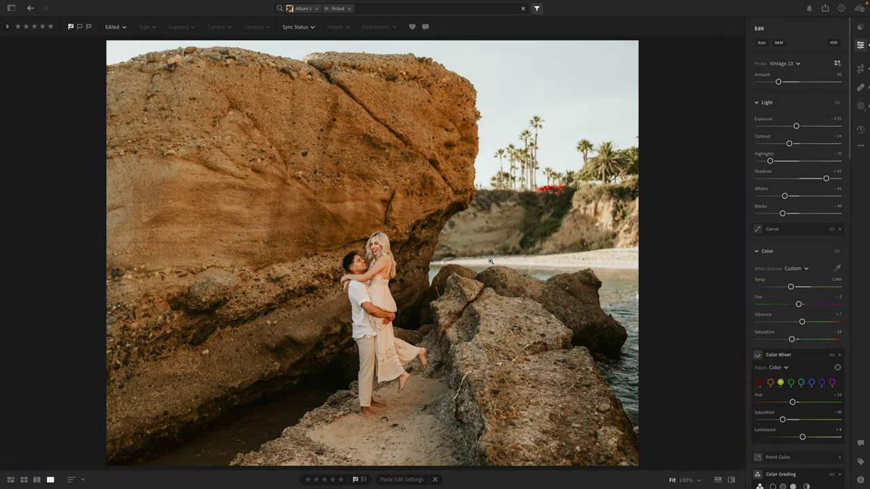
click(526, 241)
click(526, 240)
key(ctrl+c)
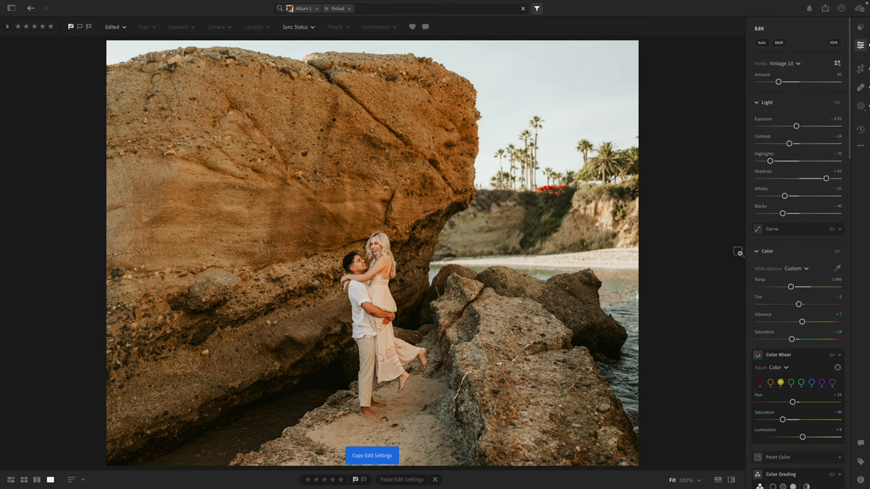
key(Right)
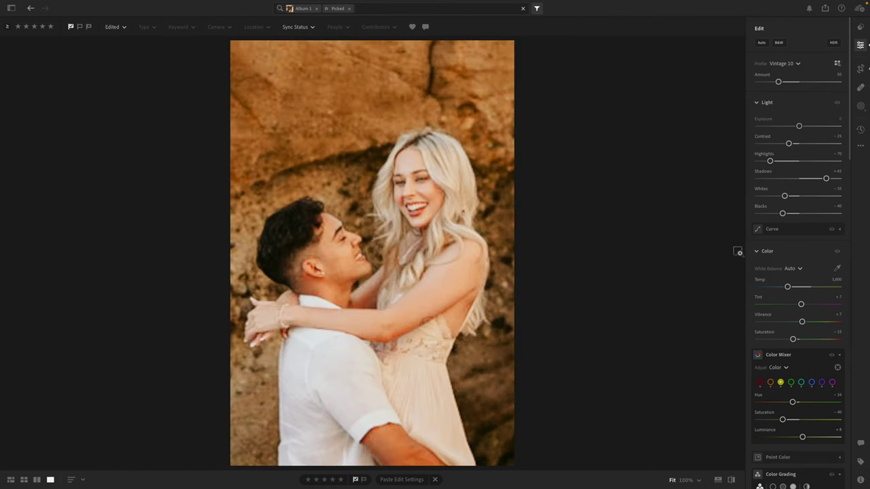
Step: Paste the copied edits and open the close-up hugging photo from the album grid
key(ctrl+v)
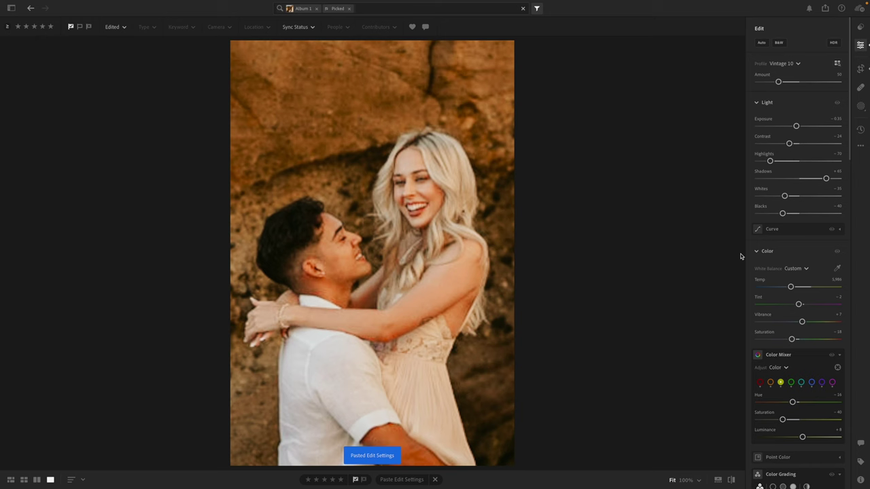
click(10, 480)
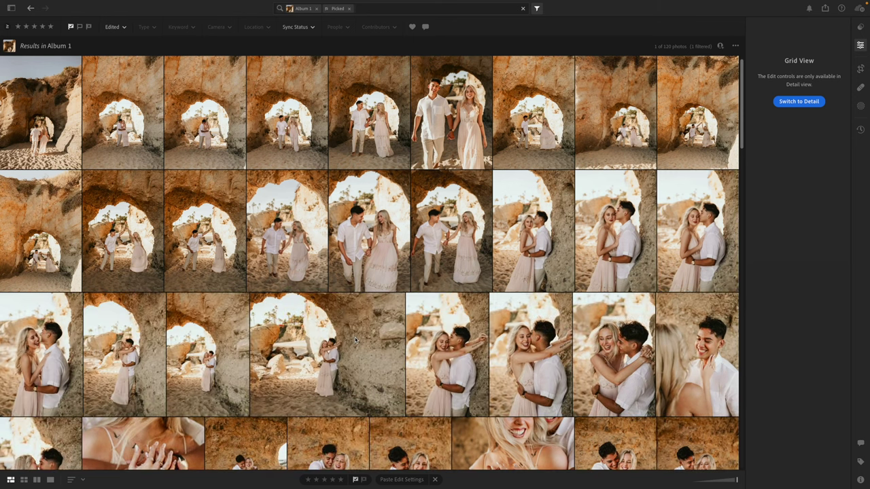
scroll(354, 339, down, 5)
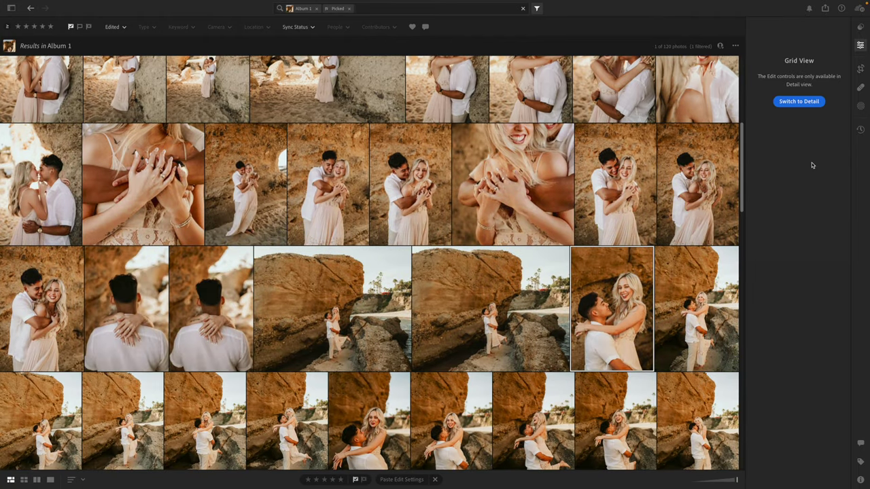
click(860, 45)
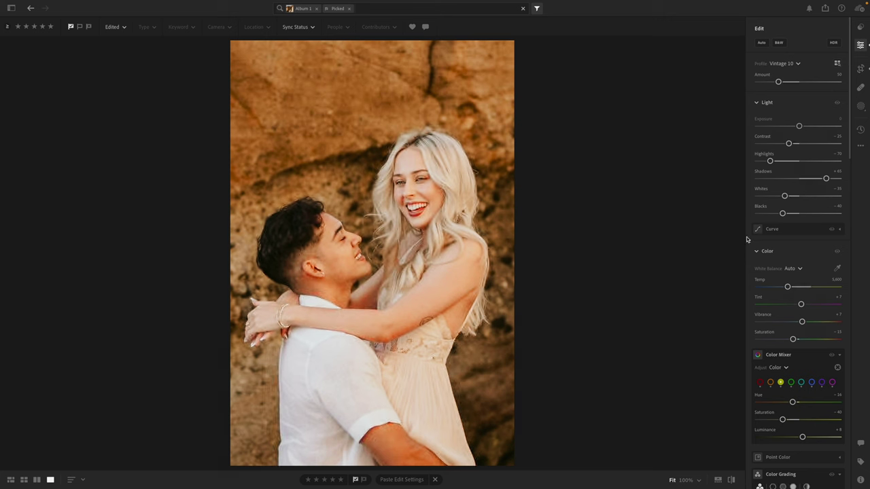
Step: Darken exposure to -0.28 and cool the temperature slightly toward 6,200
drag(799, 126, 797, 128)
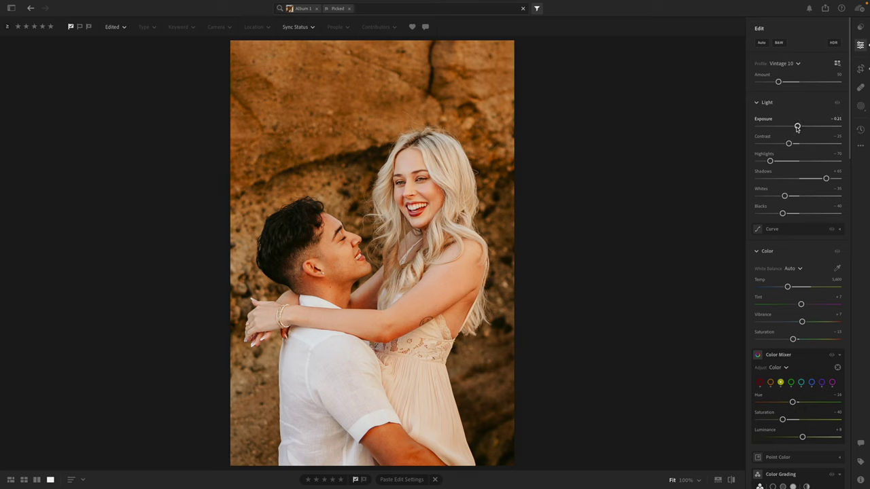
drag(788, 287, 787, 288)
drag(797, 128, 795, 127)
click(10, 480)
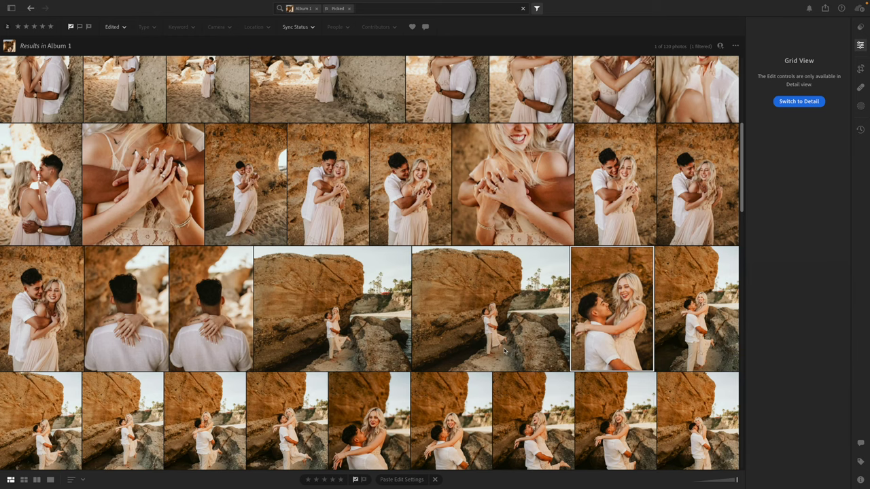
double_click(605, 303)
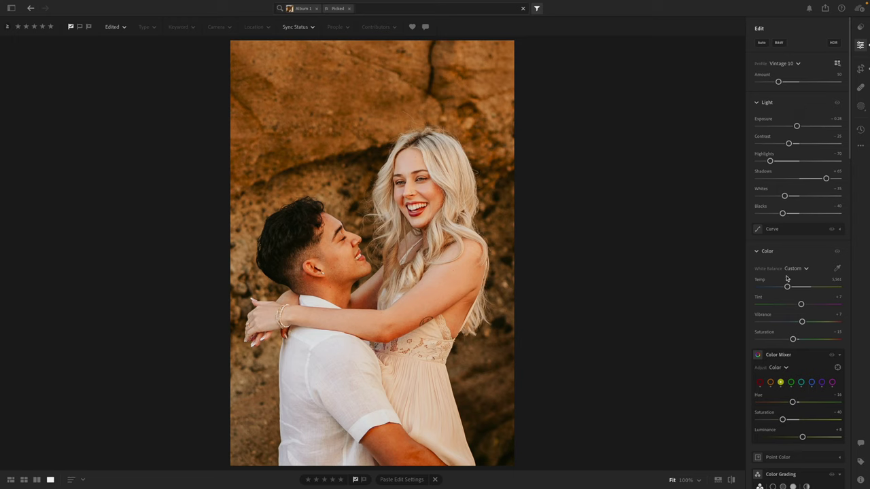
drag(787, 287, 786, 288)
Step: Compare with the original, then darken the next photo slightly and tighten its crop
key(backslash)
key(Right)
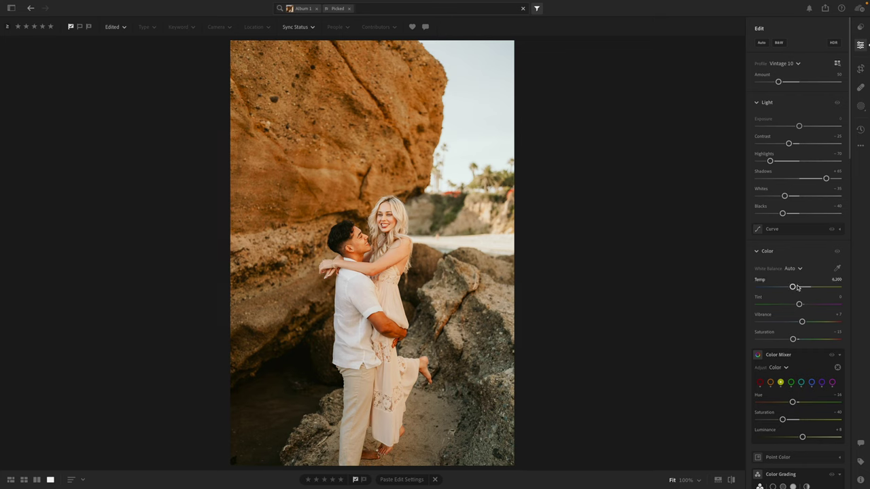
drag(798, 125, 798, 126)
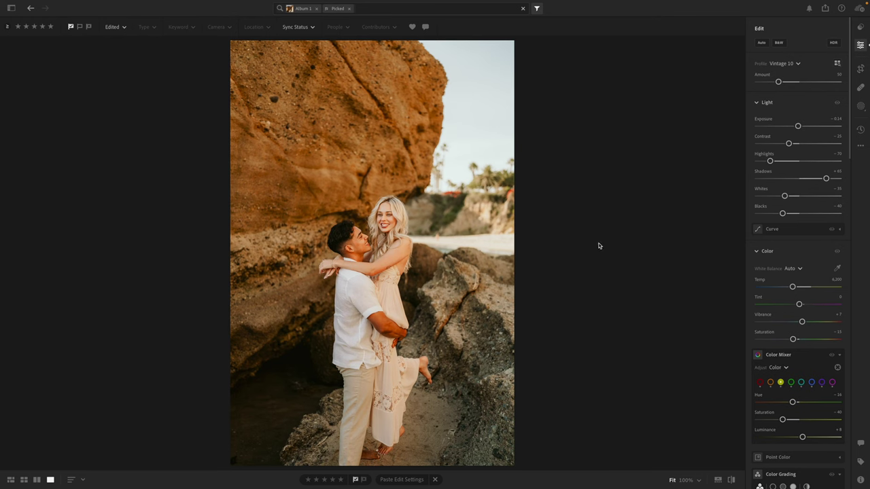
key(c)
drag(336, 195, 316, 150)
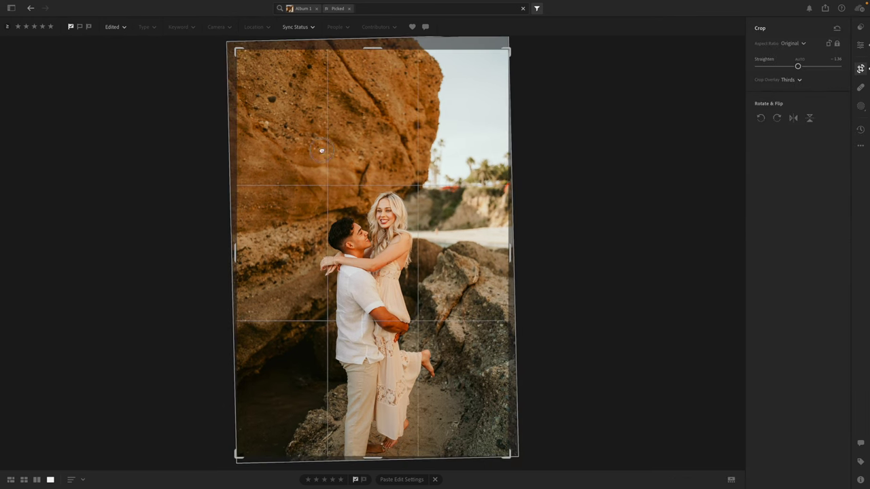
drag(369, 49, 369, 65)
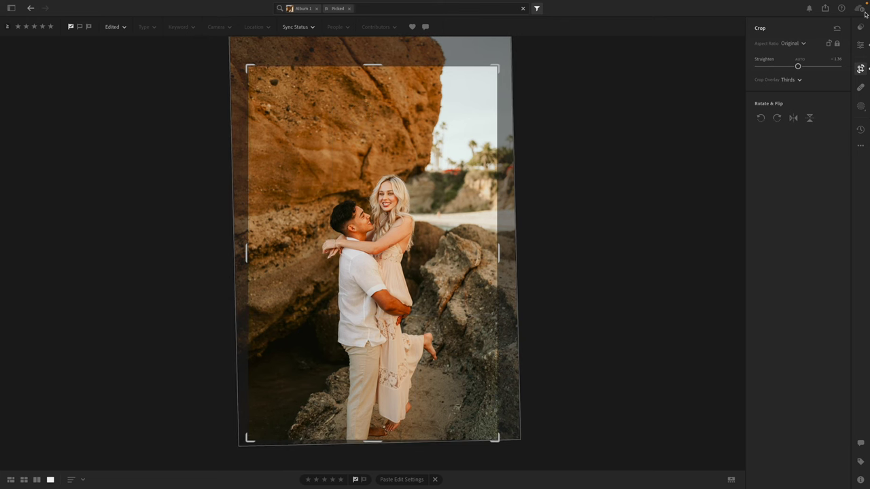
click(860, 45)
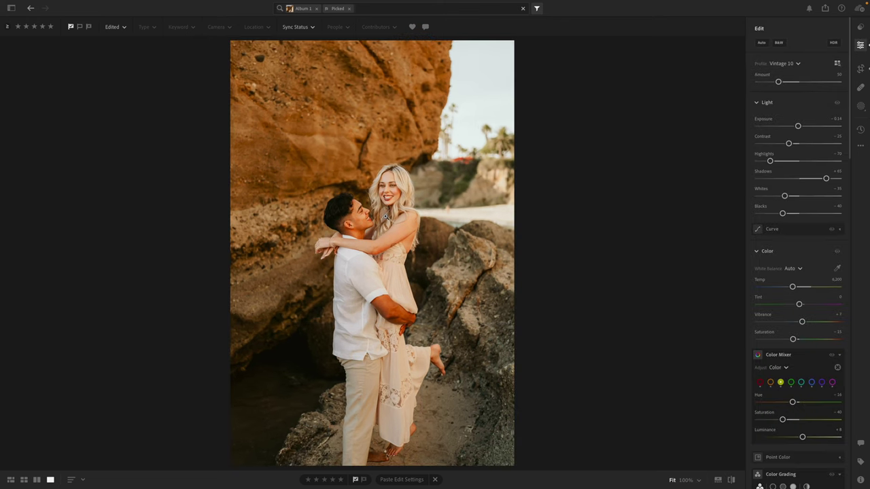
Step: Set exposure to about -0.30 and cool the temperature to 6,099
key(b)
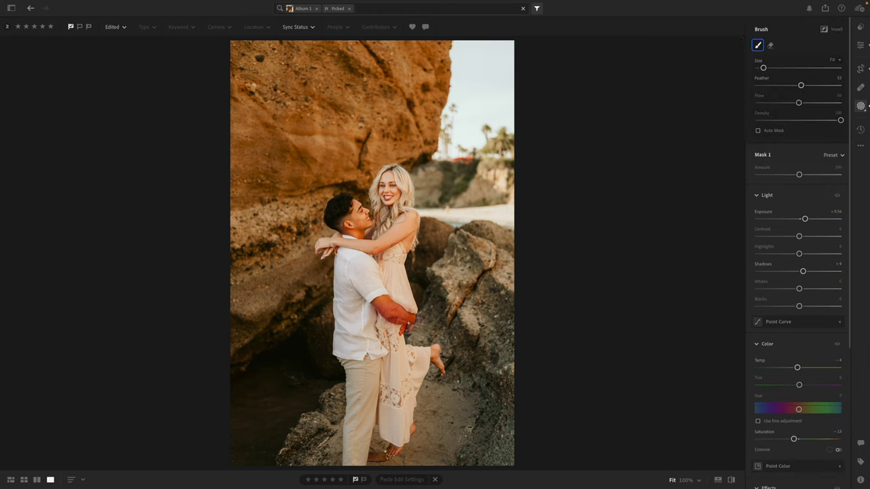
mouse_move(721, 85)
key(bracketleft)
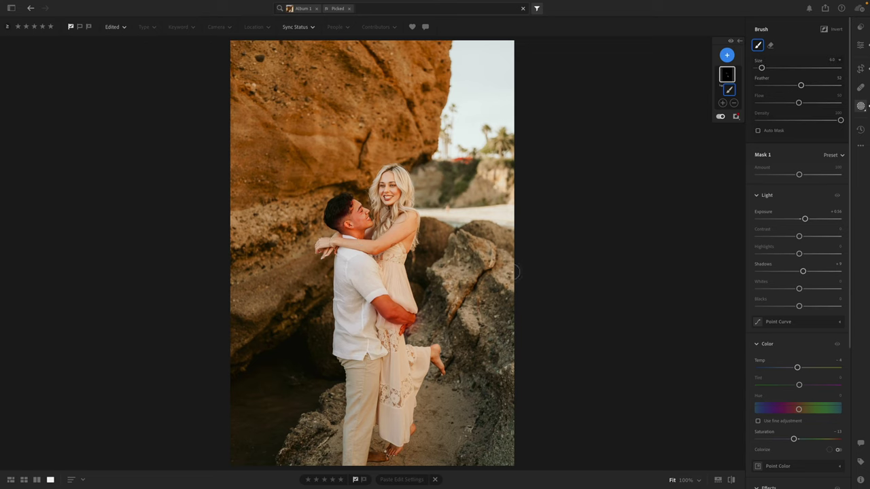
click(859, 48)
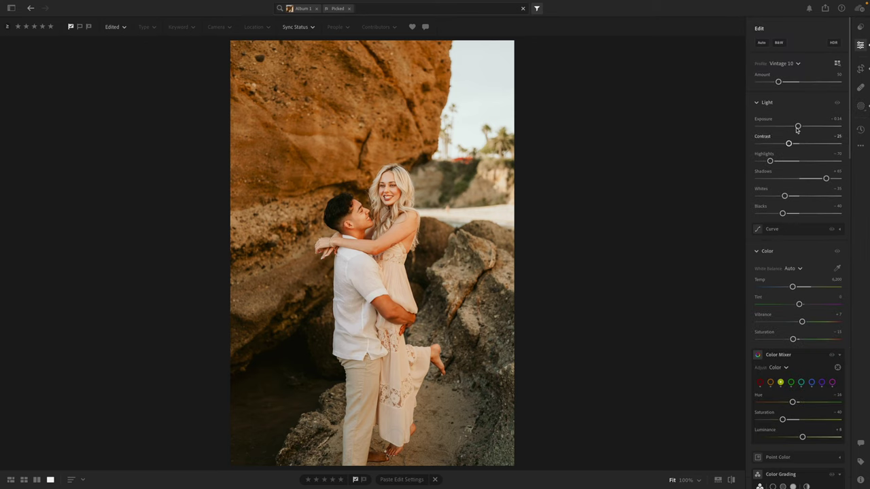
drag(798, 126, 796, 127)
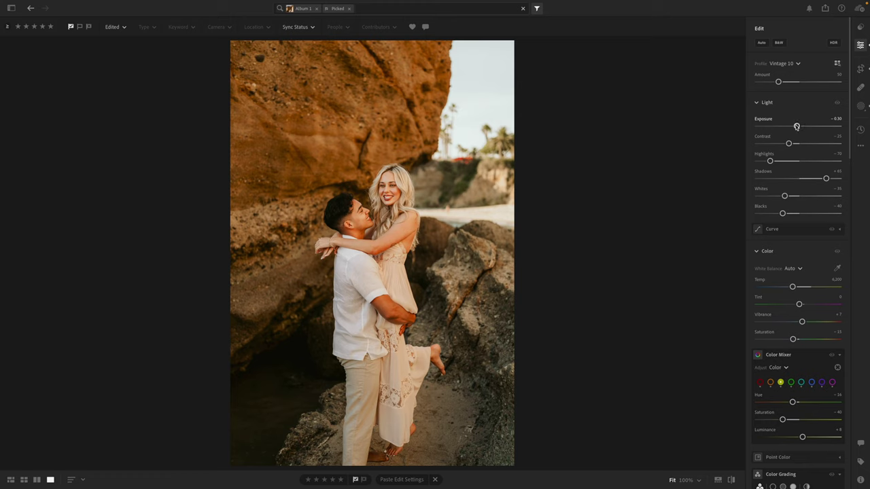
drag(793, 288, 792, 288)
Step: Reduce saturation slightly, copy the edit settings, and move to the next photo
key(h)
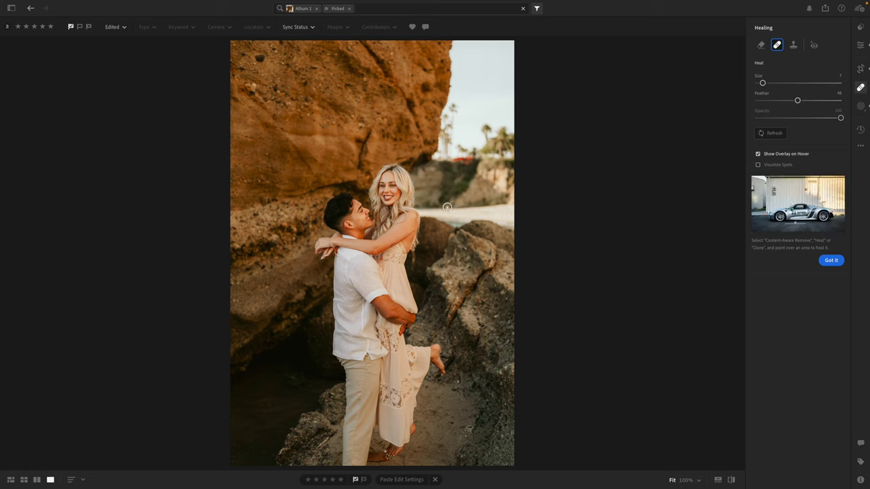
key(e)
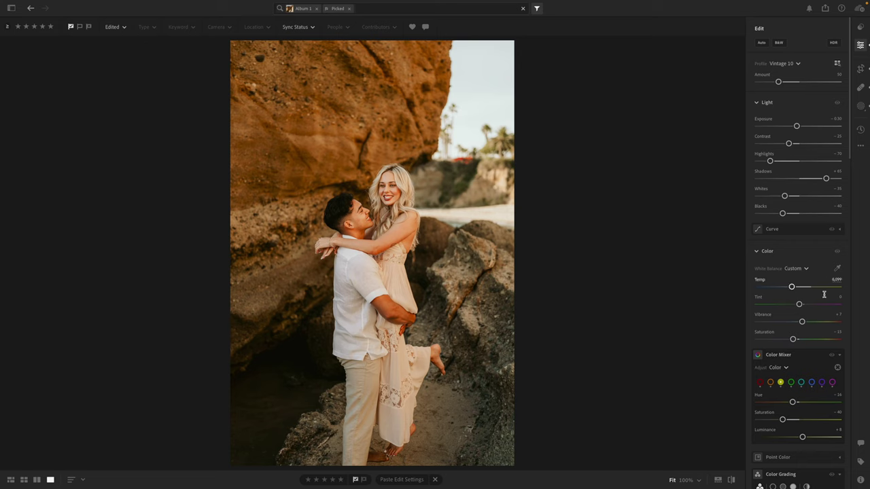
drag(791, 339, 791, 340)
key(c)
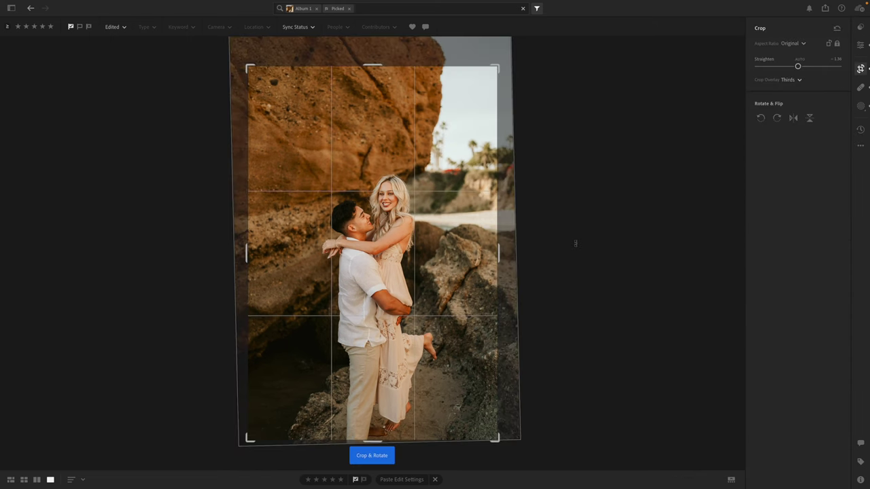
key(e)
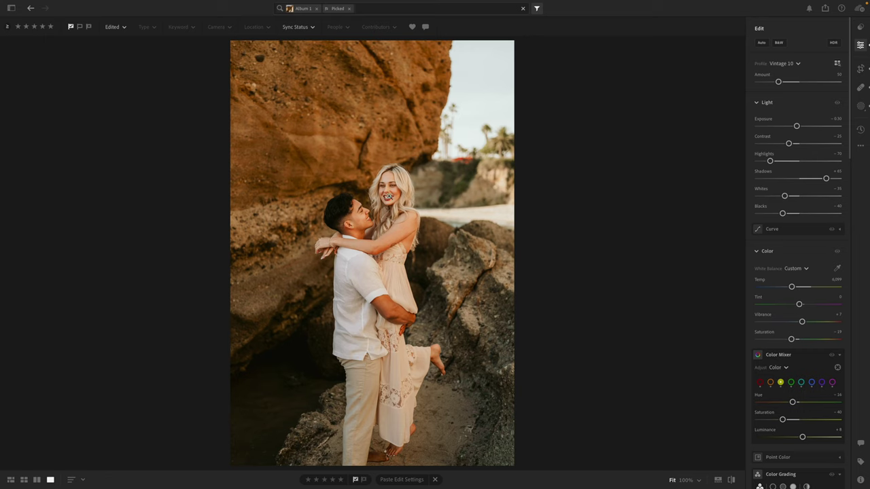
key(ctrl+c)
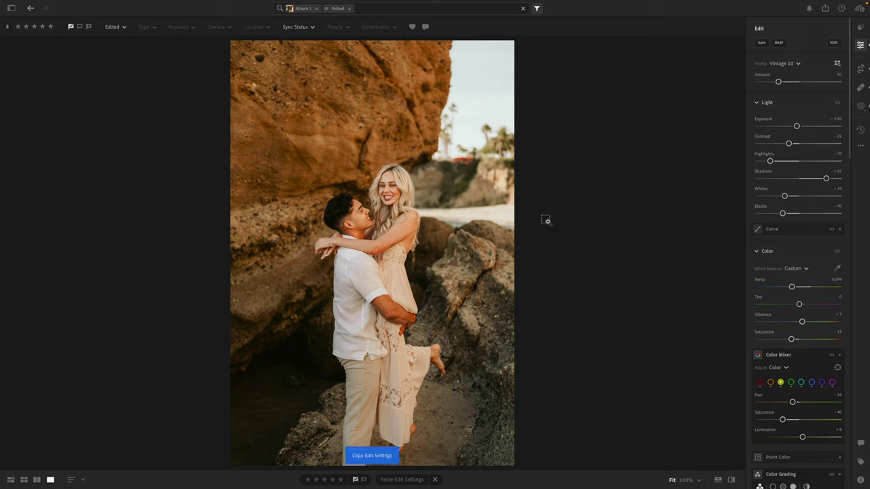
key(Right)
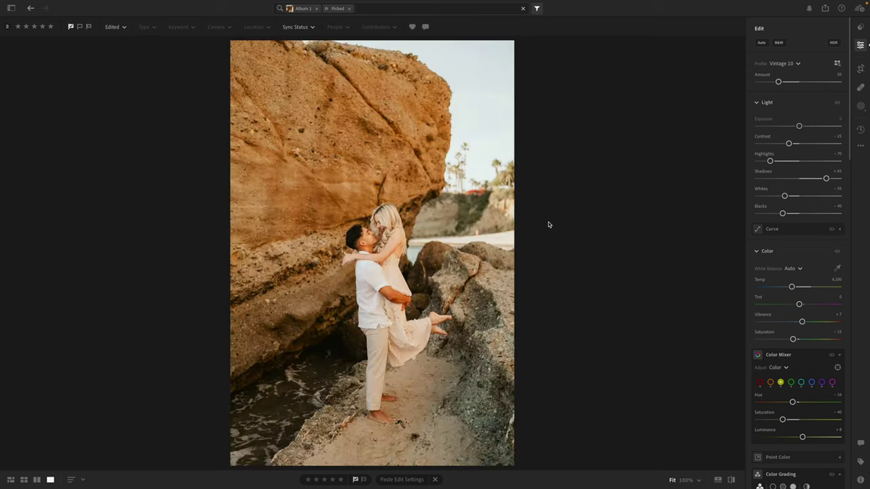
Step: Paste the copied grade, then straighten the photo and shift it down in the crop
key(ctrl+v)
key(c)
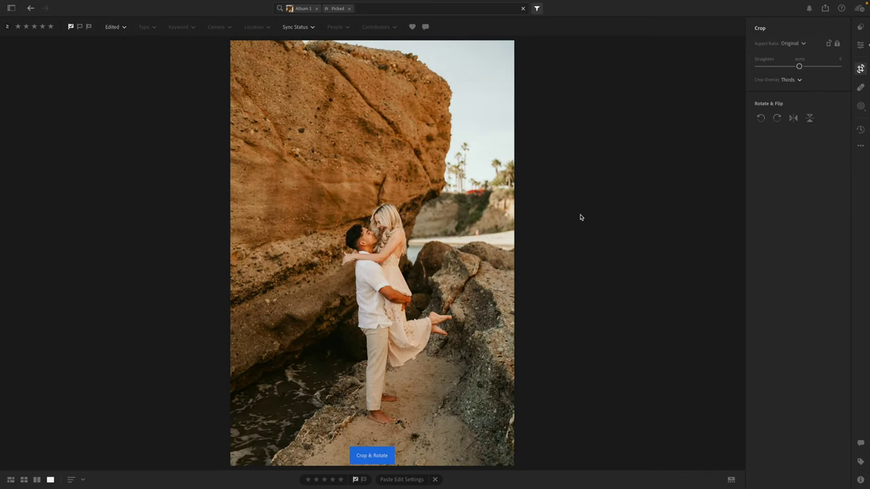
drag(233, 45, 341, 149)
drag(413, 161, 410, 175)
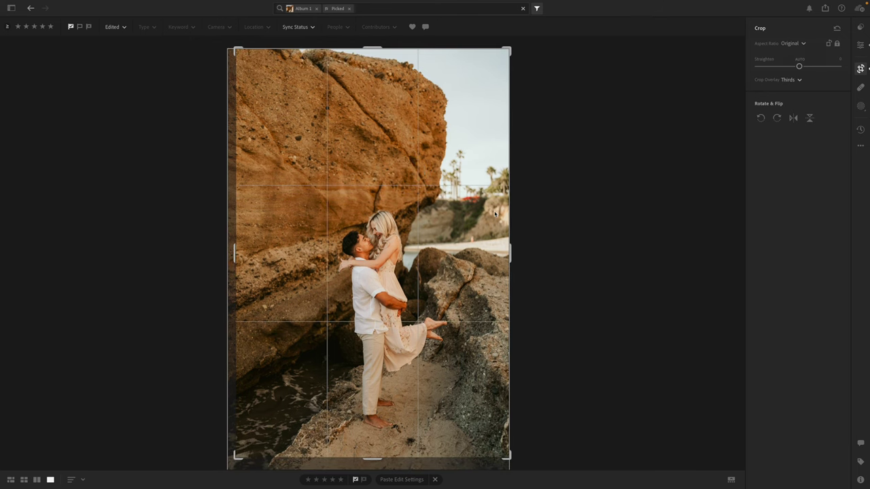
key(h)
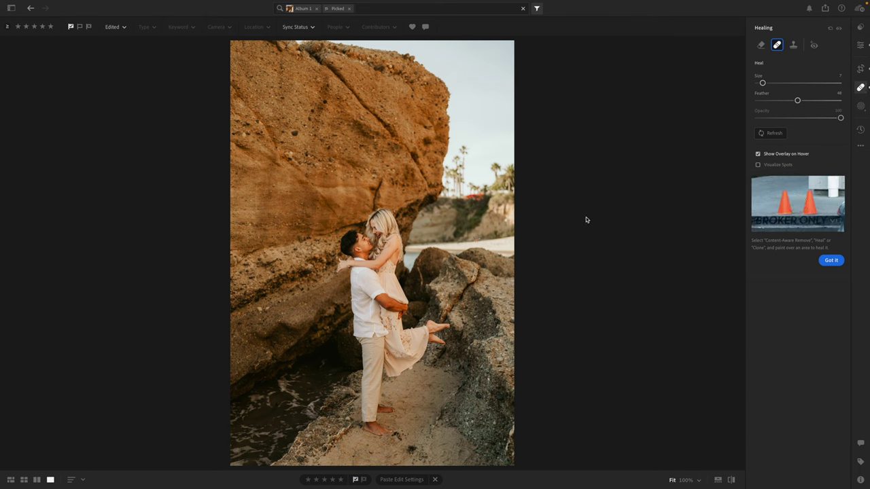
click(861, 45)
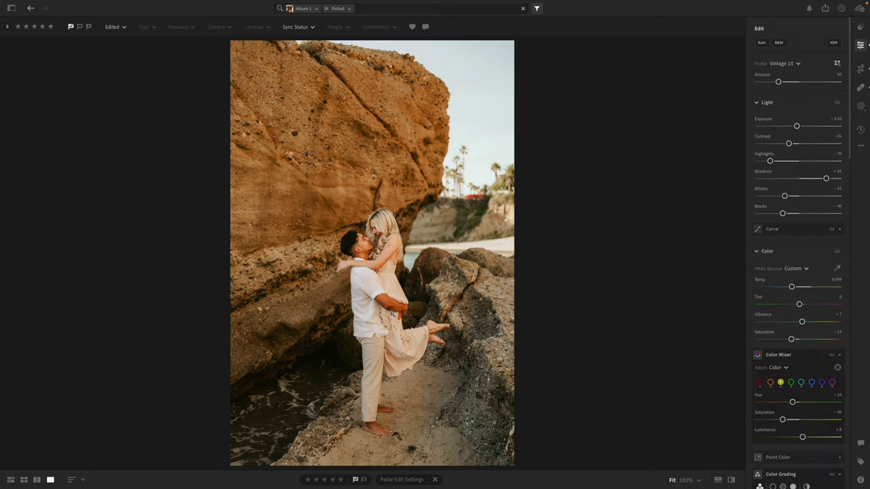
Step: Paint a brush mask over the man's hand, shirt and face
key(b)
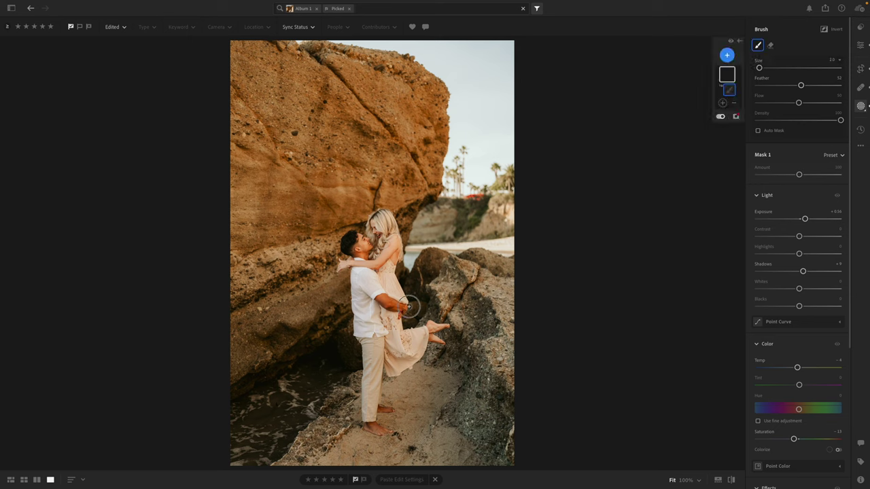
mouse_move(406, 307)
mouse_down()
mouse_move(393, 308)
mouse_move(382, 292)
mouse_move(386, 310)
mouse_move(405, 311)
mouse_move(390, 303)
mouse_up()
mouse_move(367, 254)
mouse_down()
mouse_move(352, 253)
mouse_move(366, 240)
mouse_move(364, 253)
mouse_move(352, 249)
mouse_up()
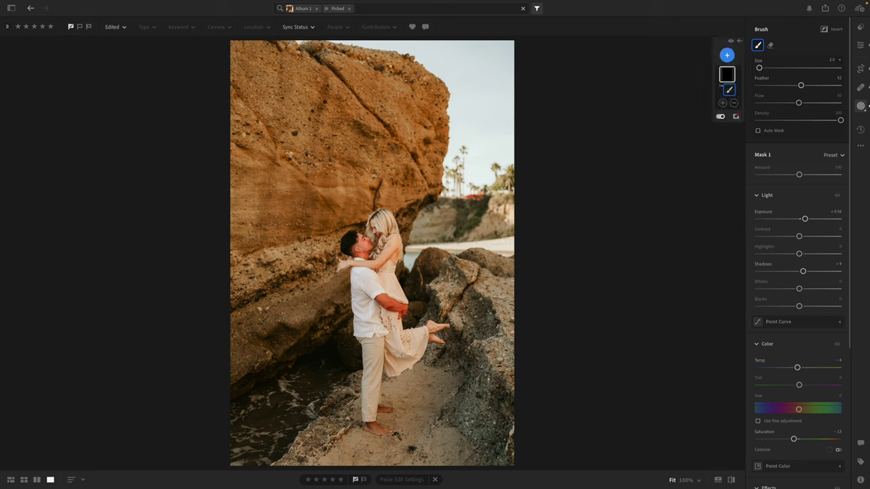
click(860, 46)
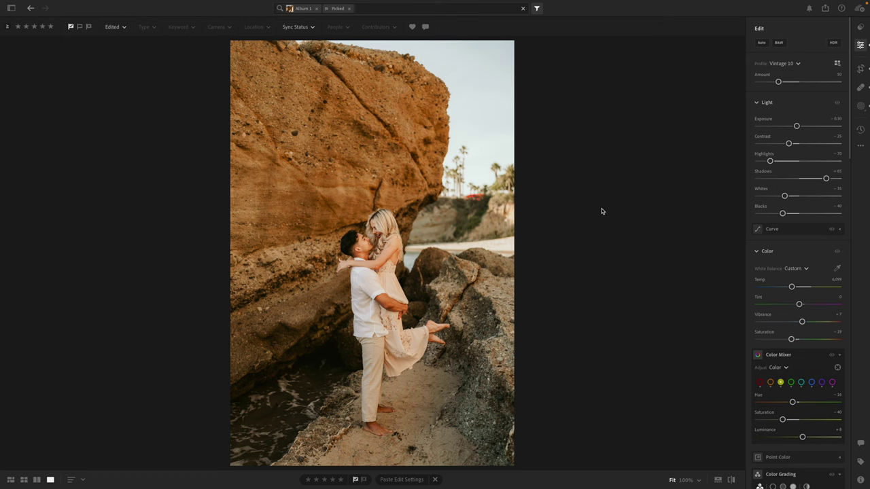
Step: Tighten the crop from the top, reposition the photo, and lower Exposure to -0.35
key(c)
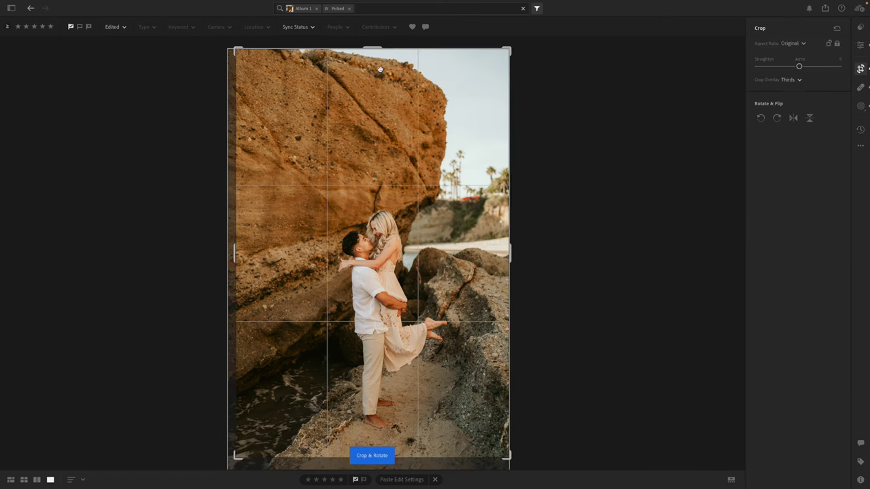
drag(371, 51, 371, 76)
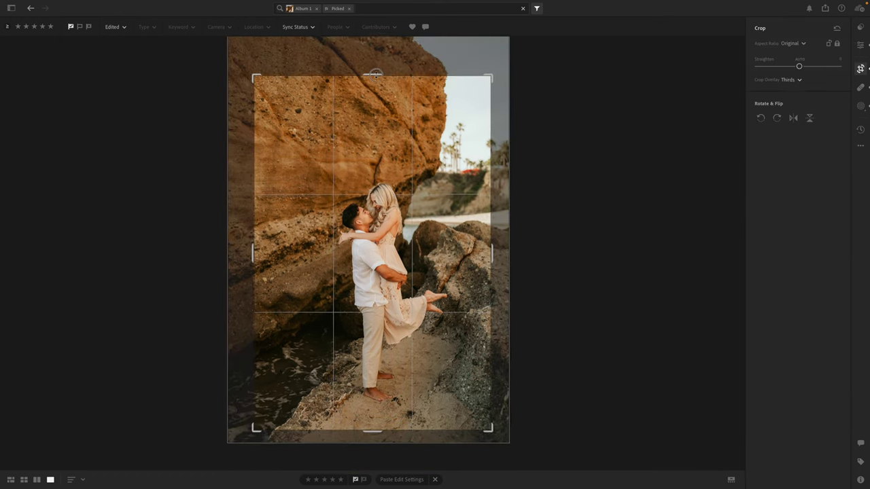
drag(369, 113, 367, 116)
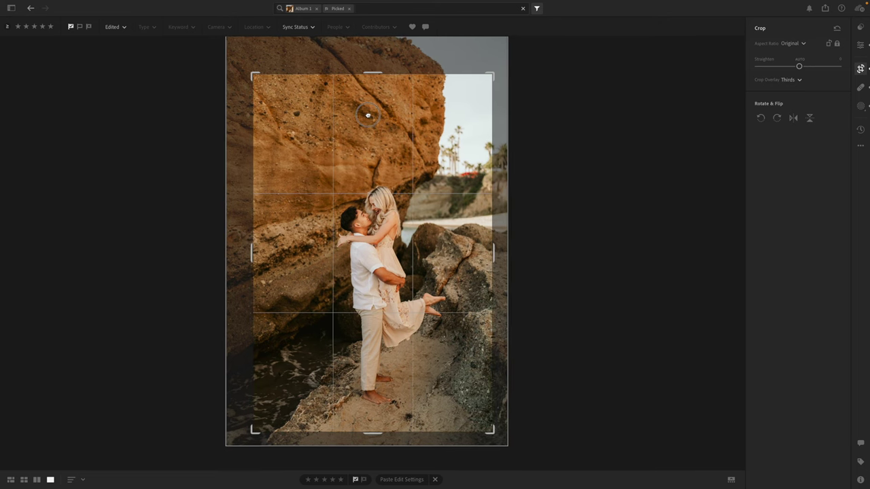
click(860, 45)
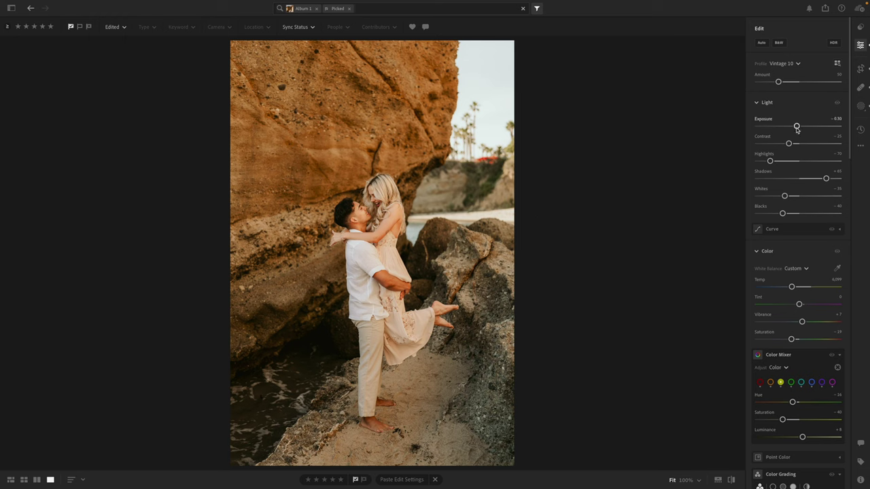
drag(796, 128, 796, 128)
click(796, 127)
Step: Copy this photo's edit settings and paste them onto the next beach photo
key(ctrl+c)
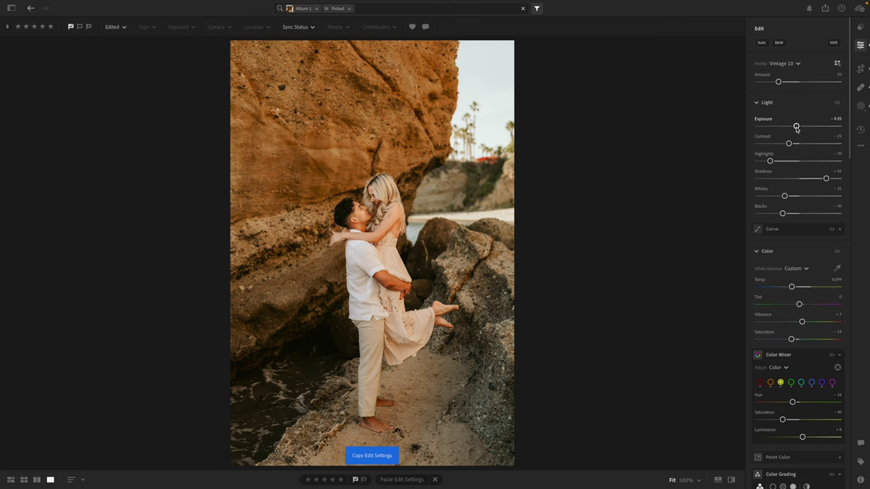
key(Right)
key(ctrl+v)
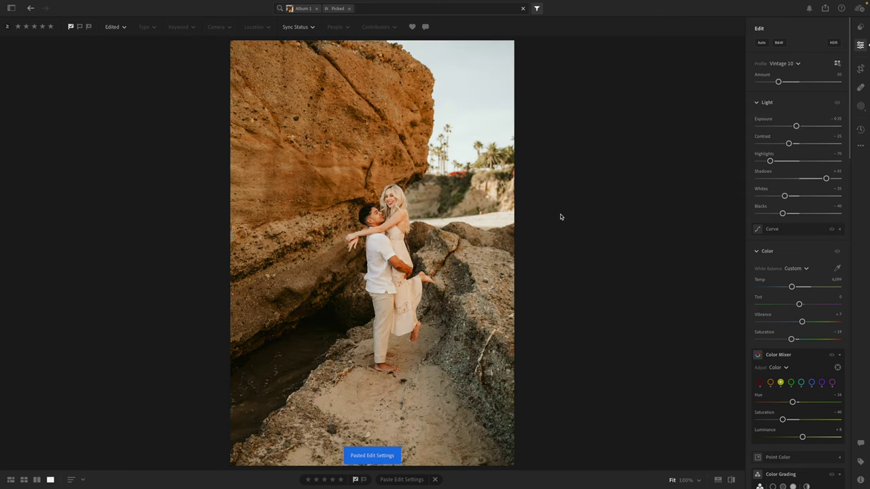
Step: Heal away the small distant figure on the beach background
key(h)
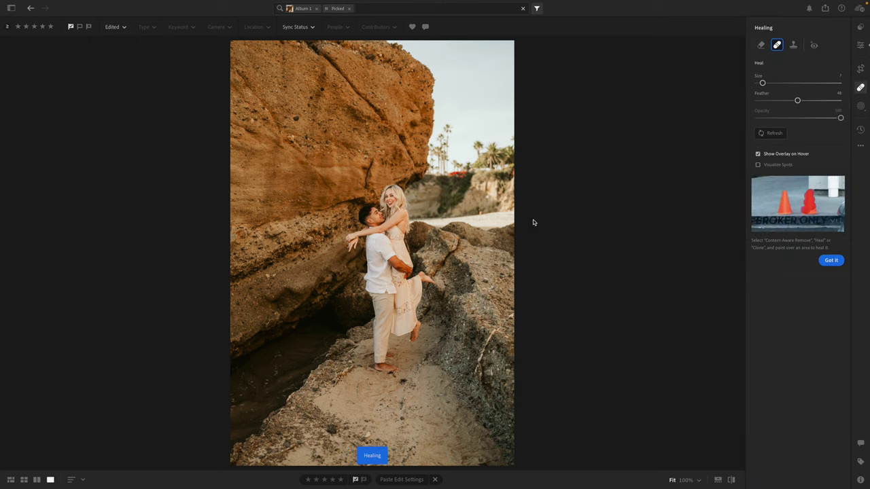
key(z)
click(484, 205)
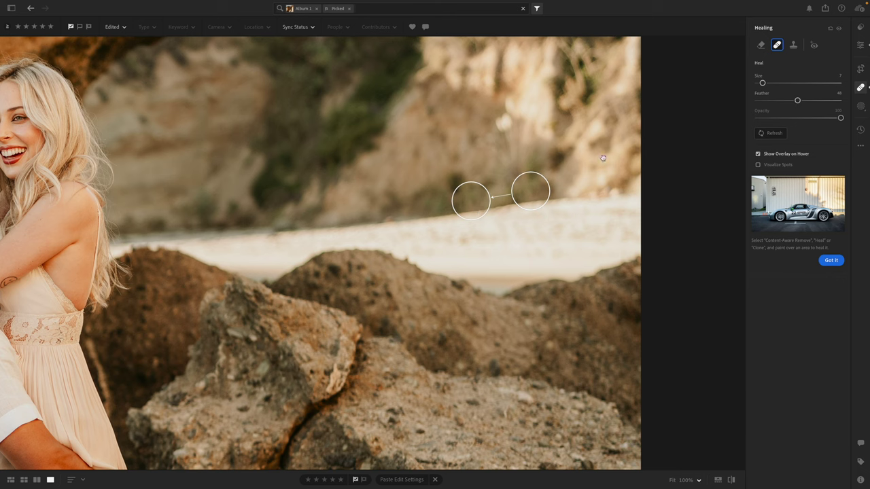
click(860, 48)
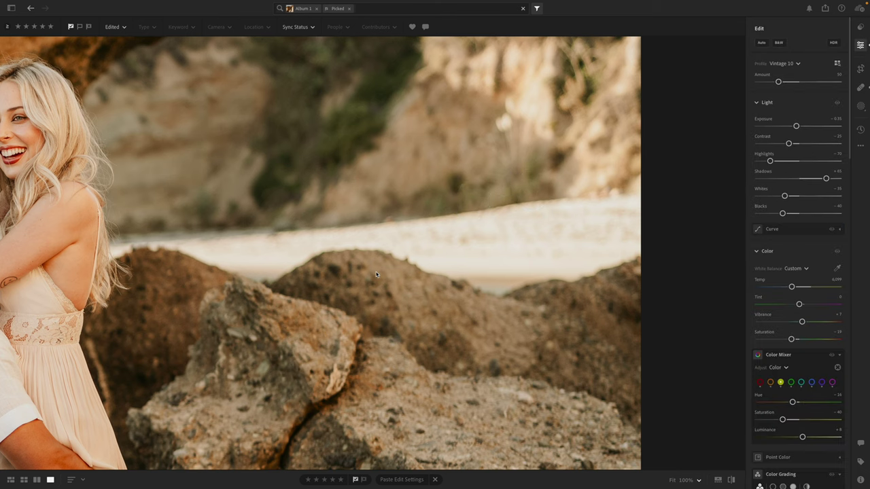
click(376, 274)
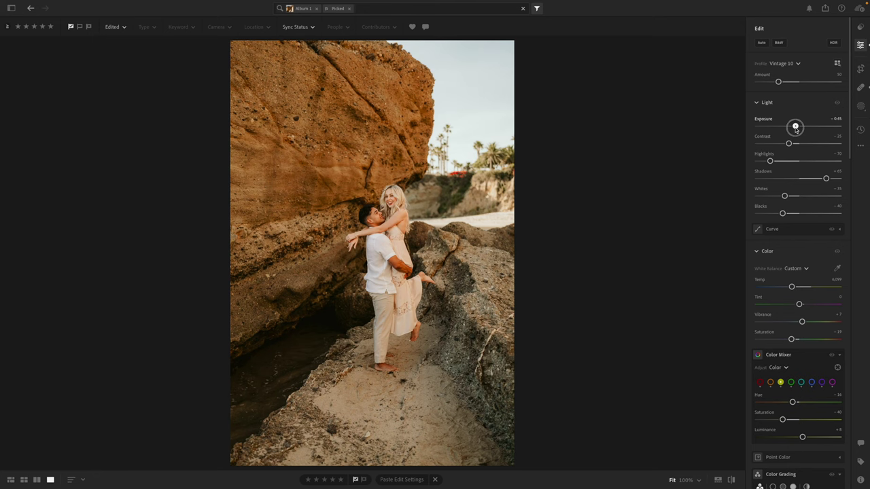
Step: Crop in from the left edge and shift the photo down within the frame
key(c)
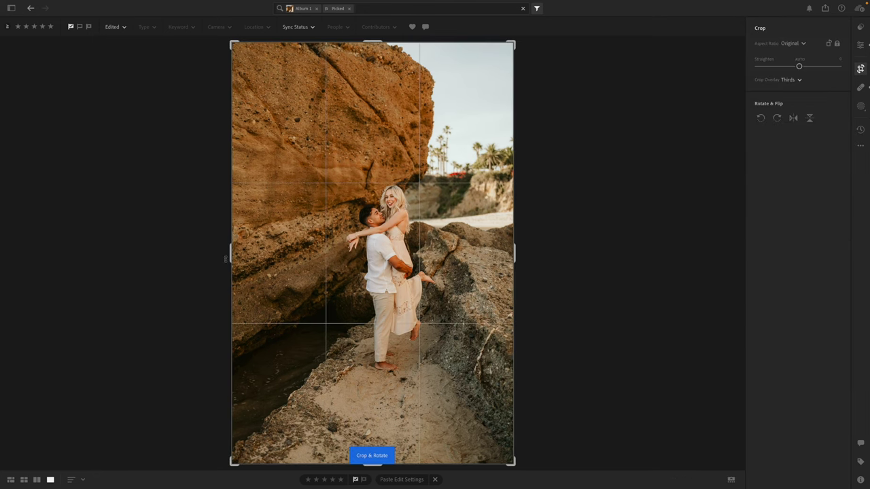
drag(232, 253, 253, 253)
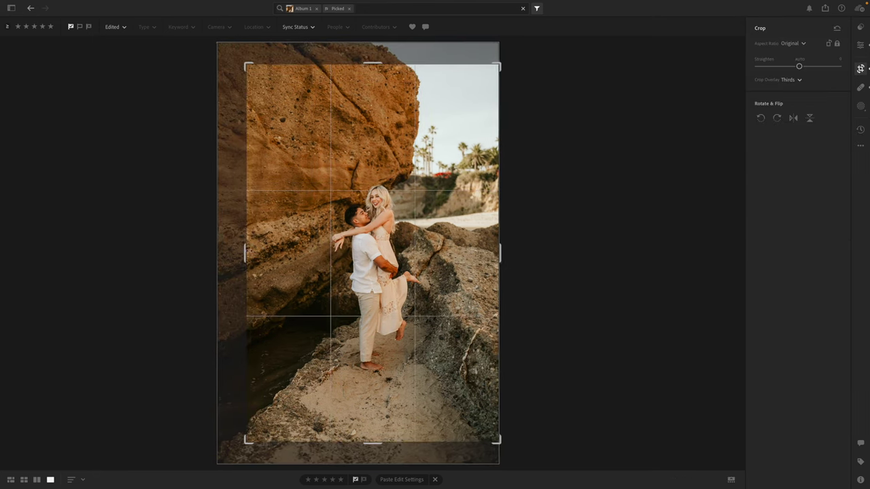
drag(325, 242, 324, 263)
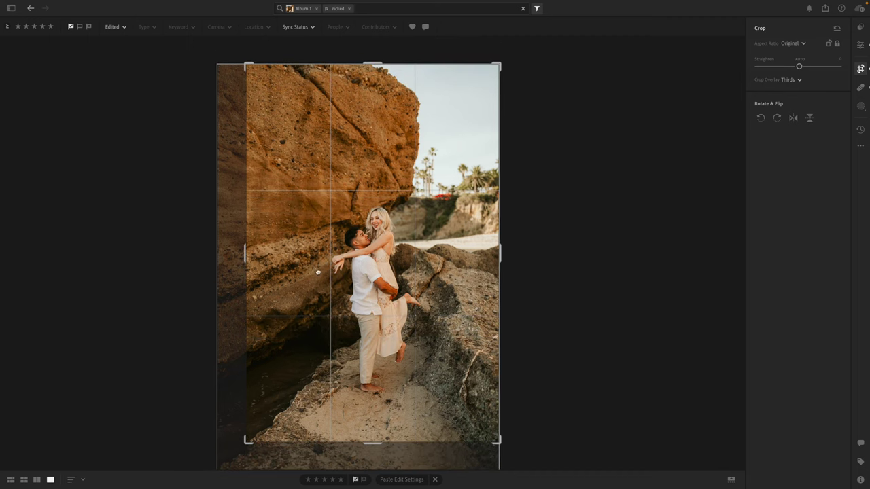
key(e)
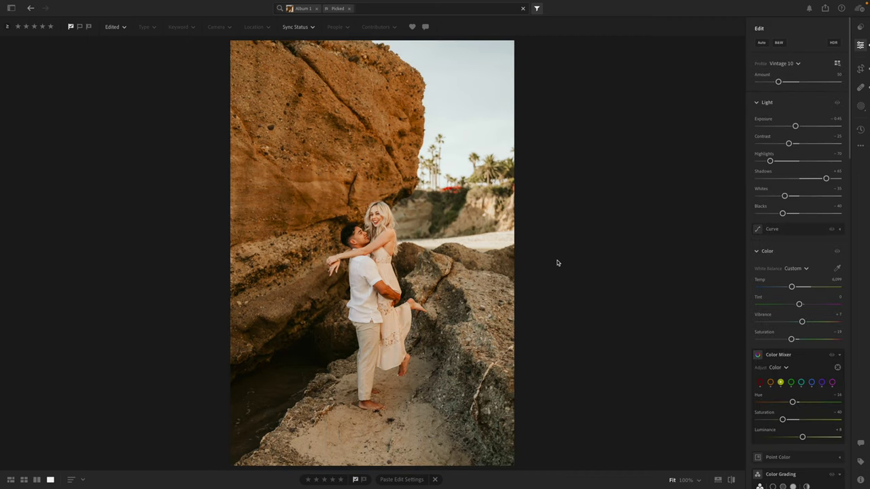
Step: Lower Saturation to -20 while inspecting the couple at 100%
click(375, 207)
drag(371, 224, 598, 171)
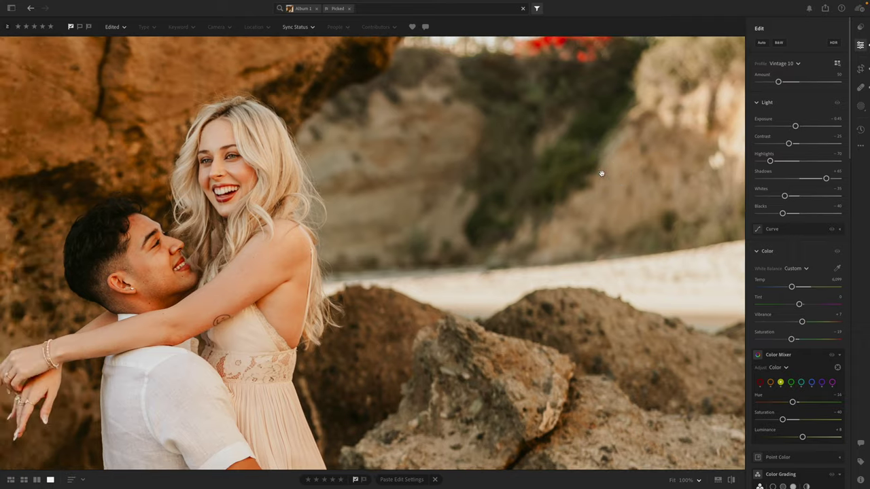
drag(314, 206, 527, 208)
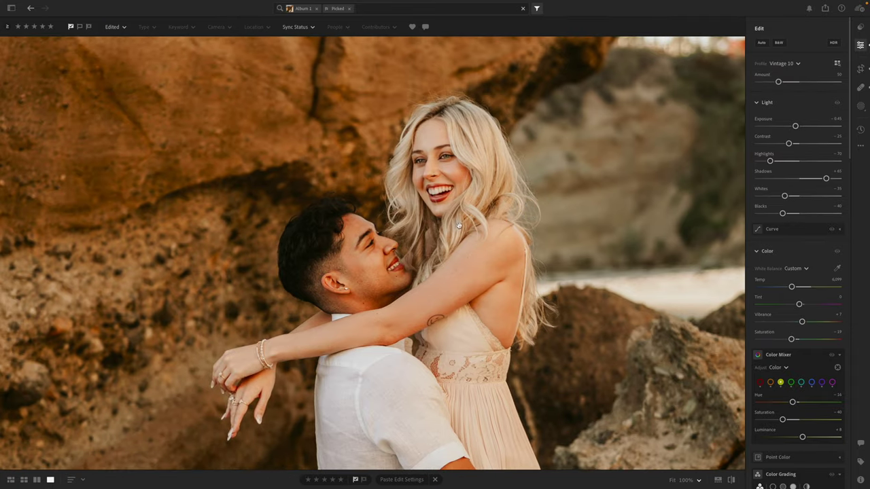
drag(792, 339, 790, 340)
click(565, 333)
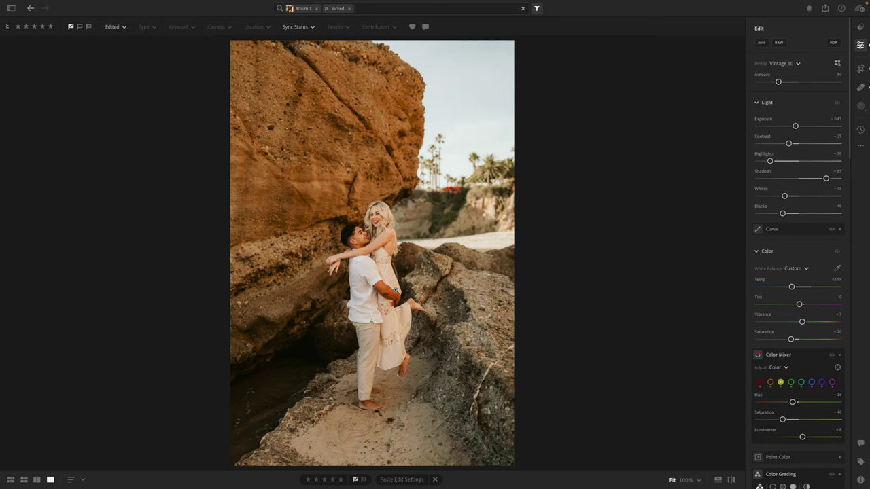
Step: Recheck the crop framing and lower Exposure to -0.50
key(c)
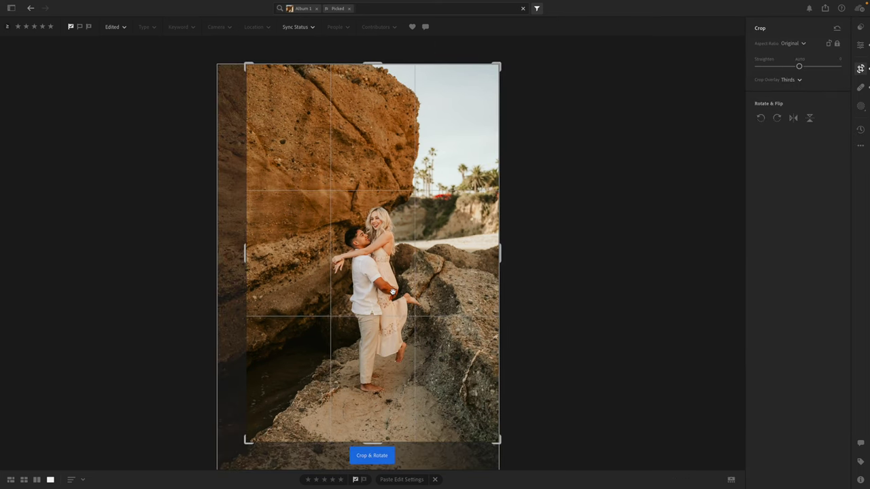
click(860, 45)
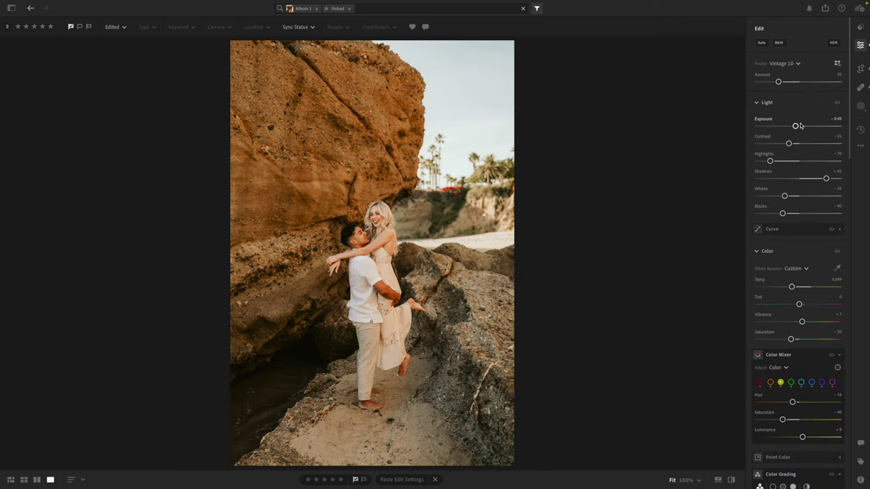
drag(796, 128, 797, 128)
click(366, 235)
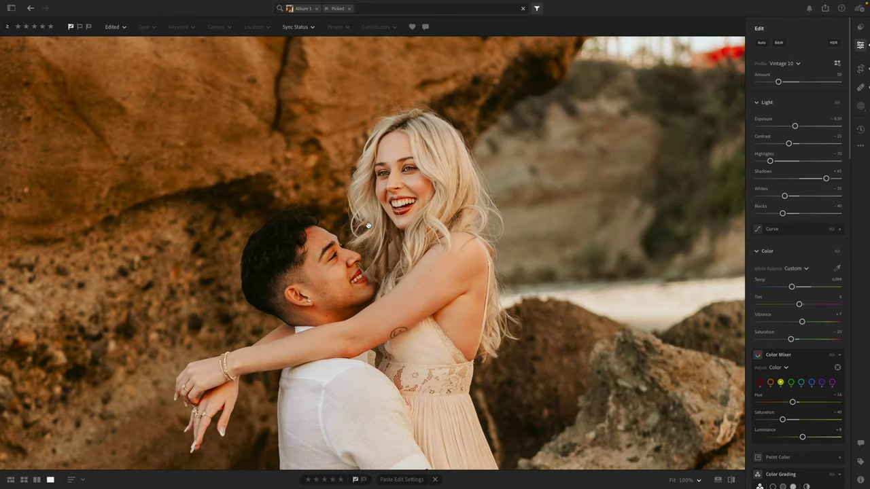
click(368, 225)
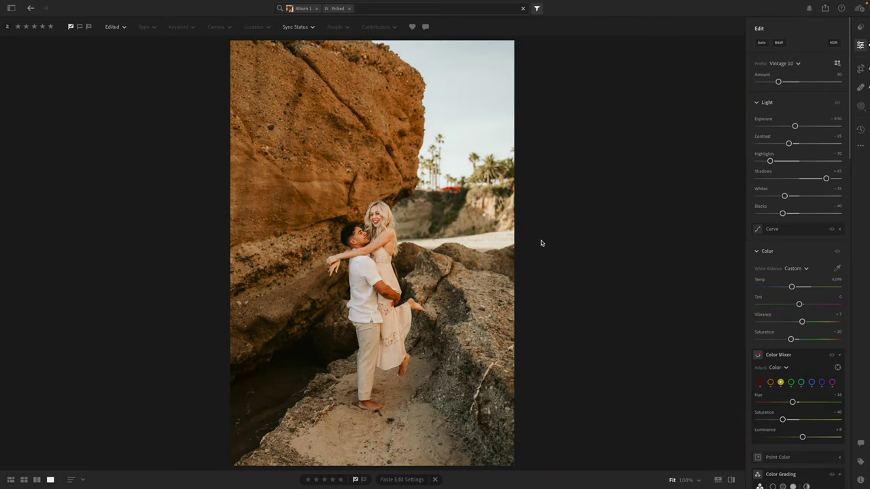
key(z)
key(z)
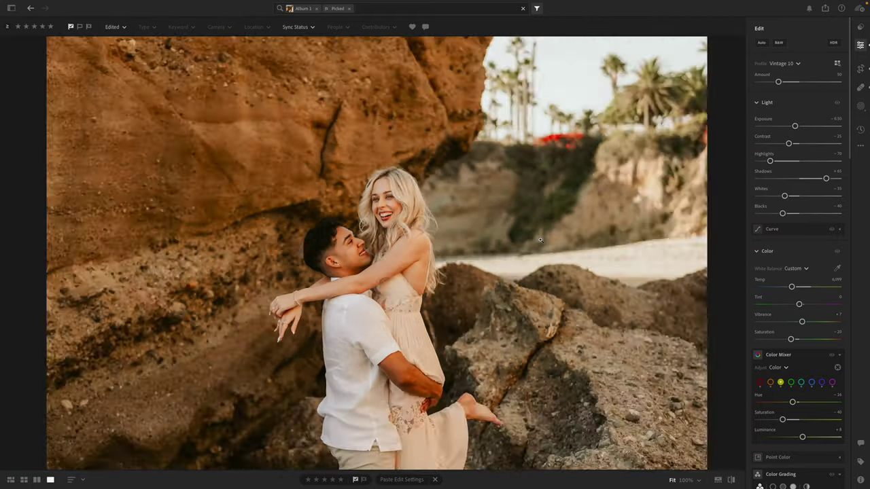
Step: Paint a brush mask over the man's arm and head (exposure +0.56, shadows +8, saturation −13)
key(b)
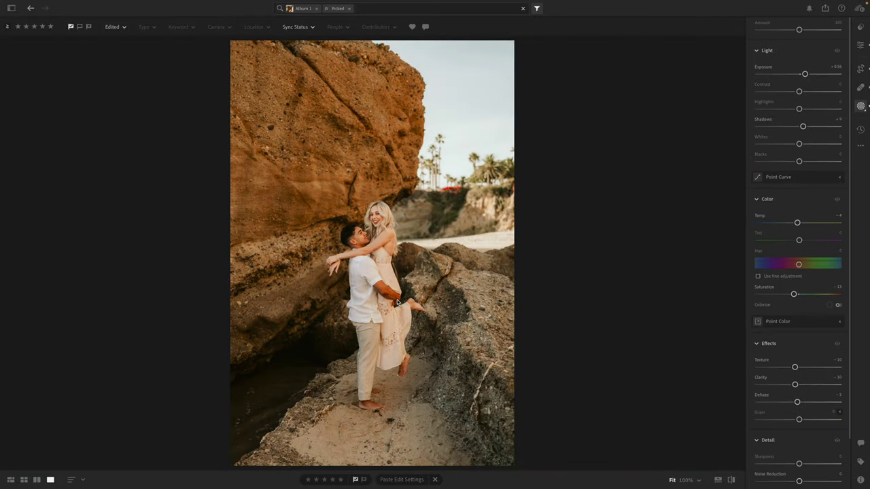
mouse_move(396, 304)
mouse_down()
mouse_move(383, 285)
mouse_move(393, 297)
mouse_up()
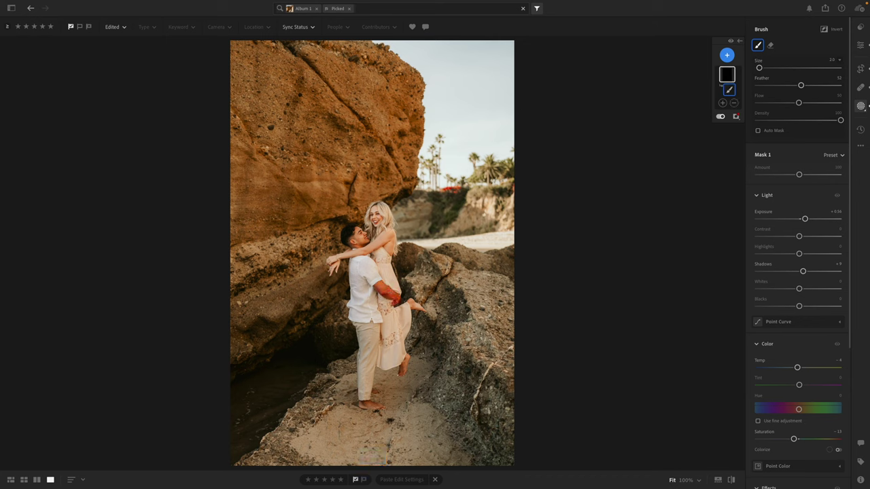
mouse_move(358, 243)
mouse_down()
mouse_move(351, 229)
mouse_move(366, 231)
mouse_up()
key(c)
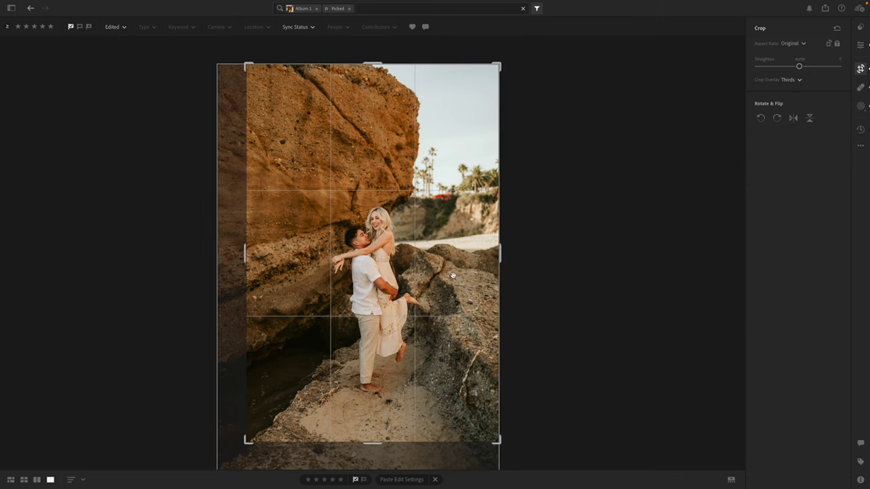
click(860, 46)
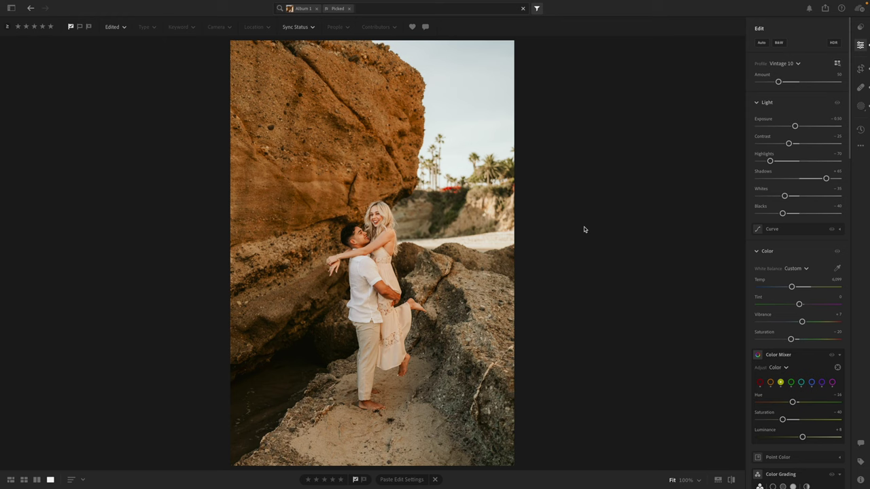
Step: Paste the vintage edit onto the next beach portrait and set its Exposure to -0.46
drag(796, 127, 795, 127)
key(ctrl+c)
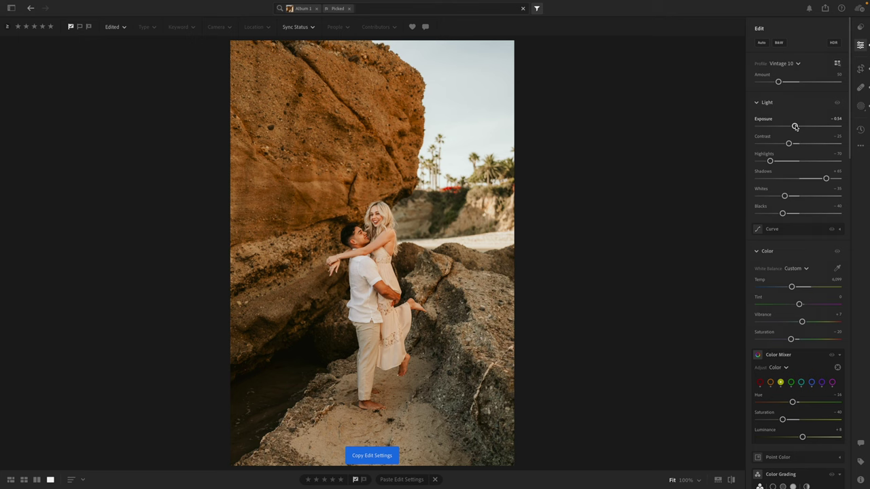
key(Right)
key(ctrl+v)
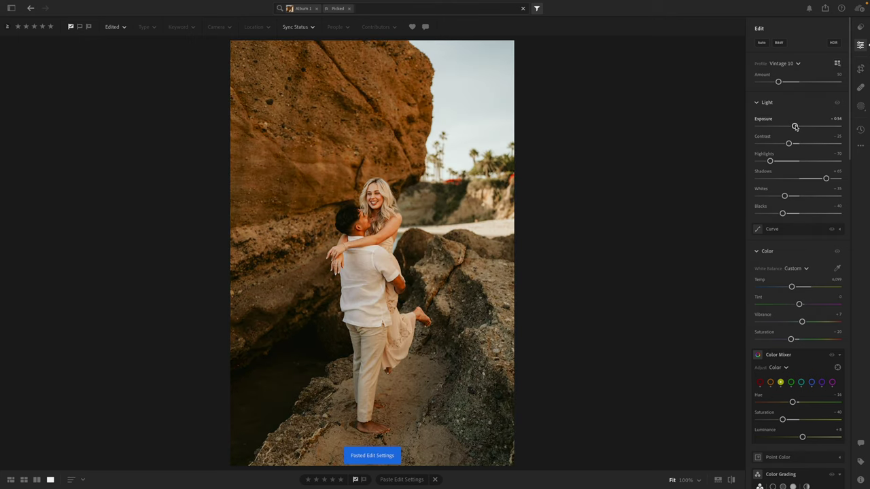
drag(795, 127, 797, 127)
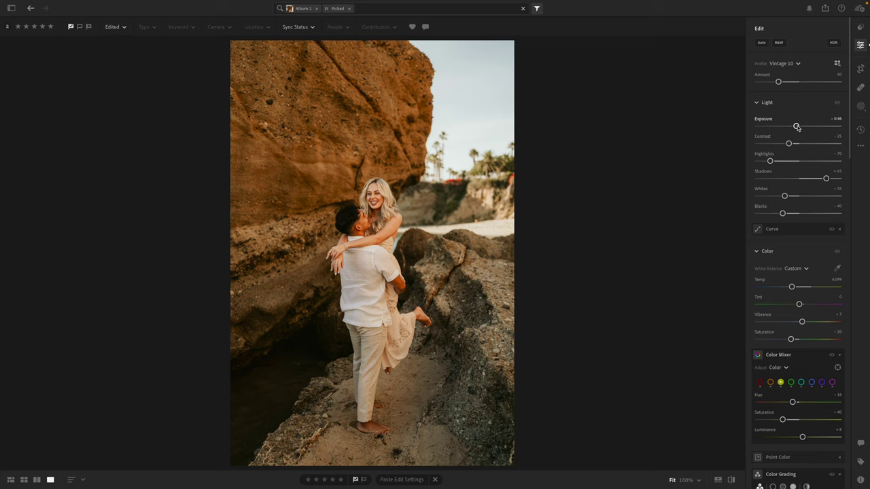
key(b)
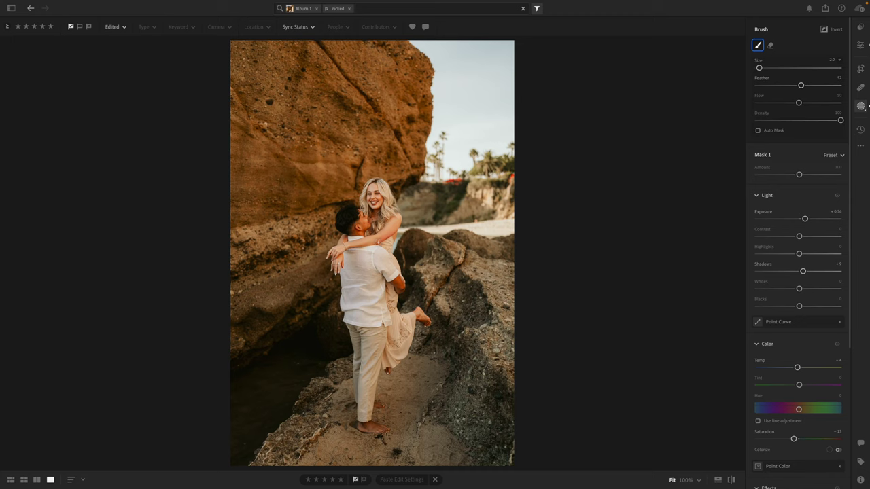
Step: Brush a +0.54 exposure mask over the man's face and arm and near the woman's foot
mouse_move(350, 231)
mouse_down()
mouse_move(360, 212)
mouse_move(369, 221)
mouse_move(363, 236)
mouse_move(357, 222)
mouse_move(347, 236)
mouse_move(367, 234)
mouse_up()
mouse_move(396, 280)
mouse_down()
mouse_move(403, 290)
mouse_move(399, 282)
mouse_up()
mouse_move(416, 313)
mouse_down()
mouse_move(427, 331)
mouse_move(419, 311)
mouse_up()
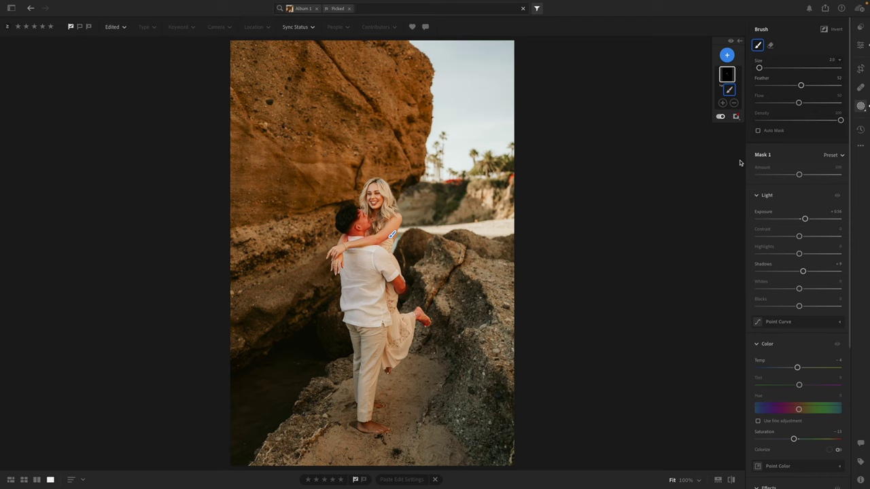
click(860, 45)
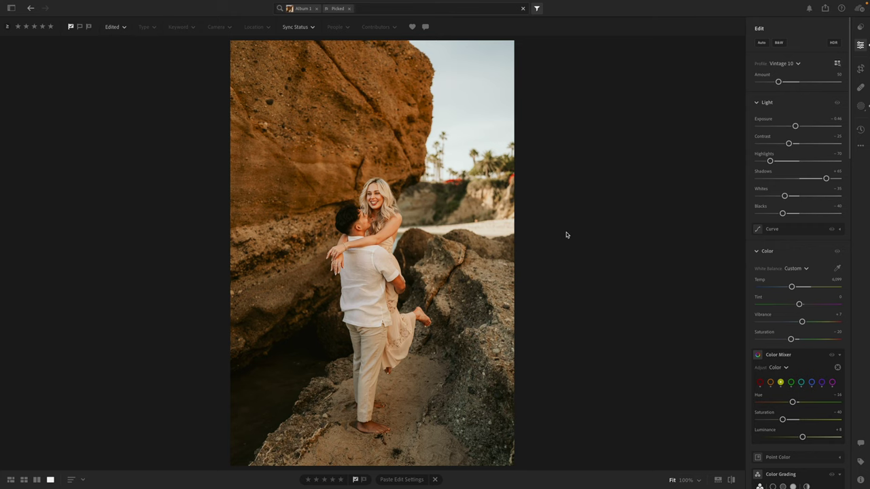
key(c)
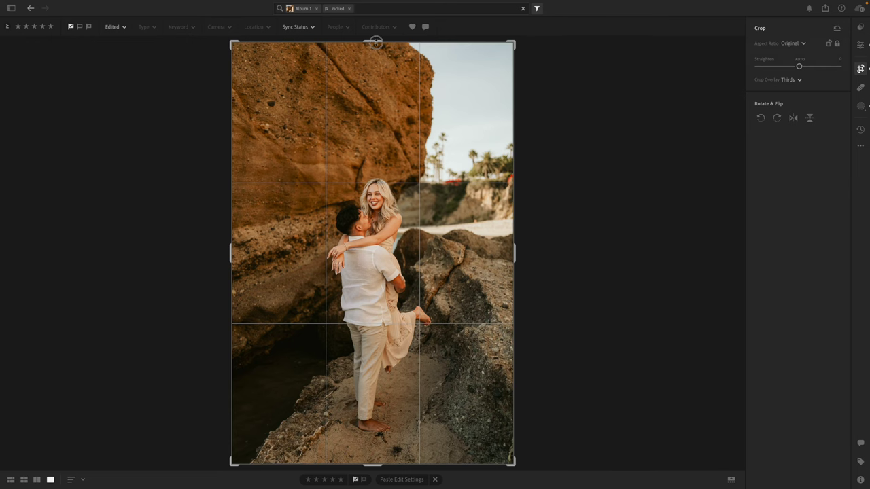
Step: Crop the portrait slightly tighter at the top and bottom edges
drag(375, 42, 376, 51)
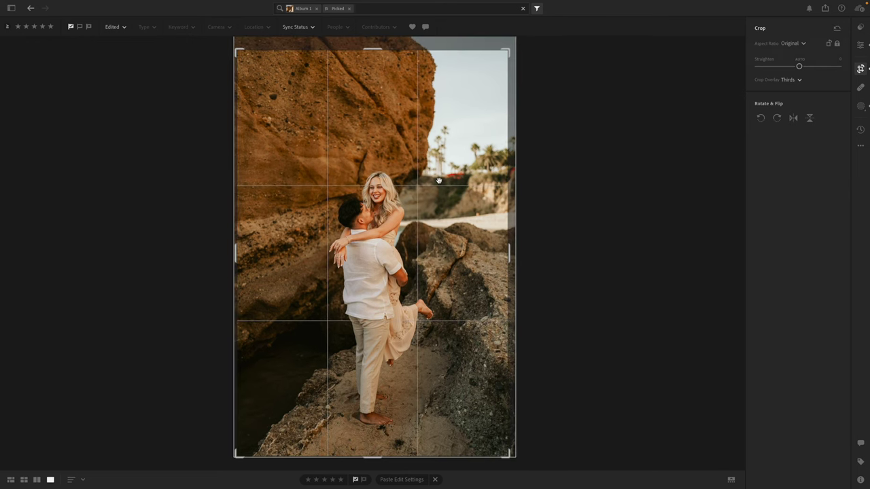
key(h)
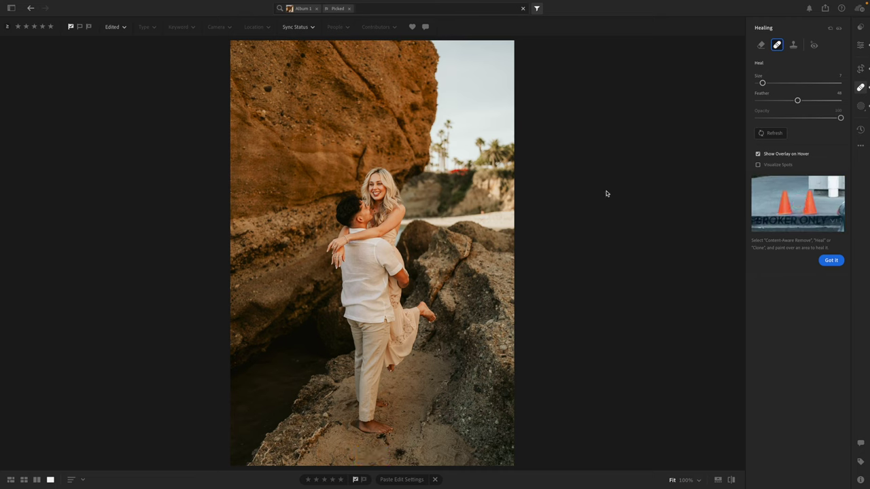
click(859, 45)
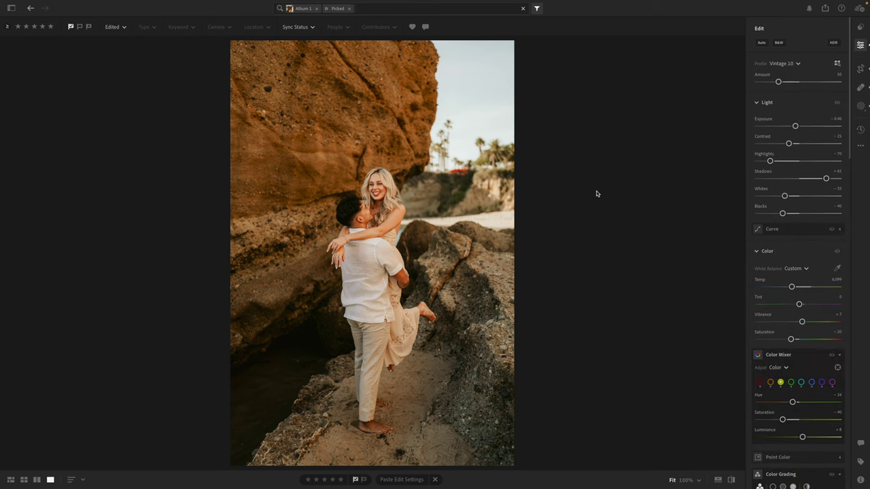
key(c)
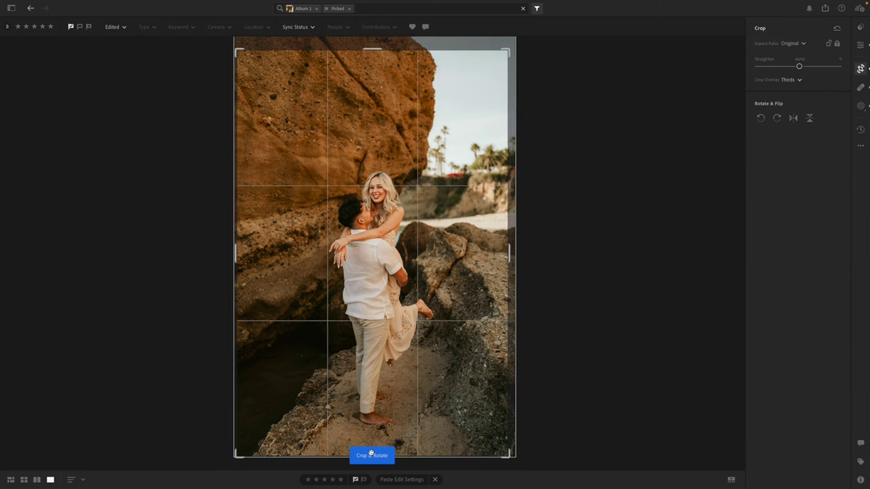
drag(371, 457, 371, 450)
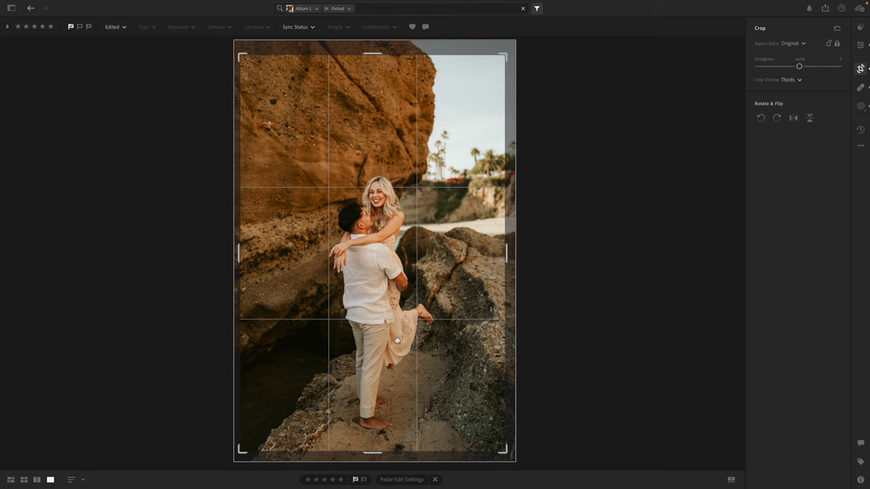
click(858, 46)
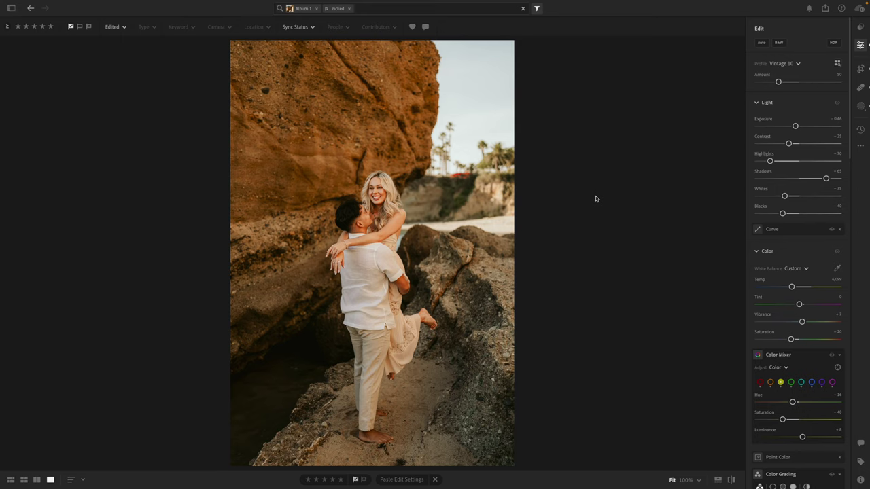
key(c)
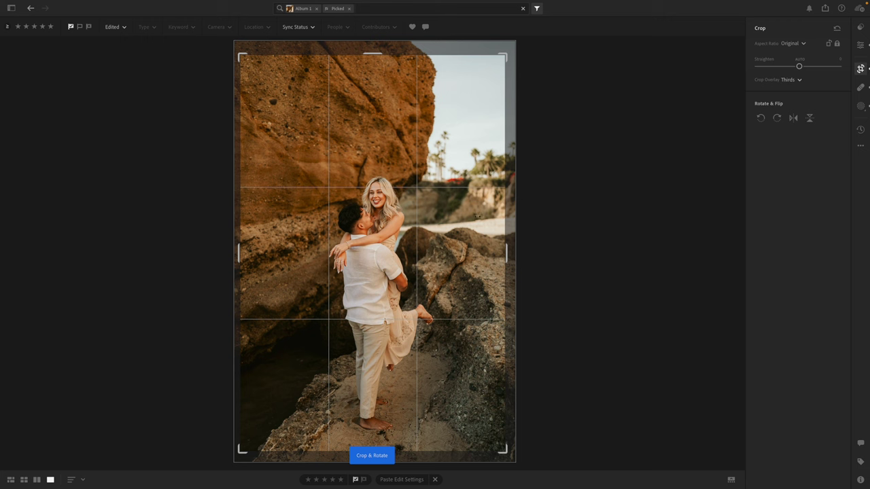
key(e)
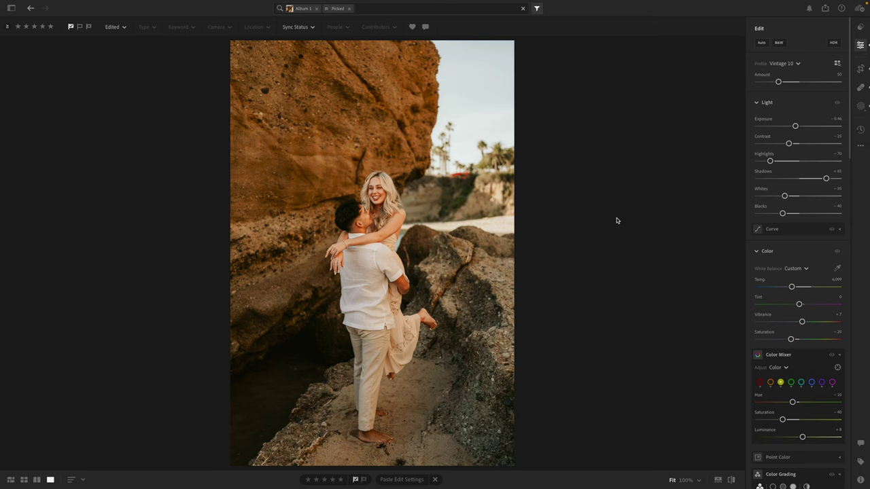
key(c)
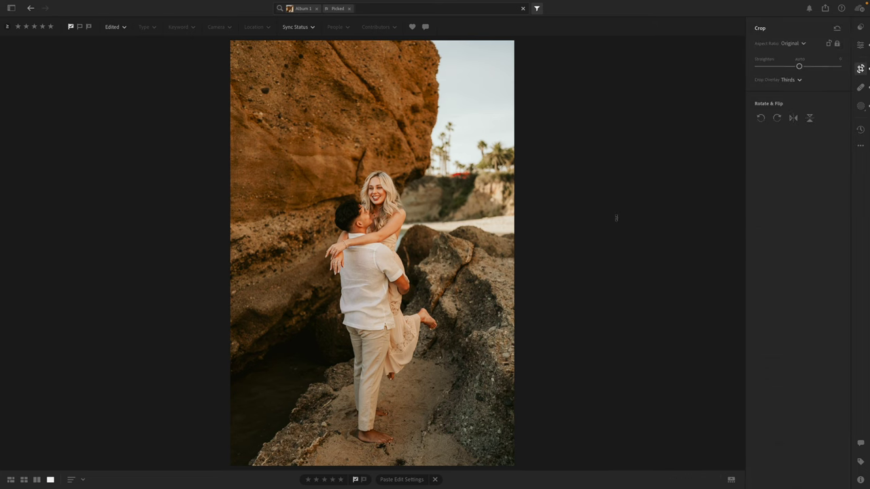
click(861, 46)
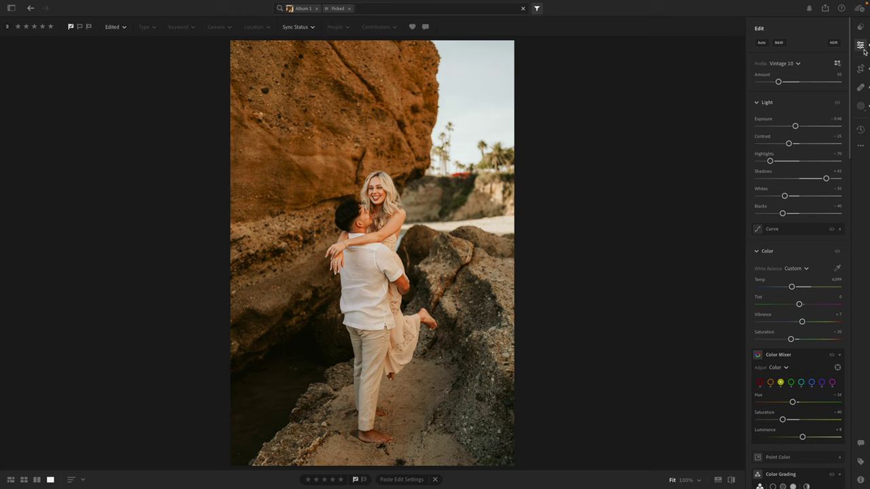
Step: Copy the edit settings and paste the vintage look onto the next couple photo
key(ctrl+c)
key(Right)
key(ctrl+v)
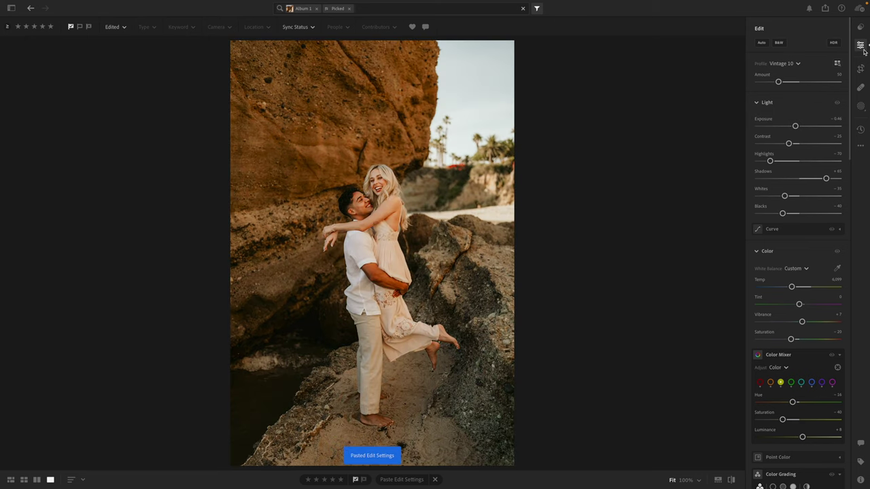
Step: Brush a brightening mask over the man's arm, face and hair
key(b)
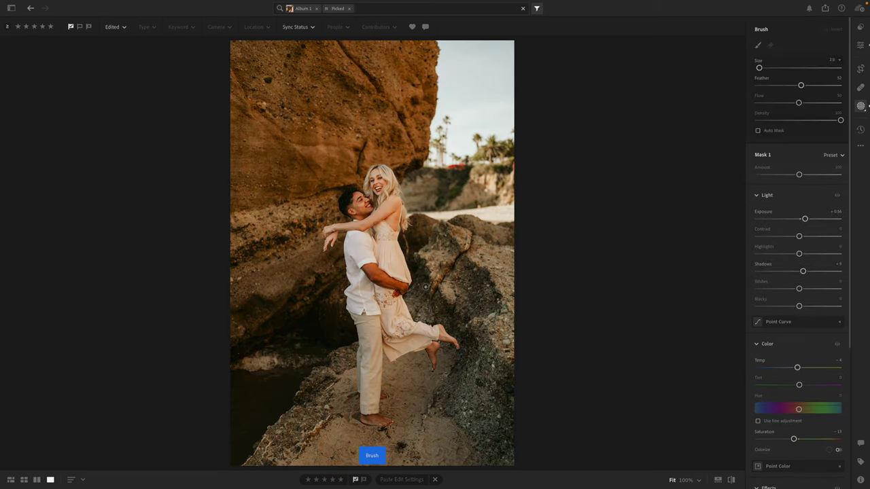
mouse_move(387, 278)
mouse_down()
mouse_move(367, 268)
mouse_move(372, 281)
mouse_move(402, 290)
mouse_move(393, 287)
mouse_up()
mouse_move(362, 216)
mouse_down()
mouse_move(348, 212)
mouse_move(355, 196)
mouse_move(373, 211)
mouse_move(354, 204)
mouse_move(367, 212)
mouse_move(352, 210)
mouse_up()
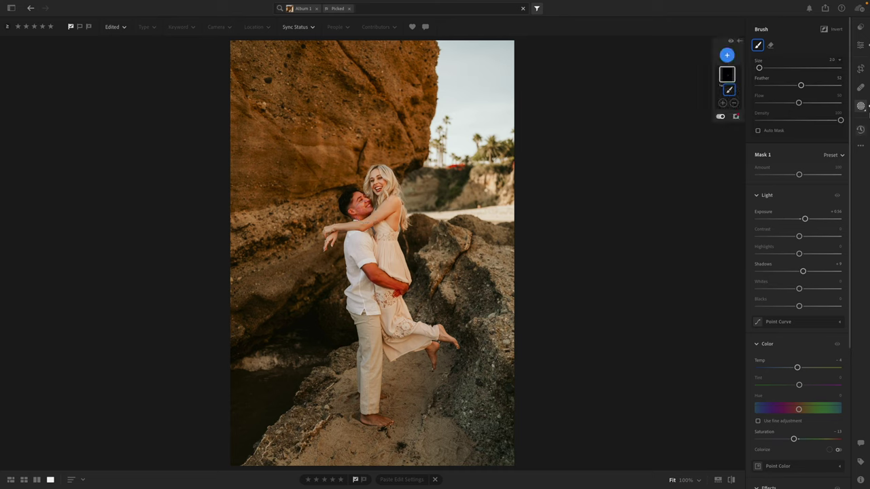
click(860, 45)
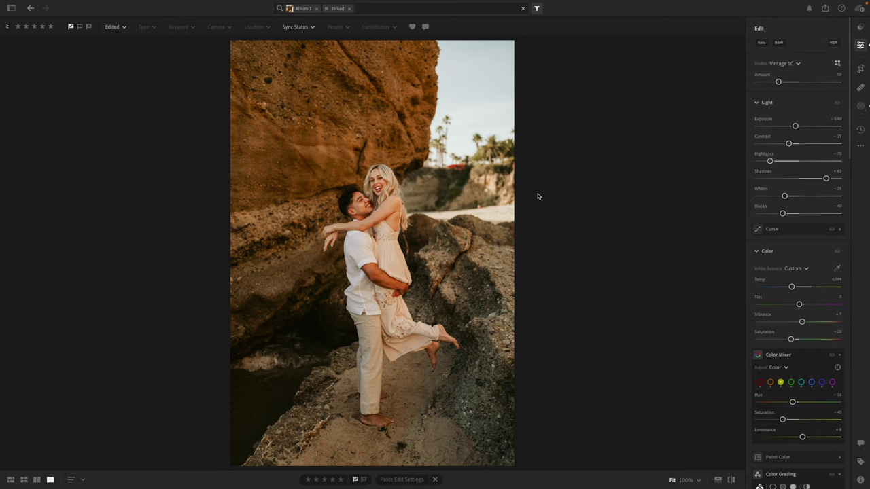
key(h)
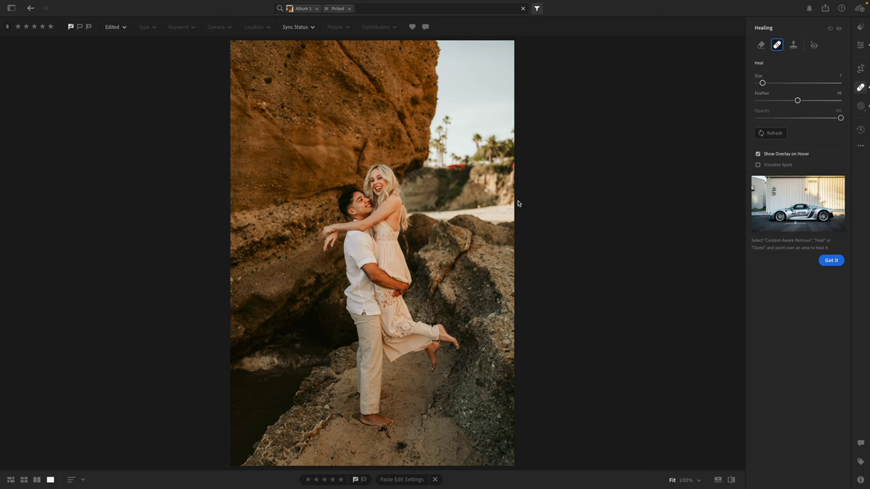
click(860, 44)
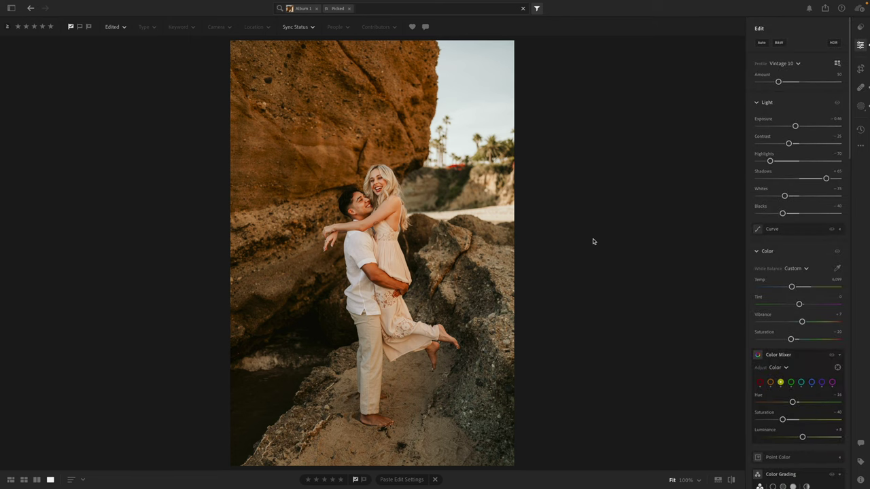
Step: Crop the photo tighter from the top-left corner, bottom and top edges
key(c)
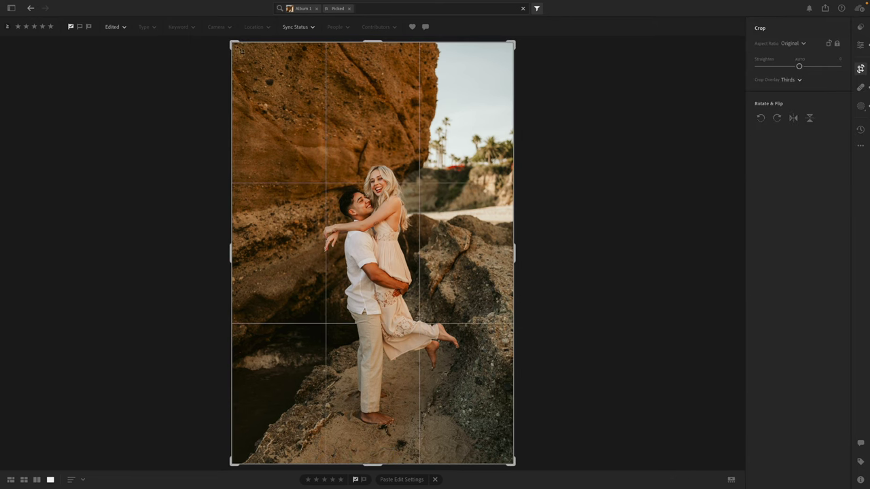
drag(234, 44, 235, 46)
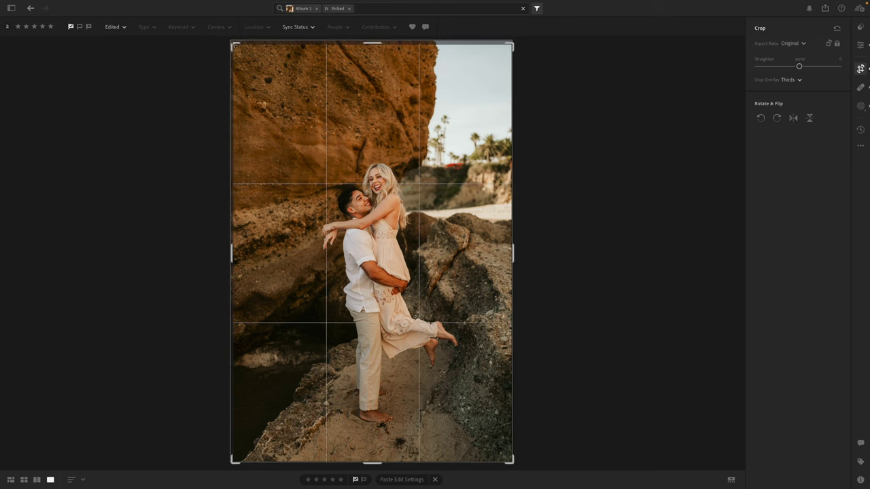
drag(372, 462, 372, 454)
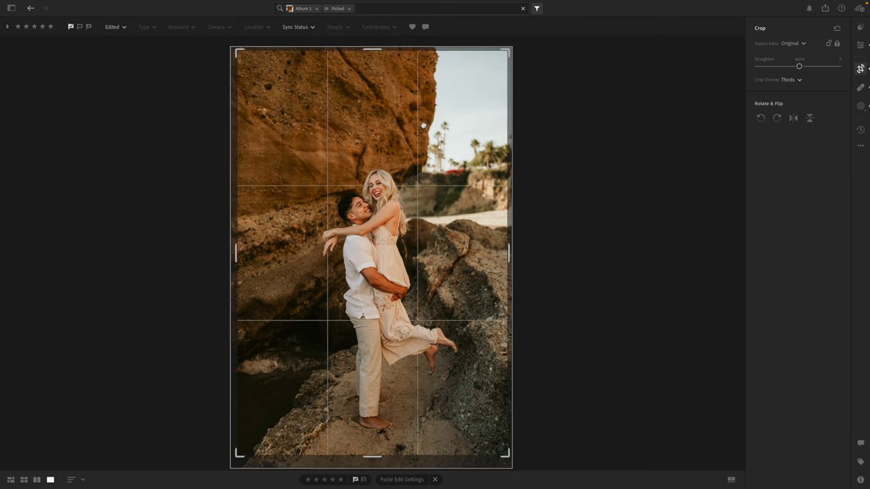
drag(376, 51, 377, 60)
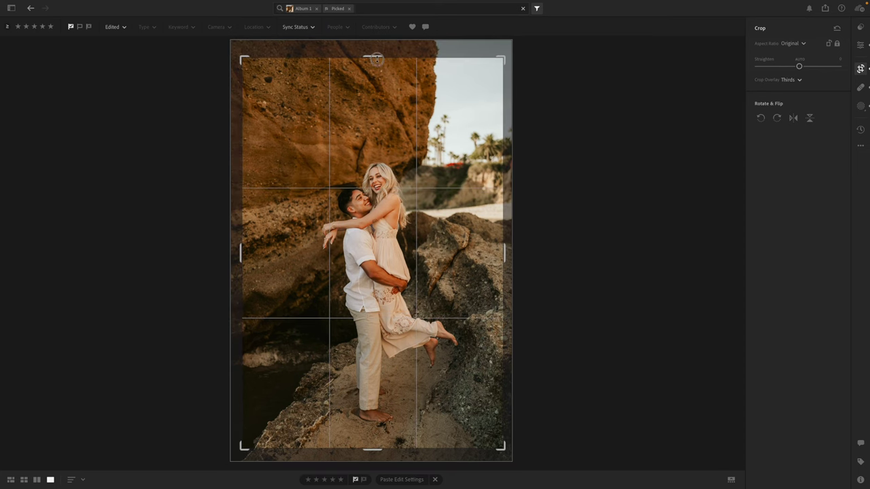
click(860, 45)
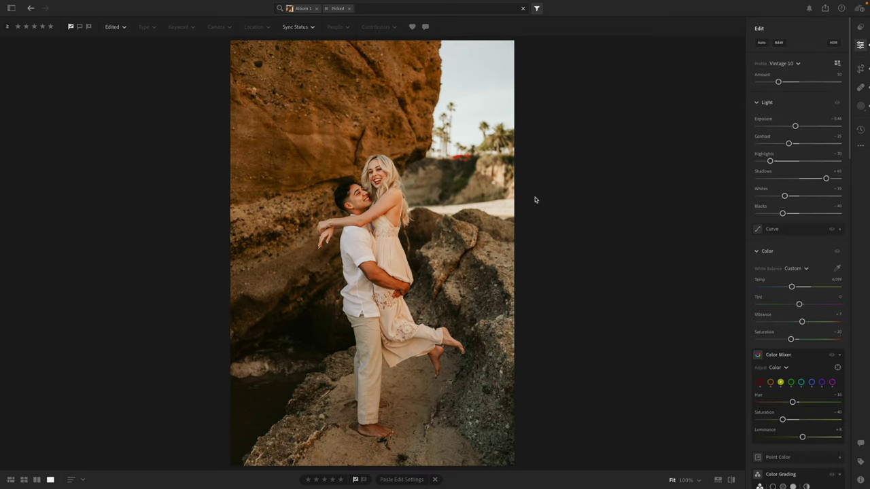
key(c)
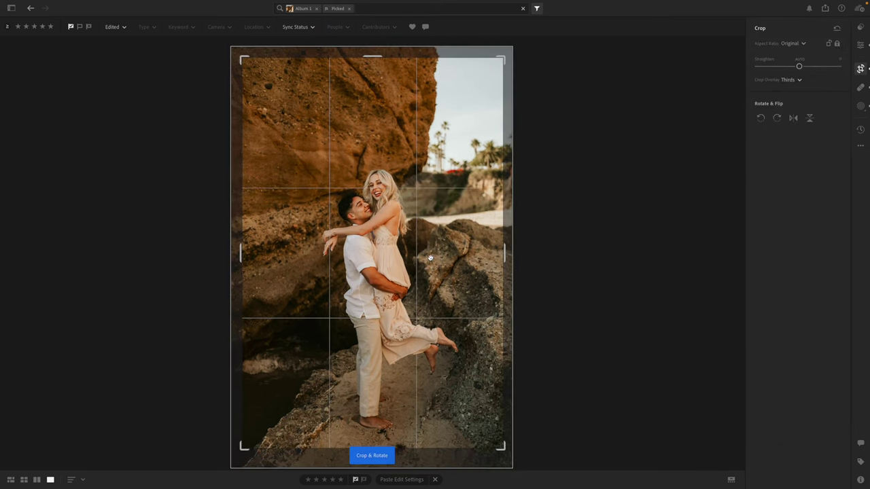
click(863, 45)
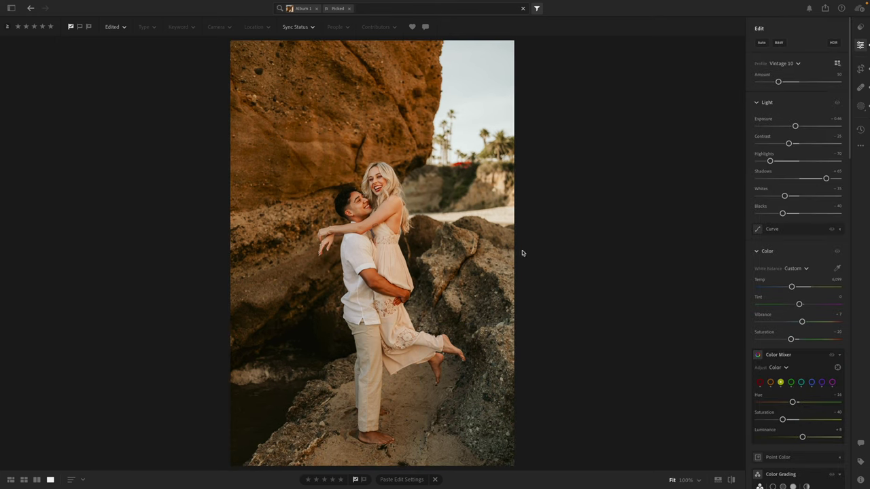
Step: Paint a brightening mask over the man's arm with a slightly larger brush, then copy the settings
key(b)
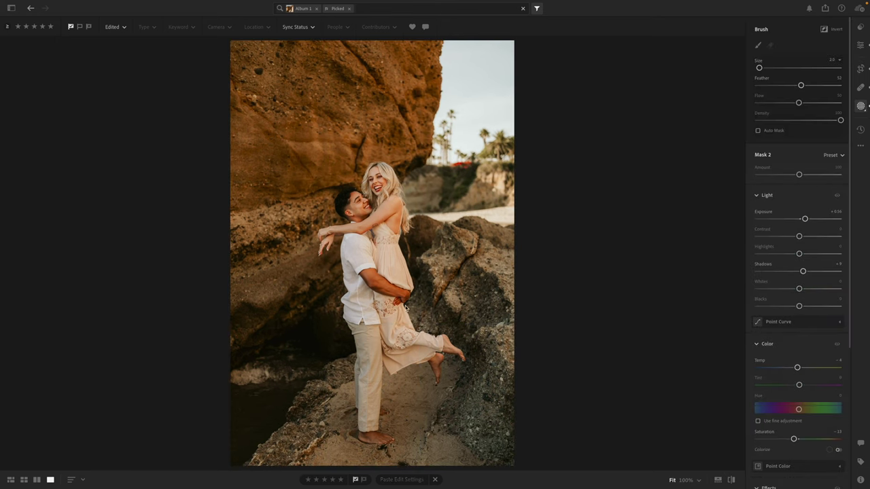
key(bracketright)
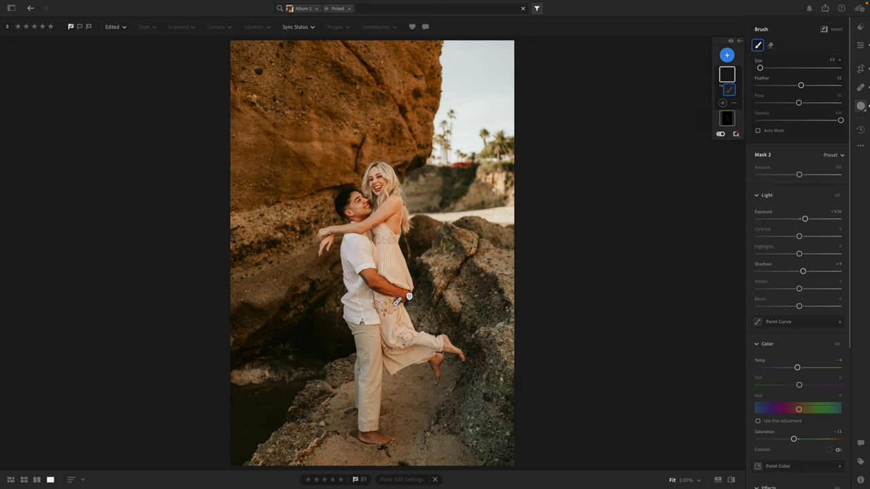
mouse_move(406, 297)
mouse_down()
mouse_move(380, 289)
mouse_move(370, 270)
mouse_move(408, 294)
mouse_up()
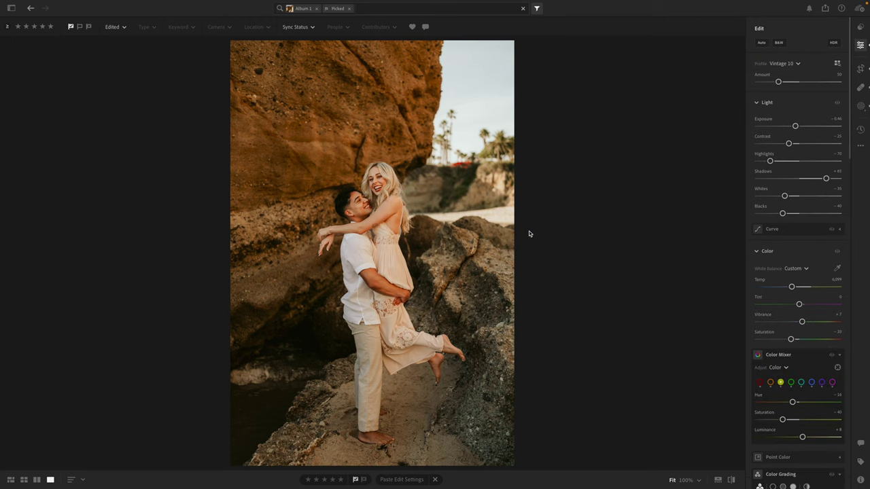
key(ctrl+c)
key(ctrl+c)
Step: Paste the copied look onto the next couple photo and set Exposure to about +0.15
click(526, 229)
key(Right)
key(ctrl+v)
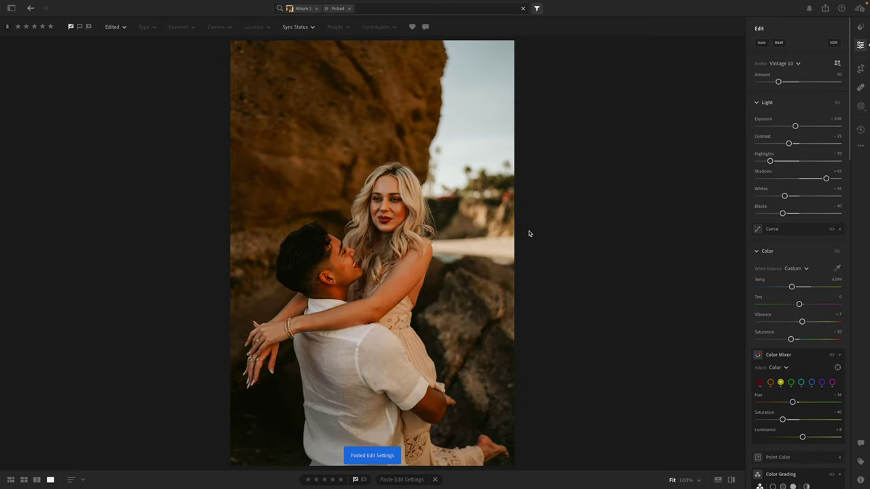
click(802, 127)
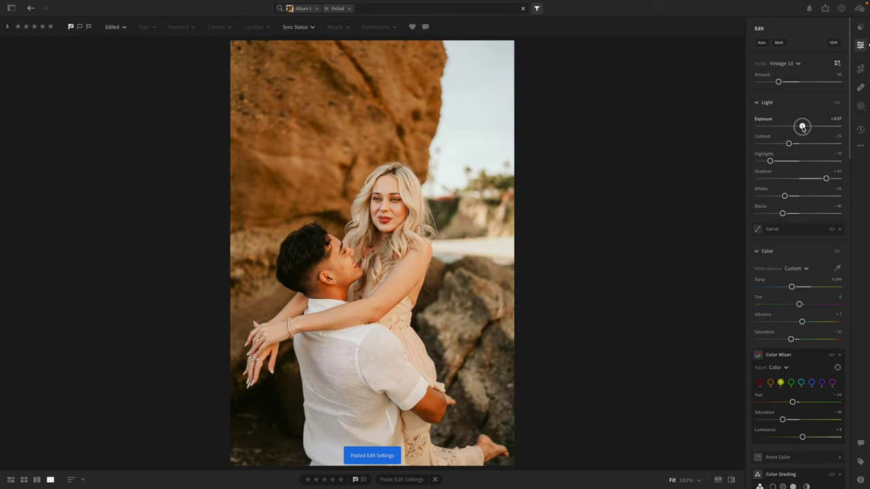
drag(802, 127, 800, 126)
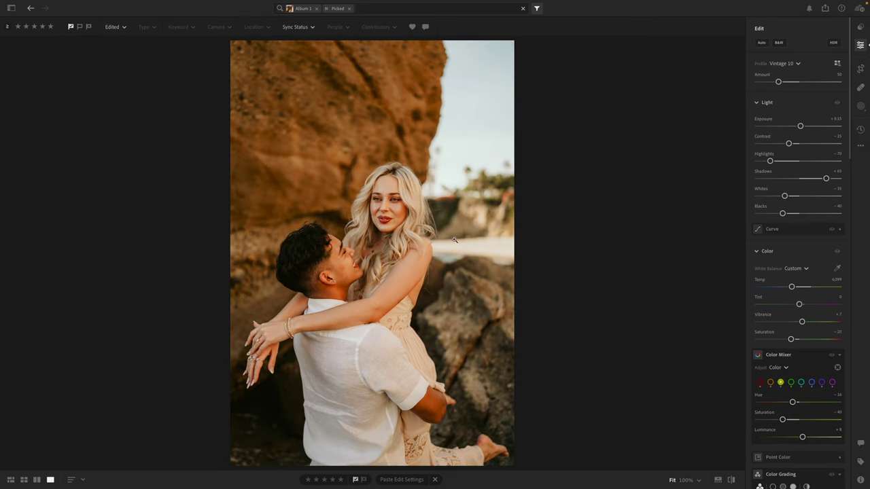
Step: Tighten the crop around the couple
key(c)
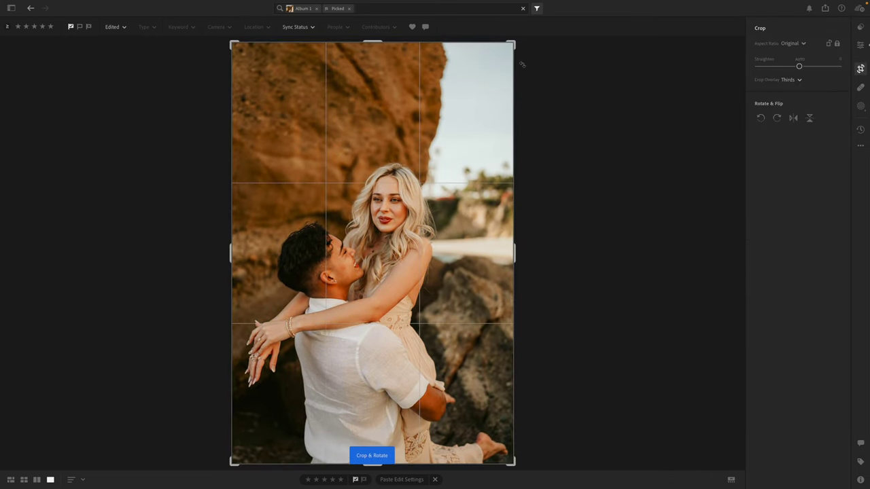
drag(513, 45, 507, 51)
click(860, 45)
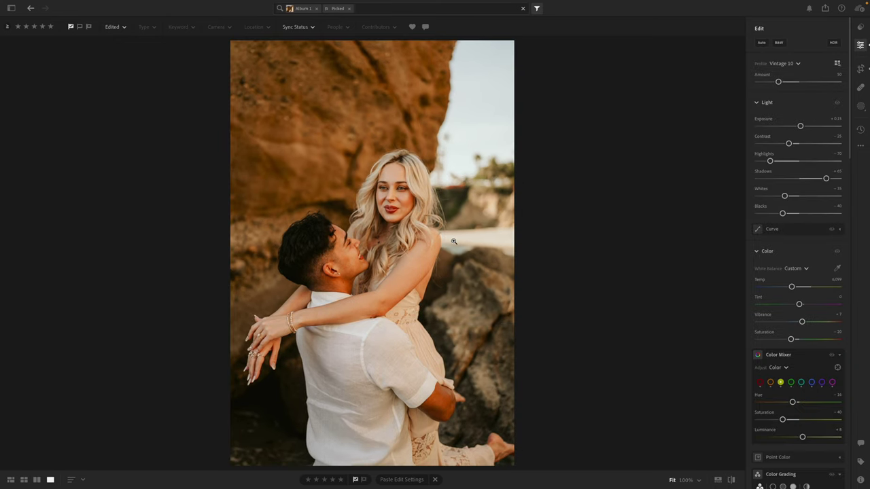
Step: Brush-mask the man's neck, hair, forehead and arm, then raise the mask's exposure
key(b)
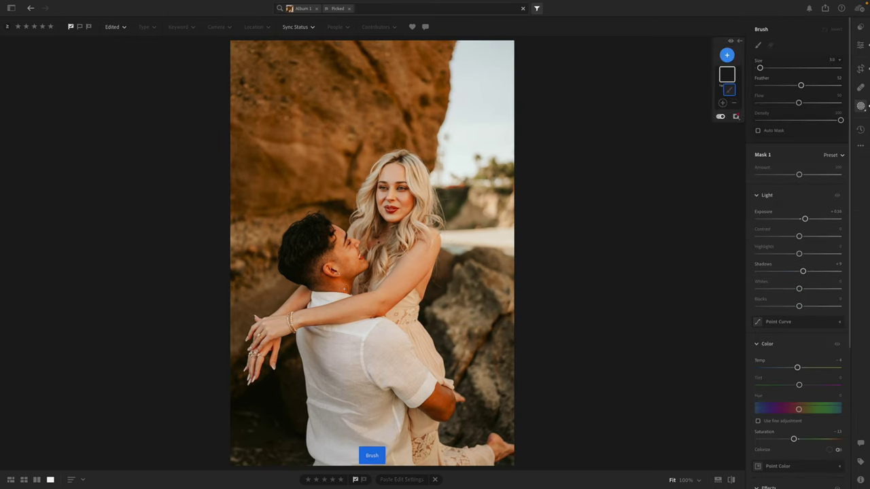
key(bracketright)
mouse_move(323, 281)
mouse_down()
mouse_move(319, 260)
mouse_move(347, 280)
mouse_up()
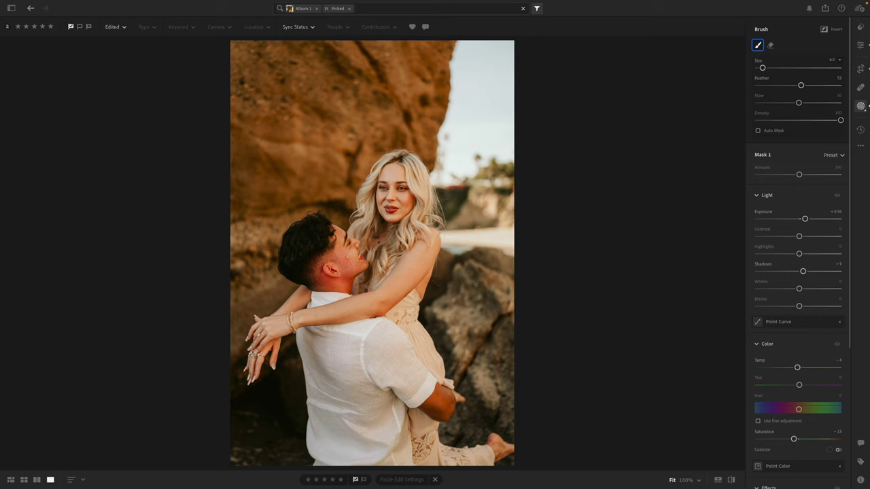
key(bracketleft)
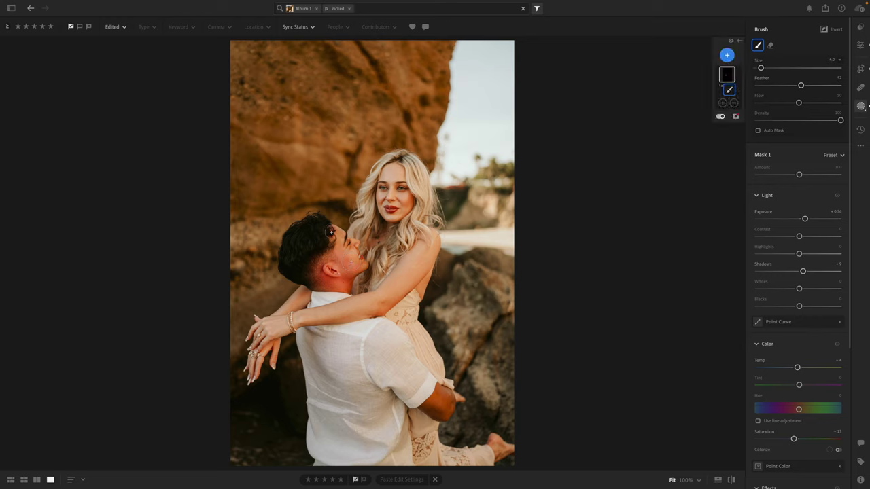
drag(331, 231, 333, 231)
mouse_move(434, 387)
mouse_down()
mouse_move(456, 388)
mouse_move(440, 416)
mouse_move(436, 393)
mouse_move(444, 407)
mouse_up()
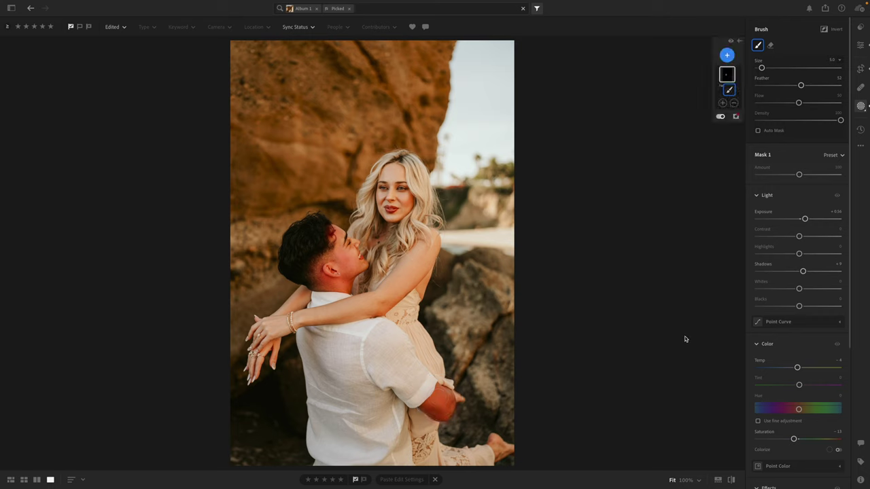
click(860, 45)
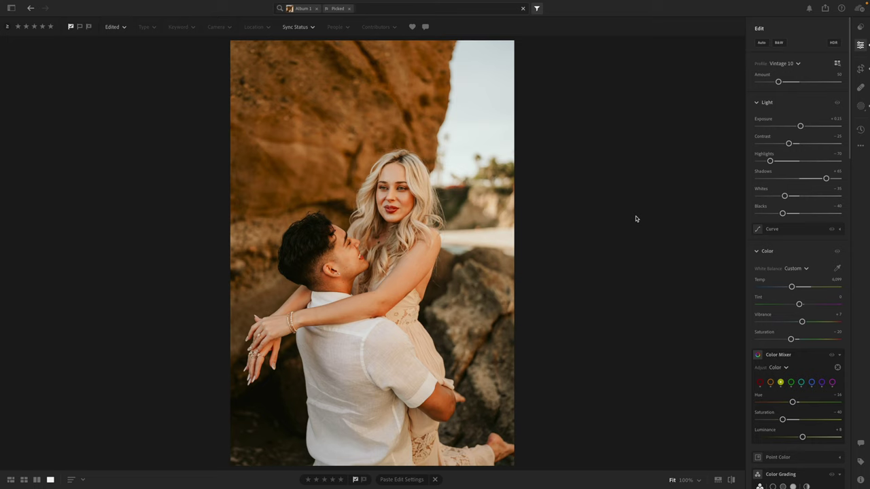
key(b)
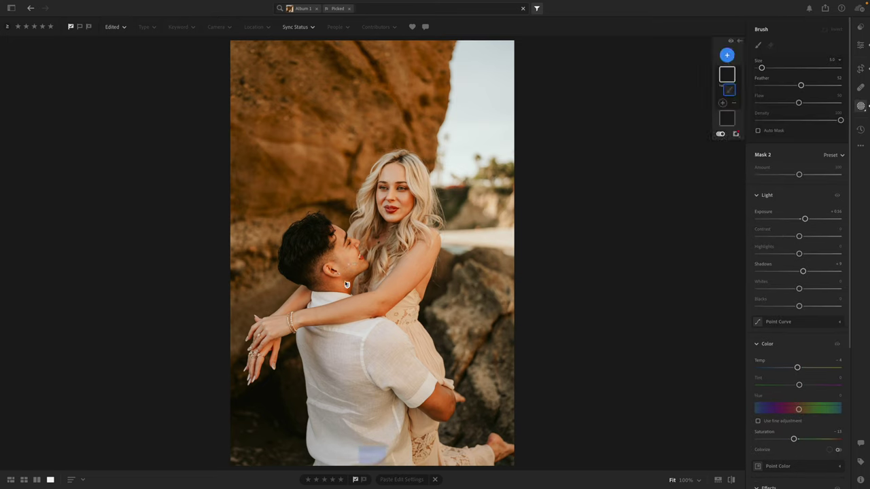
key(ctrl+z)
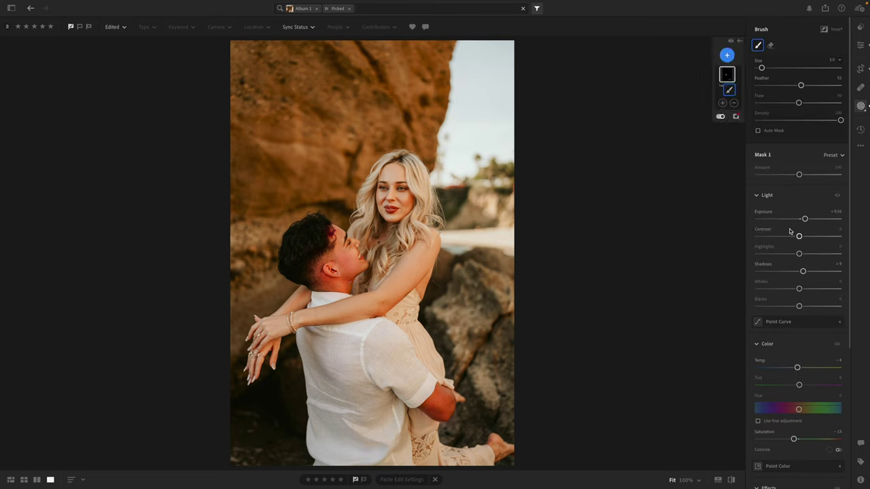
drag(805, 219, 804, 219)
click(860, 45)
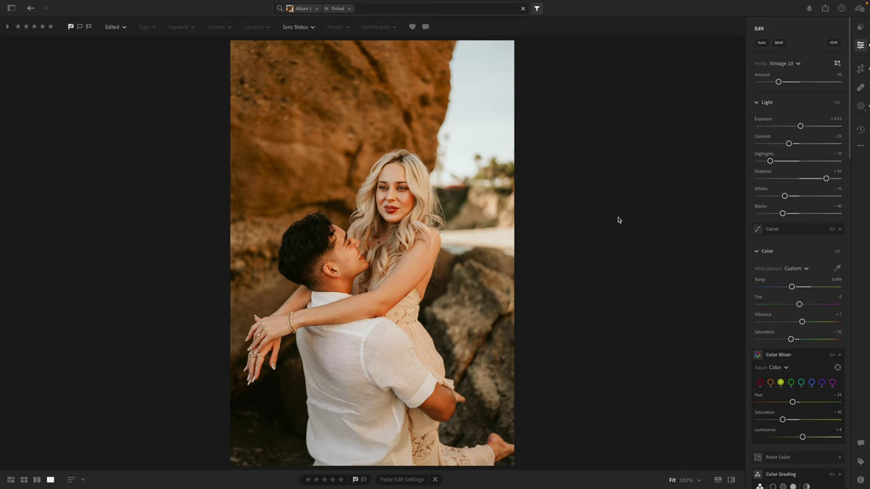
Step: Fine-tune the crop, set Exposure to +0.13 and Temp to 5,975, then copy the settings
key(c)
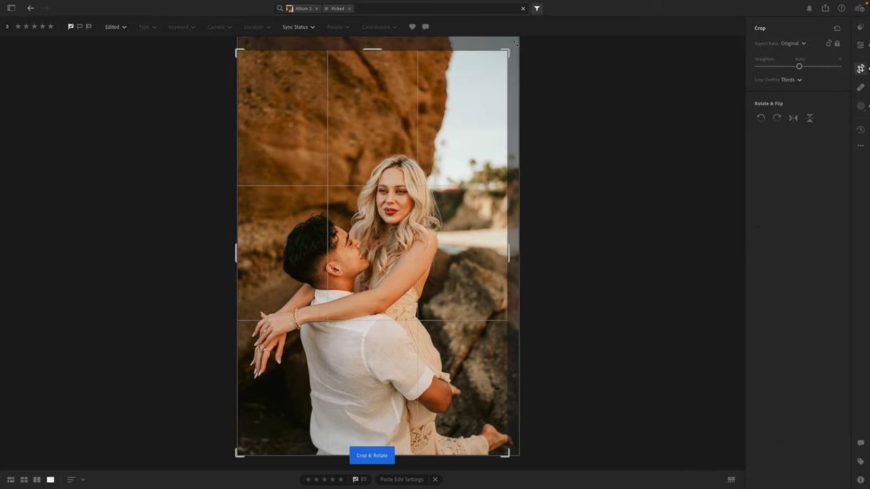
drag(505, 53, 505, 55)
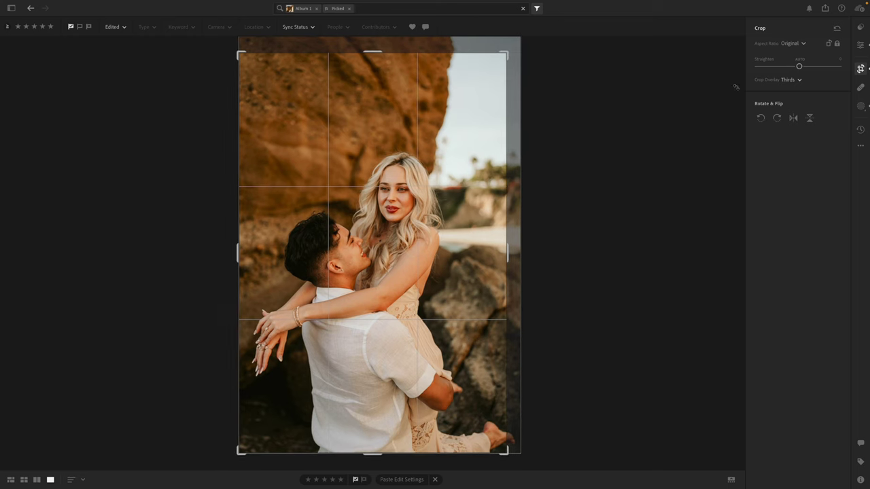
click(860, 46)
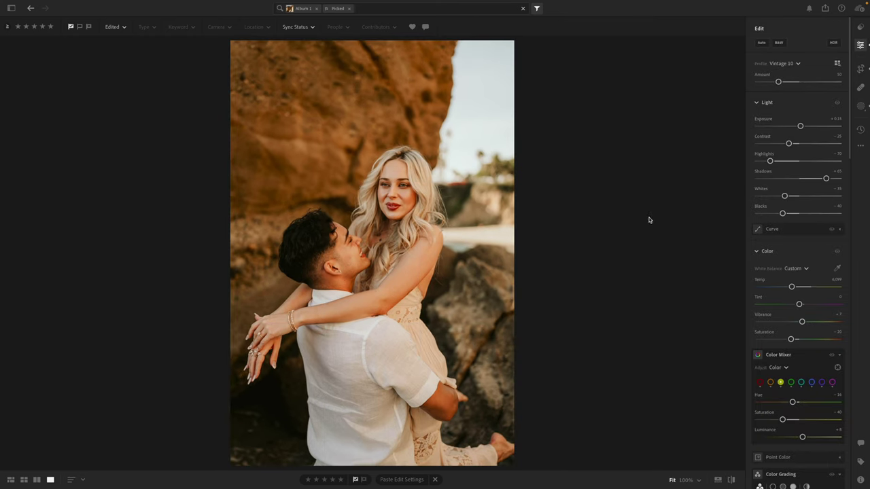
drag(799, 127, 799, 125)
drag(792, 287, 791, 288)
key(ctrl+c)
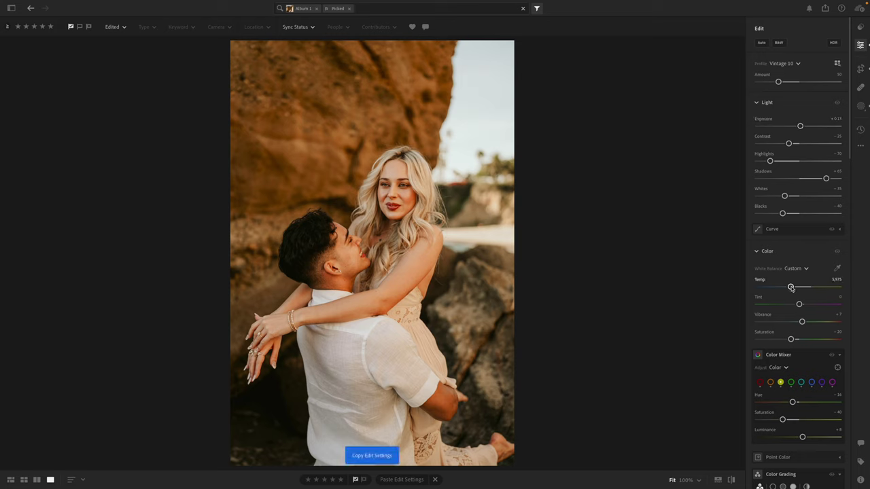
key(Right)
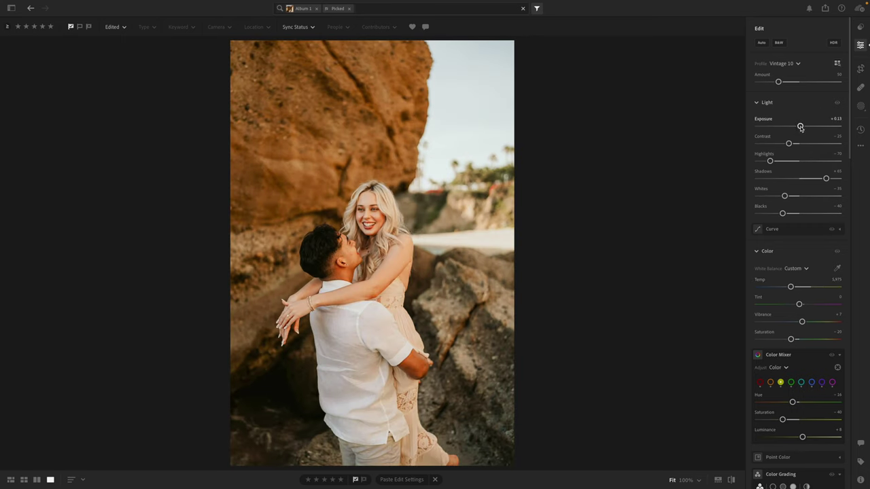
Step: Paste the look, set Exposure to -0.15 and tighten the crop around the couple
key(ctrl+v)
drag(795, 127, 798, 127)
key(c)
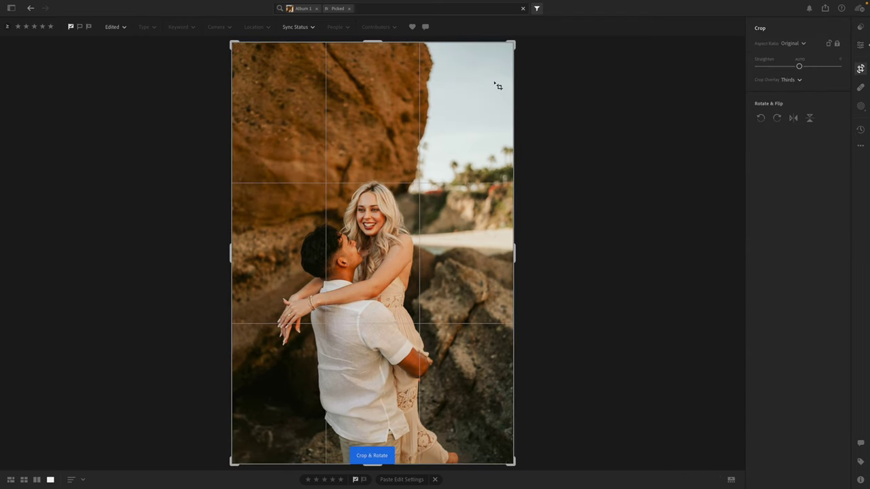
drag(513, 40, 498, 53)
key(e)
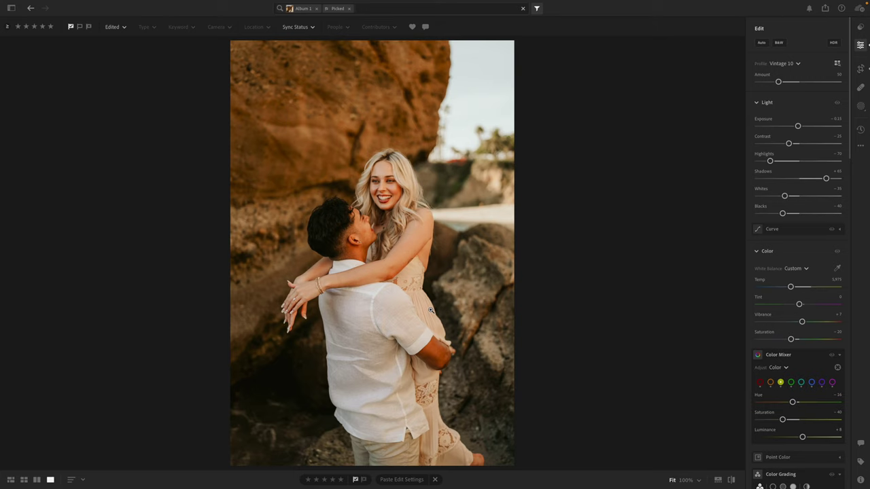
Step: Brush-mask the man's forearm, neck and head, and the woman's arm
key(b)
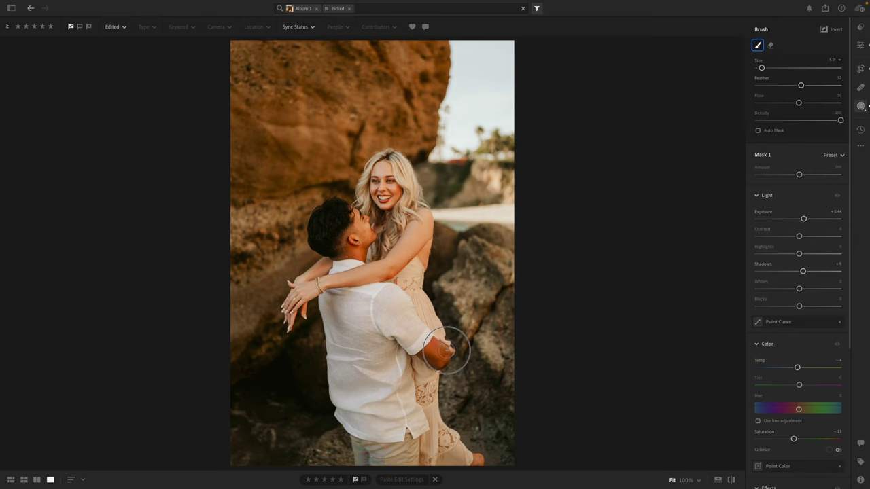
mouse_move(445, 355)
mouse_down()
mouse_move(443, 367)
mouse_move(422, 360)
mouse_move(438, 343)
mouse_move(442, 353)
mouse_up()
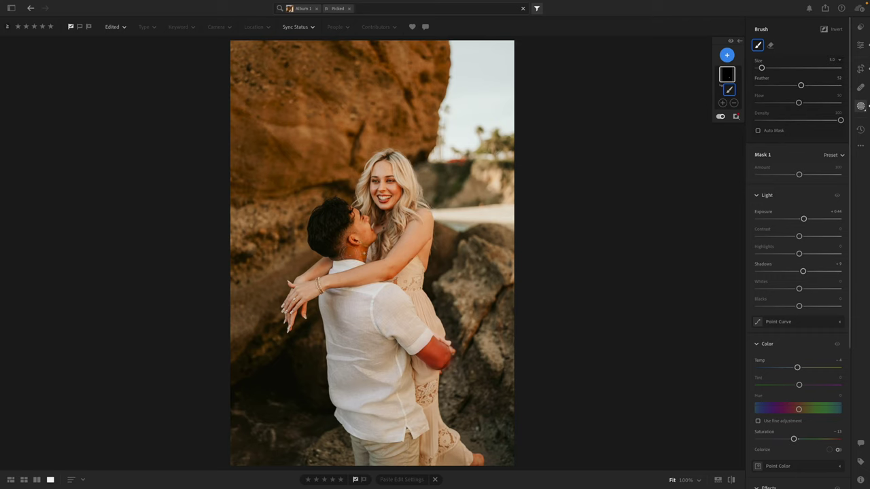
mouse_move(353, 257)
mouse_down()
mouse_move(340, 252)
mouse_move(351, 231)
mouse_move(344, 203)
mouse_move(369, 237)
mouse_up()
drag(353, 238, 357, 240)
mouse_move(401, 272)
mouse_down()
mouse_move(373, 279)
mouse_move(397, 272)
mouse_up()
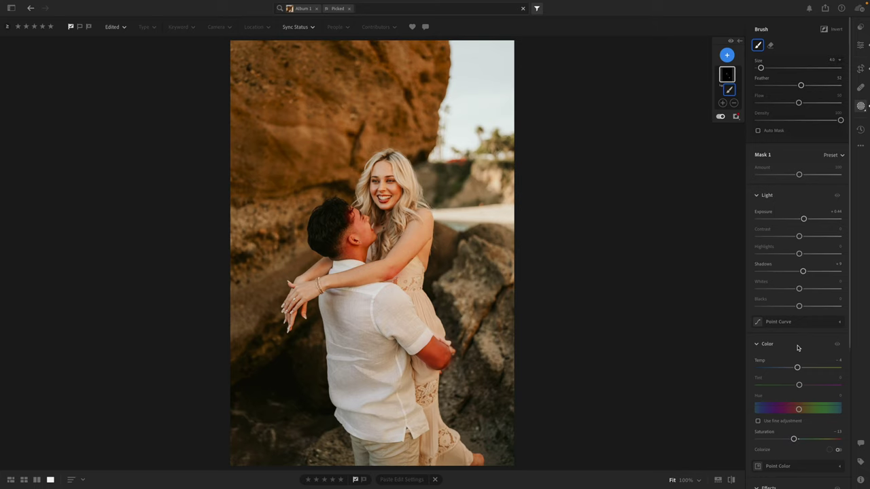
click(860, 46)
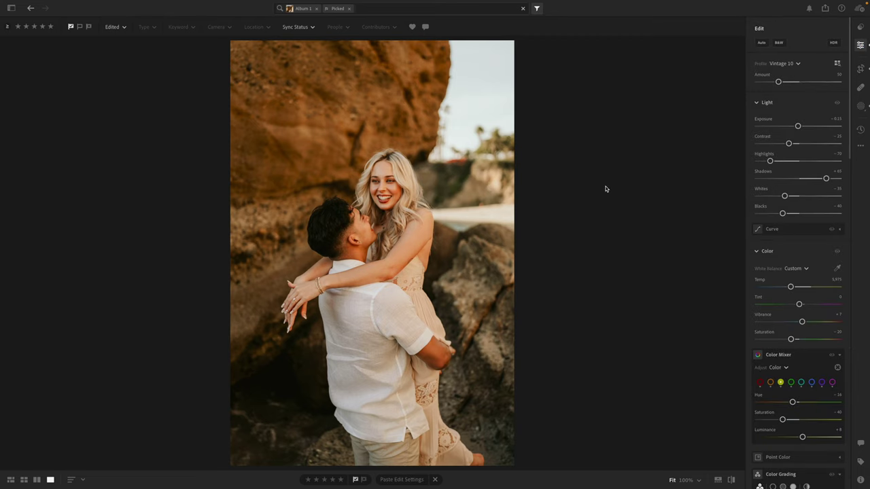
Step: Check the crop framing and copy this photo's edit settings
key(c)
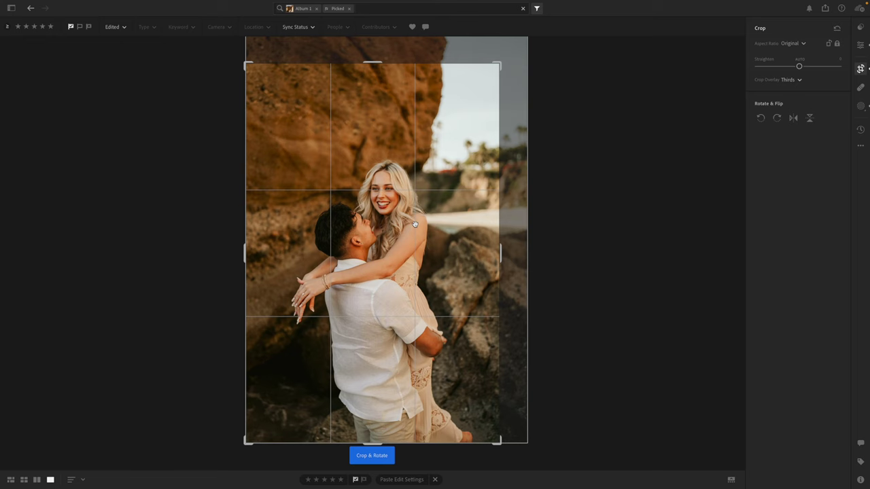
key(c)
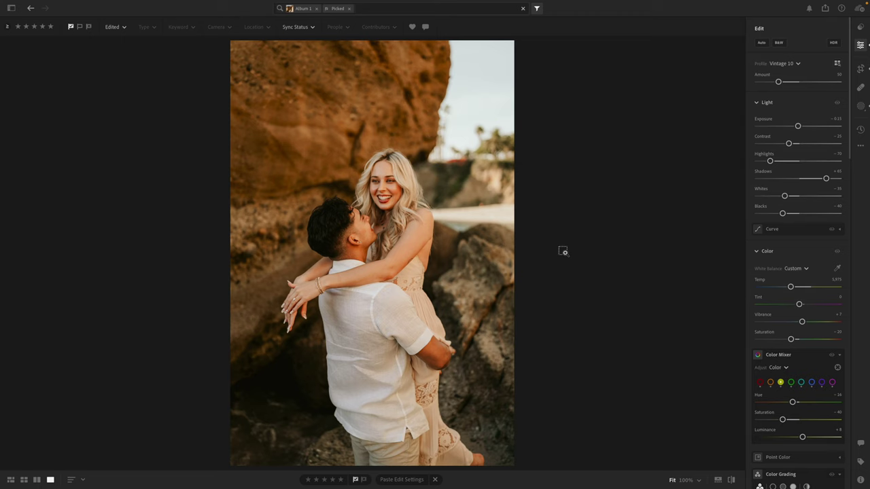
key(ctrl+c)
Step: Paste the warm vintage look onto the next photo and set Exposure to -0.08
key(Right)
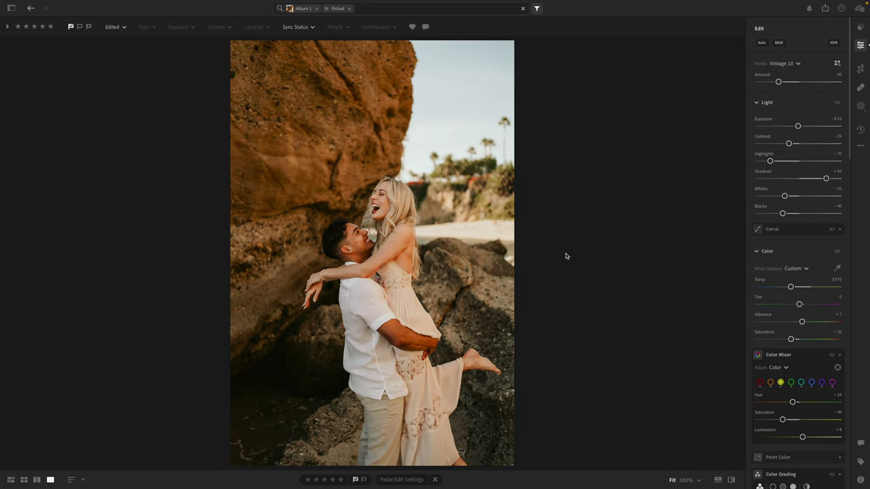
key(ctrl+v)
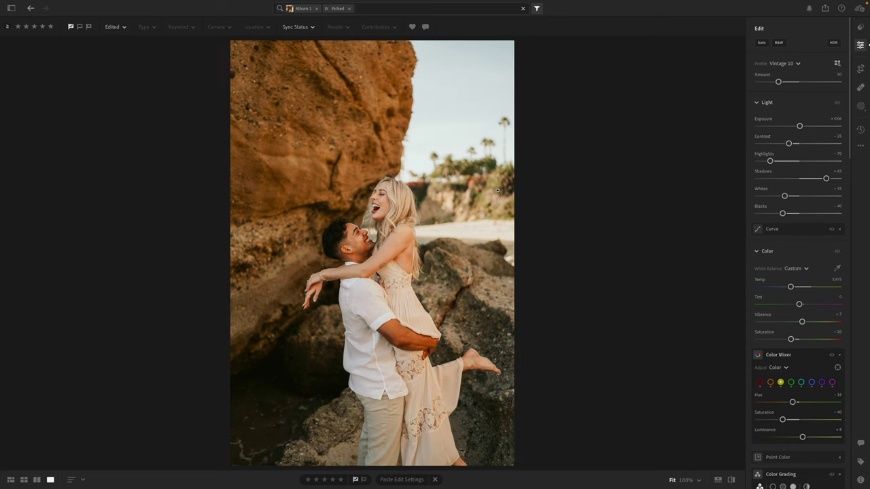
key(c)
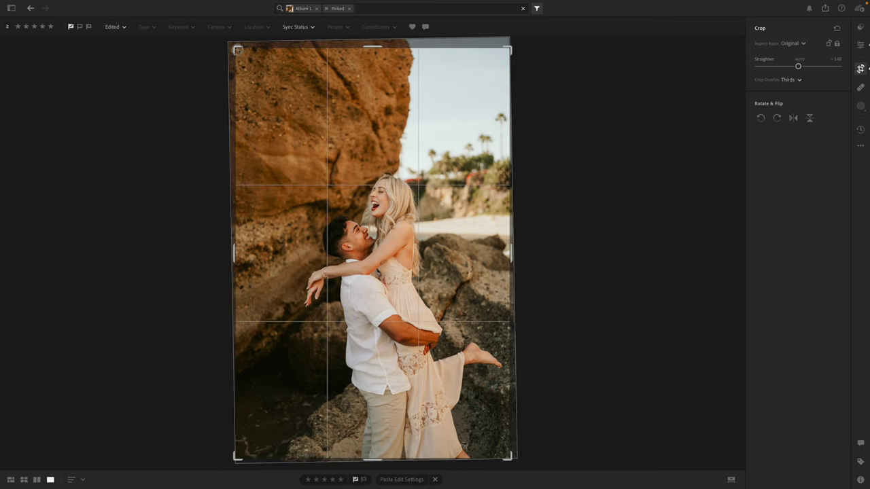
key(e)
drag(798, 126, 800, 129)
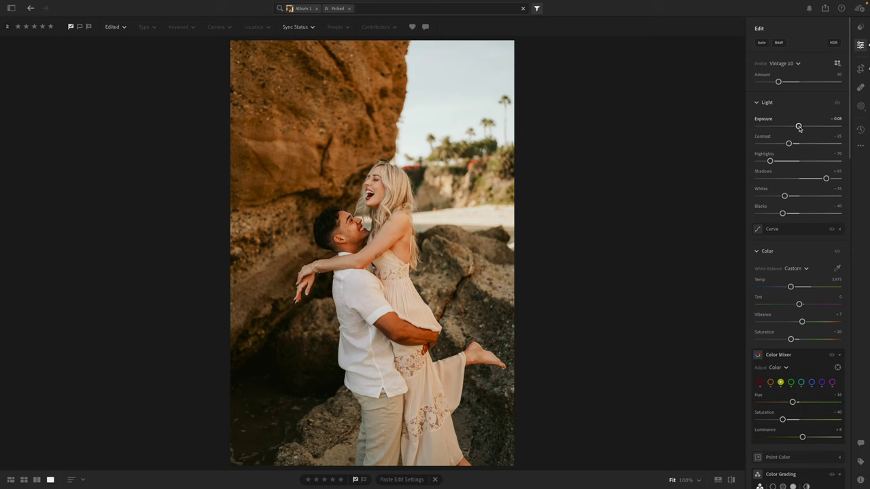
Step: Brush a brightening mask over the arm and the man's face
key(b)
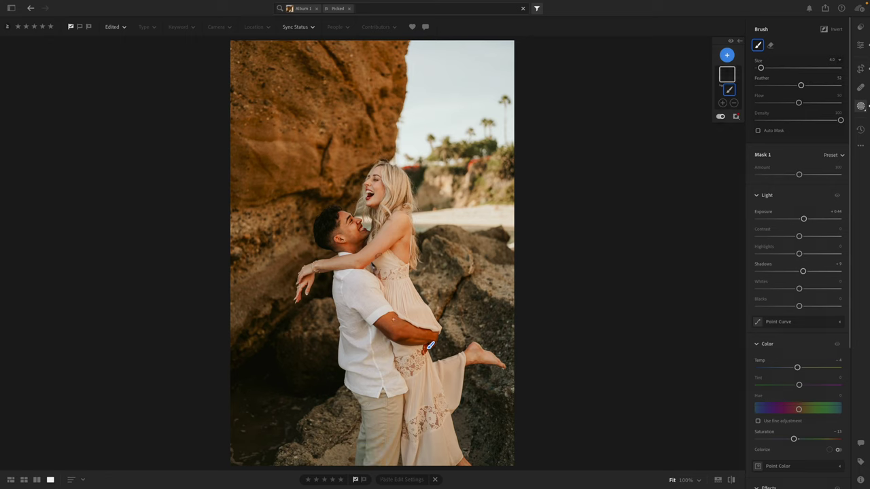
mouse_move(429, 337)
mouse_down()
mouse_move(385, 326)
mouse_move(394, 338)
mouse_up()
mouse_move(359, 231)
mouse_down()
mouse_move(360, 220)
mouse_move(344, 216)
mouse_move(334, 229)
mouse_move(346, 245)
mouse_up()
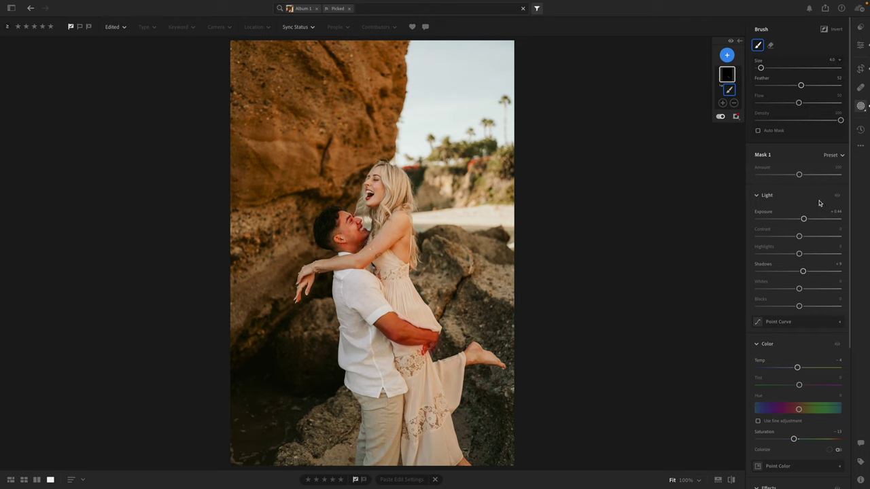
click(860, 45)
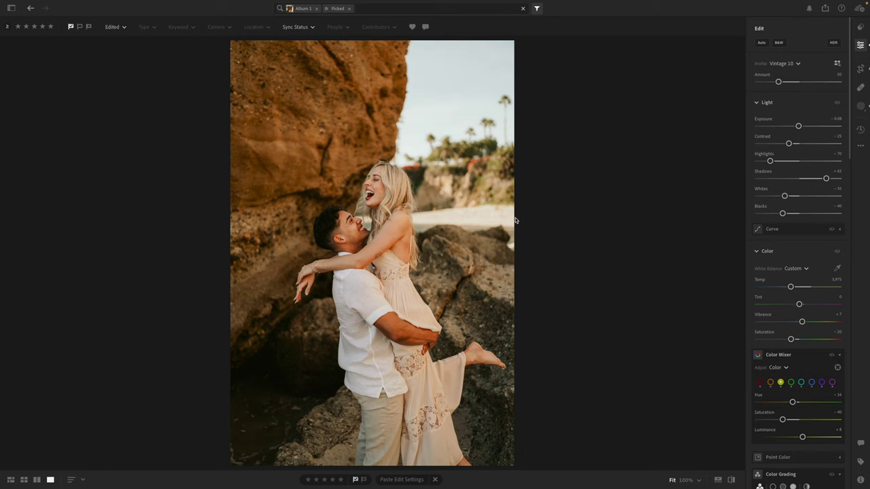
Step: Apply a tighter crop, copy the settings and paste them onto the next couple photo
key(c)
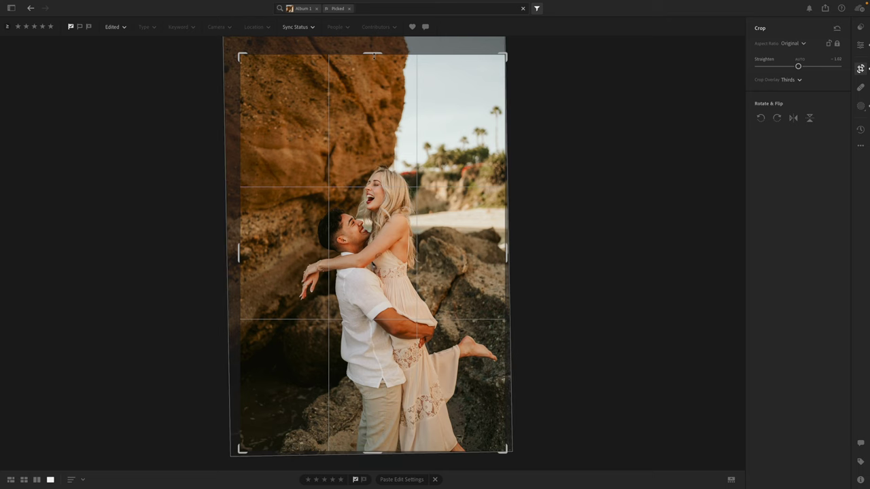
key(e)
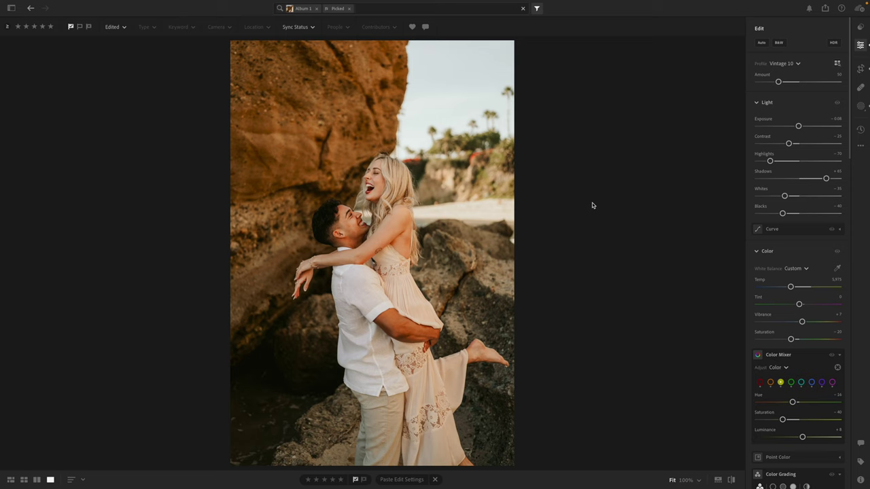
key(ctrl+c)
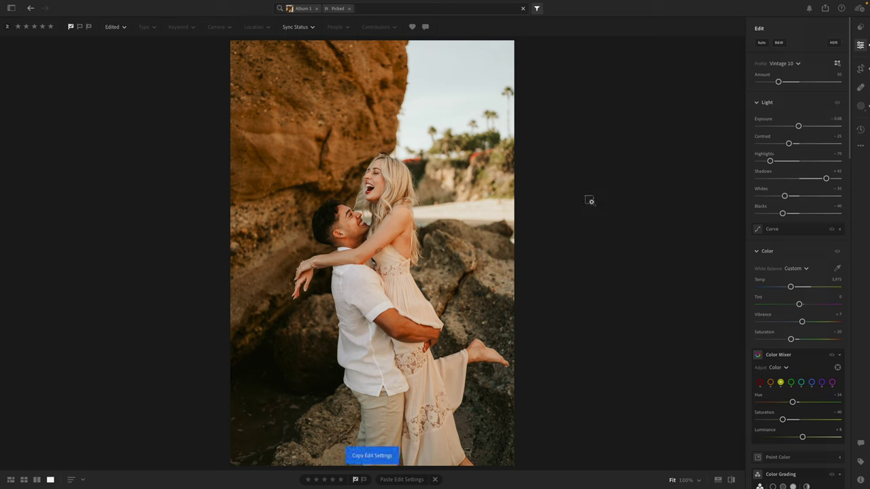
key(Right)
key(ctrl+v)
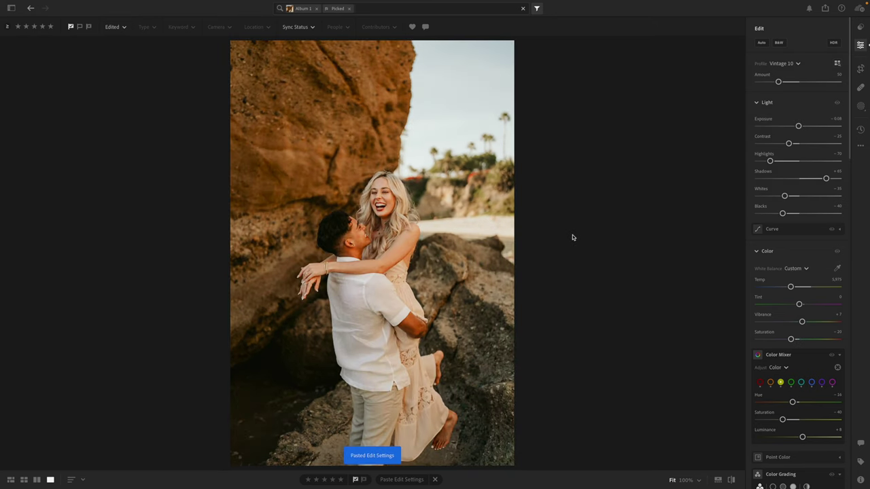
Step: Tighten the crop from the top-left and bottom-right corners and reposition the photo
key(c)
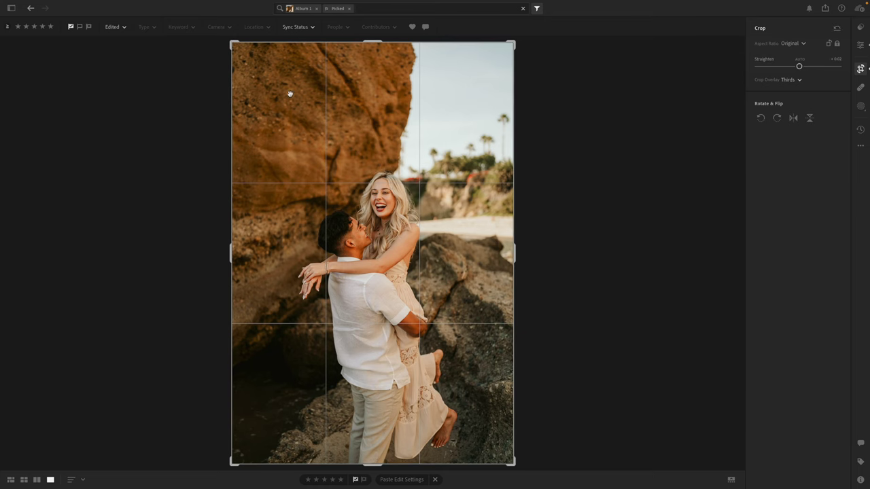
drag(233, 45, 237, 52)
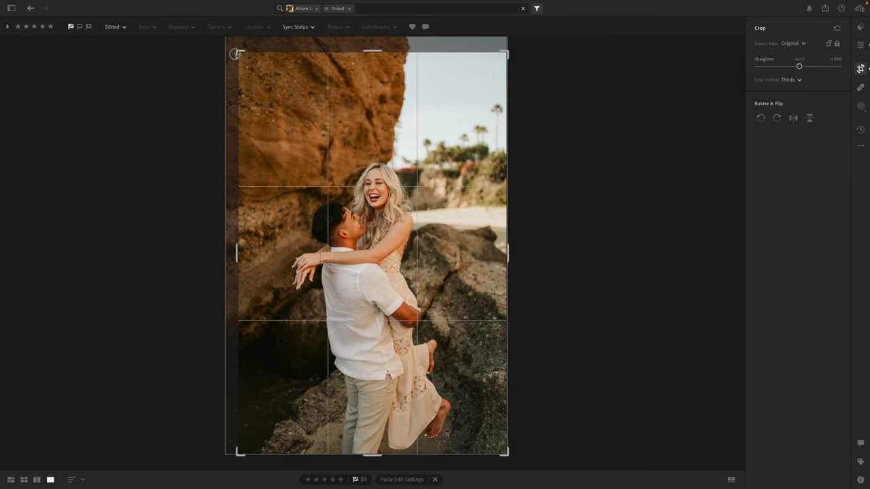
drag(351, 121, 351, 116)
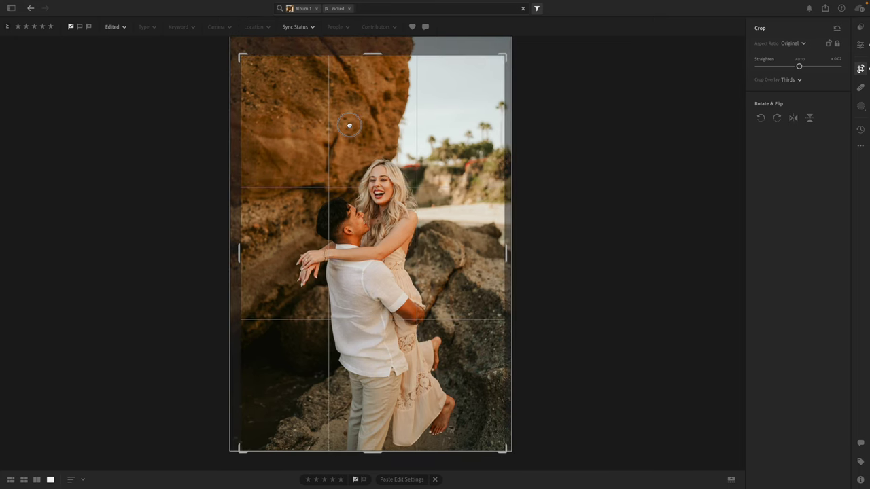
click(860, 46)
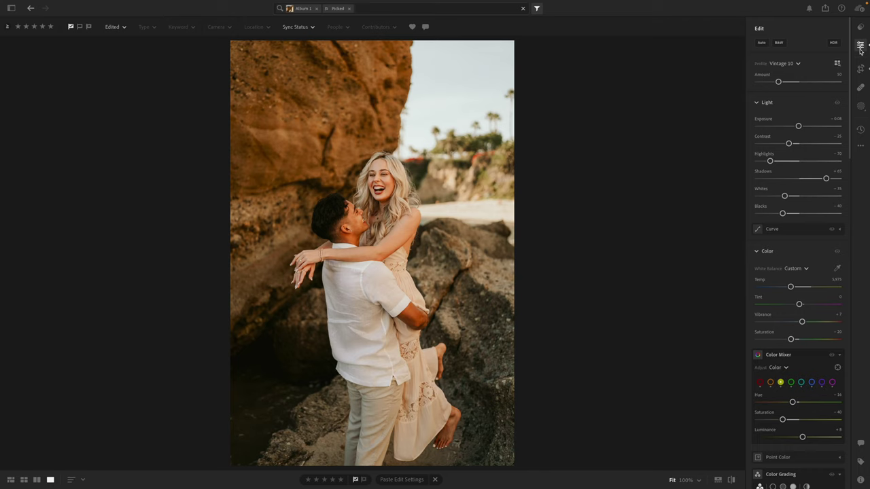
key(ctrl+c)
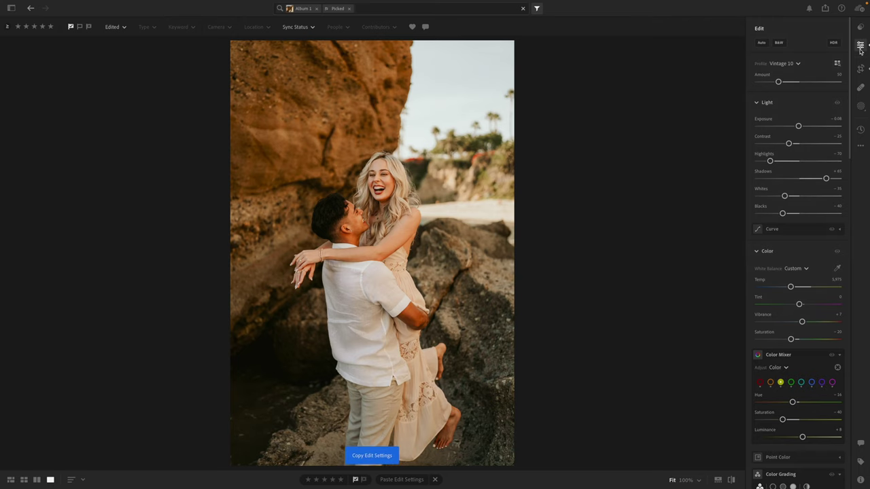
key(c)
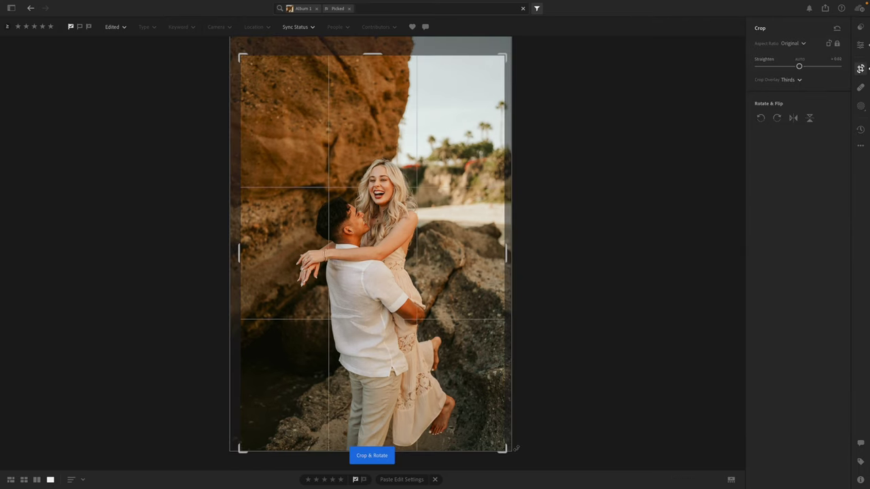
drag(502, 448, 501, 445)
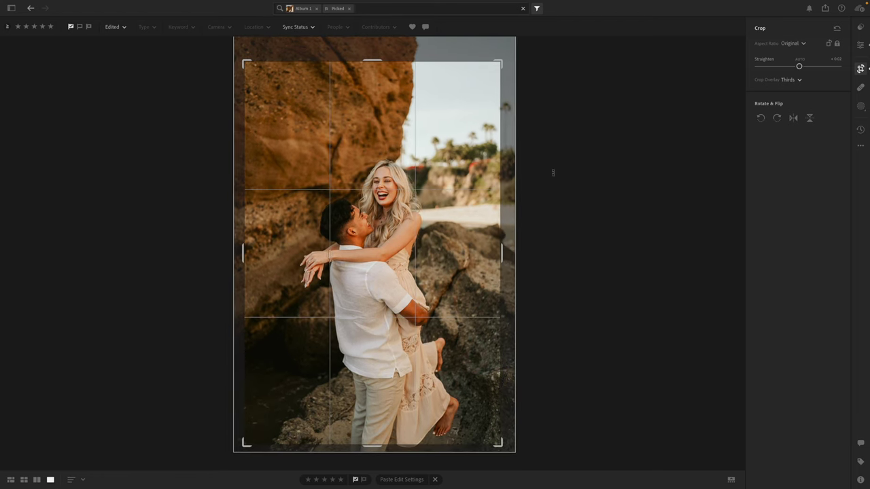
key(e)
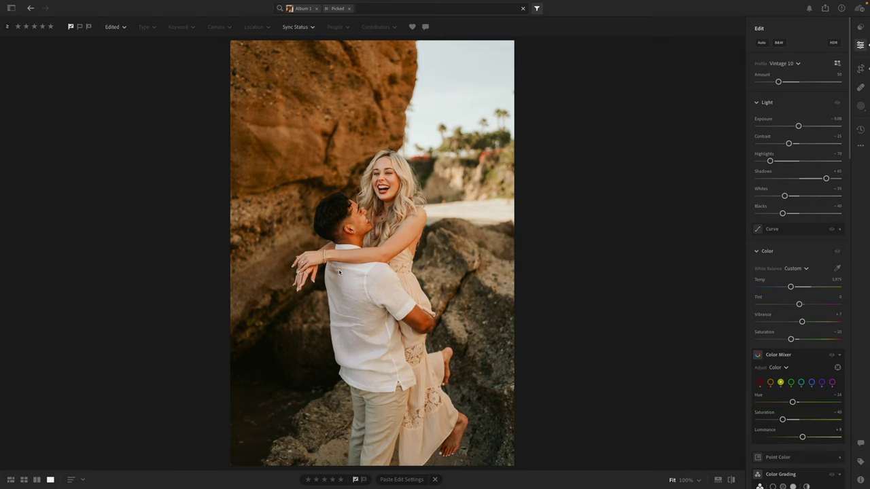
Step: Brush a brightening mask over the man's face and the woman's foot
key(b)
mouse_move(351, 244)
mouse_down()
mouse_move(330, 251)
mouse_move(330, 219)
mouse_move(344, 200)
mouse_move(372, 212)
mouse_move(375, 231)
mouse_move(356, 239)
mouse_up()
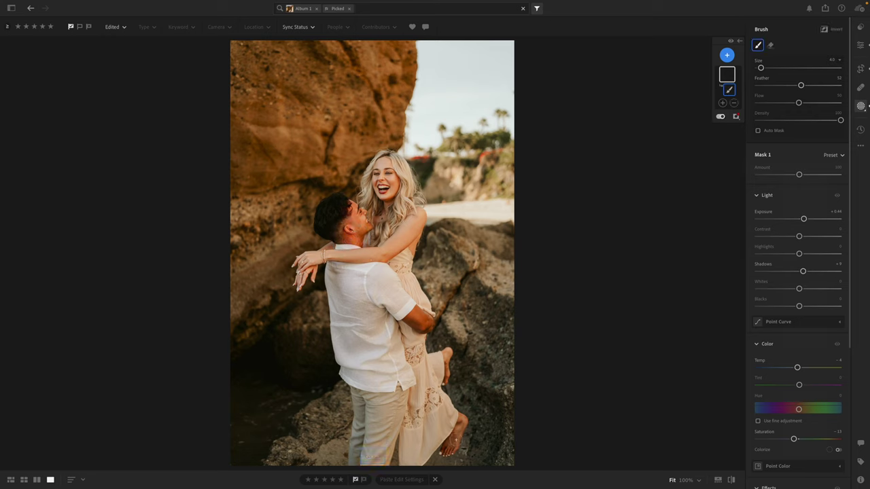
drag(462, 417, 446, 449)
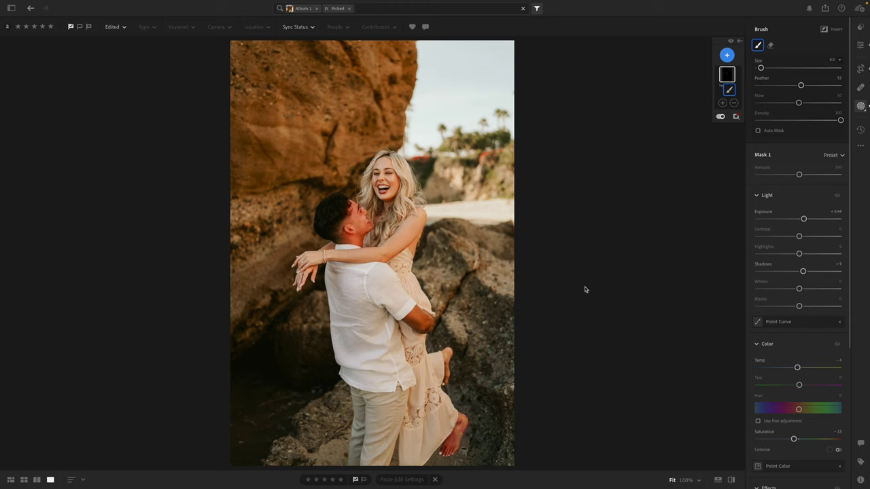
click(860, 45)
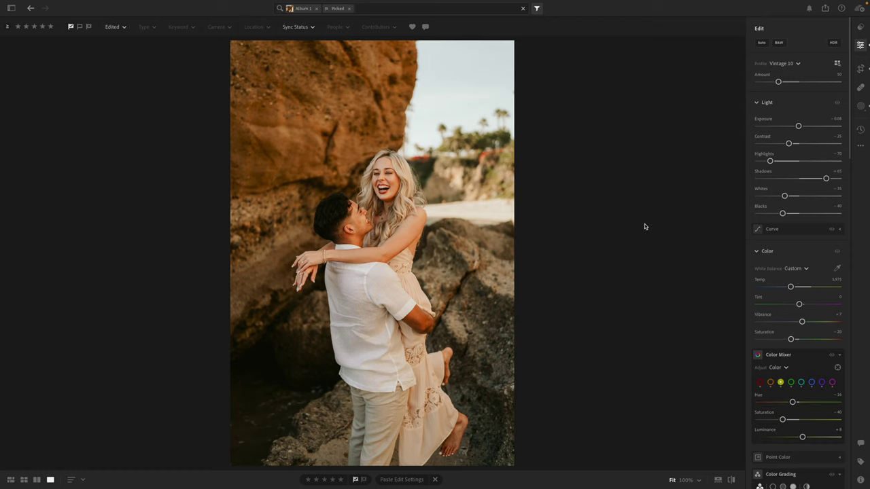
Step: Copy the settings, paste them onto the next photo and lower Exposure to -0.25
key(ctrl+c)
key(ctrl+c)
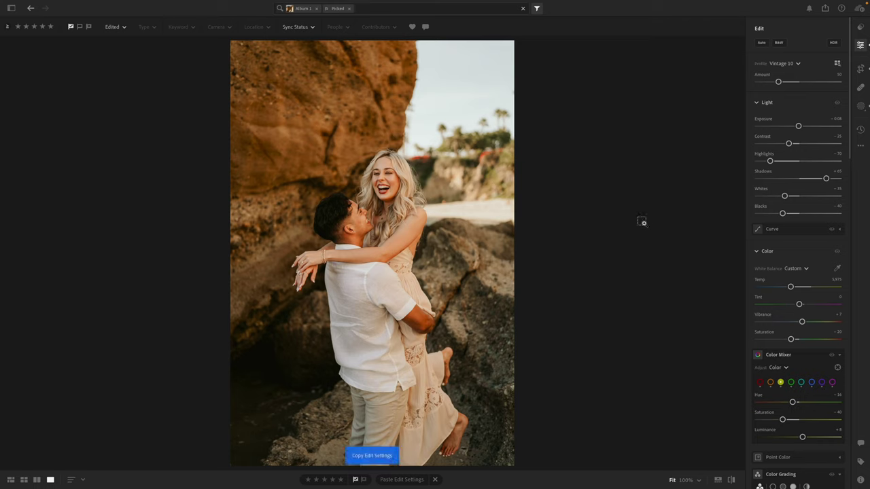
key(Right)
key(ctrl+v)
drag(792, 130, 796, 128)
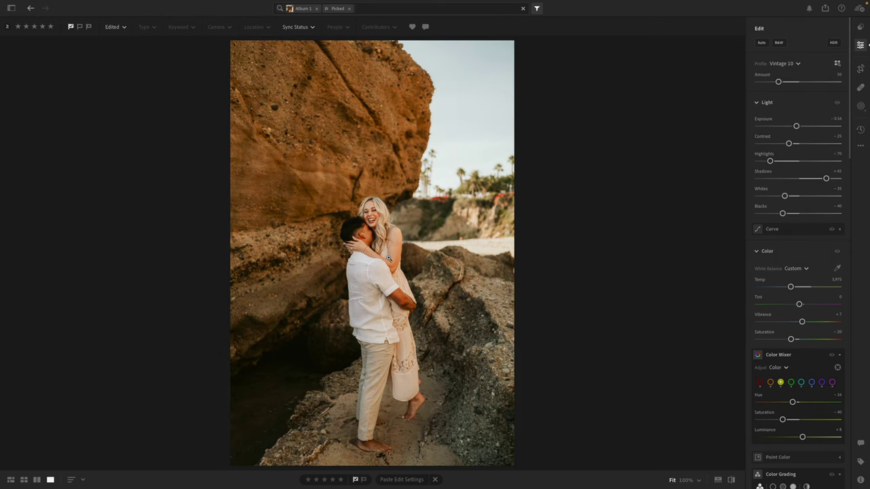
Step: Brush-mask the man's neck, ear and arm and the woman's legs and feet
click(389, 258)
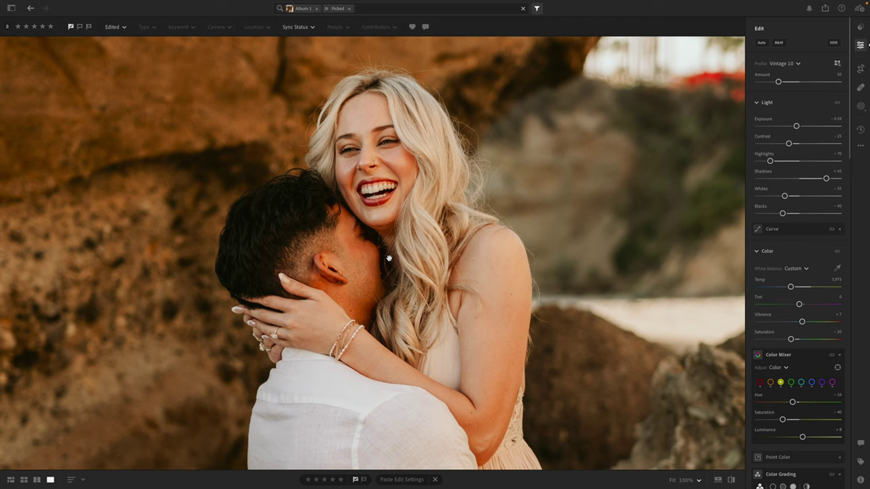
key(b)
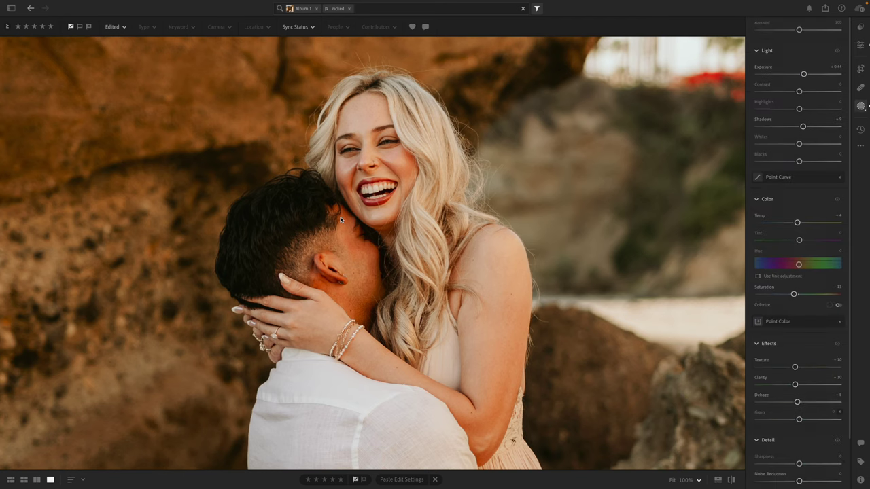
key(bracketright)
key(bracketright)
key(bracketright)
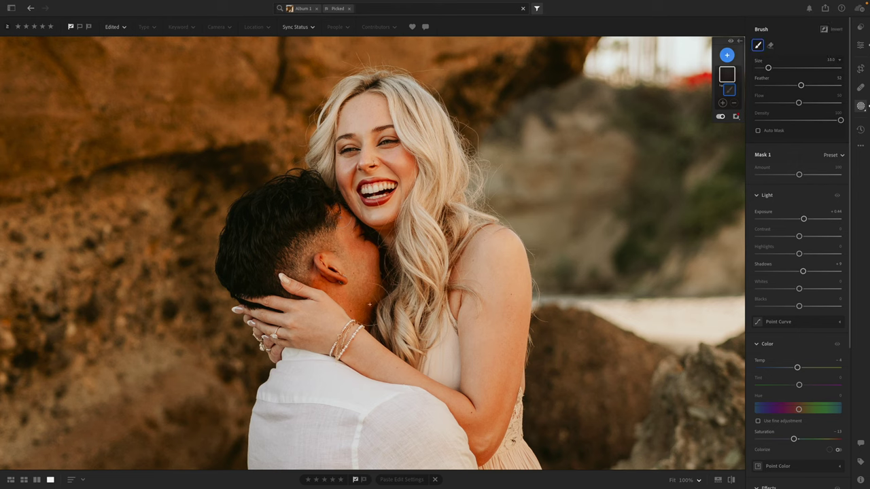
key(bracketright)
mouse_move(354, 292)
mouse_down()
mouse_move(365, 314)
mouse_move(378, 296)
mouse_move(370, 250)
mouse_up()
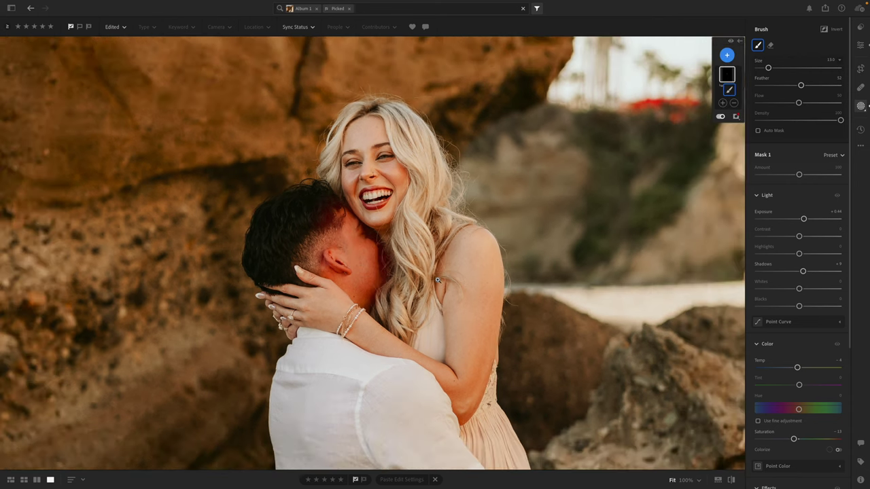
key(z)
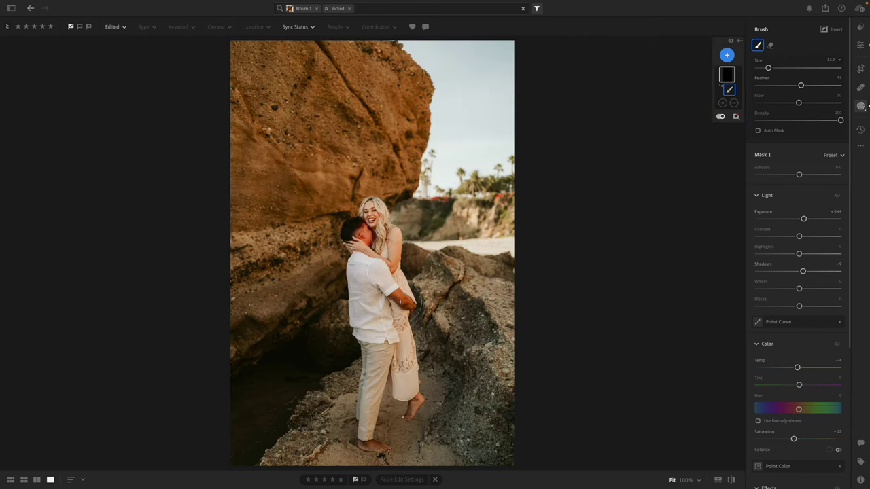
key(bracketleft)
key(bracketleft)
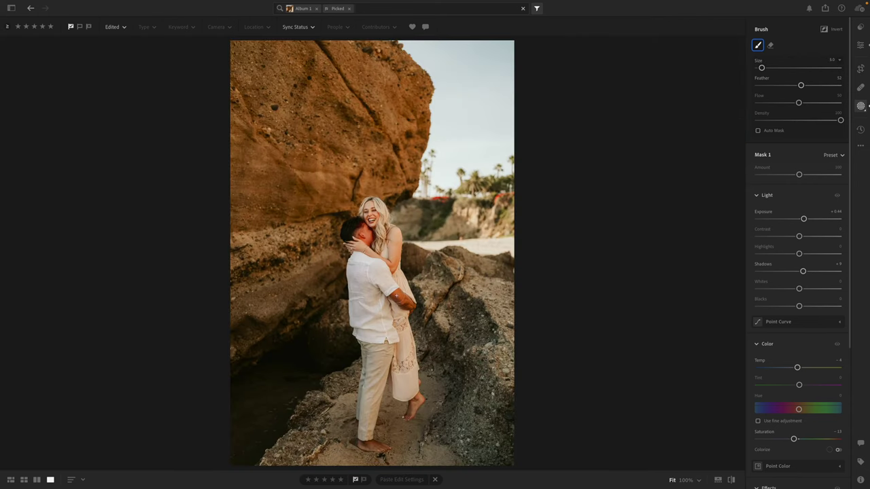
mouse_move(411, 307)
mouse_down()
mouse_move(382, 289)
mouse_move(401, 302)
mouse_up()
mouse_move(422, 406)
mouse_down()
mouse_move(381, 443)
mouse_move(352, 439)
mouse_move(367, 447)
mouse_up()
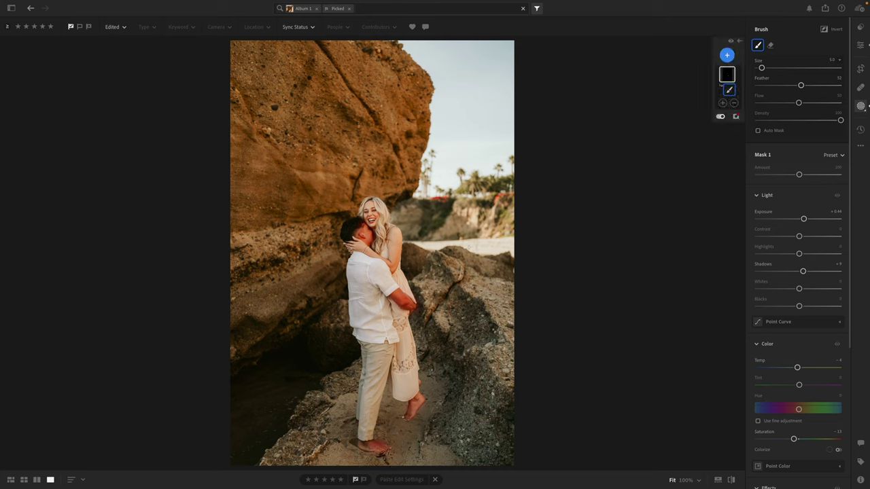
key(b)
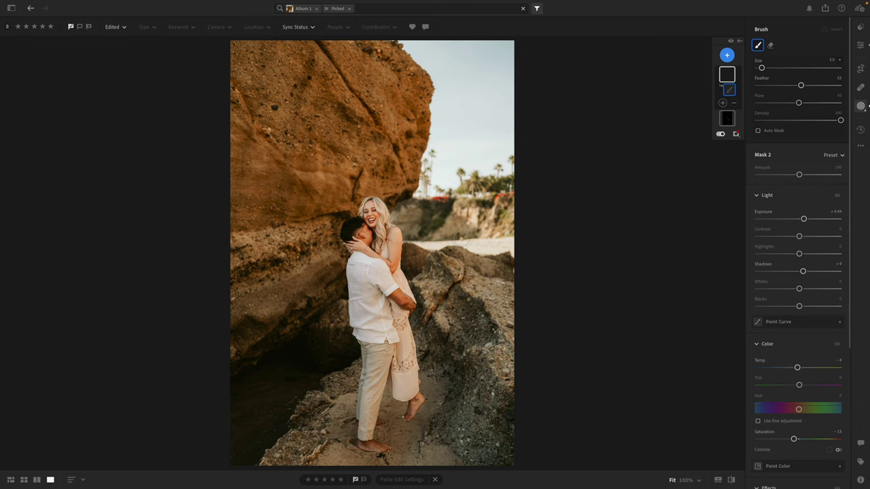
Step: Crop tighter from the top-right corner and lower the top edge
key(c)
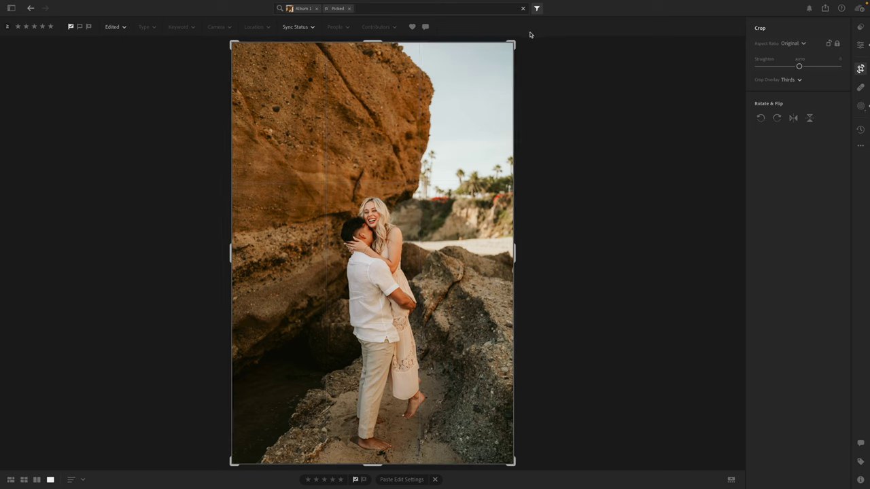
drag(513, 43, 507, 51)
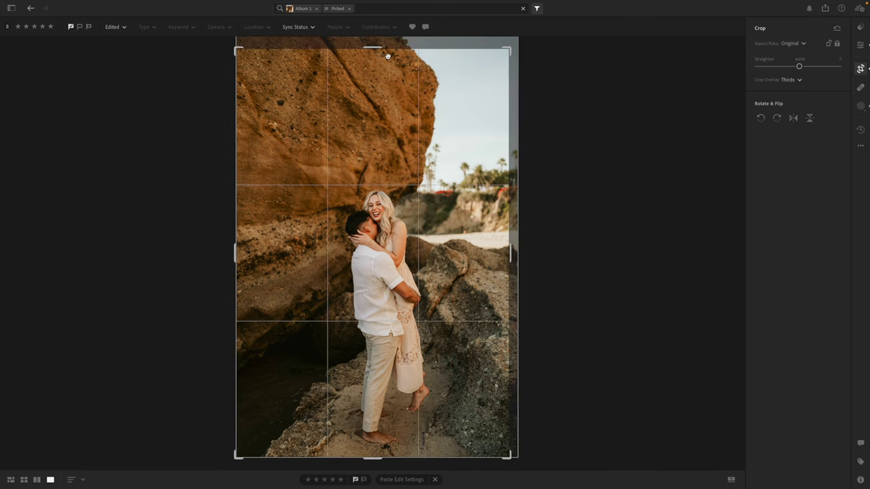
drag(383, 48, 386, 58)
drag(379, 117, 380, 102)
drag(378, 59, 379, 68)
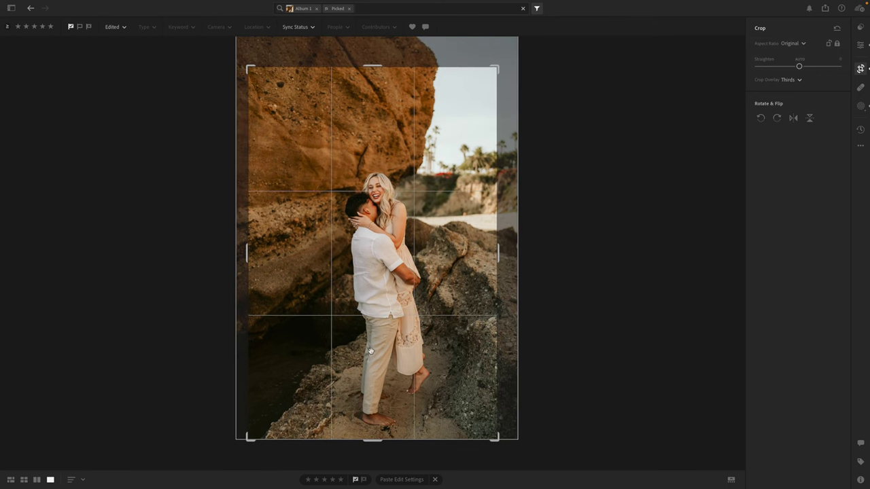
click(860, 45)
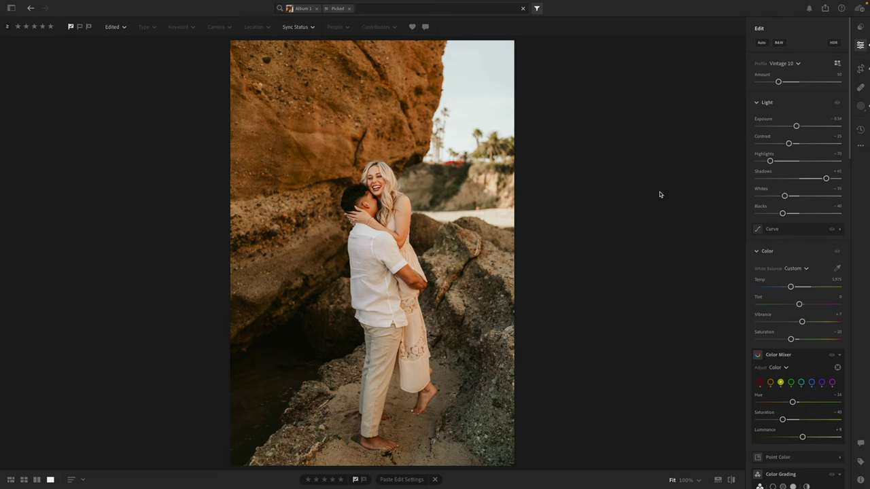
key(h)
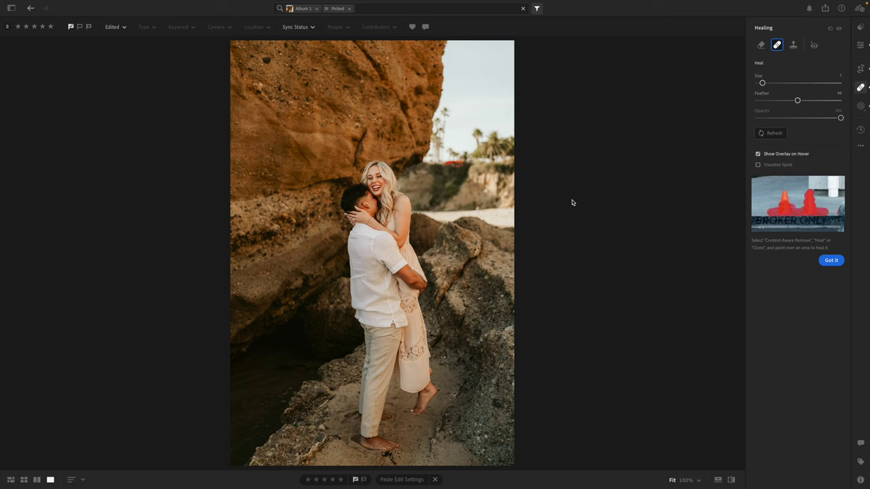
click(864, 47)
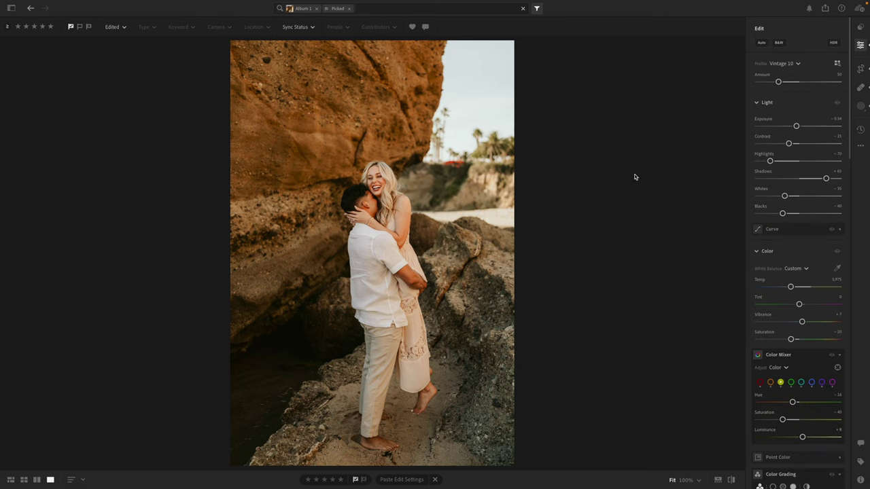
Step: Nudge the crop framing, copy the final edit settings and switch to the Album 1 grid
key(ctrl+c)
key(ctrl+c)
key(c)
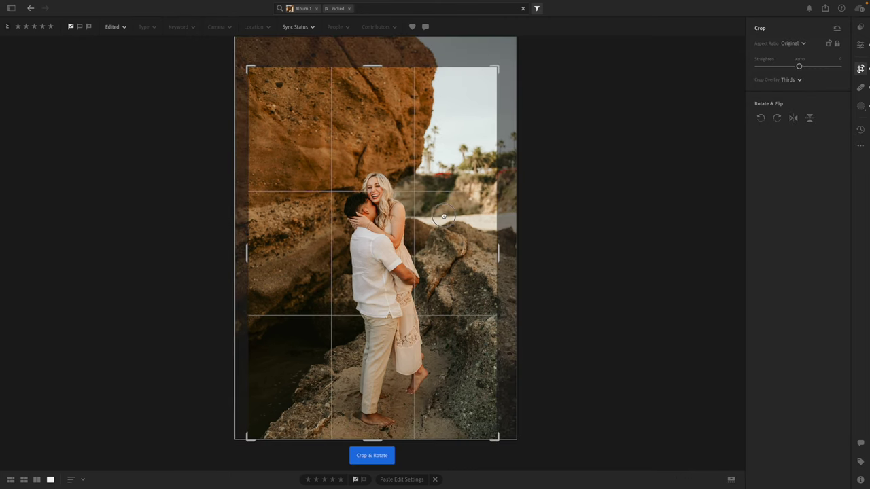
click(861, 45)
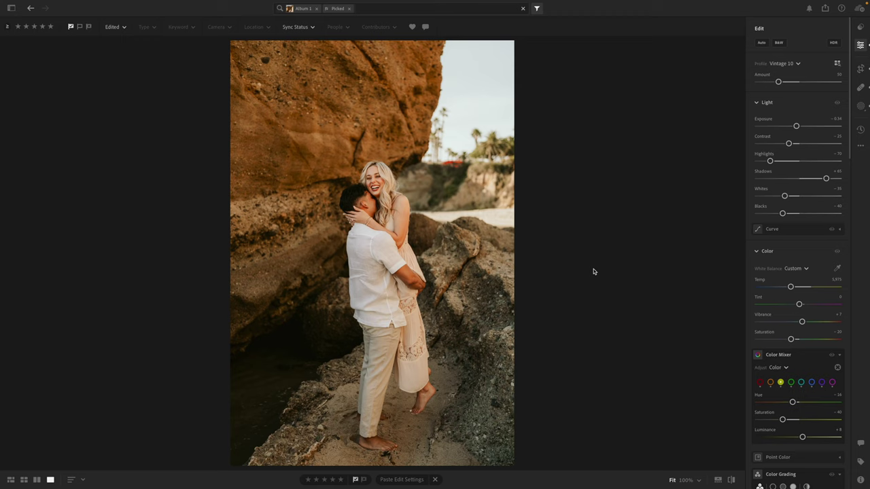
key(c)
drag(421, 243, 422, 242)
key(e)
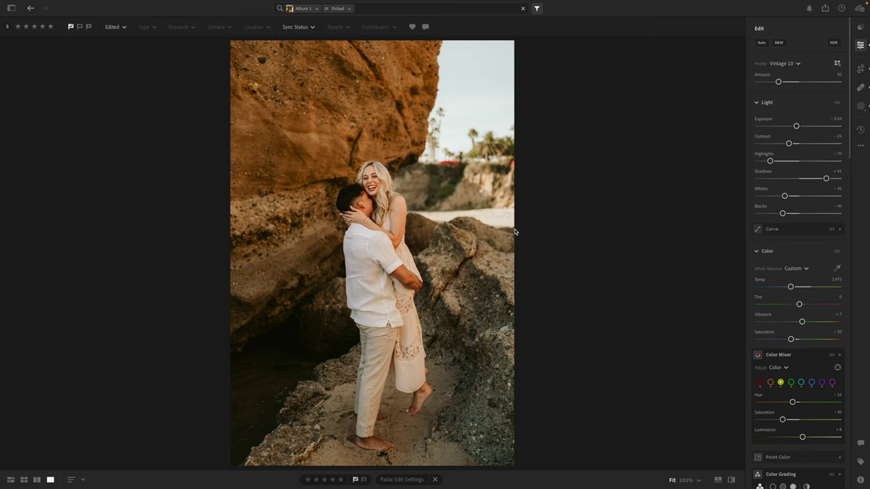
key(ctrl+c)
key(Right)
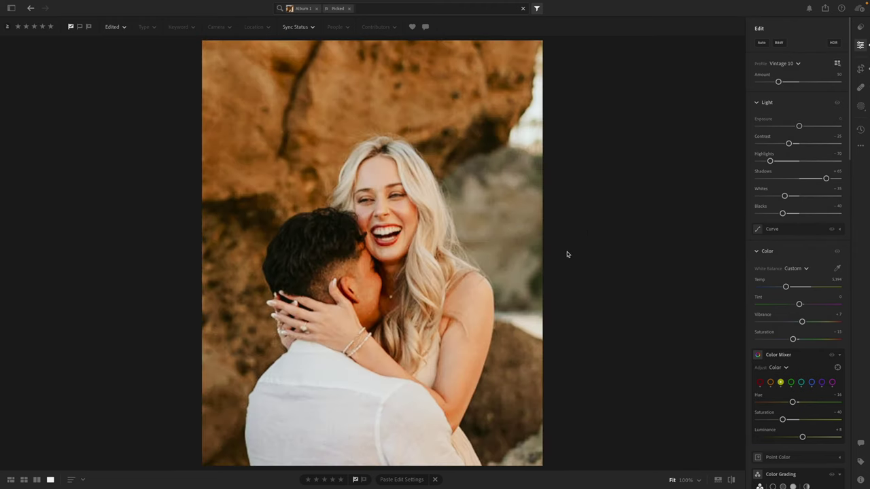
click(11, 480)
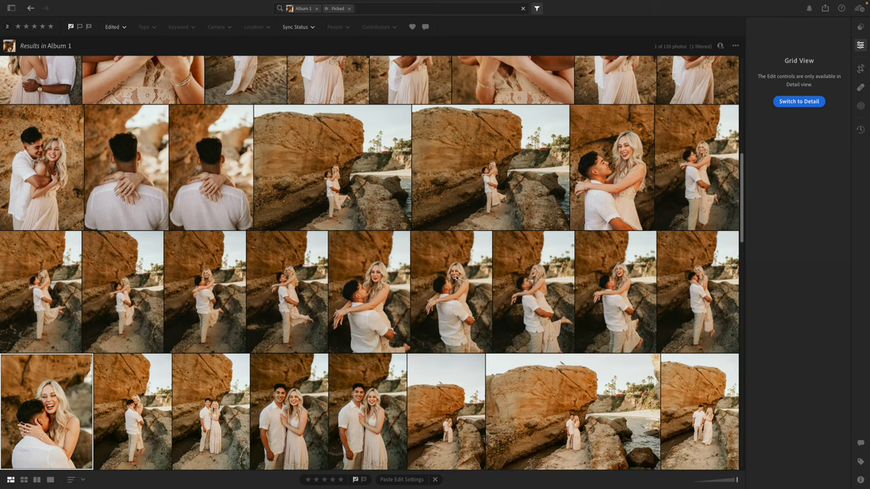
scroll(457, 278, down, 1)
Step: Open the next couple photo and paste the copied vintage edit onto it
click(134, 382)
double_click(134, 382)
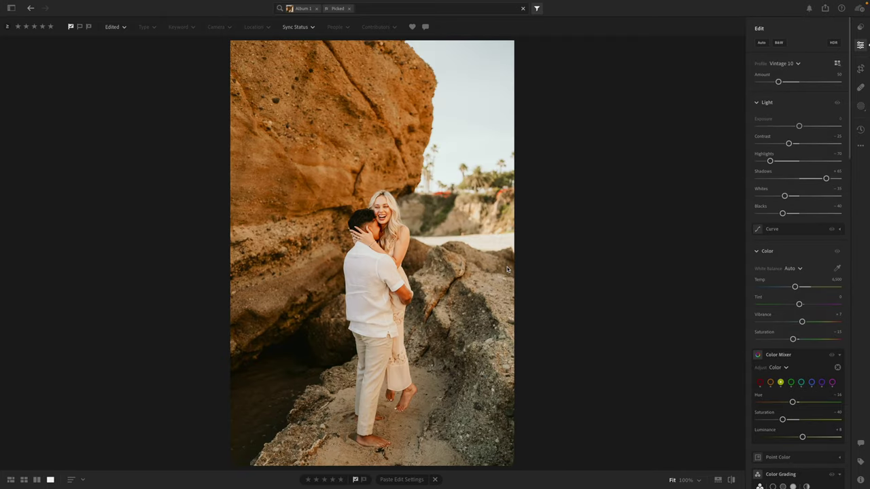
key(Right)
key(Right)
key(ctrl+v)
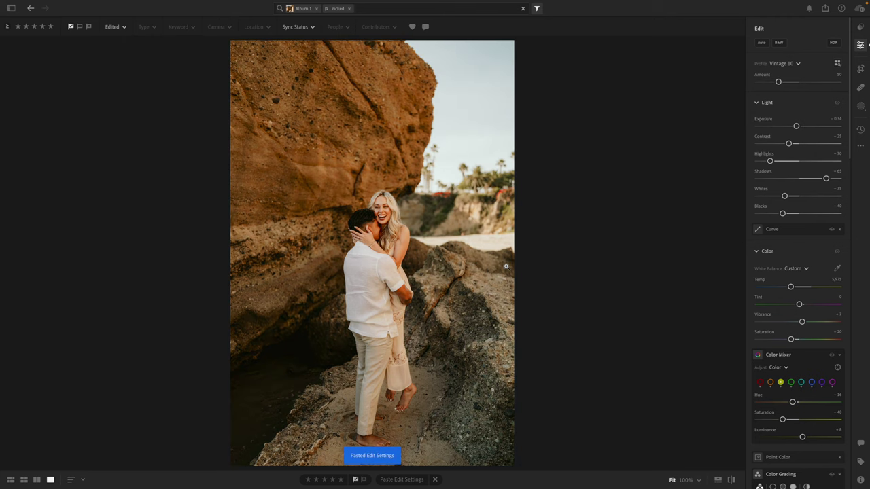
click(463, 234)
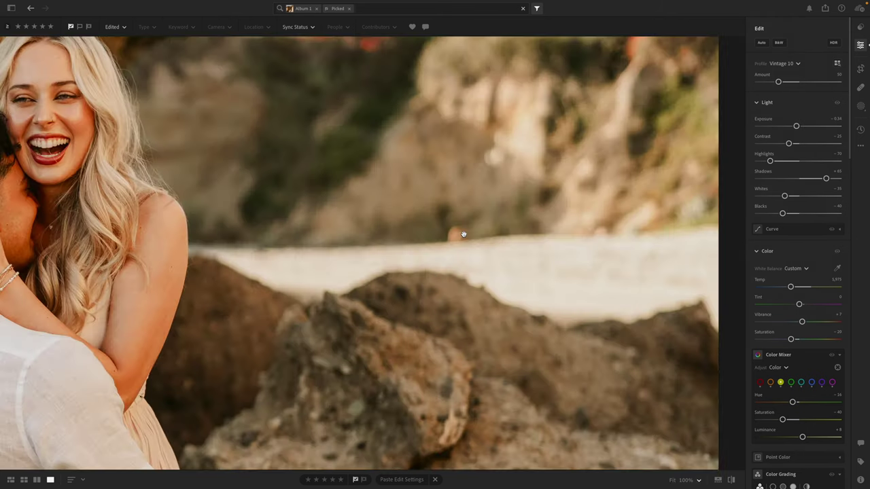
click(463, 235)
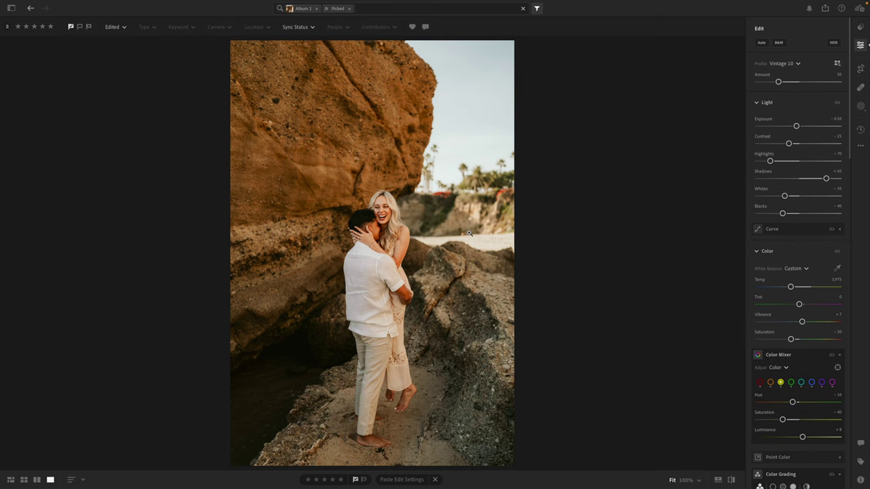
Step: Straighten the photo slightly and pull the crop's top edge down
key(c)
drag(563, 324, 517, 299)
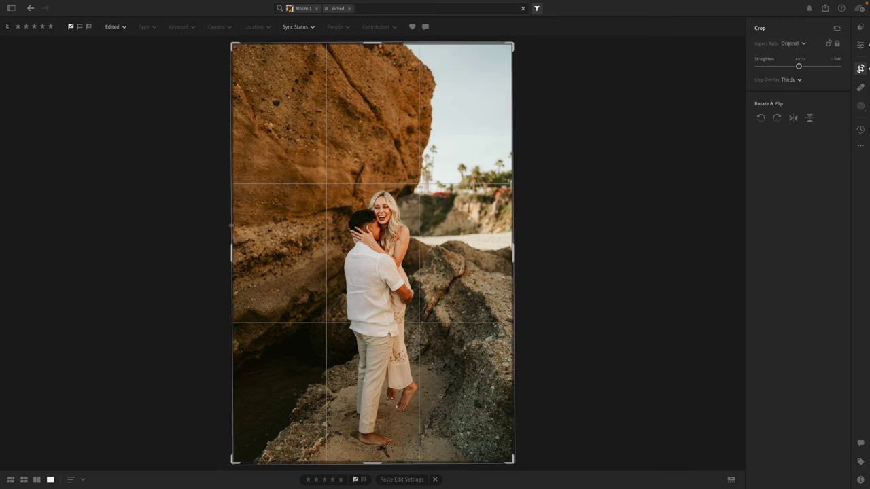
drag(233, 226, 234, 227)
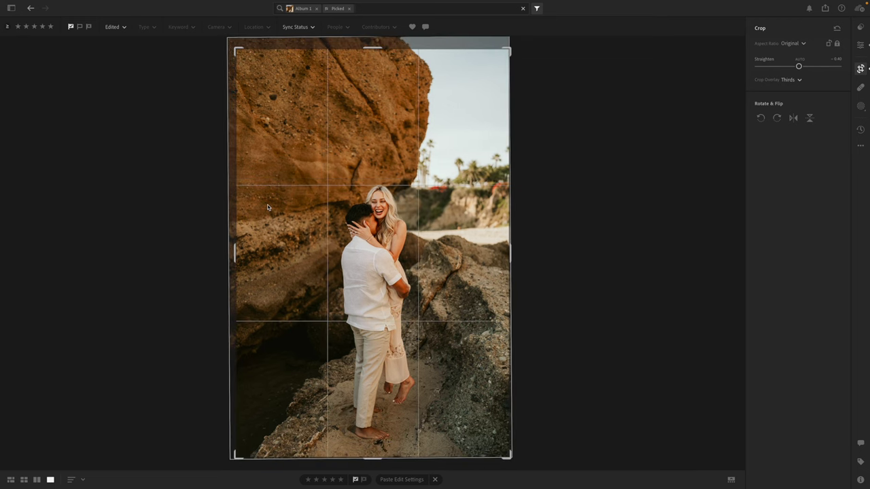
drag(376, 51, 376, 59)
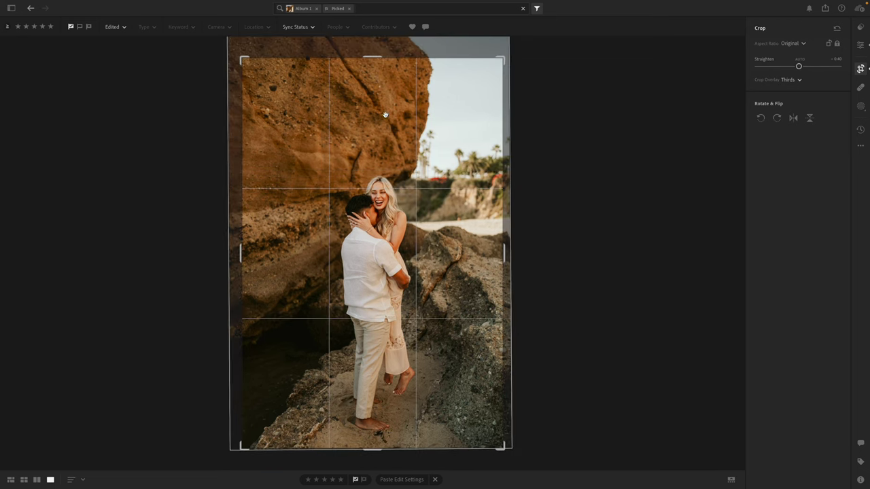
click(860, 44)
Step: Raise exposure to -0.30 and paint a smaller brush mask over the man's head and feet
drag(796, 126, 798, 127)
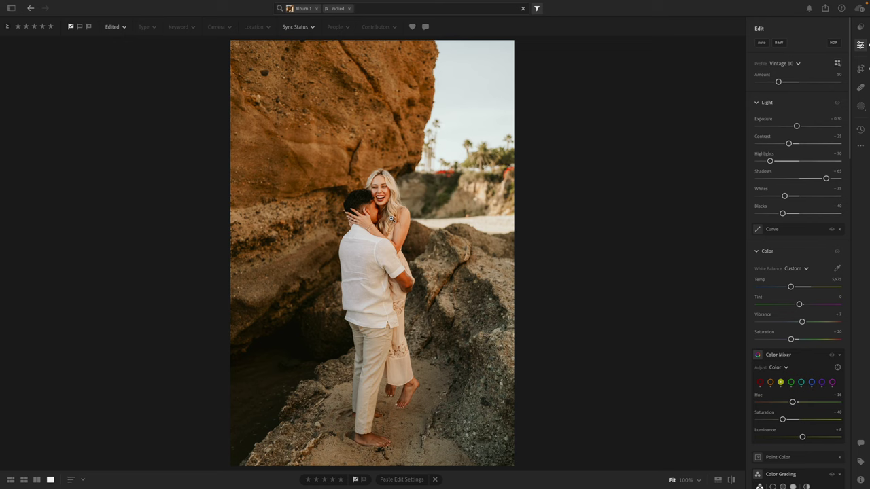
key(b)
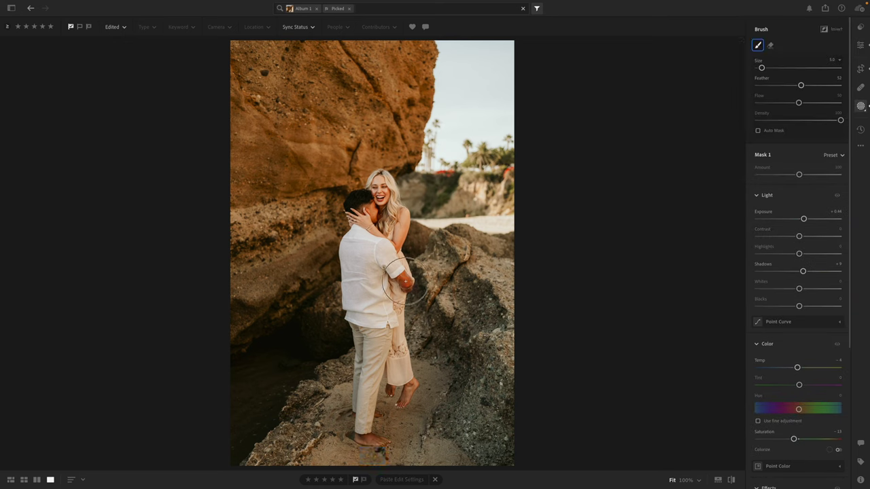
key(bracketleft)
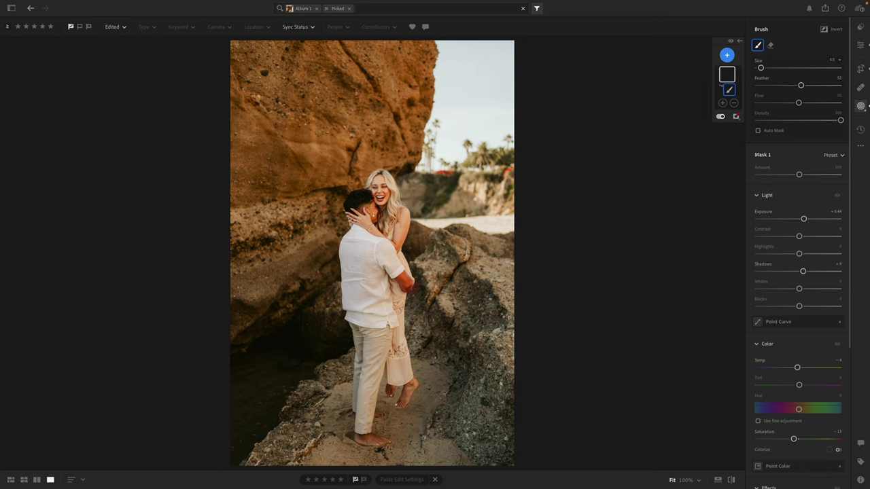
mouse_move(373, 228)
mouse_down()
mouse_move(377, 214)
mouse_move(363, 201)
mouse_move(370, 214)
mouse_up()
mouse_move(390, 390)
mouse_down()
mouse_move(396, 401)
mouse_move(415, 384)
mouse_move(401, 401)
mouse_up()
drag(352, 436, 382, 443)
key(Escape)
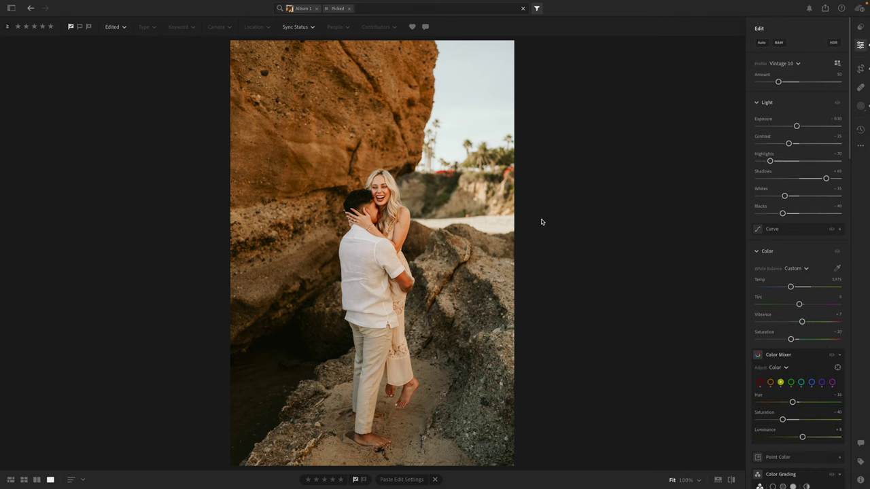
key(Right)
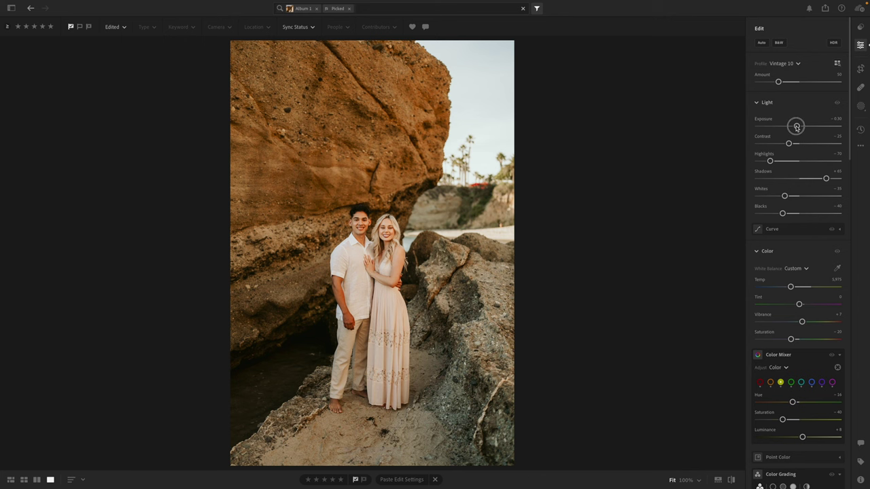
Step: Straighten the rock portrait and tighten the crop from the left, raising the couple in frame
key(c)
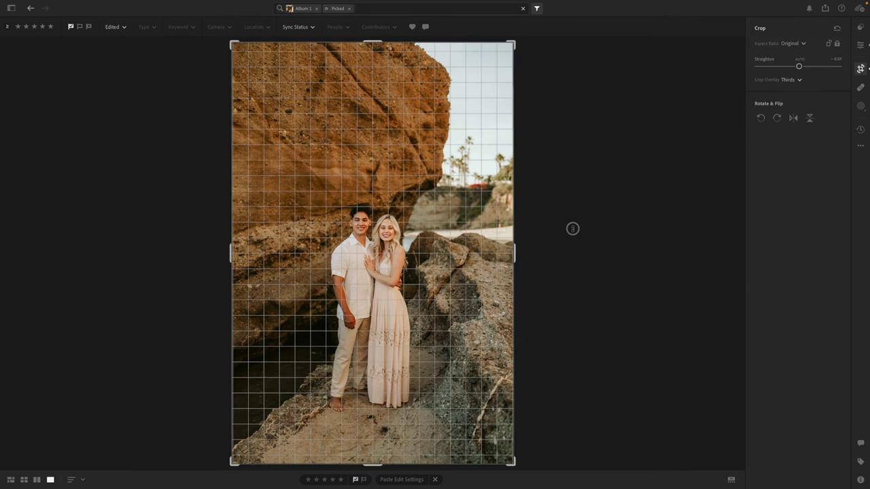
drag(506, 250, 505, 250)
drag(242, 269, 249, 266)
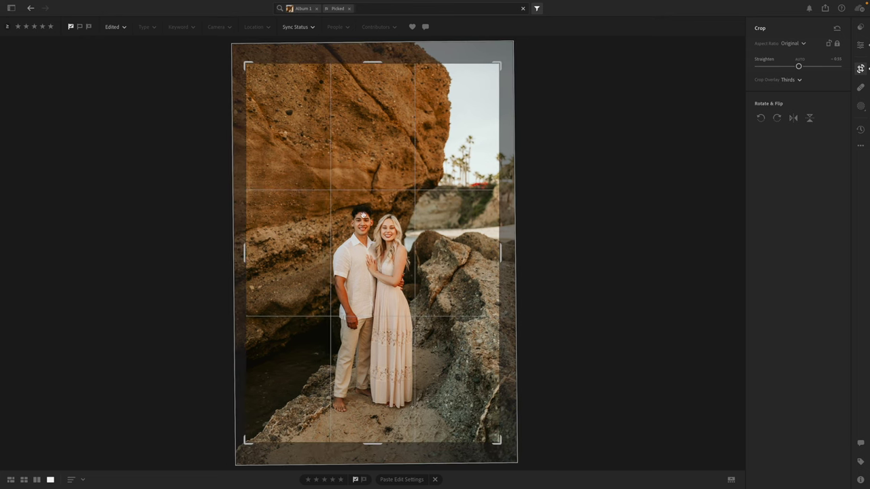
drag(367, 212, 366, 206)
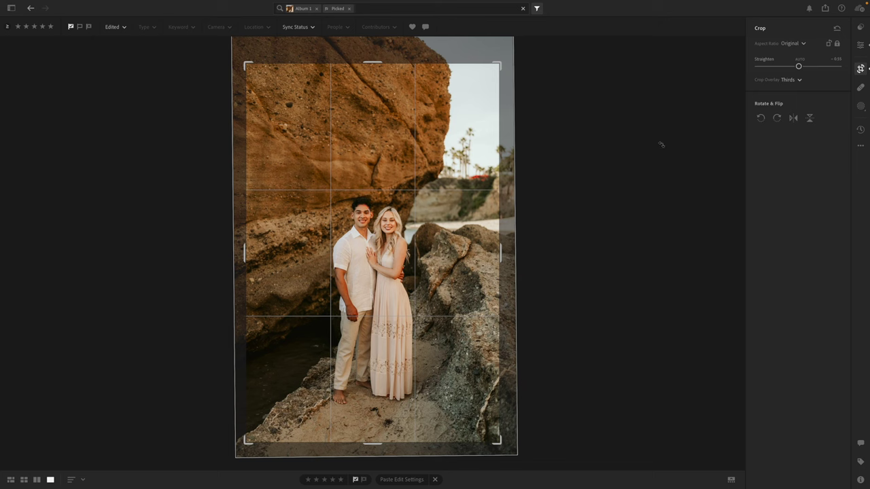
click(862, 45)
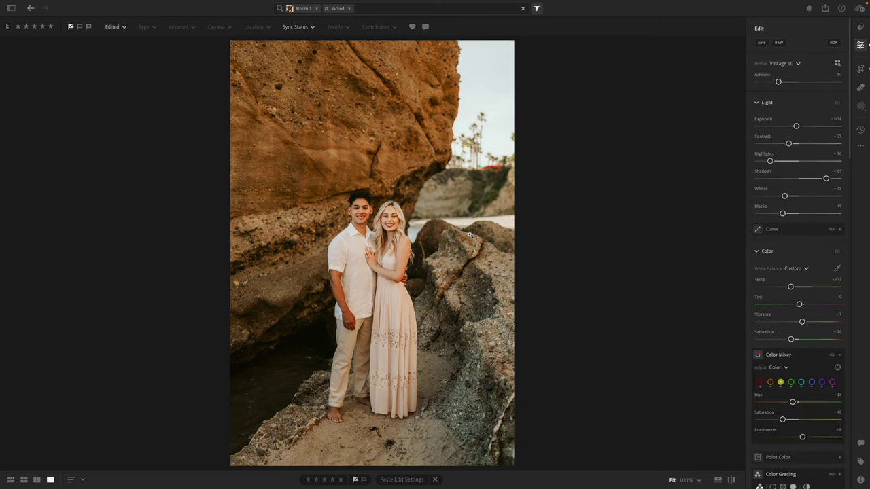
Step: Paint a brush mask over the man's arm and lower exposure to about -0.38
key(ctrl+c)
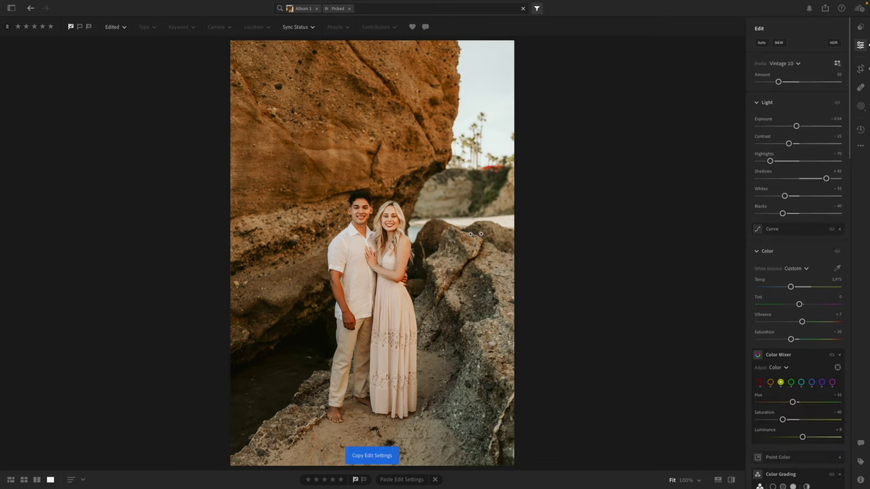
key(b)
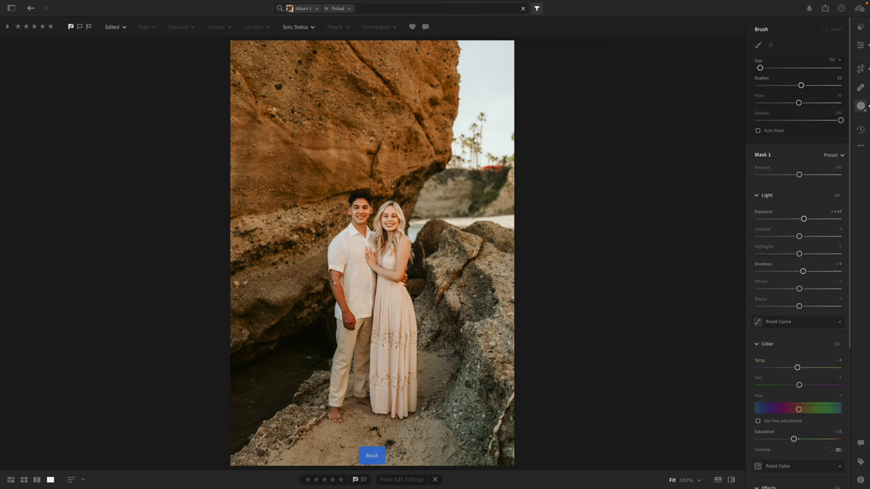
drag(349, 314, 332, 277)
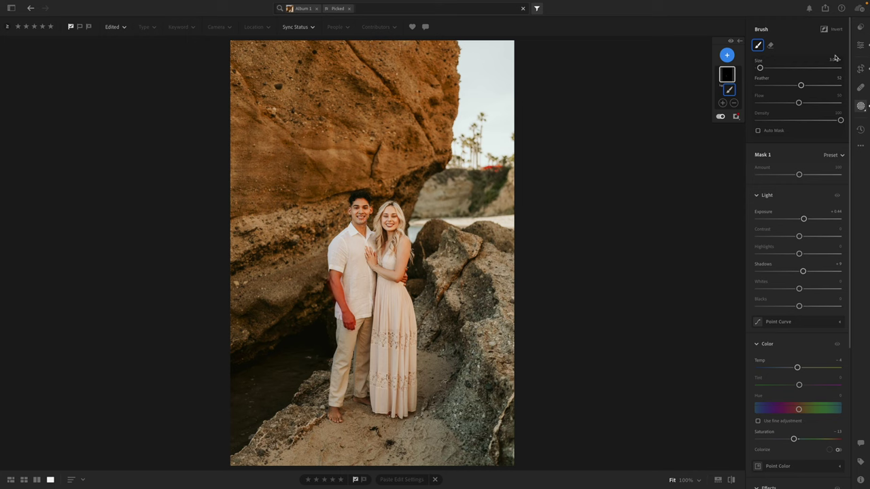
click(860, 44)
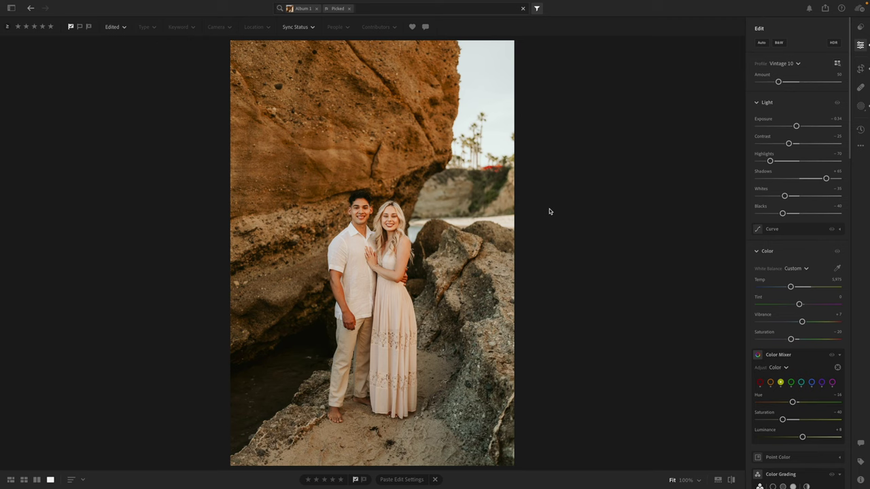
drag(796, 126, 794, 124)
Step: Check the result, copy the edit settings, and move to the closer couple shot
key(backslash)
click(492, 256)
click(492, 255)
key(ctrl+c)
key(ctrl+c)
key(ctrl+c)
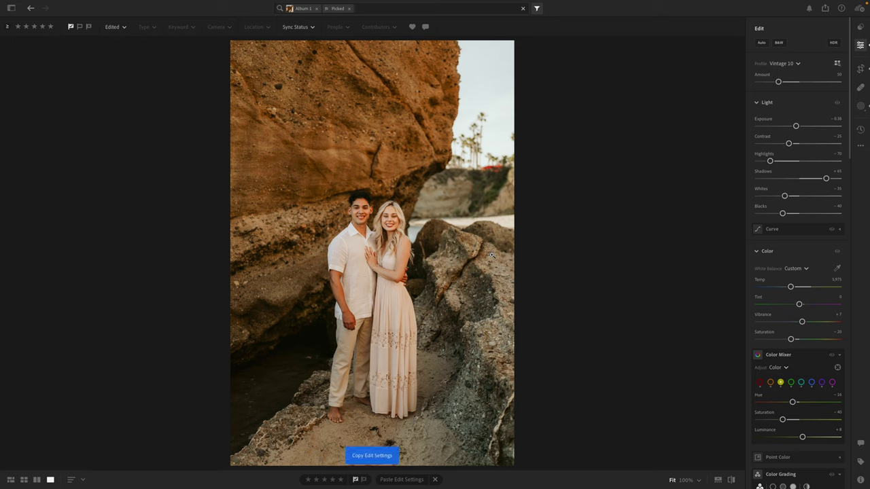
key(ctrl+c)
key(Right)
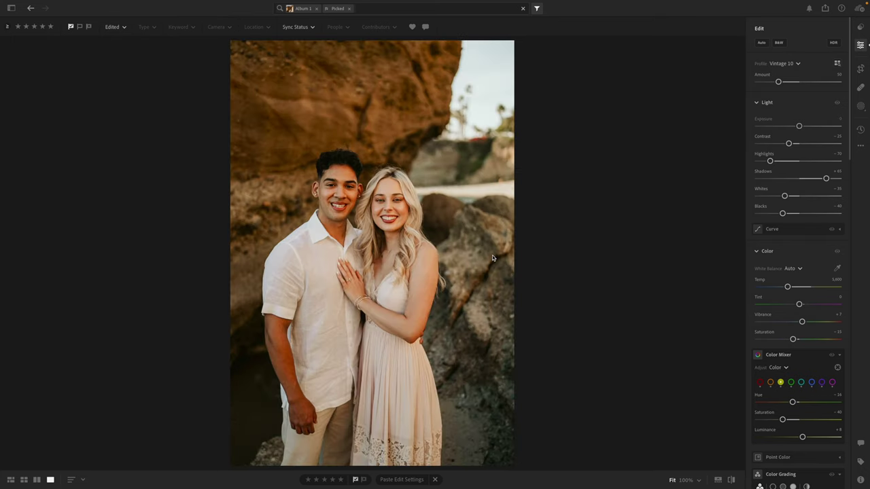
Step: Paste the vintage edits, crop in the right edge, and set exposure just below zero
key(ctrl+v)
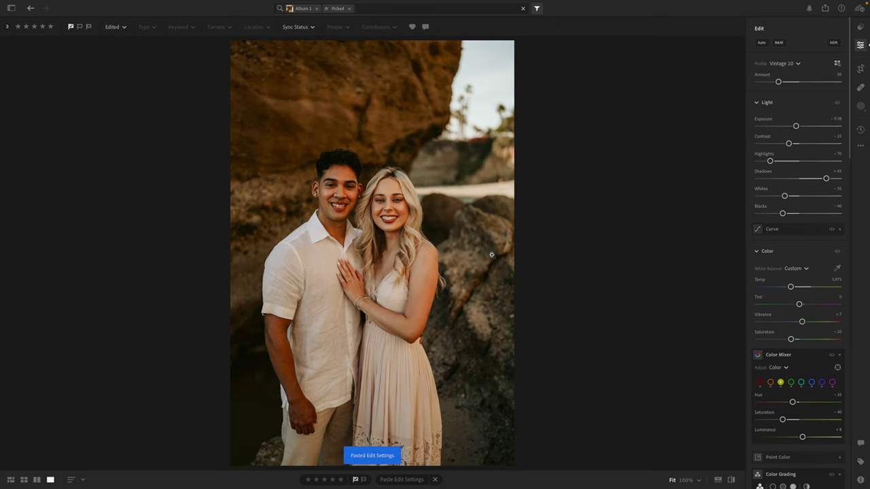
drag(802, 128, 800, 126)
key(c)
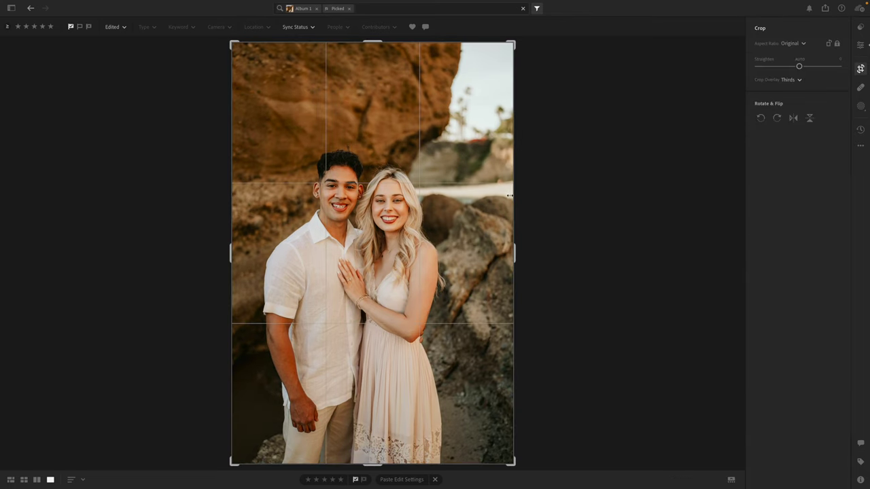
drag(513, 195, 501, 198)
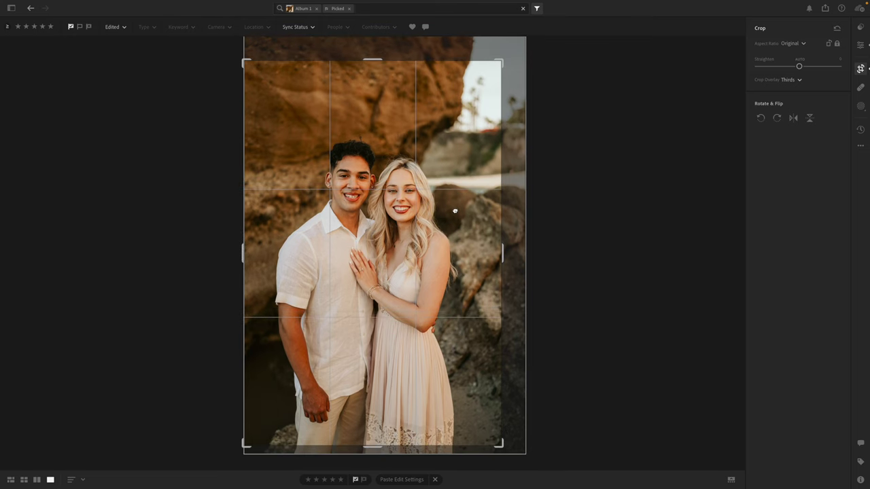
key(e)
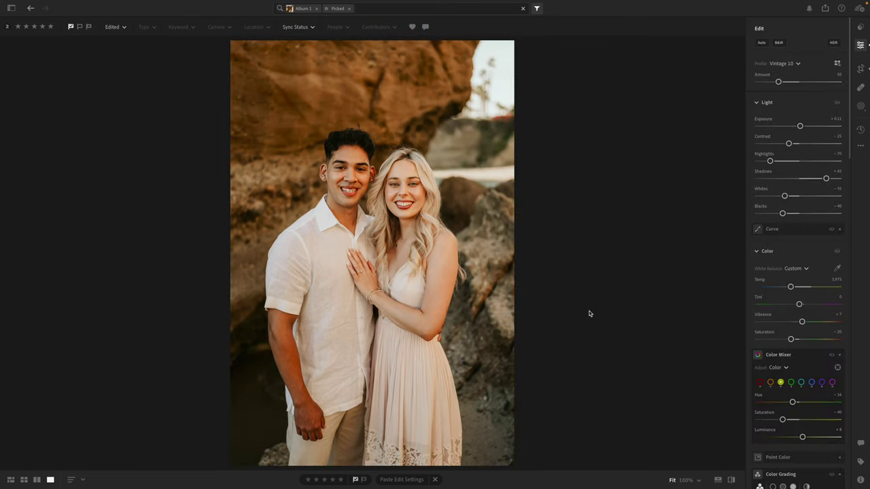
drag(800, 126, 799, 127)
drag(790, 287, 790, 287)
drag(798, 125, 798, 126)
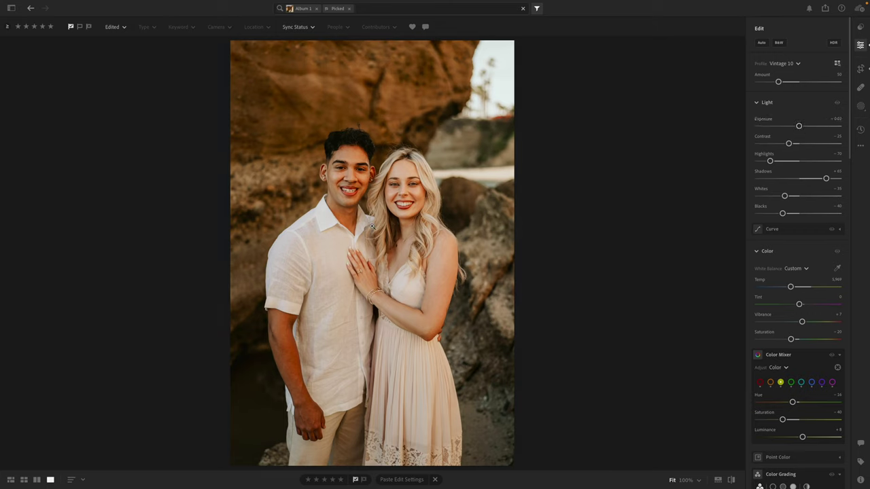
Step: Brush-mask brighten the man's hair, face and arm down to his hand, then copy settings
key(b)
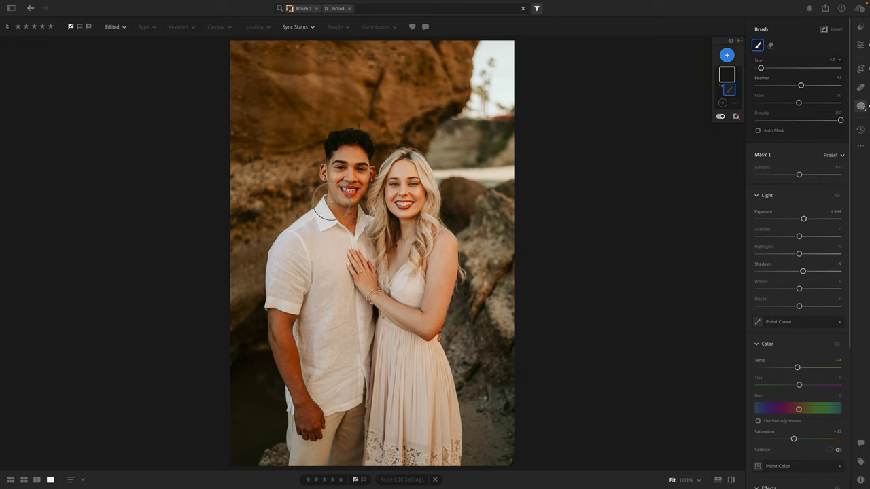
click(362, 155)
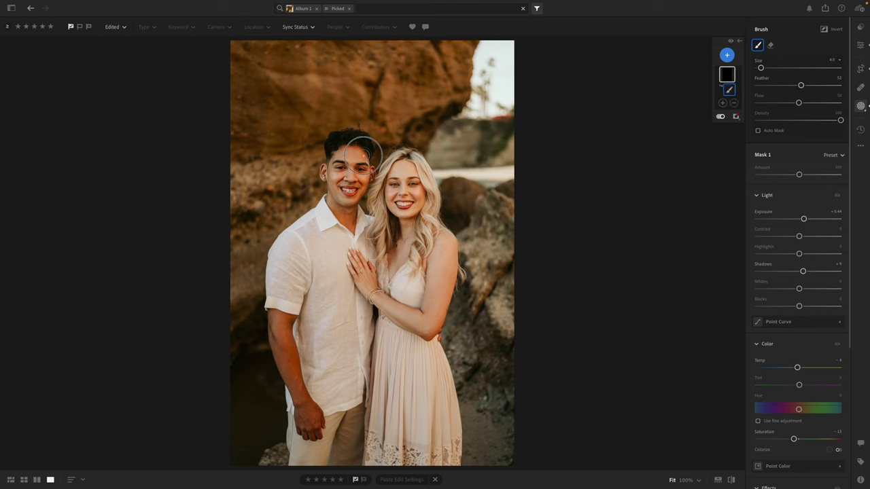
mouse_move(362, 155)
mouse_down()
mouse_move(336, 150)
mouse_move(331, 174)
mouse_move(360, 180)
mouse_move(369, 171)
mouse_move(345, 203)
mouse_move(334, 192)
mouse_move(345, 231)
mouse_up()
key(bracketright)
mouse_move(288, 321)
mouse_down()
mouse_move(286, 351)
mouse_move(315, 433)
mouse_move(291, 401)
mouse_move(265, 309)
mouse_up()
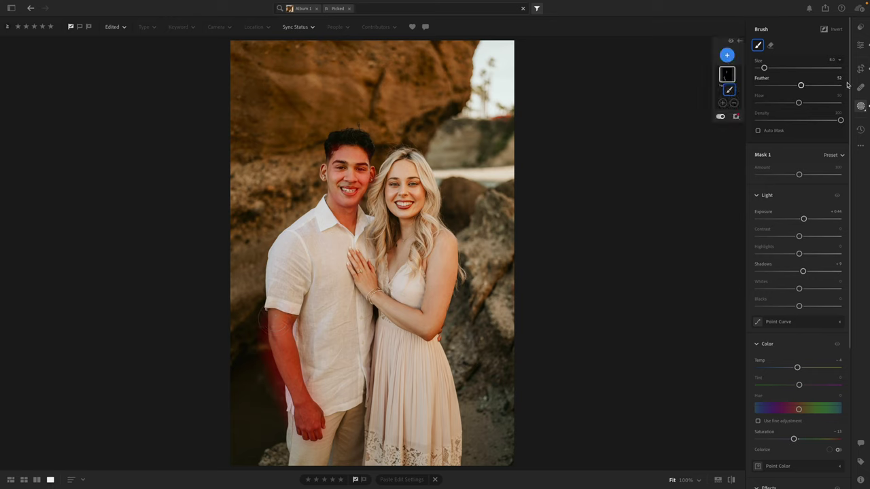
click(860, 45)
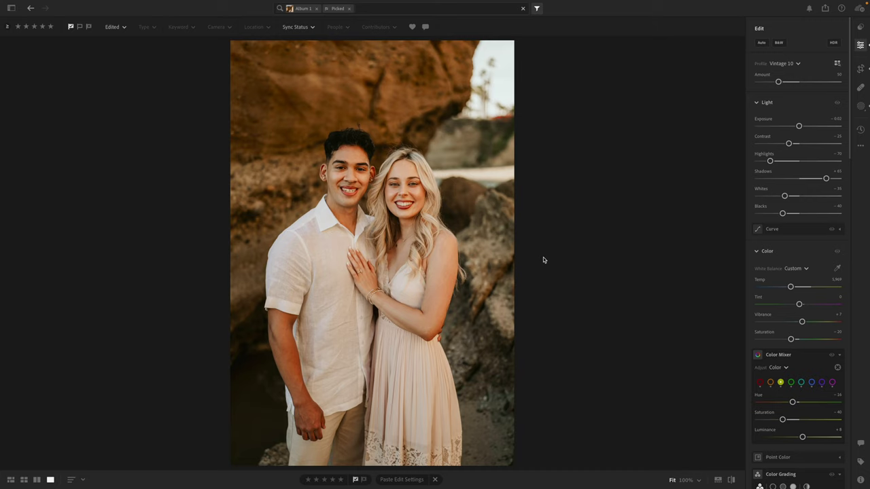
key(ctrl+c)
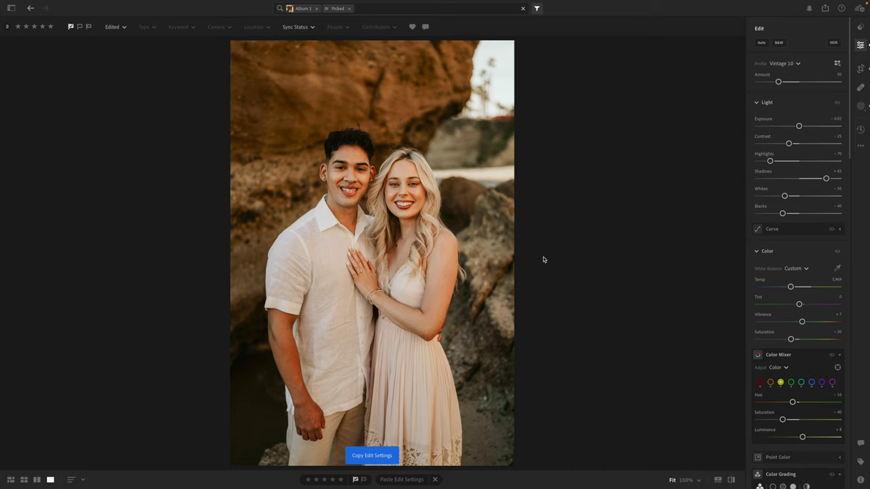
Step: Set exposure to -0.10 and copy the updated edit settings
key(h)
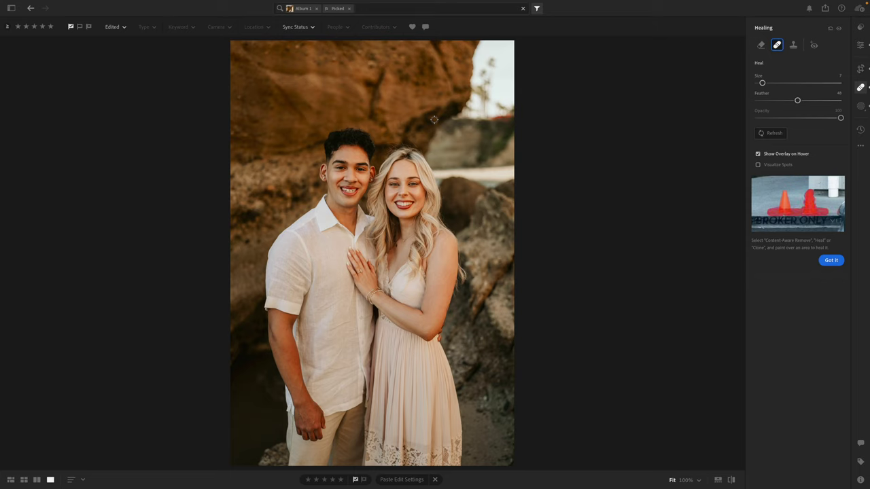
click(860, 44)
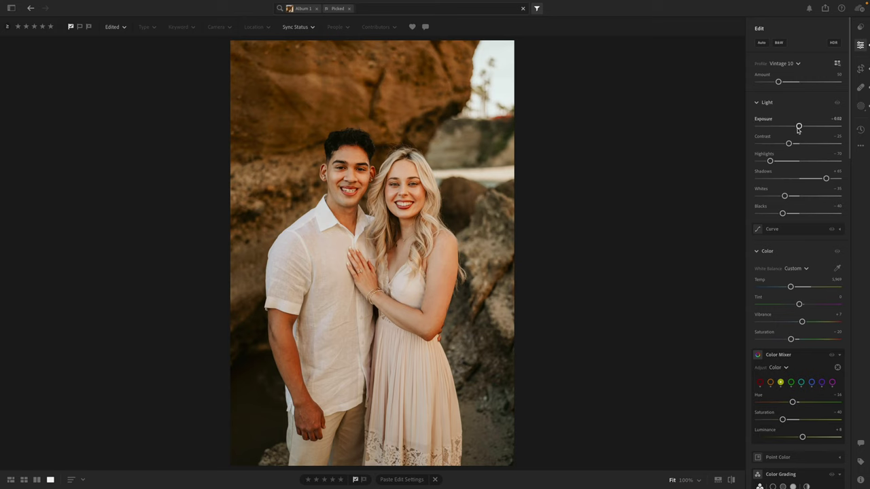
drag(798, 127, 798, 130)
key(ctrl+c)
Step: Paste the edits onto the next portrait and crop in the right edge, shifting it up
key(Right)
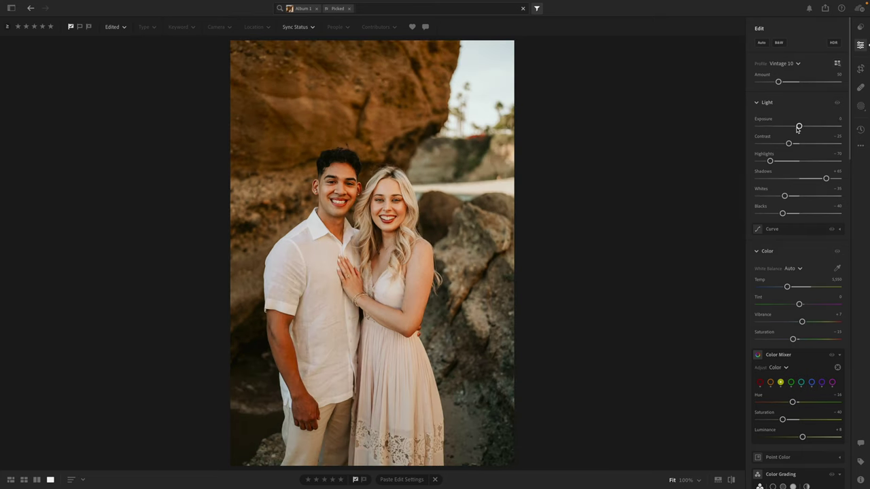
key(ctrl+v)
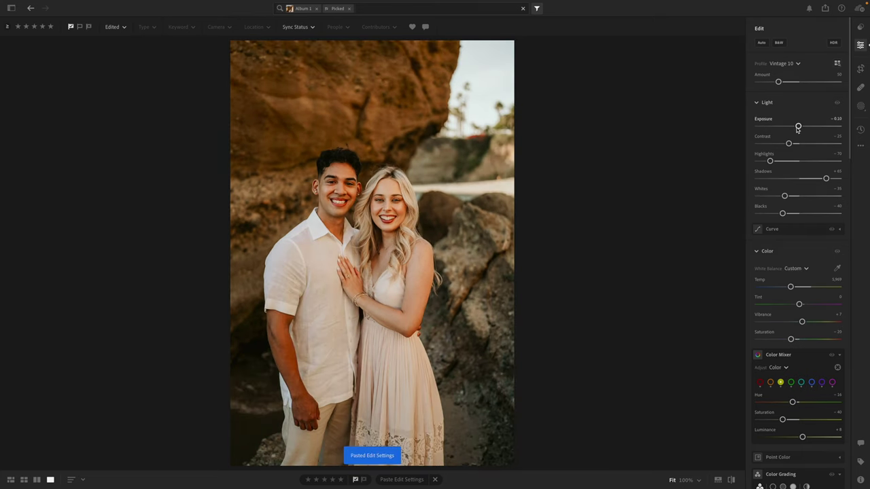
key(c)
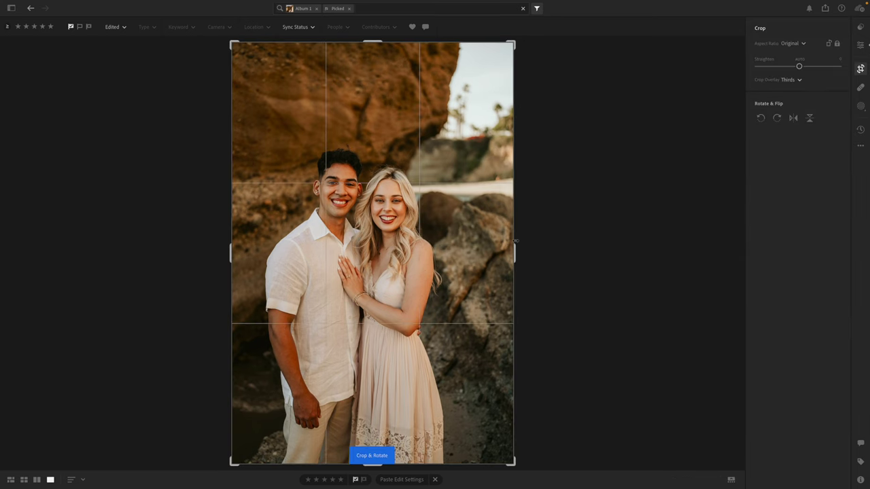
drag(516, 240, 501, 240)
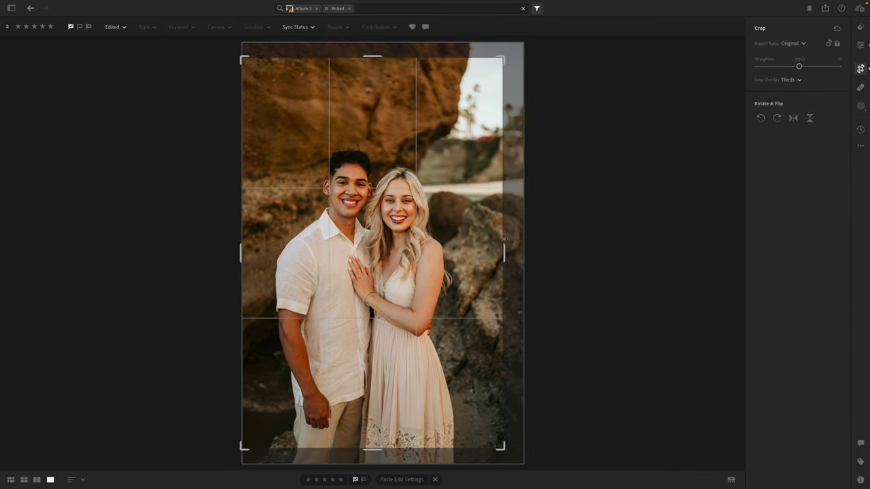
drag(432, 259, 453, 251)
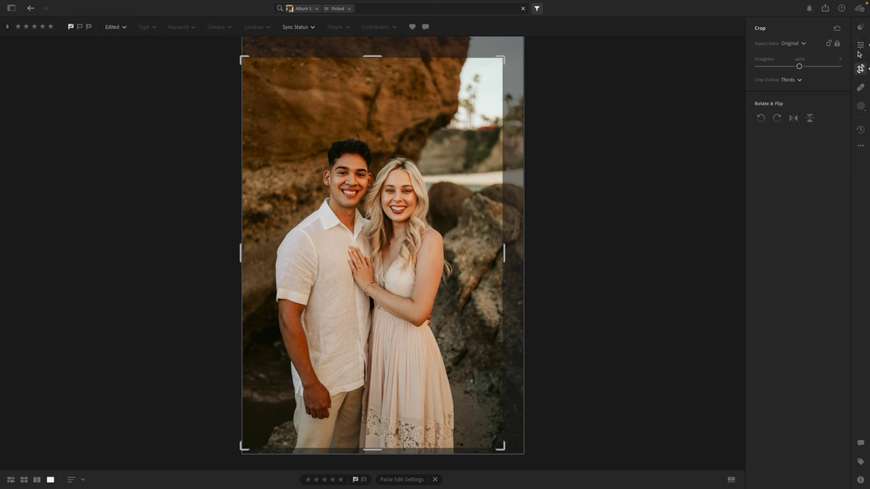
key(e)
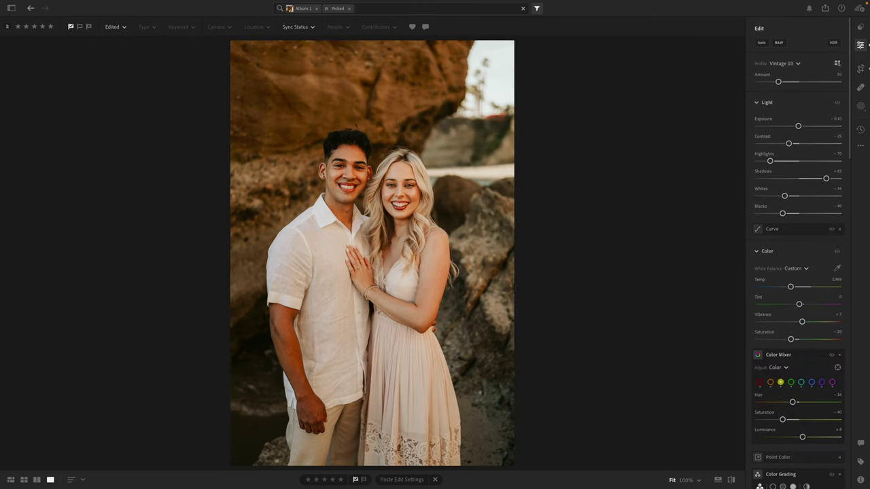
Step: Brush-mask brighten the man's body, face, forehead and arm down to his hand
key(b)
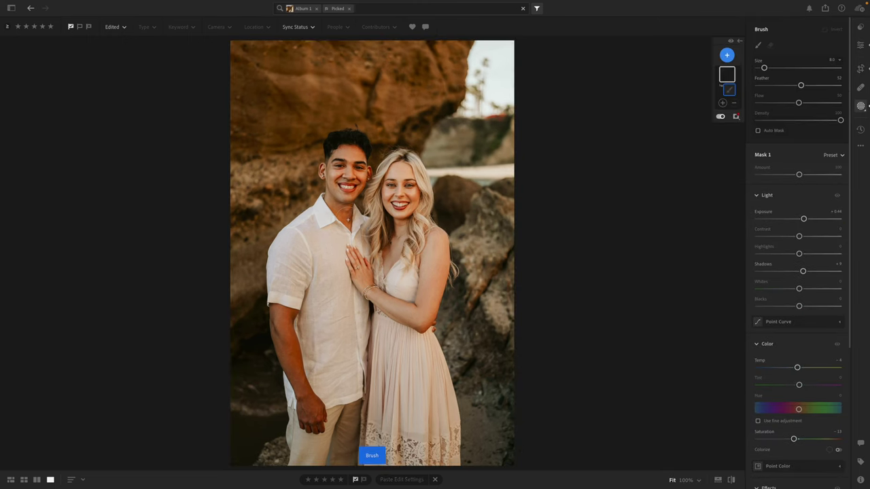
drag(348, 221, 324, 204)
key(bracketleft)
key(bracketleft)
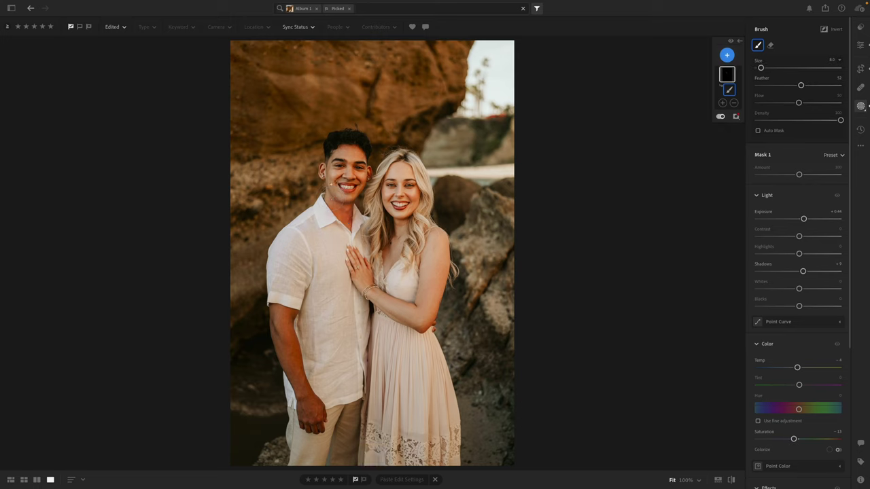
mouse_move(324, 175)
mouse_down()
mouse_move(355, 175)
mouse_move(359, 185)
mouse_up()
drag(359, 153, 336, 150)
mouse_move(286, 338)
mouse_down()
mouse_move(316, 411)
mouse_move(308, 426)
mouse_move(291, 397)
mouse_move(273, 326)
mouse_move(279, 316)
mouse_move(318, 431)
mouse_move(305, 415)
mouse_up()
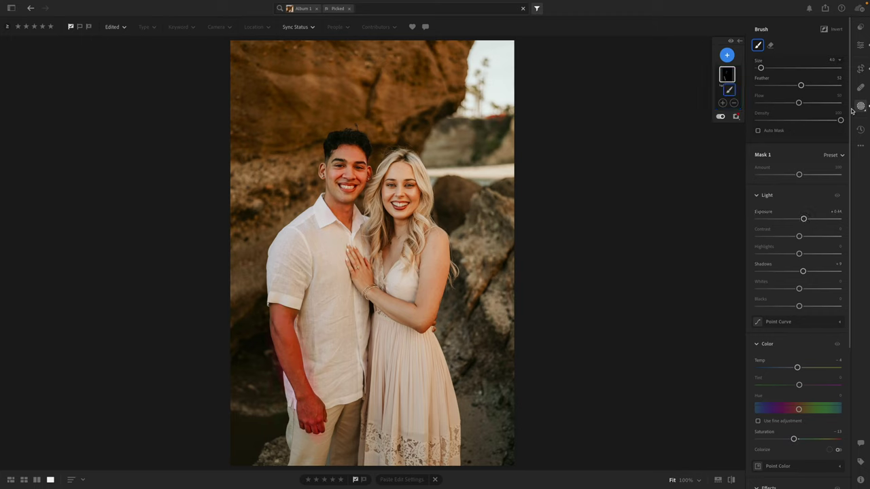
click(859, 45)
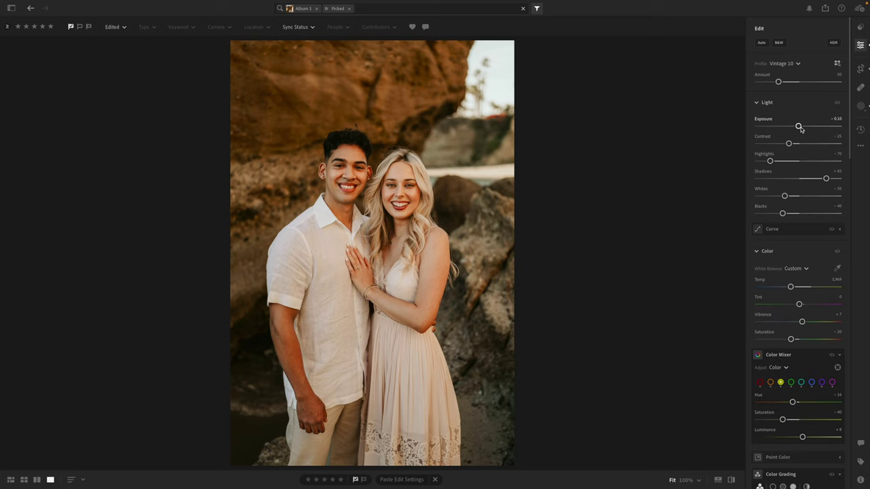
Step: Lower exposure slightly, compare with the original, copy settings and open the wide rock shot
drag(798, 127, 797, 126)
click(732, 479)
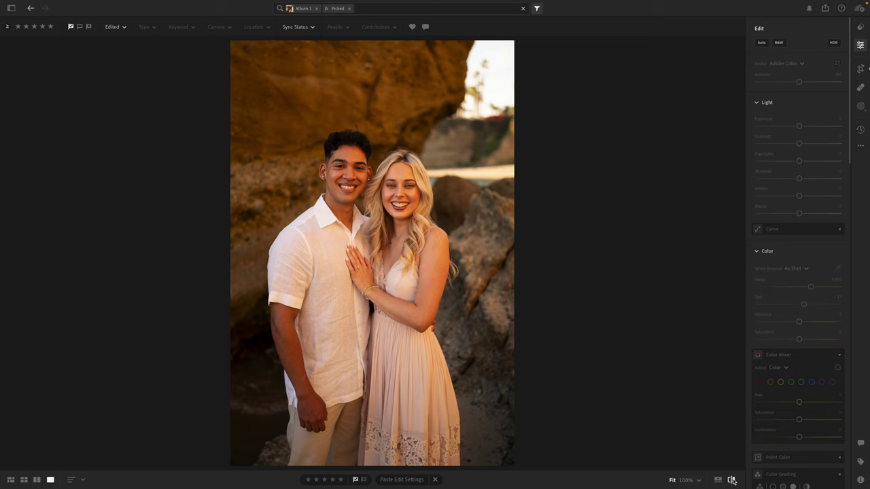
click(732, 480)
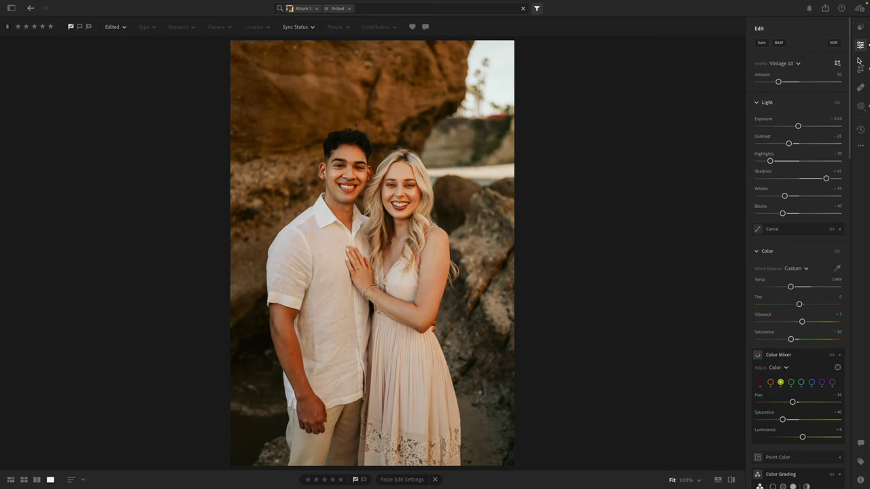
key(ctrl+c)
key(Right)
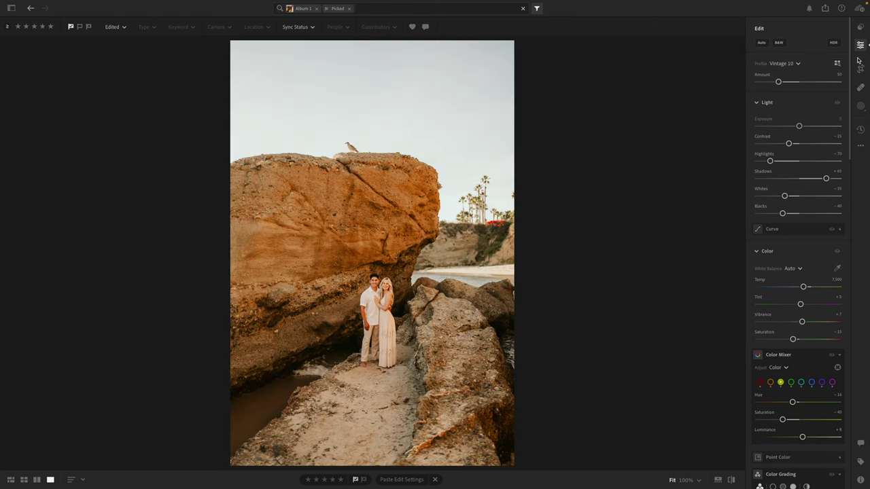
Step: Paste the vintage edit onto the wide rock shot and trim its crop slightly on the left
key(ctrl+v)
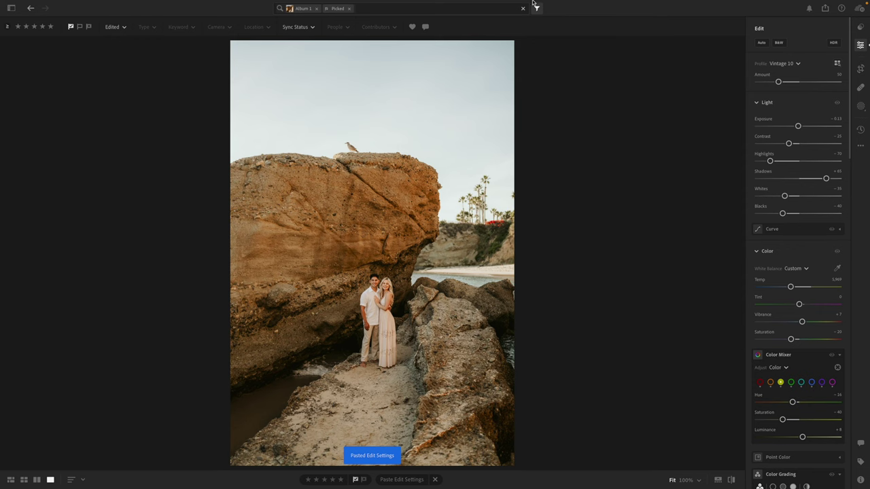
click(348, 148)
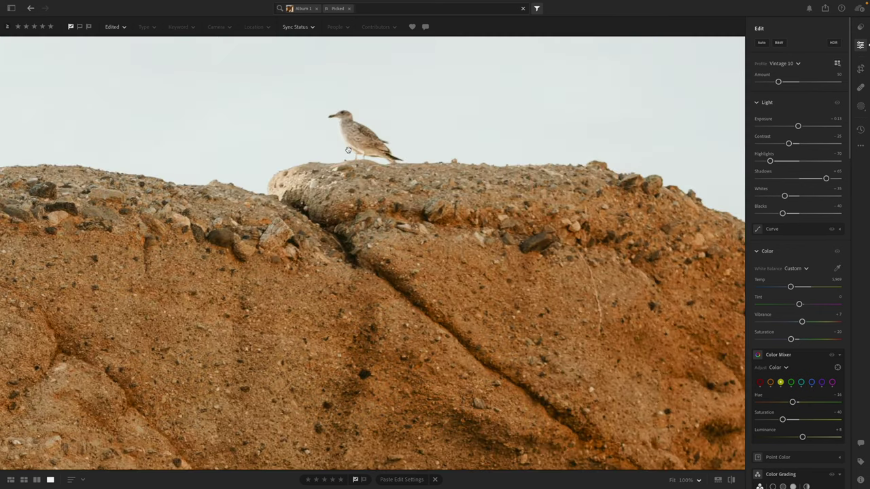
click(348, 150)
key(c)
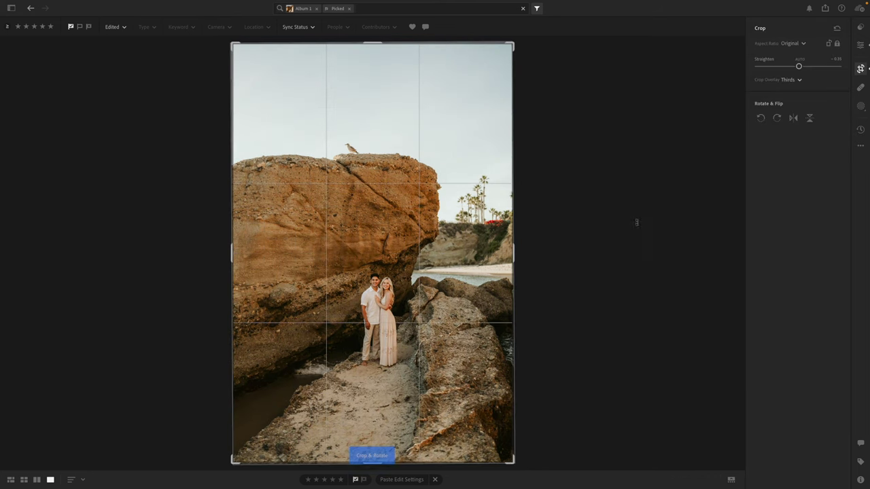
mouse_move(230, 256)
mouse_down()
mouse_move(248, 254)
mouse_move(238, 255)
mouse_up()
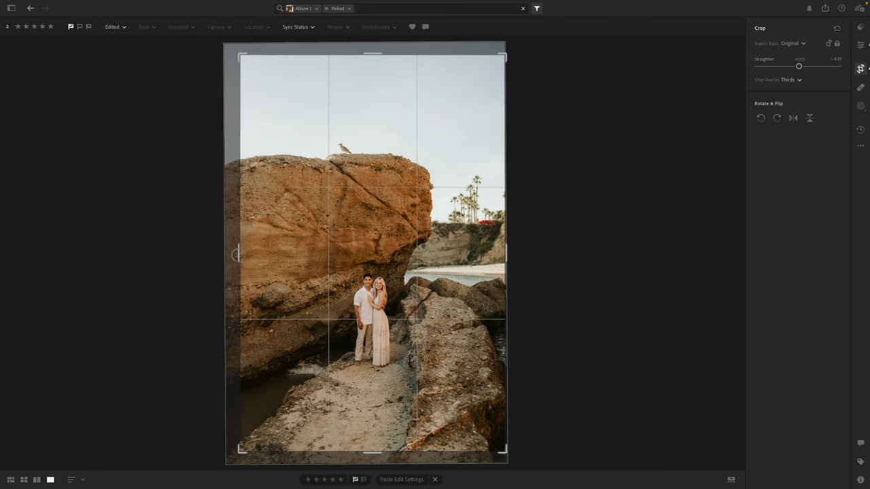
mouse_move(334, 251)
mouse_down()
mouse_move(330, 244)
mouse_move(330, 252)
mouse_up()
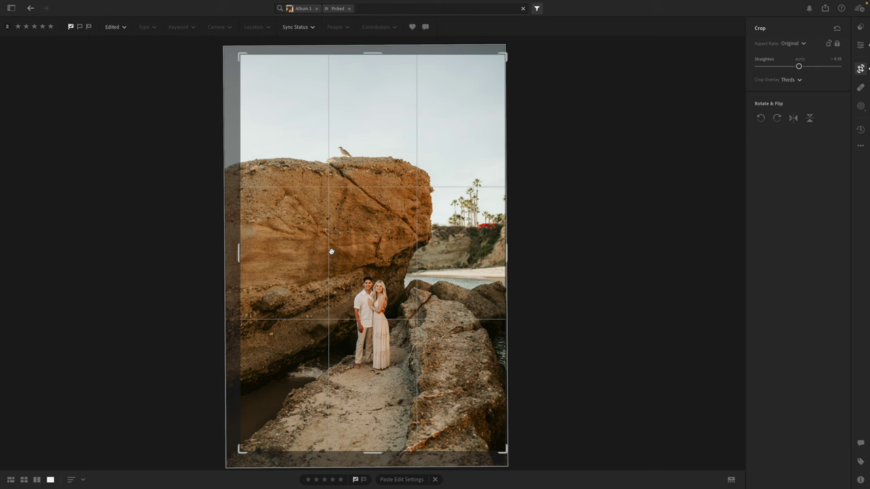
click(861, 45)
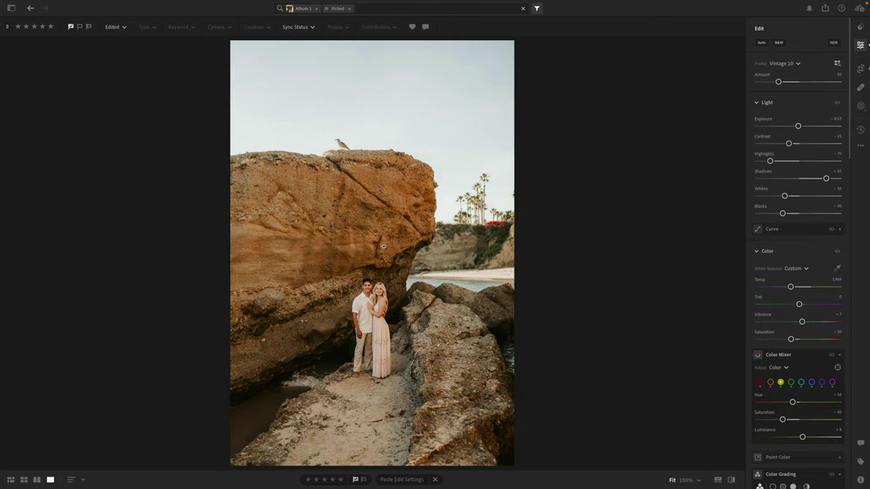
Step: Check the seagull and couple up close, then warm Temp to 6,116
click(342, 143)
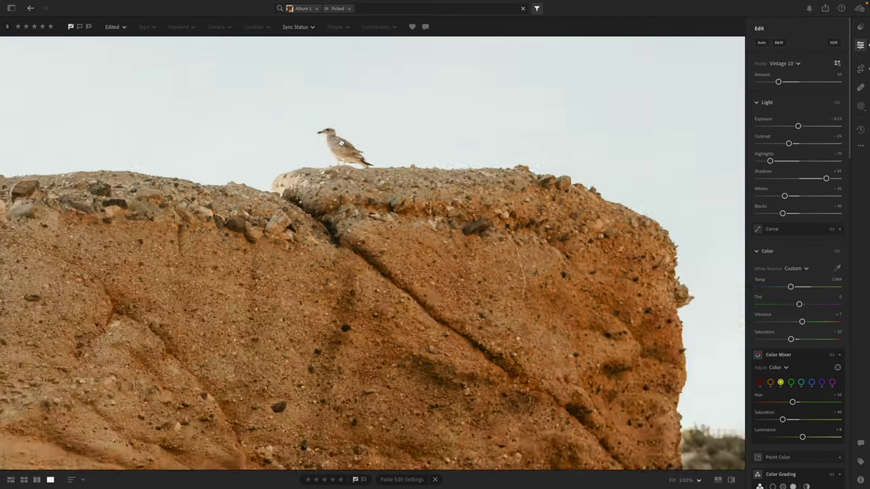
click(341, 142)
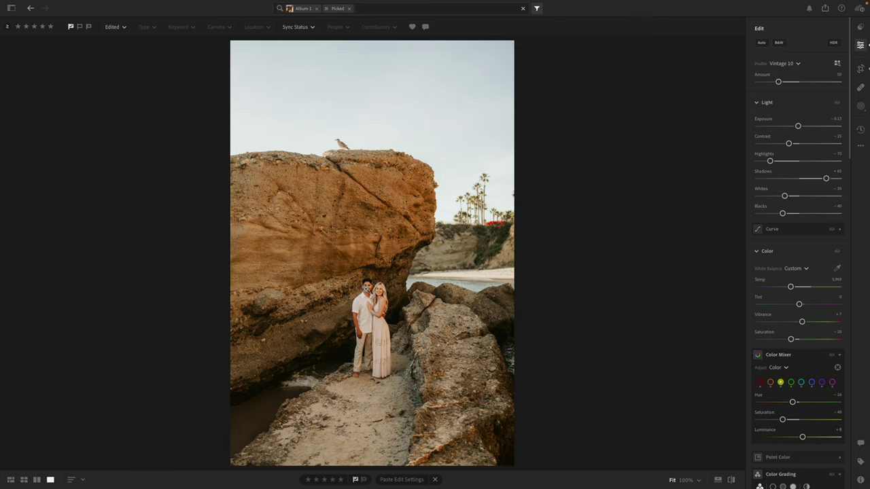
click(366, 290)
click(366, 289)
drag(790, 286, 794, 290)
Step: Recheck the couple and seagull, shift Tint to +3, and copy the edit settings
key(z)
drag(562, 326, 543, 189)
key(z)
click(342, 144)
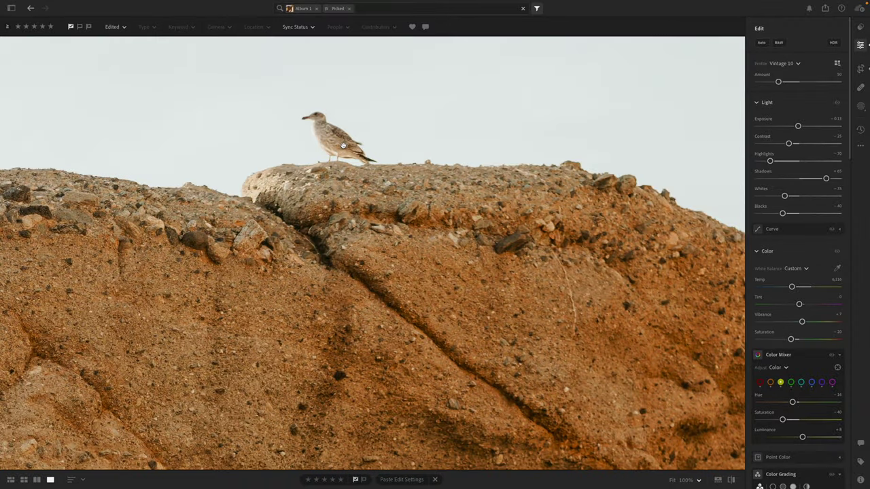
click(343, 144)
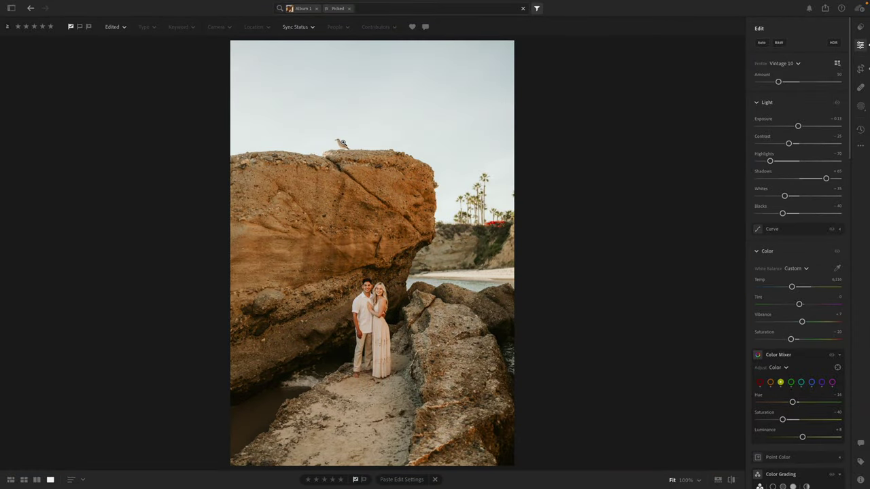
click(343, 143)
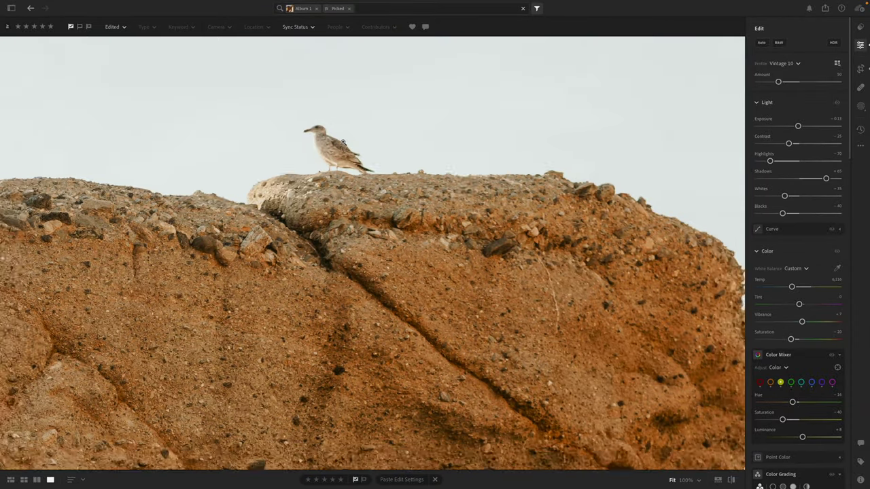
click(343, 143)
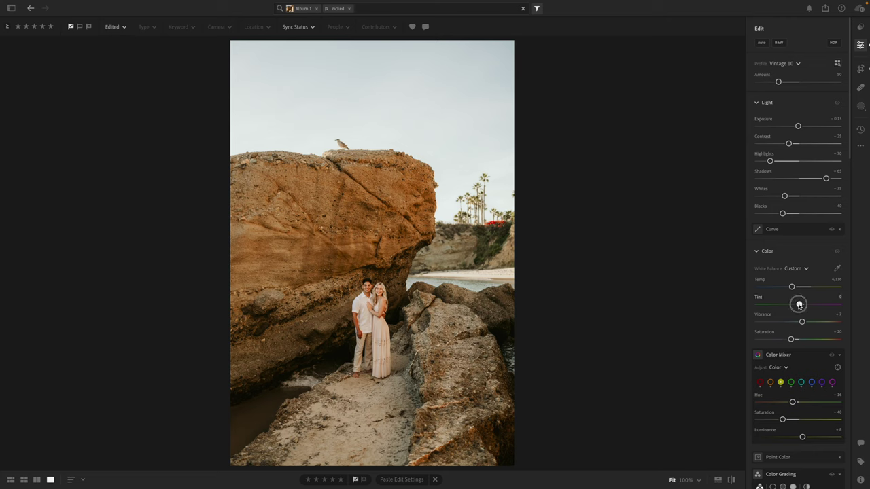
drag(798, 305, 800, 305)
key(ctrl+c)
key(ctrl+c)
Step: Paste the copied warm vintage settings onto the landscape shot of the couple
key(ctrl+v)
key(Right)
key(ctrl+v)
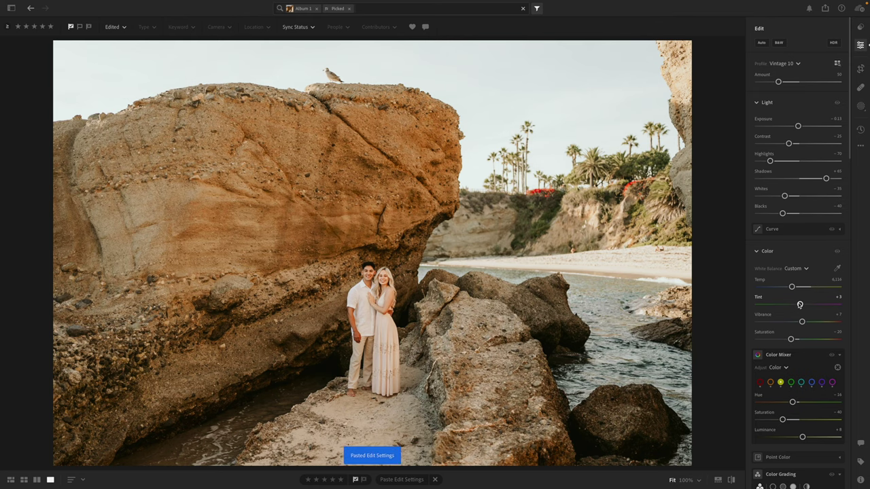
key(Right)
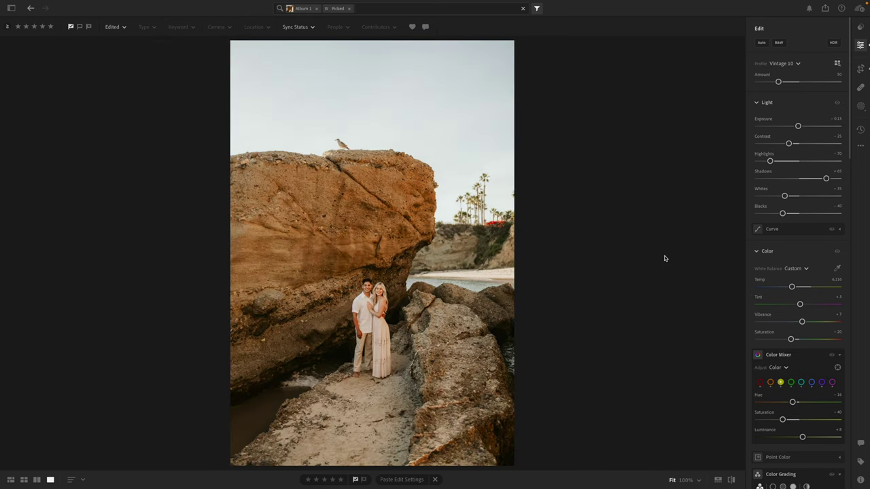
key(Right)
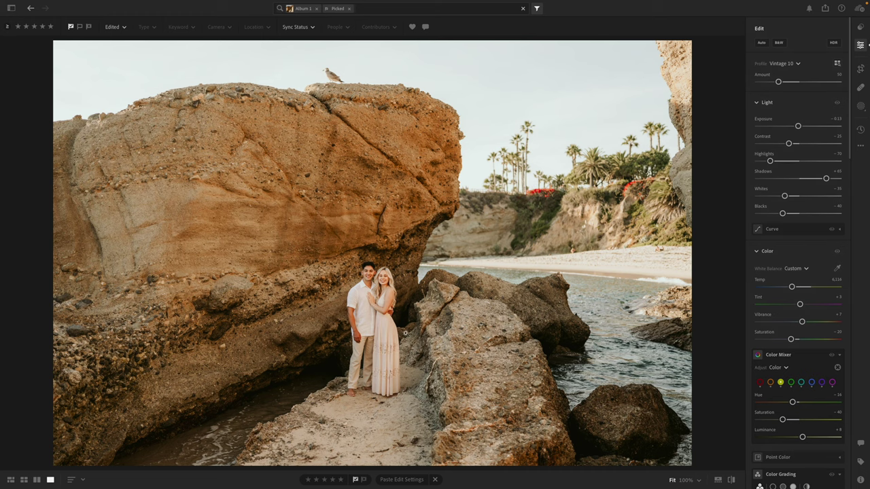
Step: Zoom in to inspect the rock texture, the couple and the people on the beach
click(349, 222)
click(381, 313)
click(388, 331)
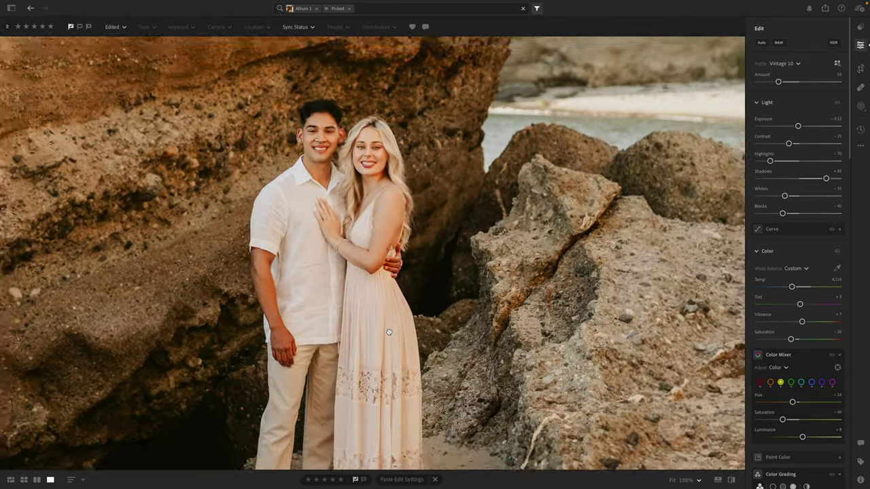
click(391, 331)
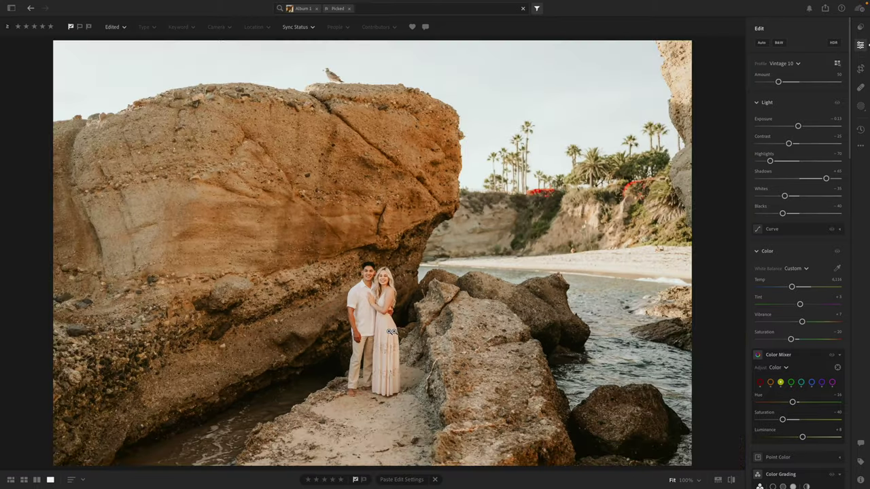
click(572, 253)
drag(572, 253, 335, 243)
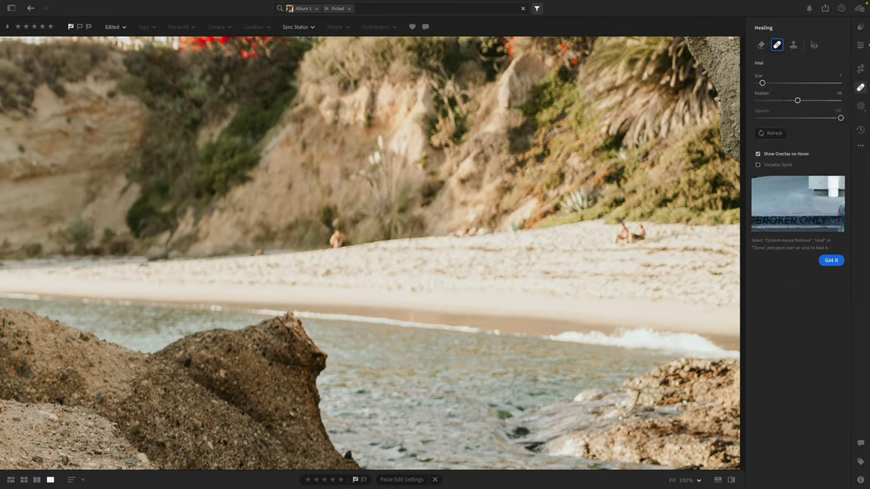
Step: Heal out the beach figure, dog, small spots and left-side person, shrinking the brush to 4
key(h)
drag(607, 231, 646, 231)
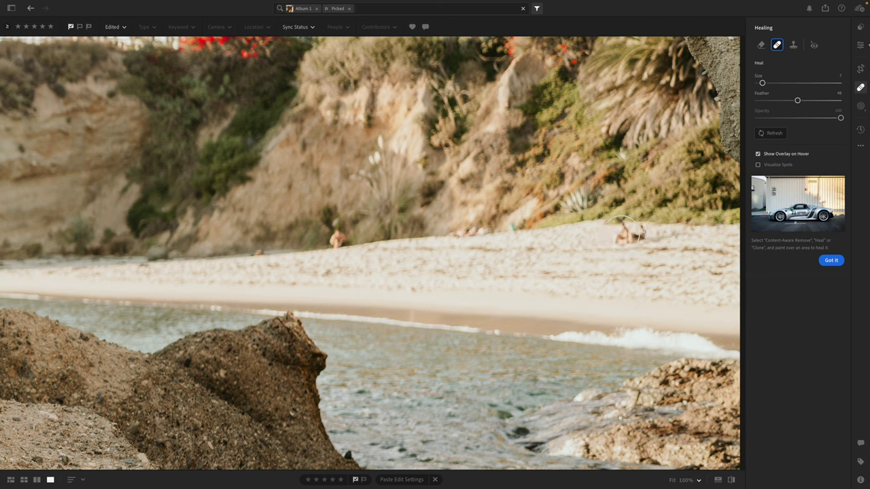
click(644, 232)
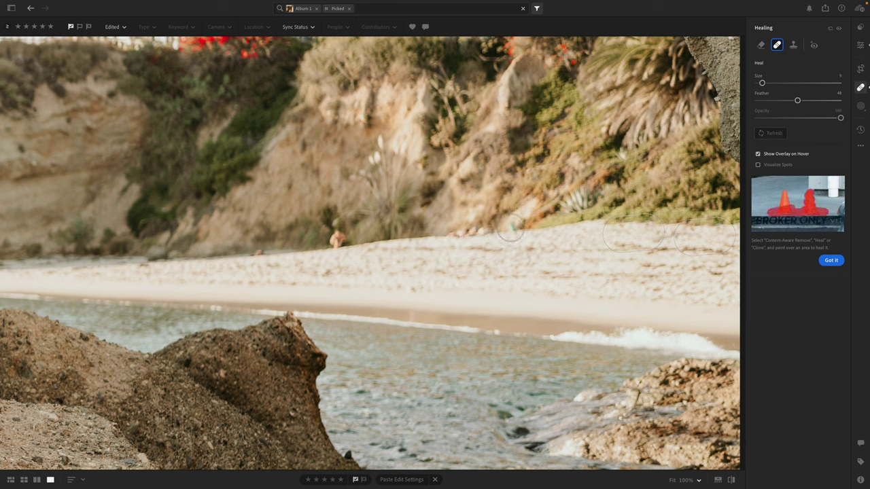
key(bracketleft)
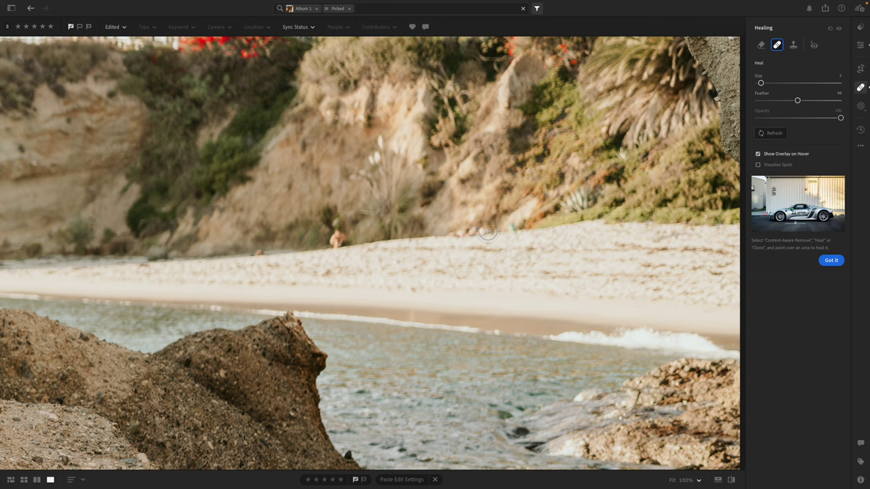
drag(486, 233, 464, 232)
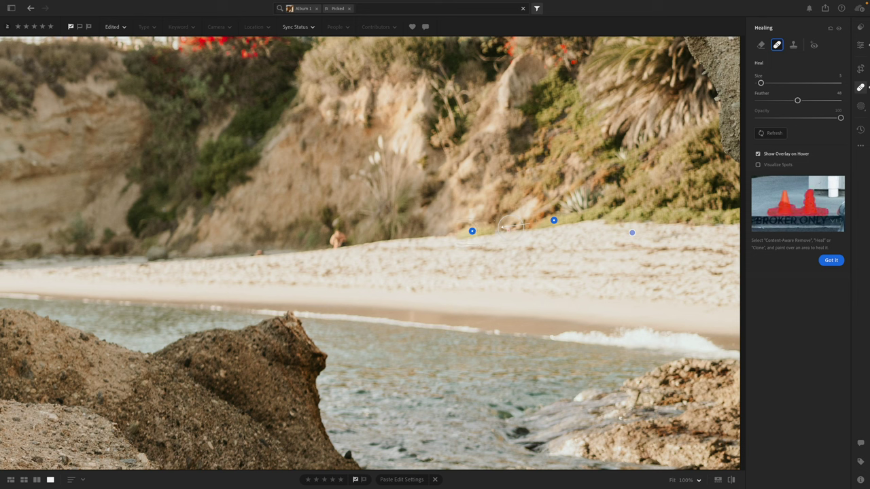
key(bracketleft)
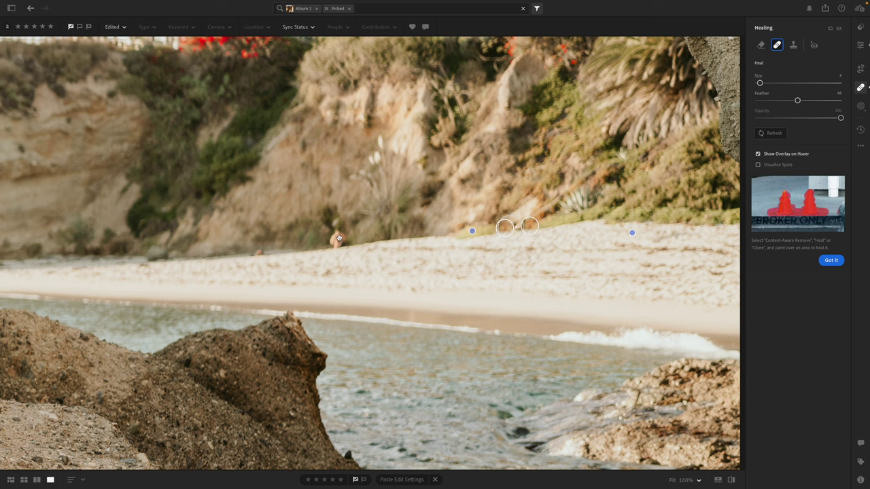
drag(338, 238, 333, 241)
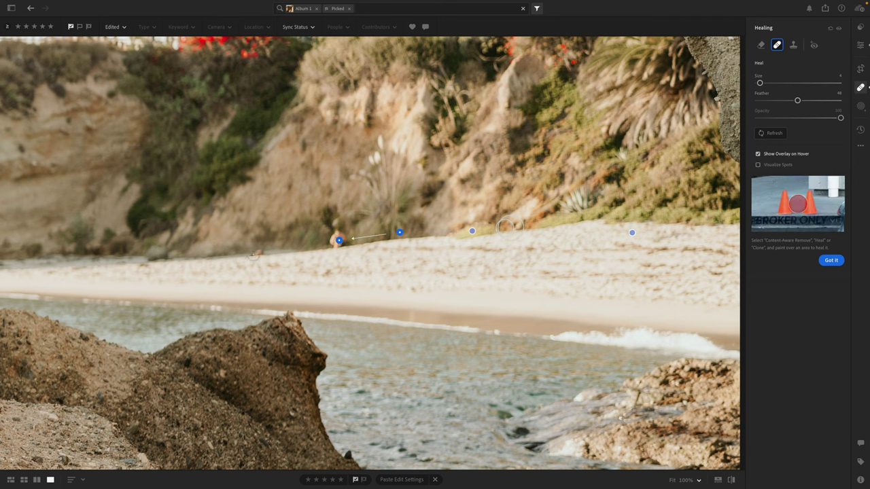
click(257, 252)
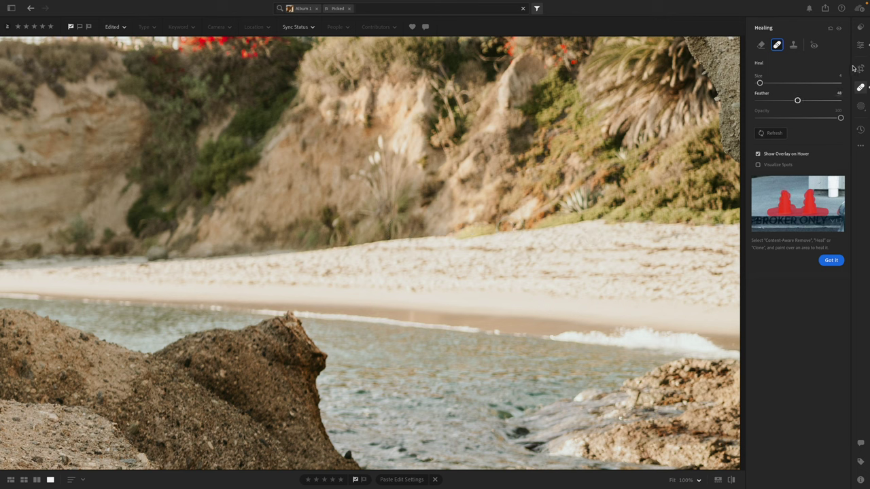
click(859, 46)
click(579, 185)
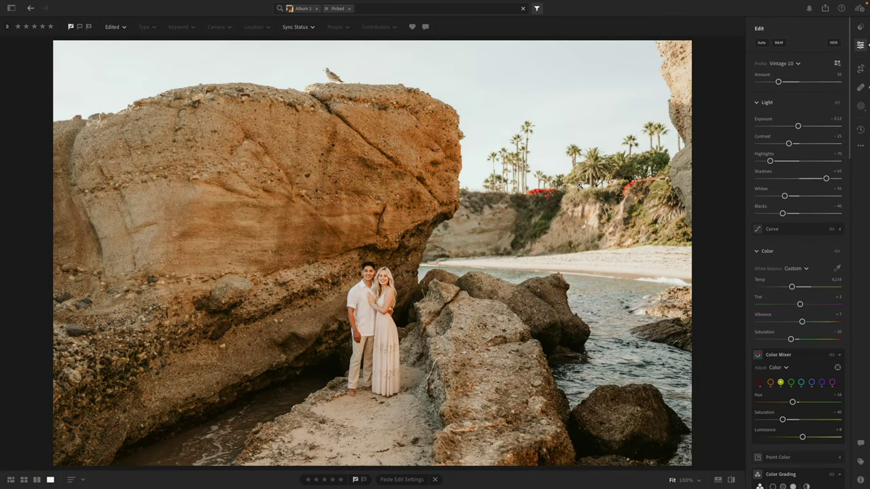
Step: Set Tint to +1 and Temp to 6,053, then straighten the crop by -0.34
drag(803, 307, 801, 306)
drag(792, 287, 790, 288)
key(c)
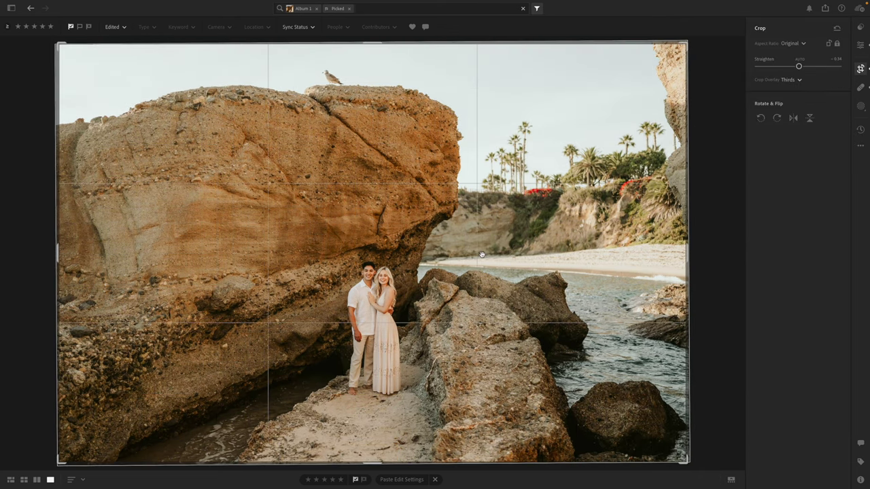
drag(482, 255, 481, 260)
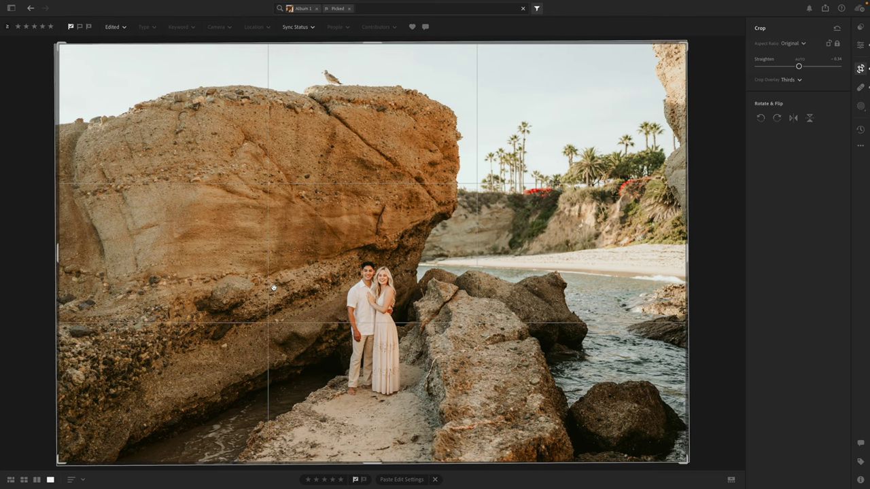
click(860, 46)
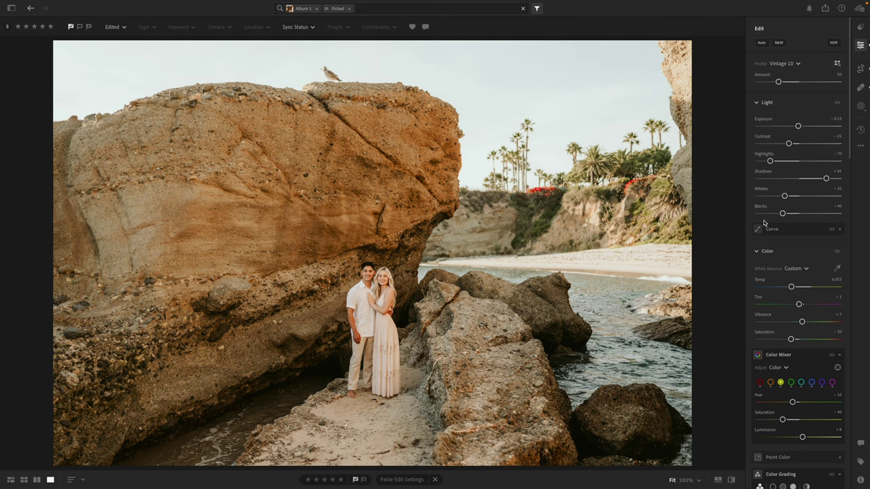
Step: Paste the vintage edit onto the next portrait and crop it tighter from the left with a tilt
key(Right)
key(ctrl+v)
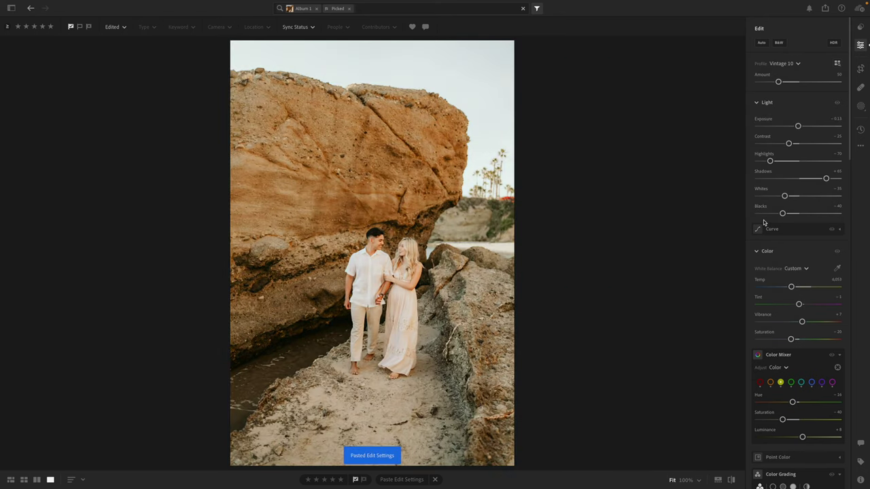
key(c)
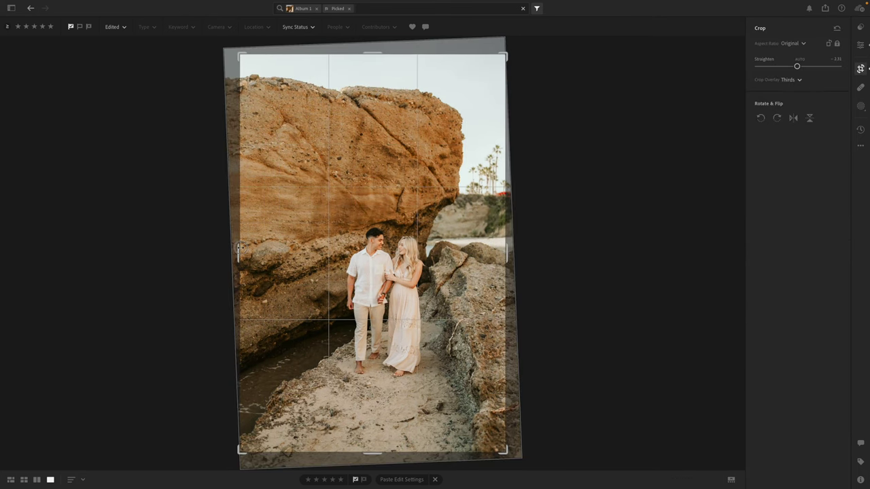
drag(239, 248, 253, 247)
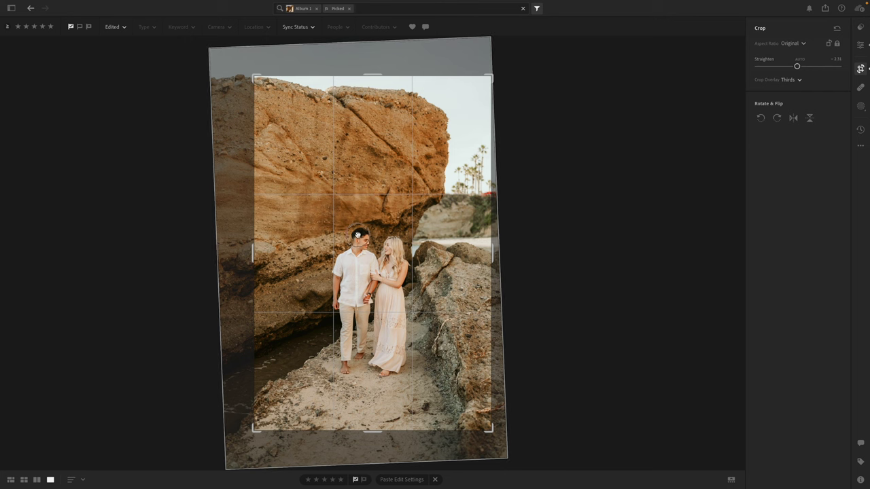
drag(360, 232, 352, 240)
click(860, 45)
scroll(455, 242, up, 5)
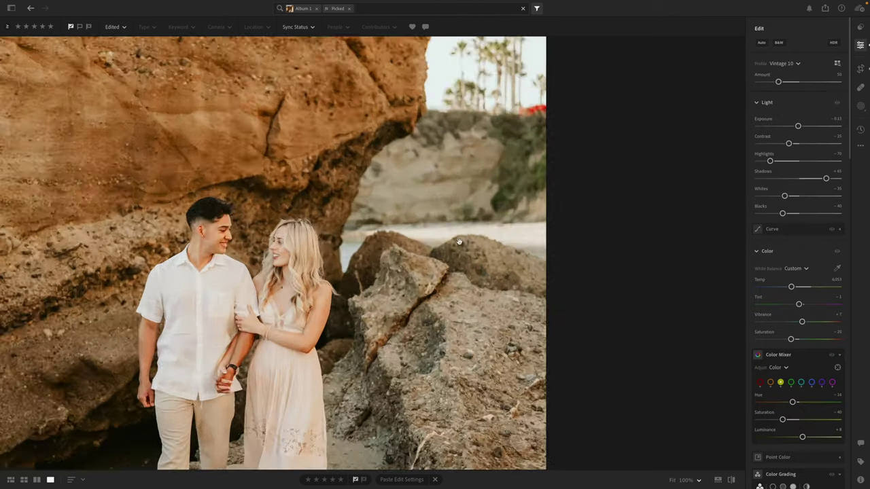
scroll(534, 274, left, 3)
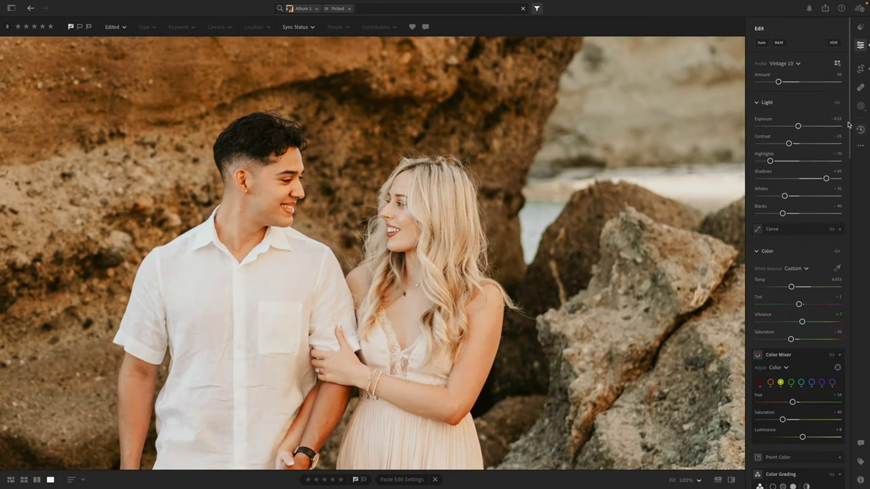
Step: Set exposure to -0.50 and Temp to 6,182, straighten by -2.97, and start a brush mask
drag(797, 125, 796, 126)
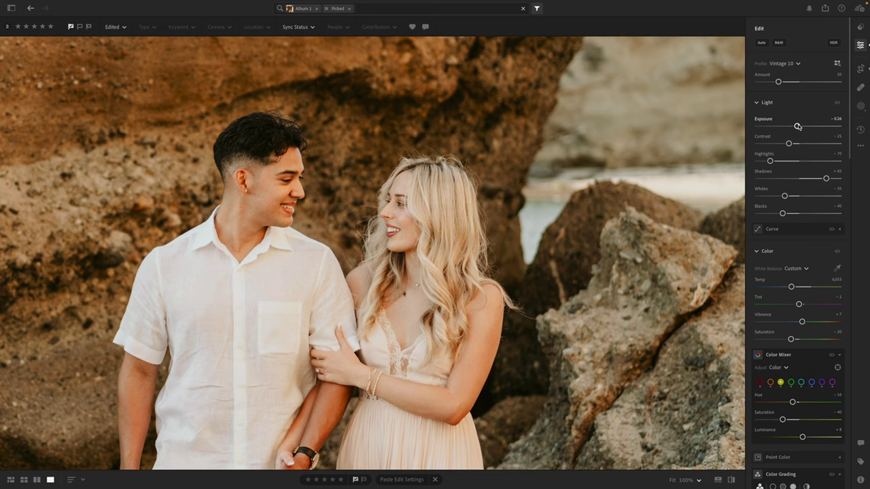
key(z)
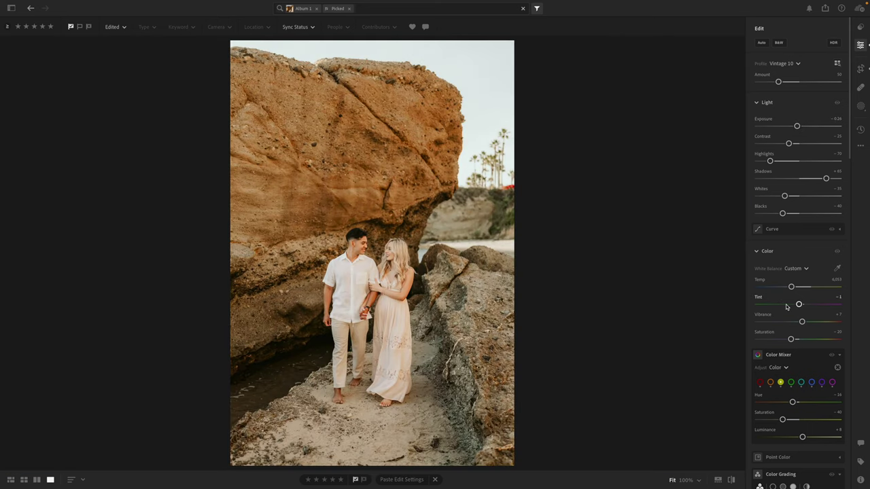
drag(792, 288, 803, 309)
drag(796, 127, 795, 128)
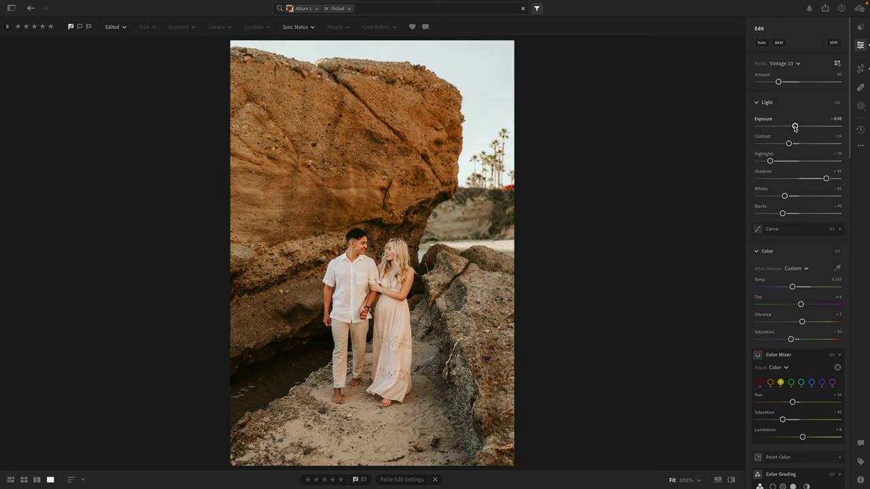
key(c)
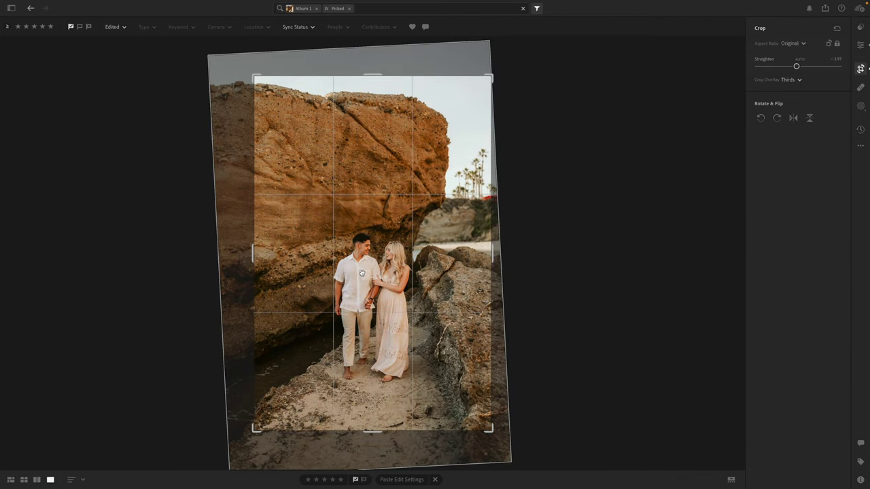
key(e)
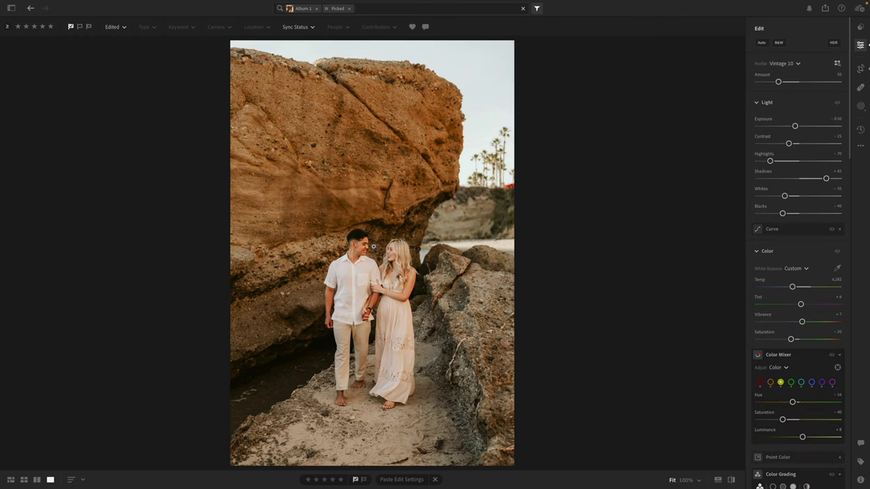
key(b)
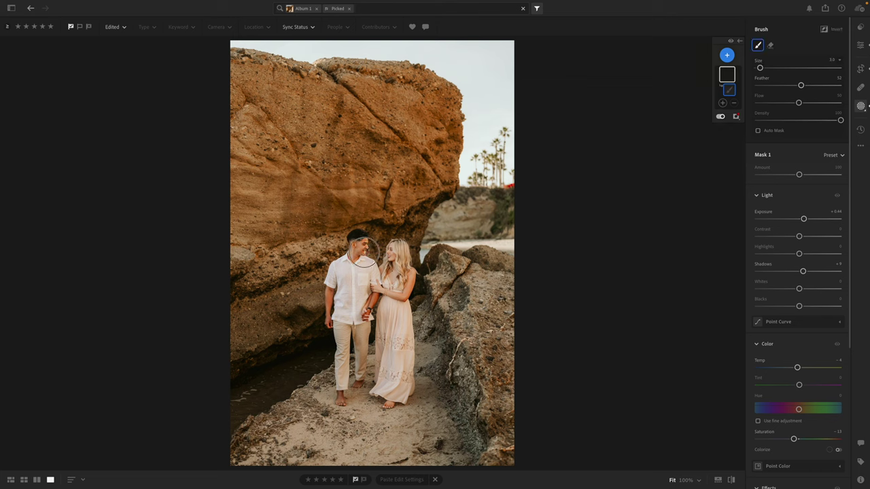
Step: Brush a mask over the man's head and the couple's hands at +0.14 exposure, cooler Temp, slight Dehaze
drag(364, 251, 354, 251)
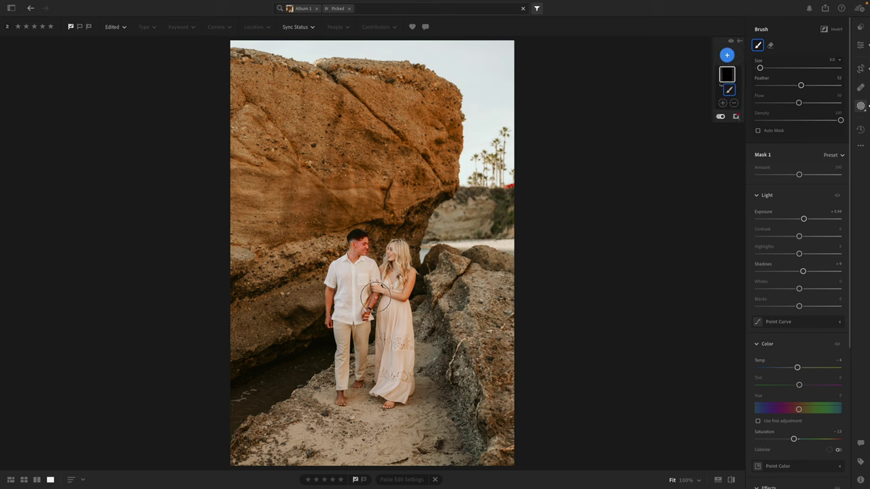
mouse_move(376, 296)
mouse_down()
mouse_move(361, 313)
mouse_move(370, 319)
mouse_move(327, 299)
mouse_move(329, 284)
mouse_up()
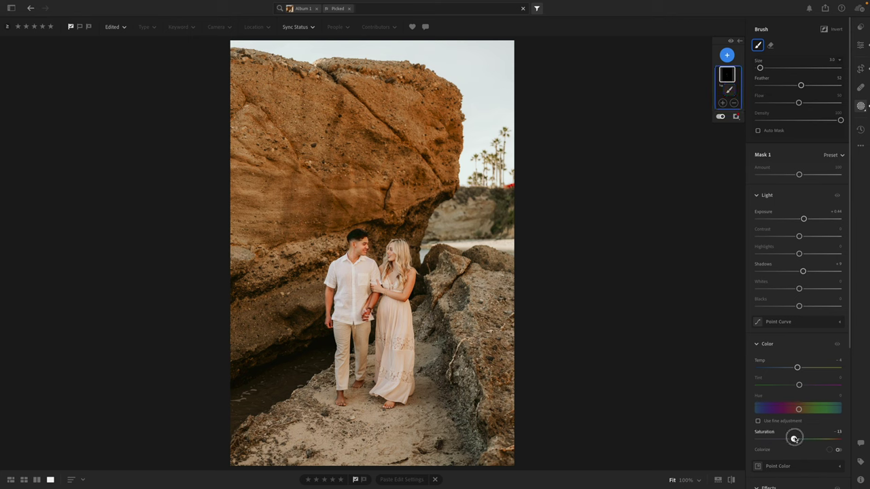
drag(803, 218, 801, 219)
scroll(796, 276, down, 5)
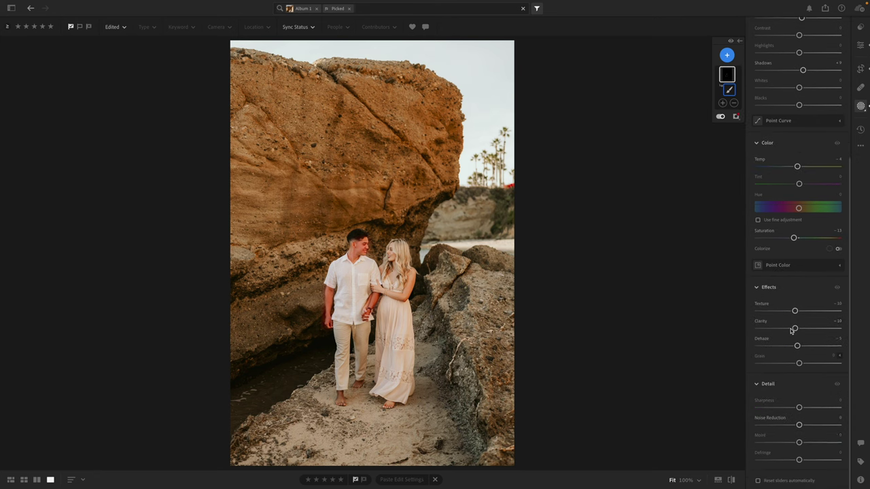
drag(797, 346, 799, 347)
scroll(797, 291, up, 5)
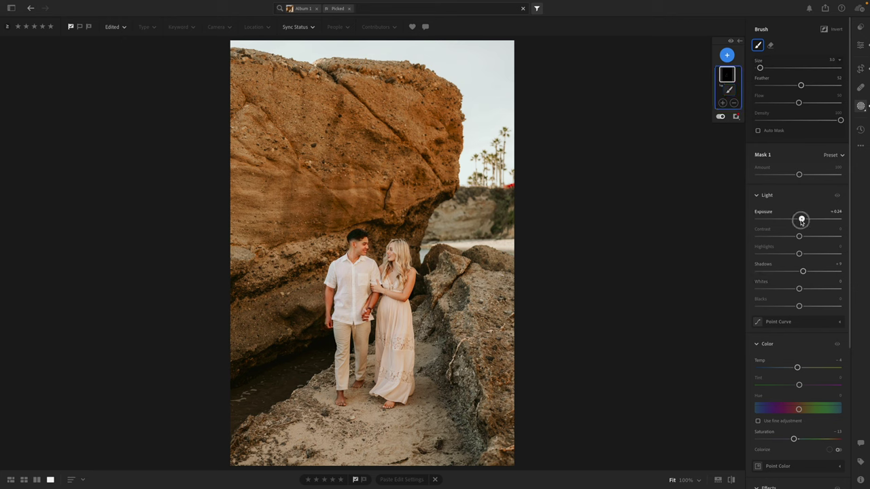
drag(801, 221, 797, 219)
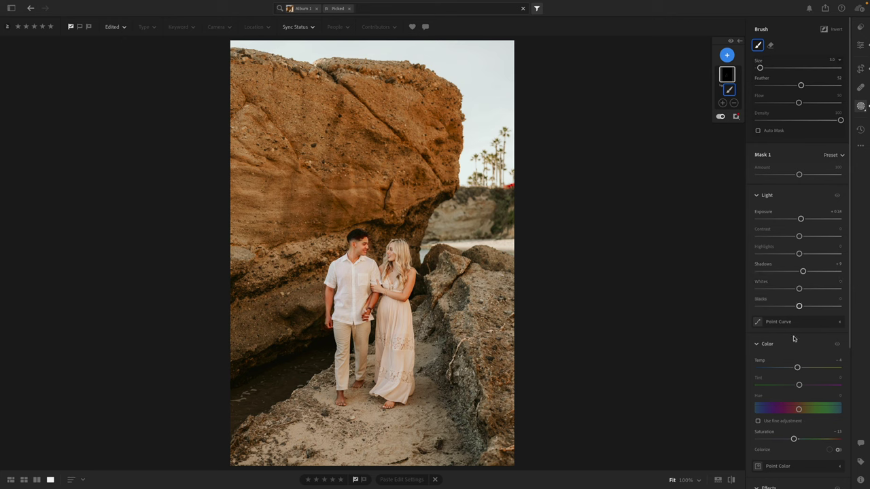
drag(795, 367, 794, 369)
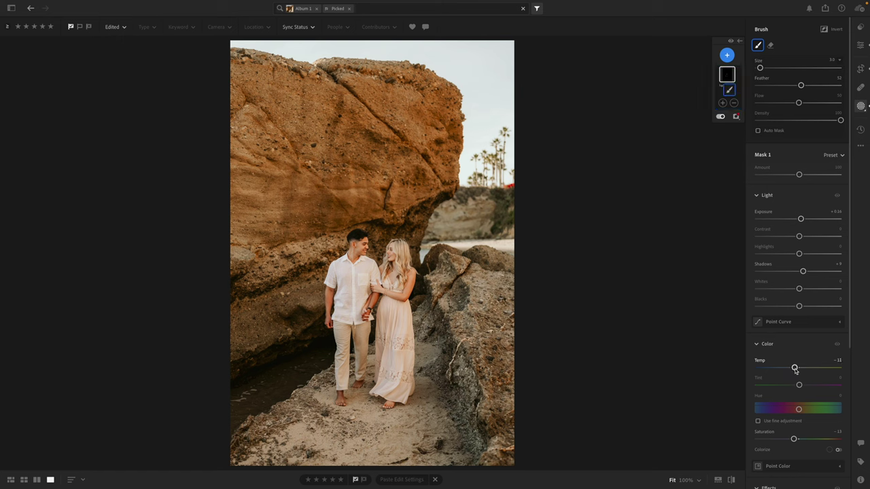
click(860, 45)
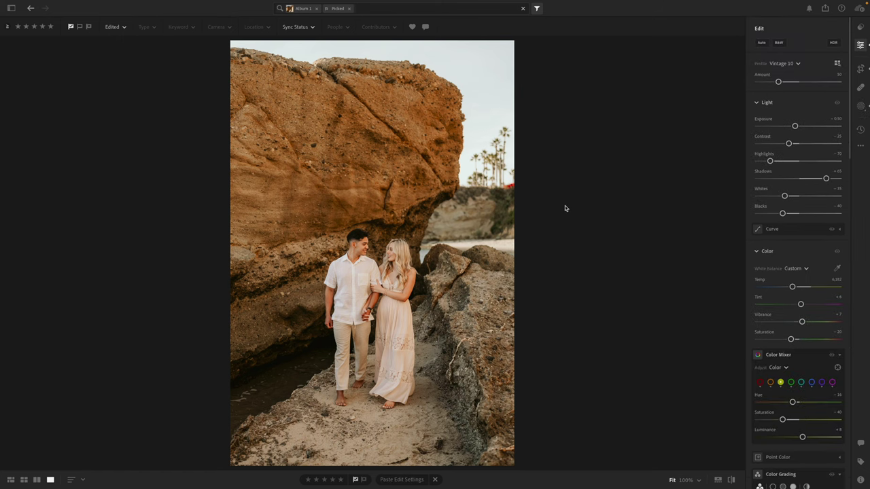
Step: Raise Contrast to -14 and paste this photo's edits onto the next couple photo
drag(788, 143, 796, 127)
key(ctrl+c)
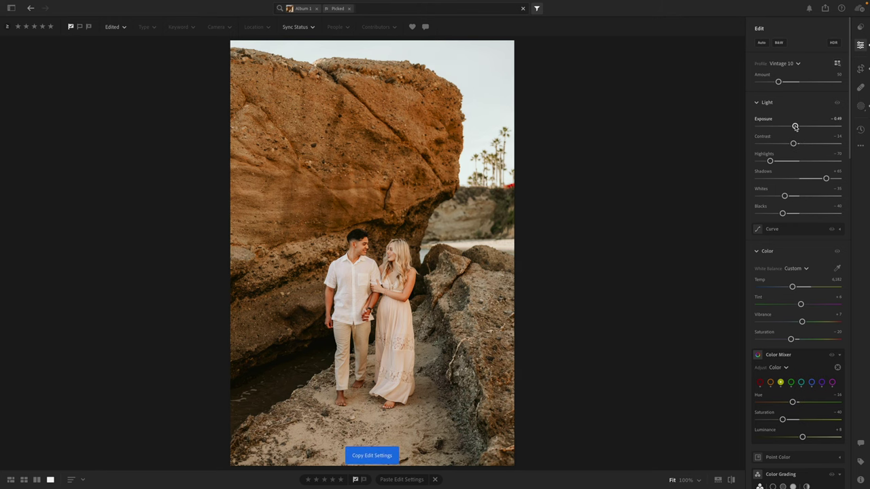
key(Right)
key(ctrl+v)
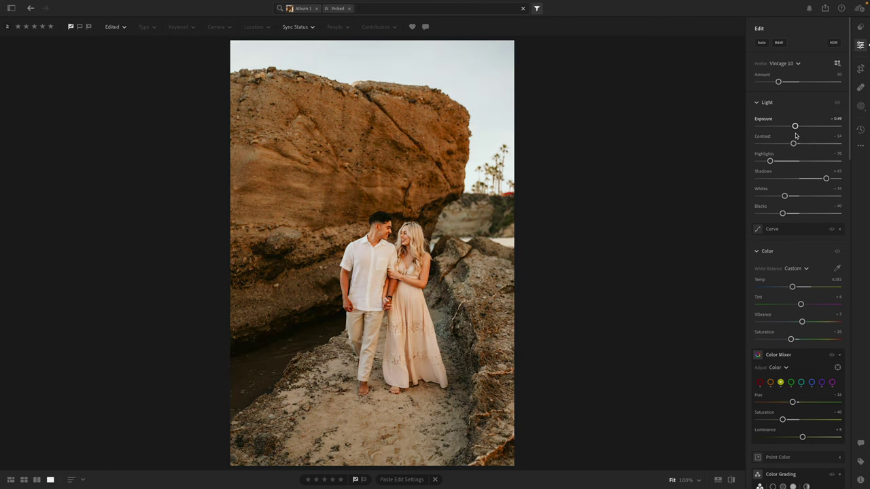
Step: Tighten the new photo's crop from the left side
key(c)
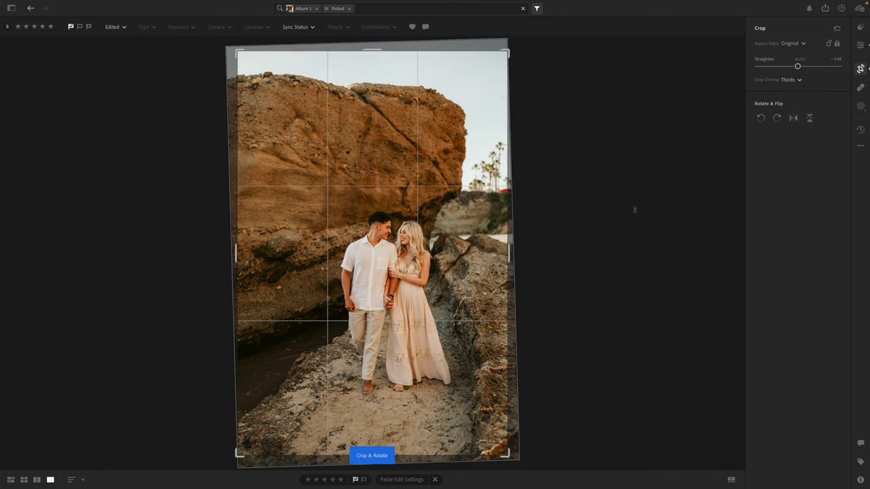
drag(236, 253, 251, 252)
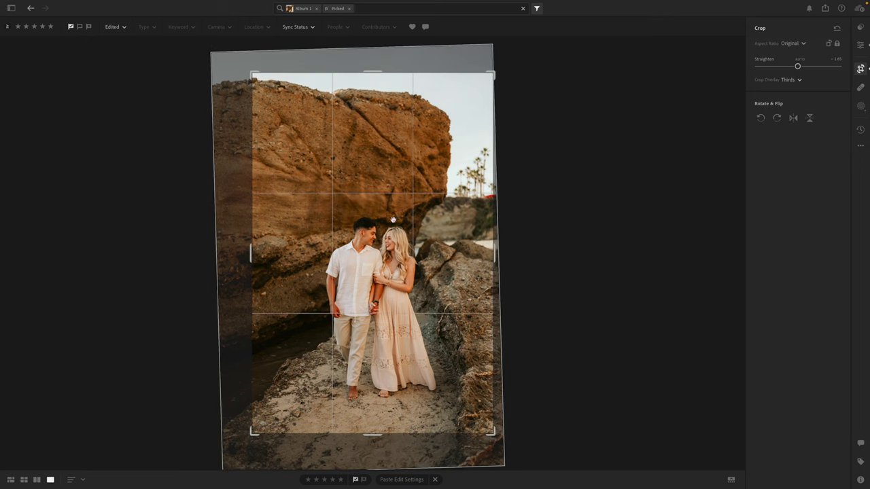
click(859, 45)
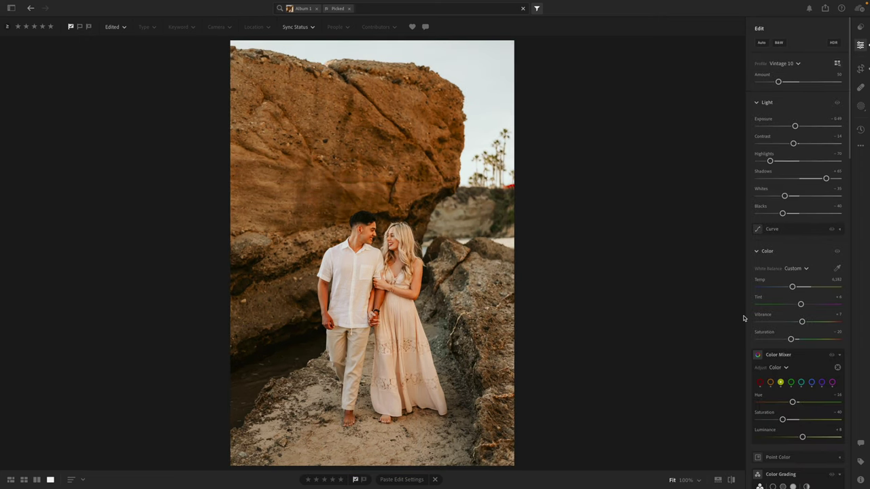
key(b)
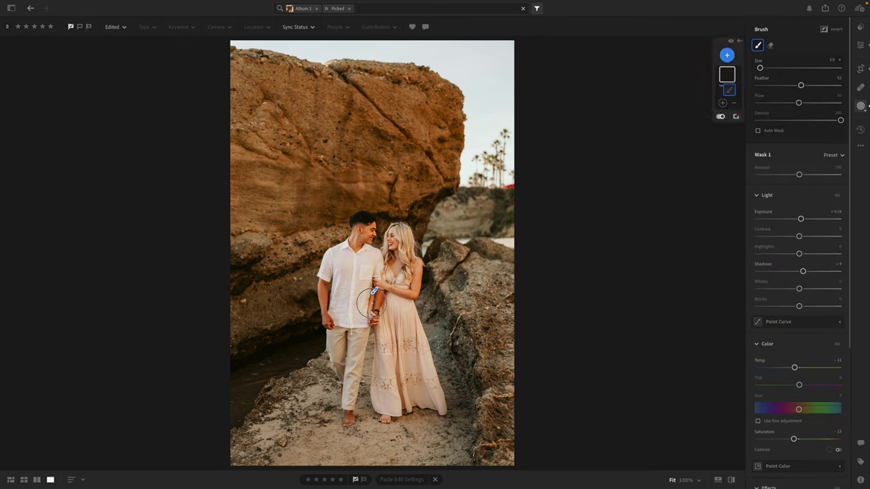
Step: Brush a mask over the man's arm and head and down to his feet
mouse_move(379, 307)
mouse_down()
mouse_move(378, 289)
mouse_move(373, 323)
mouse_up()
mouse_move(359, 237)
mouse_down()
mouse_move(371, 228)
mouse_move(363, 235)
mouse_up()
drag(353, 419, 353, 420)
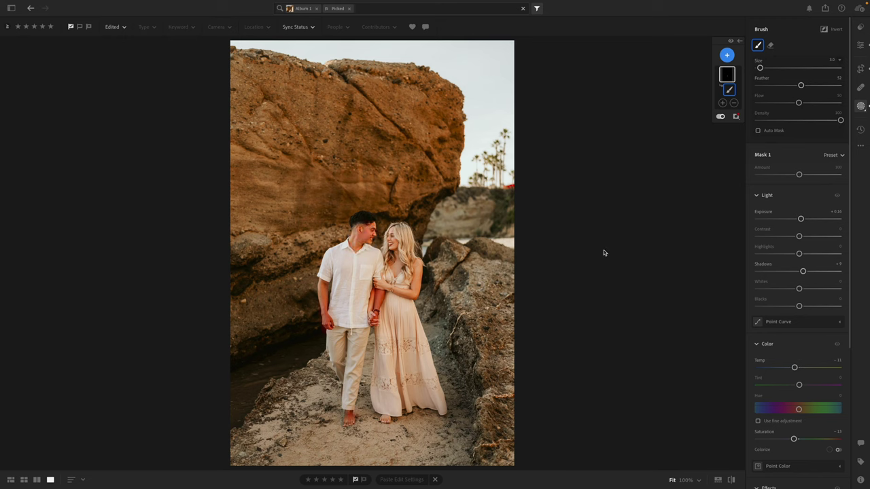
click(865, 47)
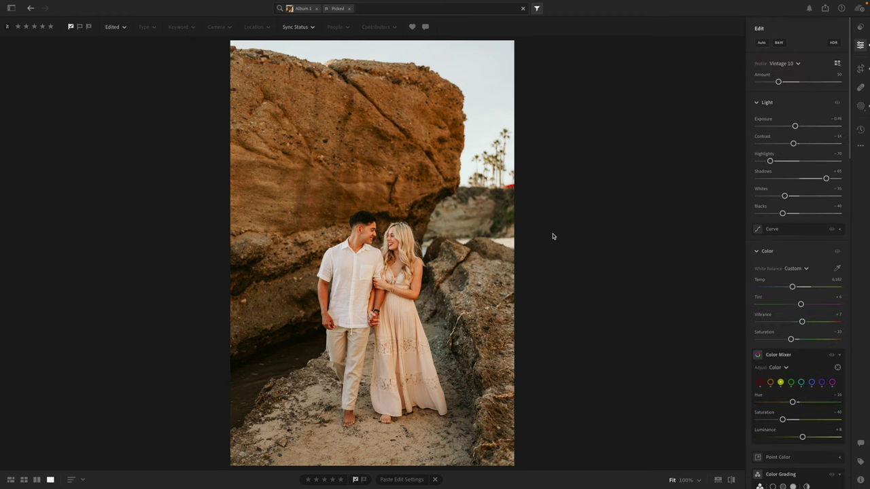
Step: Nudge the mask's Tint, lower Highlights, cool Temp to -21, reduce Saturation, then copy the edit settings
key(b)
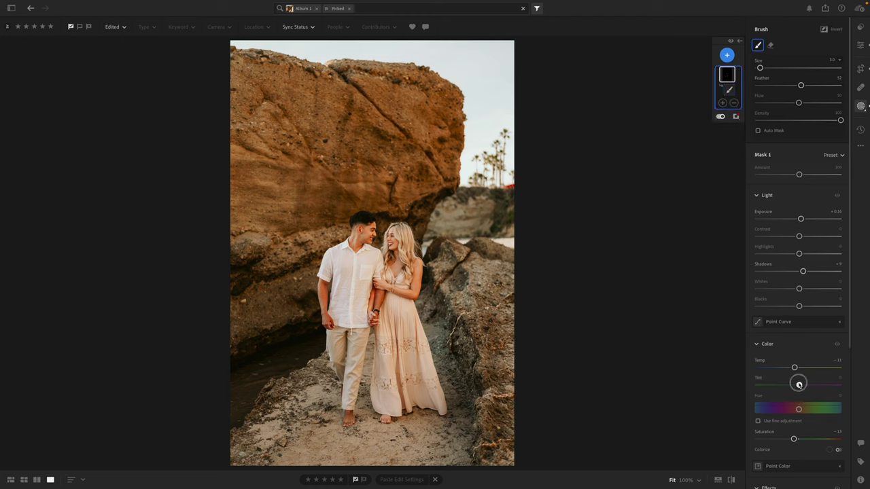
drag(798, 385, 798, 384)
drag(799, 254, 791, 254)
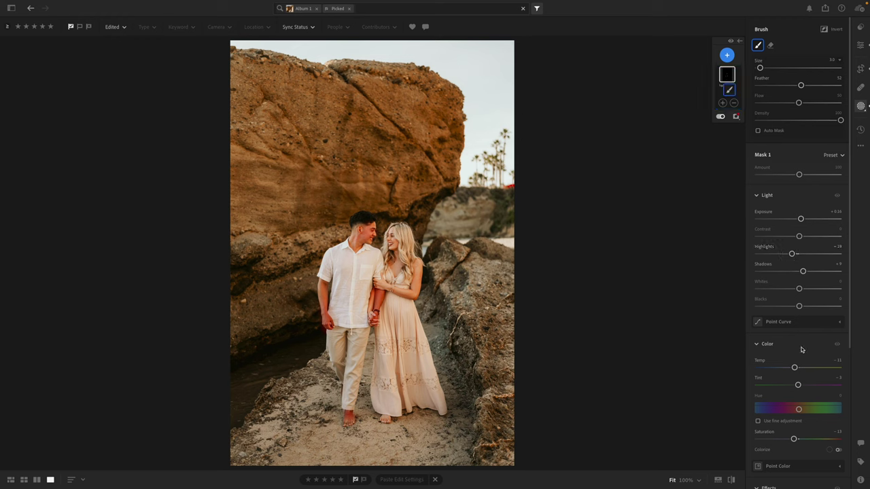
mouse_move(794, 368)
mouse_down()
mouse_move(723, 364)
mouse_move(791, 369)
mouse_up()
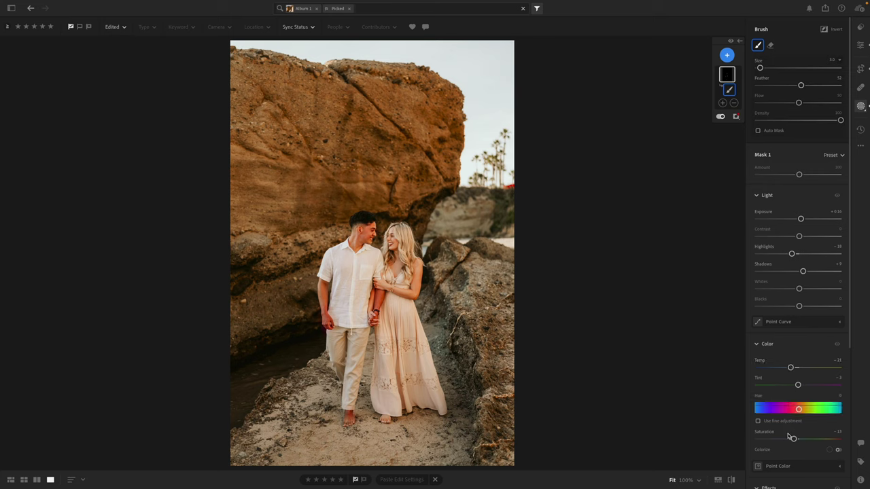
drag(793, 439, 792, 439)
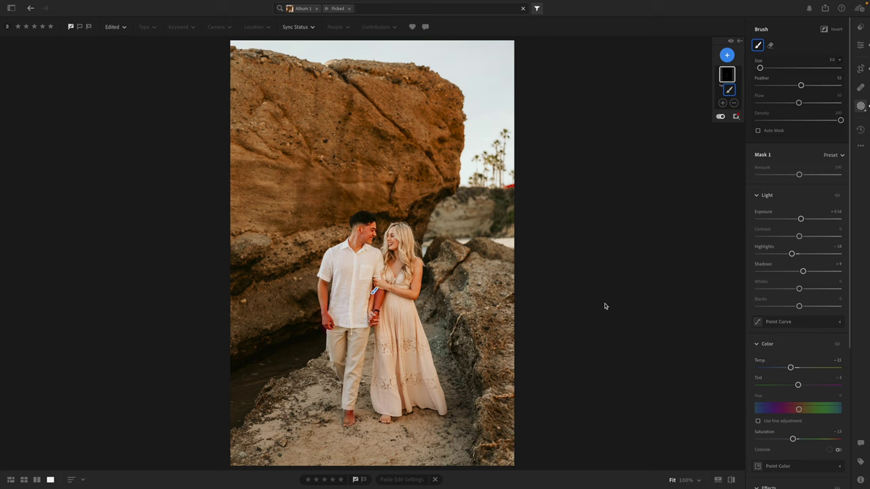
click(861, 46)
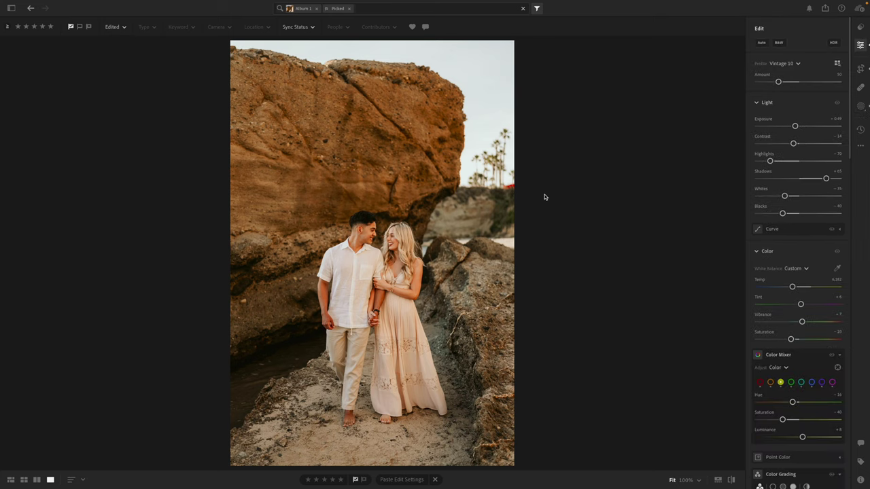
key(ctrl+c)
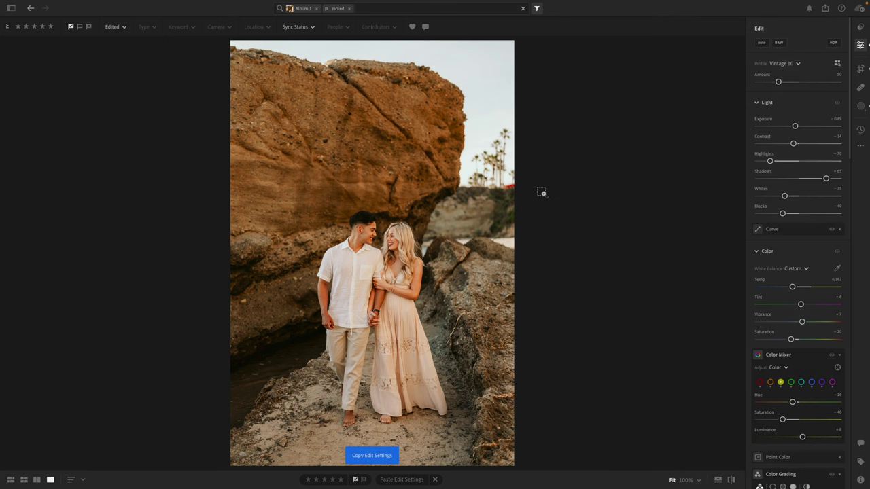
Step: Paste the copied edits onto the next photo, set Exposure to -0.41, and adjust the crop framing
key(Right)
key(ctrl+v)
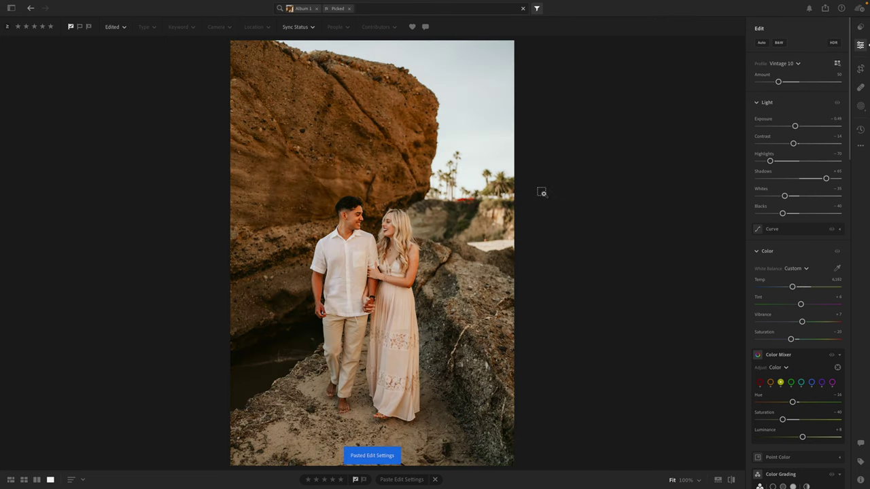
drag(795, 125, 797, 126)
key(c)
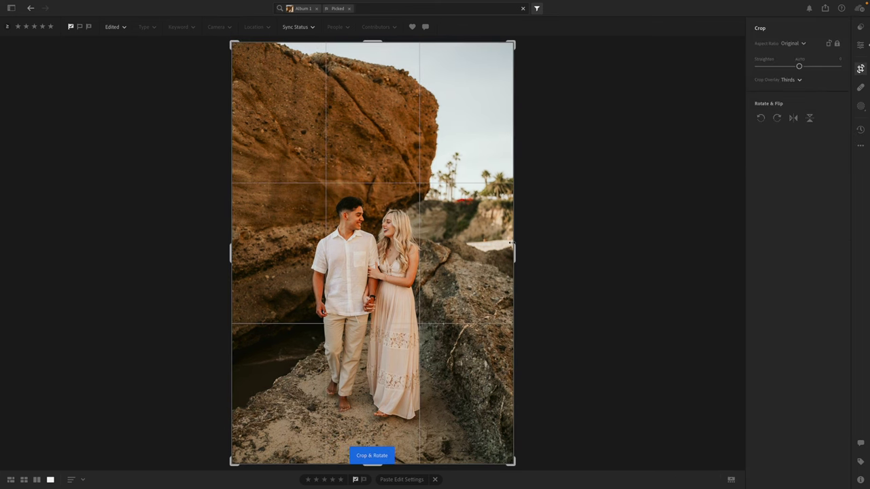
drag(511, 243, 507, 246)
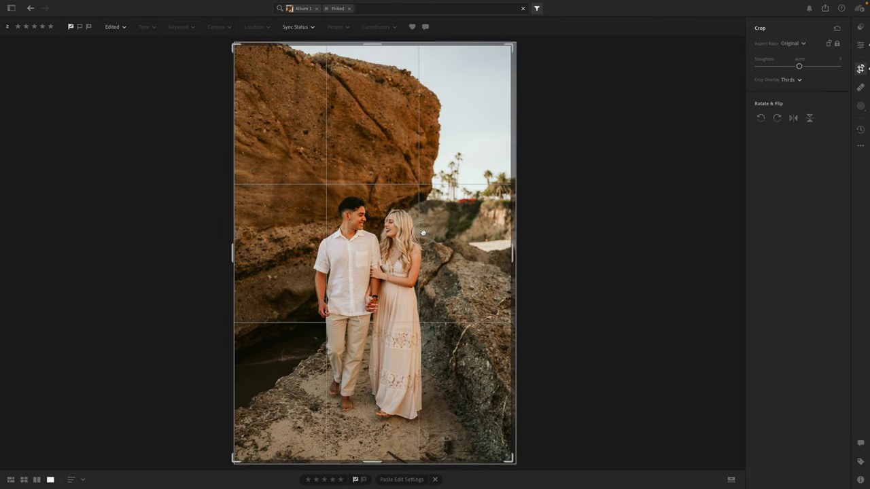
click(859, 46)
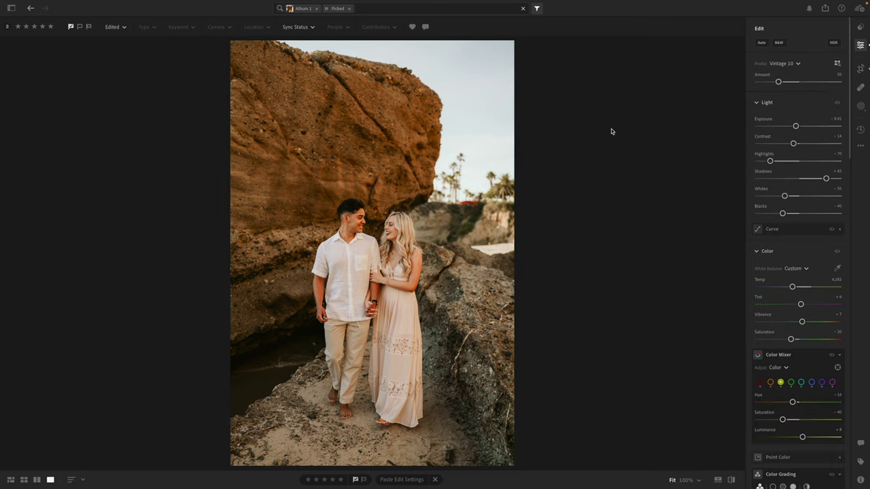
Step: Heal the orange spot on the rocks behind the couple at 100% zoom
click(491, 245)
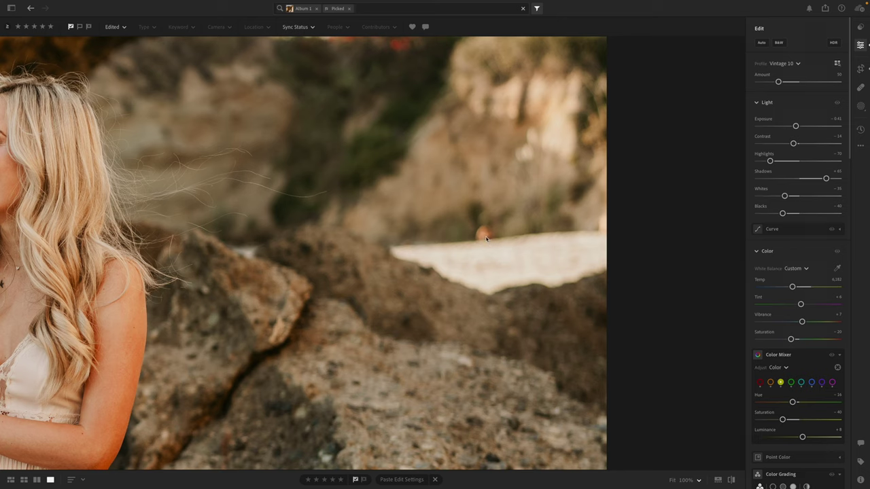
key(h)
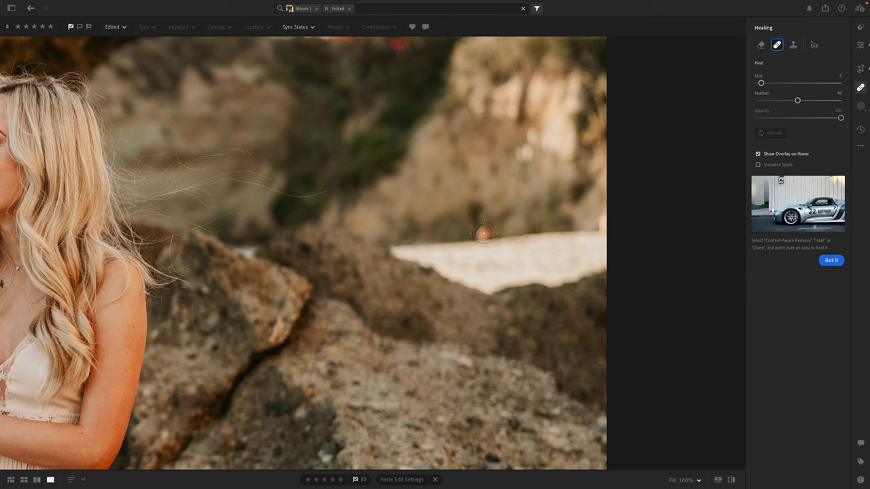
key(z)
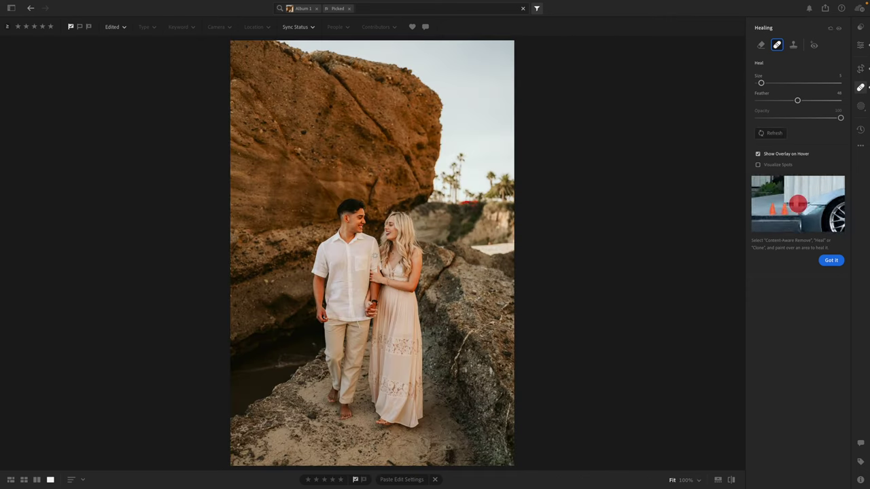
key(e)
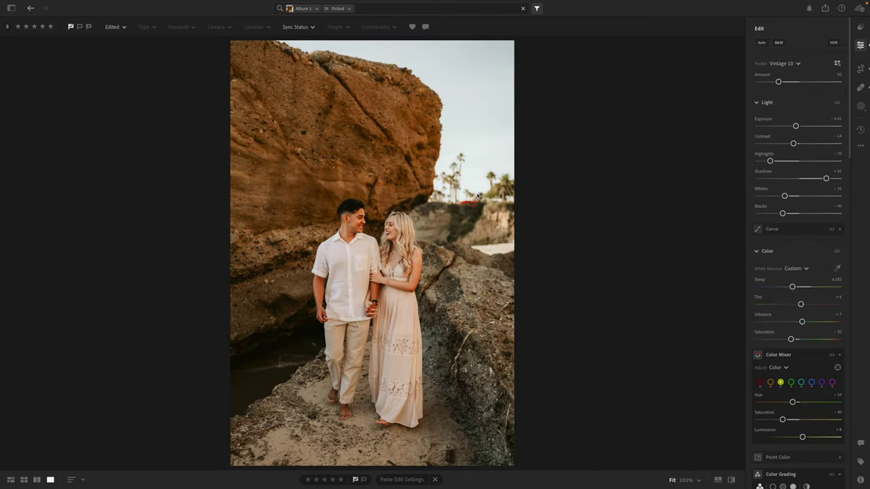
Step: Straighten the photo slightly within its crop
key(c)
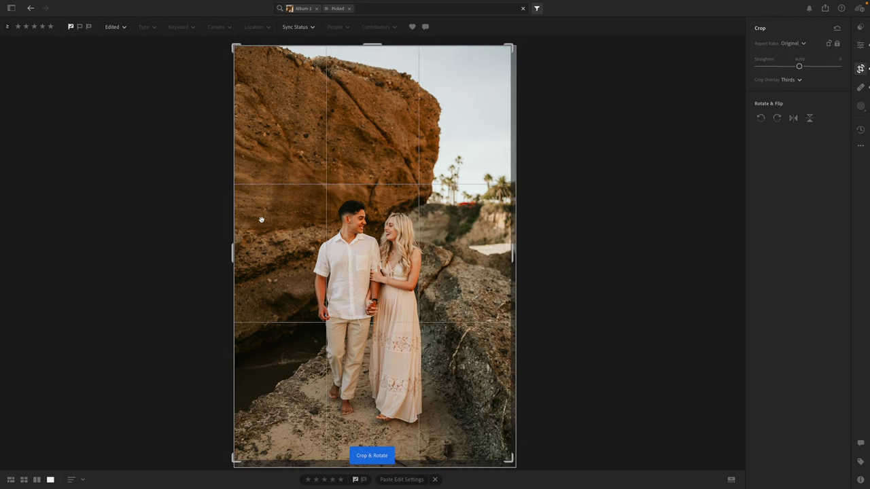
mouse_move(236, 231)
mouse_down()
mouse_move(274, 237)
mouse_move(233, 249)
mouse_up()
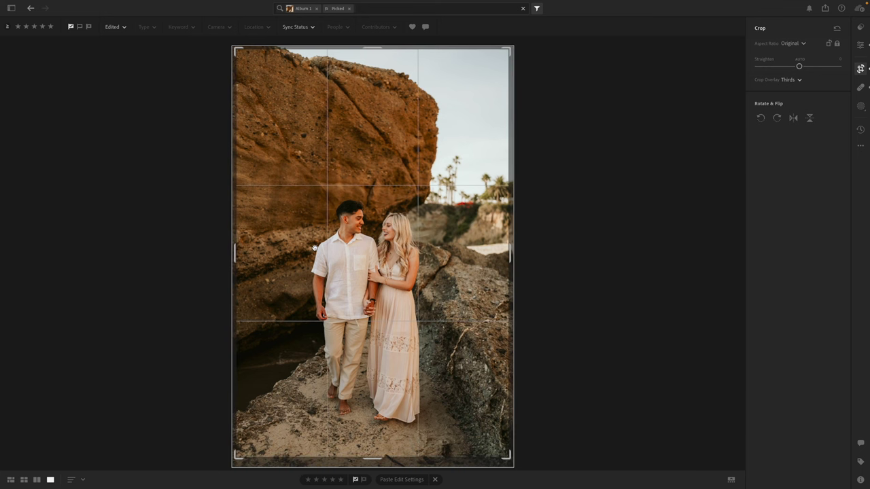
click(858, 46)
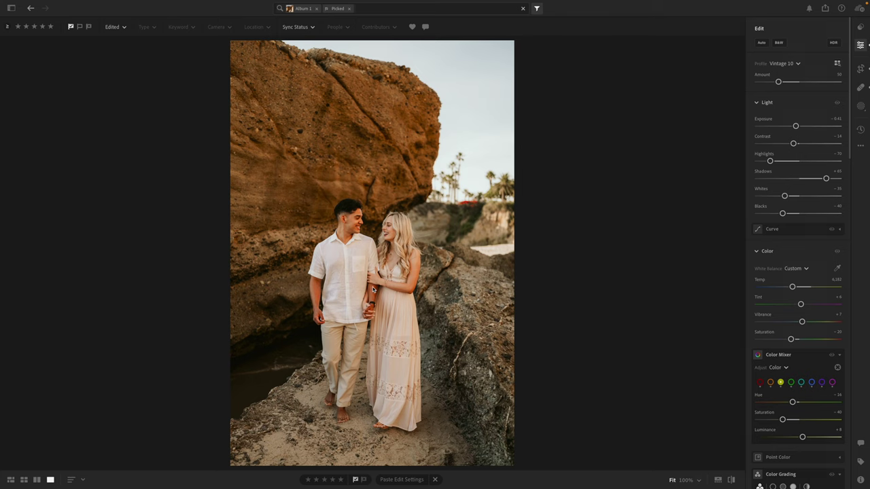
key(b)
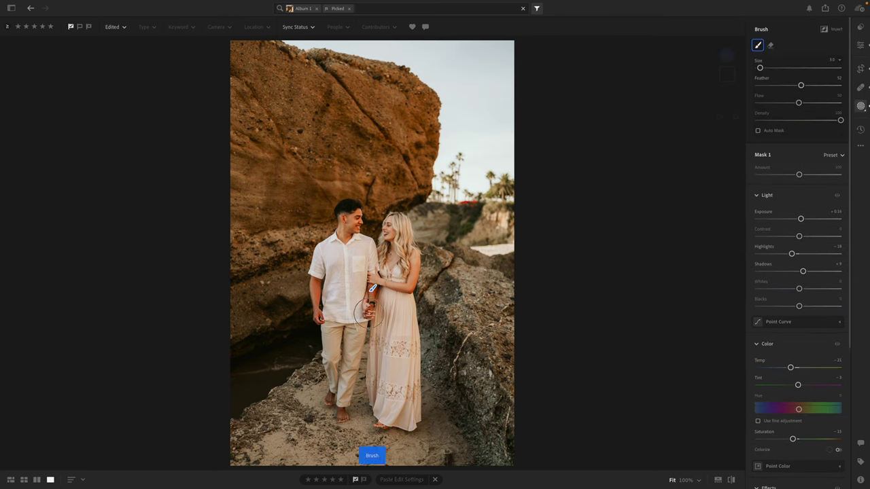
Step: Paint Mask 1 over the man's forearm, other arm and head
mouse_move(368, 311)
mouse_down()
mouse_move(364, 305)
mouse_move(378, 299)
mouse_move(367, 284)
mouse_move(369, 306)
mouse_up()
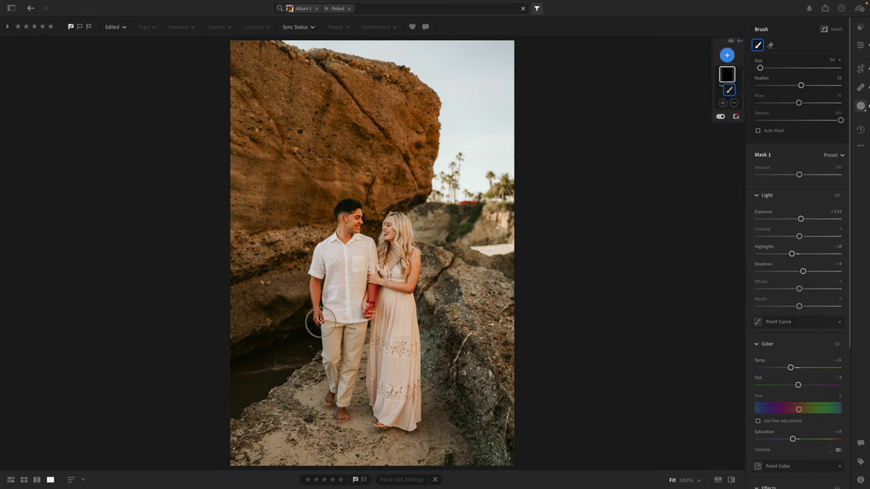
mouse_move(319, 293)
mouse_down()
mouse_move(315, 279)
mouse_move(316, 323)
mouse_up()
mouse_move(355, 221)
mouse_down()
mouse_move(352, 205)
mouse_move(357, 230)
mouse_move(342, 217)
mouse_up()
click(860, 45)
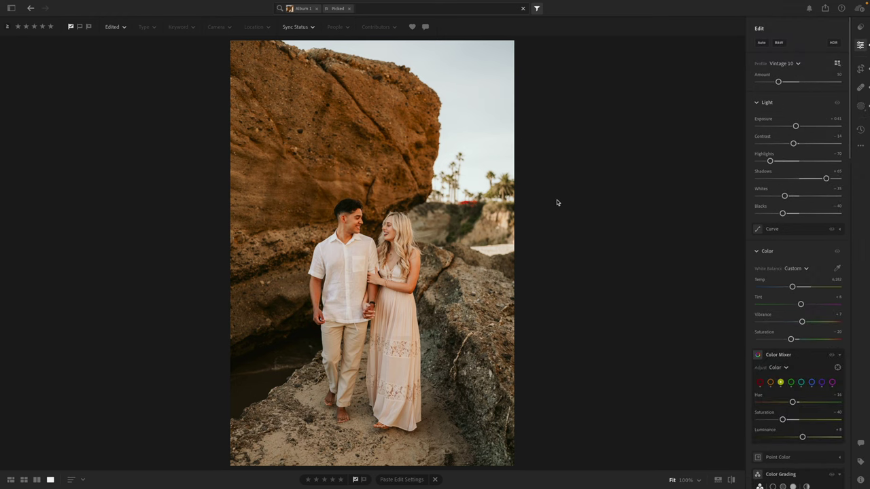
Step: Set Exposure to -0.39 and Contrast to -11, then paste these edits onto the next photo
drag(796, 126, 796, 127)
drag(796, 144, 799, 146)
drag(795, 126, 797, 127)
key(ctrl+c)
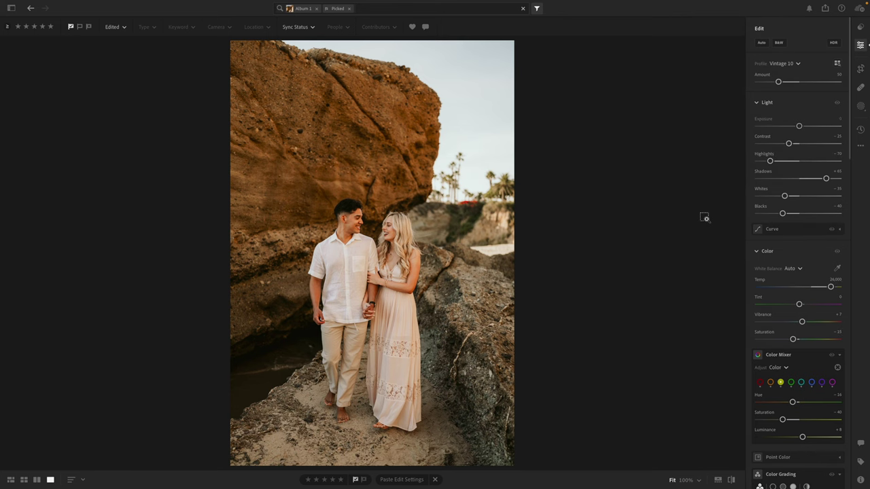
key(Right)
key(ctrl+v)
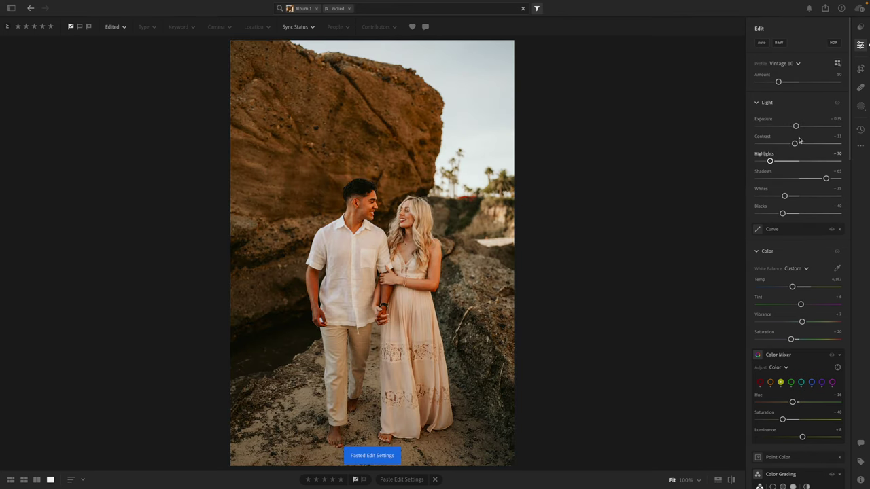
Step: Lift Exposure to -0.24 and straighten and tighten the crop from the top-left
drag(796, 127, 797, 127)
key(c)
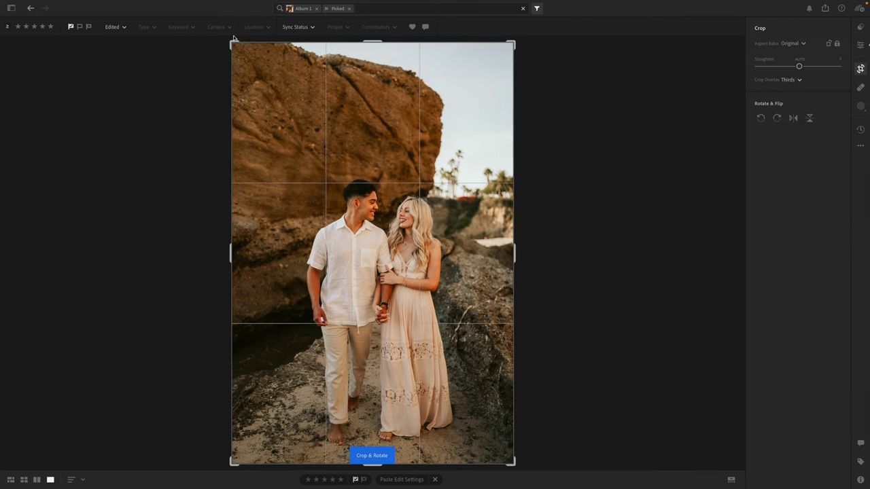
drag(233, 43, 245, 54)
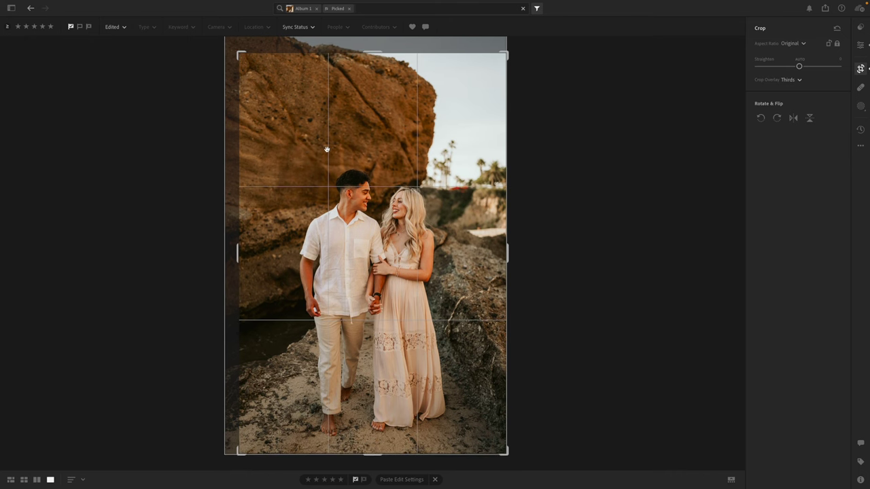
click(861, 45)
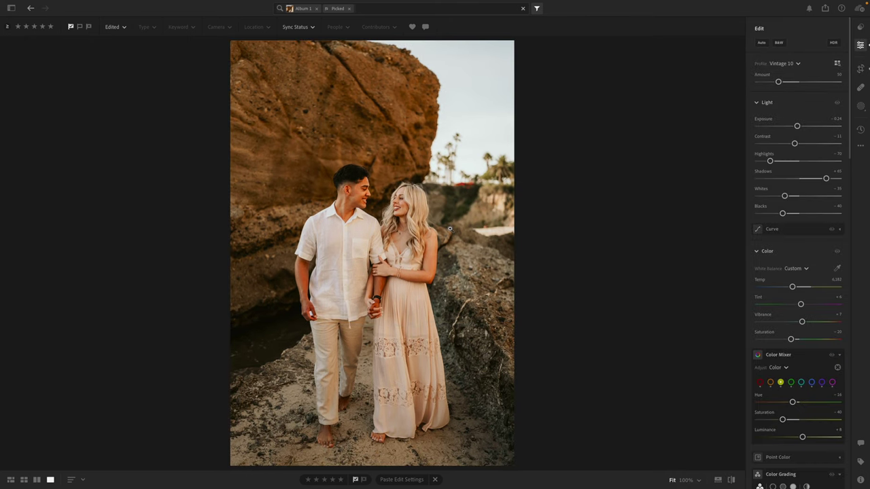
Step: Check the spot on the rocks at 100% with the Healing tool
click(488, 228)
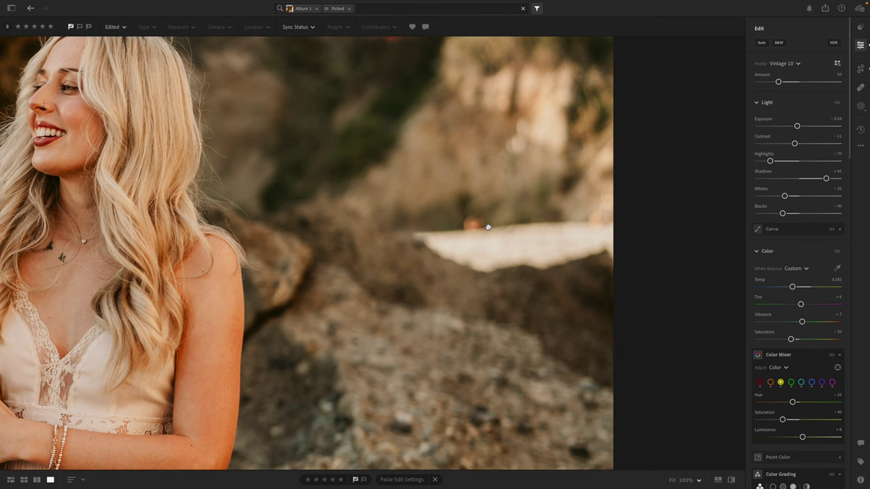
key(h)
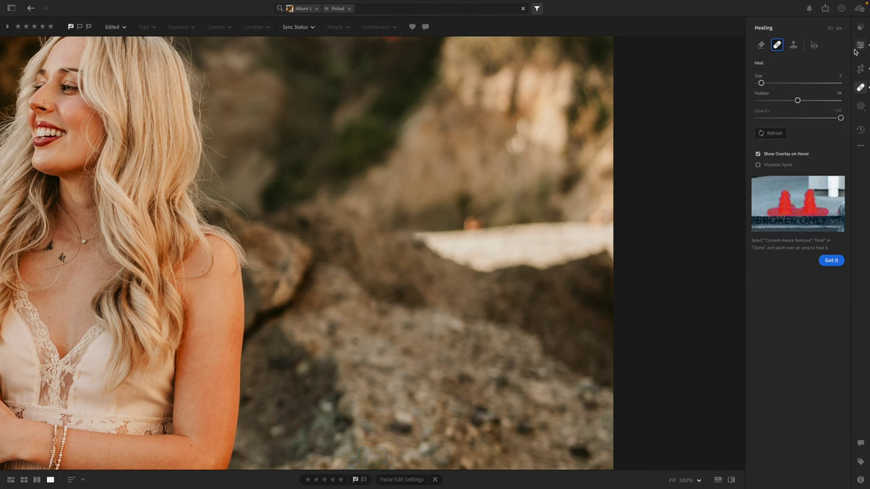
key(e)
click(553, 200)
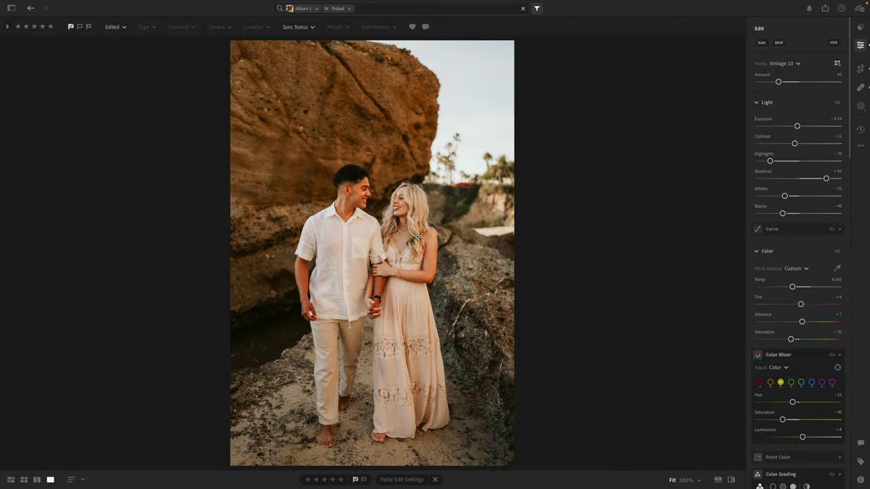
key(b)
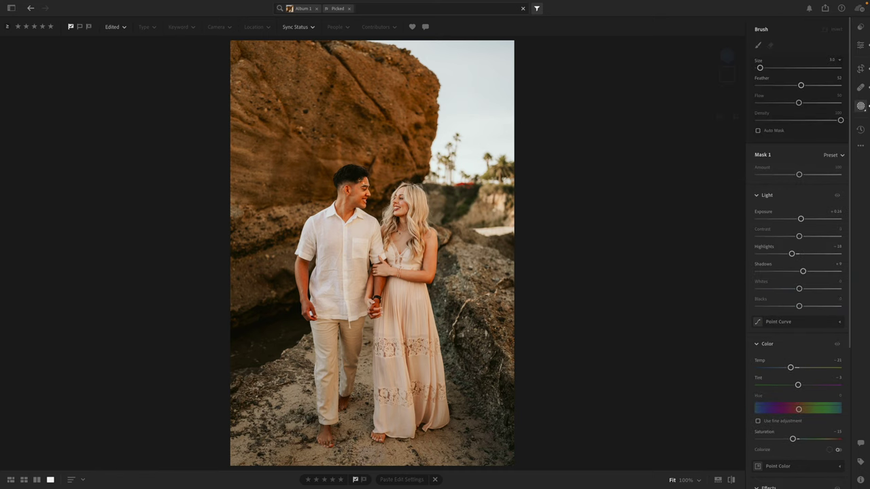
Step: Paint Mask 1 over the man's face and arm and onto the woman's hand, then copy the edits
mouse_move(366, 204)
mouse_down()
mouse_move(356, 189)
mouse_move(343, 216)
mouse_move(343, 187)
mouse_move(351, 182)
mouse_move(339, 229)
mouse_up()
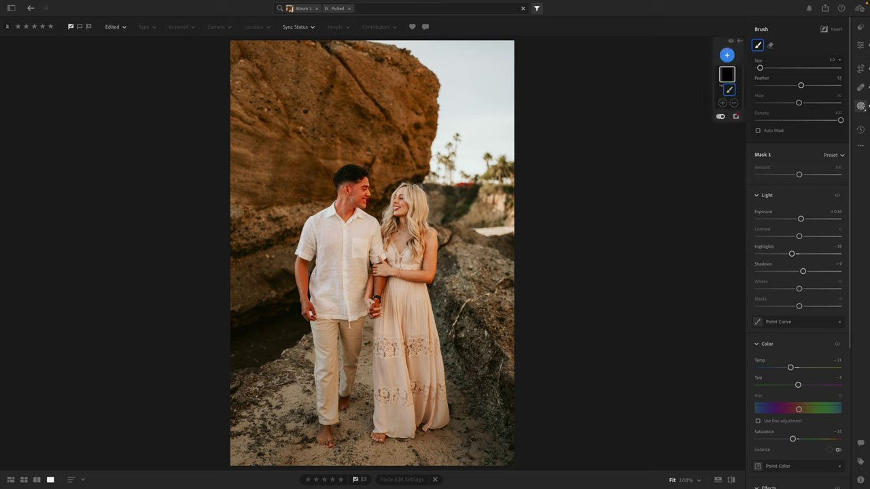
mouse_move(304, 263)
mouse_down()
mouse_move(311, 319)
mouse_move(302, 261)
mouse_up()
mouse_move(378, 280)
mouse_down()
mouse_move(374, 310)
mouse_move(386, 270)
mouse_up()
key(e)
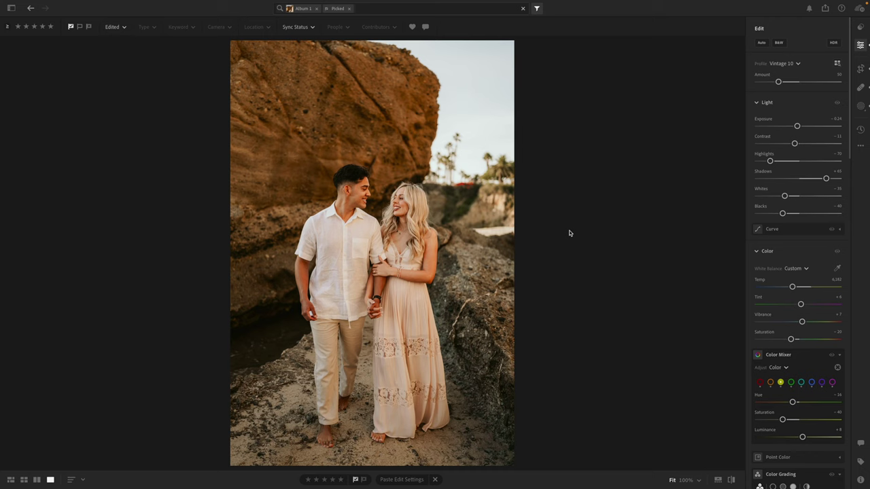
key(ctrl+c)
Step: Paste the copied look onto the photo of the couple walking toward the sea
key(Right)
key(ctrl+v)
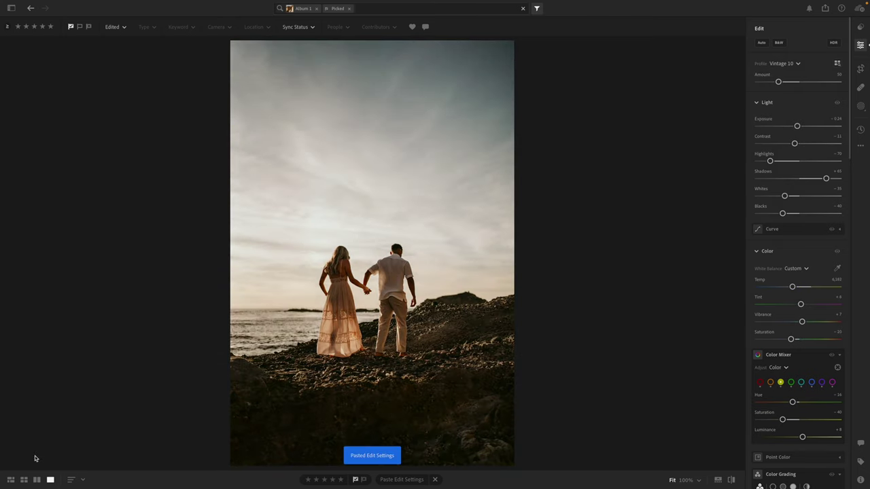
key(Right)
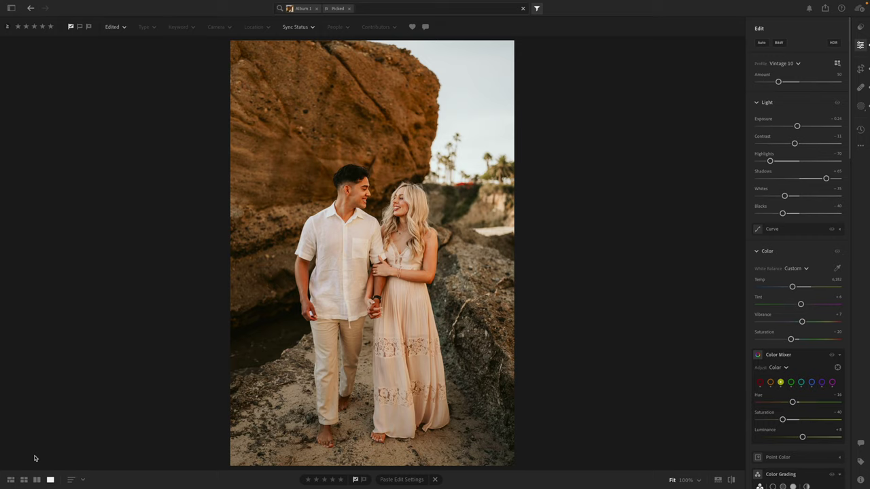
Step: Zoom in on the couple-by-the-rock portrait and inspect their faces, arms and torsos
key(z)
drag(136, 383, 527, 252)
drag(412, 248, 459, 325)
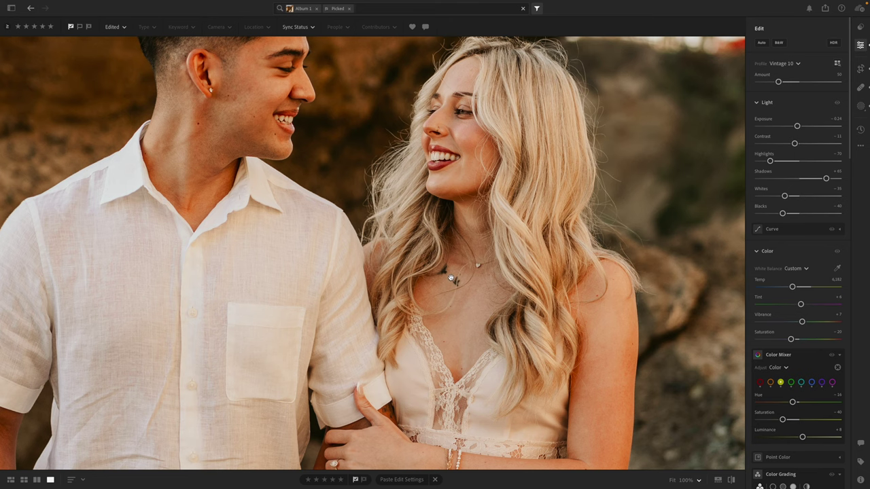
key(z)
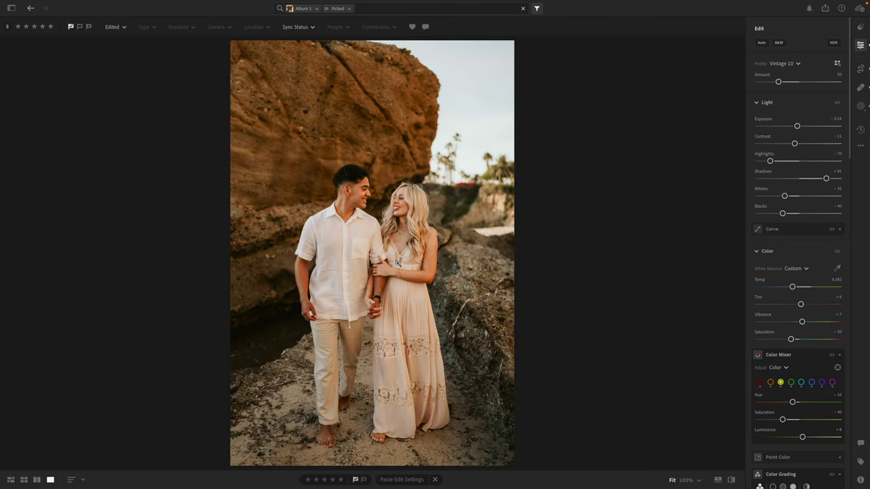
click(409, 243)
drag(410, 244, 434, 343)
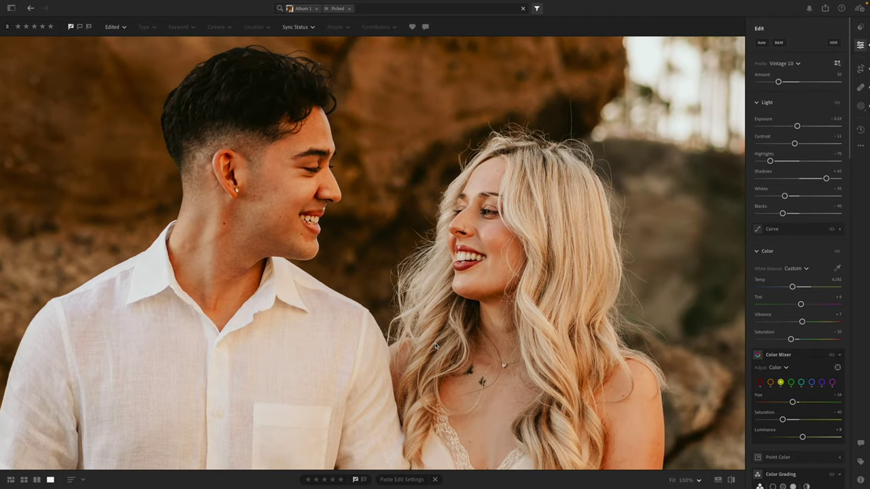
click(435, 343)
click(434, 342)
click(434, 342)
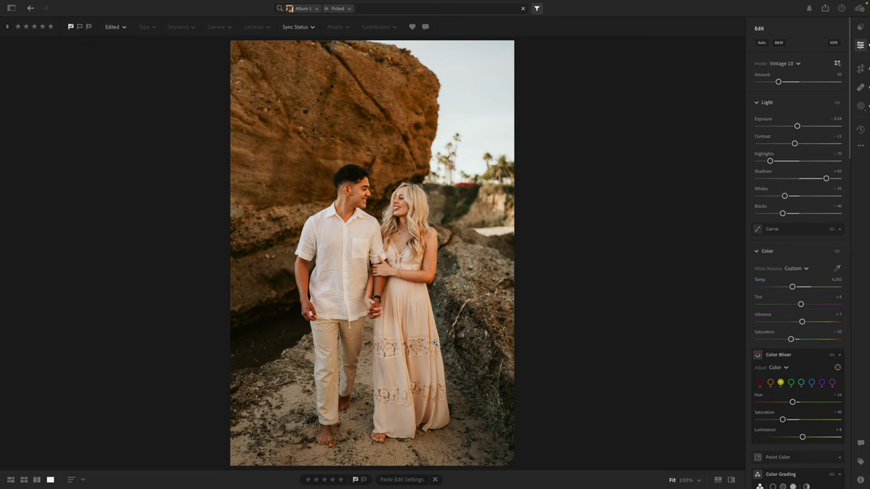
Step: Copy the edit and brighten the next sea photo's exposure to +0.64
key(ctrl+c)
key(ctrl+c)
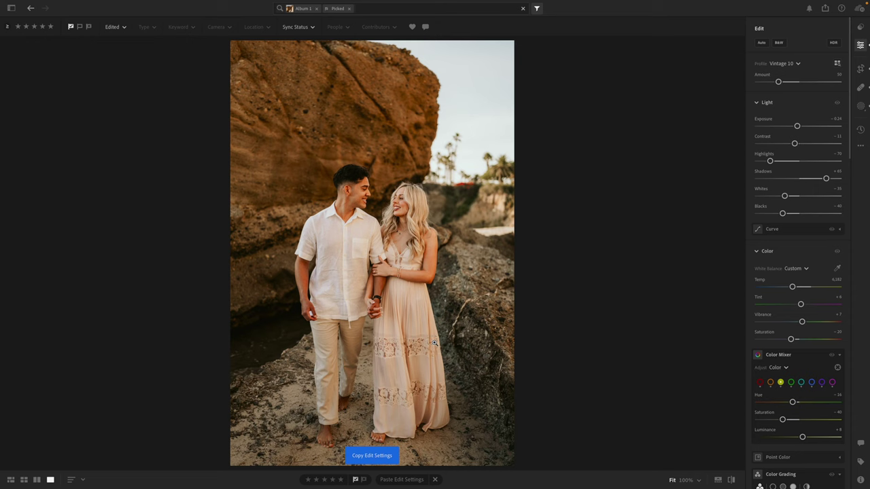
key(Right)
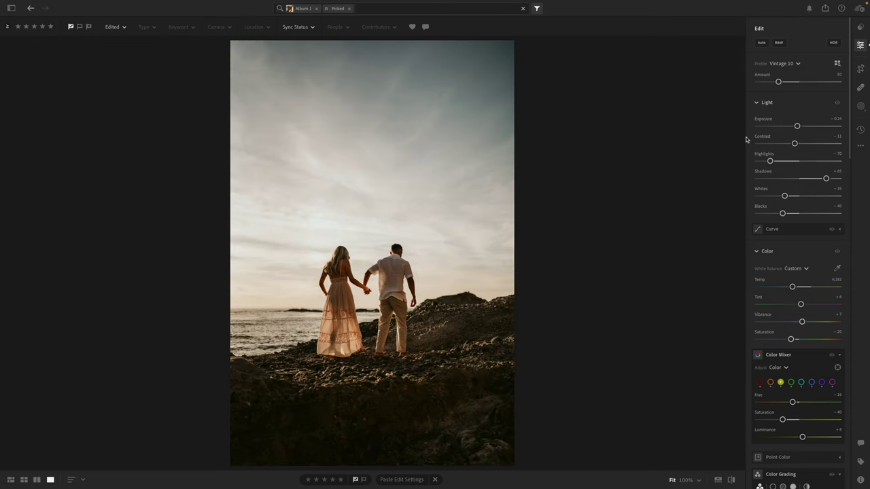
drag(797, 126, 803, 128)
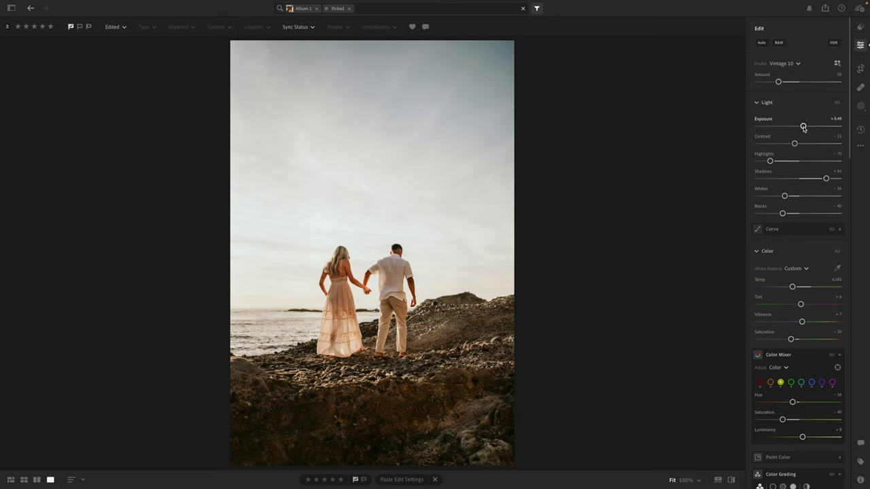
drag(803, 127, 797, 144)
Step: Copy the brightened settings and check the rock-wall couple photo at 100%
key(ctrl+c)
key(Right)
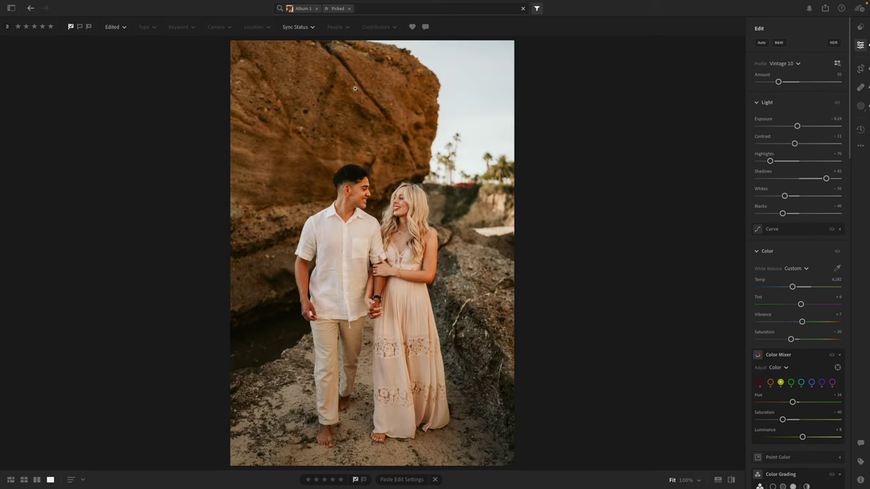
click(376, 45)
click(376, 44)
Step: Paste the rock-wall photo's settings onto the couple-by-the-sea photo, trying -1.91 exposure
key(ctrl+c)
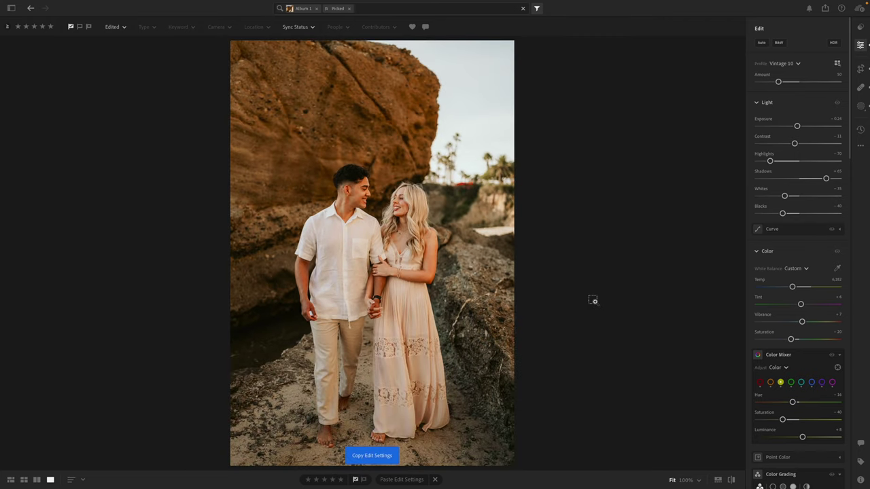
key(Right)
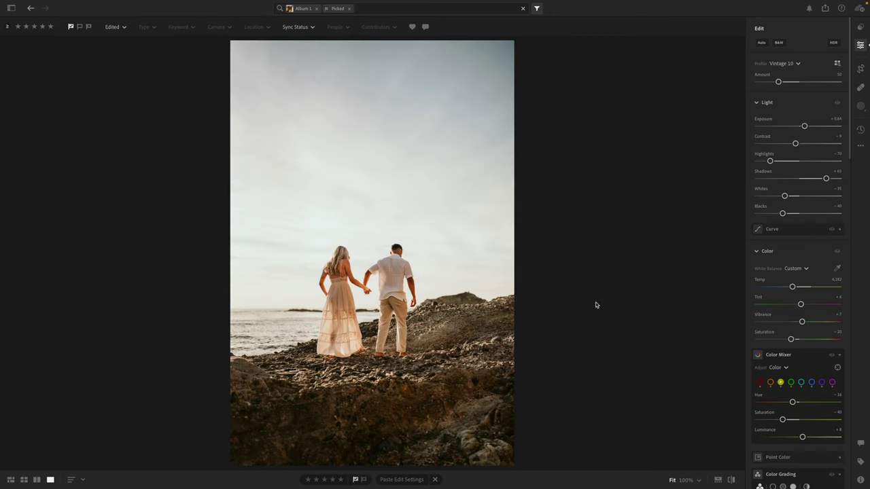
key(ctrl+v)
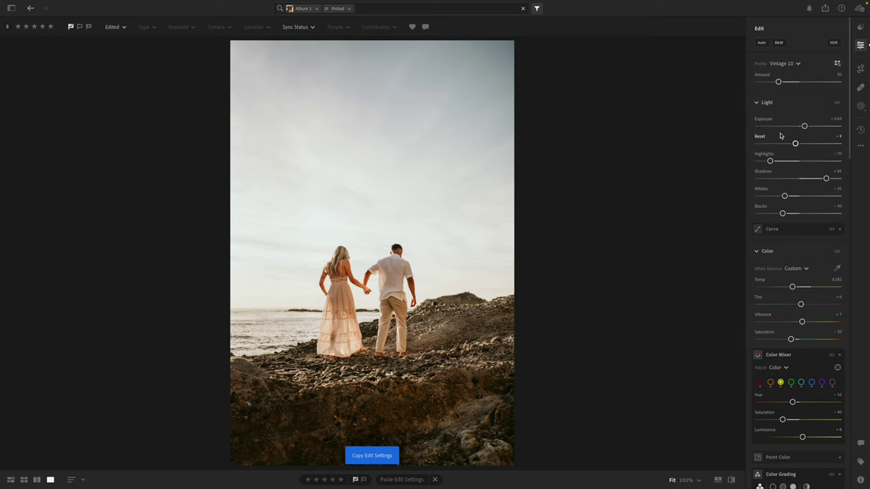
click(783, 127)
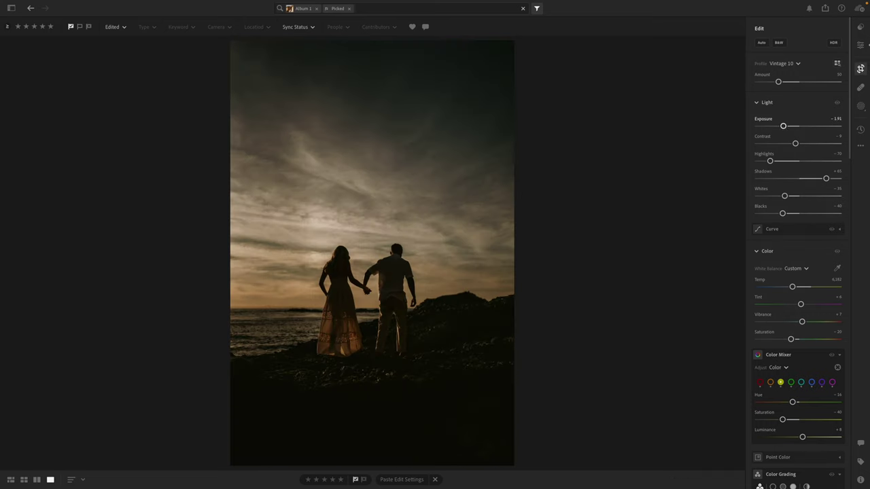
Step: Undo the stray straighten and dark exposure changes, then copy the sea photo's settings
key(c)
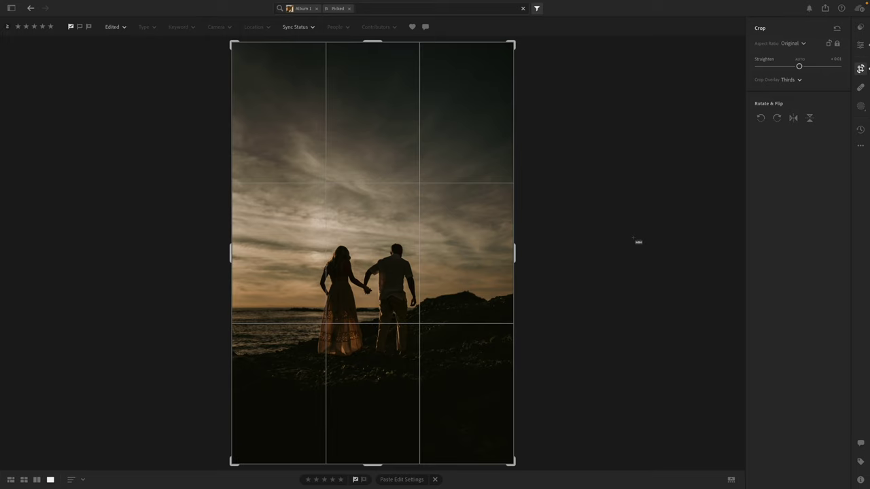
key(ctrl+z)
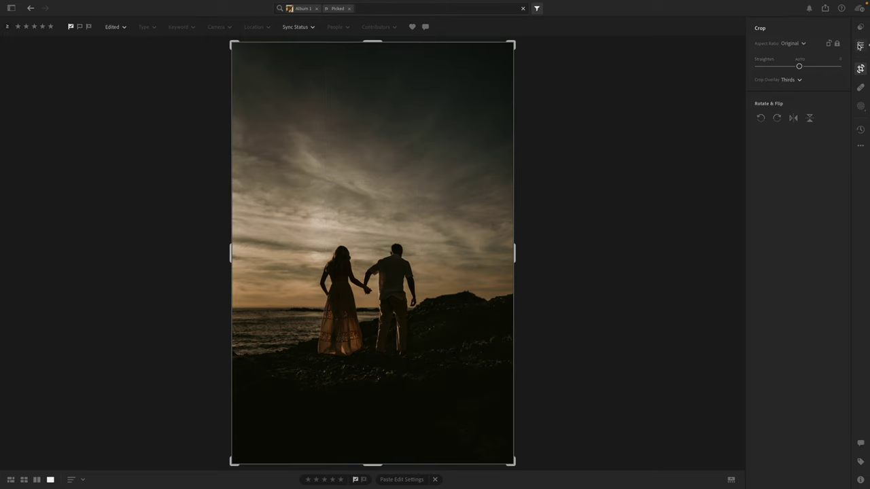
key(ctrl+z)
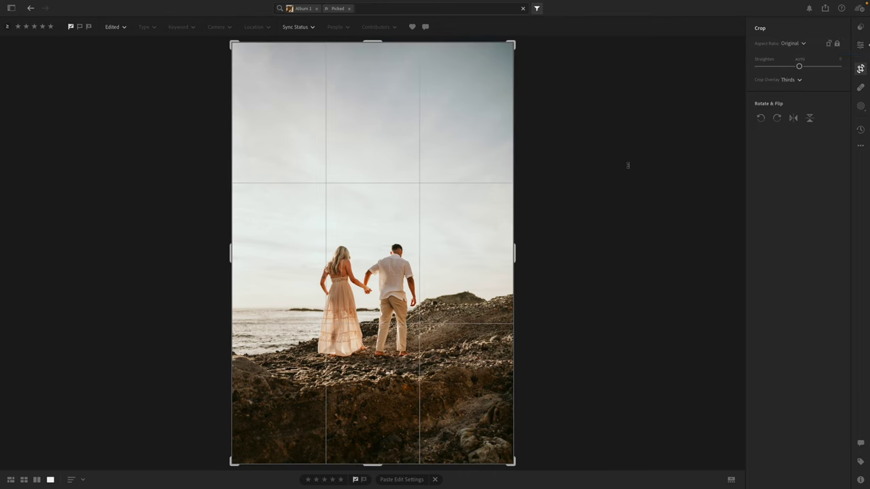
click(859, 44)
key(ctrl+c)
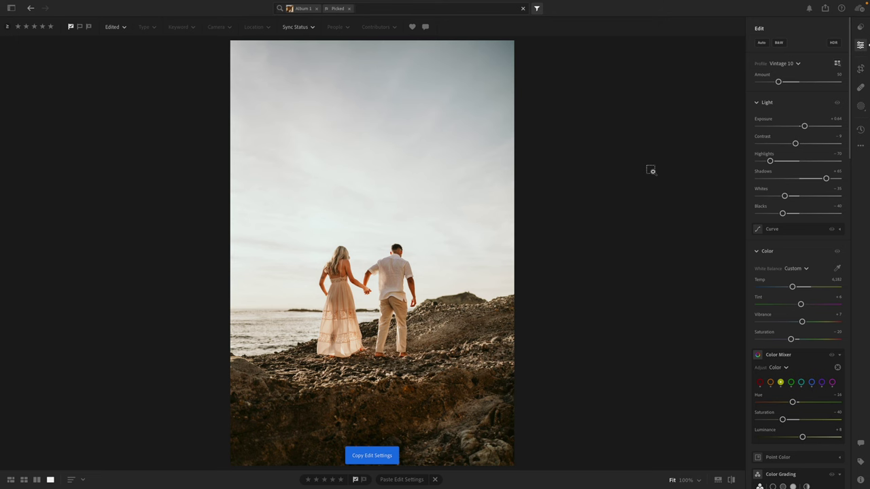
key(Right)
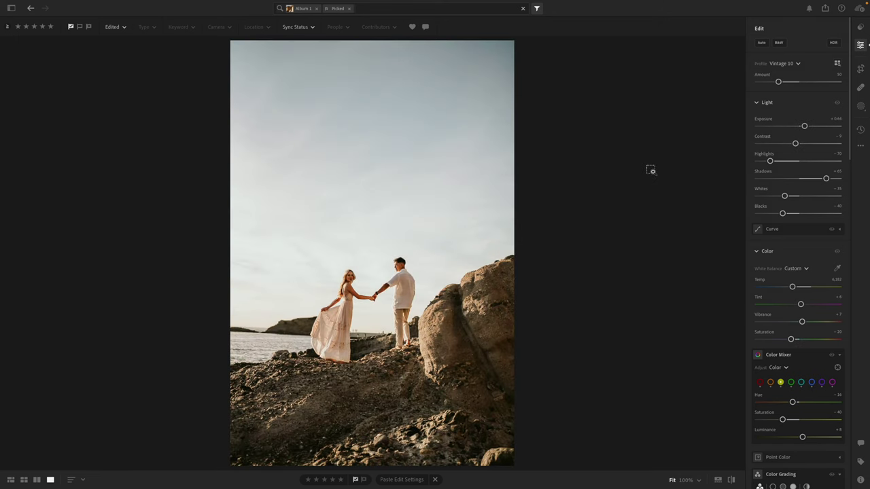
Step: Rotate the hand-holding rock photo to level the horizon and apply the crop
key(c)
drag(603, 203, 600, 197)
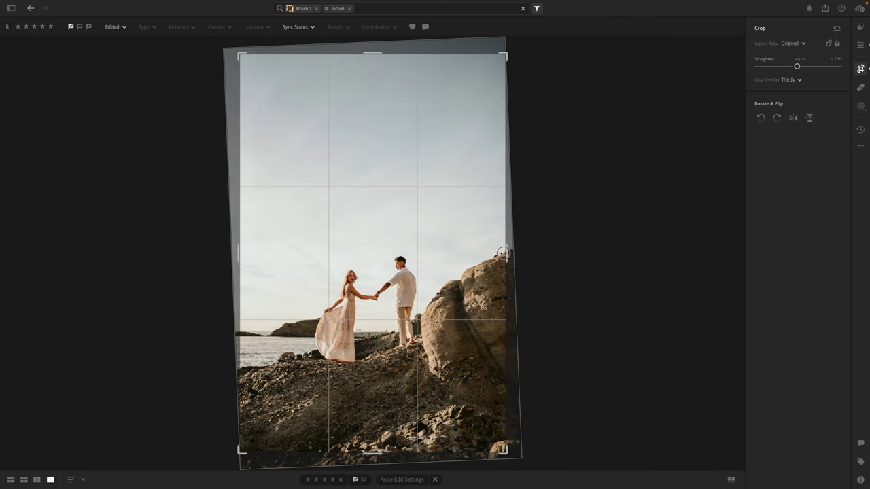
drag(503, 254, 503, 247)
click(862, 45)
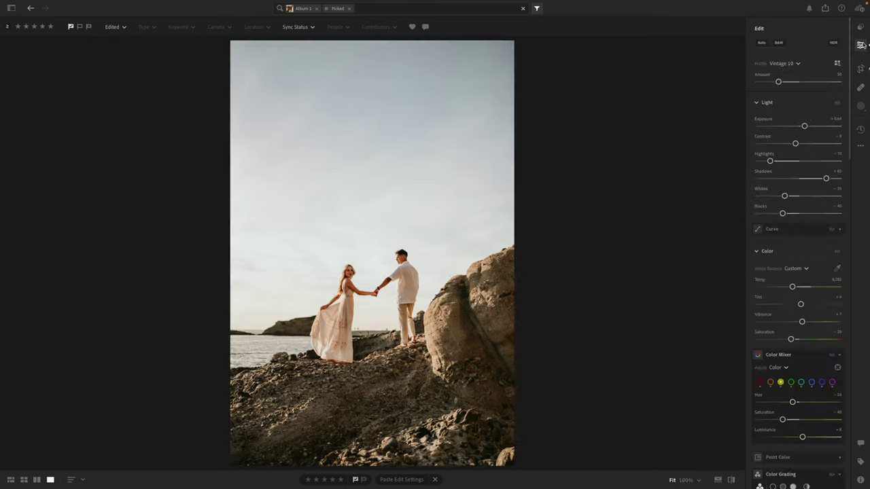
Step: Inspect the couple's hands at 100% zoom, then return to the full view
click(481, 253)
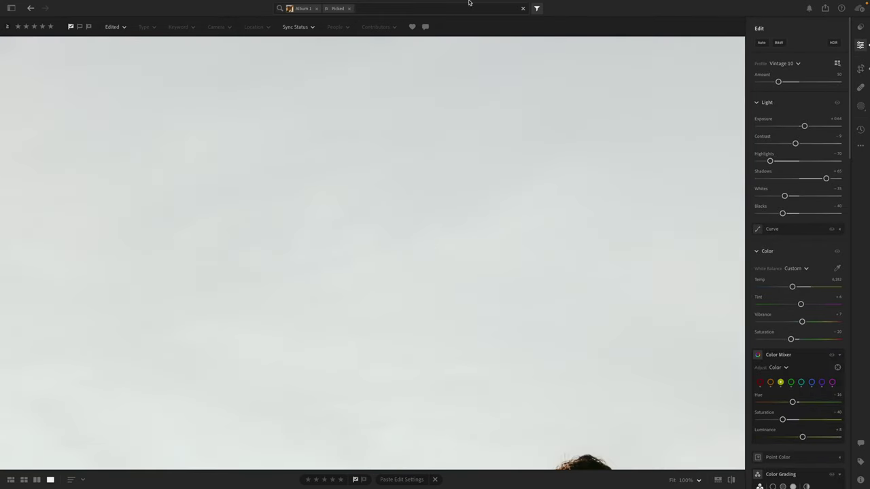
drag(419, 313, 415, 48)
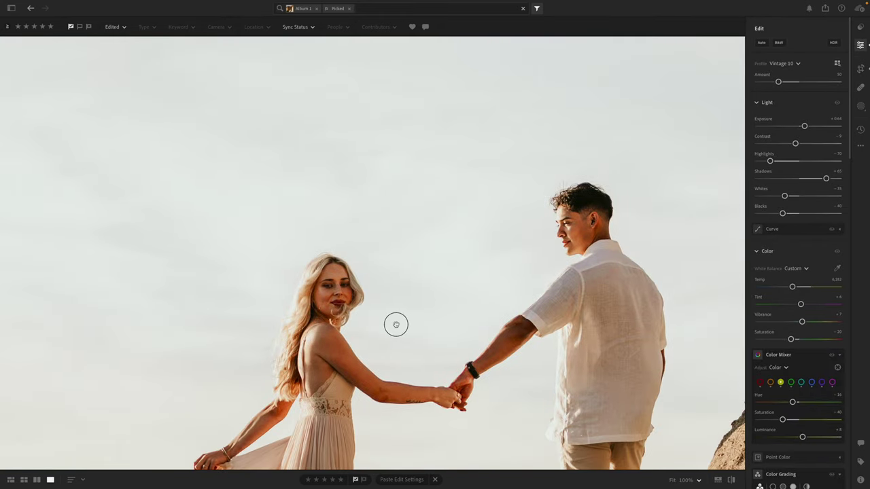
drag(396, 324, 370, 218)
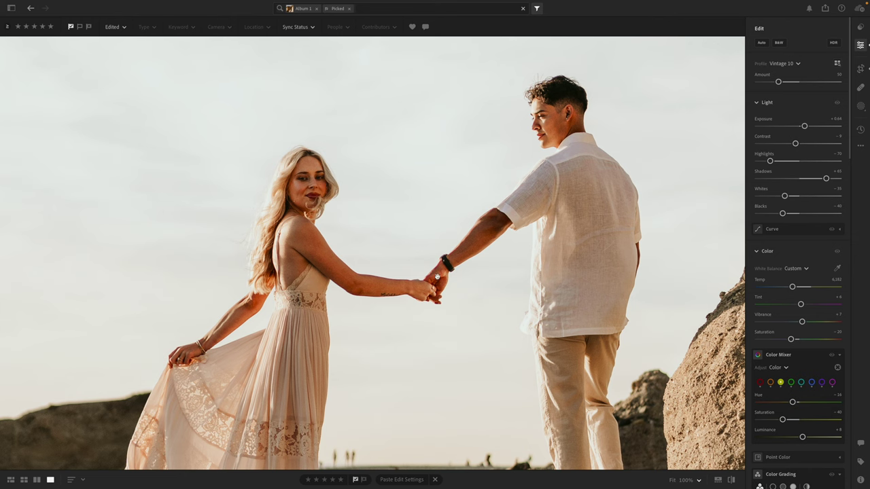
click(523, 122)
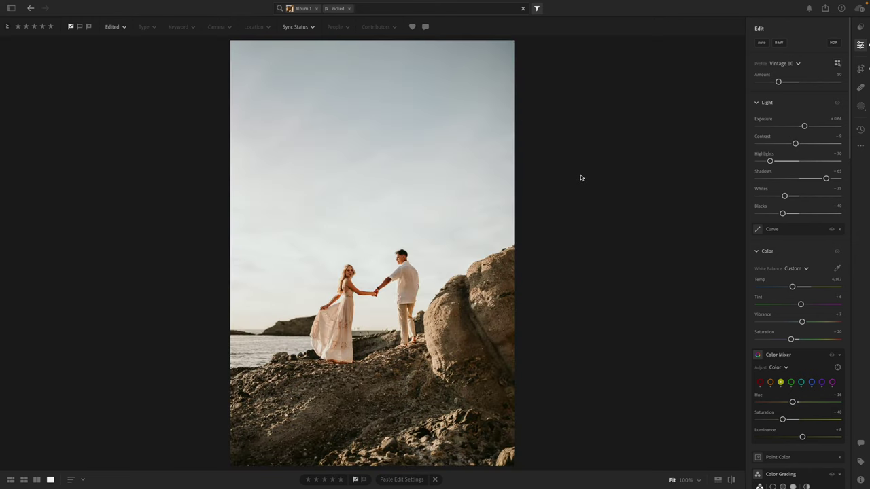
key(z)
key(z)
Step: Undo trial shadows +69 and highlights -84, and warm the temperature to 6,719 instead
click(831, 180)
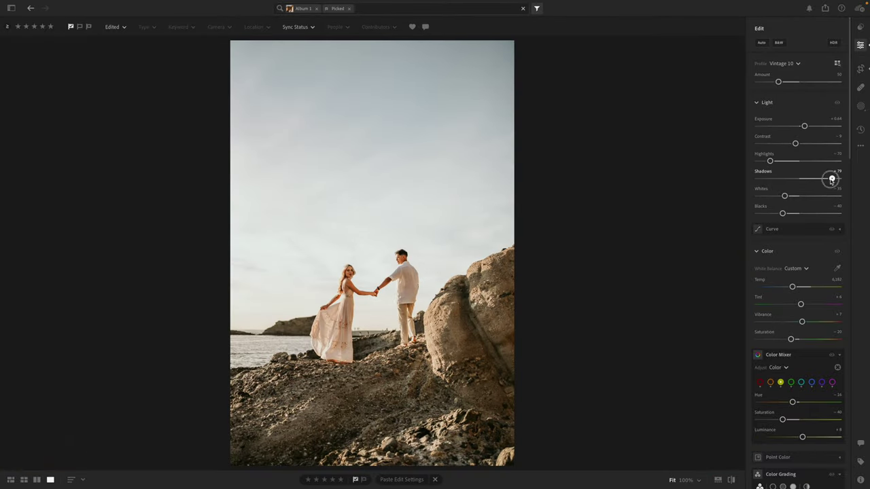
drag(832, 179, 828, 179)
drag(769, 161, 793, 144)
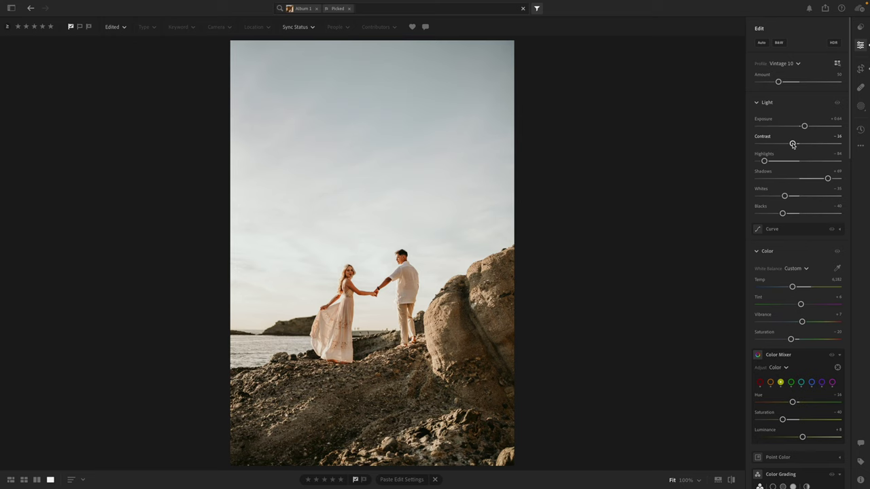
key(ctrl+z)
key(ctrl+z)
key(ctrl+z)
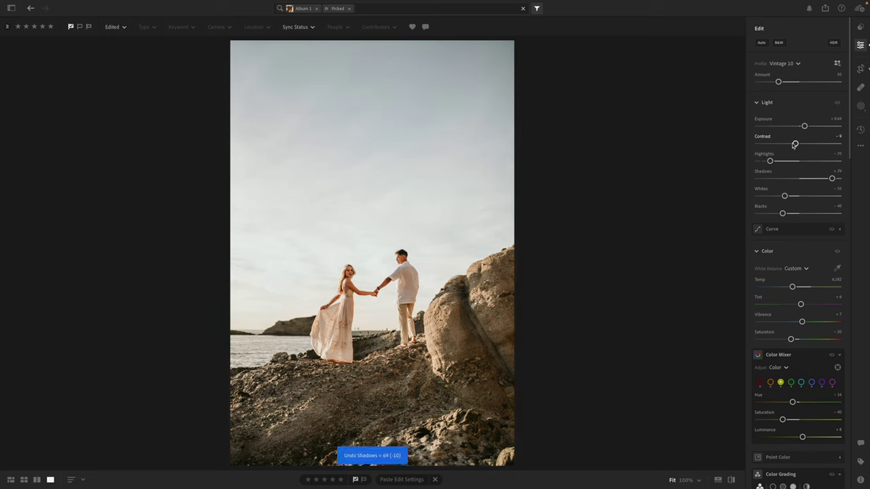
key(ctrl+z)
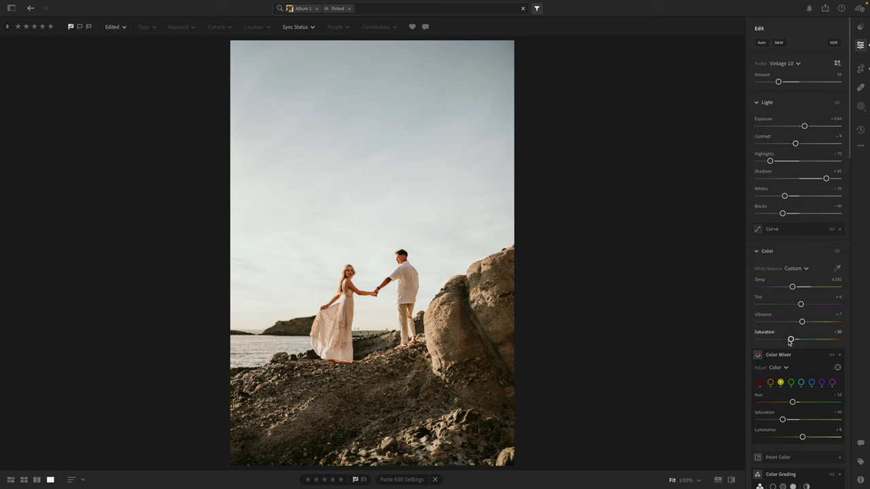
key(ctrl+z)
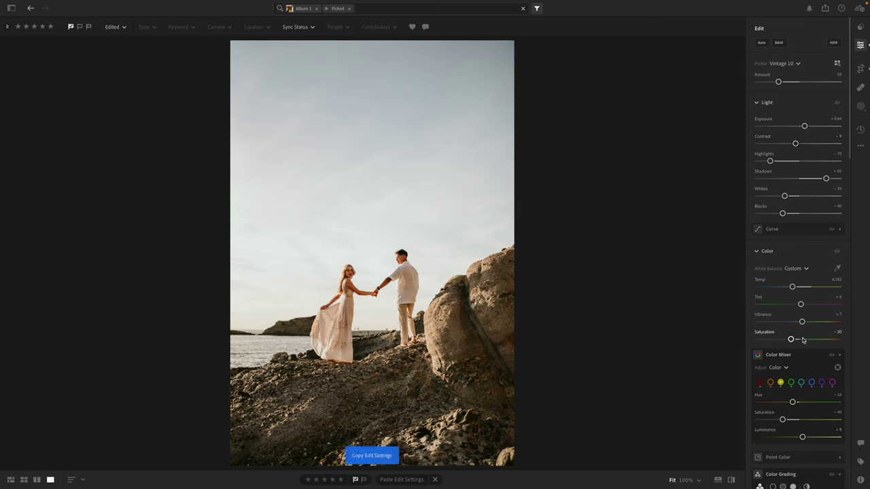
drag(795, 290, 799, 288)
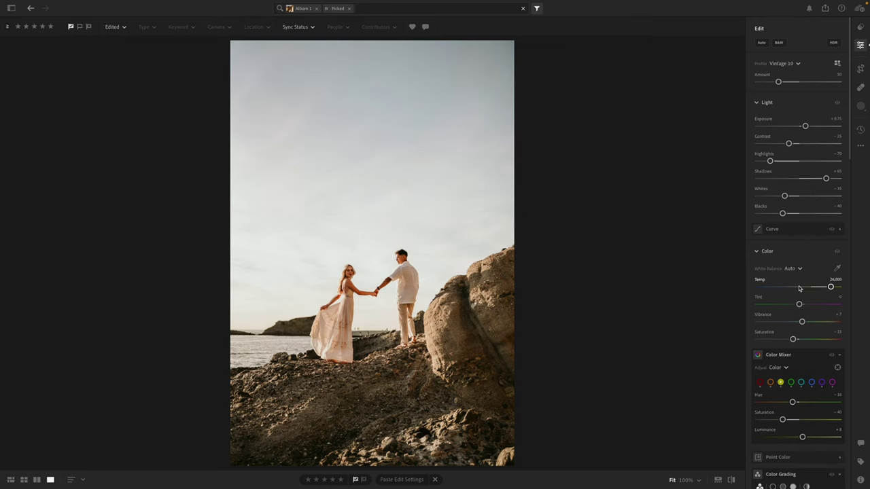
key(Right)
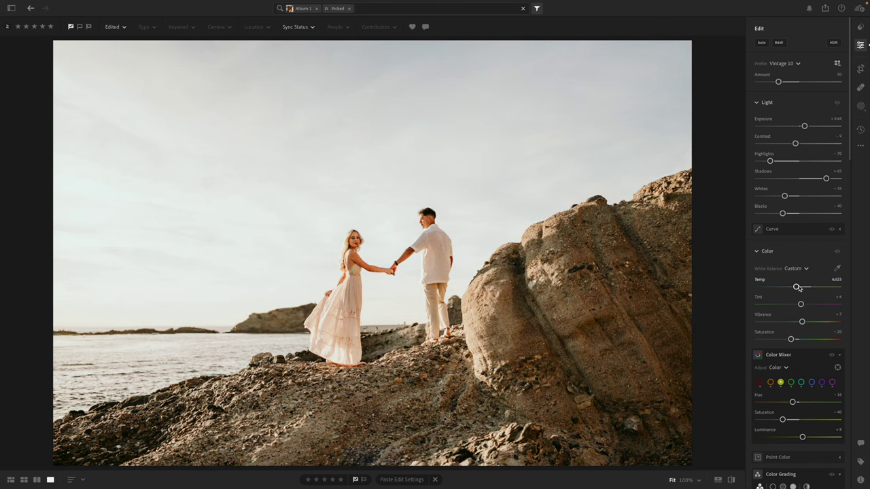
Step: Paste the vintage edit onto the wide rock photo and straighten it about +0.39
key(ctrl+v)
drag(803, 126, 802, 127)
key(c)
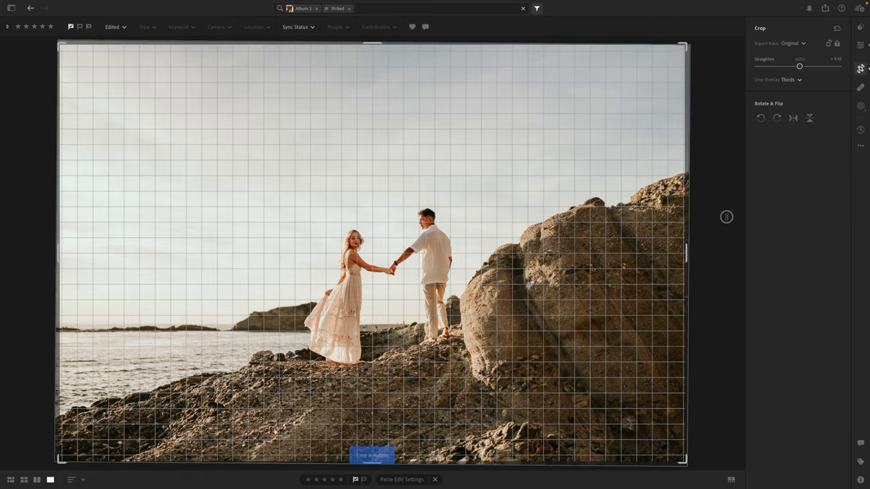
drag(726, 217, 617, 217)
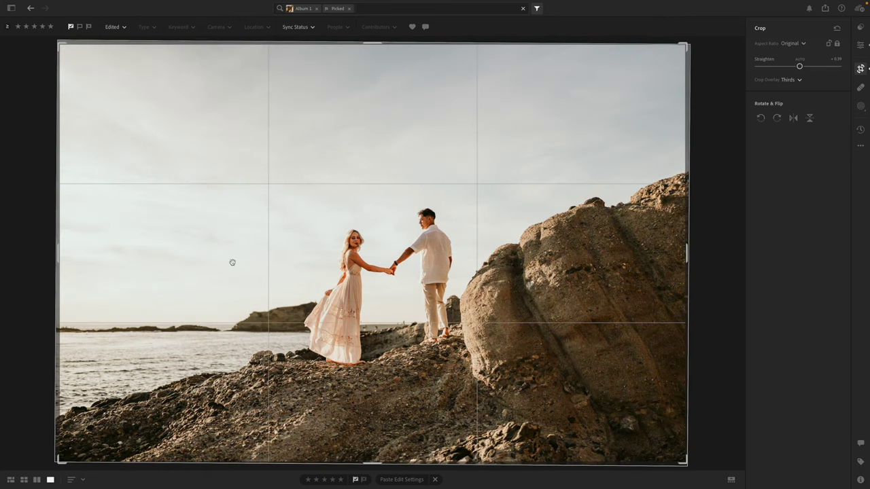
Step: Crop it to a 5 x 4 ratio, shifting the photo left within the frame
click(802, 43)
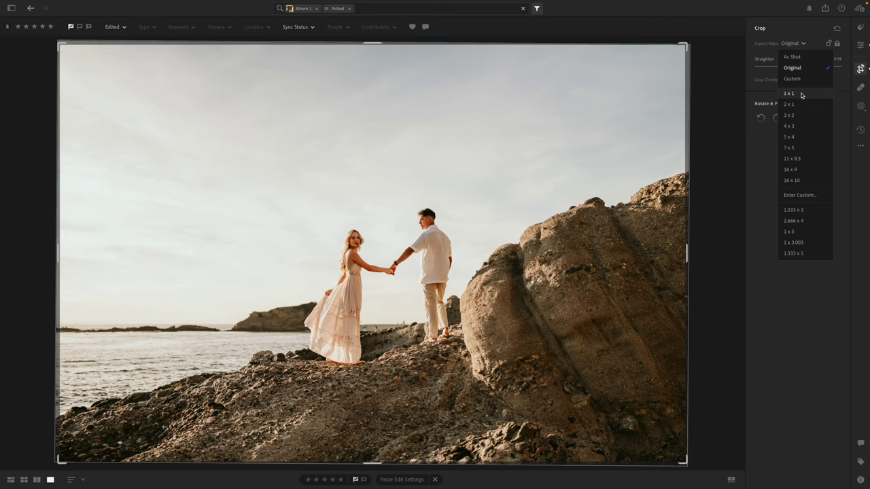
click(801, 140)
drag(514, 201, 498, 202)
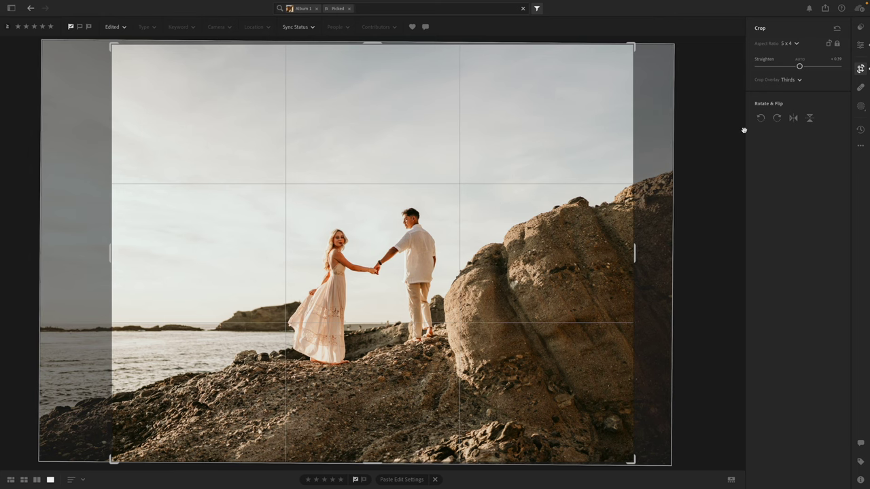
click(860, 46)
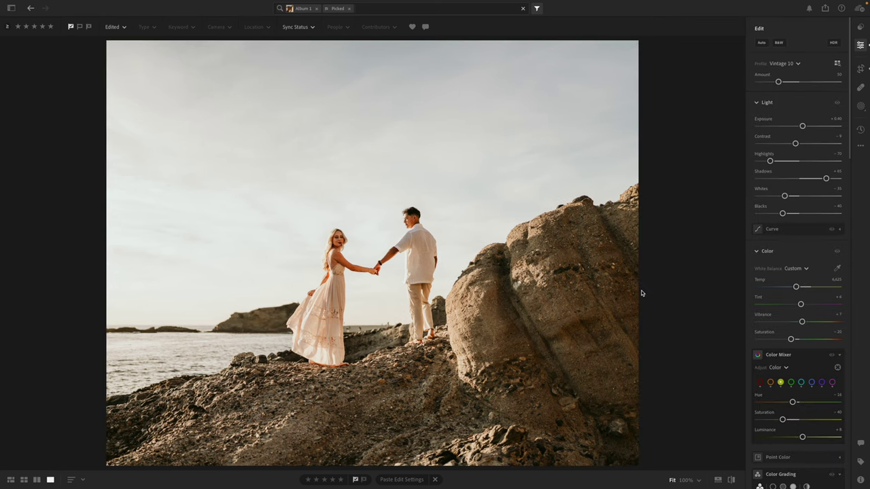
key(Right)
Step: Undo the pasted settings and heal away the small figure on the beach
key(ctrl+shift+v)
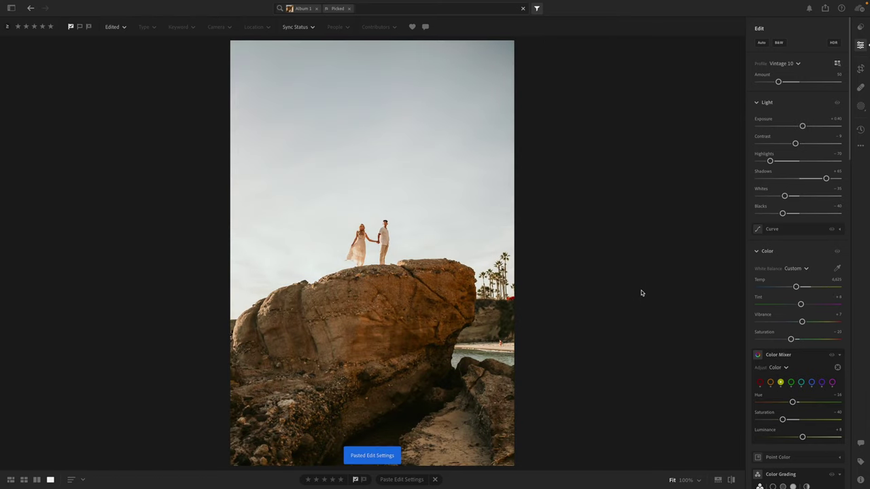
key(ctrl+z)
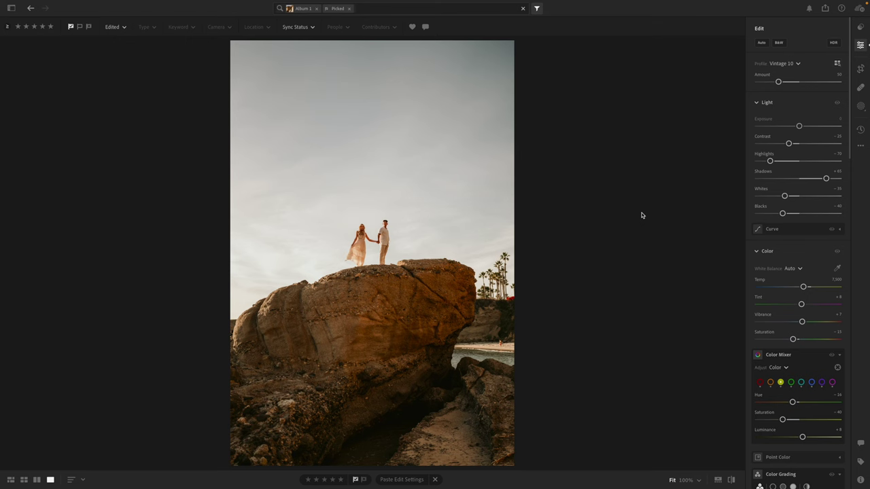
click(500, 345)
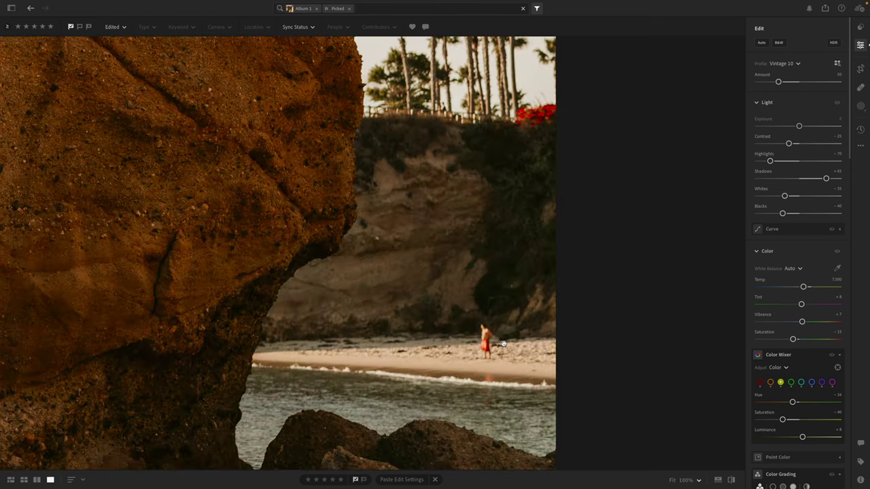
key(h)
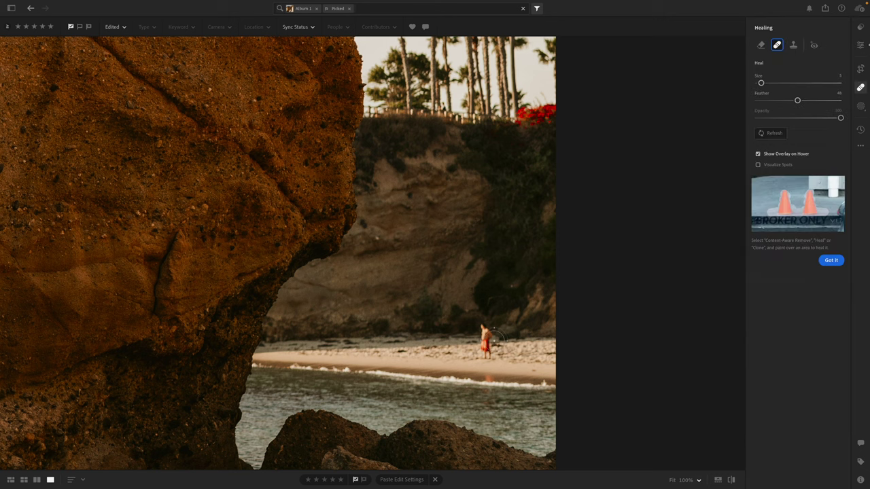
drag(483, 326, 487, 356)
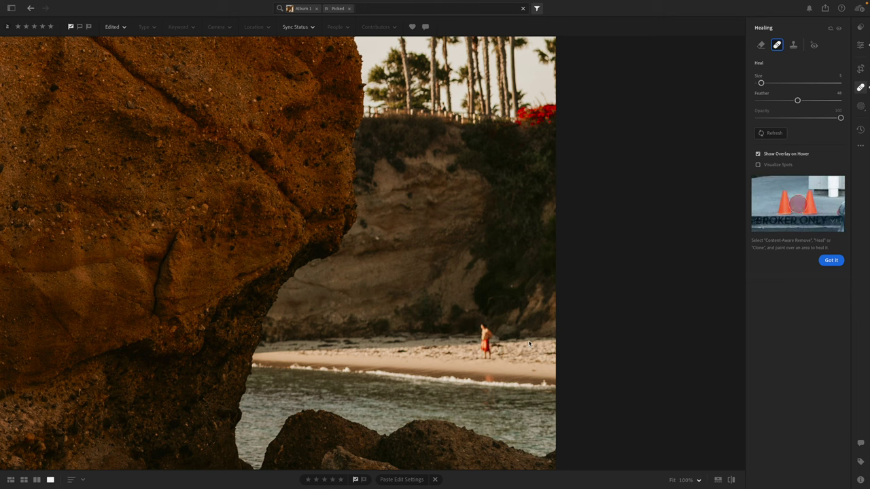
click(860, 45)
click(487, 305)
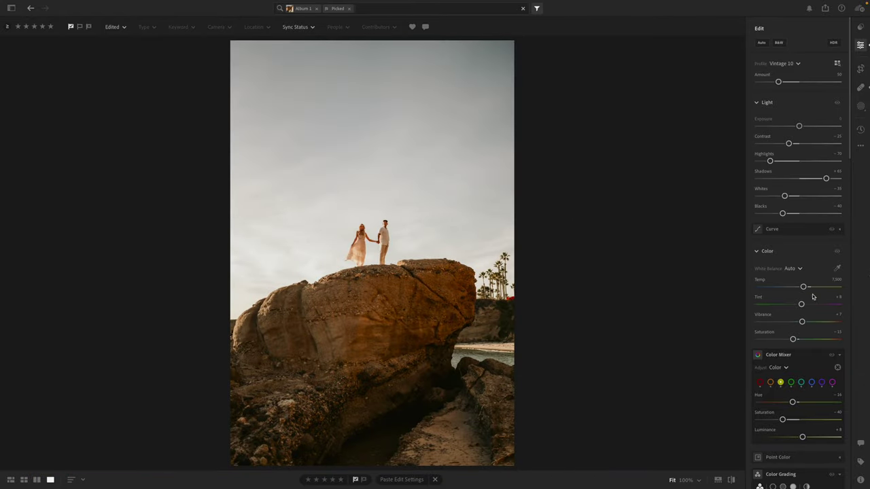
Step: Cool the temperature to 6,422 and brighten the exposure slightly
drag(803, 287, 796, 287)
drag(800, 126, 802, 127)
key(z)
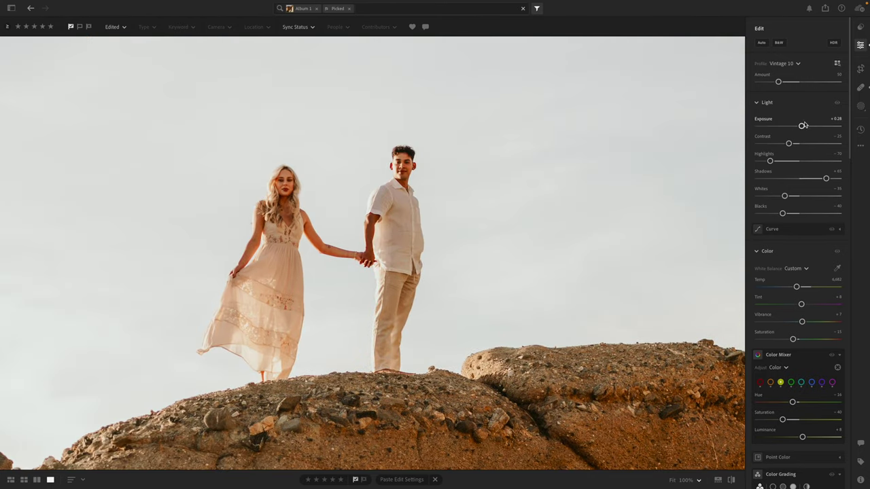
drag(803, 125, 803, 128)
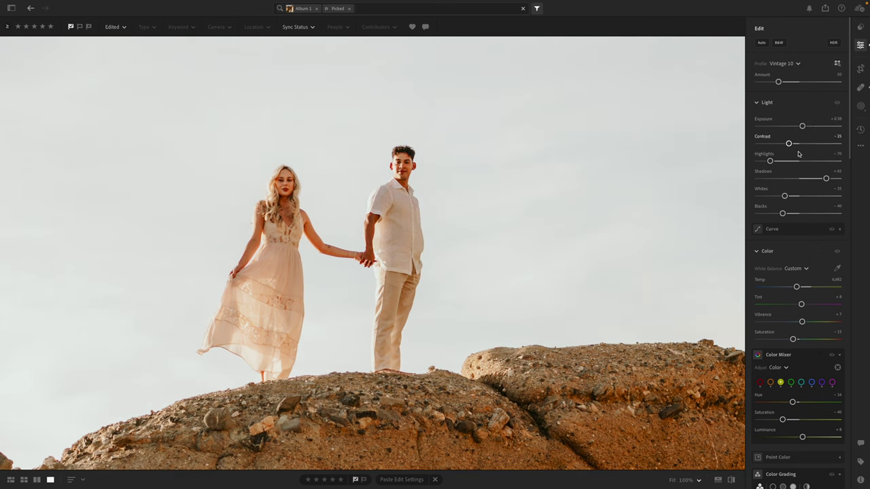
drag(796, 287, 795, 287)
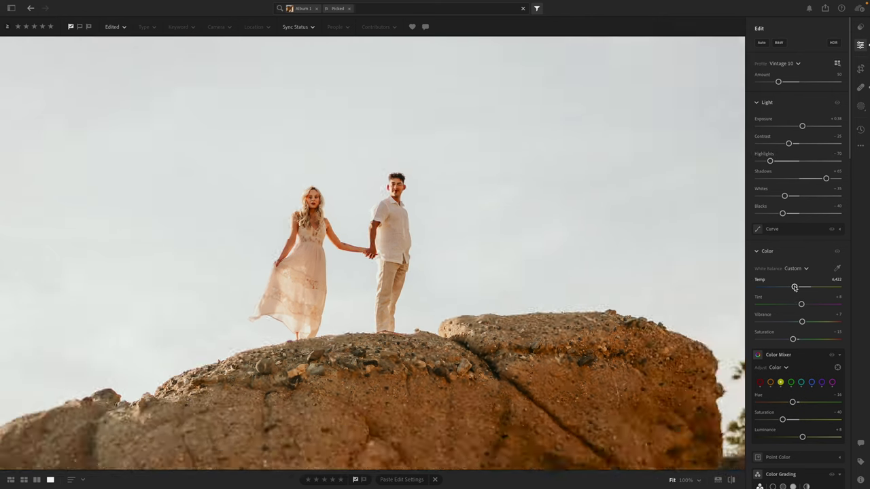
key(z)
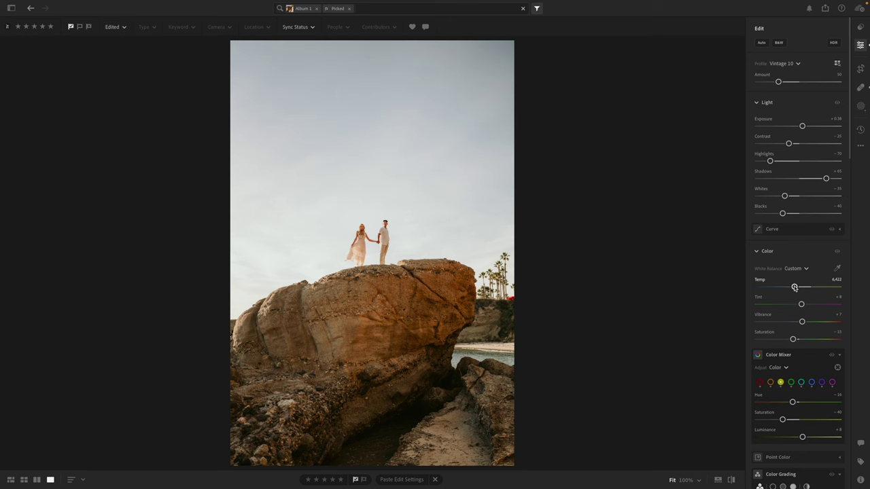
Step: Check the rock top and palm trees close up, then copy the edit settings
click(496, 278)
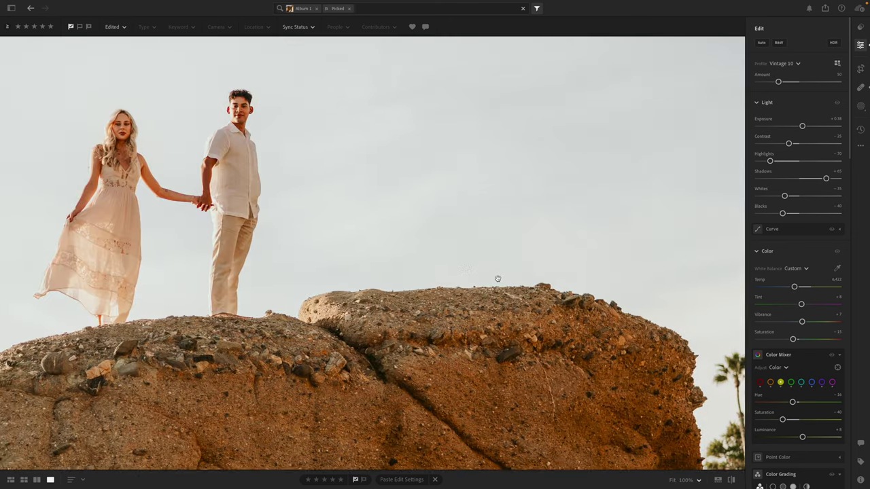
click(496, 278)
click(497, 279)
click(496, 279)
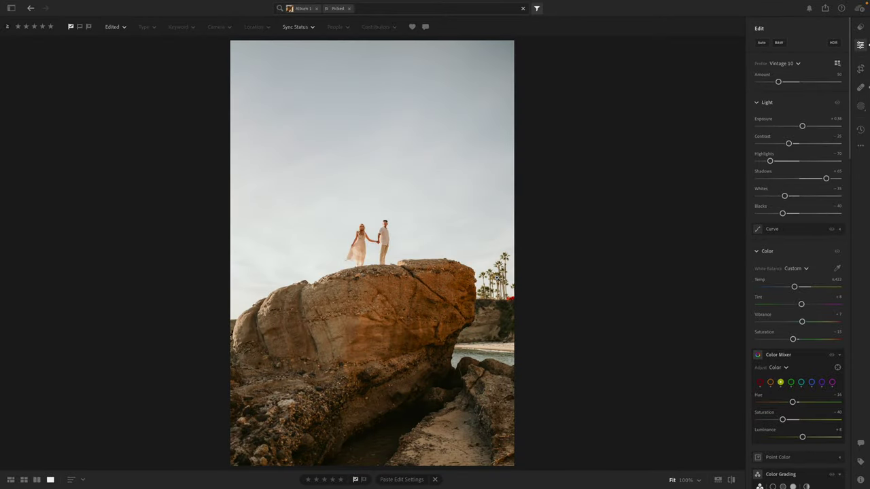
key(ctrl+c)
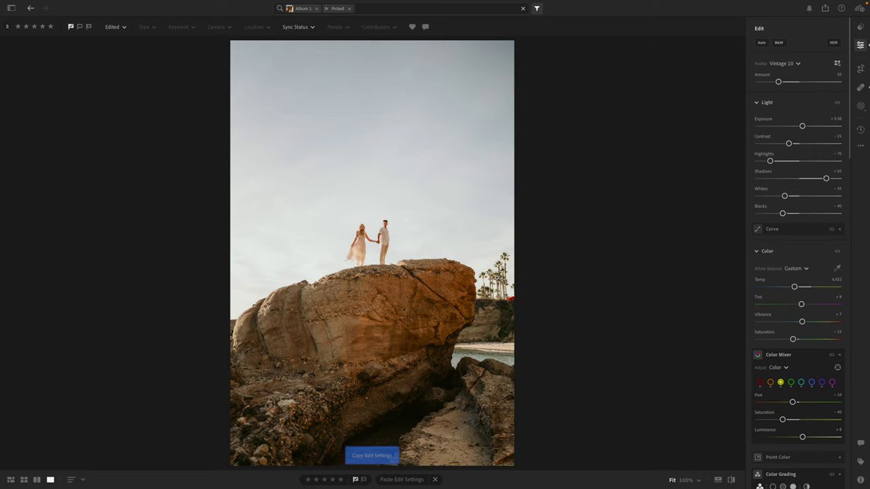
Step: Paste the edit onto the next rock photo, raise exposure to +0.42, and copy it
key(Right)
key(ctrl+v)
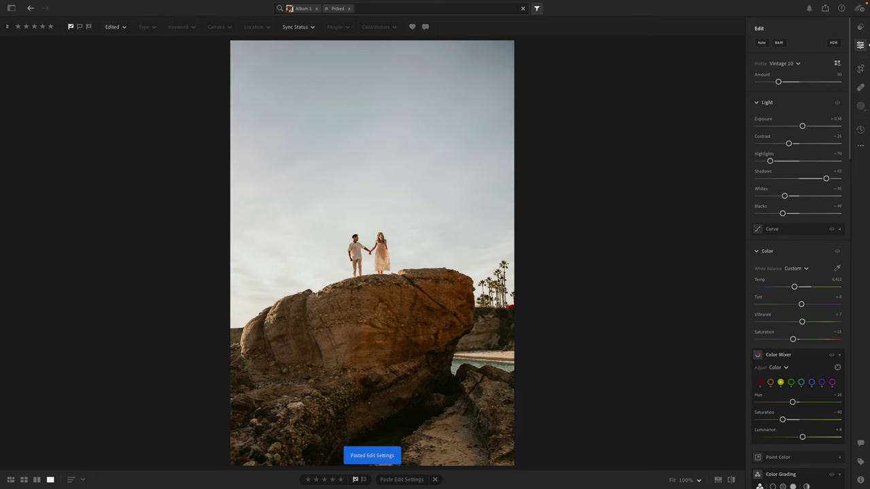
click(499, 281)
drag(379, 284, 623, 311)
drag(305, 246, 542, 295)
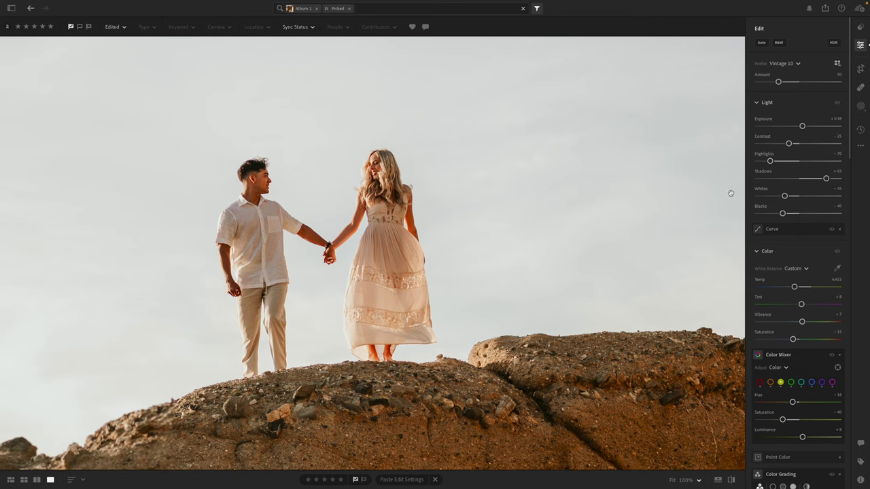
drag(802, 126, 804, 127)
key(z)
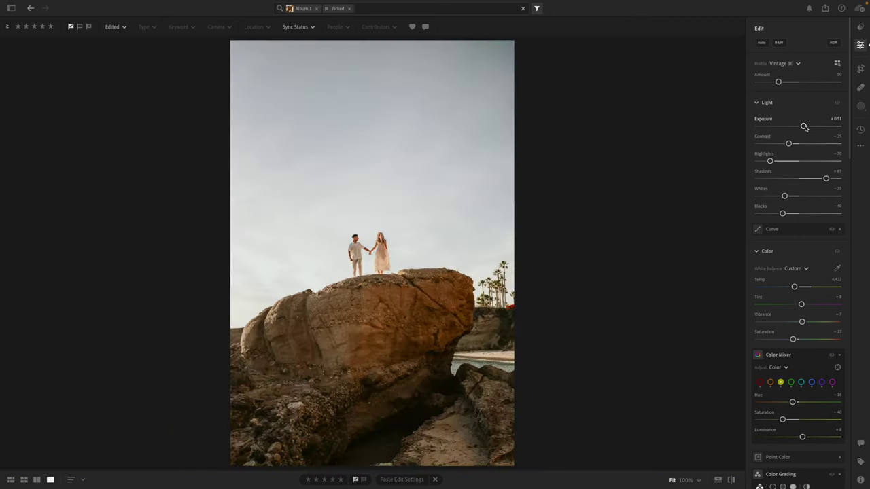
key(ctrl+c)
Step: Apply the edit to the following photo with slightly darker exposure and copy it
key(Right)
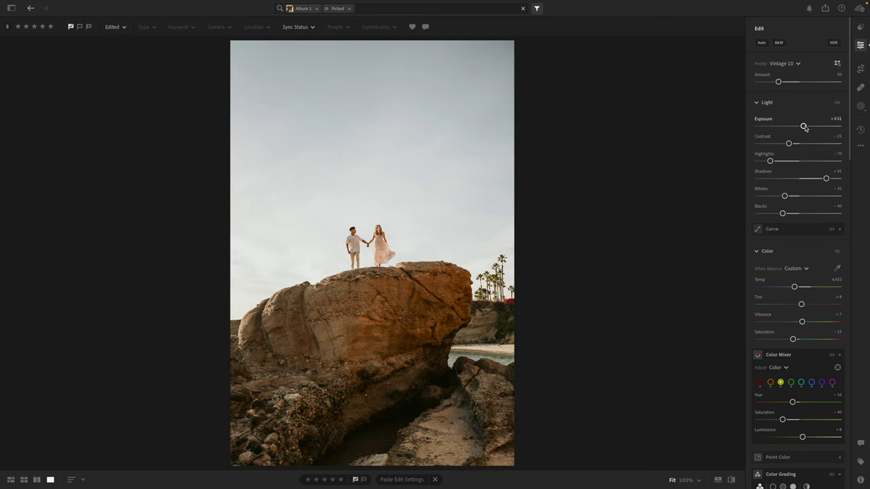
key(Right)
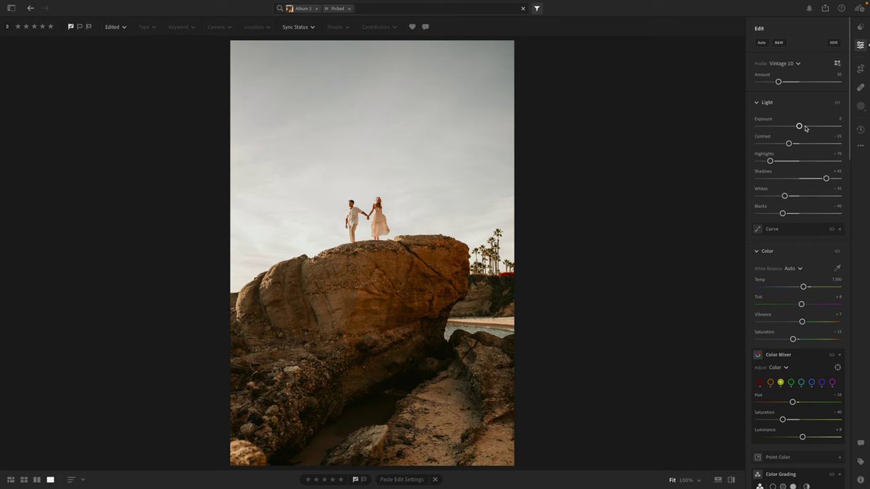
key(ctrl+v)
key(ctrl+v)
drag(804, 127, 802, 128)
key(ctrl+c)
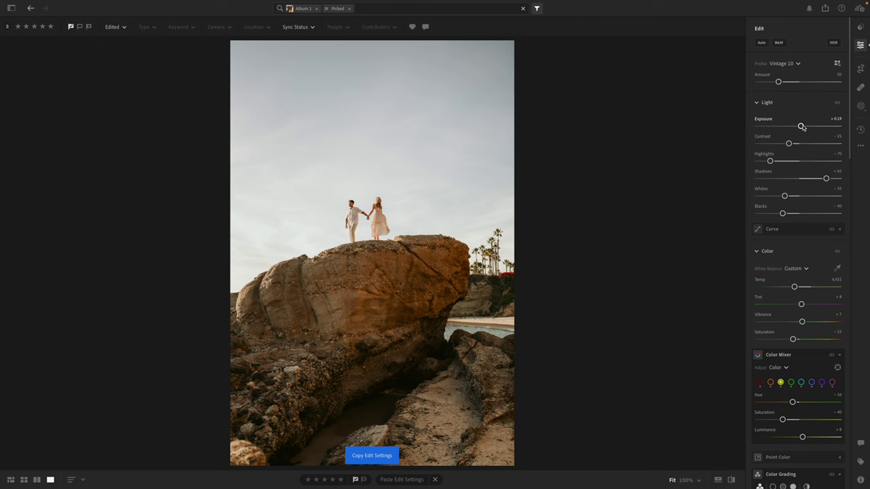
Step: Paste onto the next photo, lower exposure to about +0.06, and copy the settings
key(Right)
key(ctrl+v)
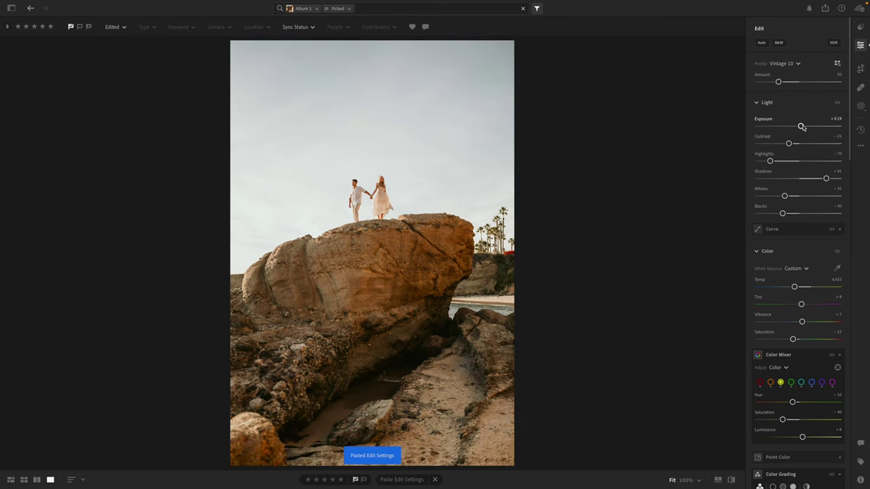
drag(801, 127, 800, 127)
key(ctrl+c)
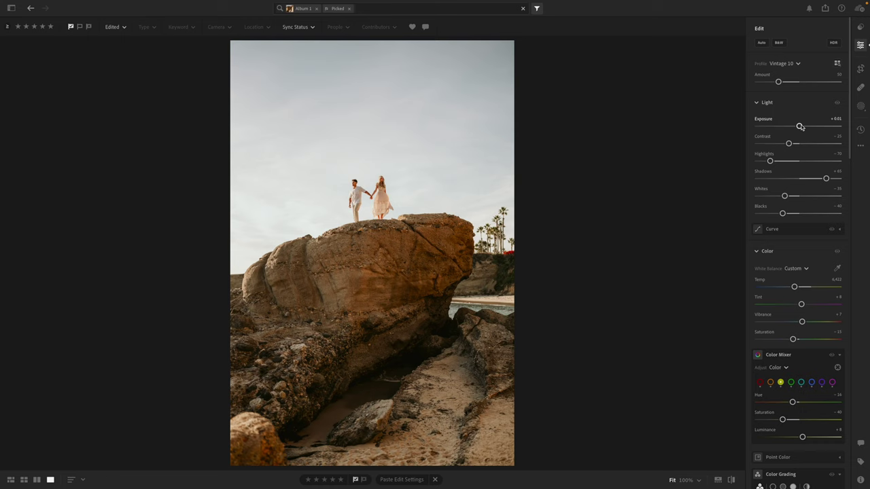
key(ctrl+c)
Step: Paste onto the clifftop couple photo, set exposure to +0.12, and trim its left edge
key(Right)
key(ctrl+v)
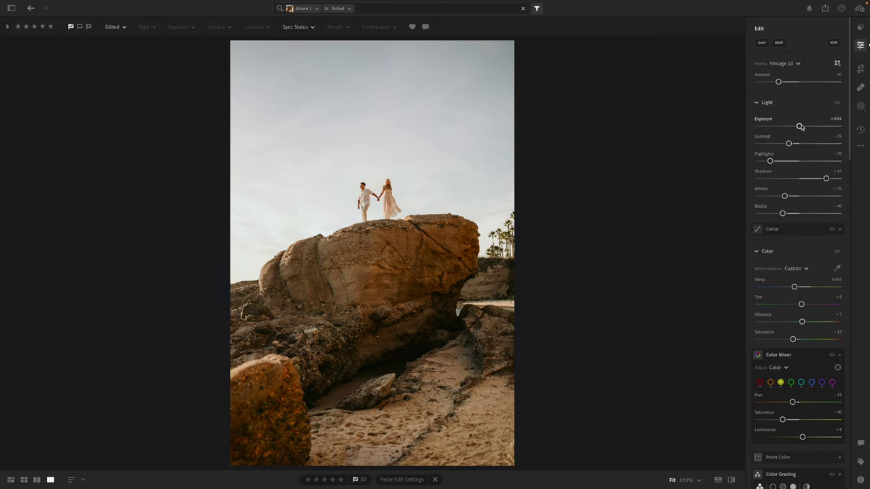
drag(800, 127, 801, 128)
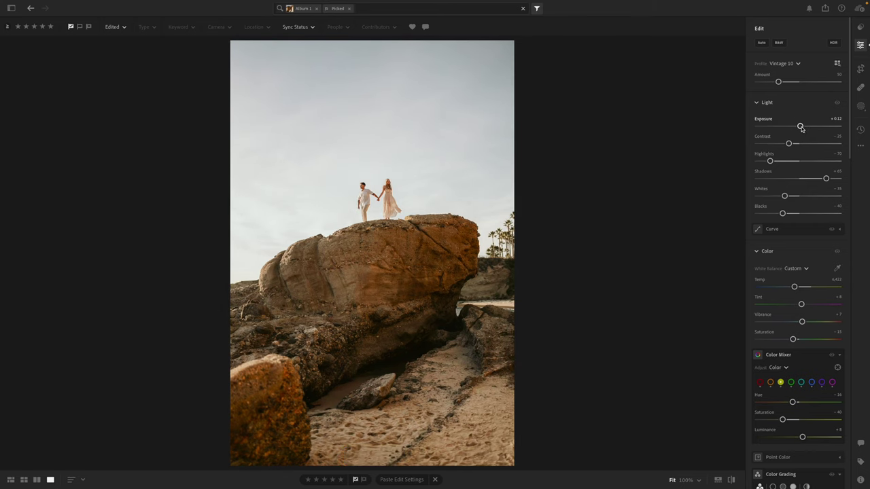
key(c)
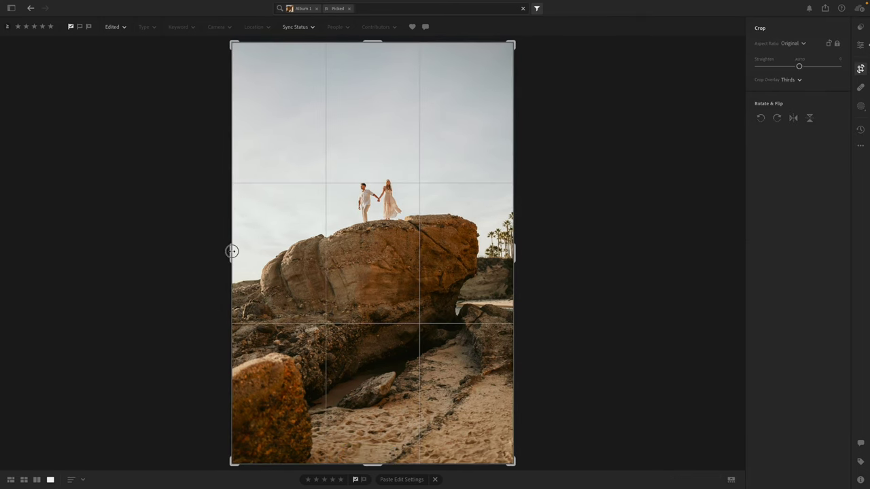
drag(232, 251, 237, 251)
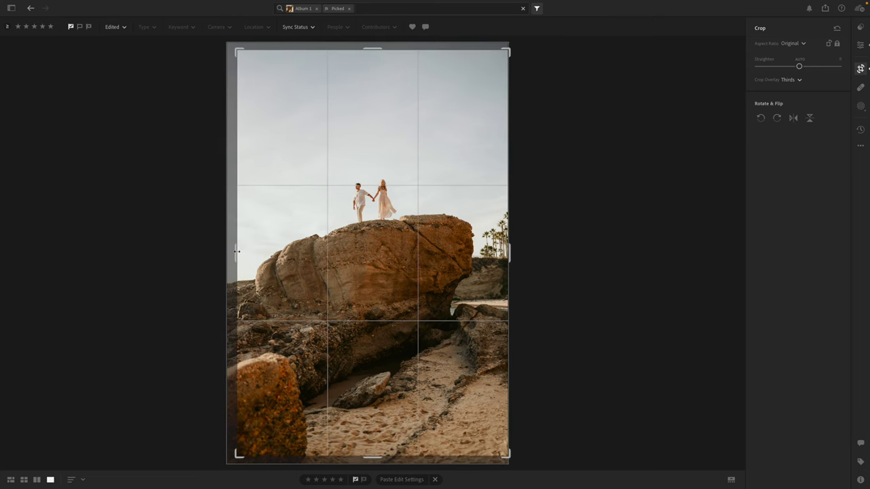
drag(337, 250, 338, 243)
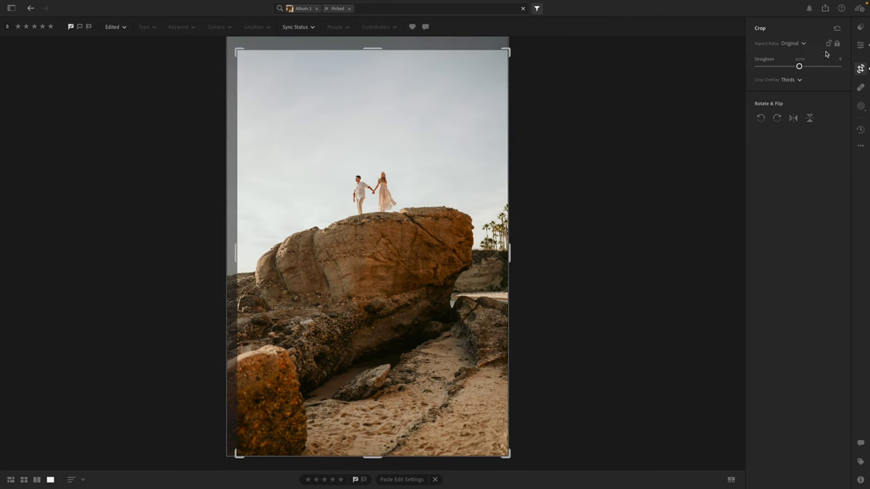
click(860, 44)
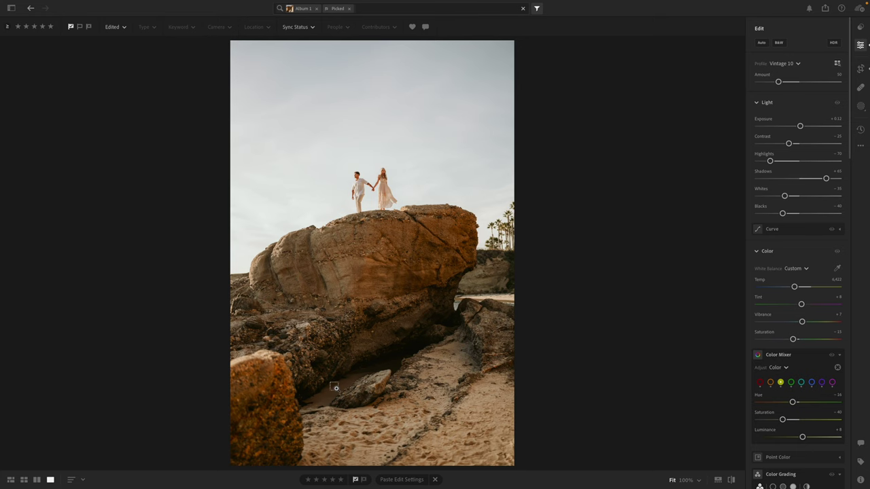
Step: Carry the edit to the next landscape photo and brighten exposure to +0.33
key(ctrl+c)
key(Right)
key(ctrl+v)
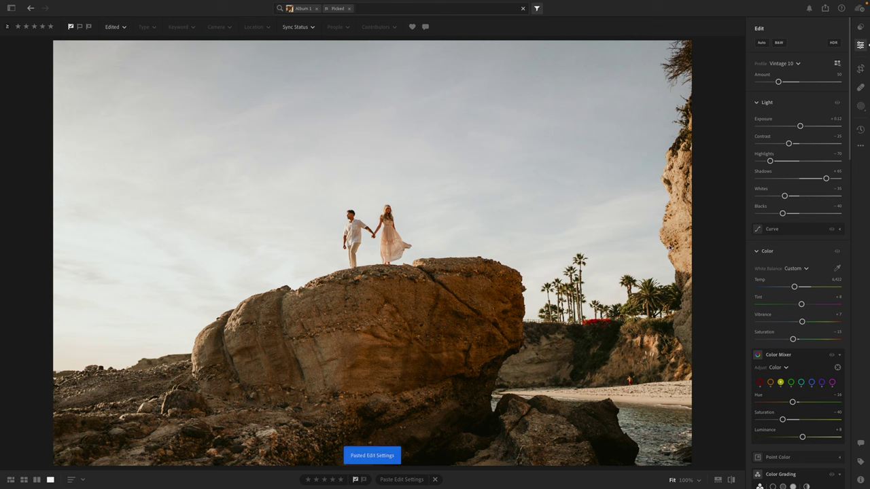
drag(800, 126, 804, 128)
click(804, 127)
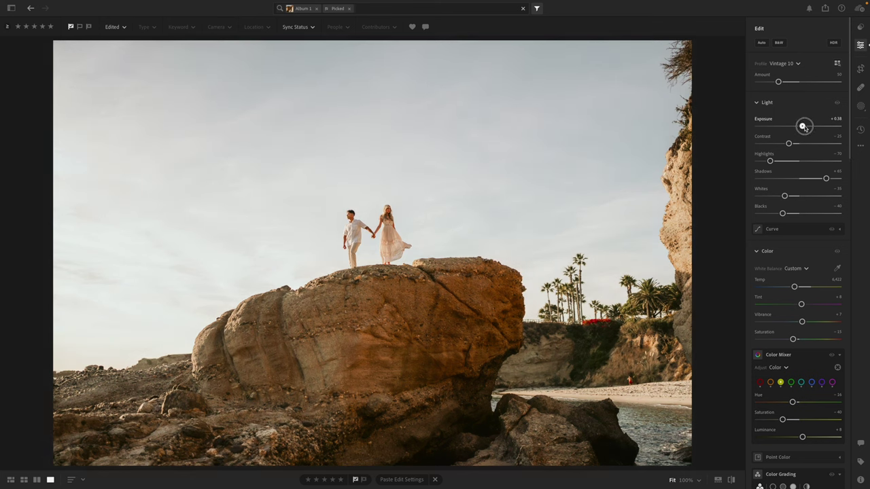
Step: Rotate the photo to level the horizon and reposition it within the crop
key(c)
drag(729, 189, 729, 197)
drag(476, 232, 474, 214)
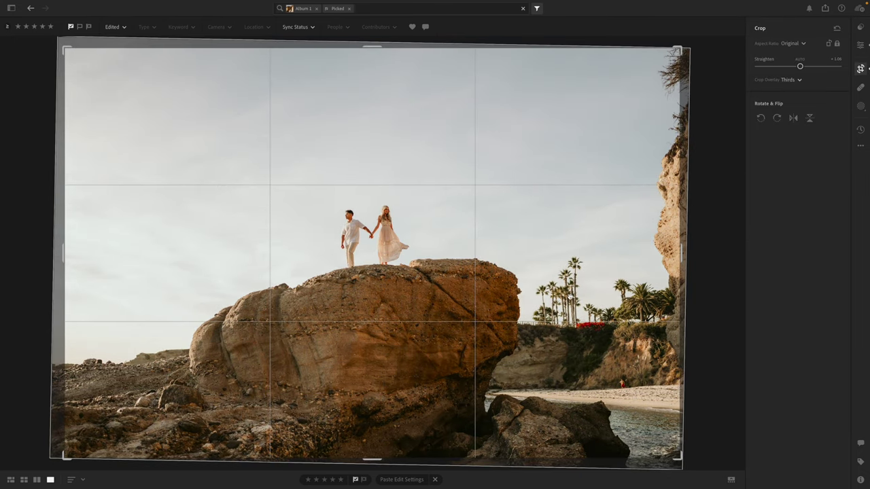
click(858, 45)
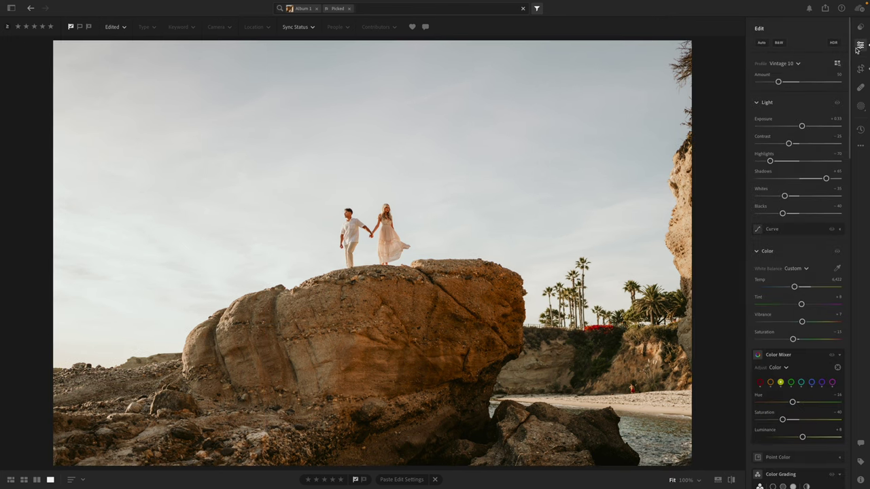
Step: Zoom in on the distant man on the beach and heal him away
click(634, 392)
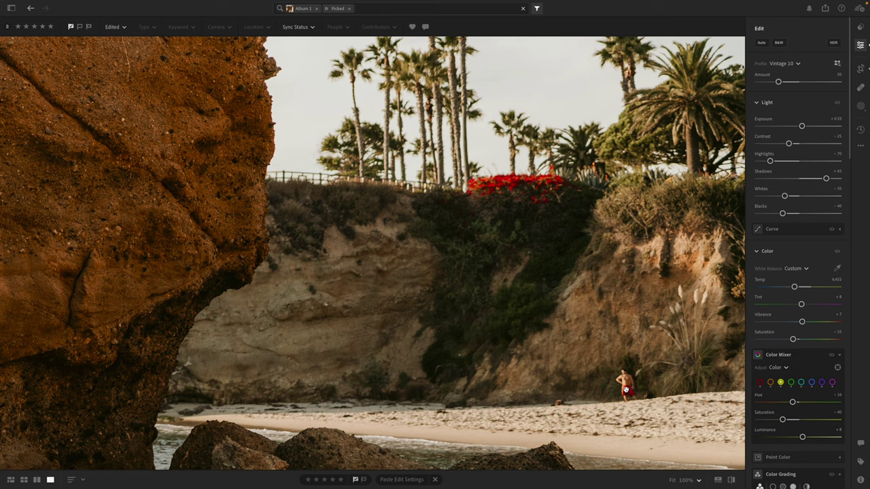
click(629, 388)
drag(625, 389, 451, 289)
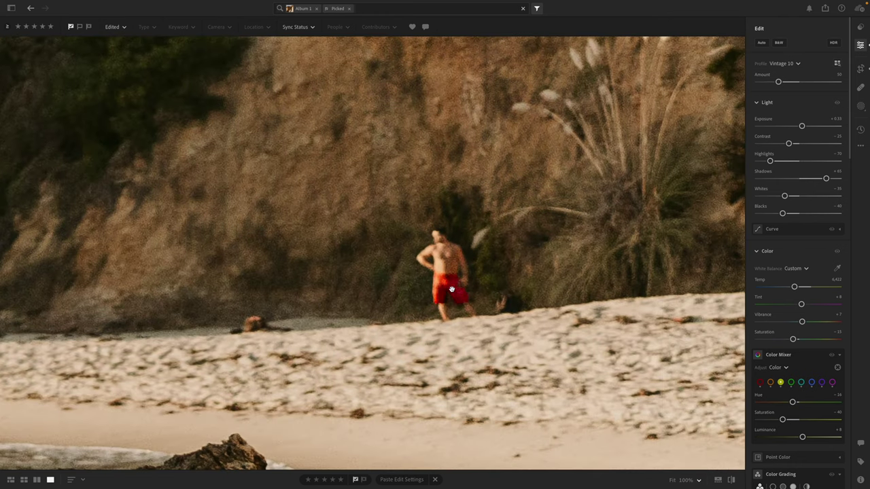
scroll(451, 288, up, 3)
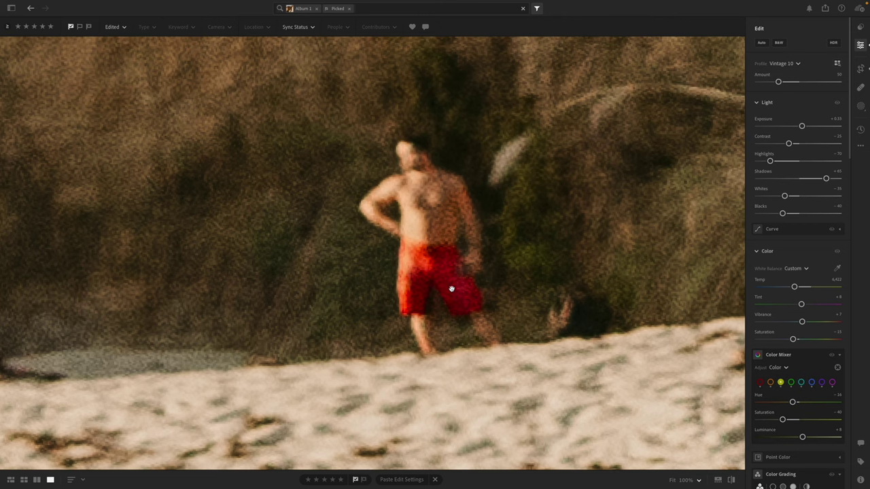
click(451, 289)
click(451, 289)
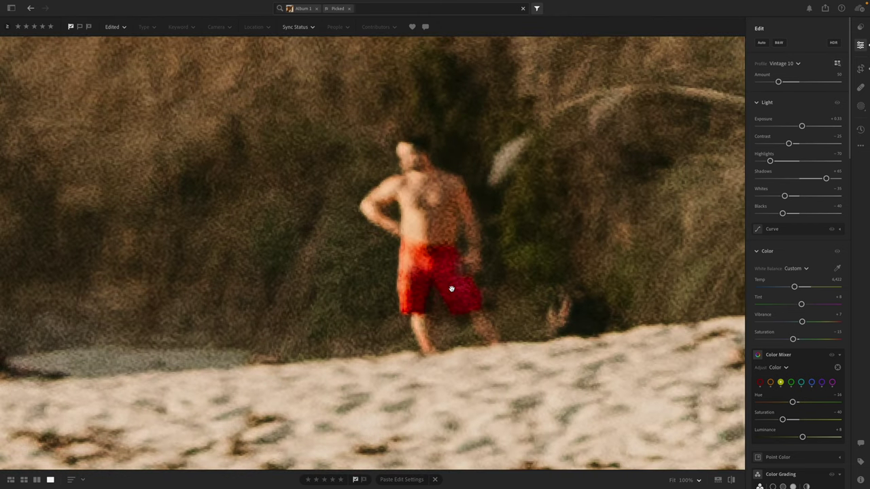
key(h)
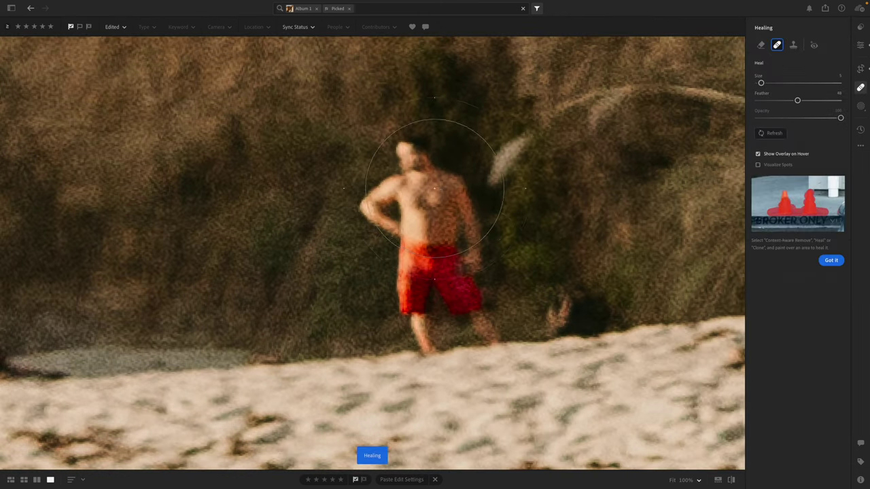
click(422, 212)
drag(421, 211, 445, 303)
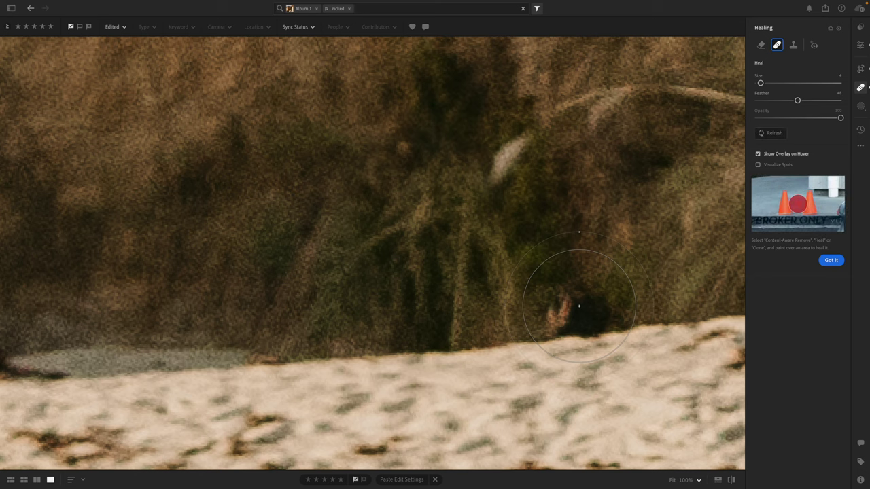
Step: Heal the dark patch on the grass and cool the temperature to 6,363
click(578, 305)
drag(156, 334, 457, 307)
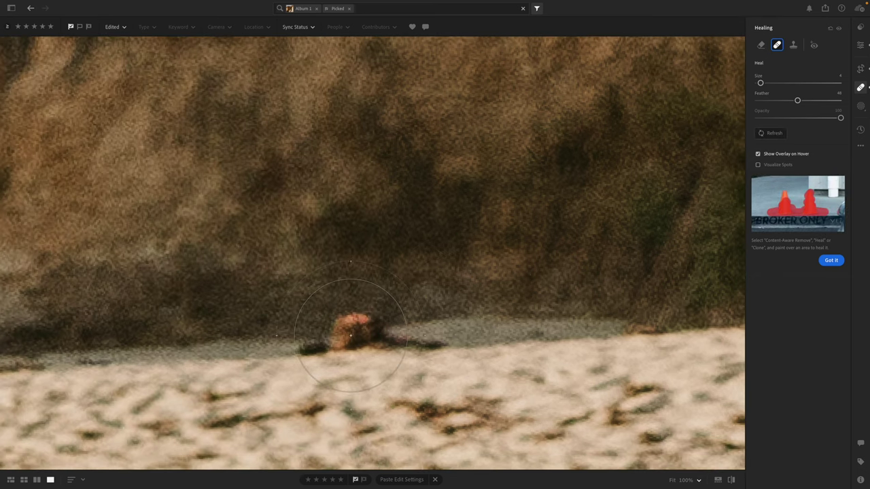
key(z)
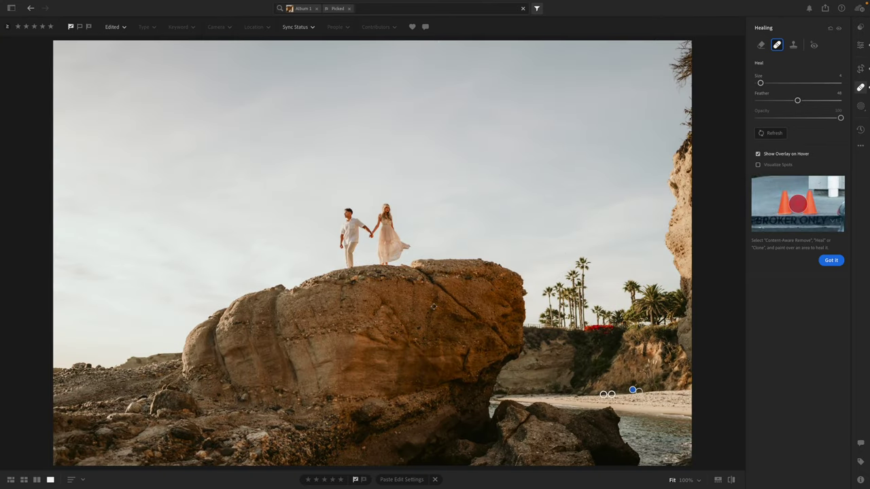
click(861, 45)
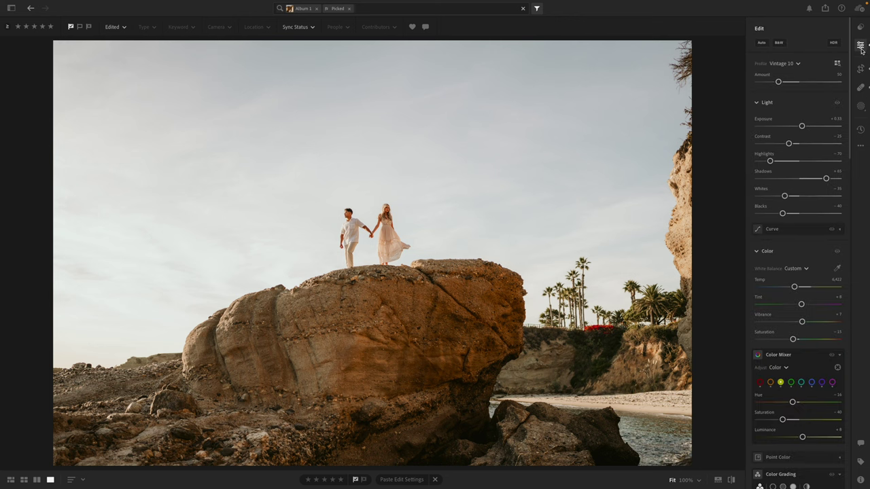
drag(794, 287, 795, 289)
key(Right)
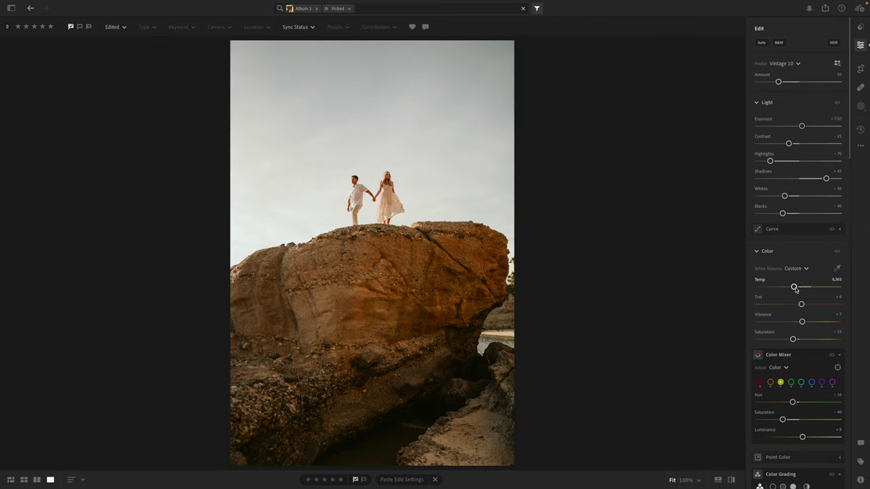
Step: Paste the edit onto the portrait shot, set exposure to +0.18, and straighten it slightly
key(ctrl+v)
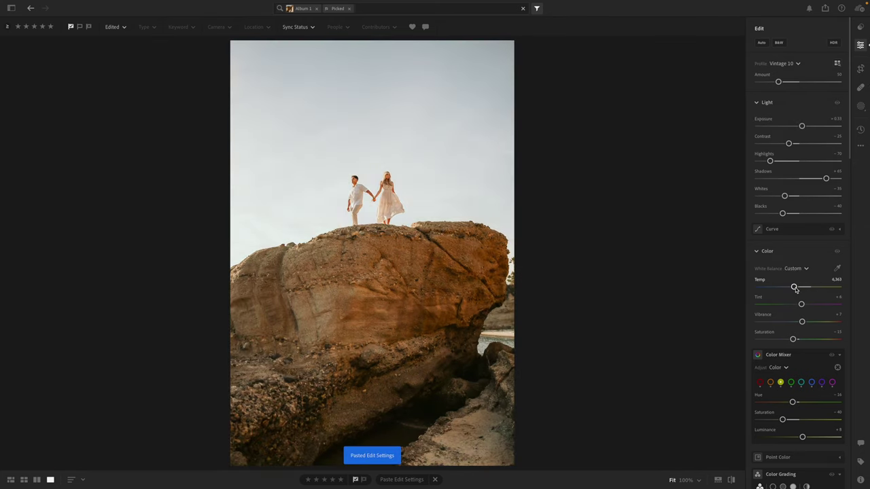
drag(801, 127, 802, 127)
key(c)
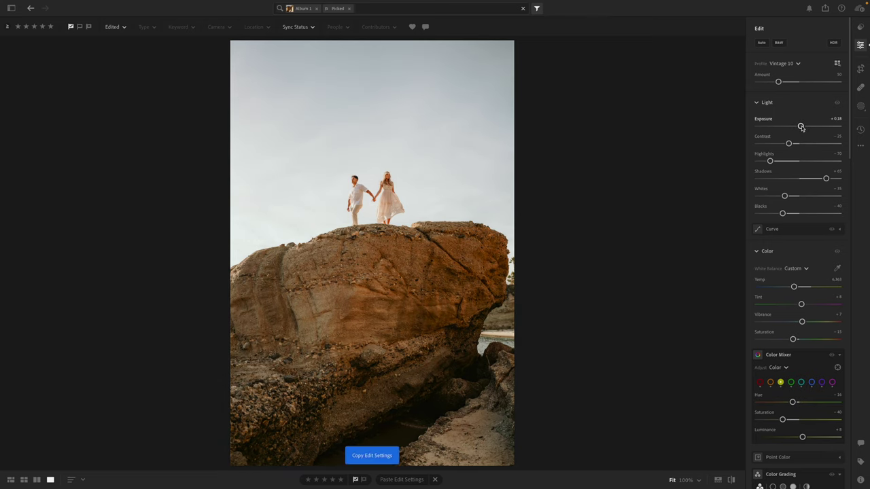
drag(648, 178, 642, 194)
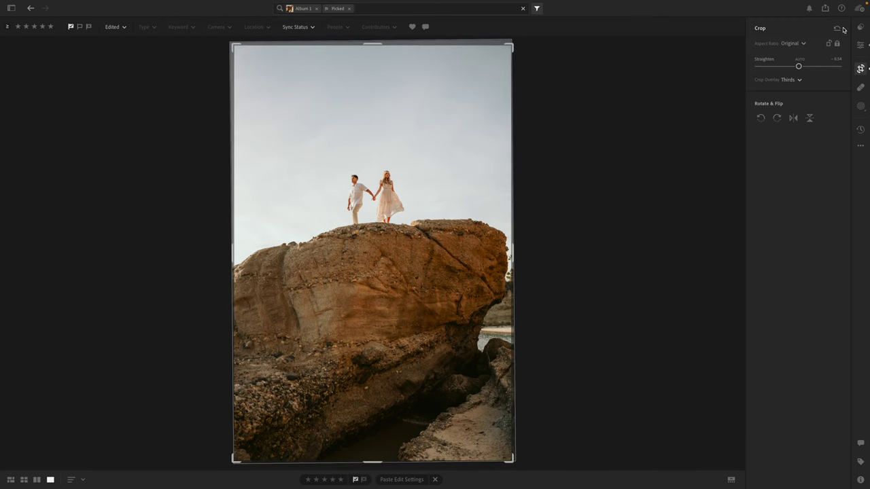
click(860, 46)
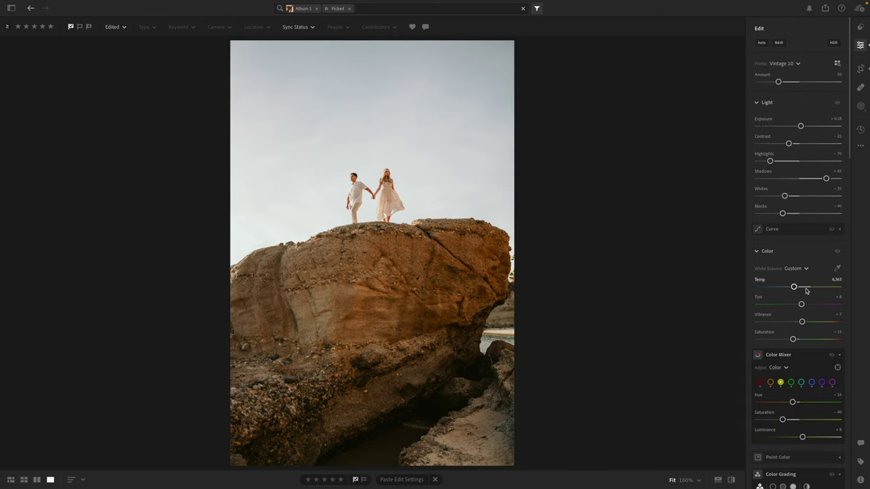
Step: Cool the temperature to 6,282, lower exposure to +0.08, and copy the settings
drag(793, 287, 792, 287)
drag(801, 127, 800, 128)
key(ctrl+c)
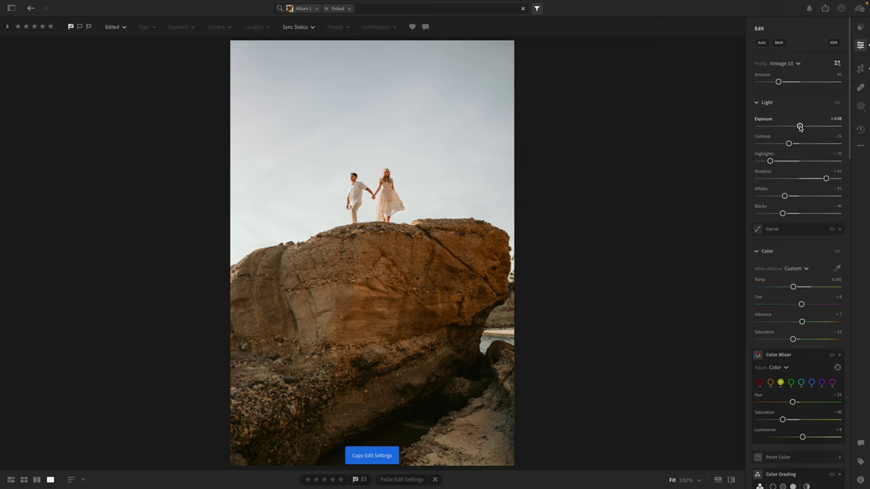
Step: Paste the edit onto the next photo, tighten its crop from the left and shift it up
key(Right)
key(ctrl+v)
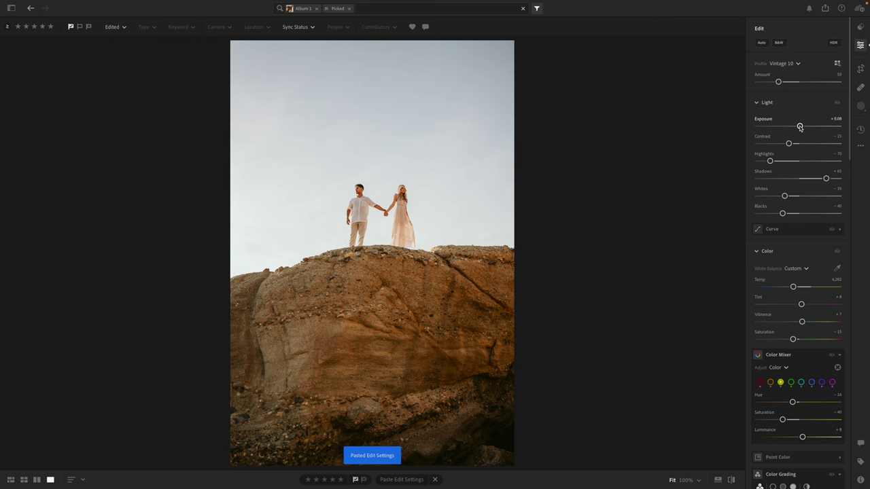
key(c)
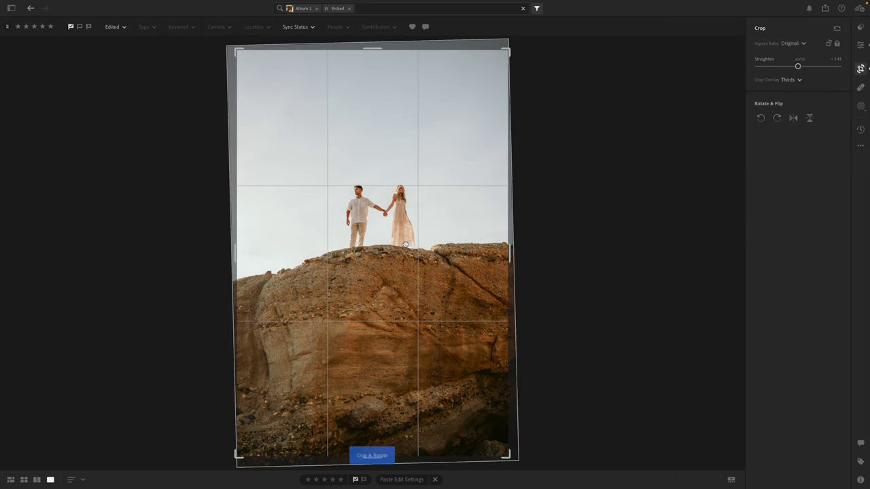
drag(242, 269, 246, 268)
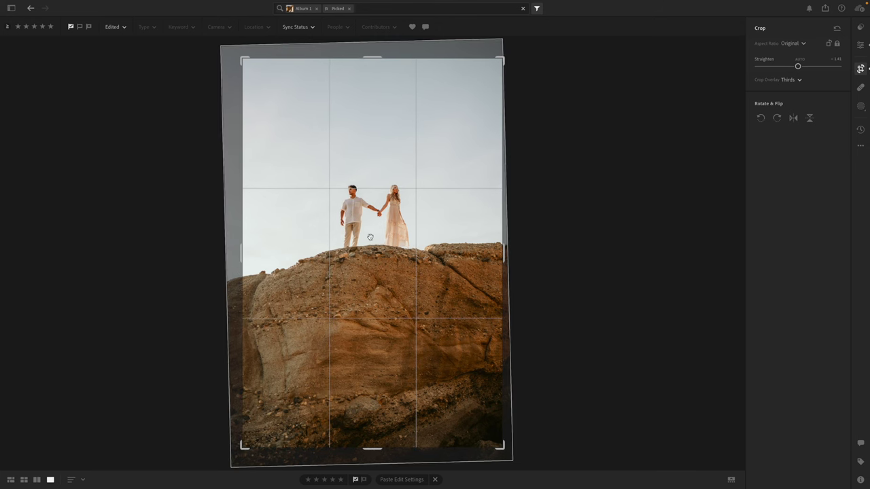
drag(369, 236, 369, 224)
click(860, 44)
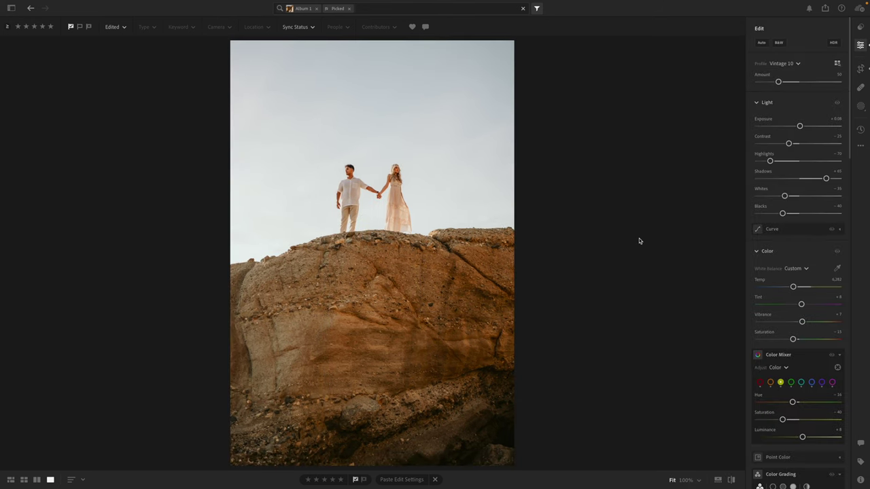
key(ctrl+c)
Step: Paste the edit onto the palm-lined rock photo, set exposure to -0.14, and trim its left edge
key(Right)
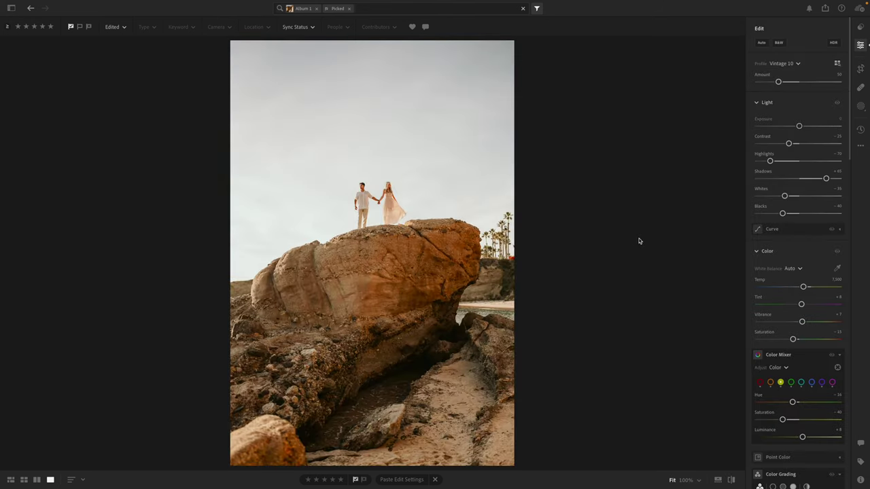
key(ctrl+v)
drag(796, 126, 797, 126)
key(c)
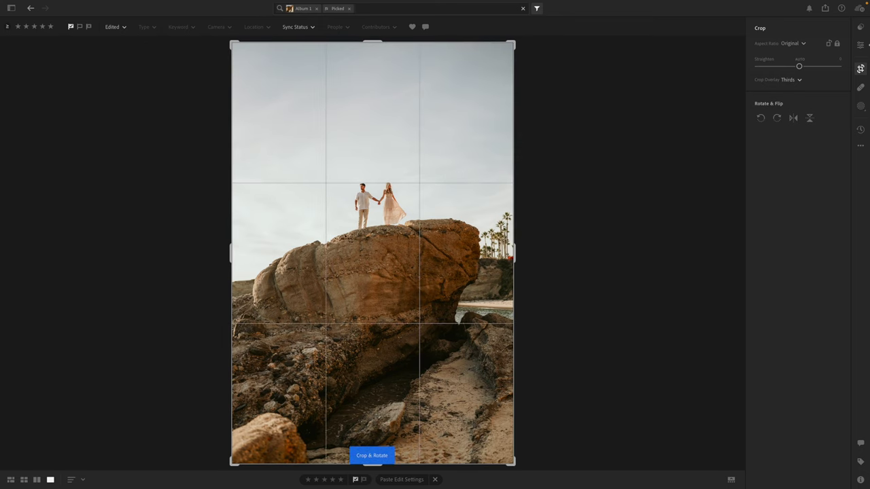
drag(230, 264, 239, 264)
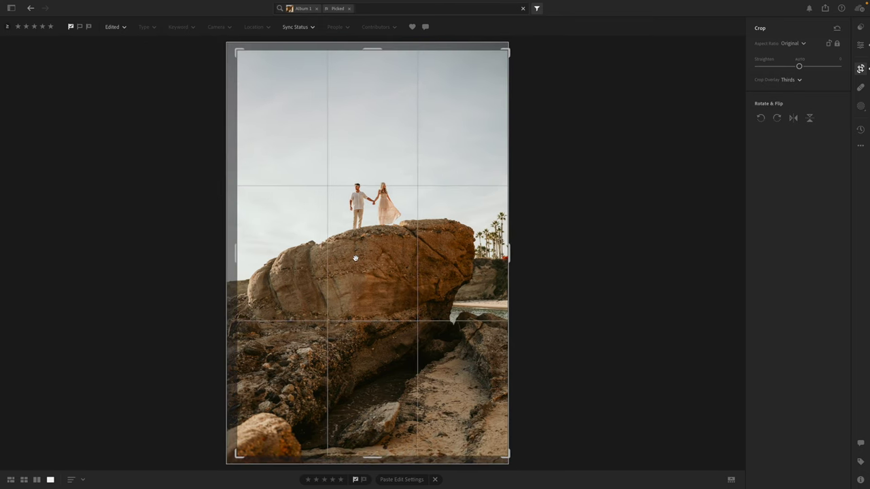
Step: Nudge the photo up in its crop, apply it, and zoom in and out on the couple's joined hands
drag(354, 258, 355, 250)
click(859, 46)
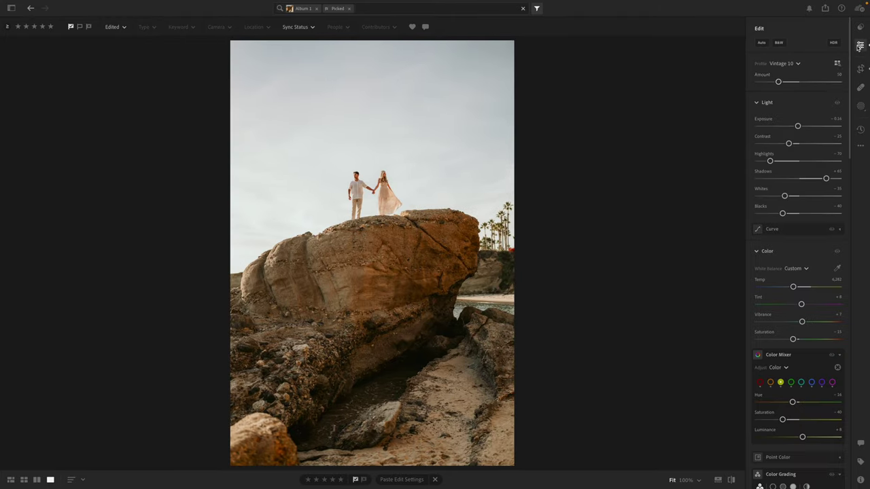
drag(488, 211, 466, 194)
click(371, 188)
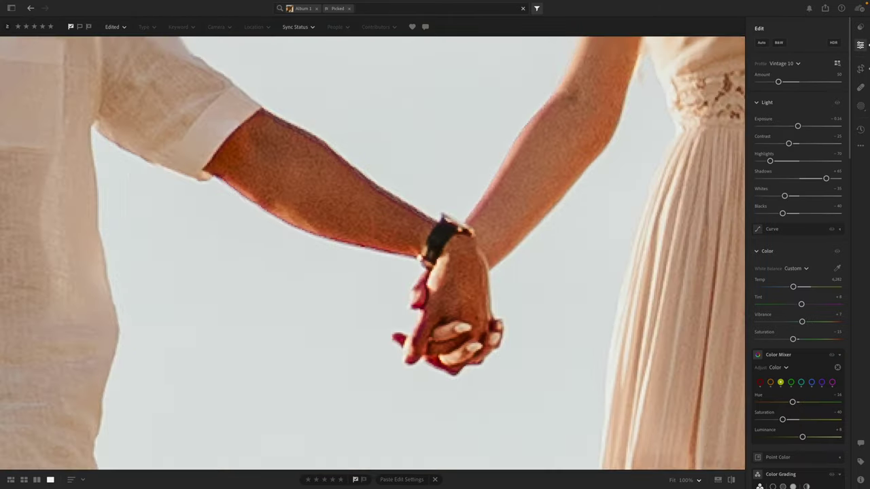
click(371, 189)
click(370, 188)
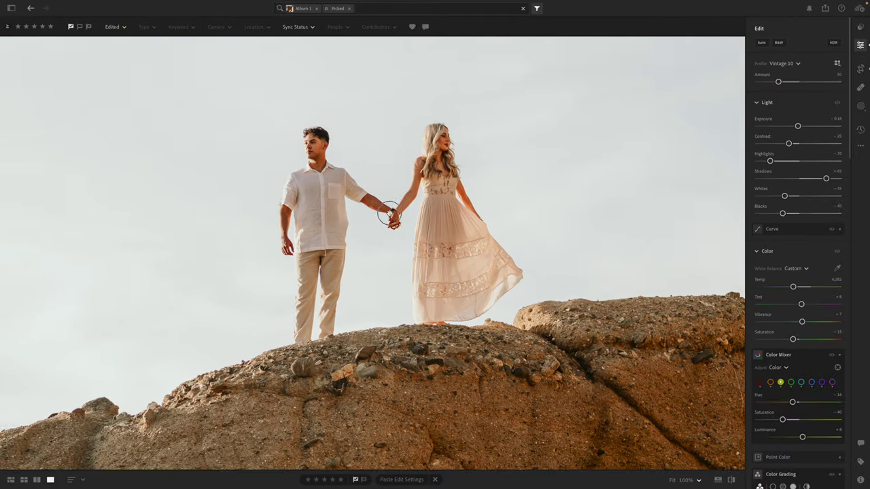
click(397, 226)
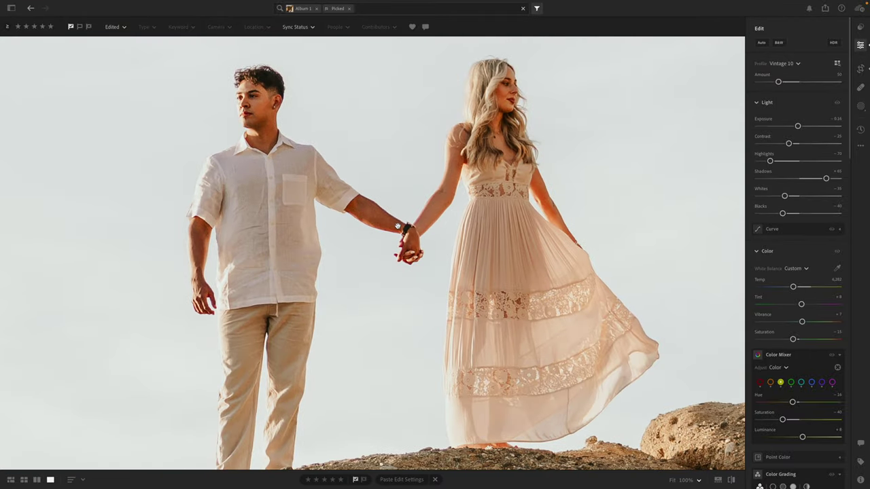
click(398, 225)
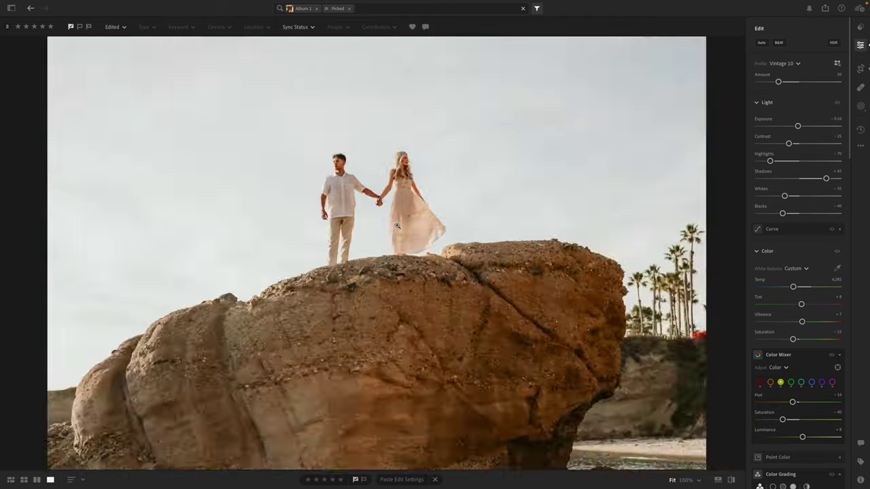
click(398, 225)
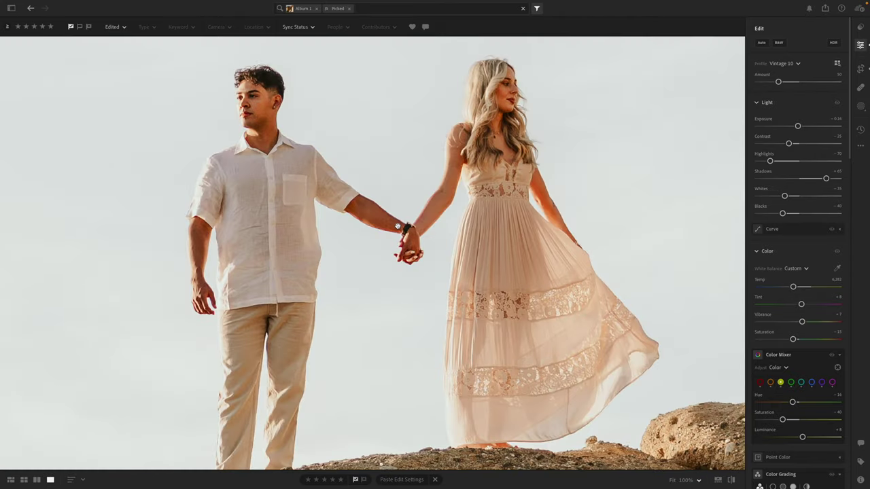
click(397, 225)
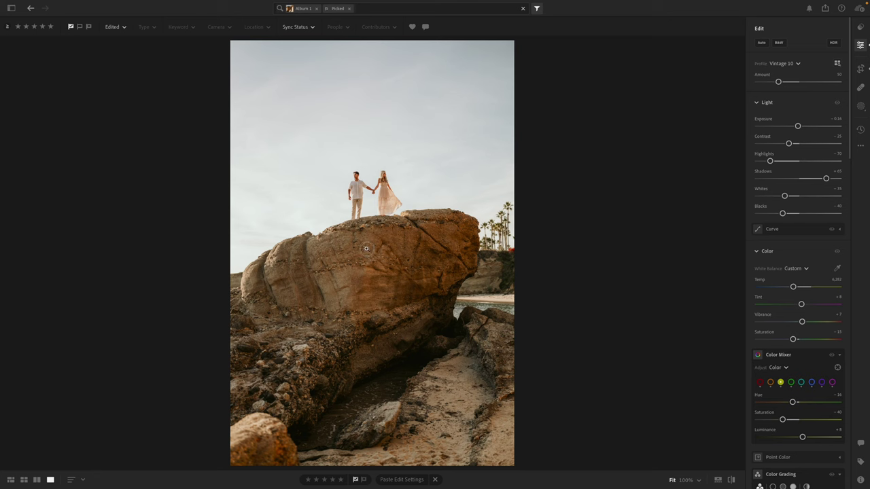
Step: Inspect the couple at 100% and copy the photo's warm vintage edit settings
click(414, 285)
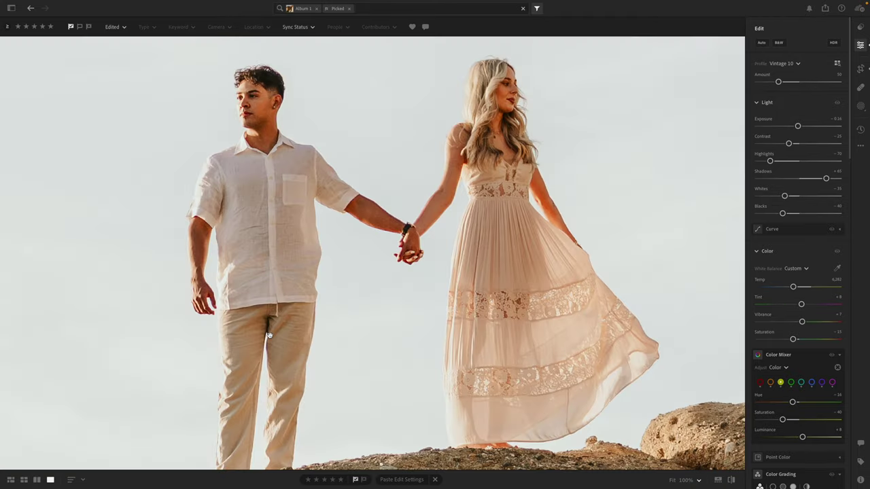
click(272, 335)
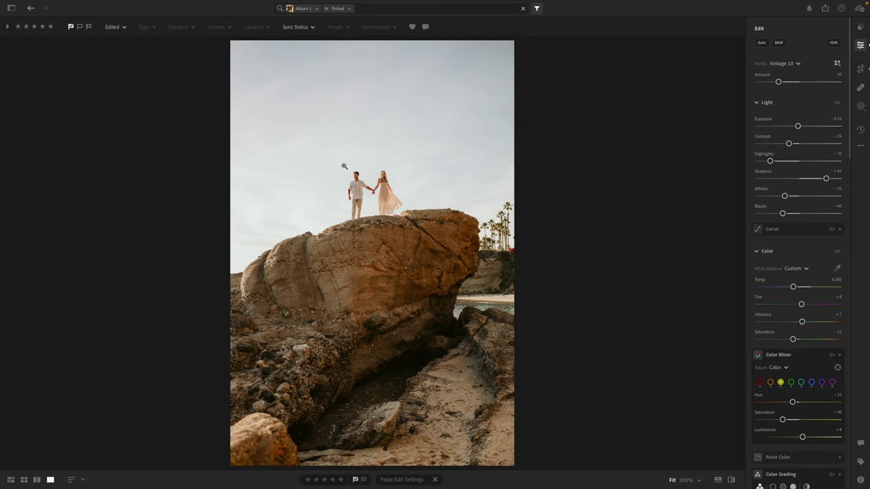
click(367, 210)
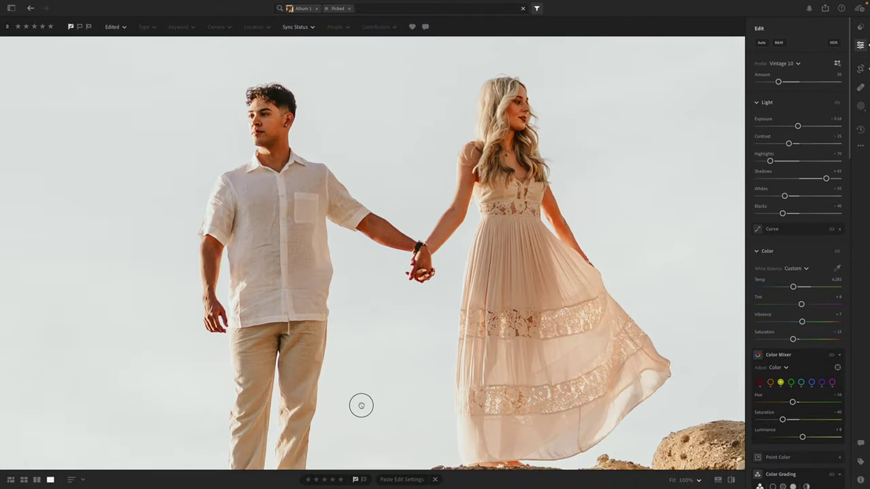
drag(361, 406, 380, 316)
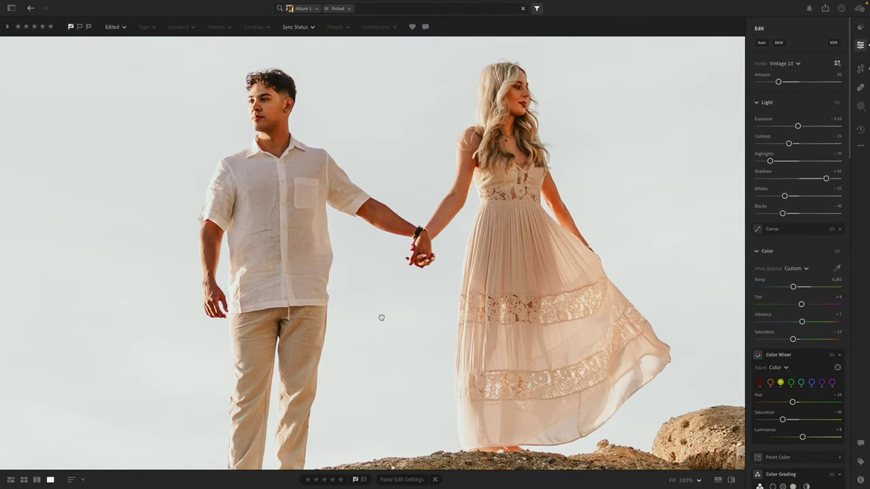
click(381, 316)
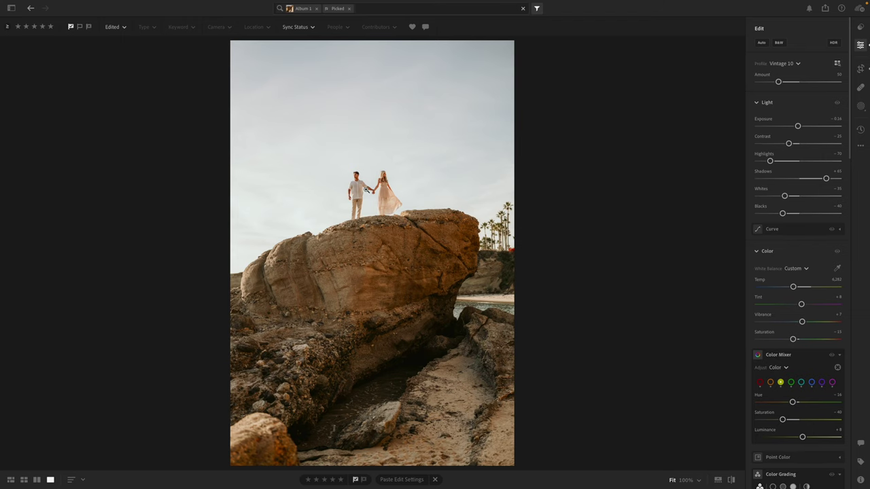
click(369, 190)
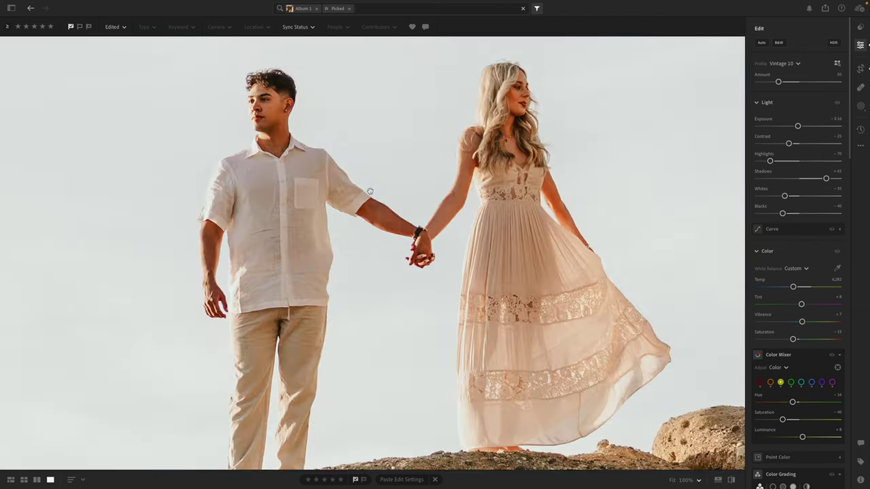
click(370, 191)
drag(369, 190, 372, 220)
scroll(372, 220, down, 2)
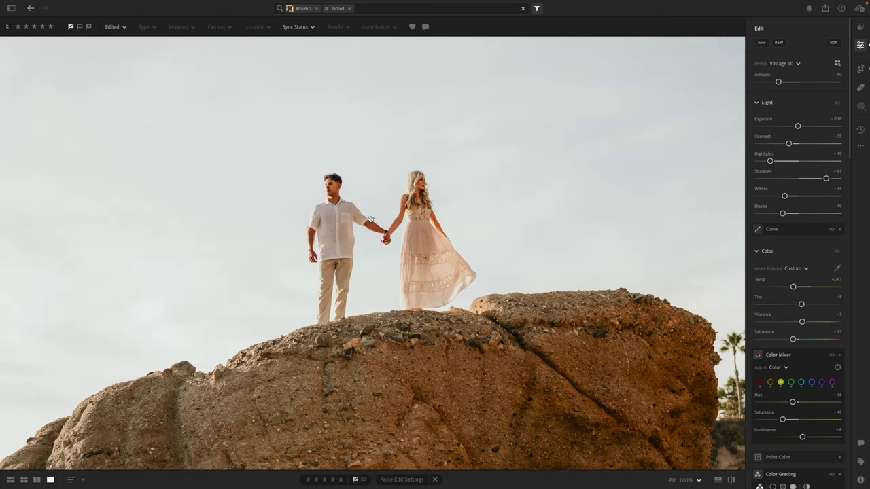
scroll(370, 219, down, 2)
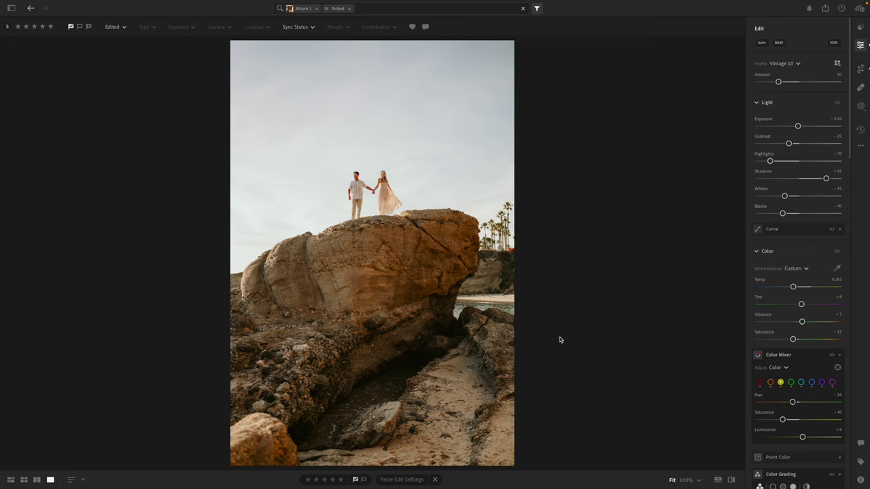
key(ctrl+c)
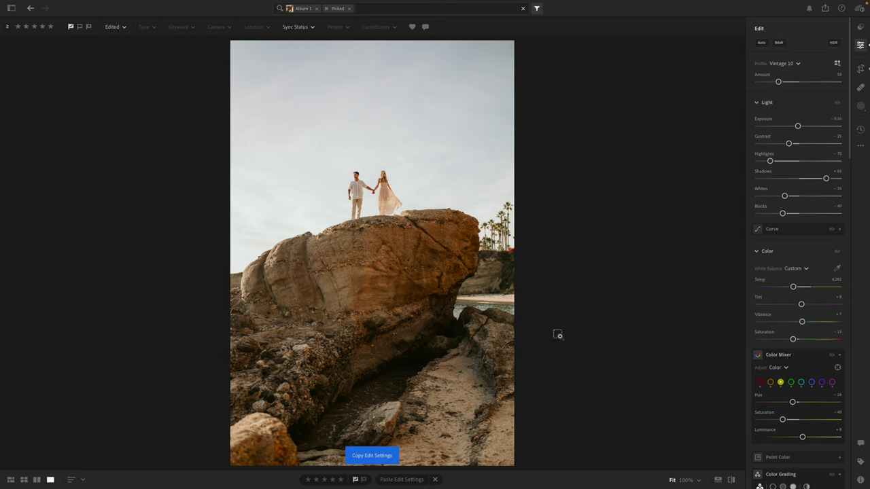
Step: Paste the copied edit onto the next photo and raise its exposure to +0.22
key(Right)
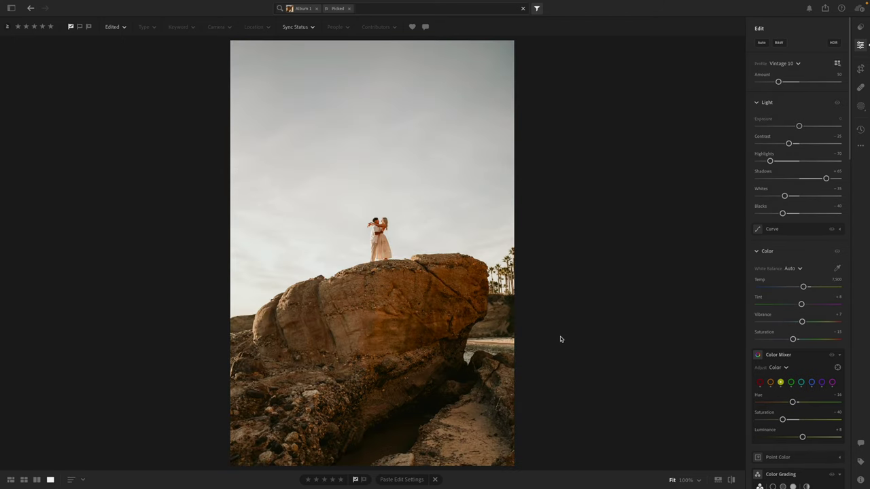
key(ctrl+v)
drag(801, 127, 803, 128)
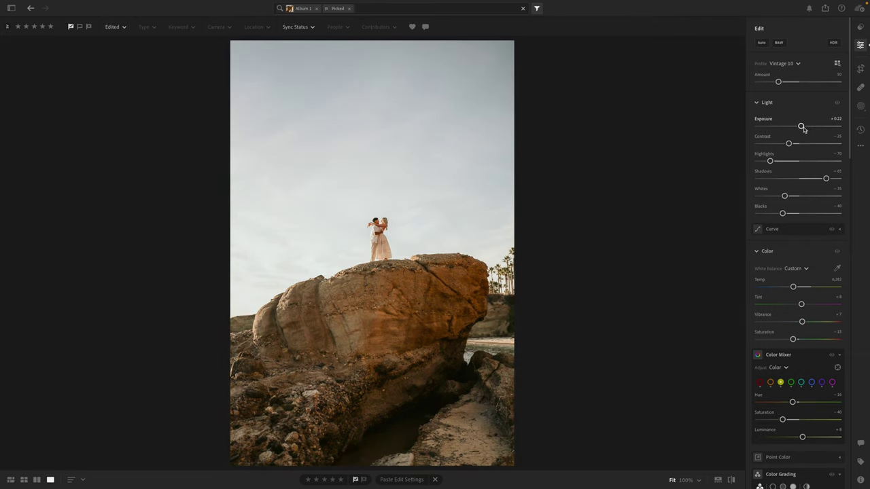
Step: Compare against the hand-holding photo at 100%, then return to the embracing-couple photo
key(Right)
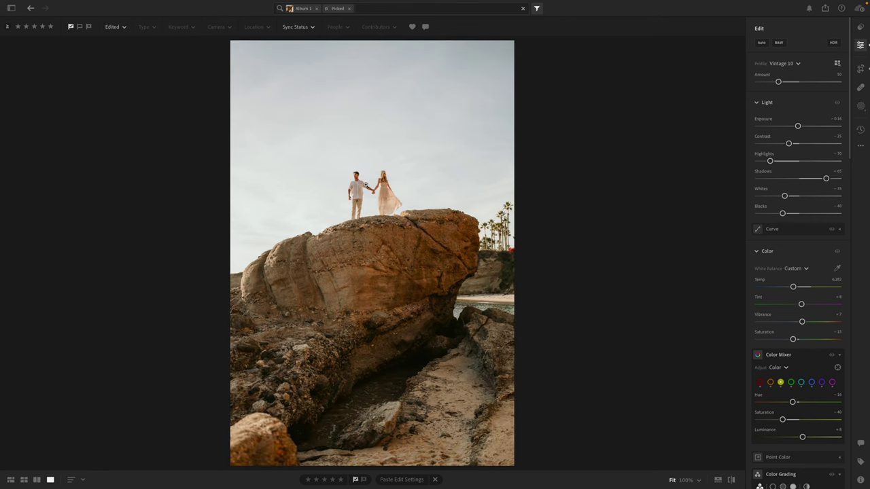
click(377, 221)
drag(378, 221, 400, 233)
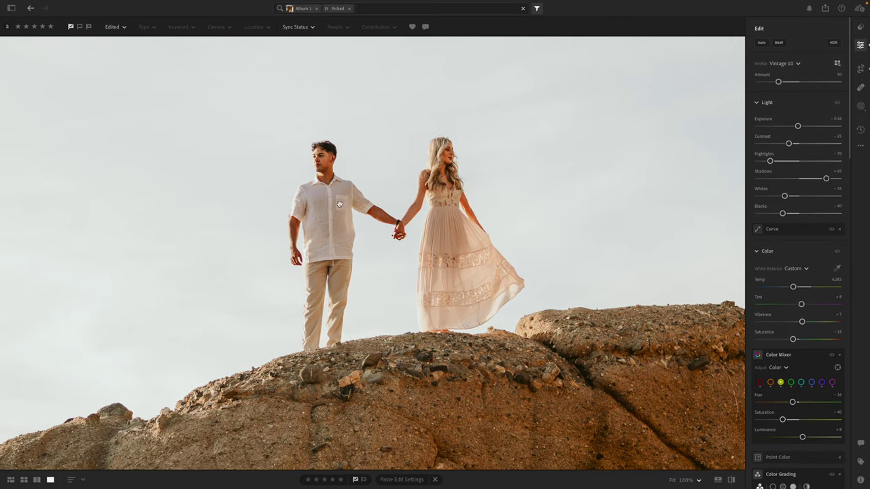
drag(365, 169, 374, 204)
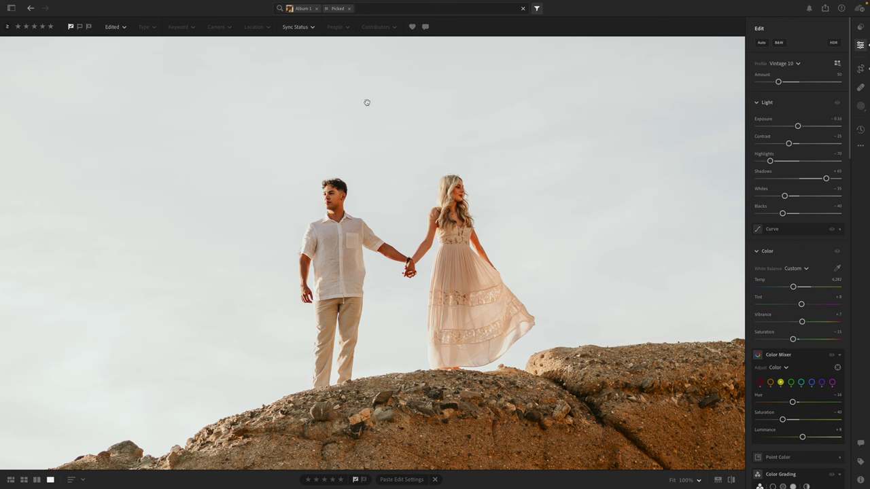
mouse_move(392, 109)
mouse_down()
mouse_move(367, 111)
mouse_move(392, 114)
mouse_up()
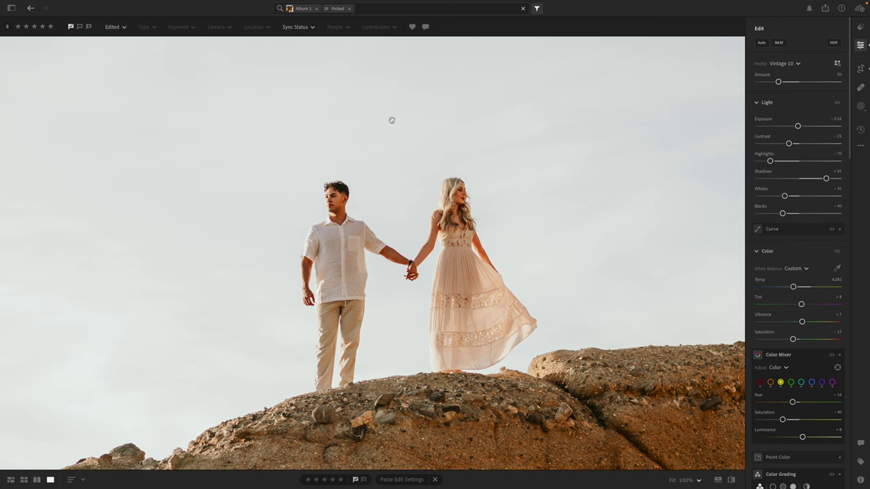
click(394, 270)
click(364, 194)
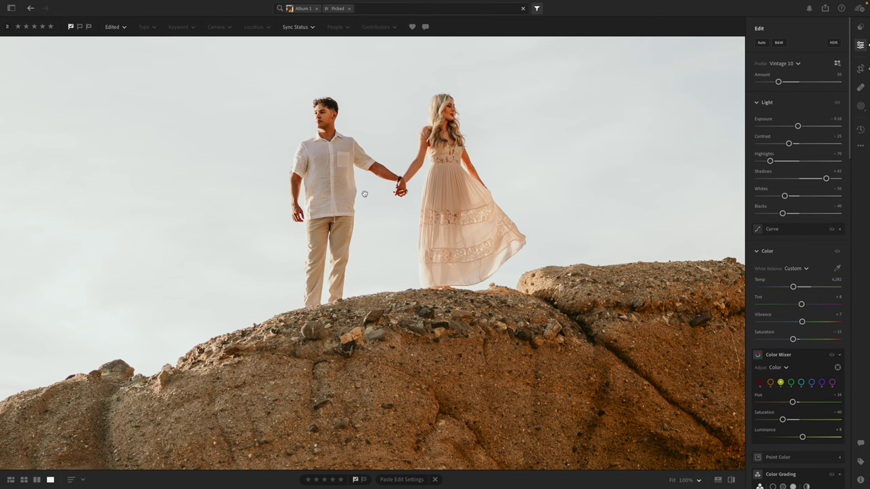
click(367, 221)
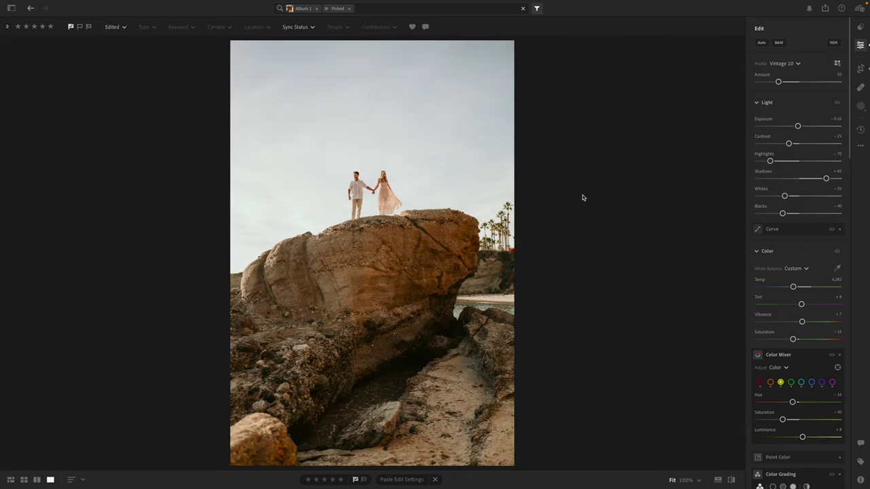
key(Right)
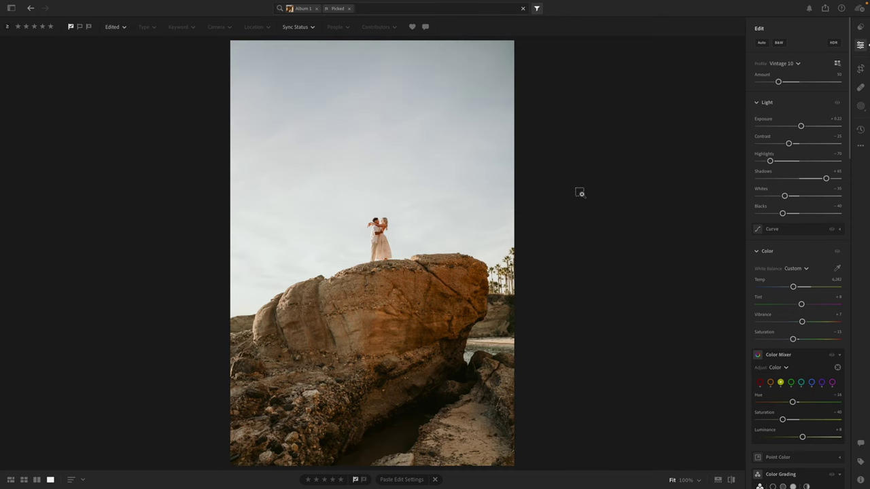
Step: Trim a sliver off the left of the embracing-couple photo, keeping portrait orientation
key(c)
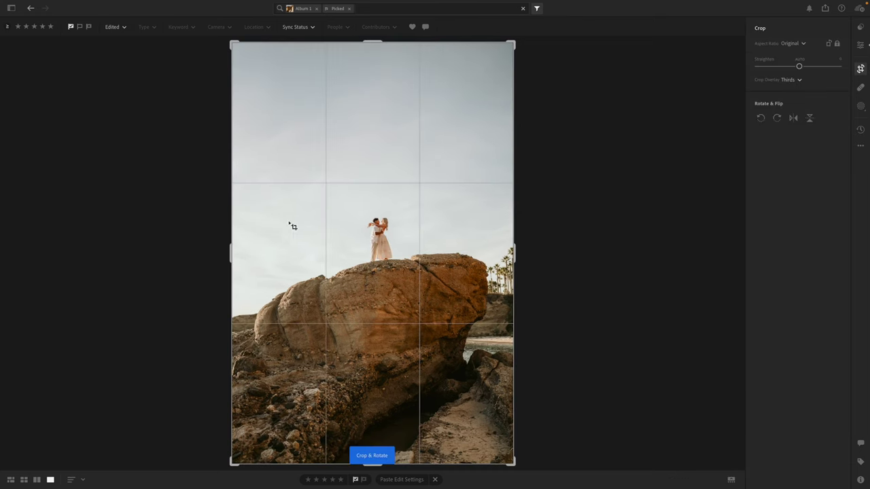
drag(232, 243, 239, 245)
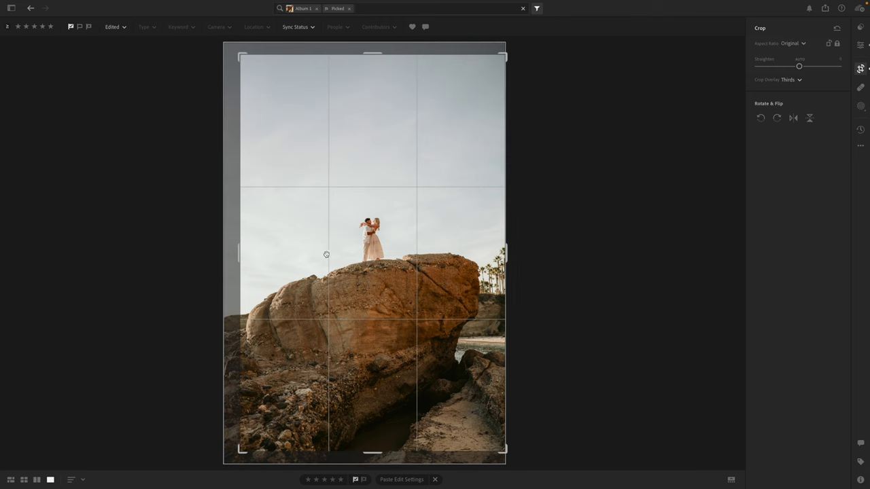
click(829, 43)
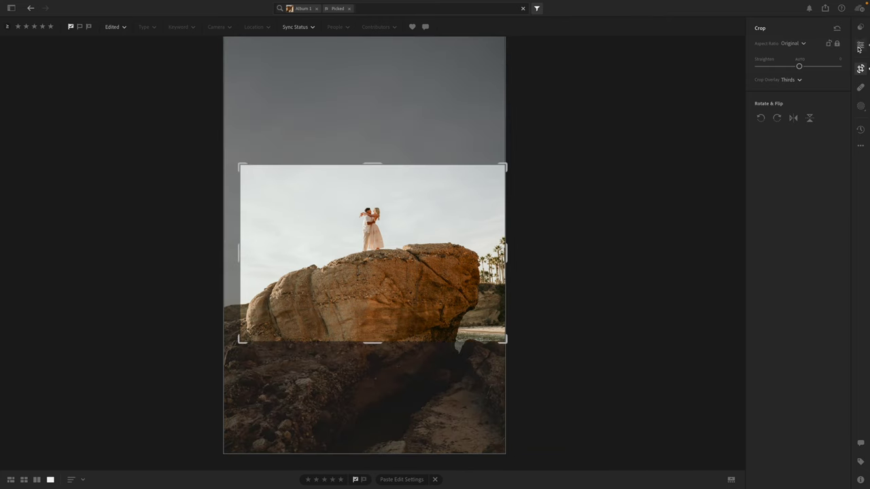
click(860, 45)
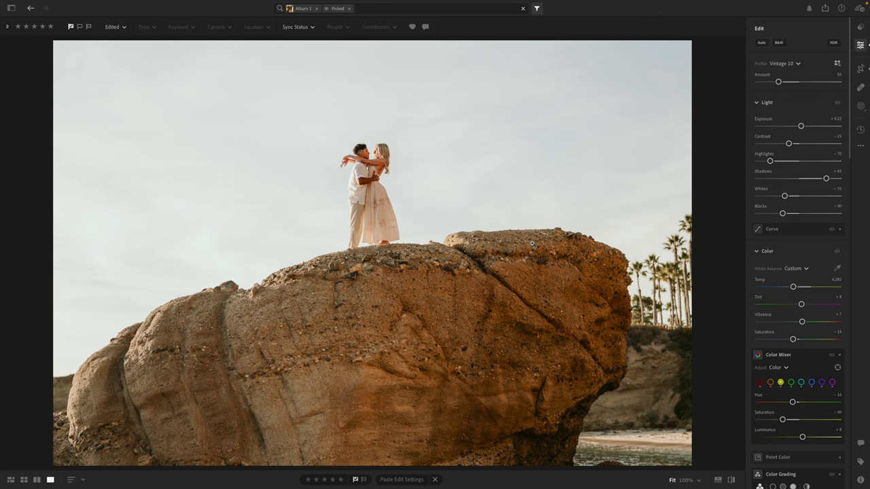
key(c)
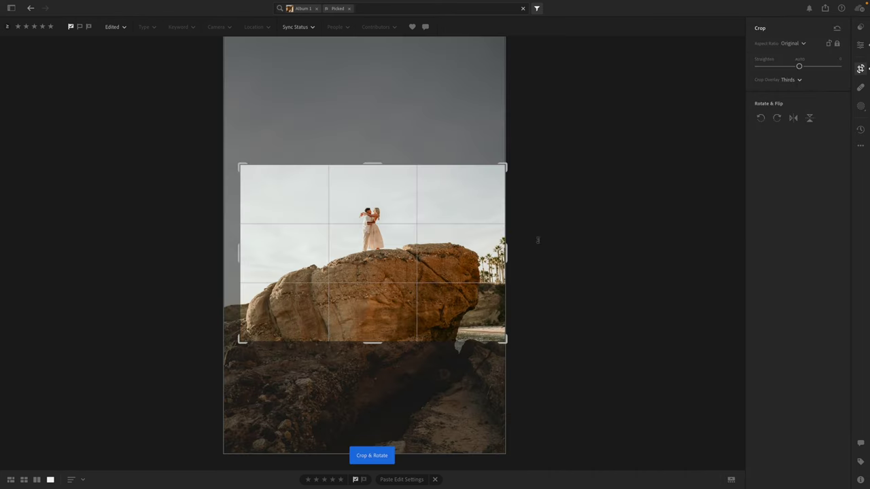
click(828, 42)
click(863, 46)
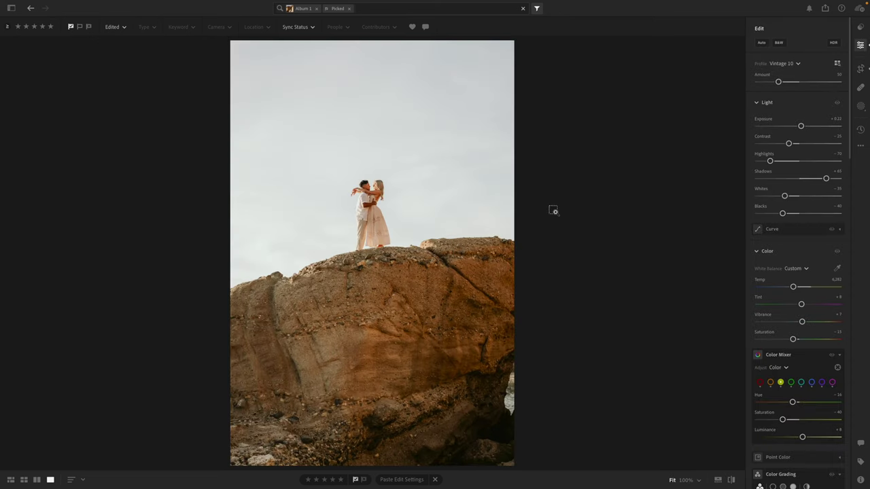
Step: Copy this photo's edit settings and duplicate the next photo
key(ctrl+c)
key(Right)
key(Right)
key(Right)
key(Right)
key(Right)
key(Right)
key(Right)
right_click(400, 228)
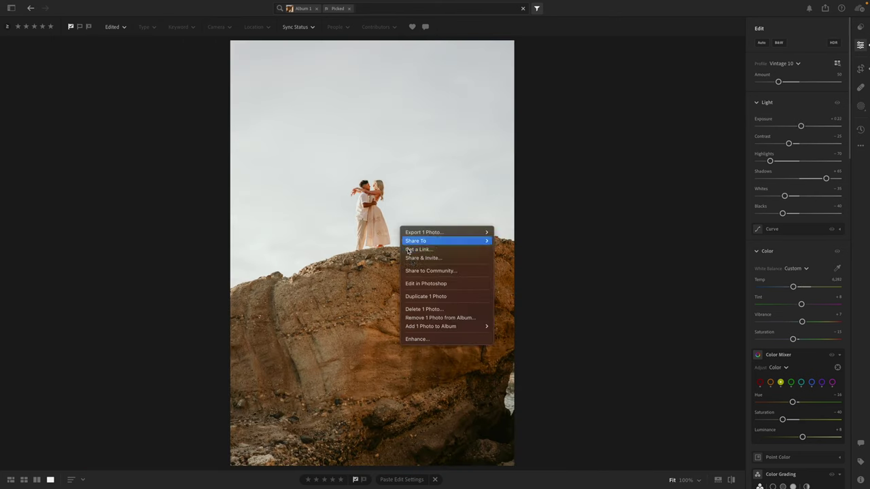
click(419, 295)
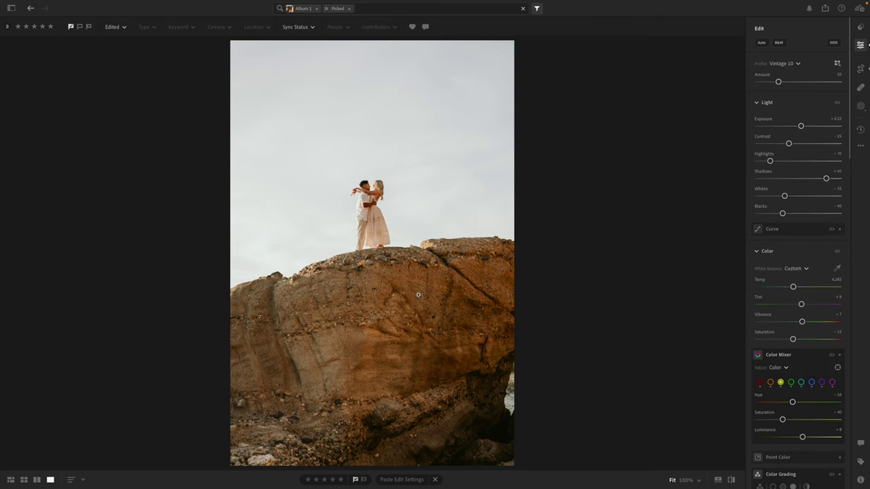
Step: Trim a sliver off the left edge in portrait crop and copy the edit settings
key(c)
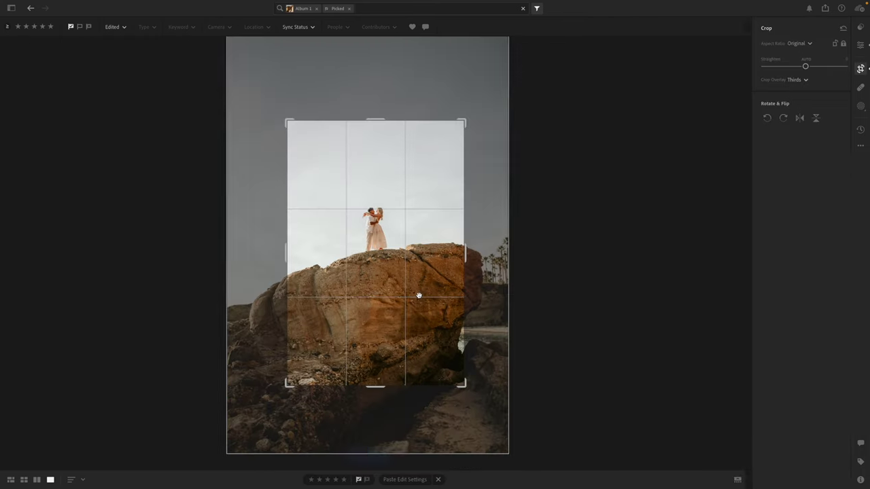
click(829, 44)
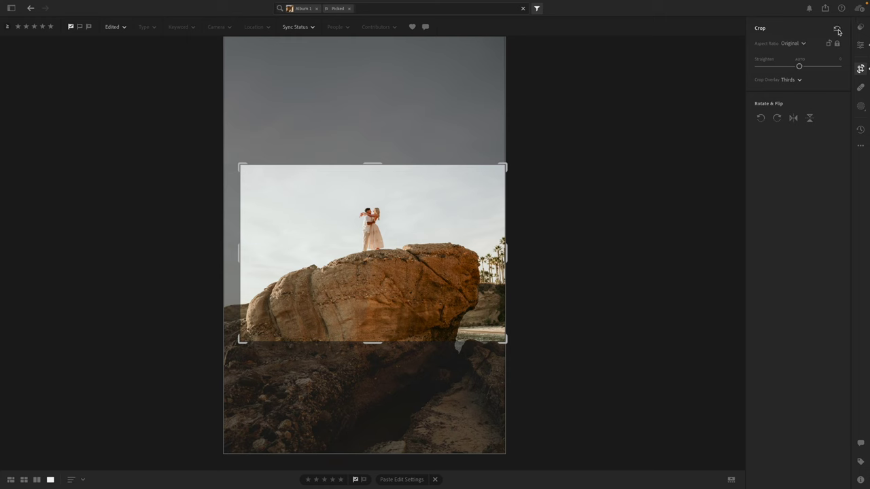
click(829, 44)
drag(229, 249, 238, 250)
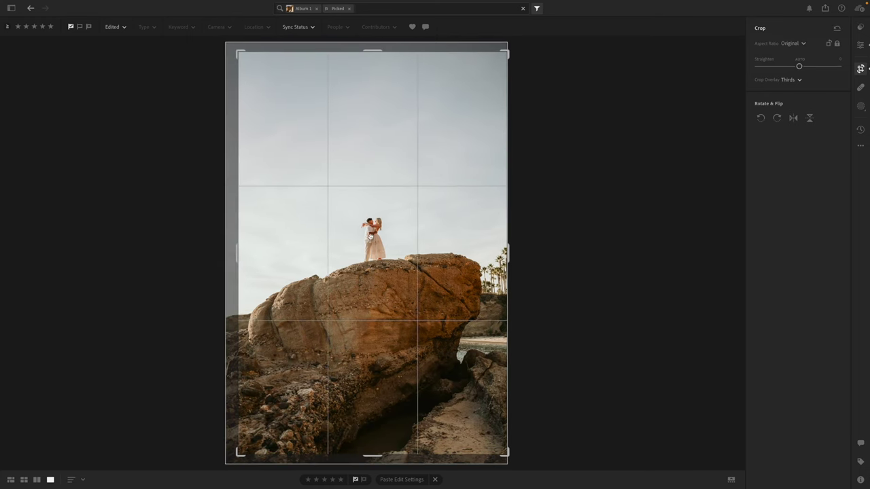
click(860, 44)
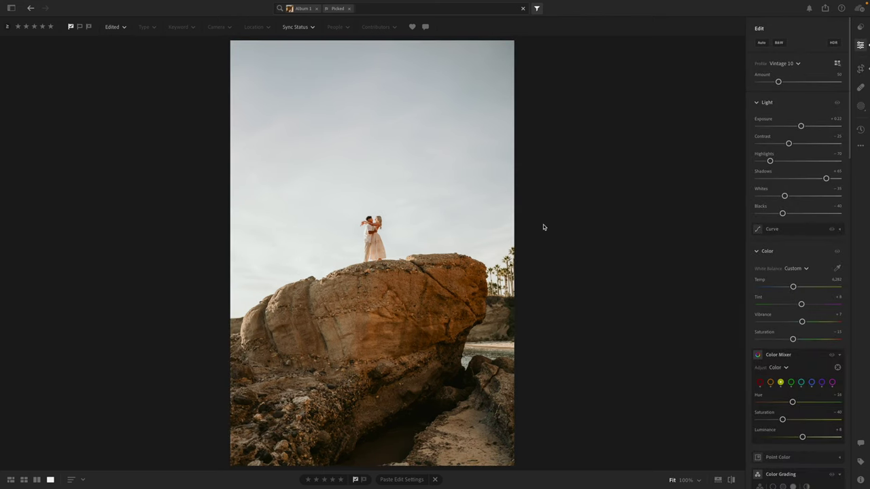
key(ctrl+c)
Step: Paste the vintage edit onto the next hugging photo, trim its left crop edge, and copy its settings
key(Right)
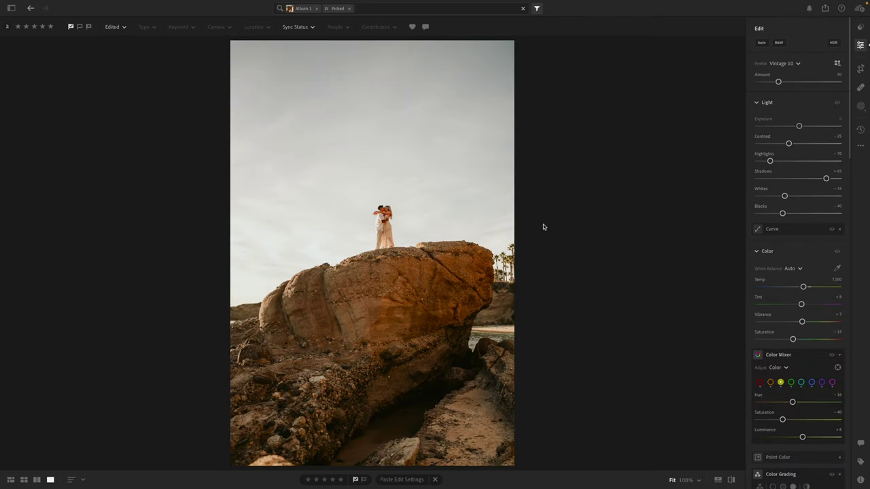
key(ctrl+v)
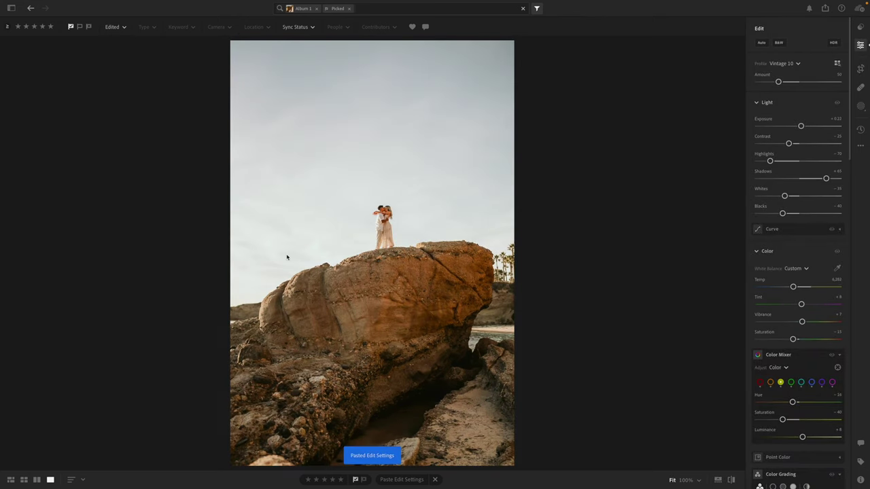
key(c)
drag(230, 258, 243, 257)
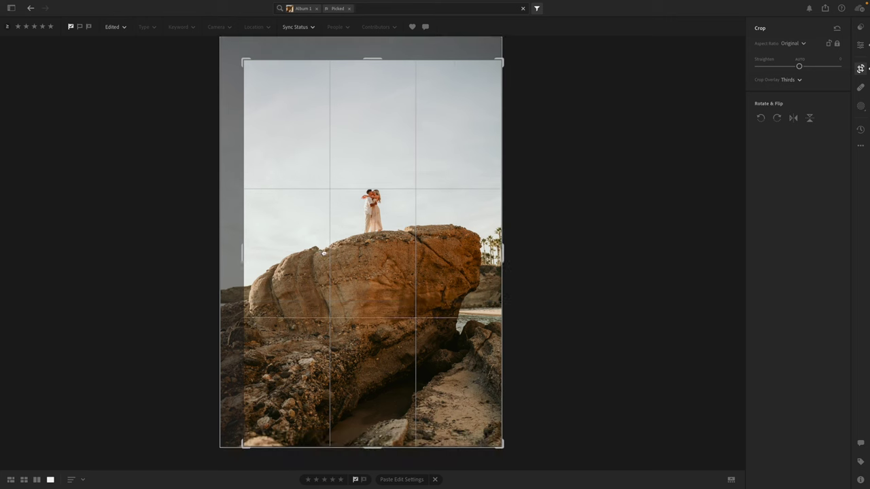
key(e)
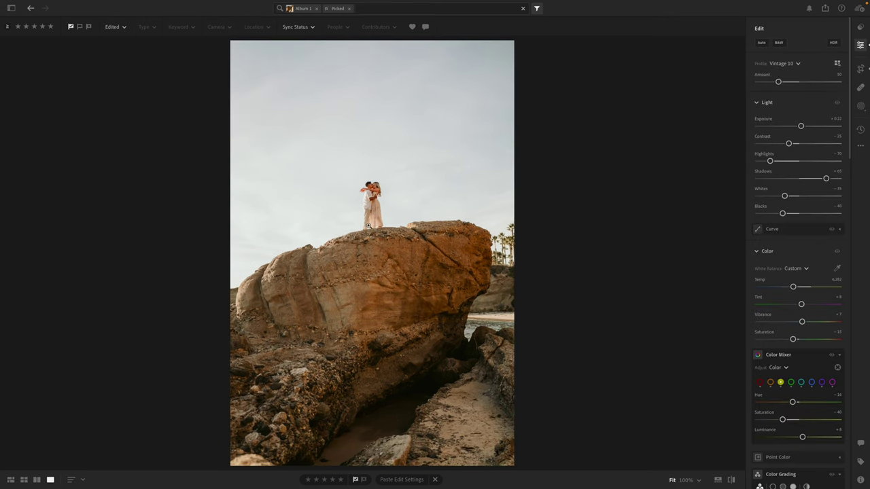
click(385, 359)
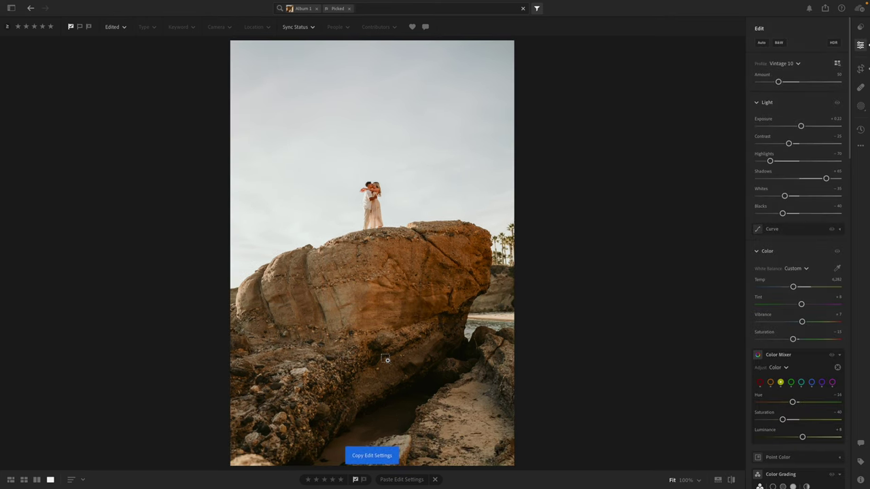
Step: Set the clifftop photo to -0.75 exposure and 6,188 temperature, and straighten it -1.14
key(Right)
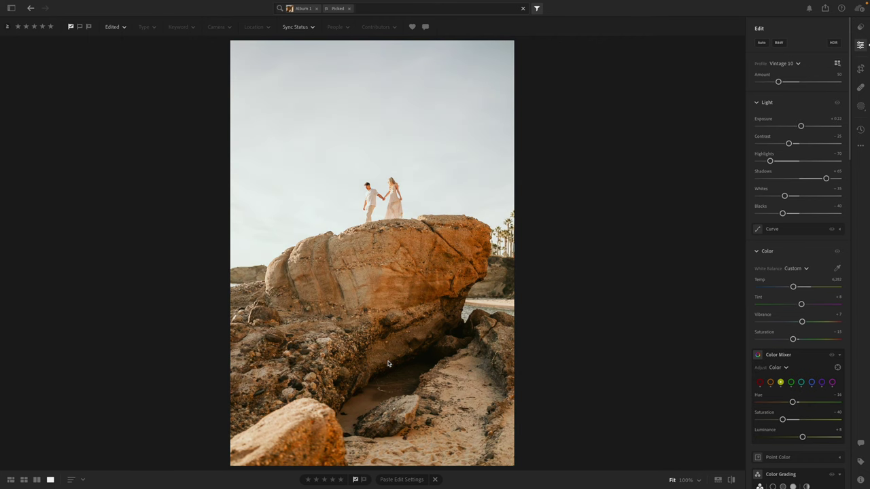
drag(800, 126, 796, 127)
drag(793, 287, 792, 288)
key(c)
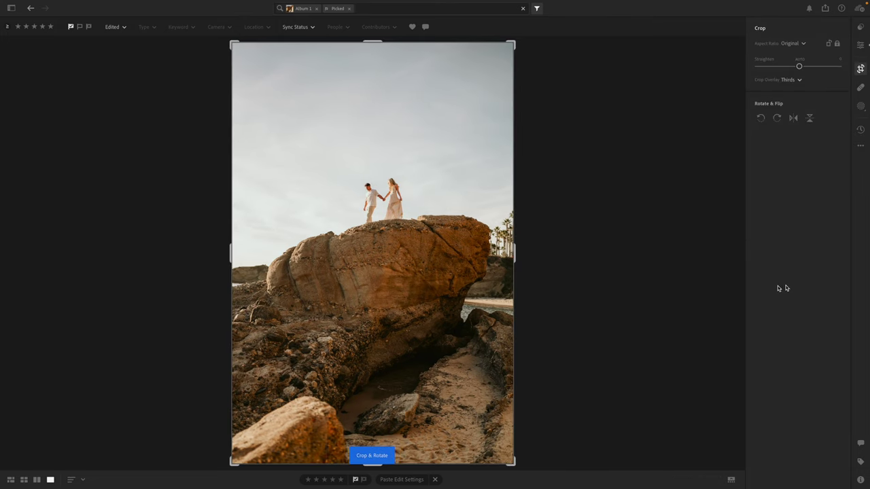
drag(557, 297, 555, 292)
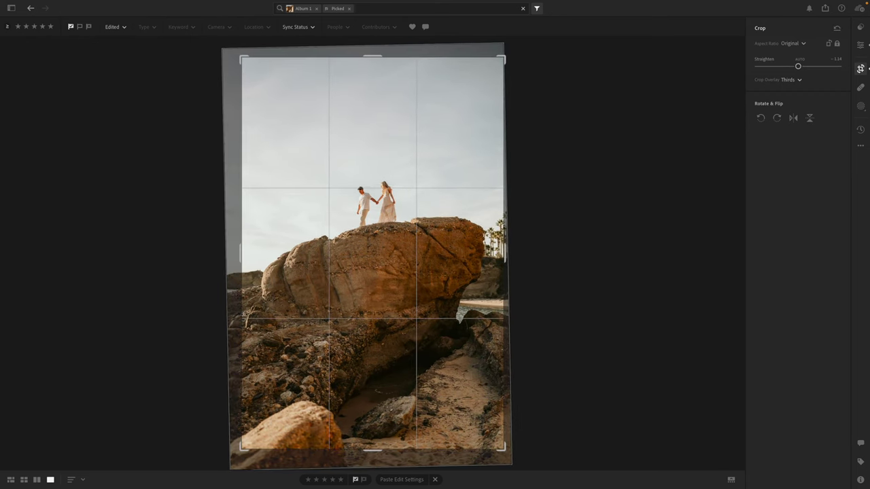
key(e)
Step: Cool the temperature to 6,109, copy the settings, and move to the seaside photo
click(372, 213)
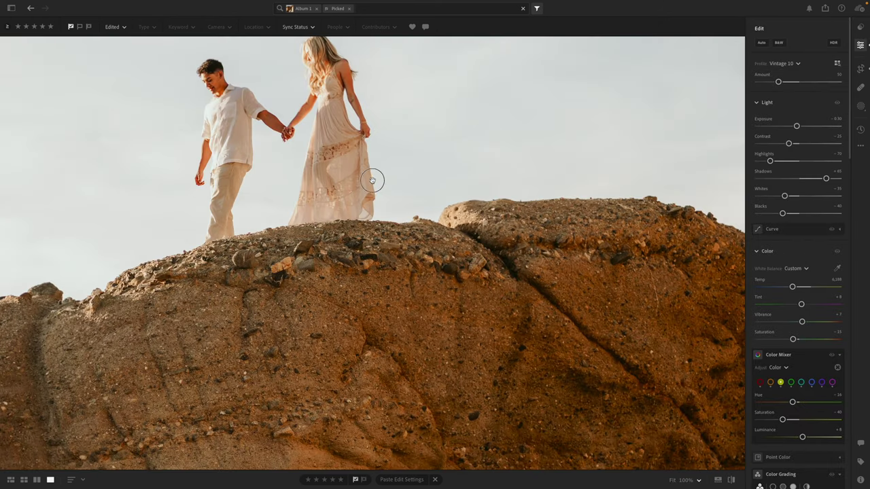
drag(792, 287, 790, 289)
key(z)
key(ctrl+c)
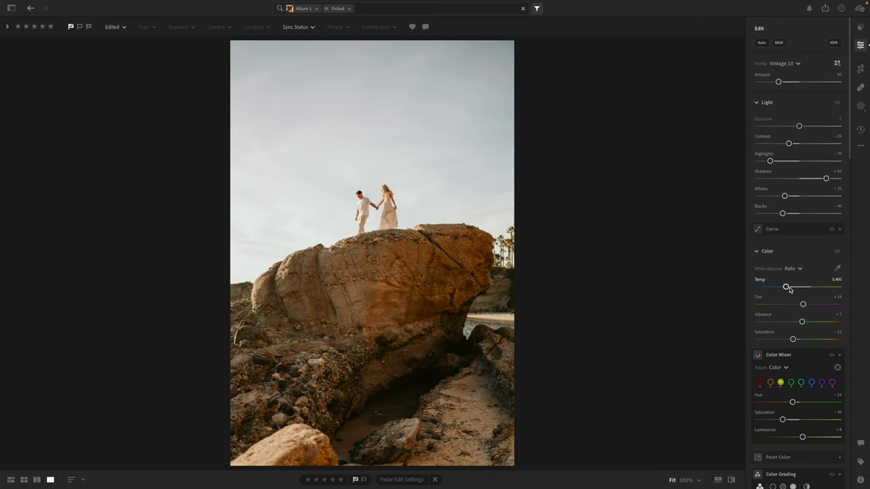
key(Right)
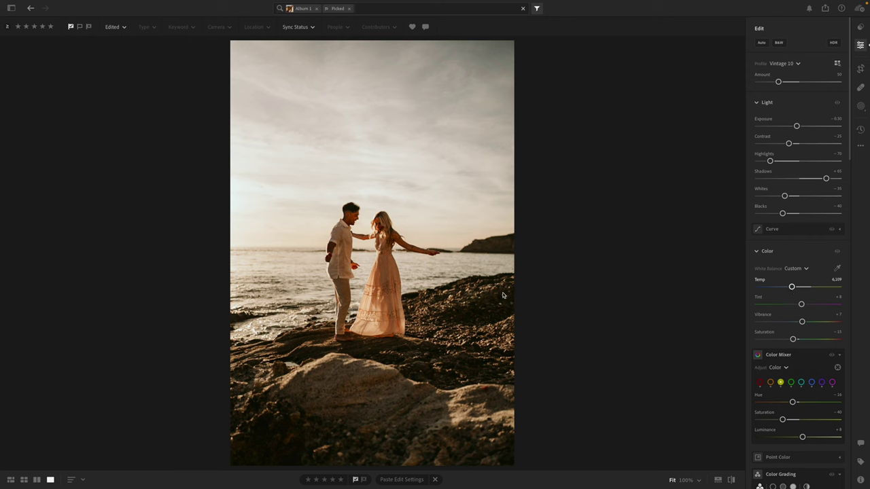
Step: Paste the vintage look, straighten the horizon -1.12, set temperature to 5,500 and exposure to +0.53
key(ctrl+v)
double_click(798, 126)
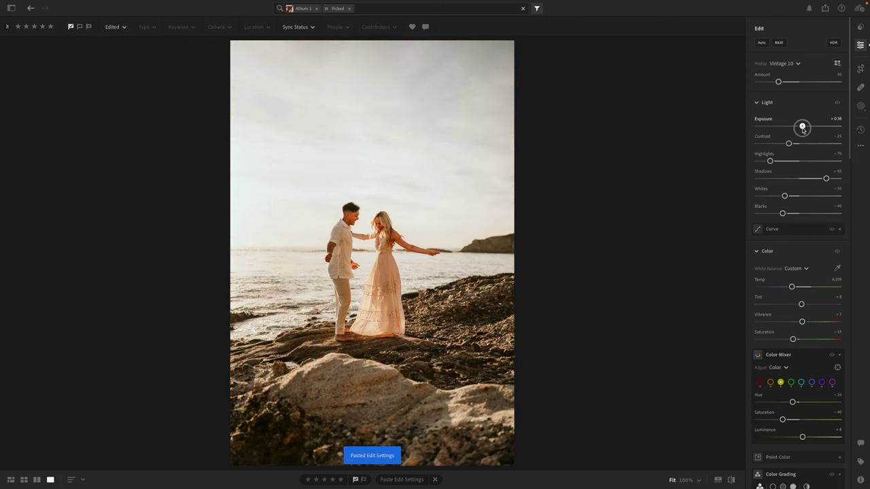
key(c)
drag(545, 259, 505, 253)
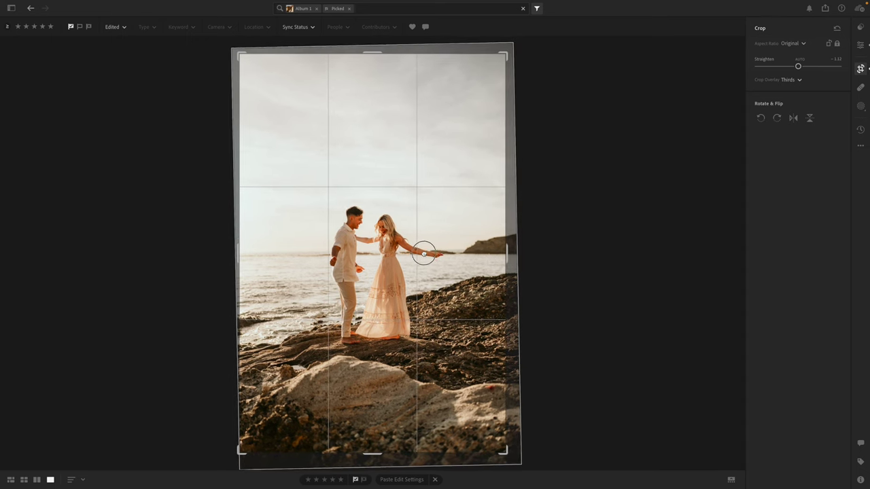
key(e)
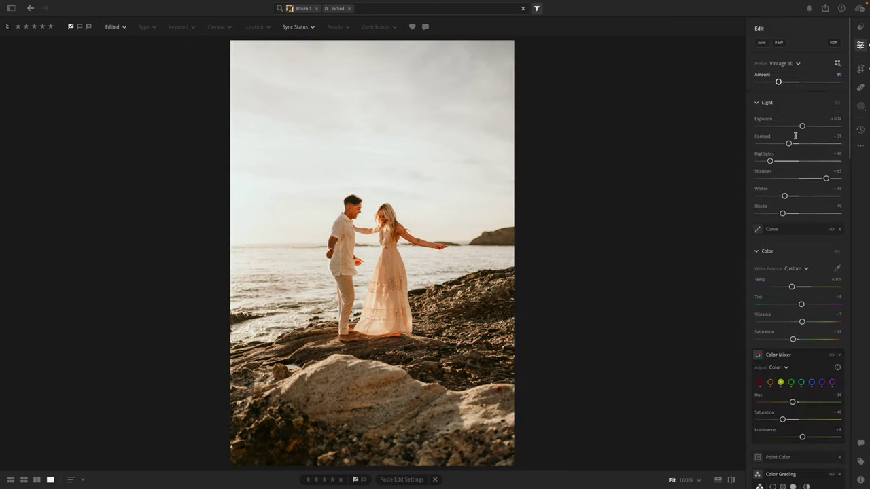
drag(791, 287, 800, 309)
drag(803, 126, 805, 126)
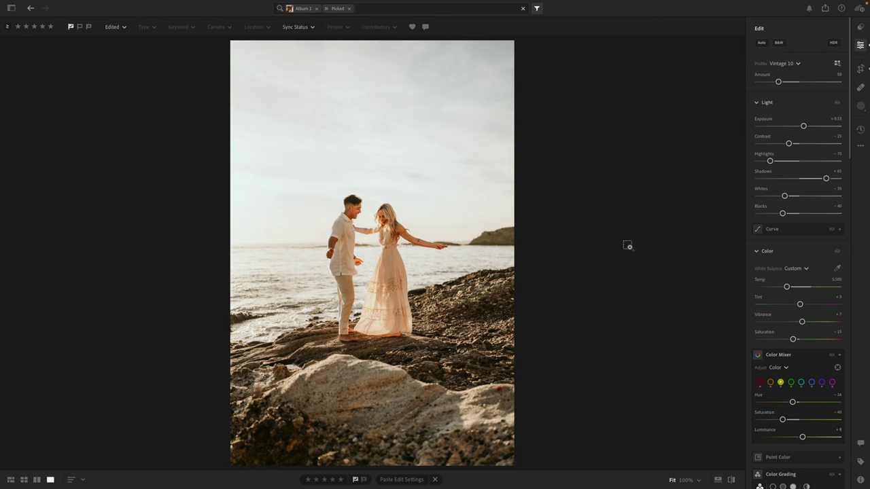
Step: Narrow the crop from both sides and reposition the photo within it
key(c)
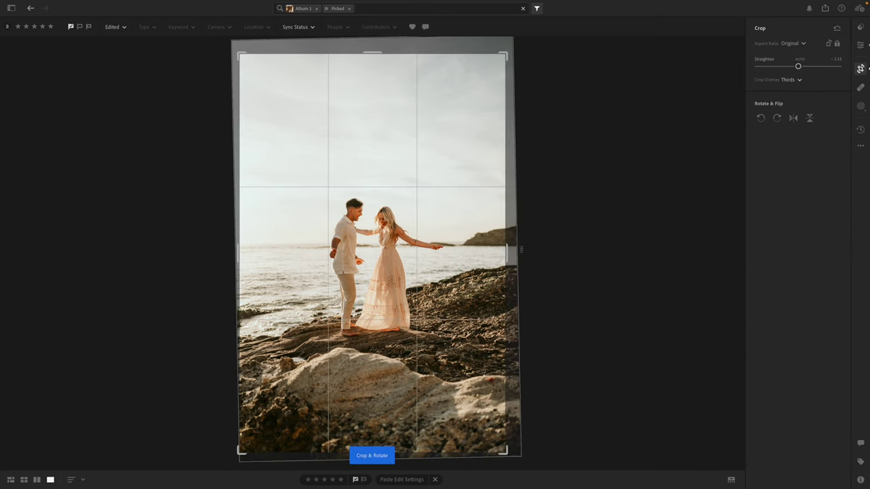
drag(503, 251, 481, 252)
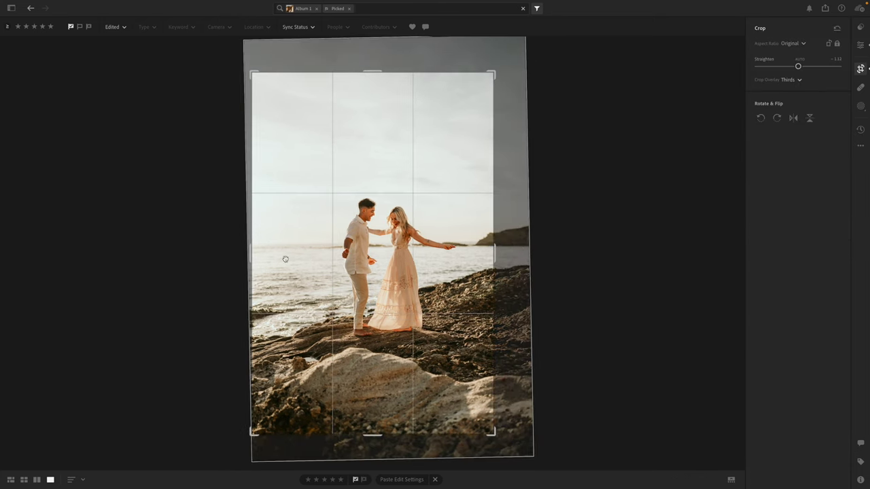
drag(252, 256, 264, 254)
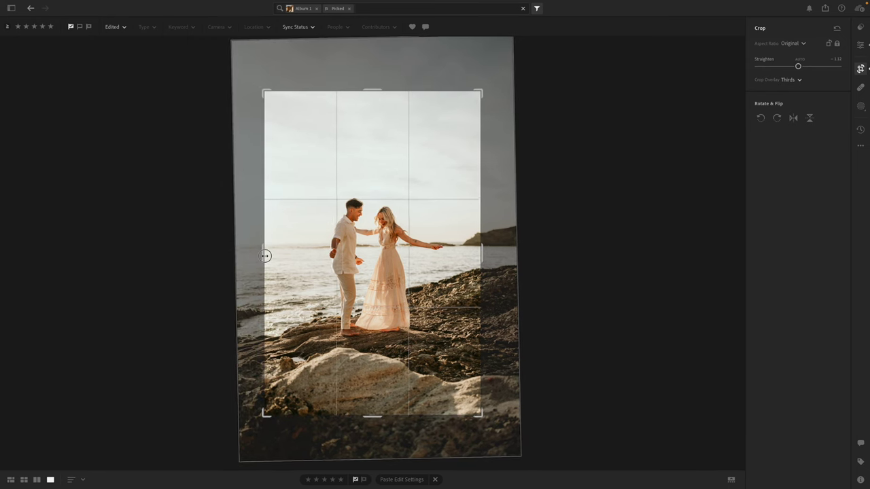
drag(360, 252, 364, 243)
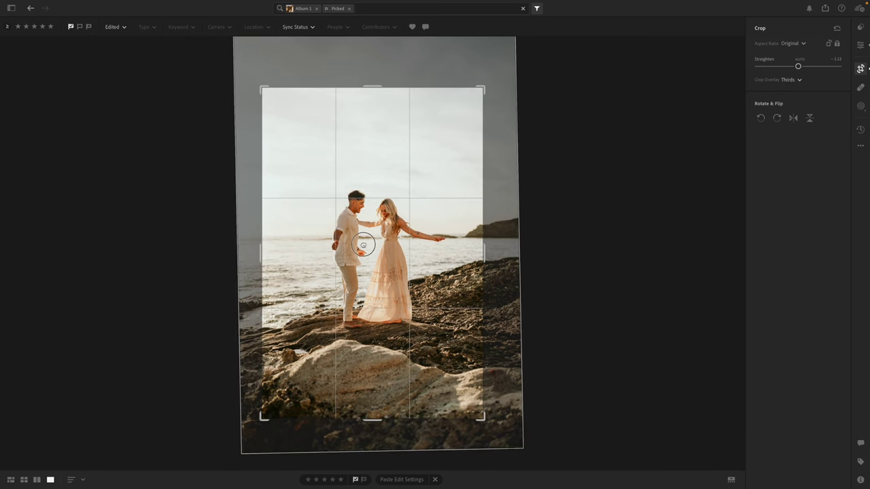
click(860, 45)
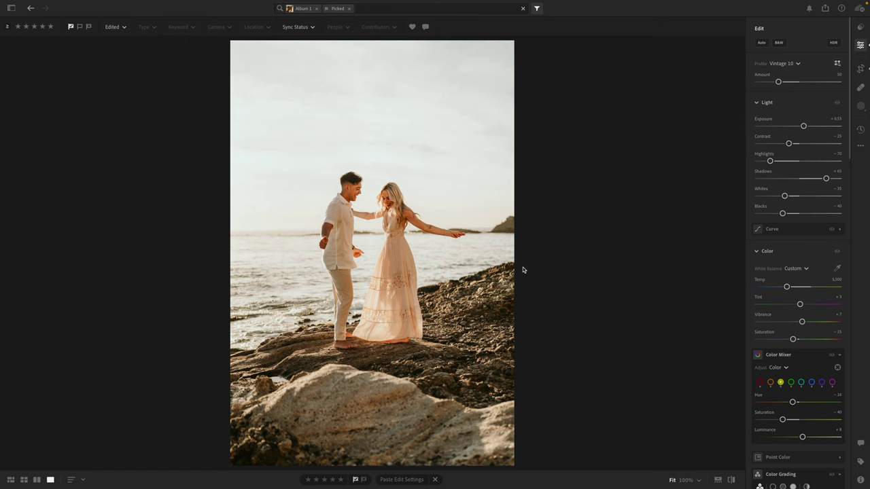
Step: Review the tightened crop several times and check detail at 100%
key(c)
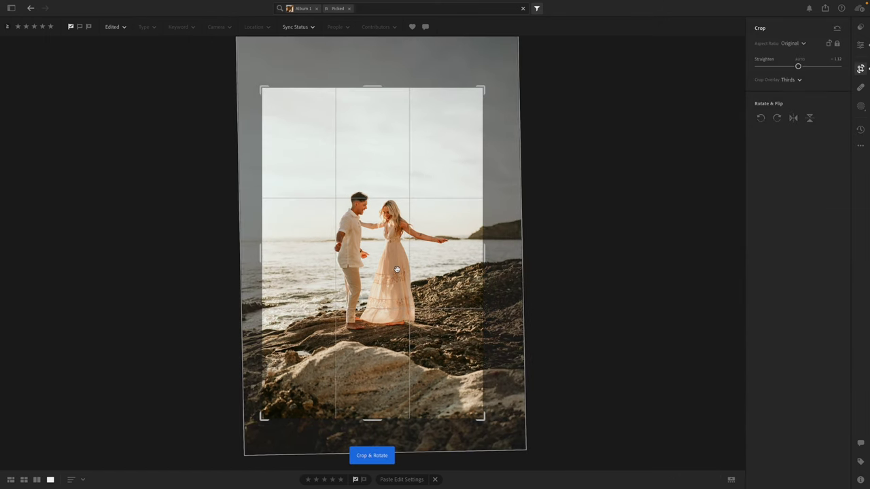
click(860, 45)
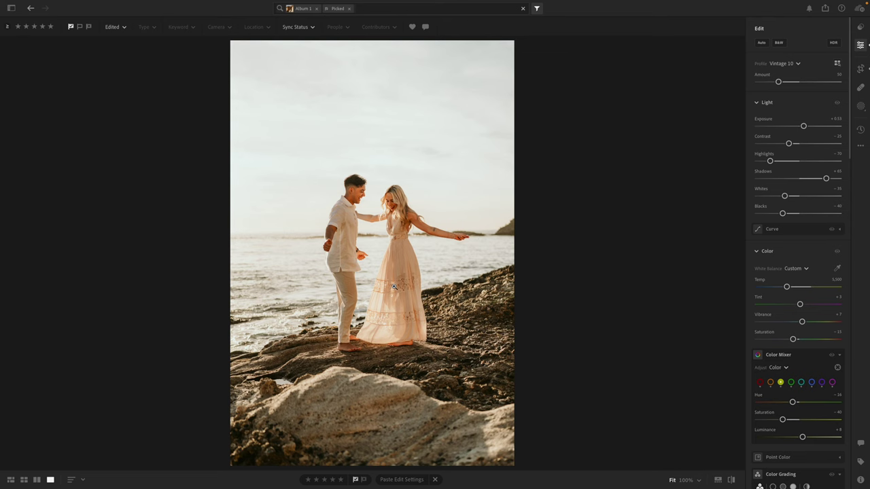
key(c)
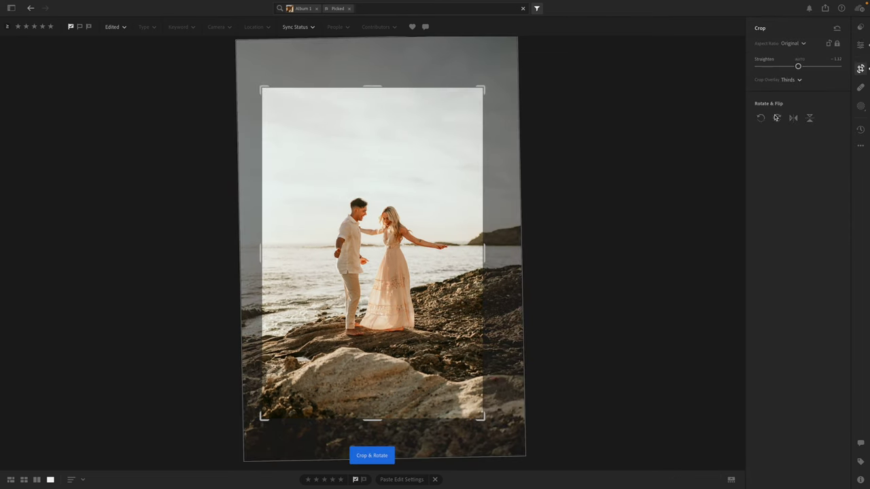
click(860, 46)
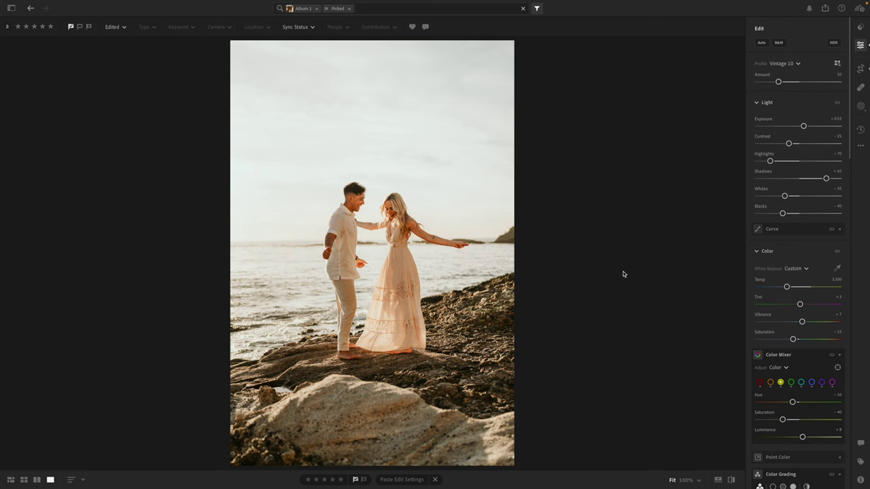
key(c)
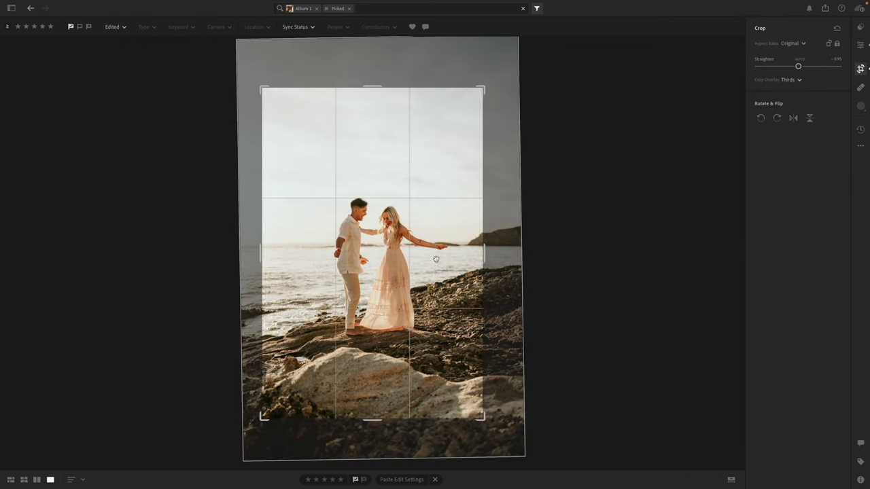
click(859, 46)
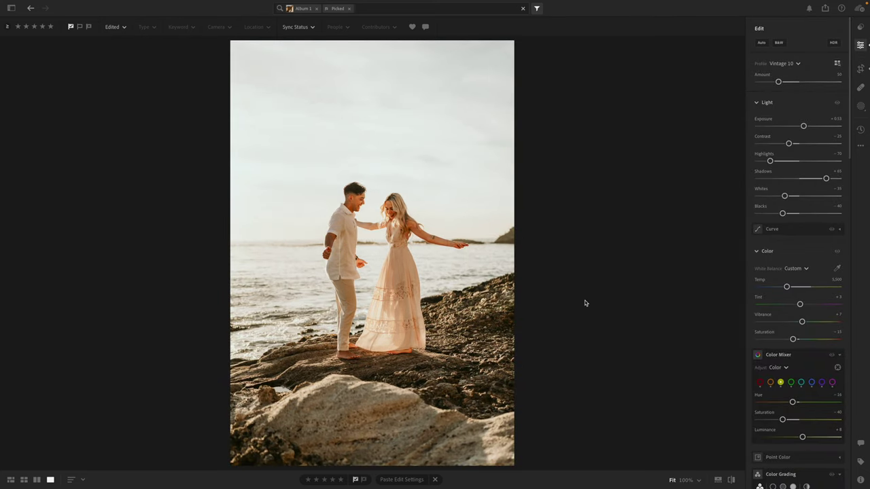
key(z)
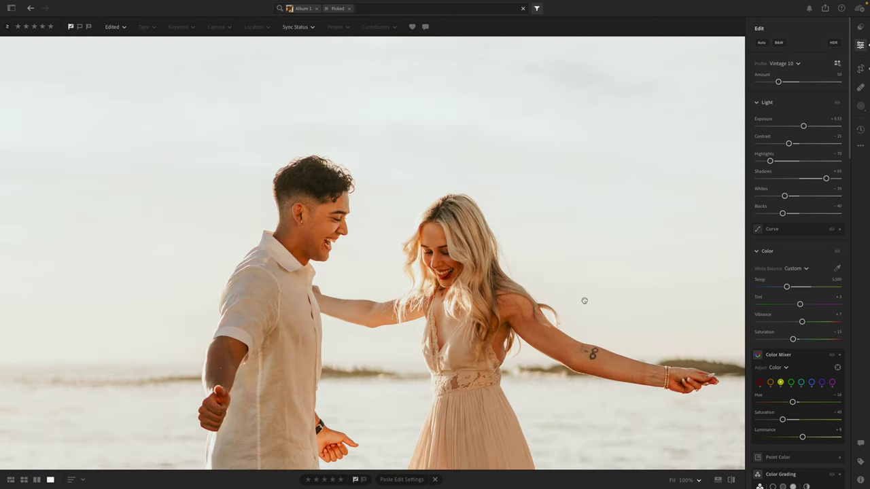
key(z)
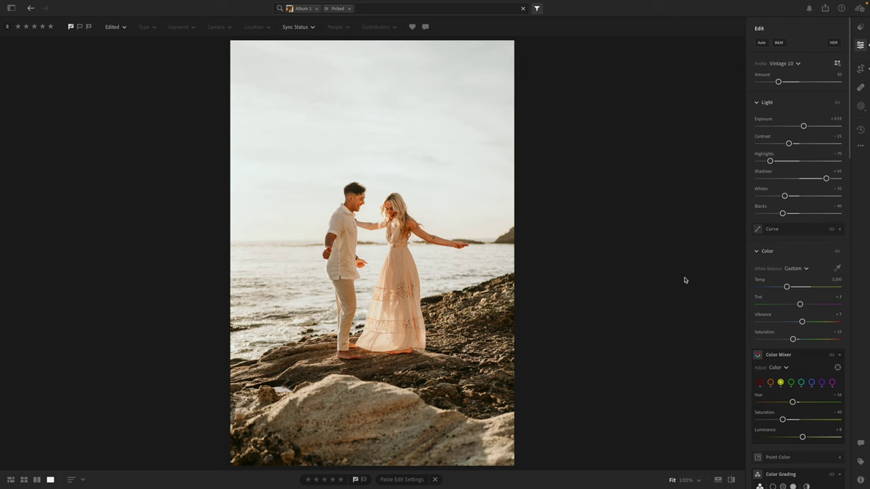
key(c)
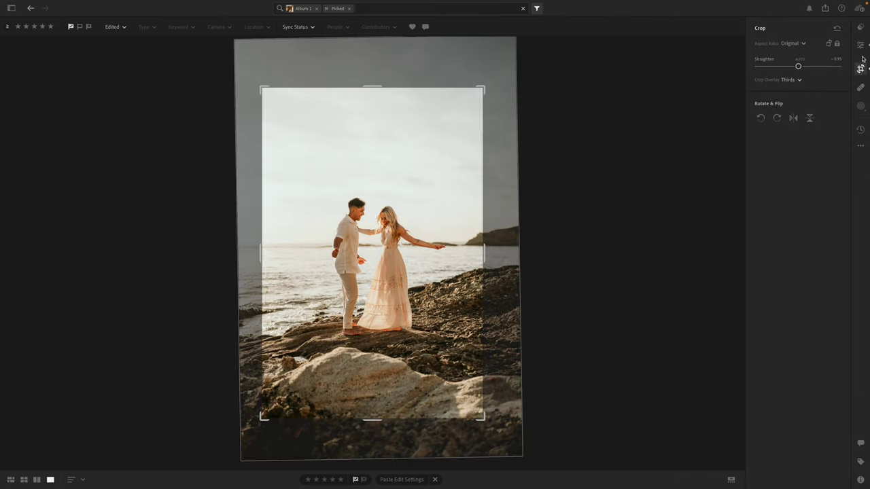
click(860, 46)
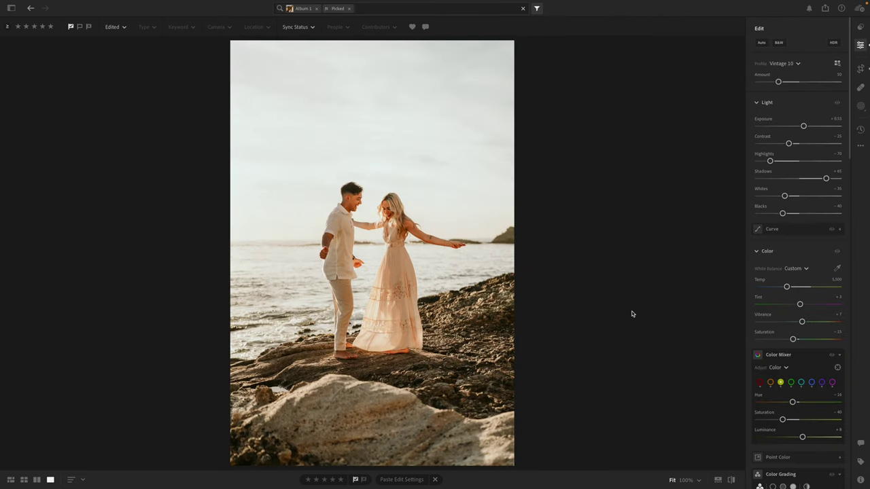
Step: Set temperature to 5,494 and paste these settings onto the next photo
drag(787, 287, 787, 288)
key(ctrl+v)
key(Right)
key(ctrl+v)
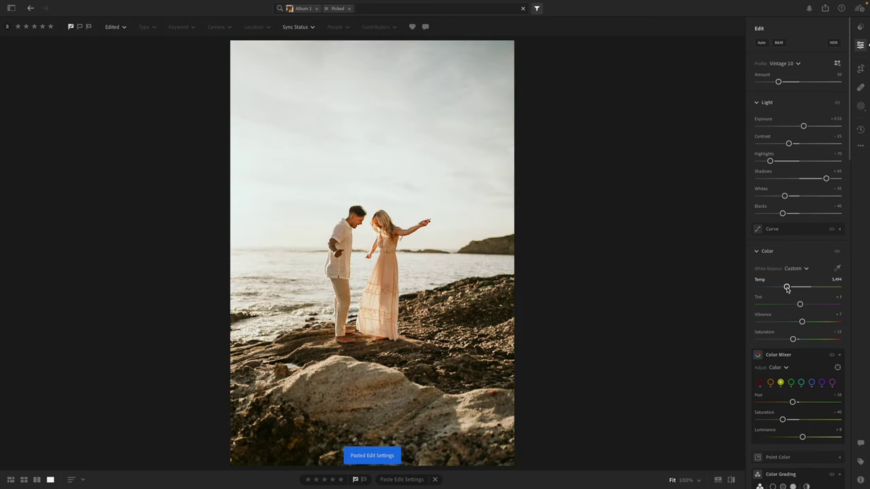
Step: Tighten the portrait crop from the top-left around the pointing couple, then go to the next photo
key(c)
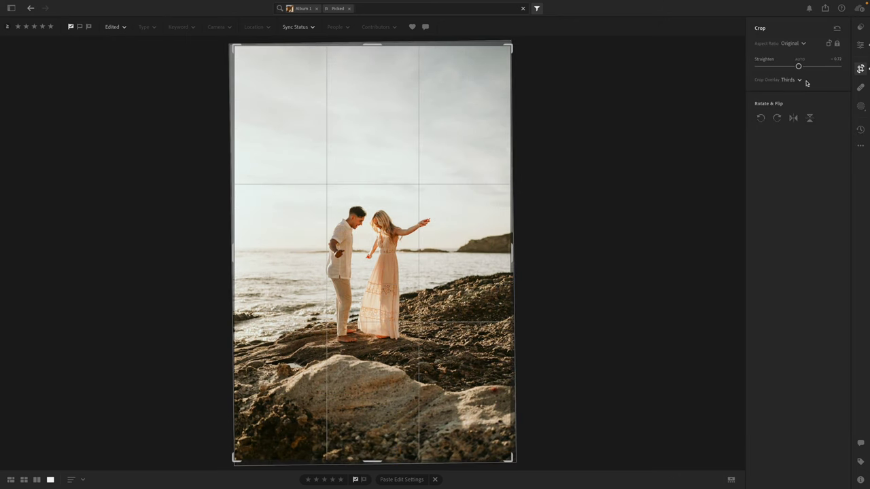
click(828, 43)
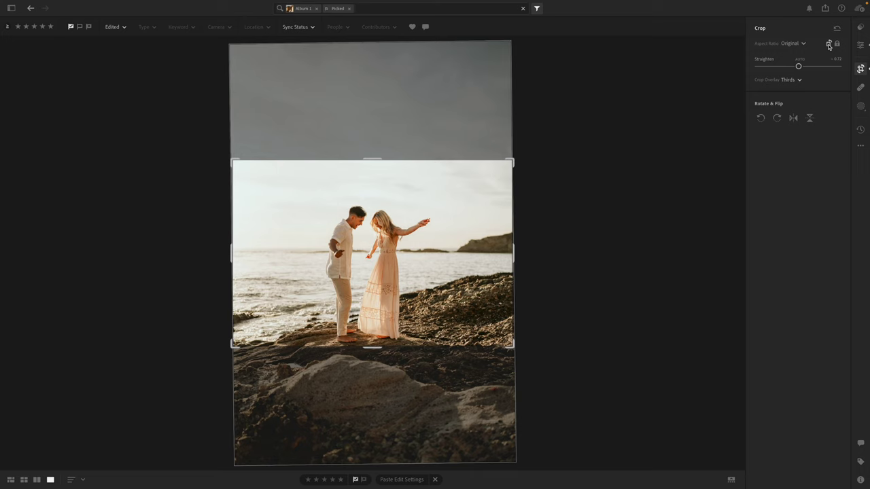
click(828, 43)
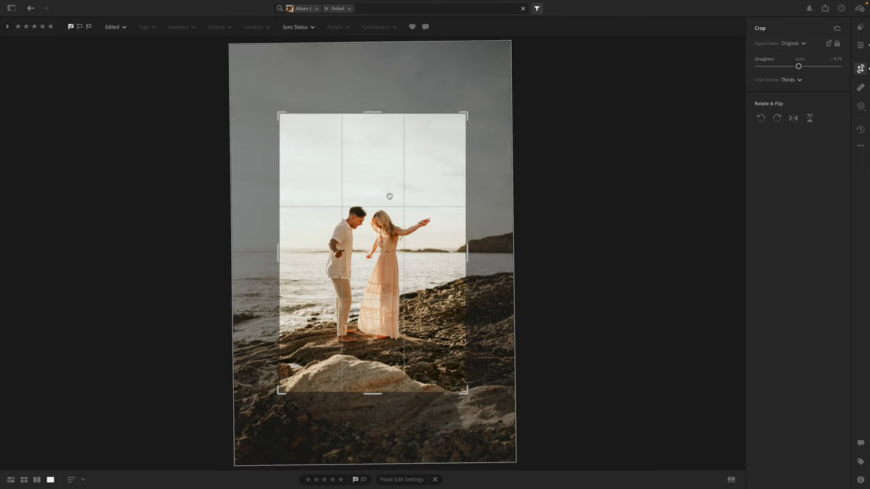
drag(281, 117, 273, 92)
click(861, 46)
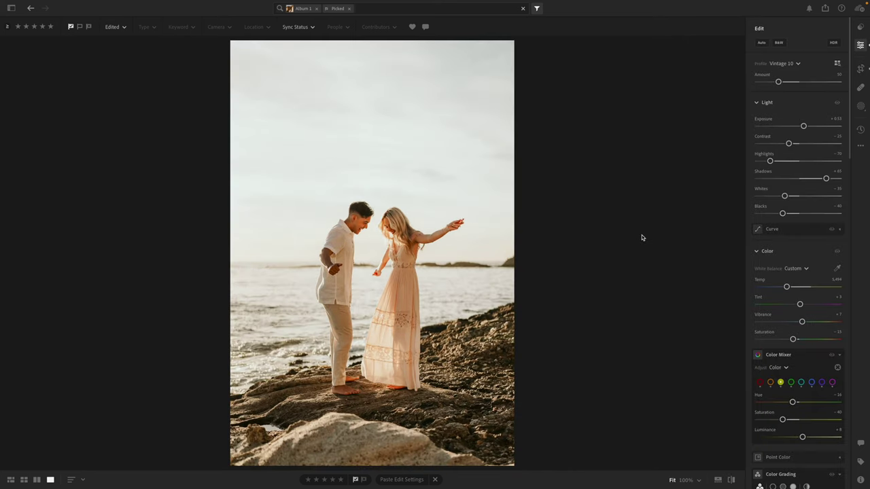
key(Right)
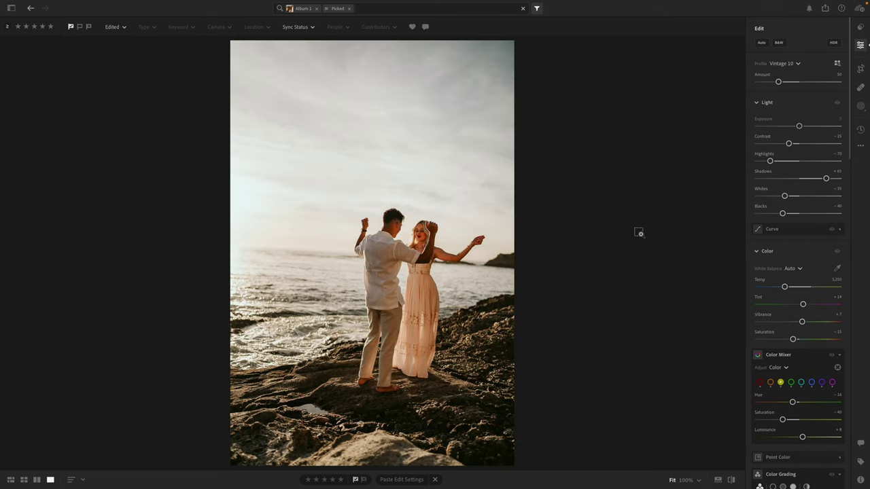
Step: Straighten the dancing-couple photo -3.51° and pull the crop in from the left
key(c)
drag(623, 245, 620, 230)
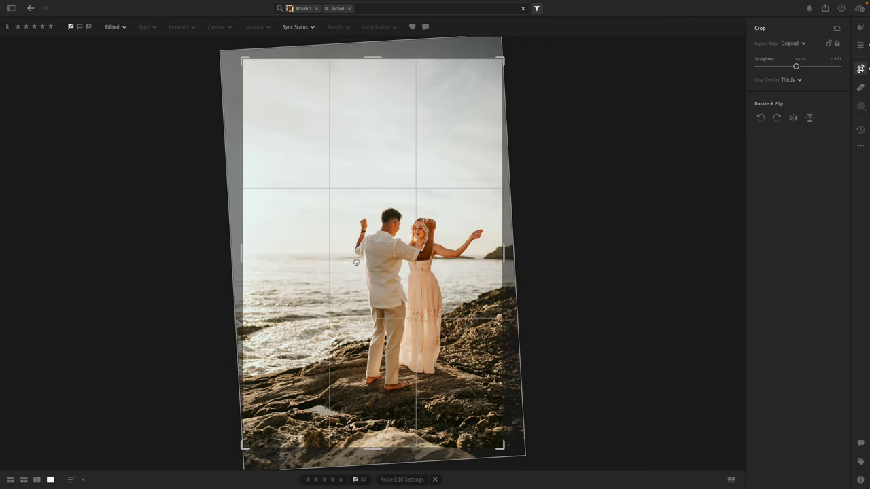
drag(244, 251, 272, 251)
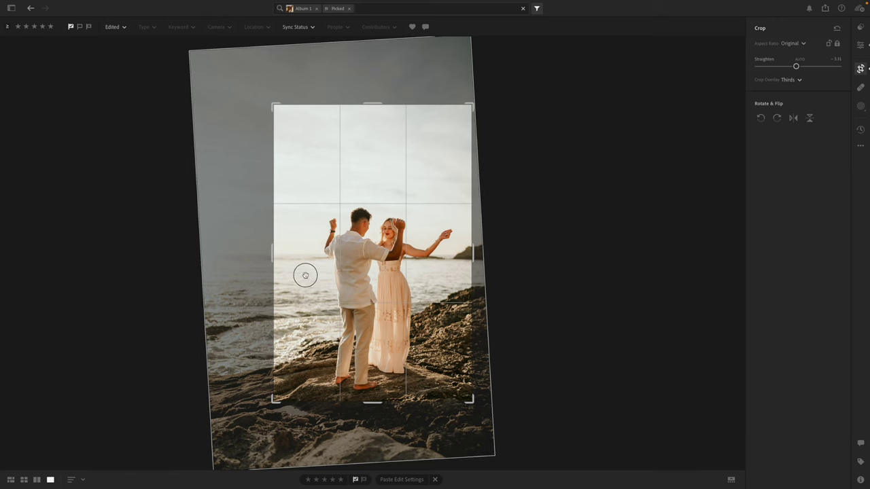
drag(305, 273, 299, 270)
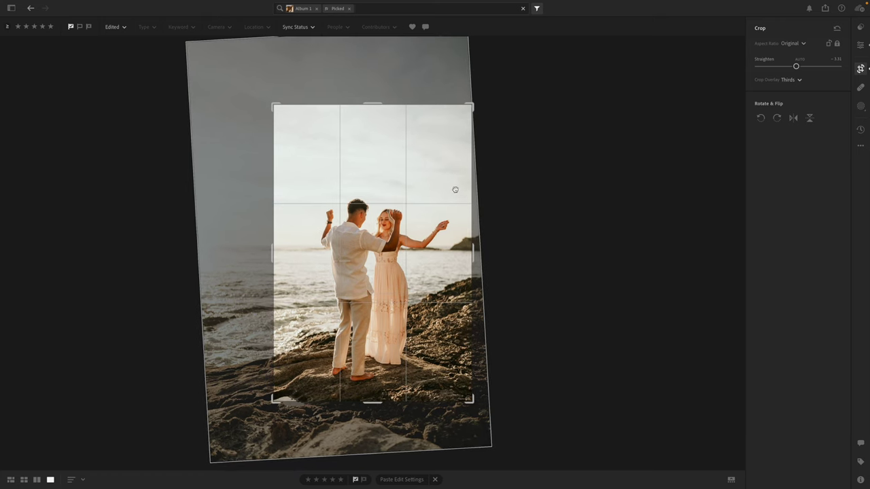
drag(442, 159, 440, 156)
key(e)
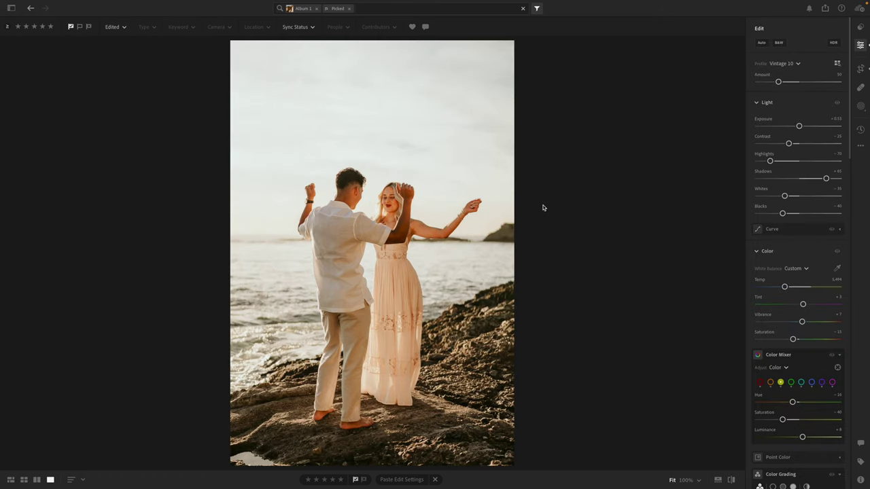
Step: Cool the temperature slightly, lower tint to +1, and copy the settings
drag(786, 287, 784, 288)
drag(800, 304, 799, 305)
key(ctrl+c)
Step: Enlarge the crop slightly, recopy the finished settings, and move to the next photo
key(c)
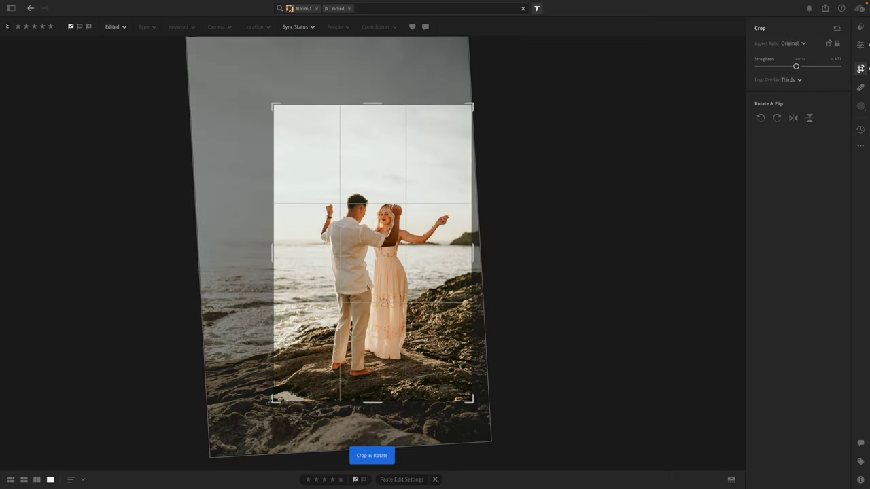
drag(272, 400, 270, 403)
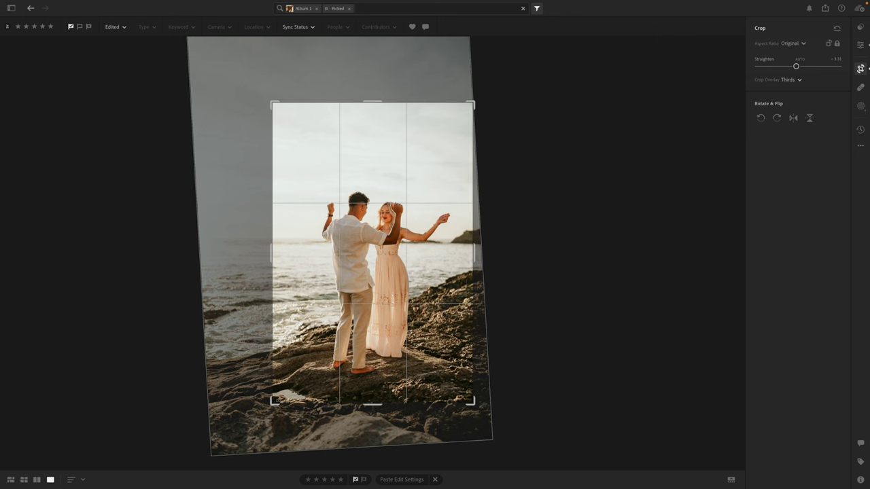
click(860, 44)
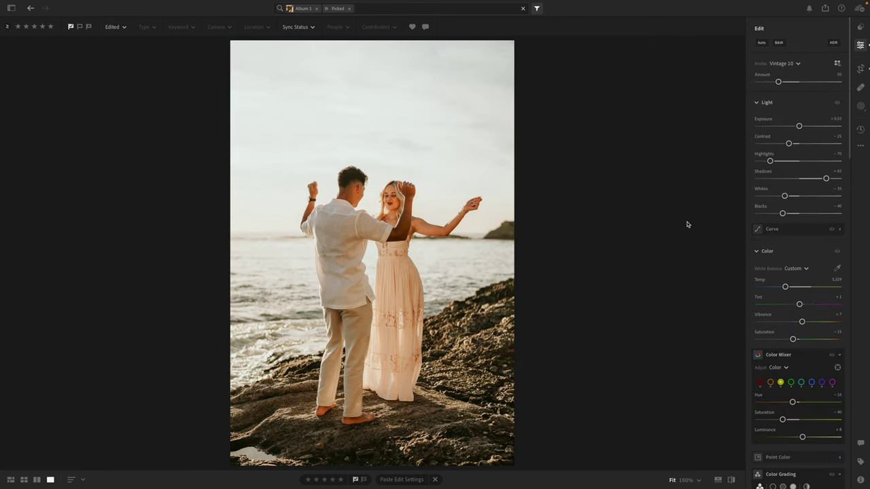
key(ctrl+c)
key(ctrl+c)
key(Right)
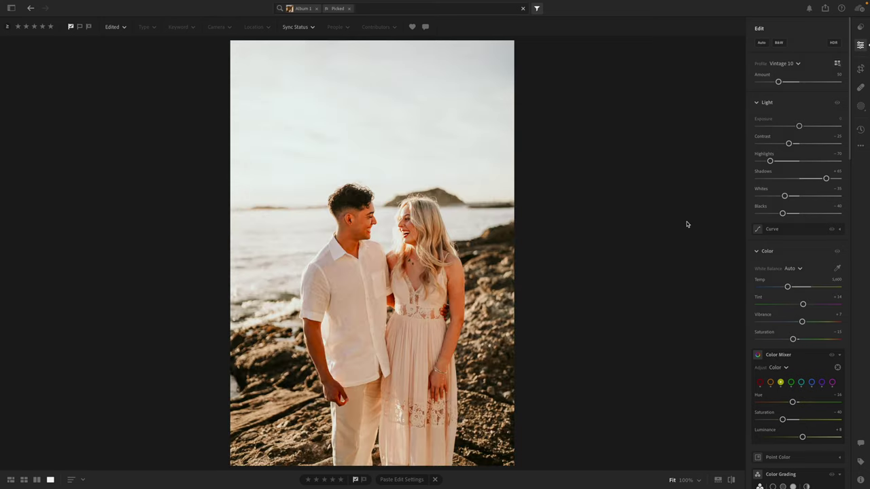
Step: Paste the vintage edit, reset exposure to 0, straighten +0.77 and trim the crop's top-left
key(ctrl+v)
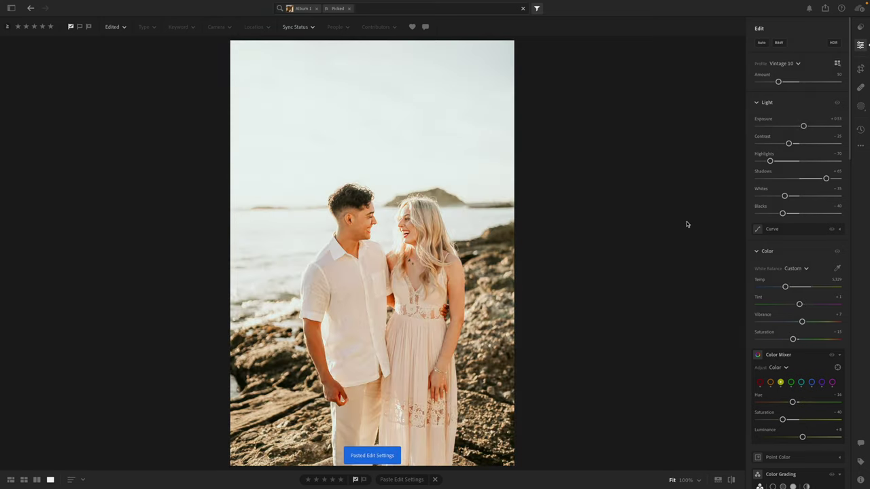
double_click(803, 126)
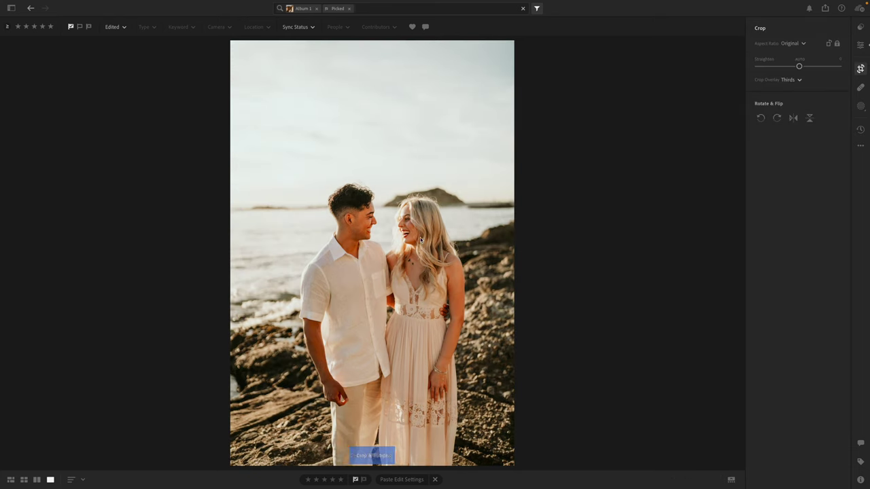
key(c)
drag(228, 45, 246, 60)
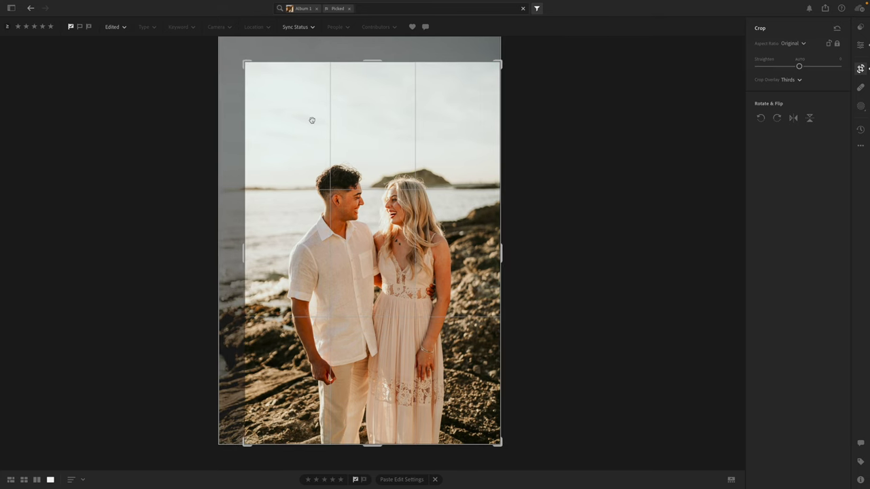
drag(604, 154, 606, 157)
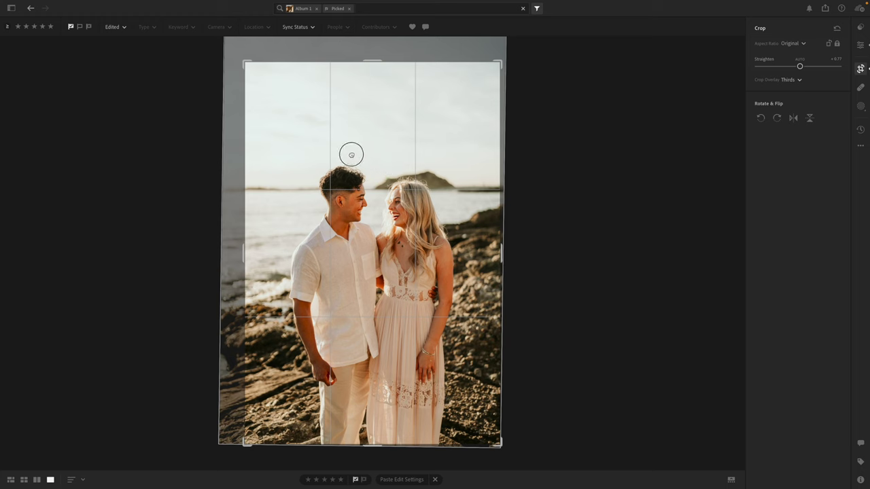
drag(245, 62, 249, 68)
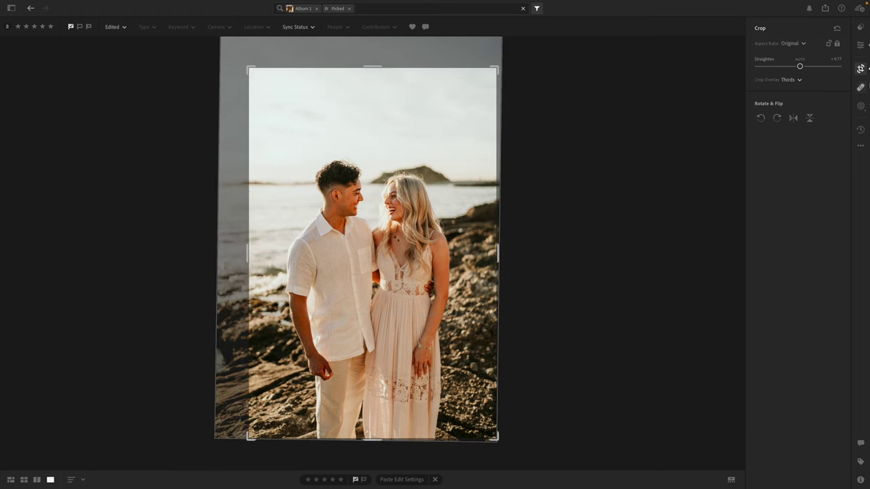
click(860, 45)
key(z)
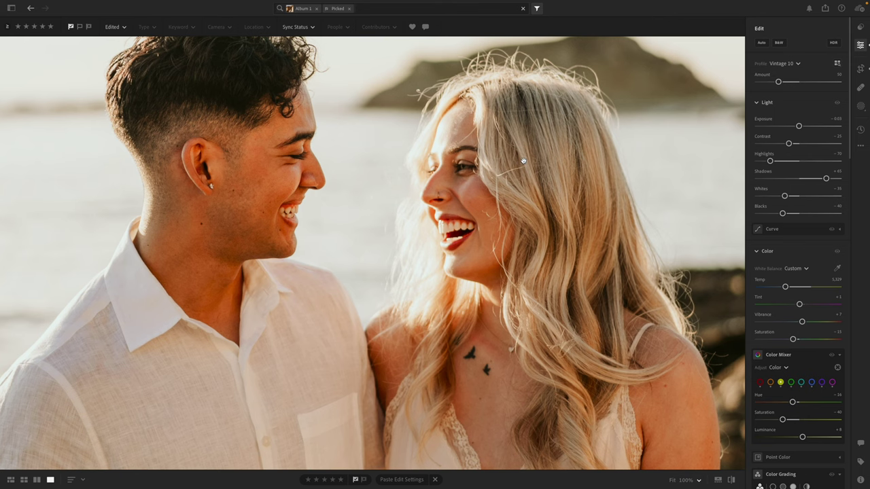
Step: Cool the temperature to 5,234, nudge exposure up, and check both faces up close
click(523, 160)
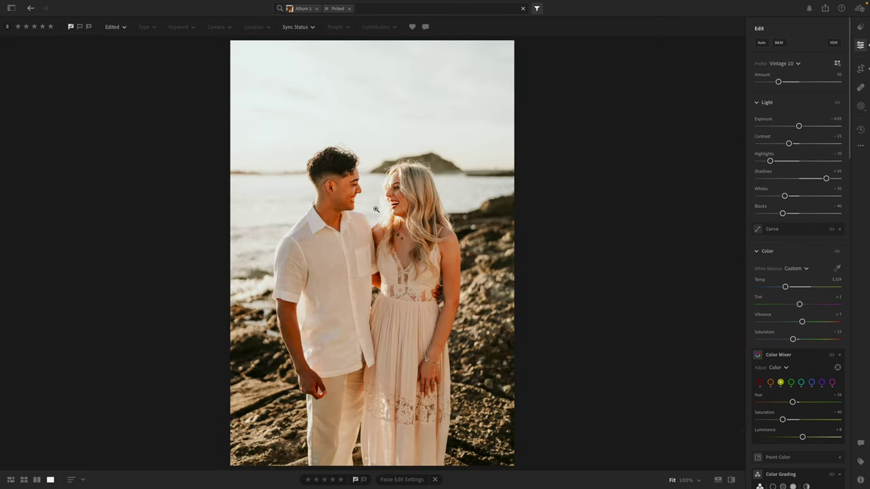
drag(786, 287, 785, 289)
drag(798, 126, 801, 129)
click(331, 197)
drag(414, 206, 243, 255)
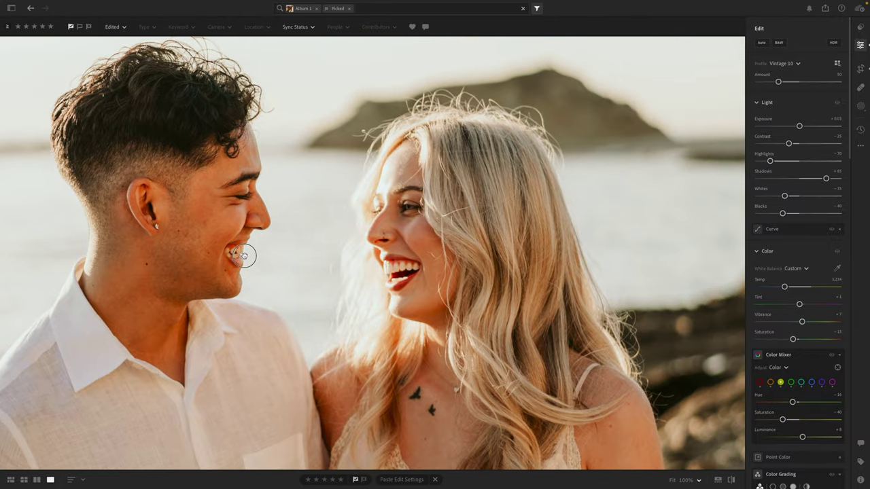
click(243, 255)
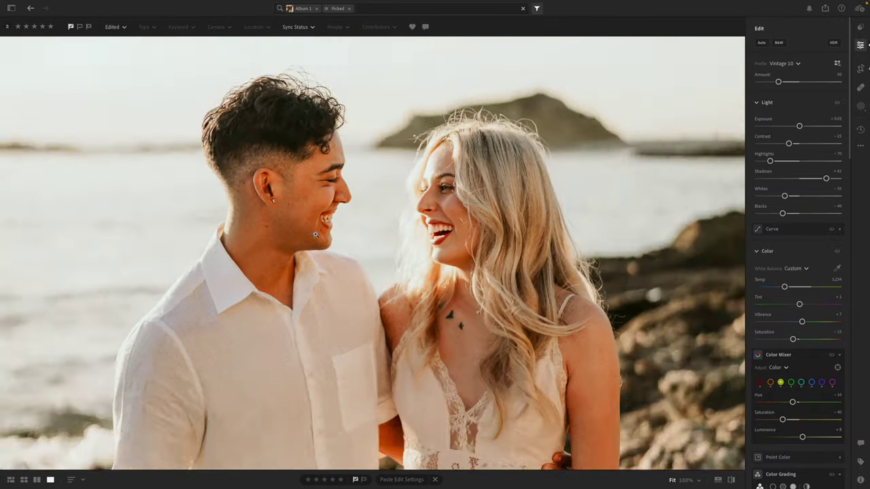
click(315, 235)
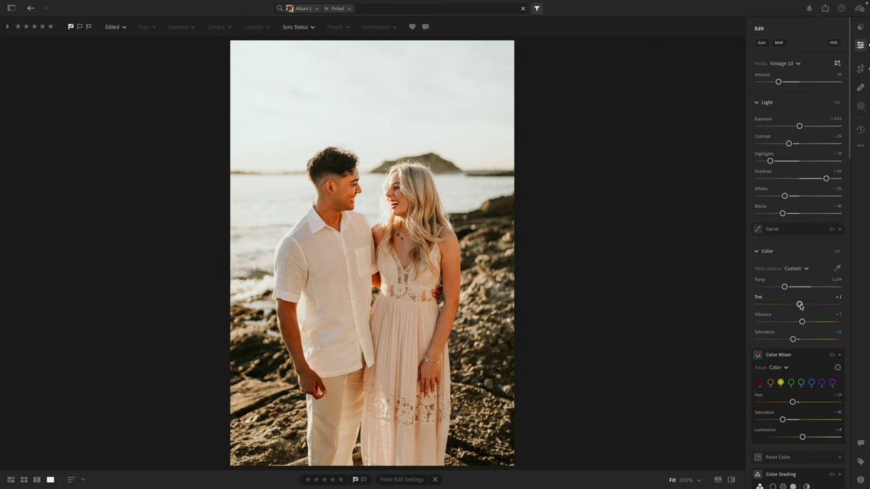
click(383, 197)
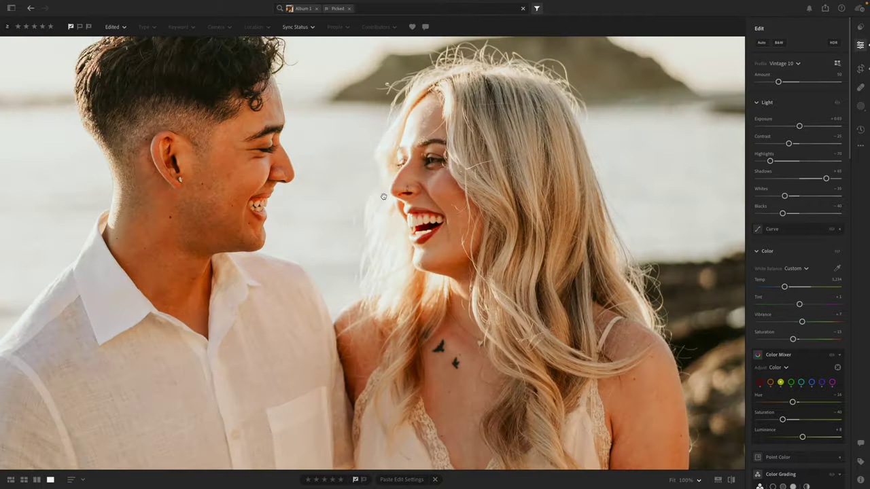
click(384, 197)
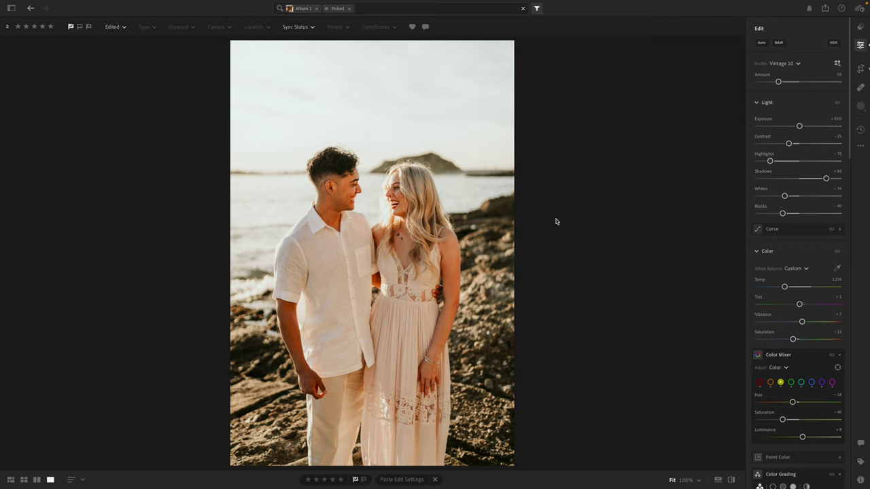
Step: Cool the posing photo's white balance slightly and copy its edit settings
key(ctrl+c)
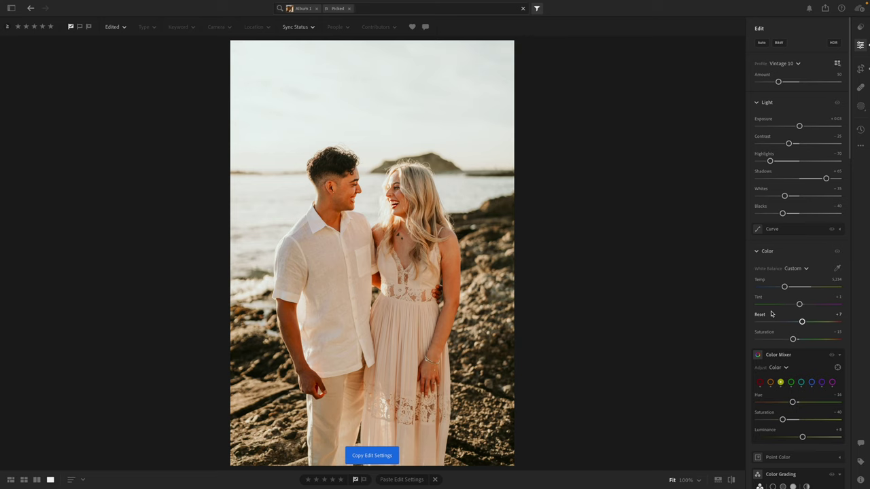
drag(784, 287, 784, 289)
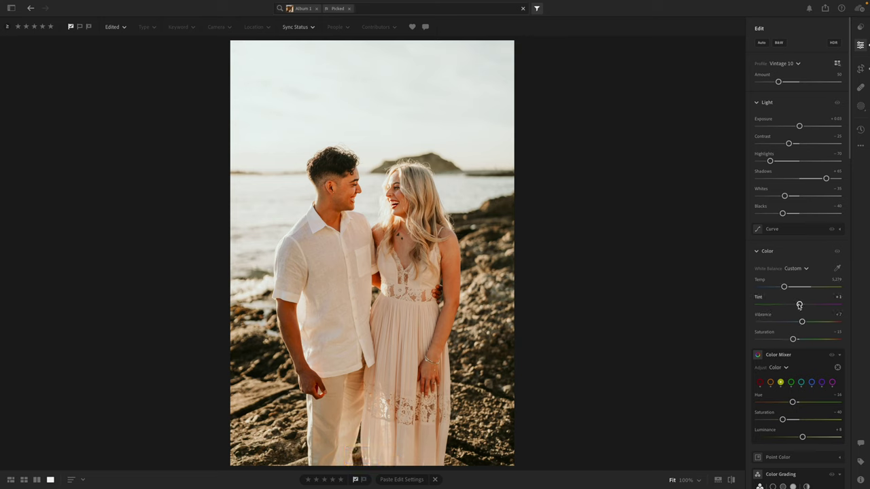
key(ctrl+v)
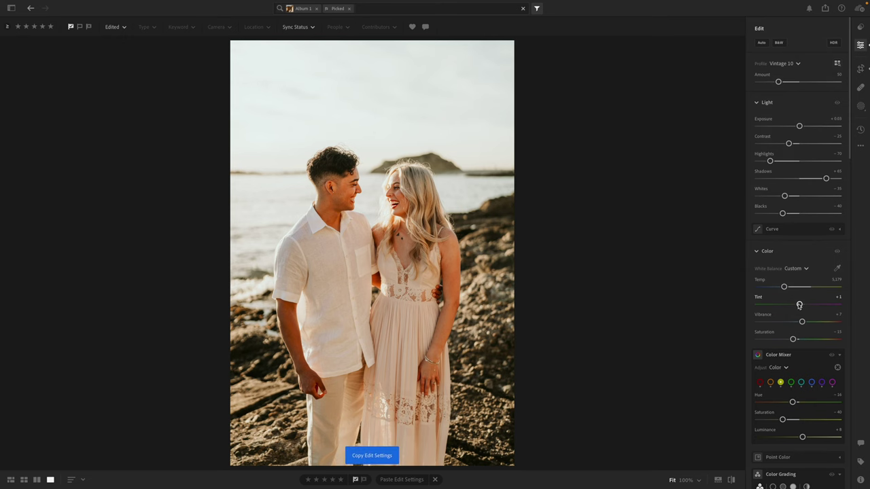
Step: Paste the 5,179-temperature edit onto the laughing-couple photo and lower exposure to -0.07
key(Right)
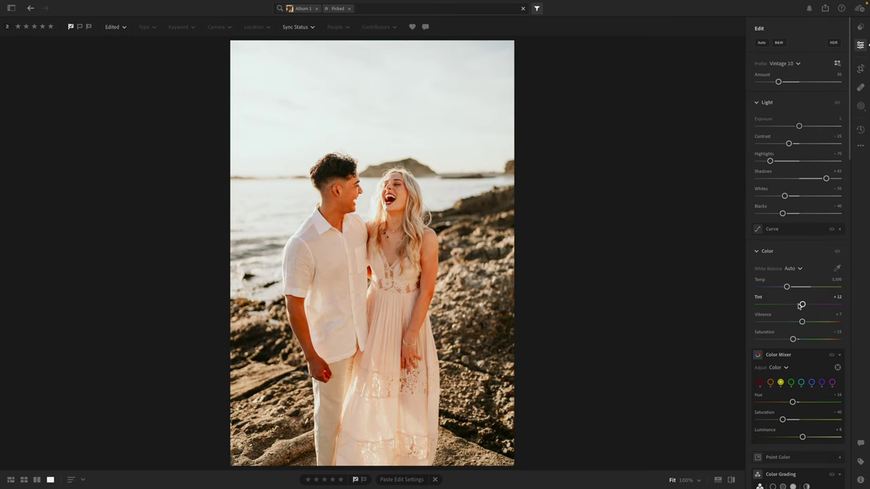
key(ctrl+v)
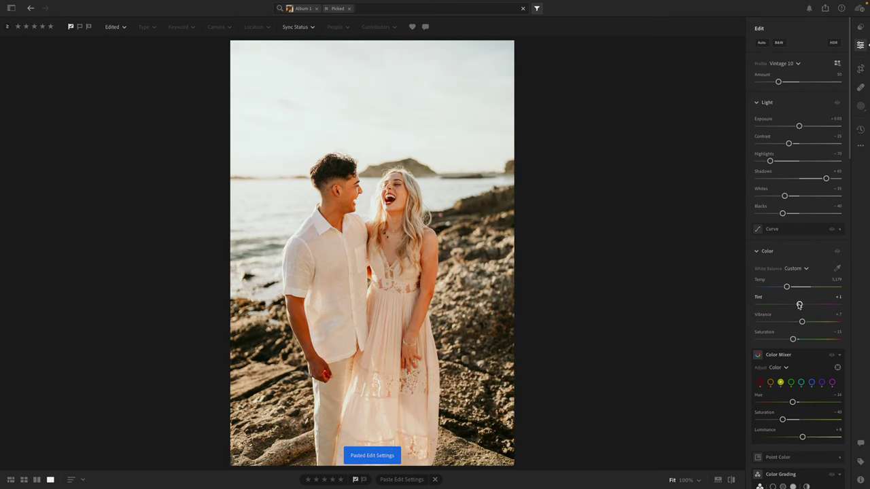
drag(799, 126, 797, 127)
key(c)
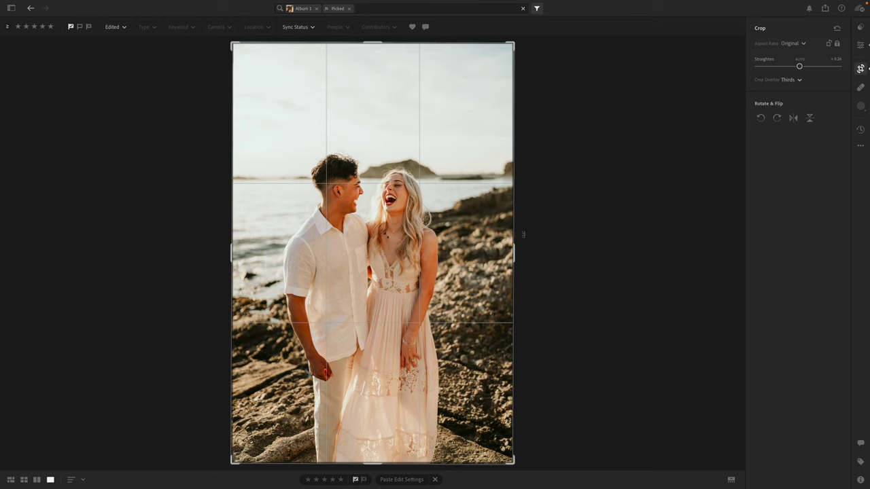
Step: Trim the laughing-couple crop in from the top and bottom and apply it
drag(513, 247, 509, 248)
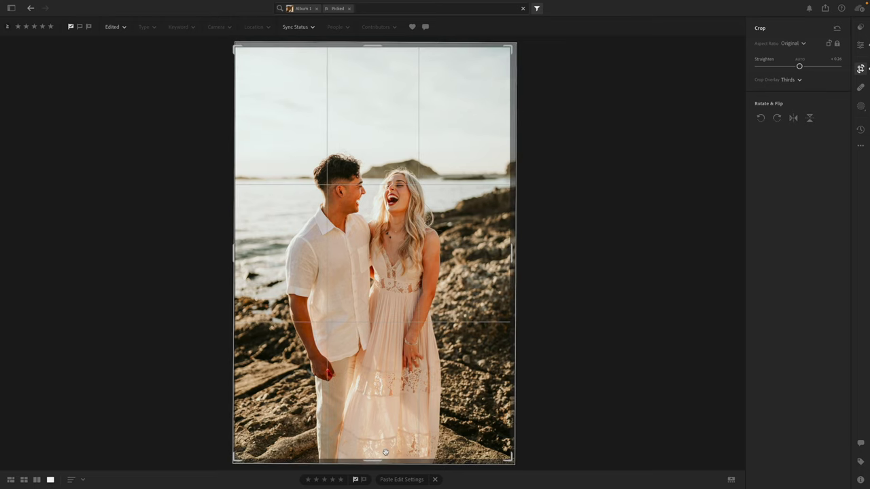
drag(377, 459, 373, 440)
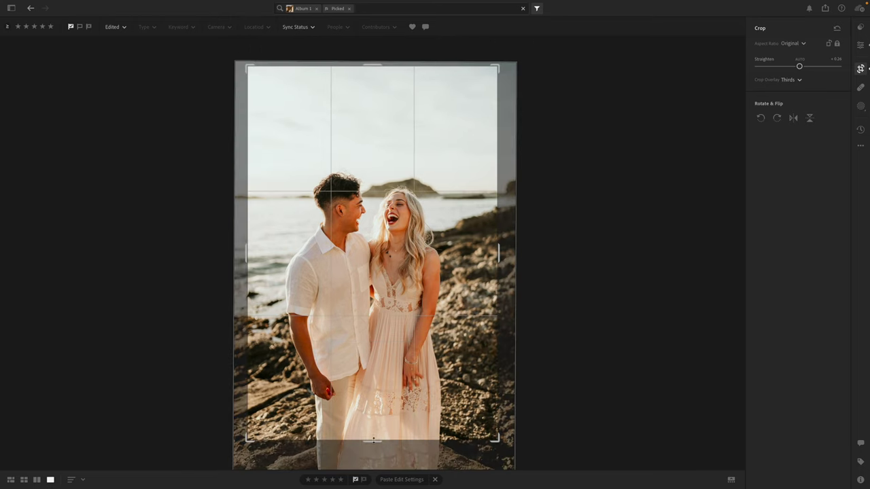
drag(376, 68, 375, 78)
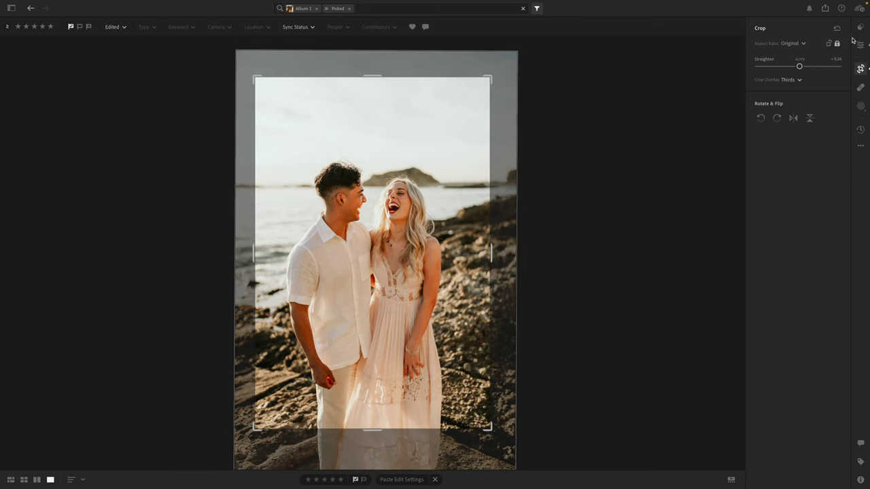
click(859, 45)
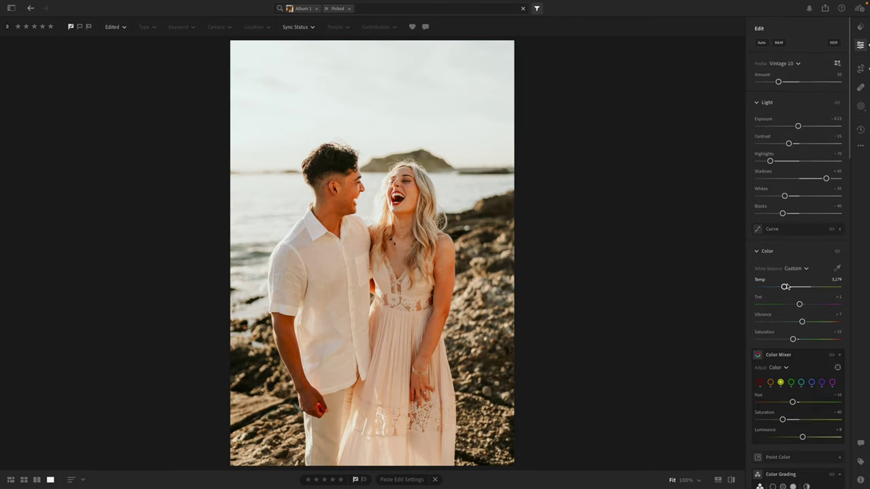
Step: Cool Temp to 5,006, copy the edit, and darken exposure slightly
drag(786, 289, 783, 288)
key(ctrl+c)
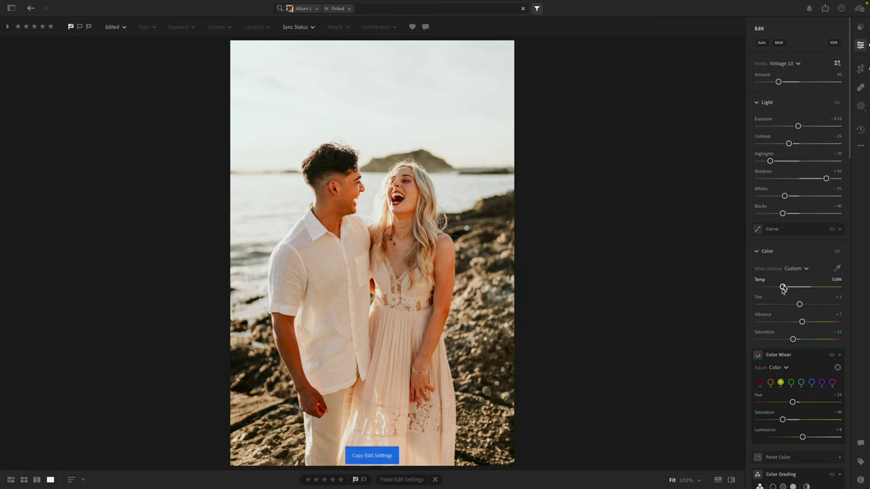
drag(798, 128, 798, 128)
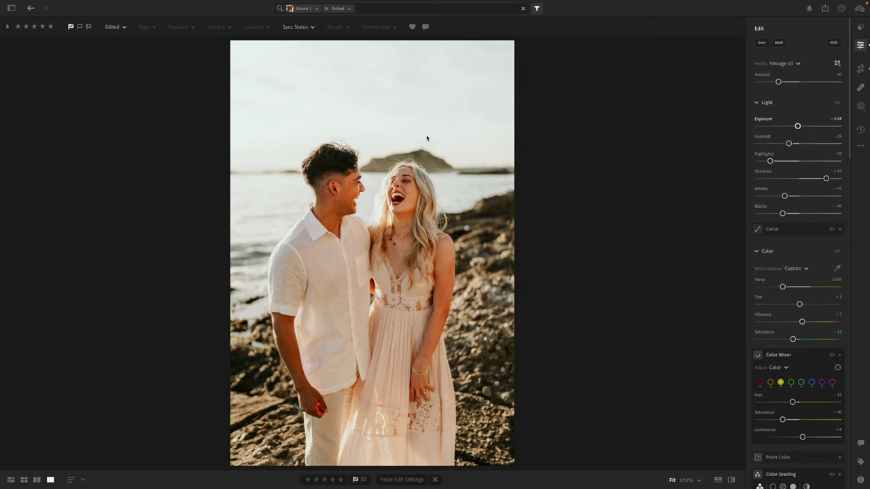
Step: Open brush masking with a slightly larger brush, then return to the main adjustments
key(b)
key(bracketright)
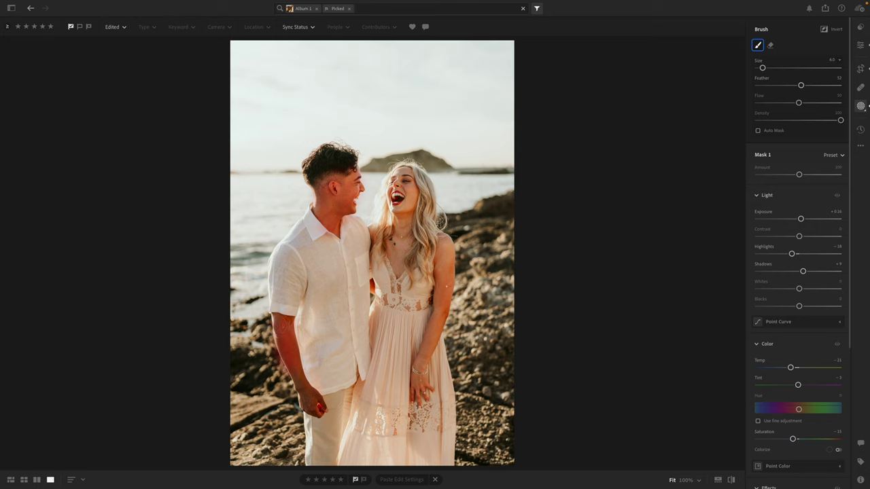
click(860, 45)
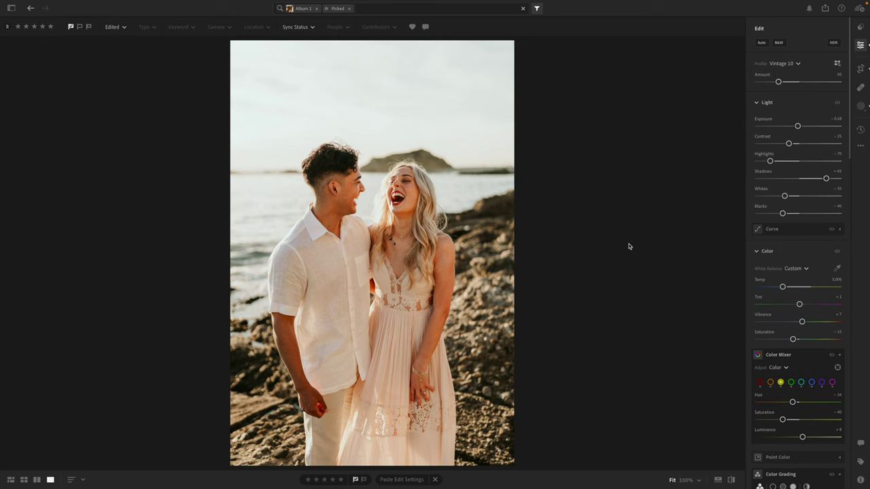
Step: Paste the copied vintage edit onto the next couple photo
key(ctrl+c)
key(Right)
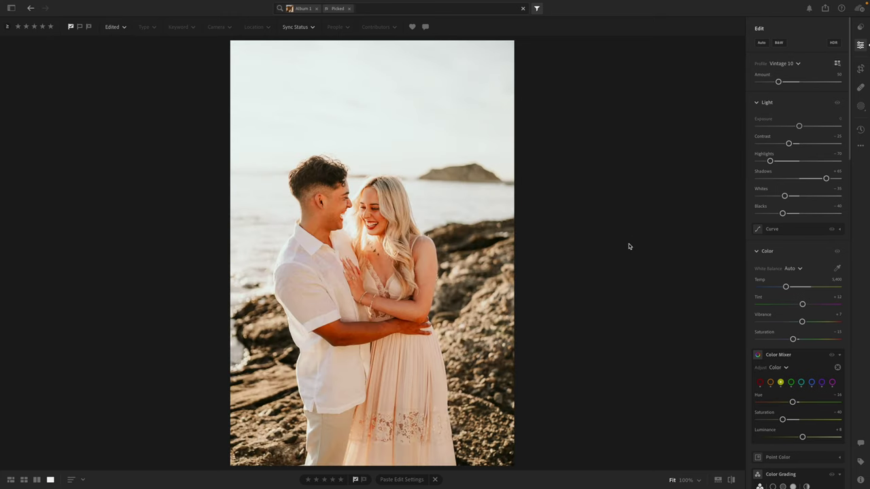
key(ctrl+v)
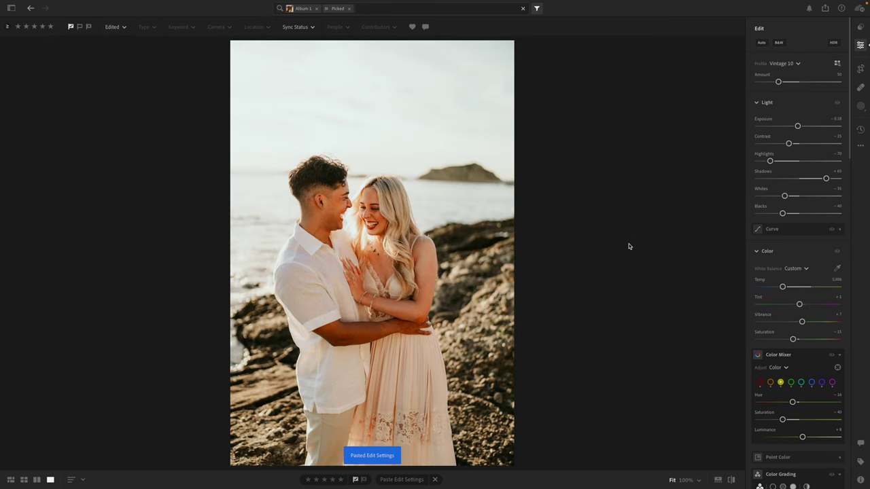
Step: Brush-mask the couple and the man's face, then tilt the photo to level it
key(b)
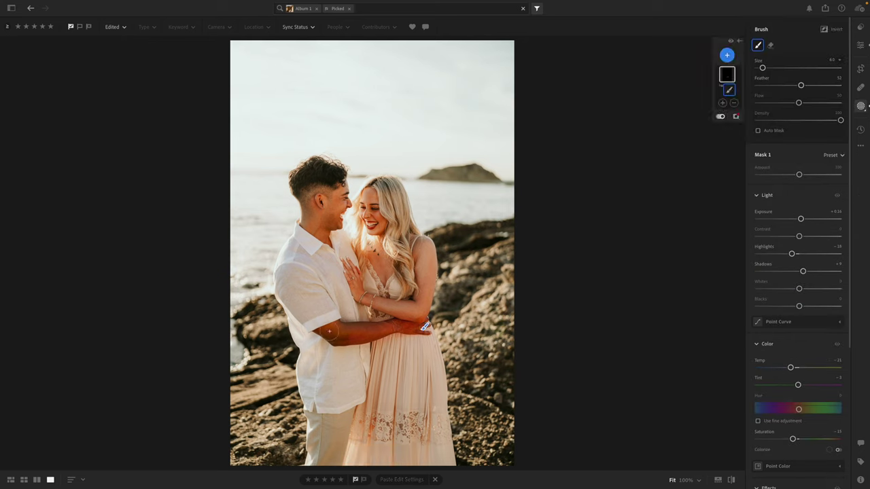
drag(360, 334, 419, 327)
mouse_move(327, 228)
mouse_down()
mouse_move(332, 209)
mouse_move(330, 226)
mouse_move(360, 214)
mouse_move(391, 228)
mouse_move(373, 230)
mouse_up()
key(bracketleft)
key(c)
drag(617, 271, 614, 261)
Step: Trim the crop from the right, shift the photo up, and apply the -2.33 straighten
drag(512, 258, 496, 258)
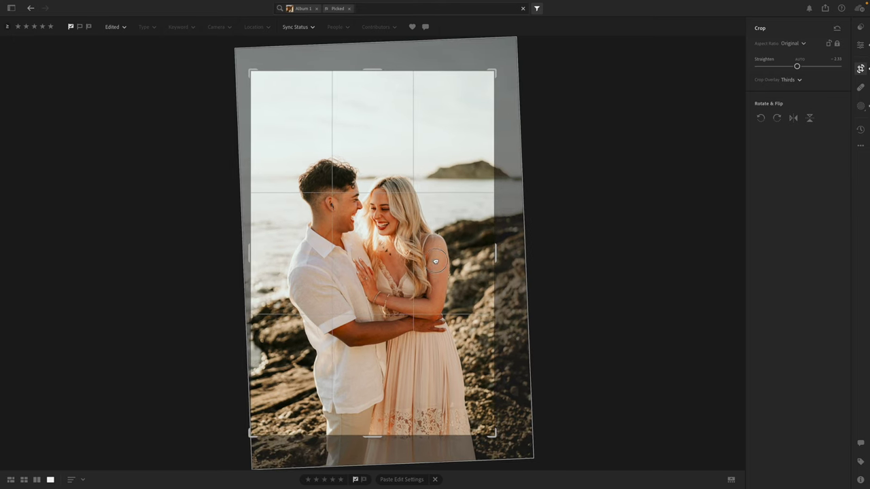
drag(441, 261, 486, 255)
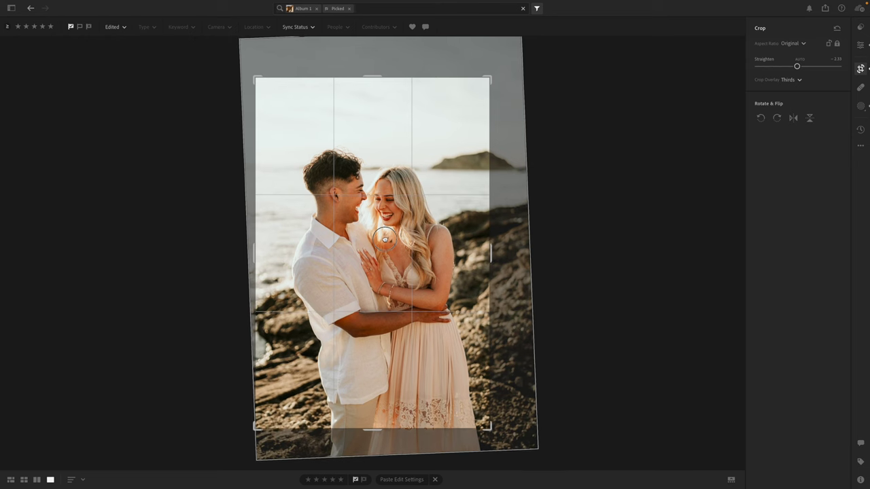
key(Return)
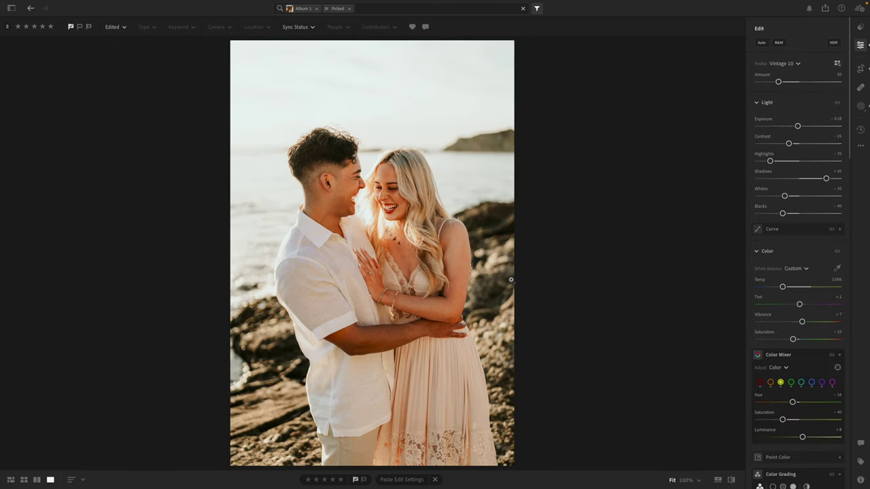
Step: Recheck the crop, copy the edit settings, and move to the next couple photo
key(c)
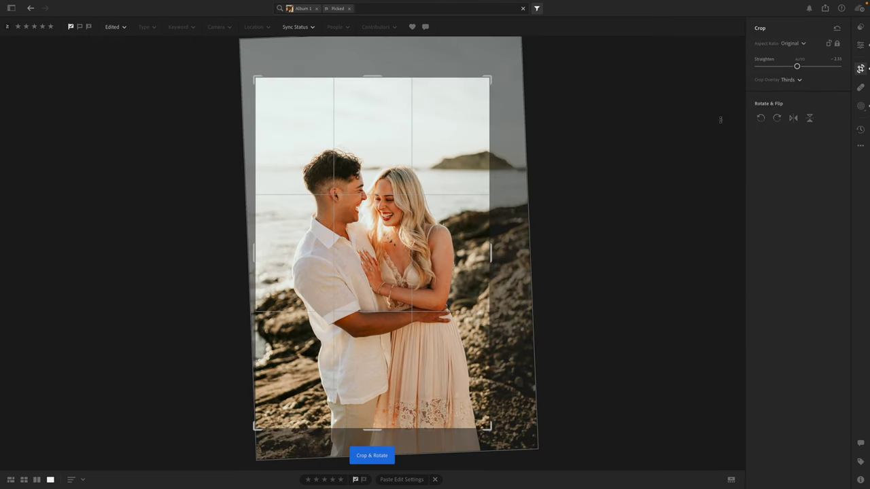
click(861, 46)
key(ctrl+c)
key(Right)
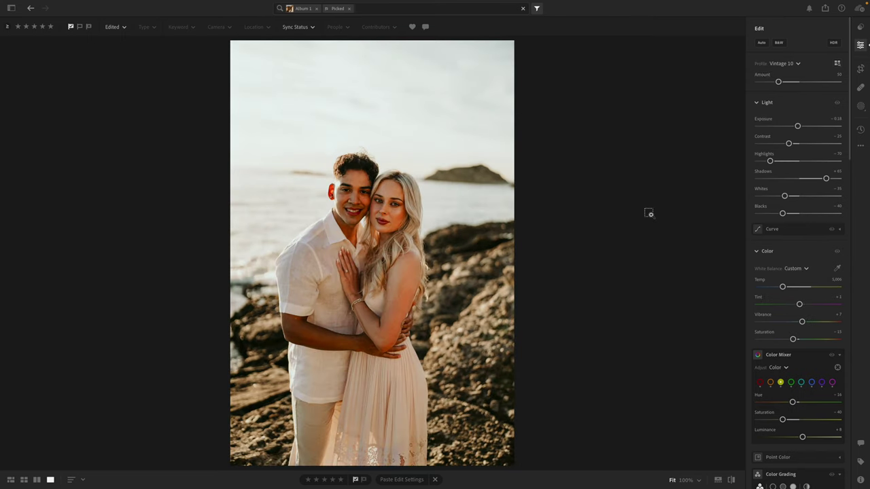
Step: Paste the edit, raise exposure to about +0.22, narrow the crop from the right, and copy settings
key(ctrl+v)
drag(800, 127, 802, 128)
key(c)
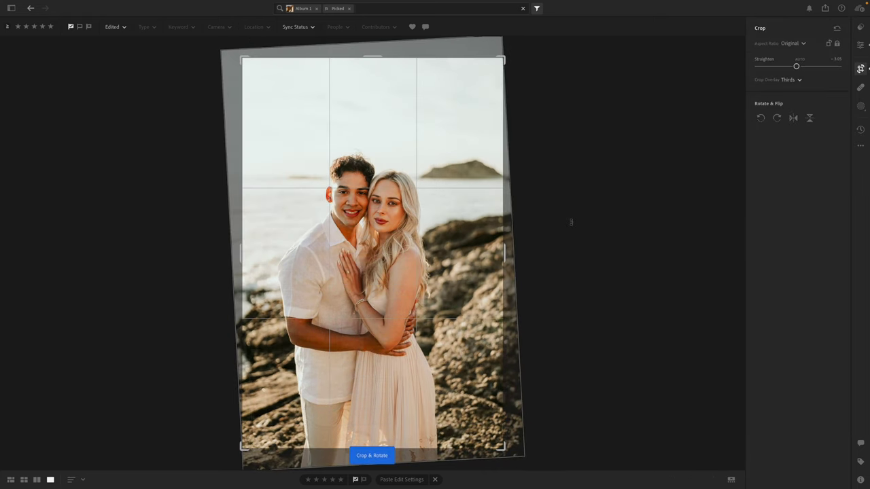
drag(499, 251, 497, 252)
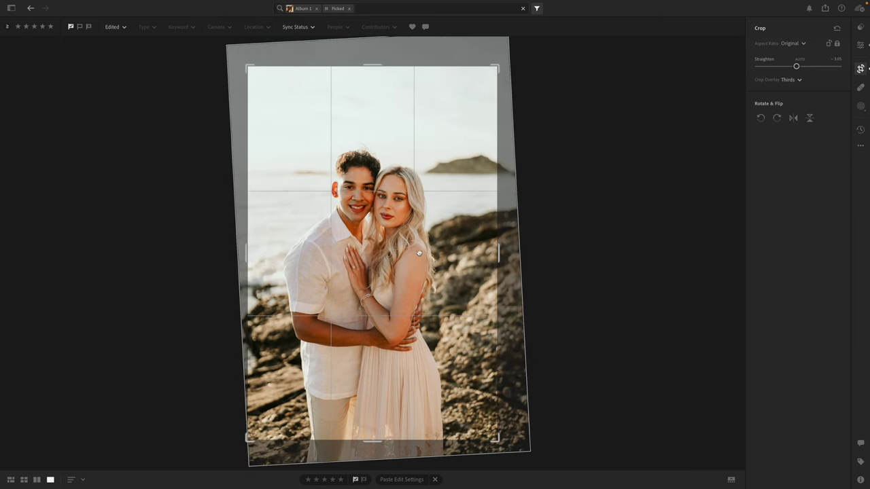
key(e)
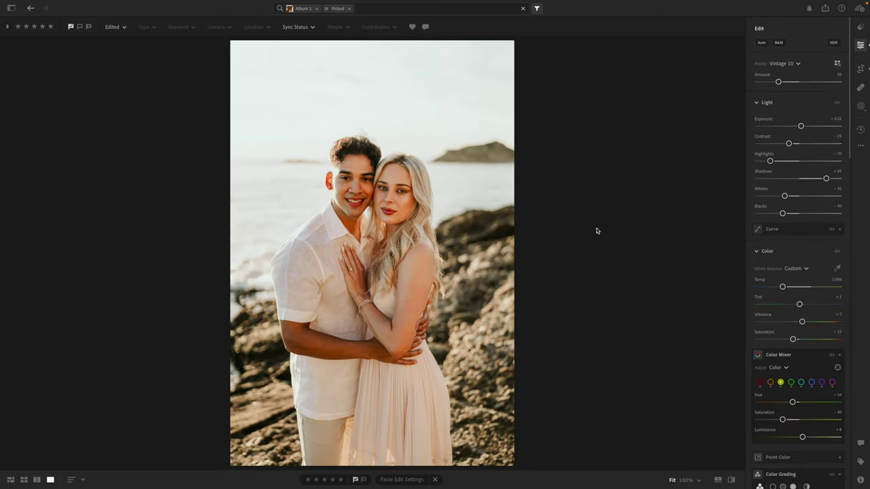
key(ctrl+c)
Step: Flip between neighbouring photos to compare them with the camera-facing couple photo
key(Right)
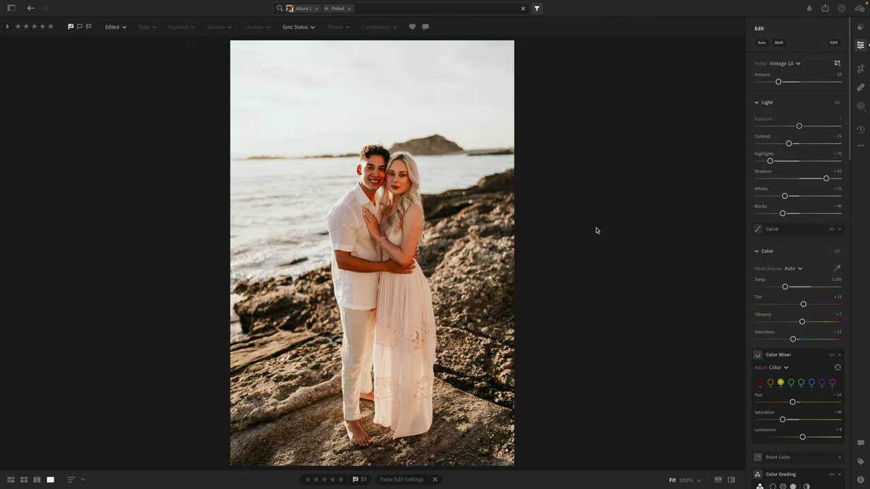
key(Right)
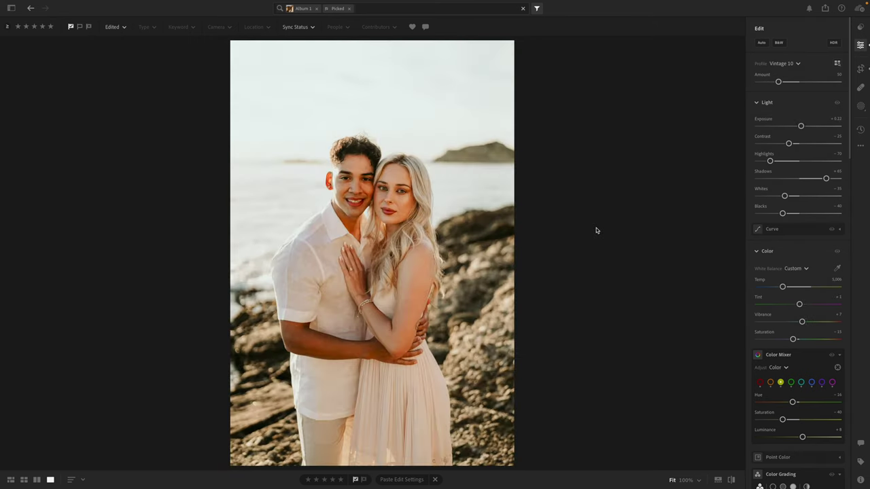
key(Right)
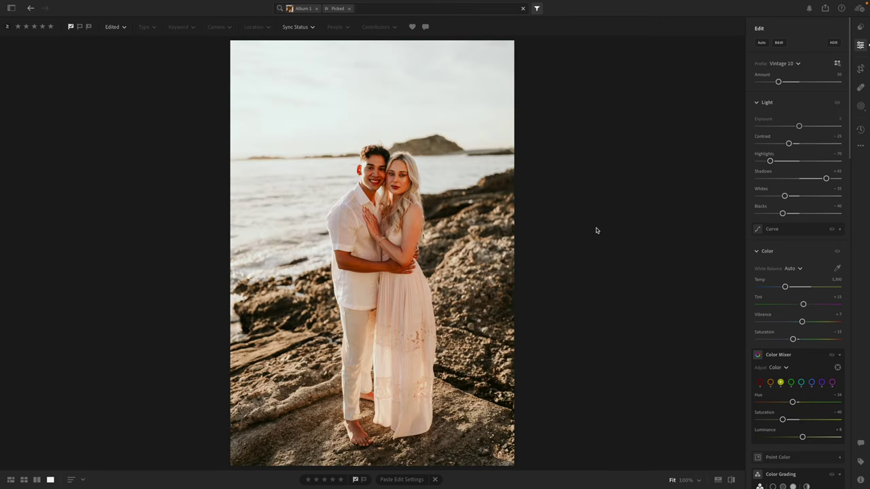
key(Right)
key(Right)
key(Left)
key(Right)
key(Left)
Step: Warm Temp slightly to about 5,092 and nudge Tint up to +2
drag(782, 287, 783, 290)
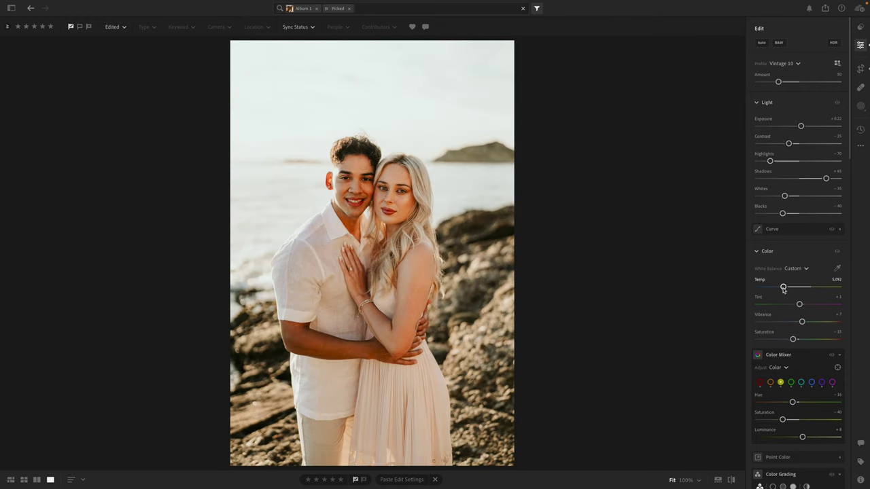
drag(798, 304, 801, 306)
scroll(799, 306, down, 10)
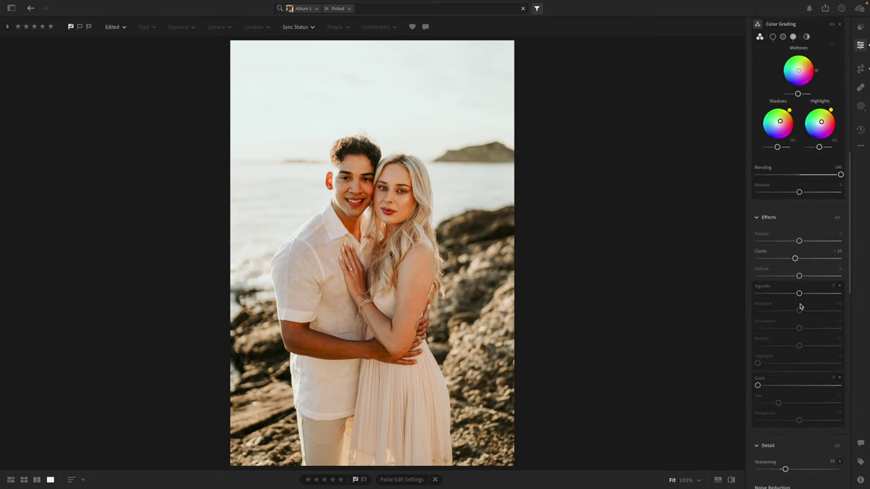
scroll(800, 306, down, 10)
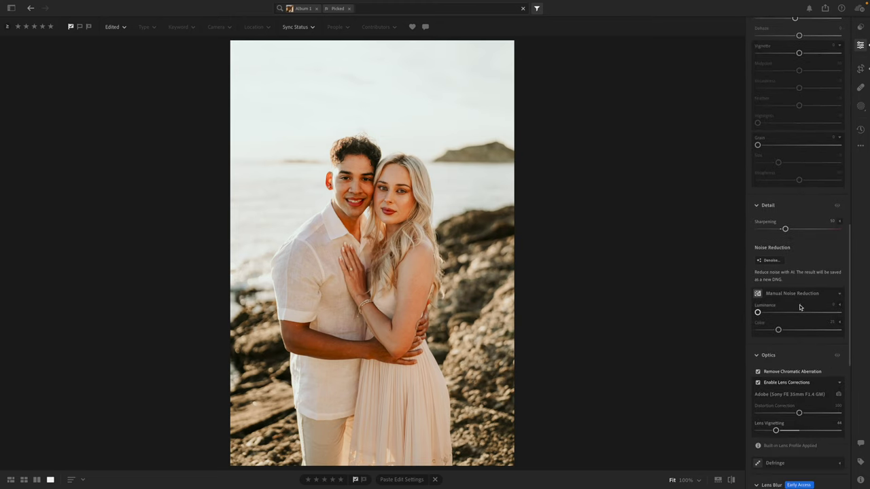
scroll(799, 307, down, 5)
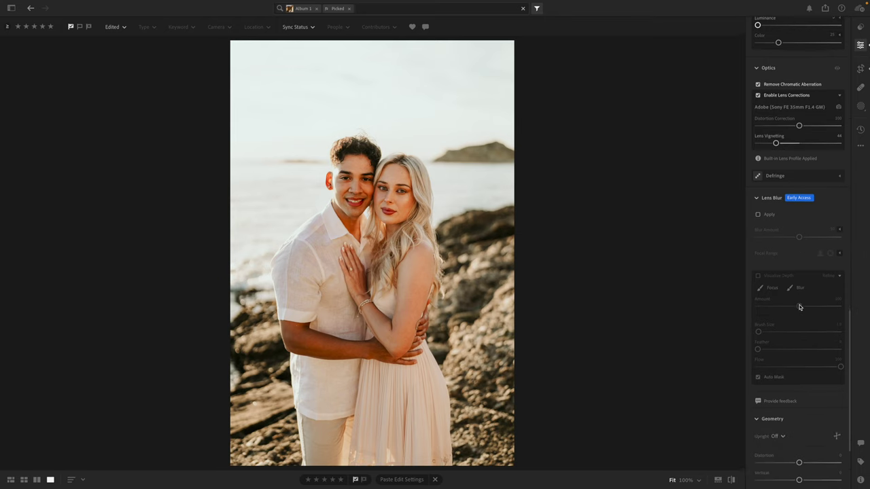
scroll(799, 307, down, 2)
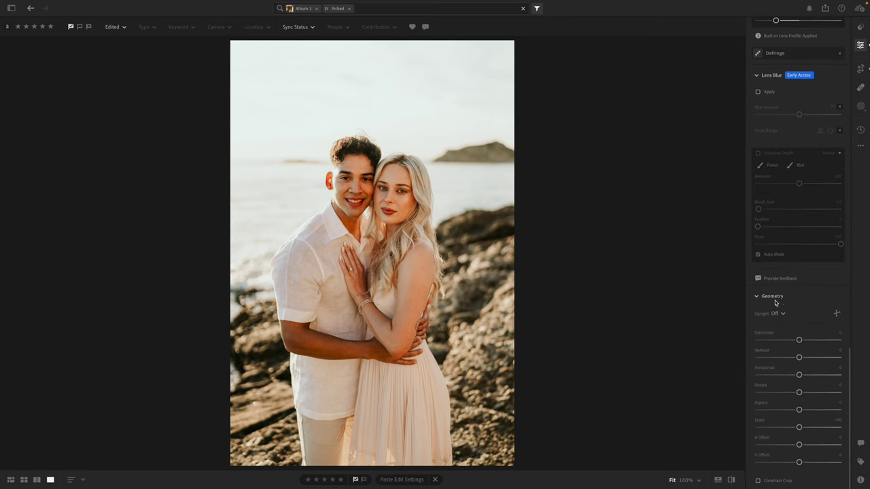
Step: Set Geometry Distortion to +10 and Aspect to -10 with Constrain Crop on
mouse_move(799, 340)
mouse_down()
mouse_move(816, 341)
mouse_move(738, 339)
mouse_move(864, 351)
mouse_move(598, 344)
mouse_move(865, 338)
mouse_move(804, 349)
mouse_up()
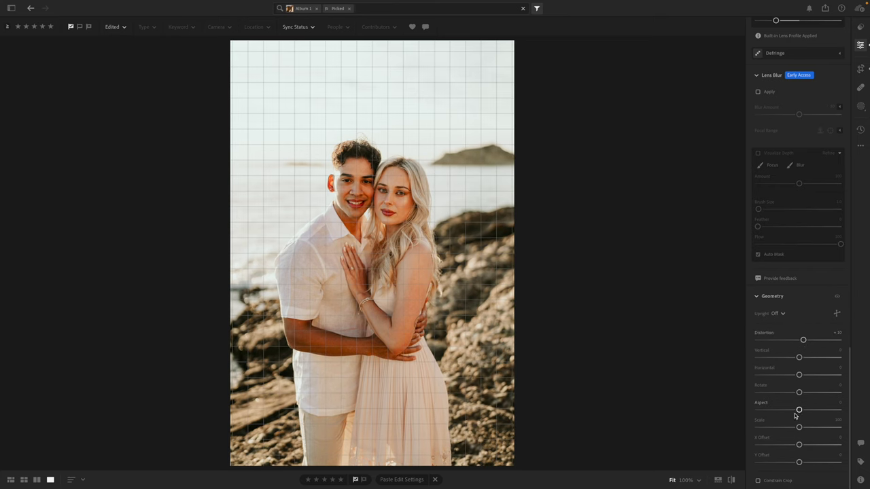
mouse_move(795, 415)
mouse_down()
mouse_move(757, 410)
mouse_move(838, 409)
mouse_move(762, 408)
mouse_move(794, 410)
mouse_up()
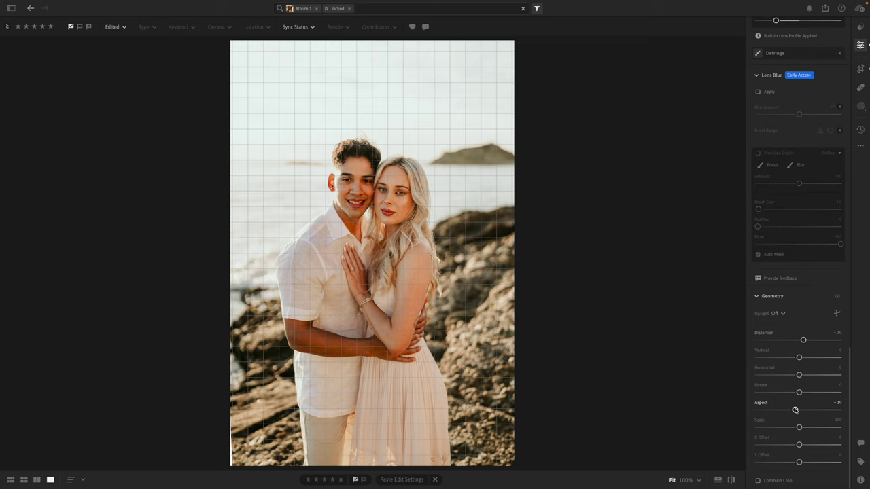
click(758, 481)
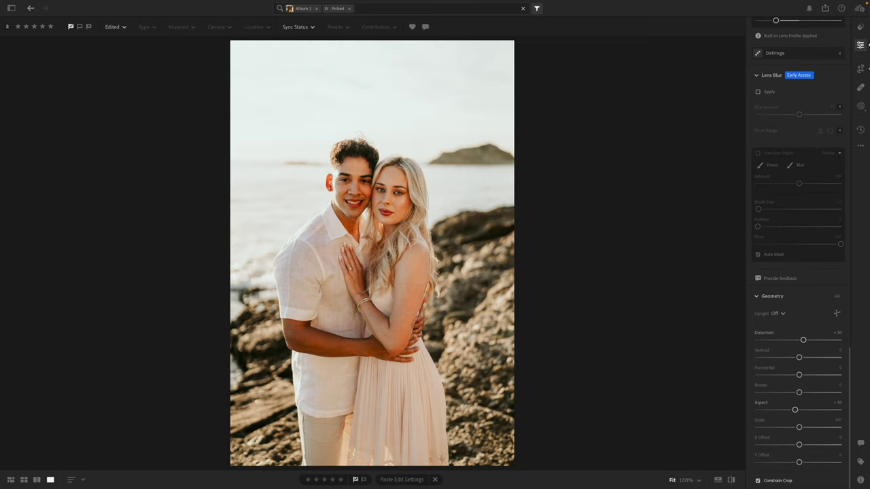
Step: Toggle before/after to compare the geometry-corrected photo with the original
click(730, 481)
click(730, 481)
click(731, 481)
click(730, 481)
click(731, 481)
click(730, 481)
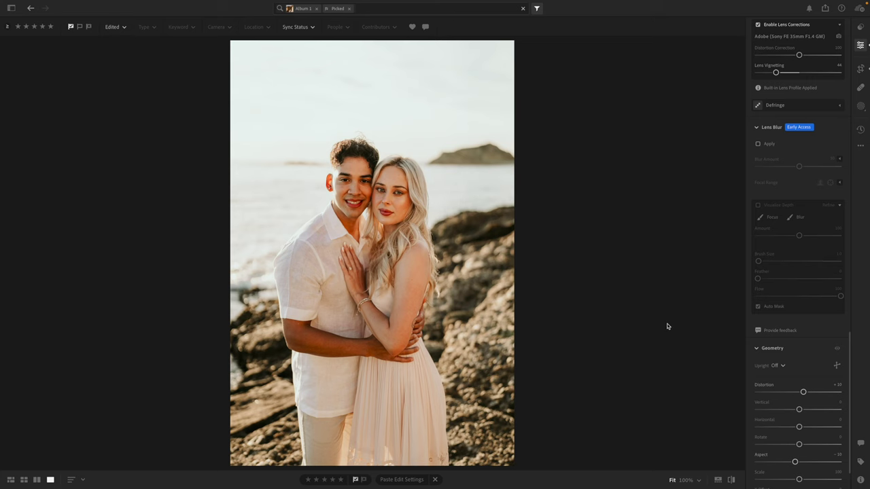
Step: Preview Distortion at -100 and +100, then compare before and after again
click(803, 393)
drag(803, 392, 866, 395)
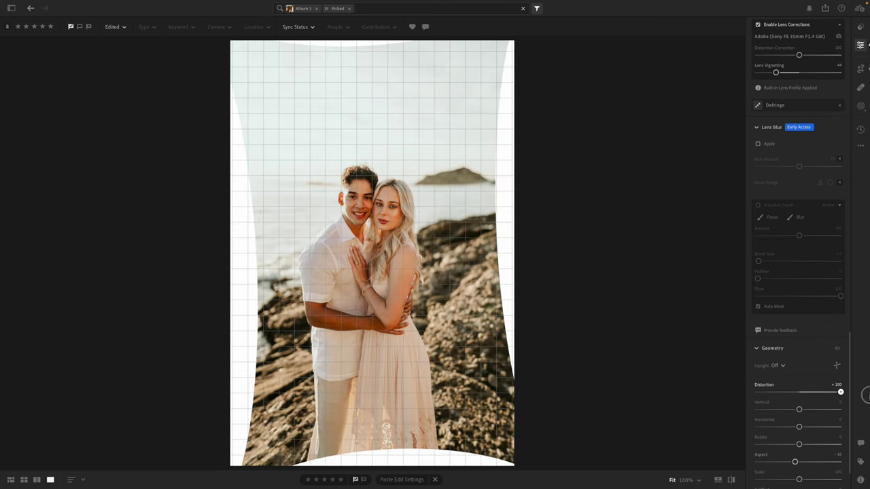
drag(865, 395, 803, 392)
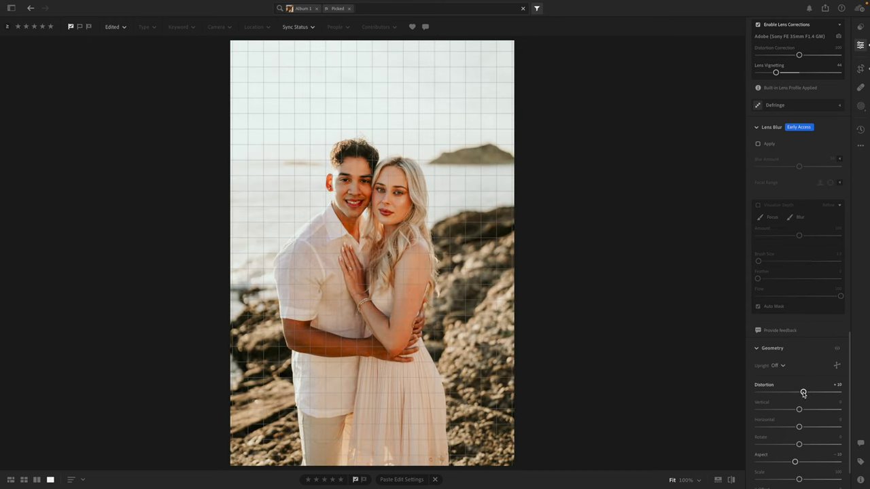
click(732, 481)
click(732, 480)
click(731, 480)
click(732, 480)
scroll(789, 184, up, 15)
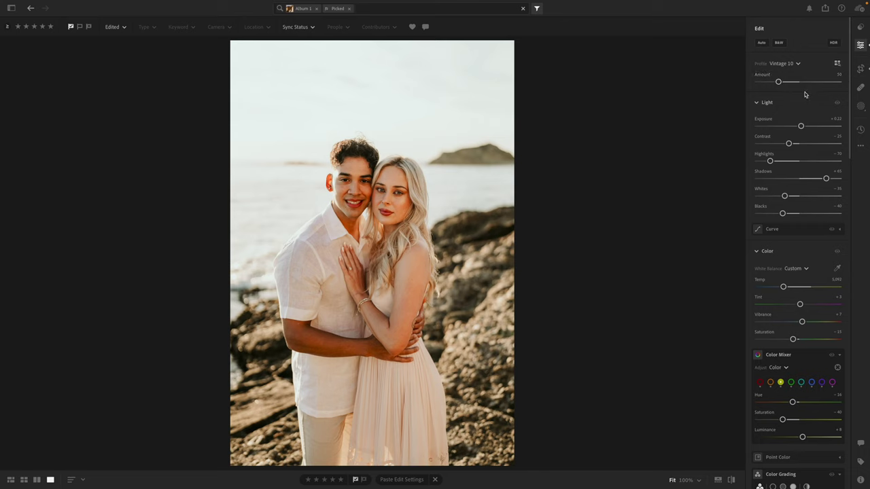
Step: Inspect detail at zoom, copy the camera-facing photo's edit, and open the full-length rock photo
key(ctrl+c)
key(ctrl+c)
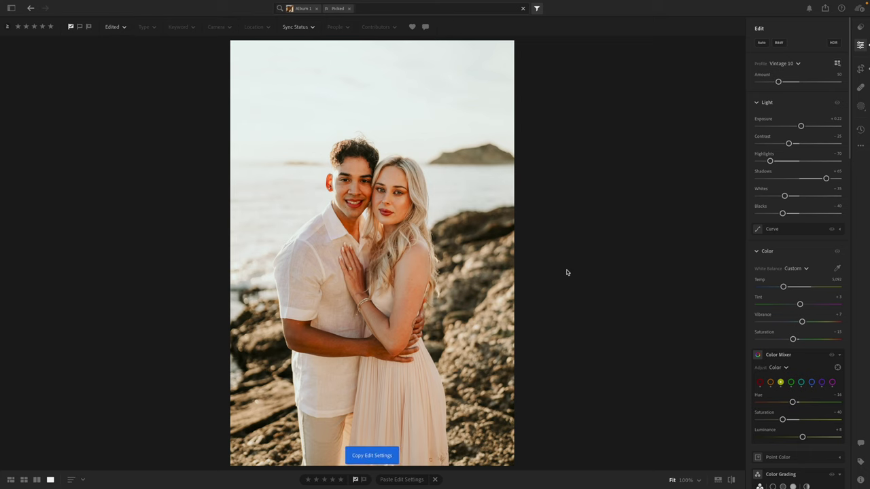
click(501, 252)
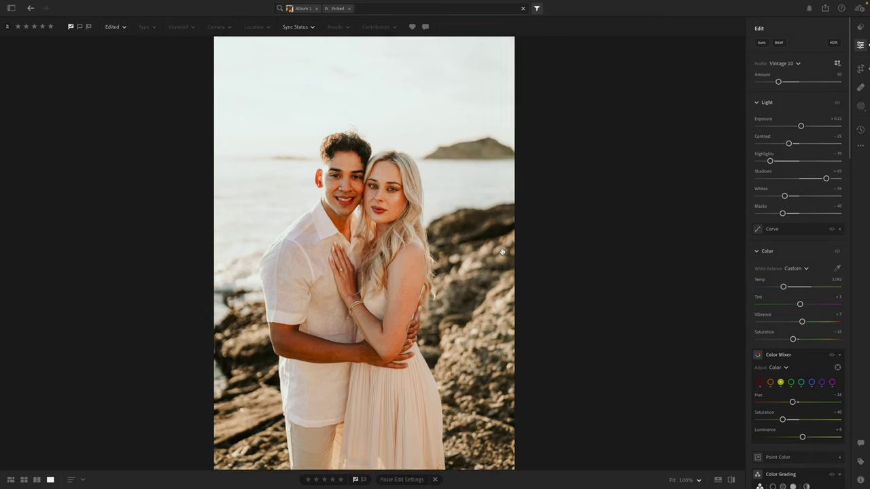
click(501, 252)
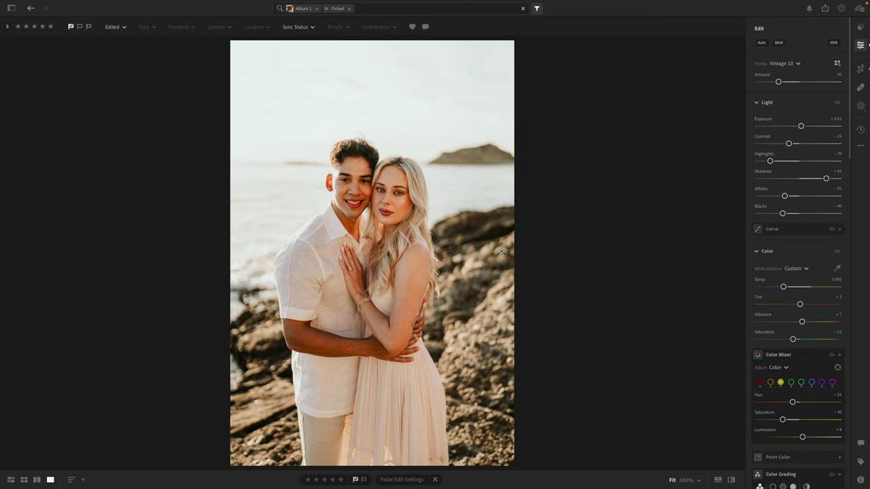
key(ctrl+c)
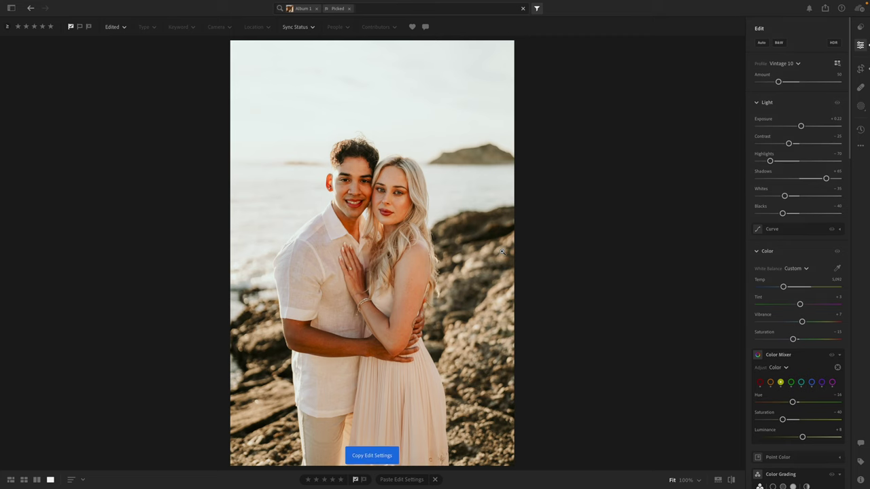
key(Right)
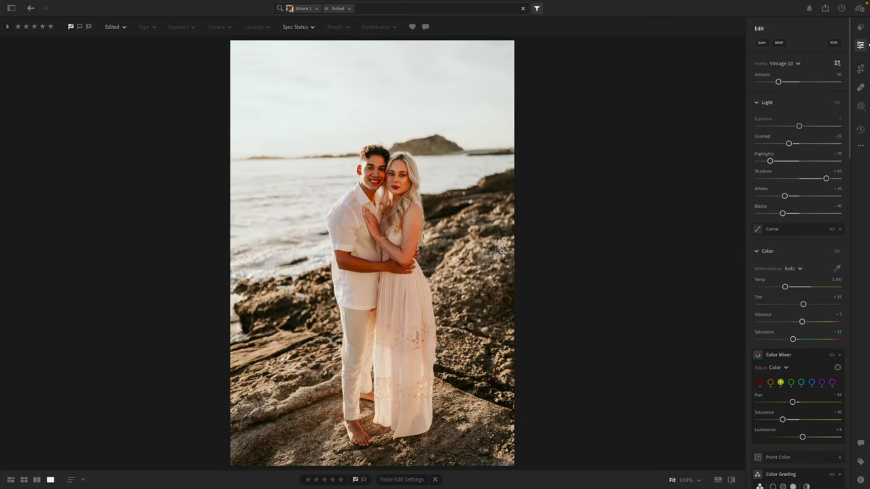
Step: Paste the edit, straighten the rock photo to +1.47, and reframe the crop from the left and top
key(ctrl+v)
key(c)
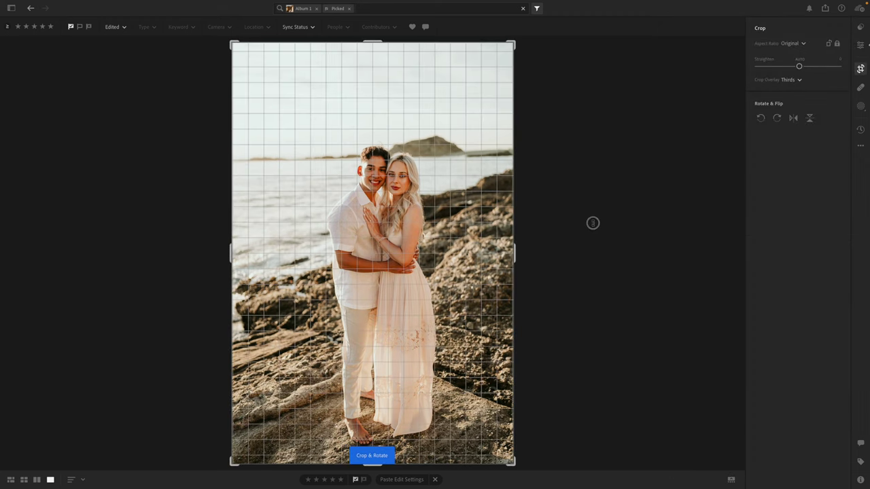
drag(594, 225, 595, 225)
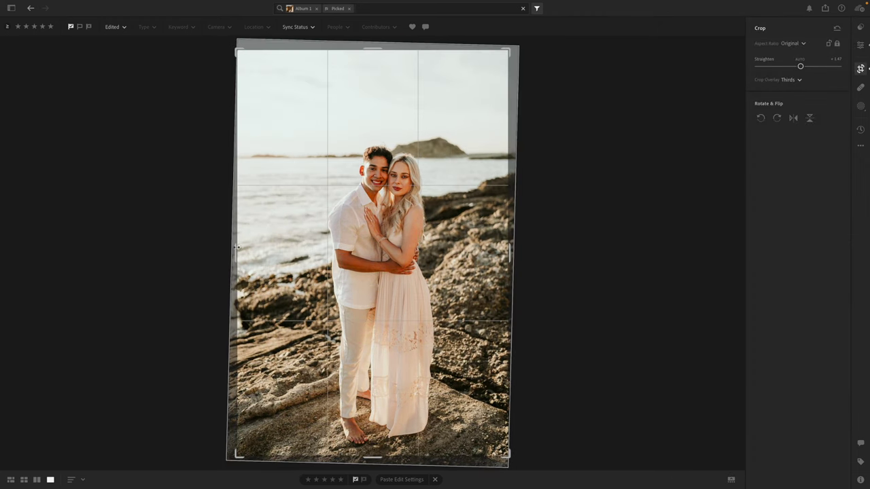
drag(236, 248, 253, 251)
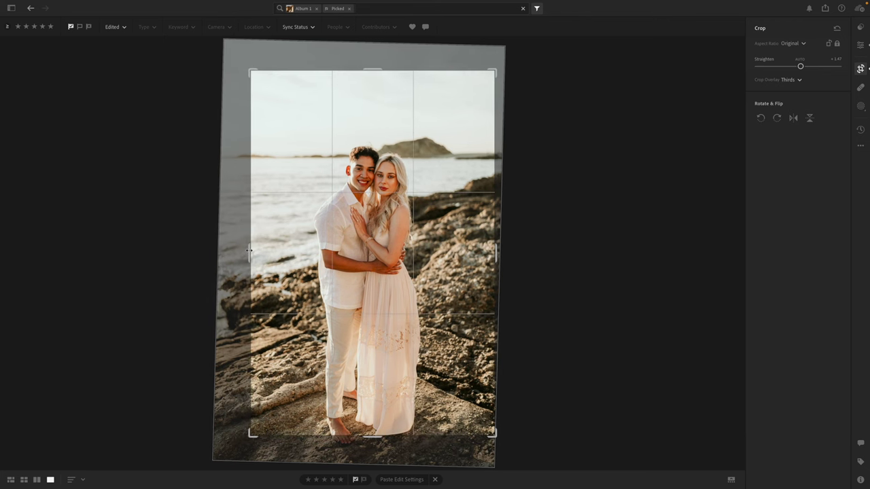
drag(352, 240, 348, 236)
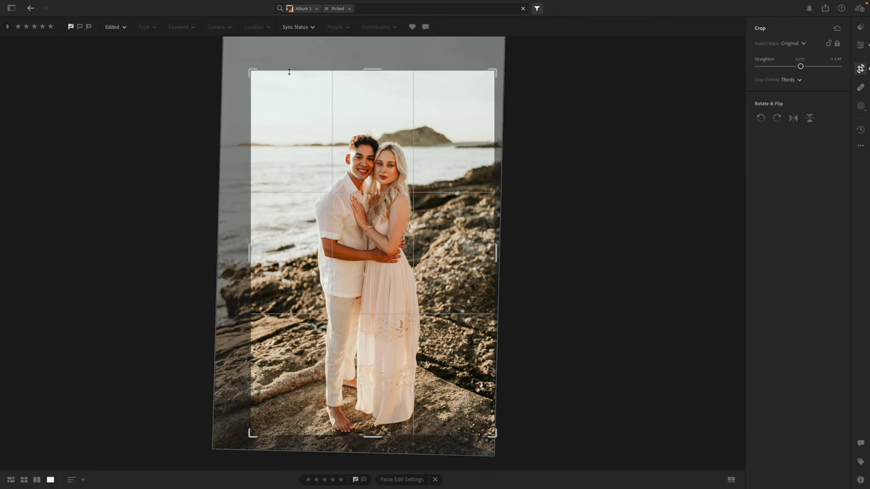
drag(252, 70, 248, 66)
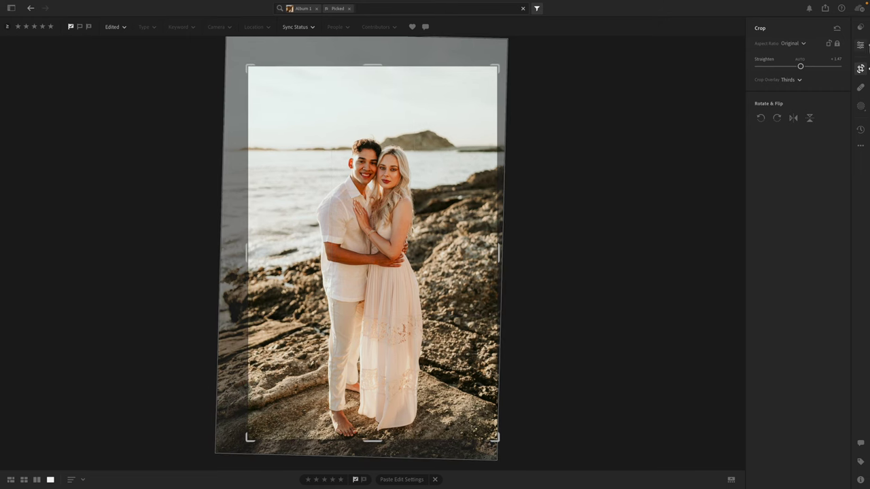
click(860, 45)
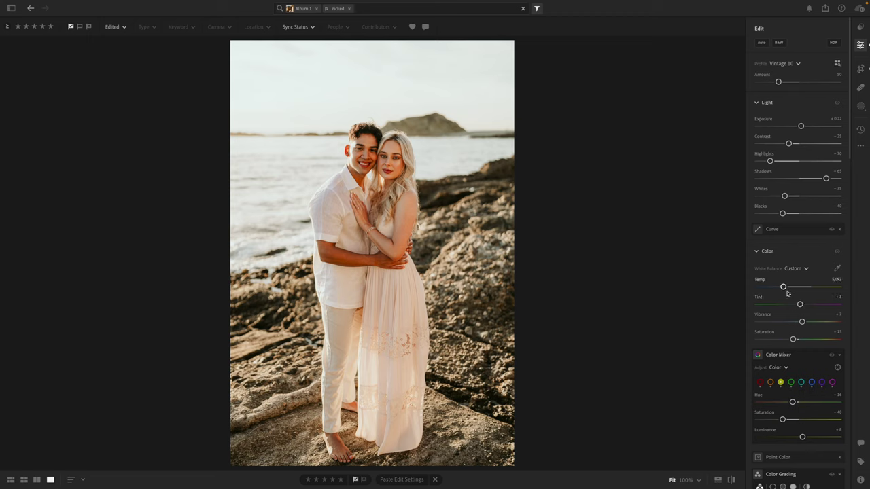
Step: Set Tint to +2 and Temp to 5,014, and copy the edit settings
drag(800, 304, 782, 288)
drag(801, 127, 802, 127)
key(ctrl+c)
Step: On the next kissing photo, rotate to level the horizon and tighten the crop
key(Right)
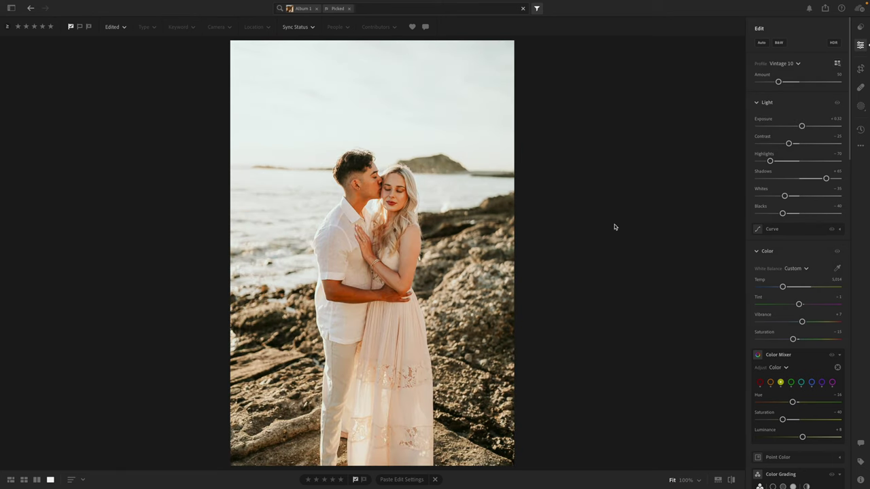
key(c)
drag(615, 228, 613, 227)
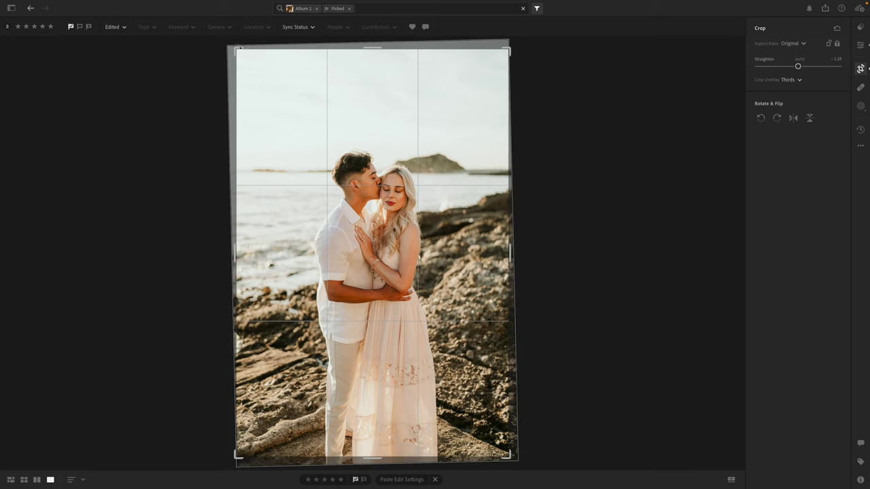
drag(238, 49, 242, 56)
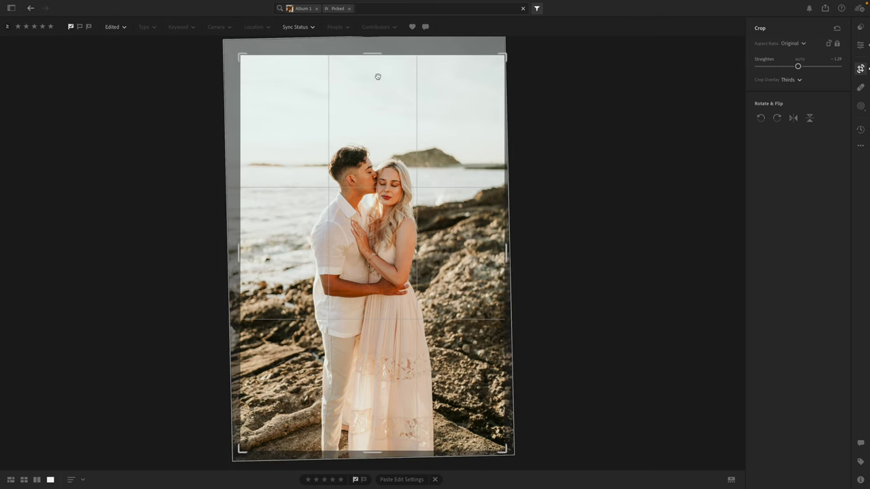
drag(443, 186, 432, 177)
key(e)
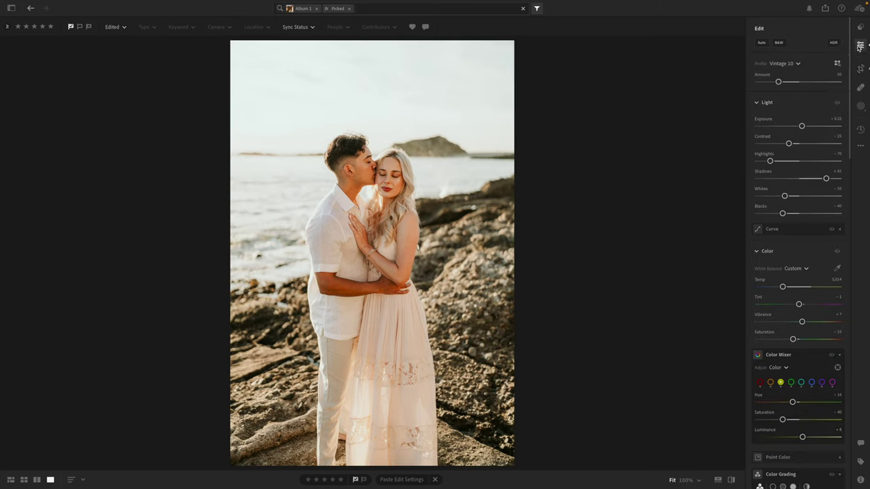
Step: Set the kissing photo's exposure to +0.30 and tint to +4, comparing with neighbouring photos
drag(801, 127, 801, 130)
key(Right)
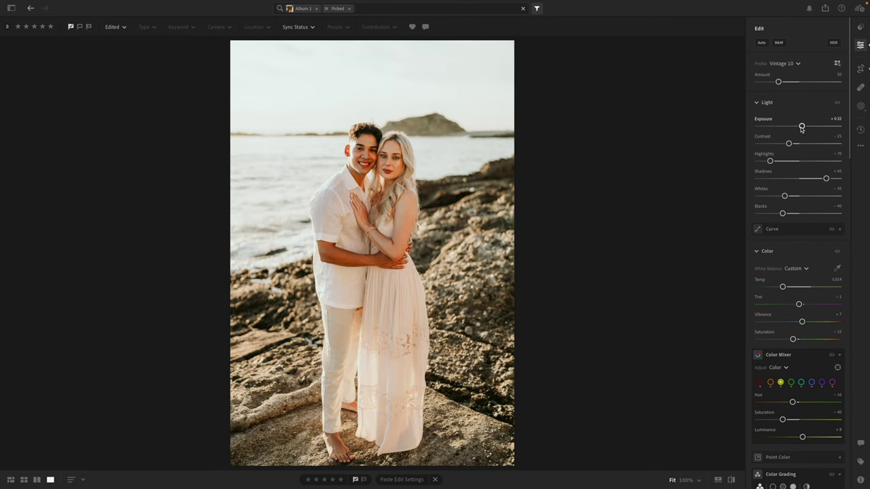
key(Right)
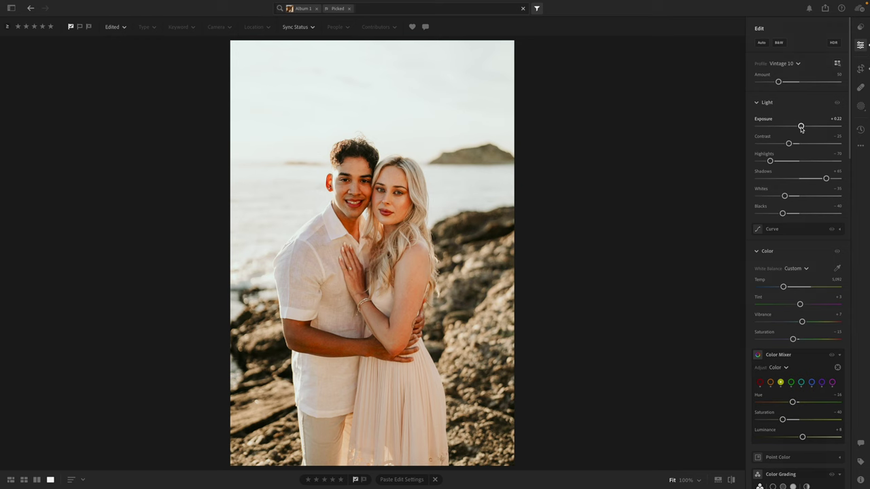
key(Right)
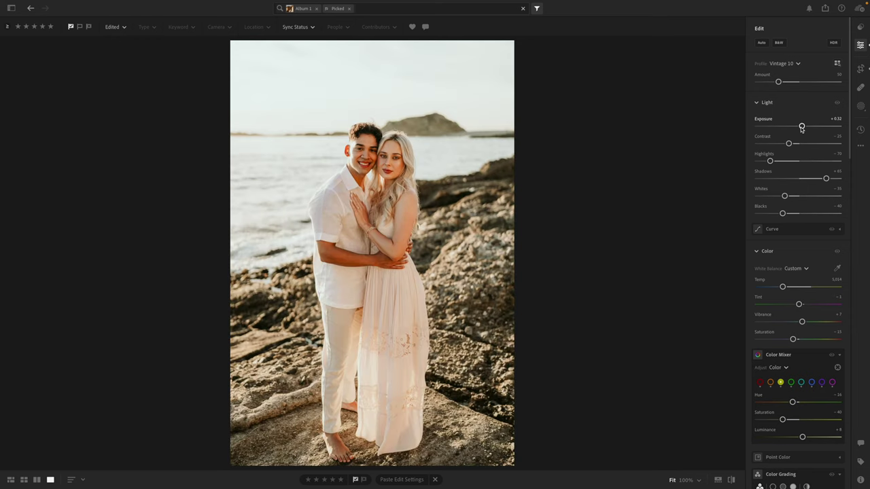
key(Right)
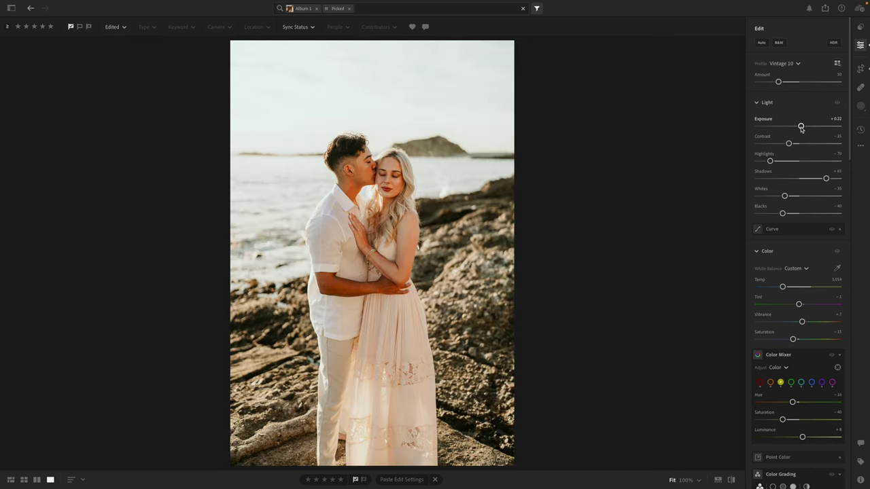
drag(800, 127, 801, 127)
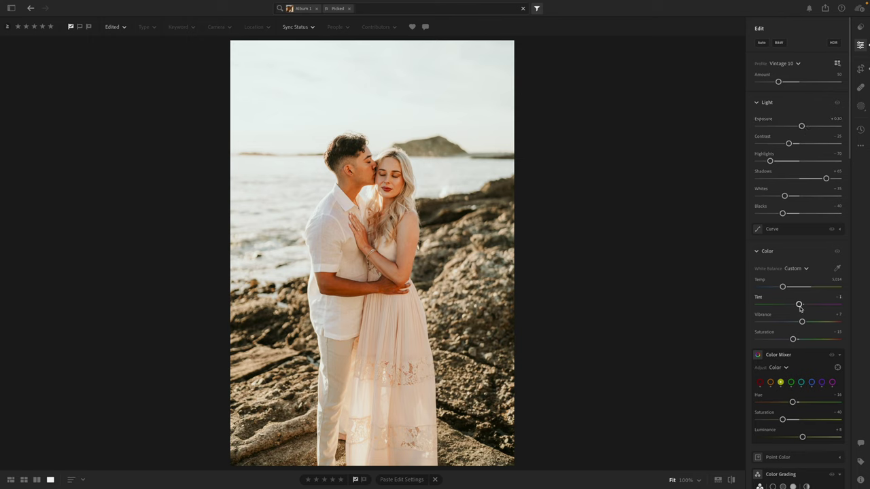
drag(800, 309, 802, 309)
drag(797, 304, 800, 307)
key(b)
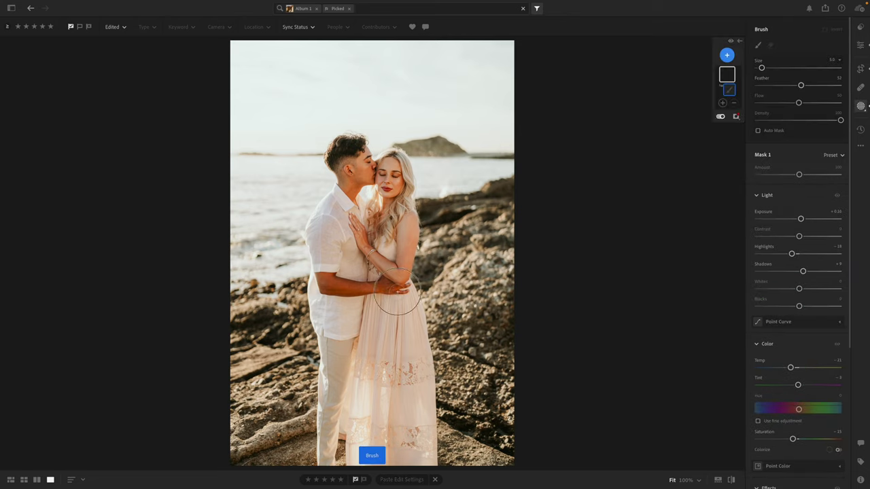
Step: Paint a brush mask over the man's arm and copy the kissing photo's edit settings
mouse_move(383, 282)
mouse_down()
mouse_move(323, 279)
mouse_move(329, 291)
mouse_move(398, 292)
mouse_up()
click(860, 45)
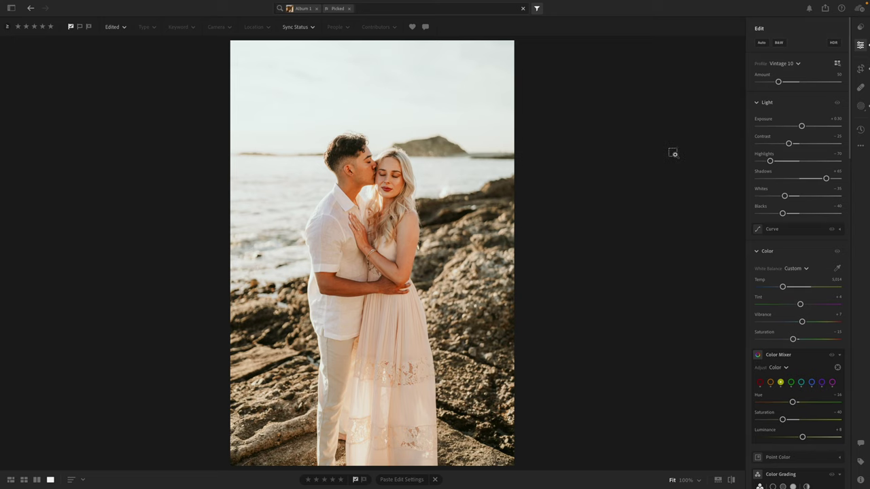
key(ctrl+c)
Step: Check the before/after view, then paste the copied edits onto the next couple photo
click(731, 481)
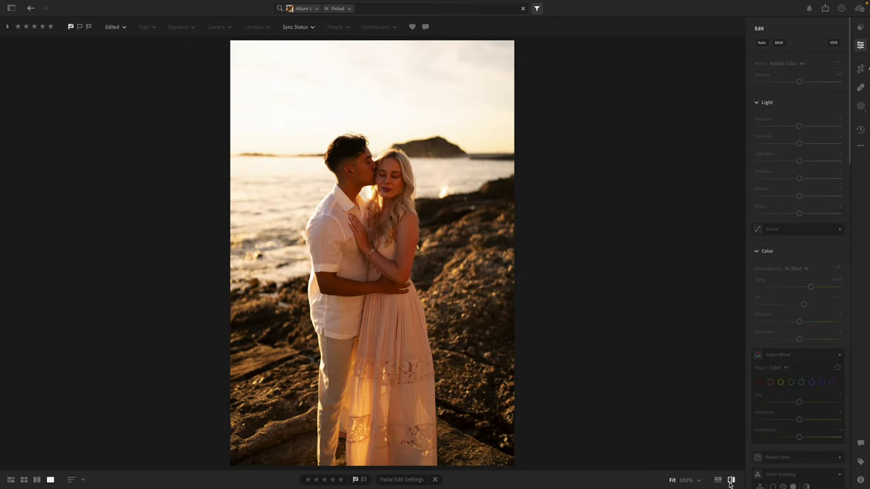
click(730, 481)
key(ctrl+c)
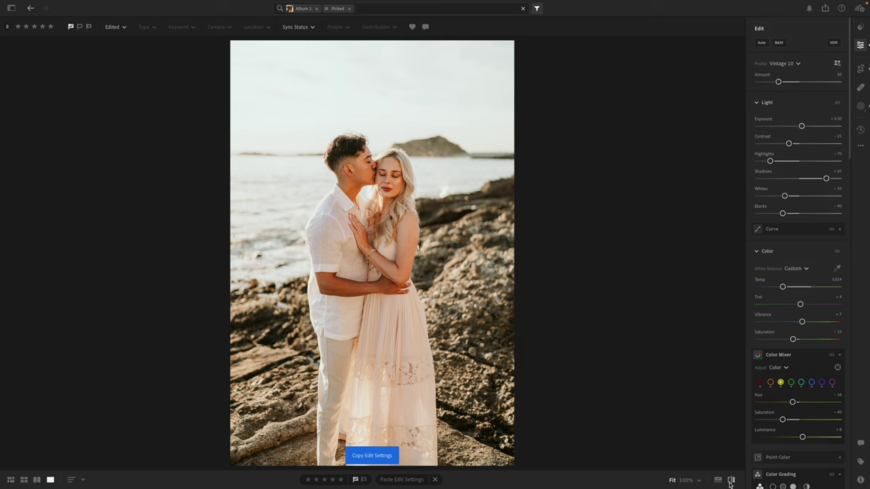
key(Right)
key(ctrl+v)
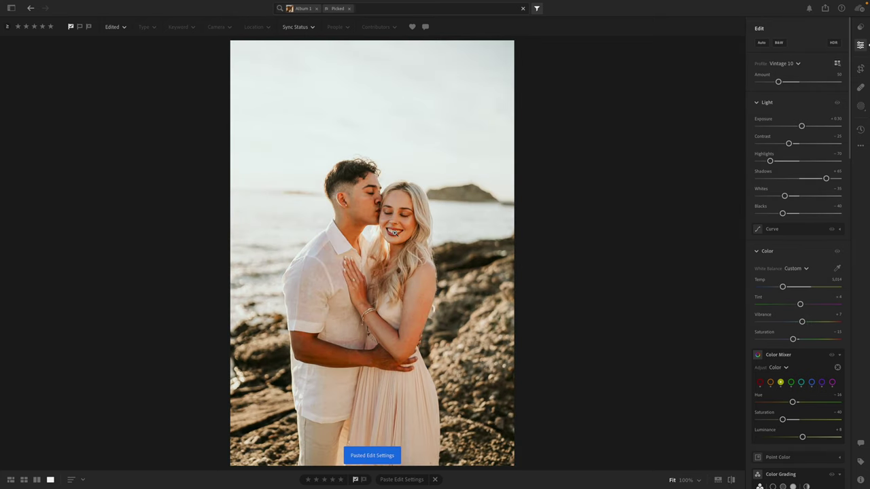
Step: Check the man's face up close, then rotate the smiling kiss photo counter-clockwise to level it
click(377, 207)
click(590, 175)
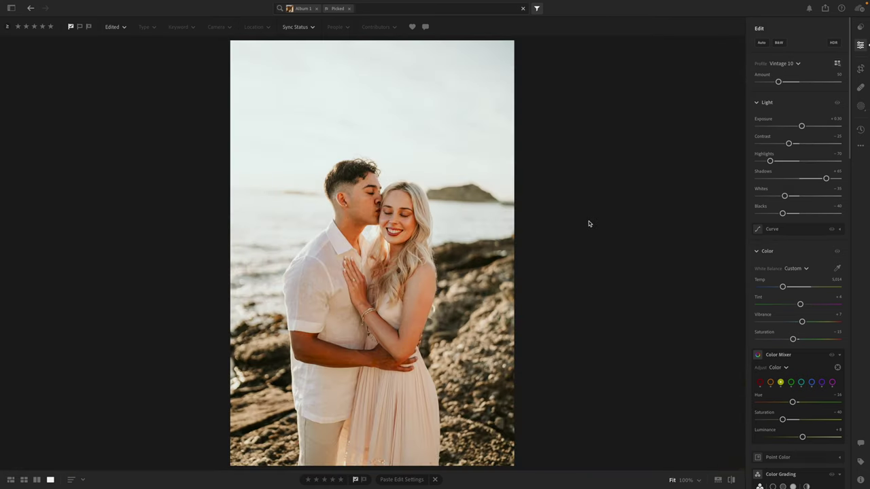
key(c)
drag(586, 233, 583, 223)
click(860, 45)
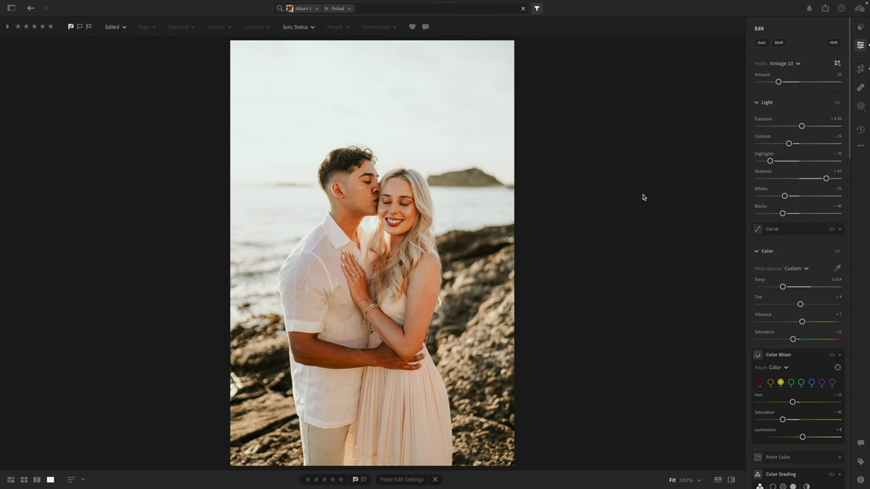
Step: Paste the edits onto the hand-holding photo, straighten it +0.74, tighten the crop, and show its info
key(Right)
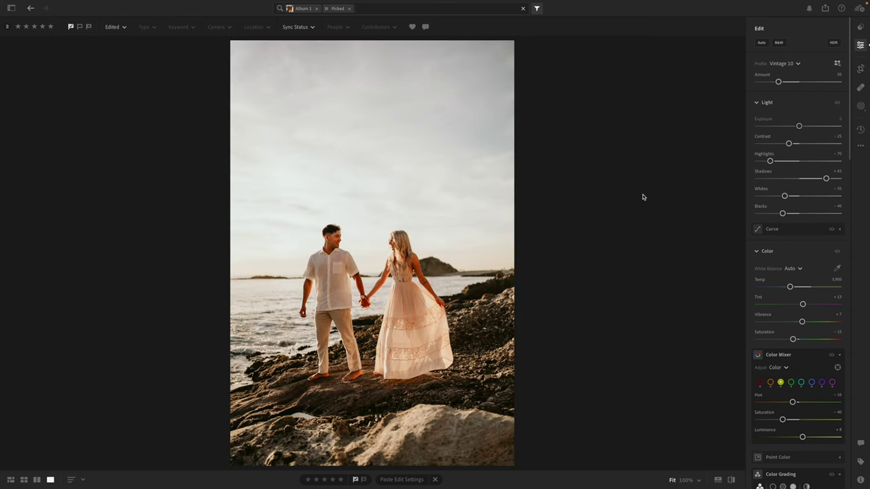
key(ctrl+v)
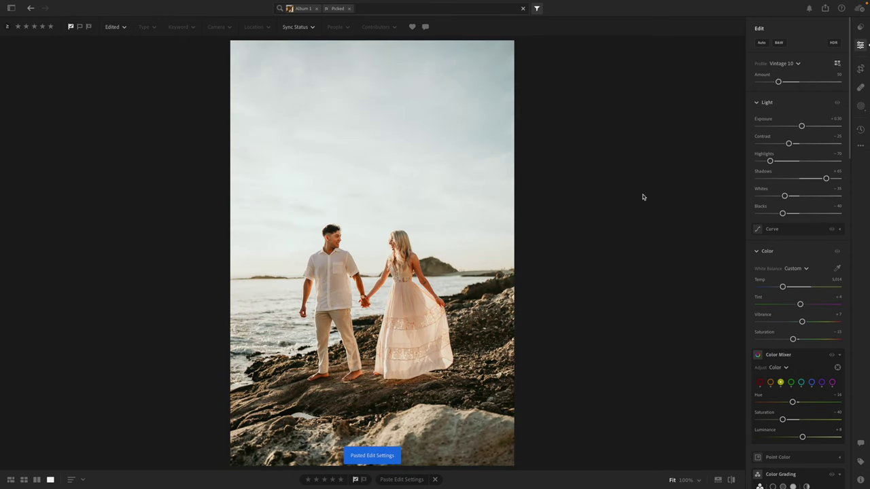
key(c)
drag(594, 209, 597, 214)
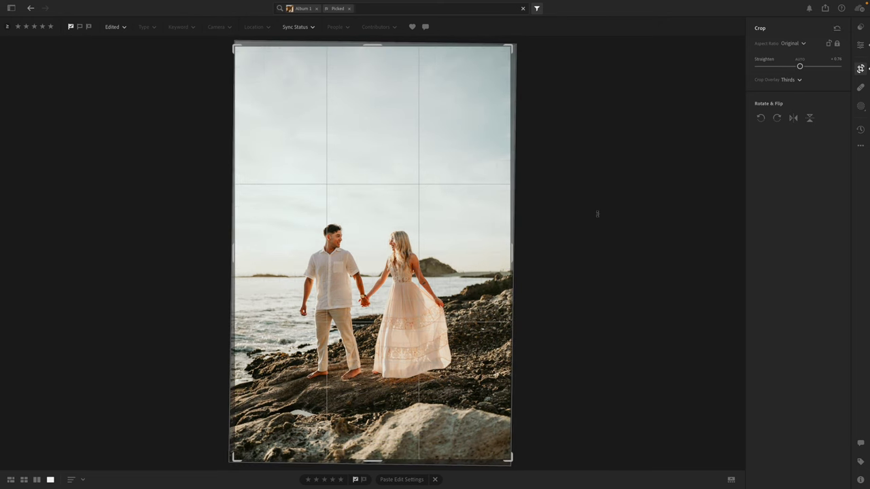
drag(507, 263, 502, 259)
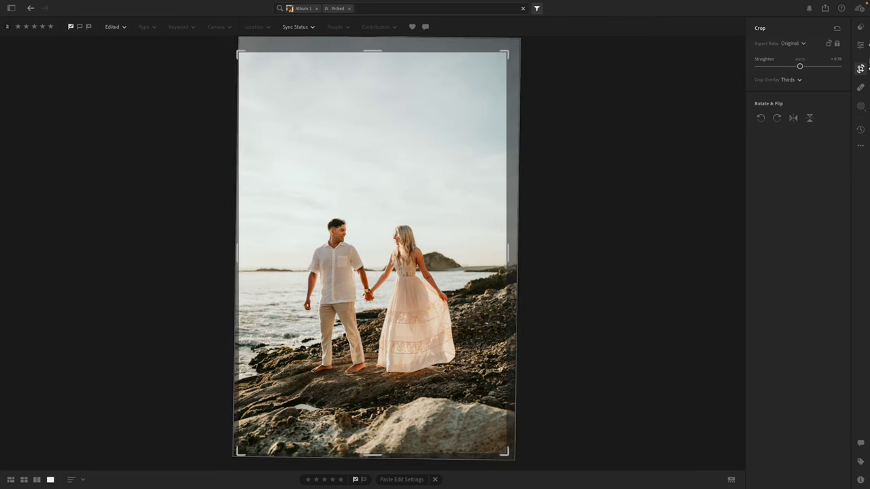
click(860, 44)
click(861, 480)
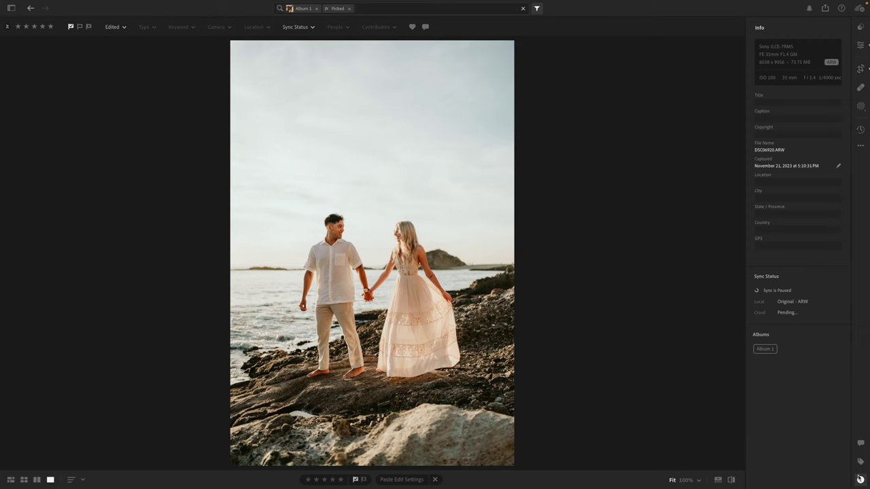
Step: Hide the Info panel, then copy the couple photo's Vintage 10 edits onto the walking-couple shot
click(859, 481)
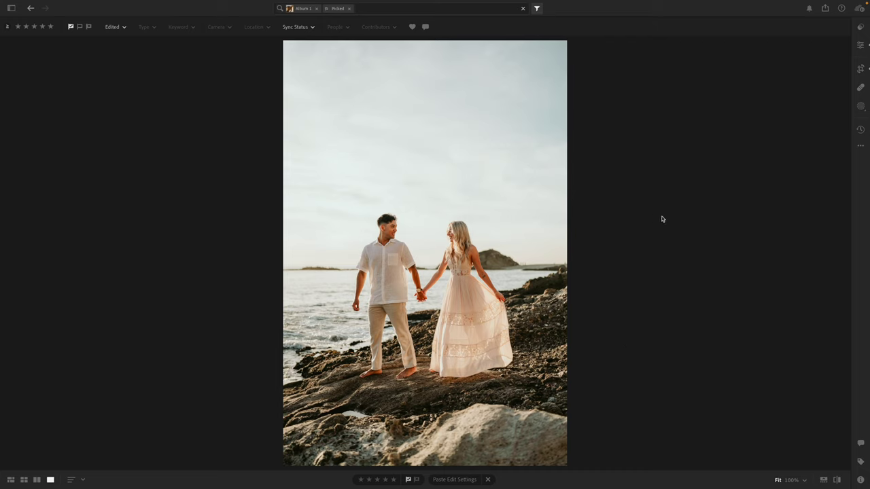
key(ctrl+c)
key(Right)
key(ctrl+v)
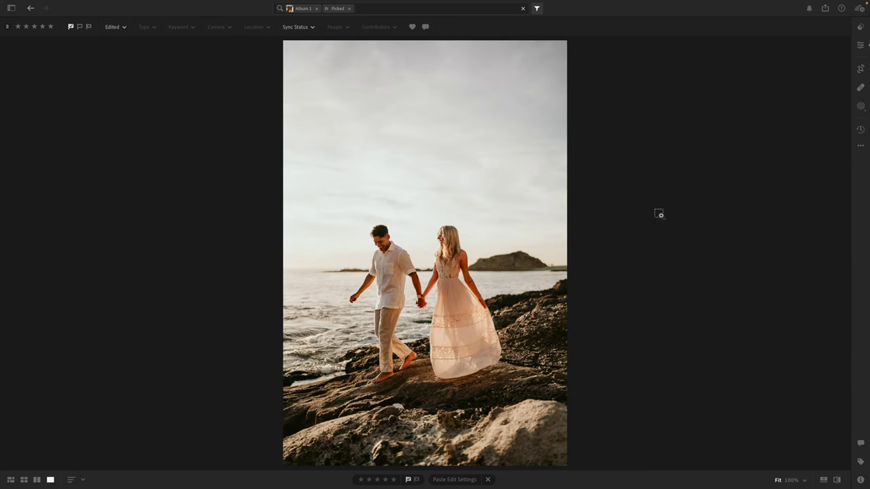
key(c)
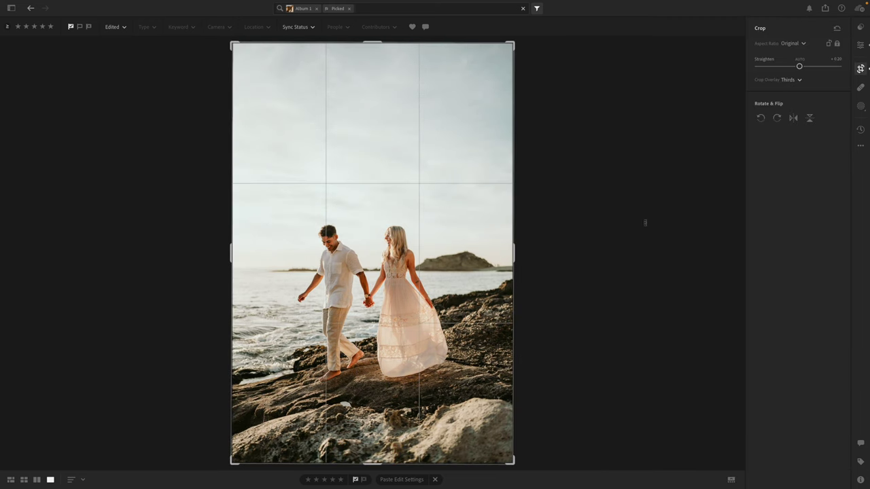
click(861, 44)
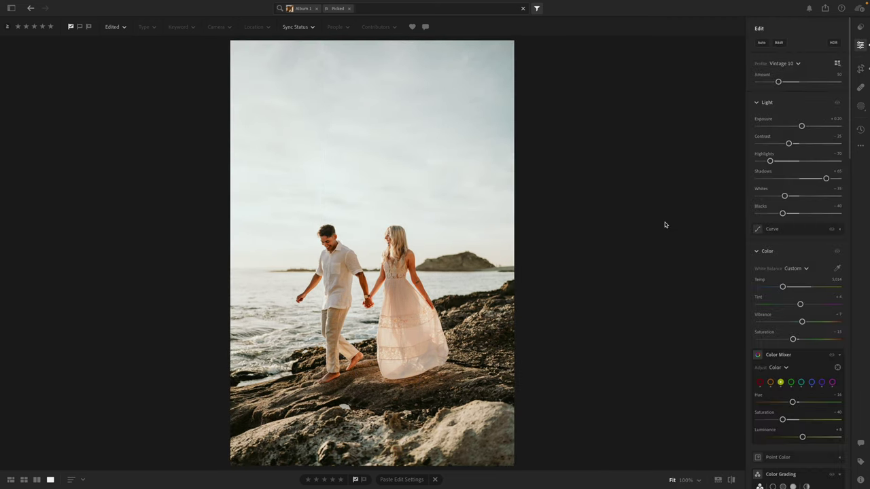
Step: Copy the edit settings again and paste them onto the next two photos in the album
key(ctrl+c)
key(Right)
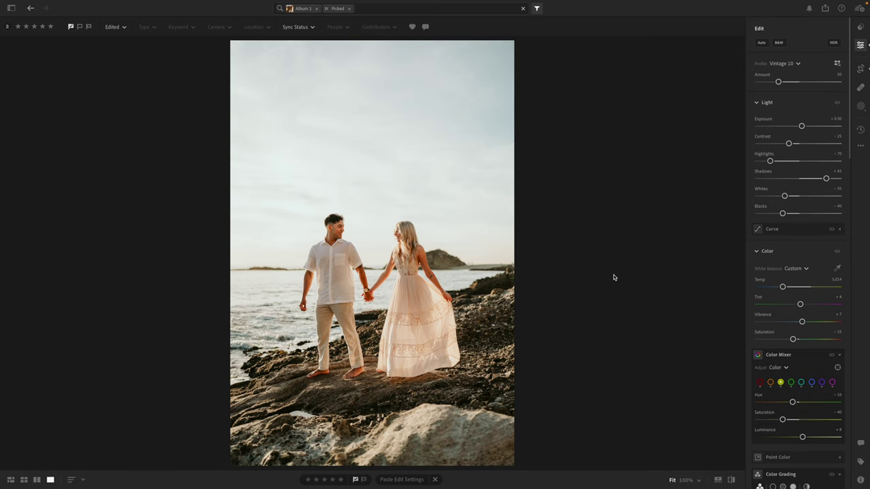
key(ctrl+v)
key(Right)
key(ctrl+v)
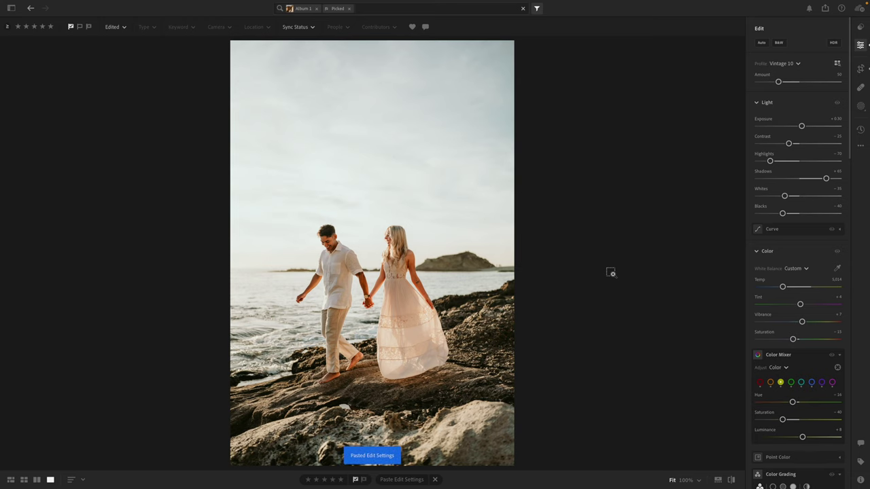
key(Right)
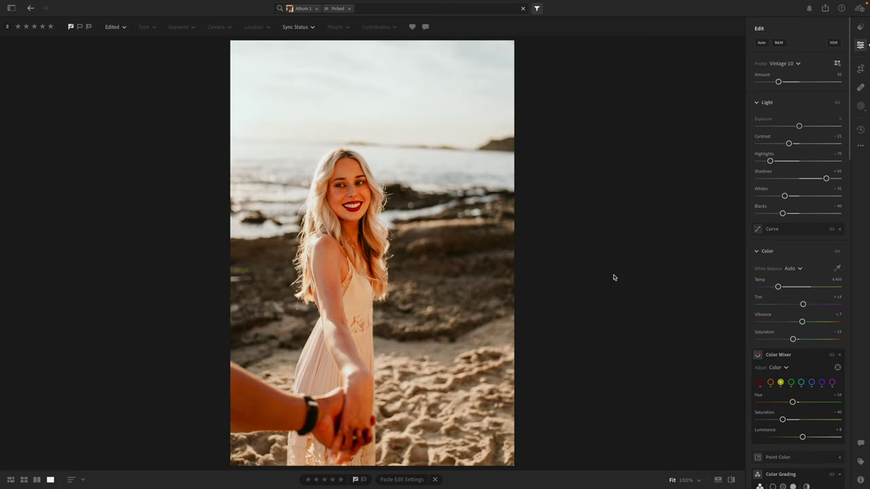
Step: Paste the edits onto the smiling-woman photo, then cool Temp, lower Saturation, and set Tint +6 and Contrast about -14
key(ctrl+v)
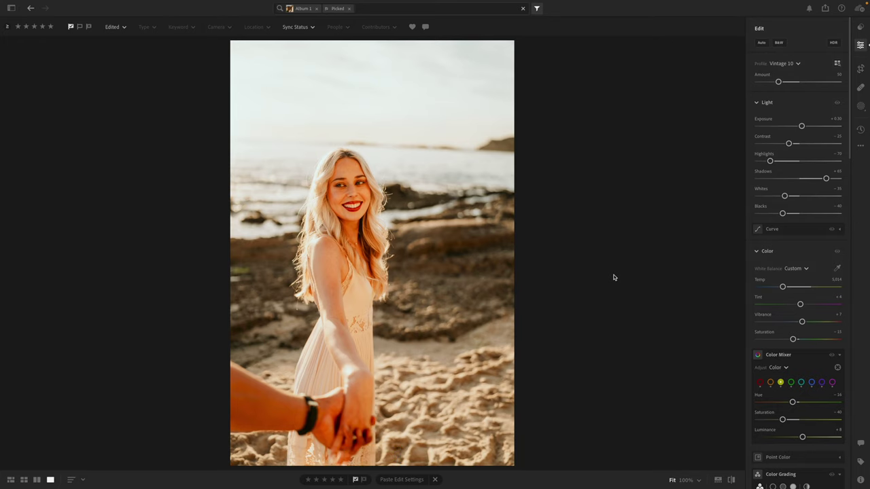
key(Right)
key(Left)
drag(782, 288, 775, 288)
drag(793, 339, 791, 340)
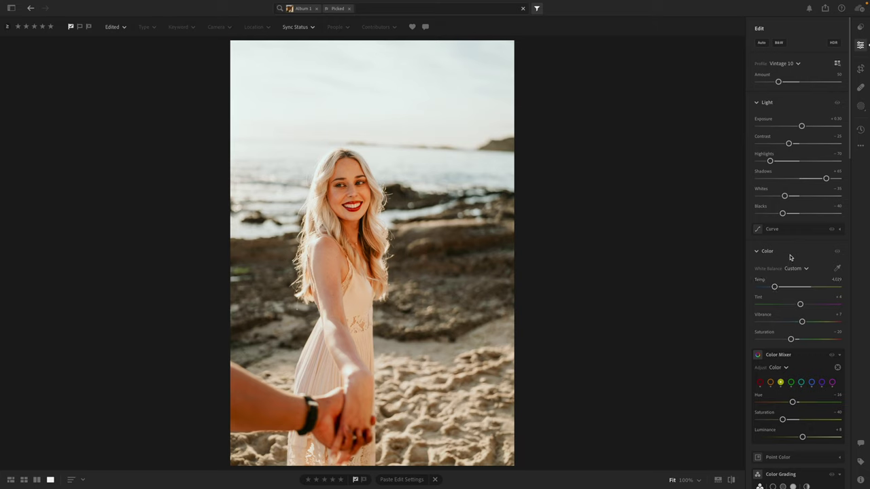
drag(798, 305, 801, 305)
drag(793, 145, 793, 145)
drag(793, 146, 793, 146)
Step: Straighten the photo and tighten the crop around the woman, then copy its settings and advance
key(c)
drag(575, 142, 576, 137)
drag(502, 58, 484, 68)
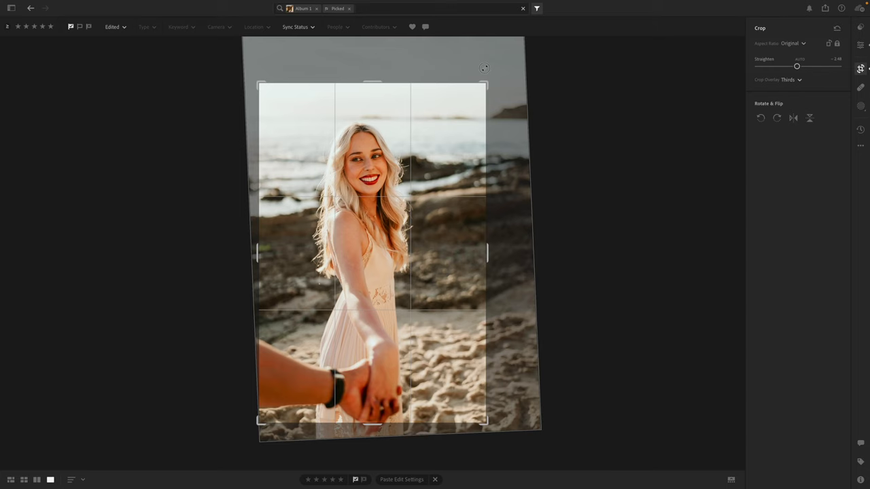
drag(414, 132, 476, 150)
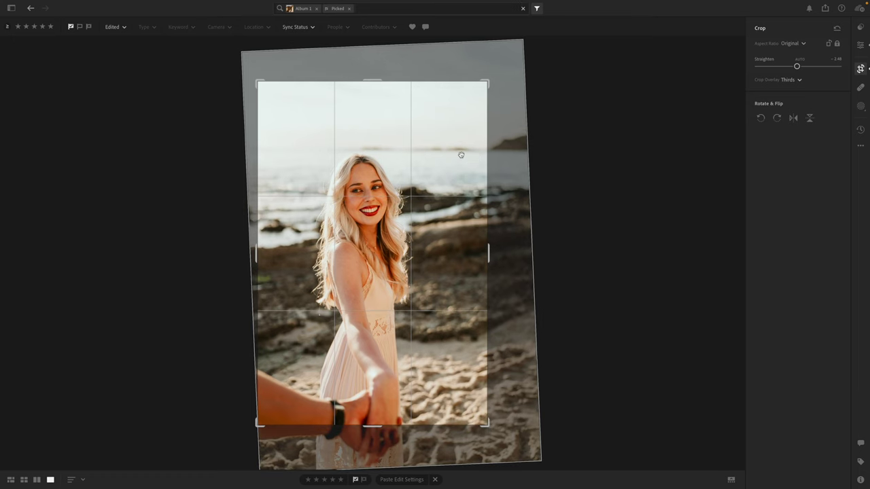
click(860, 45)
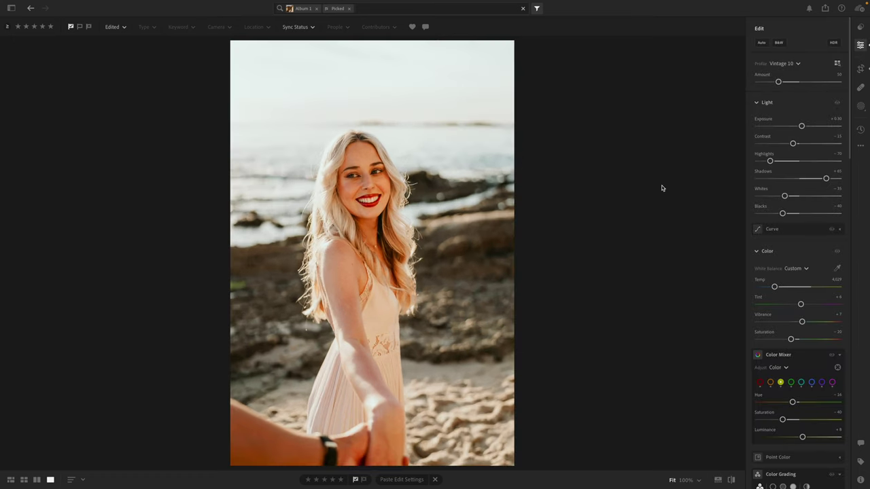
key(c)
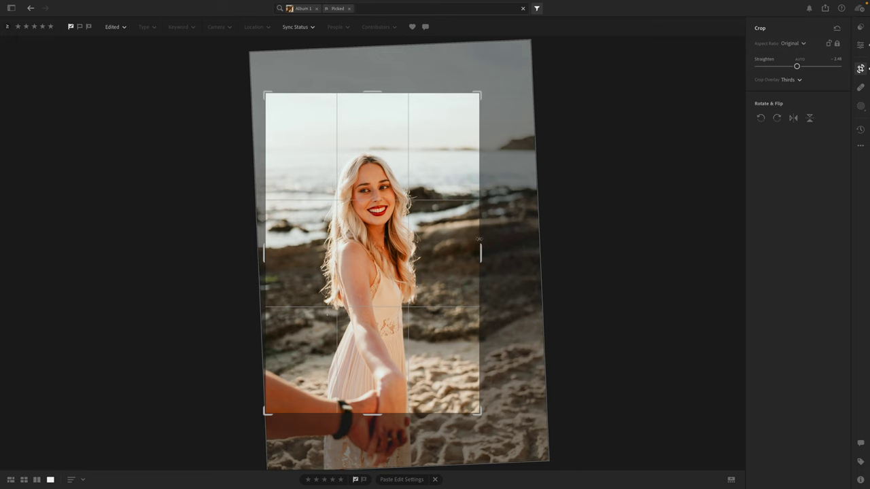
key(e)
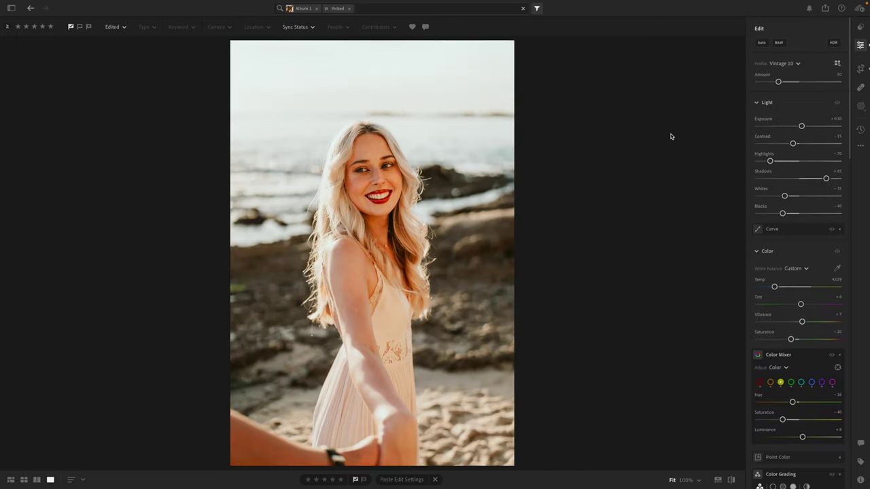
key(c)
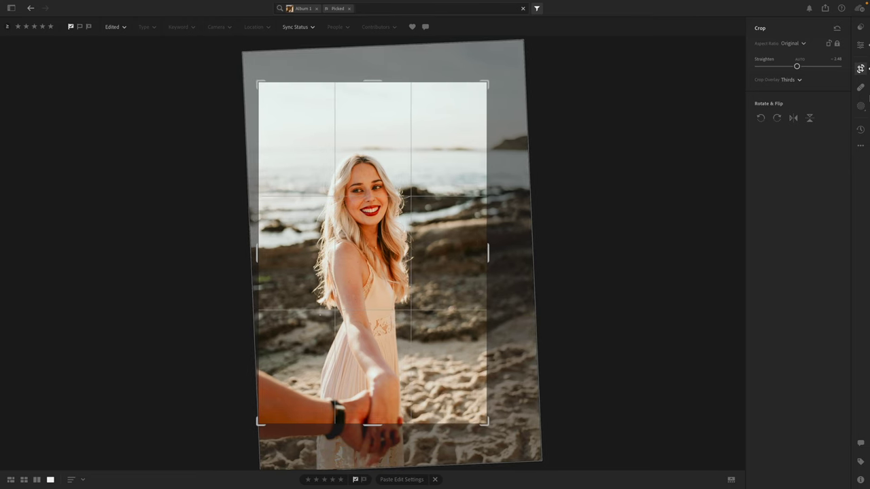
click(859, 46)
key(ctrl+v)
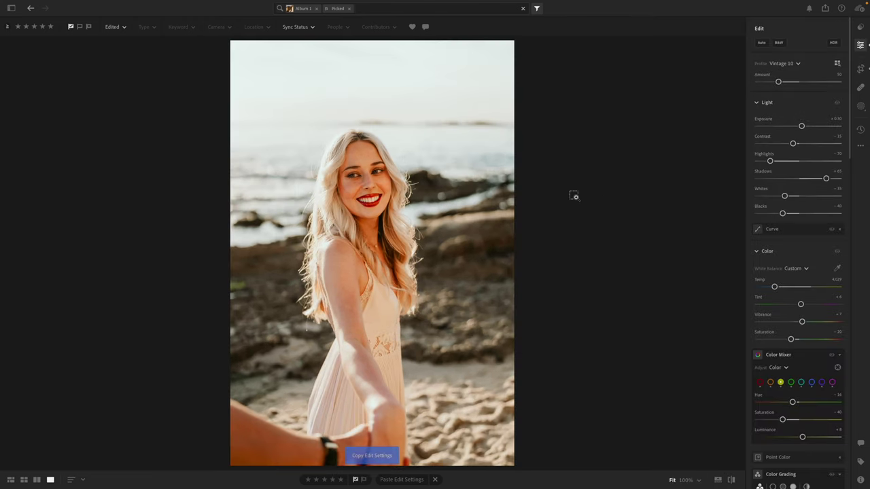
key(Right)
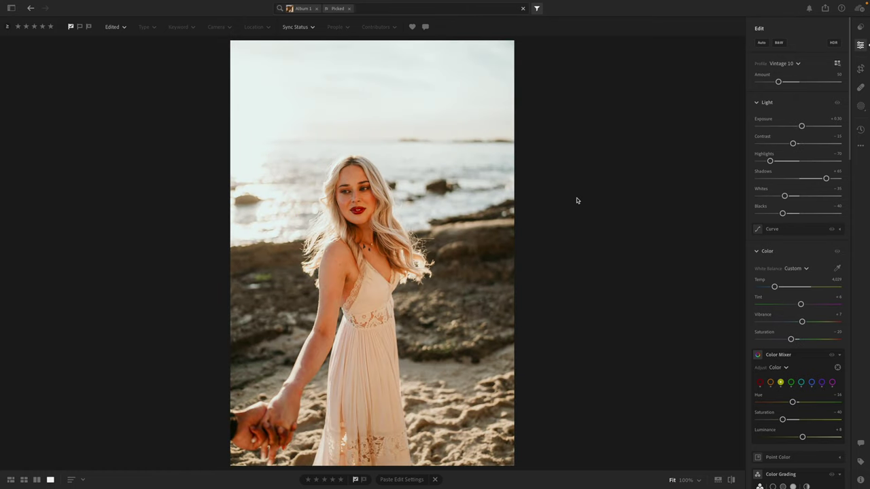
Step: Paste the edits onto the woman-looking-back photo and crop it to 4 x 5 with slightly reduced tilt
key(ctrl+v)
key(c)
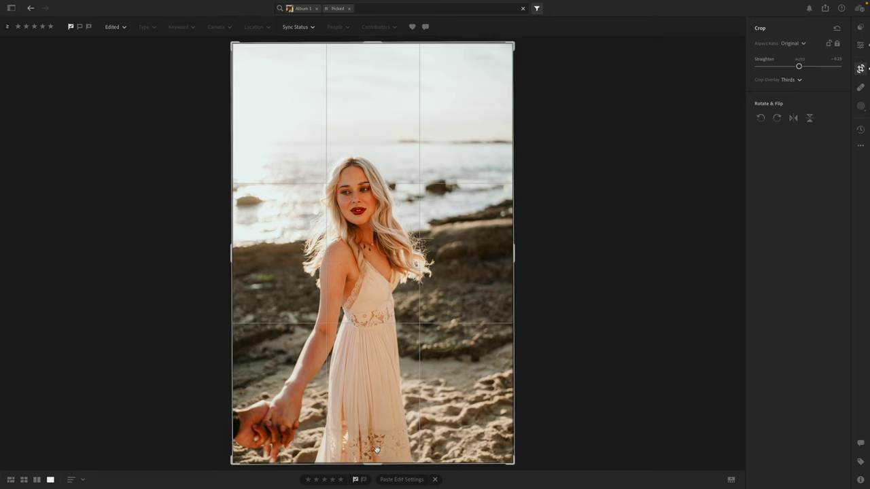
drag(376, 462, 372, 425)
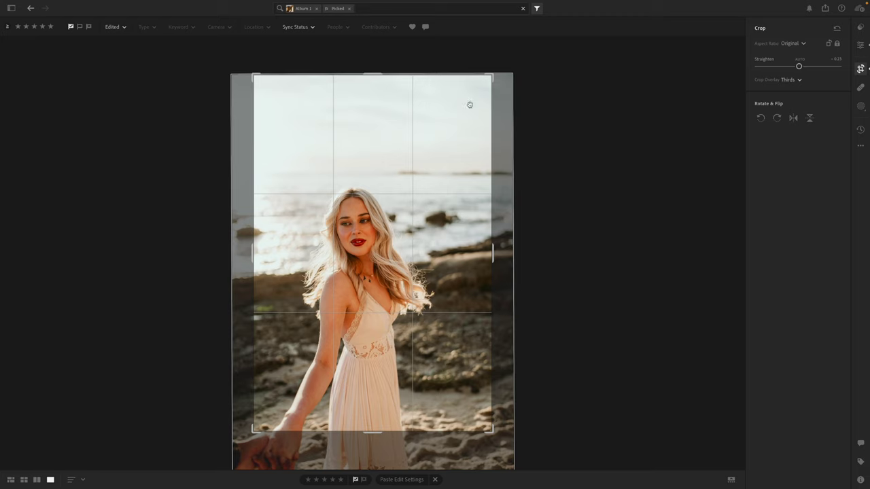
click(788, 43)
click(790, 136)
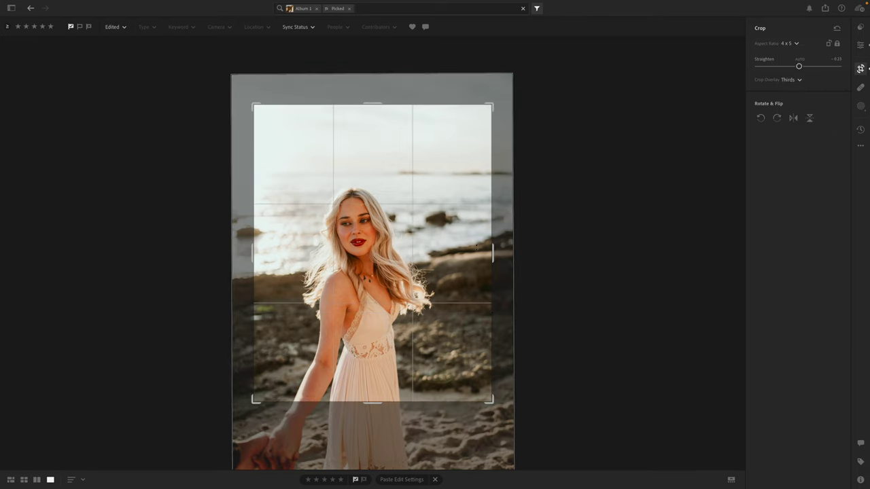
drag(251, 262, 229, 259)
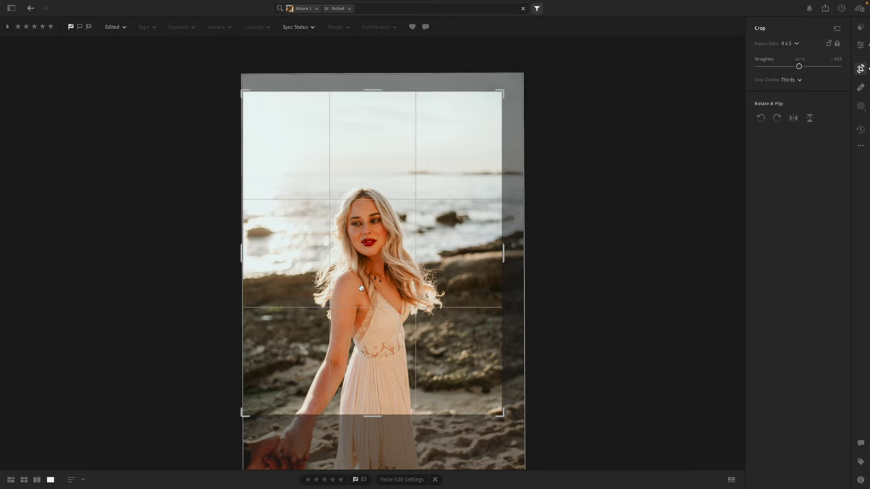
drag(362, 290, 362, 278)
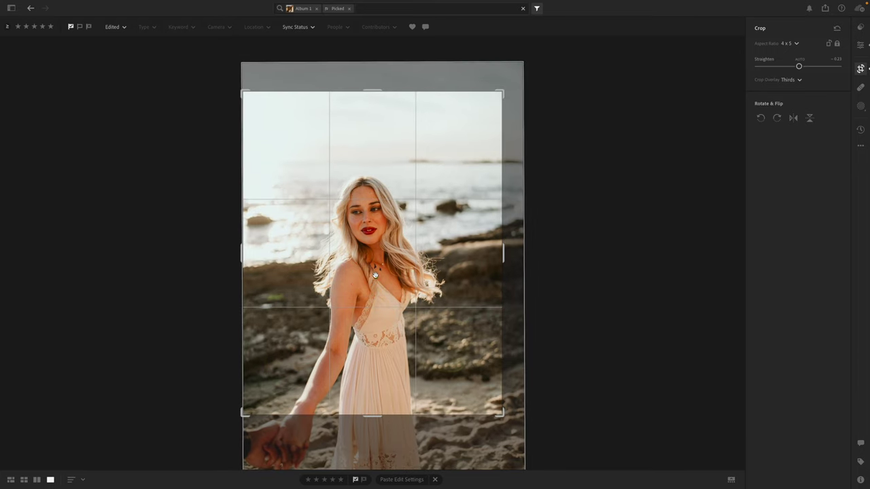
drag(416, 256, 417, 252)
drag(593, 155, 593, 152)
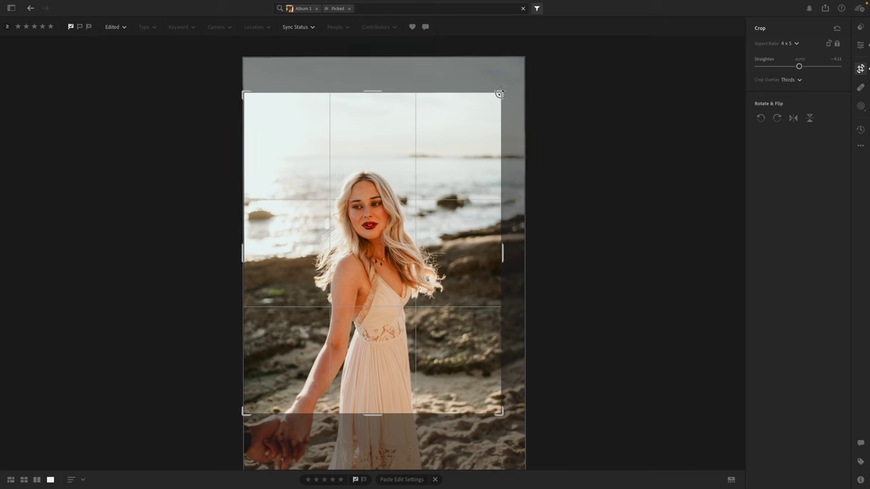
click(860, 45)
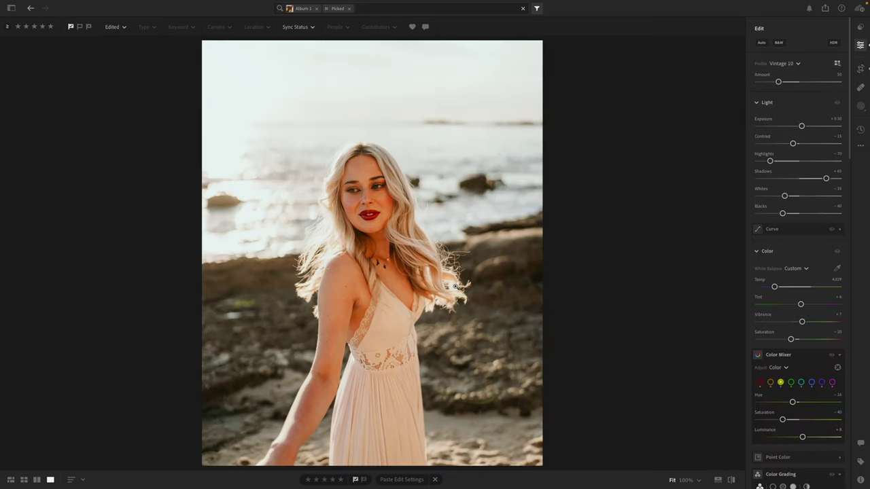
Step: Cool Temp slightly, raise Exposure to +0.39, and copy the updated edit settings
drag(774, 287, 774, 289)
key(ctrl+c)
drag(802, 127, 803, 129)
key(ctrl+c)
Step: Paste the edits onto the blonde woman's portrait and trial 5 x 7 and 4 x 5 crops
key(Right)
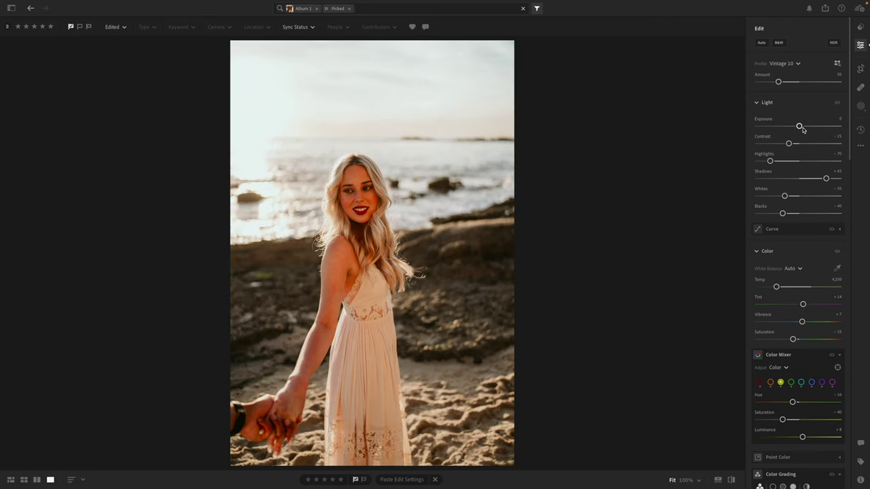
key(ctrl+v)
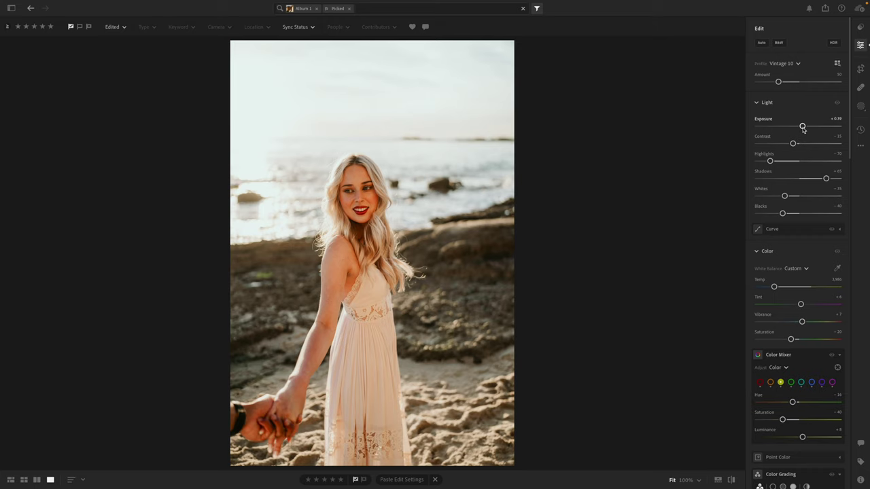
key(c)
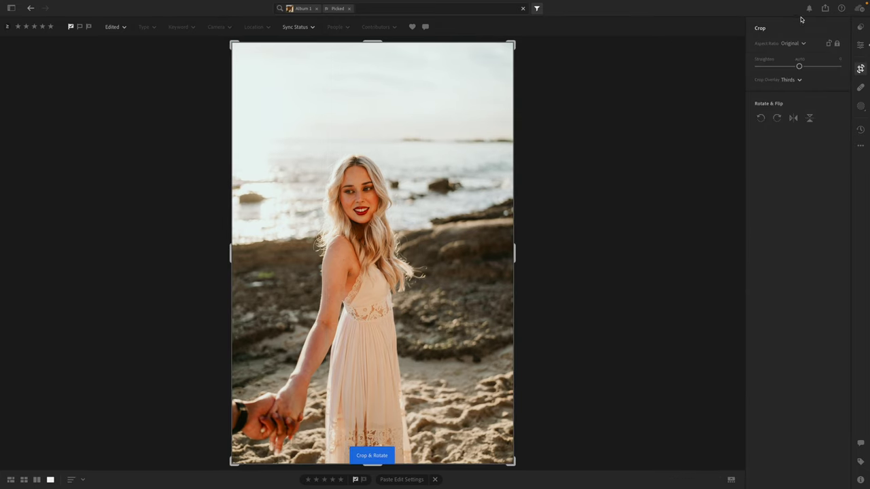
click(801, 44)
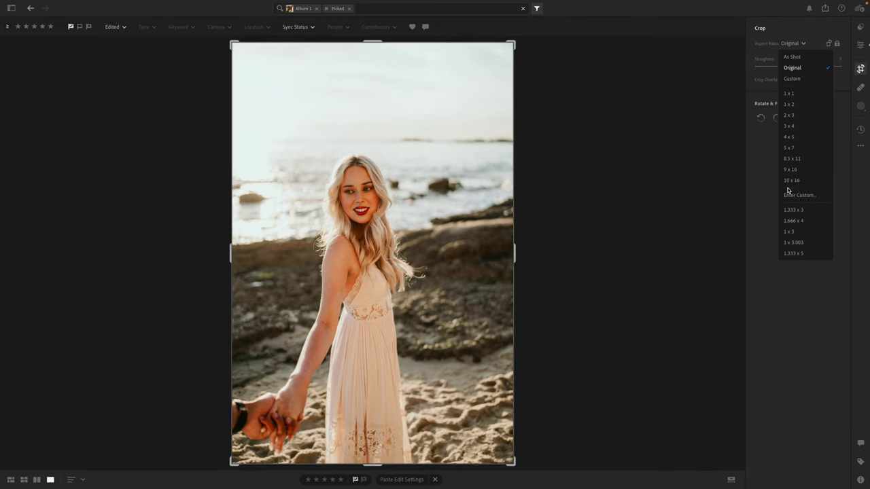
click(789, 145)
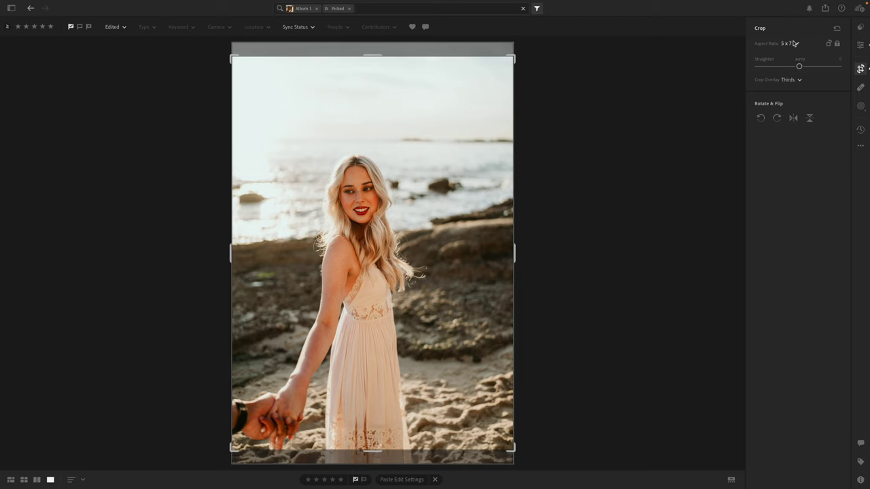
click(792, 43)
click(789, 136)
drag(412, 301, 437, 340)
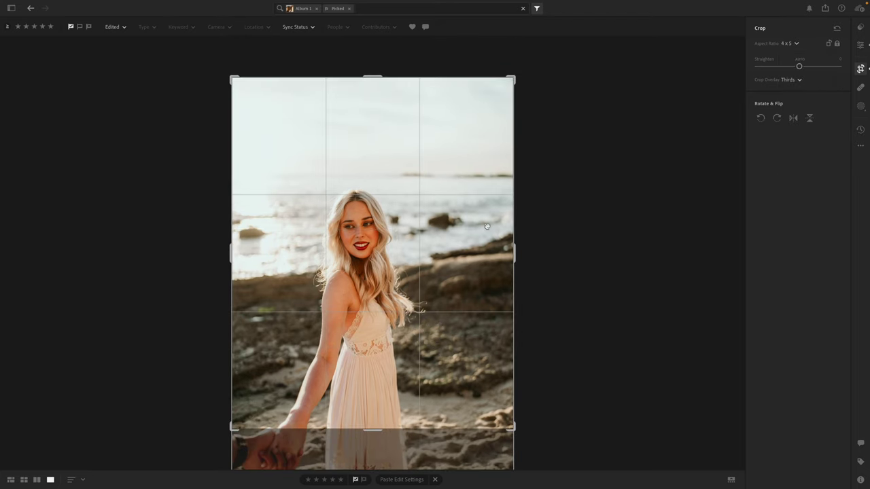
drag(511, 77, 501, 81)
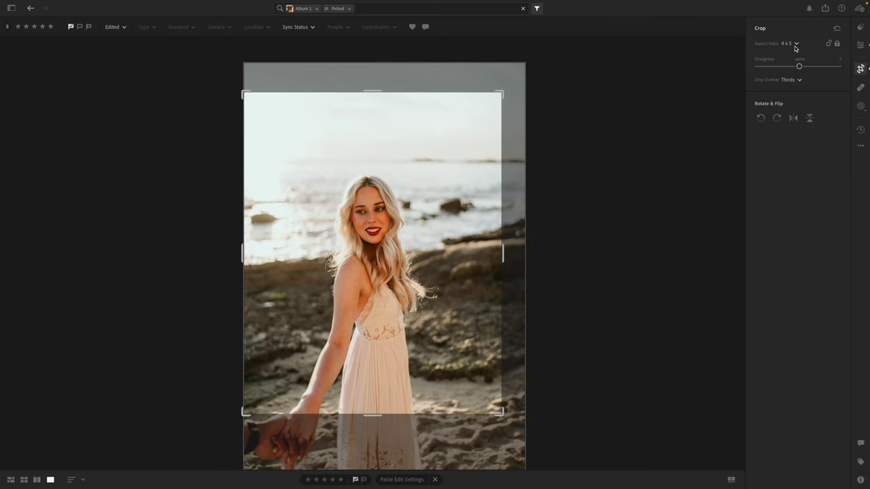
Step: Set the crop to 5 x 7, enlarge it from the top corners, reposition the photo and apply
click(796, 45)
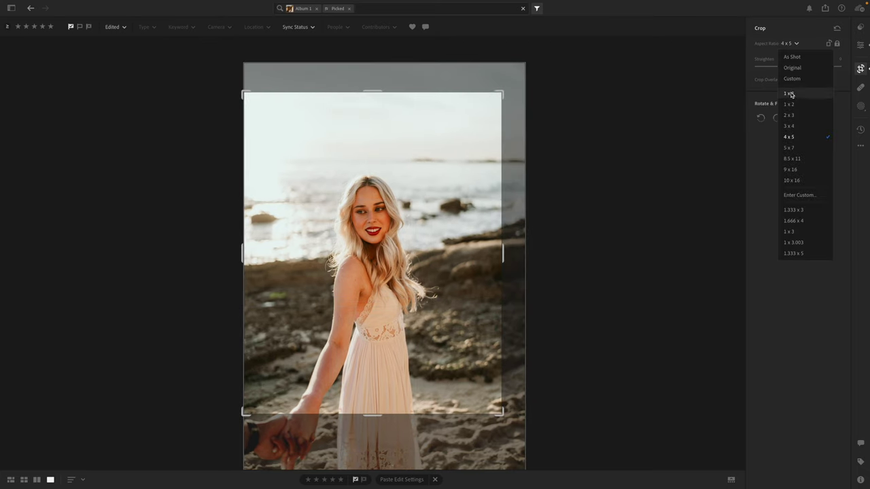
click(790, 149)
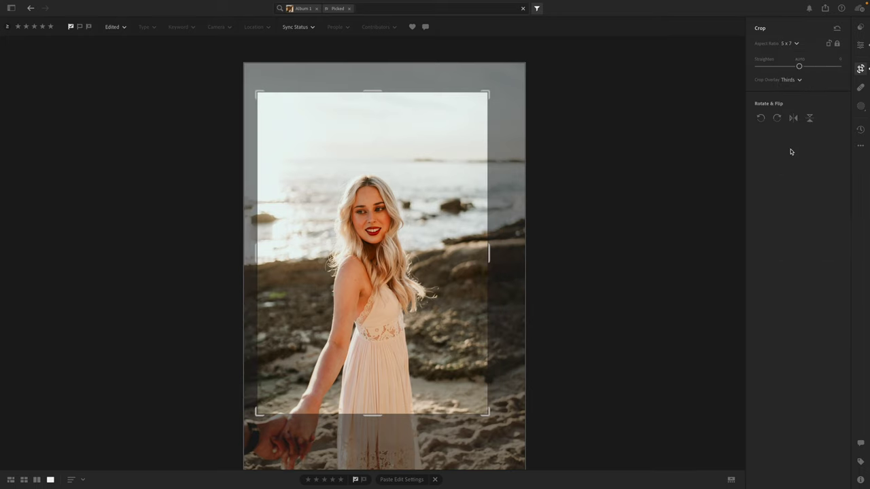
drag(258, 91, 241, 74)
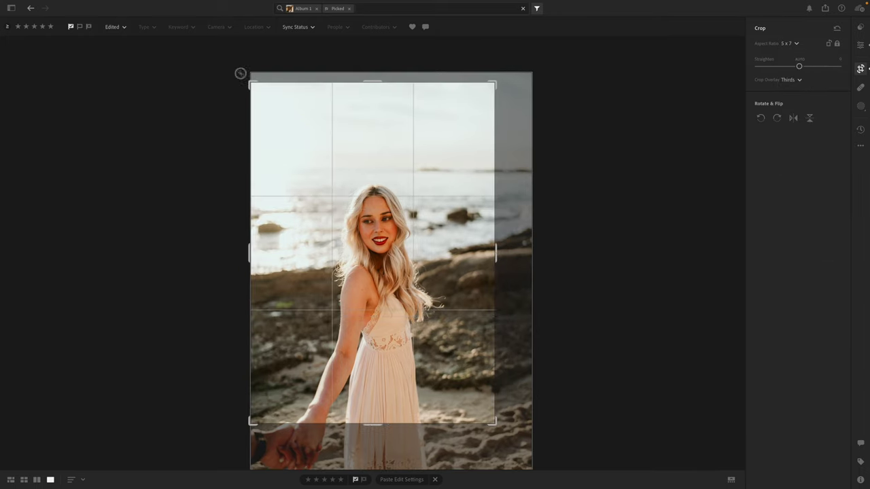
drag(493, 84, 500, 77)
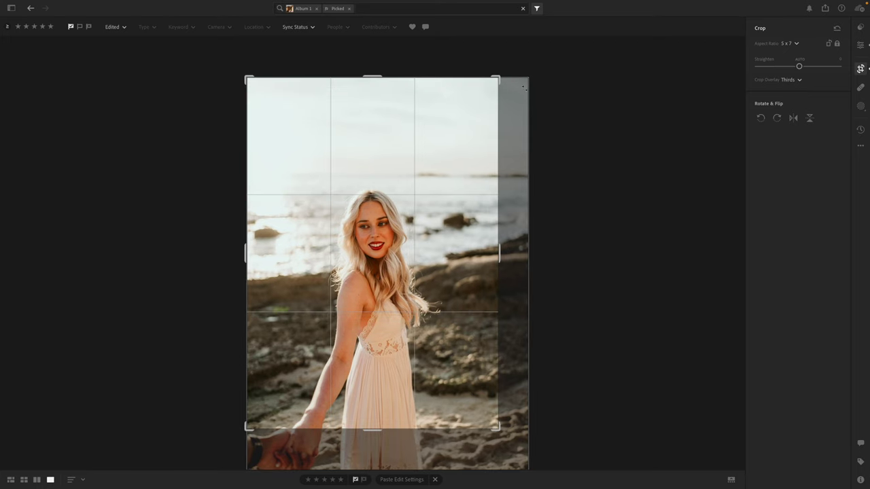
drag(372, 219, 372, 220)
key(e)
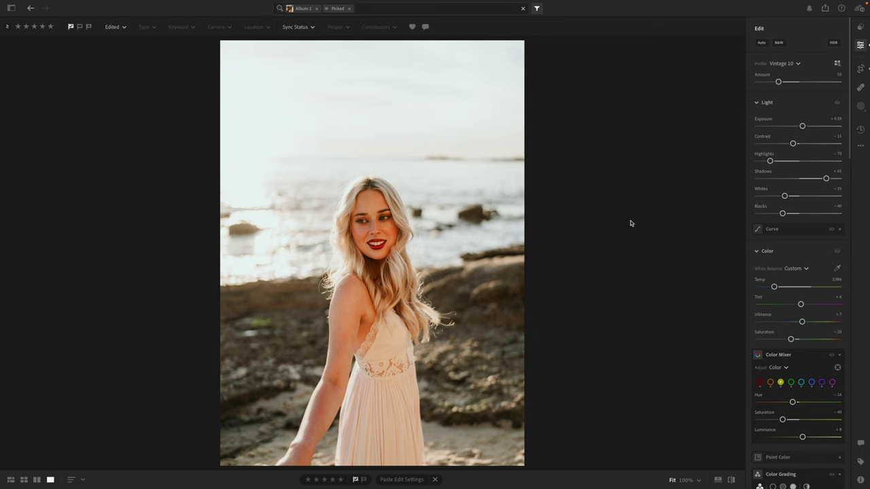
Step: Check the face up close, then paste the previous edits onto the hand-holding photo
key(z)
key(z)
key(Right)
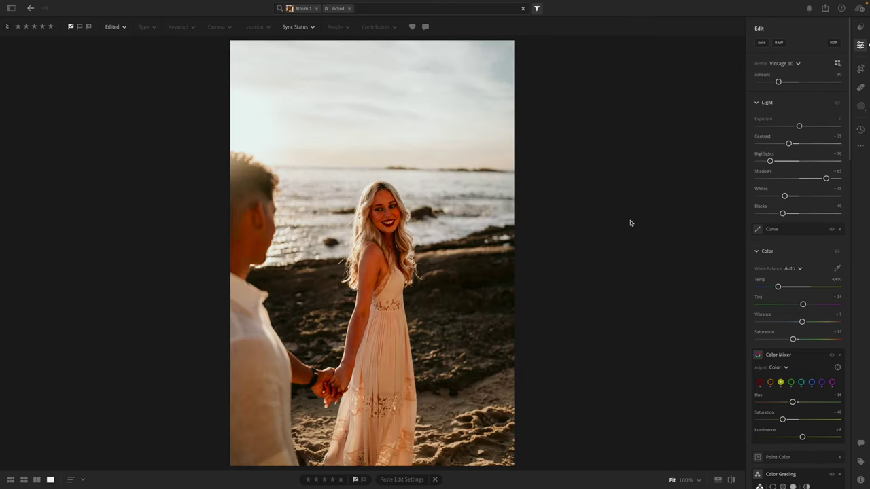
key(ctrl+v)
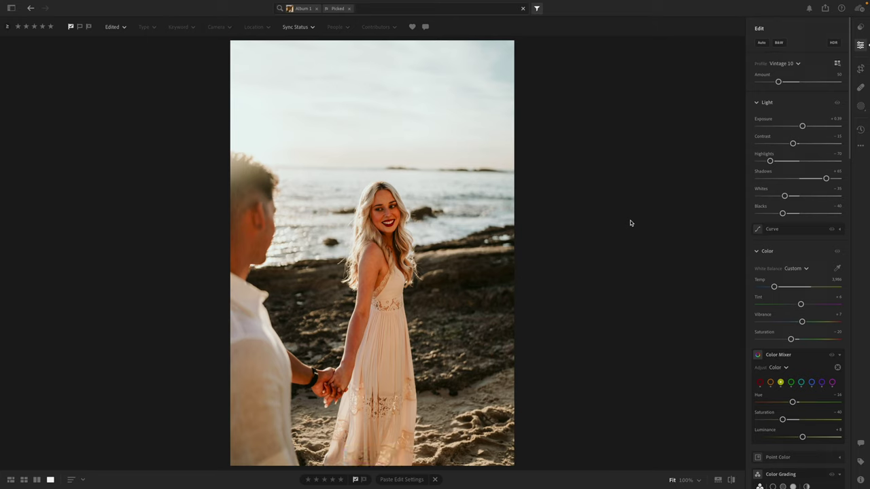
Step: Brush-mask the clasped hands with lower Dehaze, Texture and Saturation, then raise global Exposure to +0.63
key(b)
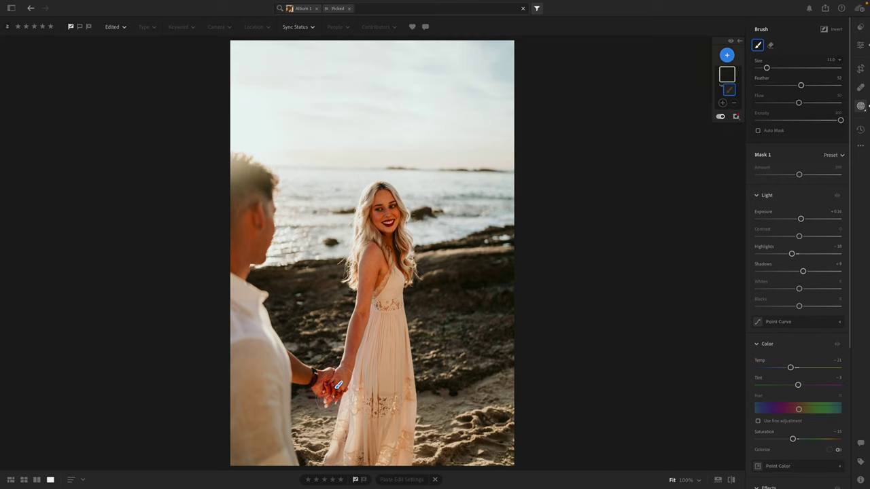
mouse_move(337, 385)
mouse_down()
mouse_move(304, 367)
mouse_move(316, 401)
mouse_move(333, 370)
mouse_up()
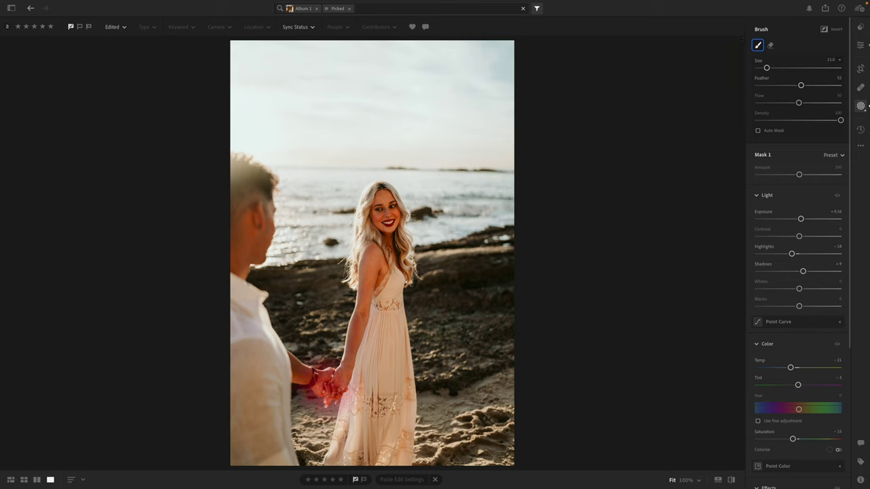
key(bracketleft)
key(bracketleft)
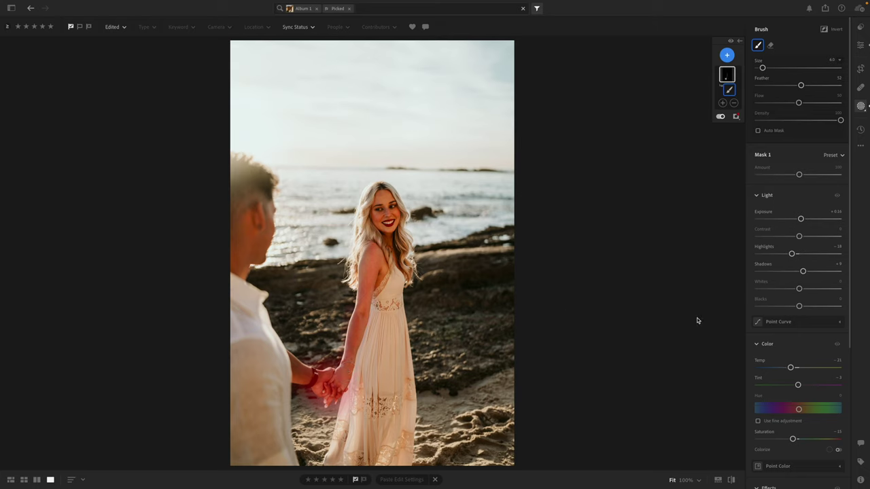
scroll(802, 266, down, 5)
drag(799, 347, 768, 311)
mouse_move(792, 237)
mouse_down()
mouse_move(670, 233)
mouse_move(797, 236)
mouse_move(799, 218)
mouse_up()
scroll(796, 129, up, 3)
click(860, 45)
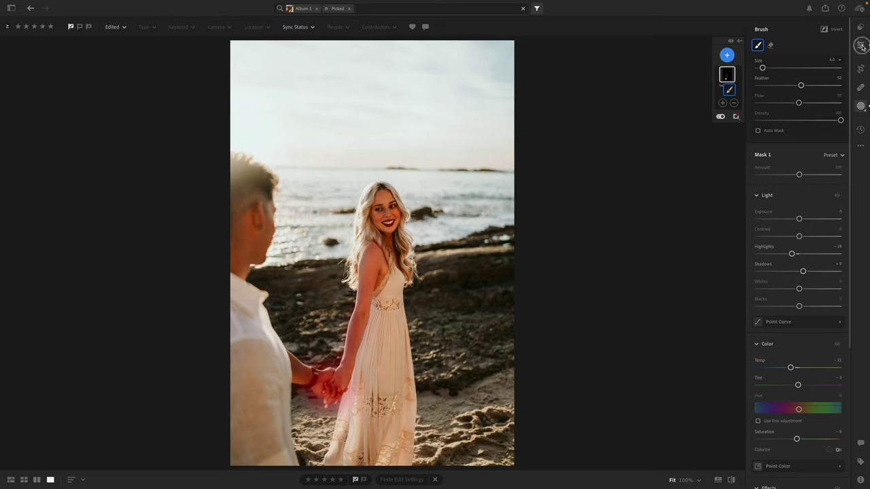
drag(803, 127, 804, 129)
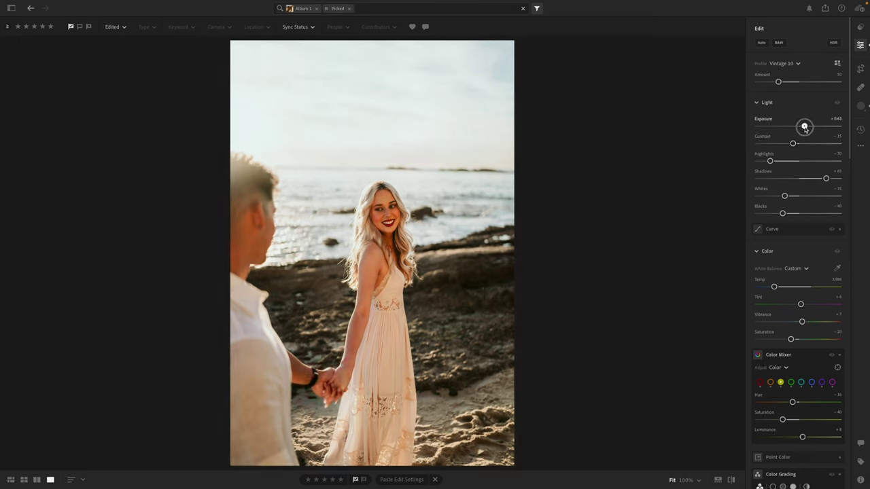
Step: Raise Exposure to about +0.70 and slightly lower Tint and Temp on the hand-holding shot
drag(805, 129, 805, 129)
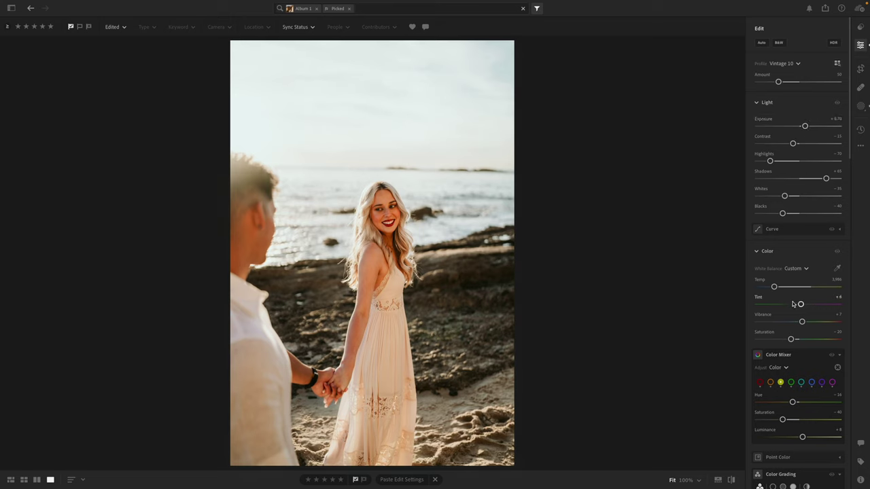
drag(801, 306, 801, 305)
drag(774, 287, 774, 288)
key(c)
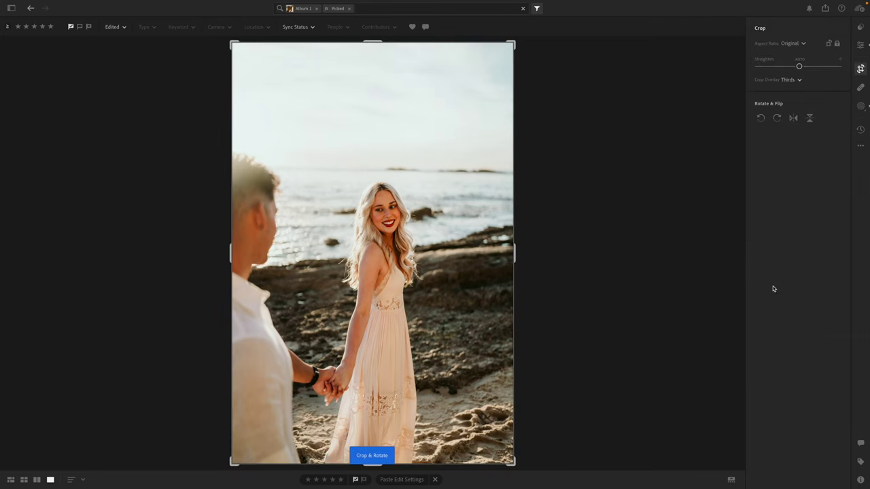
Step: Rotate the photo slightly to straighten it, set Saturation to -21, and copy the edit settings
drag(638, 243, 634, 239)
drag(375, 251, 376, 247)
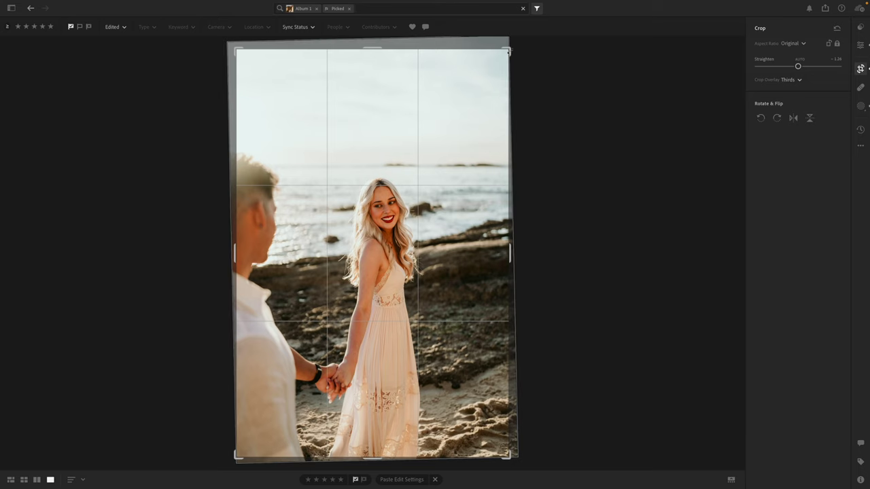
drag(507, 51, 511, 46)
click(860, 44)
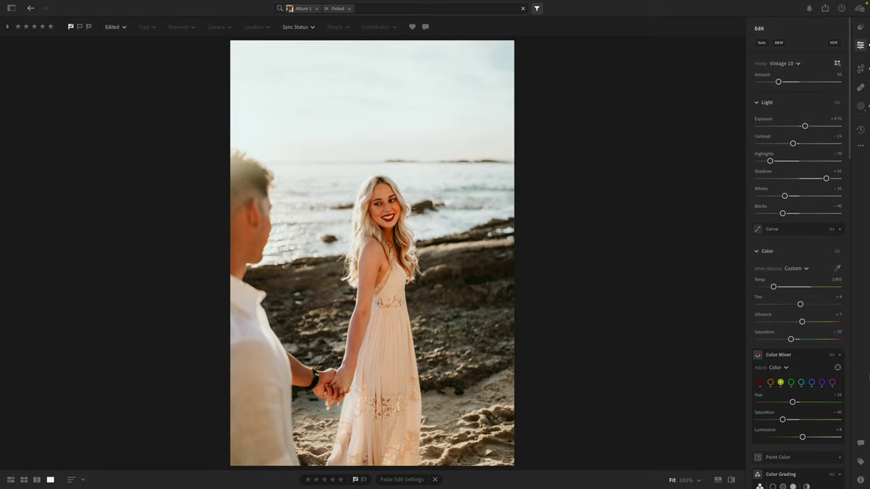
drag(789, 340, 789, 341)
key(z)
key(z)
key(ctrl+c)
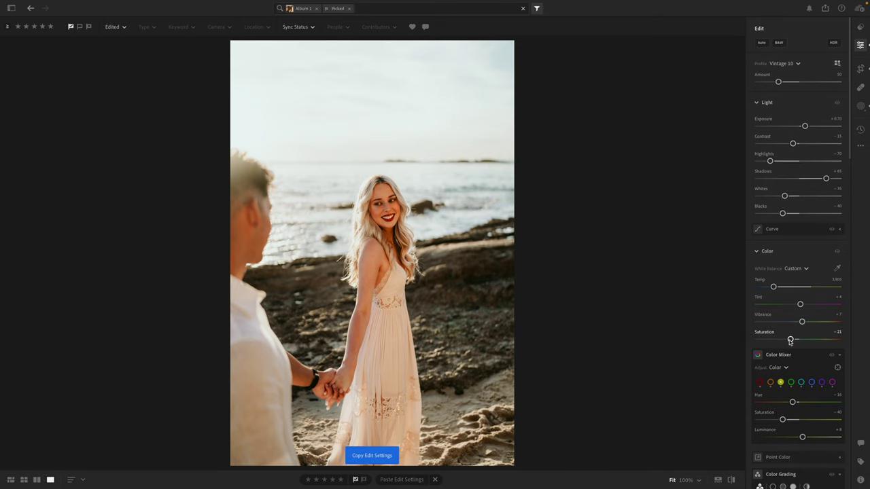
Step: Paste the copied edits onto the next beach photo, darken Exposure and set Contrast to 0
key(Right)
key(ctrl+v)
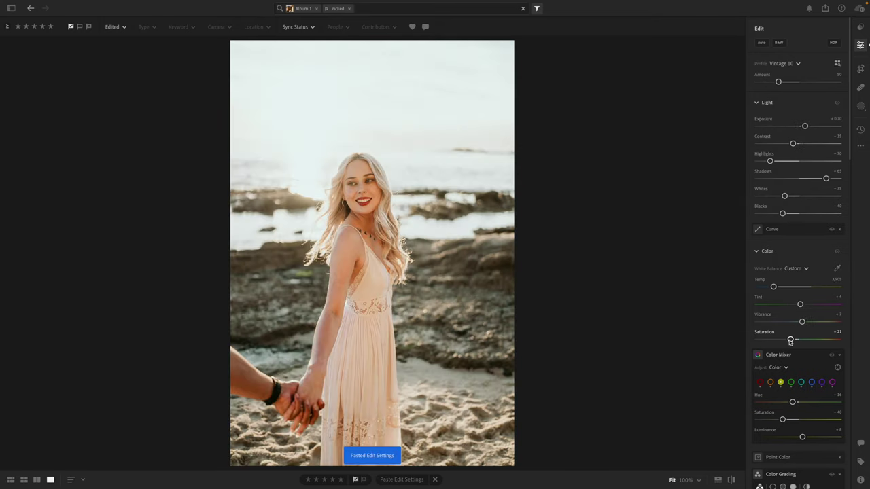
drag(804, 126, 802, 127)
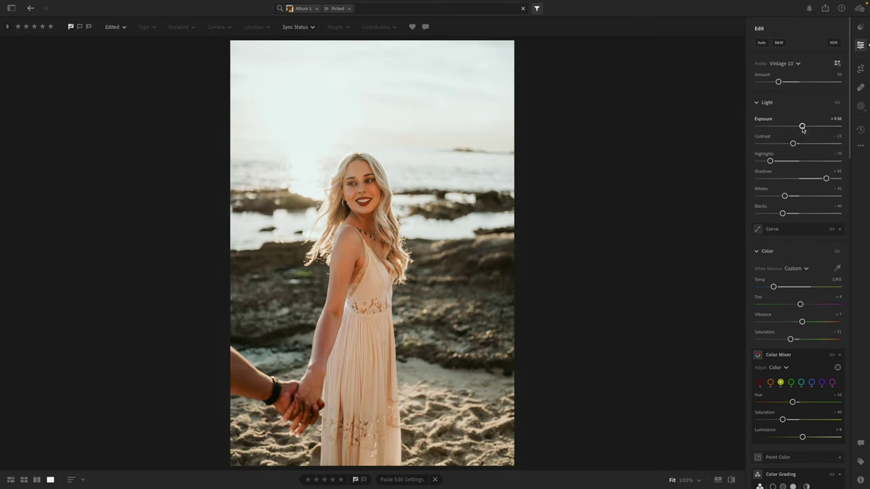
click(799, 144)
Step: Paste the edits onto the next two photos, set Exposure +0.45 and Contrast 0, and tilt about 1.19 degrees
key(Right)
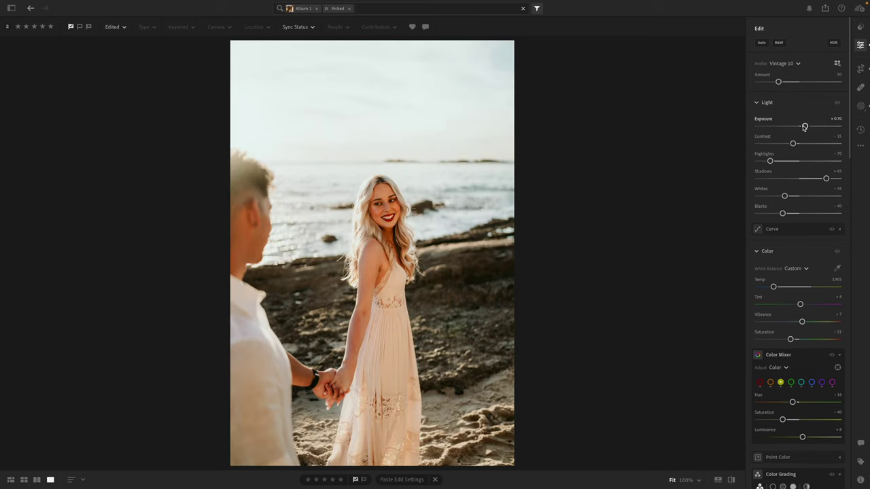
key(ctrl+v)
key(Right)
key(ctrl+v)
drag(805, 127, 803, 126)
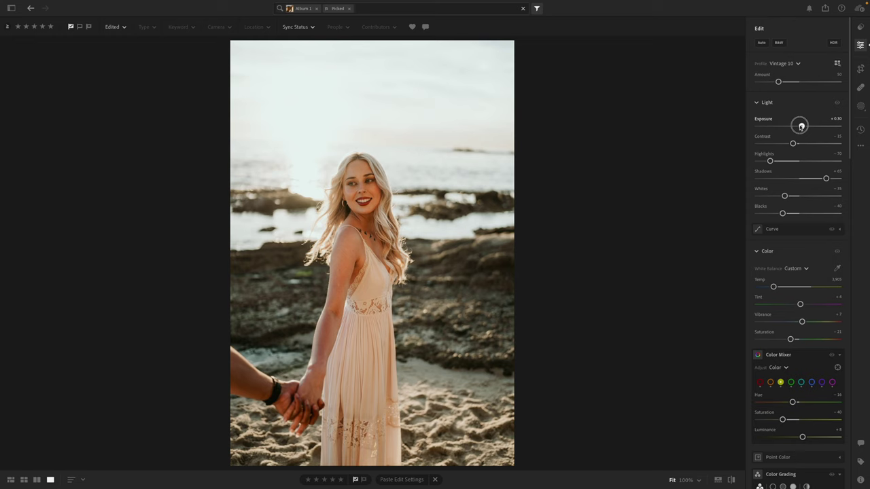
click(800, 143)
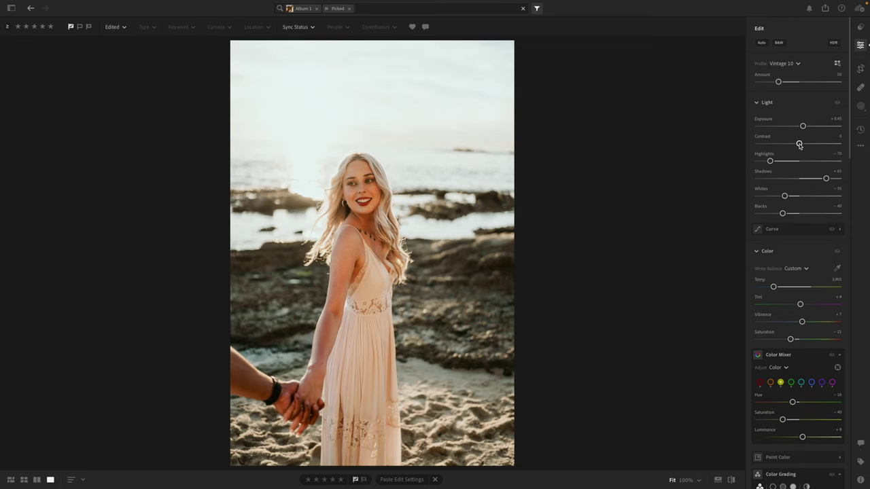
key(c)
drag(619, 217, 618, 209)
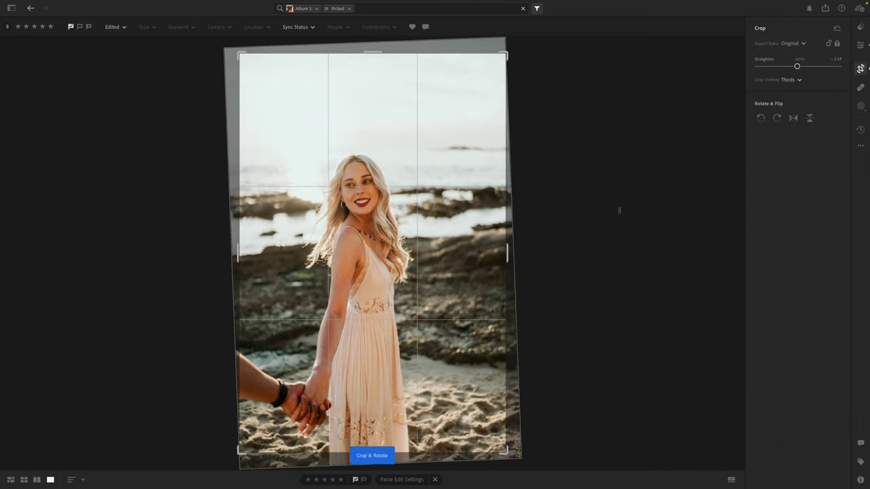
Step: Rotate the photo to 2.19 degrees, shift it up, apply the crop, and brush-mask the hand and arm
drag(504, 228, 495, 234)
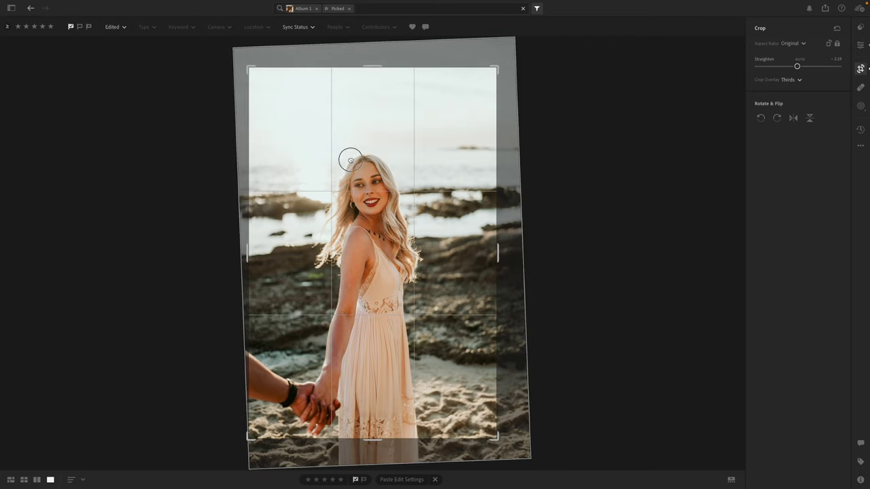
drag(345, 159, 357, 148)
click(860, 46)
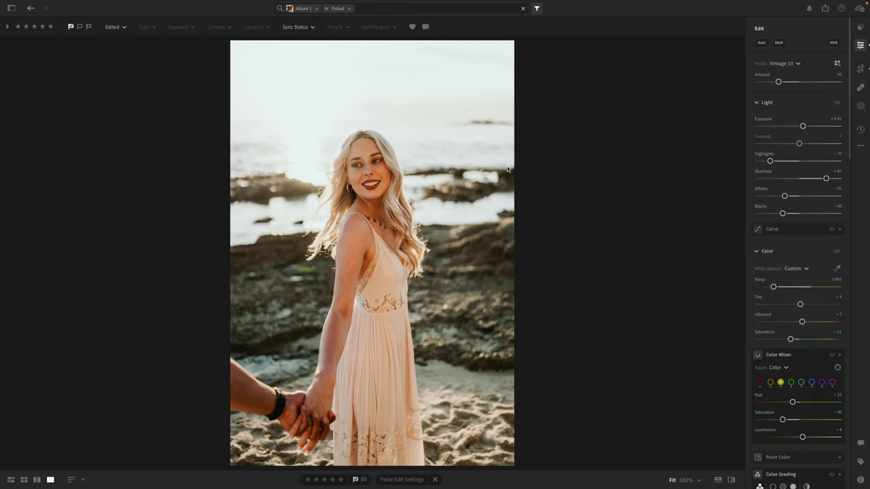
key(b)
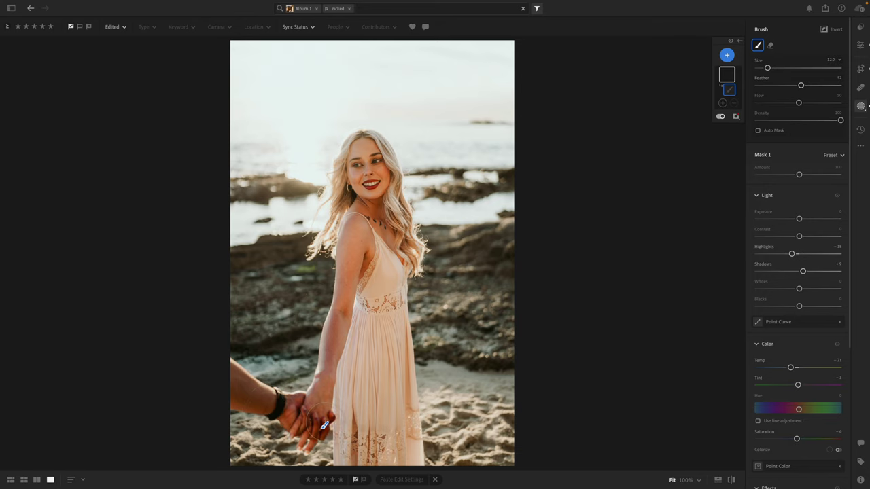
mouse_move(325, 425)
mouse_down()
mouse_move(275, 408)
mouse_move(238, 380)
mouse_move(262, 425)
mouse_move(322, 469)
mouse_up()
Step: Recrop to a 5 x 7 ratio, tightening from the bottom and keeping the woman centred
key(c)
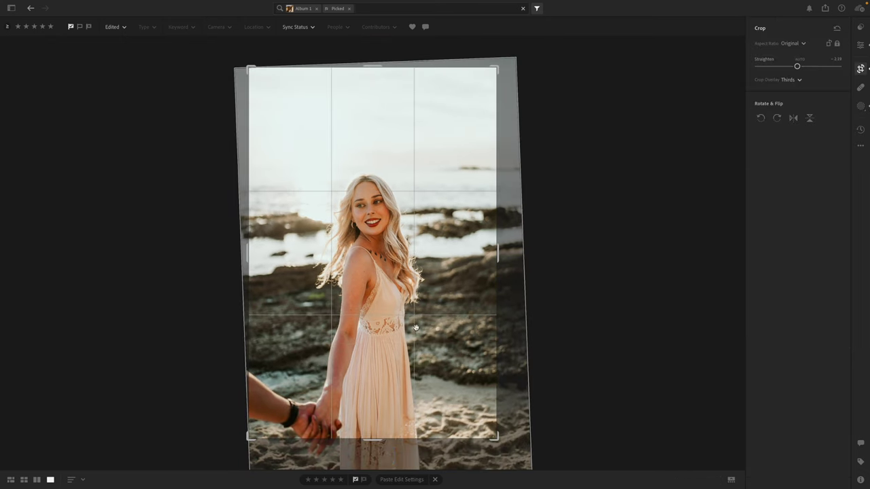
click(795, 43)
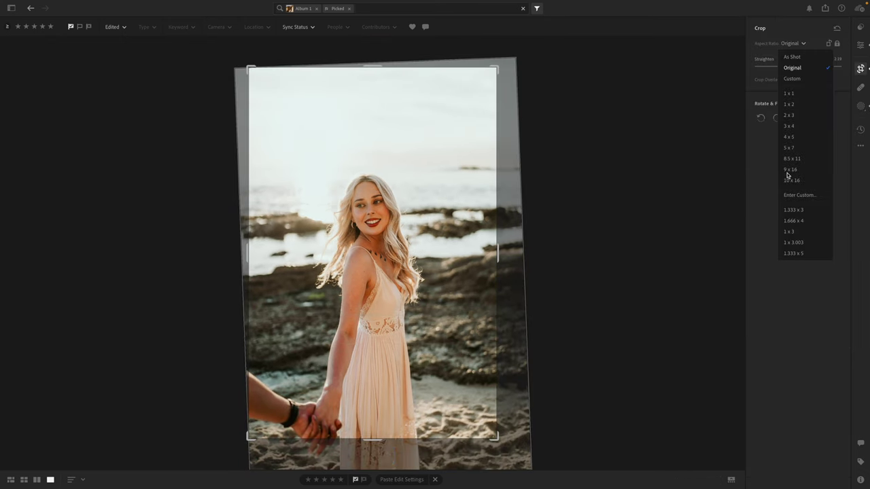
click(790, 151)
drag(331, 248, 332, 261)
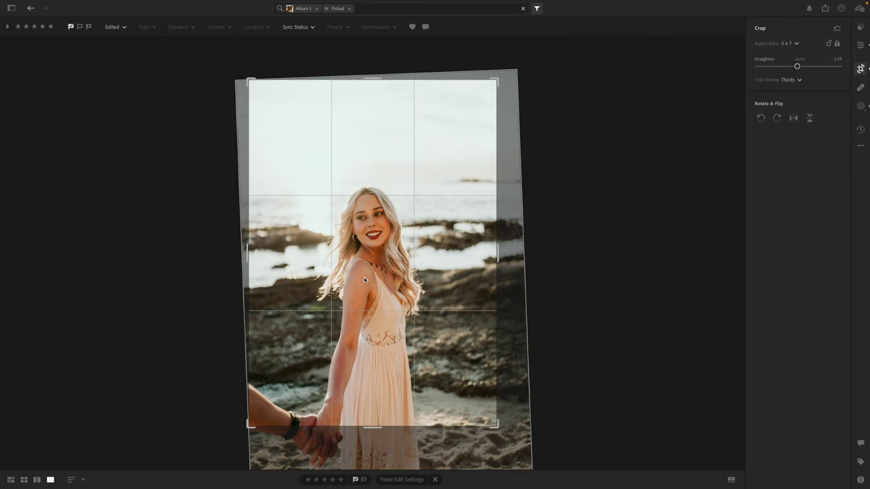
drag(376, 425, 377, 415)
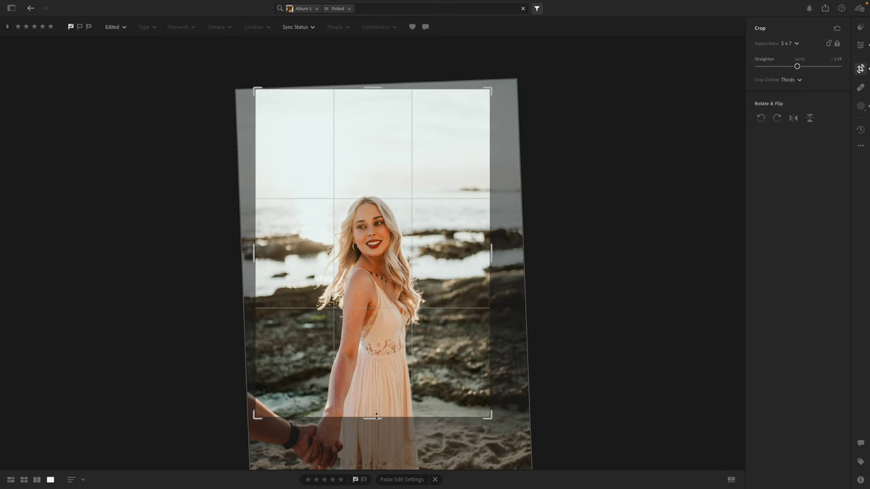
drag(353, 399, 353, 394)
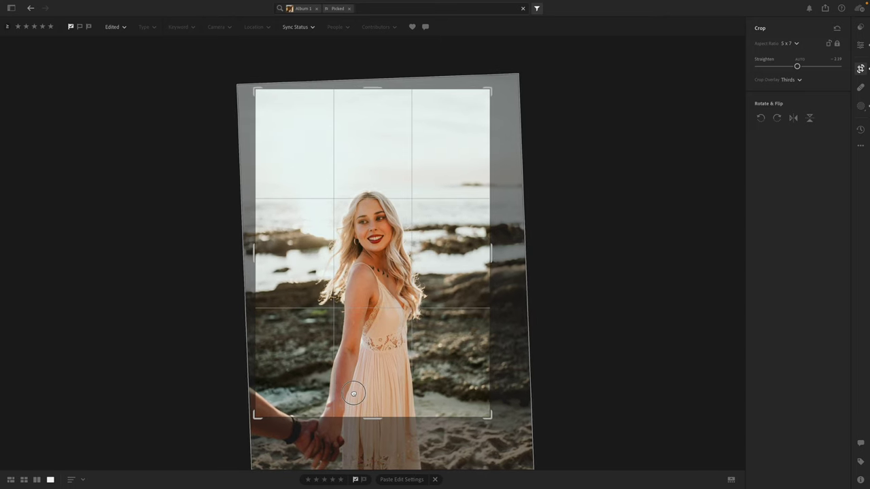
click(859, 44)
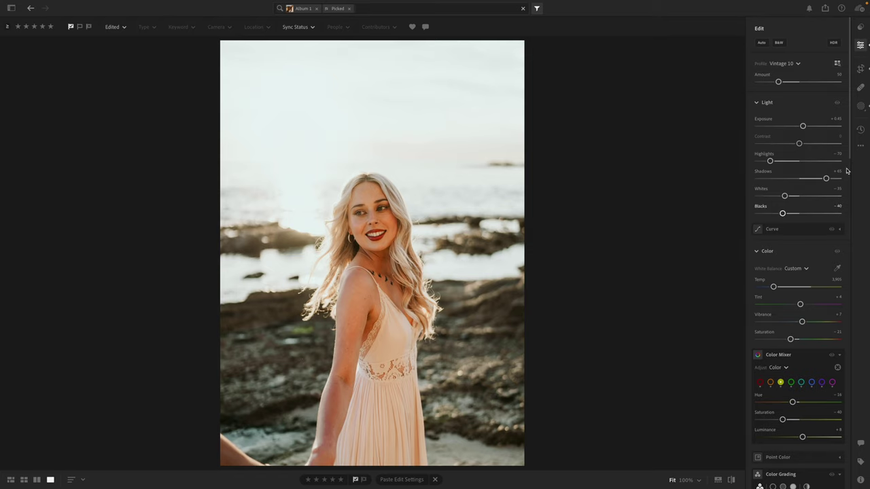
Step: Paste the edits onto this and the next photo, keep Exposure at +0.45, and cool Temp to about 3,300
click(803, 127)
key(ctrl+v)
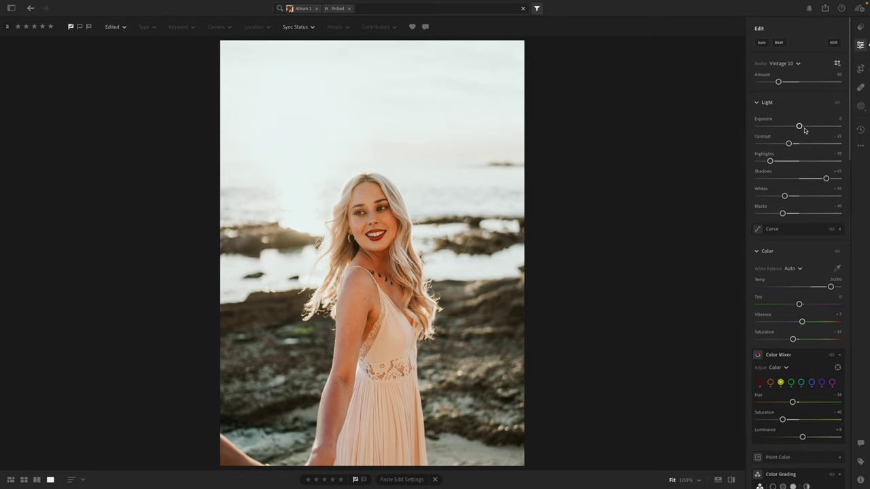
key(Right)
key(ctrl+v)
drag(803, 128, 803, 128)
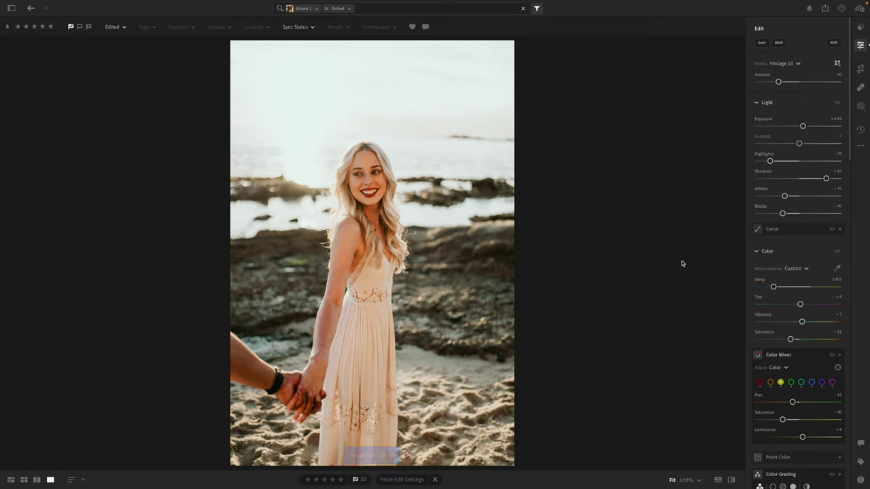
mouse_move(772, 287)
mouse_down()
mouse_move(741, 280)
mouse_move(766, 286)
mouse_up()
click(375, 207)
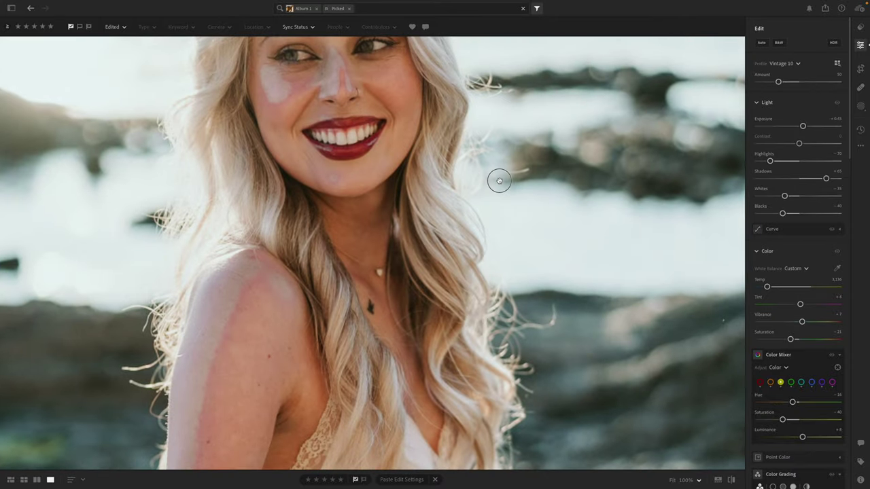
Step: Warm the close-up's Temp to about 3,322 until the pink skin blotches clear, and start Mask 1 as a brush
drag(499, 181, 553, 276)
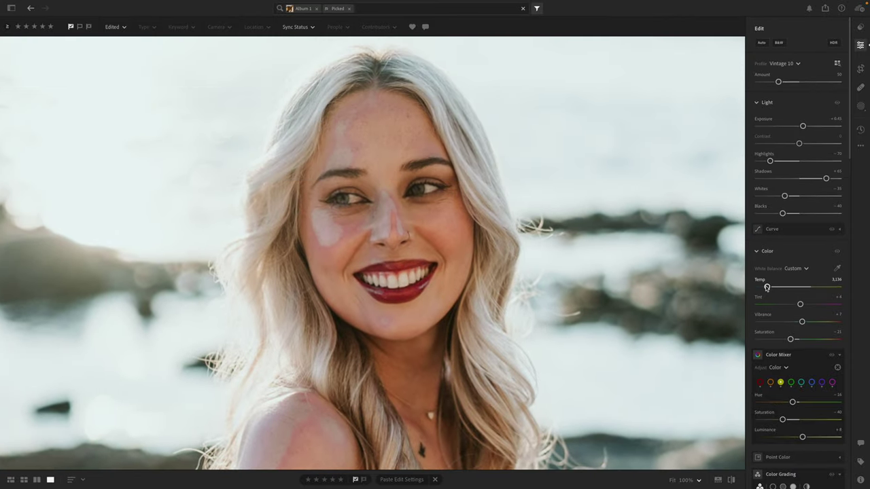
drag(767, 286, 765, 286)
drag(765, 287, 766, 287)
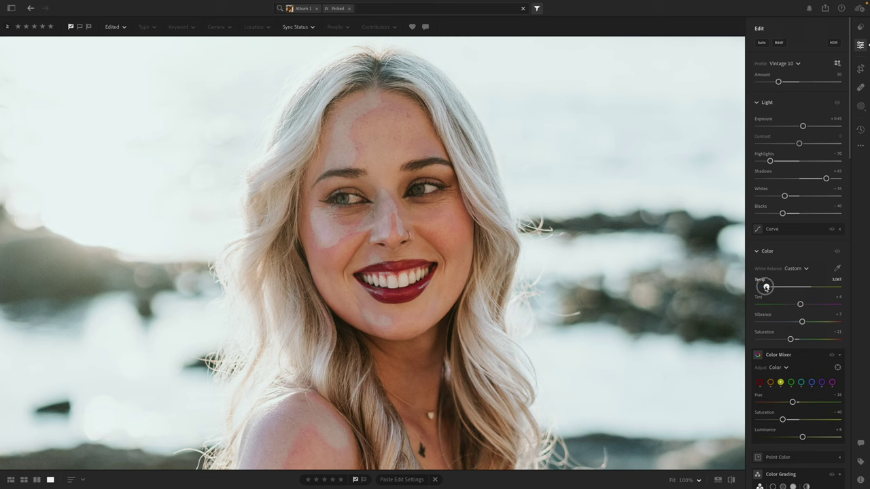
drag(766, 287, 769, 287)
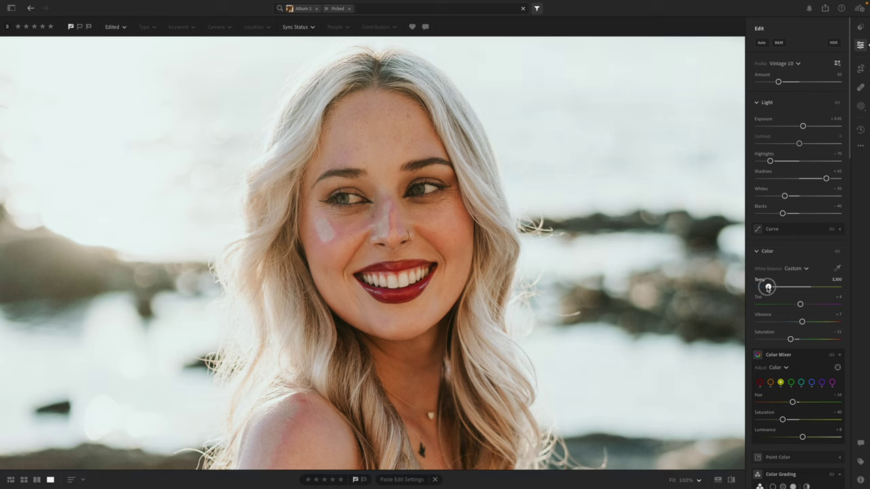
drag(769, 288, 768, 287)
key(b)
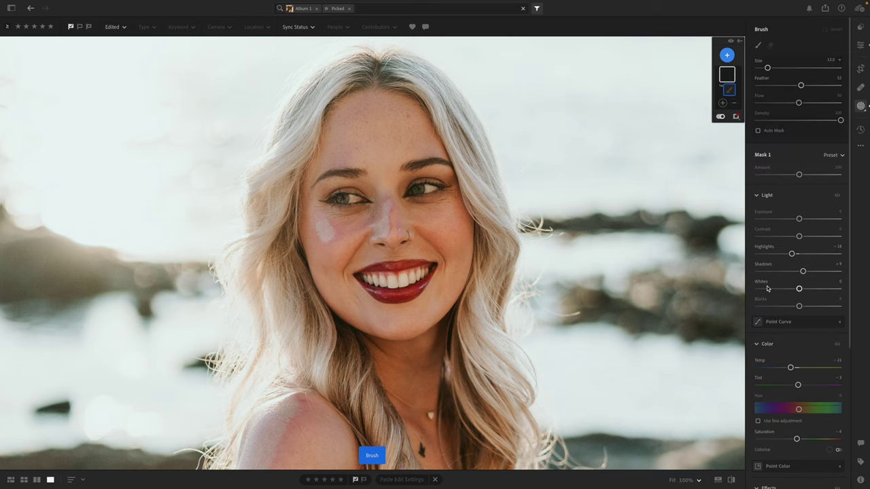
Step: Paint a Temp +31 brush mask at size 7 down her nose and cheek
drag(809, 368, 812, 370)
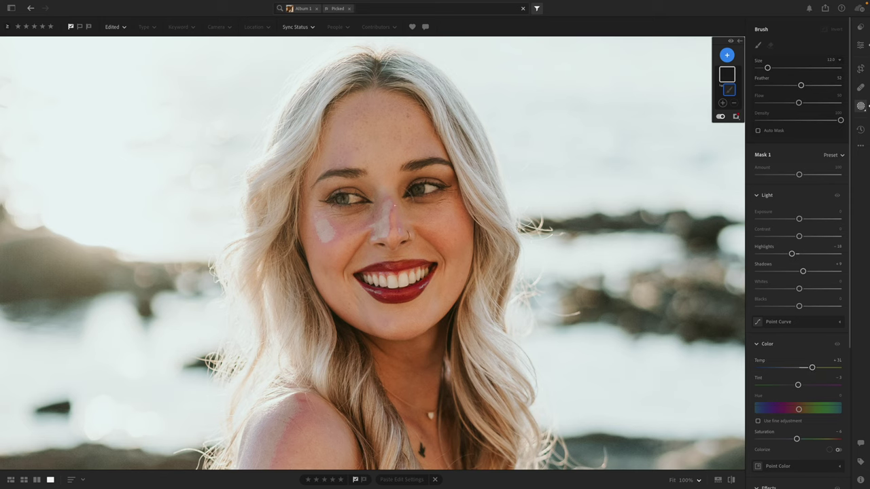
key(bracketleft)
key(bracketleft)
key(bracketleft)
key(bracketleft)
key(bracketleft)
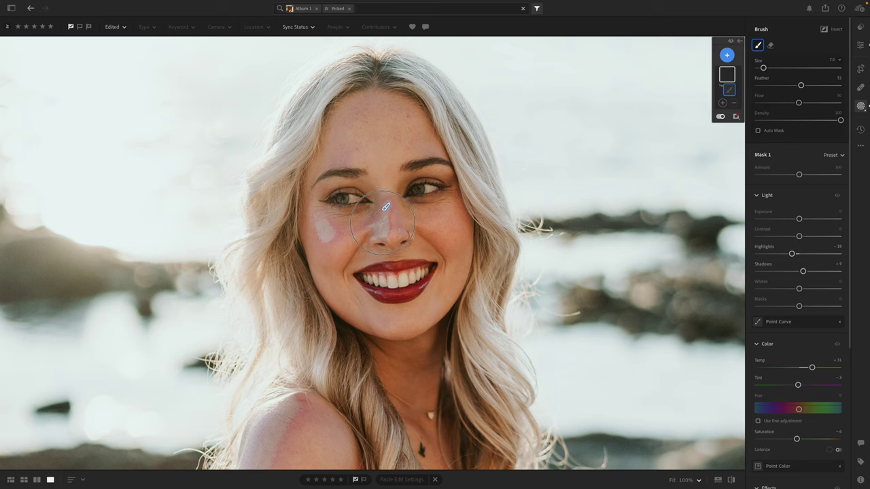
mouse_move(385, 206)
mouse_down()
mouse_move(384, 237)
mouse_move(322, 228)
mouse_move(325, 234)
mouse_up()
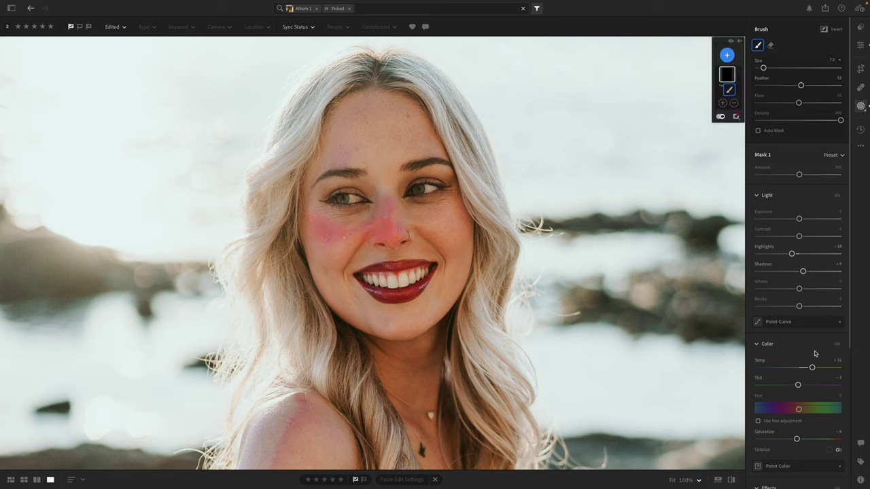
click(812, 367)
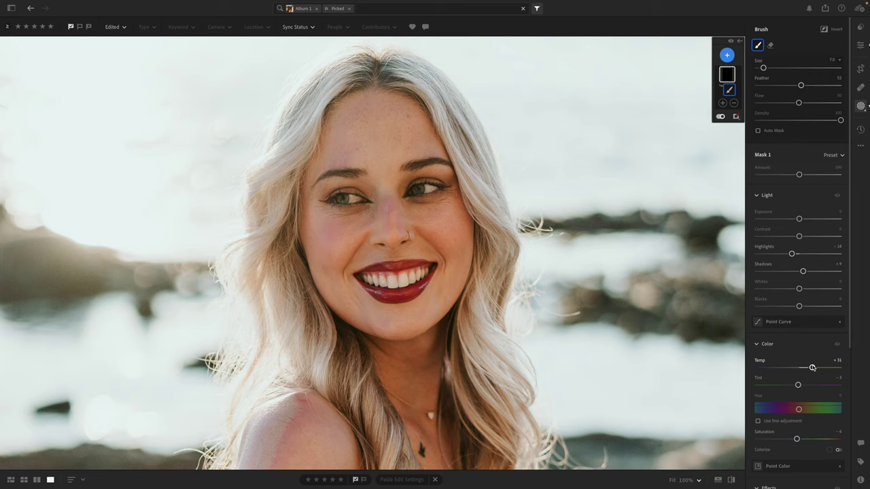
Step: Undo the brush mask entirely and return to the main edit adjustments
key(ctrl+z)
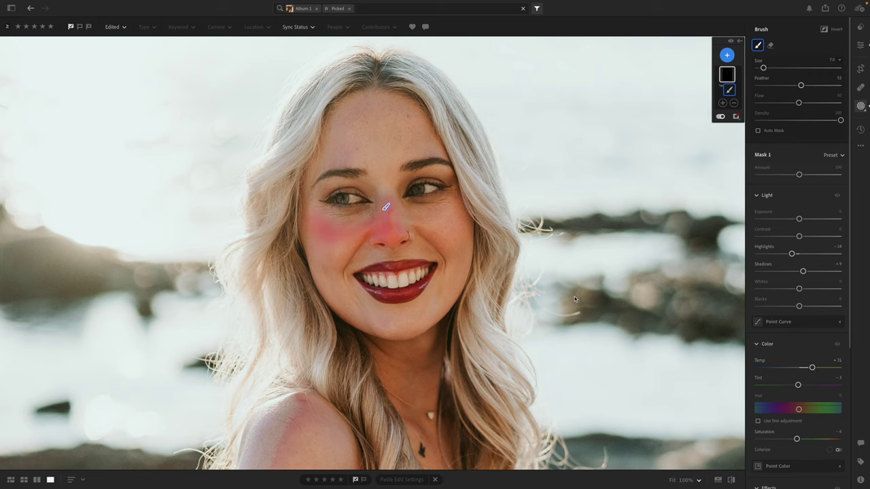
key(Escape)
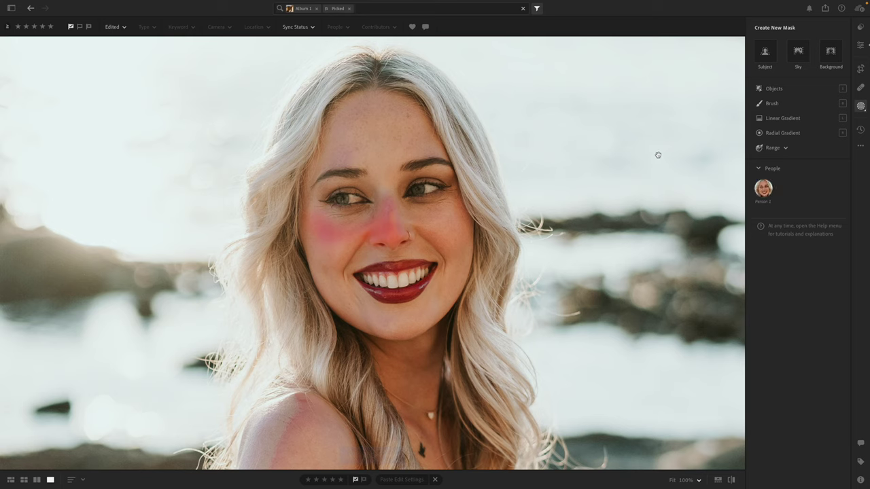
key(ctrl+z)
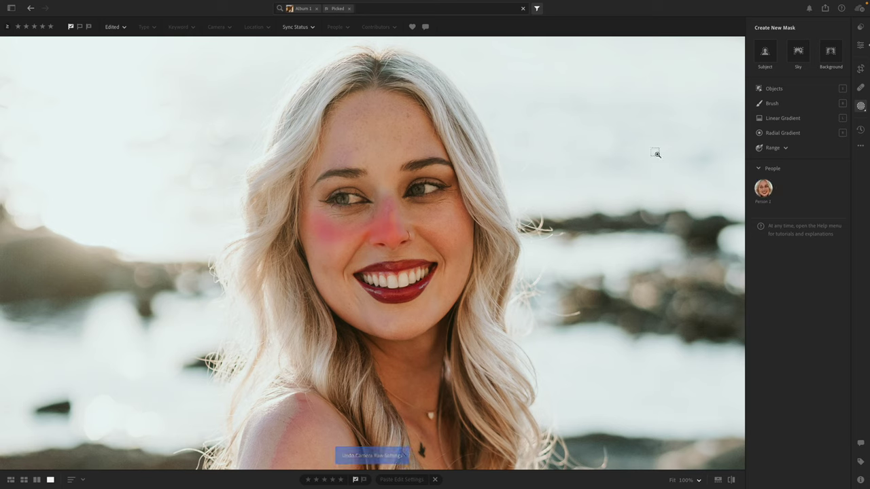
click(859, 45)
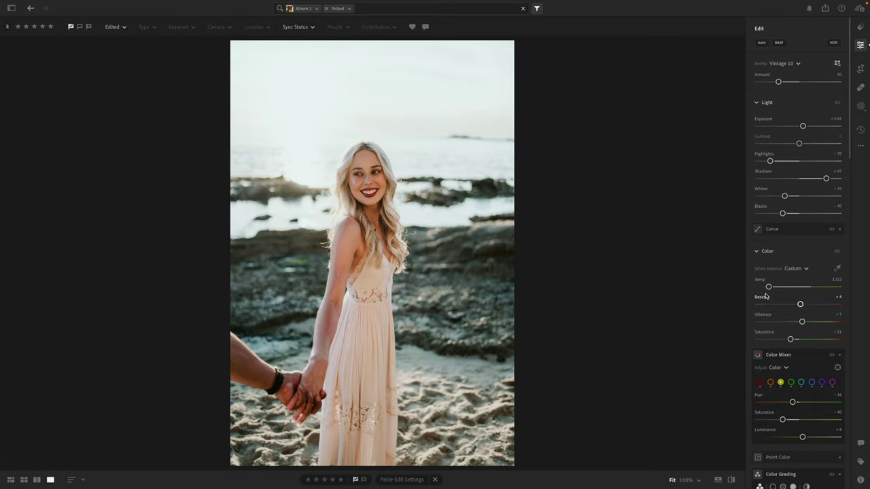
Step: Warm the hand-holding photo slightly, copy its settings, and paste them onto the raised-hands photo
drag(768, 287, 775, 291)
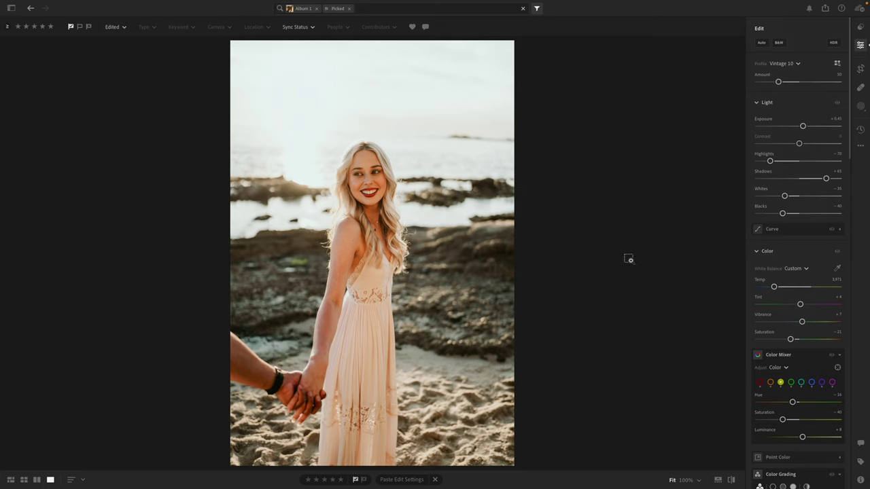
key(ctrl+c)
key(Right)
key(ctrl+v)
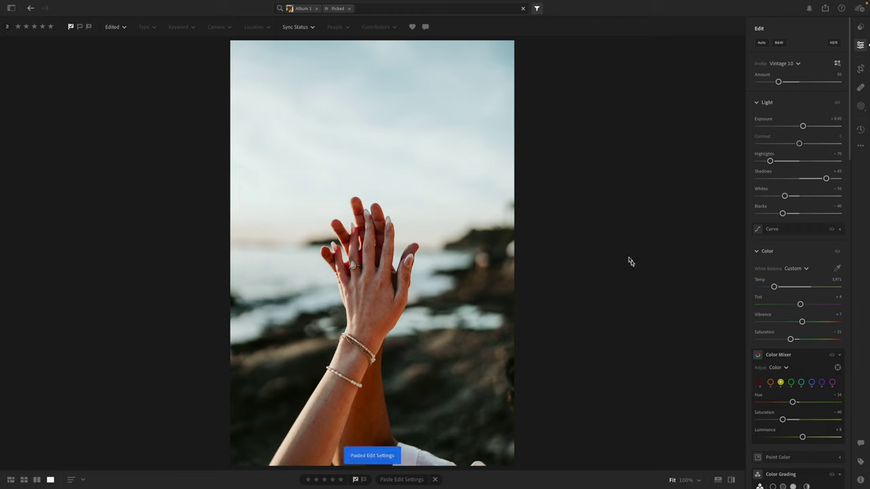
Step: Set the raised-hands photo to Exposure +1.12, Temp 4,788, Saturation -29, Tint +1, and copy its settings
drag(808, 127, 814, 126)
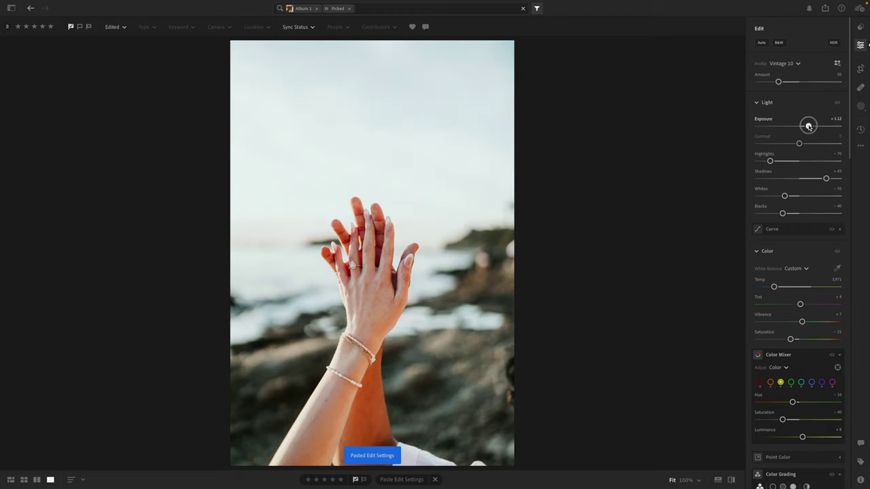
drag(773, 287, 780, 287)
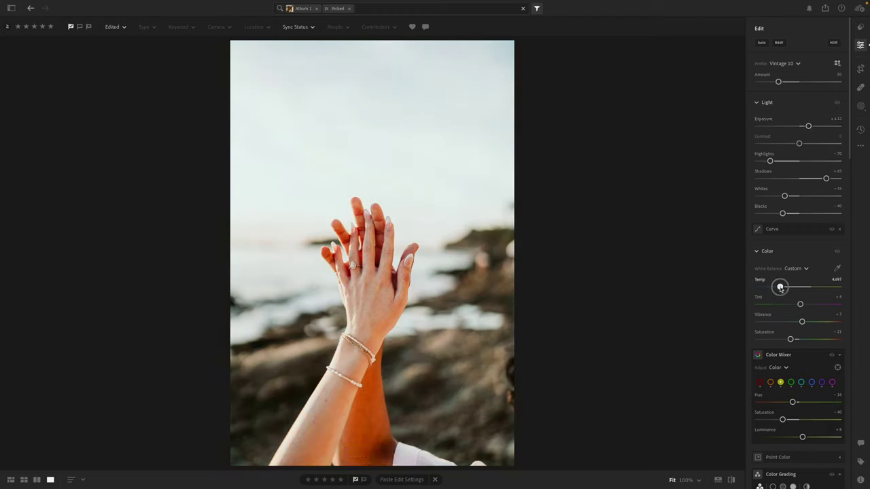
drag(789, 339, 787, 342)
drag(800, 305, 783, 287)
key(ctrl+c)
Step: Pull the raised-hands photo's top crop edge down and apply the tighter crop
key(c)
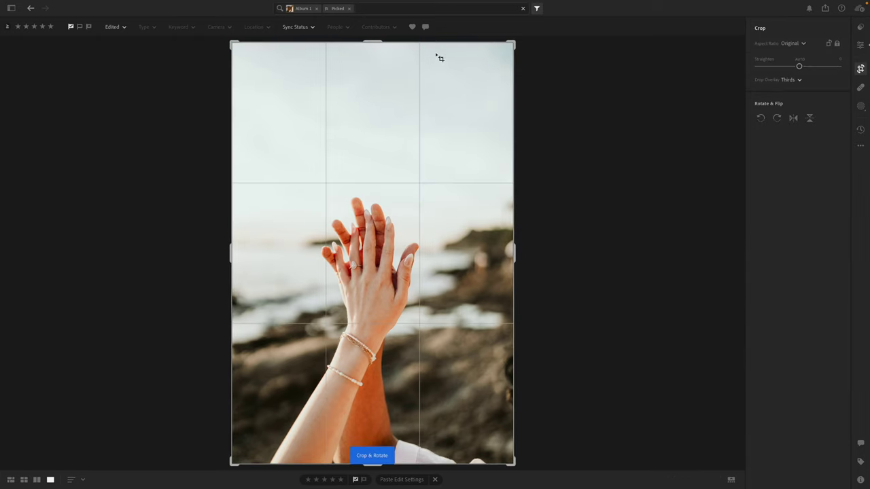
drag(427, 43, 427, 58)
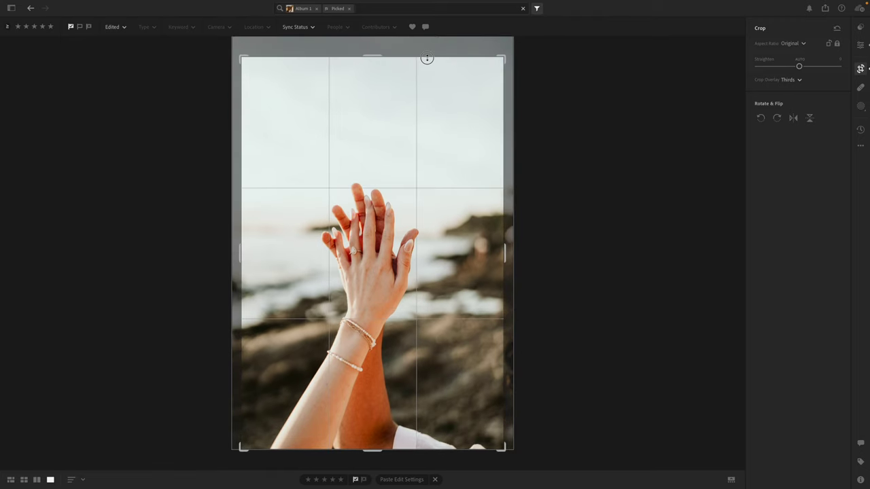
click(861, 69)
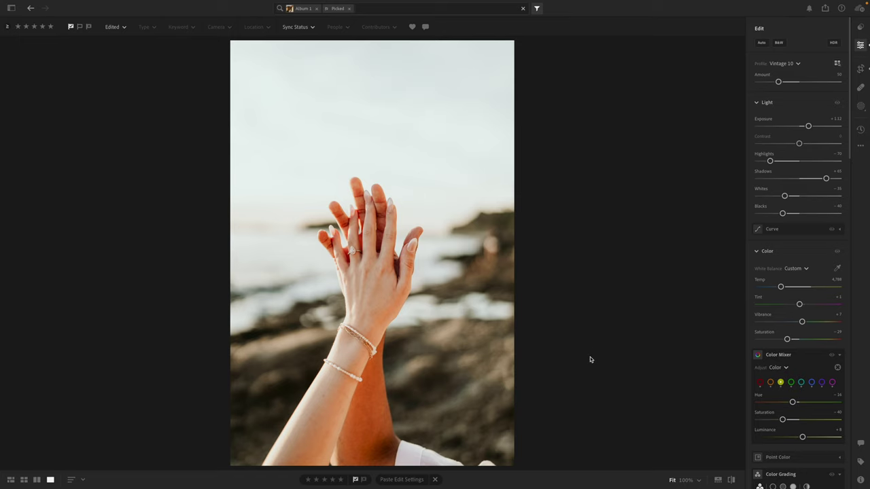
Step: Add Grain 51 in Effects, check it zoomed on the ring, copy settings, and advance
scroll(821, 329, down, 5)
scroll(818, 327, down, 5)
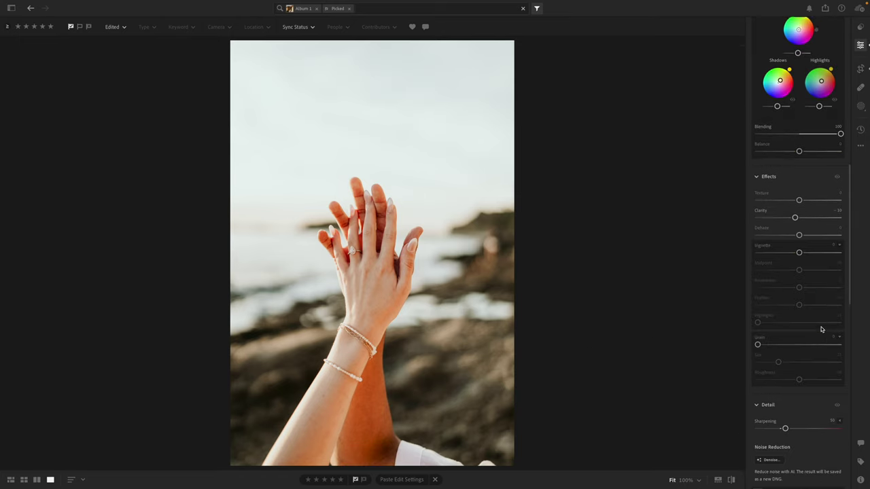
click(782, 306)
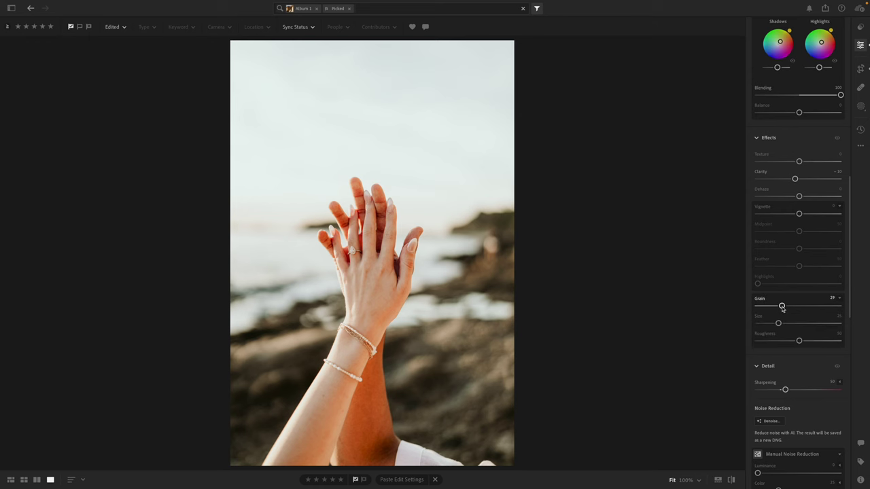
key(z)
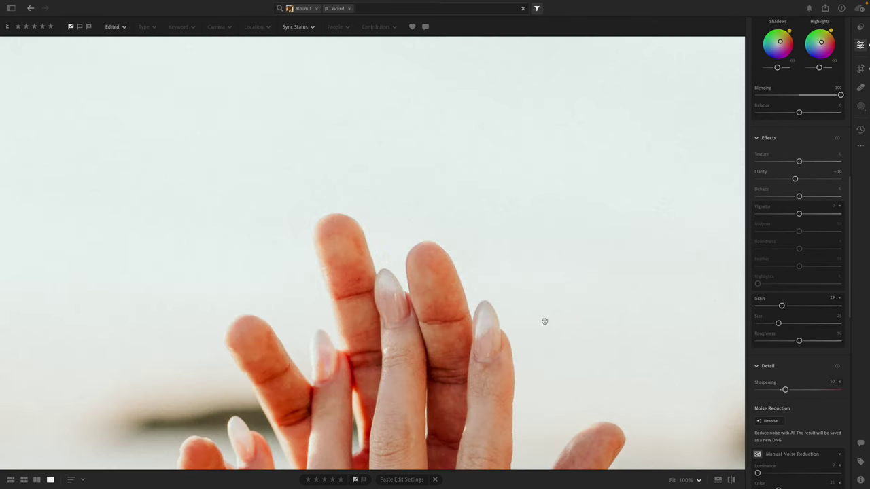
drag(544, 320, 505, 161)
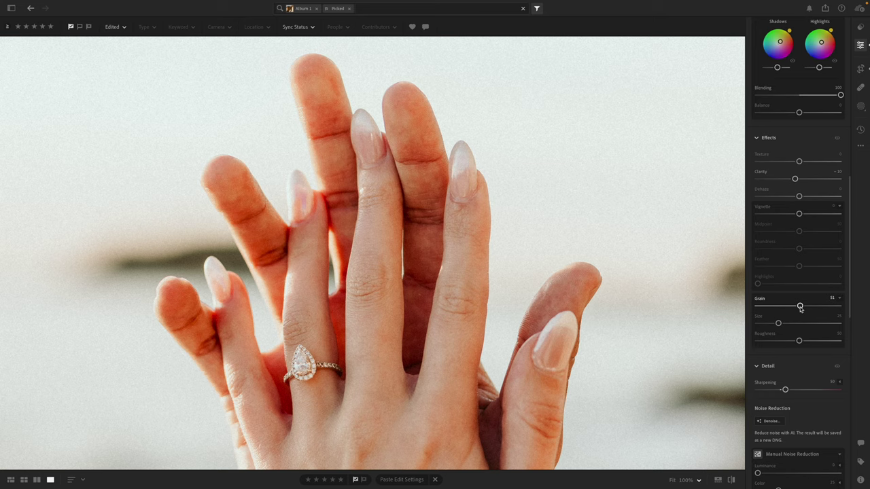
key(z)
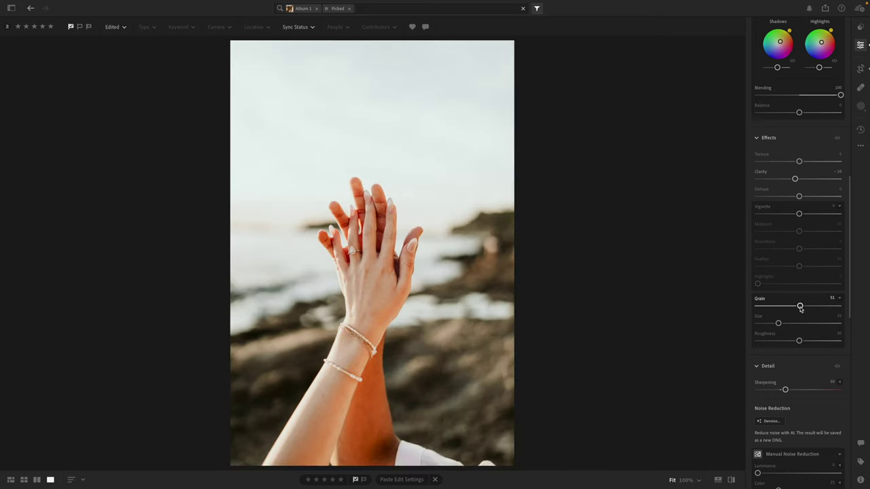
key(ctrl+c)
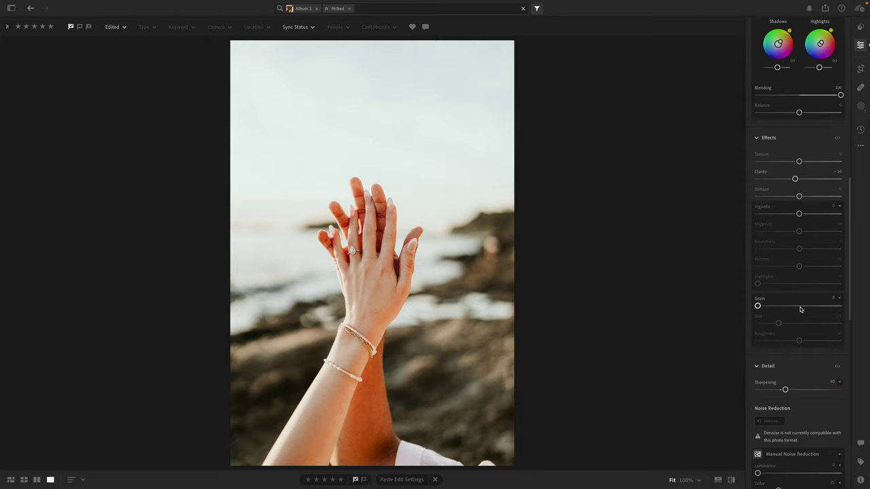
key(Right)
Step: Paste the copied edits onto the hands photo and lower Exposure to +0.89
key(ctrl+v)
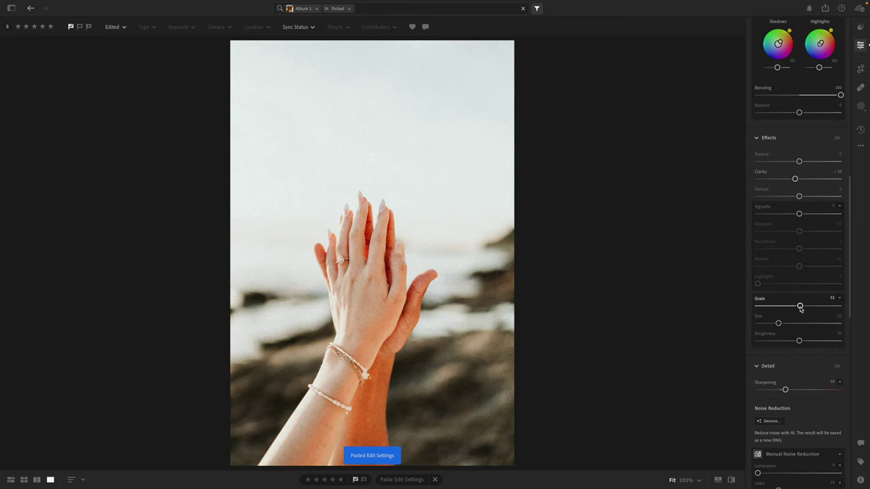
scroll(799, 307, up, 15)
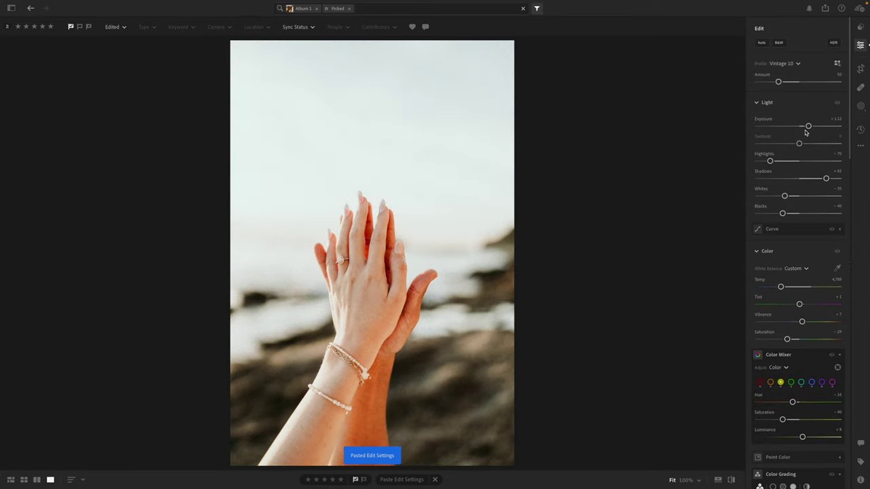
drag(808, 127, 806, 127)
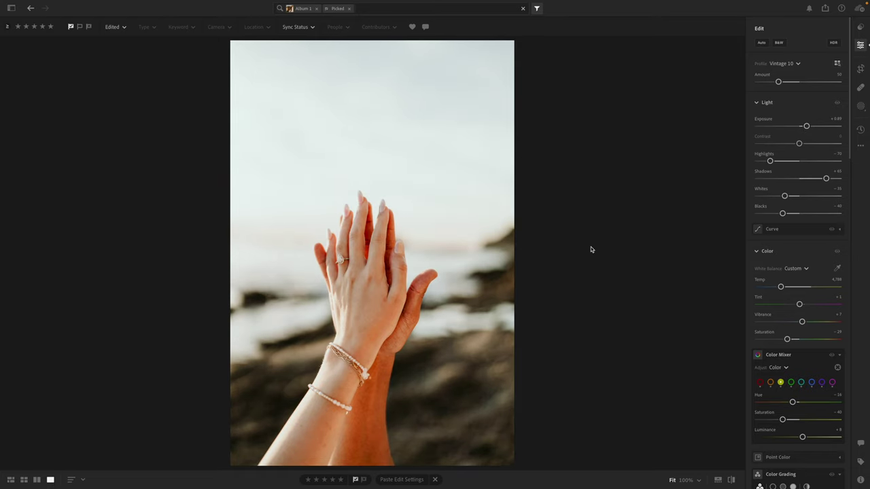
Step: Crop the hands photo tighter from the top, repositioning it and refining the frame
key(c)
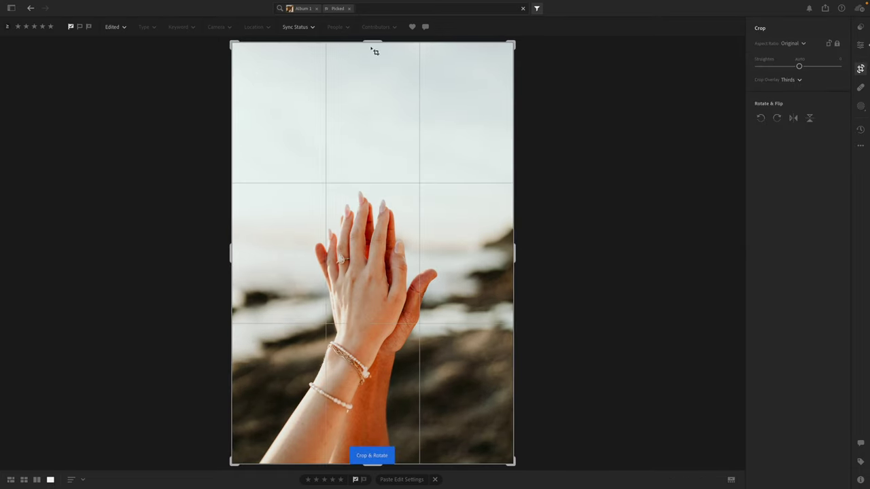
drag(370, 44, 369, 61)
drag(368, 119, 414, 107)
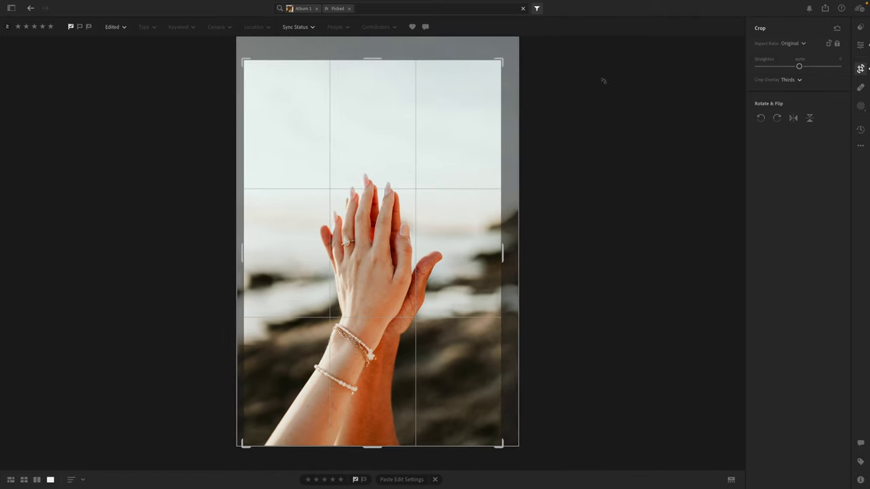
click(860, 45)
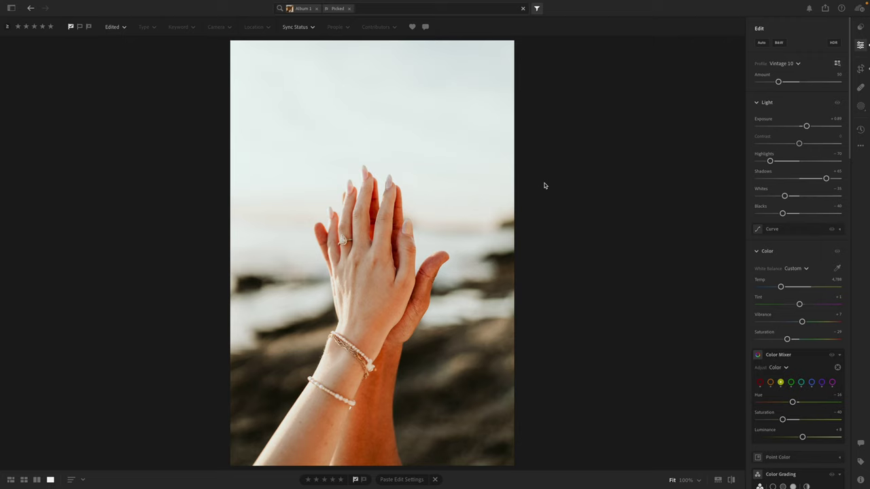
key(c)
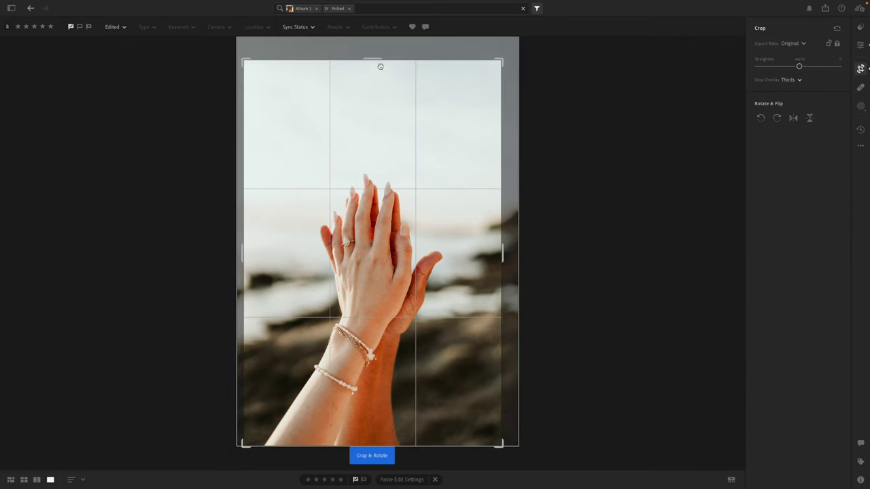
drag(379, 61, 379, 64)
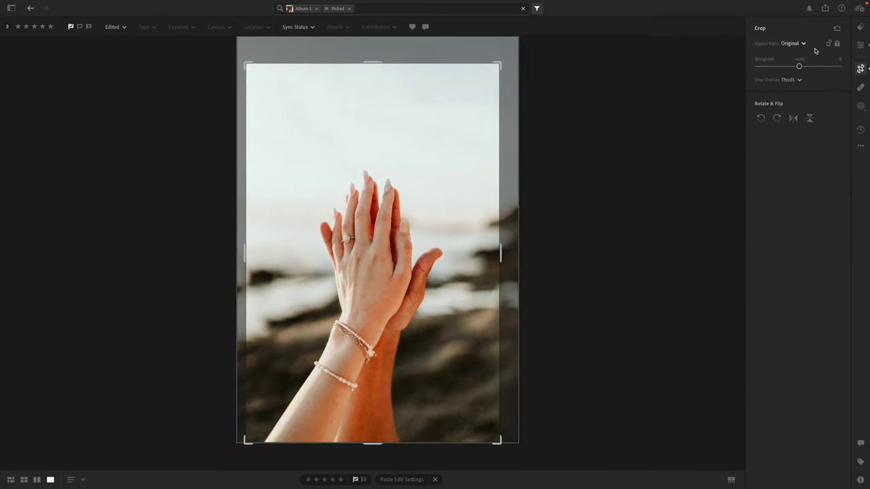
click(860, 45)
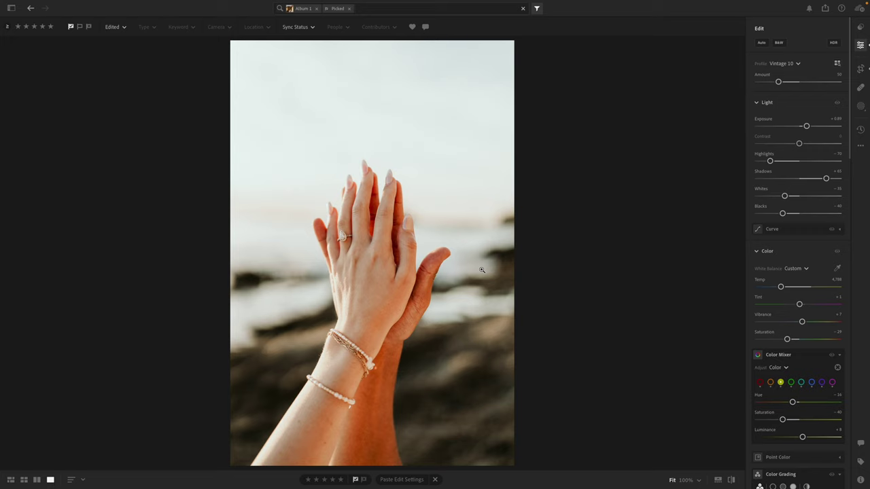
Step: Try heavier grain: amount 100, size 87, roughness 81, then a finer size around 32
scroll(825, 333, down, 5)
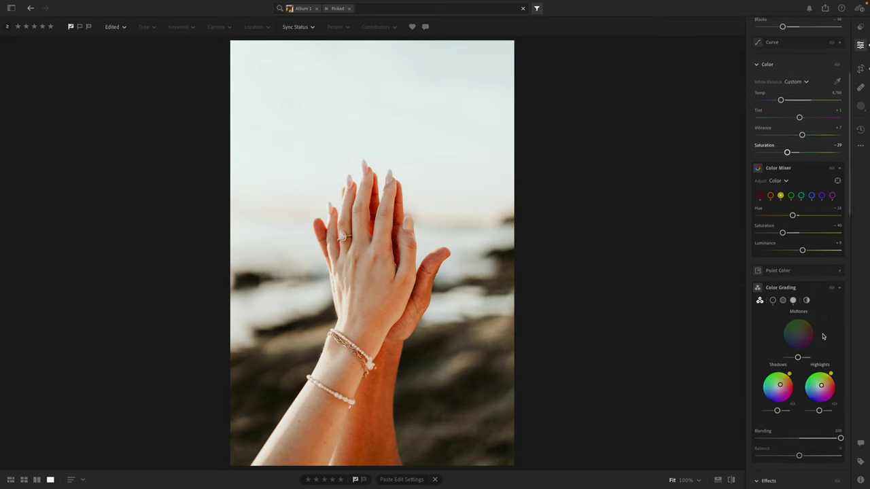
scroll(823, 333, down, 10)
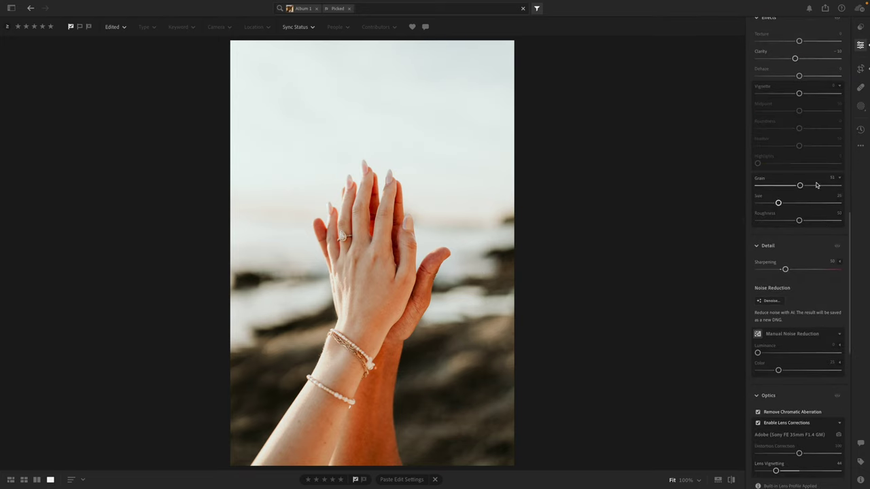
drag(812, 186, 866, 196)
click(829, 204)
click(824, 221)
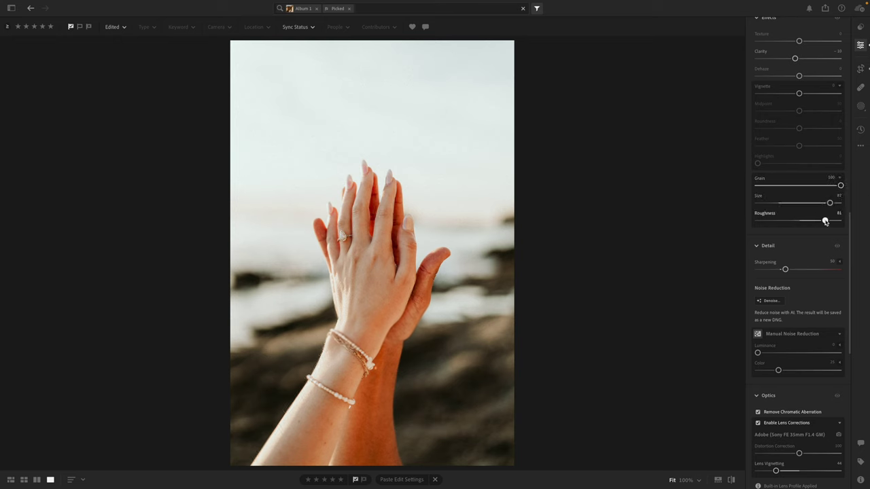
click(795, 203)
drag(797, 204, 785, 204)
Step: Revert to Grain 51, size 25, roughness 50, copy the settings, and move to the kissing couple photo
key(ctrl+z)
key(ctrl+z)
key(ctrl+z)
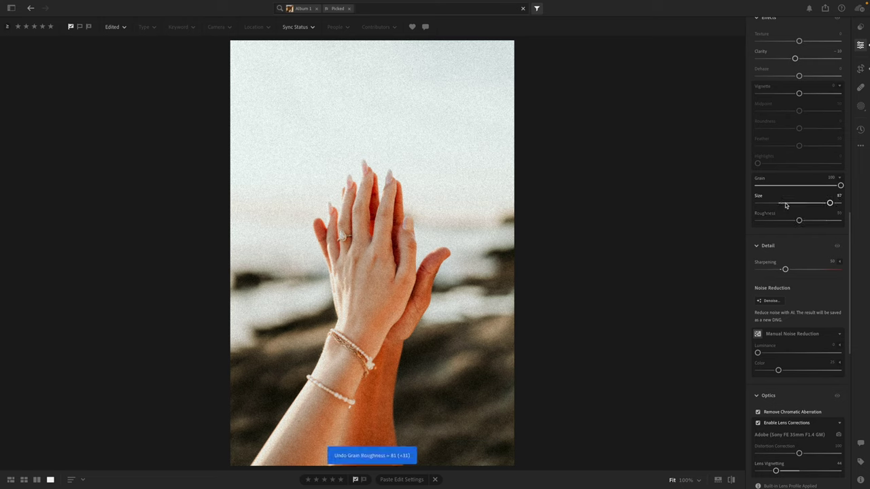
key(ctrl+z)
key(ctrl+z)
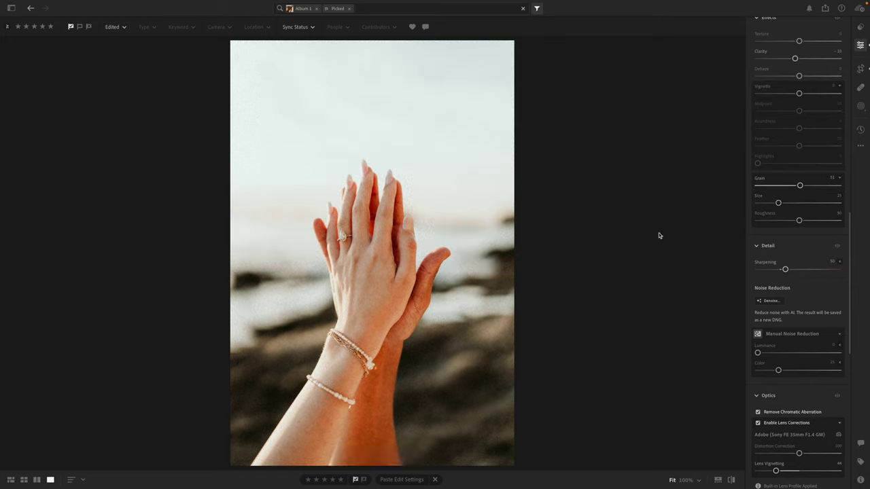
key(ctrl+z)
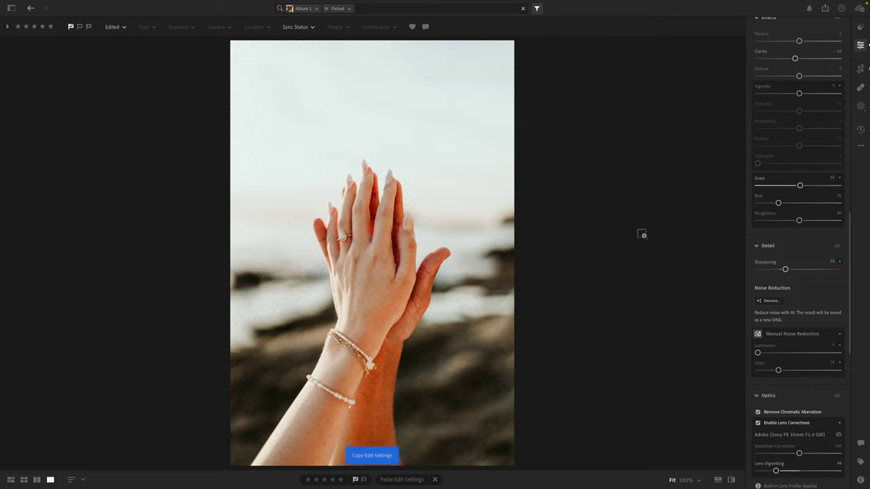
key(Right)
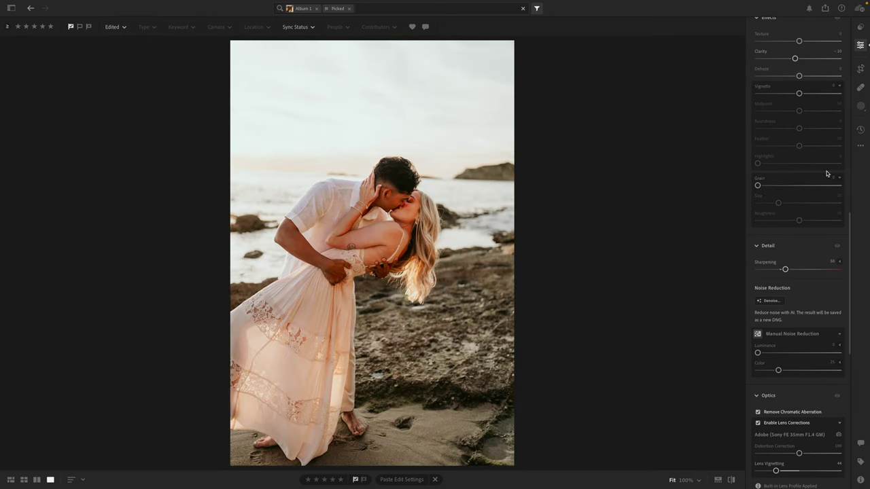
Step: Set the kissing couple photo to Tint +8, Exposure +0.14 and Saturation -20
scroll(826, 173, up, 15)
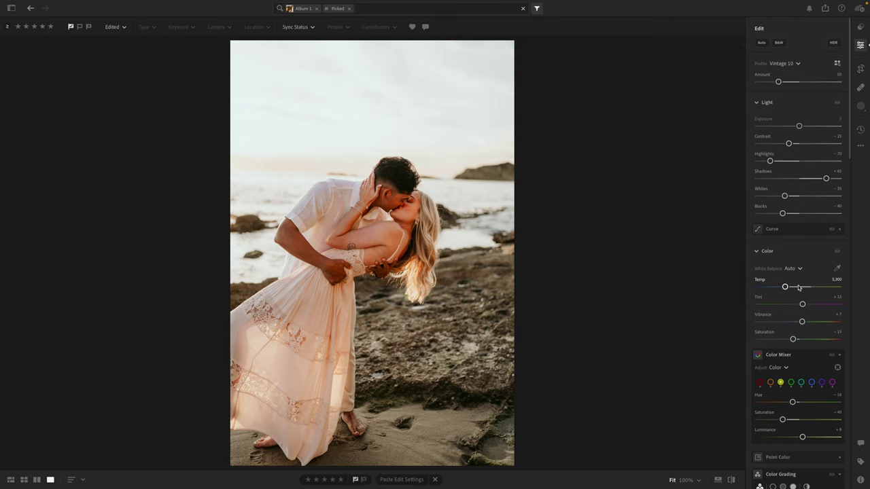
drag(801, 303, 783, 288)
drag(799, 125, 800, 125)
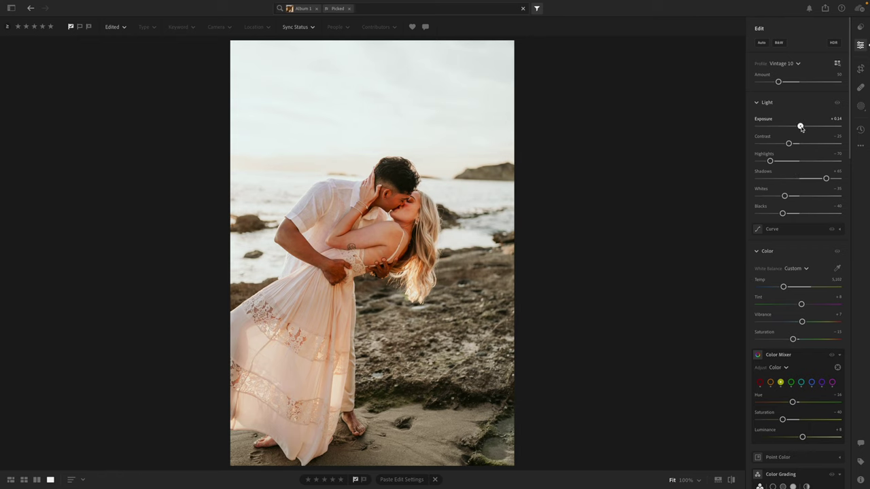
drag(793, 339, 791, 339)
Step: Straighten the photo to -2.17, tighten the crop from the left, and copy its settings
key(c)
drag(656, 272, 654, 261)
drag(447, 271, 451, 270)
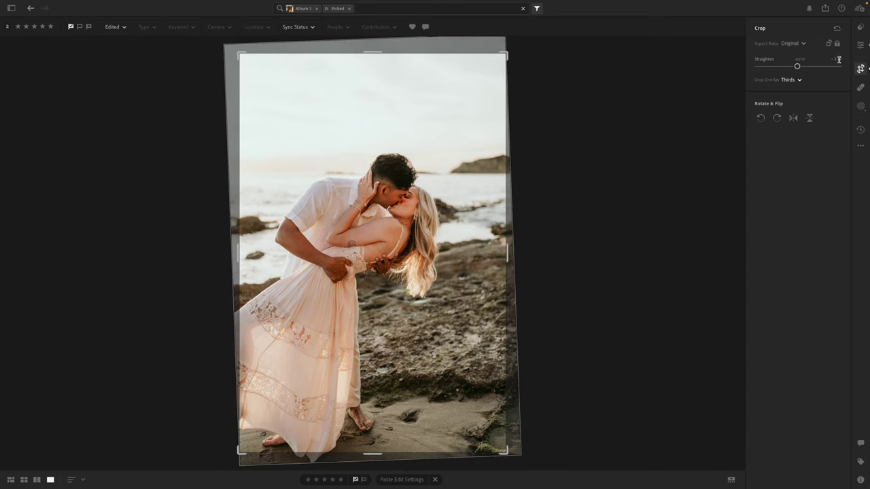
click(859, 45)
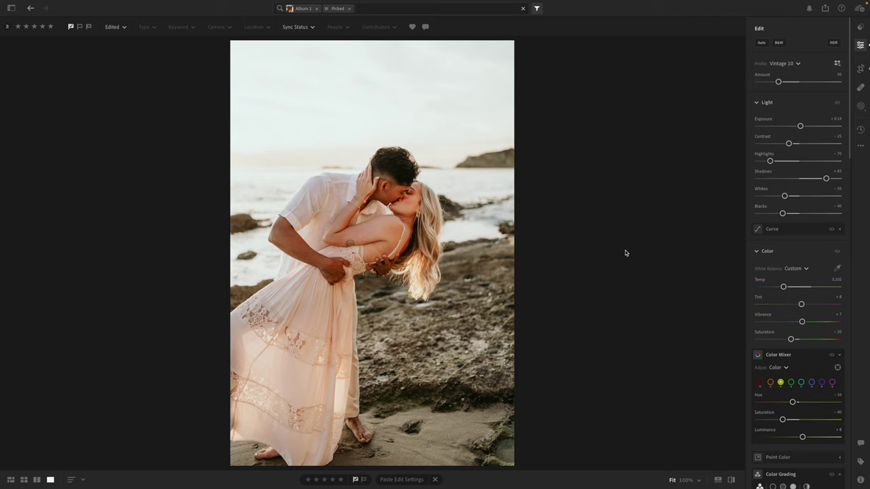
key(c)
drag(237, 247, 245, 250)
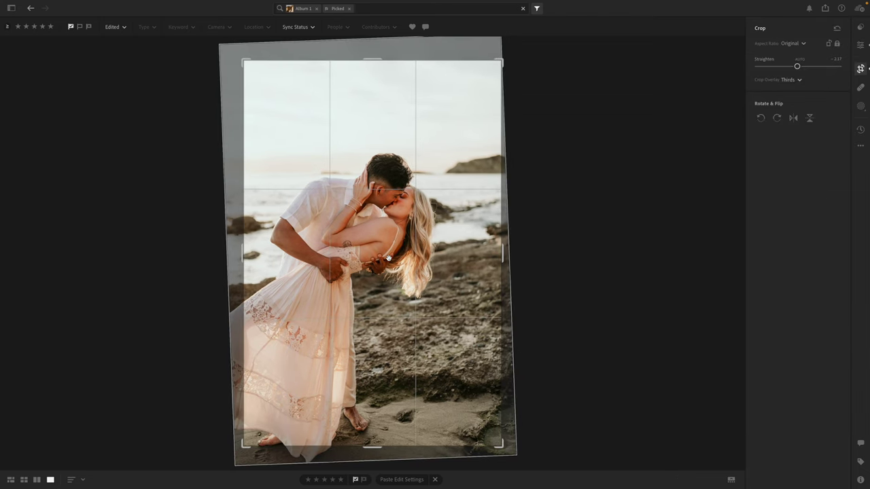
click(859, 45)
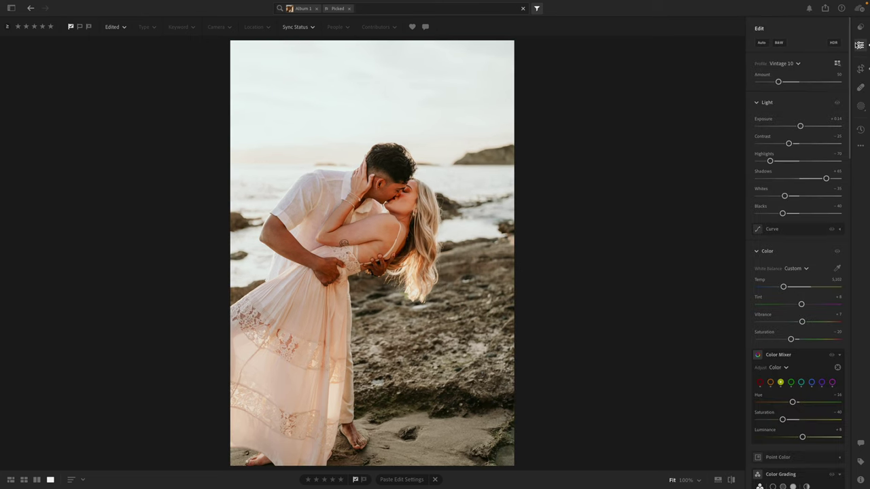
key(ctrl+c)
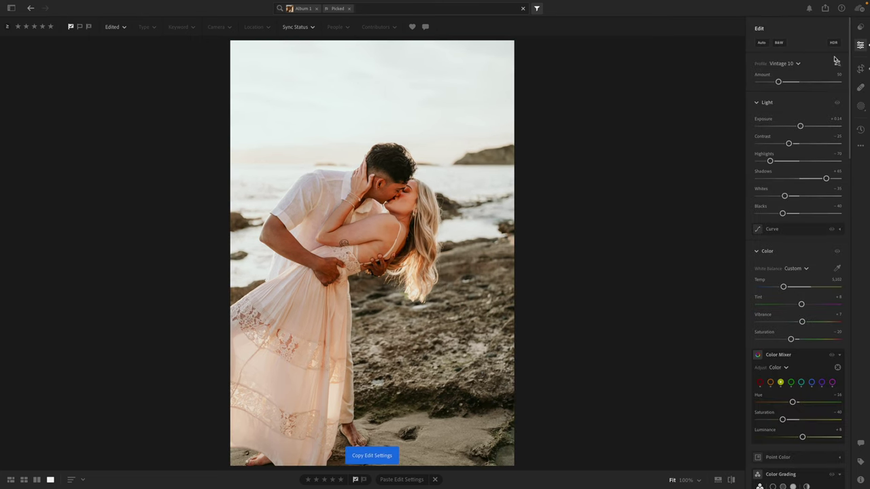
Step: Paste the copied edits onto the next beach photo, set Exposure to +0.68, and warm Temp slightly
key(Right)
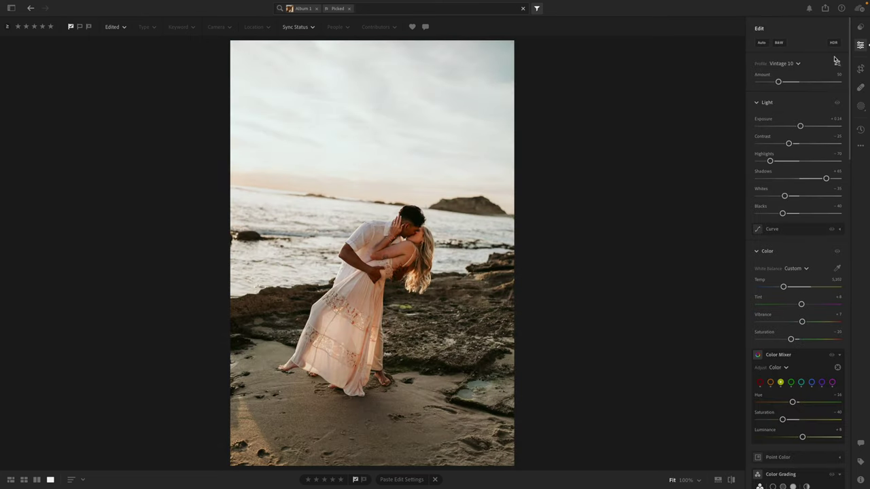
key(ctrl+v)
click(800, 126)
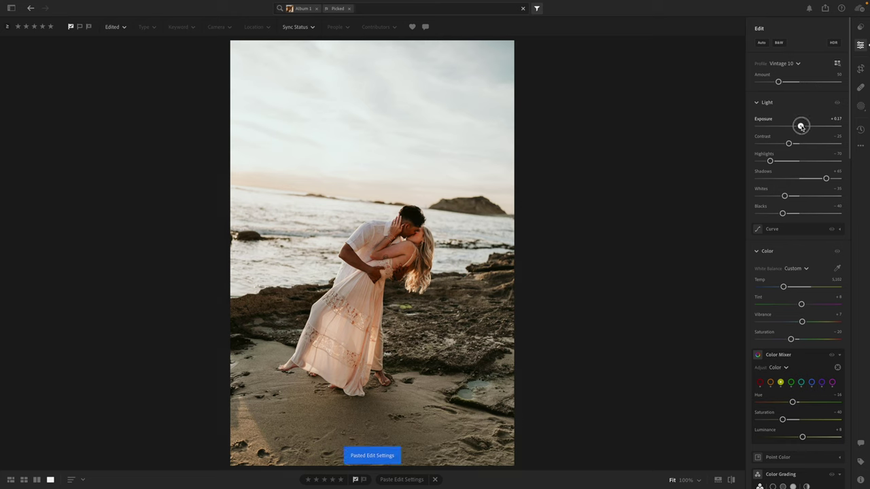
drag(802, 127, 804, 127)
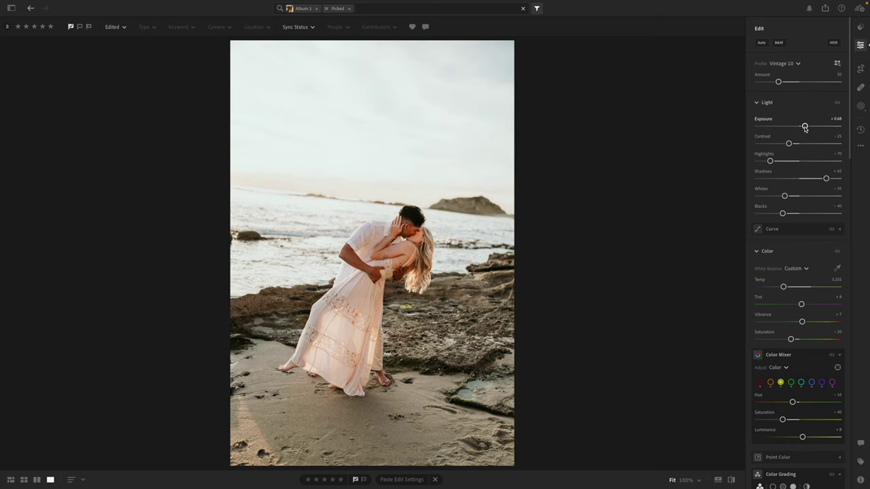
drag(789, 287, 786, 286)
Step: Straighten the photo to -5.79, crop in from the left, and zoom to 100% on the faces
key(c)
drag(662, 274, 660, 244)
drag(253, 248, 320, 271)
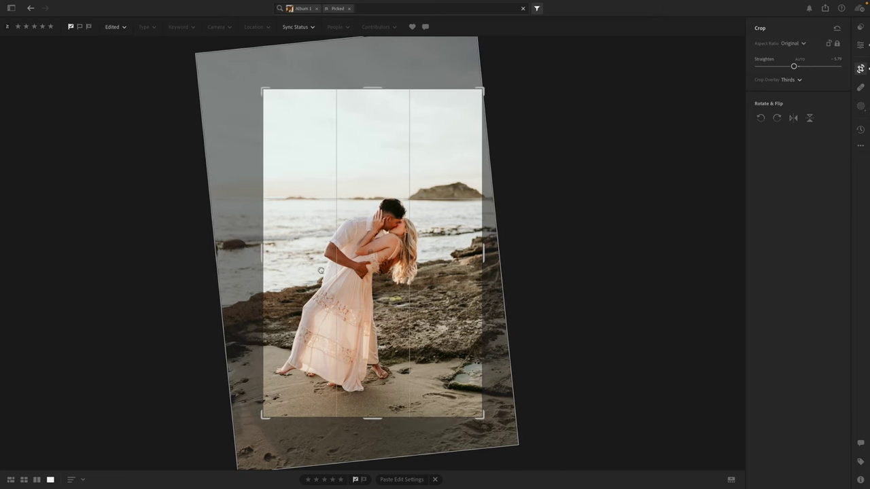
click(860, 46)
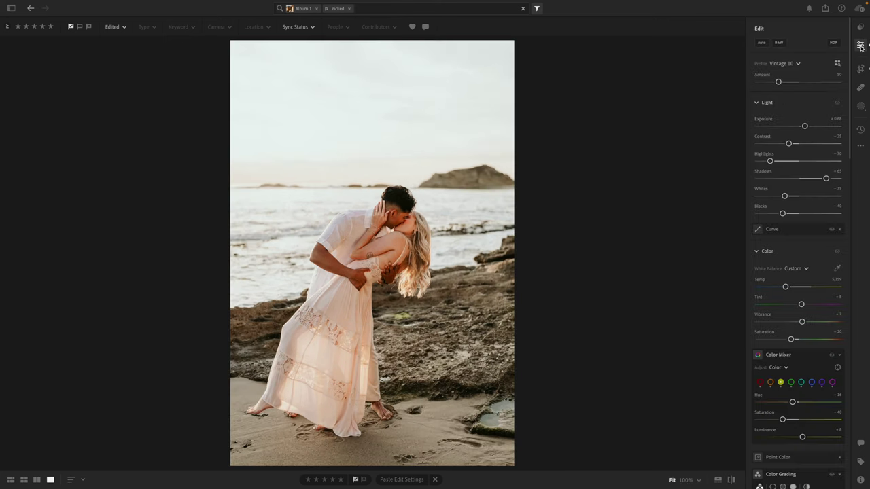
click(403, 229)
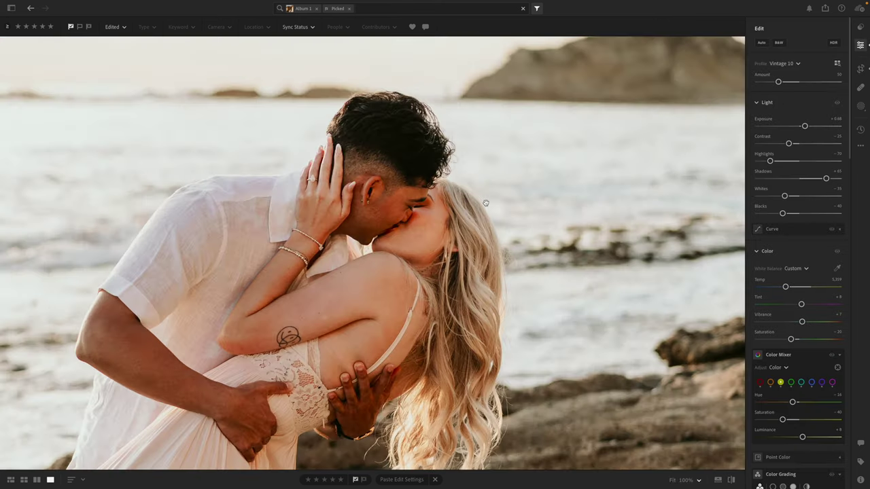
key(b)
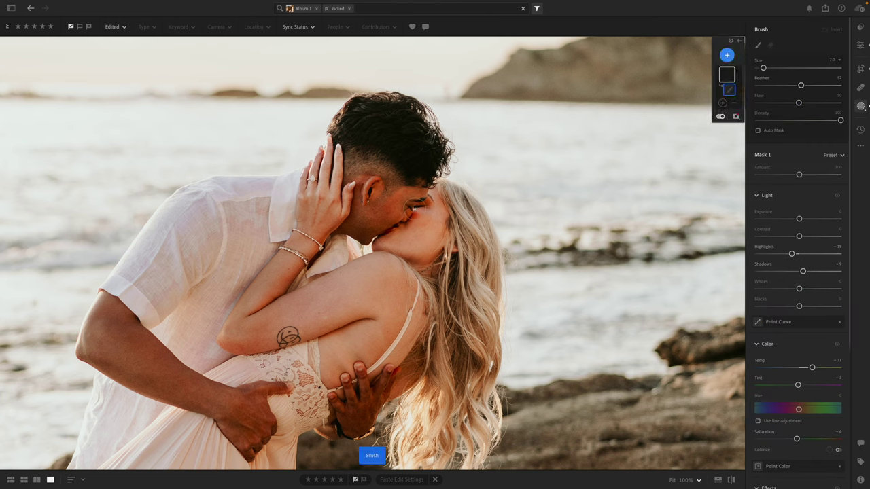
Step: Paint Mask 1 (Temp +31, Highlights -18) over the woman's face, then return to the fit view
click(413, 213)
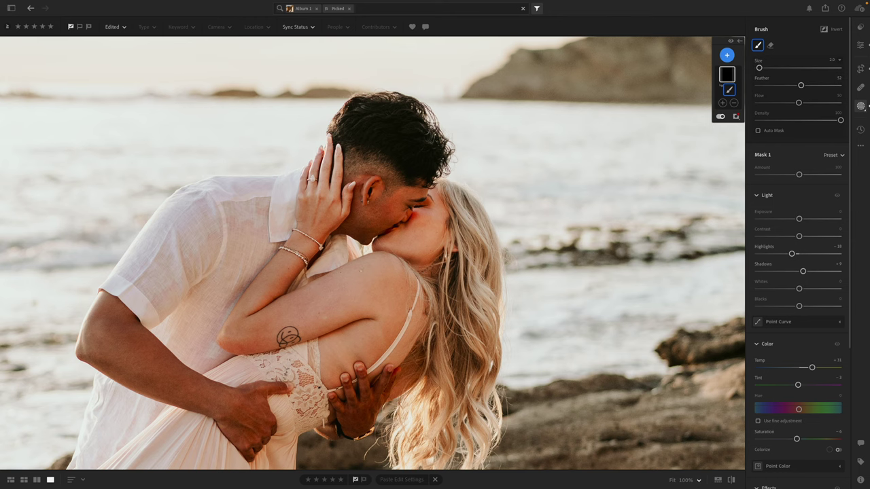
click(860, 45)
click(626, 186)
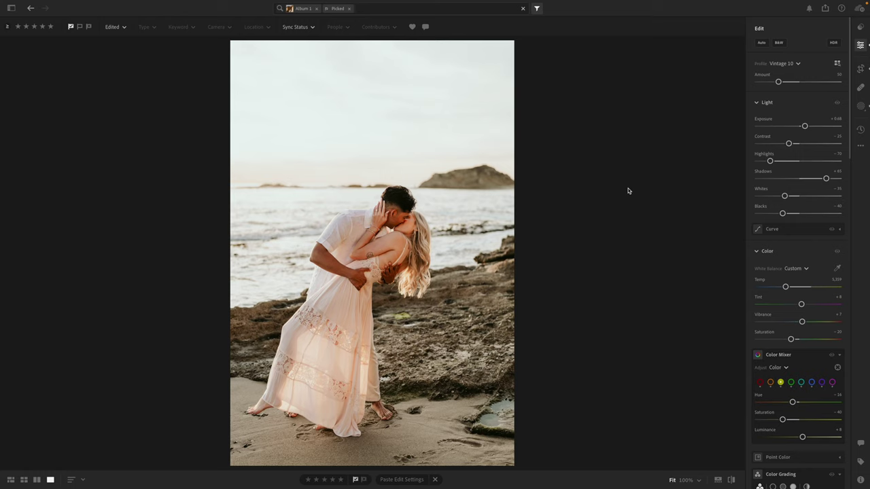
Step: Brush a mask over the couple's faces with Temp reset to 0, Saturation -35 and Dehaze -2
click(377, 248)
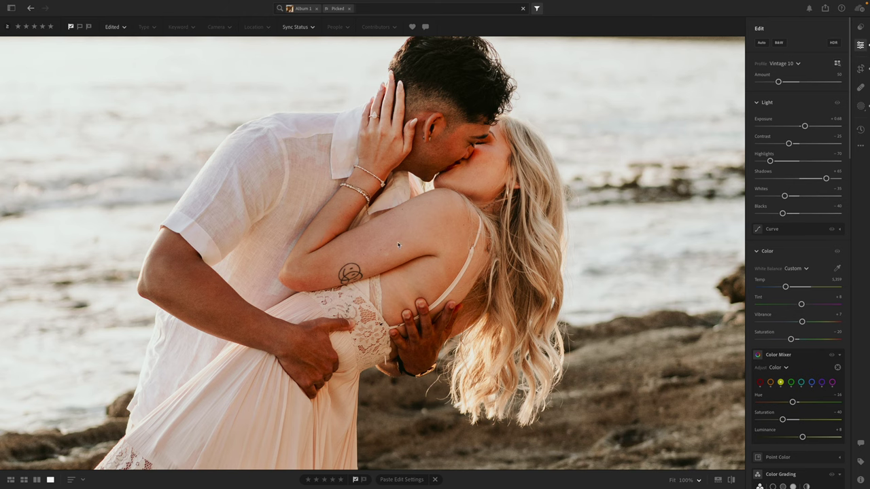
click(312, 283)
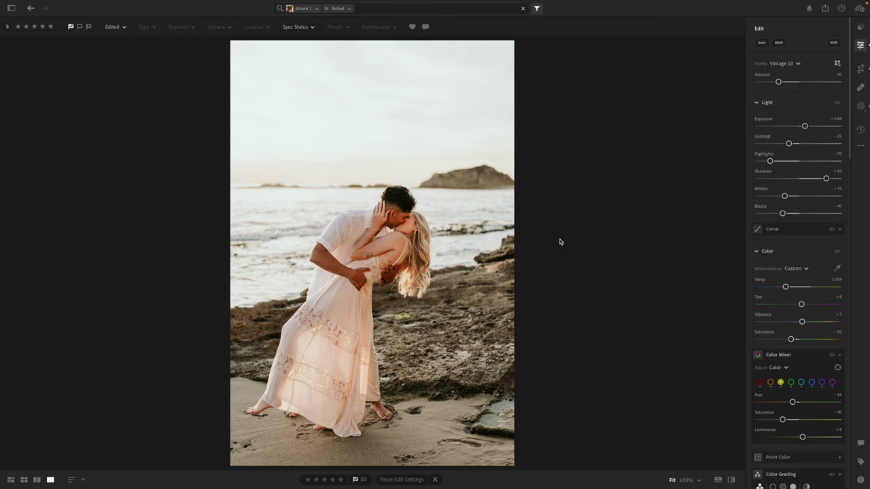
key(b)
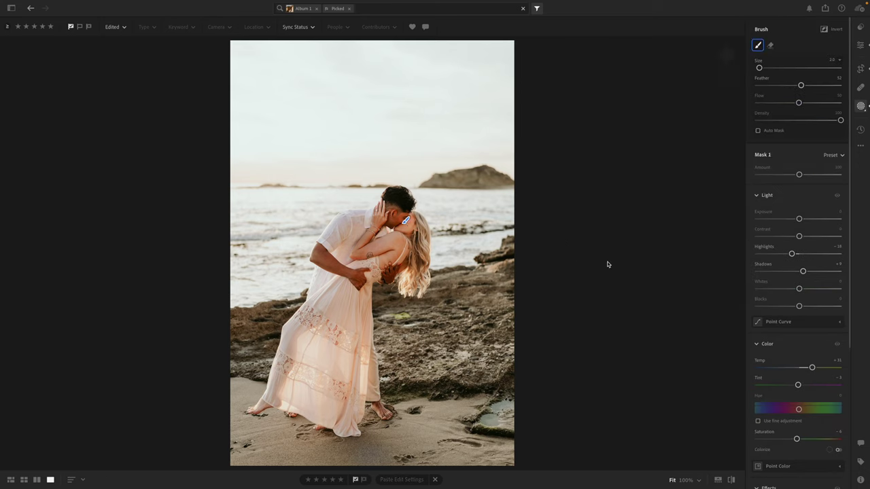
double_click(796, 368)
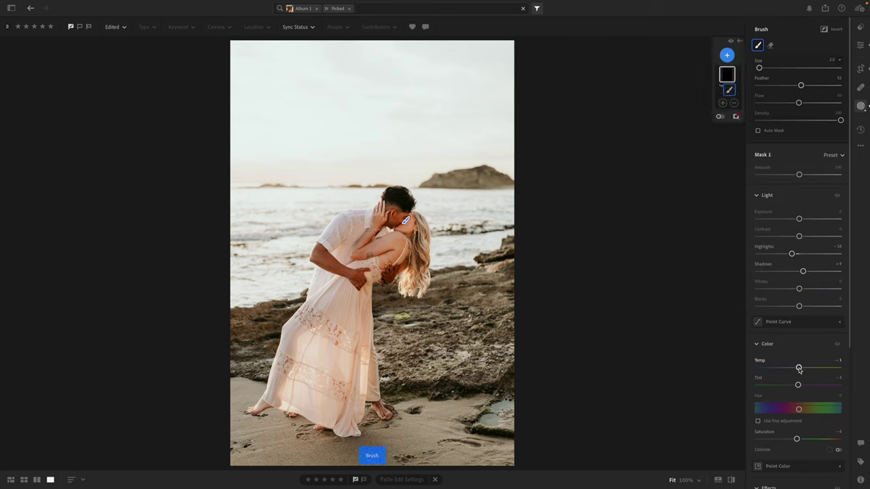
drag(792, 438, 783, 439)
scroll(803, 265, down, 5)
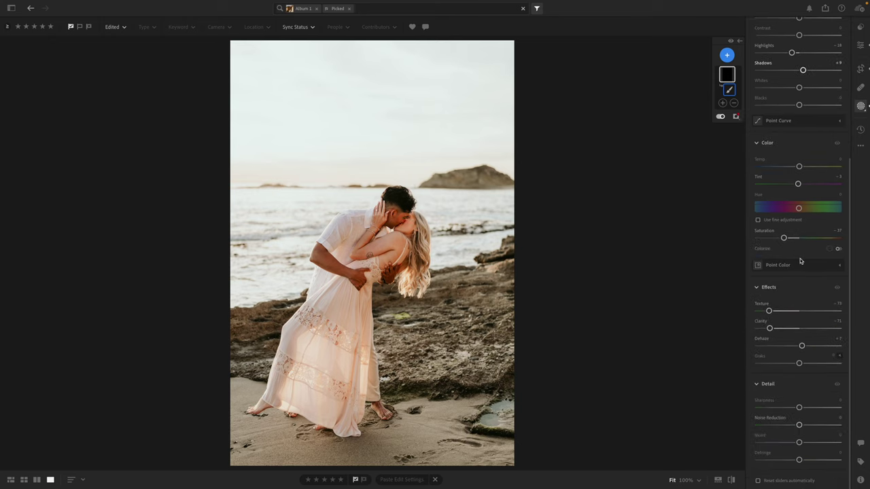
mouse_move(801, 346)
mouse_down()
mouse_move(747, 351)
mouse_move(797, 346)
mouse_up()
drag(401, 224, 393, 217)
click(860, 44)
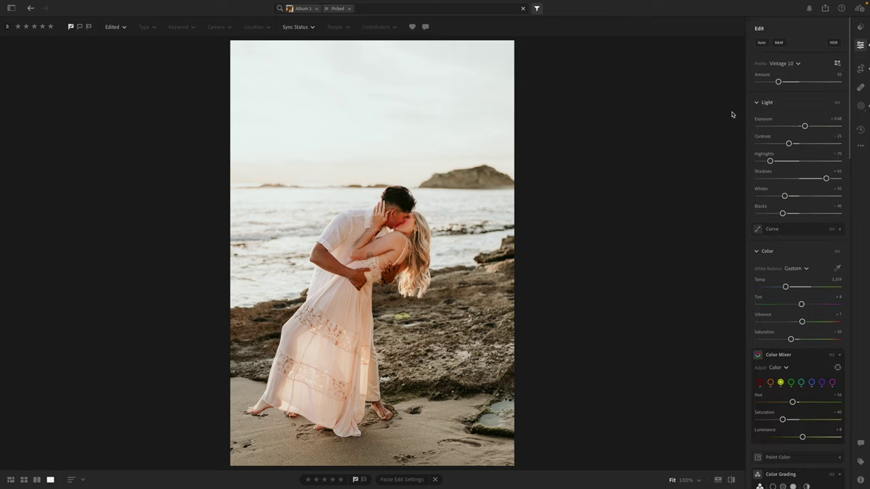
Step: Paste the current edit settings onto the next photo and warm it to Temp 6,035
key(ctrl+c)
key(ctrl+c)
key(Right)
key(ctrl+v)
drag(788, 287, 792, 289)
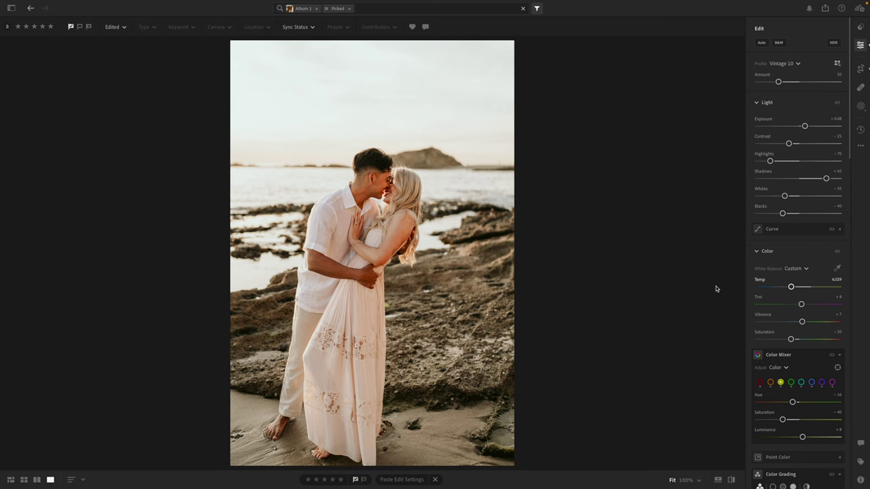
Step: Crop the standing-couple shot and check the faces at full size with a size-3 healing brush
key(c)
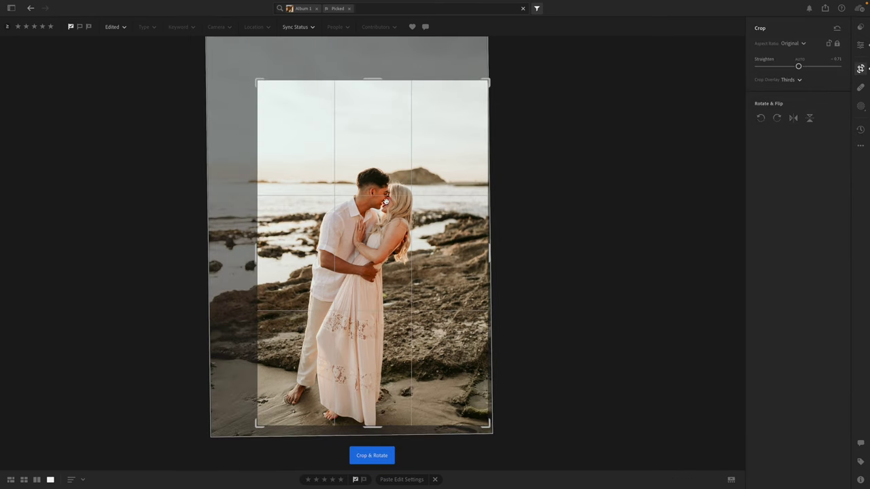
click(859, 45)
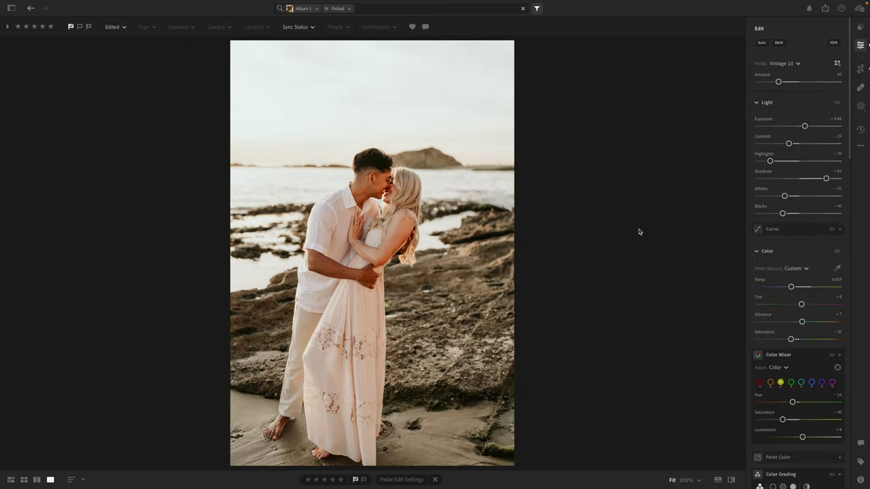
key(z)
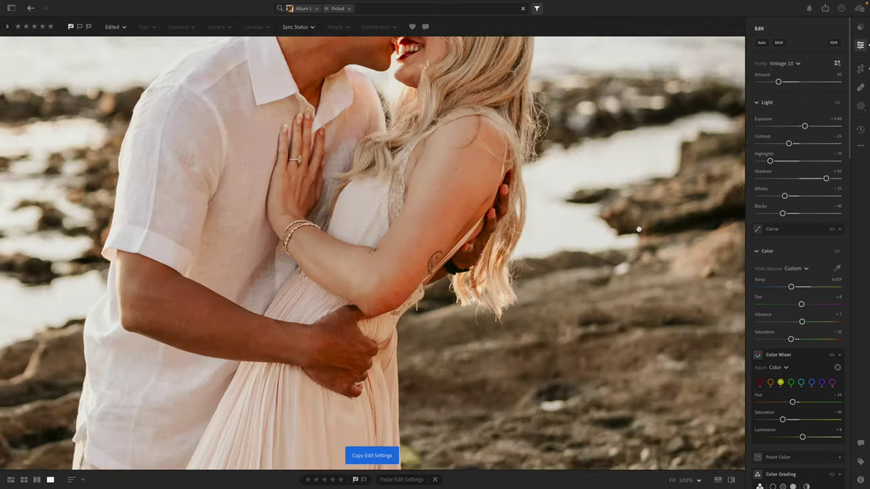
drag(425, 121, 442, 283)
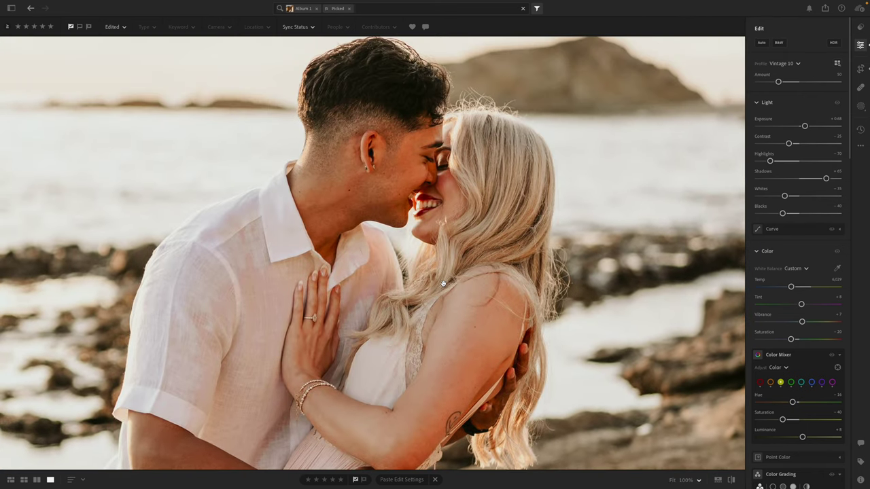
key(h)
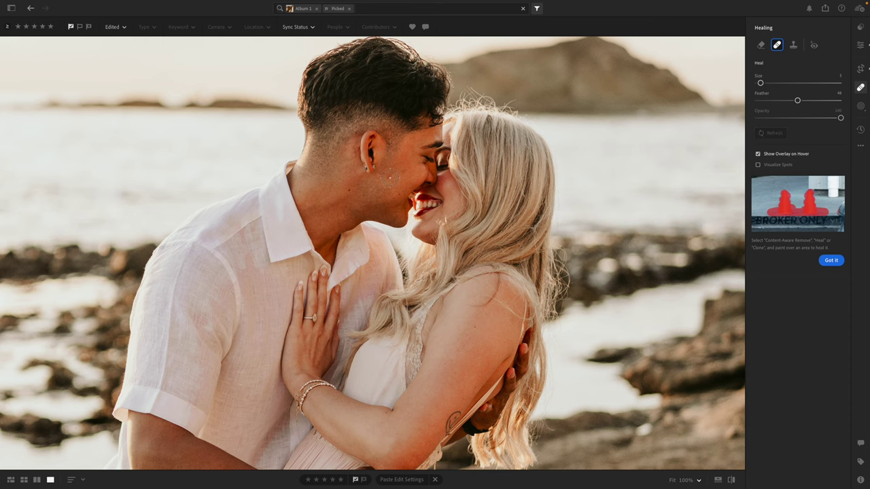
key(bracketleft)
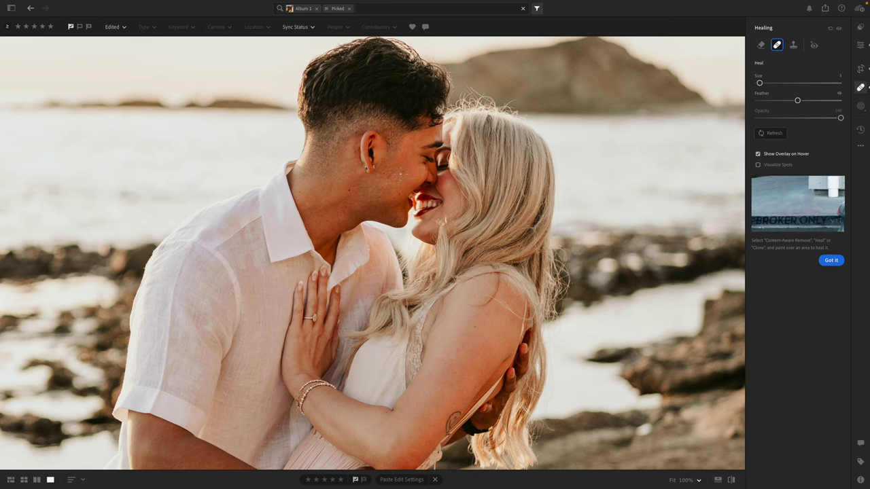
key(c)
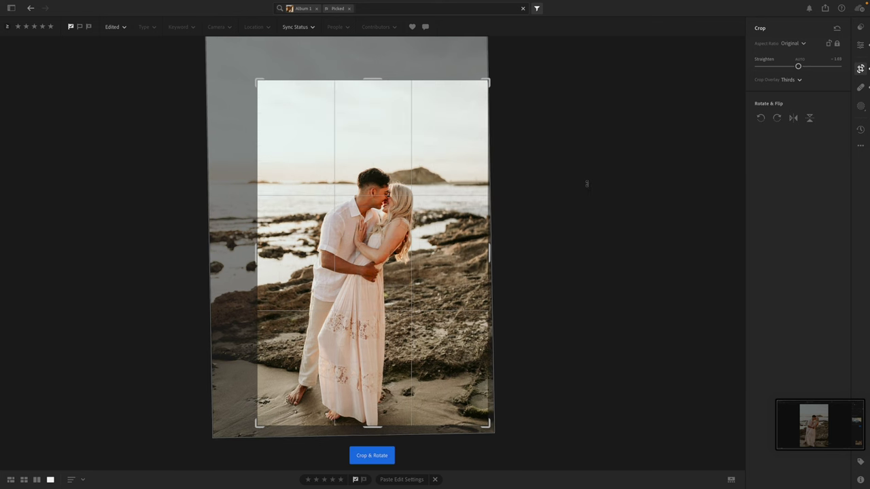
key(e)
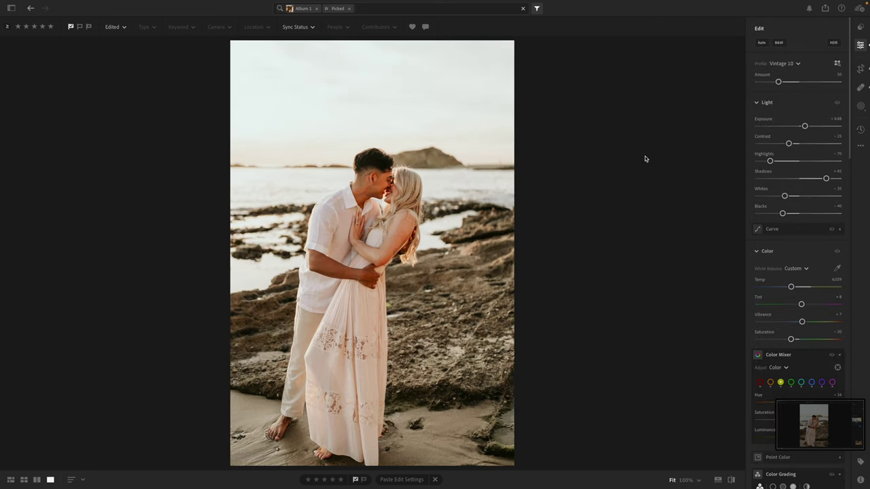
Step: Copy this photo's settings and paste them onto the dipping-kiss photo
key(ctrl+c)
key(Right)
key(ctrl+v)
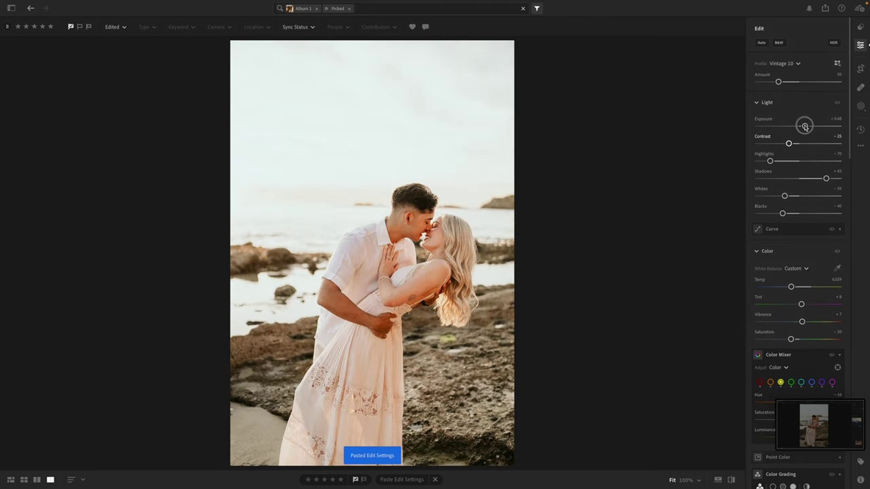
Step: Lower Exposure to +0.42, tighten the crop from the left around the couple, and start a brush mask
drag(805, 126, 801, 127)
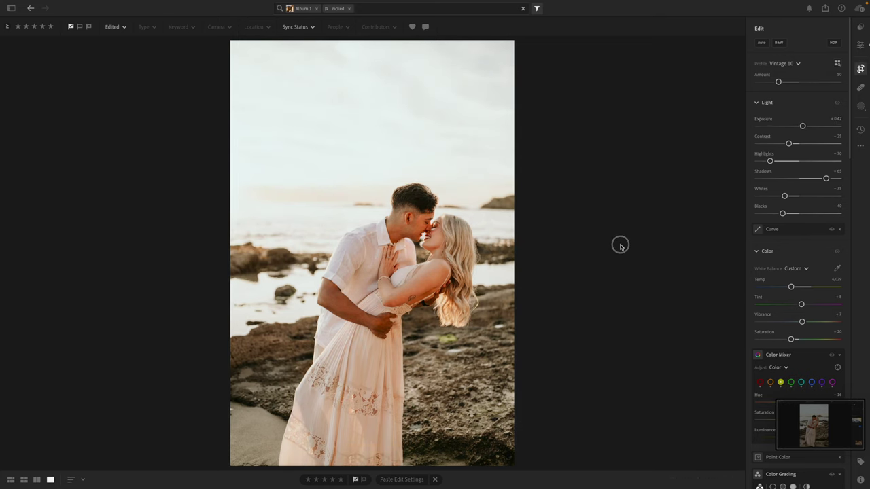
key(c)
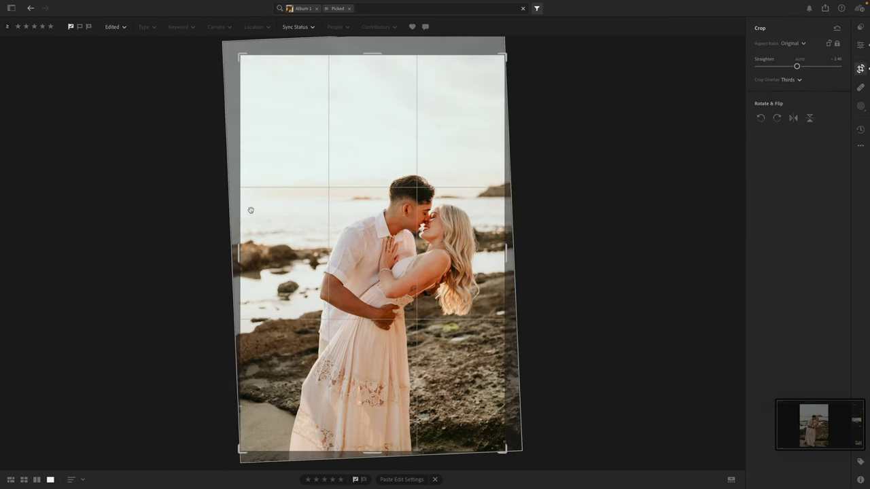
drag(242, 195, 277, 231)
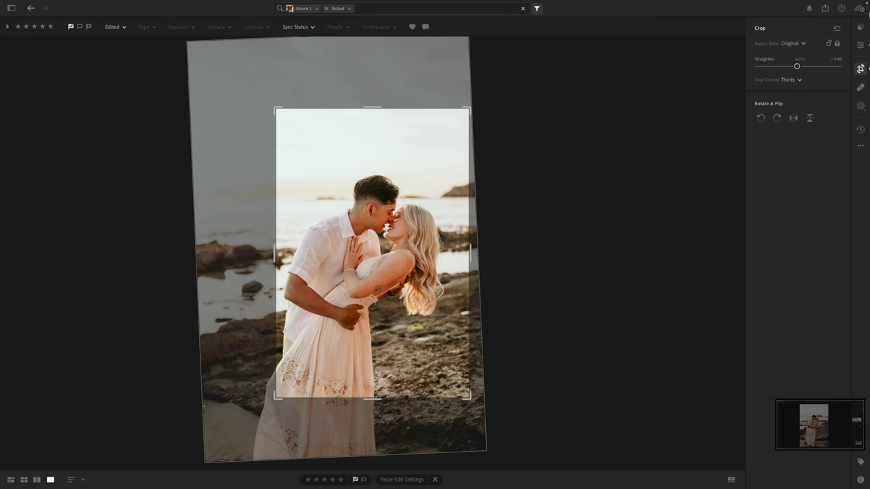
click(859, 46)
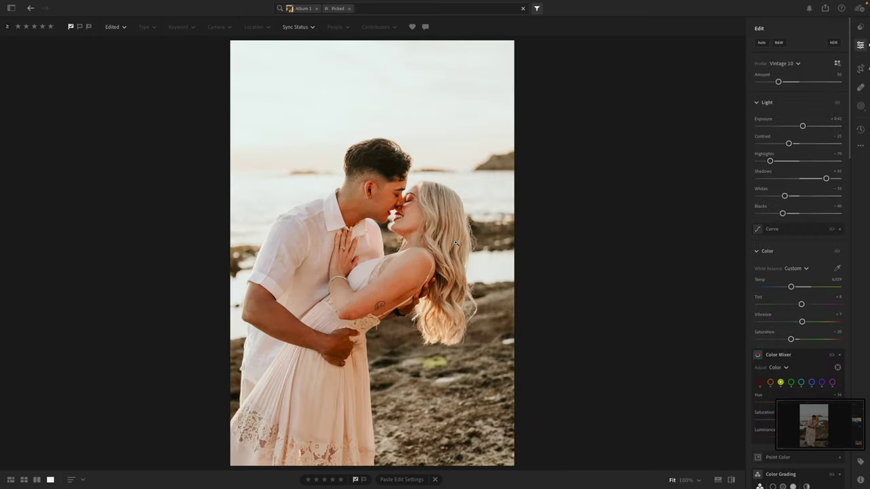
key(b)
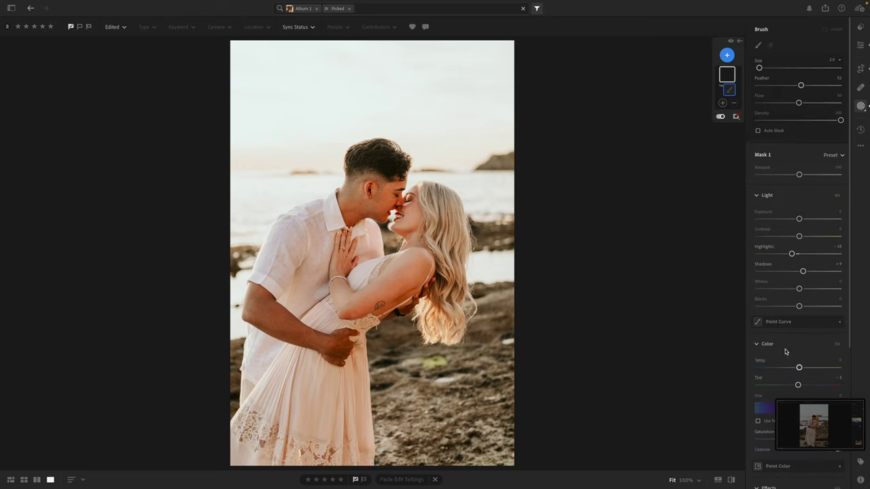
Step: Reset the brush mask's Dehaze, Saturation and Tint, then set Shadows +5 and Dehaze -3
scroll(779, 342, down, 1)
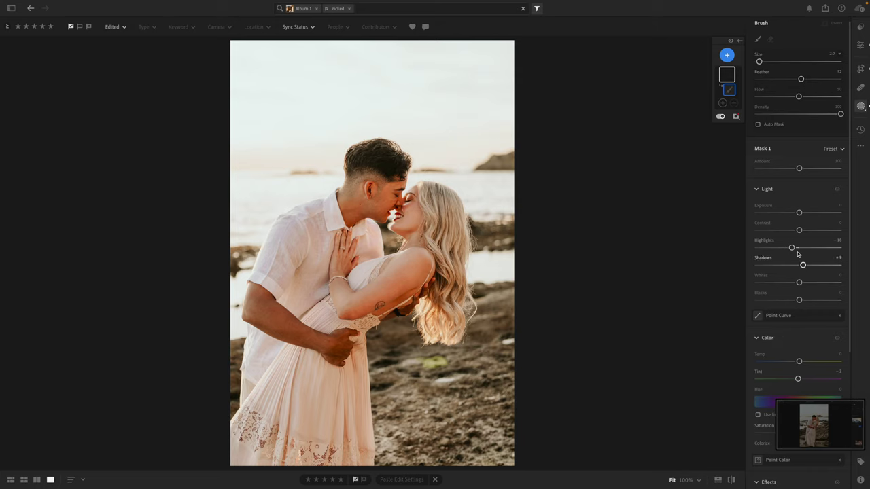
drag(792, 248, 799, 265)
scroll(801, 283, down, 5)
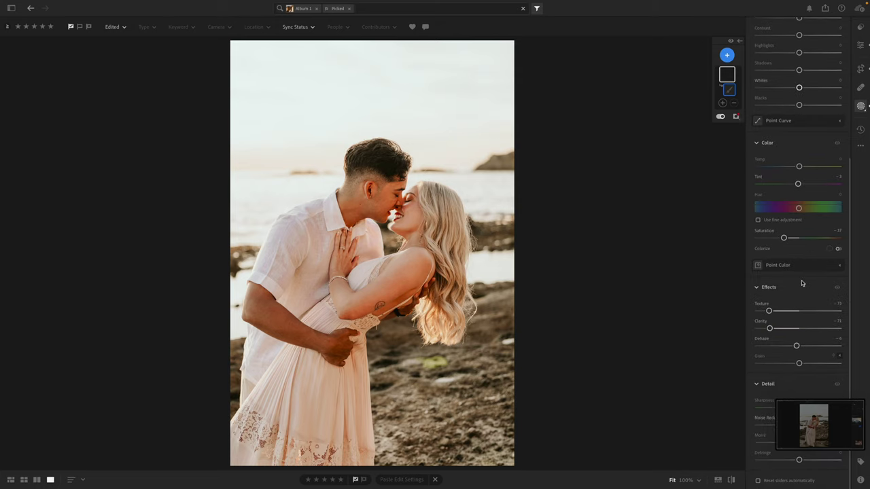
drag(797, 347, 799, 348)
double_click(798, 238)
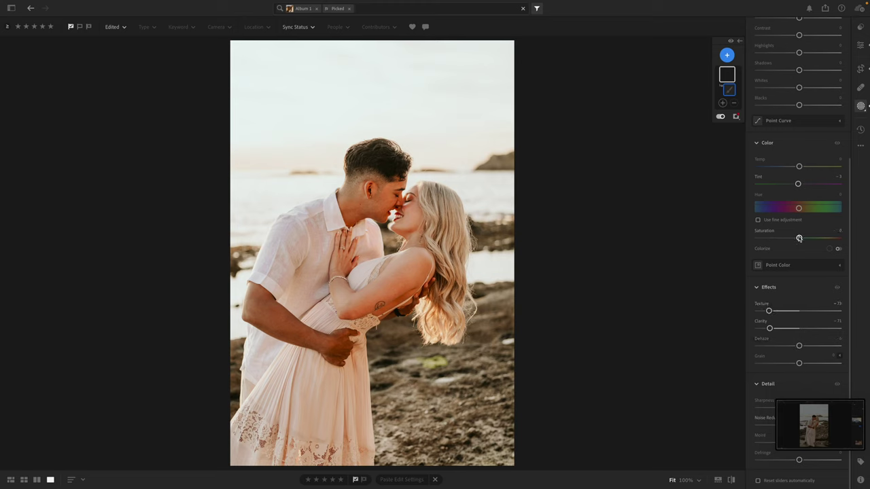
double_click(799, 184)
scroll(798, 367, up, 4)
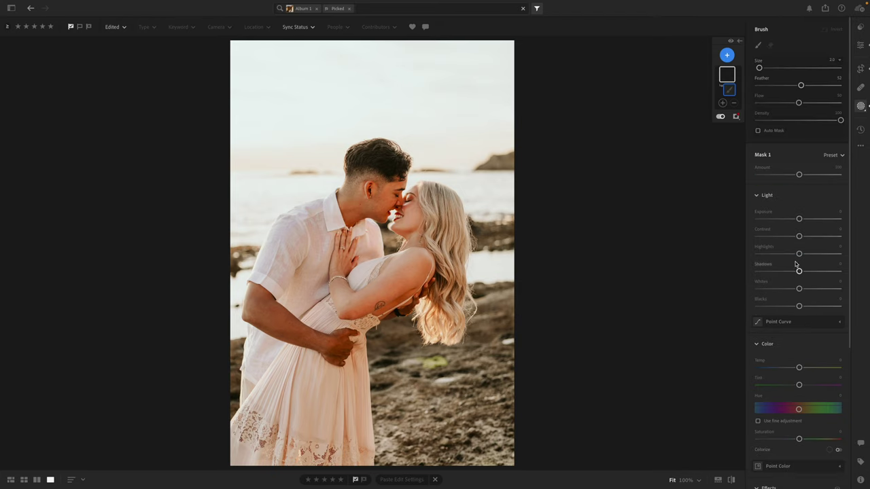
scroll(796, 266, down, 3)
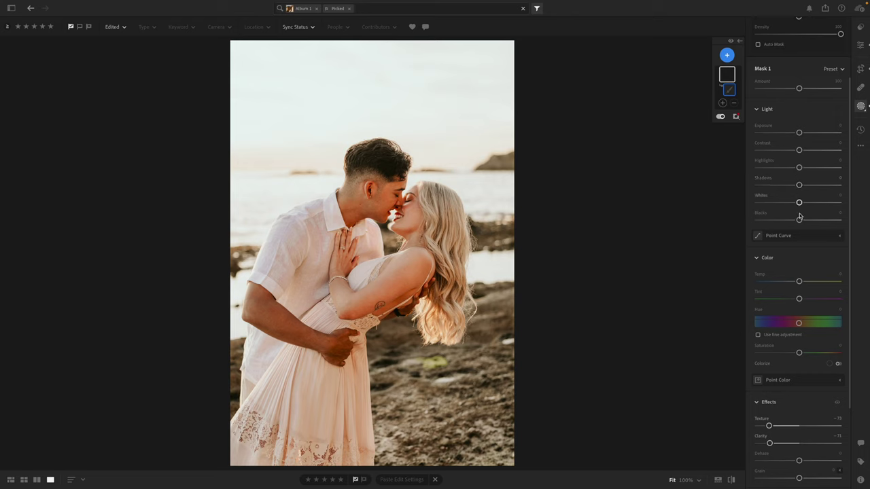
drag(799, 186, 802, 189)
scroll(801, 188, down, 4)
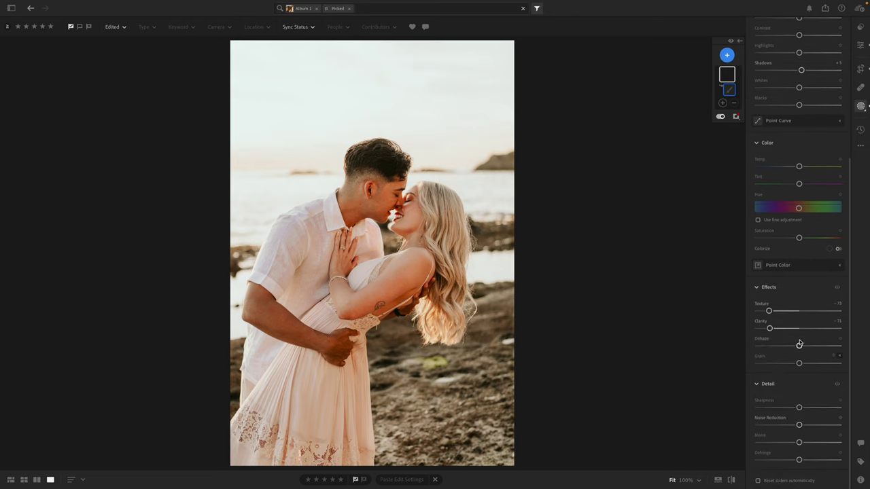
drag(799, 346, 797, 346)
Step: Paint the mask over the woman's arm and shoulder and the man's forearm
key(b)
mouse_move(419, 263)
mouse_down()
mouse_move(360, 299)
mouse_move(419, 263)
mouse_up()
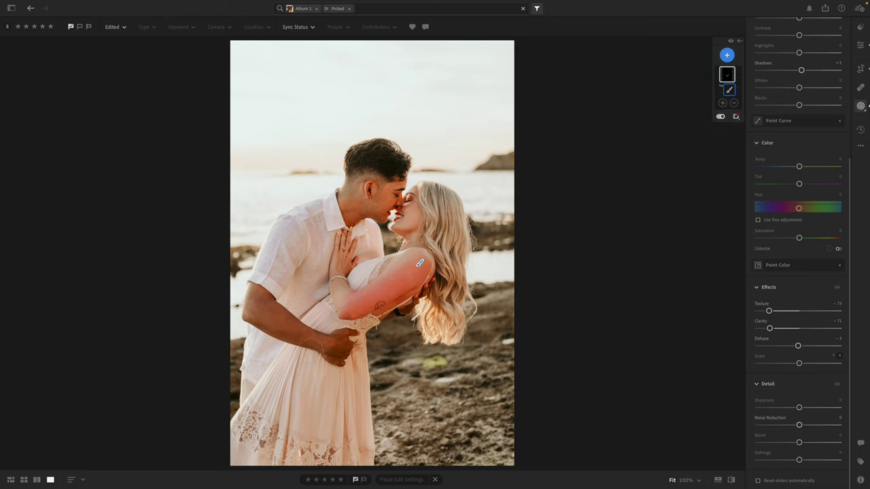
mouse_move(253, 309)
mouse_down()
mouse_move(299, 322)
mouse_move(344, 352)
mouse_up()
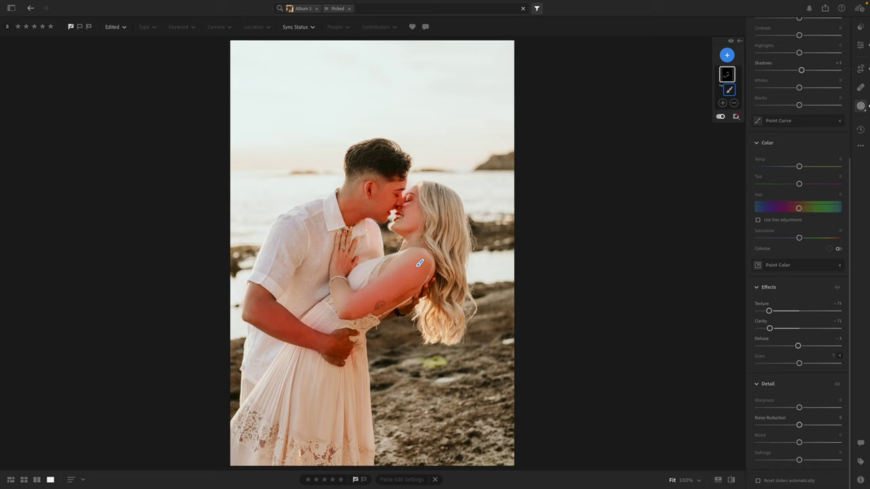
click(861, 49)
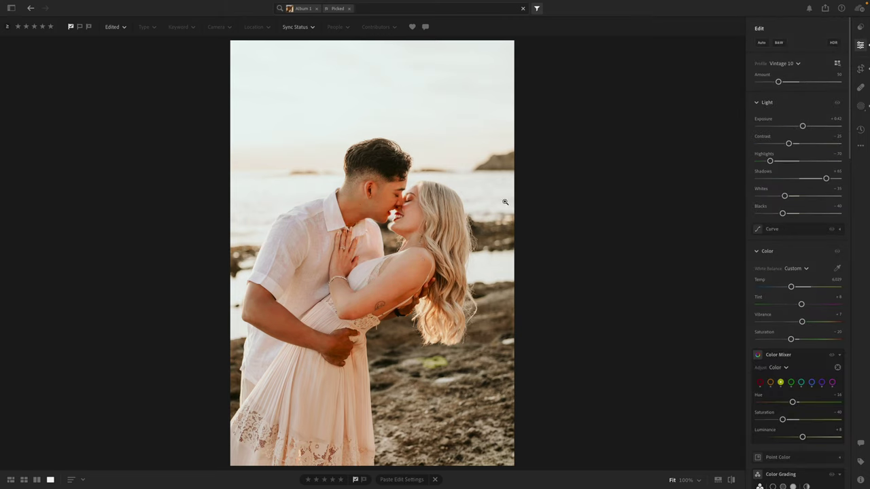
Step: Settle Exposure at +0.31, commit the crop, copy the settings and move to the sunset photo
drag(802, 127, 801, 126)
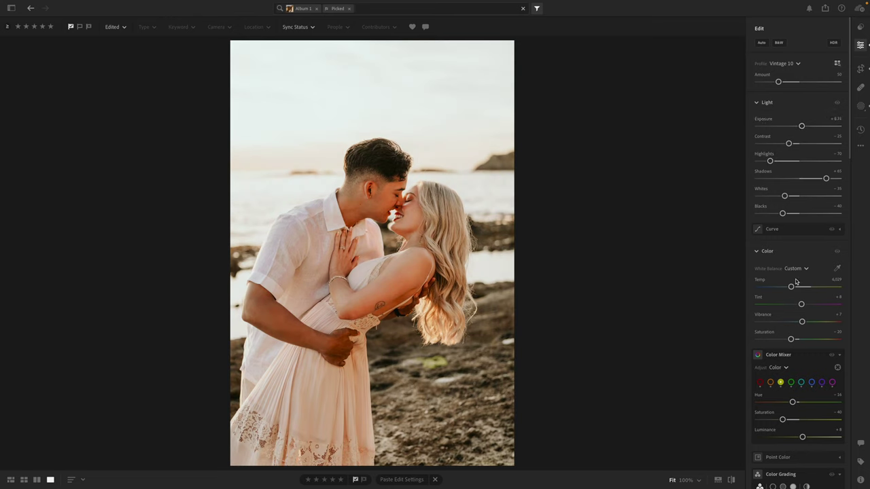
drag(791, 288, 792, 288)
key(c)
drag(569, 227, 570, 228)
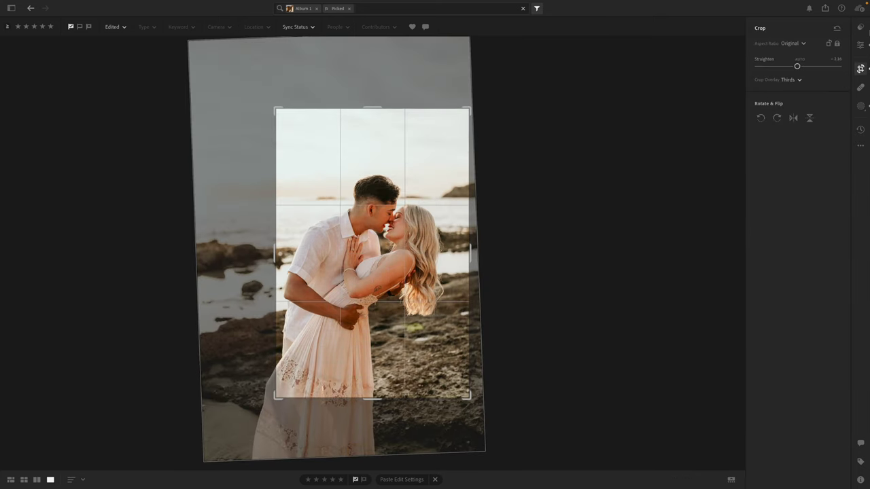
click(861, 44)
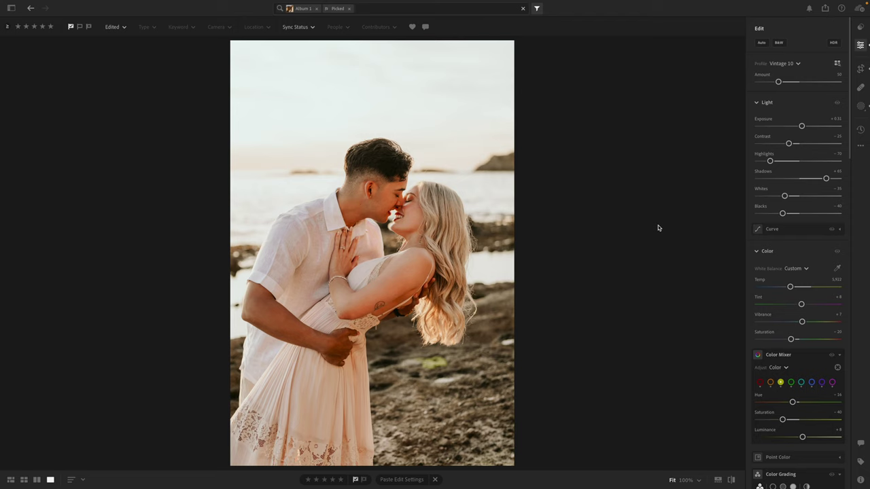
key(ctrl+c)
key(Right)
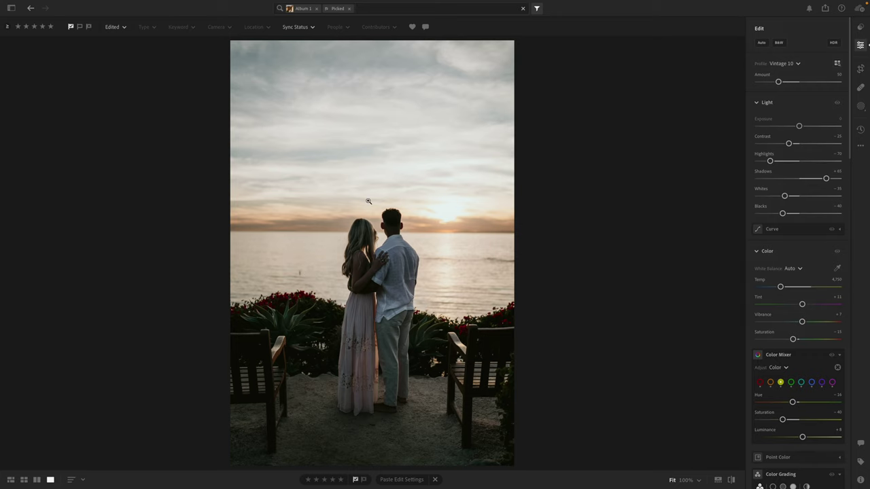
Step: Zoom to 100% and heal away the small figure in the water
click(409, 89)
click(409, 88)
click(302, 272)
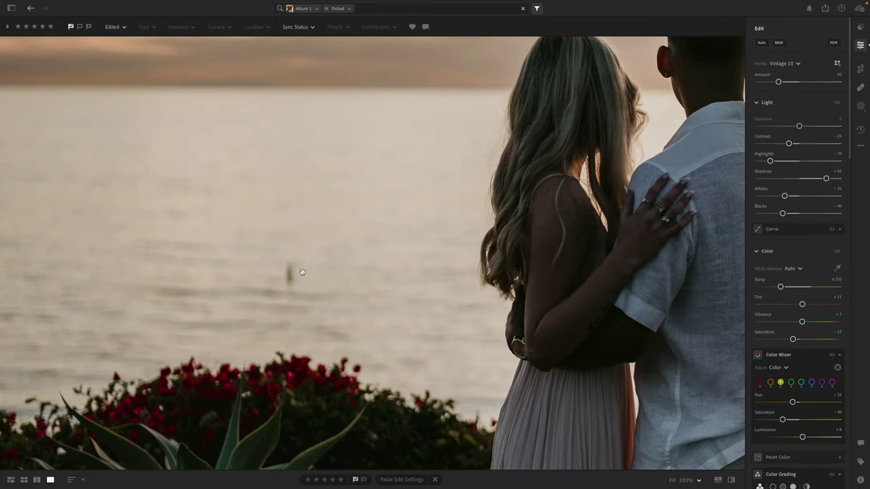
key(h)
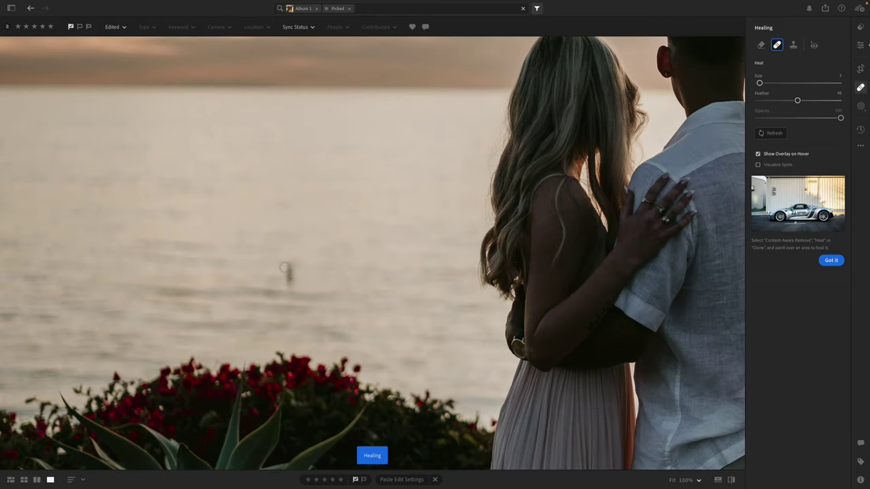
drag(288, 266, 288, 284)
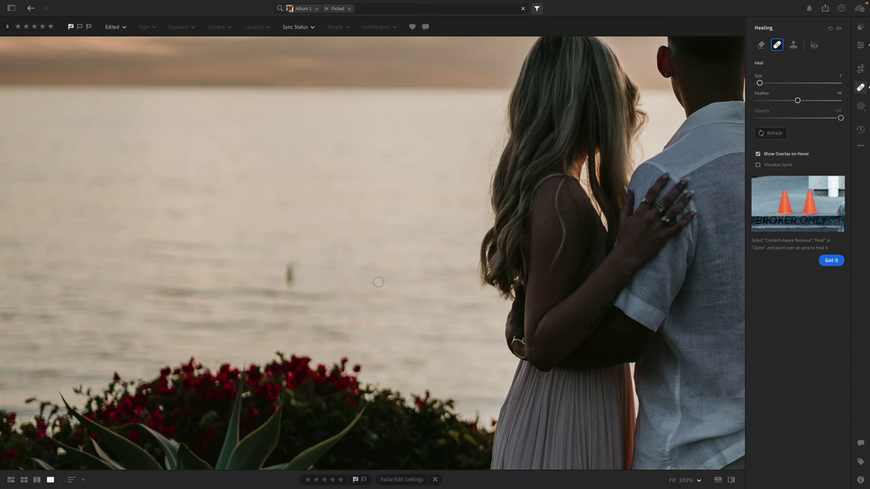
key(z)
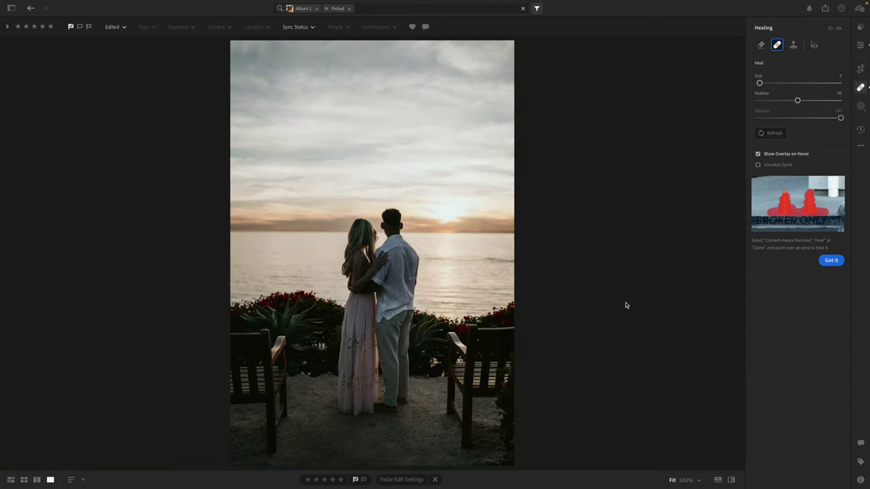
Step: Pull the crop in slightly from the left, warm Temp to 6,277 and raise Exposure to +0.66
key(c)
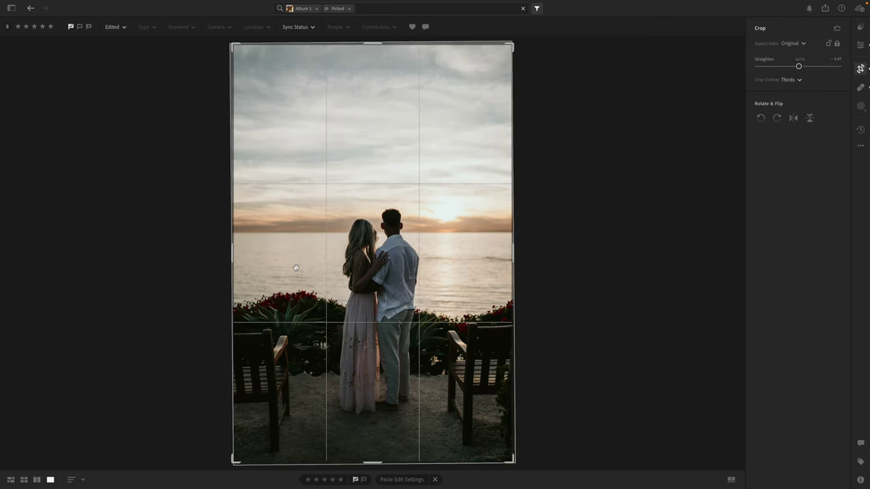
drag(235, 253, 239, 252)
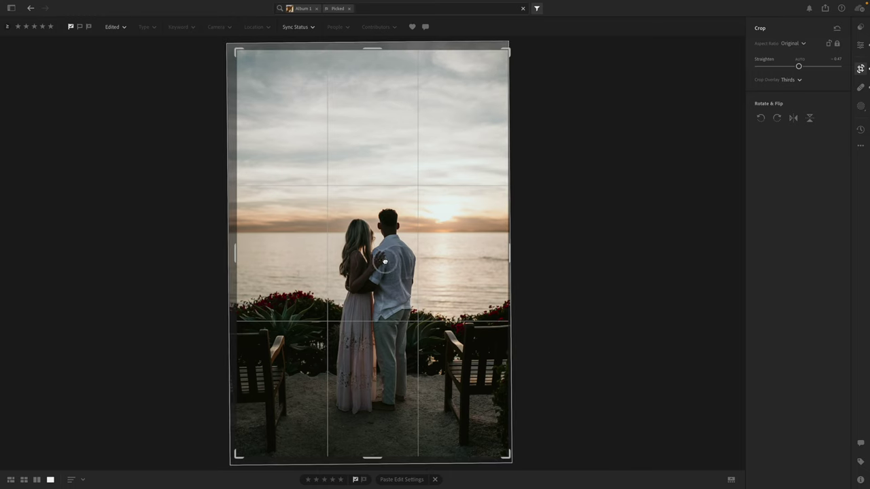
click(860, 46)
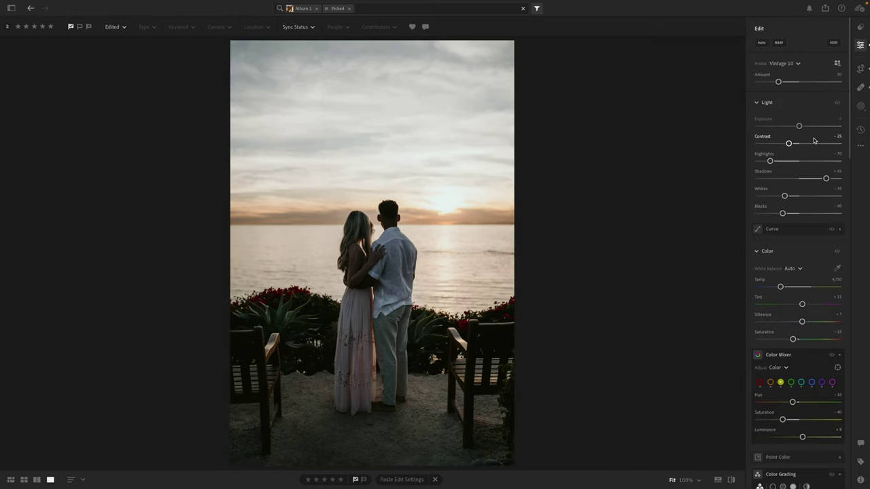
click(793, 287)
click(805, 127)
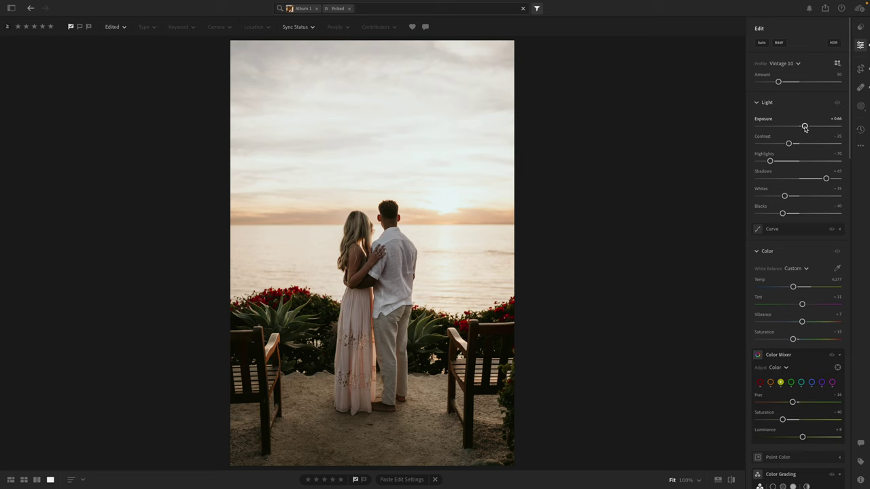
Step: Set the sunset photo to Exposure +0.86, Temp 6,850 and Contrast -17
double_click(805, 127)
key(Right)
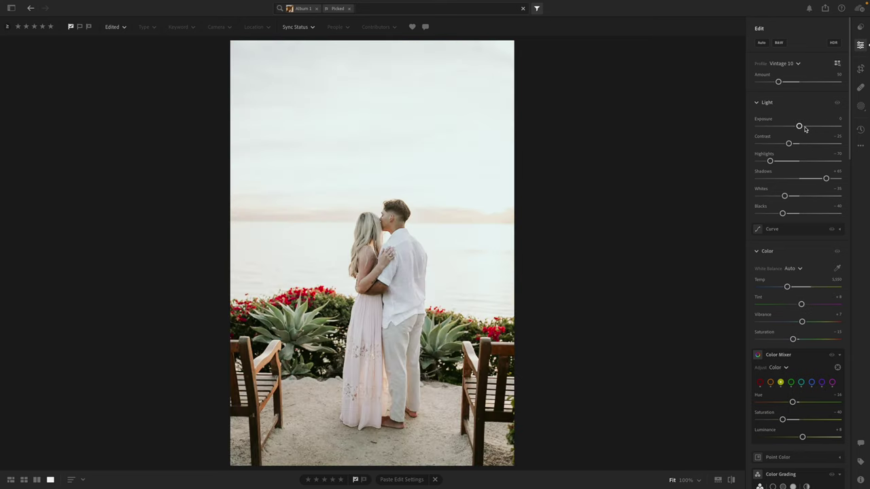
click(791, 127)
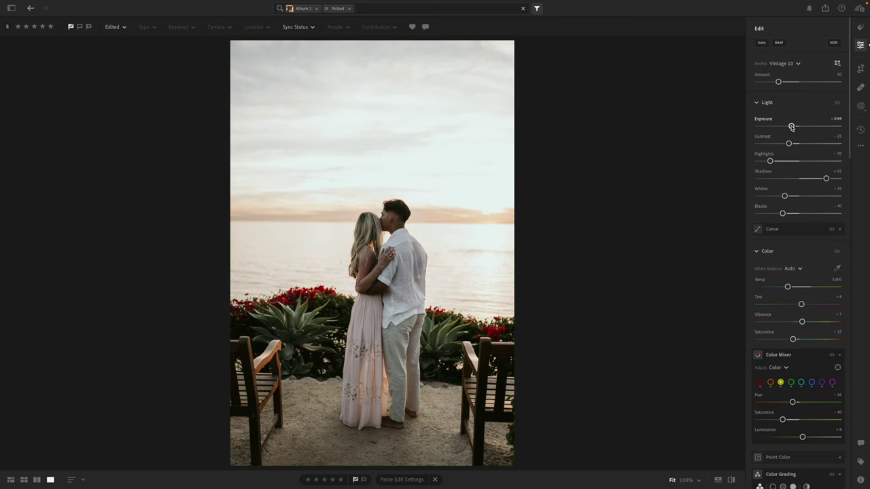
key(Right)
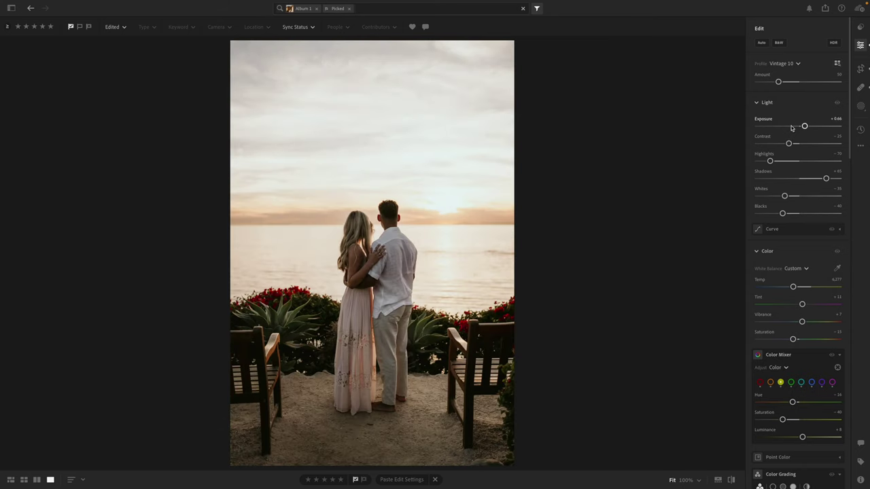
click(793, 144)
drag(804, 126, 803, 126)
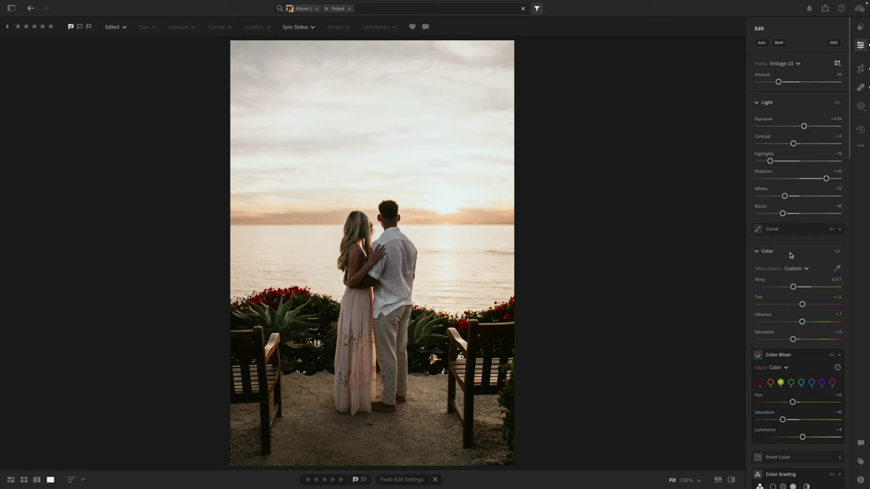
drag(793, 287, 795, 287)
drag(792, 143, 805, 126)
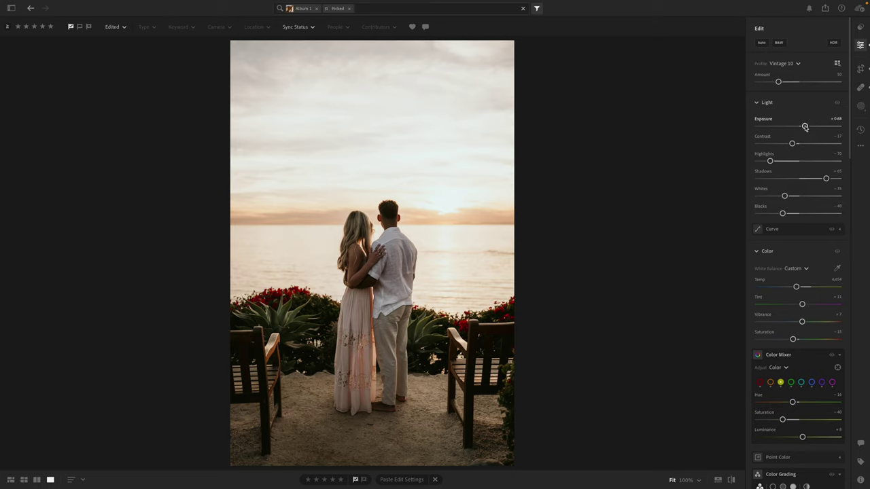
Step: Create a Background mask and clear its carried-over Texture, Clarity, Dehaze and Shadows
key(m)
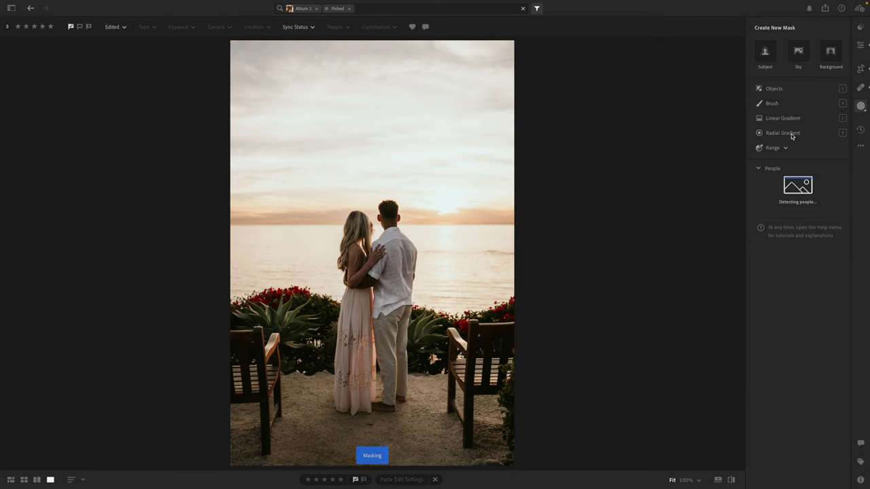
click(831, 51)
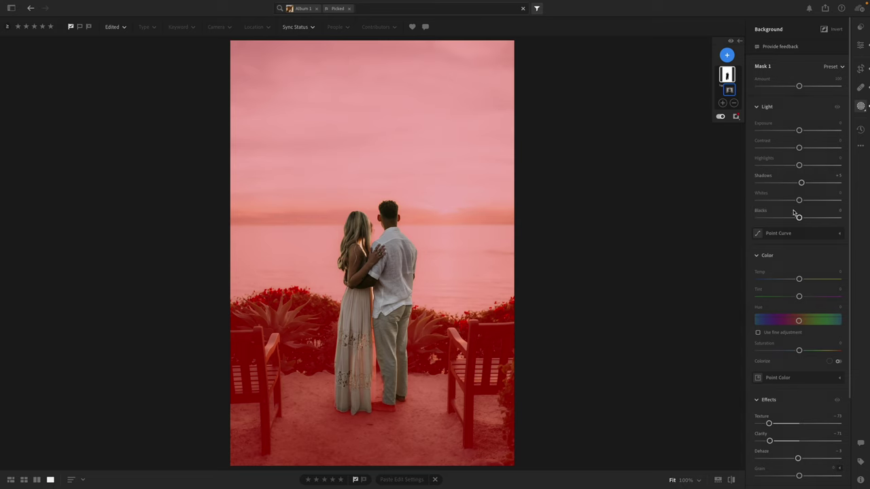
click(793, 423)
drag(793, 423, 798, 423)
click(798, 441)
click(798, 458)
click(798, 458)
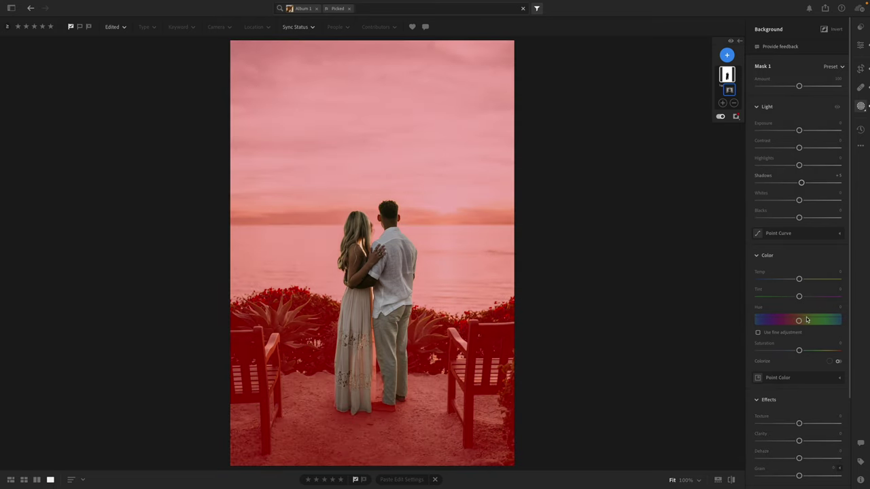
double_click(801, 183)
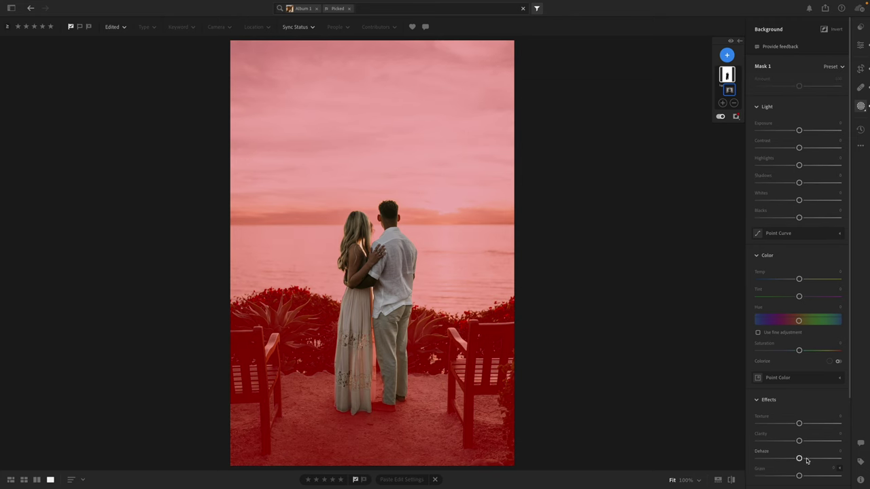
mouse_move(804, 459)
mouse_down()
mouse_move(834, 464)
mouse_move(761, 460)
mouse_move(801, 462)
mouse_up()
Step: Give the background mask lower contrast, Highlights -71, Saturation +33 and Dehaze +11
drag(806, 352, 805, 352)
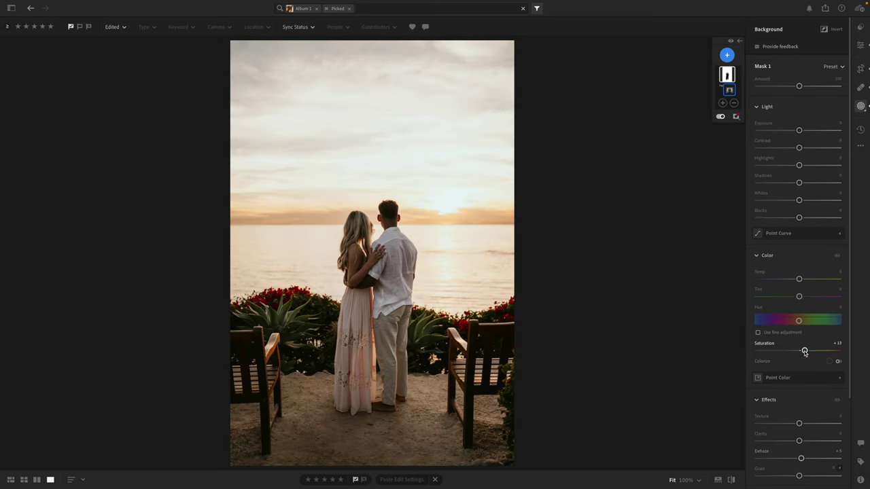
drag(799, 166, 798, 183)
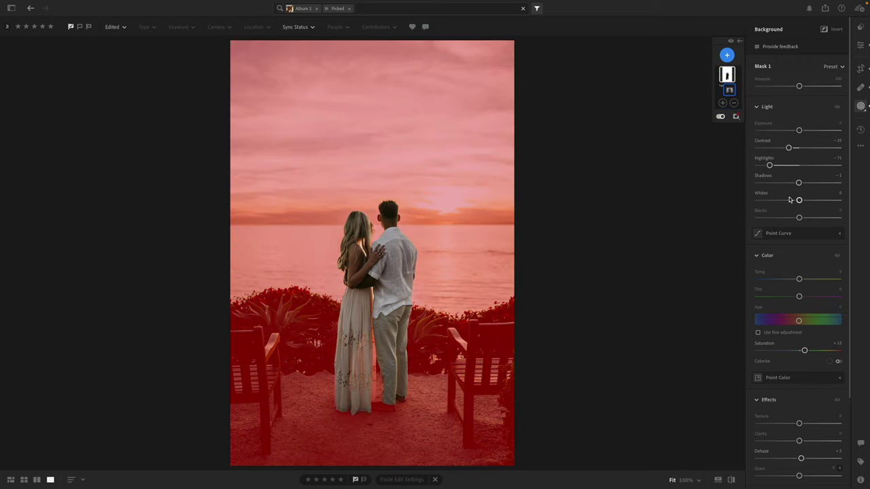
mouse_move(788, 148)
mouse_down()
mouse_move(769, 146)
mouse_move(791, 149)
mouse_up()
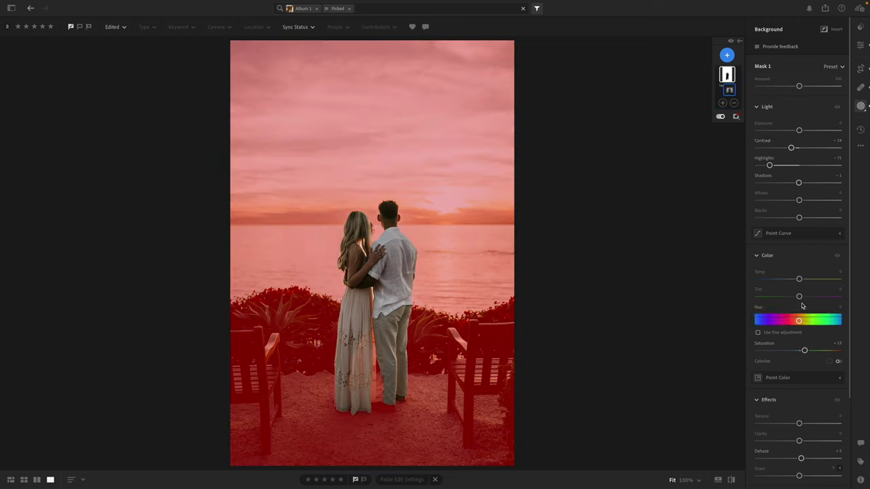
drag(804, 350, 864, 357)
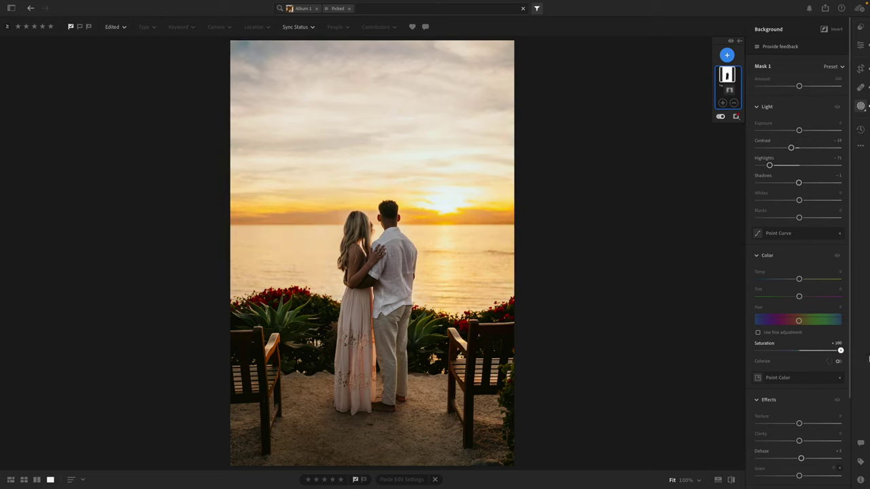
drag(868, 358, 812, 350)
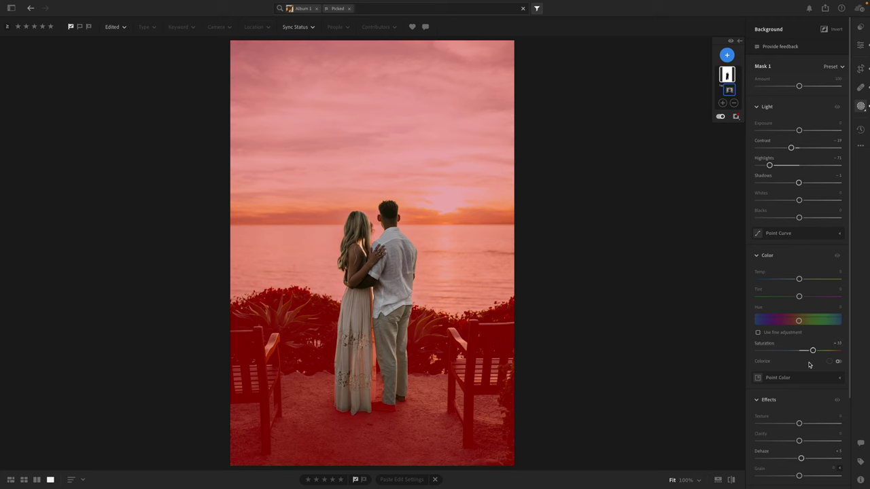
scroll(808, 364, down, 3)
drag(800, 367, 795, 330)
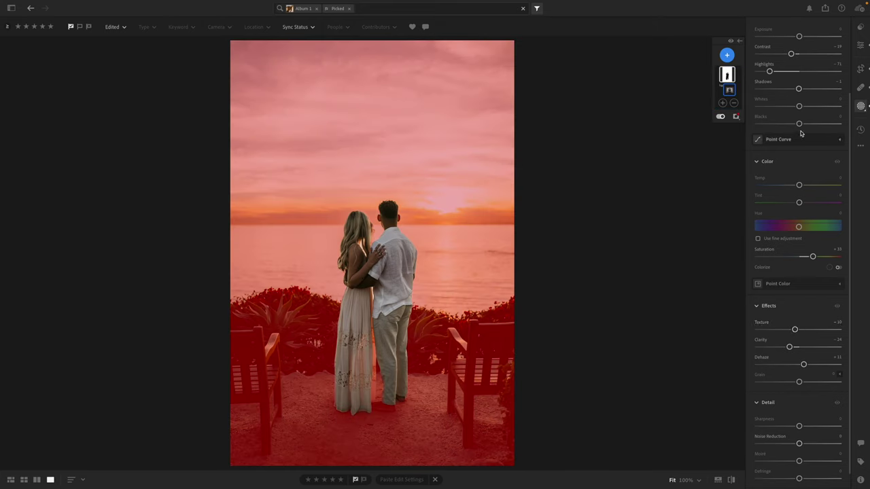
Step: Add a Subject mask on the couple and reset its Saturation, Texture, Clarity, Dehaze, Highlights and Contrast
click(726, 54)
click(740, 76)
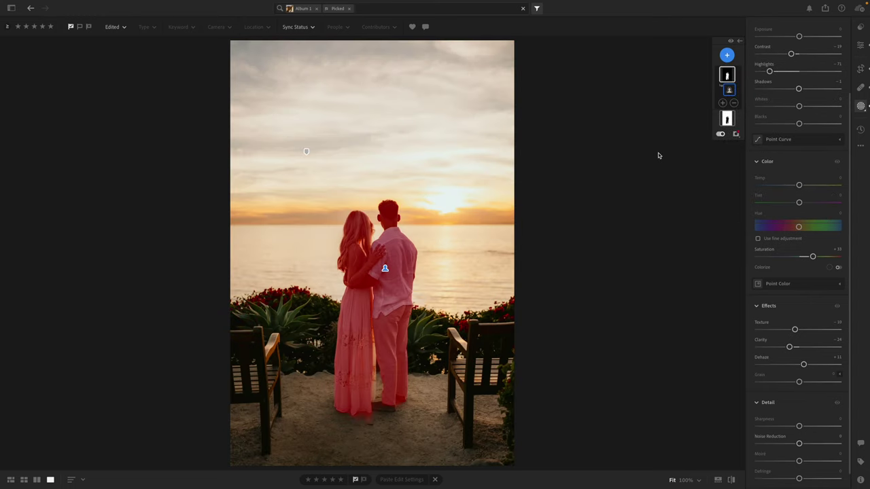
double_click(811, 256)
double_click(805, 328)
double_click(794, 344)
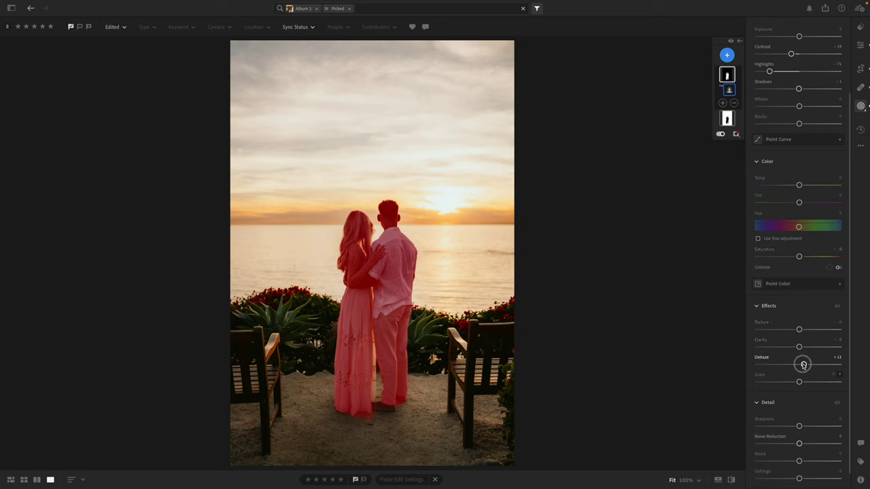
double_click(804, 364)
scroll(803, 169, up, 3)
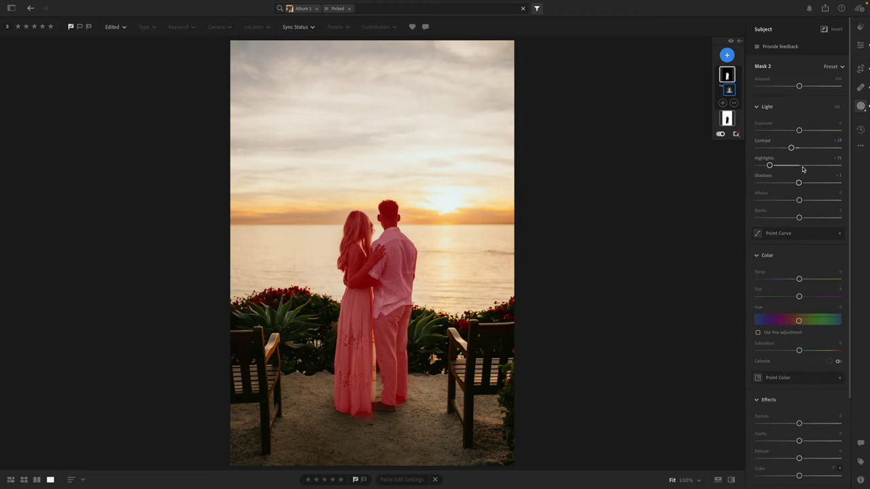
click(800, 166)
double_click(799, 165)
double_click(792, 147)
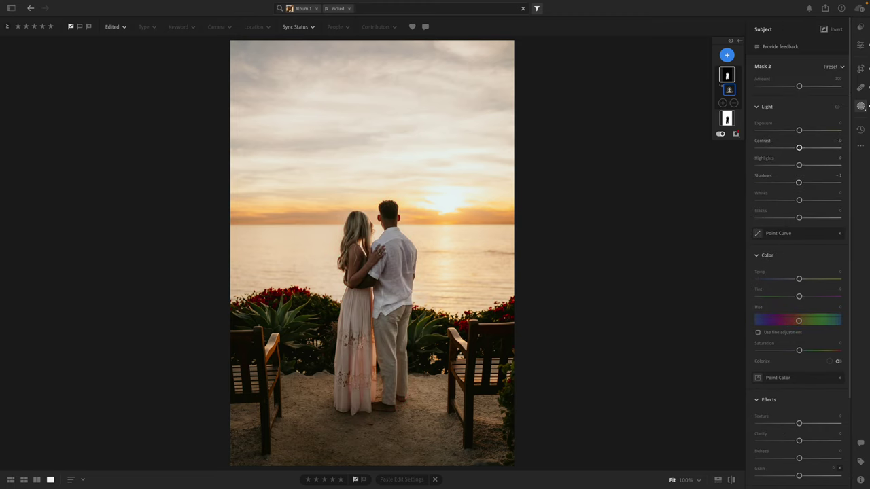
Step: Brighten the couple mask's exposure, nudge Tint to about +4 and lift Shadows to +2
drag(799, 132, 802, 131)
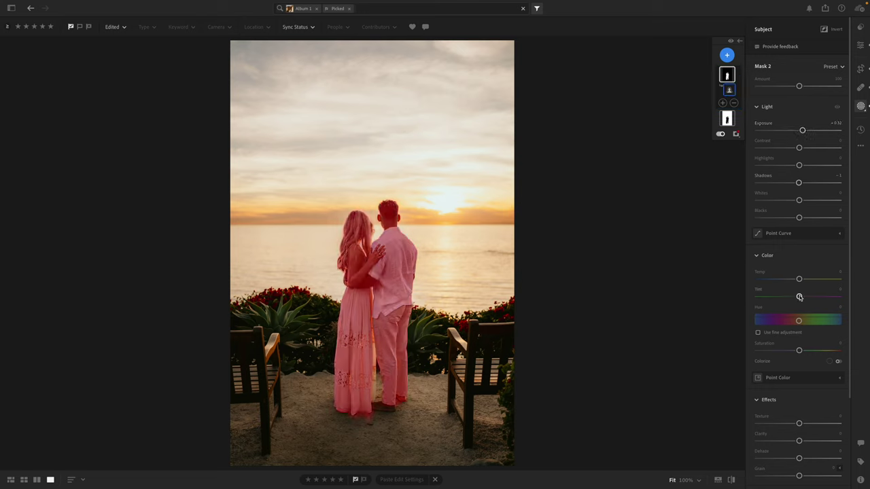
drag(799, 297, 802, 280)
mouse_move(799, 183)
mouse_down()
mouse_move(864, 195)
mouse_move(837, 183)
mouse_move(786, 184)
mouse_move(801, 191)
mouse_up()
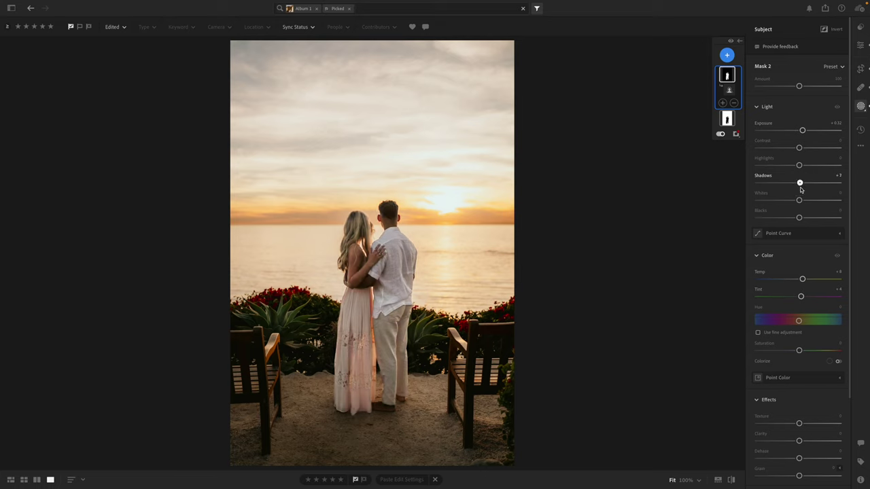
scroll(798, 204, down, 4)
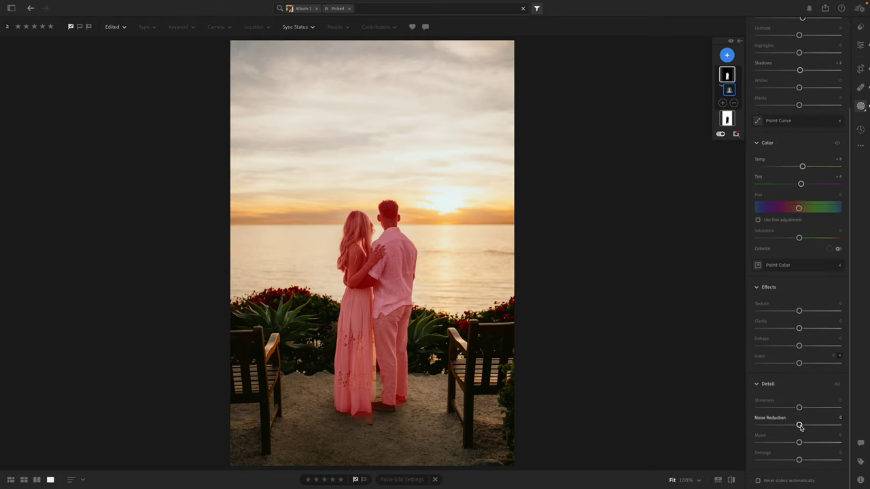
Step: Raise the couple mask's Noise Reduction to +46 while checking the faces at 100%
drag(800, 426, 800, 426)
click(367, 274)
drag(367, 274, 364, 360)
mouse_move(800, 426)
mouse_down()
mouse_move(824, 432)
mouse_move(771, 423)
mouse_move(808, 426)
mouse_up()
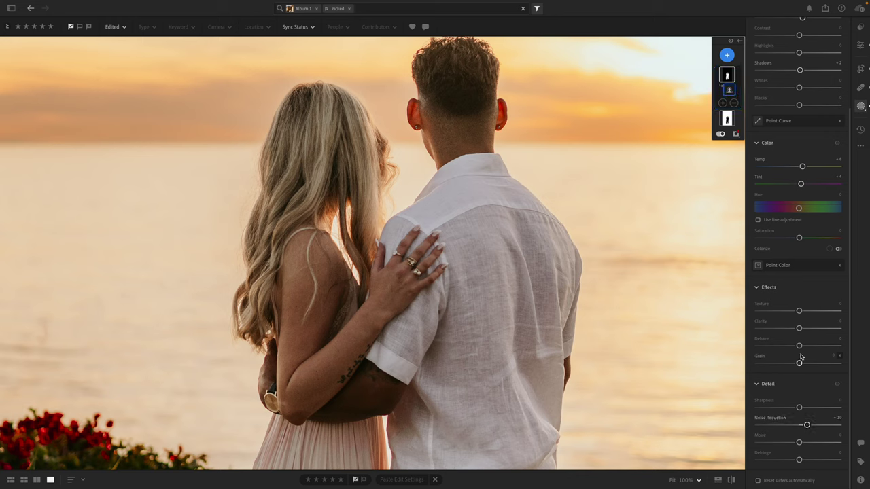
drag(806, 425, 819, 427)
Step: Add Grain +21 to the couple mask with Size 3 and Roughness 30
mouse_move(799, 364)
mouse_down()
mouse_move(817, 365)
mouse_move(804, 363)
mouse_up()
key(o)
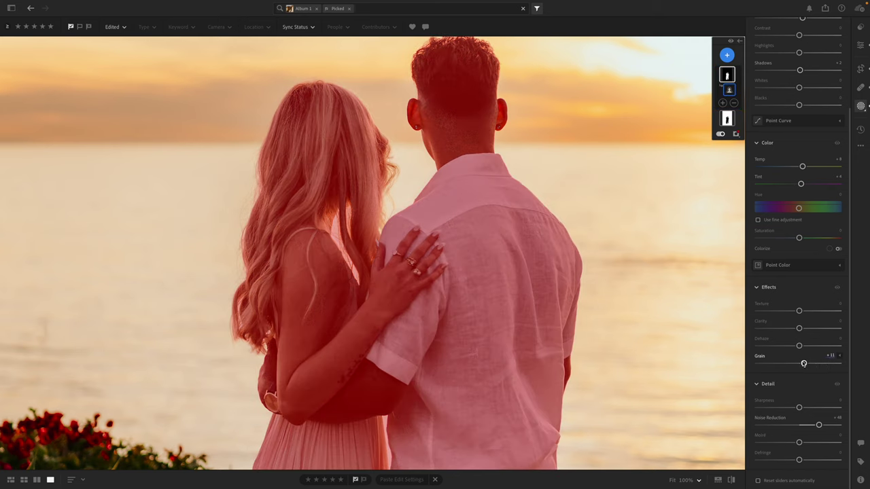
click(839, 355)
drag(775, 381, 760, 382)
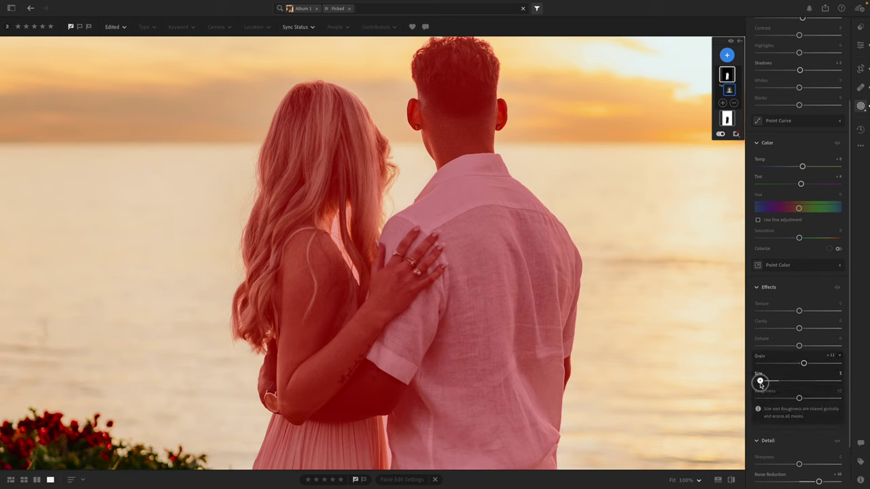
click(770, 399)
drag(770, 399, 773, 399)
click(803, 363)
drag(804, 363, 807, 365)
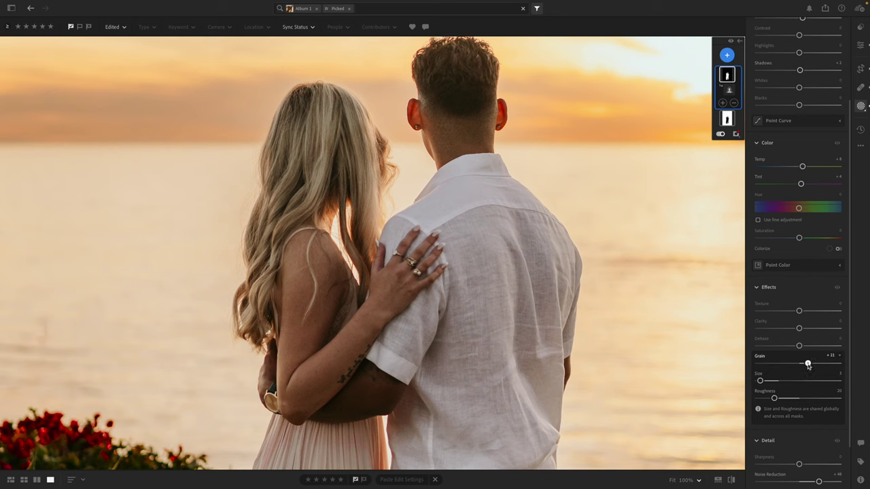
drag(807, 364, 807, 364)
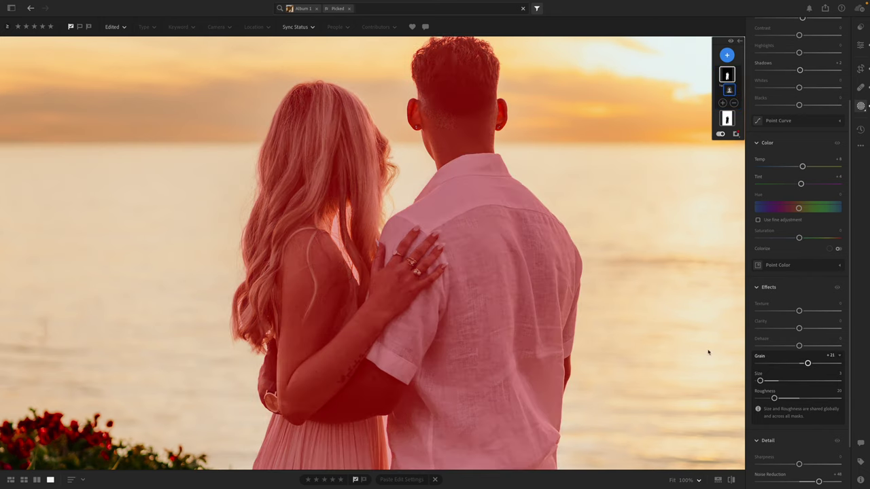
click(660, 326)
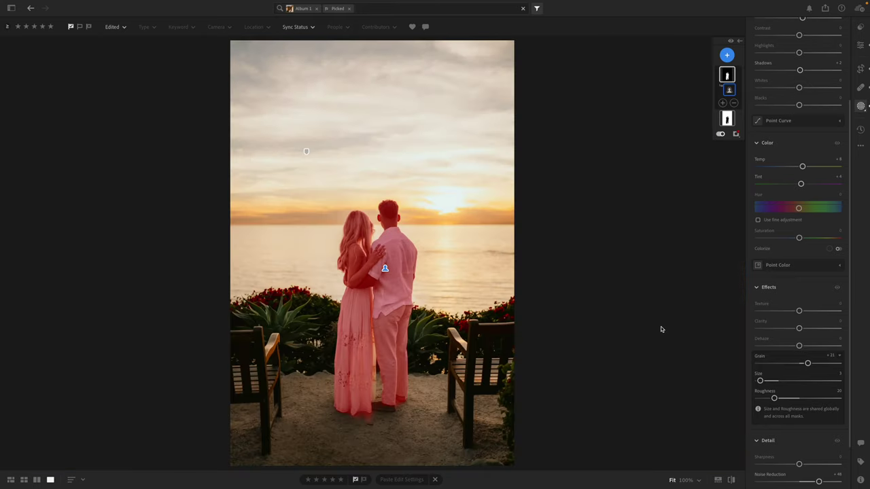
Step: Set global Temp to 6,933 and Contrast to -14, compare before/after, and copy the settings
click(860, 45)
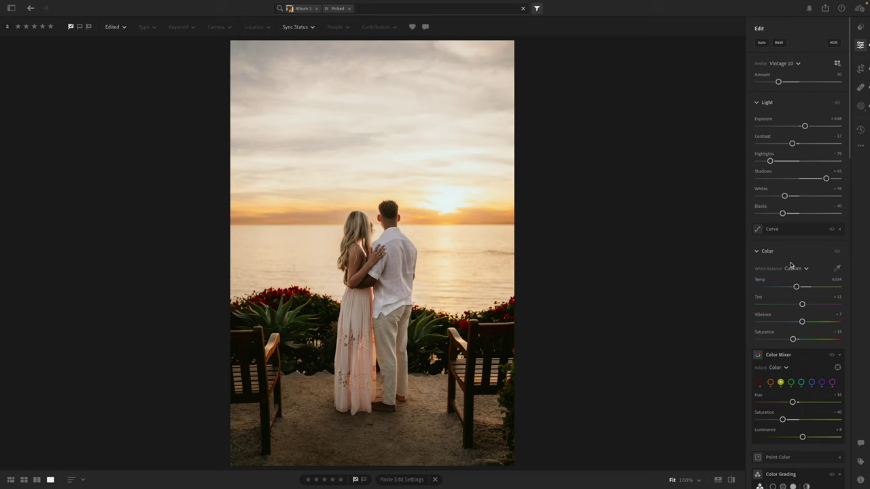
drag(796, 286, 801, 290)
drag(792, 143, 805, 126)
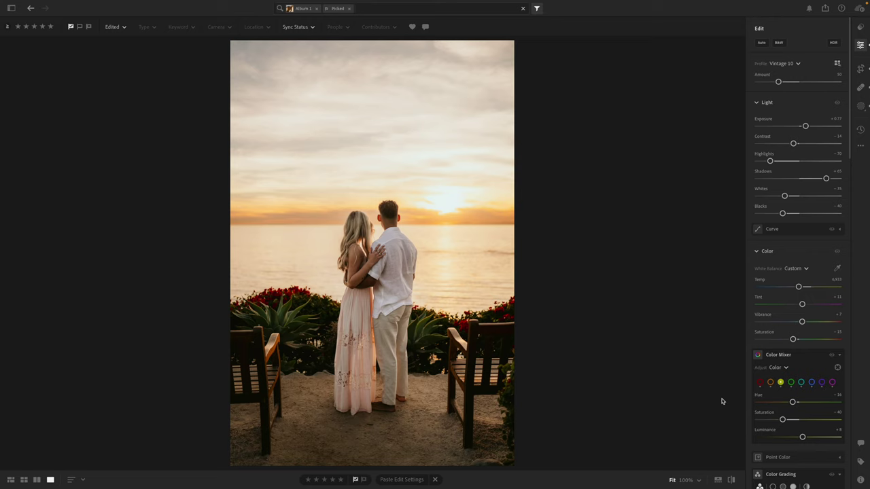
click(733, 481)
key(ctrl+c)
Step: Paste the sunset photo's edits (Custom white balance, Temp 6,933, Tint +11) onto the kissing shot
key(Right)
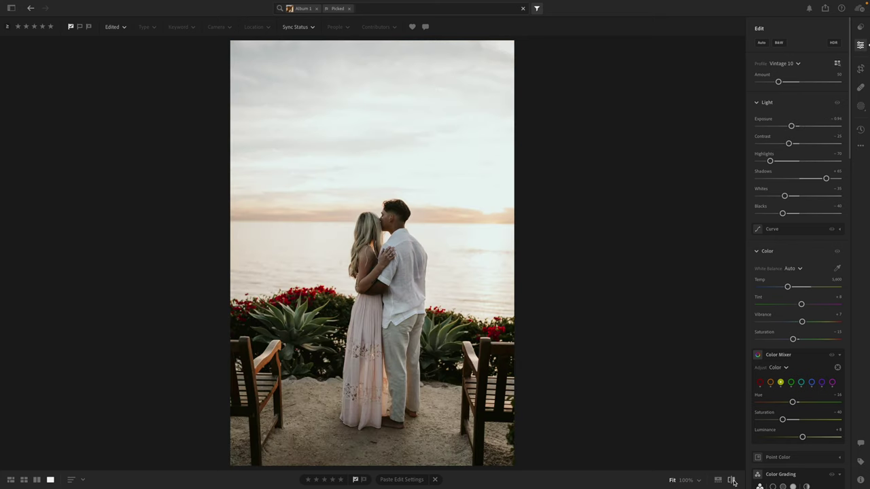
key(ctrl+v)
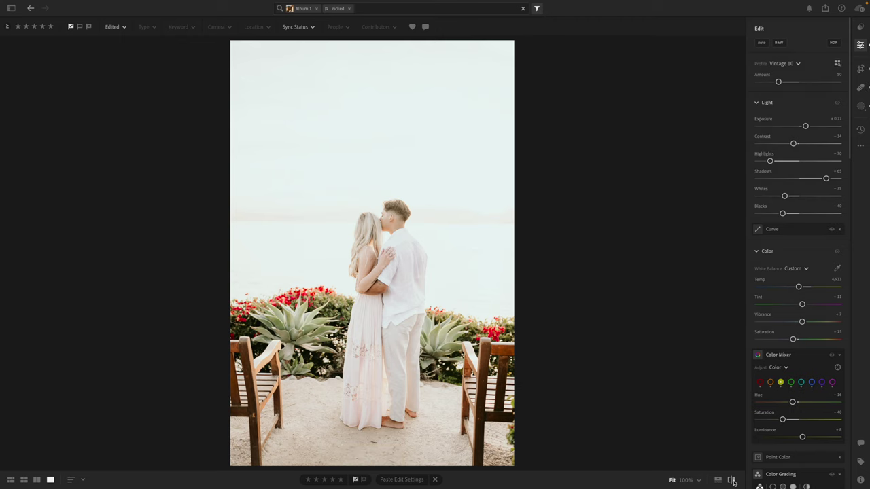
key(Right)
key(Right)
key(Right)
key(Right)
key(Right)
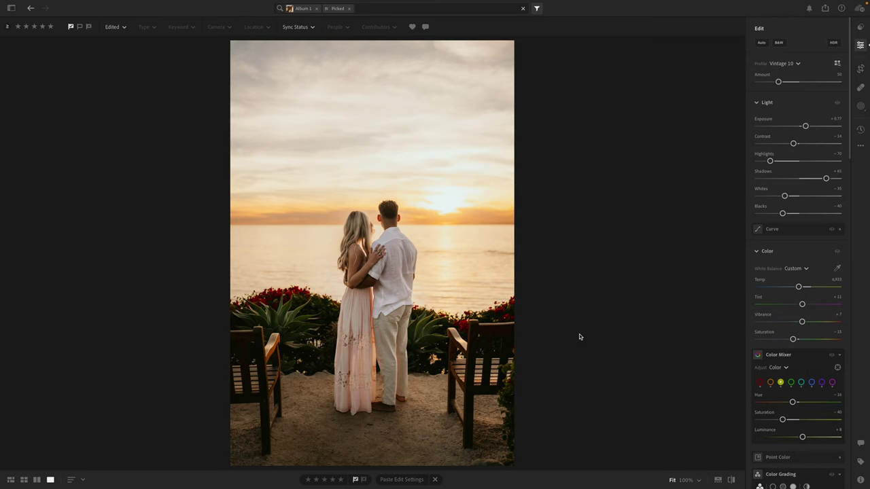
key(Left)
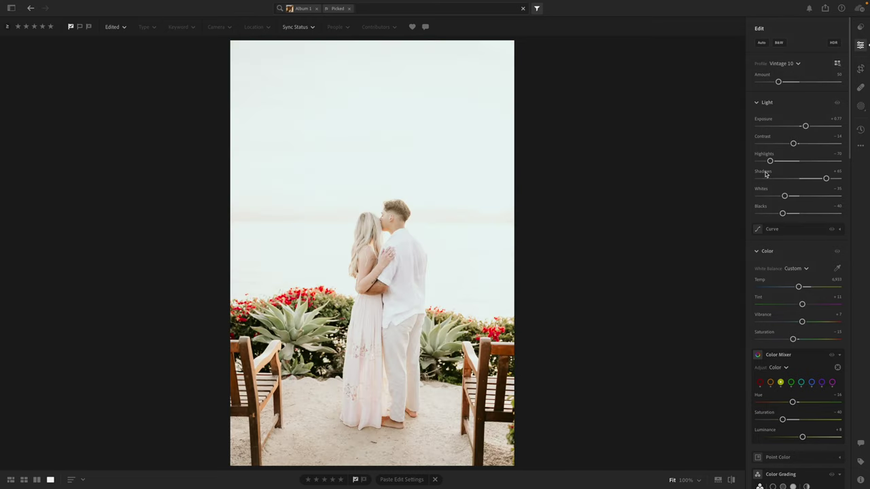
Step: Darken the kissing shot to Exposure -1.02 and compare it with the original
drag(805, 127, 791, 127)
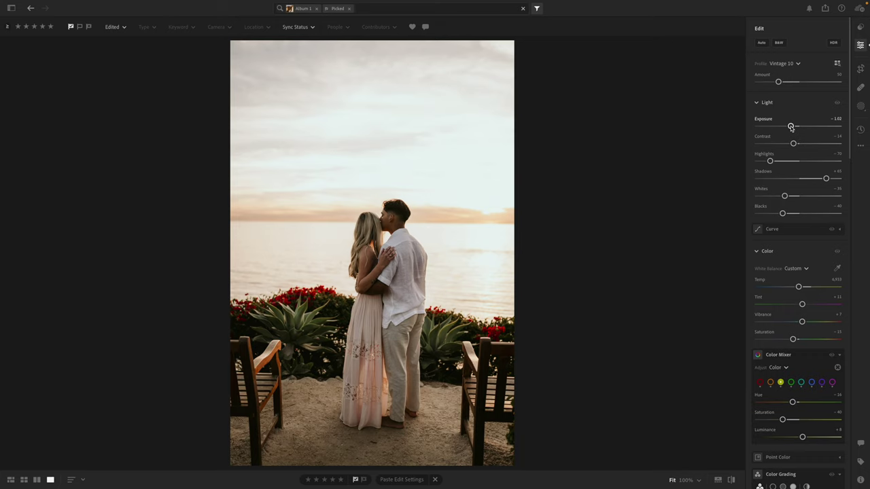
click(730, 480)
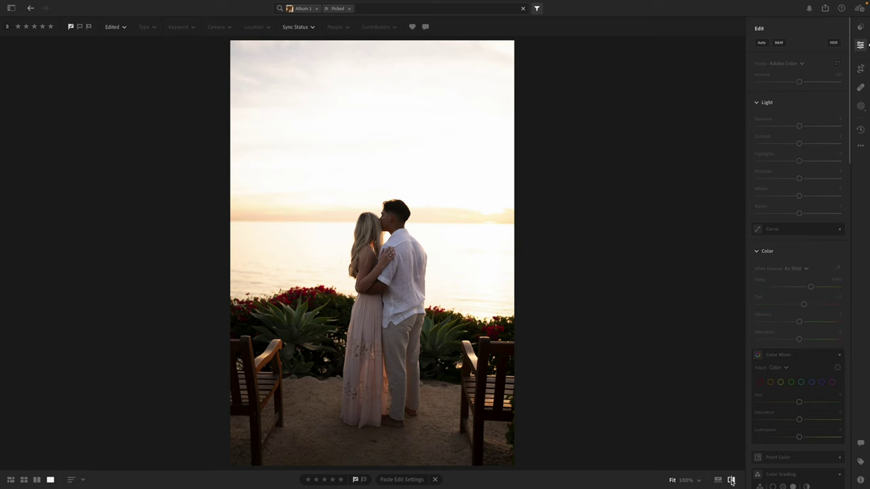
click(731, 479)
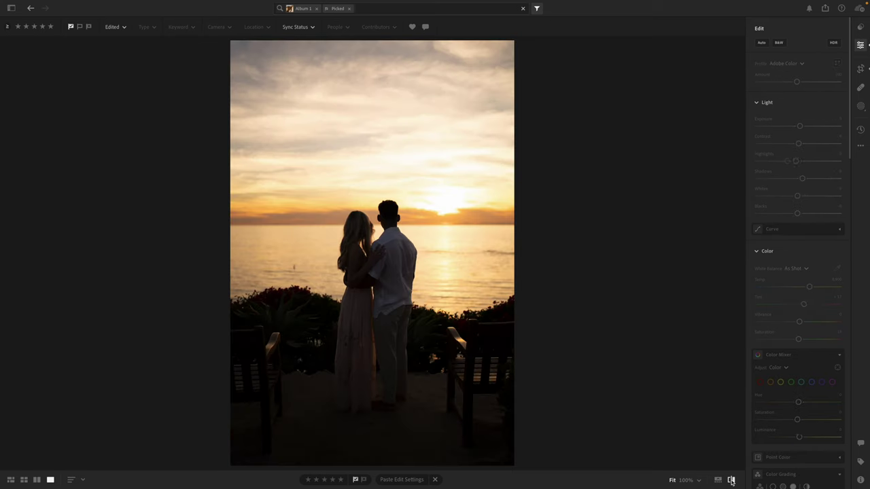
click(731, 480)
key(Right)
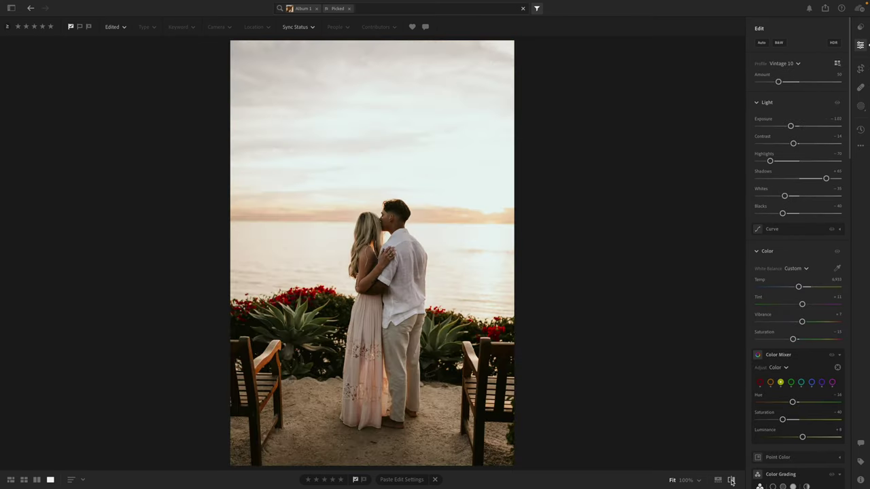
Step: Fine-tune the kissing shot's exposure down to -1.14
click(791, 126)
drag(790, 127, 789, 126)
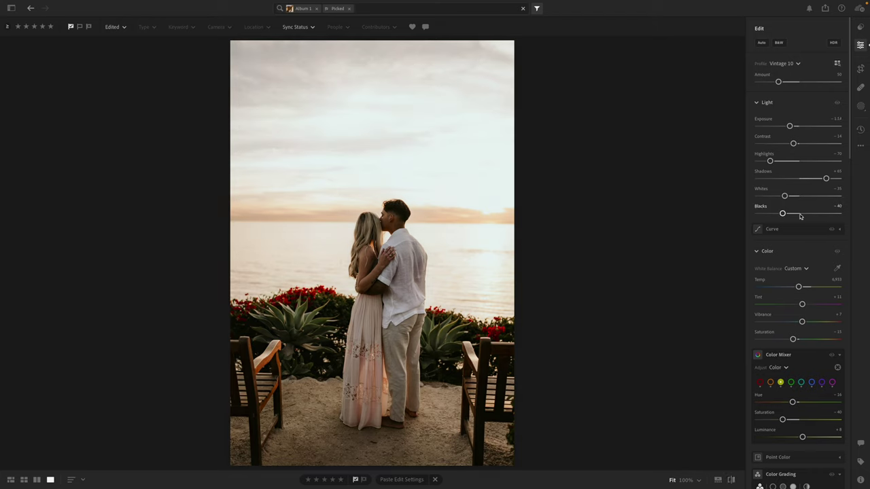
scroll(798, 269, down, 10)
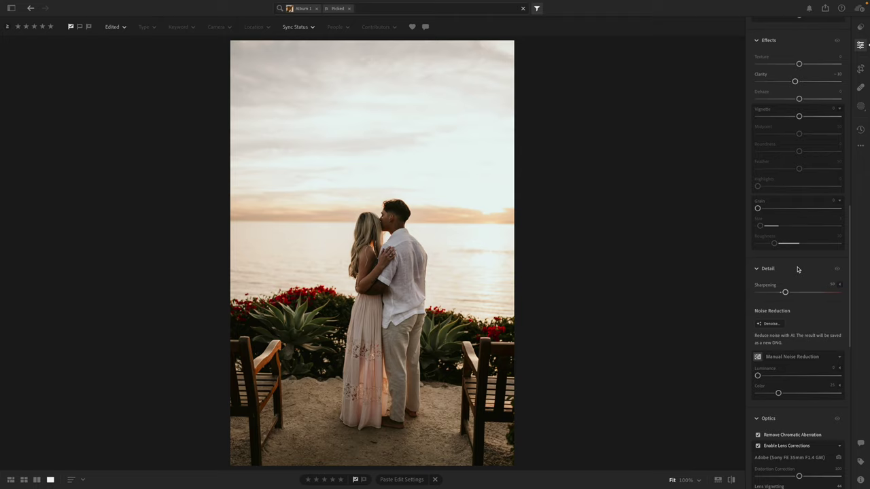
scroll(797, 270, up, 10)
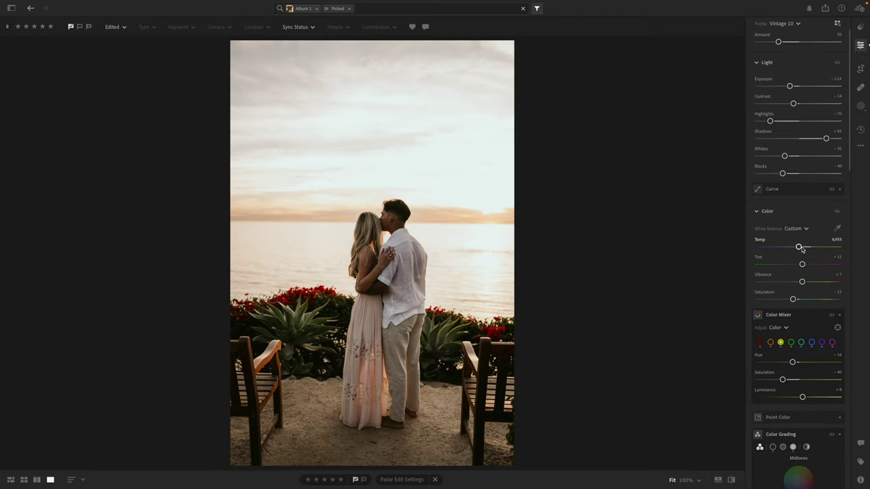
Step: Set Temp 7,705 and Tint +16, lift Shadows to +76, and pull Highlights to -84
click(807, 248)
drag(807, 248, 807, 265)
drag(830, 140, 830, 139)
drag(770, 121, 791, 88)
Step: Brighten the shot to Exposure +0.64 and raise Contrast to +65
scroll(788, 139, down, 5)
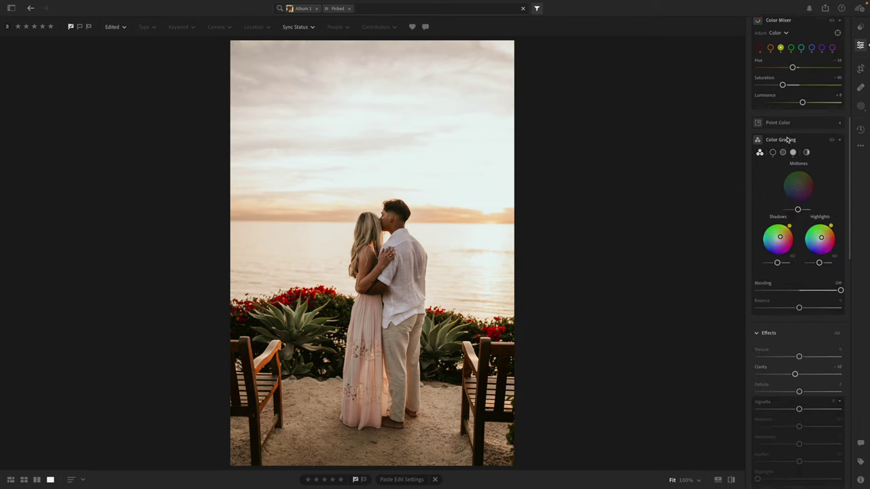
scroll(787, 139, down, 1)
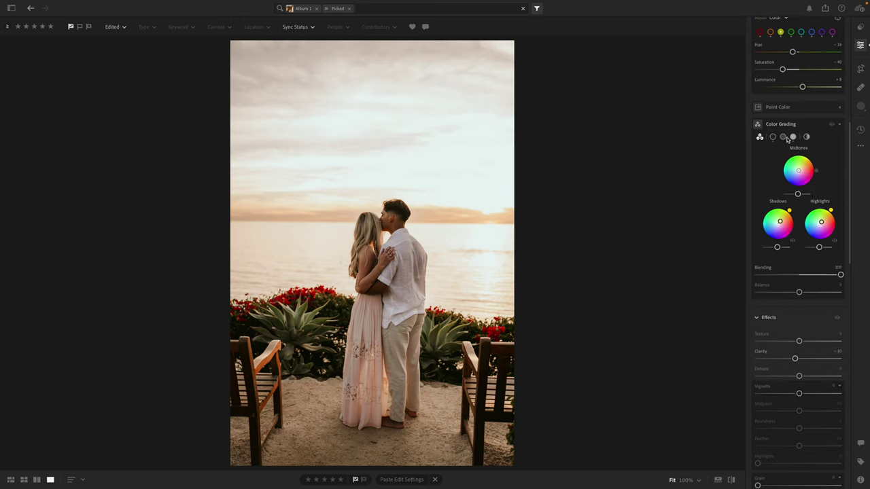
scroll(787, 140, up, 8)
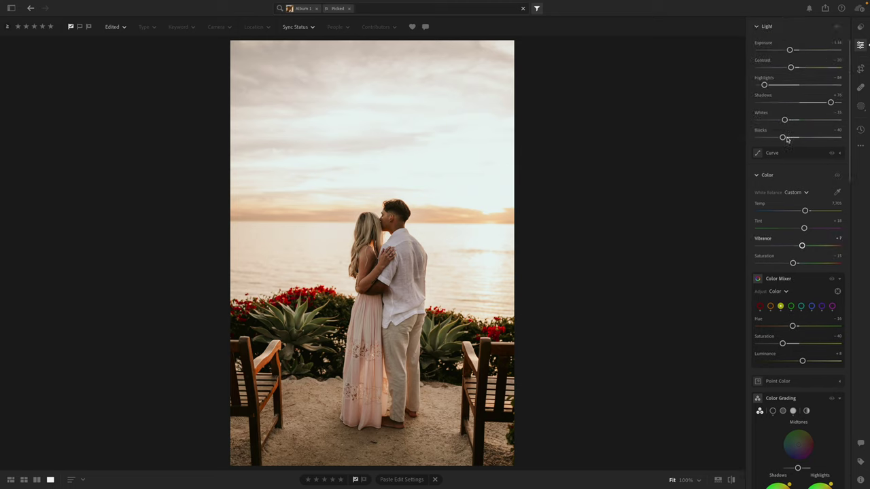
scroll(787, 139, up, 2)
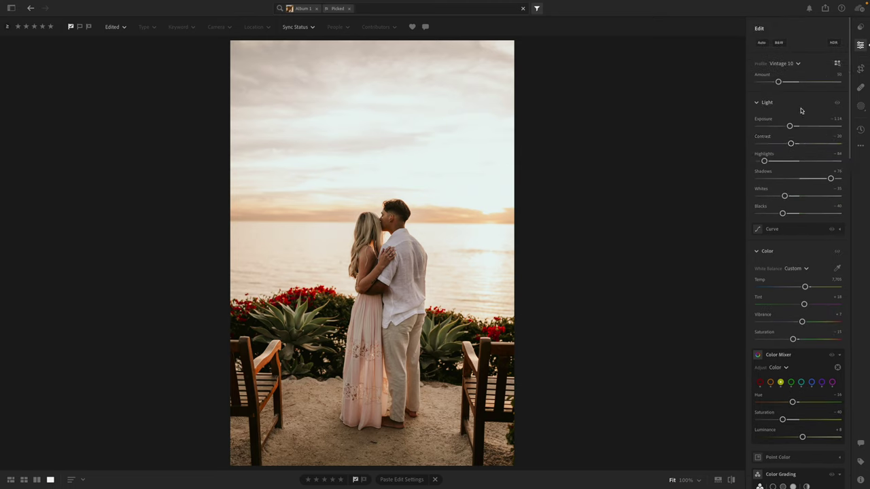
drag(798, 126, 826, 144)
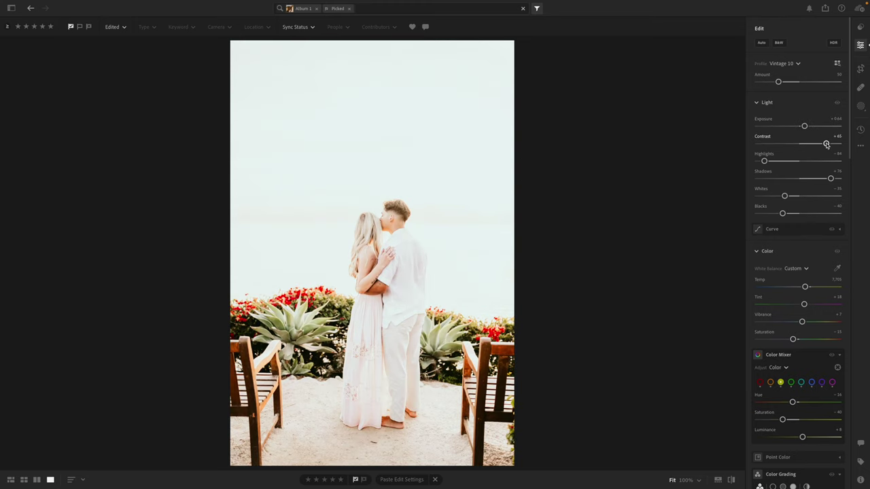
click(805, 127)
Step: Create Mask 1 as a Sky mask on the sunset kiss shot
key(m)
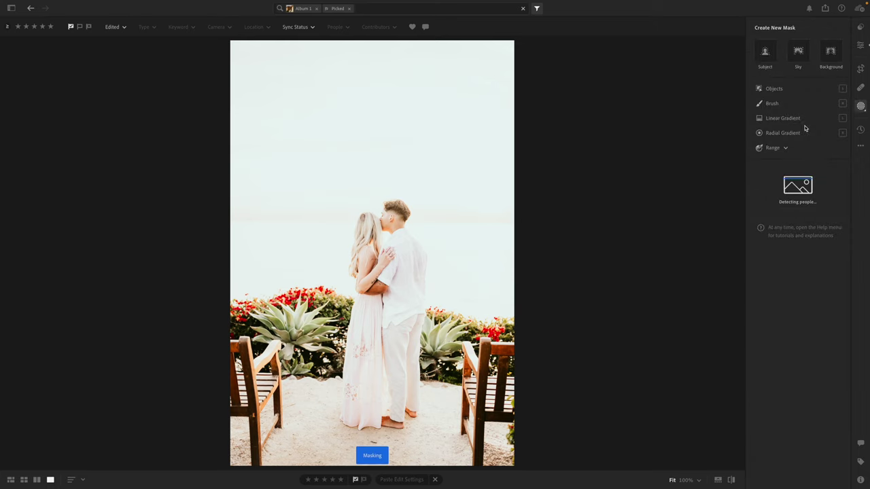
click(801, 55)
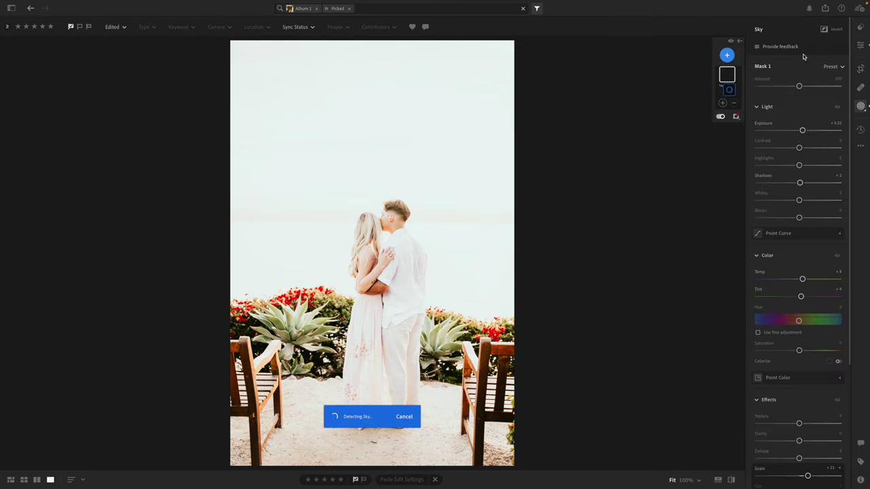
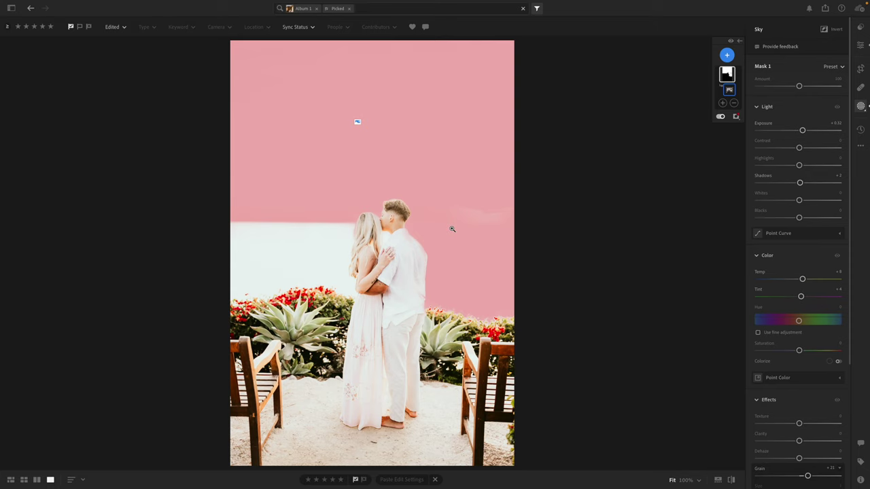
Step: Discard the sky mask and darken the sunset photo to −1.02 exposure and −18 contrast
key(ctrl+z)
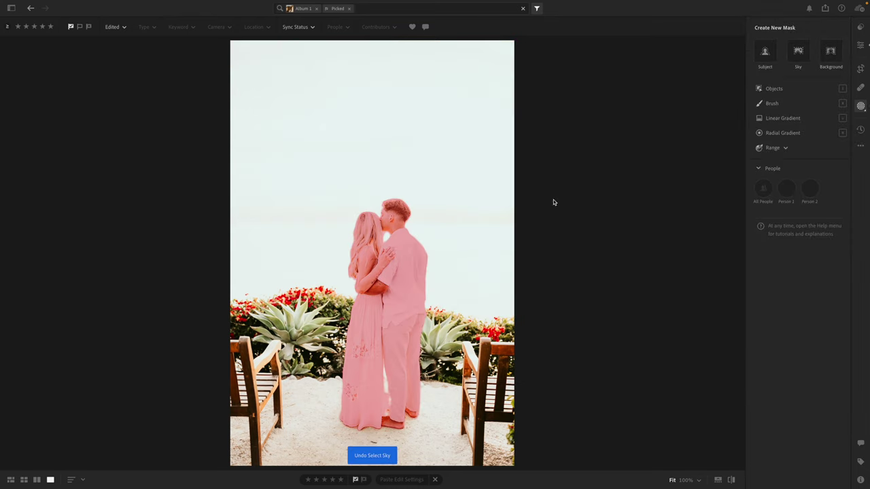
click(860, 45)
mouse_move(804, 126)
mouse_down()
mouse_move(841, 143)
mouse_move(809, 126)
mouse_up()
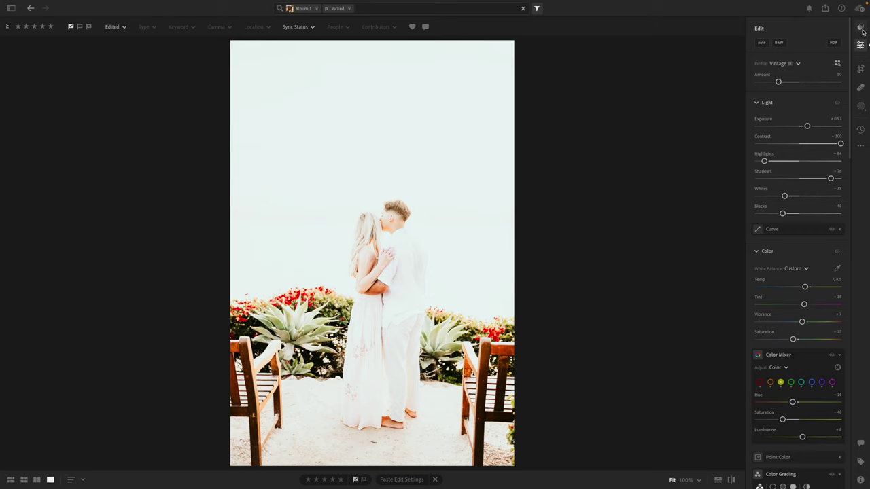
click(860, 106)
click(798, 53)
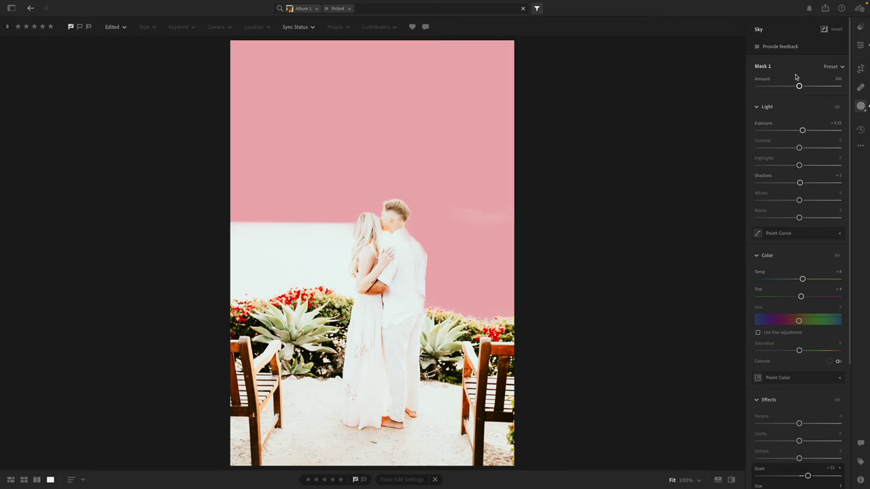
key(ctrl+z)
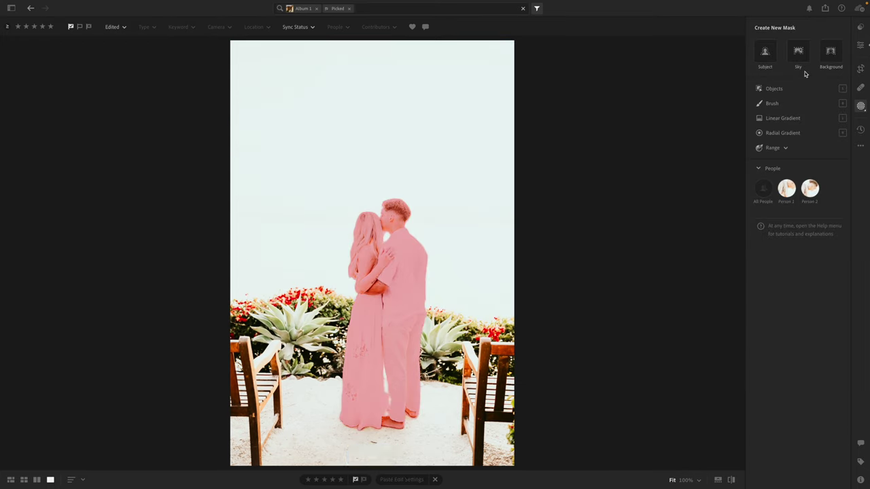
key(e)
mouse_move(806, 126)
mouse_down()
mouse_move(792, 142)
mouse_move(790, 126)
mouse_up()
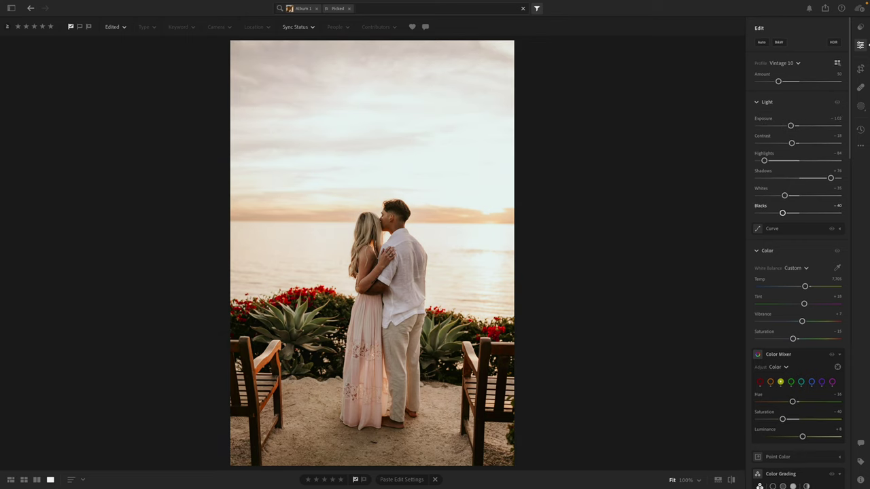
Step: Warm the colour temperature, raise tint and add a touch of dehaze (+2)
scroll(792, 193, down, 5)
drag(805, 78, 804, 95)
scroll(799, 220, down, 1)
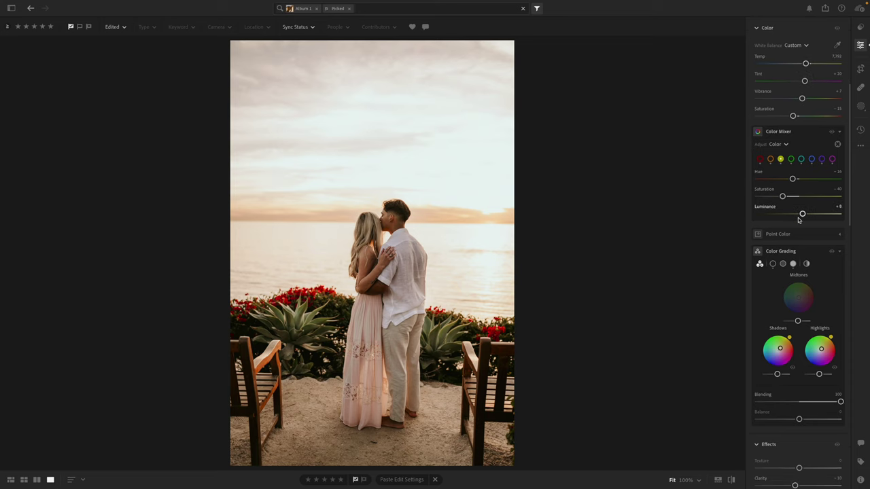
drag(792, 116, 799, 115)
scroll(793, 173, down, 8)
scroll(799, 171, down, 1)
scroll(798, 171, down, 1)
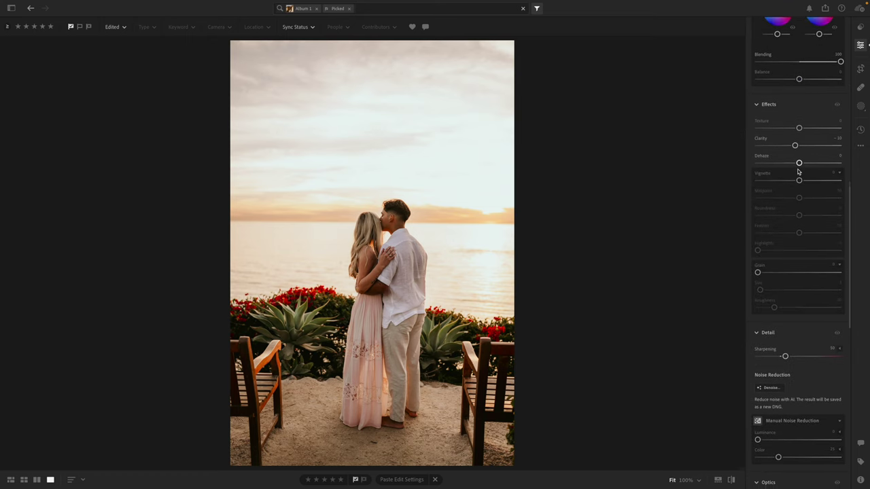
drag(799, 153, 800, 154)
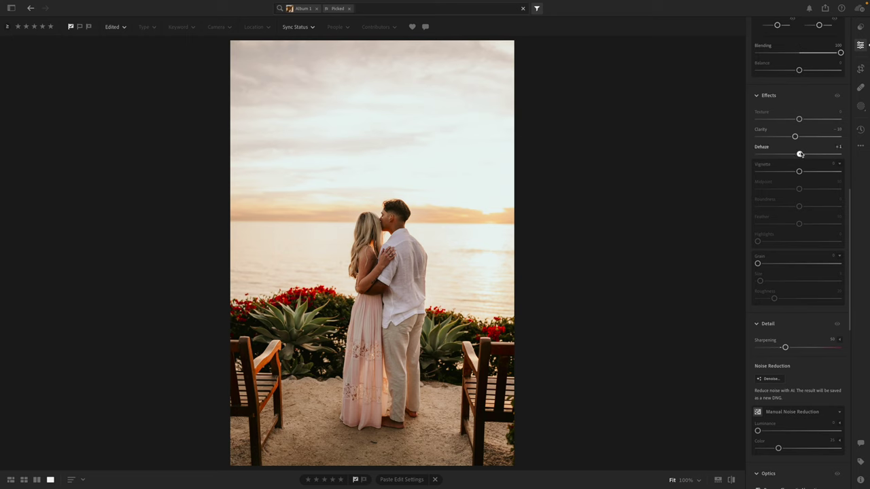
Step: Set luminance noise reduction to 25 and add film grain of 29, checking at 100%
scroll(800, 154, down, 8)
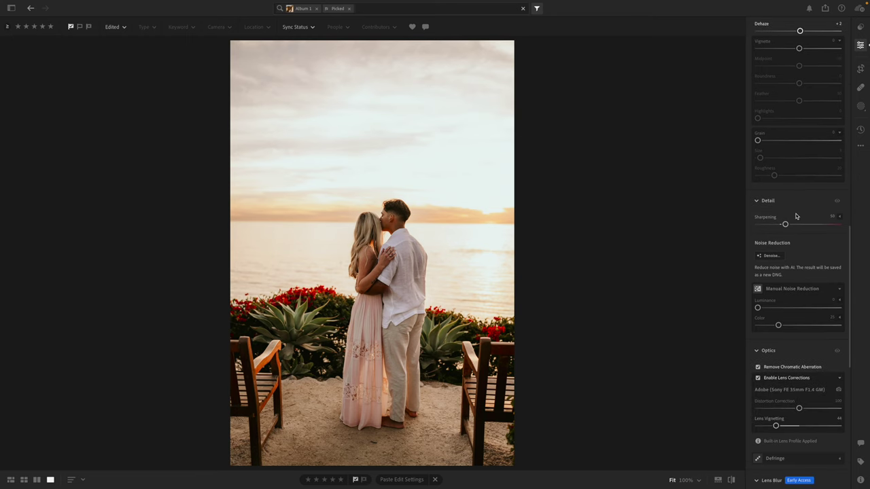
click(779, 307)
scroll(778, 308, down, 6)
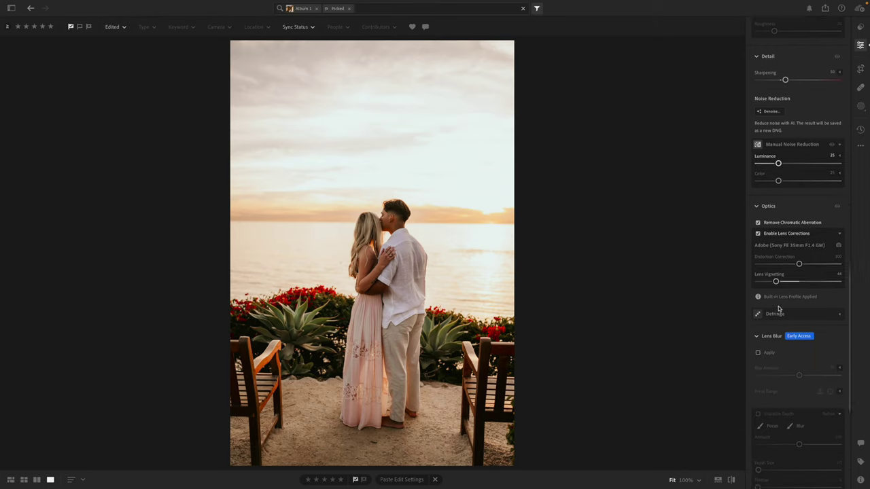
scroll(778, 306, up, 8)
click(776, 191)
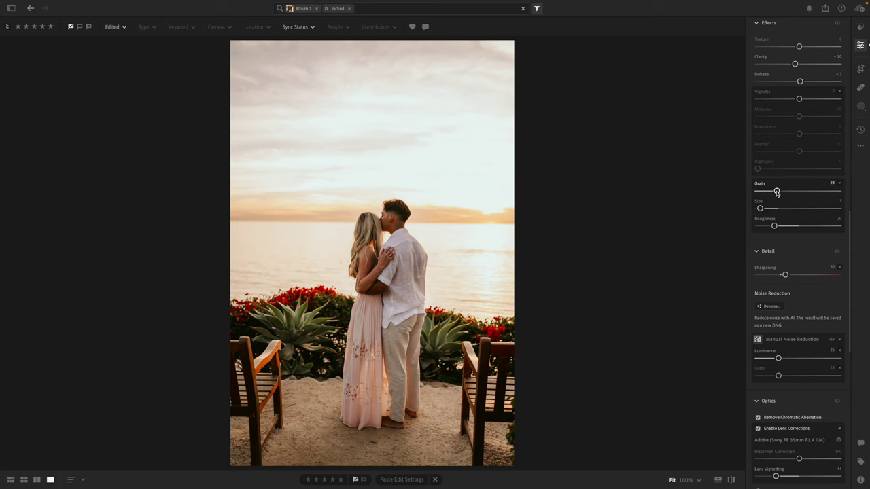
click(384, 229)
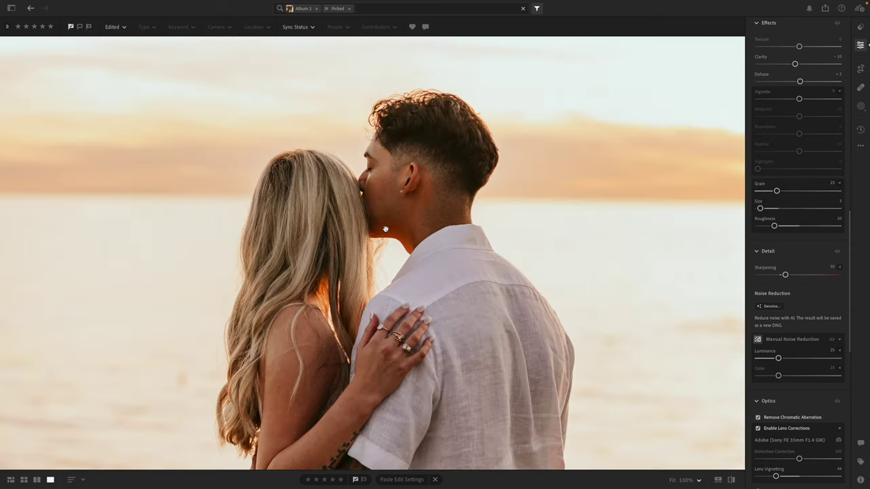
click(782, 193)
click(528, 210)
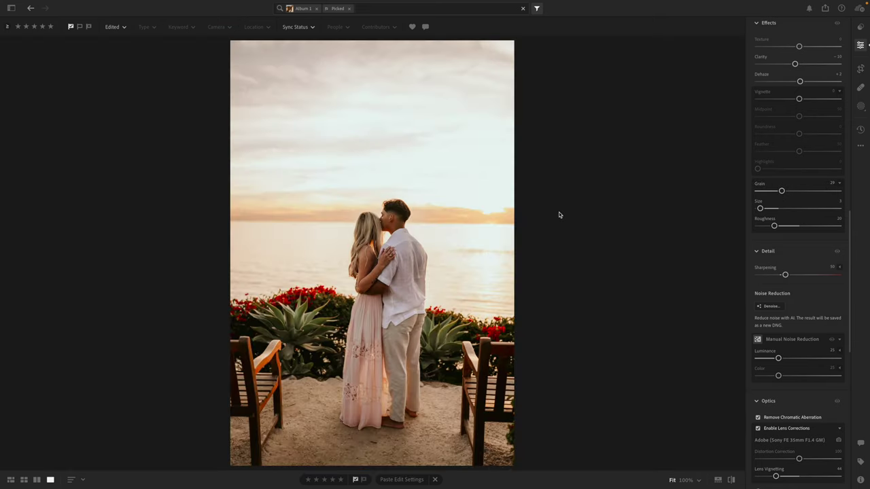
Step: Trim the left edge with a −0.68 straighten, then lower saturation to −5
key(c)
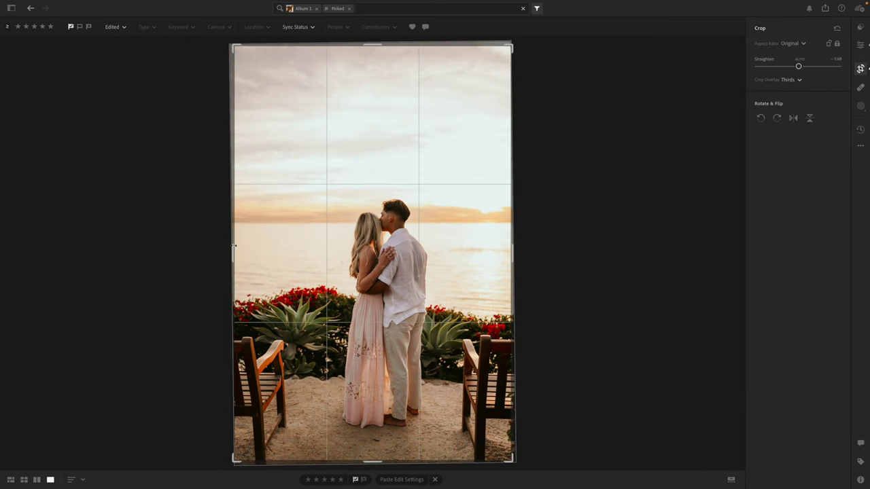
drag(233, 245, 239, 247)
drag(293, 246, 289, 249)
key(e)
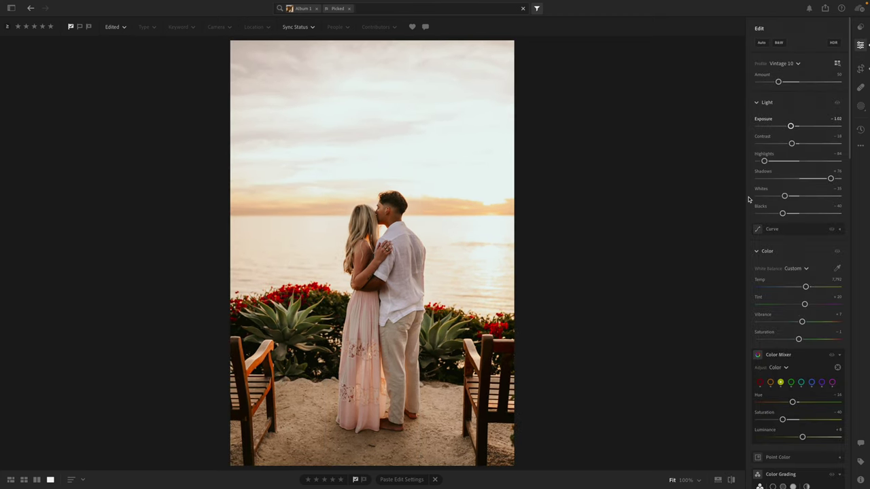
drag(798, 341, 798, 340)
key(Right)
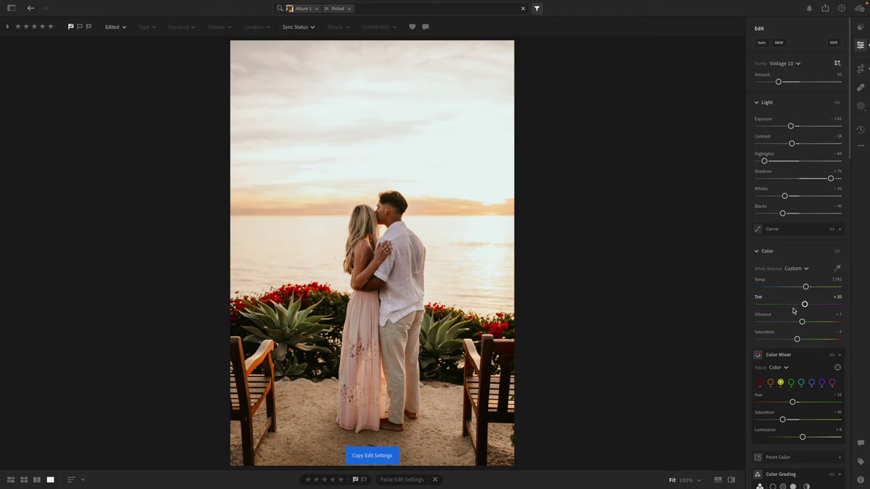
Step: Paste the copied look onto this photo, then straighten the horizon and reframe the crop
key(ctrl+v)
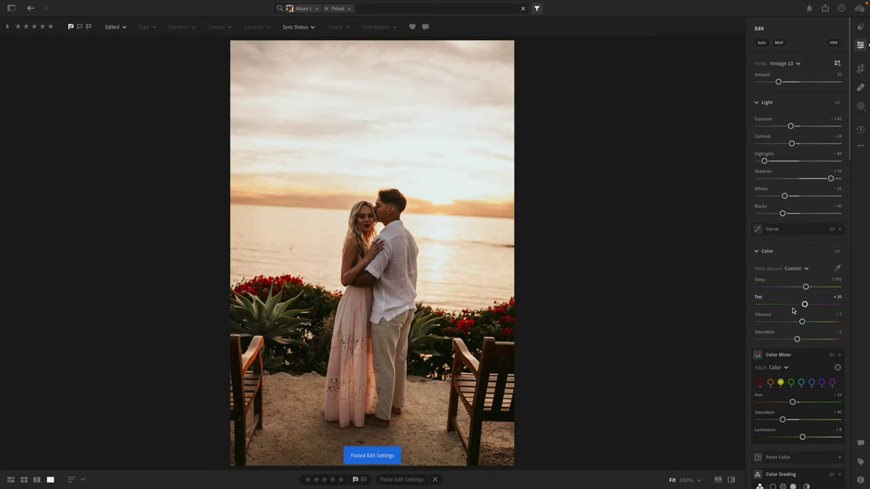
key(c)
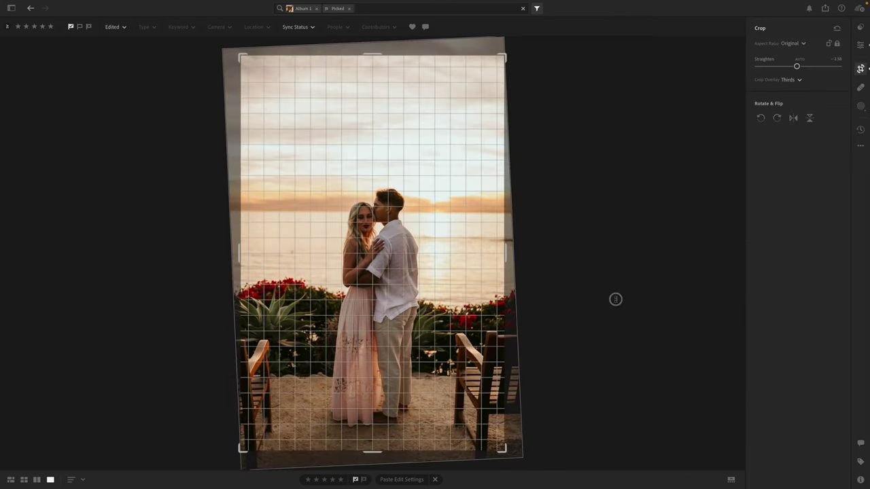
drag(614, 299, 614, 296)
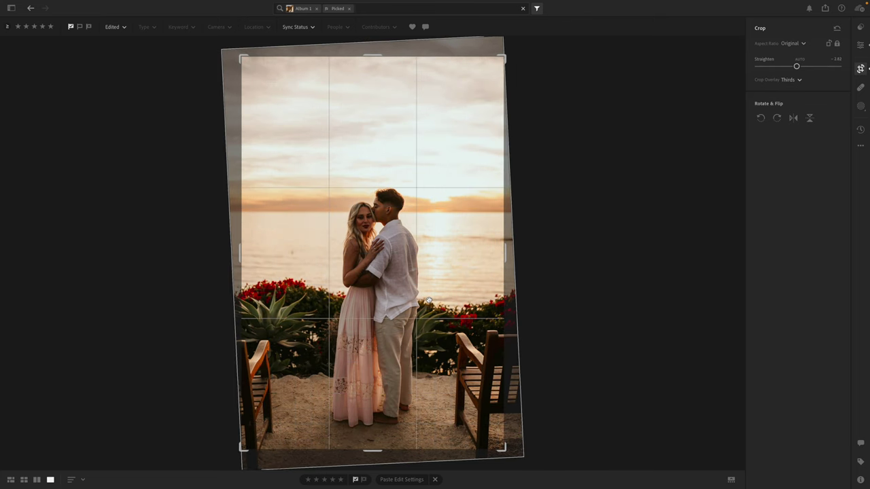
drag(428, 284, 428, 275)
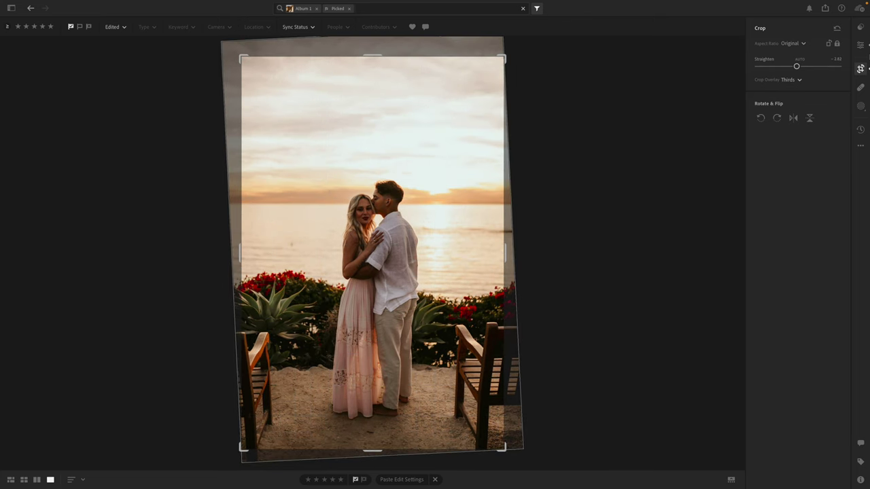
click(860, 45)
Step: Lift exposure to about −0.42, set tint +17 and saturation −9, then copy the settings
drag(791, 127, 795, 127)
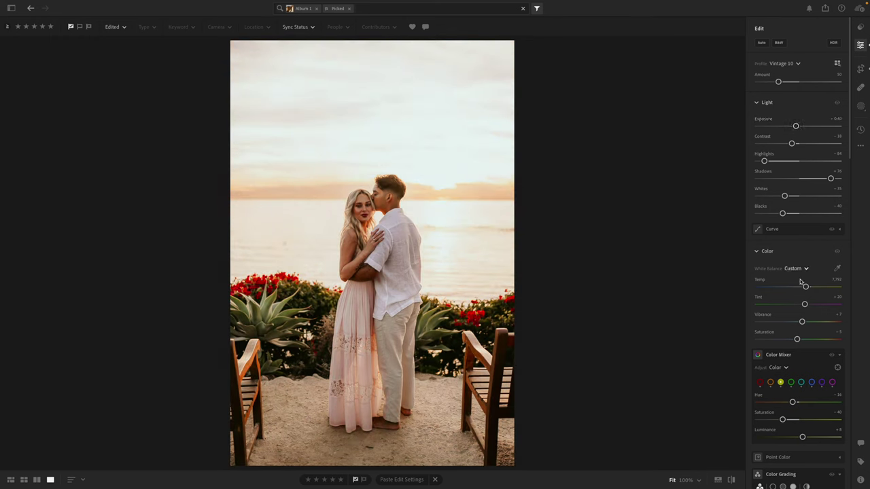
drag(804, 308, 803, 307)
drag(797, 339, 795, 339)
drag(795, 127, 794, 127)
key(ctrl+c)
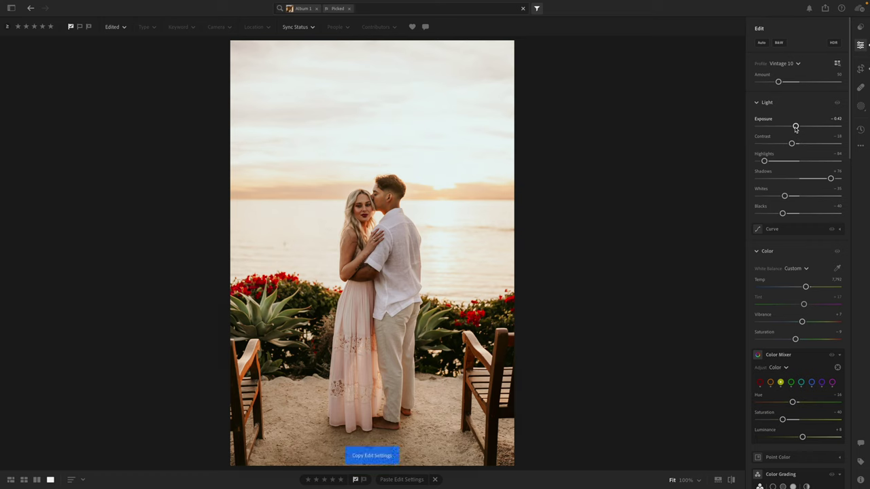
Step: Paste the look onto the close-up kiss photo with exposure −0.47 and saturation −12
key(Right)
key(Left)
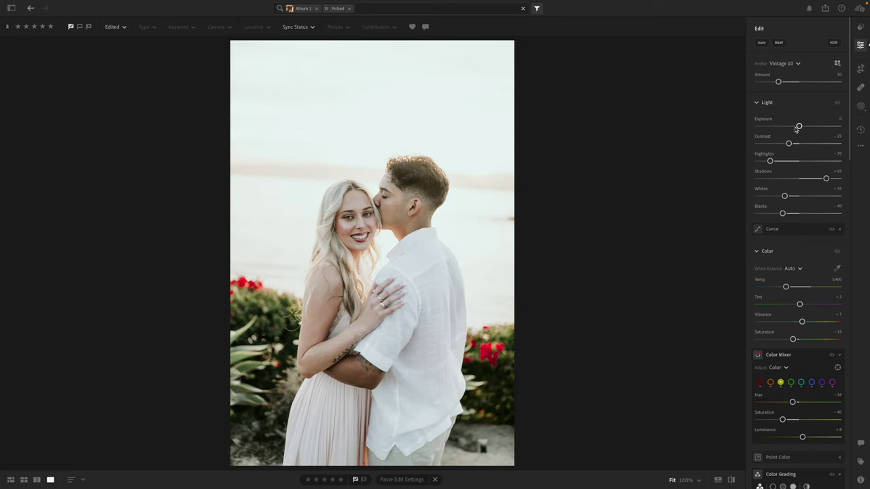
key(ctrl+v)
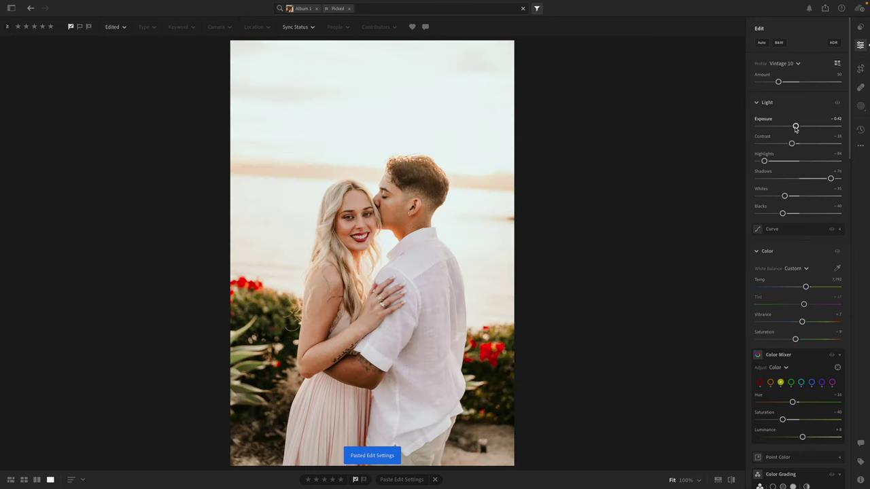
drag(795, 128, 793, 127)
drag(795, 341, 793, 341)
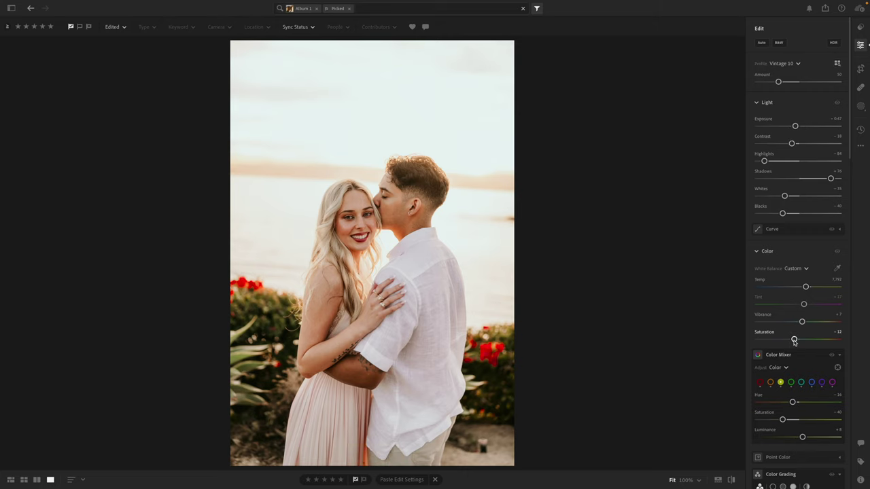
key(ctrl+c)
Step: Straighten by −2.55 and crop, drop exposure to −0.67, and copy the settings
key(c)
drag(602, 300, 602, 291)
drag(444, 297, 429, 264)
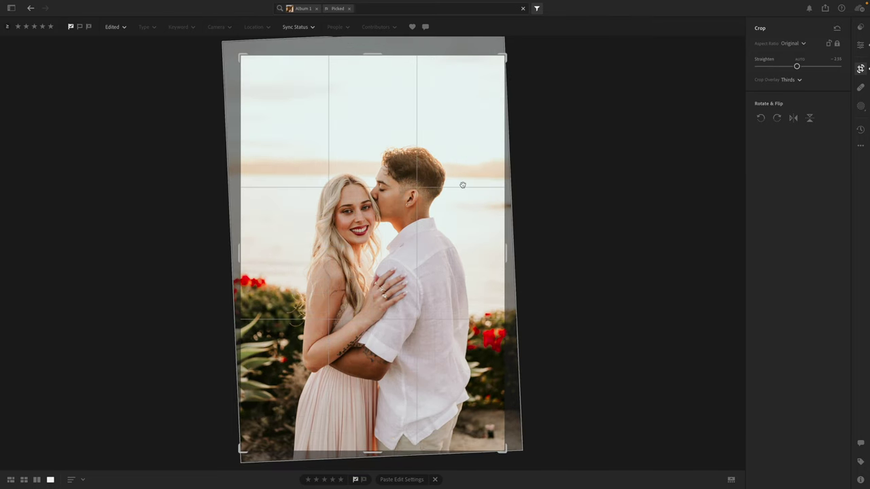
key(e)
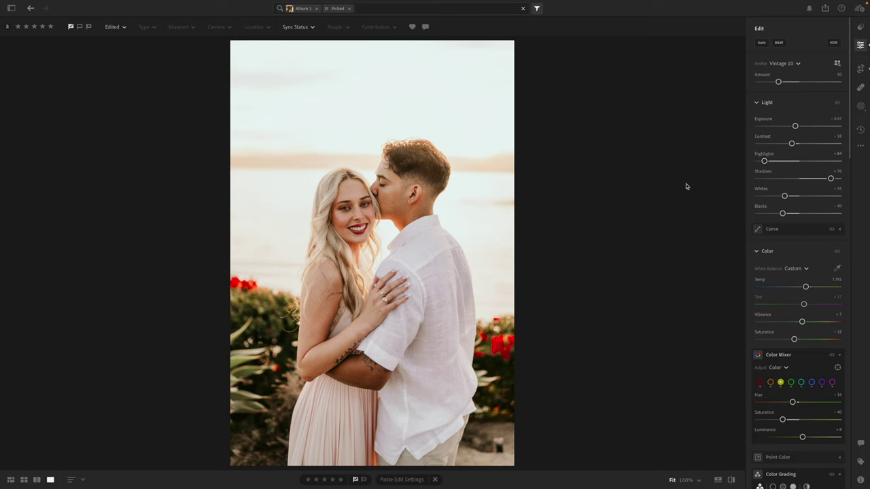
drag(794, 125, 792, 126)
key(ctrl+v)
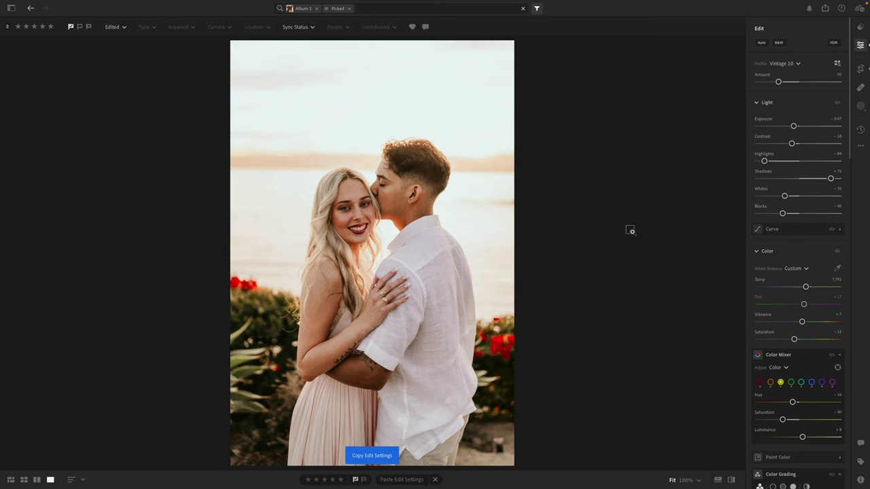
Step: Paste the look onto the vertical bench photo and set its exposure to −1.25
key(Right)
key(ctrl+v)
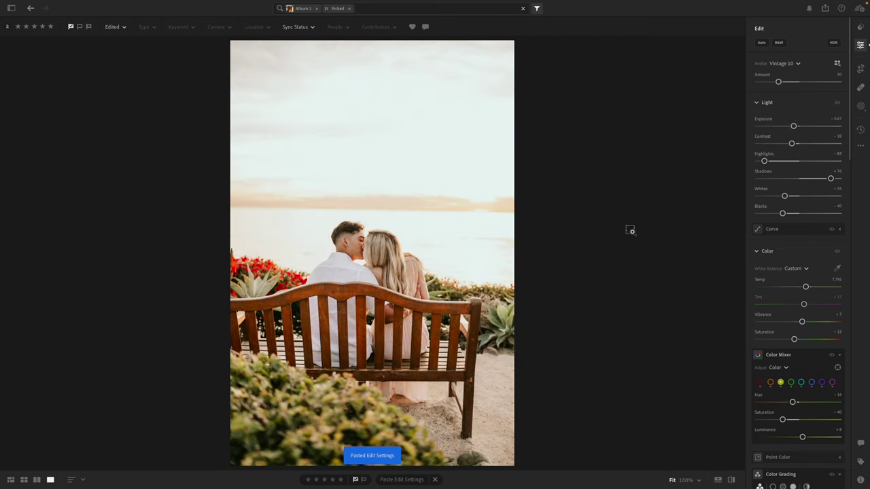
drag(793, 126, 788, 129)
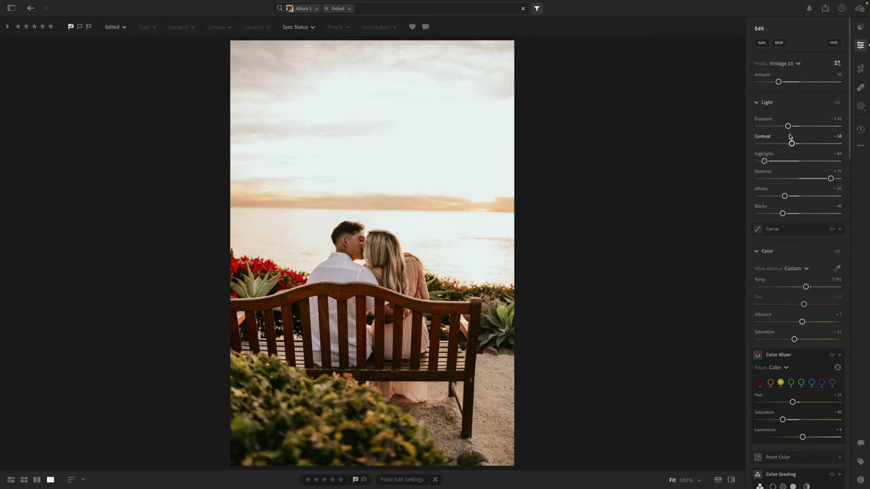
drag(788, 127, 789, 127)
Step: Straighten the bench photo by −0.74 and nudge it up within the crop
key(c)
drag(672, 210, 645, 212)
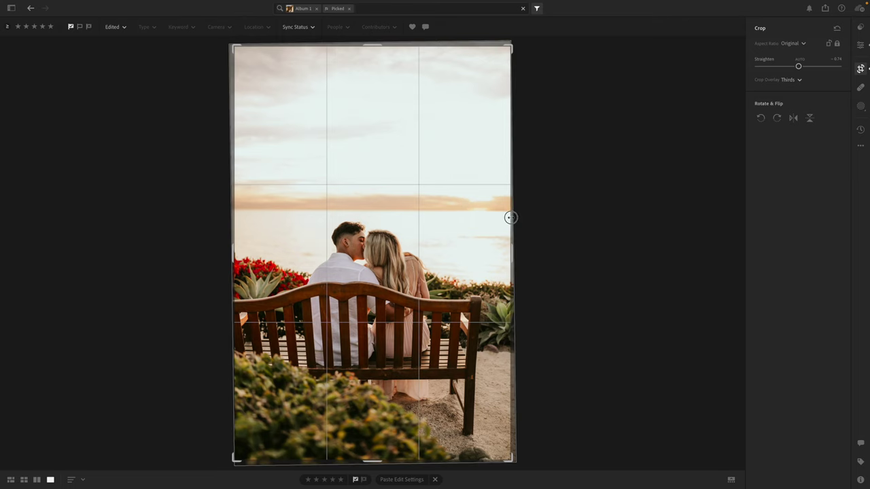
drag(406, 224, 489, 190)
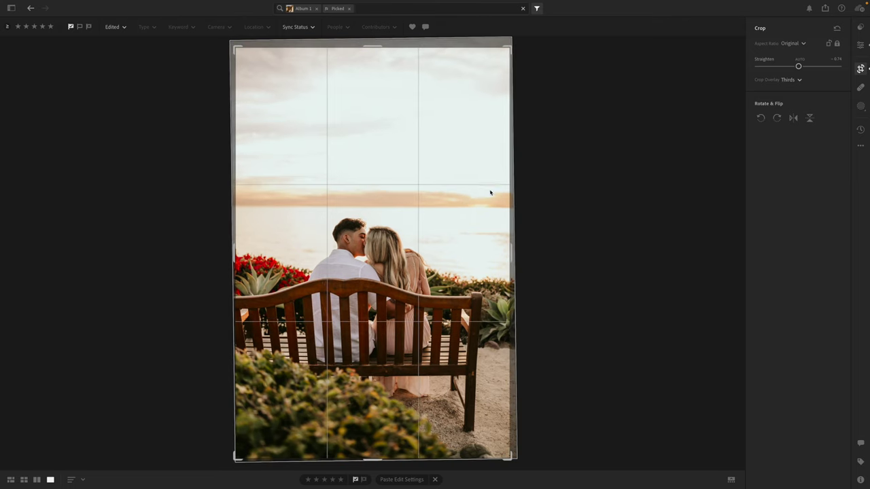
click(861, 45)
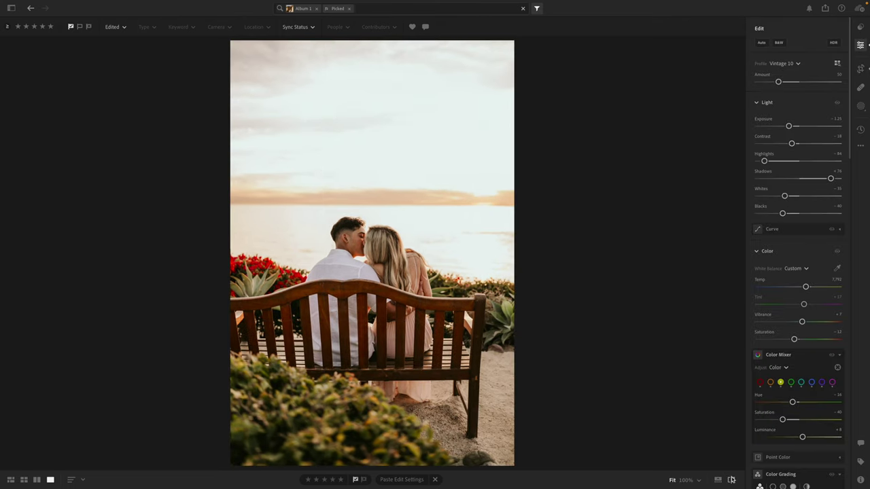
Step: Compare against the original, then copy these edits onto the wide landscape couple photo
key(backslash)
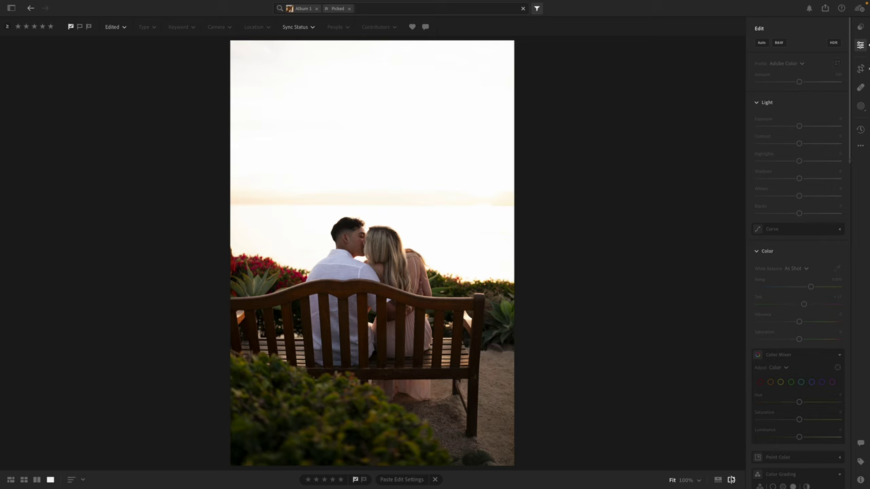
key(backslash)
key(backslash)
key(backslash)
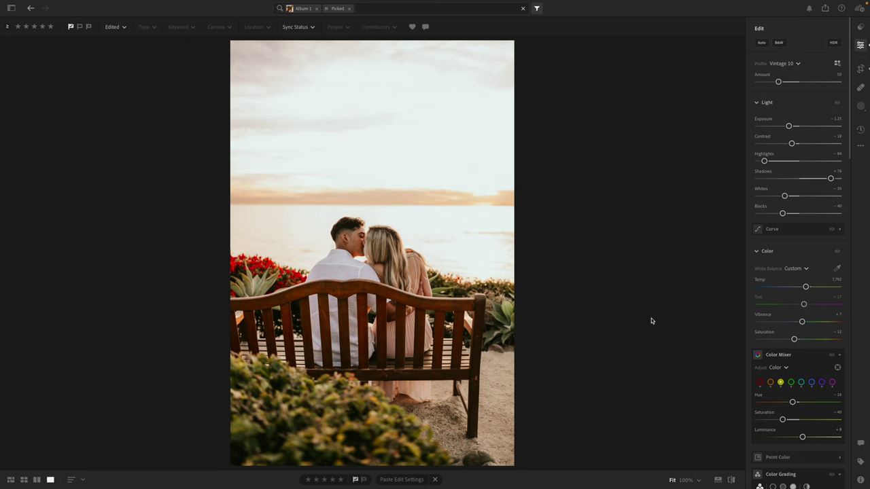
key(ctrl+c)
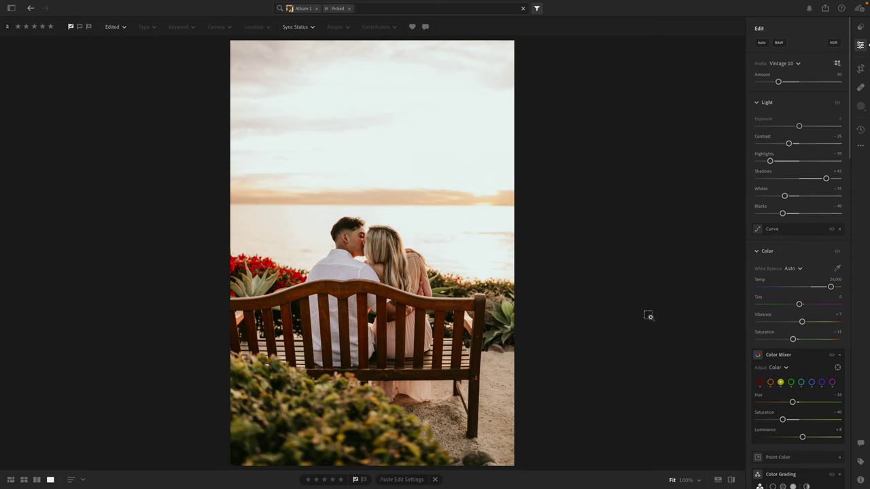
key(Right)
key(ctrl+v)
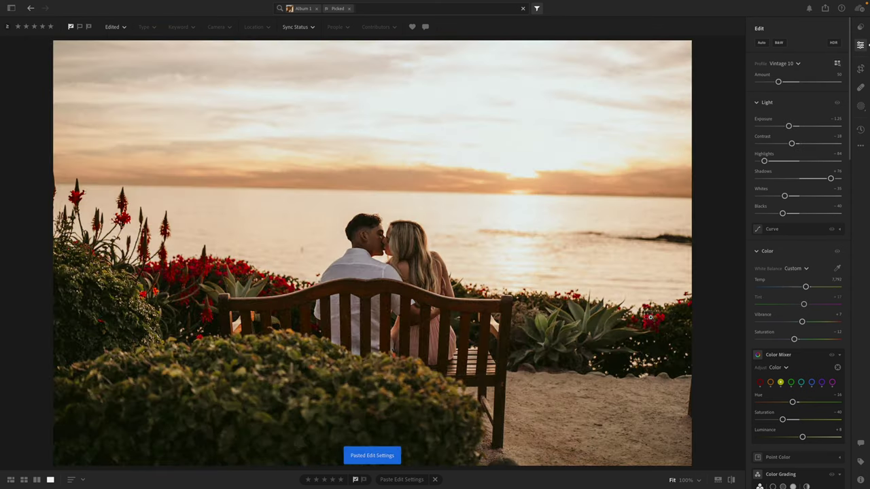
Step: Level the horizon of the landscape photo and shift it left within the crop
key(c)
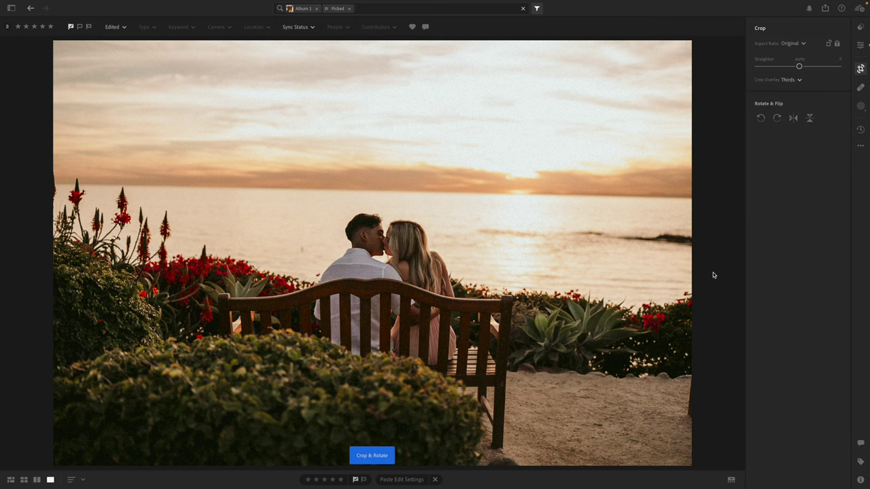
drag(711, 268, 710, 265)
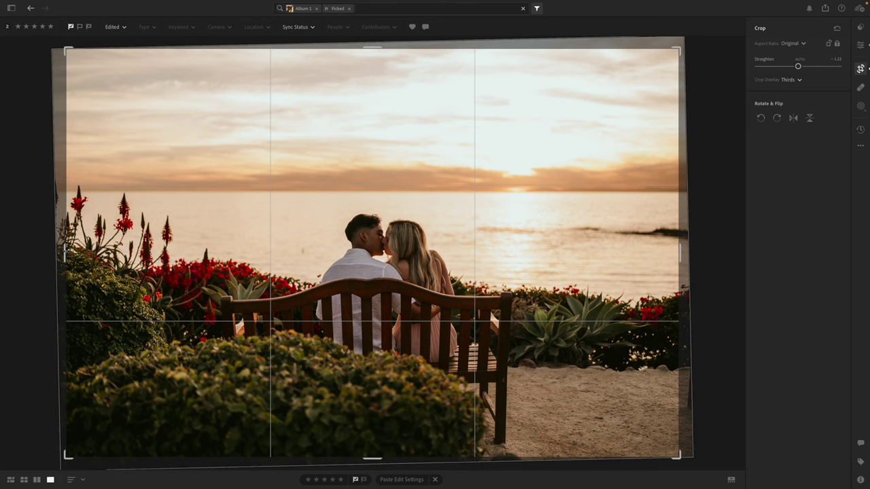
drag(302, 250, 254, 247)
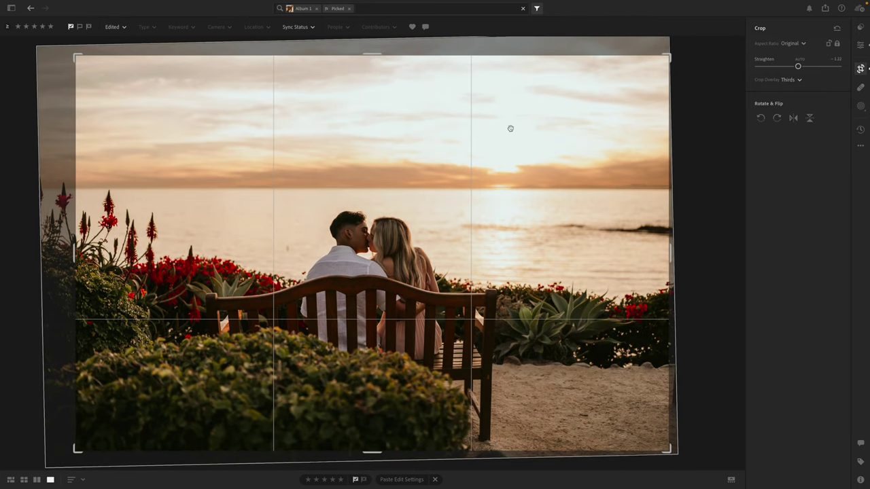
click(860, 46)
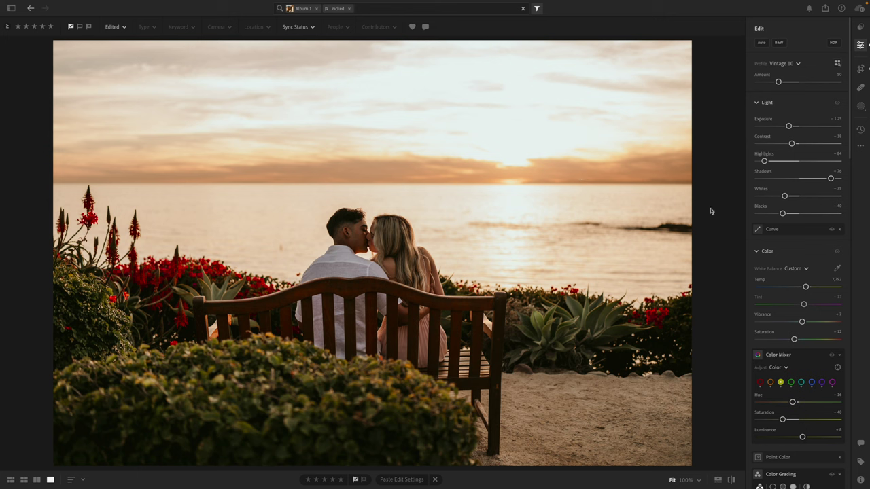
Step: Adjust exposure while inspecting detail at 100%, ending around −0.68
drag(788, 127, 804, 127)
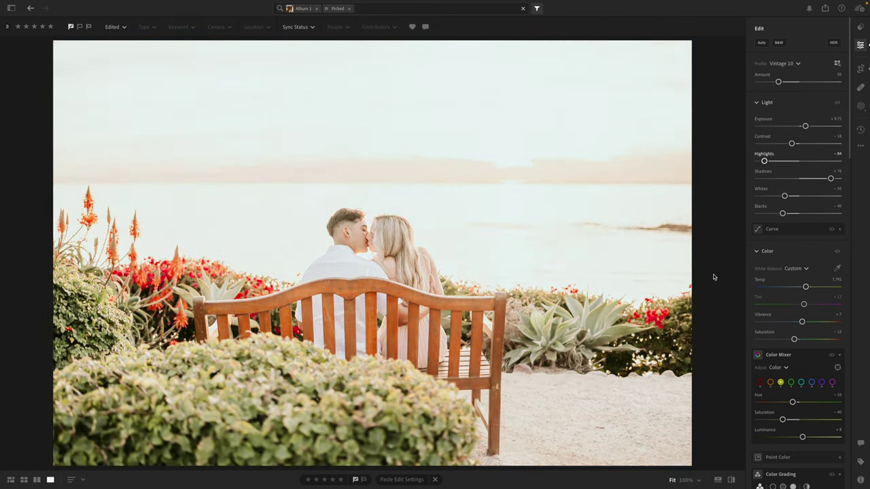
click(648, 345)
drag(649, 350, 536, 285)
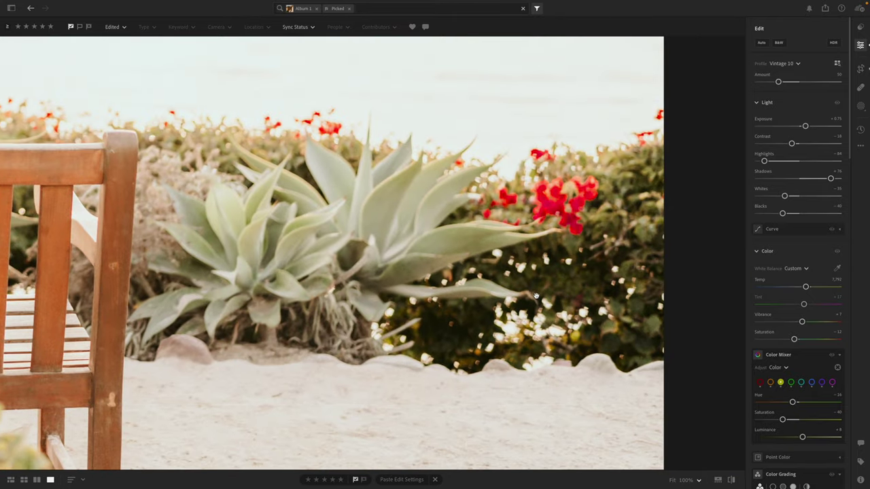
click(536, 297)
click(657, 346)
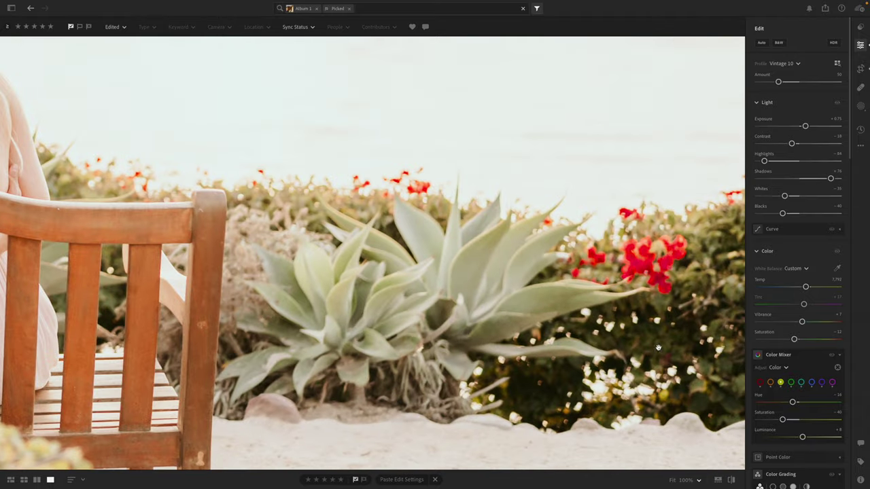
mouse_move(805, 126)
mouse_down()
mouse_move(786, 126)
mouse_move(808, 132)
mouse_move(796, 128)
mouse_up()
click(487, 157)
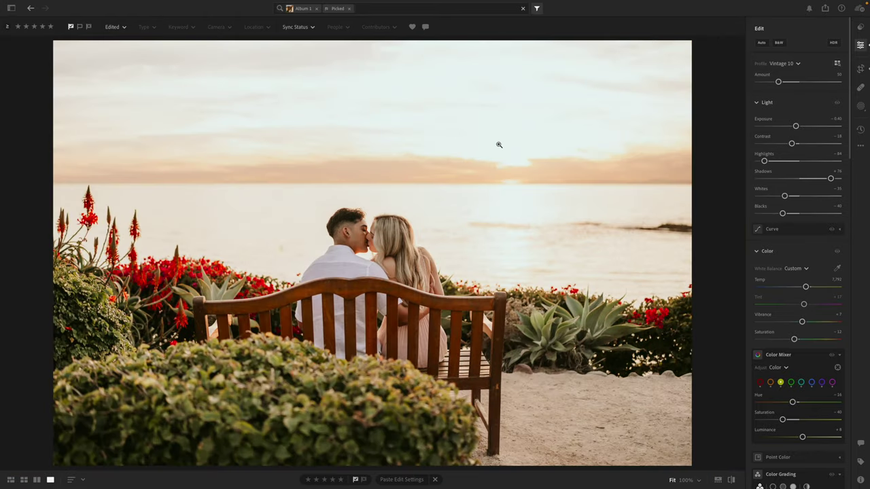
Step: Judge the sky at 100% and settle exposure at about −0.69
click(534, 117)
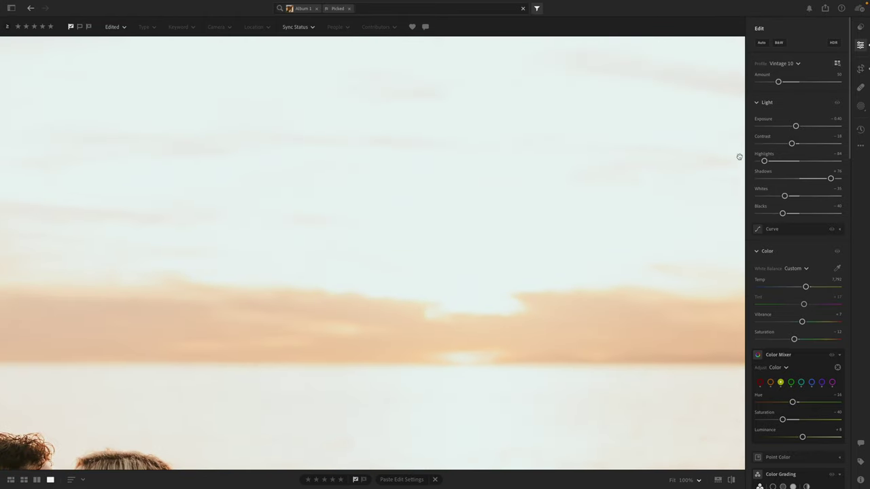
drag(794, 127, 743, 127)
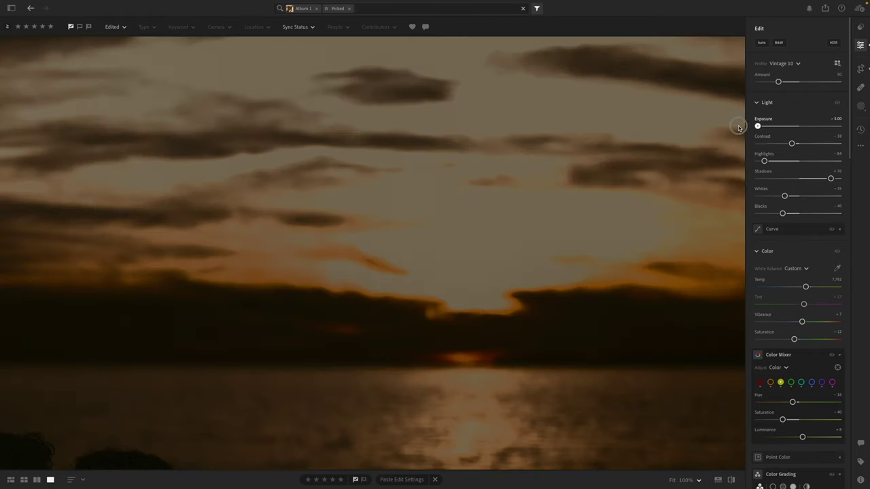
drag(738, 128, 780, 127)
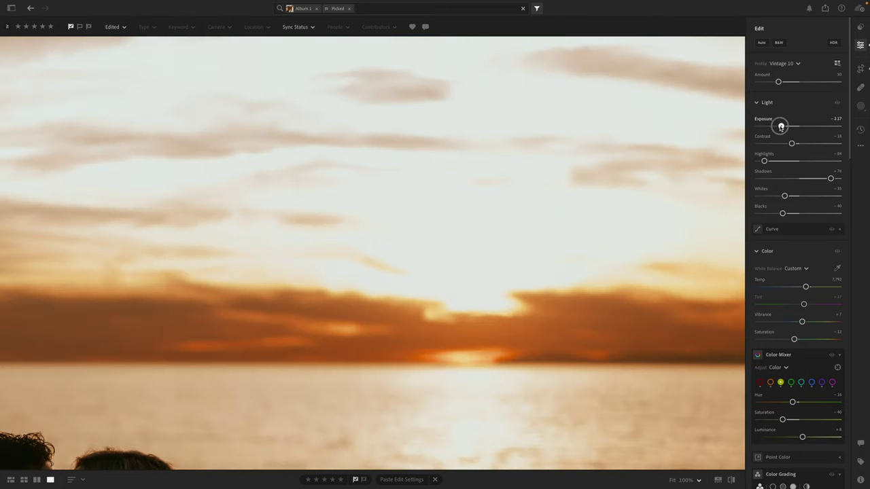
click(673, 153)
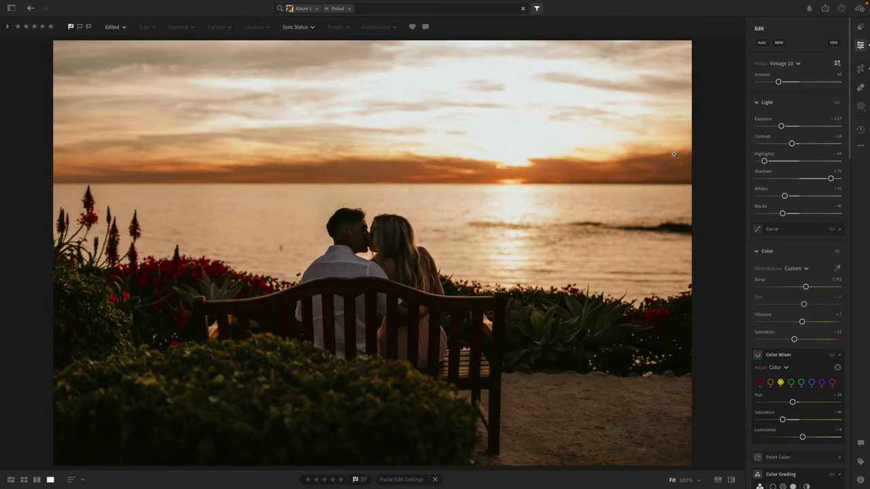
click(794, 127)
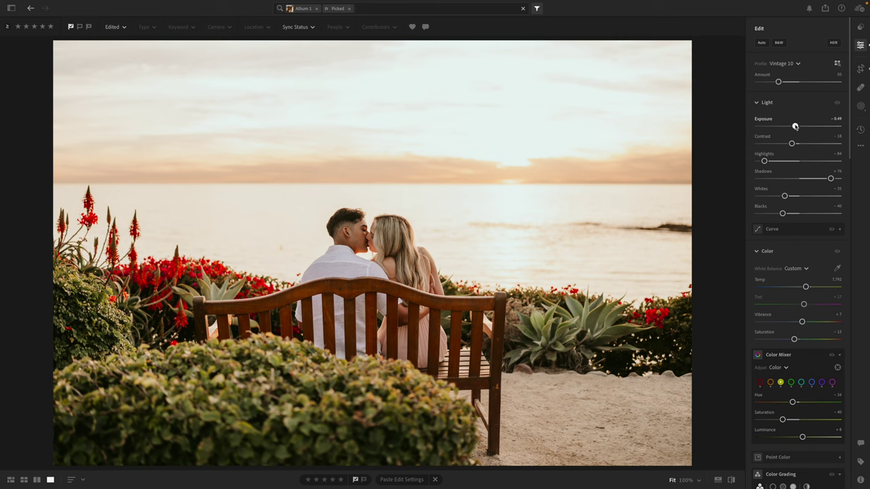
drag(795, 126, 794, 126)
drag(794, 126, 793, 126)
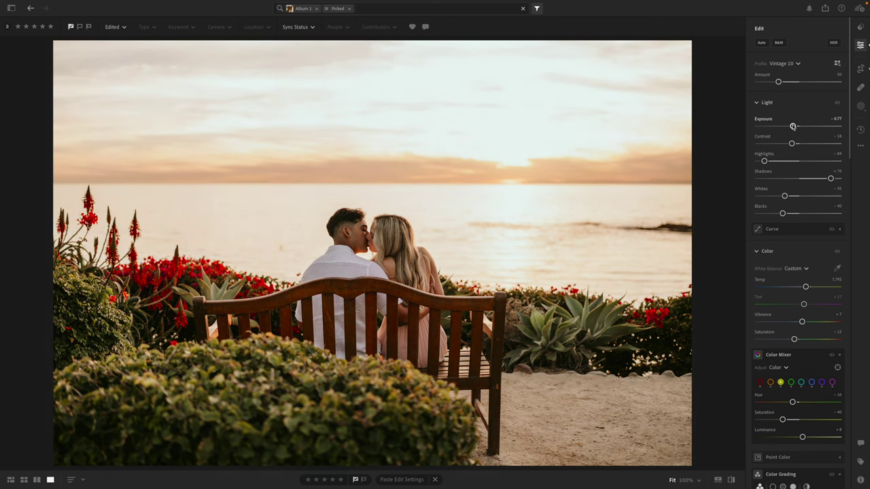
Step: Recheck the −1.22 straighten angle, then start creating a new mask
key(c)
drag(713, 200, 722, 189)
key(e)
key(c)
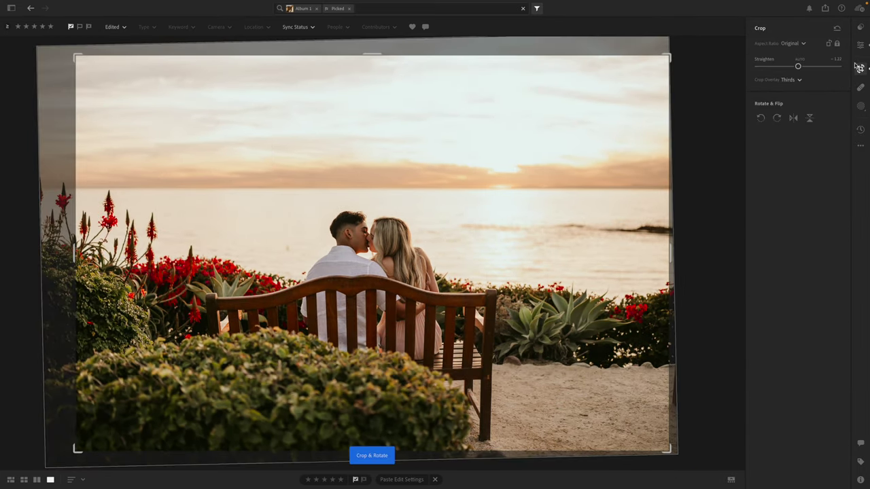
click(860, 46)
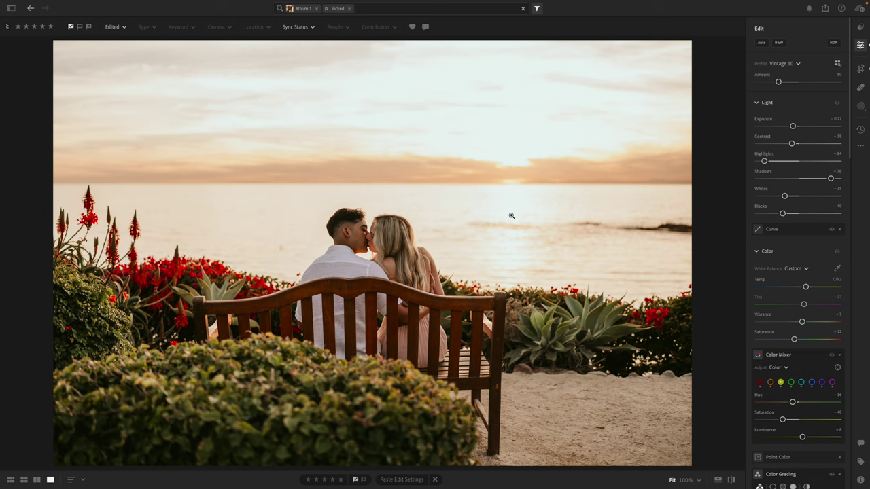
key(m)
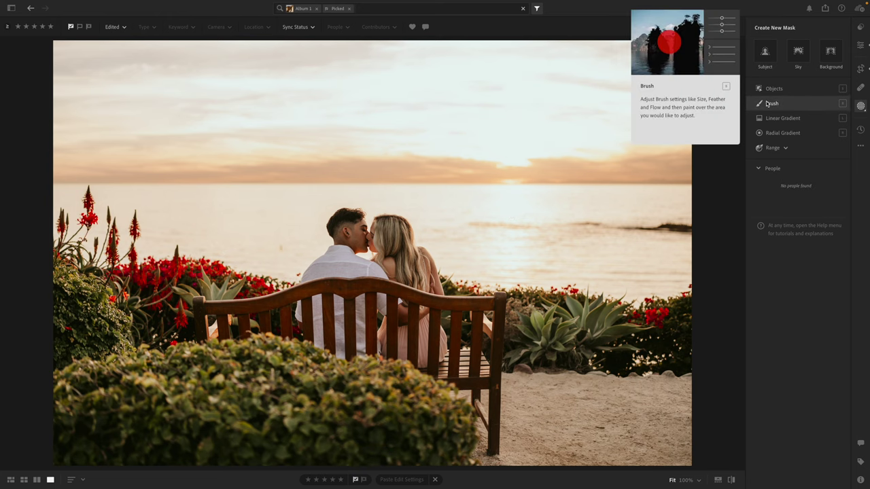
Step: Paint a brush mask of size 41 across the whole sky
click(767, 103)
key(bracketright)
key(bracketright)
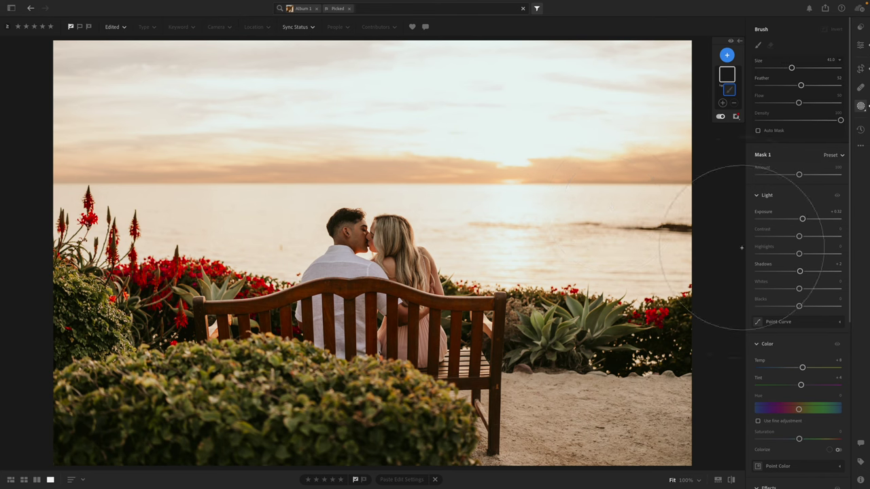
scroll(799, 400, down, 5)
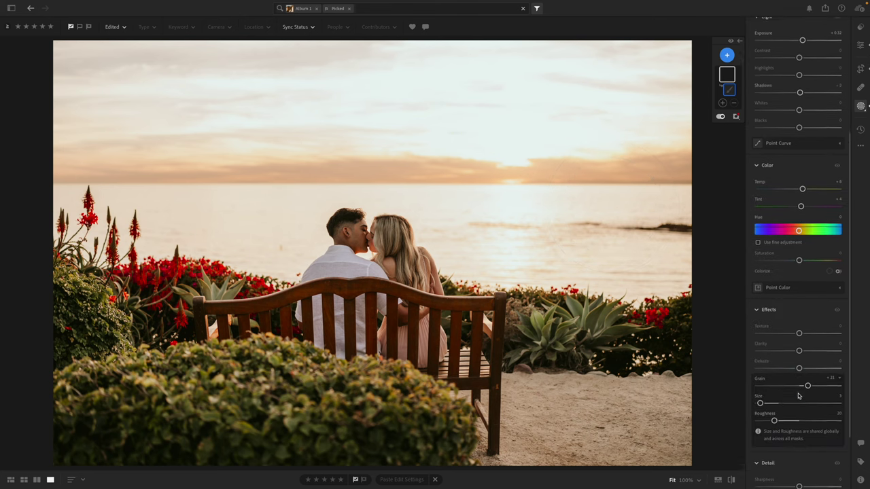
scroll(799, 395, down, 1)
drag(799, 336, 808, 336)
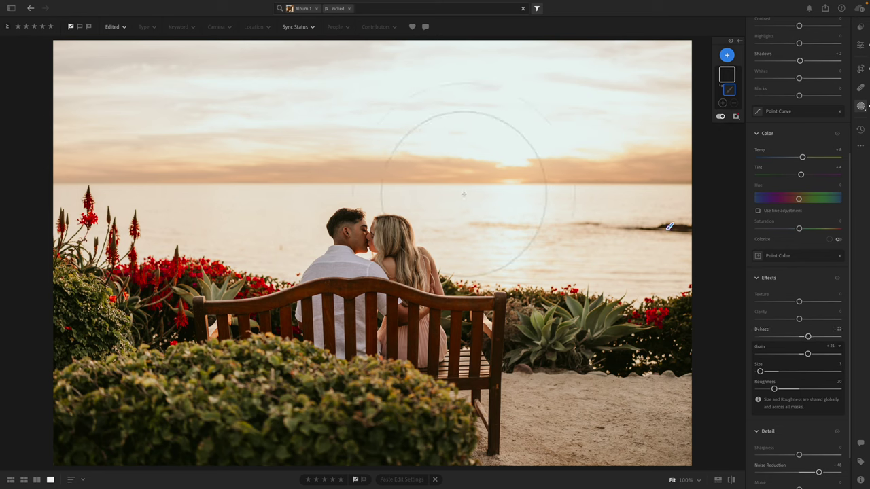
click(450, 138)
mouse_move(448, 140)
mouse_down()
mouse_move(460, 93)
mouse_move(651, 87)
mouse_move(20, 116)
mouse_move(4, 131)
mouse_up()
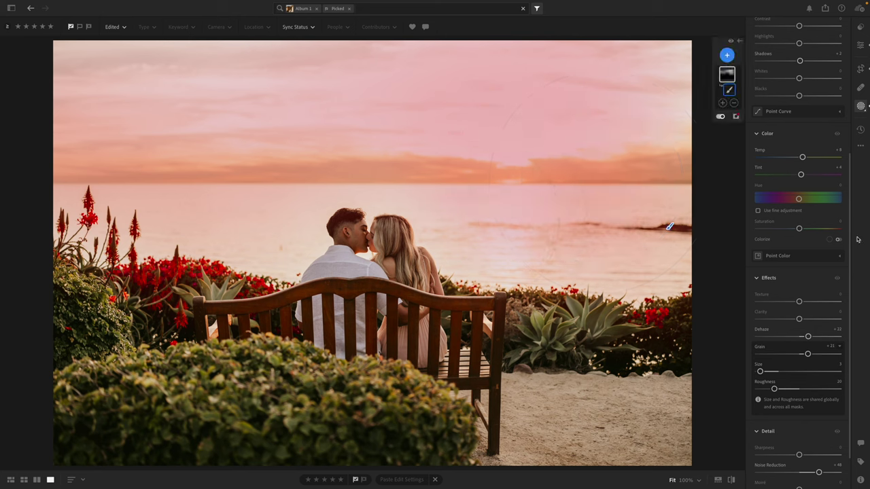
Step: Try darkening the sky mask, then undo its exposure, dehaze and brush stroke
click(807, 337)
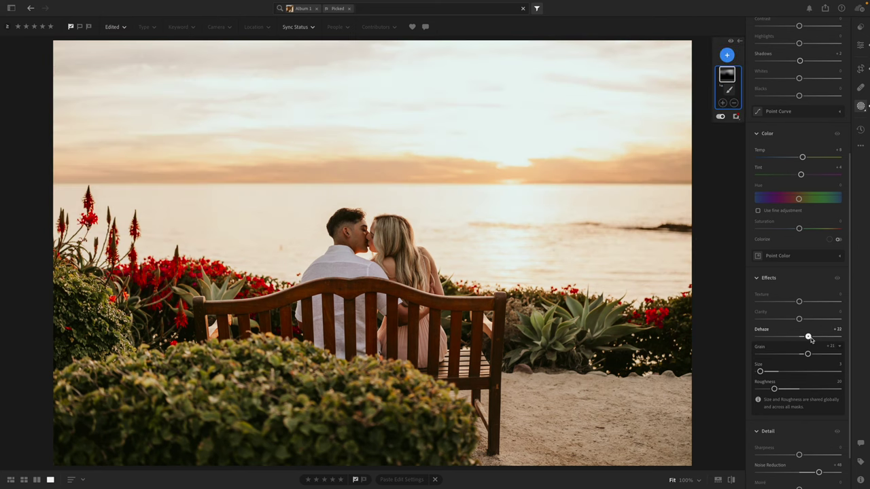
key(b)
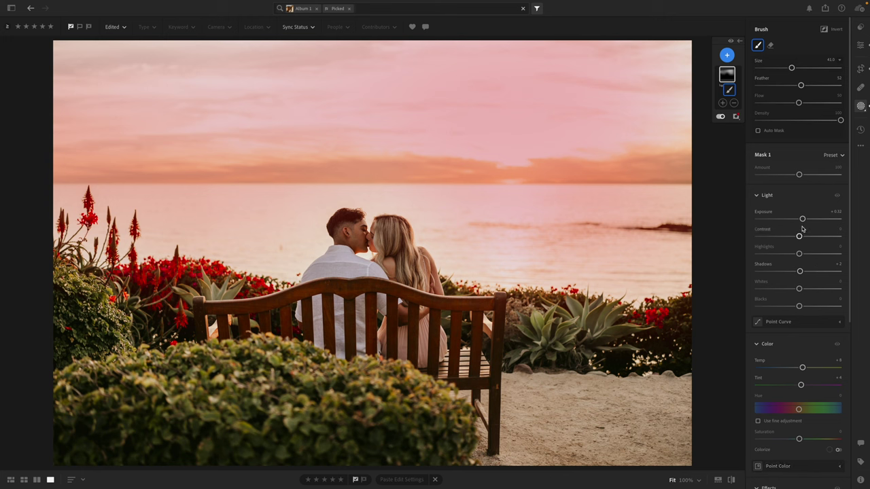
mouse_move(801, 219)
mouse_down()
mouse_move(778, 220)
mouse_move(799, 220)
mouse_up()
key(ctrl+z)
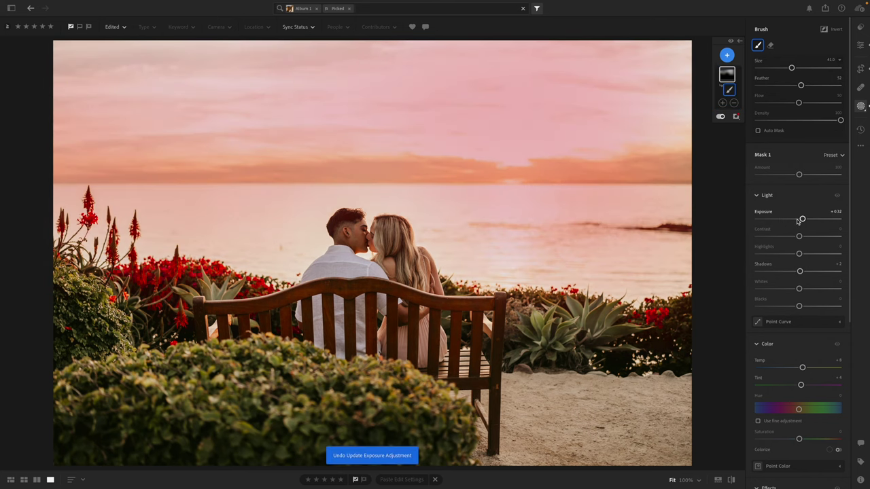
key(ctrl+z)
key(ctrl+z)
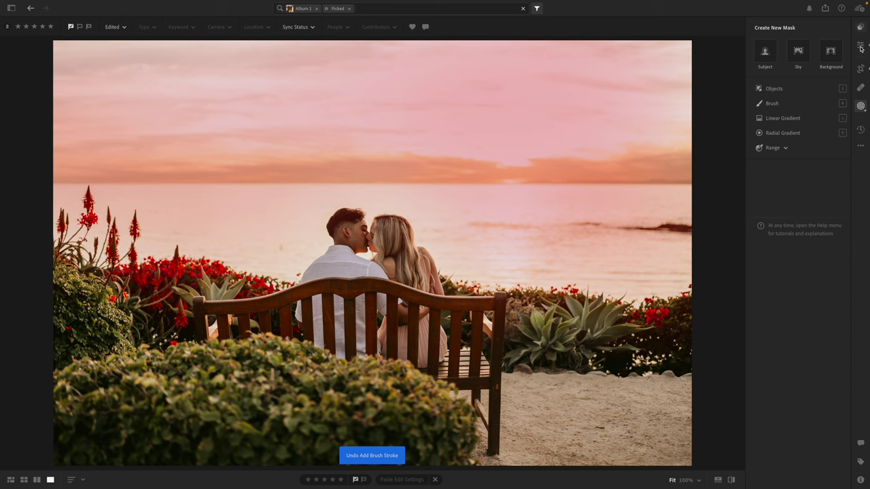
key(ctrl+z)
key(e)
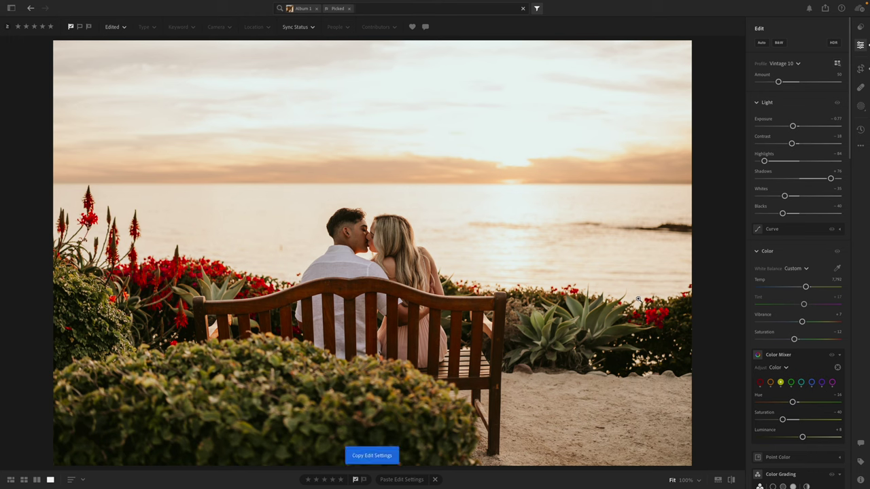
Step: Fine-tune the sunset photo's exposure, trying −0.64 before reverting
drag(793, 127, 786, 126)
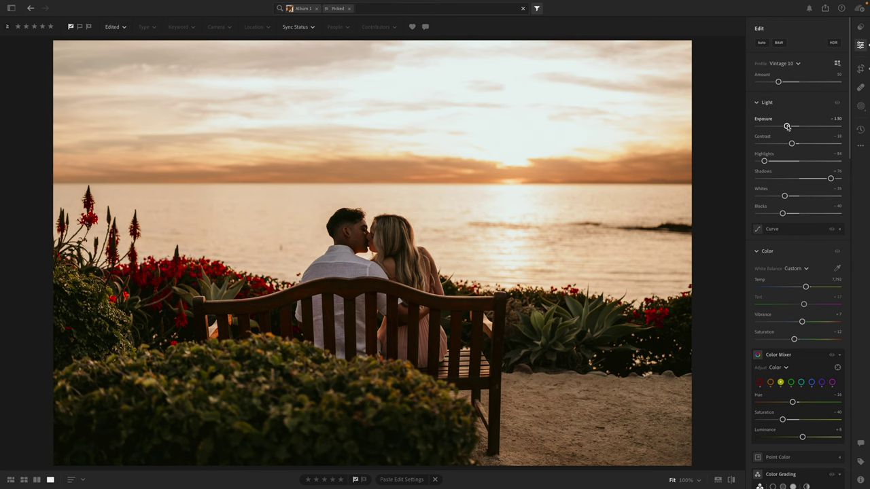
key(ctrl+z)
drag(792, 127, 793, 127)
key(ctrl+z)
Step: Paste the warm settings onto the bench portrait and lower saturation to −15
key(Right)
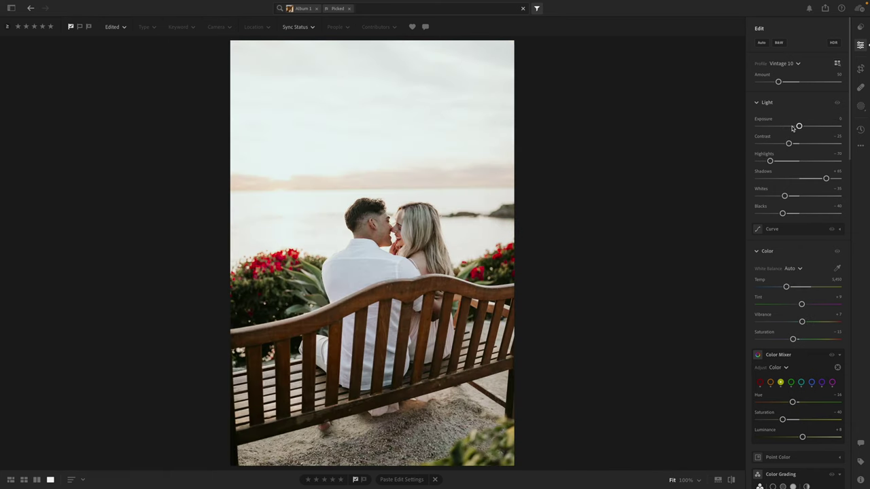
key(ctrl+v)
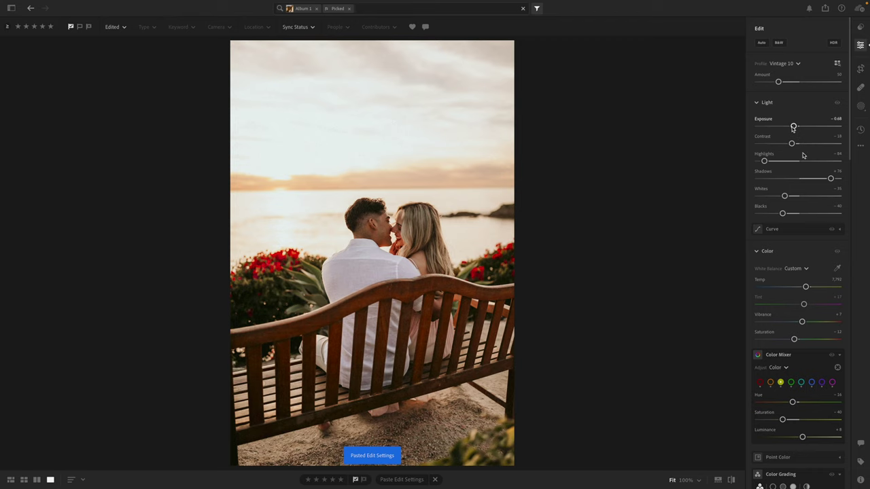
drag(795, 339, 792, 340)
Step: Straighten the portrait to +0.75, tighten the crop from the left, and copy its settings
key(c)
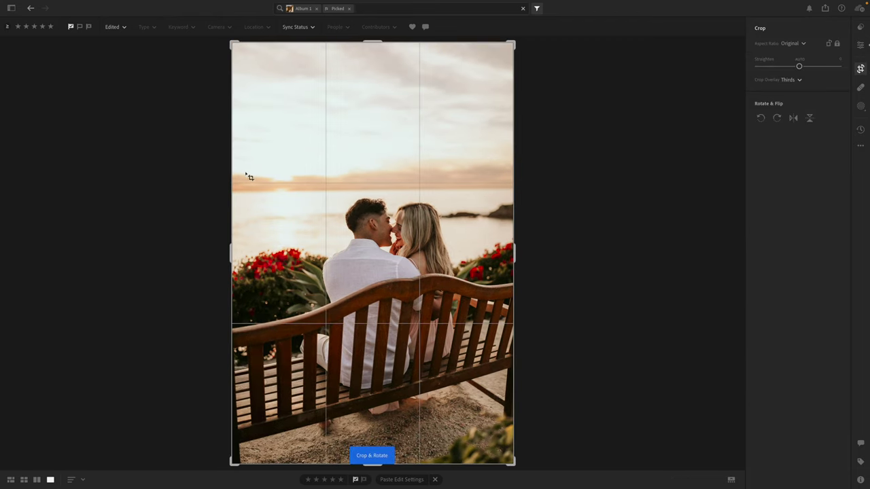
drag(234, 192, 243, 194)
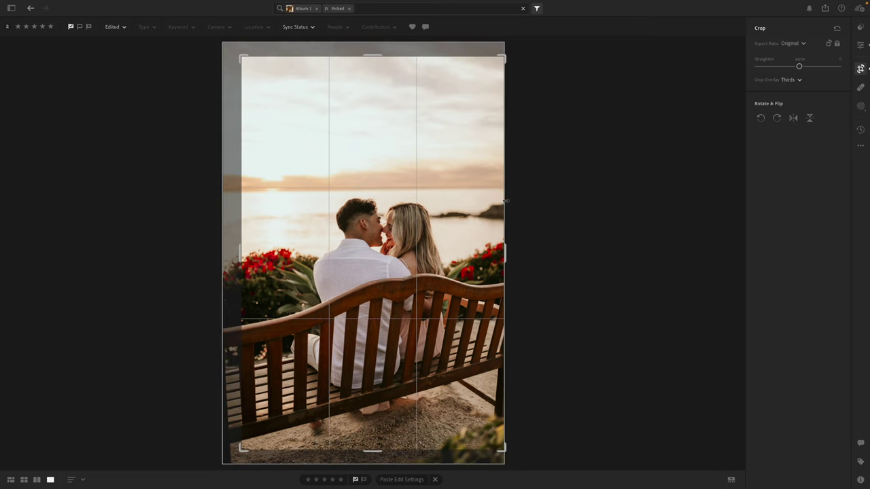
drag(563, 197, 563, 203)
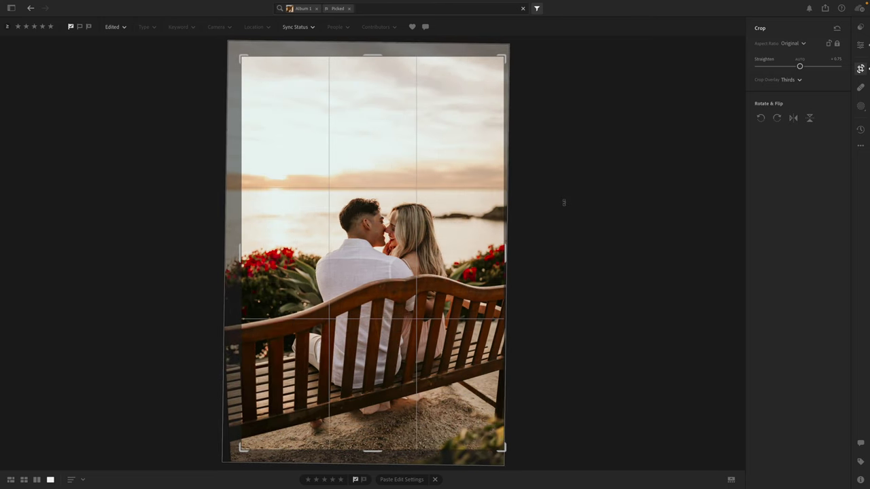
drag(243, 249, 249, 250)
drag(362, 264, 339, 254)
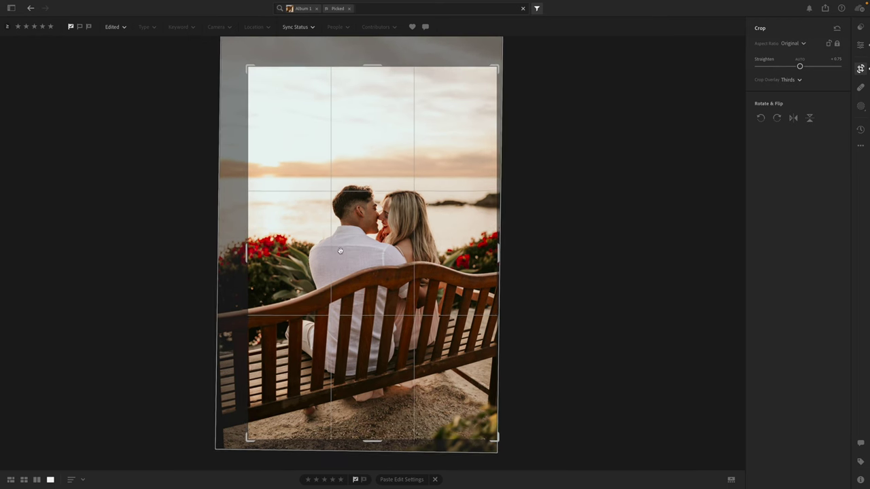
key(e)
key(ctrl+c)
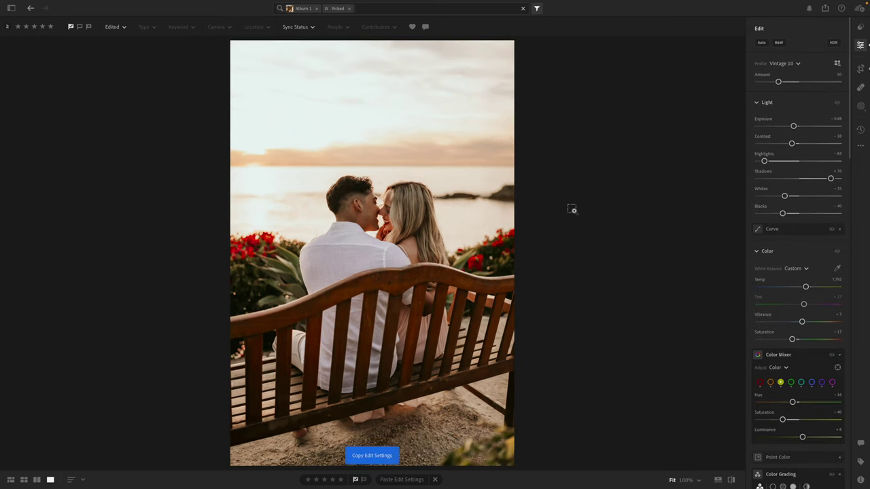
key(Right)
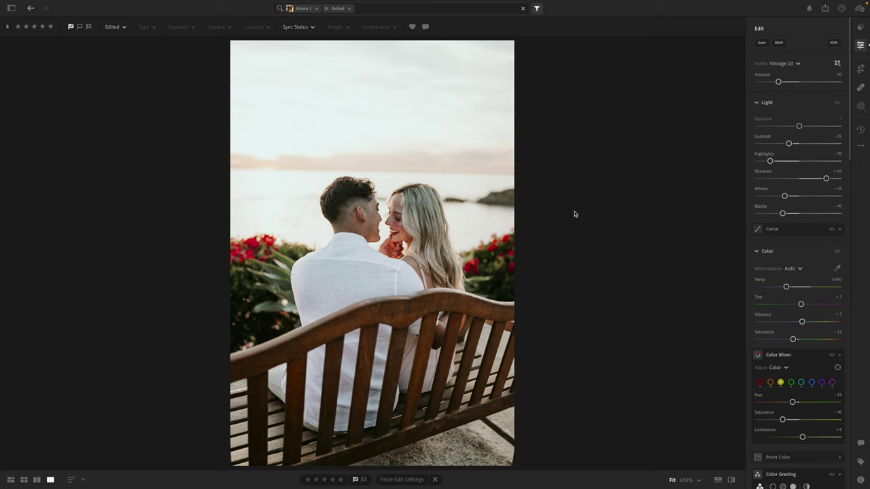
Step: On the kissing bench photo, set saturation −19 and tint +14, and copy the settings
key(Right)
key(ctrl+c)
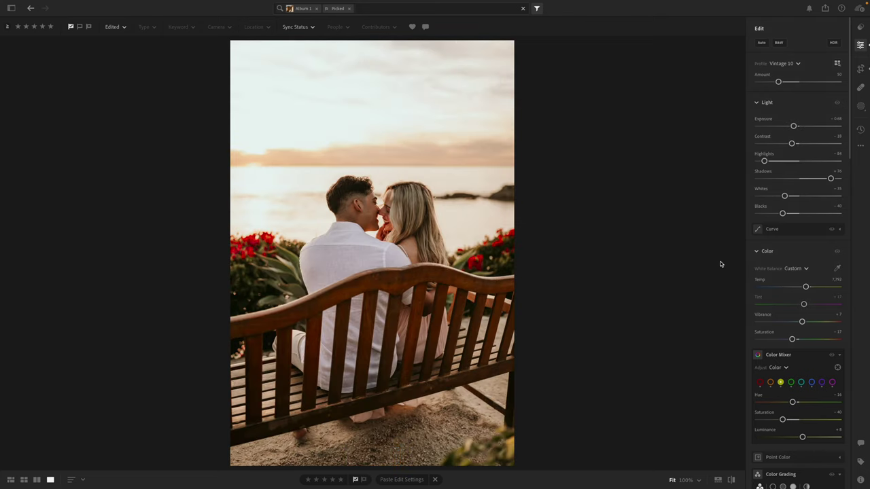
drag(794, 339, 792, 340)
drag(804, 306, 805, 307)
key(ctrl+v)
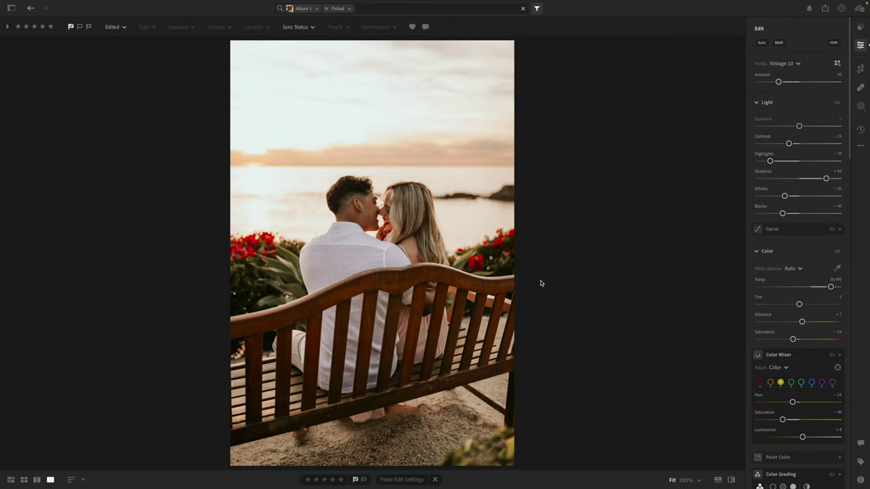
Step: Paste the warm look onto the smiling couple photo, brightening exposure and setting tint +10
key(Right)
key(ctrl+v)
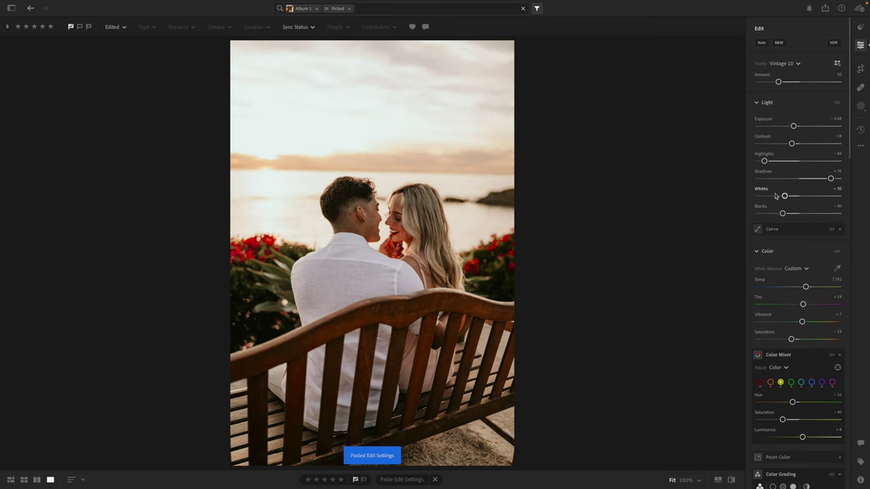
drag(793, 127, 796, 126)
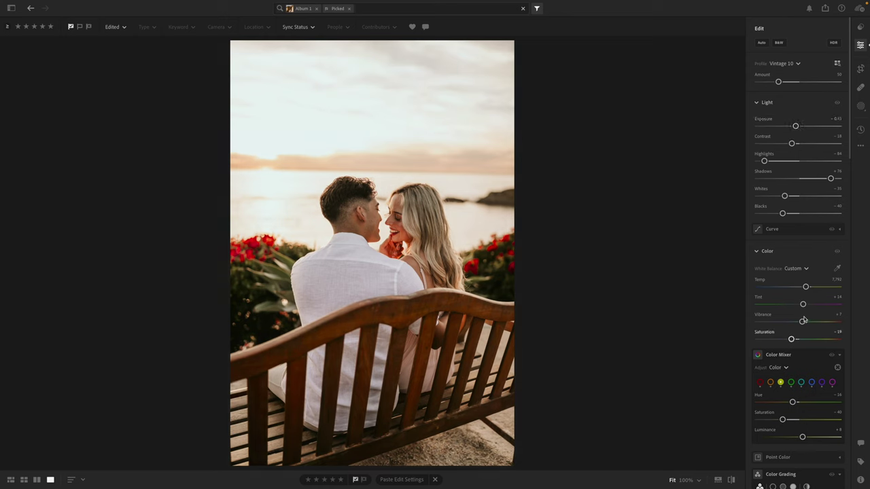
drag(803, 304, 802, 305)
Step: Straighten the smiling photo by −1.43 and tighten the crop from the top-left
key(c)
drag(697, 250, 697, 255)
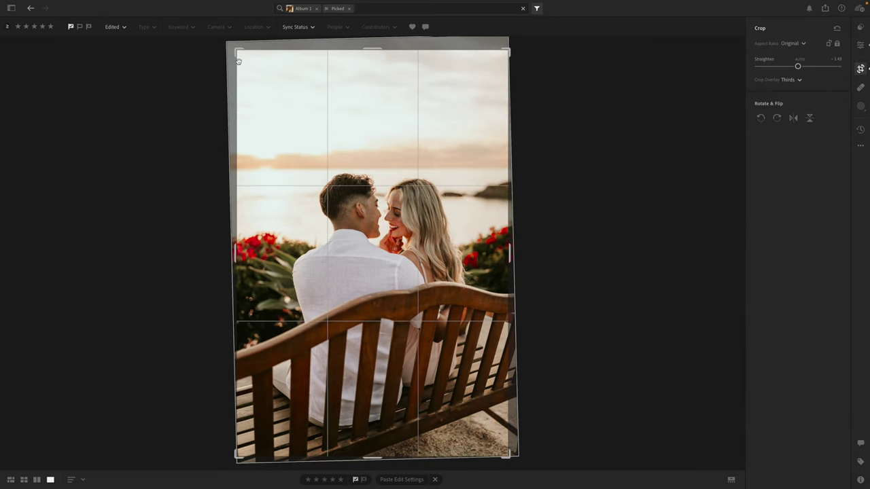
drag(237, 51, 245, 61)
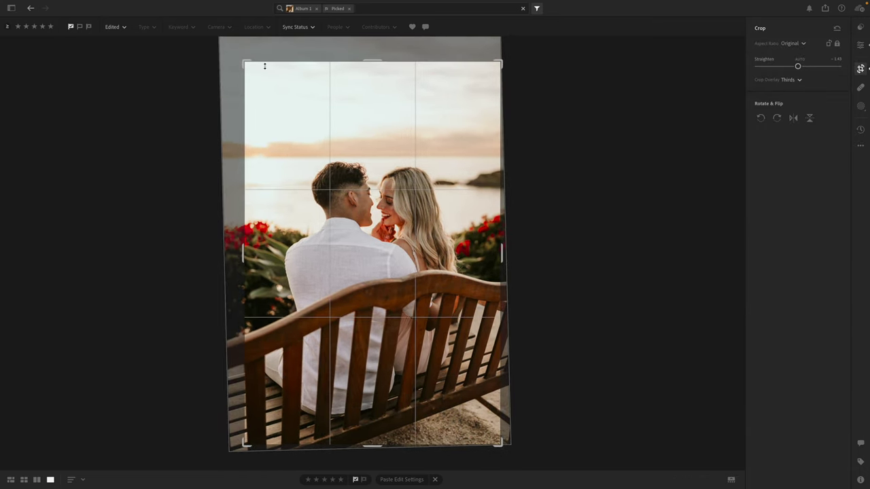
drag(341, 118, 338, 129)
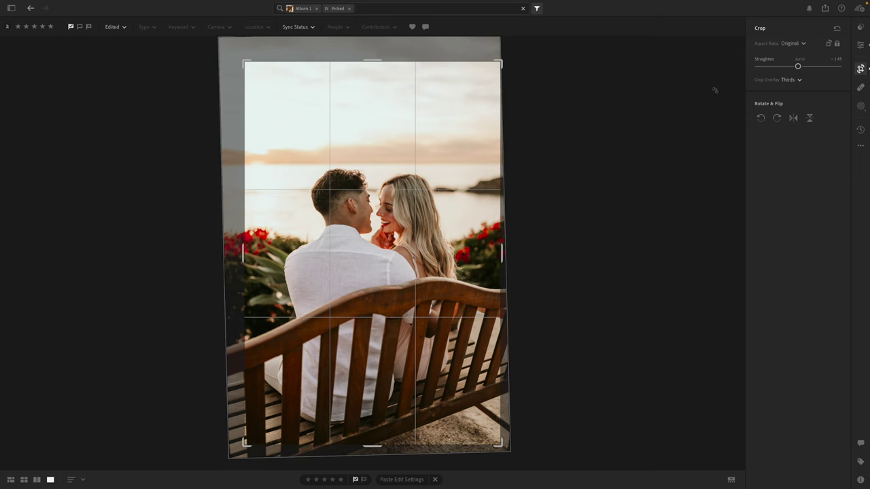
click(861, 46)
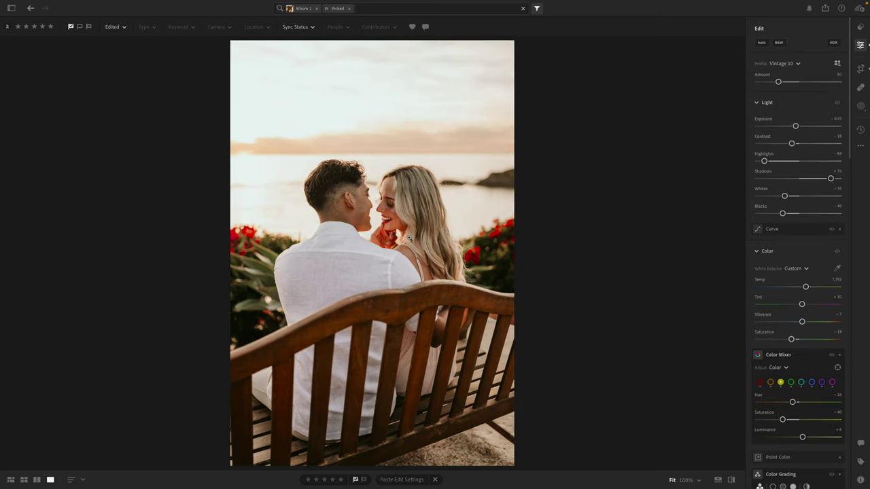
Step: Copy the smiling photo's settings and paste them onto the ring photo
key(ctrl+c)
key(ctrl+c)
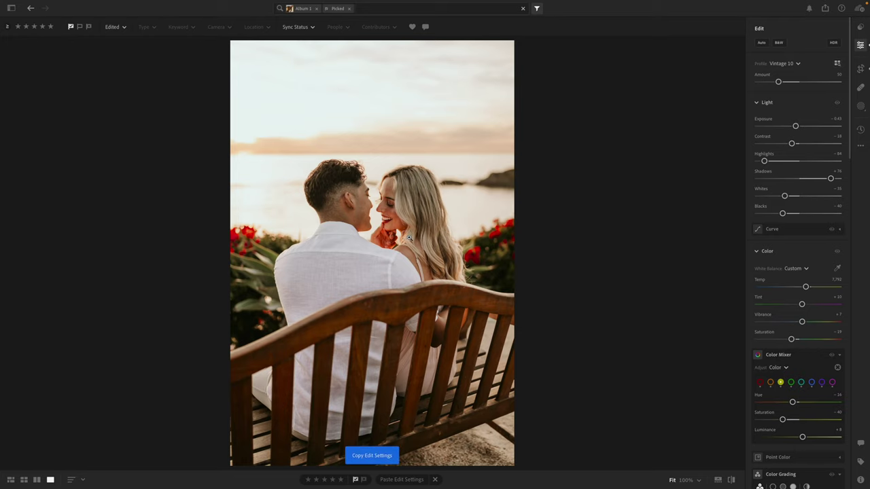
key(ctrl+c)
key(Right)
key(ctrl+v)
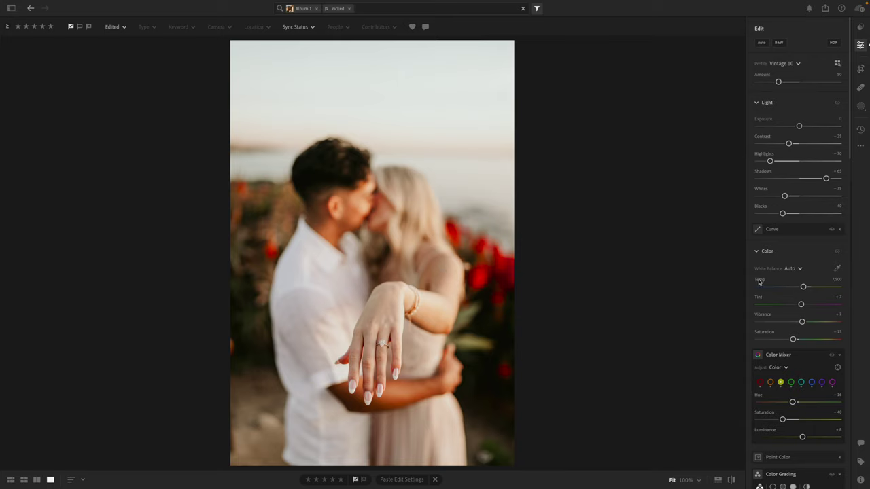
Step: Try the DB-05 preset on the ring photo, then apply DB-BW HALF black and white
click(860, 31)
click(695, 348)
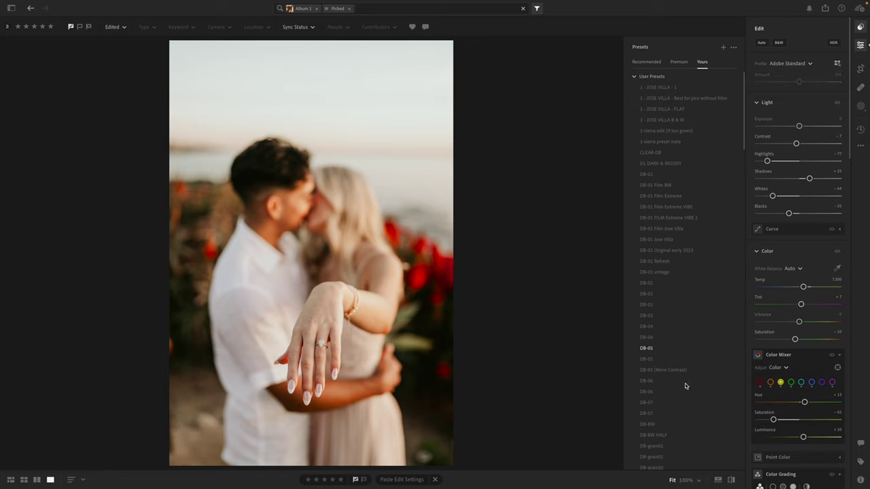
click(654, 435)
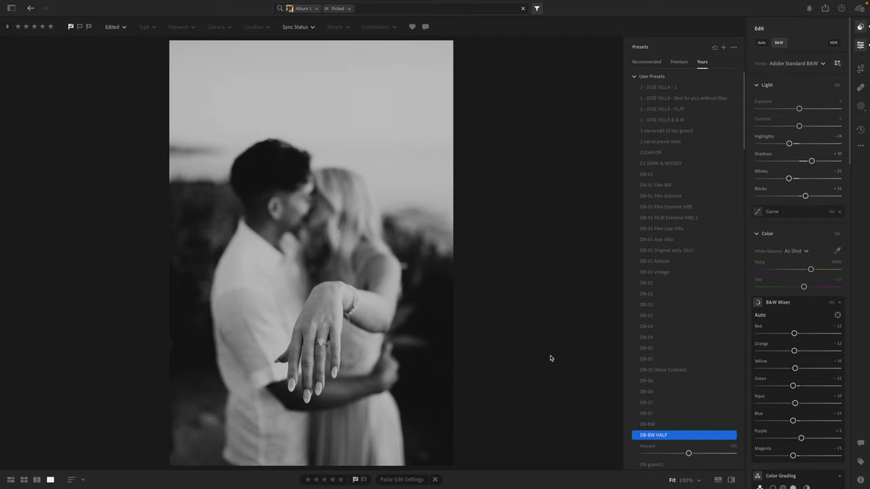
Step: Crop the ring photo to 4 x 5, darken exposure to -0.09, and copy its settings
key(c)
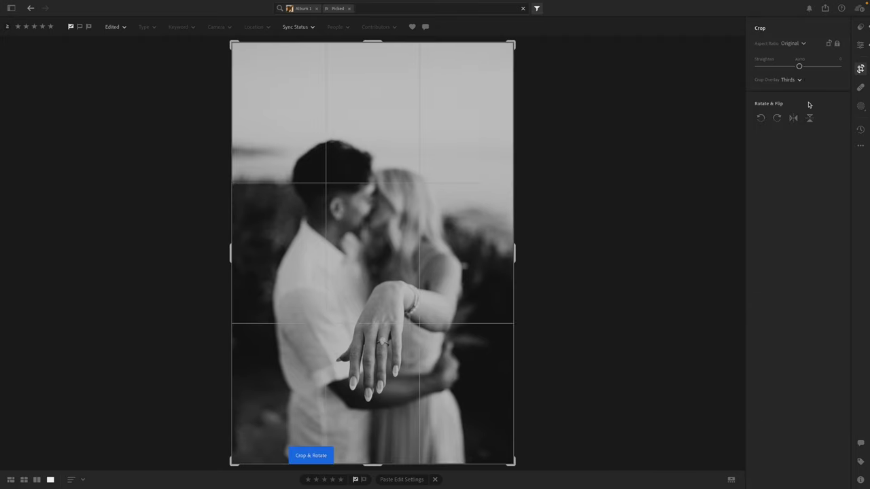
click(802, 44)
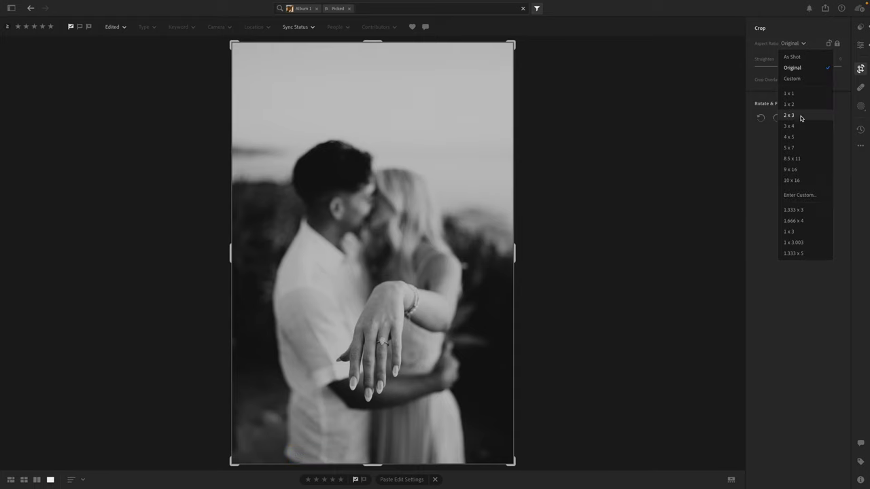
click(798, 137)
drag(385, 199, 376, 181)
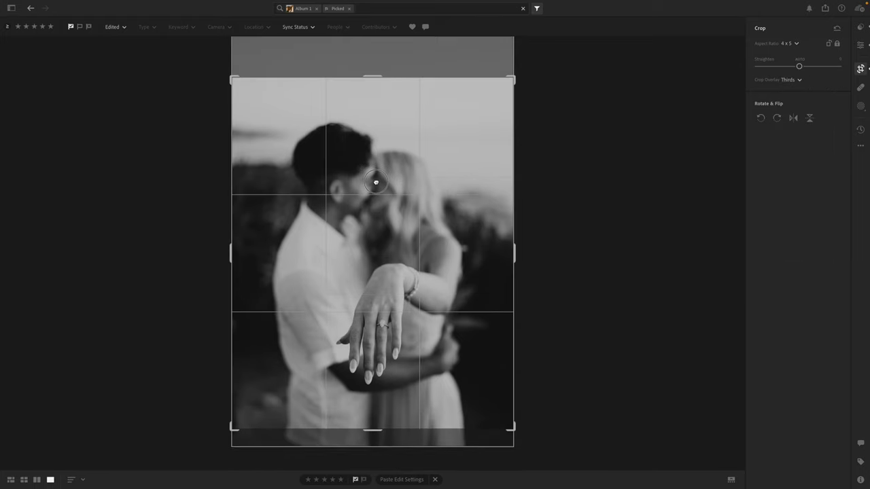
key(e)
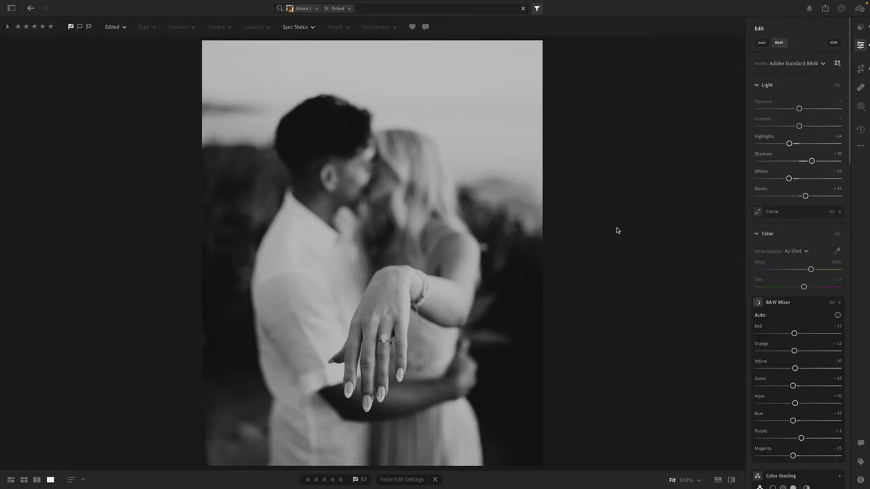
drag(799, 110, 798, 111)
key(ctrl+c)
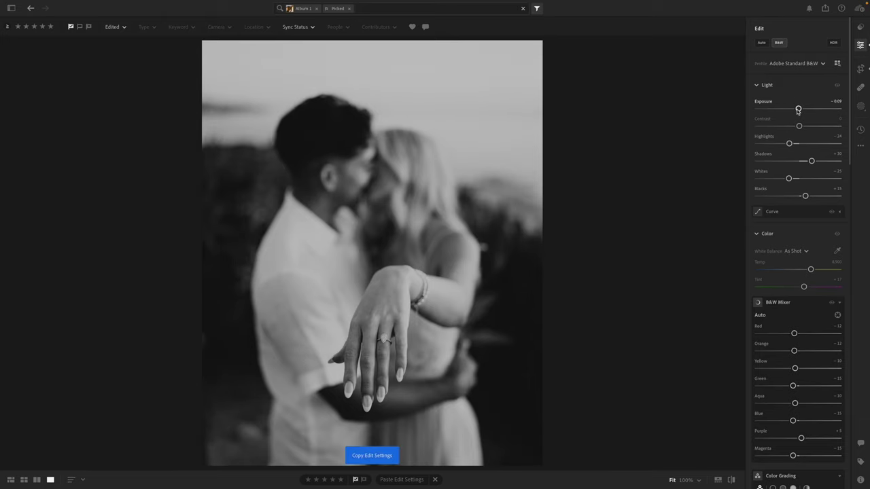
Step: Step through the filmstrip to the aloe-flower shot and paste the copied settings onto it
key(Right)
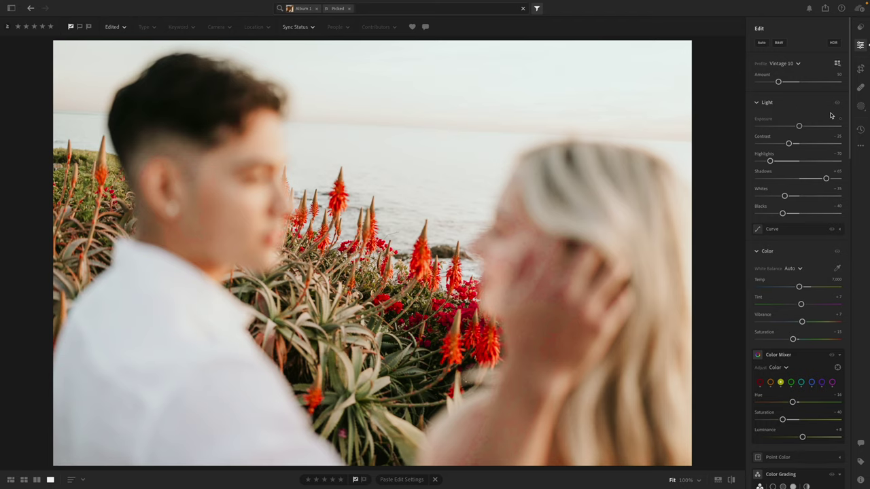
key(Right)
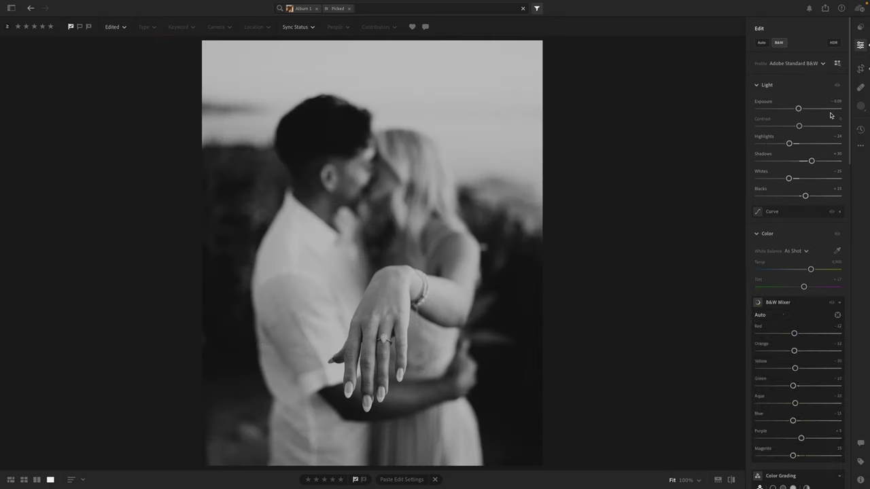
key(Right)
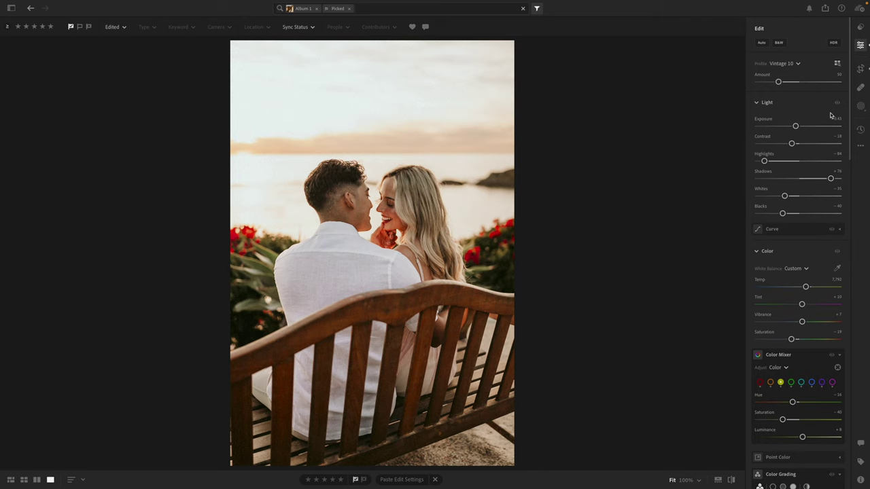
key(Left)
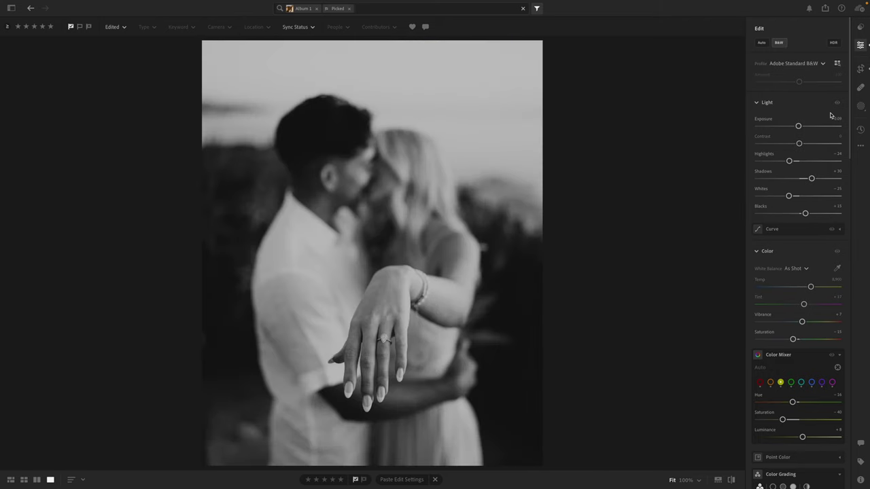
key(Left)
key(Right)
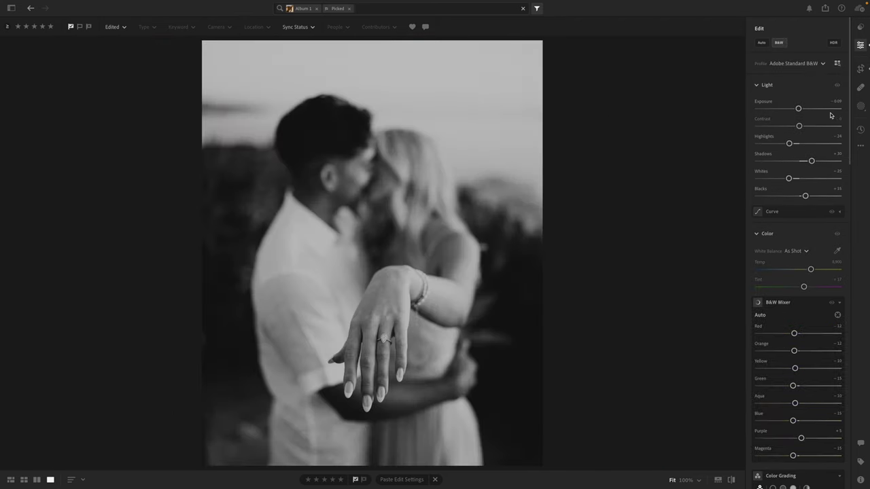
key(Left)
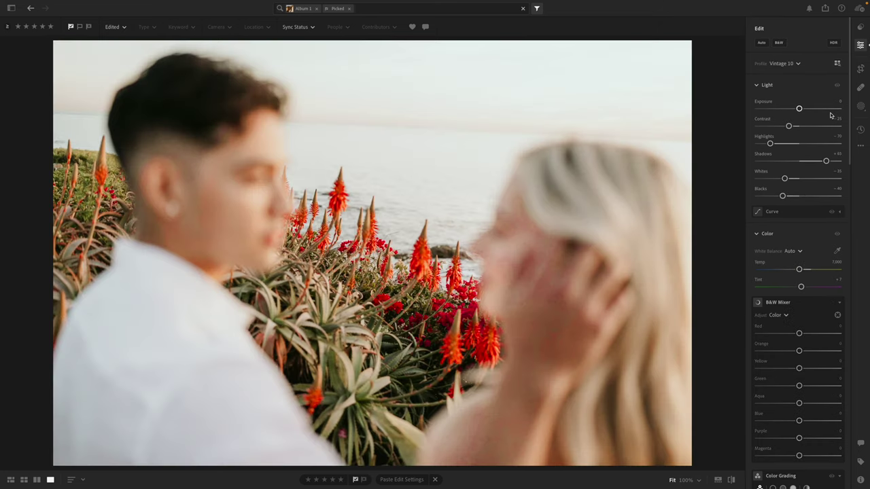
key(ctrl+v)
Step: Straighten the aloe shot by -3.10 and shift it left within the crop
key(c)
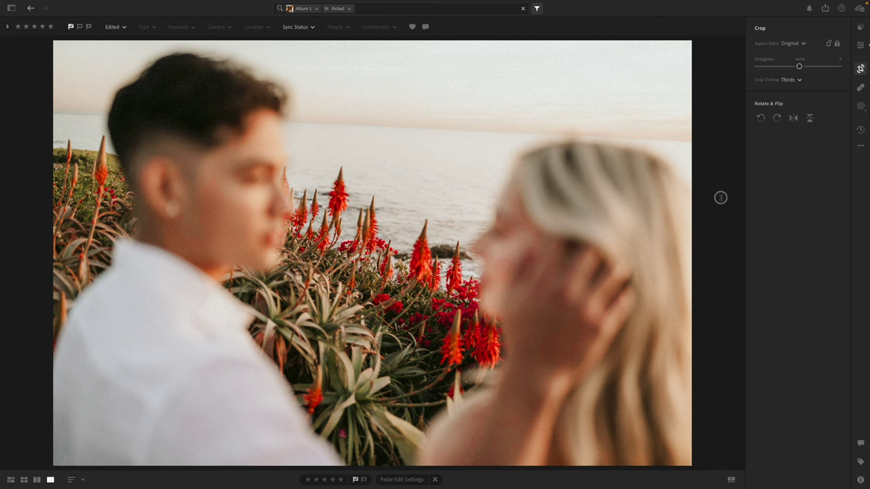
drag(720, 194, 718, 189)
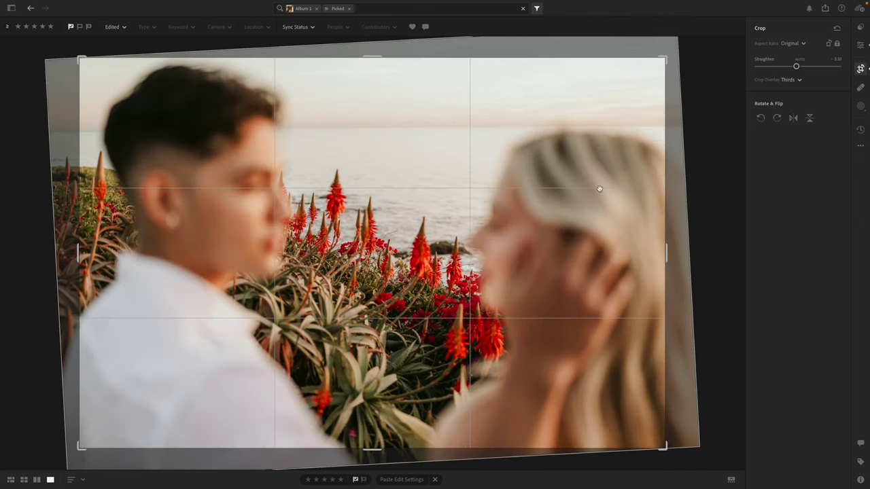
drag(598, 189, 583, 182)
click(859, 46)
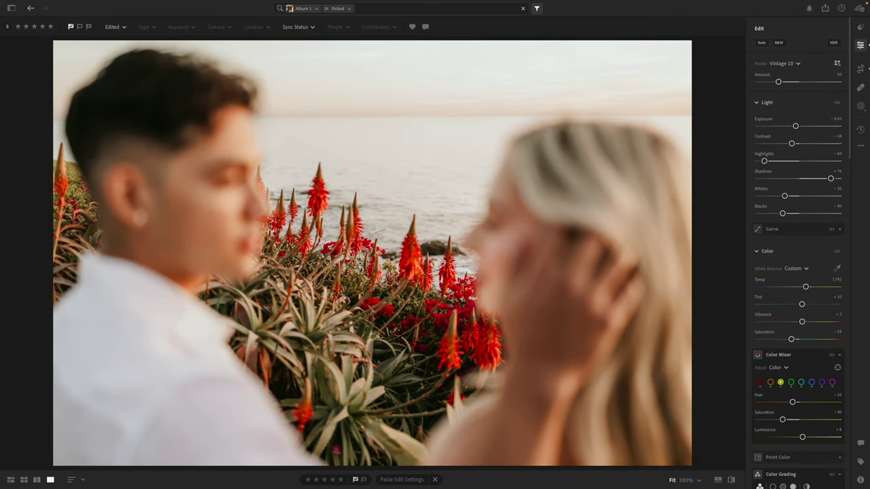
Step: Darken the aloe shot's exposure to -0.83, then move to the next couple photo
key(z)
key(z)
drag(795, 127, 792, 127)
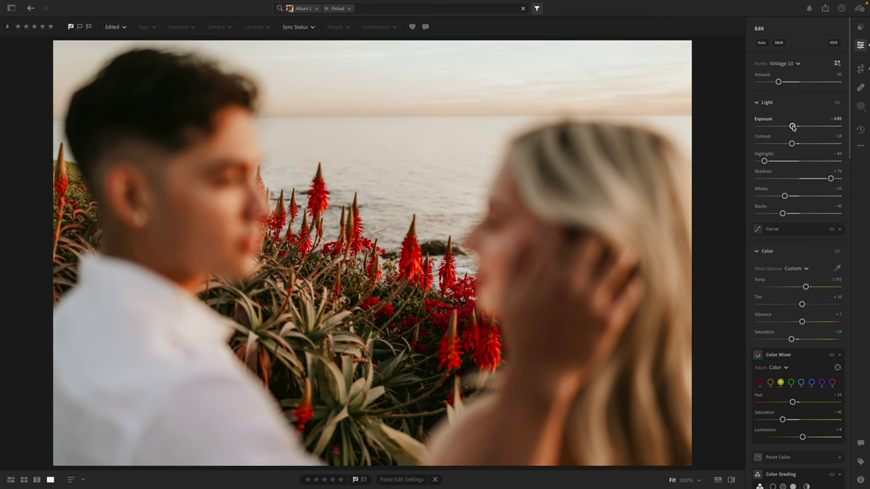
key(Right)
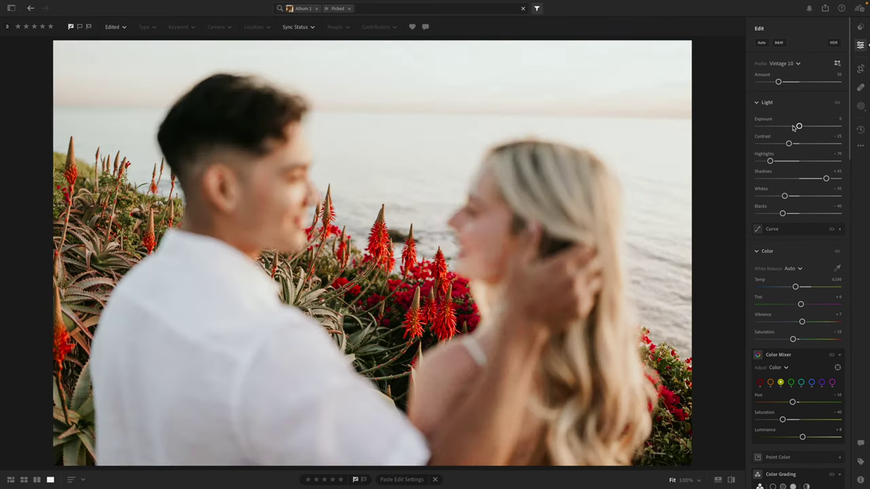
Step: Paste the vintage look, lift exposure to -0.63, straighten to -1.07, and copy the settings
key(ctrl+v)
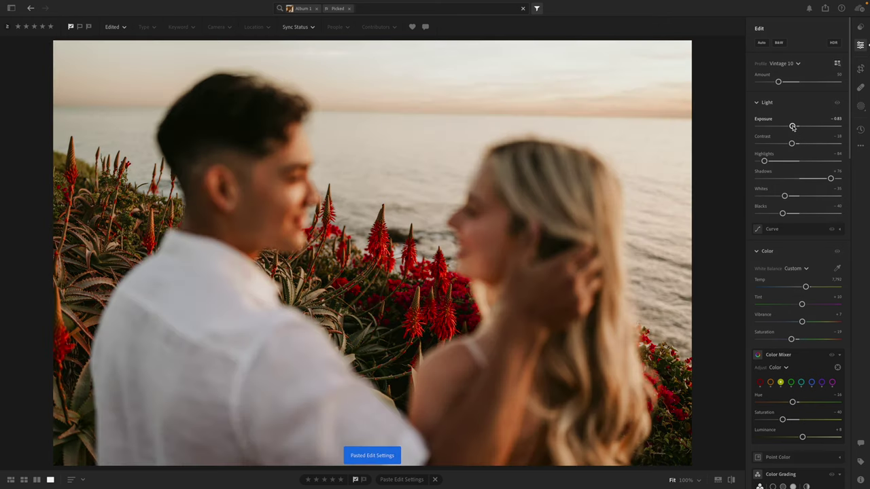
drag(792, 127, 794, 126)
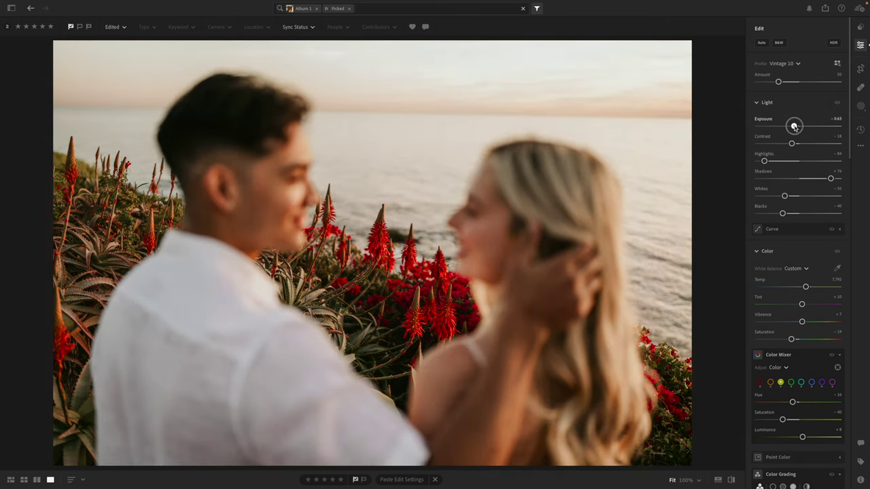
key(c)
drag(714, 211, 712, 209)
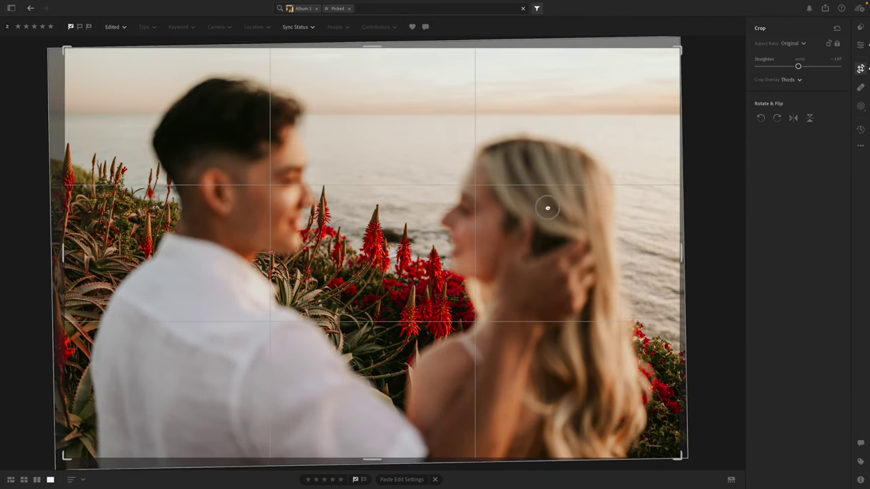
key(e)
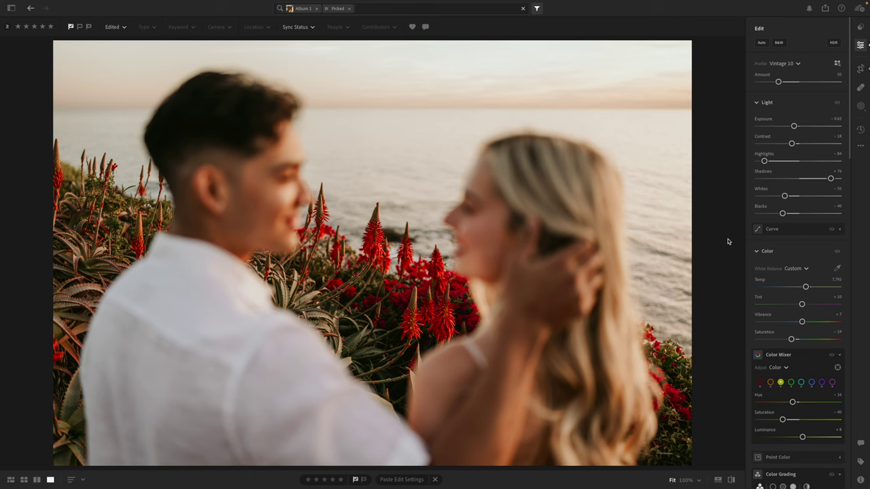
key(ctrl+c)
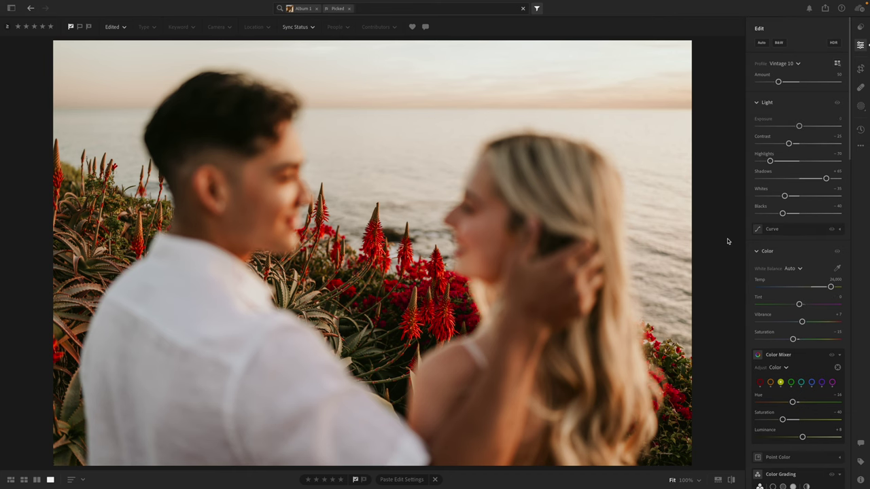
Step: Paste the vintage look onto the next aloe shot, straighten to +0.13, and trim its left edge
key(Right)
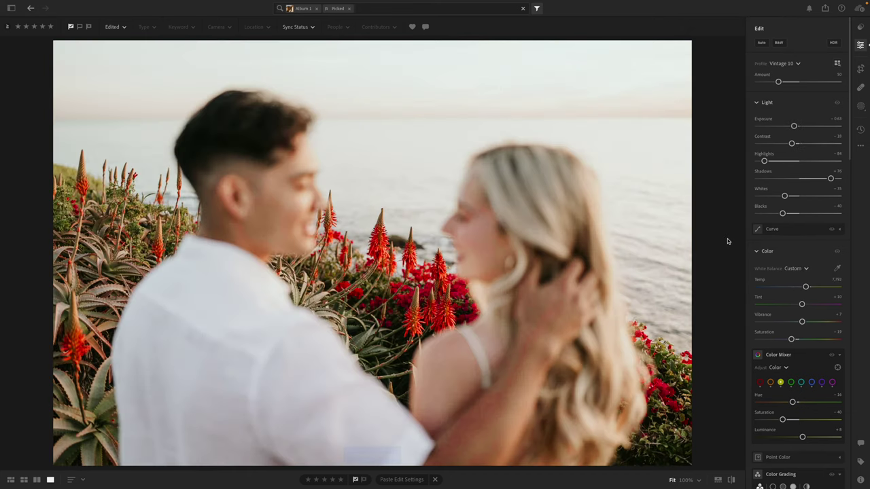
key(ctrl+v)
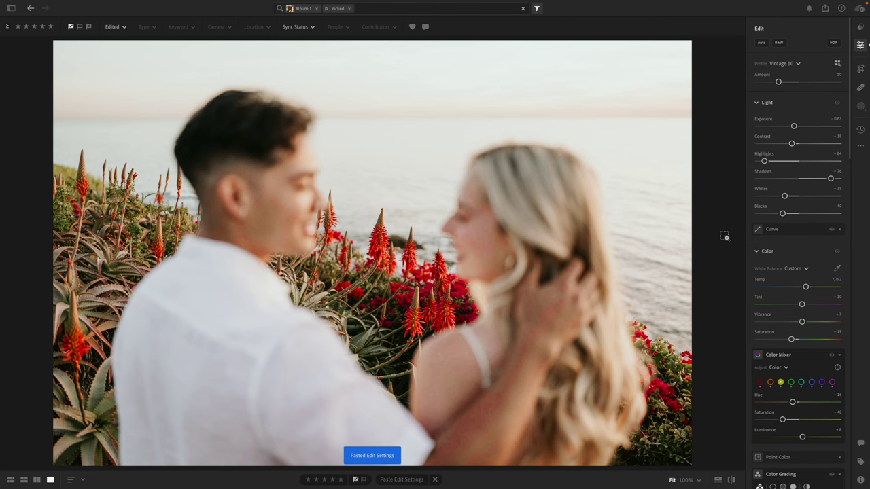
key(c)
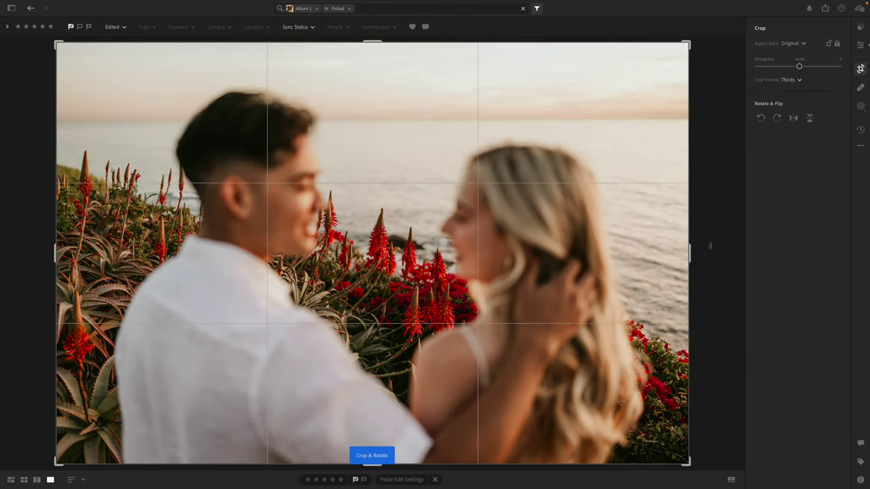
drag(709, 246, 707, 247)
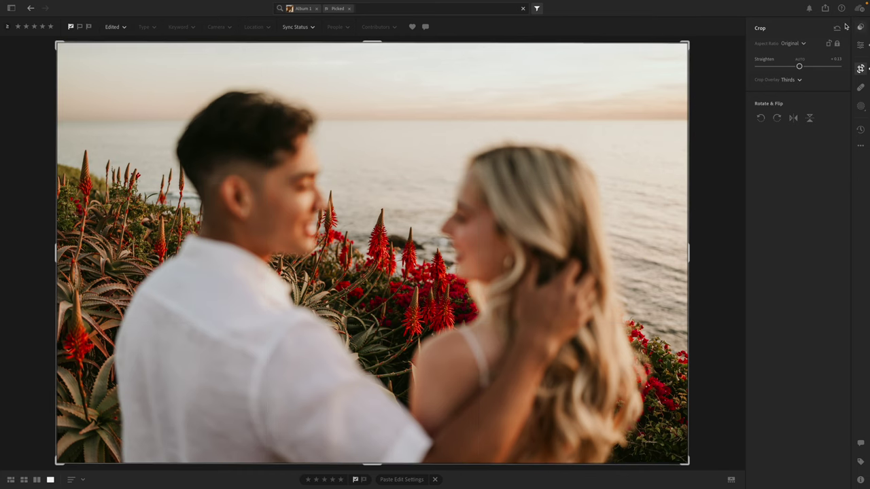
click(804, 43)
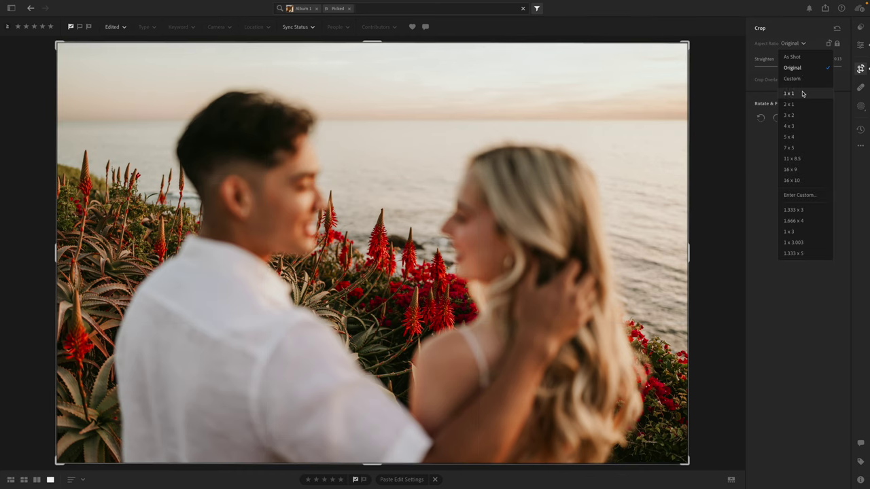
click(801, 91)
drag(534, 151, 520, 140)
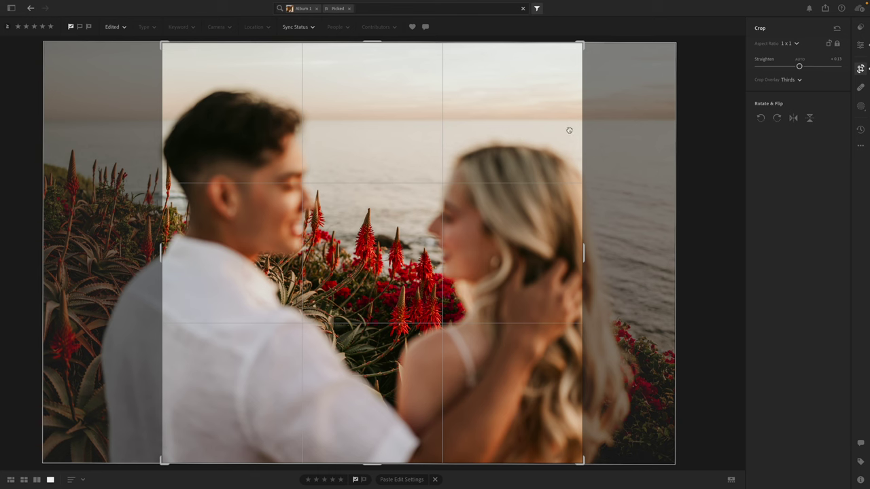
key(ctrl+z)
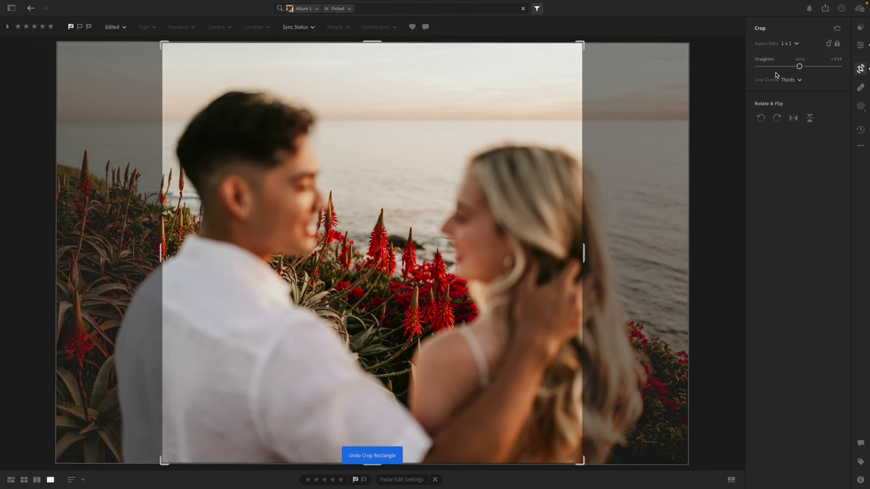
key(ctrl+z)
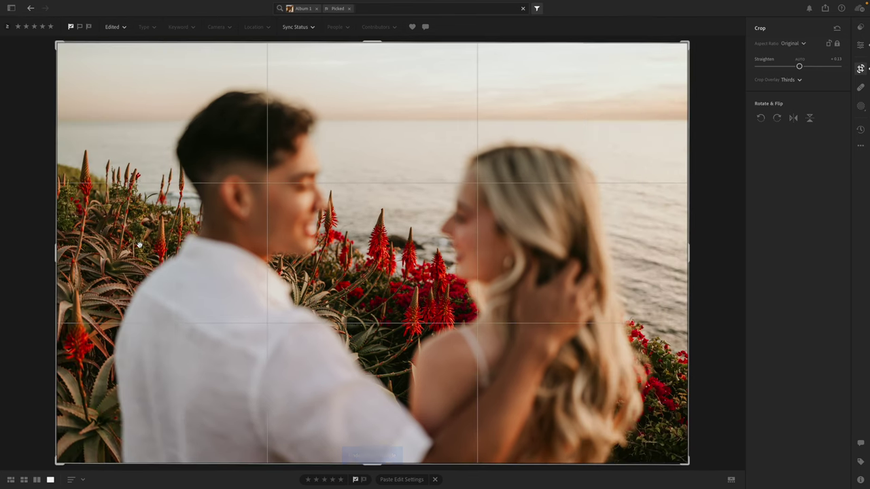
drag(57, 248, 71, 249)
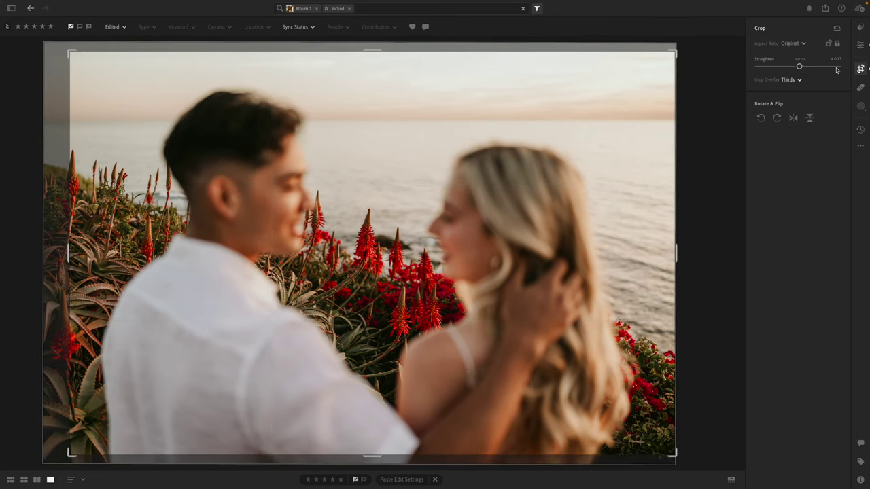
click(859, 46)
Step: Paste the same vintage settings onto the kissing close-up
key(c)
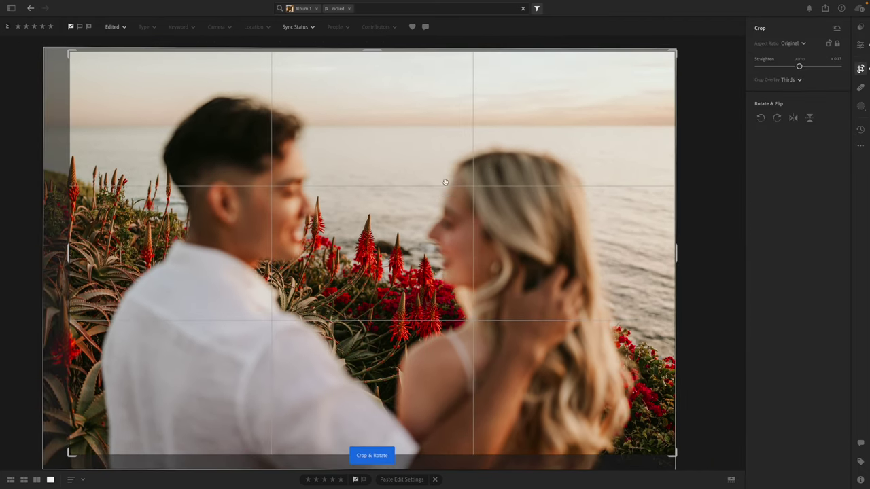
key(e)
key(Right)
key(ctrl+v)
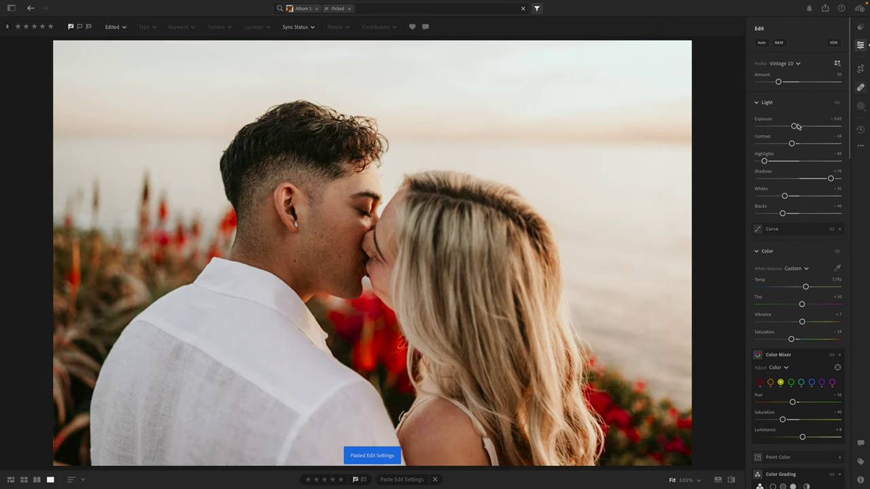
Step: Set the kiss photo to -0.74 exposure and 7,890 temperature, copy settings, and start a brush mask
drag(793, 126, 792, 126)
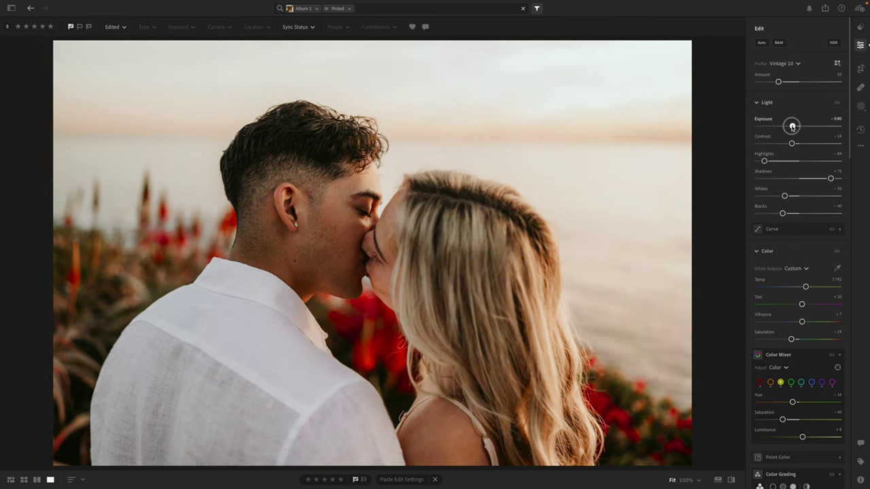
drag(805, 286, 806, 286)
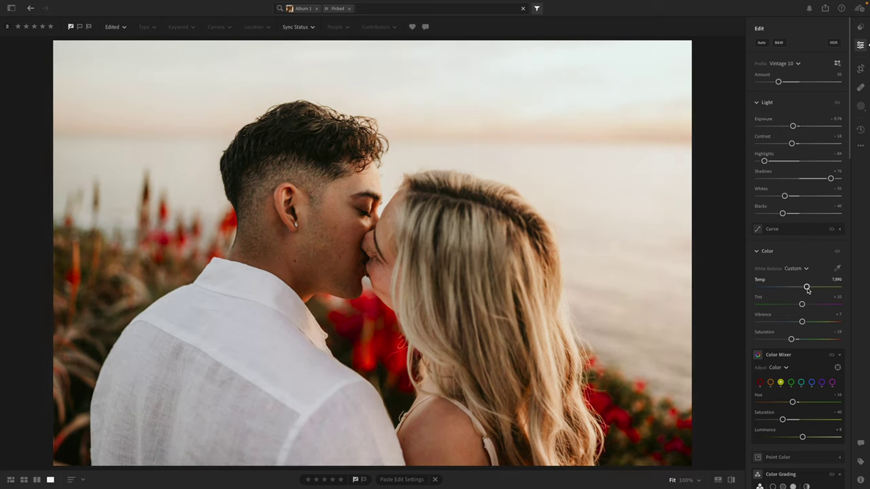
key(ctrl+c)
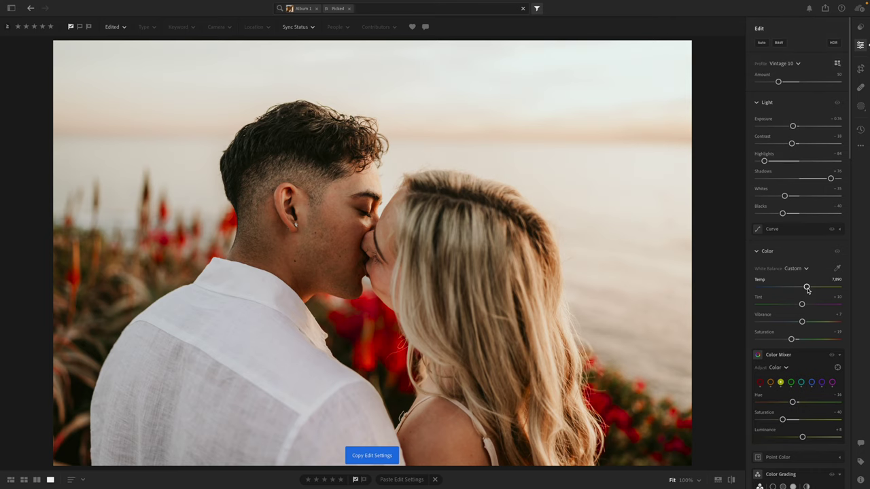
key(b)
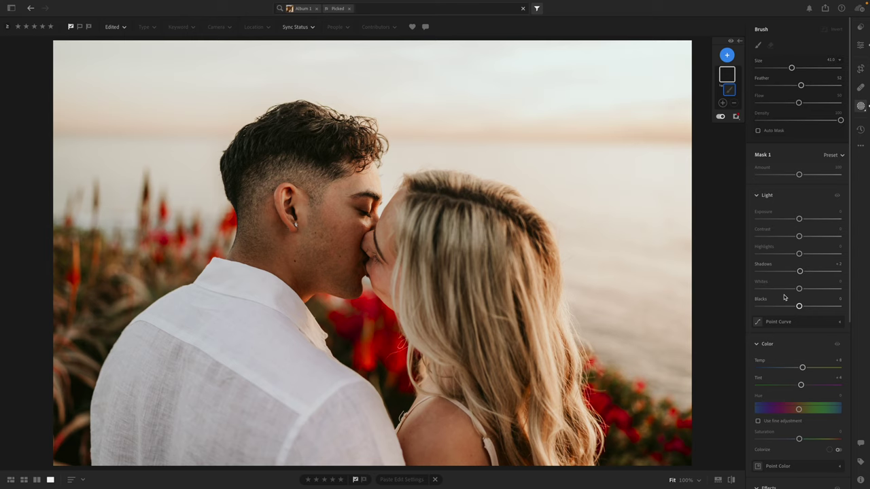
Step: With a smaller brush, paint the mask over the man's cheek and jaw
key(bracketleft)
key(bracketleft)
key(bracketleft)
key(bracketleft)
key(bracketleft)
click(344, 264)
click(331, 213)
mouse_move(346, 291)
mouse_down()
mouse_move(350, 257)
mouse_move(324, 282)
mouse_move(329, 248)
mouse_move(297, 274)
mouse_move(244, 228)
mouse_move(346, 291)
mouse_up()
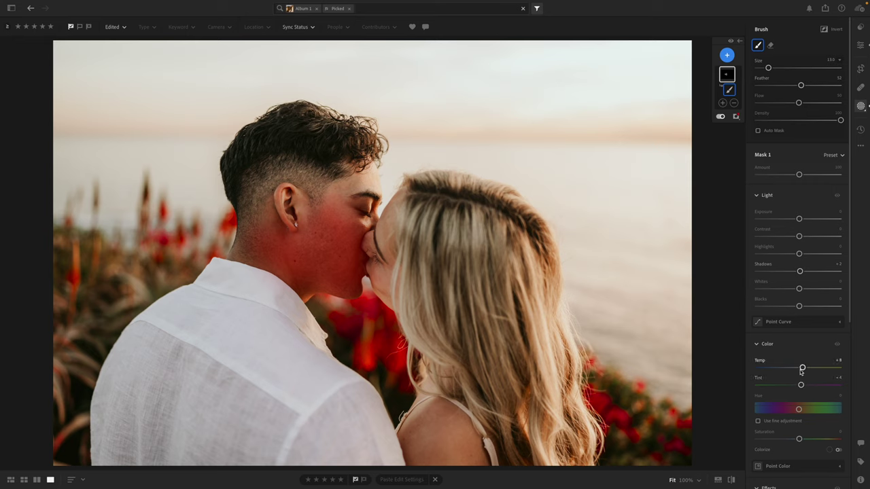
Step: Reset the mask's Dehaze to 0, set Clarity -71 and Texture -78, and exit masking
scroll(800, 372, down, 4)
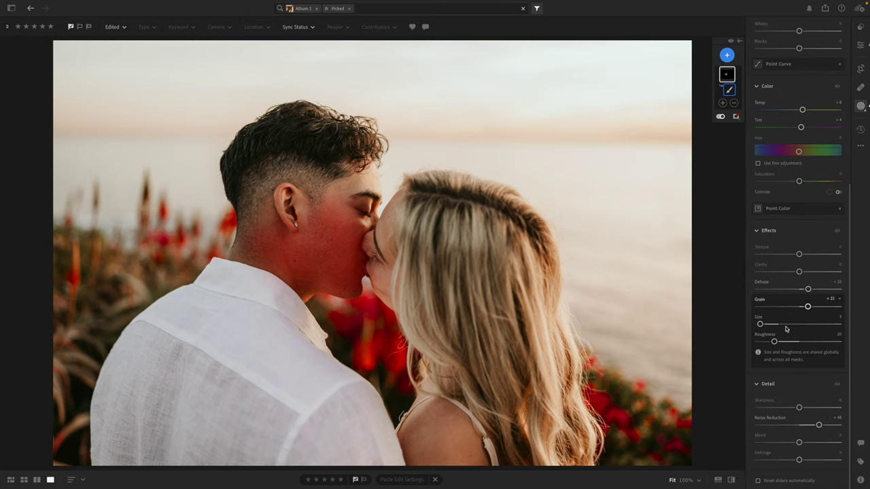
double_click(805, 289)
click(770, 272)
click(766, 254)
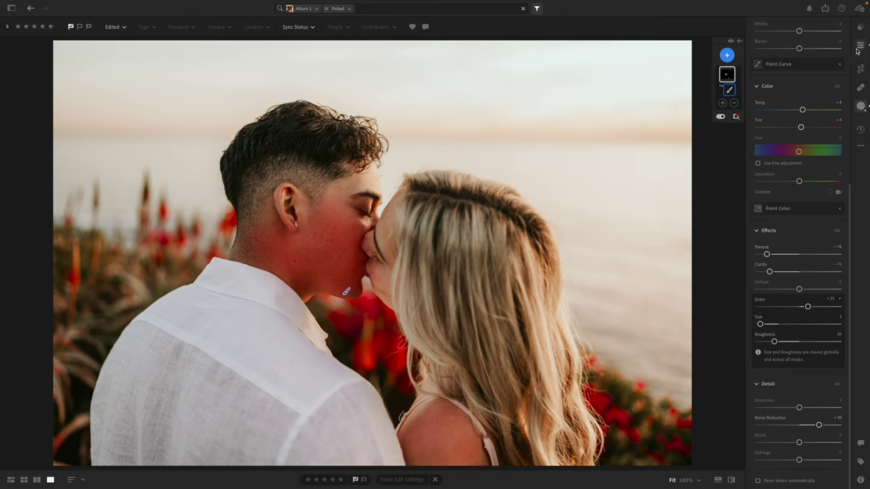
click(859, 46)
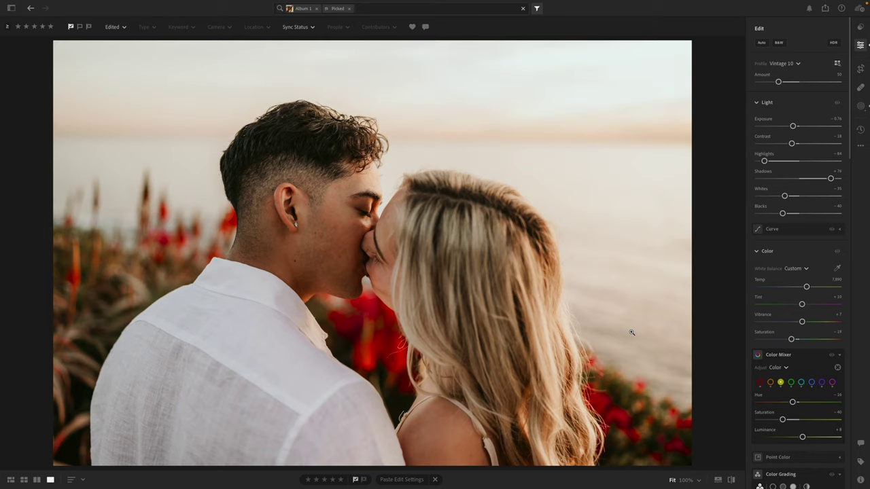
Step: Paste the kiss photo's settings onto the first ring shot, brighten slightly, and narrow its crop
key(ctrl+c)
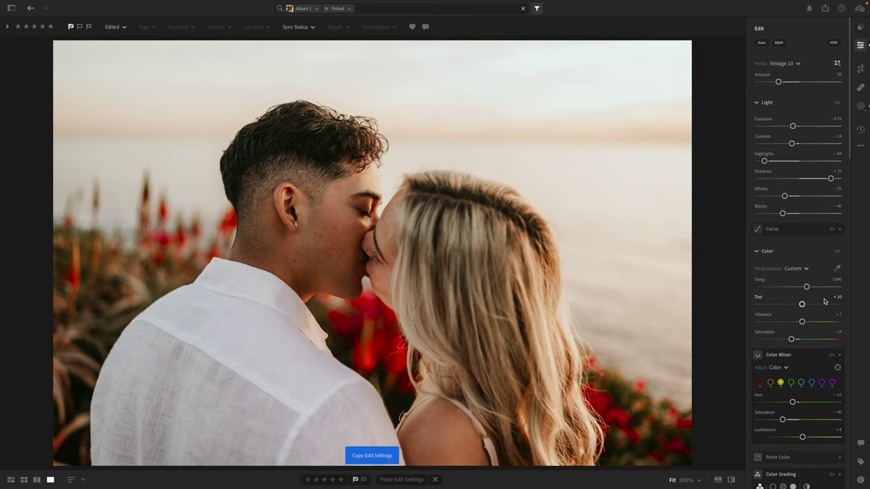
key(Right)
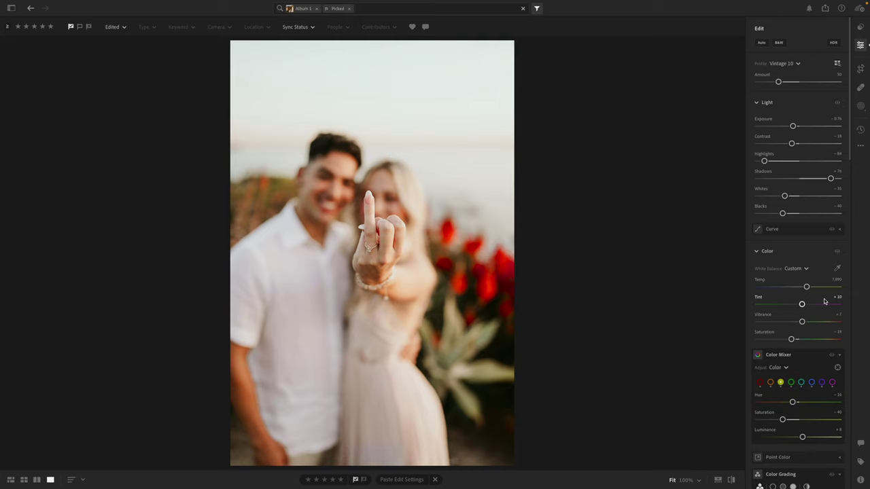
key(ctrl+v)
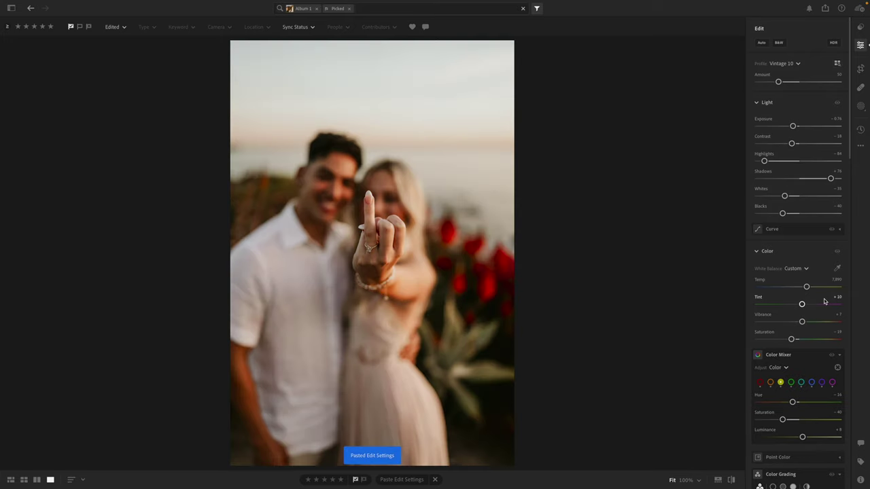
drag(792, 127, 793, 126)
key(c)
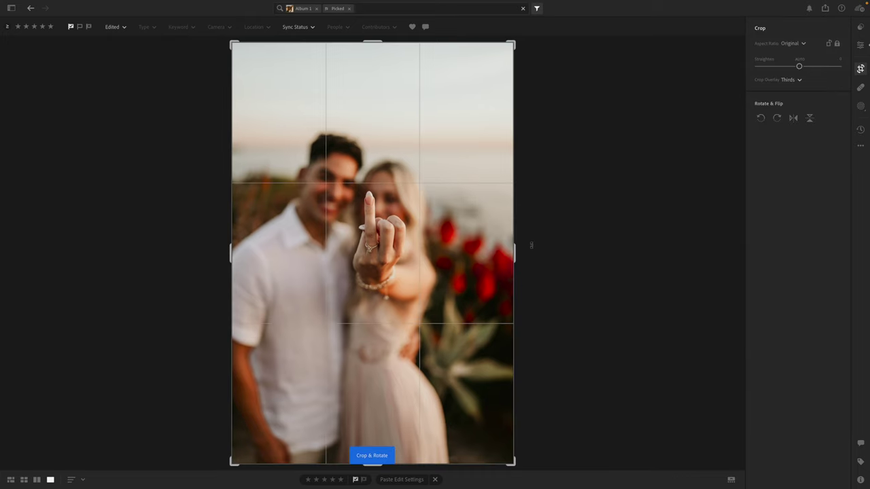
drag(514, 257, 501, 255)
drag(439, 247, 484, 243)
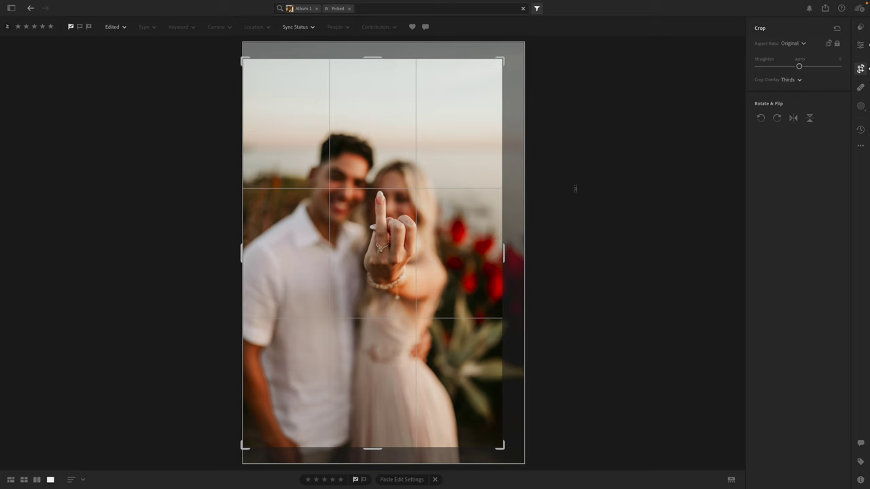
click(860, 45)
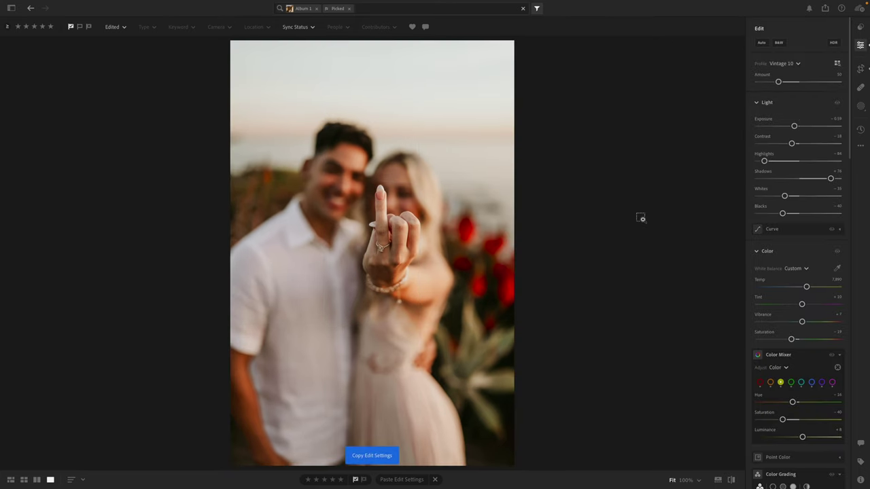
Step: On the smiling ring close-up, lift exposure to about -0.41 and saturation to around -19
key(Right)
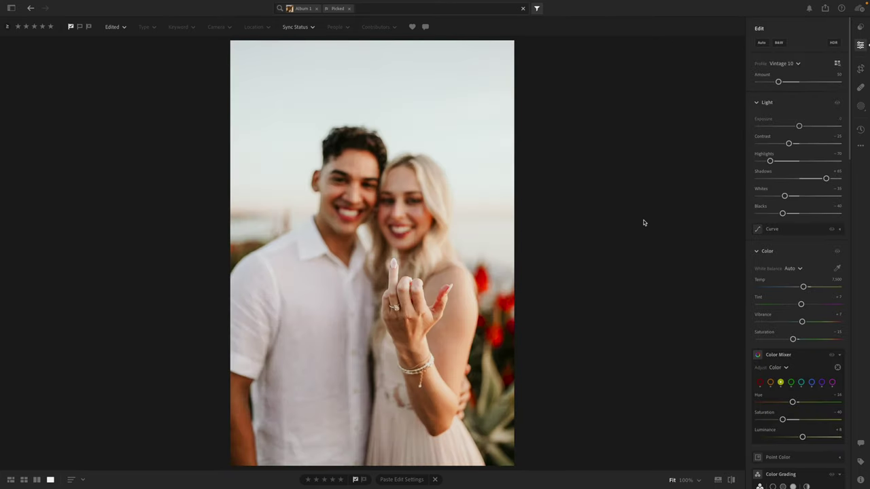
key(Right)
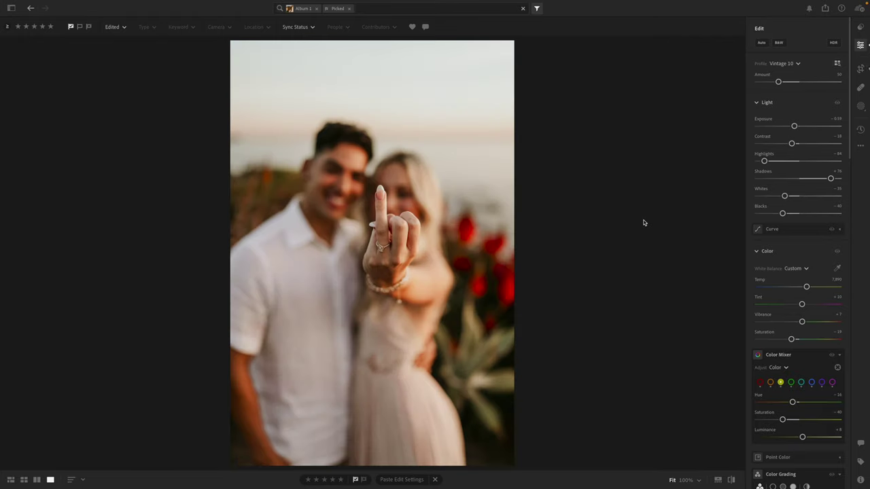
key(Right)
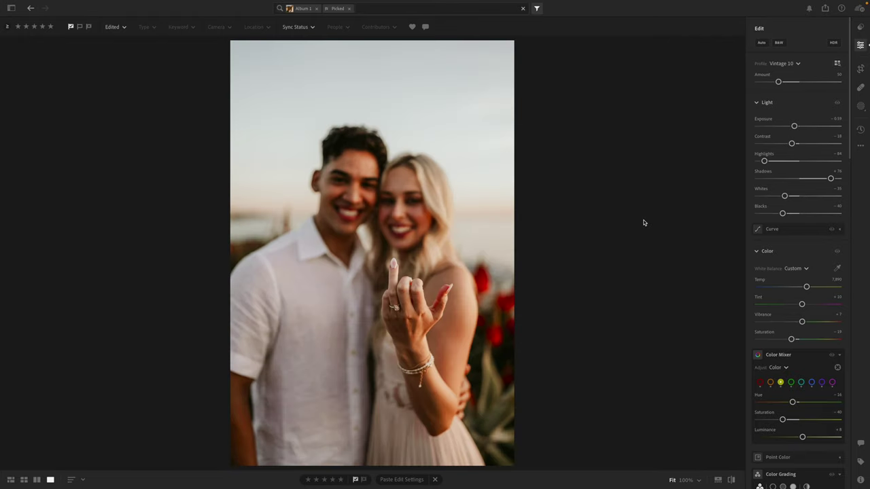
drag(794, 126, 796, 129)
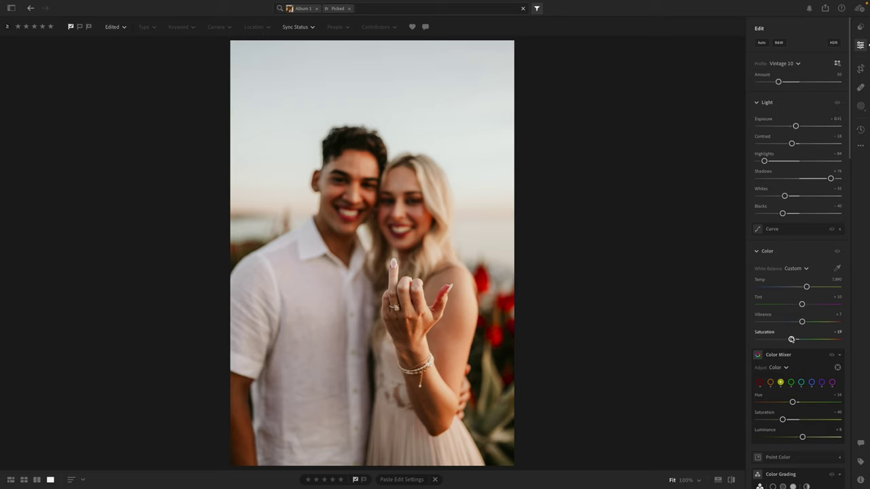
drag(791, 339, 790, 339)
Step: Try DB-01 FILM Extreme VIBE 2 and DB-BW HALF presets, then undo back to colour Vintage 10
click(860, 26)
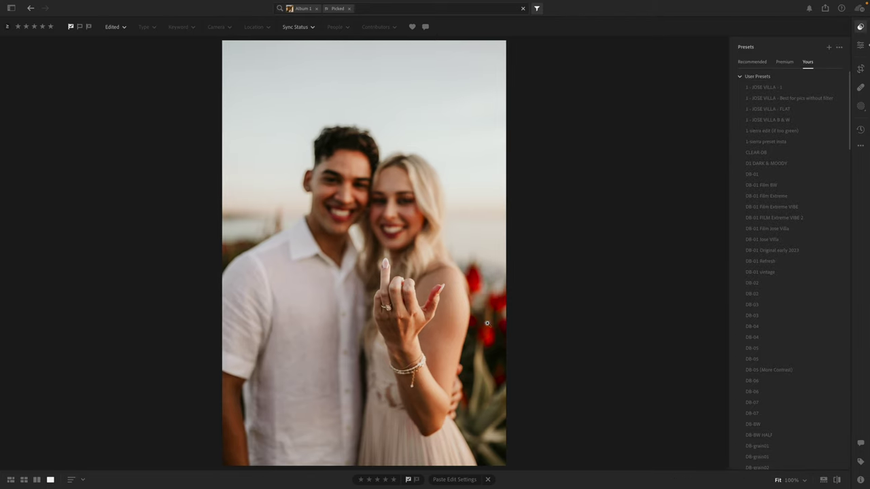
click(782, 218)
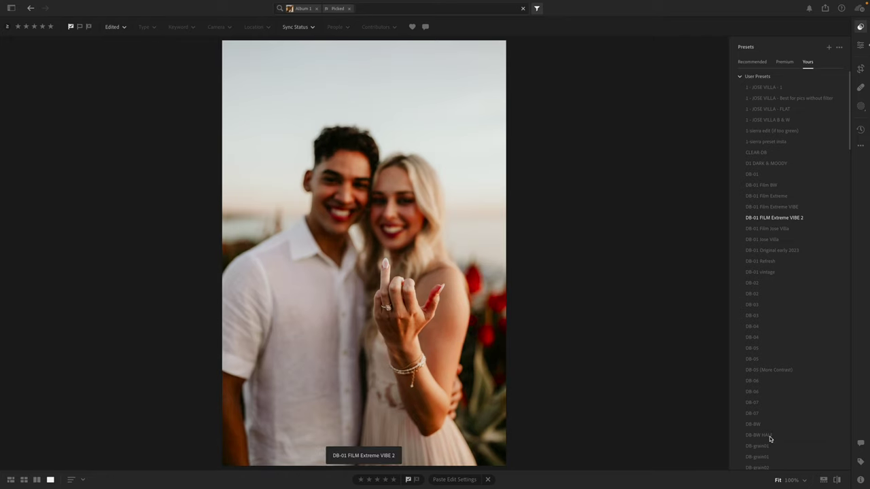
click(770, 436)
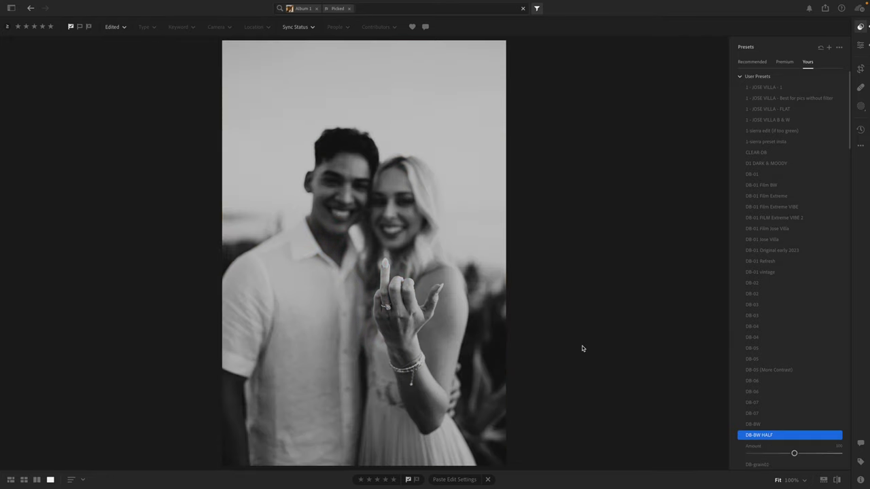
click(860, 45)
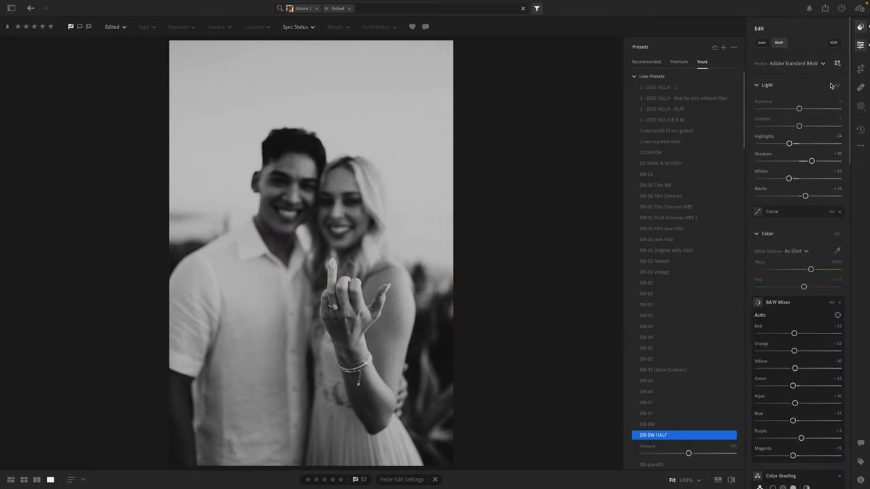
drag(799, 109, 799, 110)
key(ctrl+c)
key(ctrl+z)
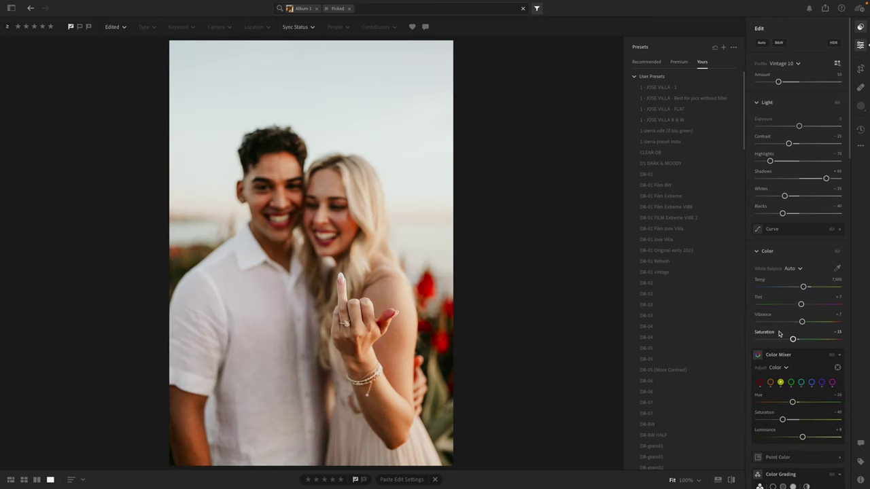
Step: Warm the ring photo's temperature, lower its saturation slightly, and copy its settings
drag(804, 287, 805, 288)
drag(792, 339, 790, 339)
drag(806, 287, 809, 290)
key(ctrl+c)
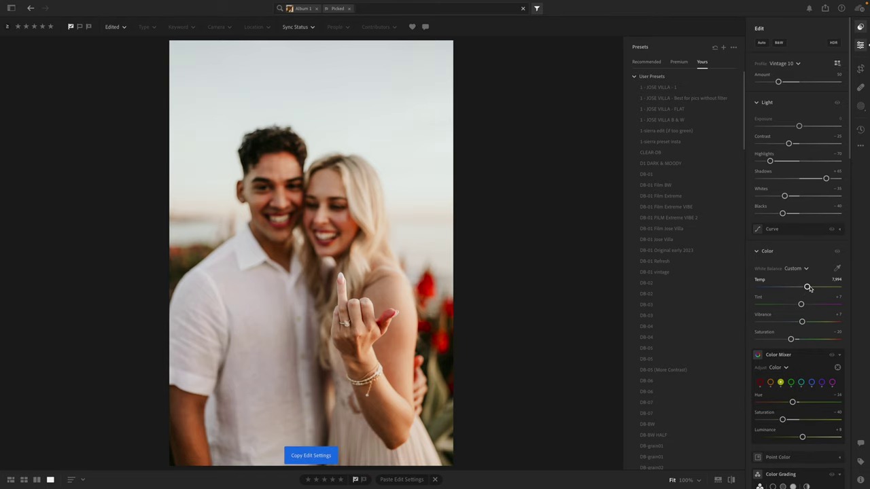
Step: Give the sunset kiss photo temperature about 8,966, exposure -0.31 and contrast -15
key(Right)
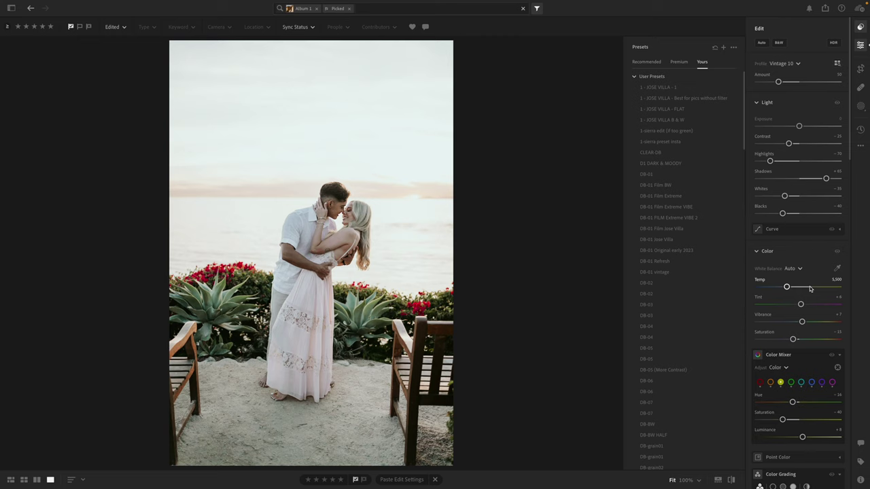
drag(787, 287, 807, 288)
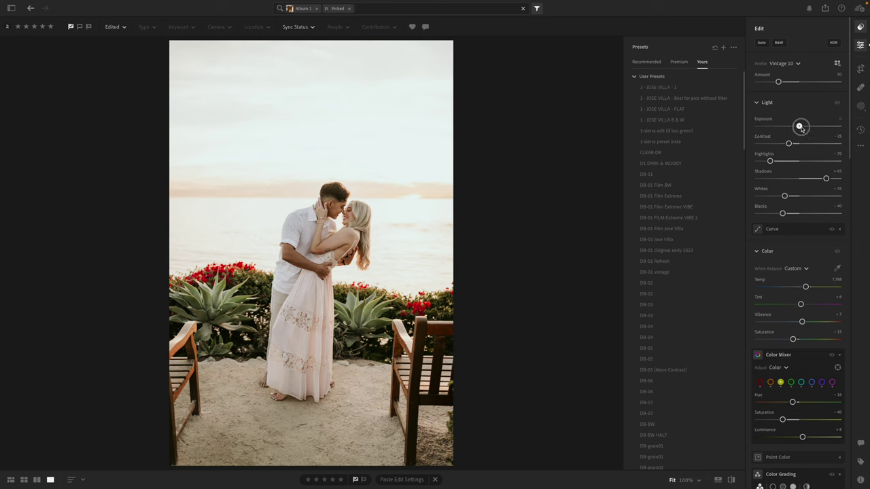
drag(799, 127, 796, 125)
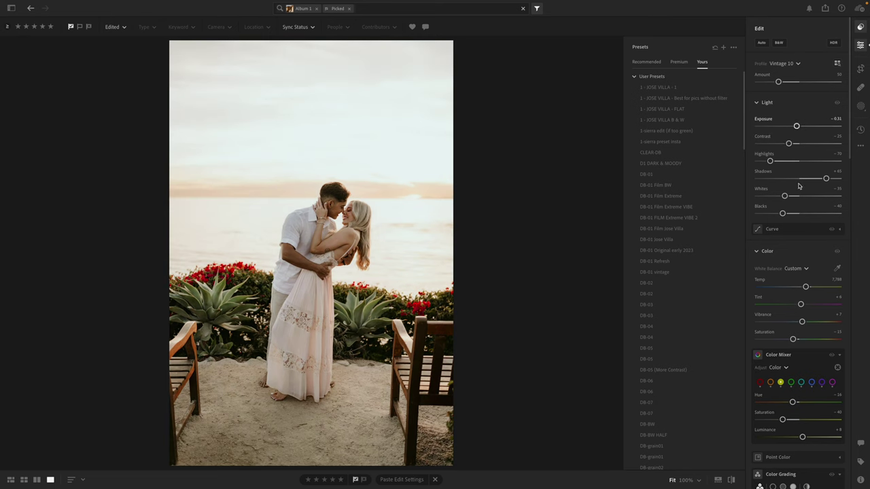
drag(793, 145, 796, 144)
drag(807, 287, 805, 305)
Step: Copy the sunset photo's settings, try narrowing its crop, then restore the full width
key(ctrl+c)
key(c)
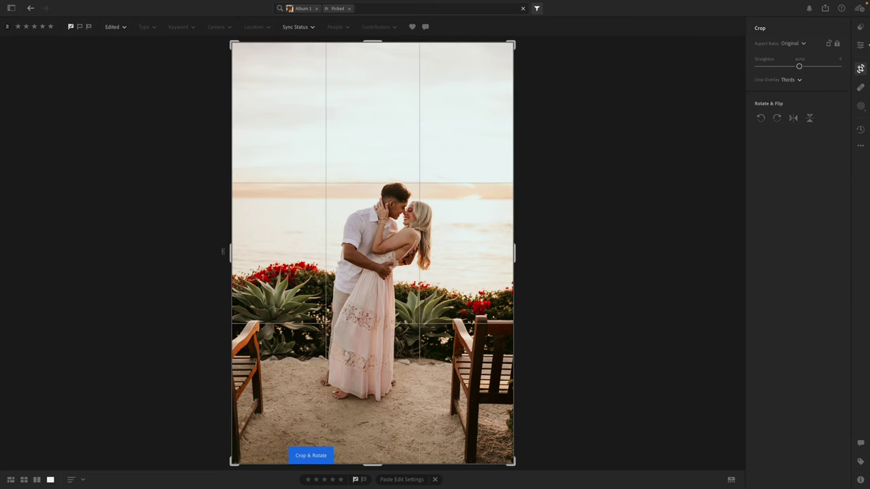
drag(231, 248, 246, 251)
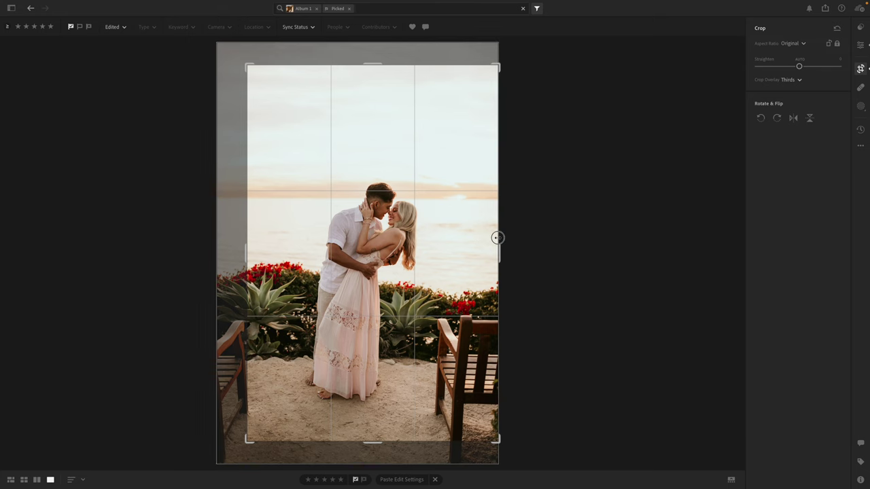
key(e)
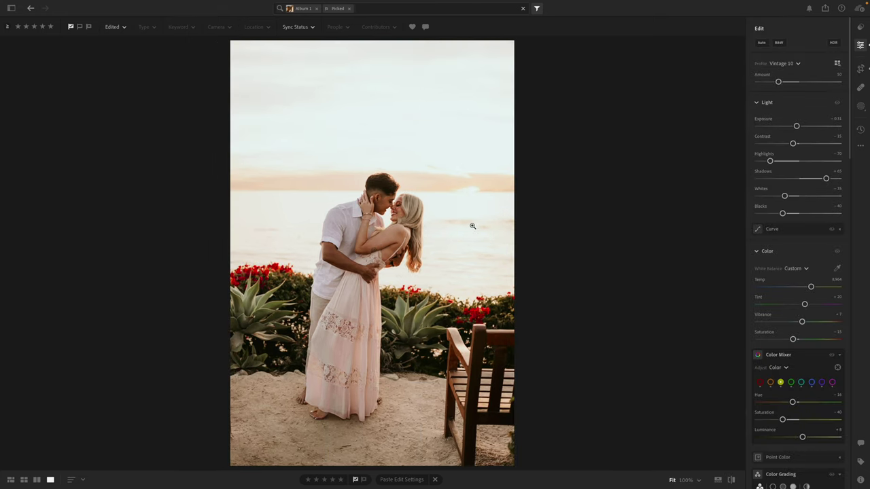
key(c)
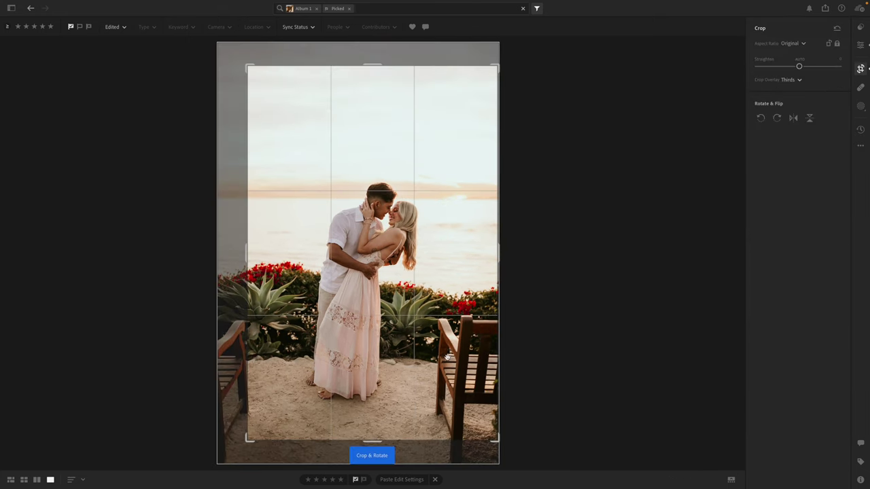
drag(249, 266, 210, 265)
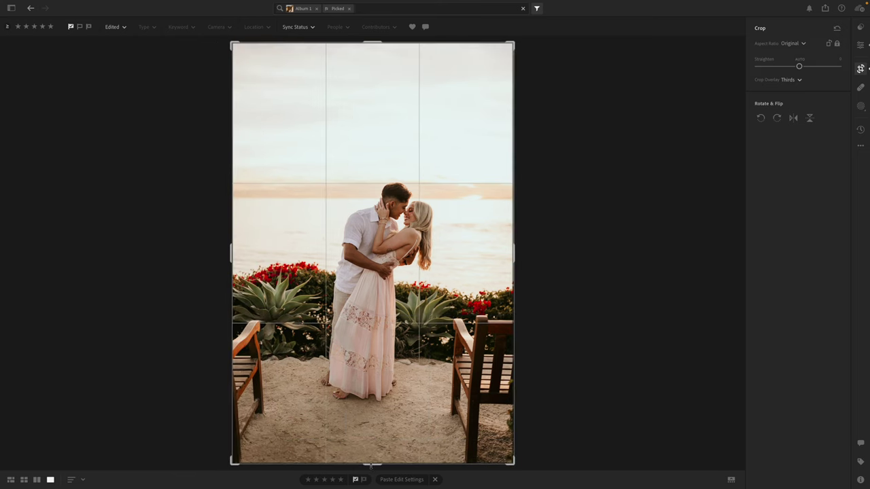
Step: Trim the crop's bottom, top and left edges into a tight tall frame around the couple
drag(373, 464, 372, 414)
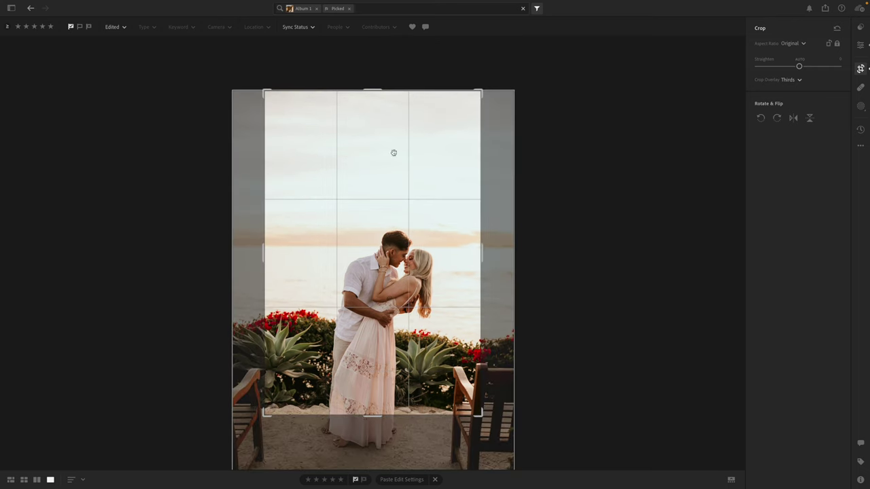
drag(373, 93, 368, 132)
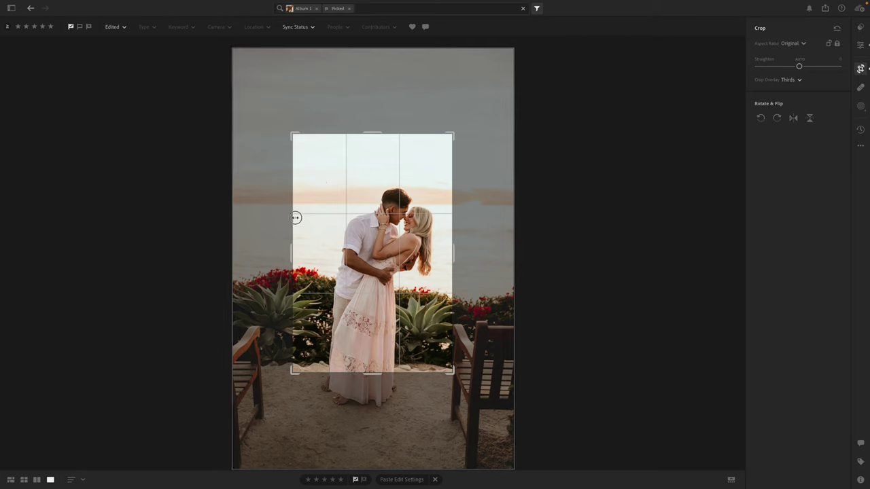
drag(295, 218, 307, 218)
drag(365, 216, 363, 223)
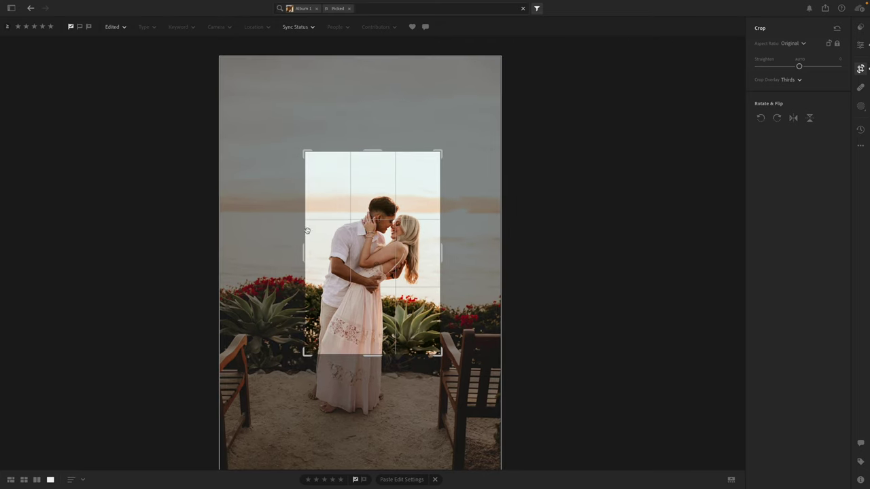
drag(306, 351, 312, 343)
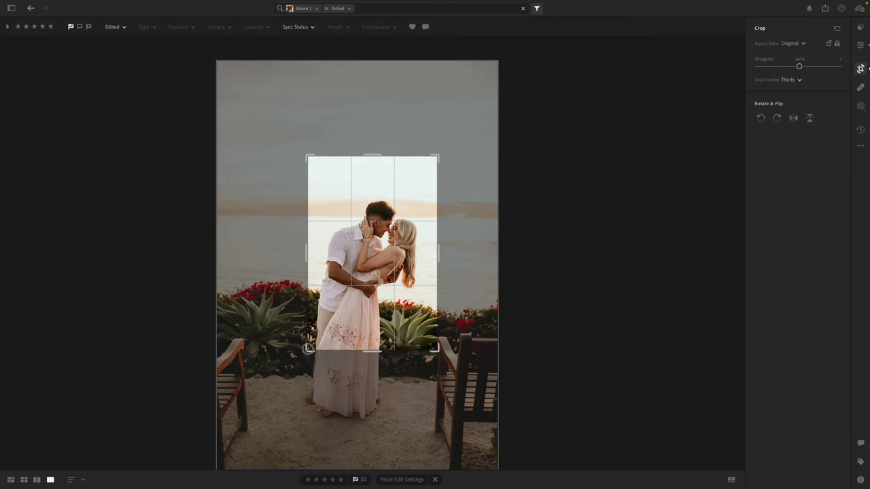
click(859, 44)
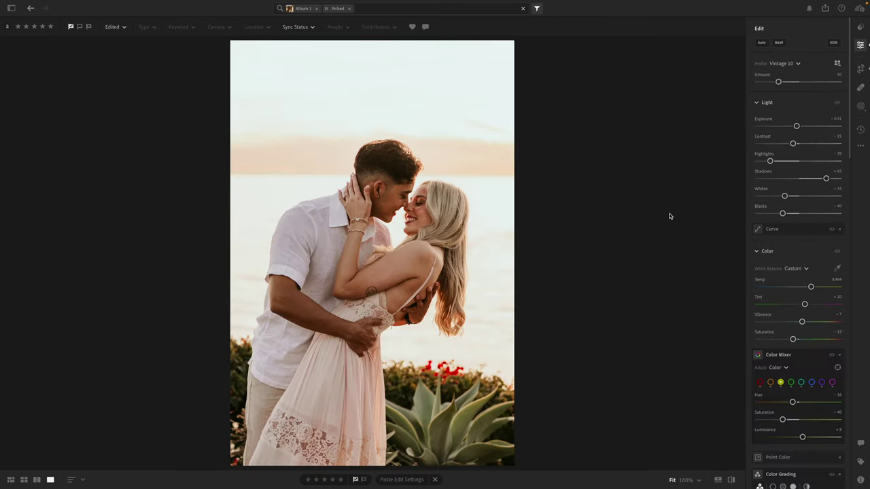
key(b)
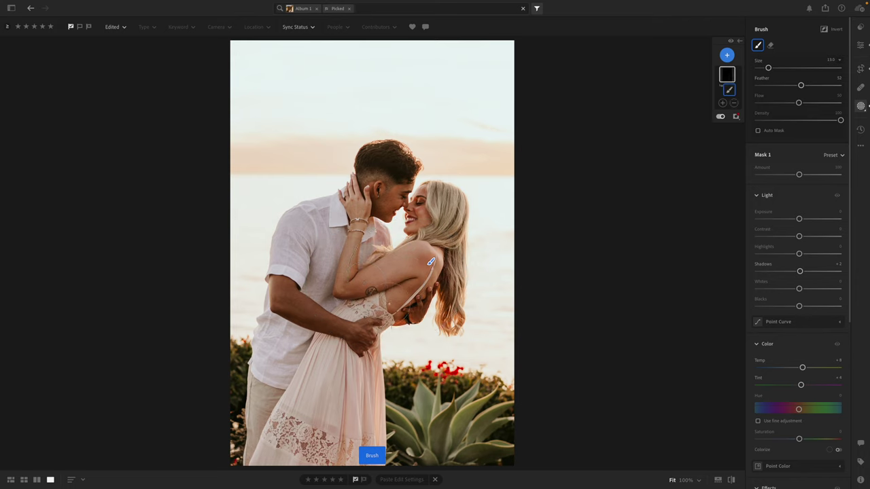
Step: Brush a warming mask (temp +8, tint +4) over her shoulder, then, smaller, his face and arm
drag(431, 262, 415, 285)
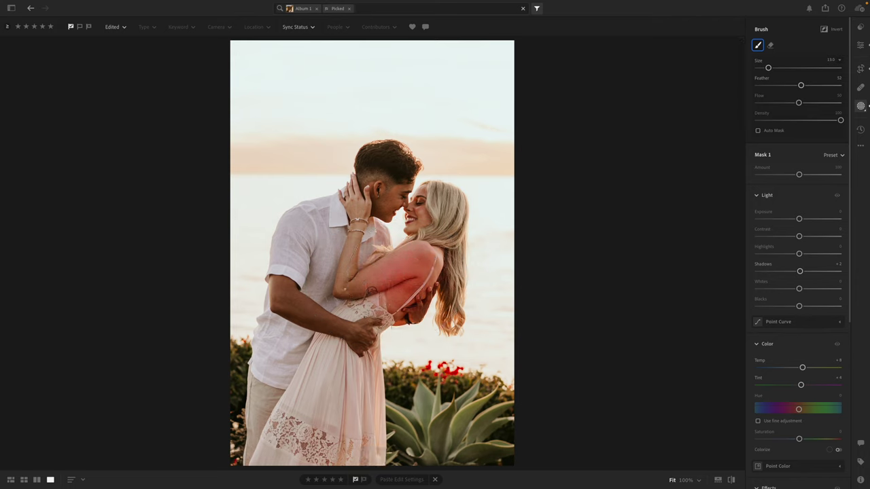
key(bracketleft)
key(bracketleft)
key(bracketleft)
key(bracketleft)
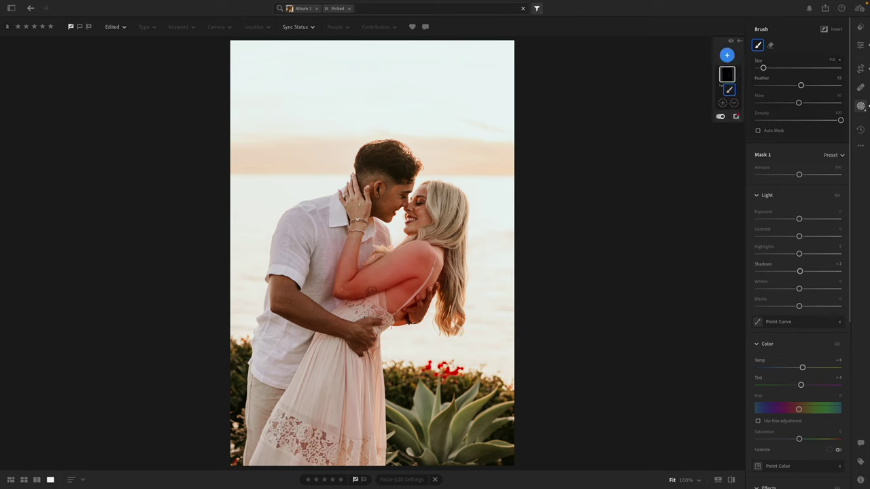
drag(385, 210, 388, 211)
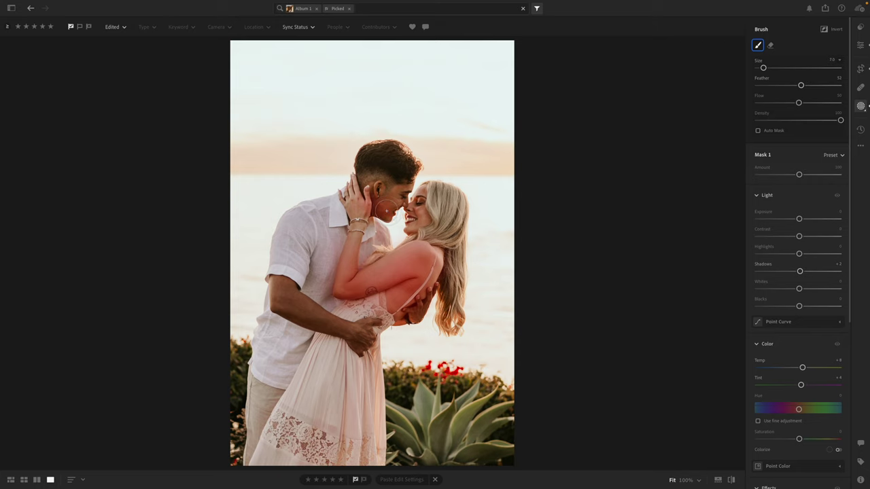
mouse_move(386, 210)
mouse_down()
mouse_move(403, 180)
mouse_move(379, 201)
mouse_up()
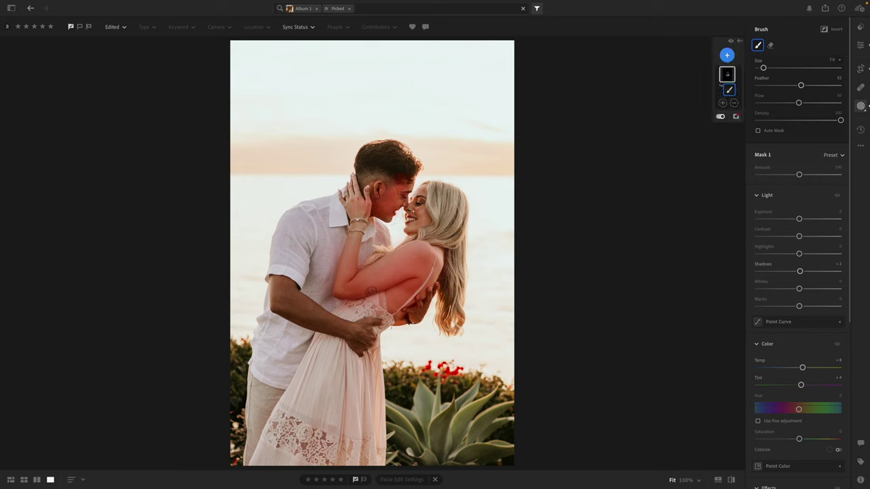
drag(366, 338, 283, 307)
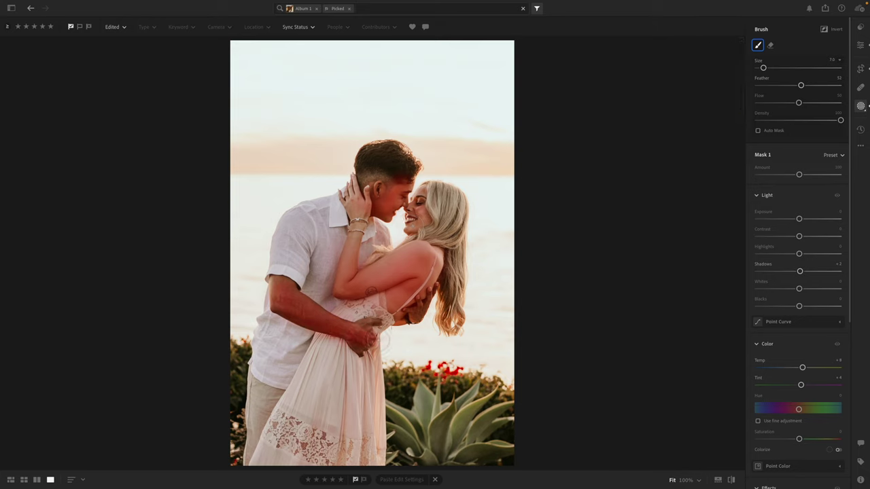
key(e)
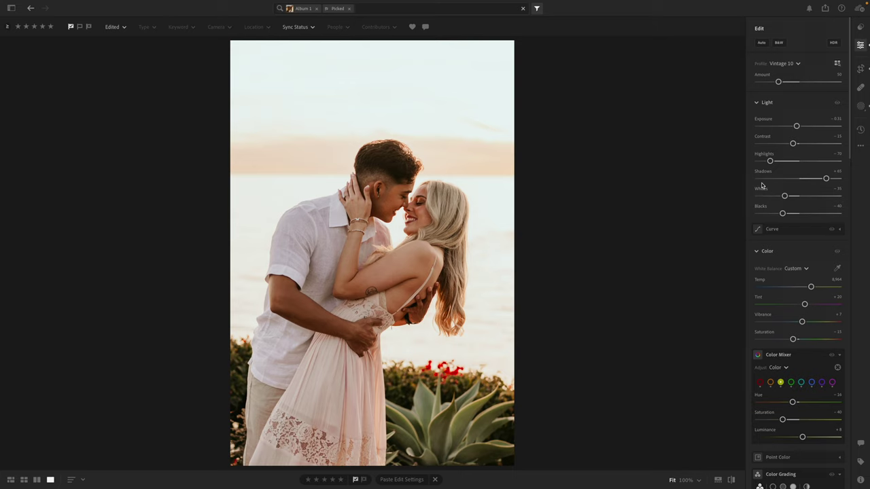
Step: Raise Temp to 9,139 and lower Saturation to -19, then paste the settings onto the next couple photo
drag(811, 290, 806, 307)
drag(793, 341, 792, 341)
key(Right)
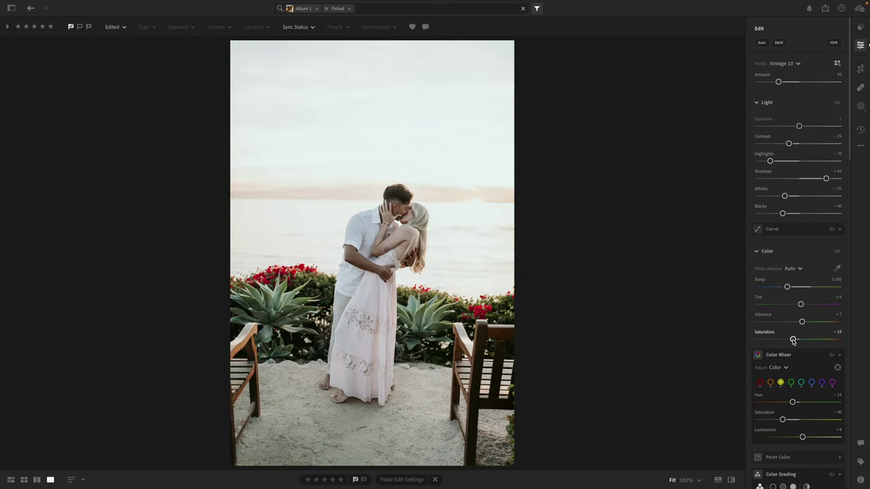
key(ctrl+v)
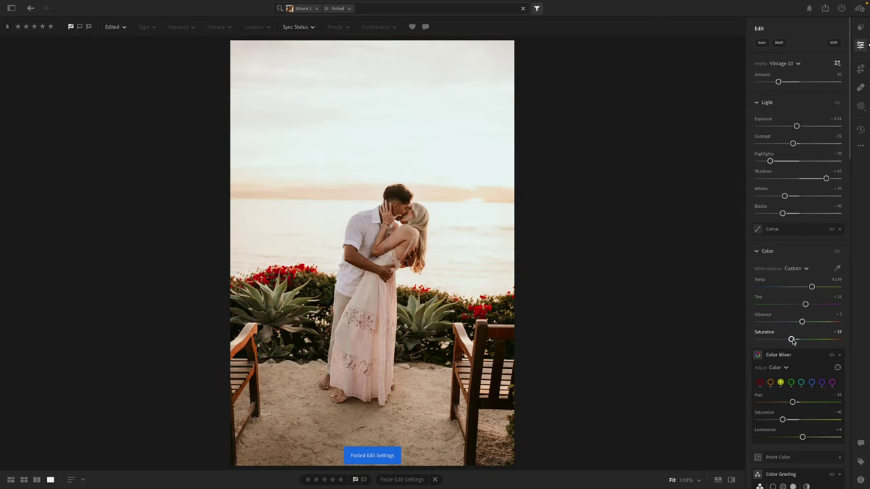
Step: Straighten this photo slightly with a crop and copy its edit settings
key(c)
drag(650, 356, 649, 352)
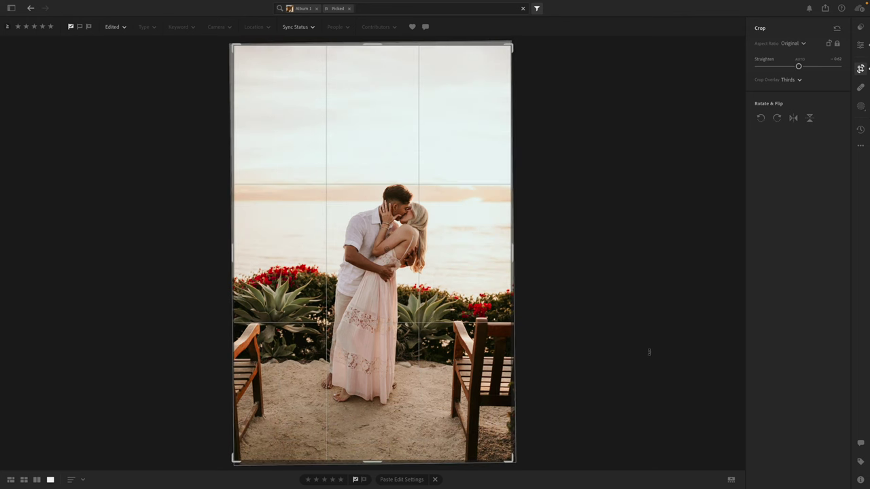
key(e)
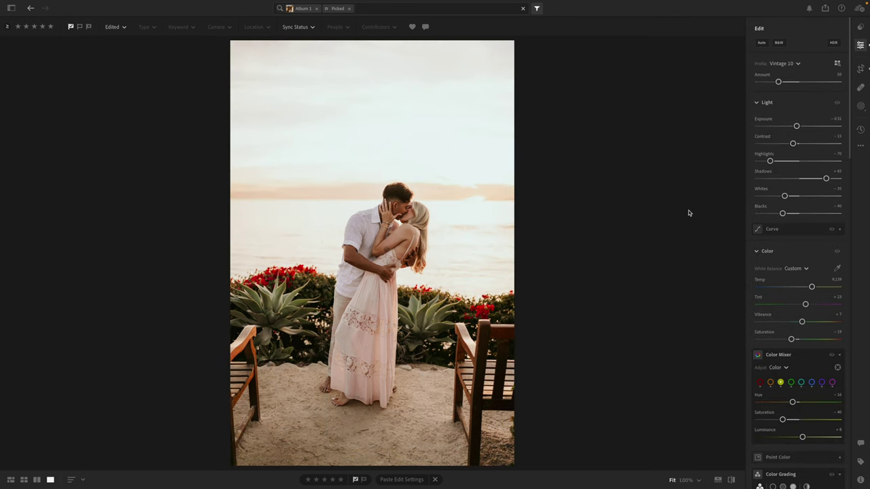
key(ctrl+c)
Step: Paste the look onto the embracing-couple photo, level it and tighten the crop from the right
key(Right)
key(ctrl+v)
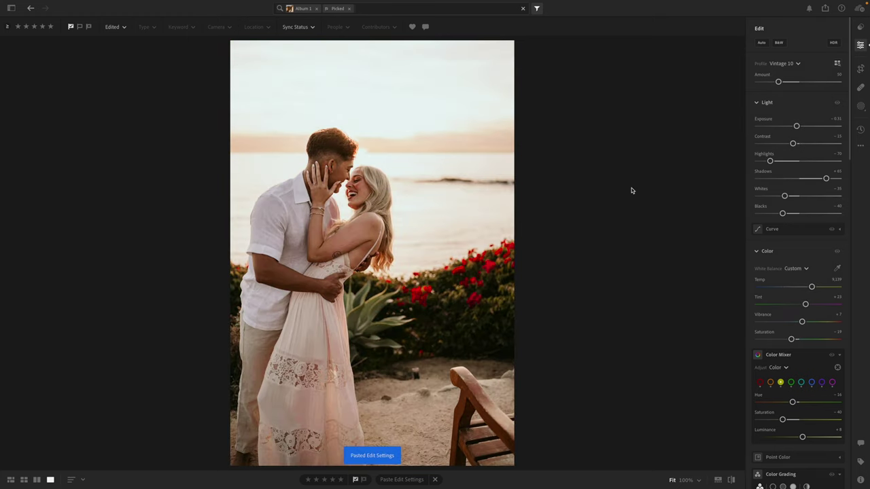
key(c)
drag(604, 186, 579, 192)
drag(519, 252, 478, 252)
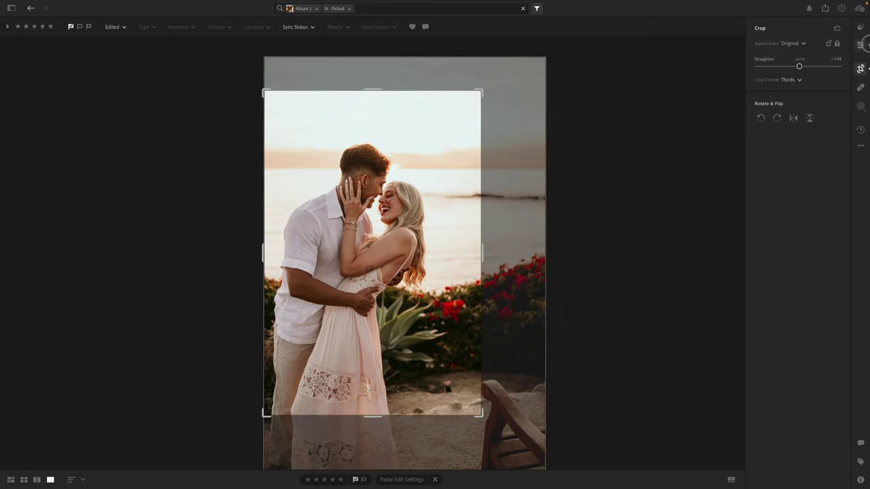
click(859, 46)
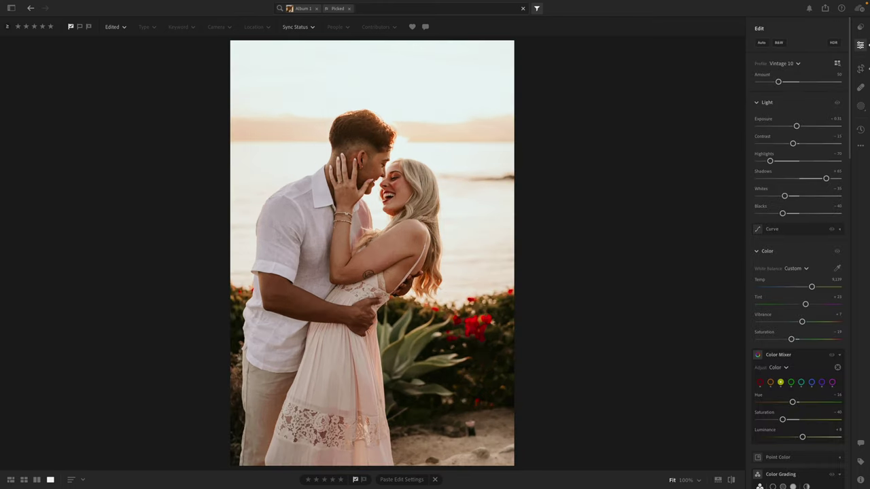
key(b)
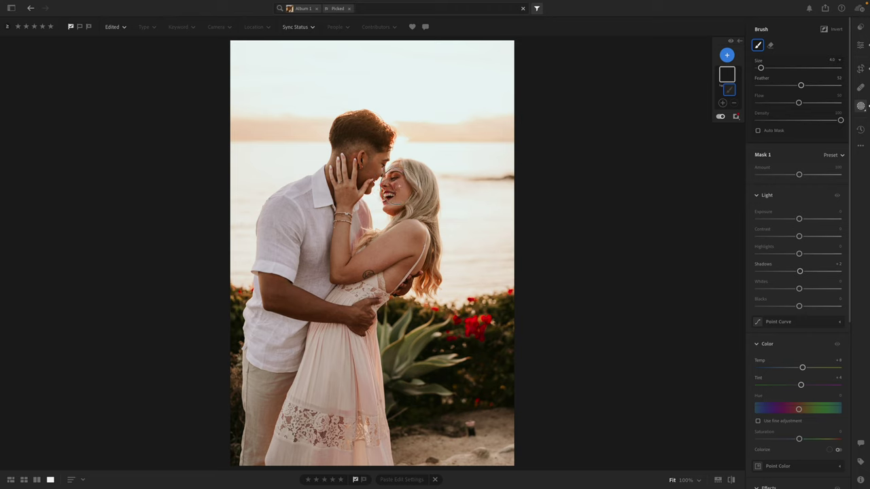
Step: Paint Mask 1 over the woman's face and back, then check her face at 100% zoom
mouse_move(394, 182)
mouse_down()
mouse_move(381, 192)
mouse_move(389, 178)
mouse_move(413, 193)
mouse_move(391, 204)
mouse_move(408, 265)
mouse_move(339, 277)
mouse_move(346, 279)
mouse_move(360, 275)
mouse_move(330, 267)
mouse_move(360, 255)
mouse_move(343, 270)
mouse_move(326, 231)
mouse_move(342, 223)
mouse_move(328, 184)
mouse_move(350, 182)
mouse_move(383, 151)
mouse_move(367, 197)
mouse_up()
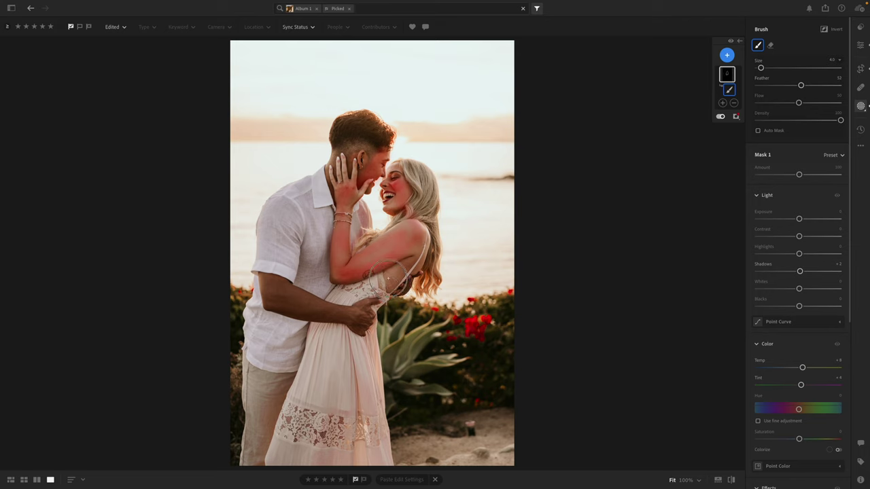
mouse_move(395, 285)
mouse_down()
mouse_move(405, 267)
mouse_move(391, 273)
mouse_move(398, 289)
mouse_up()
scroll(766, 358, down, 5)
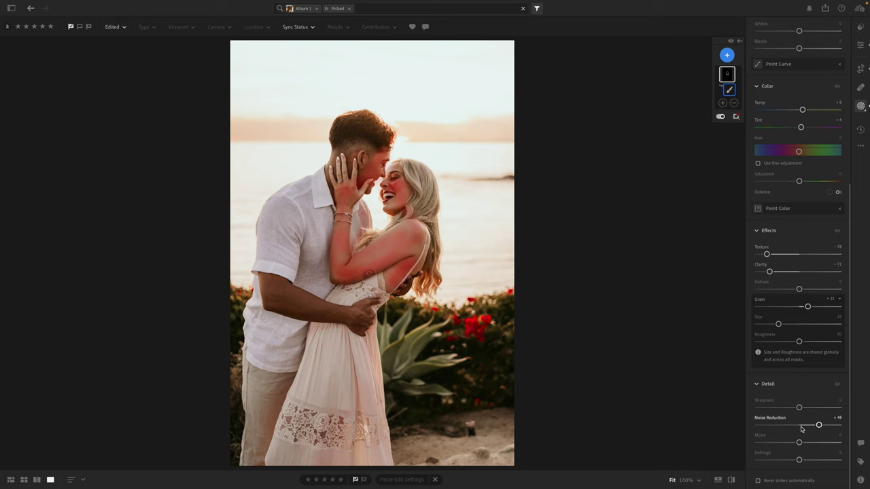
click(860, 45)
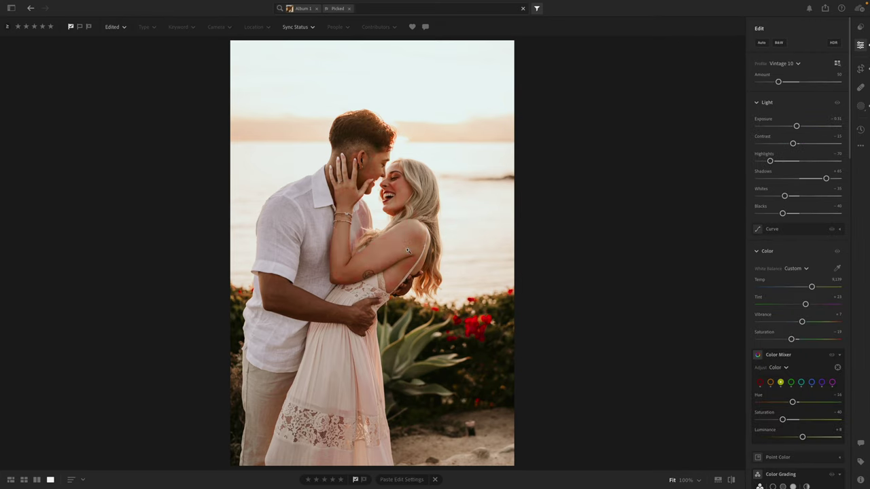
click(397, 180)
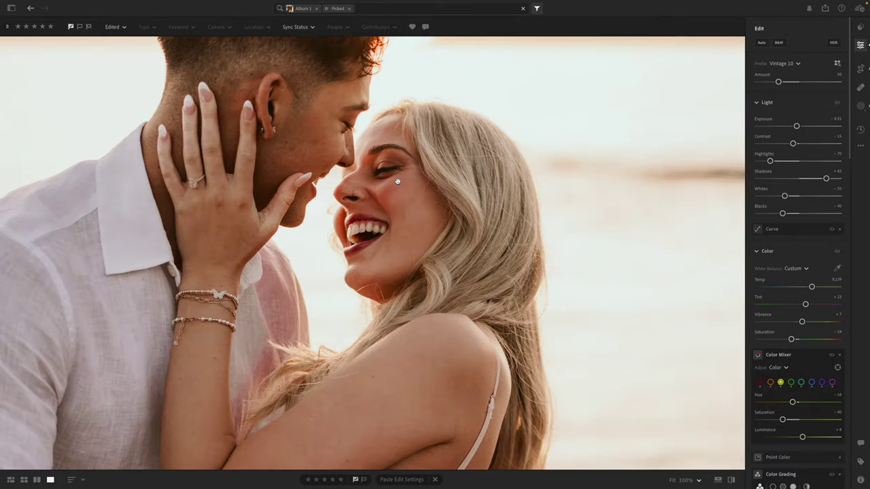
click(398, 180)
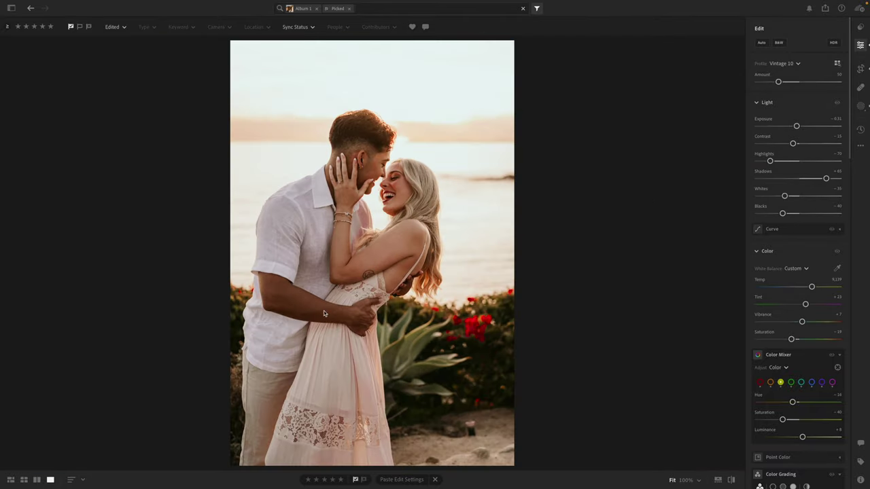
Step: Paint Mask 2 along the man's forearm, confirm the tall crop, and return to the Album 1 grid
key(b)
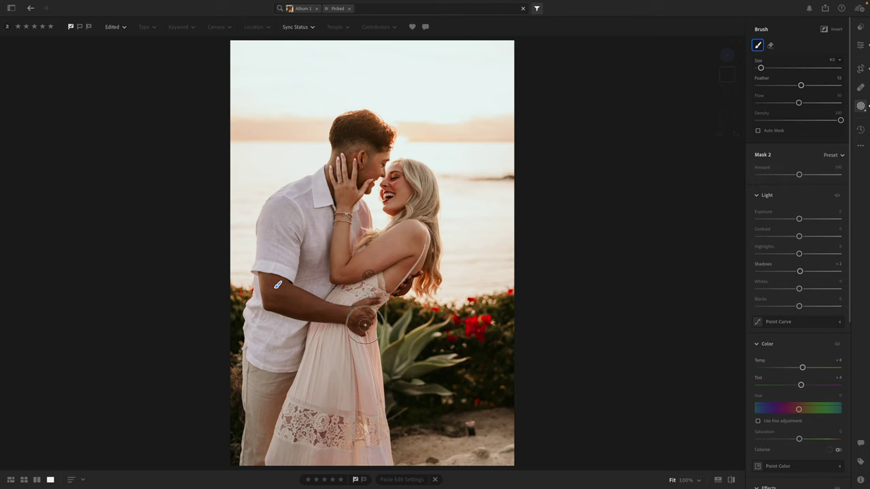
mouse_move(269, 289)
mouse_down()
mouse_move(367, 319)
mouse_move(287, 299)
mouse_move(260, 268)
mouse_up()
click(859, 46)
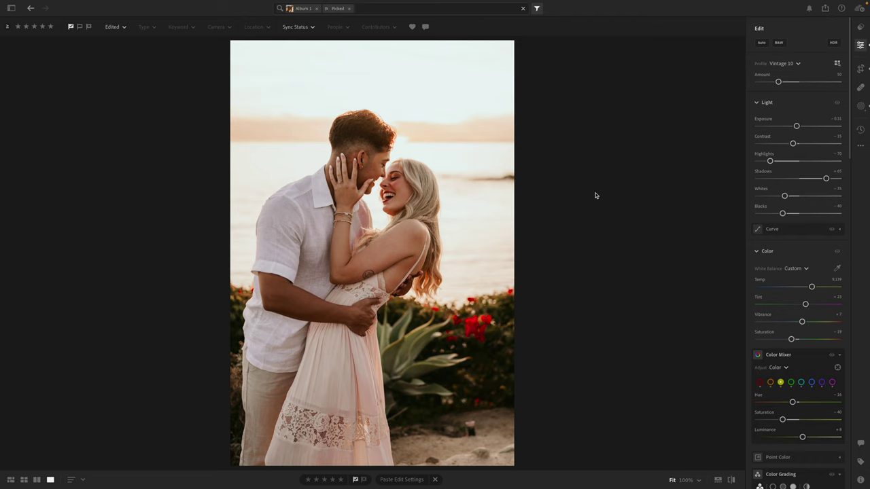
key(c)
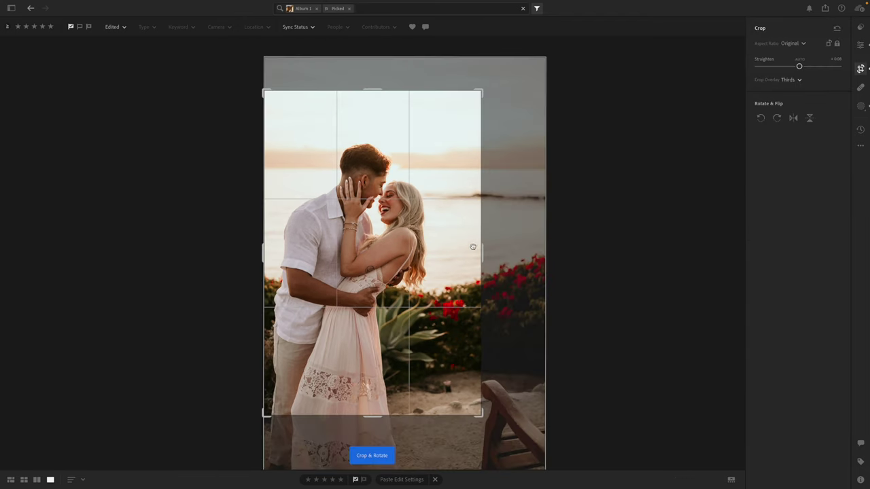
click(860, 45)
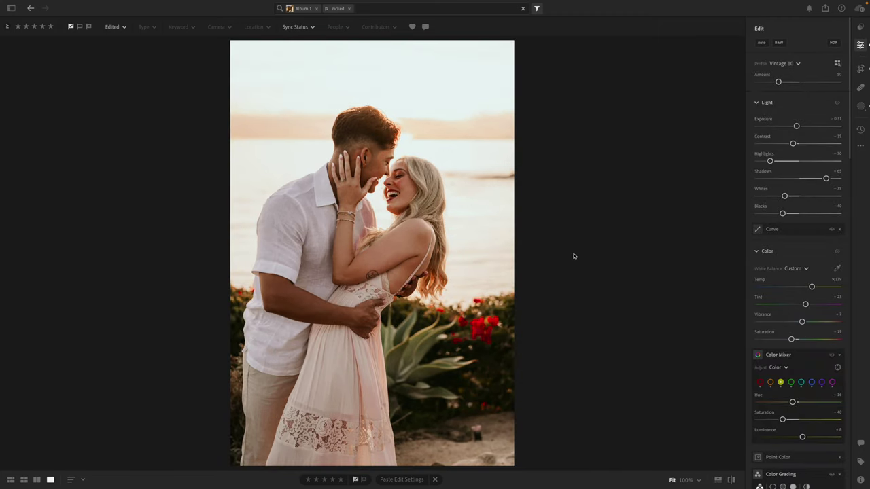
click(23, 479)
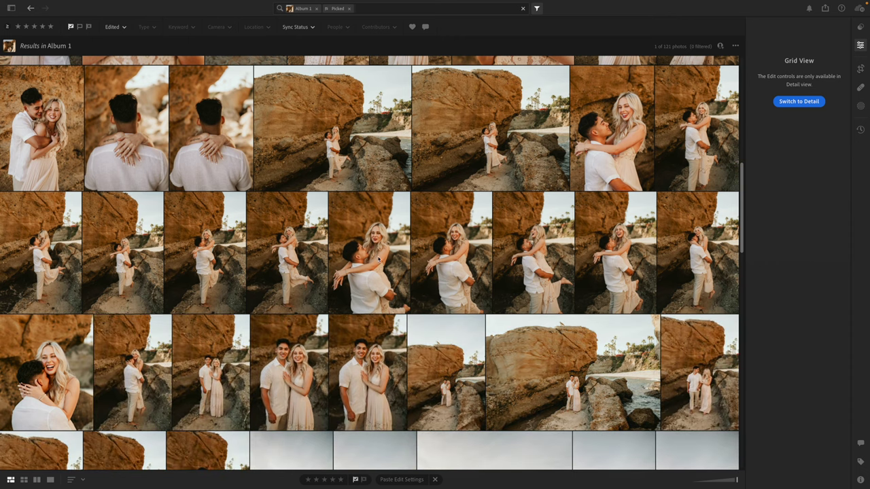
scroll(313, 258, down, 5)
double_click(311, 256)
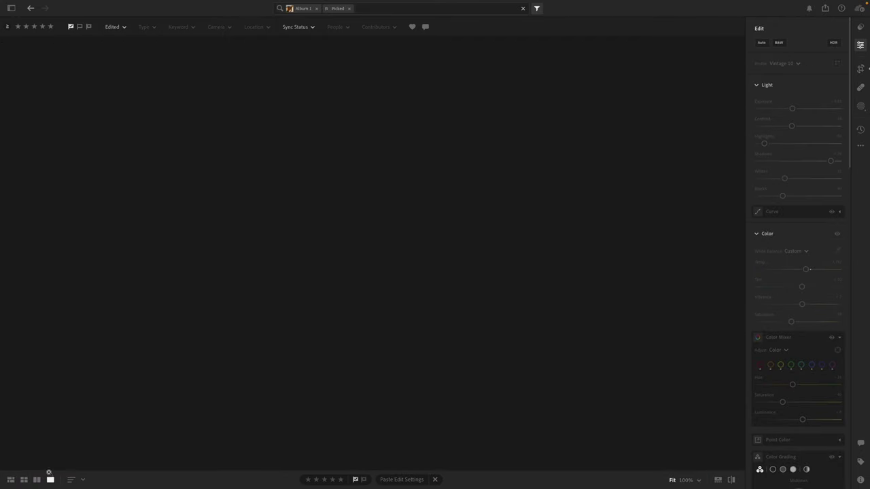
key(g)
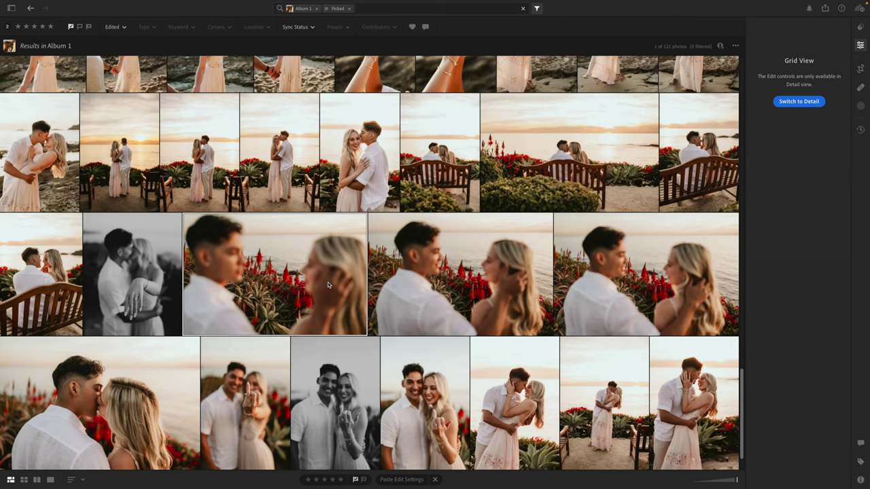
scroll(327, 284, down, 1)
scroll(327, 285, up, 5)
scroll(329, 285, up, 5)
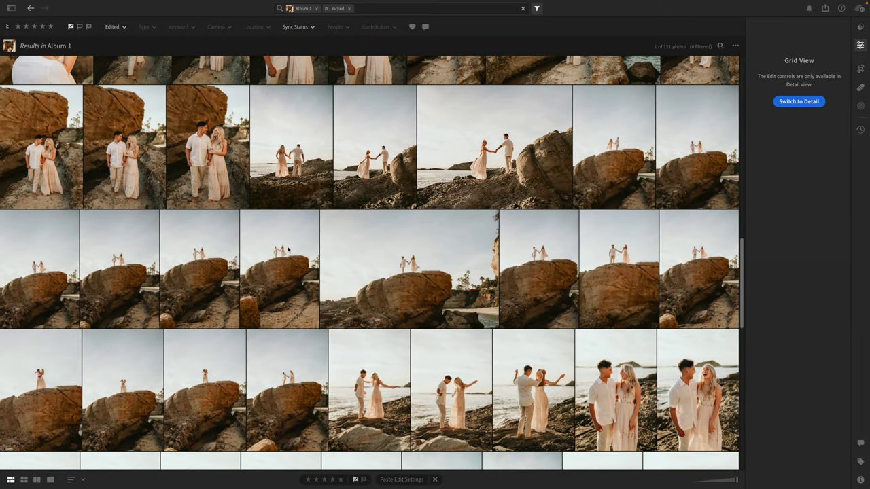
scroll(288, 249, up, 3)
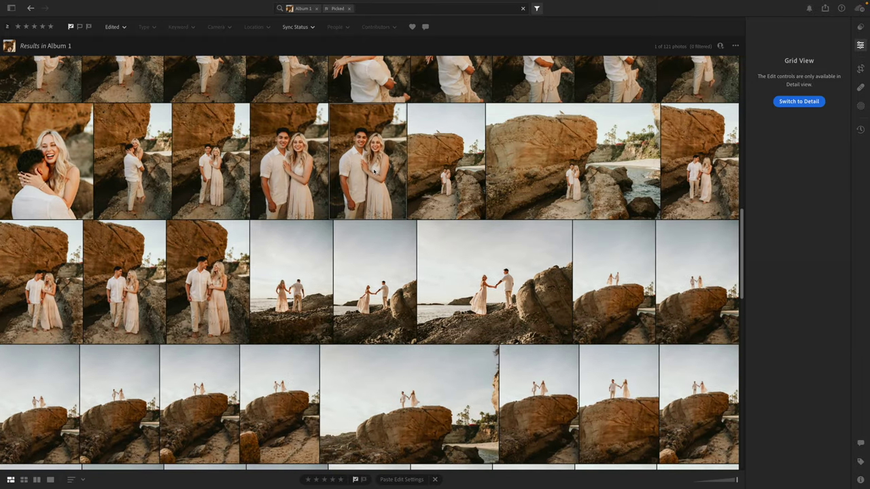
double_click(373, 170)
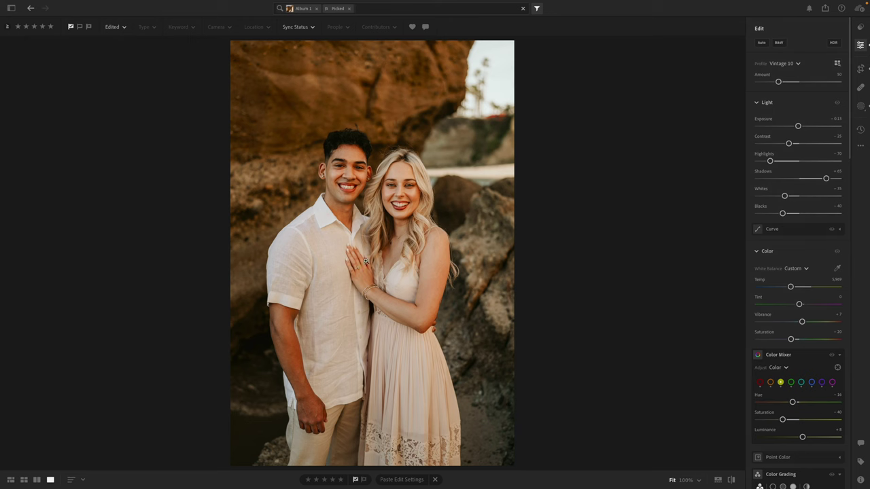
click(365, 210)
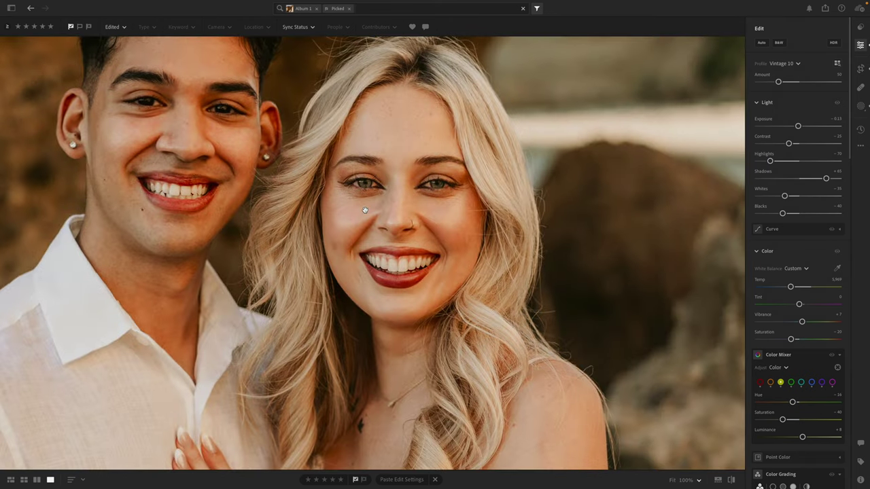
click(365, 211)
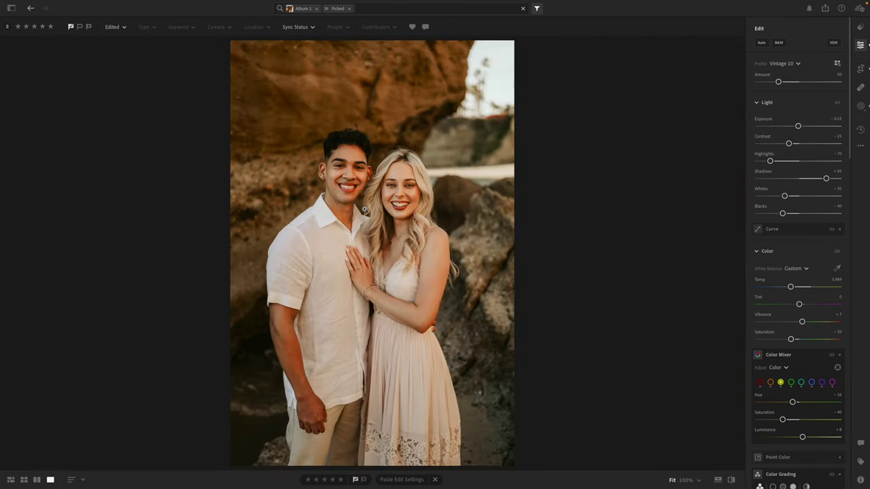
click(11, 481)
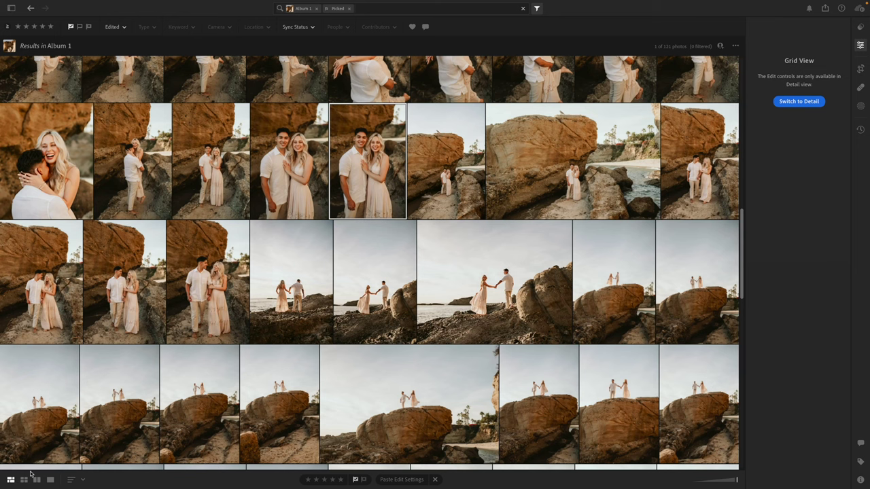
click(445, 189)
scroll(445, 189, up, 3)
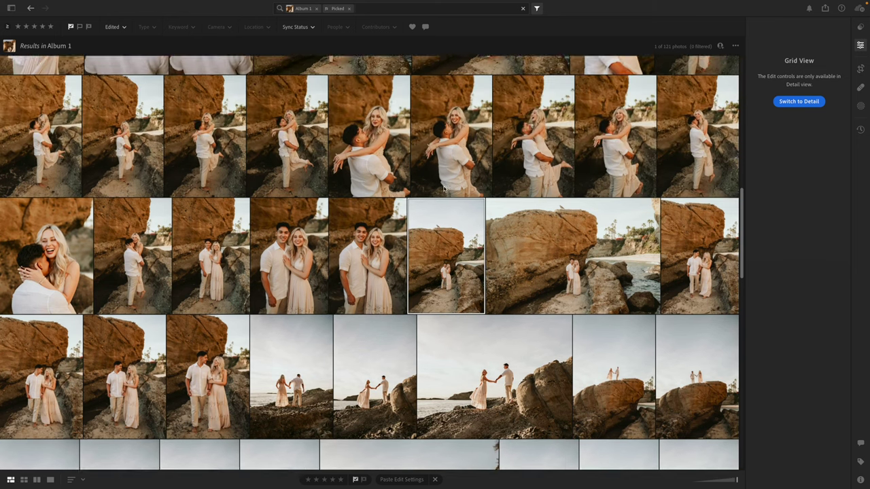
scroll(444, 189, up, 2)
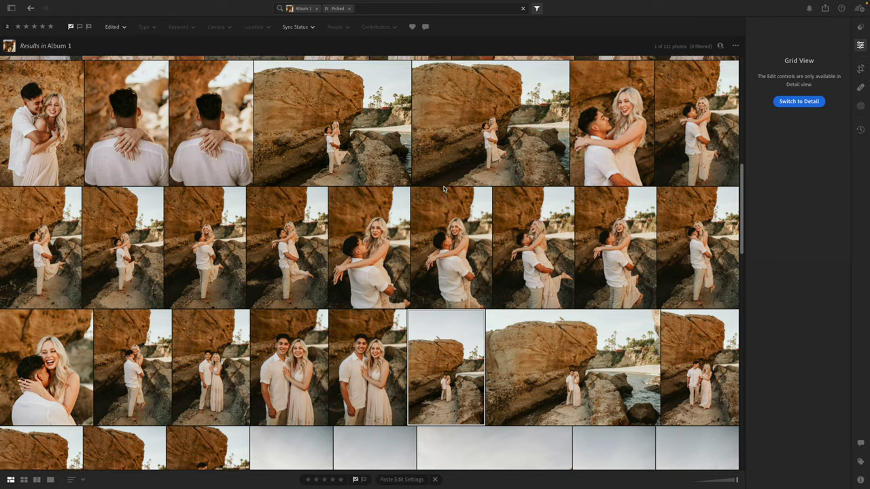
scroll(444, 189, up, 2)
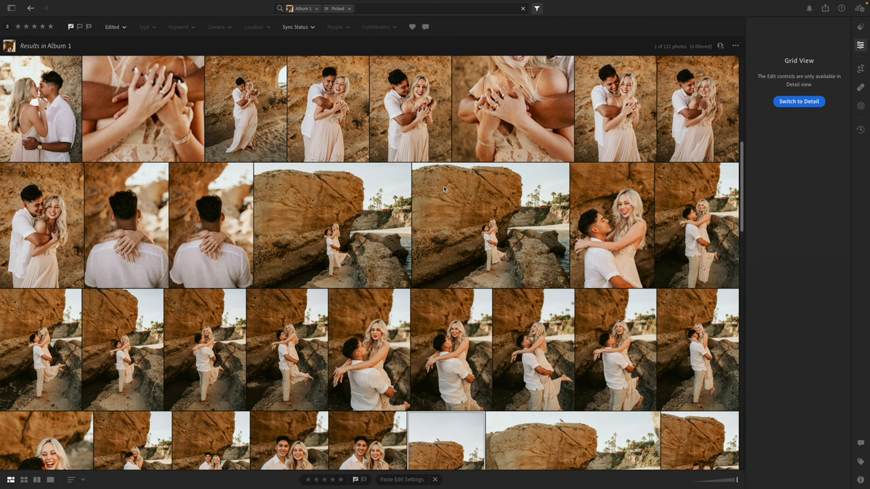
scroll(443, 188, up, 5)
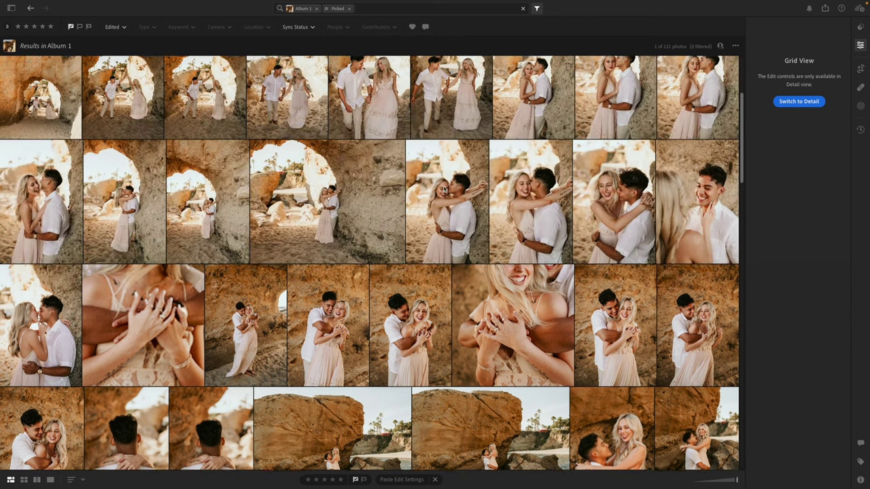
scroll(443, 189, up, 3)
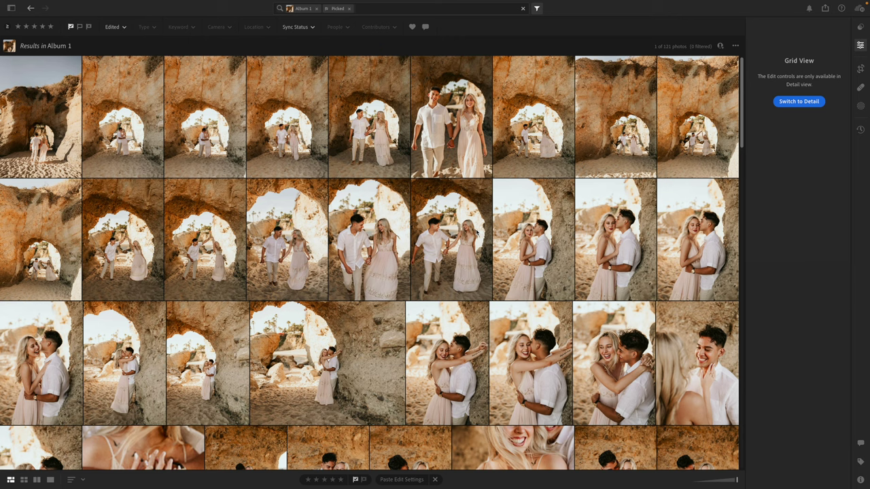
double_click(592, 252)
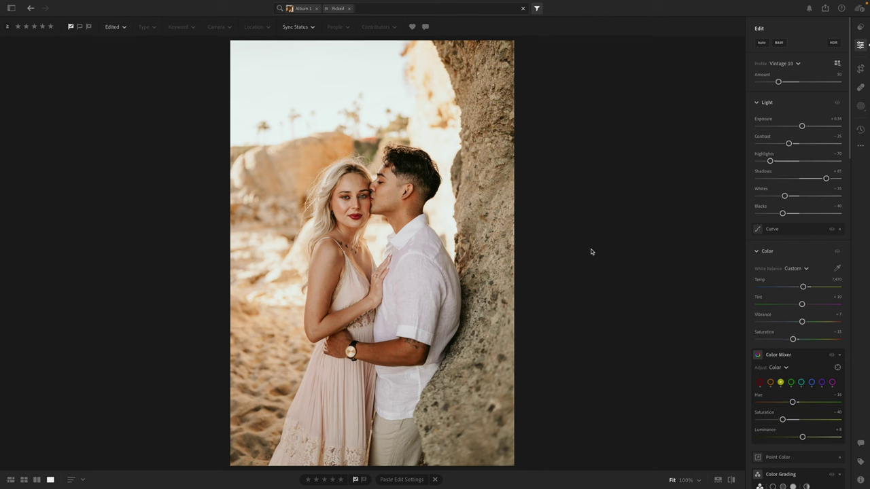
click(11, 481)
scroll(337, 304, down, 4)
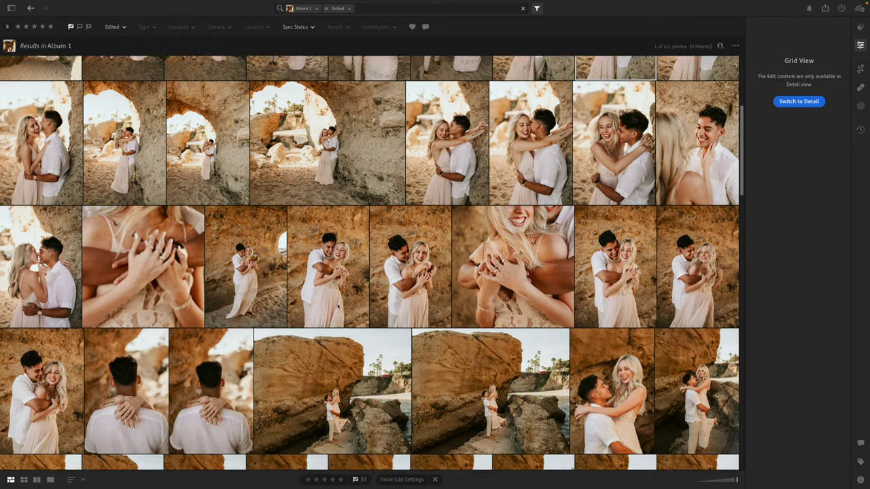
double_click(526, 142)
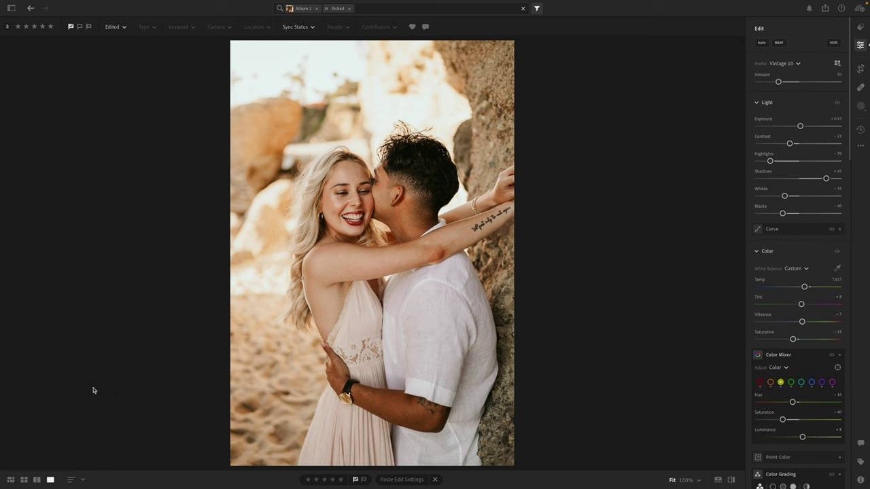
click(10, 479)
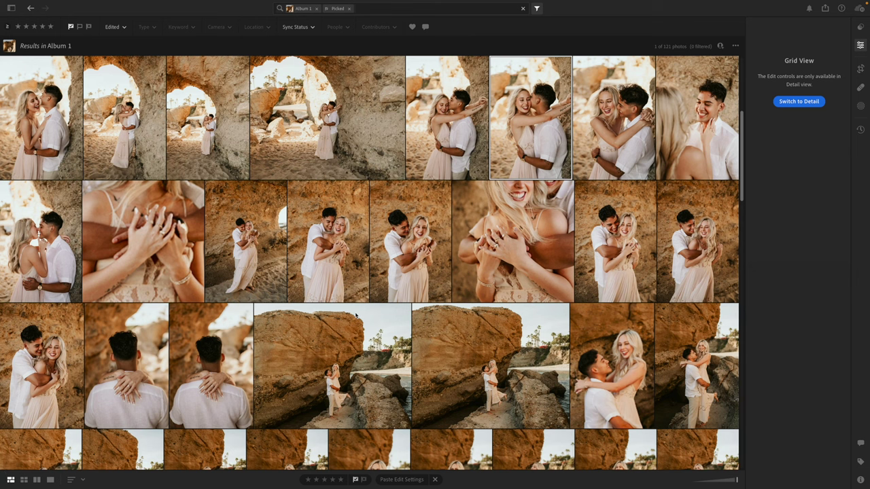
scroll(119, 164, down, 5)
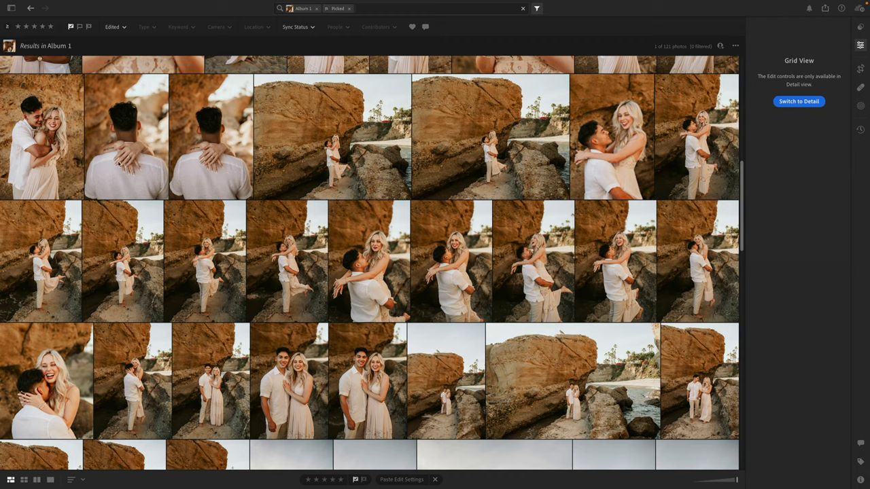
double_click(122, 163)
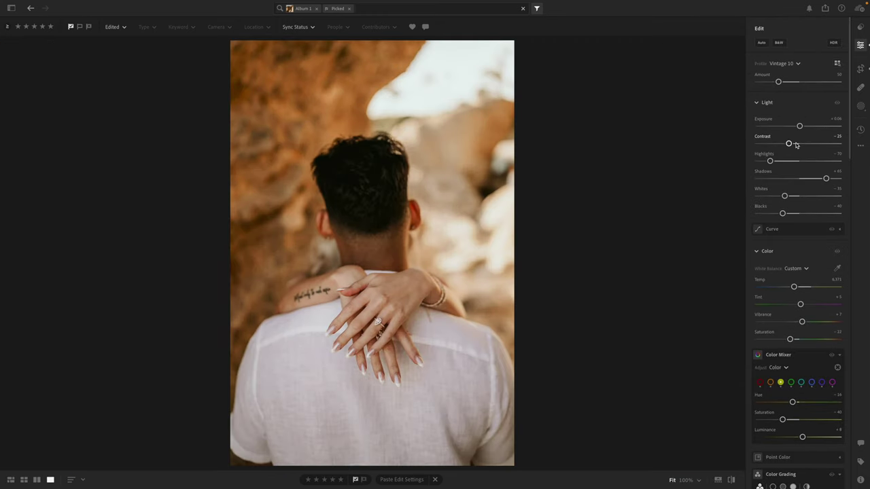
click(798, 144)
click(11, 480)
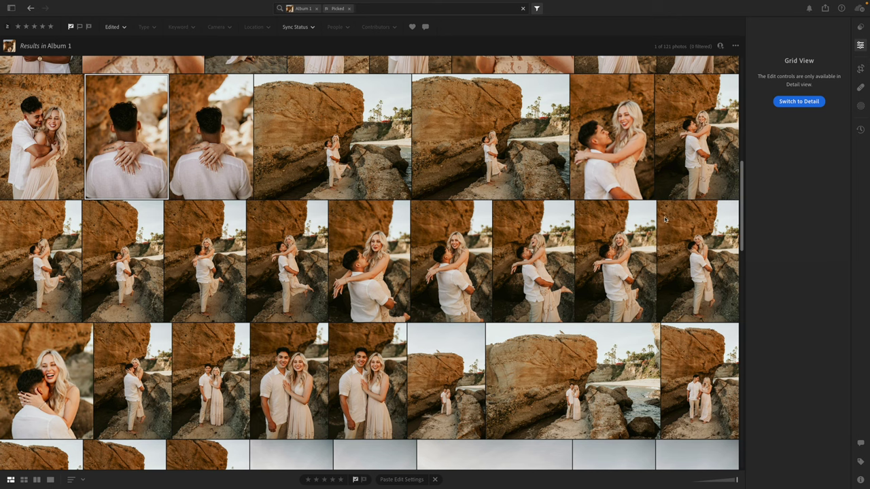
scroll(442, 378, down, 5)
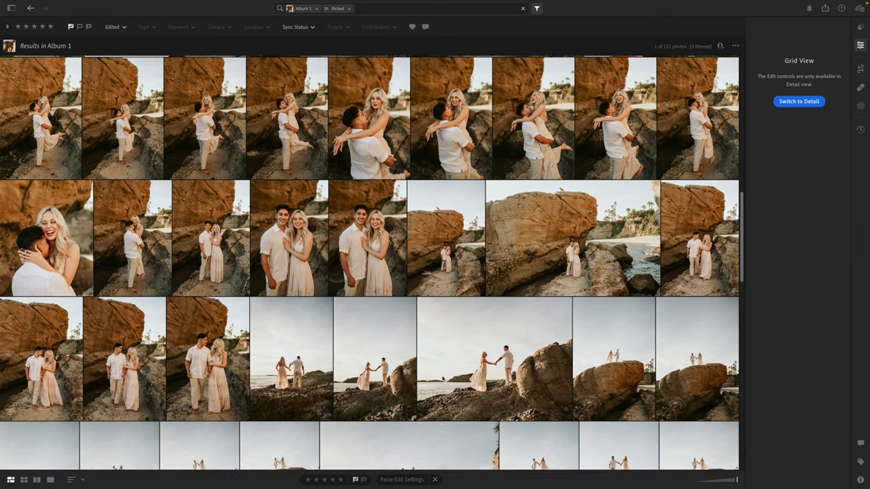
scroll(443, 378, down, 1)
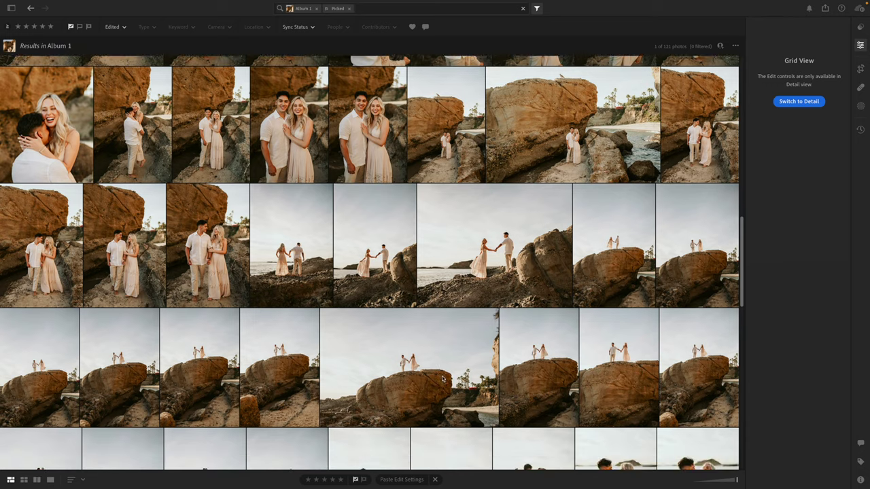
scroll(442, 378, down, 5)
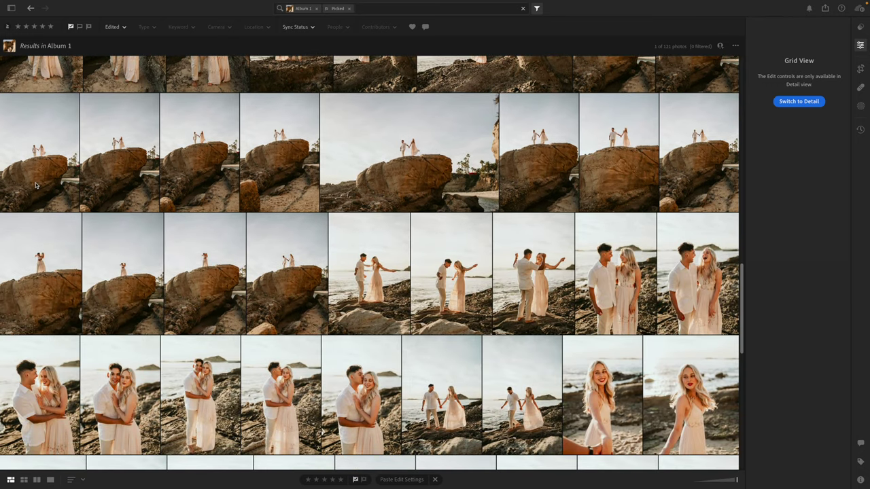
double_click(288, 161)
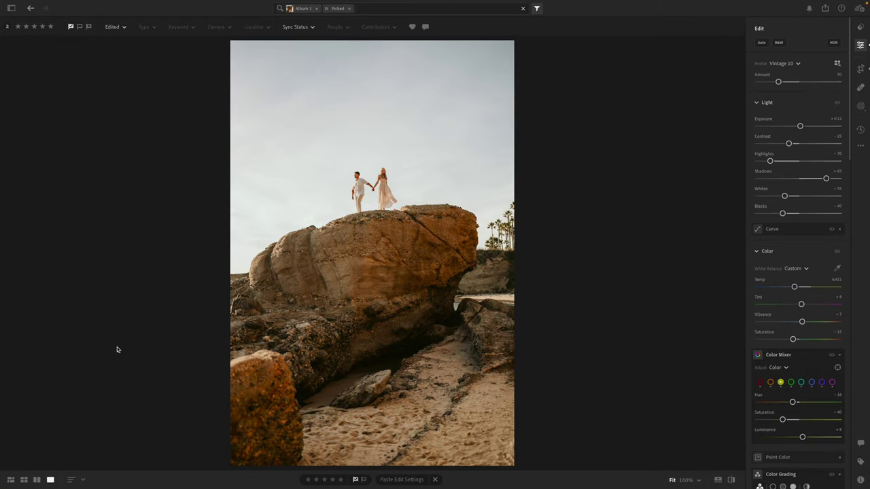
click(11, 480)
click(373, 286)
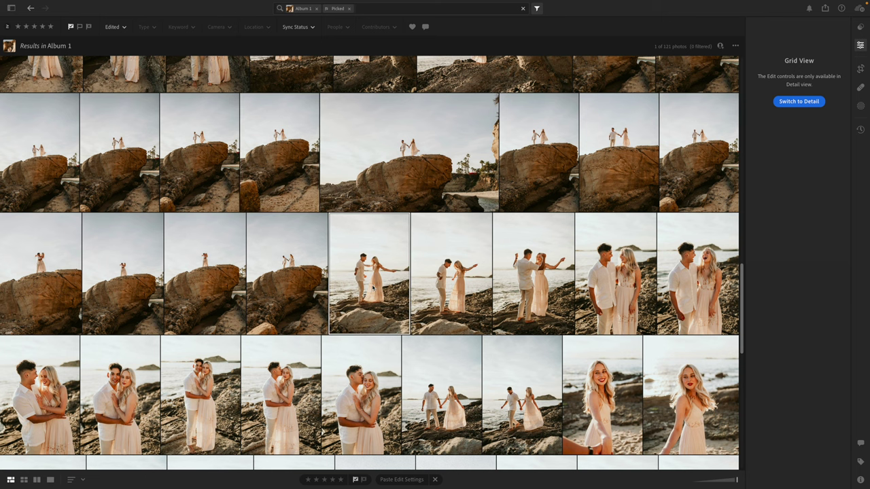
double_click(435, 294)
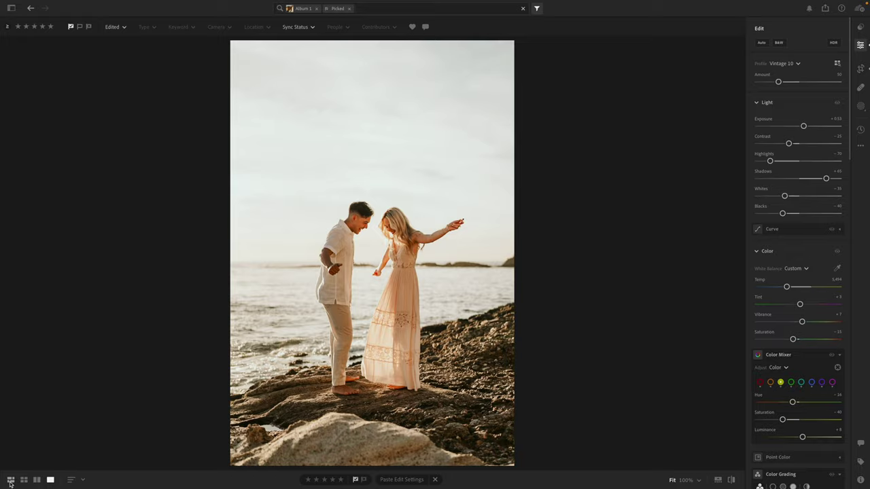
click(10, 480)
scroll(337, 322, down, 3)
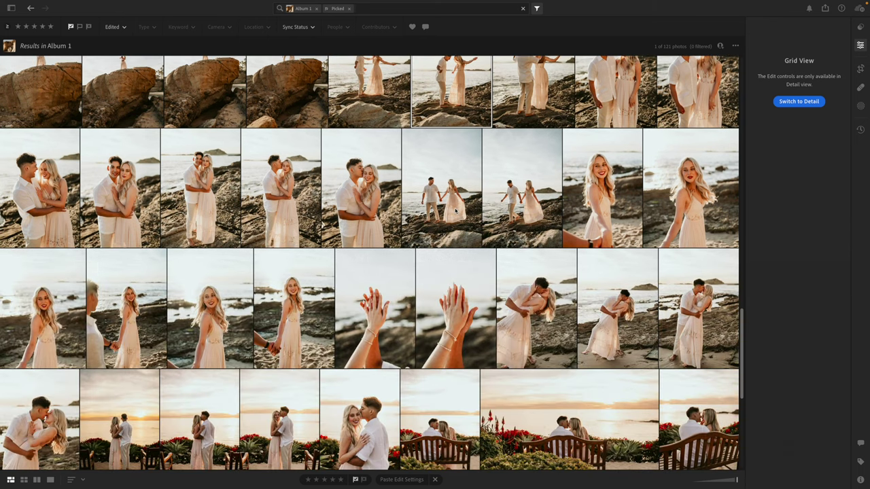
double_click(455, 210)
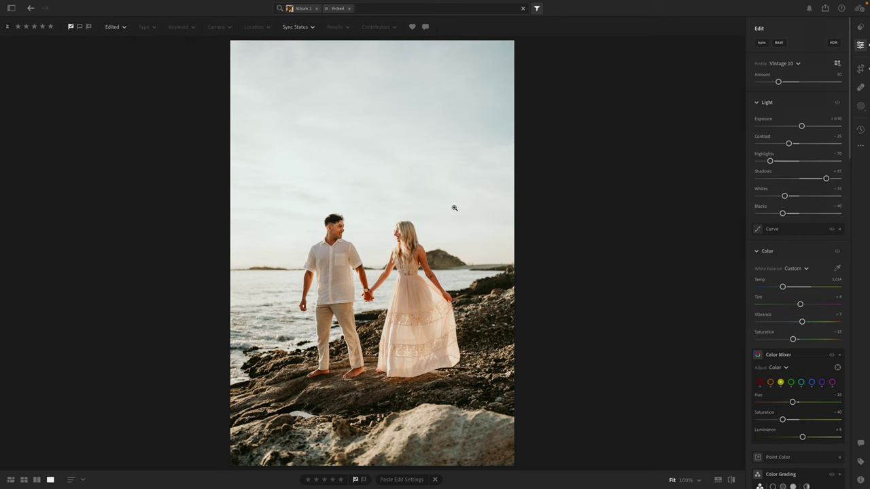
click(454, 209)
click(413, 239)
click(363, 230)
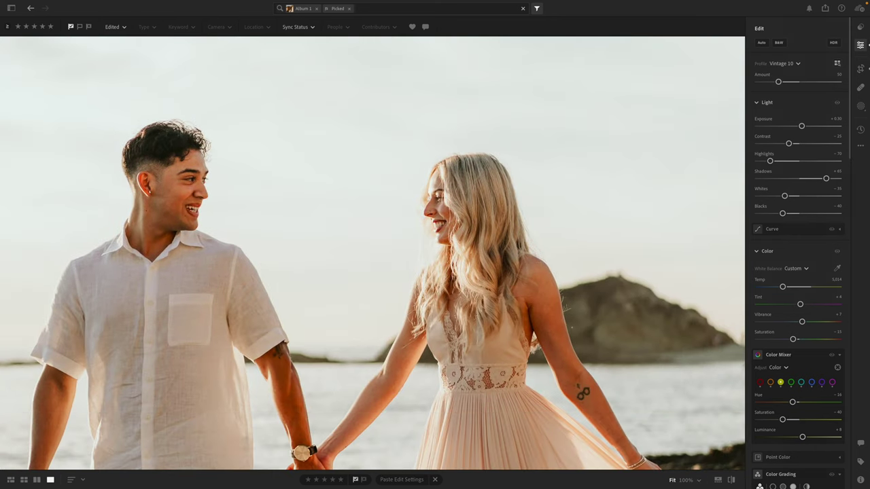
click(364, 229)
click(10, 480)
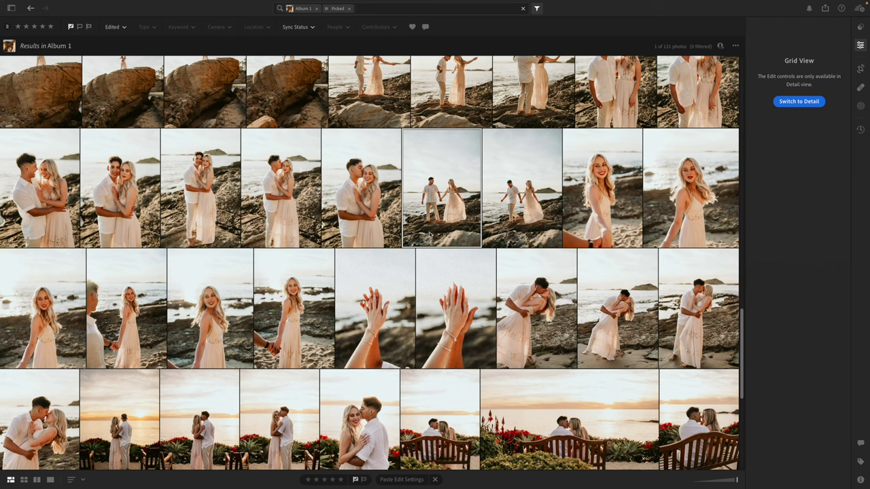
scroll(382, 319, down, 5)
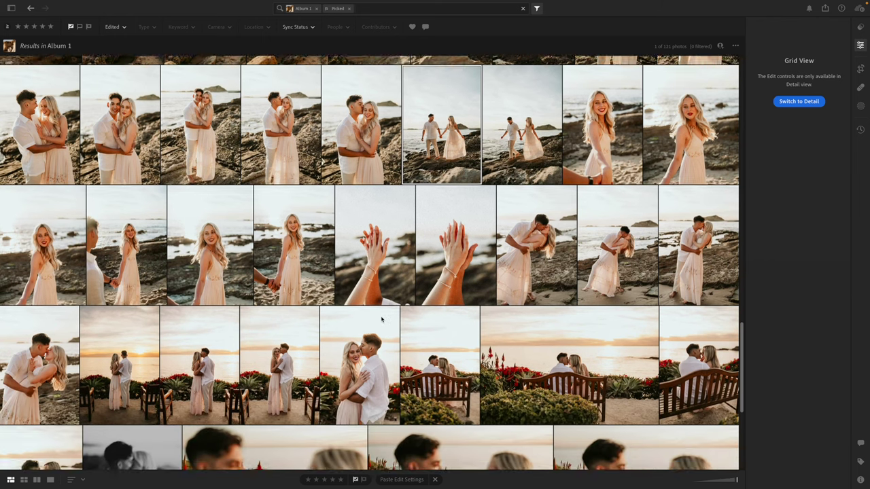
scroll(381, 319, up, 10)
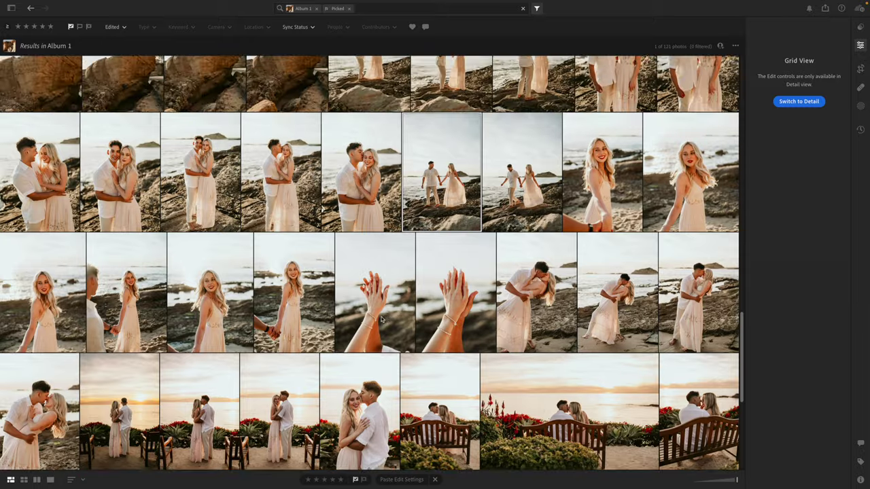
scroll(382, 319, up, 10)
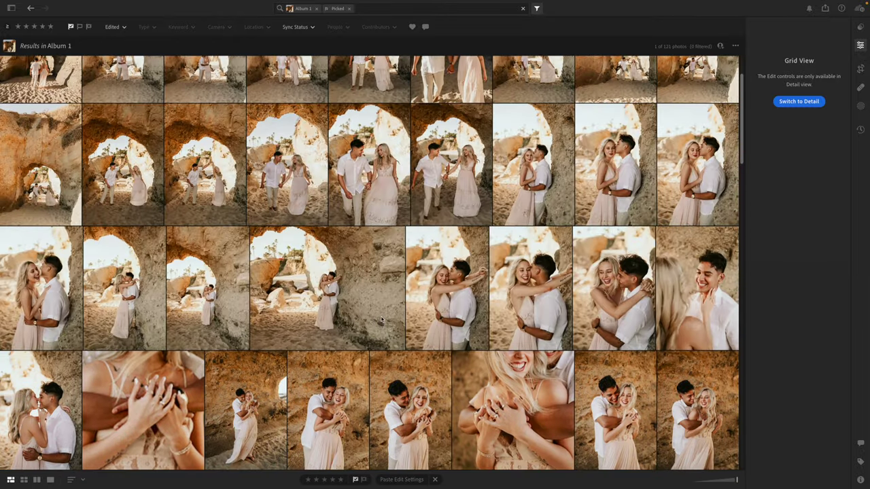
Step: Open the small arch photo, lower its contrast to about -1 and warm its temperature slightly
click(352, 316)
double_click(198, 324)
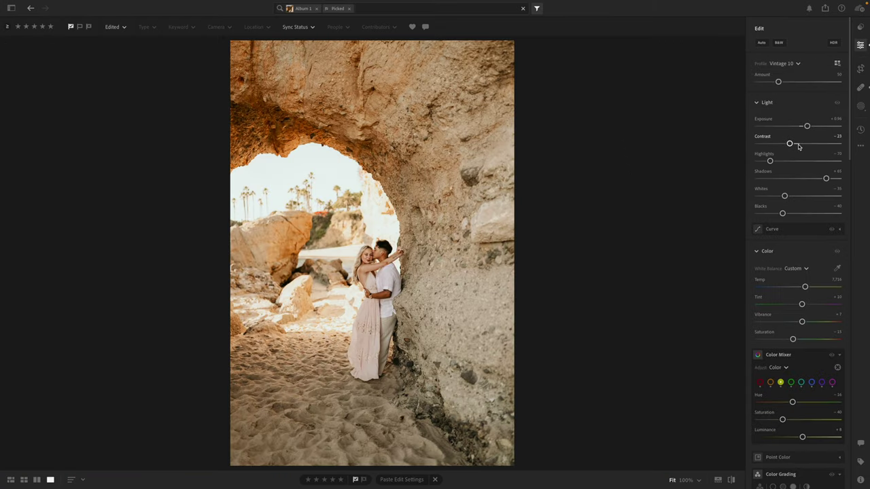
click(798, 143)
drag(805, 286, 808, 287)
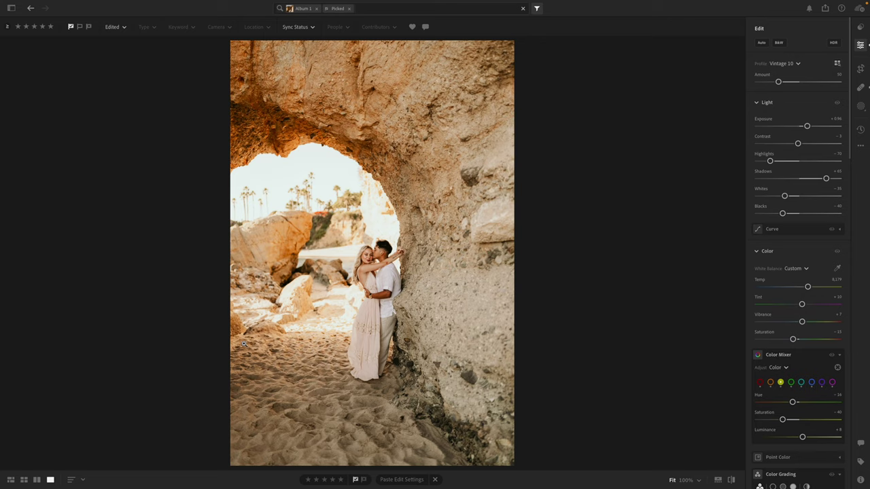
Step: On the next arch photo set contrast to -6 and Temp to 7,916, then return to the grid
key(Right)
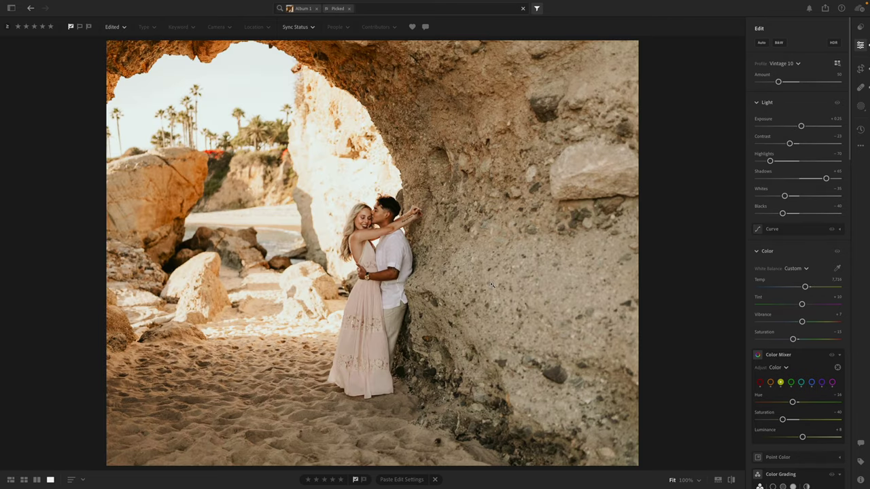
click(796, 144)
drag(805, 286, 809, 290)
click(11, 480)
click(253, 324)
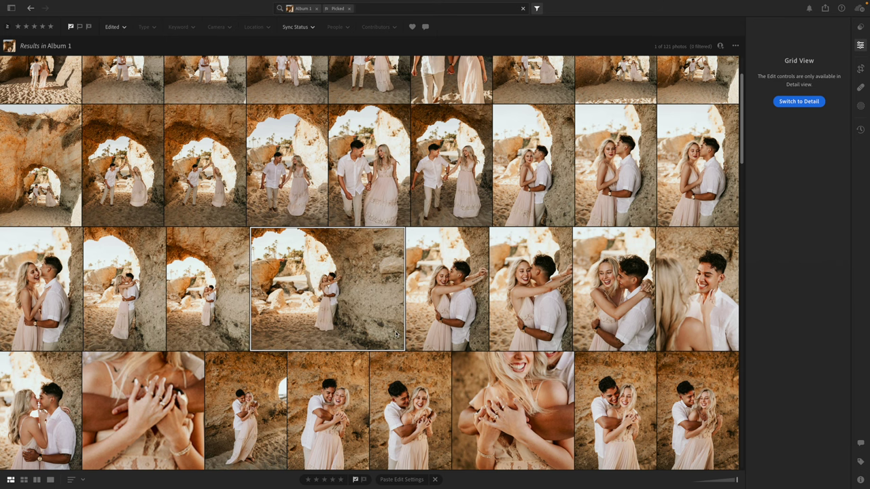
scroll(396, 390, down, 5)
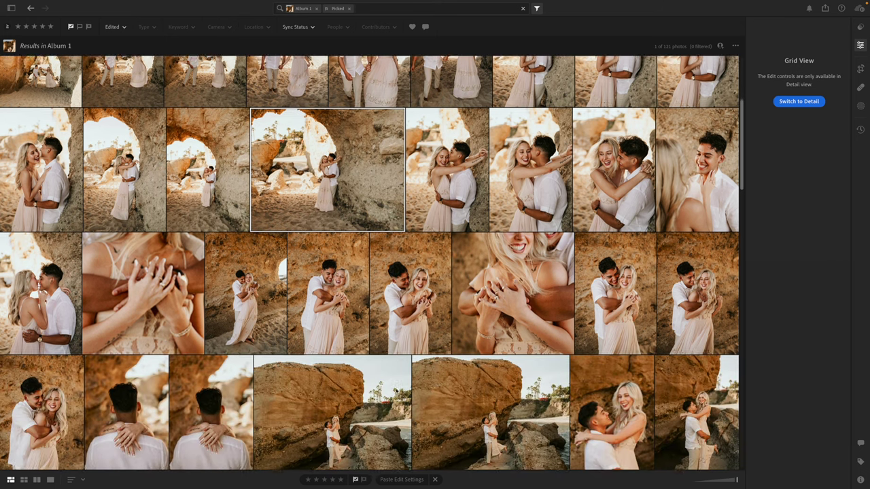
scroll(396, 390, down, 1)
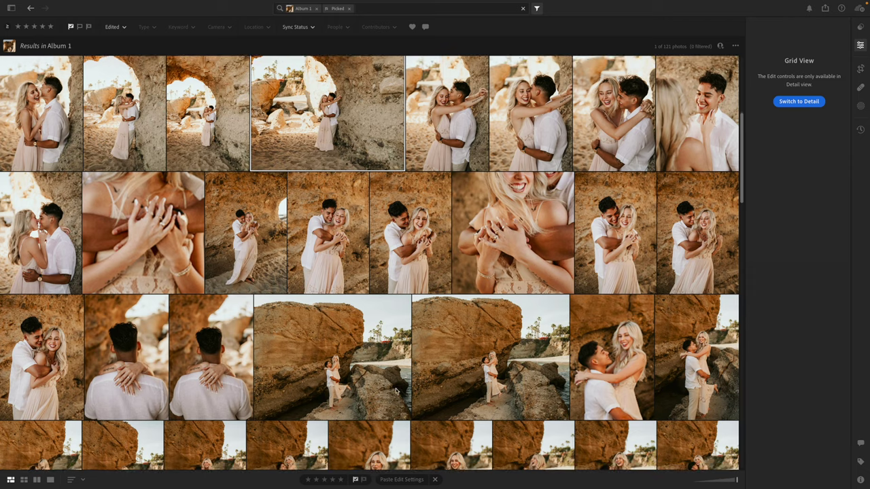
scroll(396, 391, up, 1)
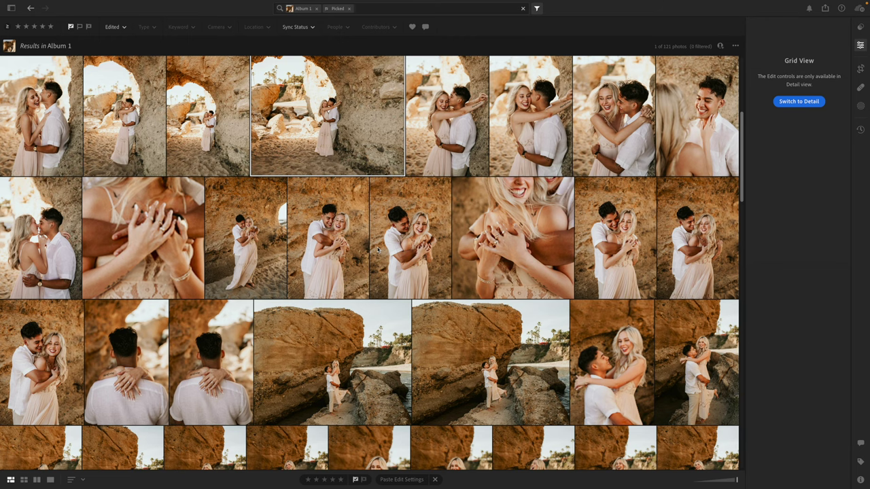
scroll(378, 250, up, 2)
scroll(377, 250, up, 1)
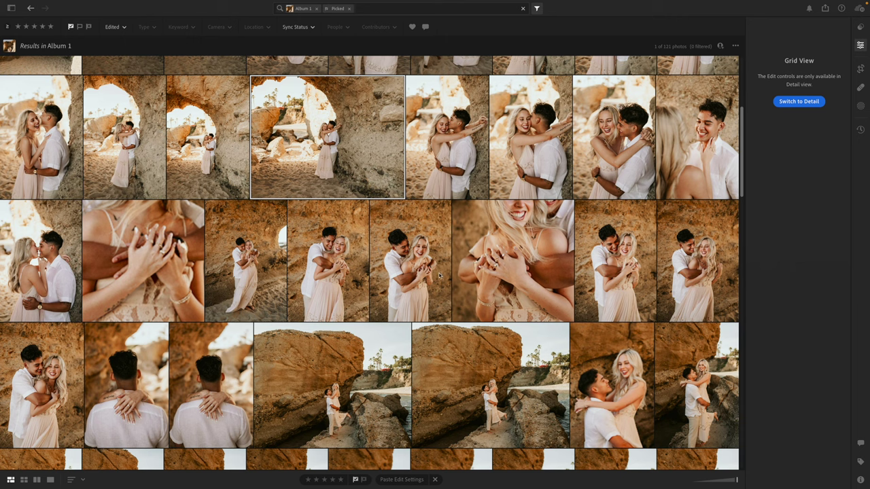
scroll(455, 266, up, 1)
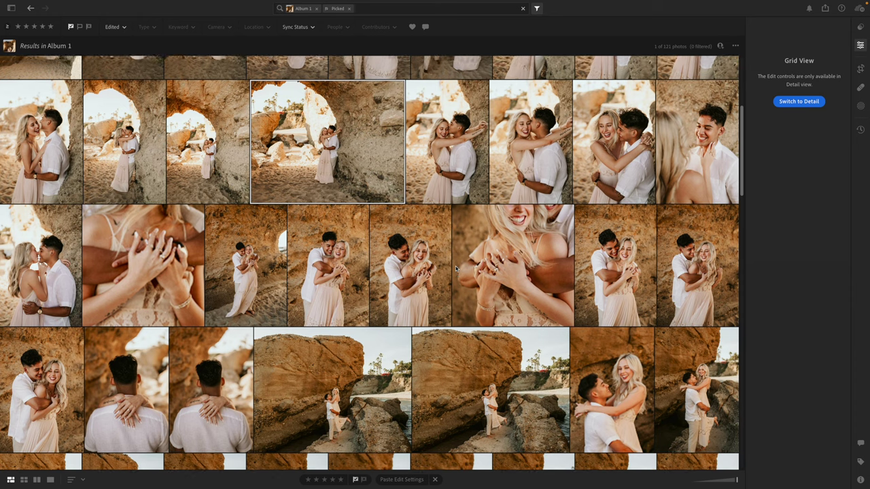
scroll(456, 265, up, 5)
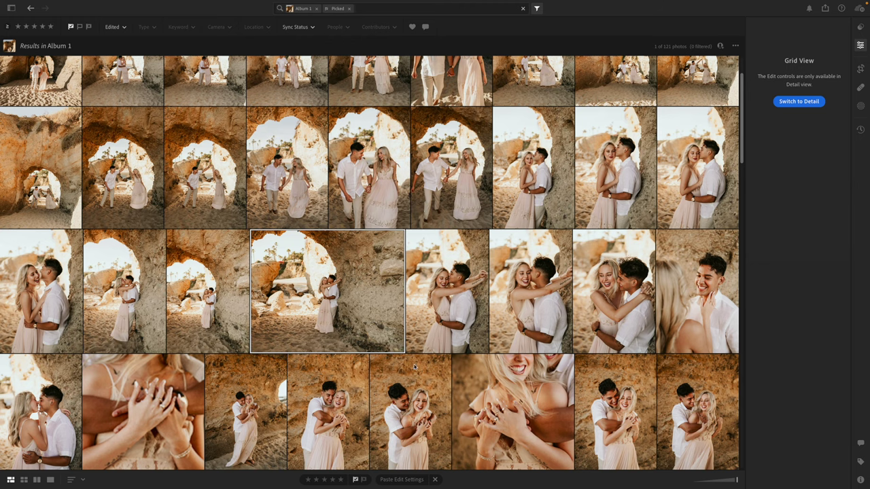
scroll(435, 358, up, 2)
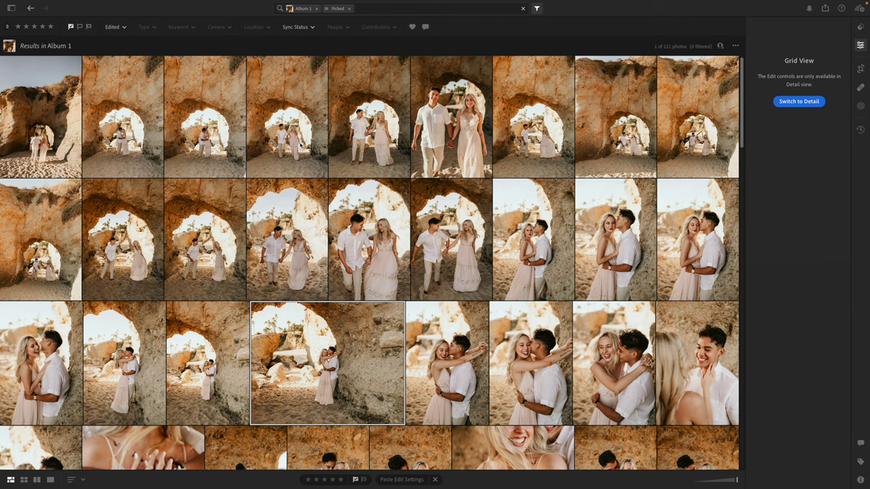
Step: Adjust contrast on the walking-through-the-arch photo and the kissing photo, then go back to the grid
double_click(300, 145)
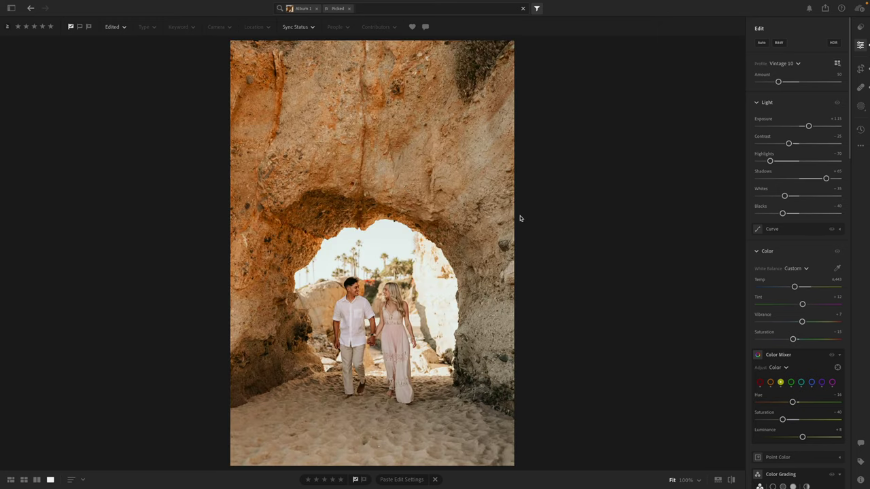
click(797, 144)
mouse_move(798, 145)
mouse_down()
mouse_move(790, 143)
mouse_move(815, 147)
mouse_move(791, 145)
mouse_up()
key(Right)
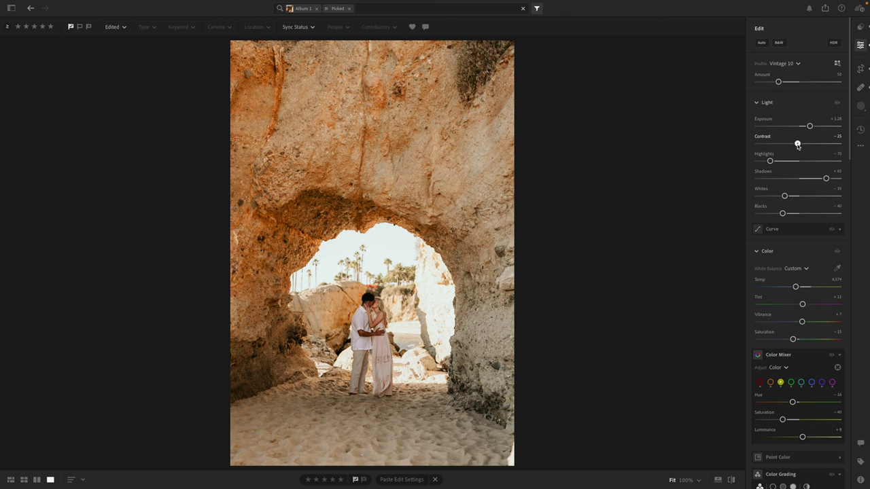
drag(796, 144, 788, 143)
click(11, 480)
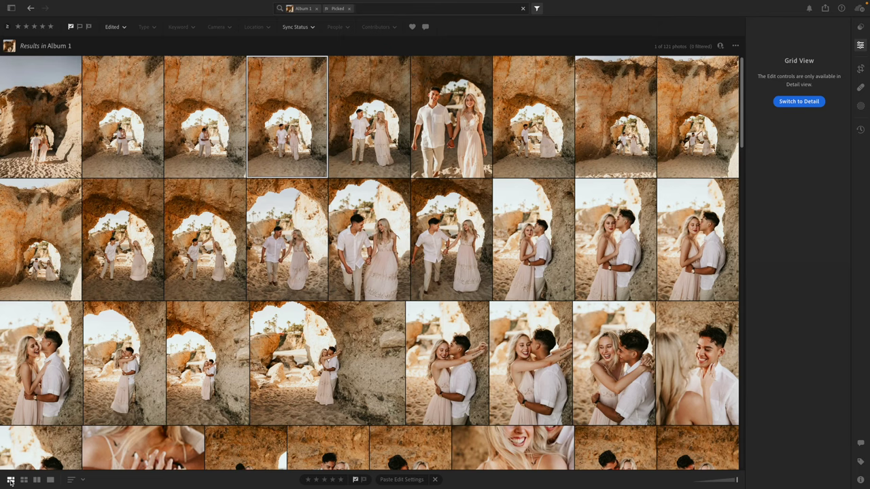
Step: Scroll to the end of Album 1 and duplicate the last sunset kiss photo, making 122 photos
scroll(483, 280, down, 5)
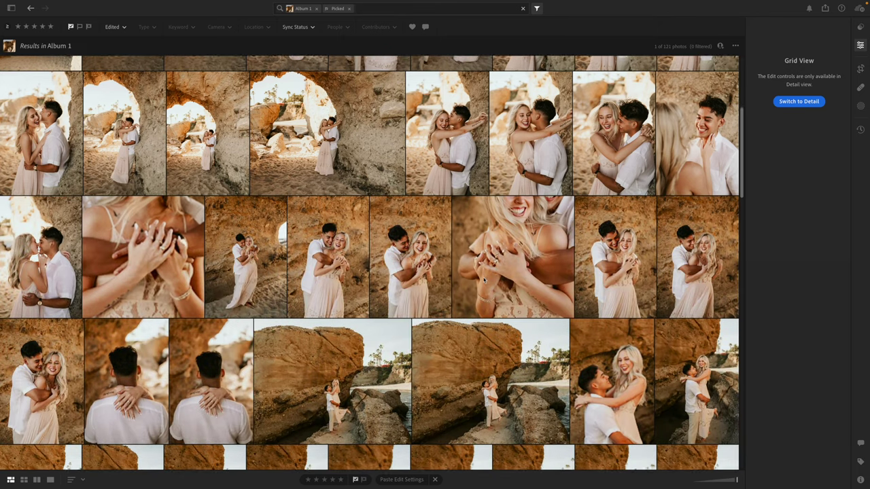
scroll(484, 280, down, 1)
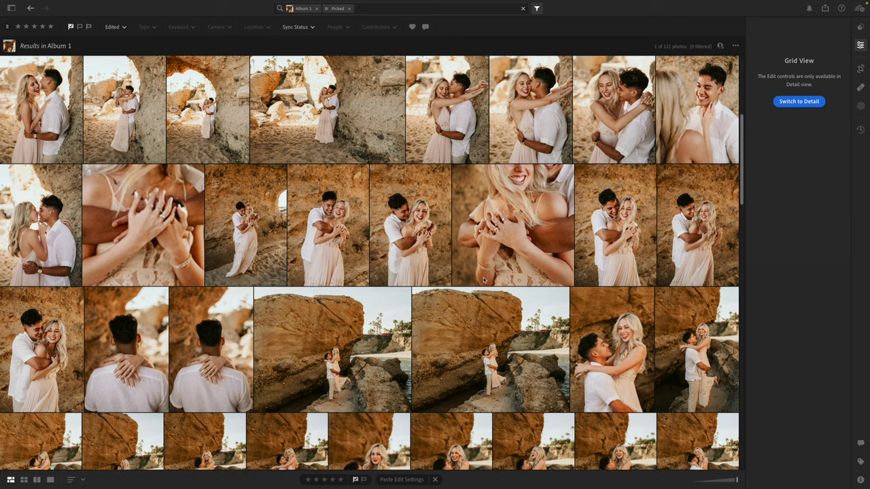
scroll(483, 279, down, 5)
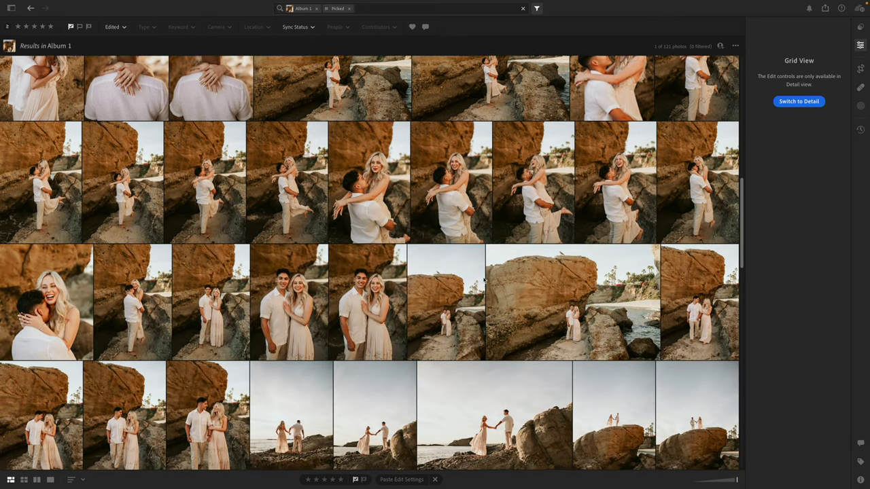
scroll(483, 279, down, 5)
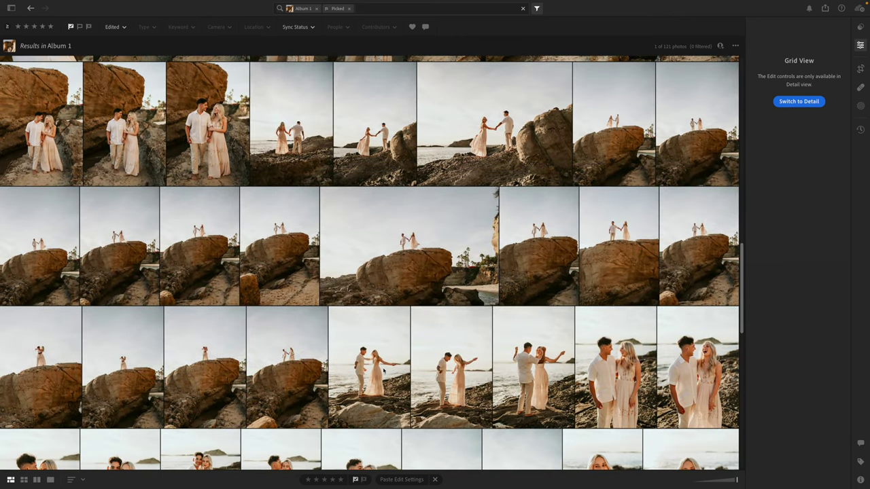
scroll(437, 271, down, 10)
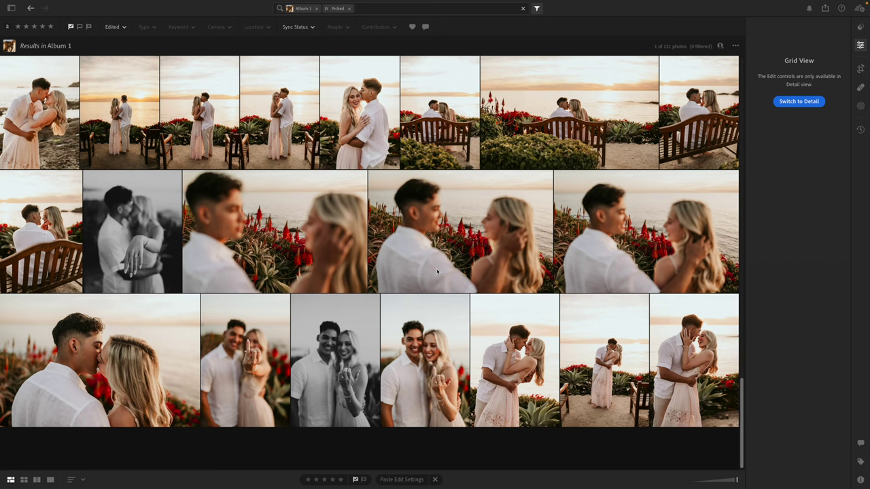
click(695, 377)
right_click(695, 375)
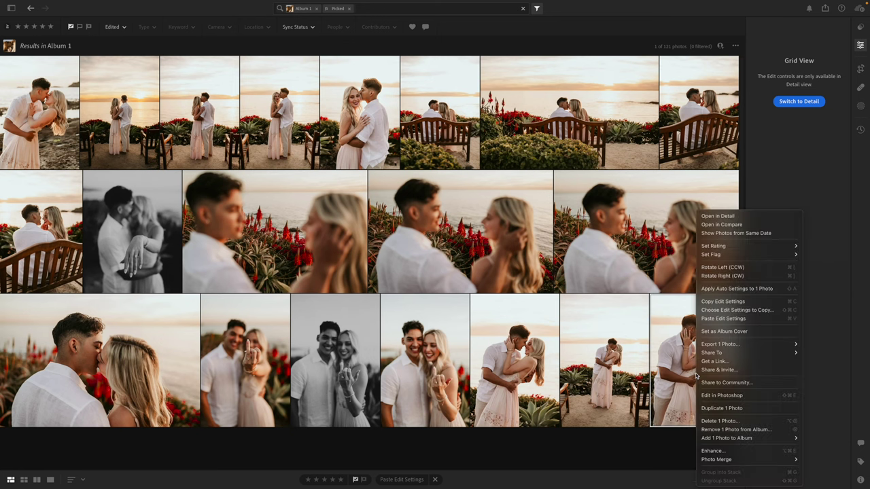
click(707, 407)
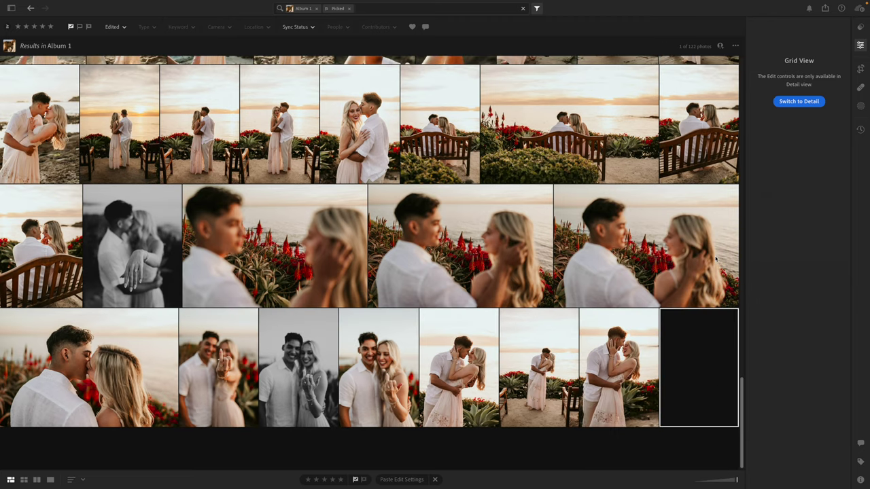
Step: Apply the 1 - JOSE VILLA - 1 preset, then raise exposure to +0.94 and Temp to 10,121
click(861, 28)
key(shift+p)
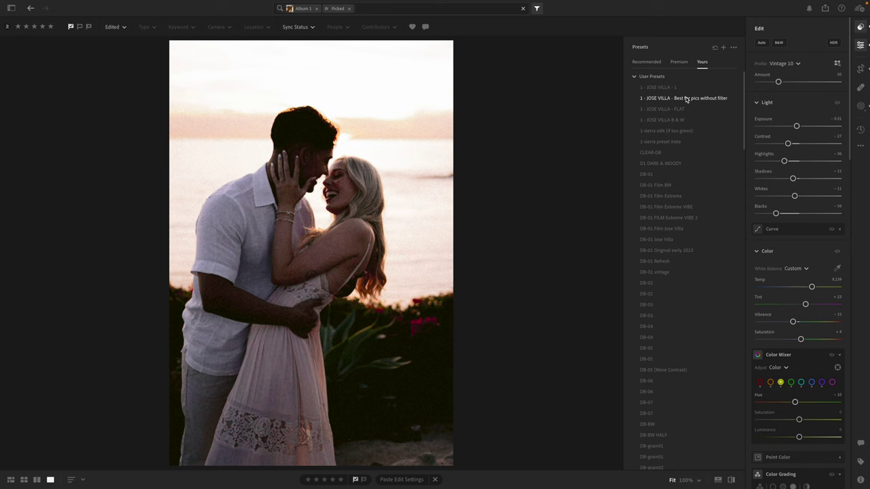
click(661, 109)
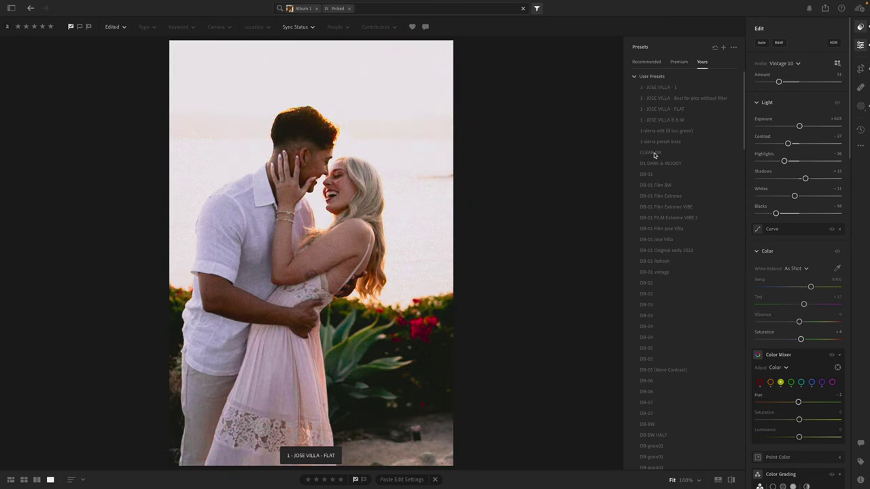
click(654, 153)
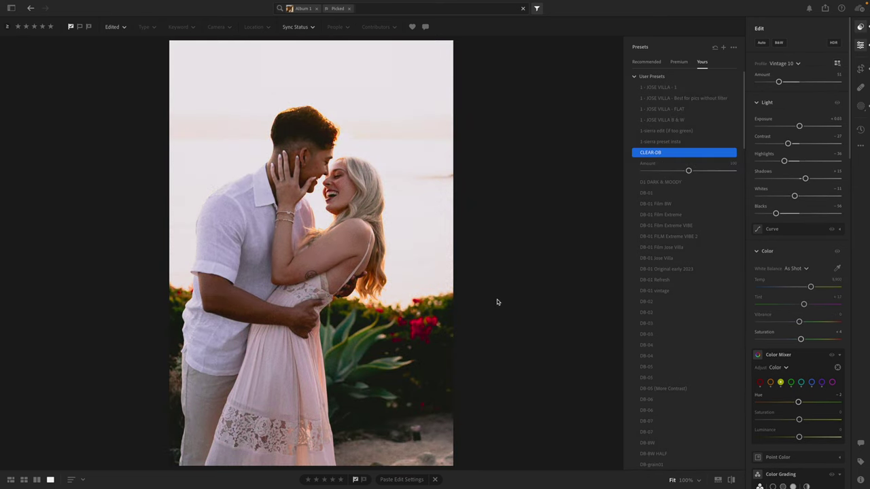
click(655, 88)
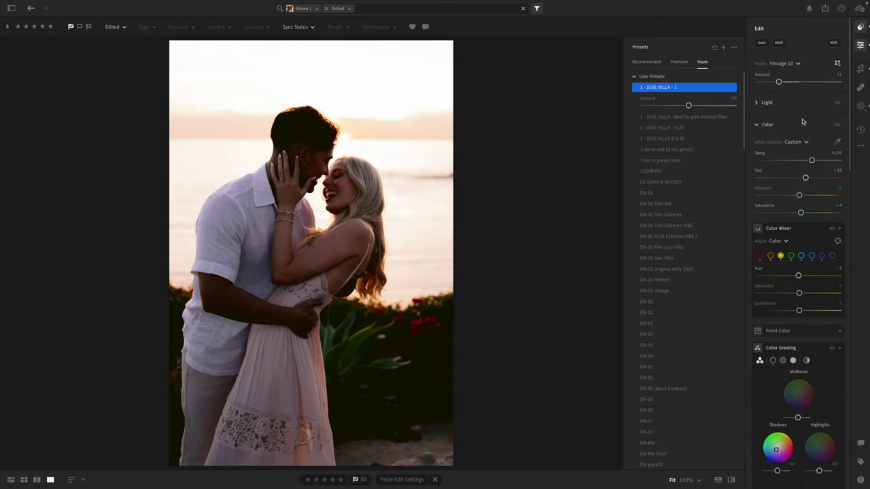
drag(797, 125, 806, 127)
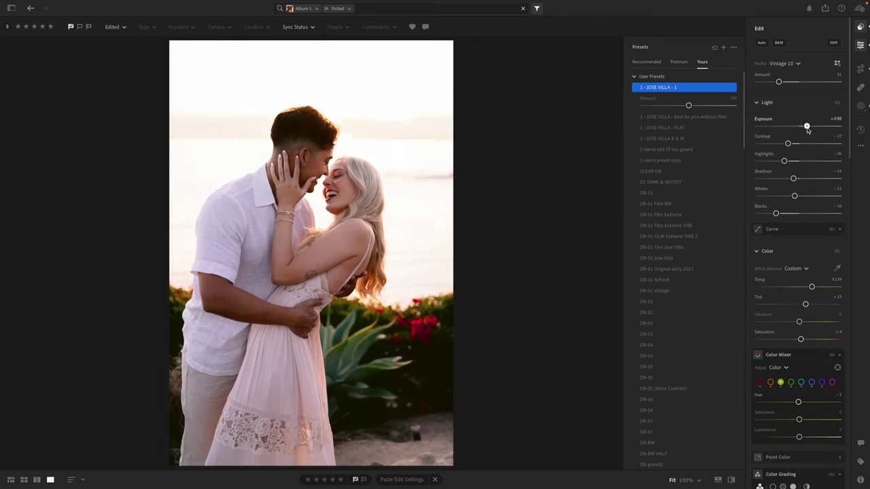
drag(811, 287, 804, 305)
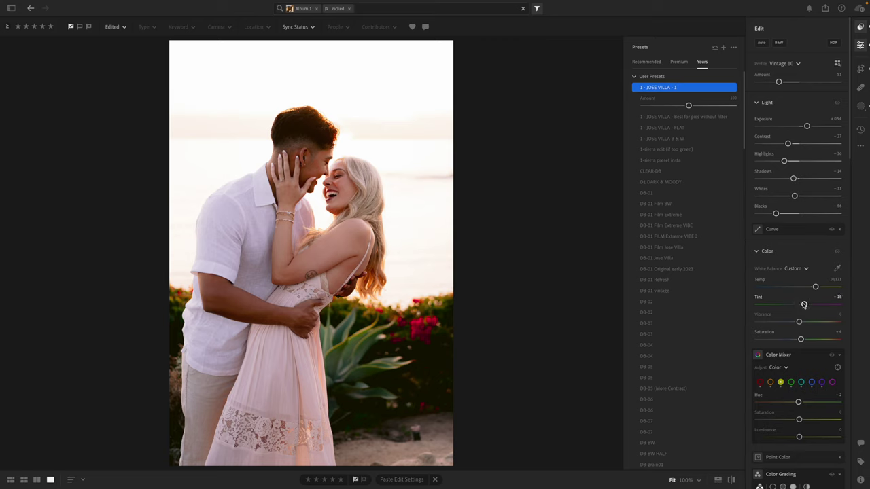
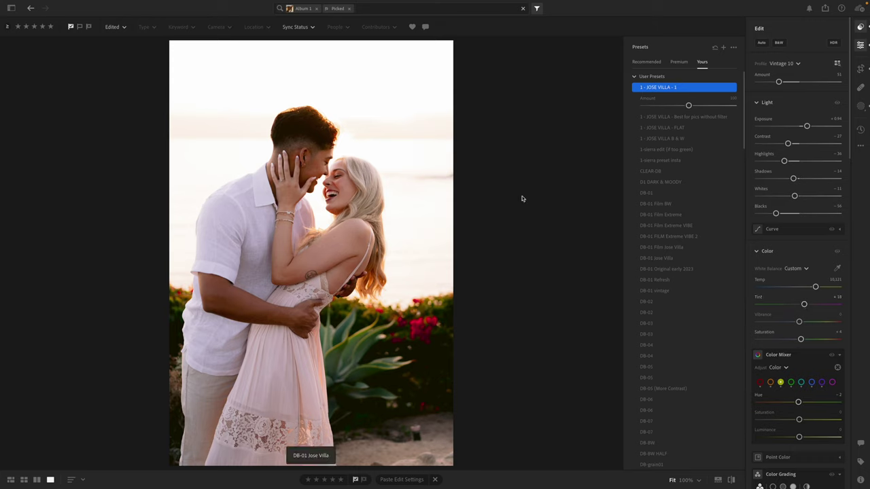
Step: Apply the CLEAR-DB preset, then the DB-BW HALF black-and-white preset to the sunset kiss photo
click(643, 171)
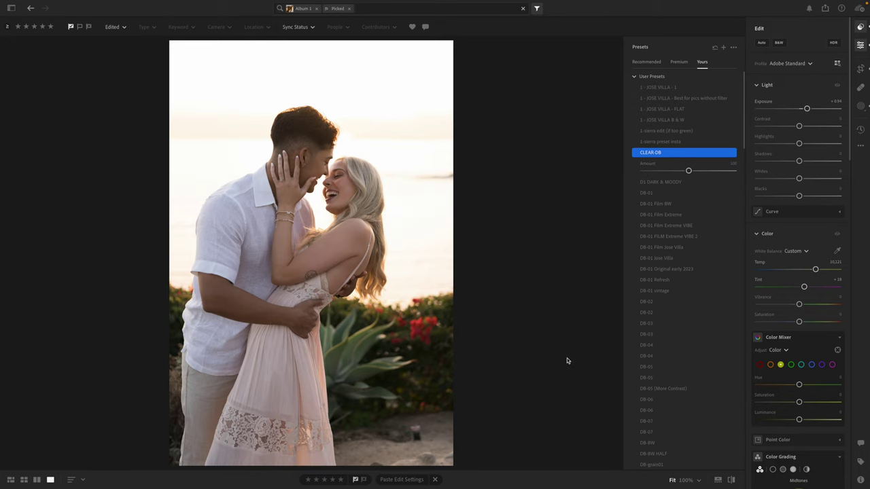
scroll(678, 360, down, 5)
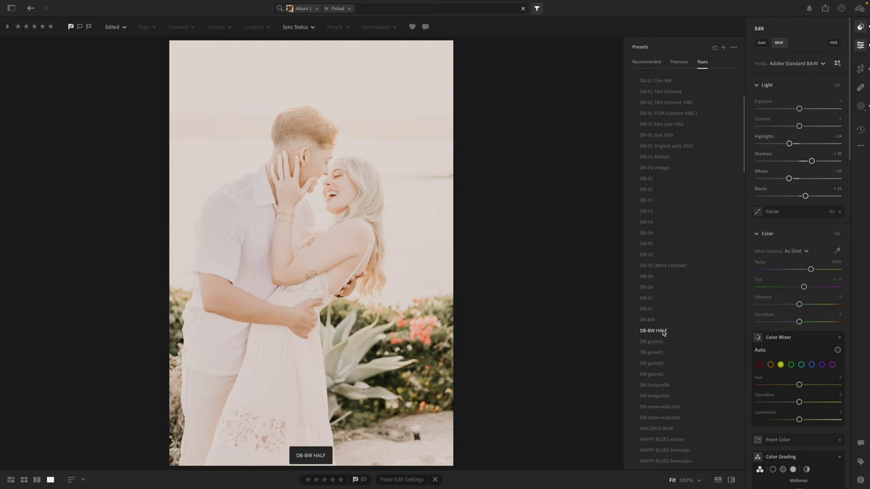
click(659, 330)
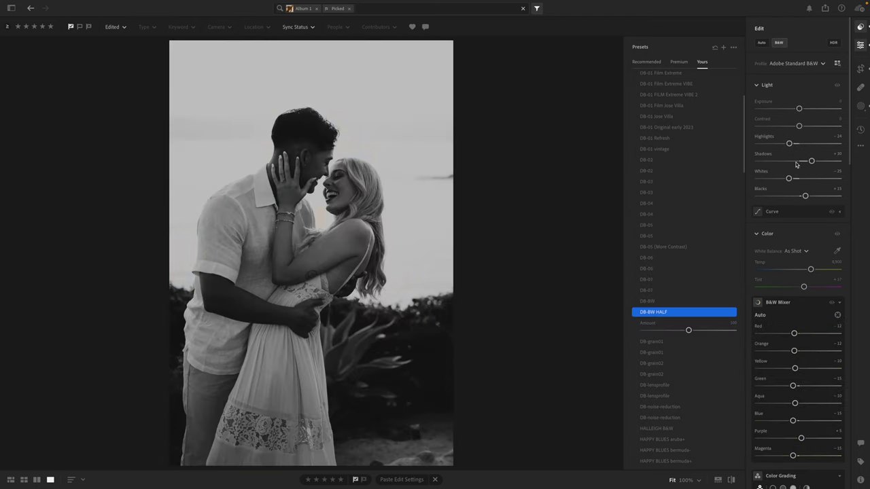
Step: Darken the exposure to about -1.20 and lower highlights so the couple becomes a silhouette
drag(798, 108, 790, 109)
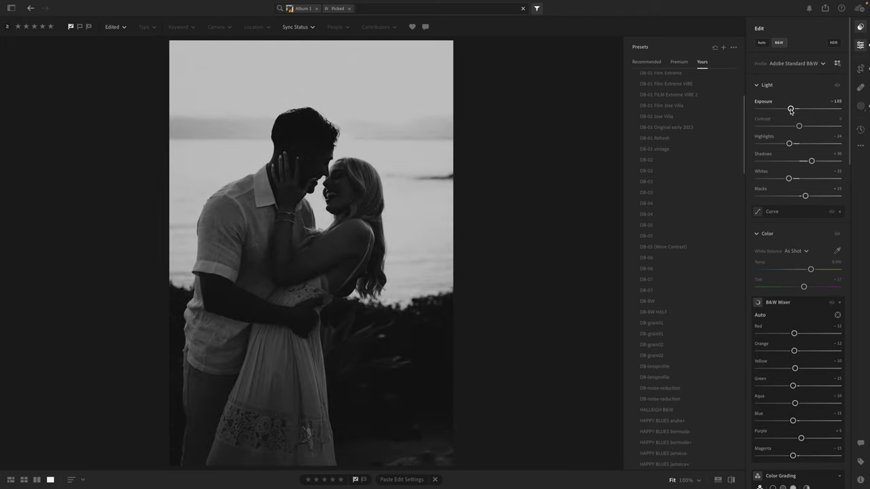
drag(791, 109, 798, 111)
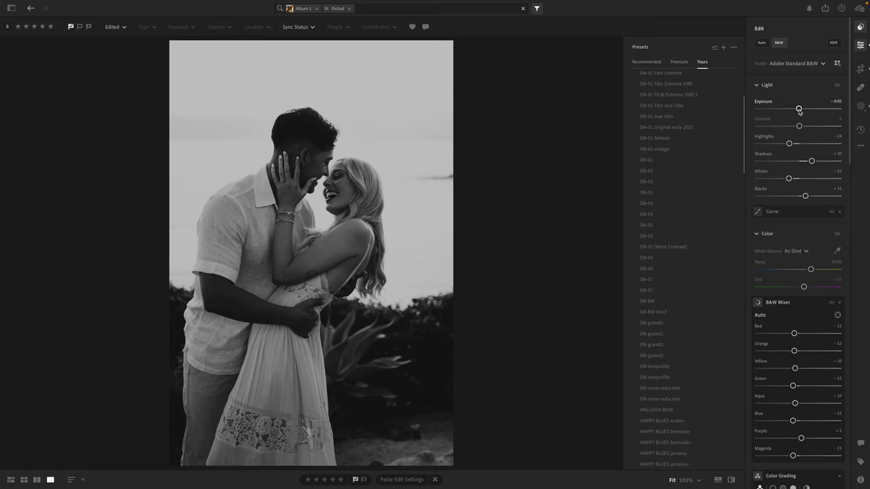
drag(799, 111, 802, 110)
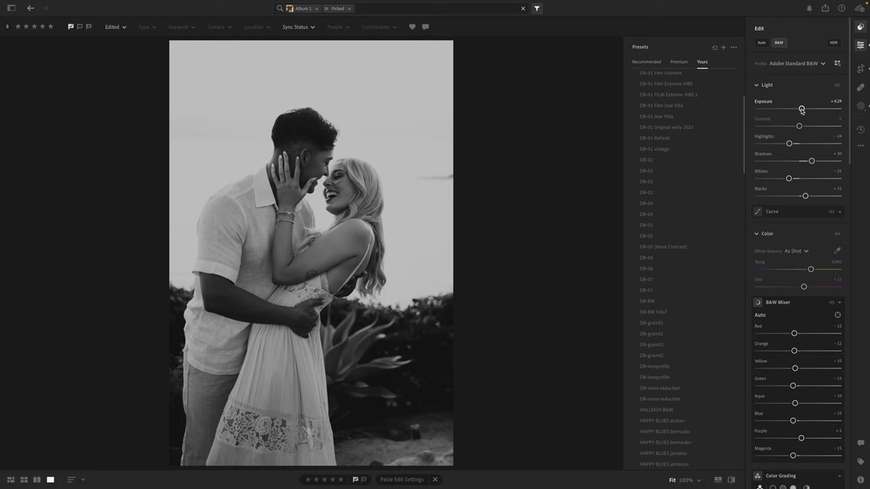
drag(792, 111, 789, 111)
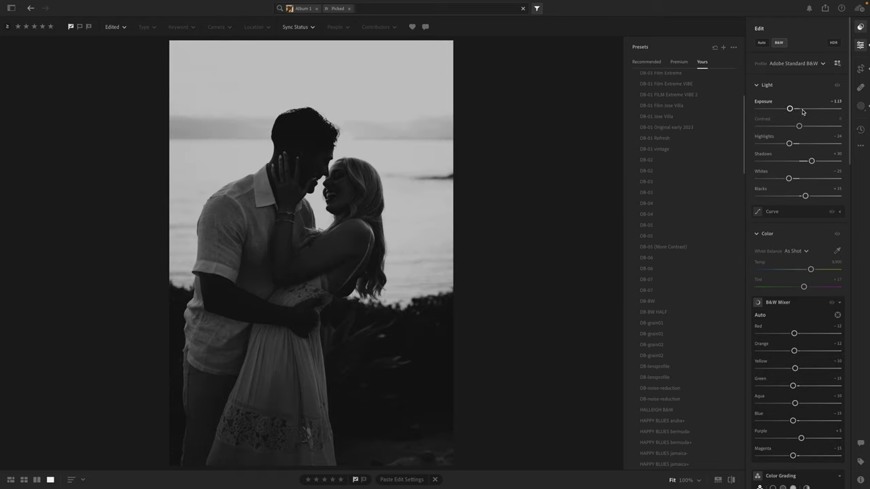
drag(790, 110, 794, 109)
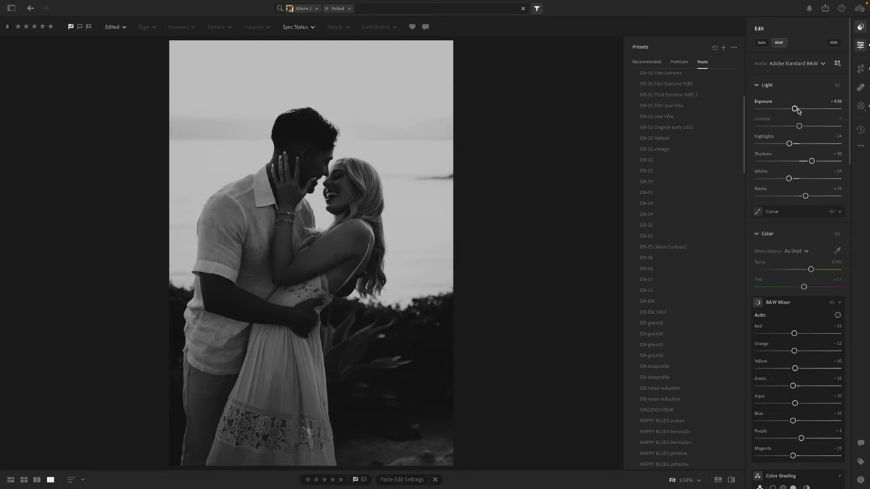
click(801, 109)
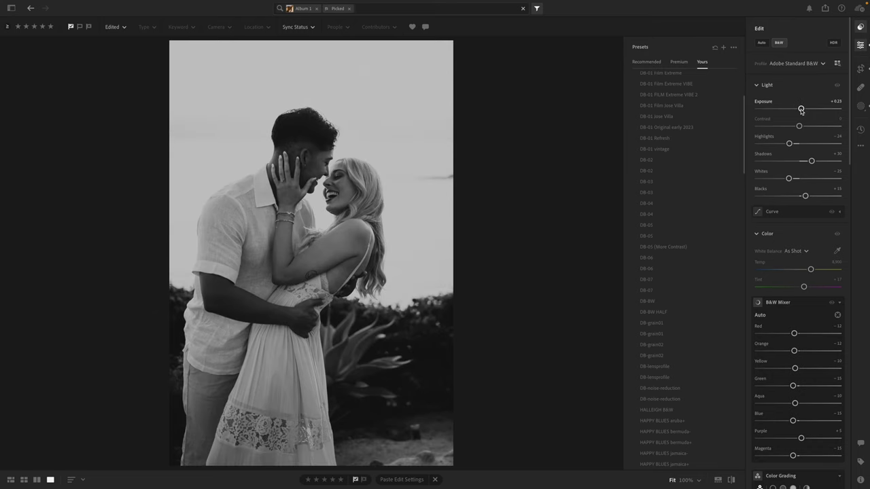
click(800, 109)
drag(802, 111, 803, 112)
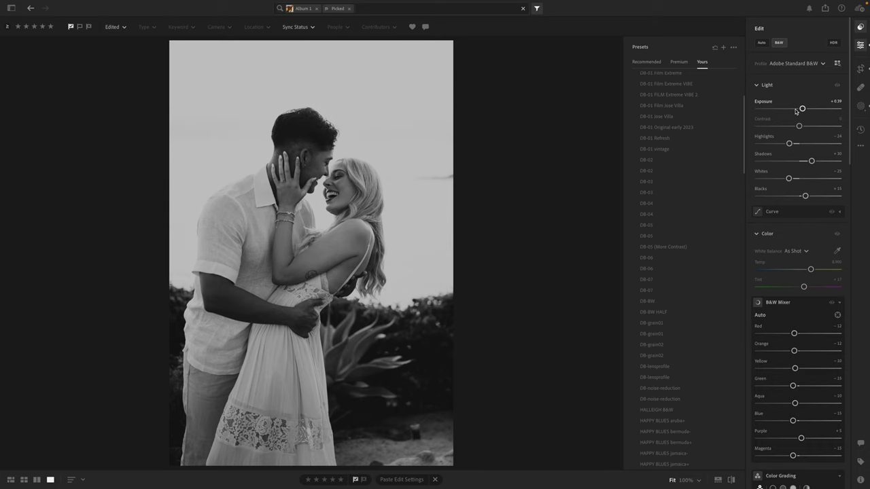
mouse_move(803, 110)
mouse_down()
mouse_move(814, 110)
mouse_move(790, 112)
mouse_up()
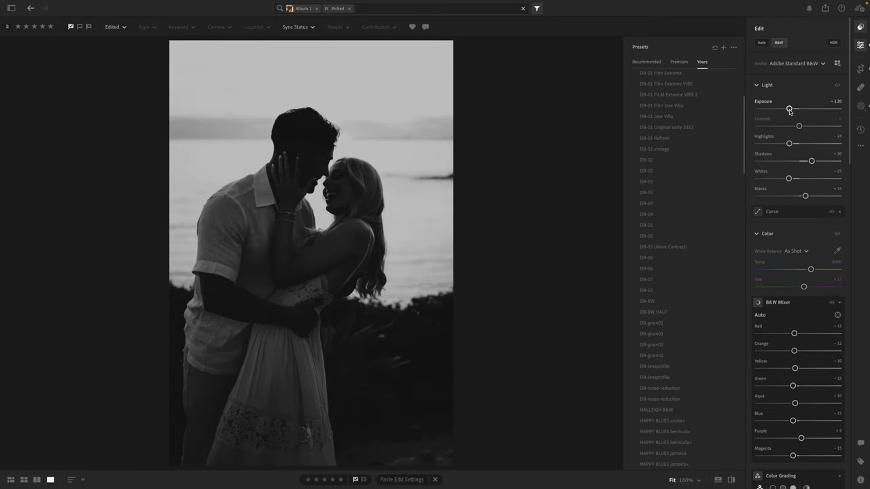
drag(788, 143, 821, 163)
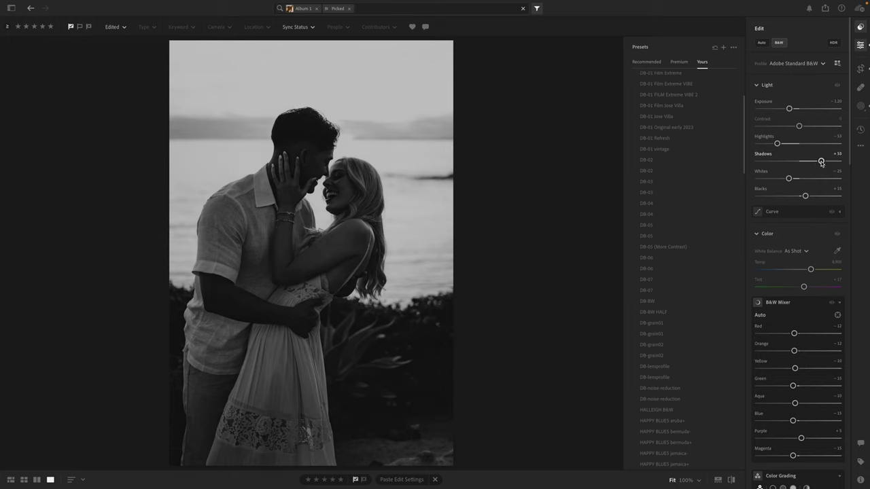
Step: Compare the DB-BW and DB-BW HALF presets, ending on DB-BW HALF
click(647, 301)
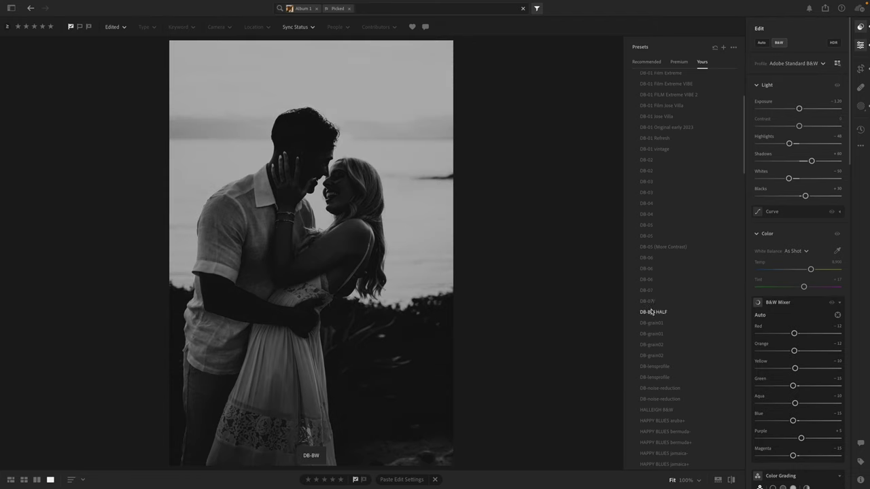
click(653, 313)
click(647, 303)
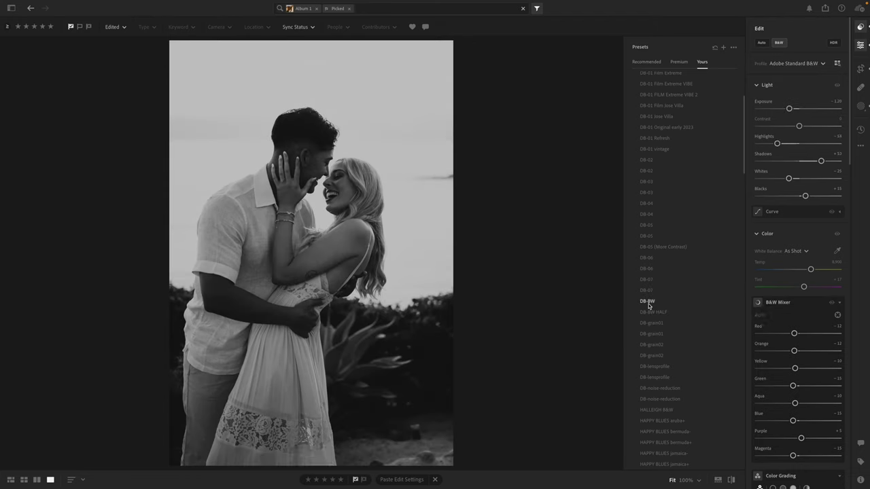
click(652, 313)
click(647, 303)
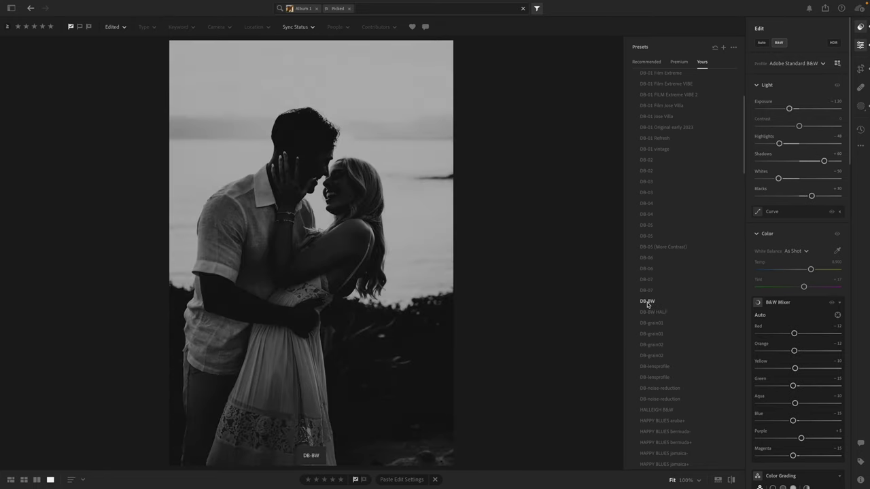
click(650, 312)
Step: Try a colour preset, undo it to restore the black-and-white edit, and close the adjustments panel
click(674, 258)
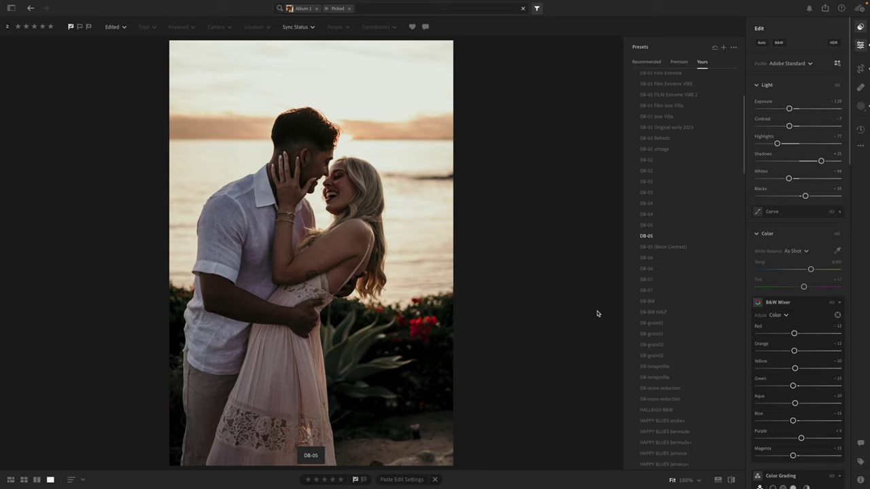
key(ctrl+z)
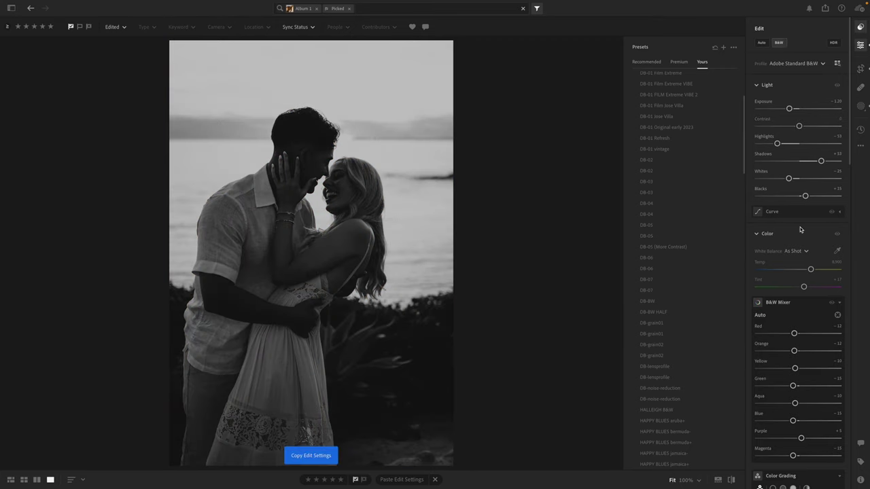
click(860, 46)
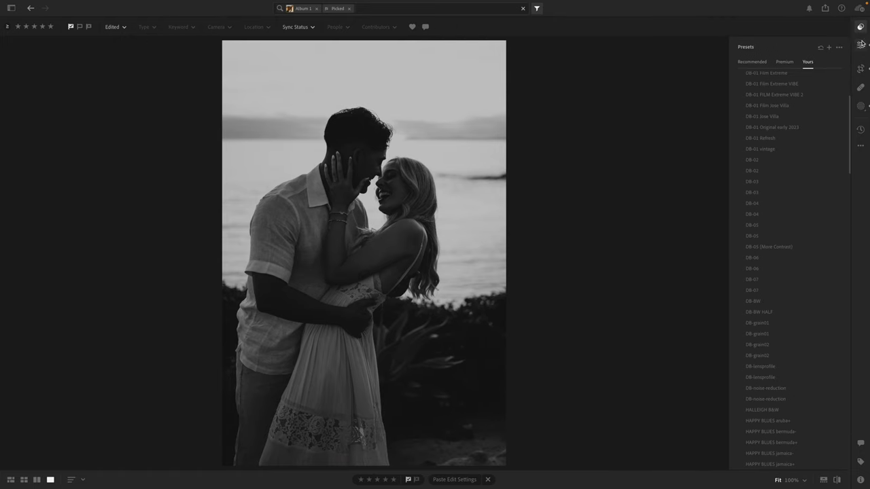
Step: Close the presets panel and show Album 1 as a photo grid
click(860, 27)
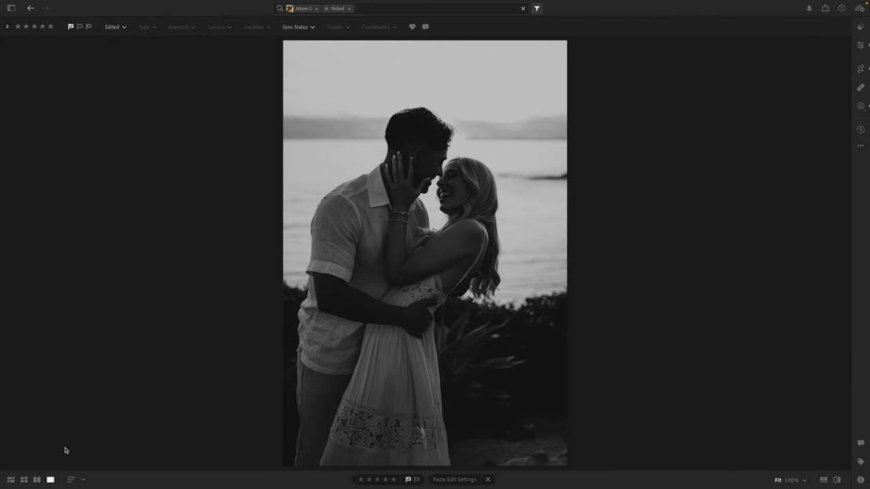
click(10, 479)
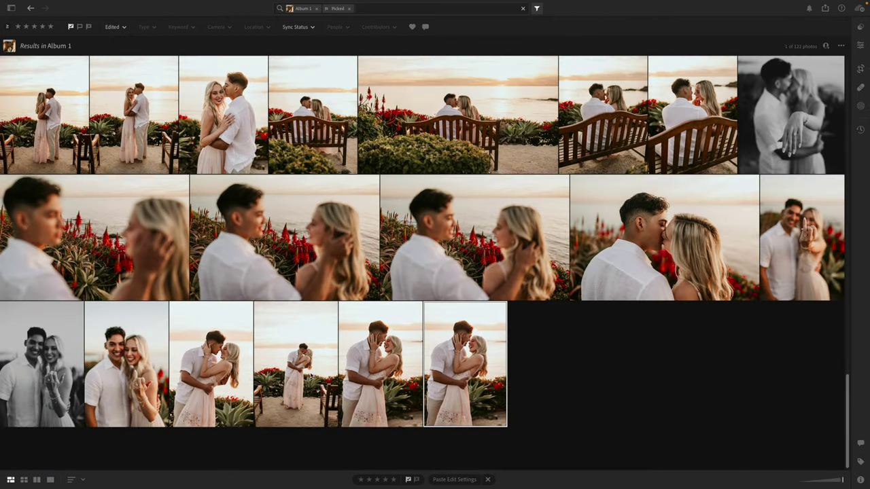
scroll(313, 376, up, 5)
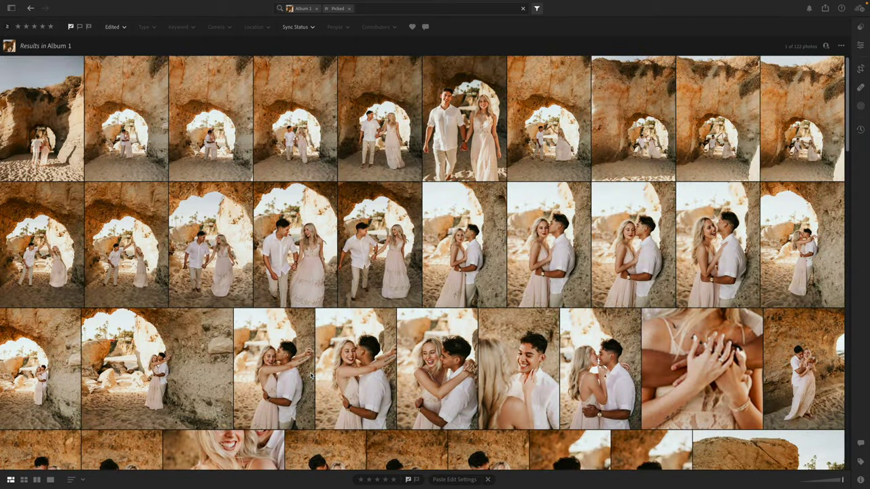
scroll(311, 375, down, 5)
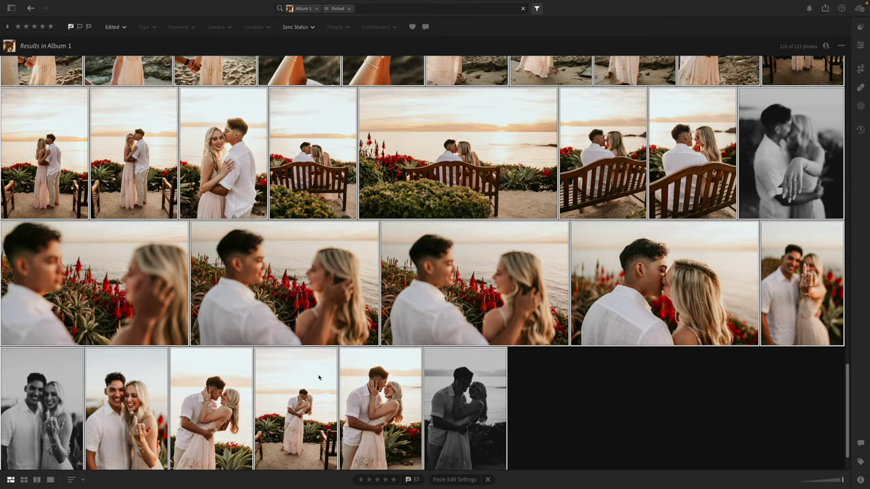
Step: Deselect four photos so 118 of the album's 122 remain selected
click(451, 407)
click(400, 408)
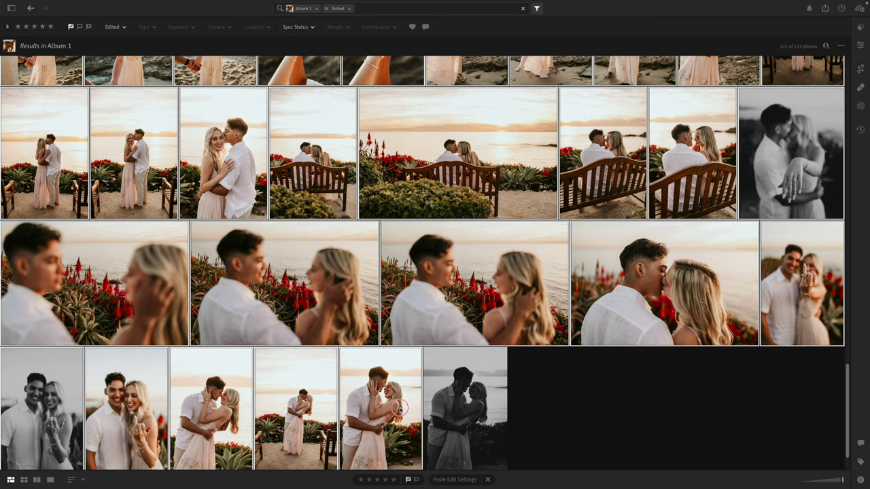
click(62, 411)
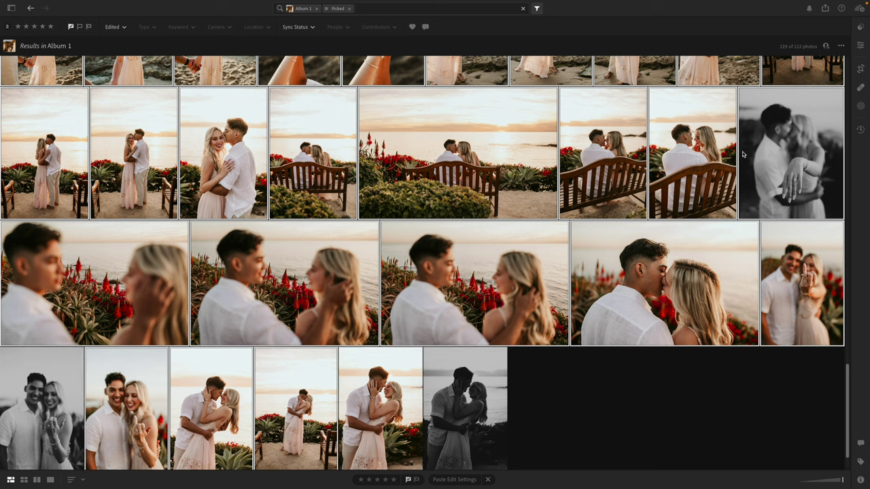
click(780, 153)
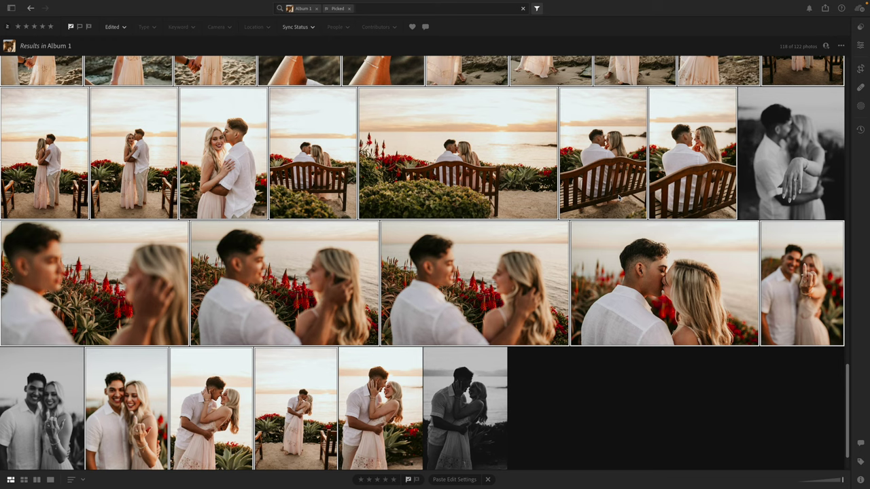
scroll(618, 197, up, 1)
scroll(618, 197, up, 10)
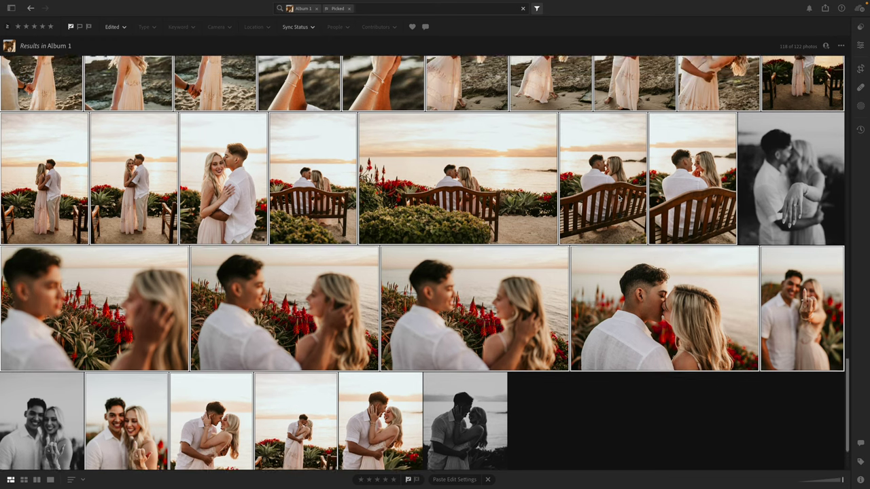
scroll(618, 197, up, 10)
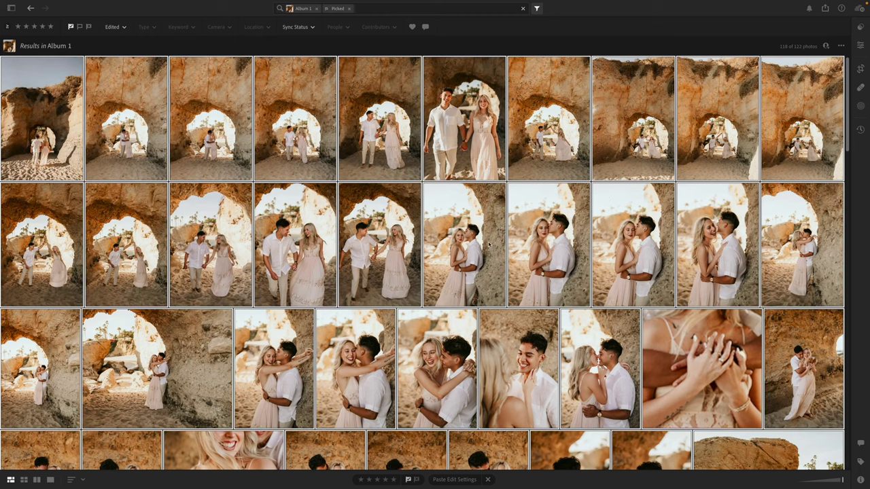
Step: Paste the copied black-and-white settings onto the 118 selected photos and open one full-size
right_click(492, 244)
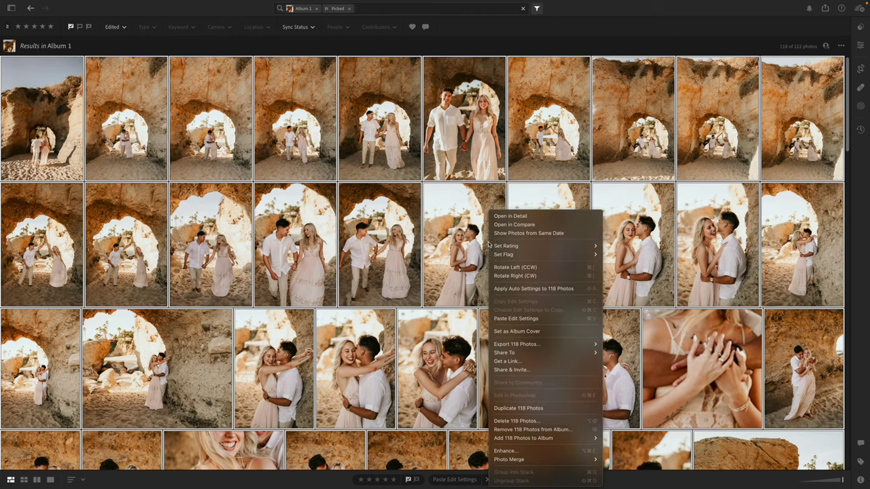
click(515, 409)
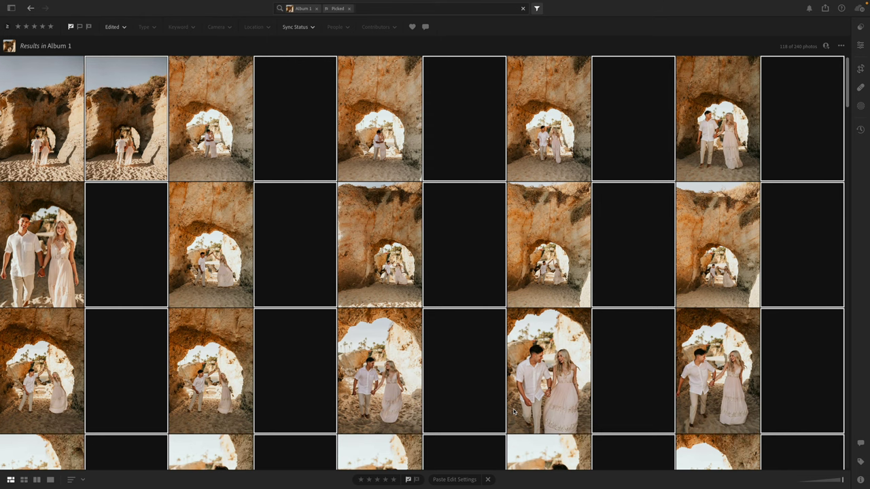
key(ctrl+v)
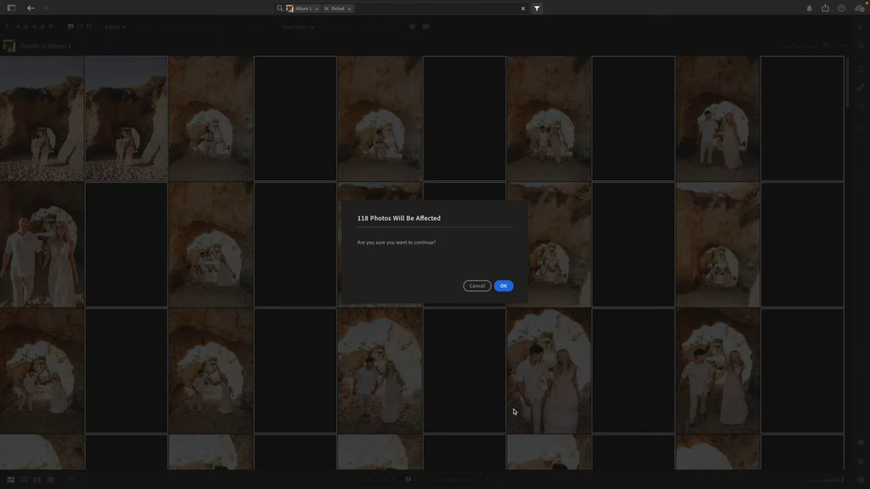
click(506, 287)
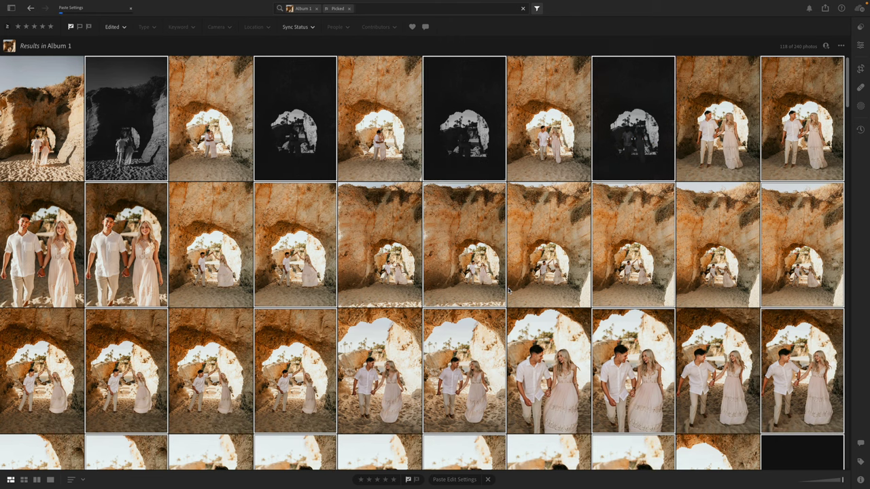
double_click(508, 290)
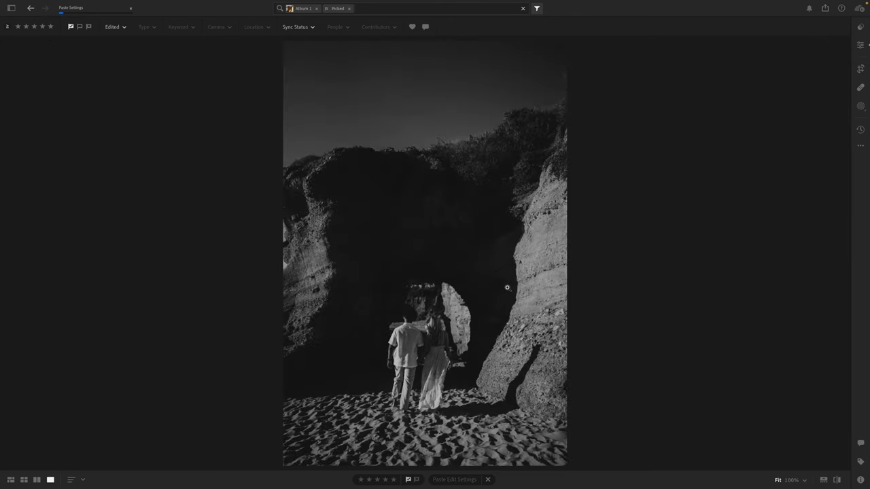
Step: Set the first photos' exposures to -0.13, +0.83 and +0.54
click(858, 46)
drag(794, 109, 809, 111)
key(Right)
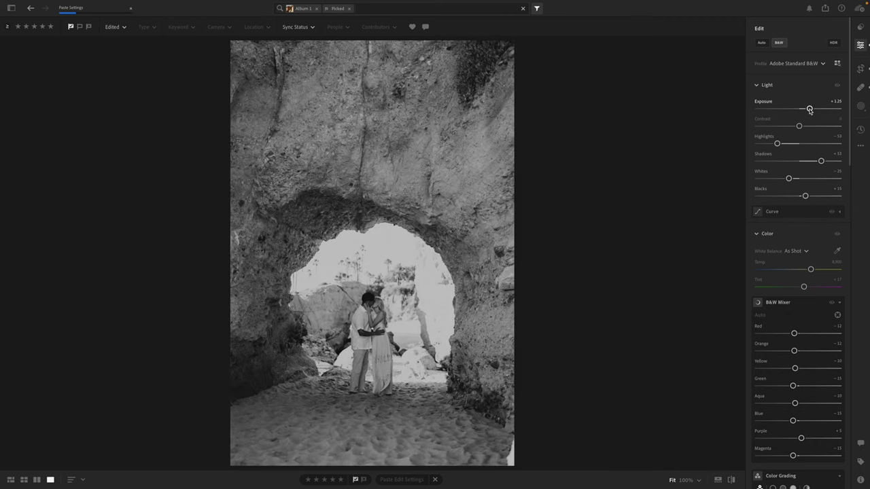
key(Right)
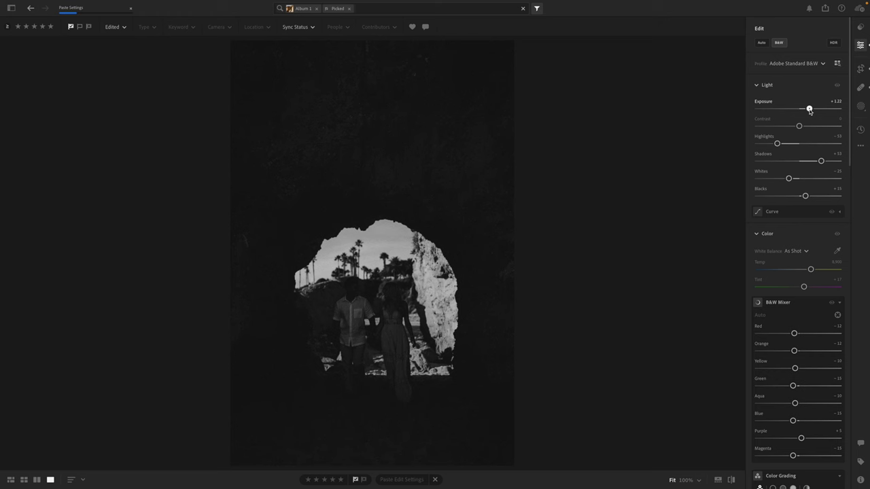
drag(809, 110, 801, 109)
key(Right)
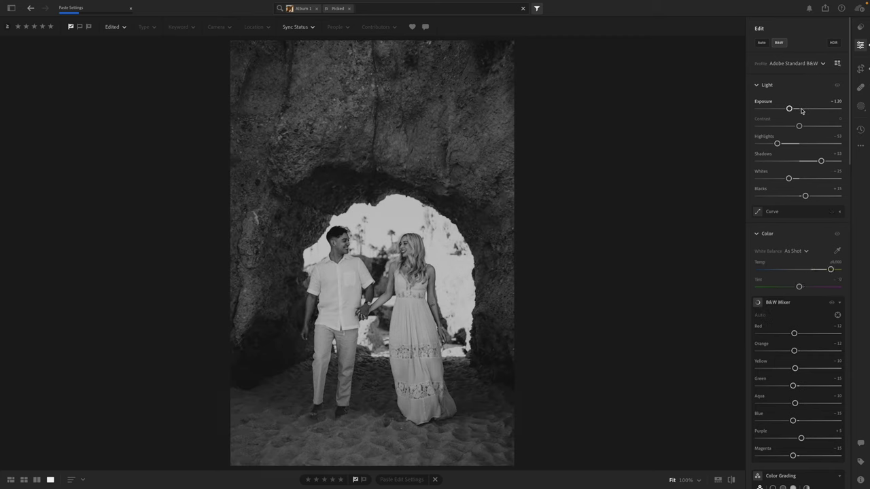
key(Right)
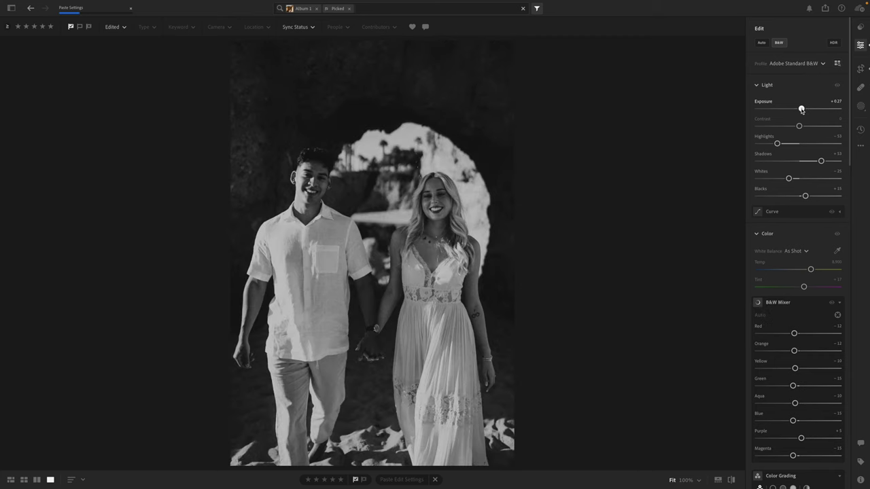
key(Right)
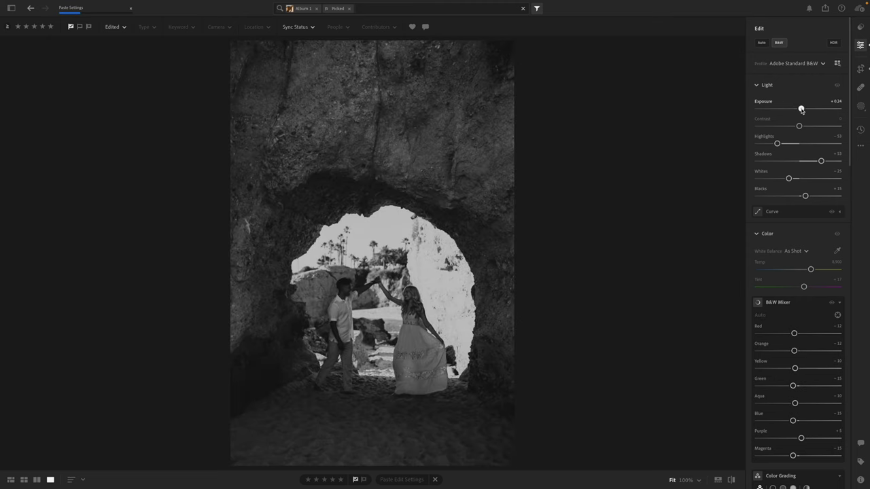
drag(801, 109, 804, 110)
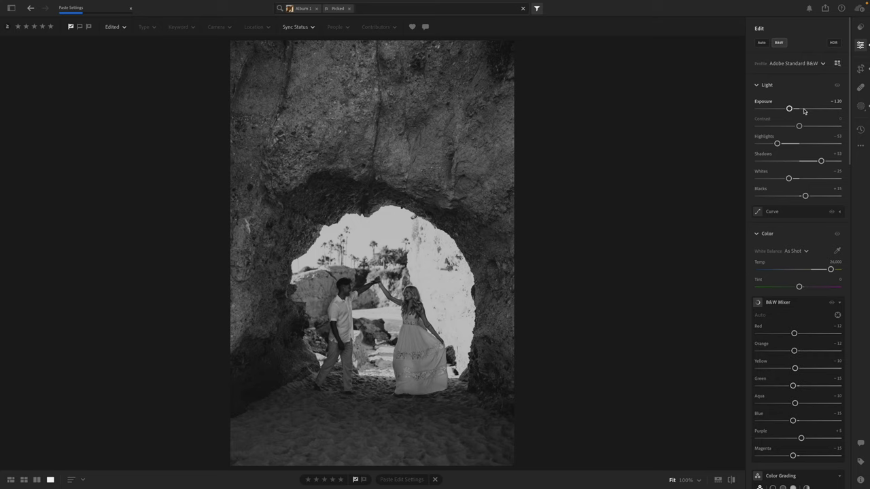
Step: Set the next photos' exposures to +0.83, +1.03 and +0.65
key(Right)
drag(803, 109, 807, 111)
key(Right)
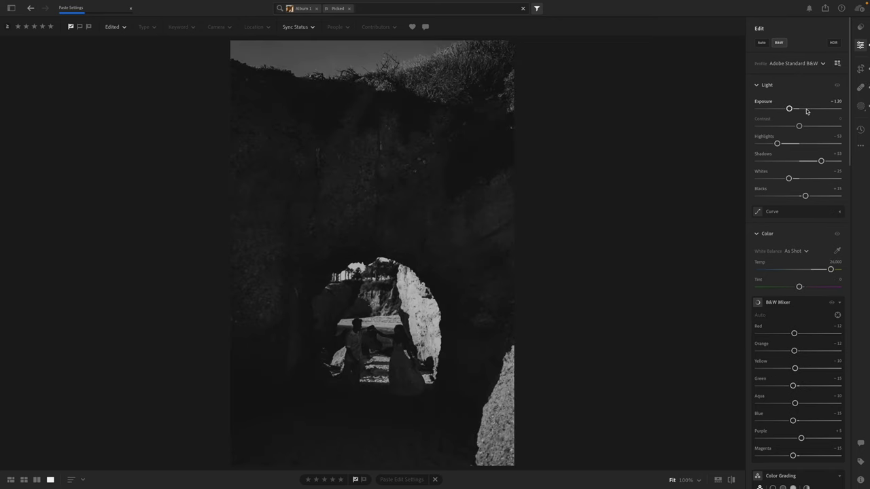
drag(789, 109, 807, 111)
key(Right)
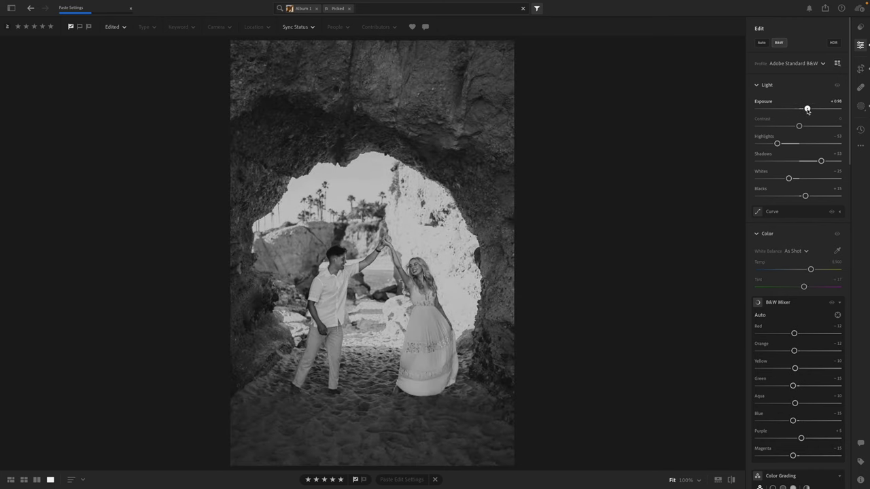
key(Right)
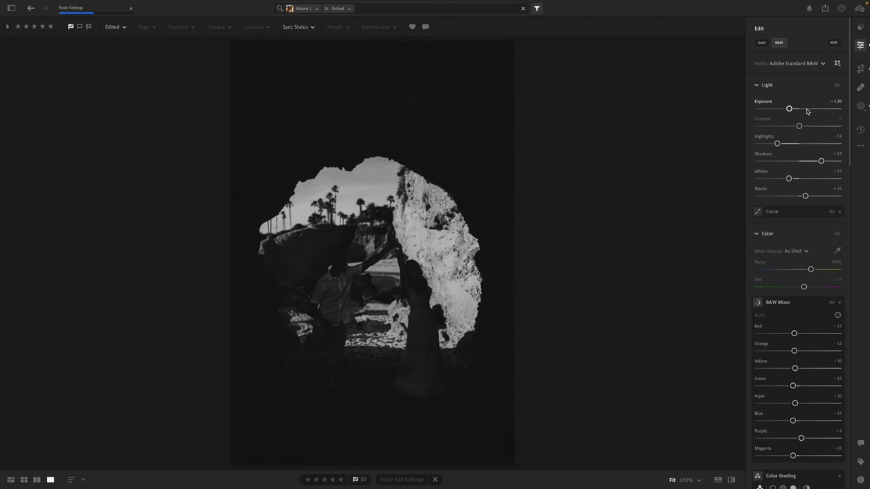
drag(807, 110, 803, 110)
key(Right)
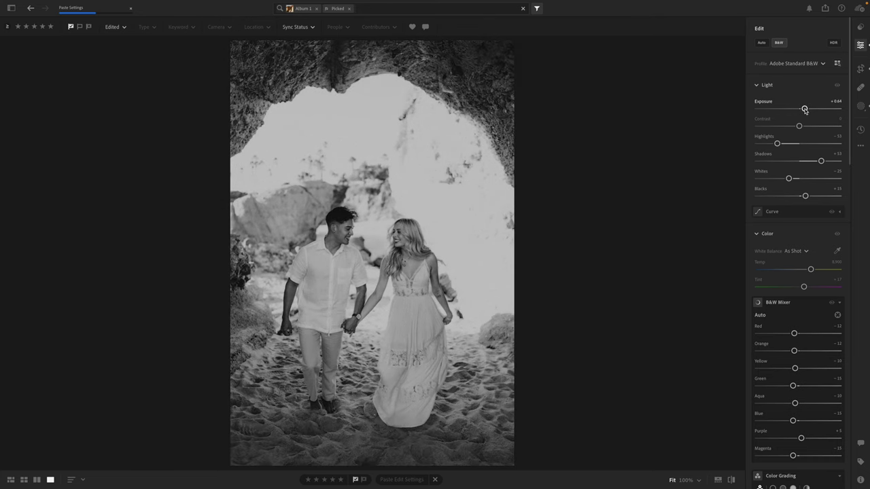
key(Right)
drag(805, 110, 802, 111)
Step: Brighten the next dark photos to +0.53, +0.33, +0.30, +0.30 and +0.45 exposure
key(Right)
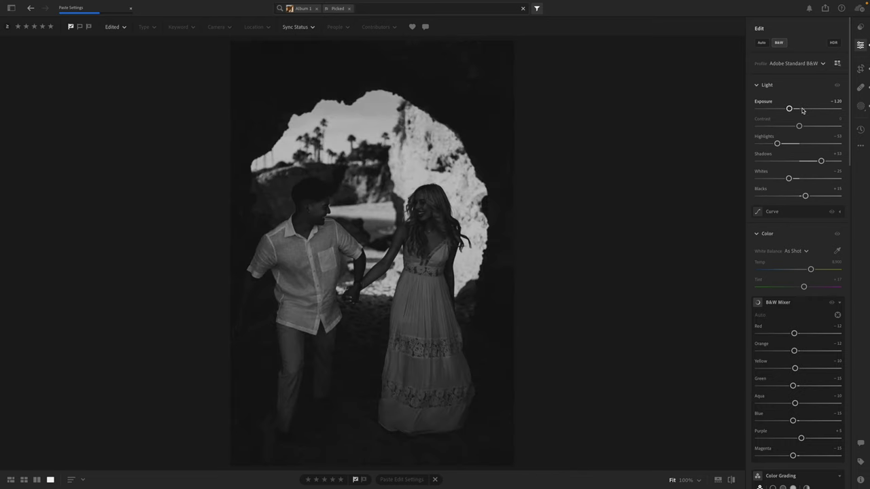
drag(801, 110, 802, 110)
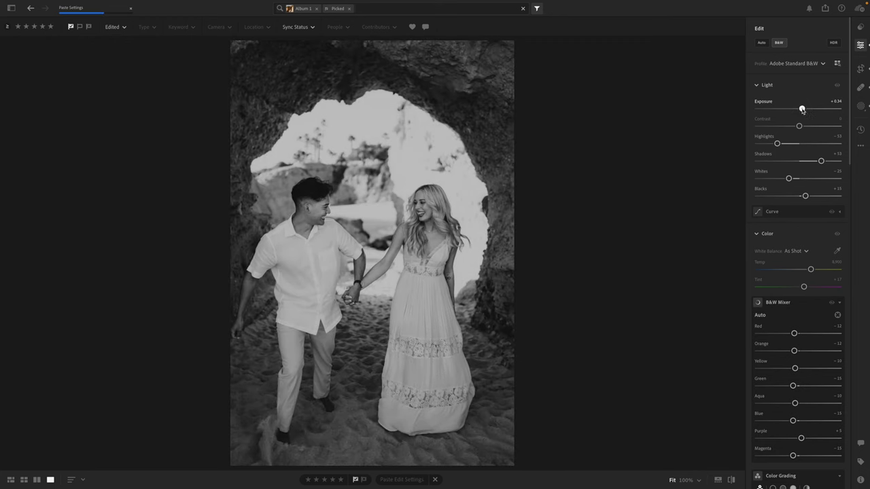
key(Right)
click(802, 110)
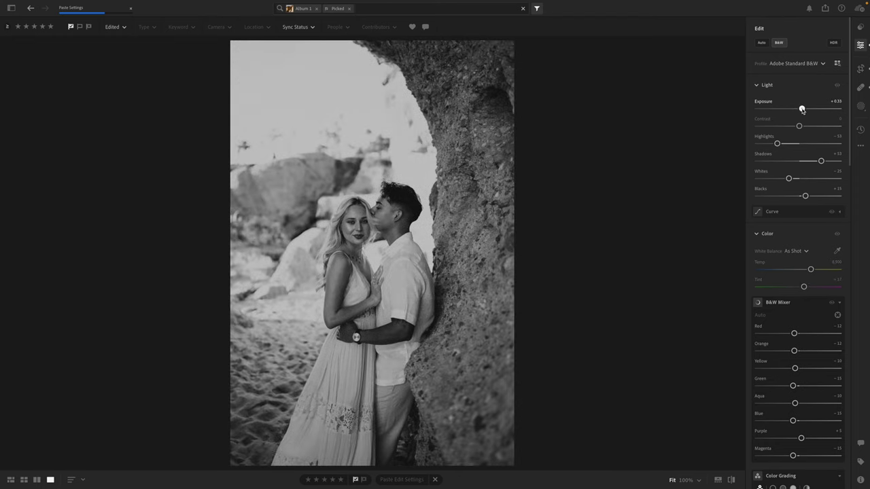
key(Right)
click(801, 110)
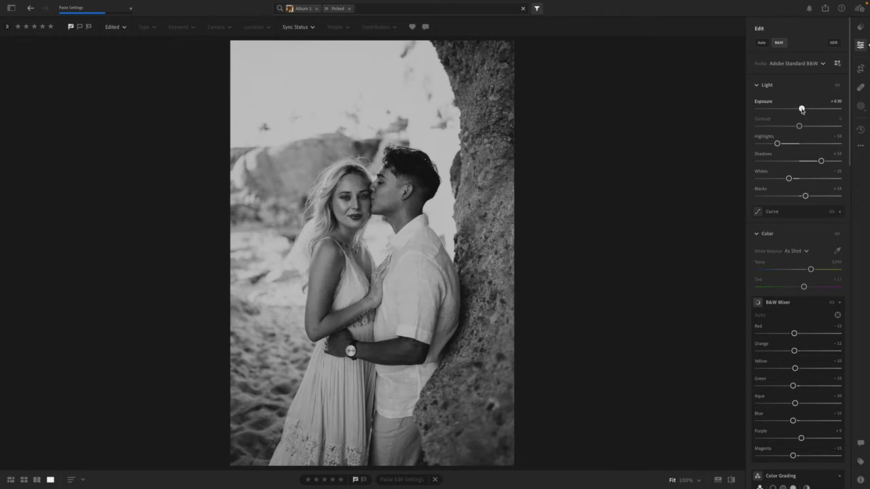
key(Right)
click(802, 110)
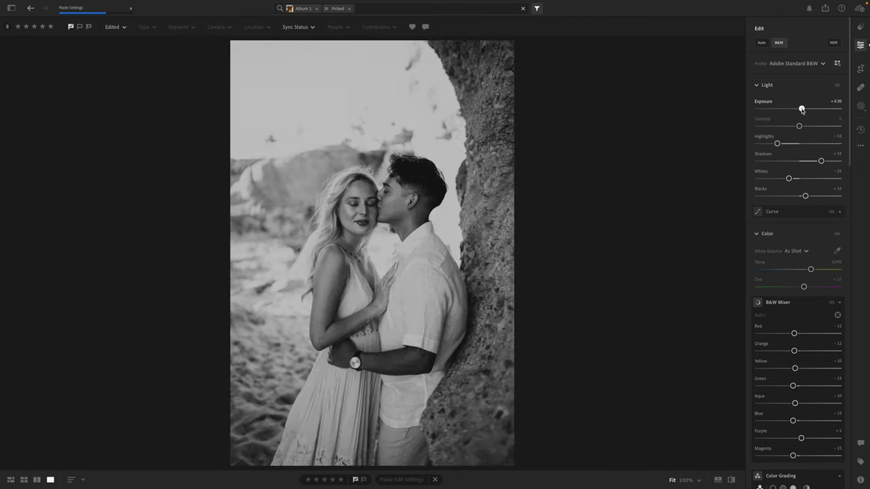
key(Right)
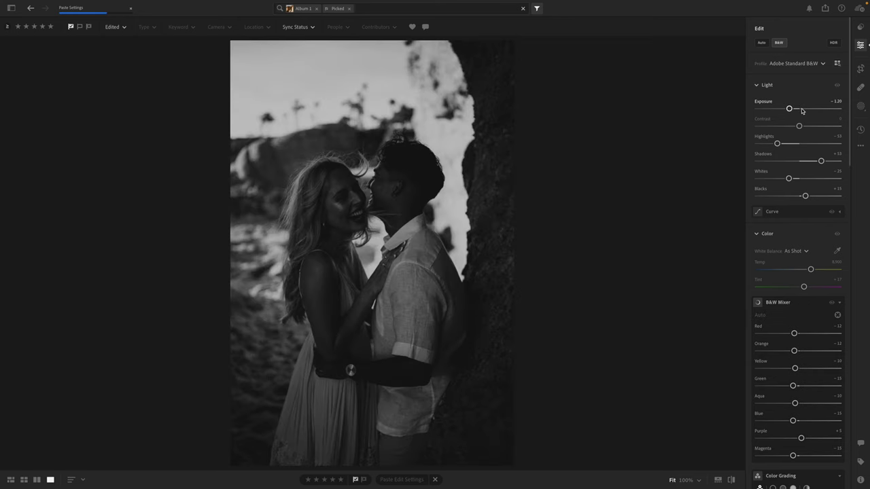
click(802, 110)
drag(801, 110, 803, 110)
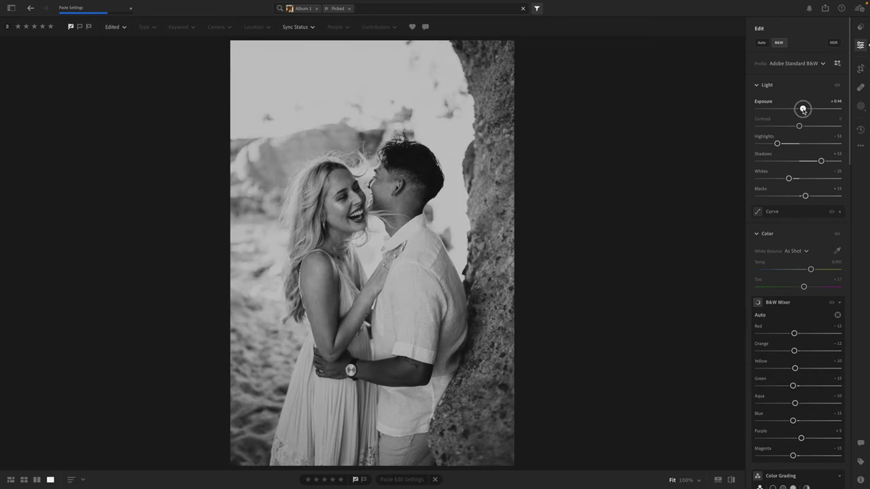
Step: Set exposures of +0.60 and +0.71, then +0.15 for the landscape shot
key(Right)
click(802, 110)
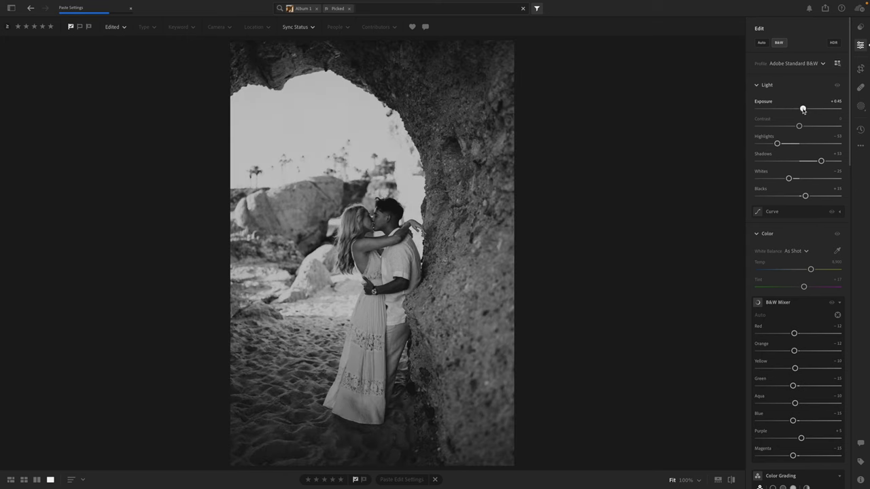
drag(803, 110, 805, 110)
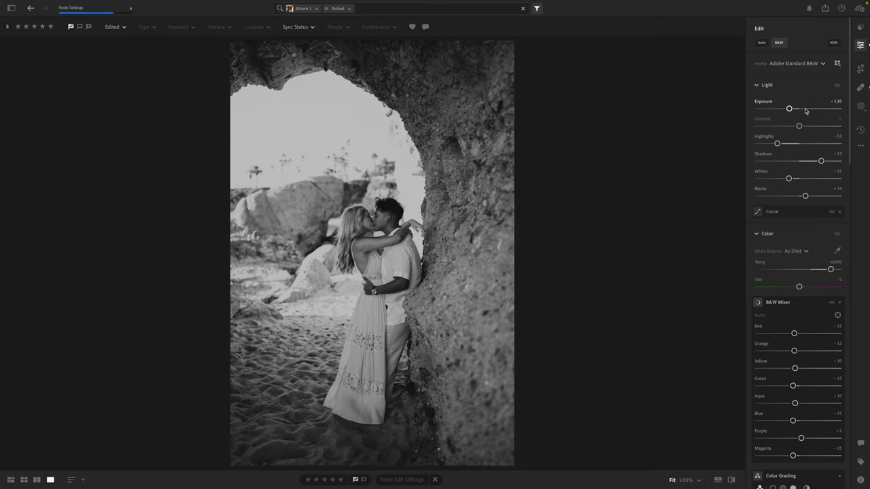
key(Right)
click(805, 110)
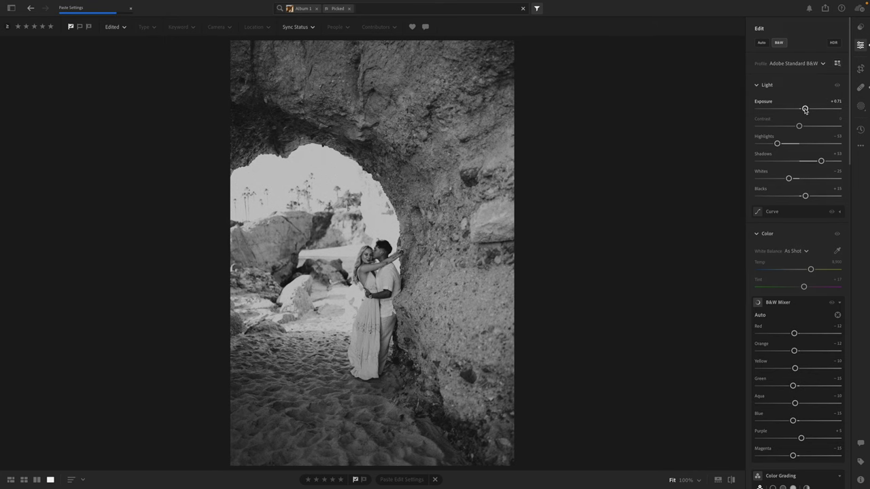
key(Right)
click(804, 109)
drag(804, 110, 802, 110)
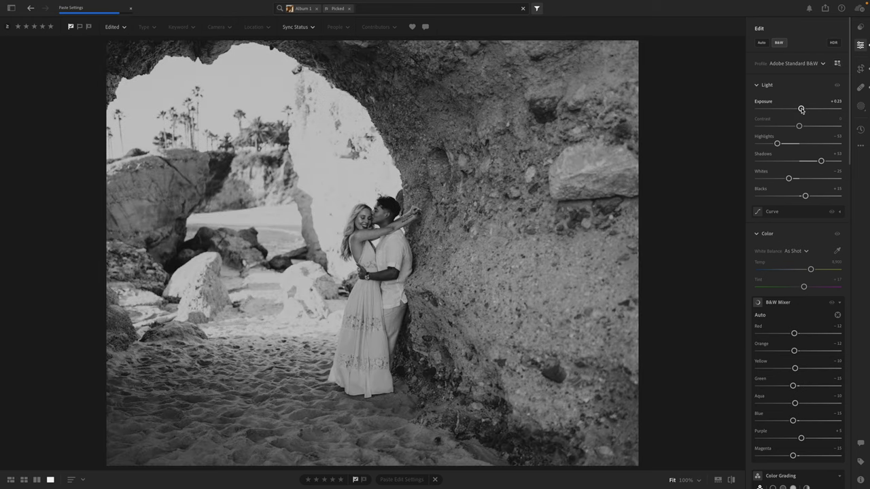
Step: Set the portrait to +0.46 exposure and the laughing couple shot to +0.24
key(Right)
click(801, 109)
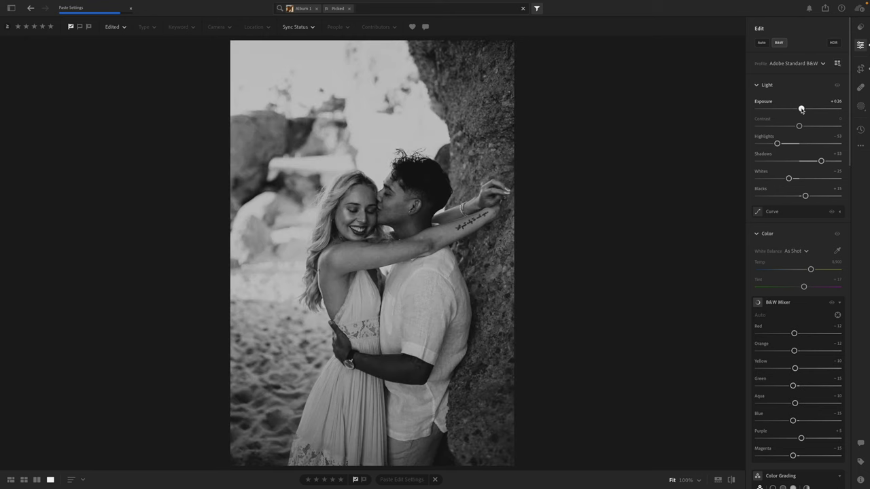
drag(802, 110, 803, 110)
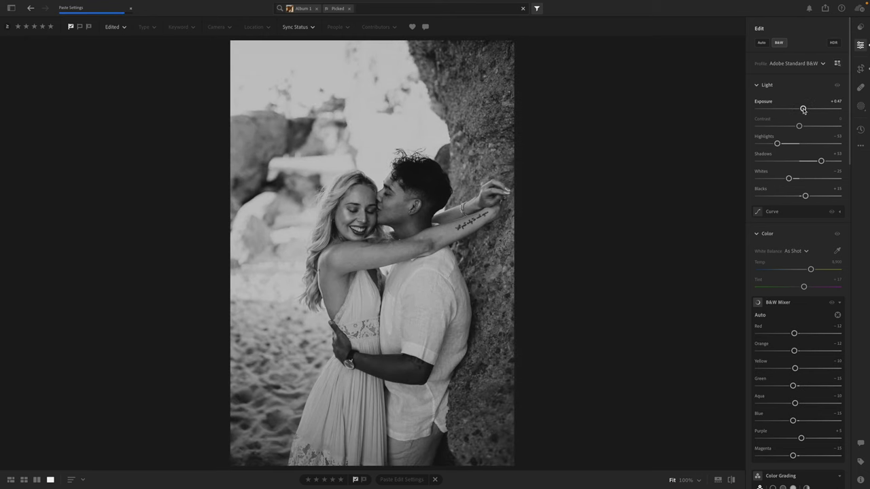
key(Right)
click(803, 110)
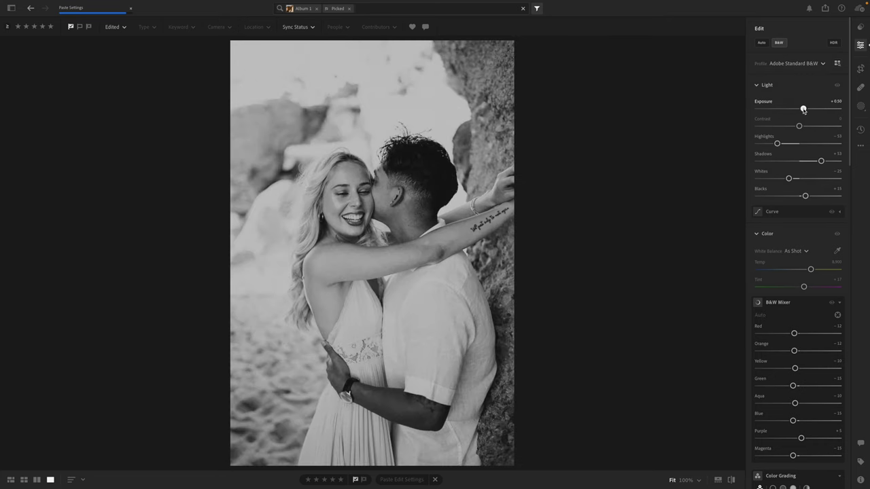
drag(803, 110, 801, 110)
Step: Set the next photos' exposures: +0.31, the hands close-up -0.23, the cave shot -0.22
key(Right)
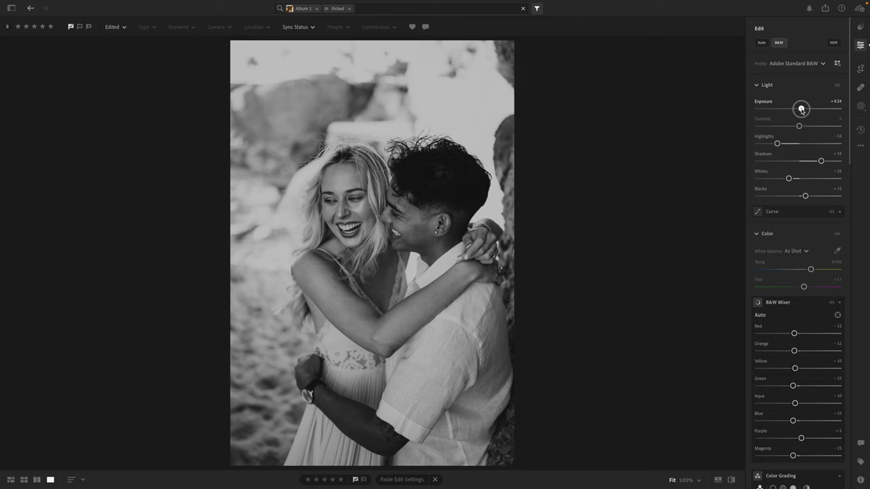
key(Right)
drag(801, 110, 798, 110)
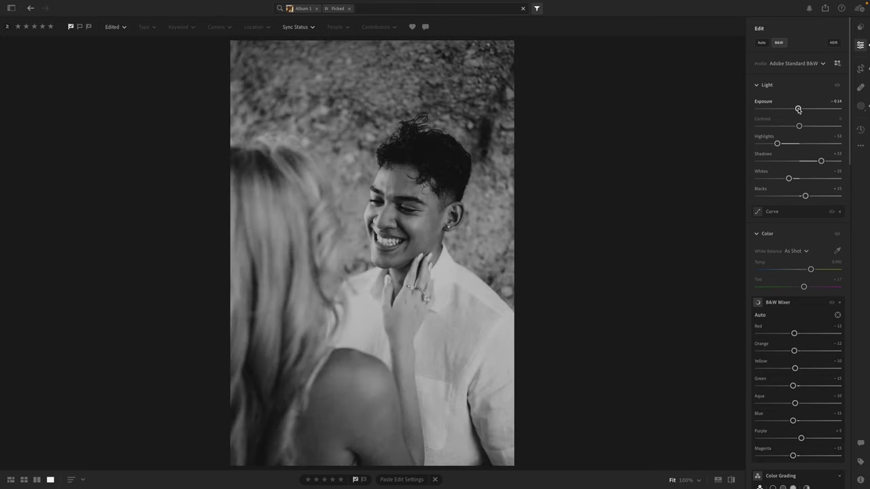
key(Right)
drag(798, 110, 800, 111)
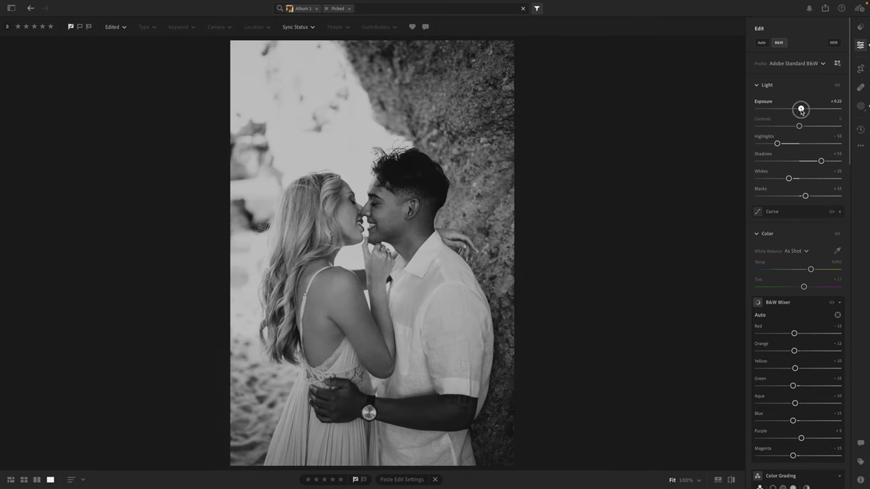
key(Right)
drag(801, 110, 799, 111)
key(Right)
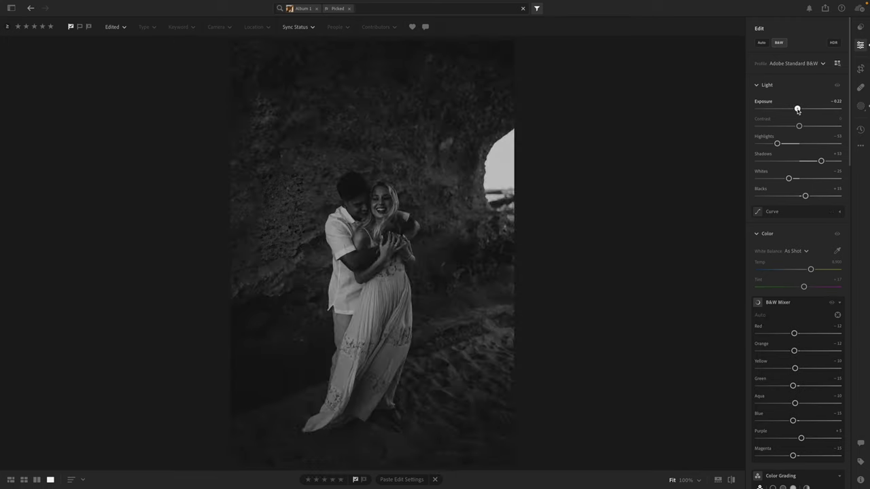
drag(798, 110, 798, 110)
key(Right)
key(Right)
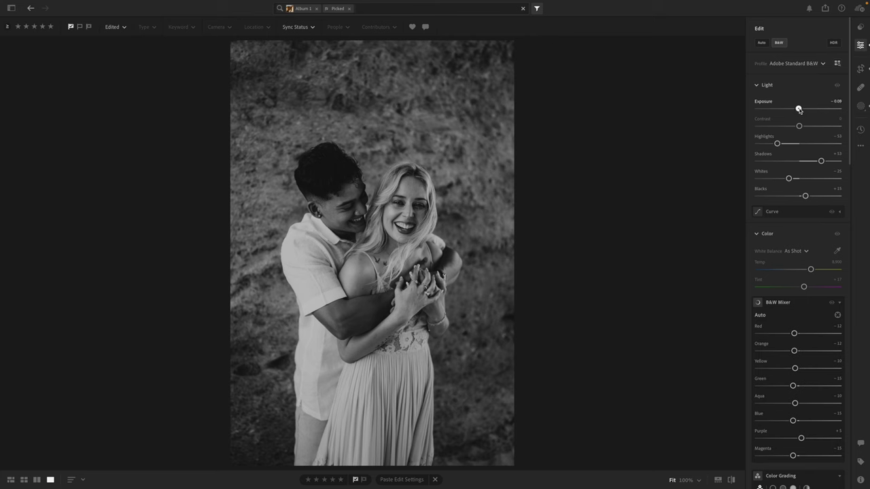
key(Right)
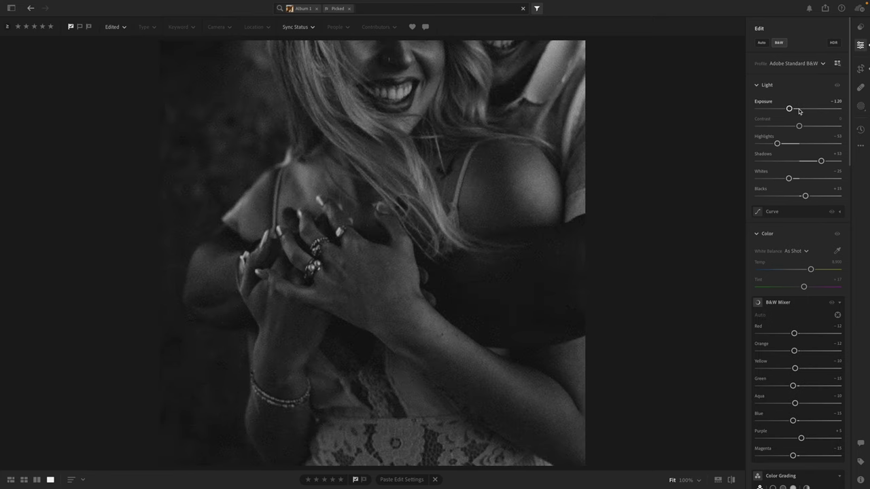
Step: Set the hands close-up to about -0.32 exposure with +37 contrast
click(799, 110)
drag(798, 110, 815, 128)
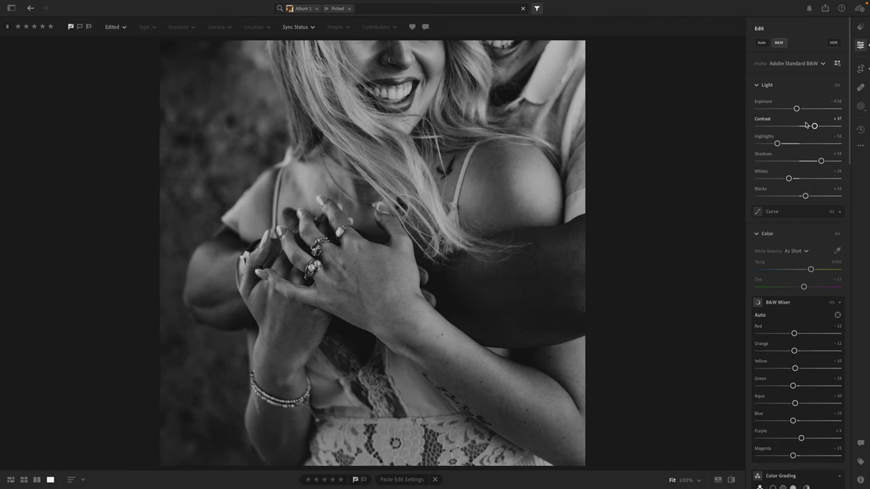
drag(797, 109, 798, 109)
Step: Step through the couple's poses and the man's-back shots to the wide cliff photo
key(Right)
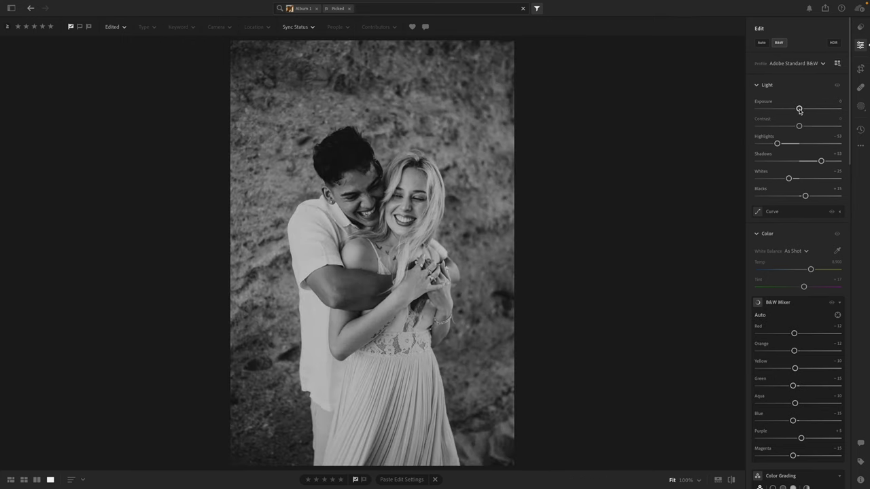
key(Right)
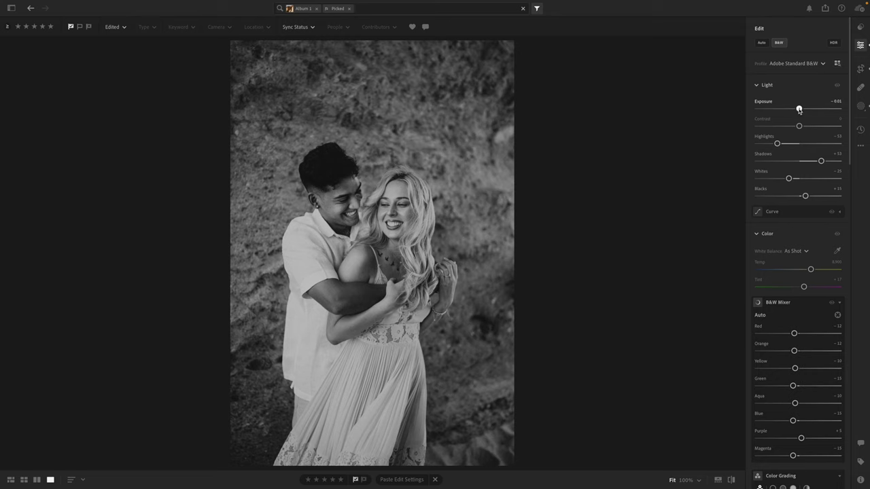
key(Right)
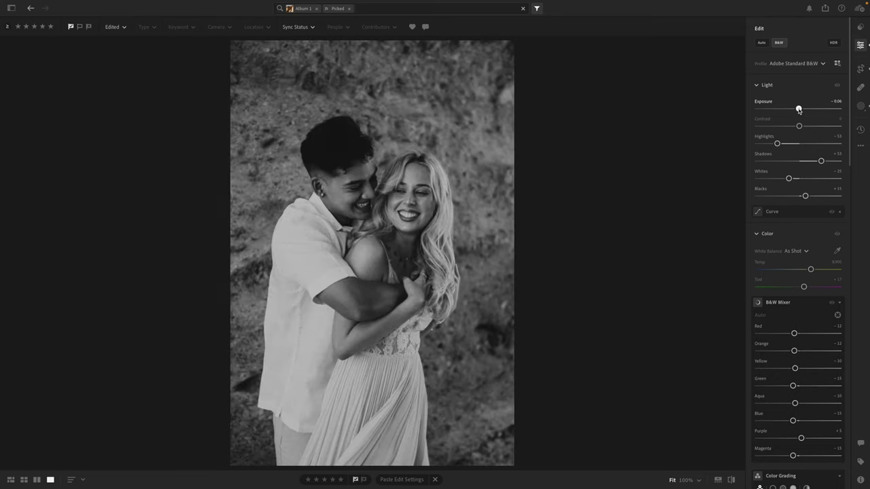
key(Right)
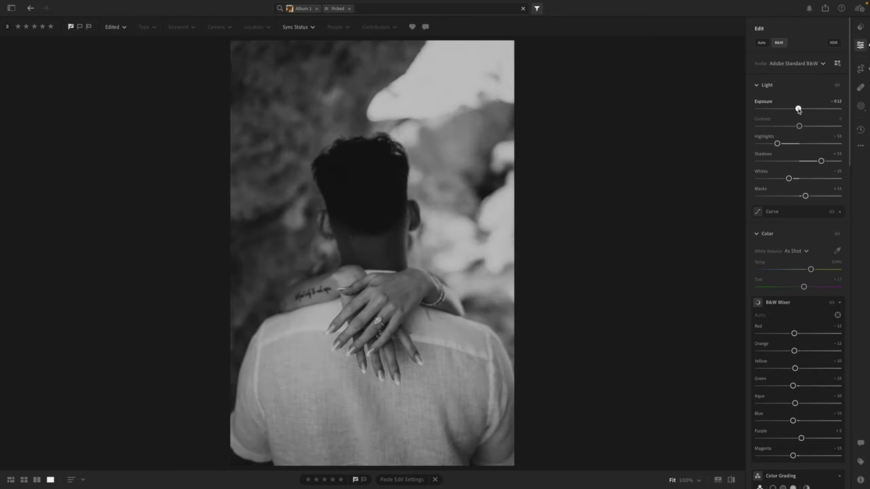
key(Right)
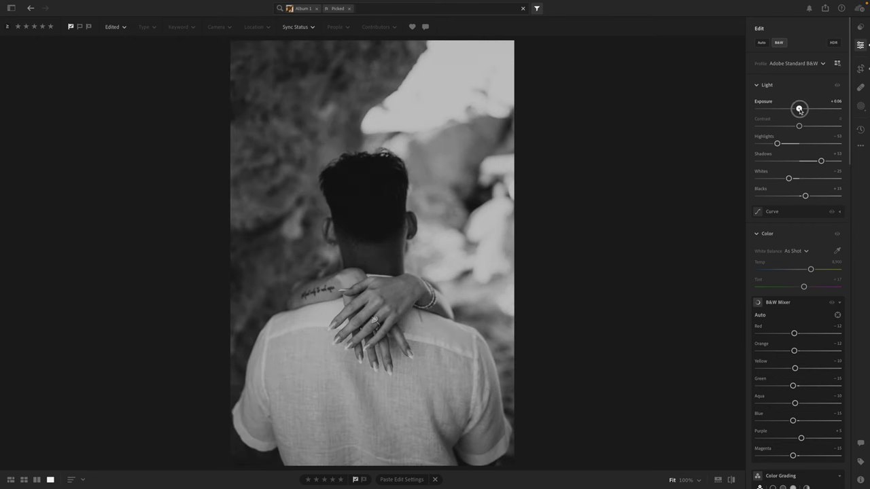
key(Right)
Step: Set the black-and-white beach shot's exposure to -0.45
click(799, 109)
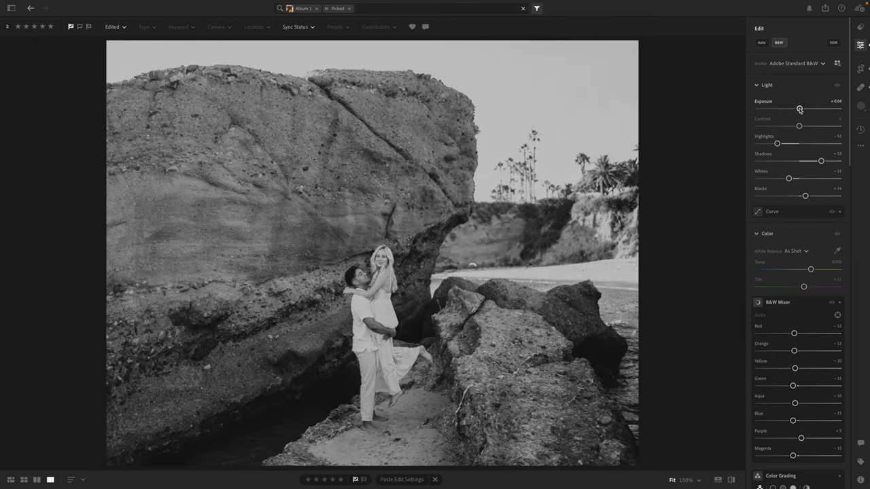
drag(799, 109, 795, 109)
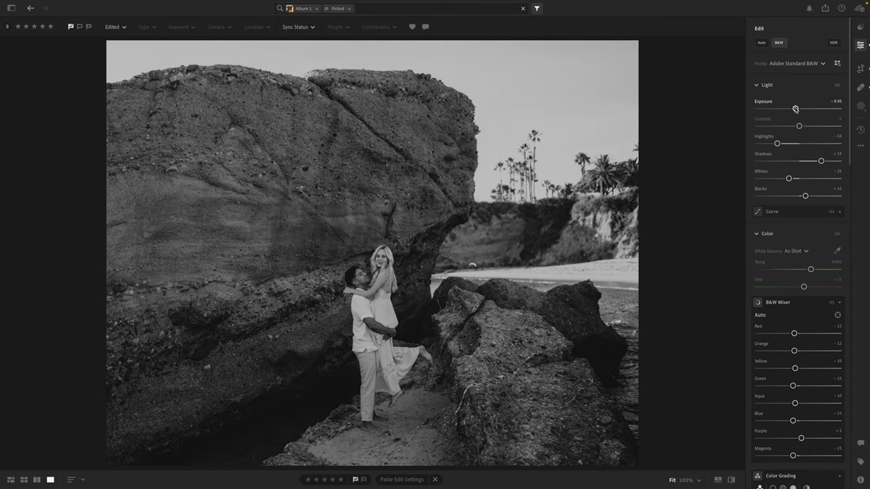
key(Right)
Step: Set the rock photo's exposure to -0.29 and zoom in to check the couple's detail
click(795, 109)
drag(795, 109, 797, 110)
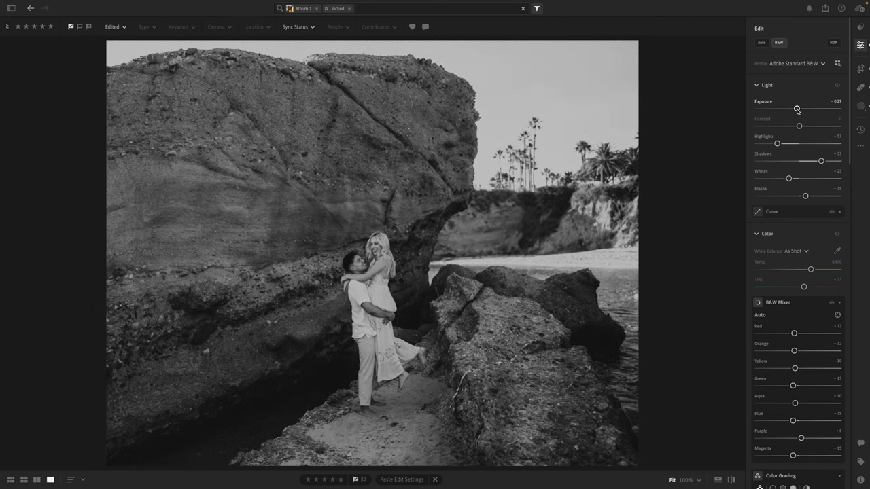
click(394, 242)
drag(613, 266, 670, 130)
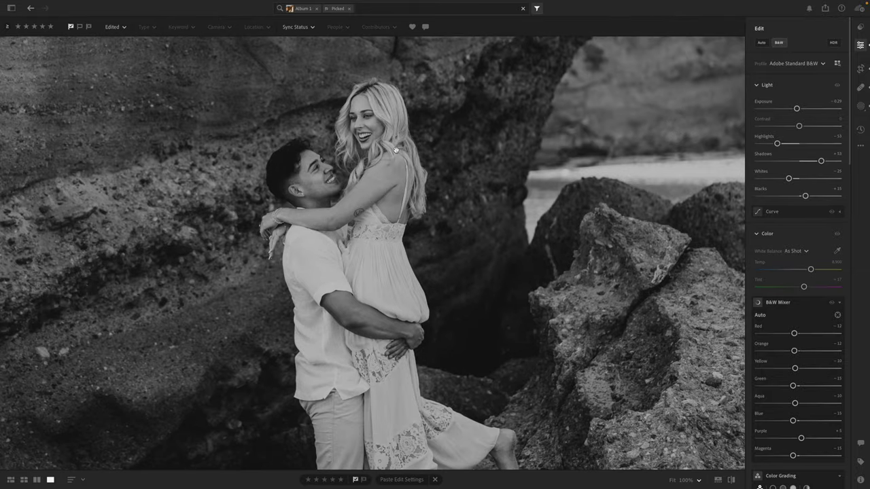
click(350, 183)
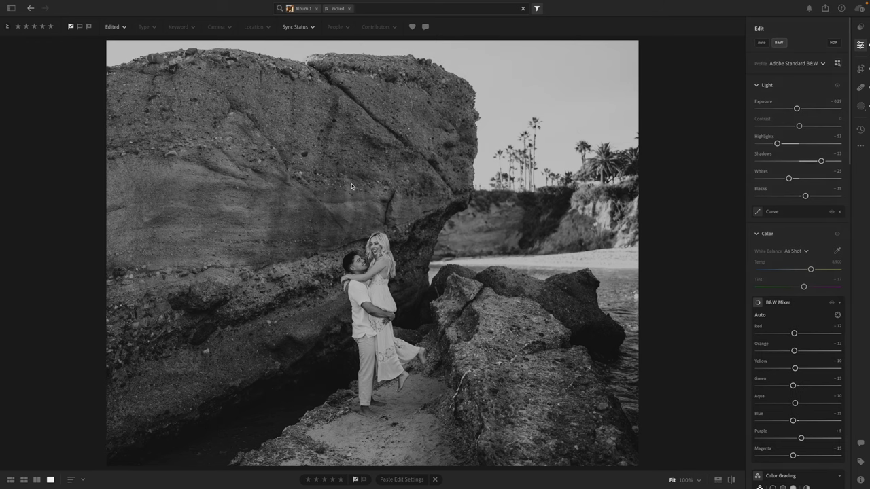
Step: Tune the next couple photos' exposure to -0.46, -0.29 and -0.68
key(Right)
click(796, 110)
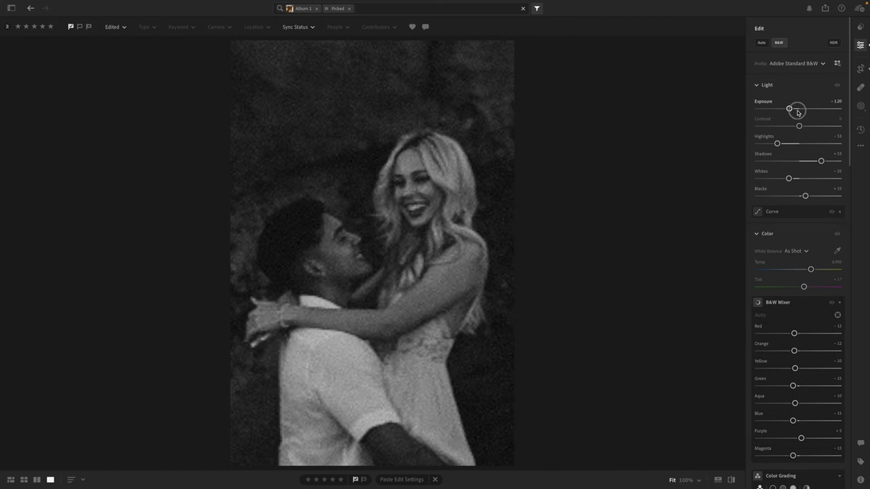
drag(797, 110, 795, 110)
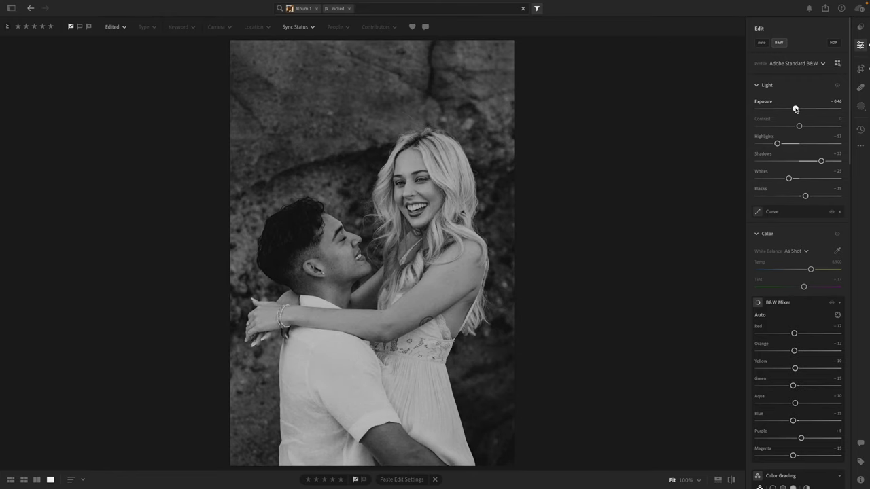
key(Right)
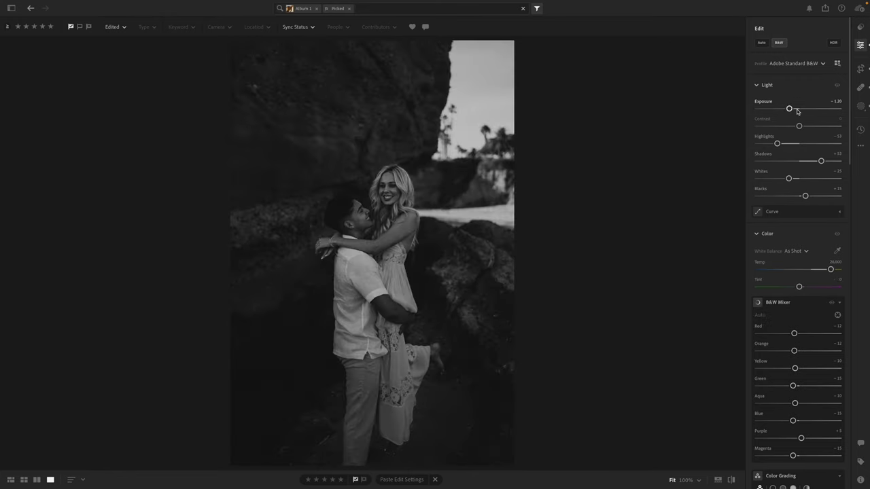
drag(795, 110, 796, 110)
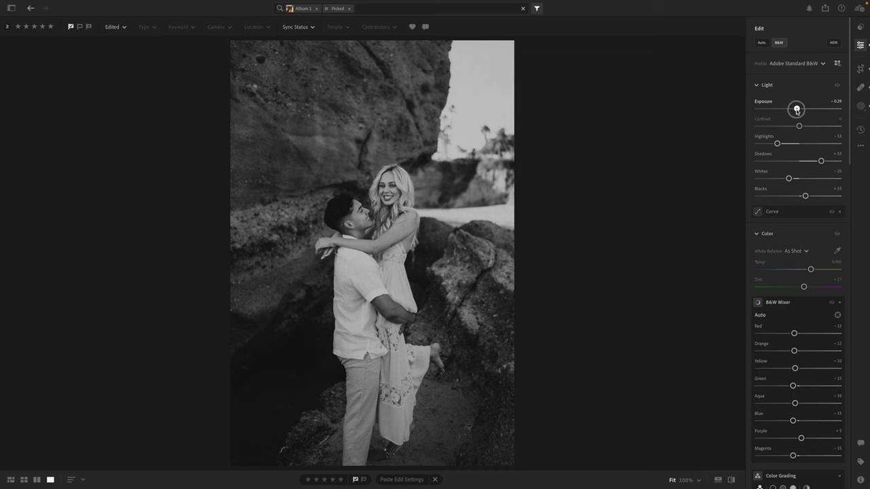
key(Right)
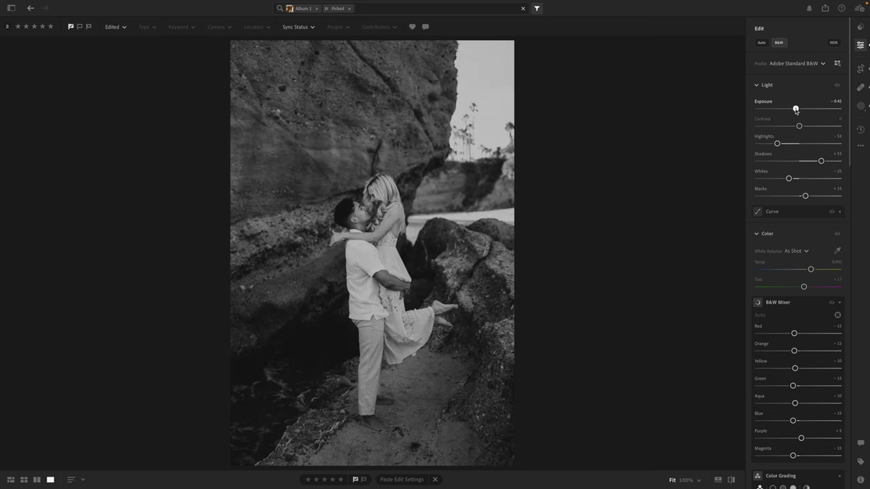
key(Right)
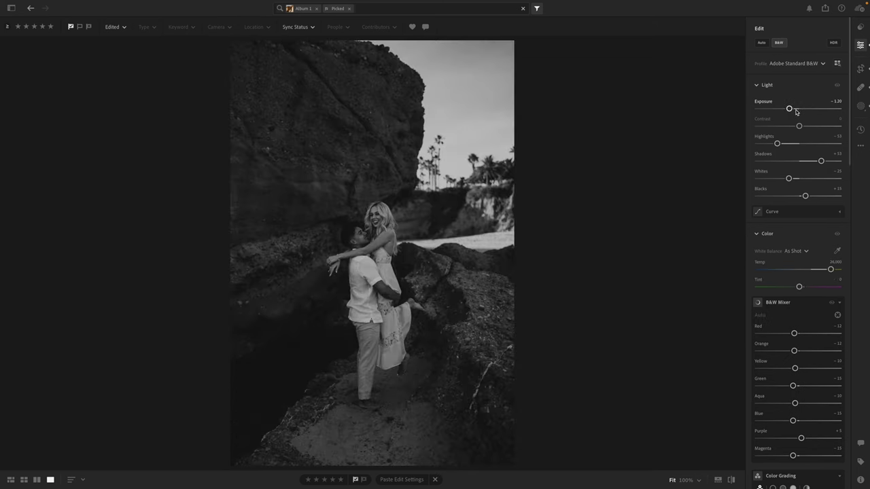
drag(796, 110, 797, 110)
key(Right)
key(Right)
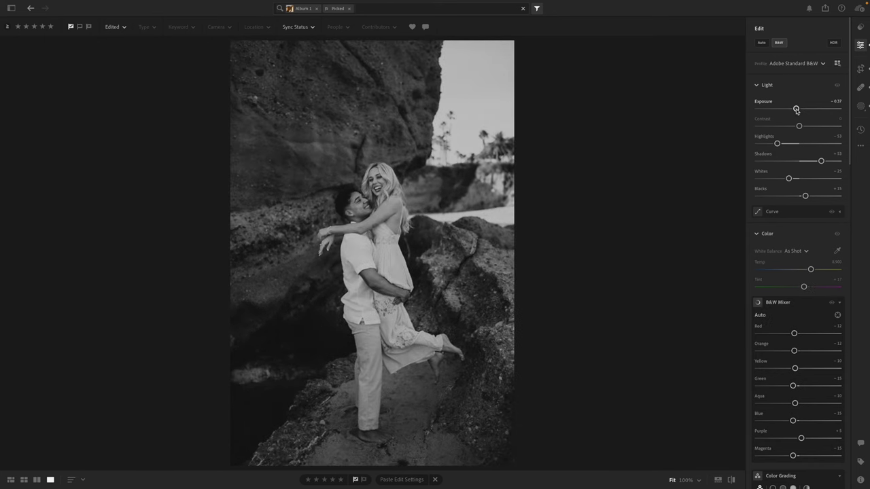
Step: Set the following couple and cliff shots to -0.17, -0.42 and -0.56 exposure
key(Right)
drag(796, 110, 799, 110)
key(Right)
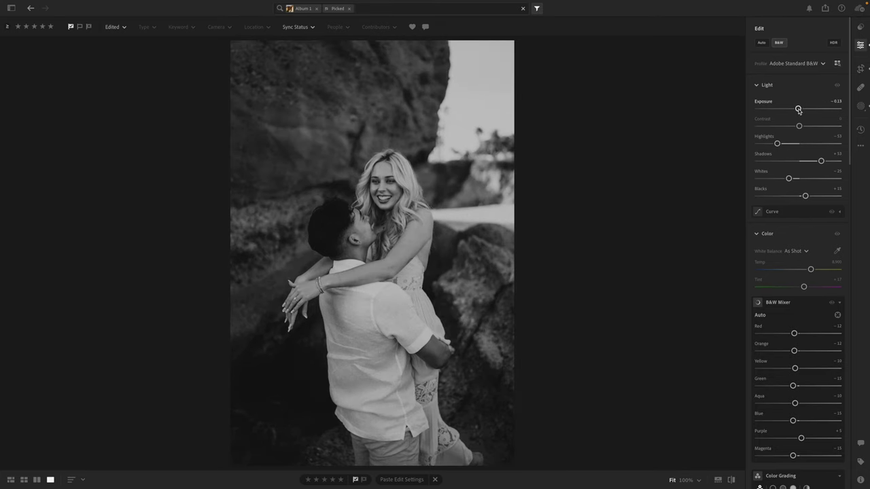
key(Right)
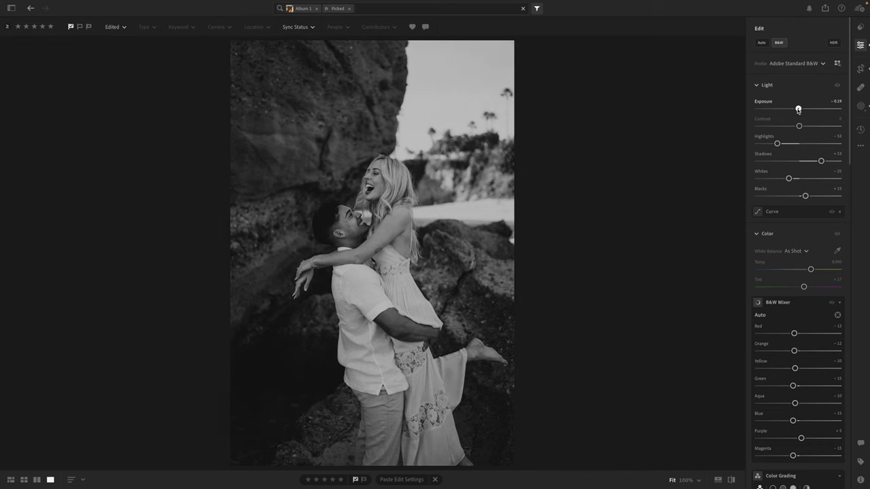
key(Right)
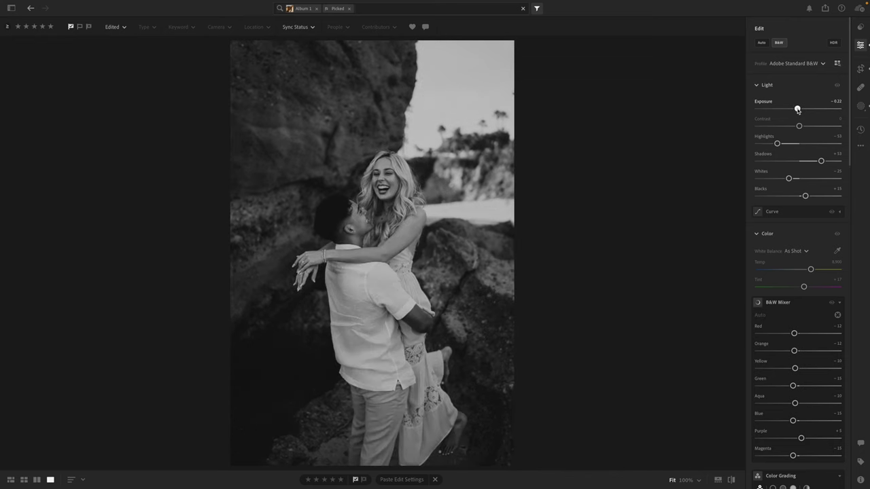
key(Right)
drag(797, 110, 795, 109)
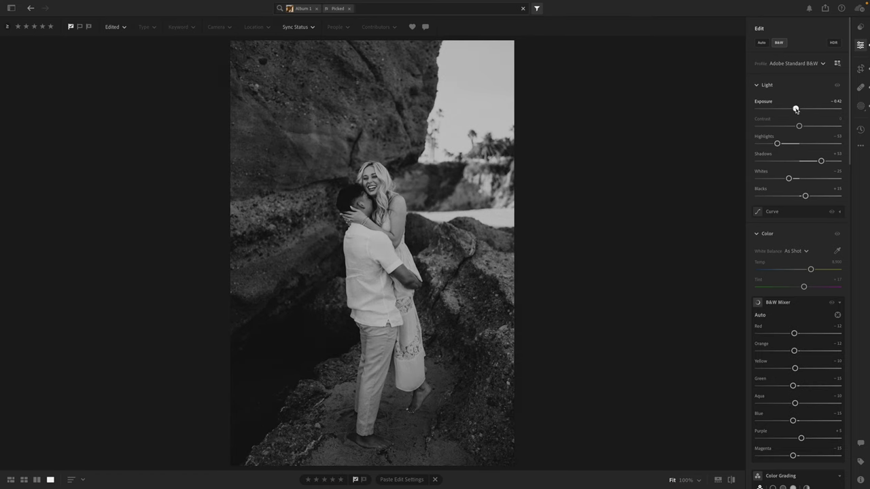
key(Right)
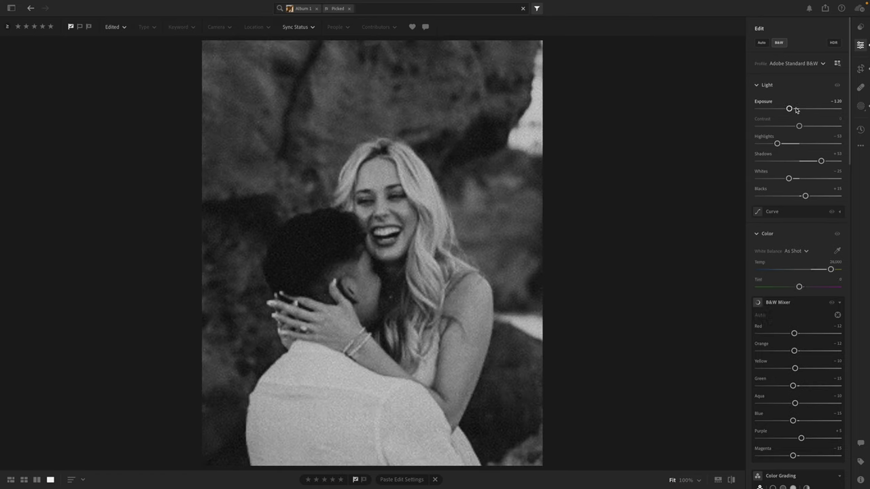
key(Right)
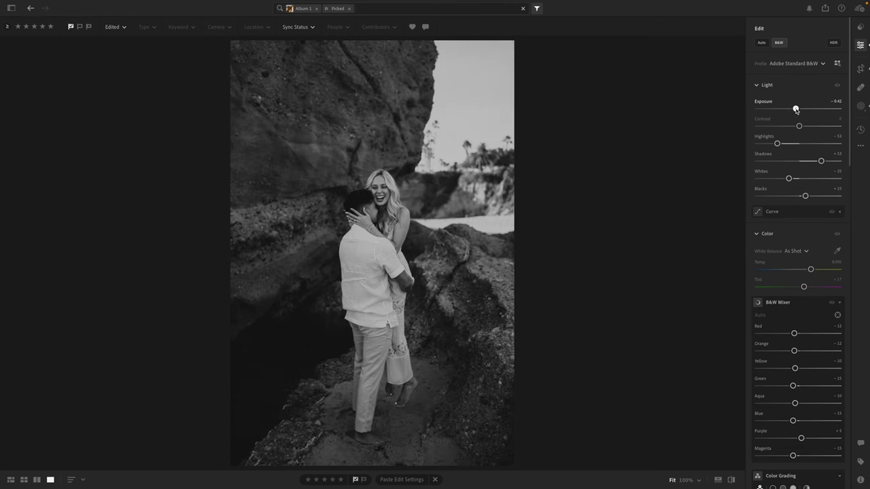
key(Right)
drag(796, 109, 794, 110)
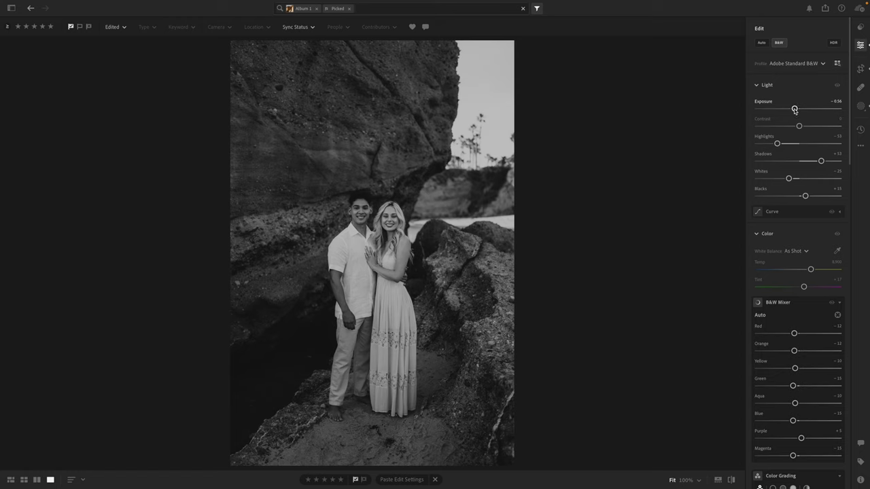
Step: Adjust the smiling close-up, rock shot and wide shot to -0.27, -0.12 and -0.41
key(Right)
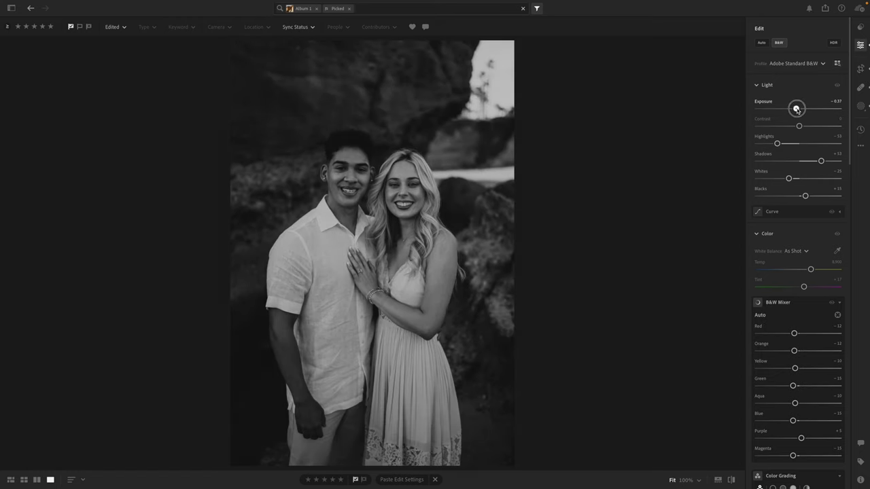
drag(796, 110, 797, 110)
key(Right)
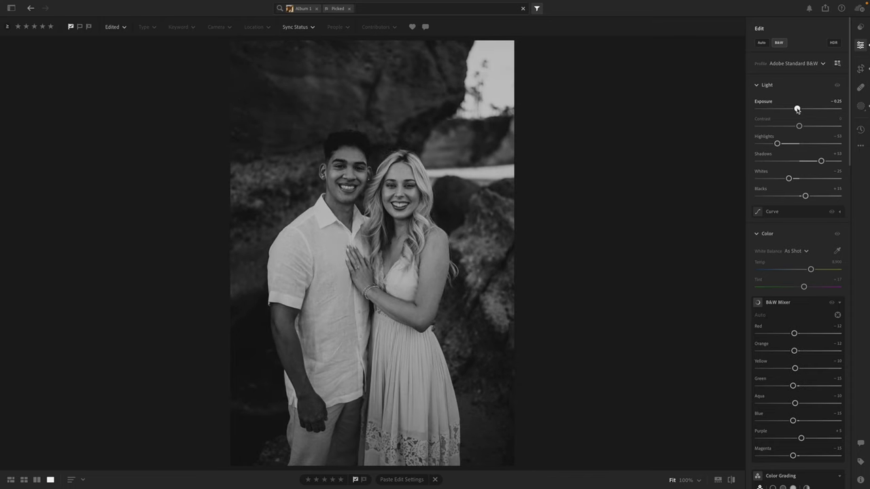
key(Right)
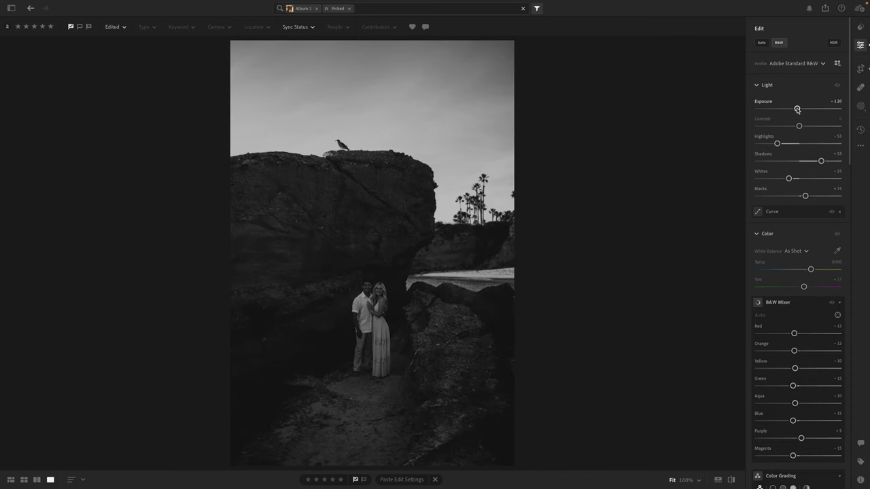
drag(796, 110, 799, 110)
key(Right)
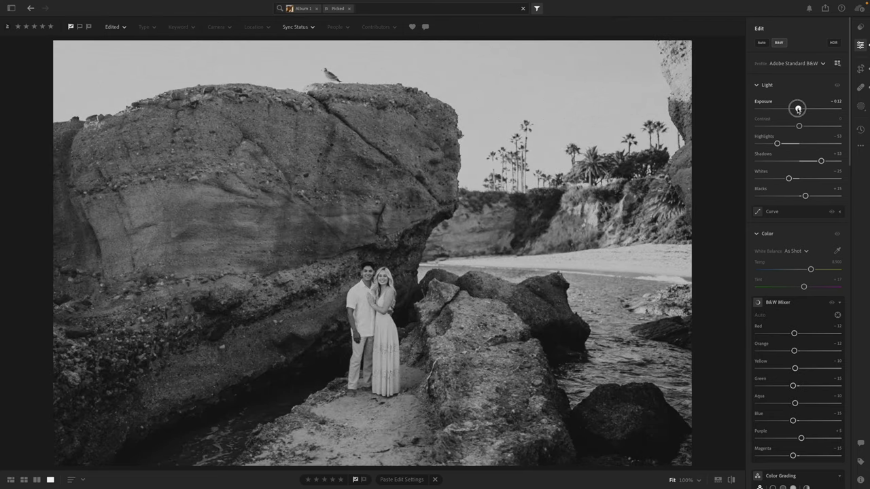
drag(797, 109, 796, 110)
key(Right)
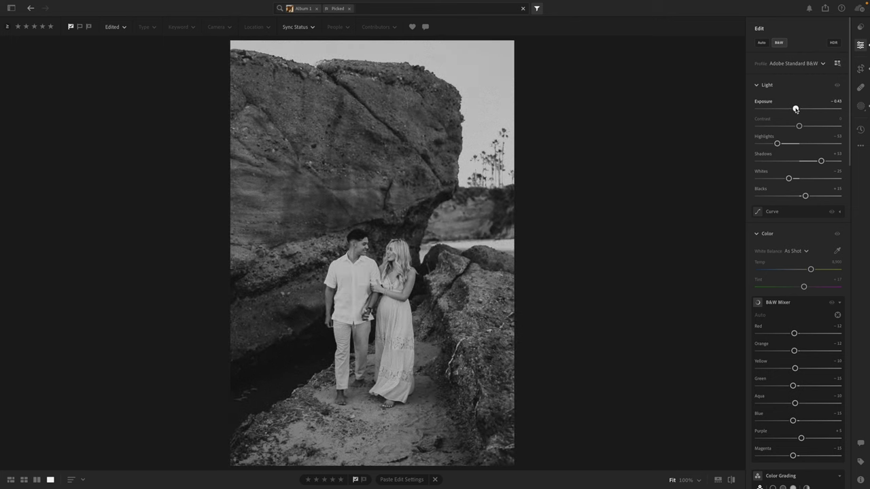
Step: Darken the vertical photo to -0.65 and the rock-wall walking shot to about -0.62
drag(796, 110, 794, 108)
key(Right)
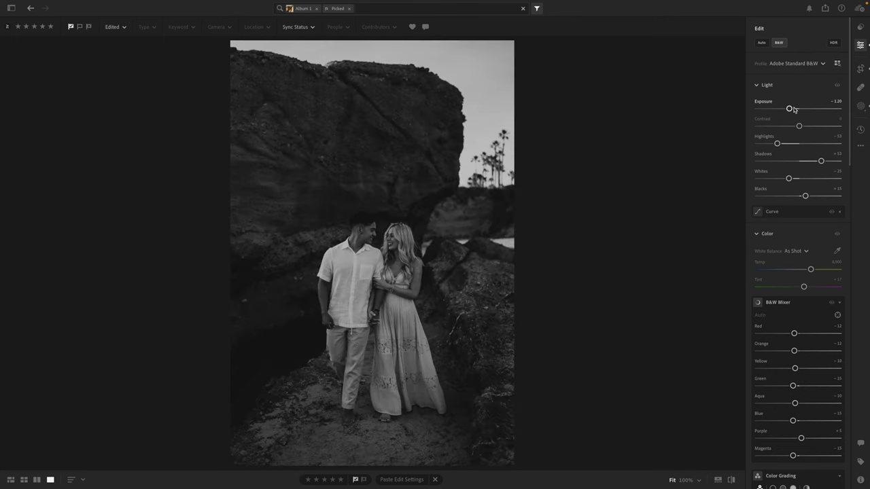
key(Right)
drag(793, 109, 805, 112)
key(Right)
key(Right)
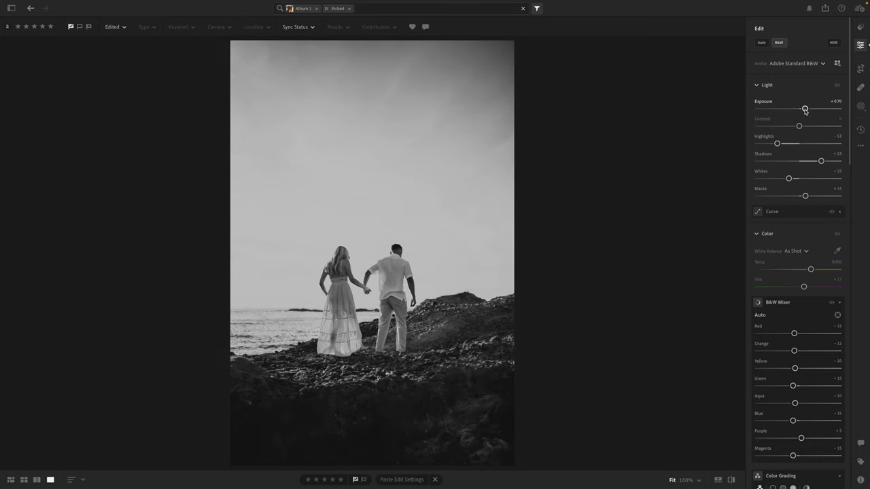
Step: Brighten the dark silhouette shot to +0.39 exposure and the next seaside shot to +0.37
key(Right)
key(Right)
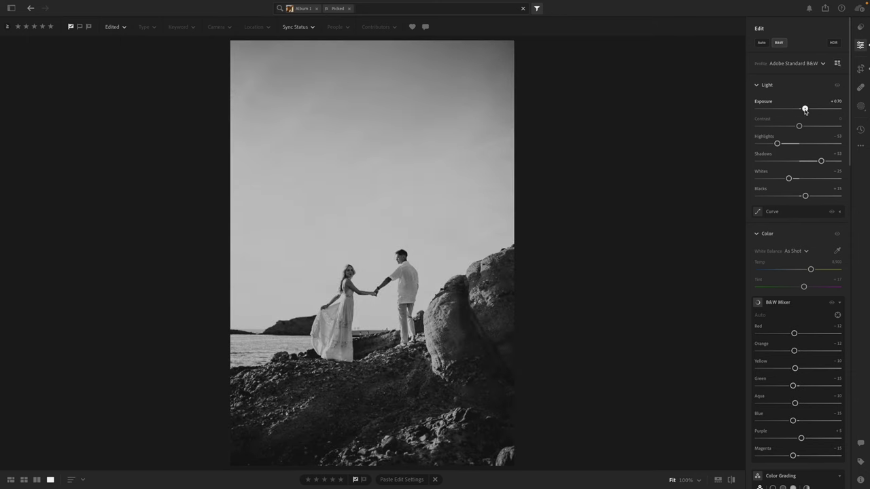
key(Right)
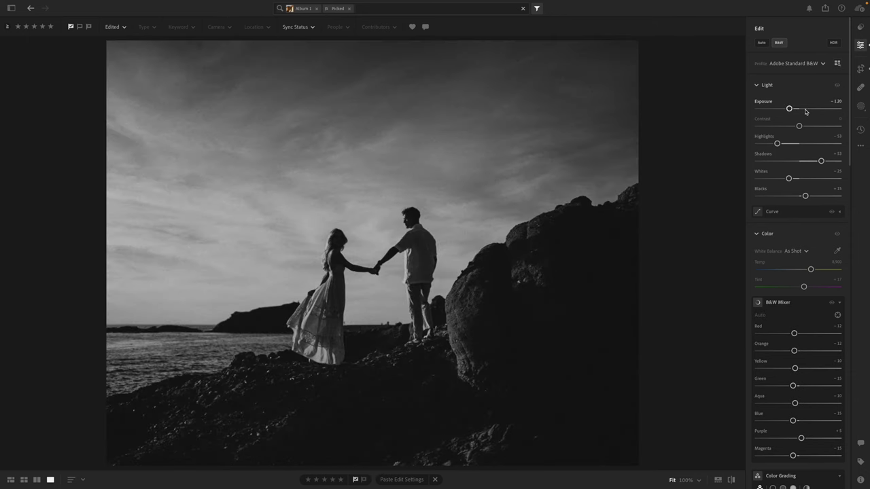
click(805, 109)
drag(805, 110, 804, 110)
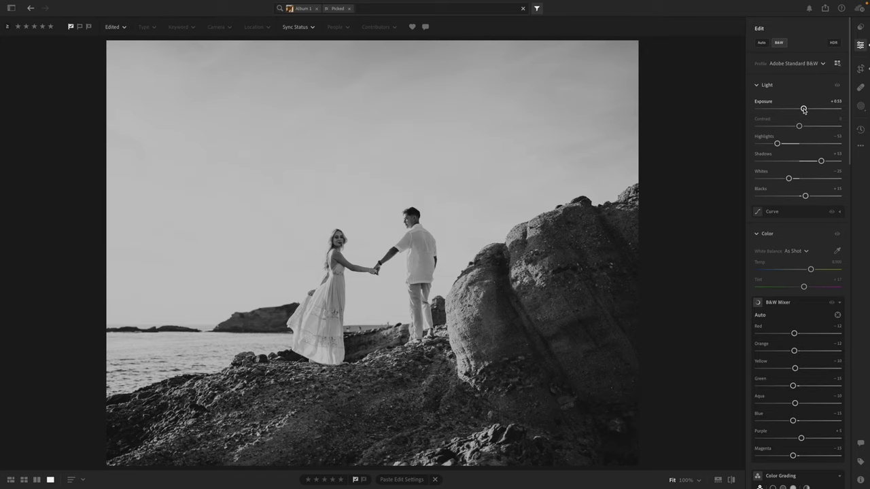
key(Right)
drag(803, 110, 800, 108)
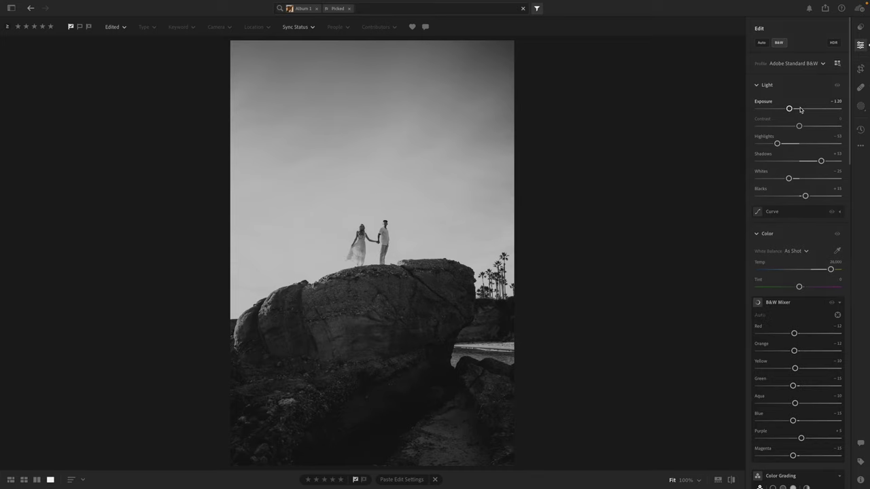
Step: Set the first rock photos' exposure to +0.29, +0.20 and -0.03
key(Right)
key(Right)
drag(800, 109, 803, 110)
key(Right)
key(Right)
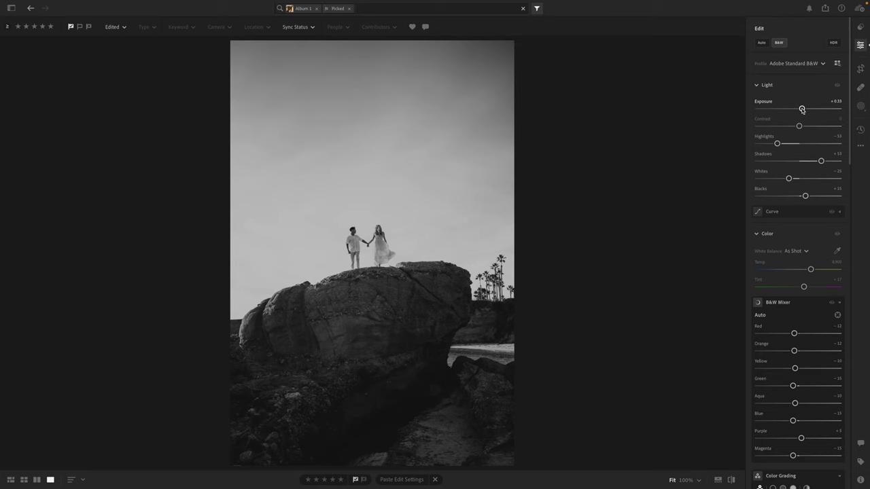
key(Right)
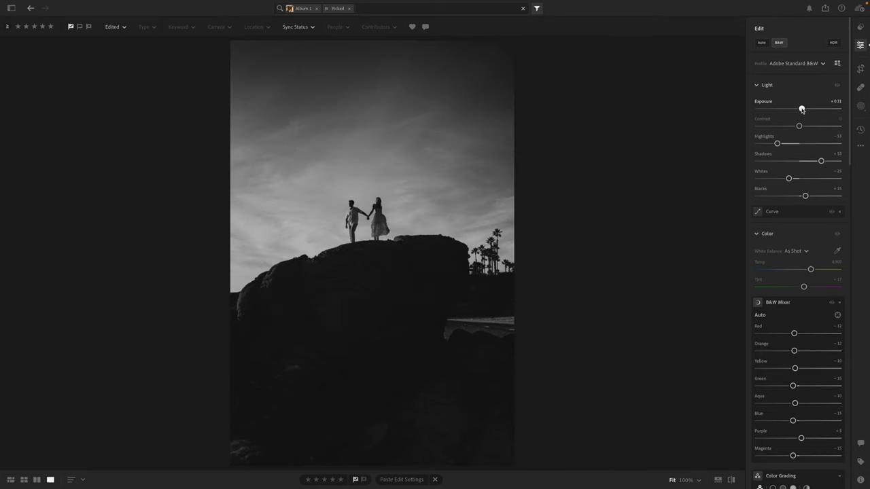
drag(803, 110, 801, 111)
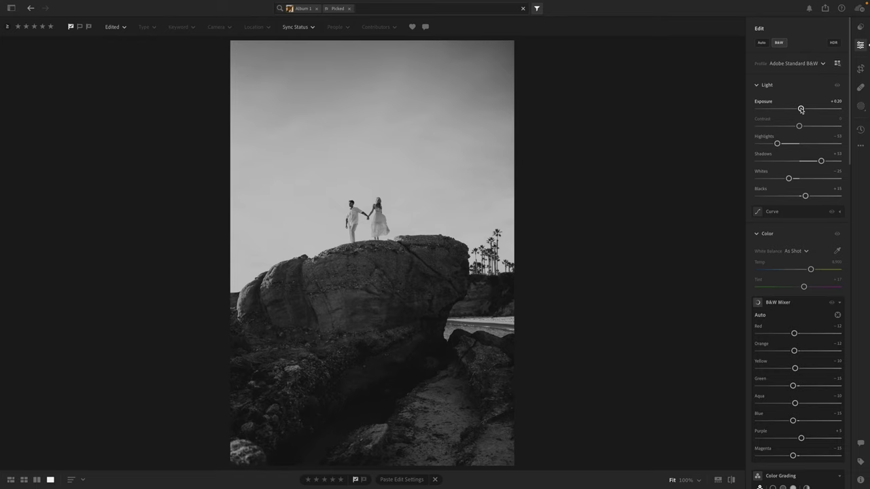
key(Right)
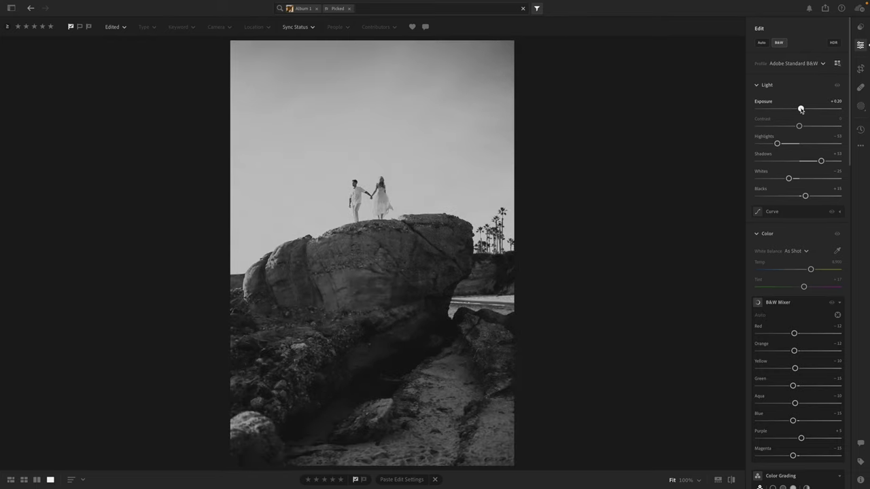
drag(801, 110, 799, 110)
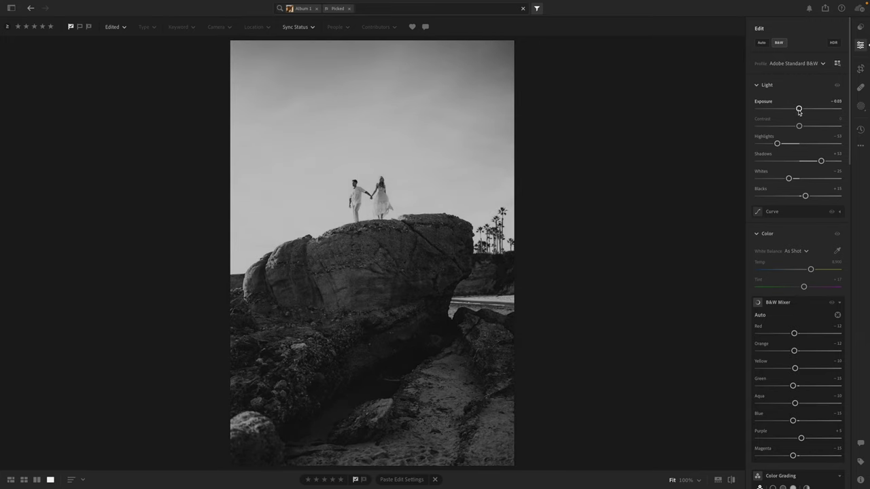
Step: Set the next shot to +0.08, the wide silhouette to +0.48 and the portrait to +0.10
key(Right)
drag(798, 110, 800, 111)
key(Right)
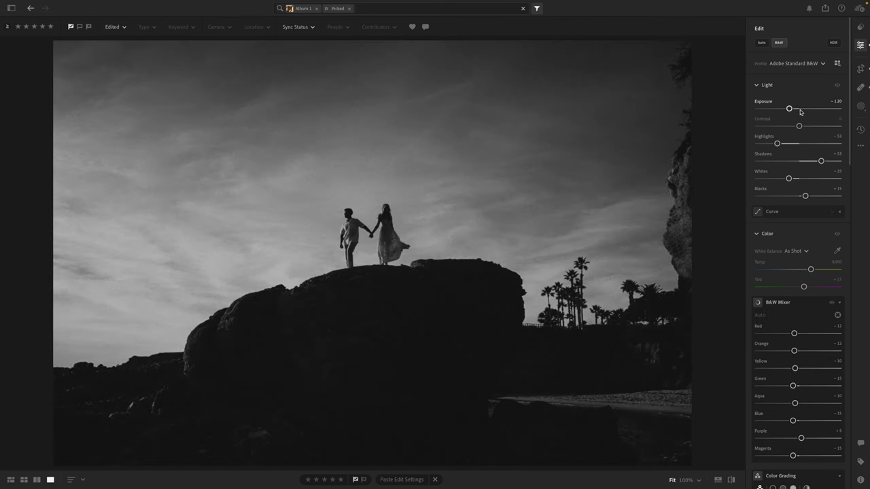
click(800, 110)
drag(801, 110, 803, 111)
key(Right)
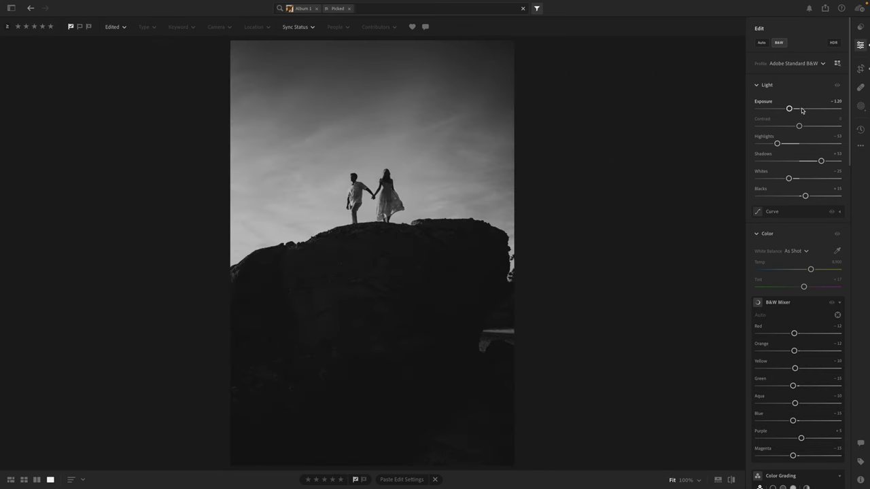
click(801, 109)
drag(801, 109, 799, 109)
Step: Set the following shots to -0.25 and -0.28, brighten the embracing couple, then -0.11
key(Right)
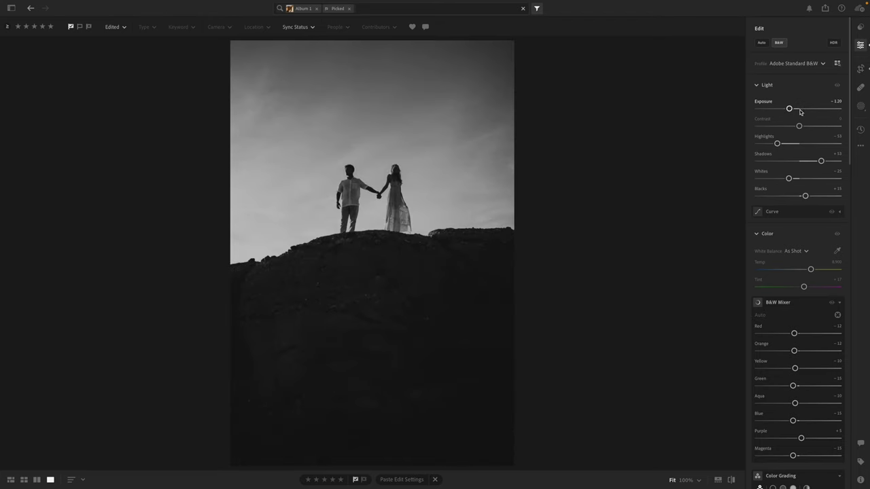
click(799, 110)
drag(799, 110, 797, 110)
key(Right)
click(797, 109)
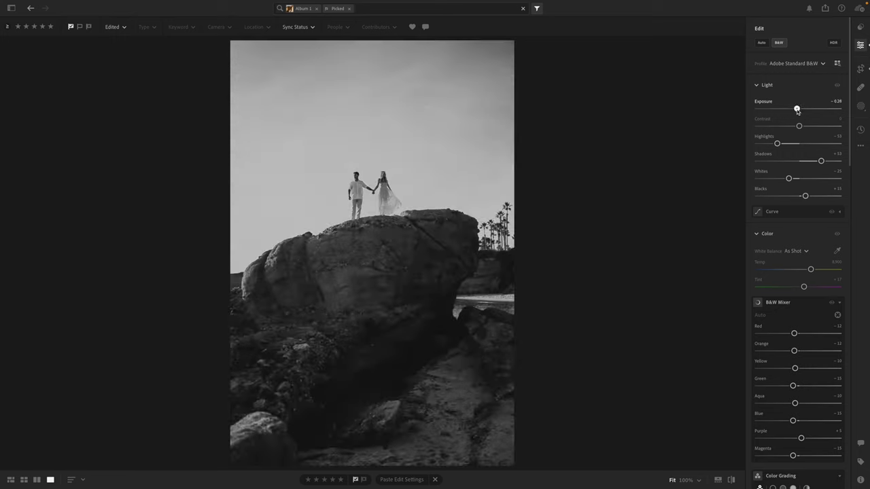
key(Right)
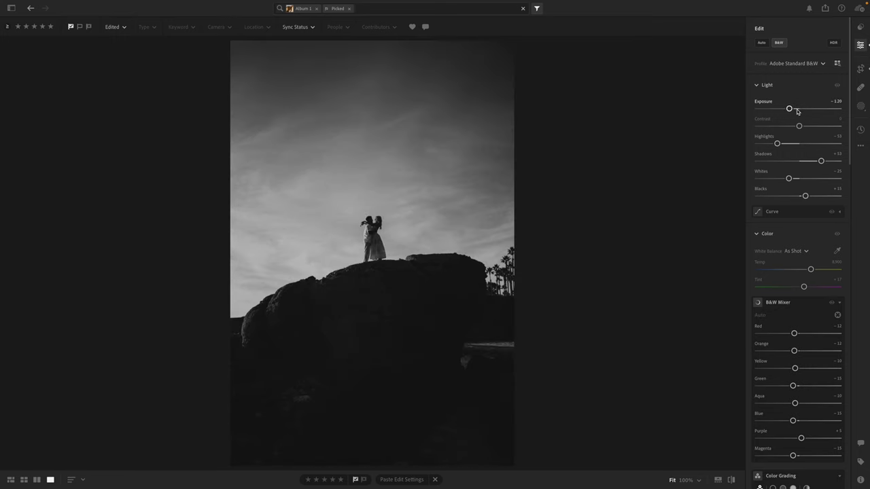
click(797, 109)
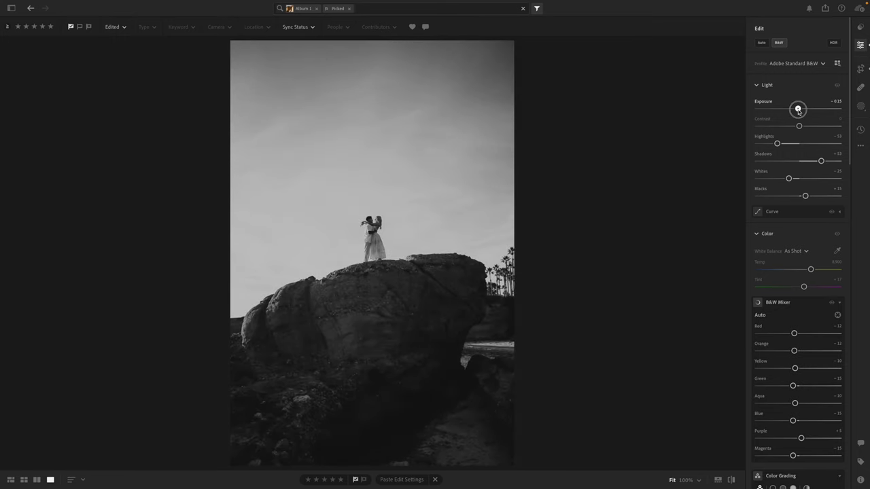
key(Right)
click(798, 110)
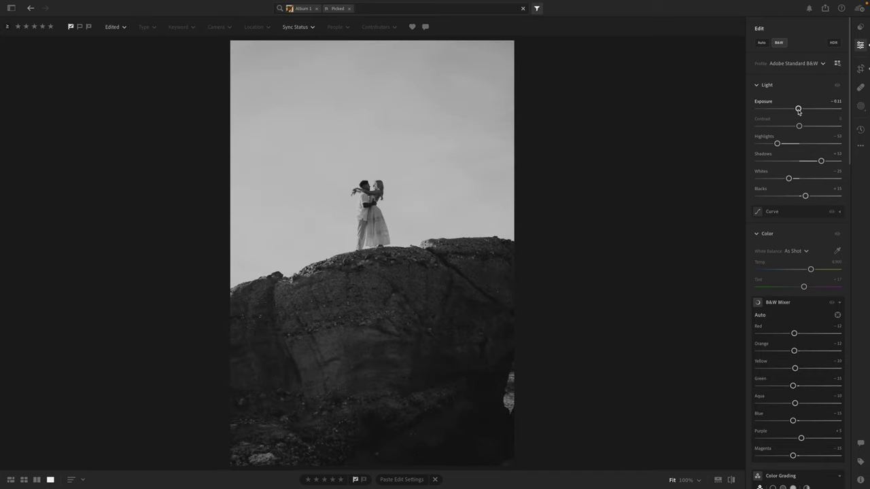
Step: Set the hand-holding shot atop the rock to -0.56 exposure
key(Right)
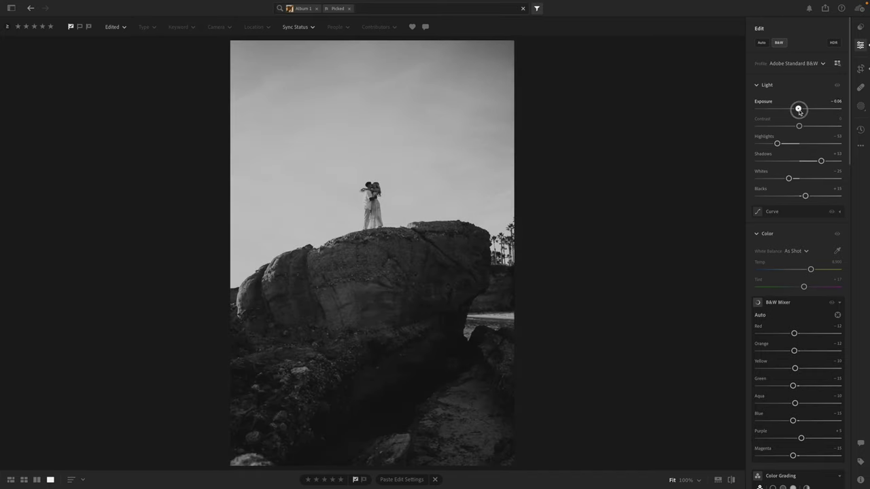
key(Right)
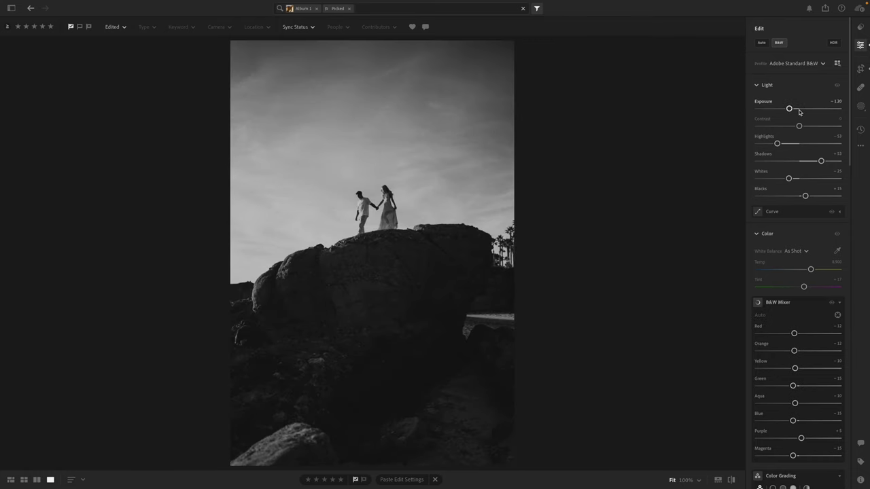
click(797, 110)
drag(796, 109, 795, 110)
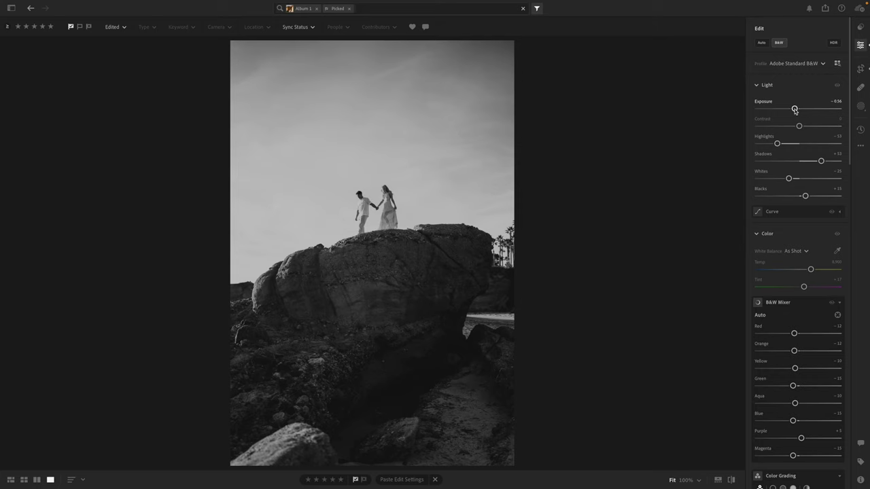
key(Right)
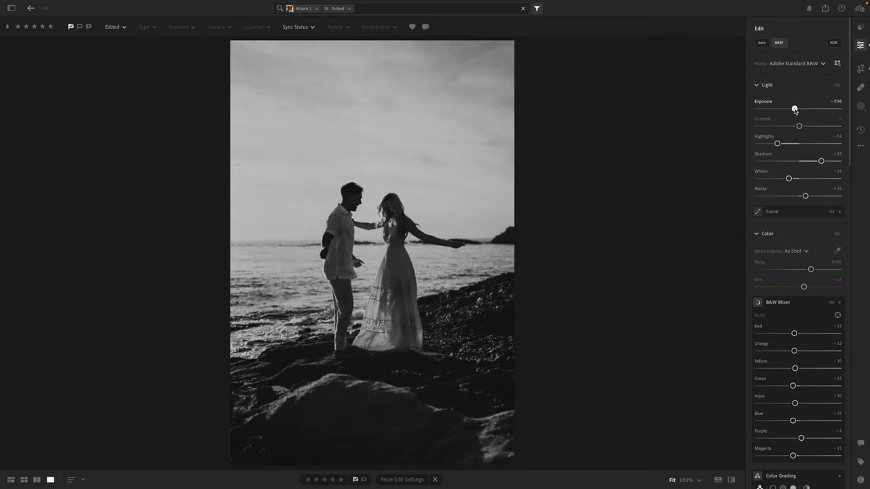
Step: Set the first beach photos' exposure to +0.40, +0.38 and +0.44
drag(797, 111, 805, 111)
key(Right)
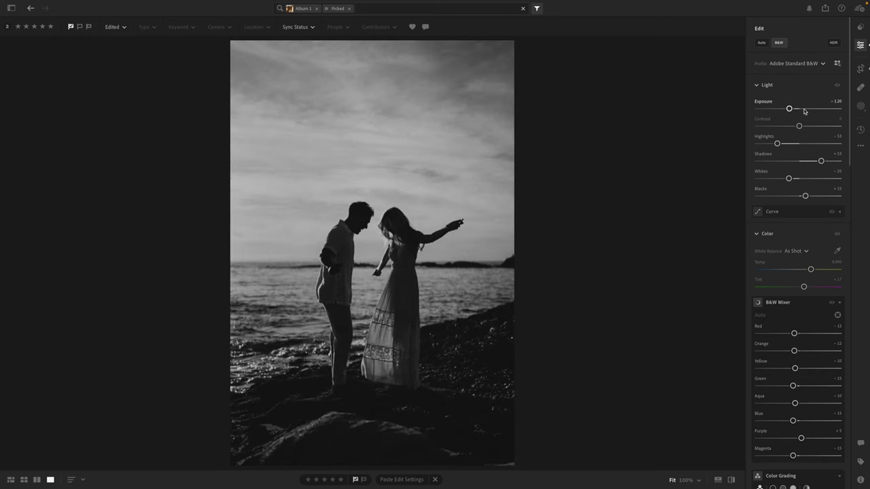
click(803, 111)
drag(804, 110, 804, 110)
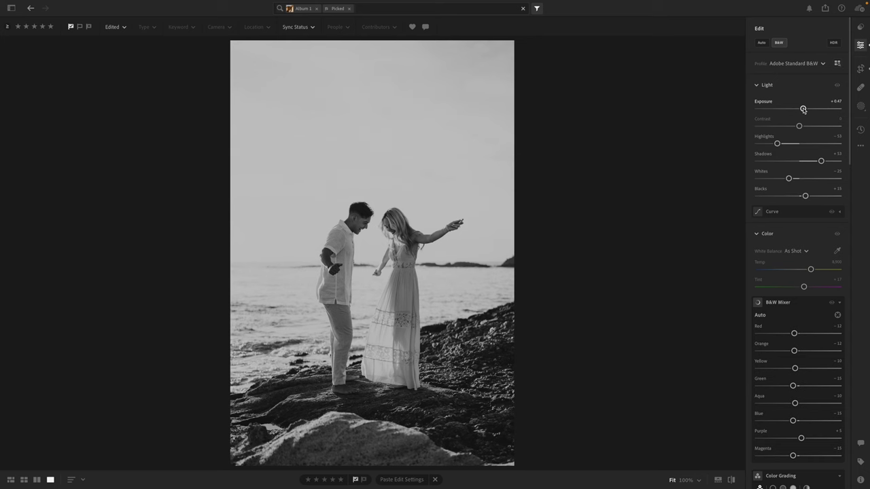
key(Right)
Step: Set the next beach photos' exposure to +0.02, -0.35 and -0.23
key(Right)
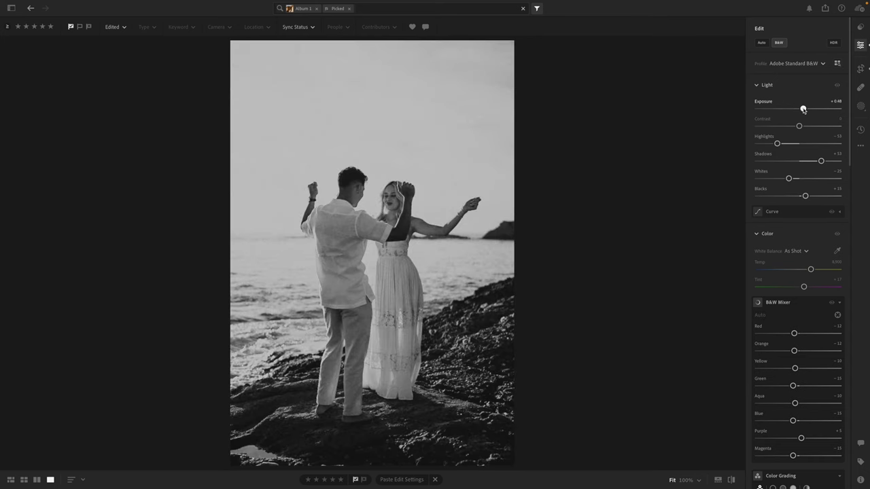
drag(803, 109, 802, 109)
key(Right)
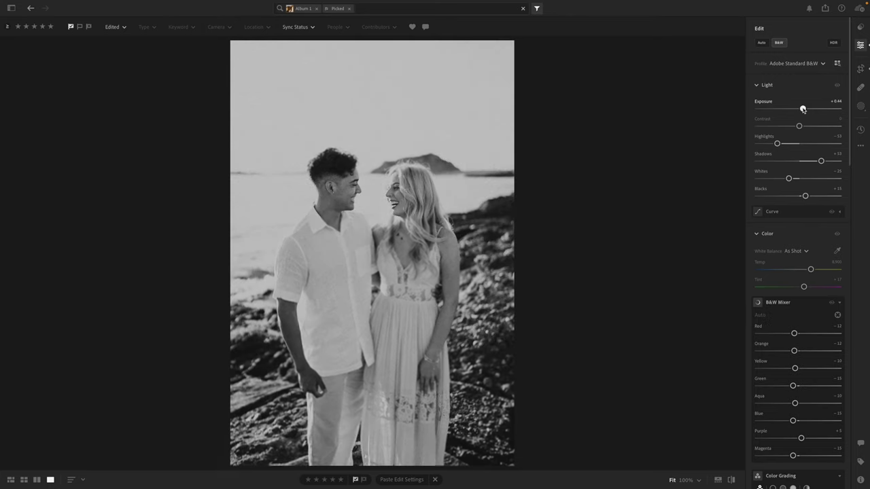
drag(803, 109, 799, 110)
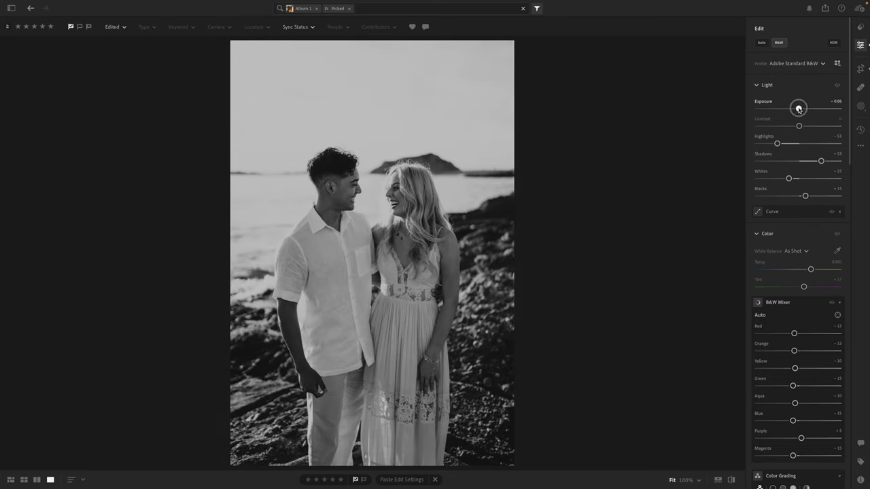
key(Right)
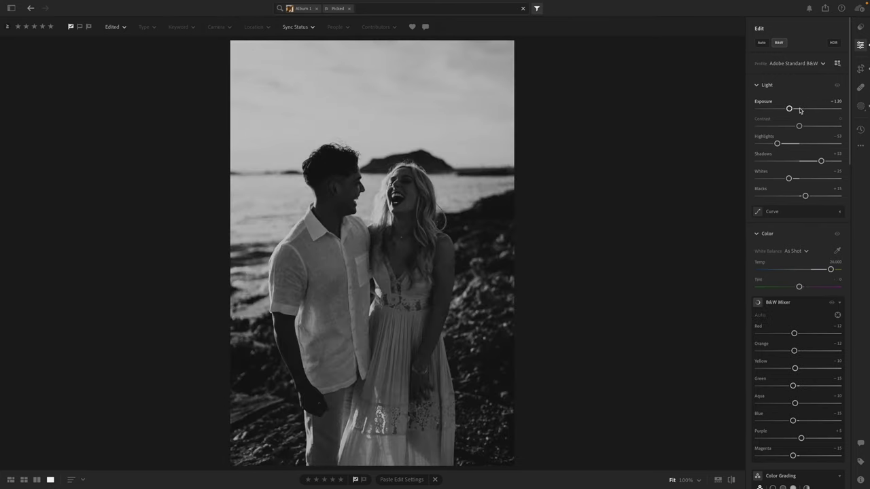
drag(798, 110, 798, 111)
key(Right)
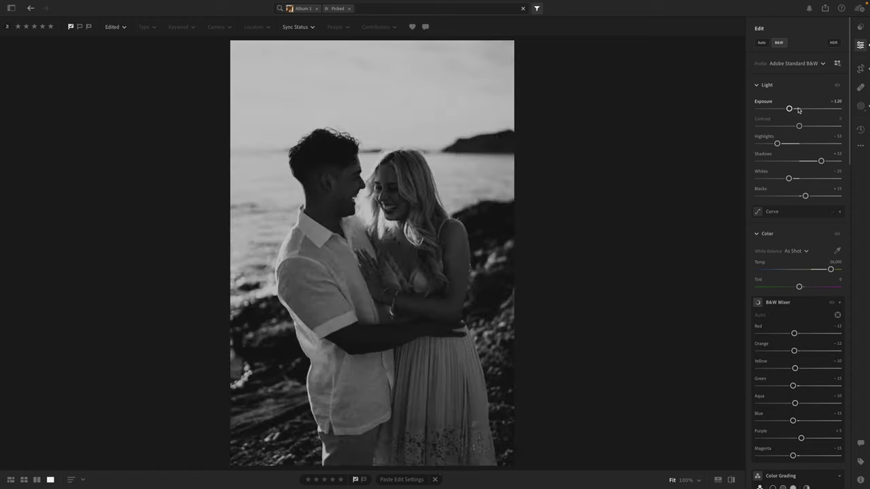
drag(798, 109, 797, 109)
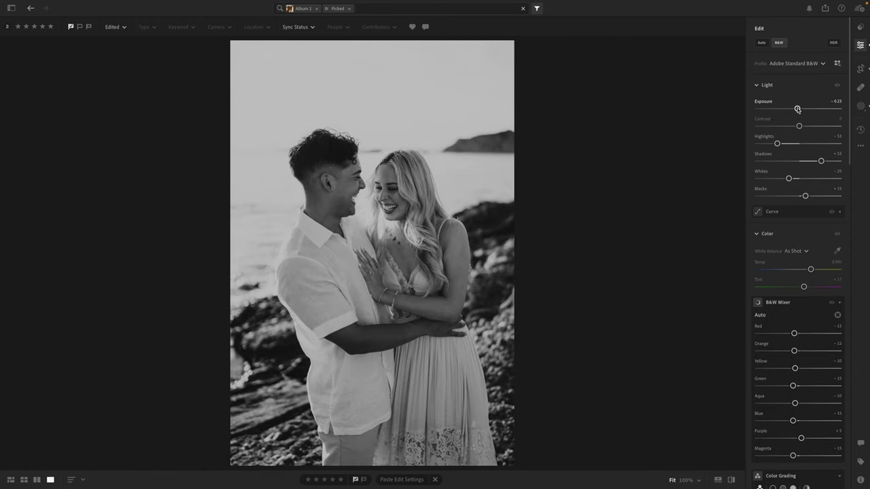
Step: Brighten the posed portrait to +0.28 and the hand-holding photo to +0.45
key(Right)
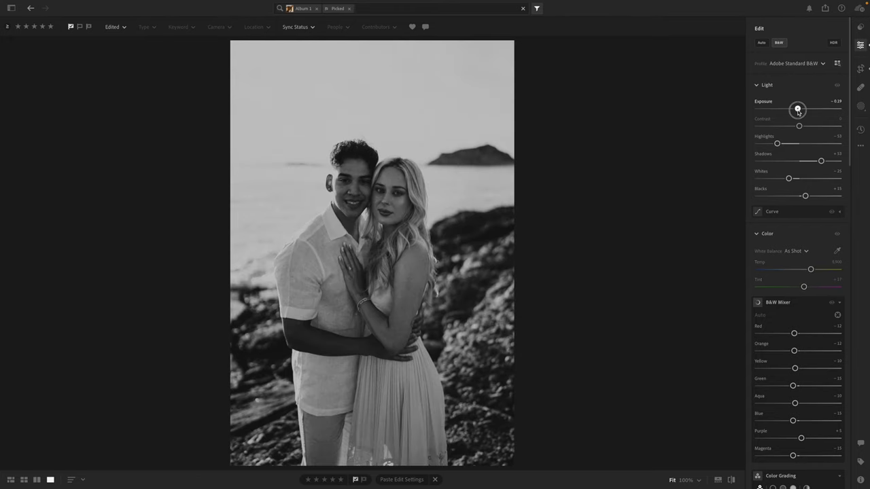
drag(798, 109, 801, 109)
key(Right)
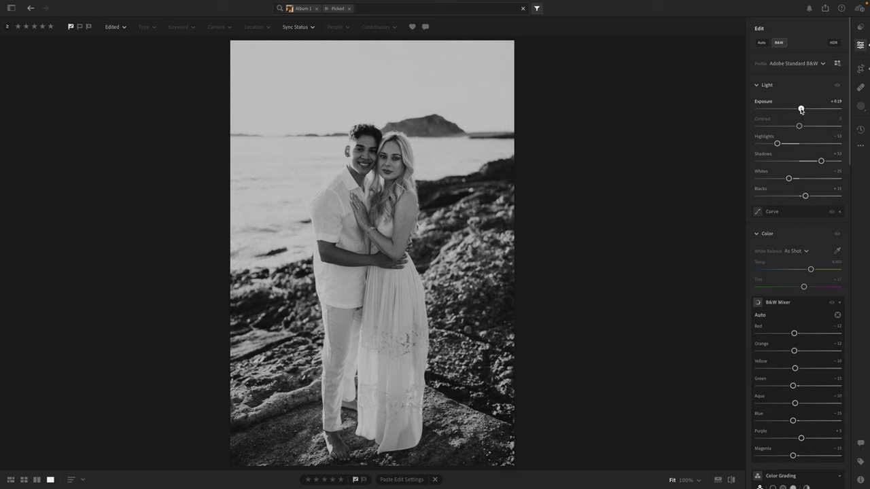
key(Right)
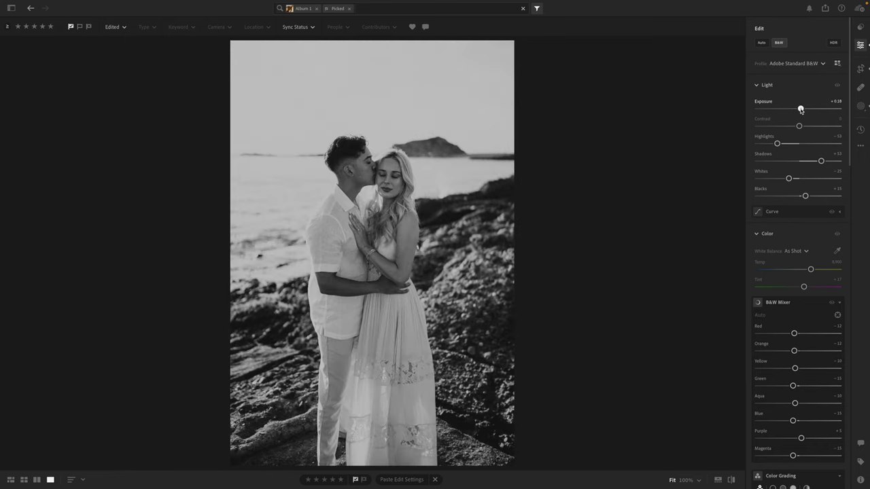
key(Right)
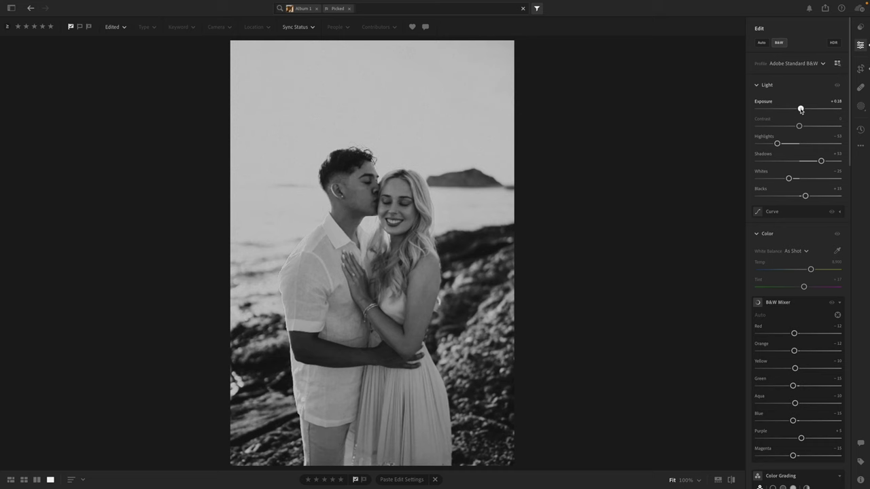
key(Right)
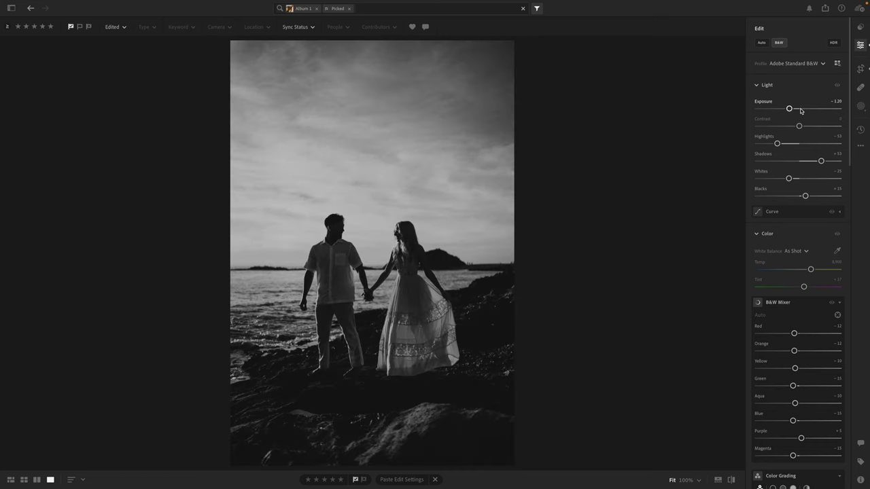
drag(803, 111, 804, 112)
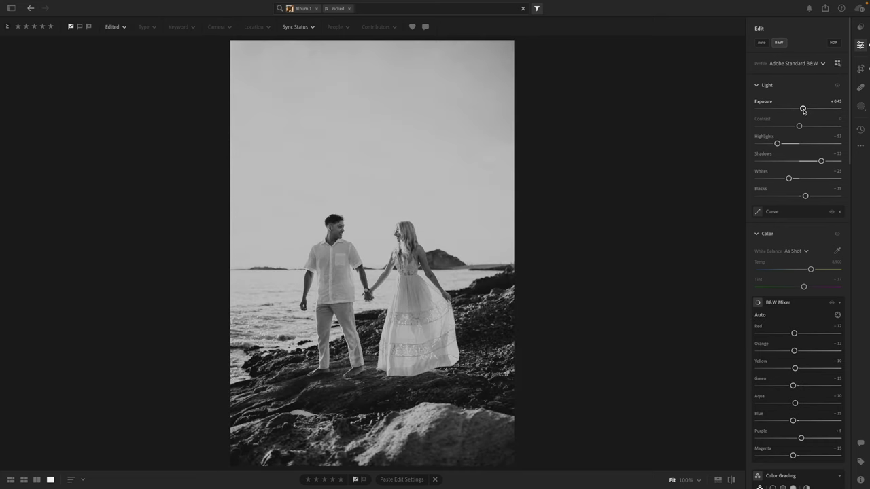
key(Right)
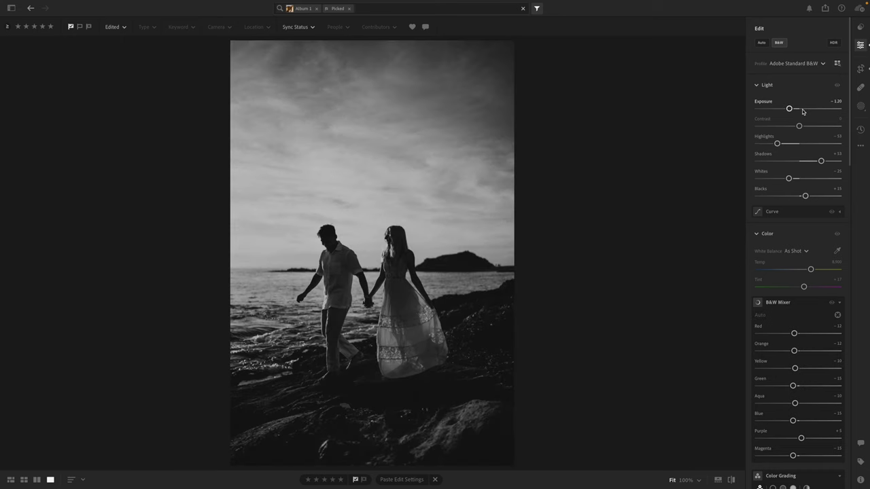
key(Right)
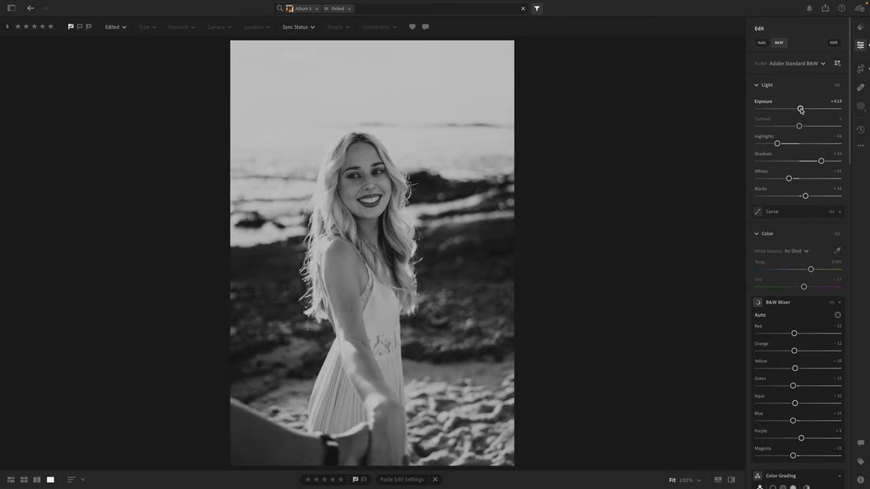
Step: Fine-tune the woman photos' exposure to about +0.31 and the hand-holding photo to +0.55
key(Right)
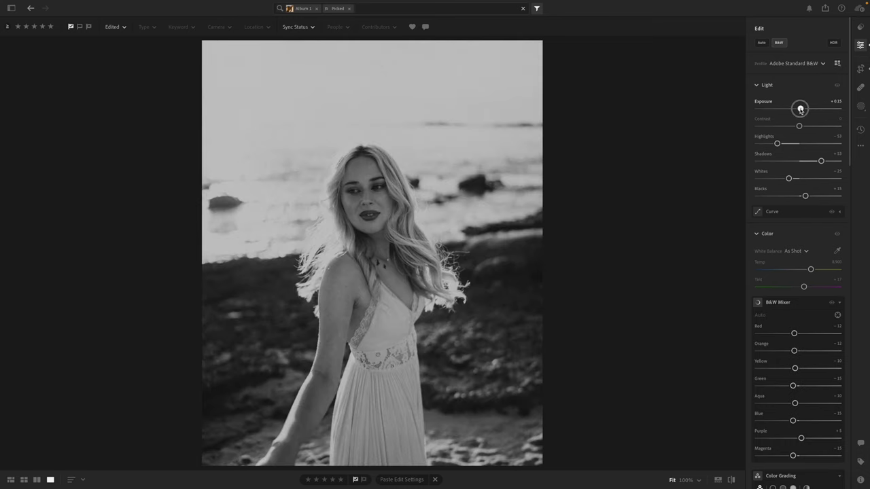
drag(799, 110, 801, 110)
key(Right)
drag(799, 110, 802, 110)
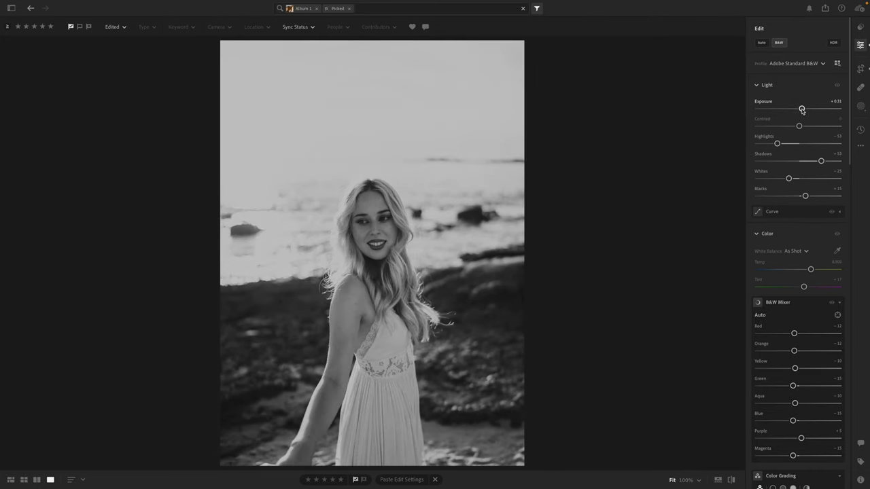
key(Right)
drag(801, 110, 803, 112)
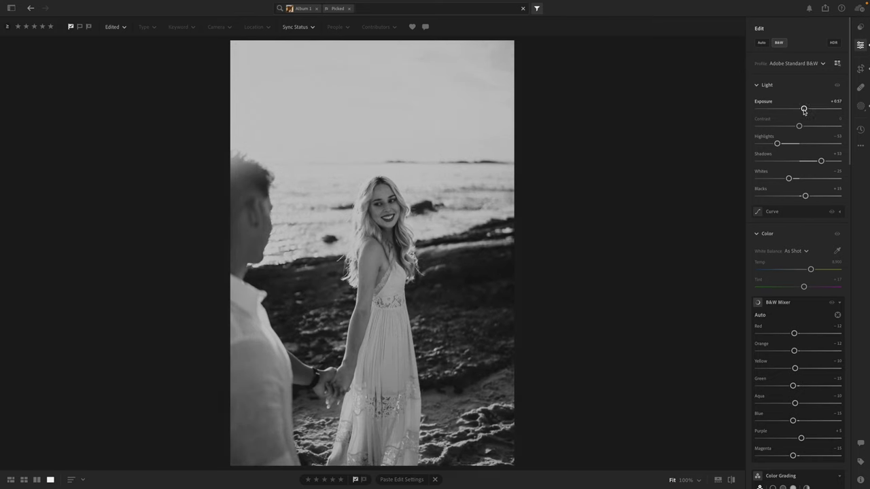
Step: Set the next woman photo to +0.34 and the dark silhouette photo to about +0.11
key(Right)
drag(804, 111, 801, 110)
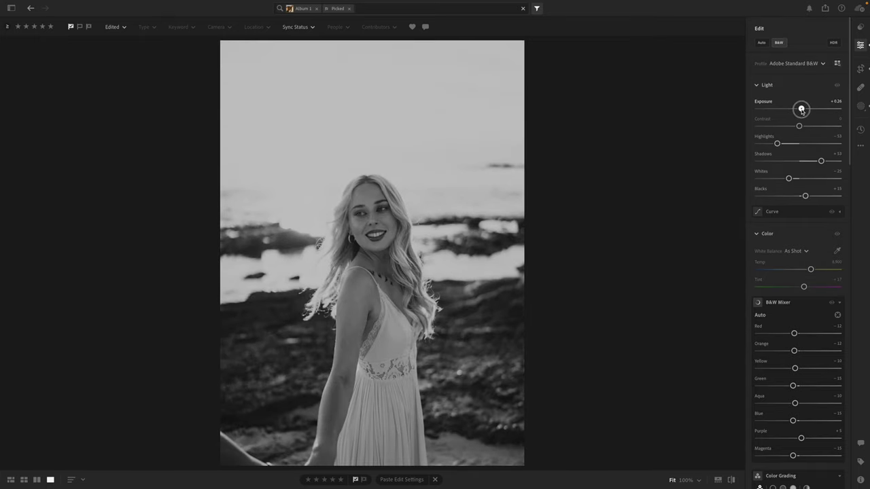
key(Right)
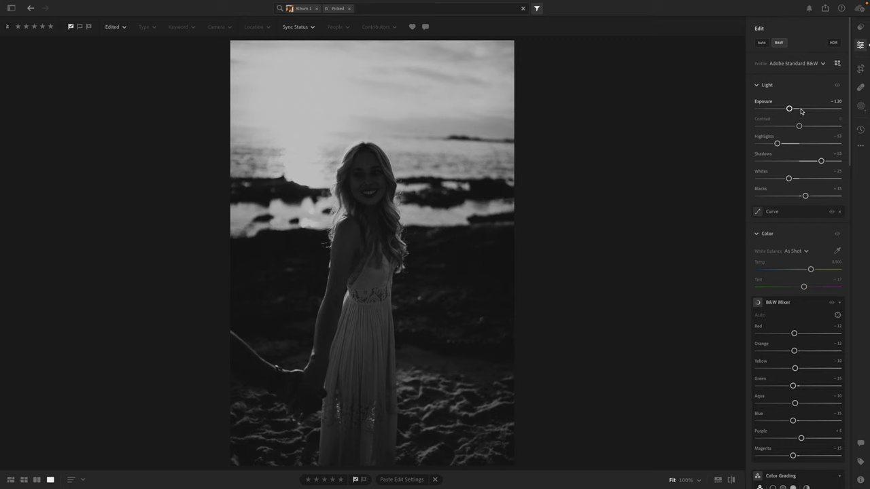
click(801, 111)
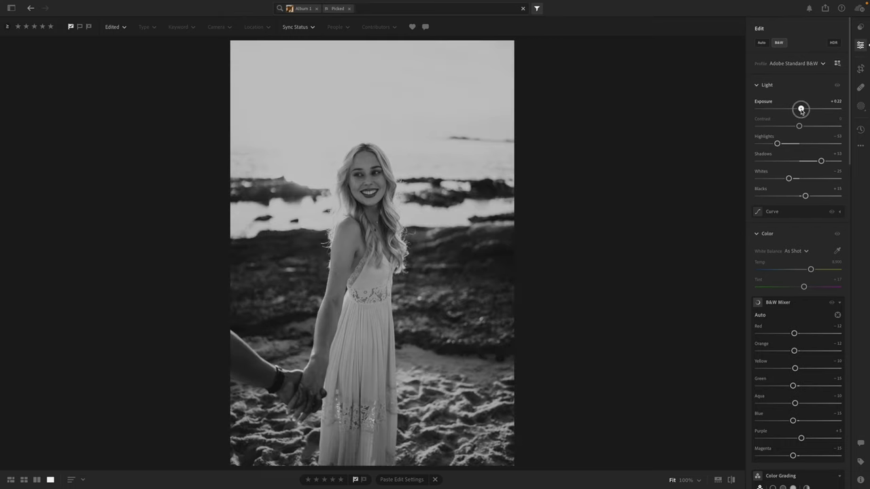
drag(801, 110, 801, 110)
Step: Set the raised-hands photo's exposure to about +0.41 and raise its Contrast to +17
key(Right)
mouse_move(802, 110)
mouse_down()
mouse_move(809, 127)
mouse_move(805, 111)
mouse_up()
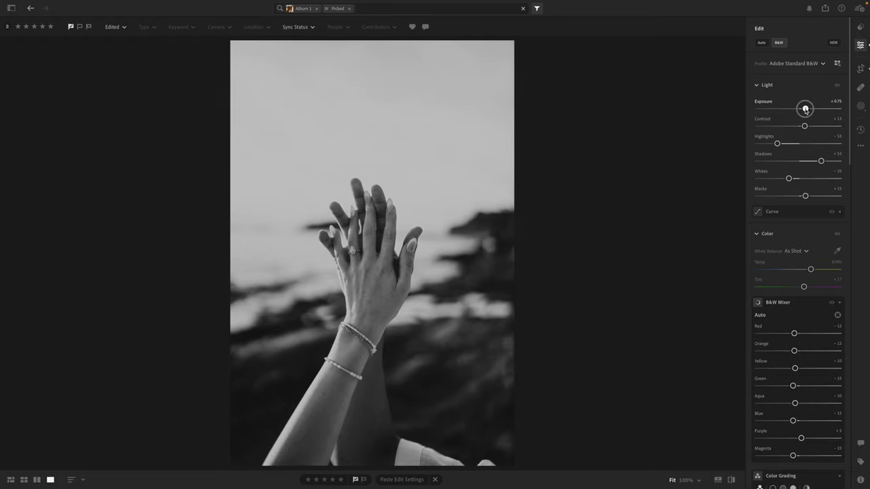
key(Right)
key(Right)
drag(805, 110, 803, 110)
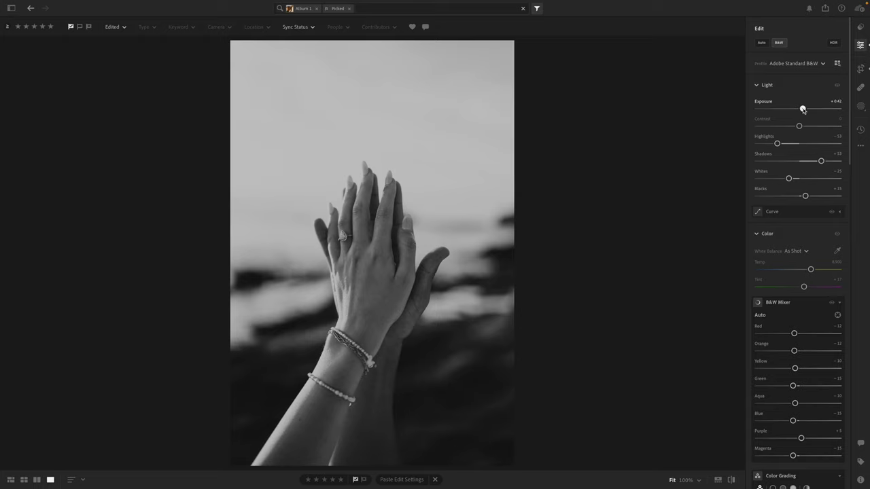
click(806, 126)
drag(802, 108, 806, 111)
Step: Brighten the dip-kiss beach photo's exposure to about +0.30, redoing the first attempt
key(Right)
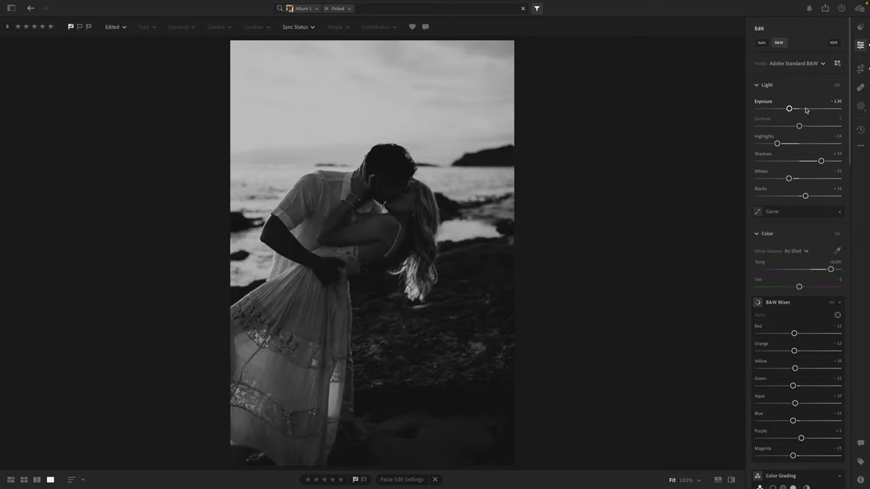
click(801, 109)
key(ctrl+z)
click(801, 110)
drag(801, 110, 803, 111)
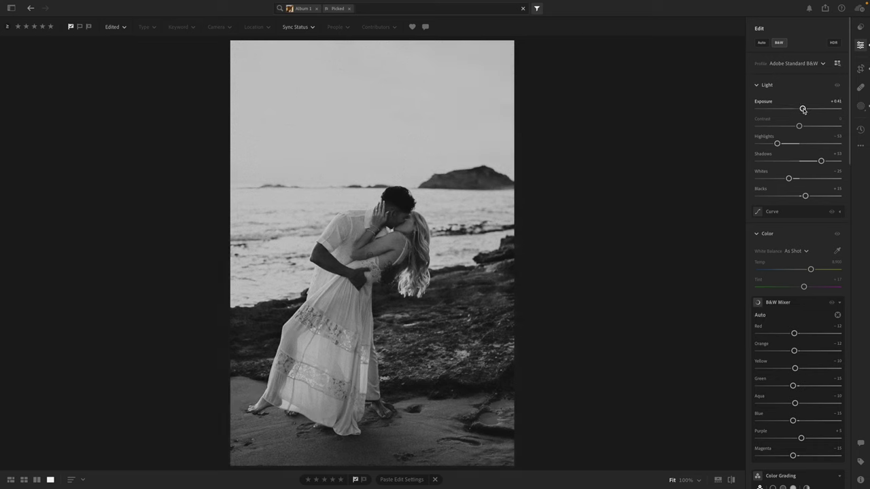
drag(803, 110, 805, 111)
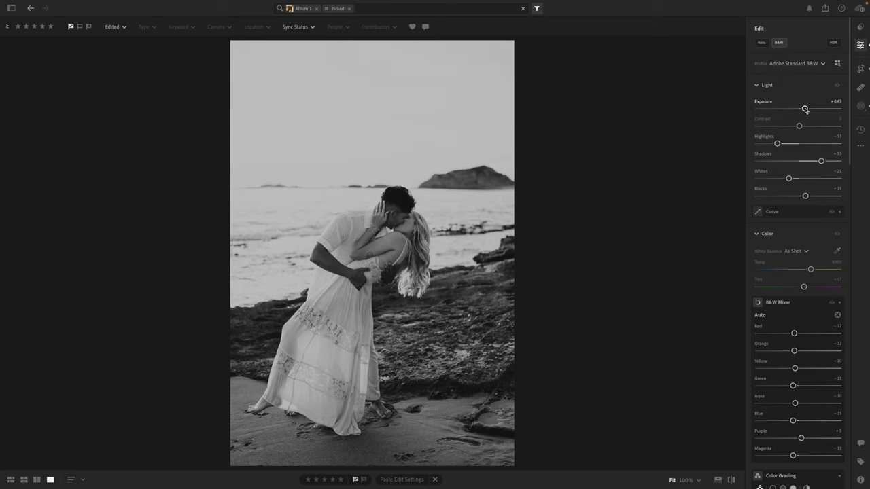
Step: Set the silhouetted kissing photo to +0.65 exposure and slightly darken the next kissing pose
key(Right)
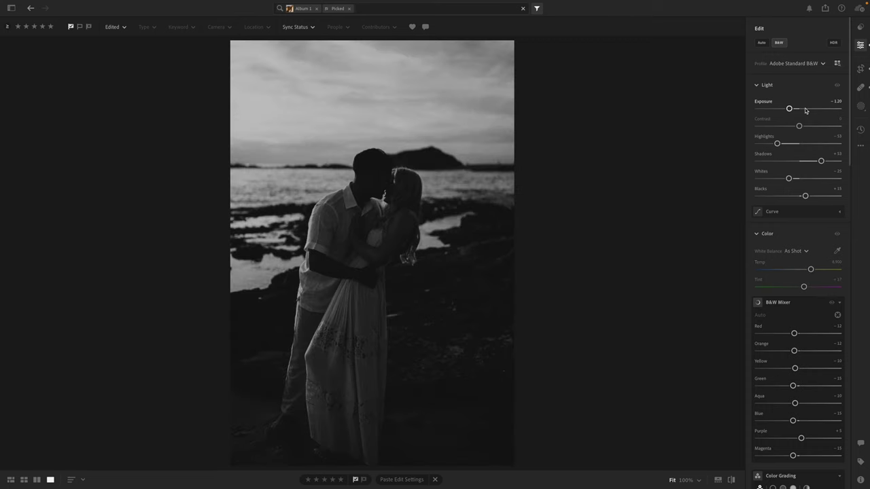
click(805, 109)
drag(805, 110, 803, 110)
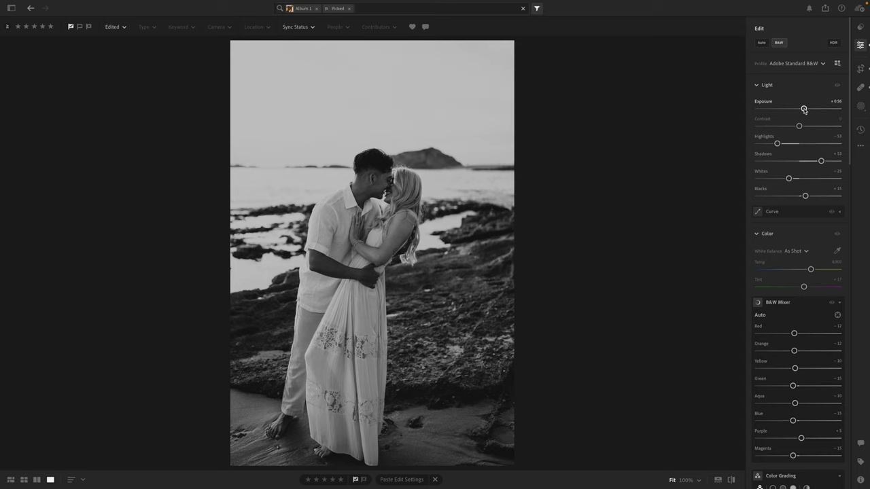
drag(804, 110, 806, 111)
key(Right)
key(Right)
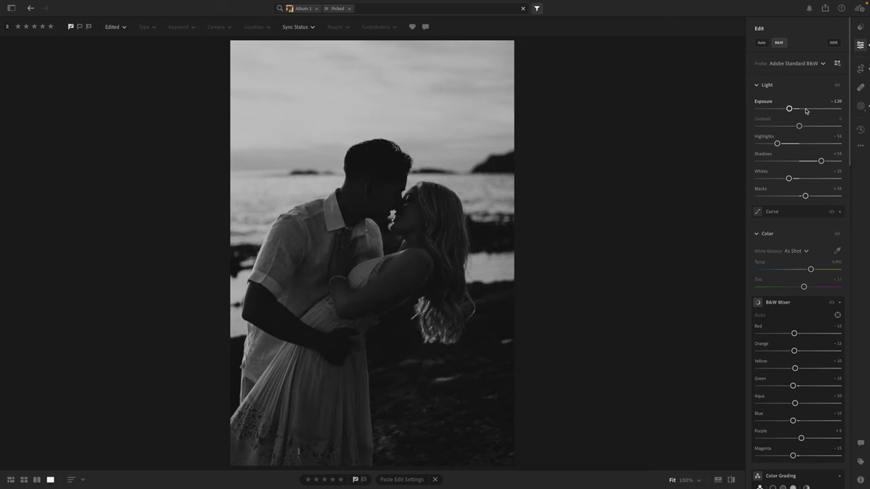
drag(805, 110, 801, 109)
Step: Brighten the sunset photos to about +0.96 and +0.20, then fine-tune the close couple photo
key(Right)
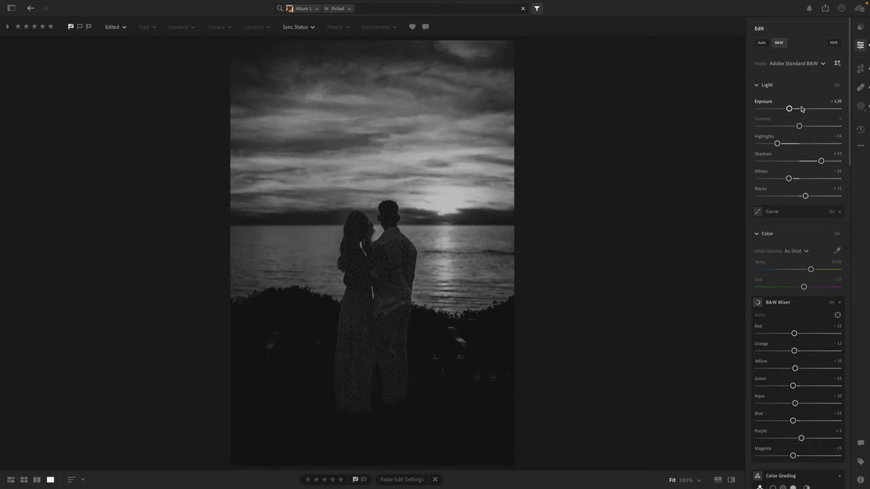
drag(801, 109, 807, 109)
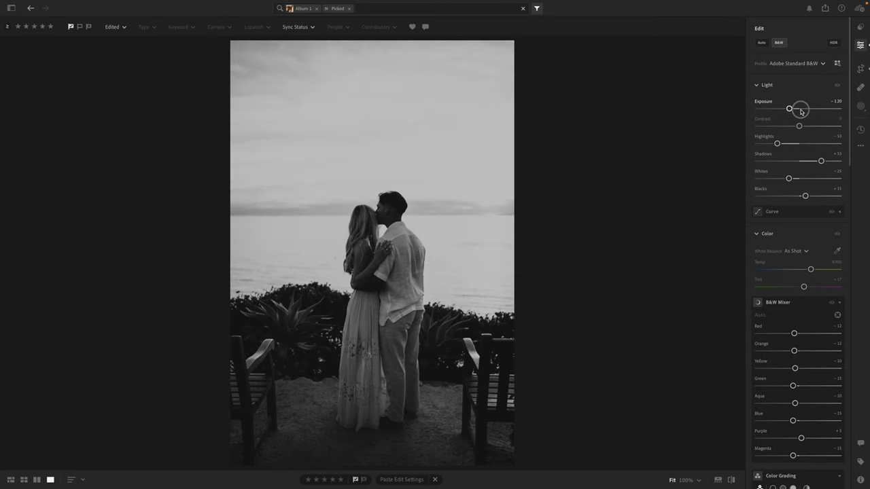
drag(801, 112, 792, 109)
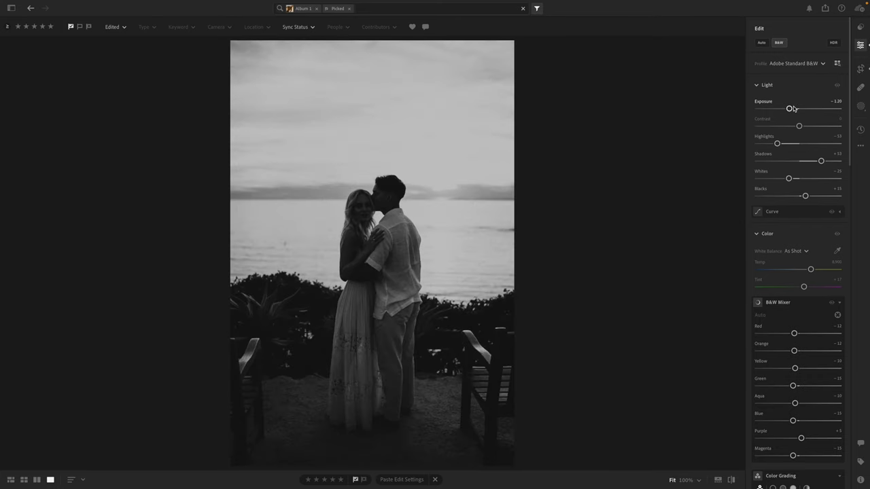
click(798, 111)
drag(798, 110, 801, 111)
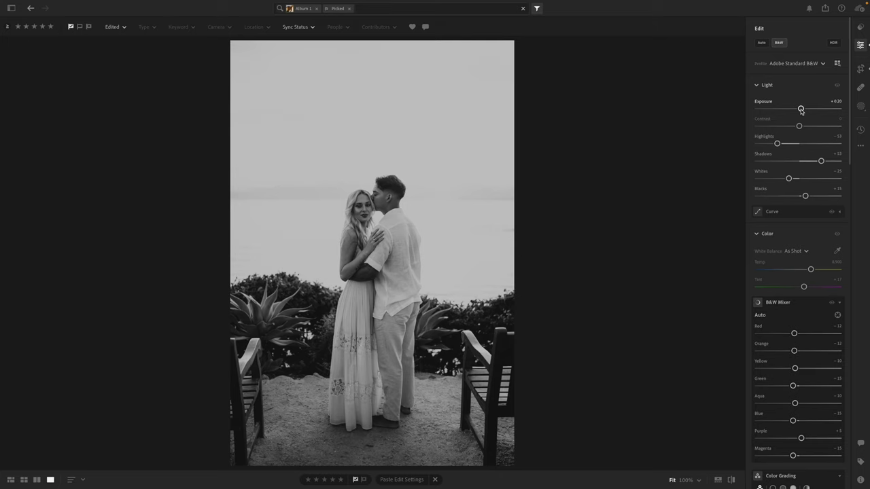
key(Right)
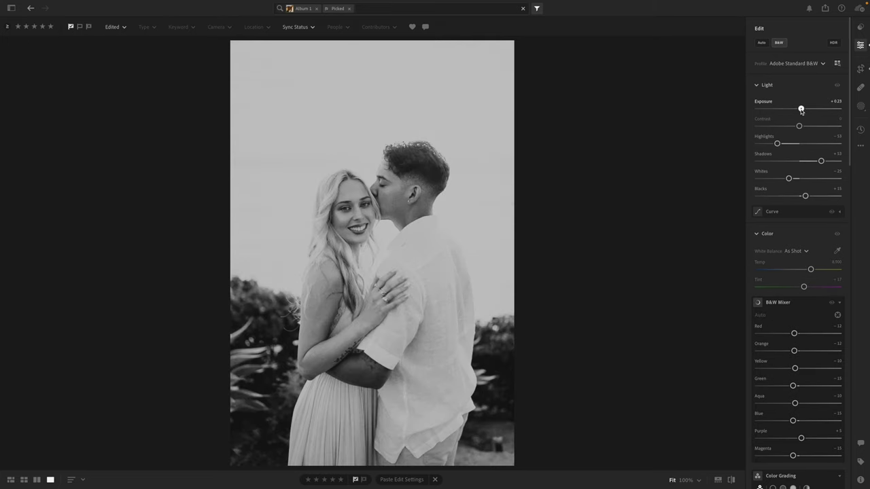
drag(801, 110, 797, 110)
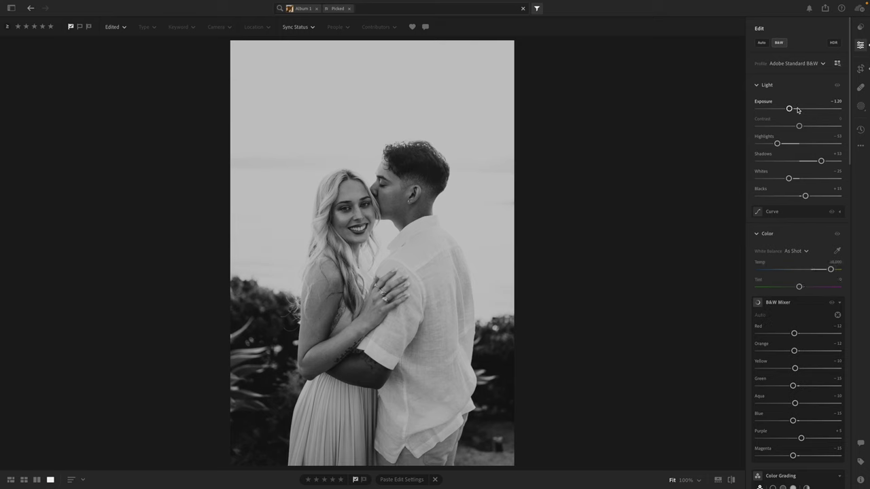
Step: Adjust the bench photos' exposure, setting one to about -0.23 and the next to +0.06
key(Right)
drag(797, 109, 796, 110)
key(Right)
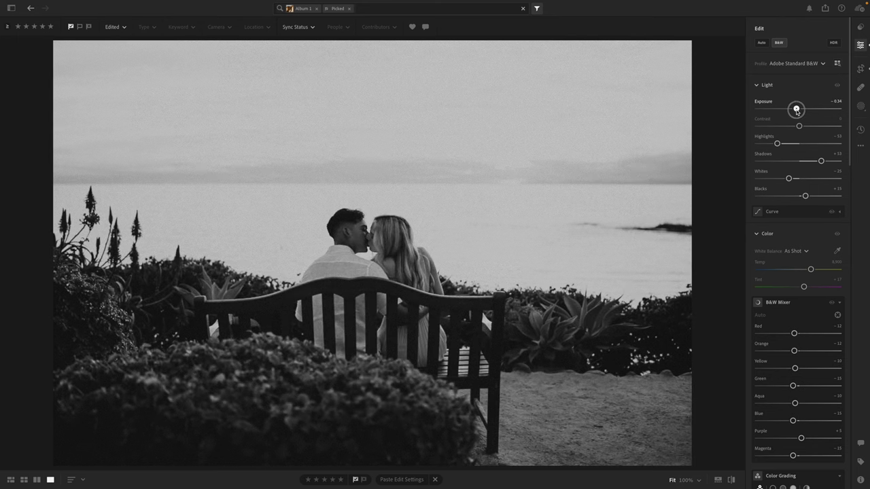
key(Right)
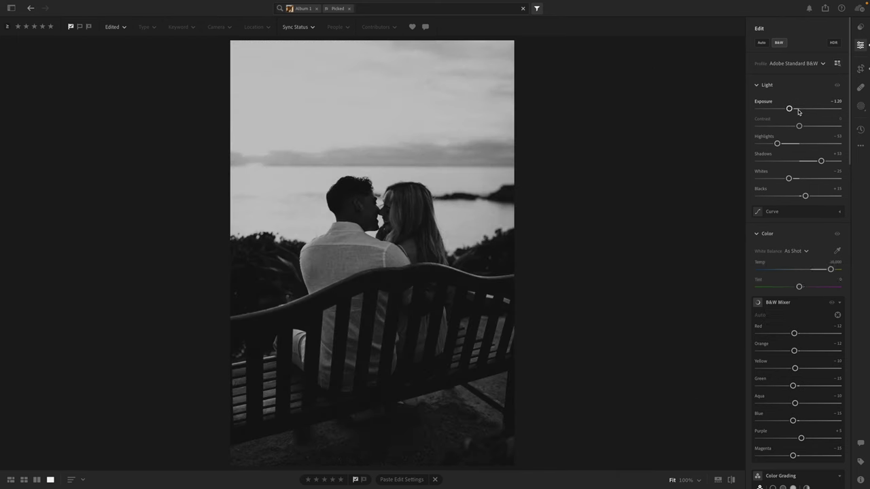
drag(789, 109, 798, 111)
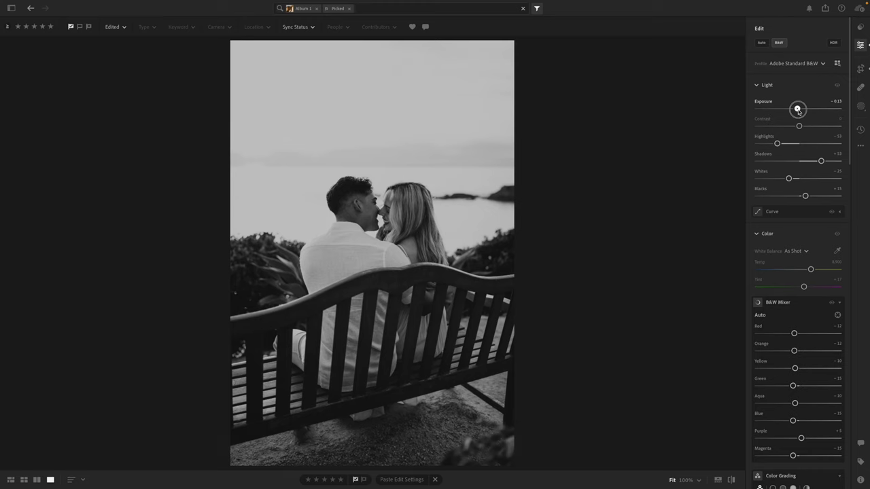
key(Right)
click(798, 109)
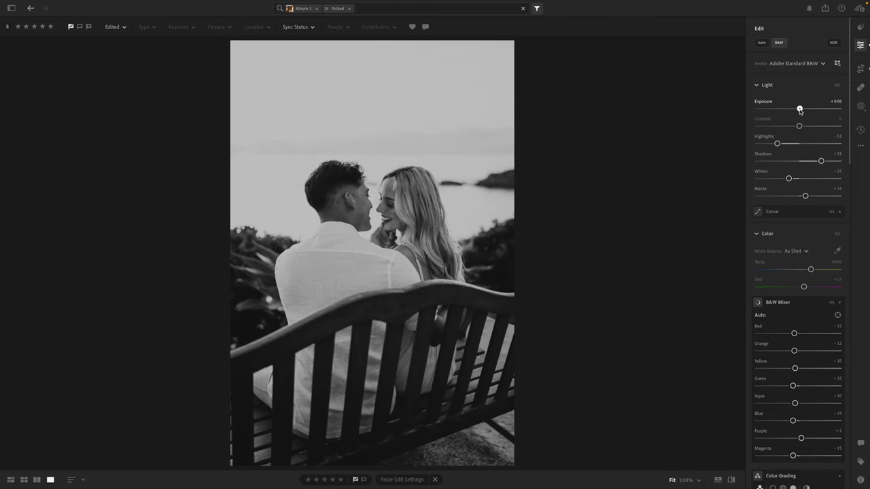
drag(800, 111, 799, 111)
Step: Set exposure on the seaside portraits to -0.66, -0.41 and -0.49, and the kiss photo to -0.54
key(Right)
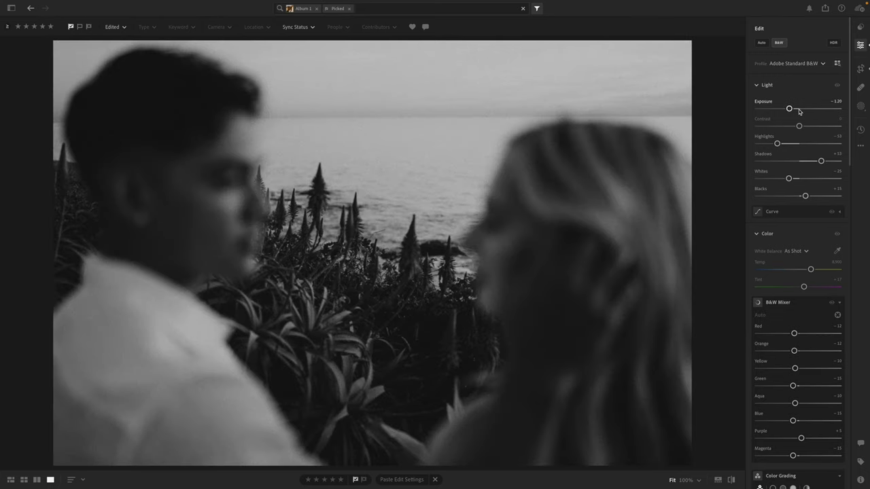
click(794, 110)
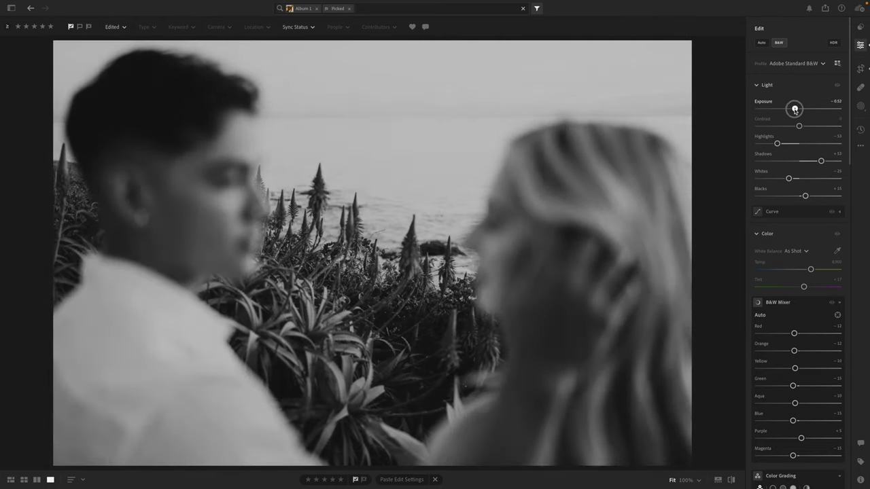
drag(794, 109, 794, 110)
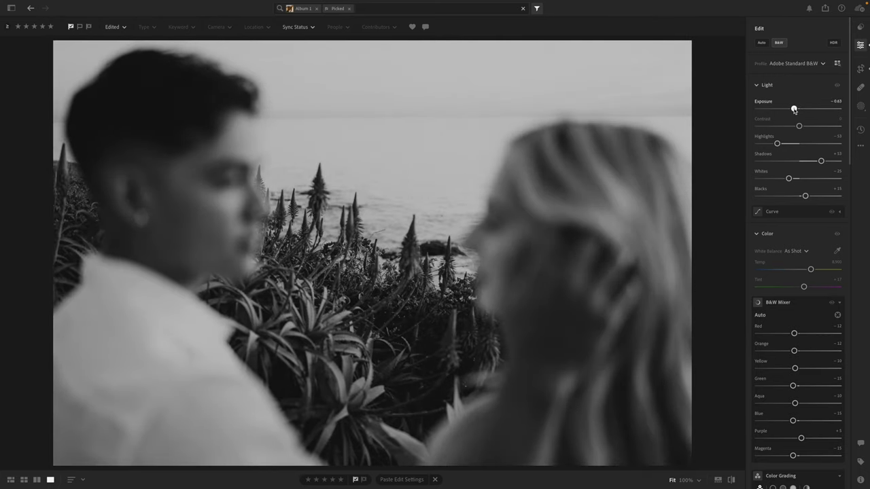
key(Right)
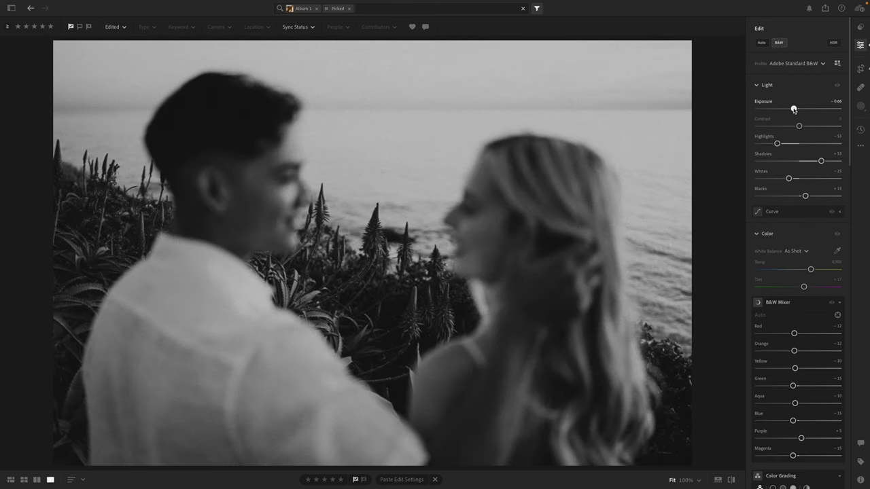
click(795, 109)
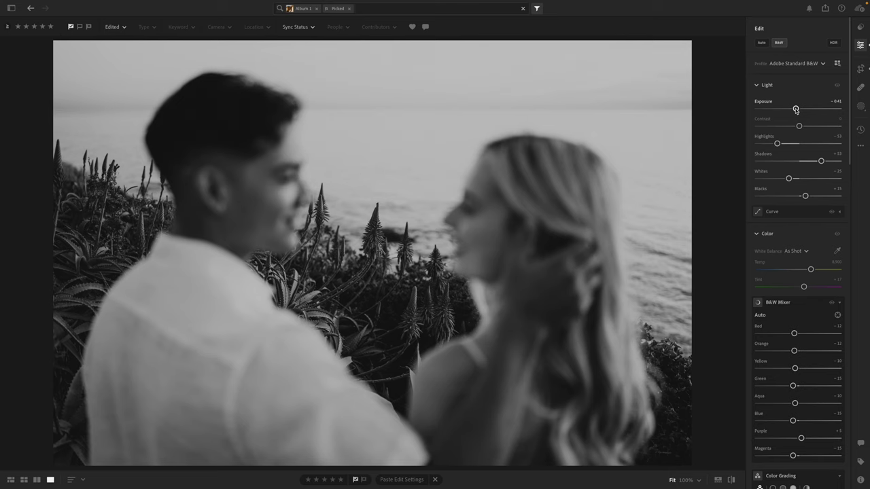
key(Right)
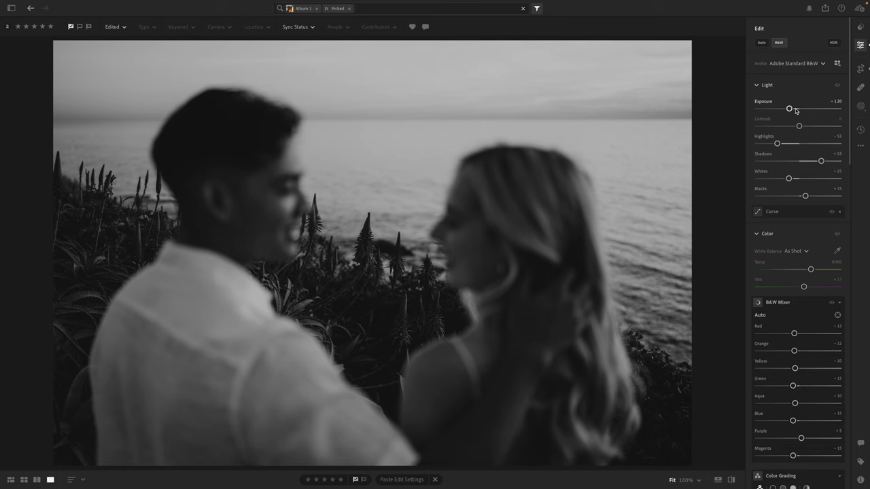
click(796, 110)
drag(796, 110, 795, 109)
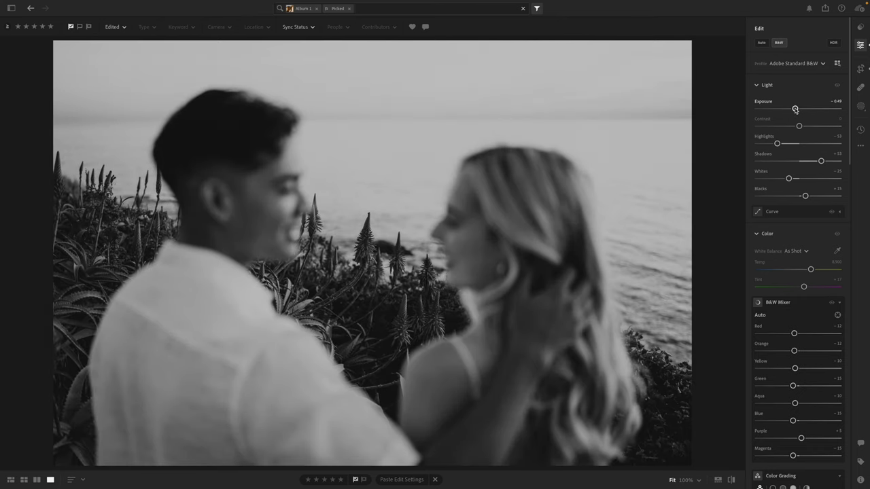
key(Right)
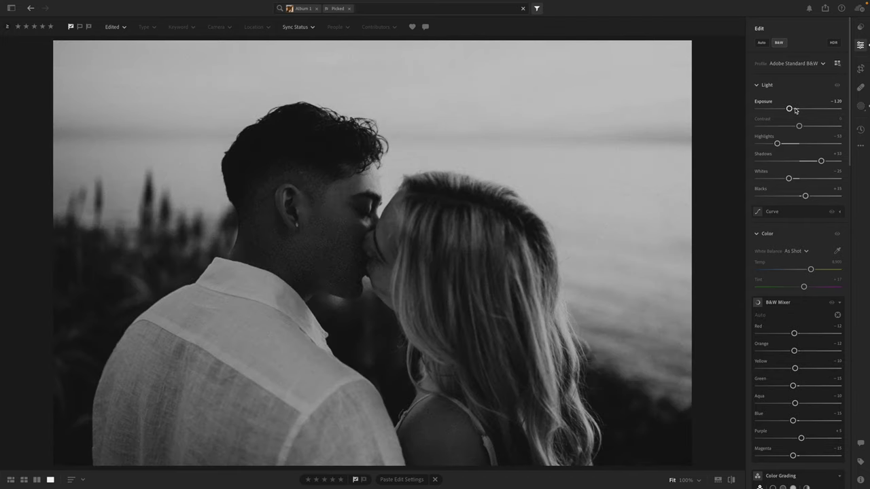
click(796, 110)
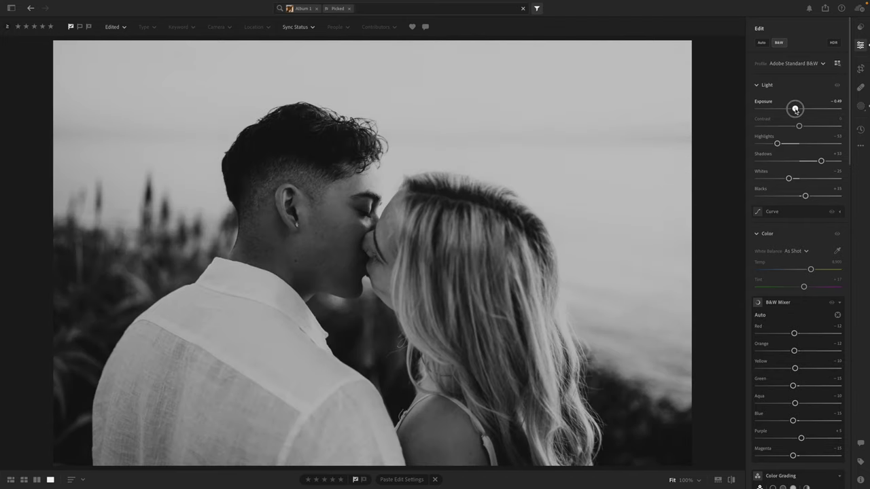
drag(794, 110, 794, 110)
Step: Set the ring portrait to -0.54, the next to about 0, the kissing couple to -0.10, and the benches photo to +0.08. Darken the arch walking photo slightly
key(Right)
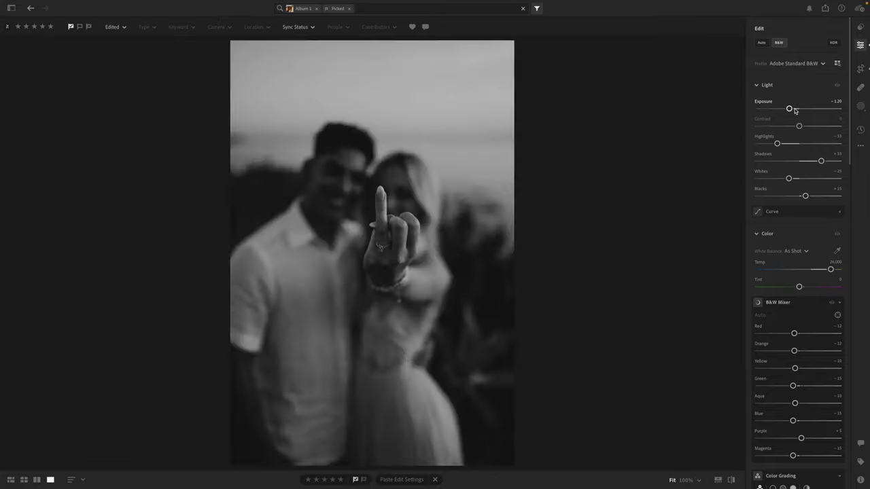
click(795, 110)
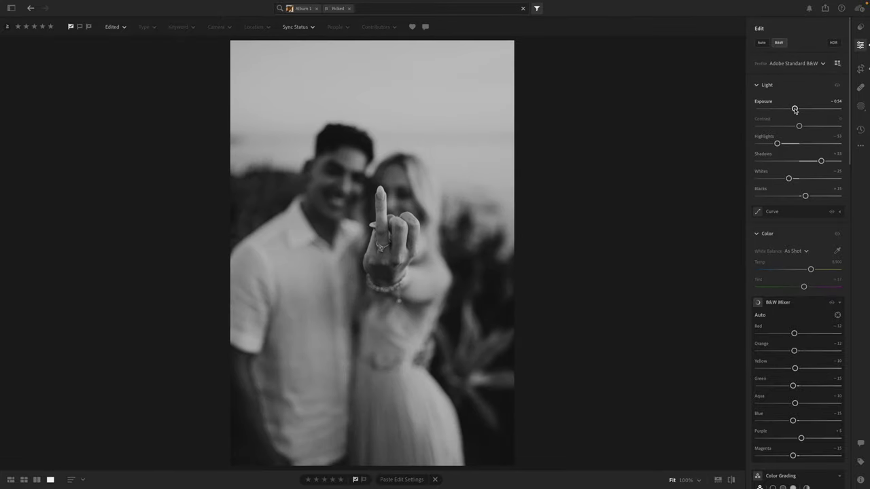
key(Right)
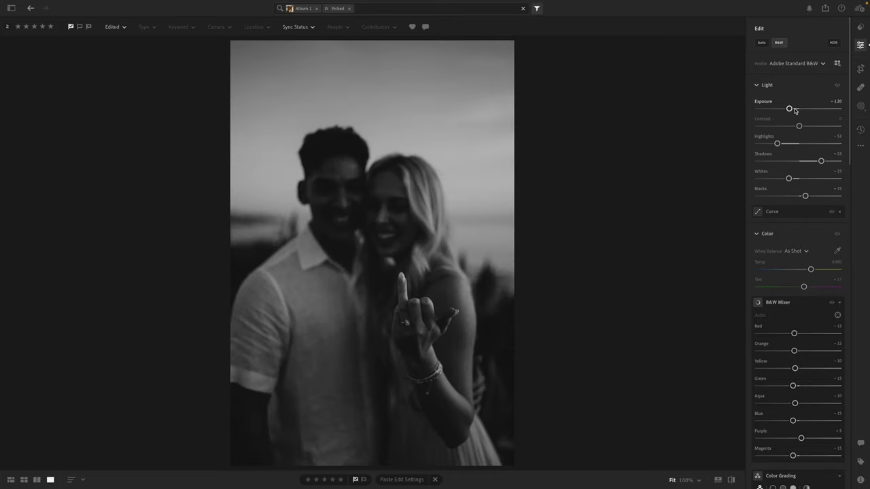
drag(795, 110, 800, 111)
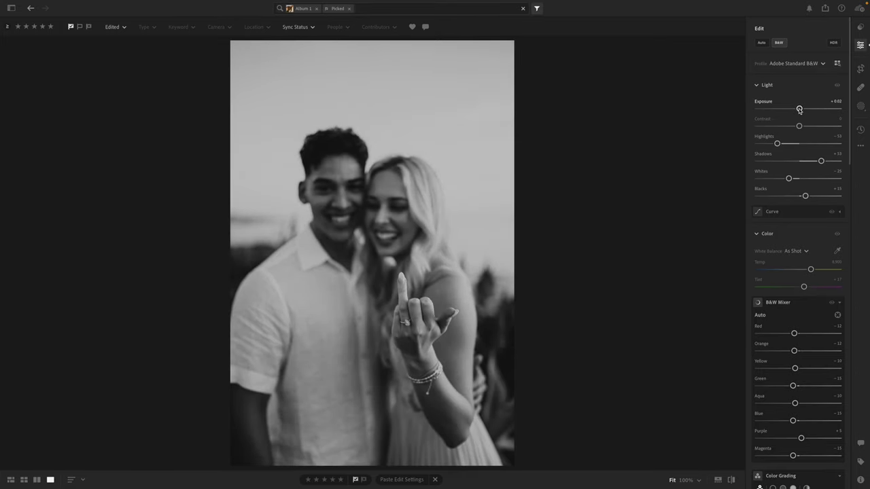
key(Right)
click(799, 110)
drag(799, 110, 799, 110)
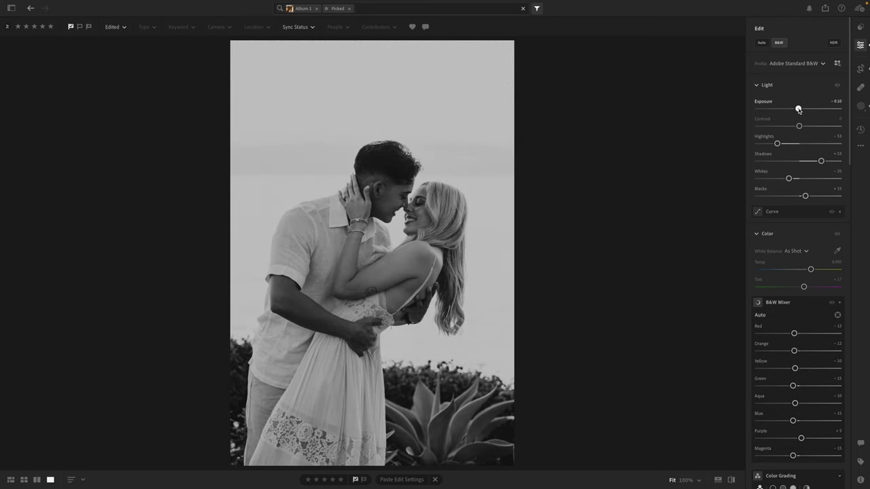
key(Right)
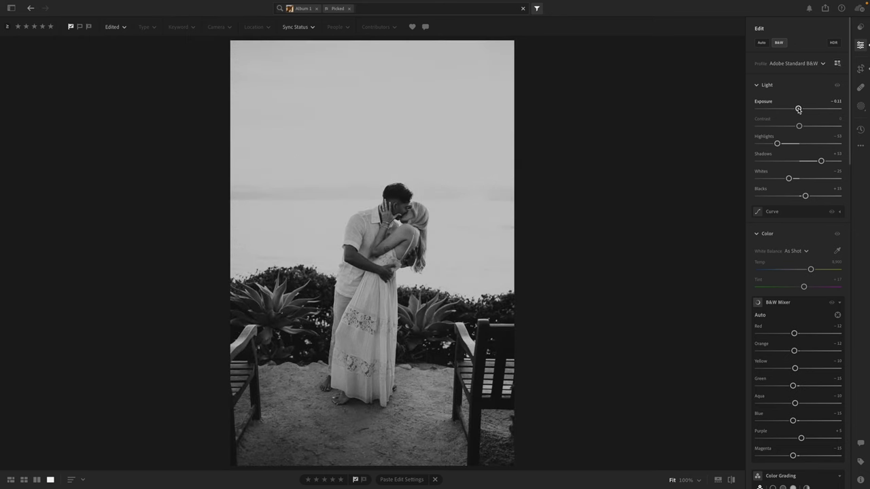
drag(799, 110, 801, 110)
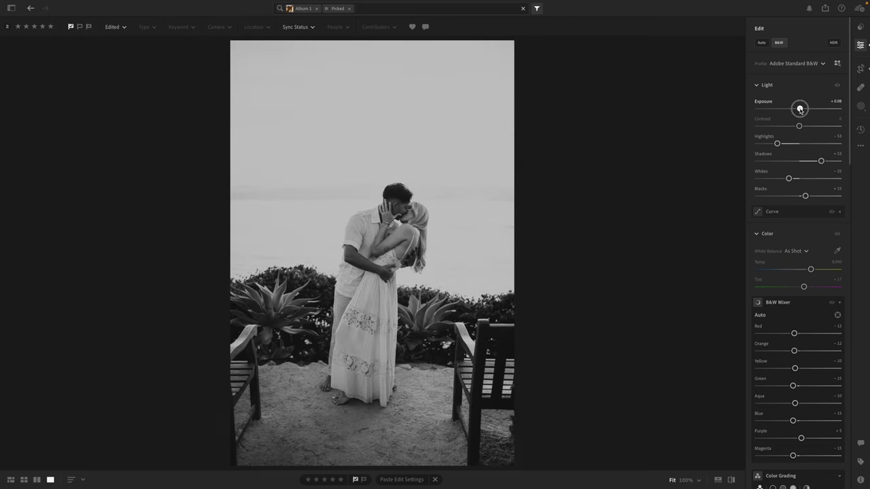
key(Right)
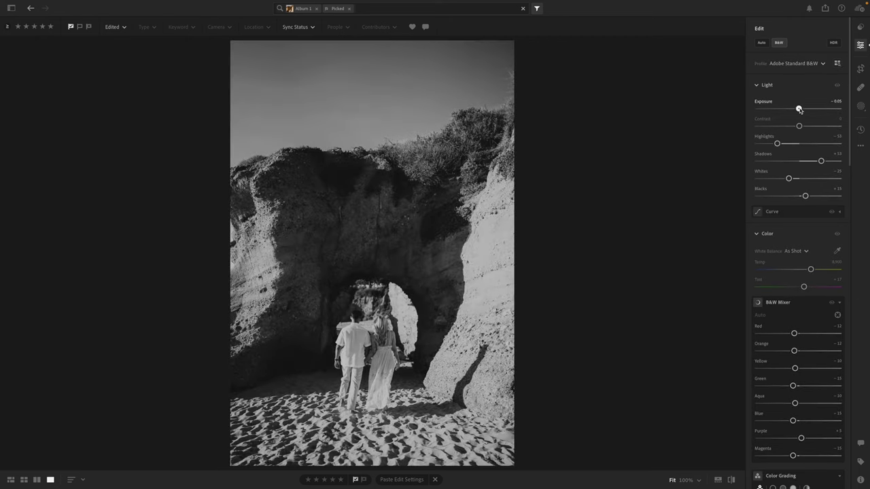
drag(800, 110, 797, 109)
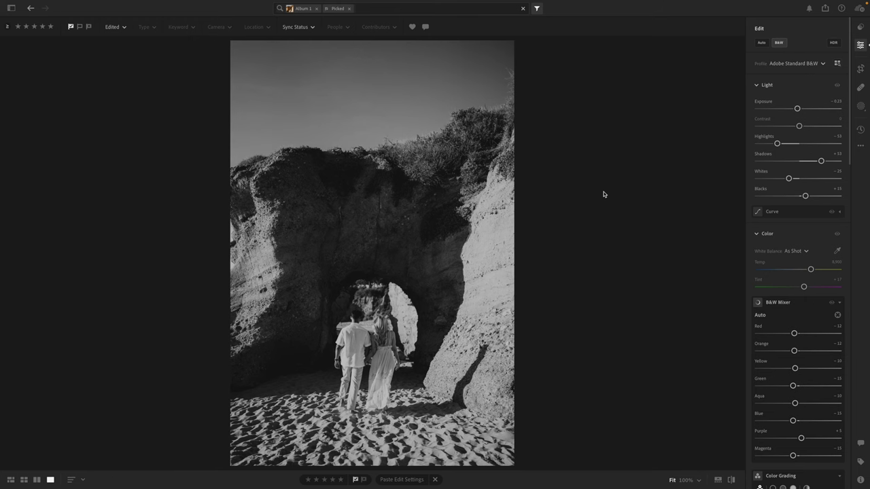
Step: Recheck the arch walking photo, then review the following arch photos through to the wide arch shot
key(Right)
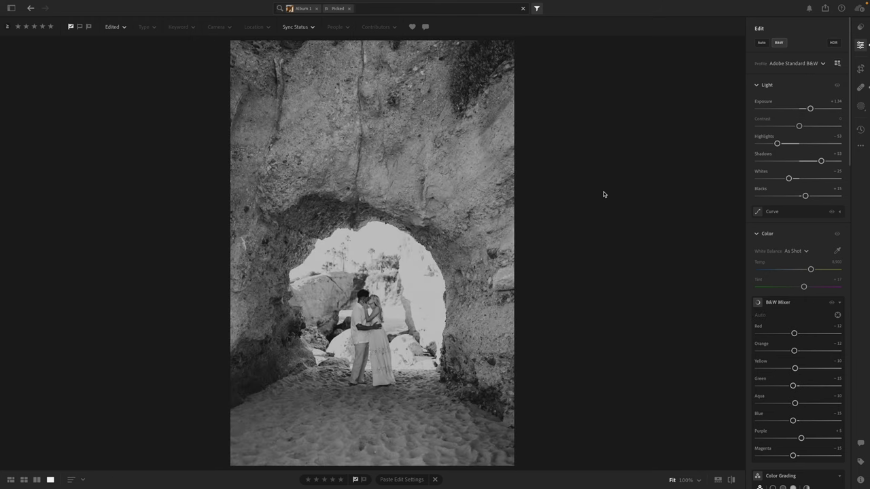
key(Left)
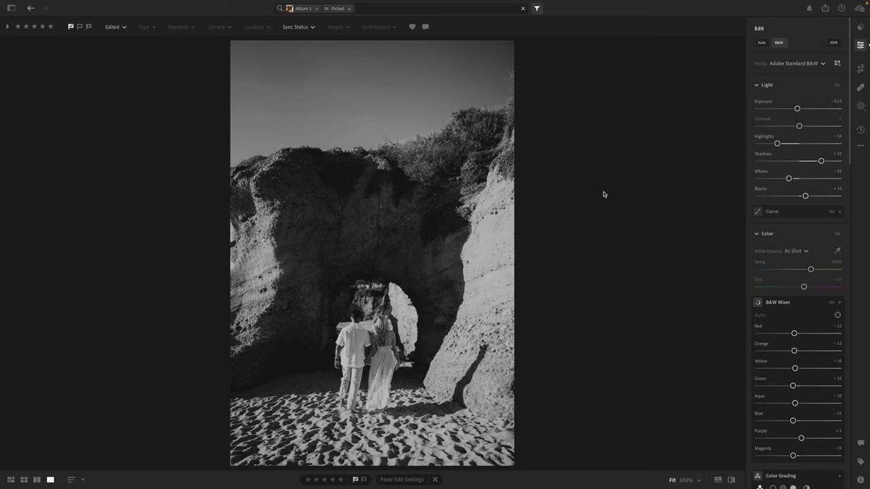
key(Right)
key(Right)
key(Right)
key(Right)
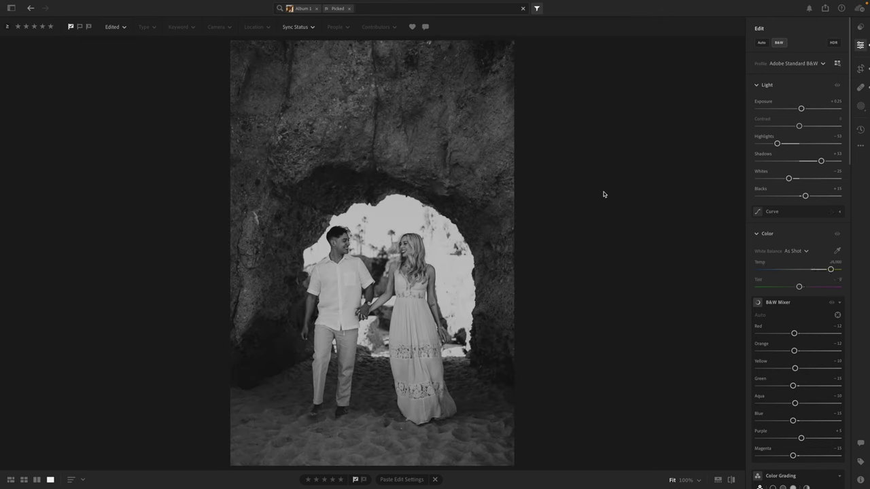
key(Right)
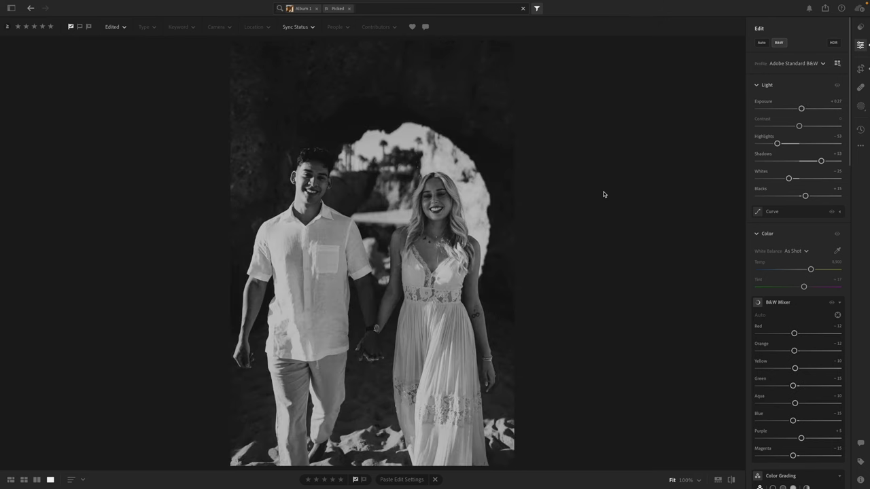
key(Right)
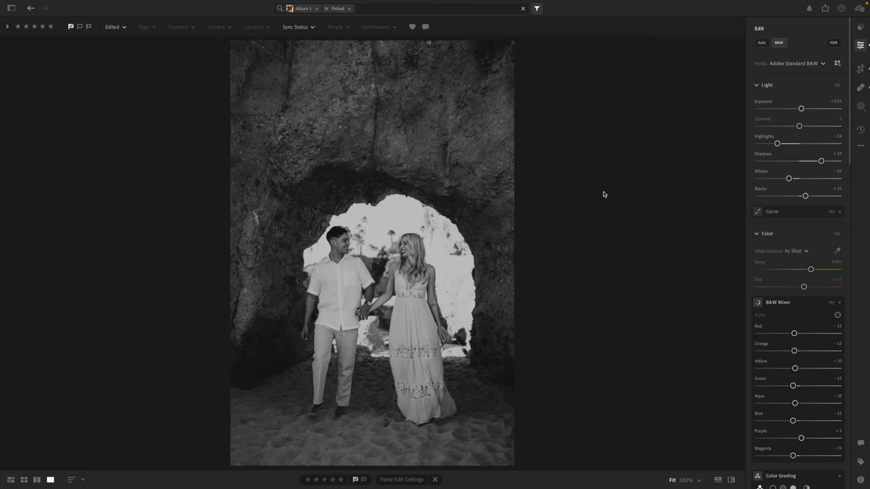
key(Right)
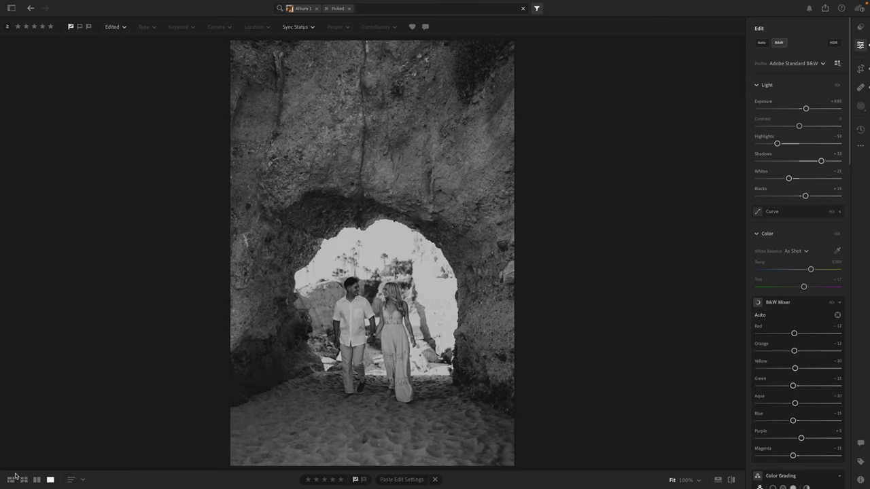
Step: Show the album as a thumbnail grid with the Edit panel hidden for full width
click(11, 479)
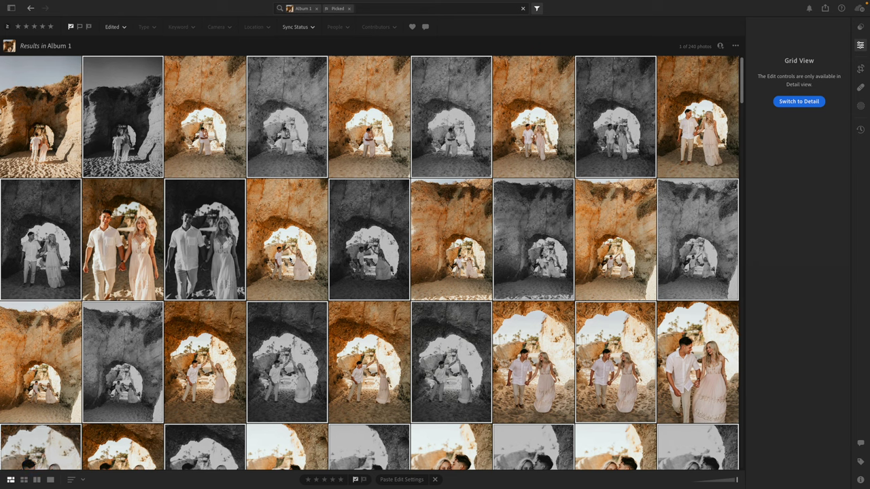
click(291, 263)
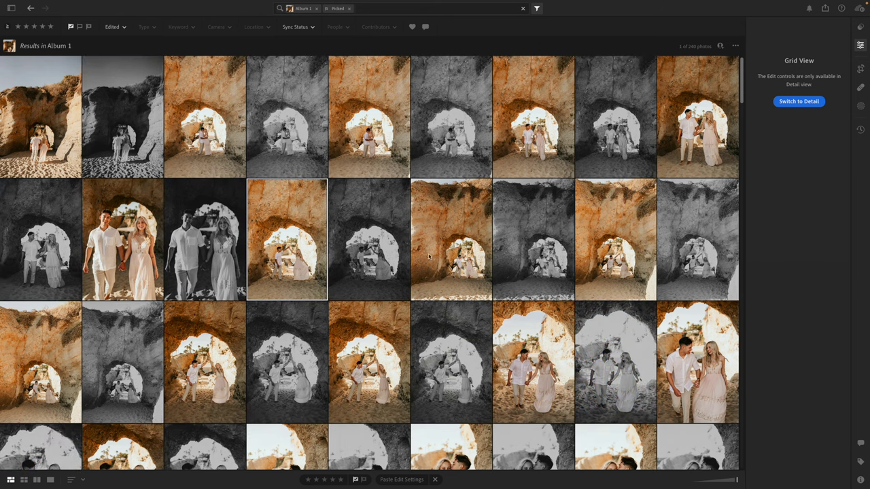
click(860, 45)
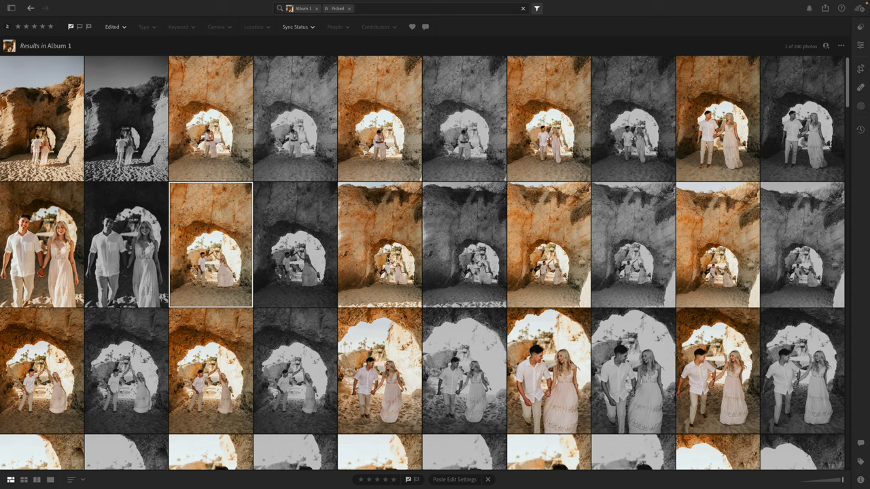
Step: Compare an arch photo's colour version against its black-and-white copy
click(387, 259)
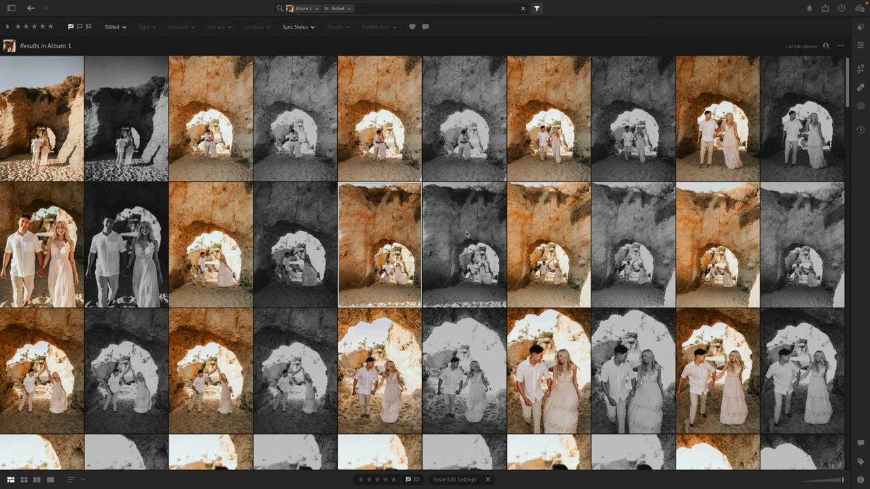
click(466, 235)
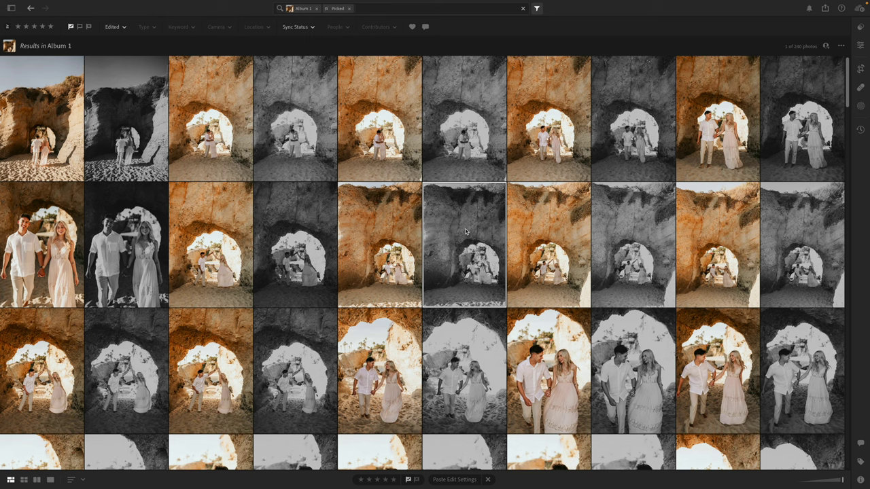
click(383, 237)
scroll(382, 237, down, 5)
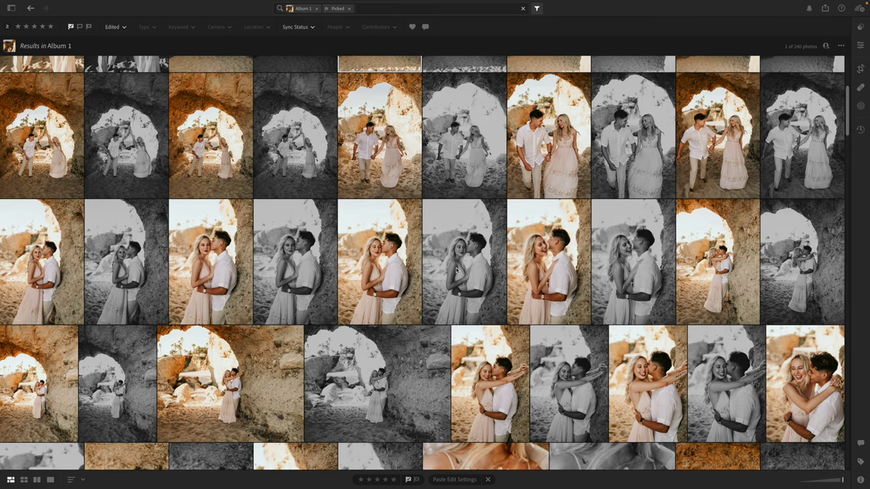
scroll(456, 269, down, 5)
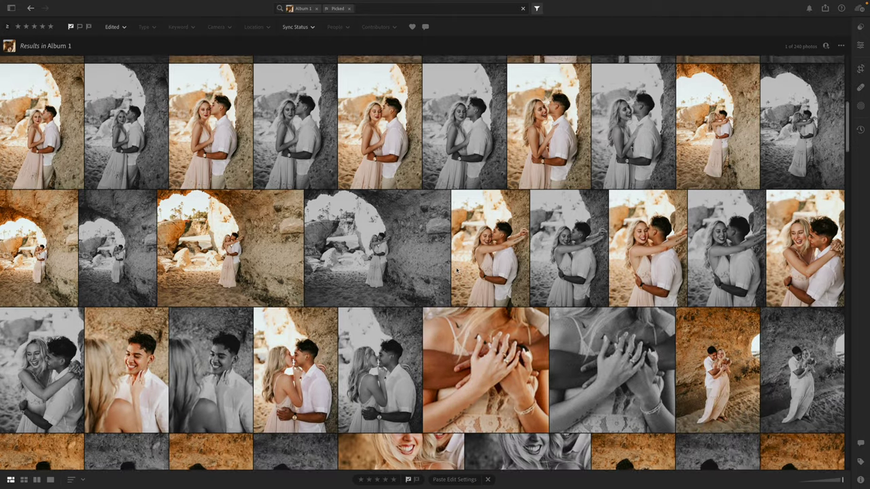
scroll(456, 270, down, 2)
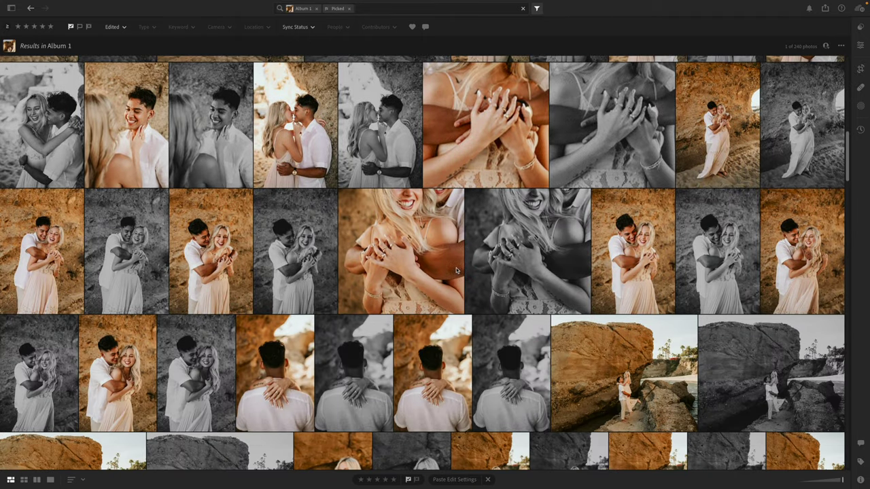
scroll(456, 270, up, 1)
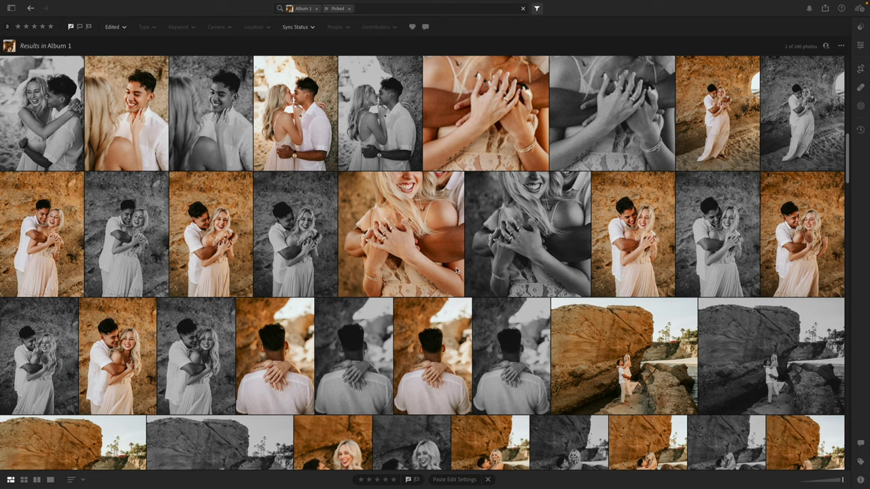
scroll(457, 270, up, 1)
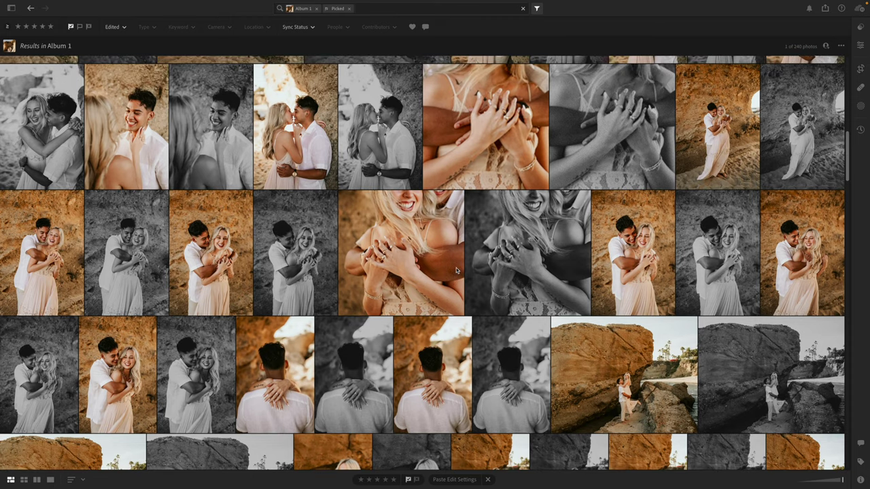
scroll(456, 270, up, 1)
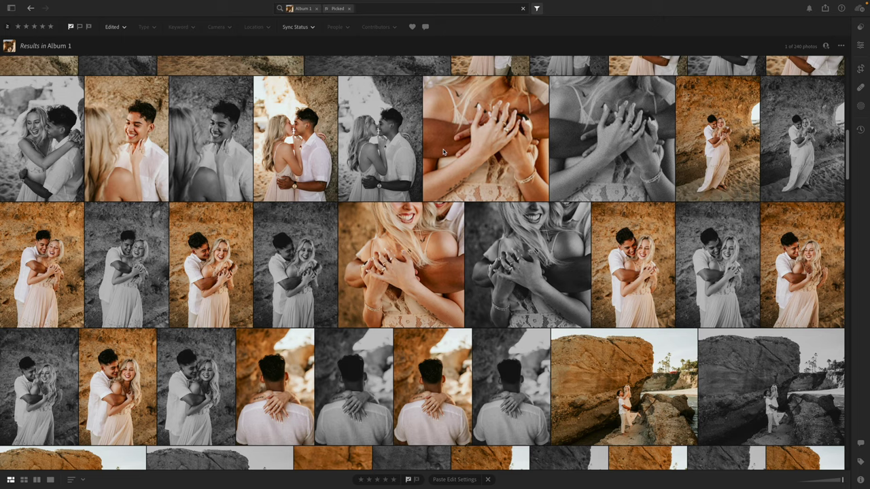
scroll(443, 151, down, 15)
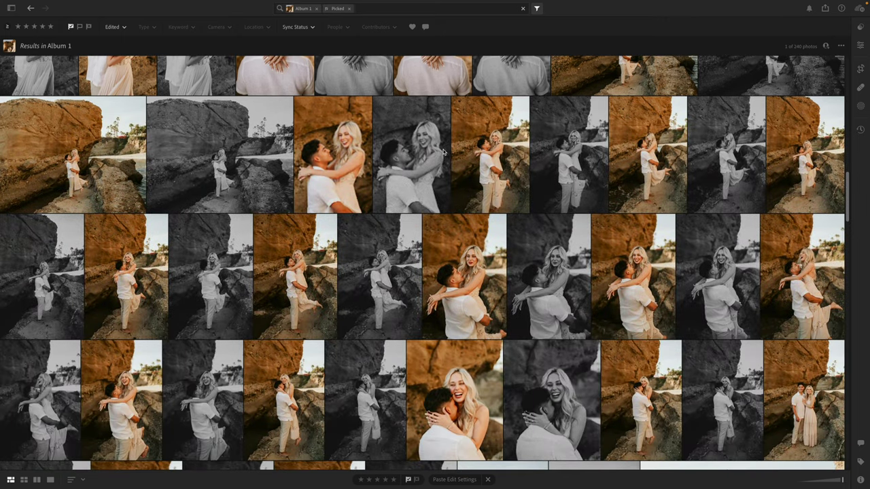
scroll(443, 151, down, 20)
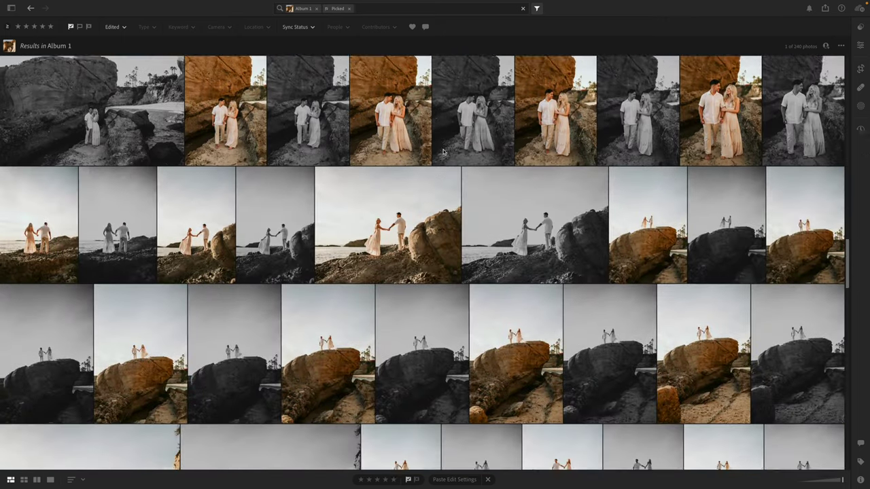
scroll(443, 151, down, 20)
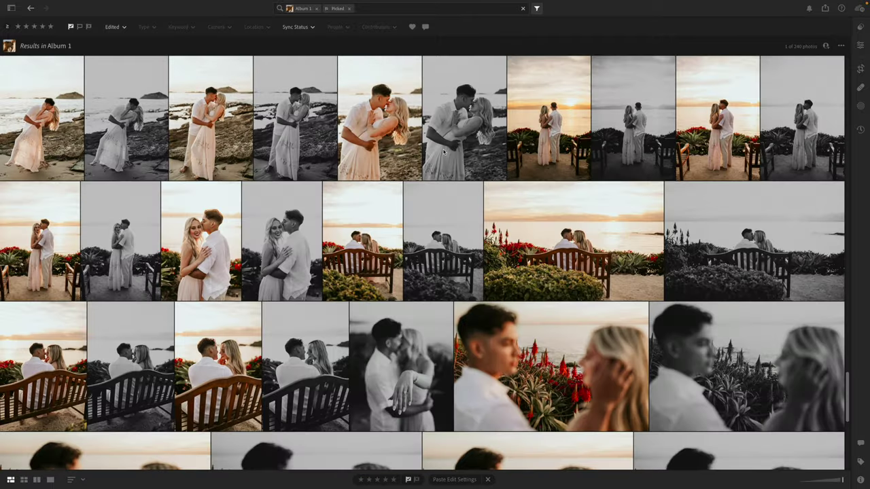
scroll(443, 151, down, 20)
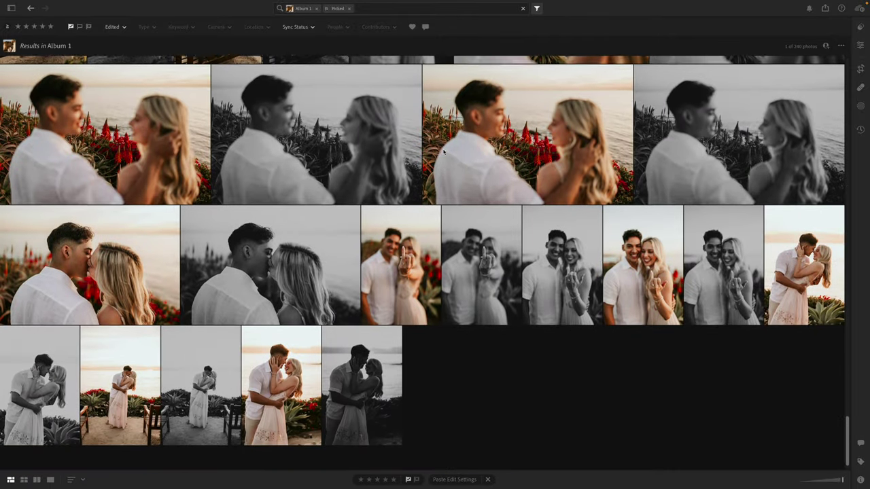
scroll(443, 151, up, 15)
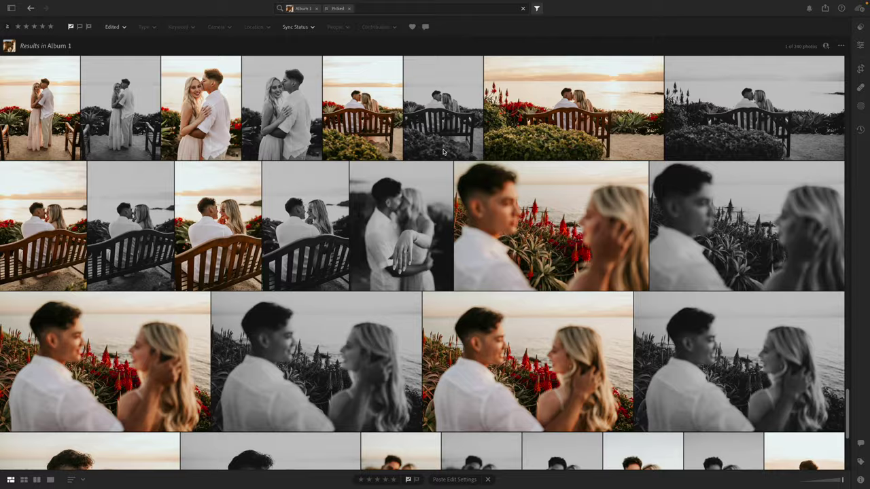
scroll(443, 150, up, 20)
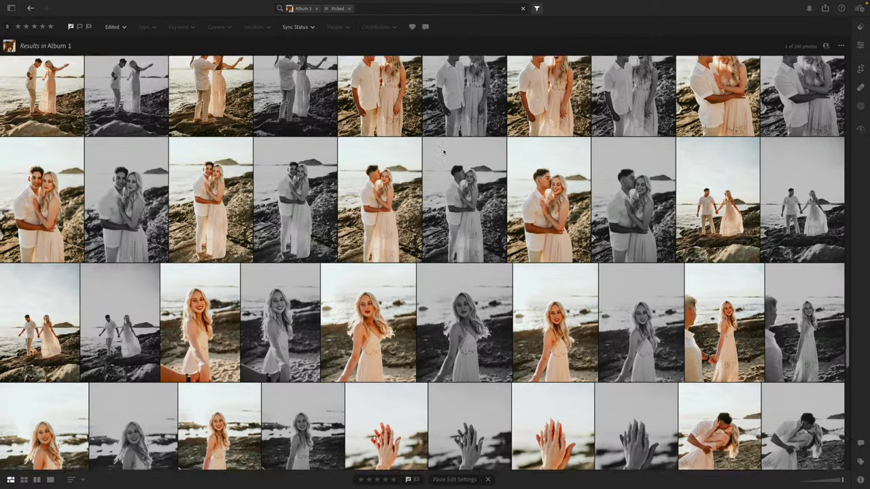
scroll(443, 150, up, 20)
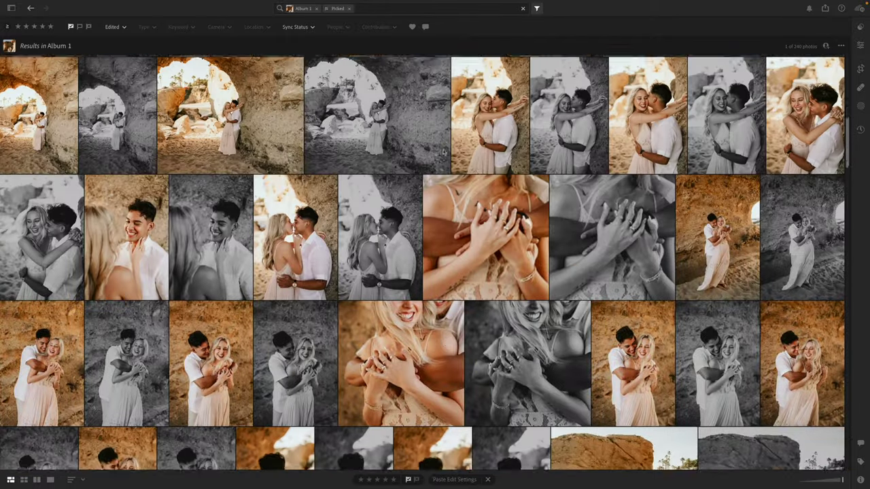
scroll(443, 150, up, 12)
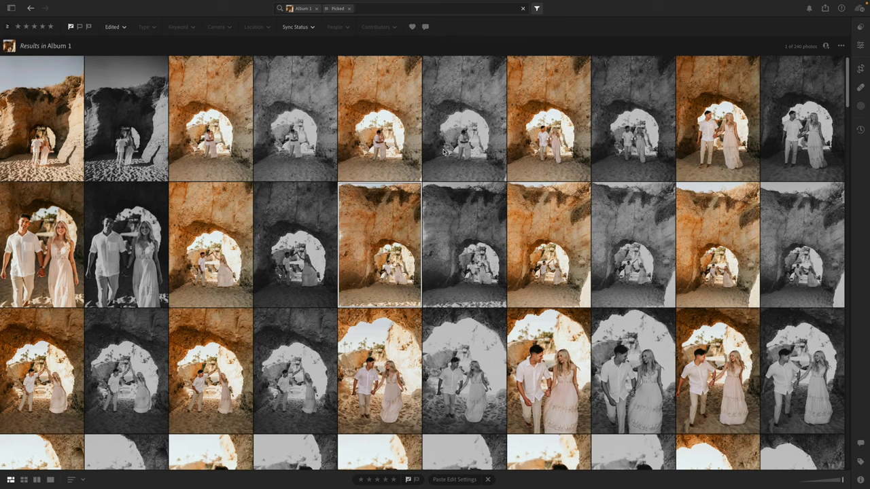
scroll(443, 151, down, 5)
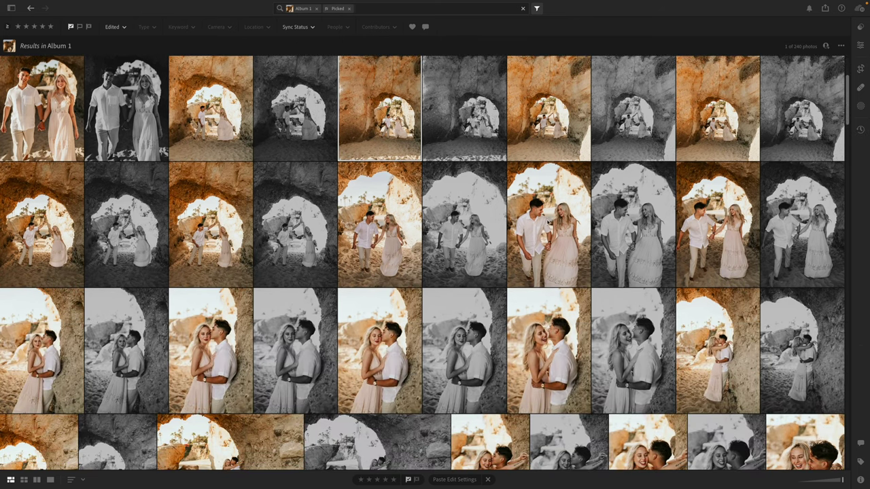
double_click(569, 236)
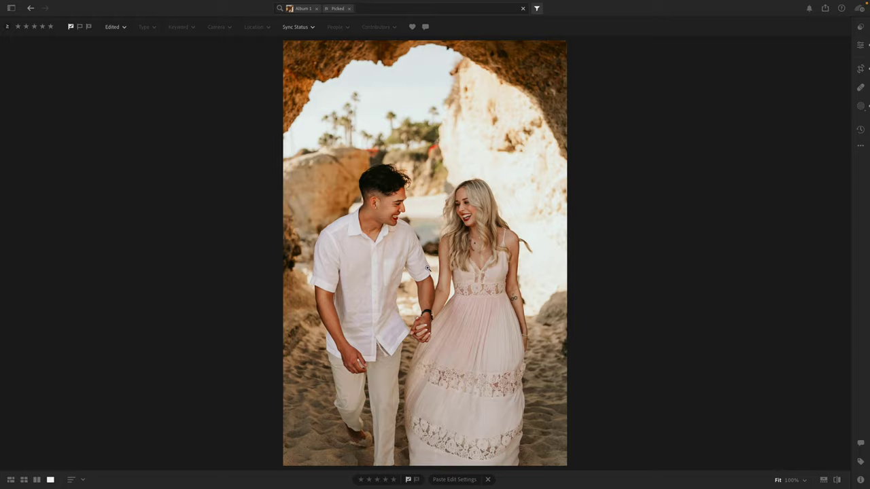
click(427, 269)
drag(417, 198, 416, 278)
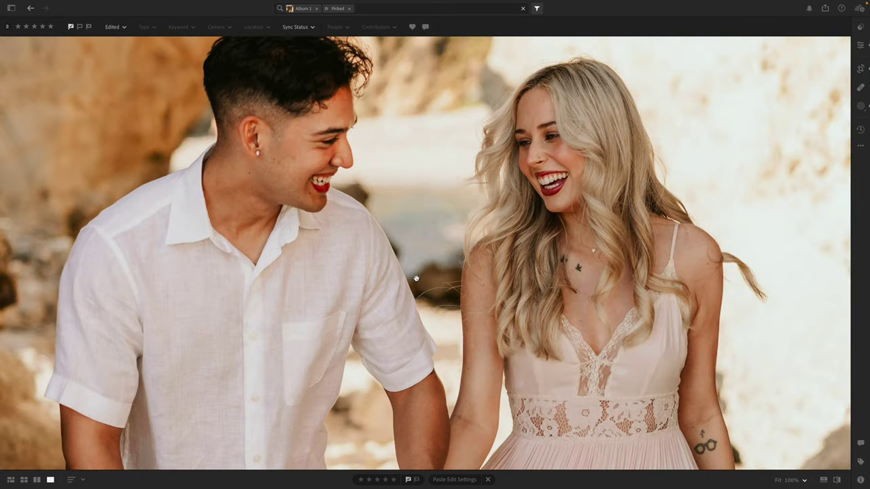
click(428, 280)
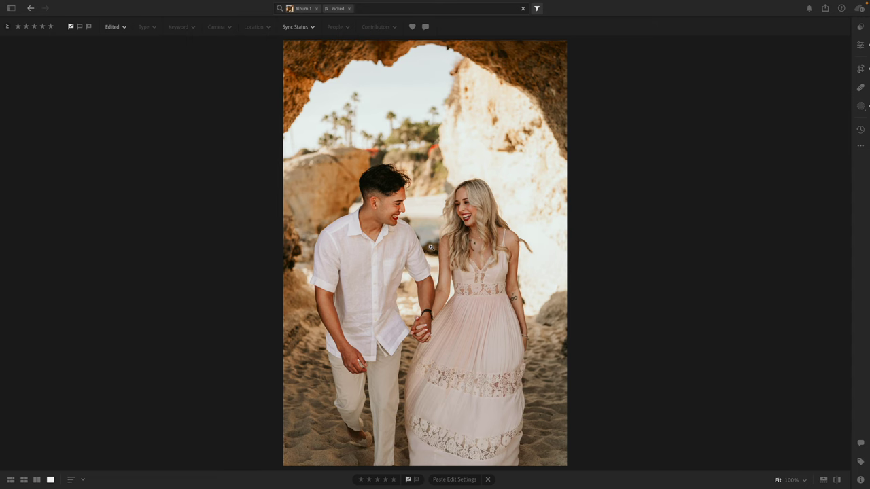
click(430, 247)
drag(430, 247, 426, 271)
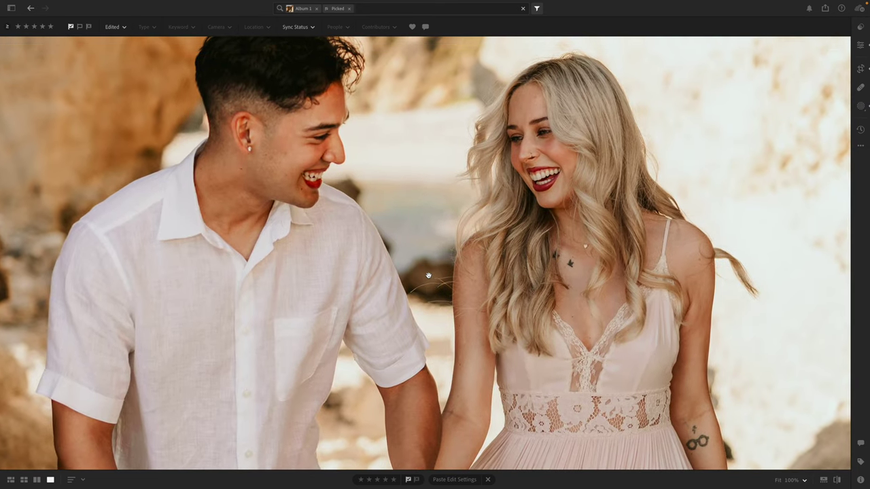
scroll(672, 367, down, 5)
scroll(671, 367, right, 5)
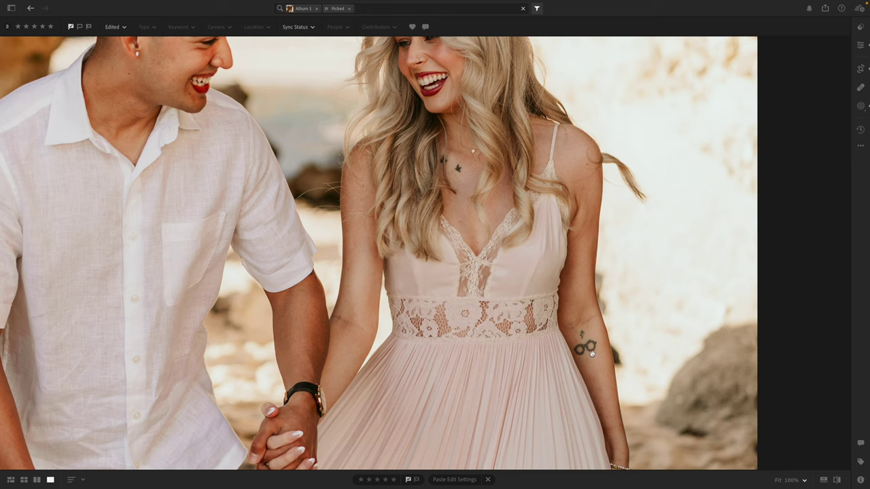
click(584, 345)
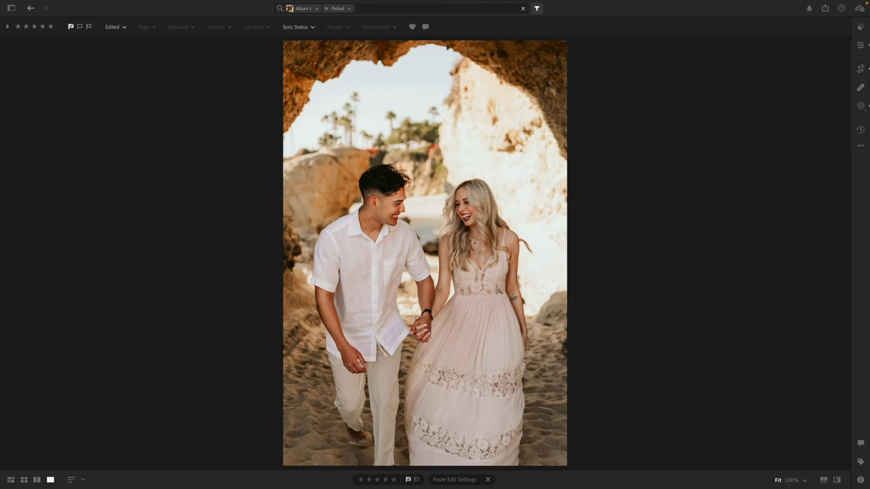
click(436, 309)
drag(384, 304, 524, 337)
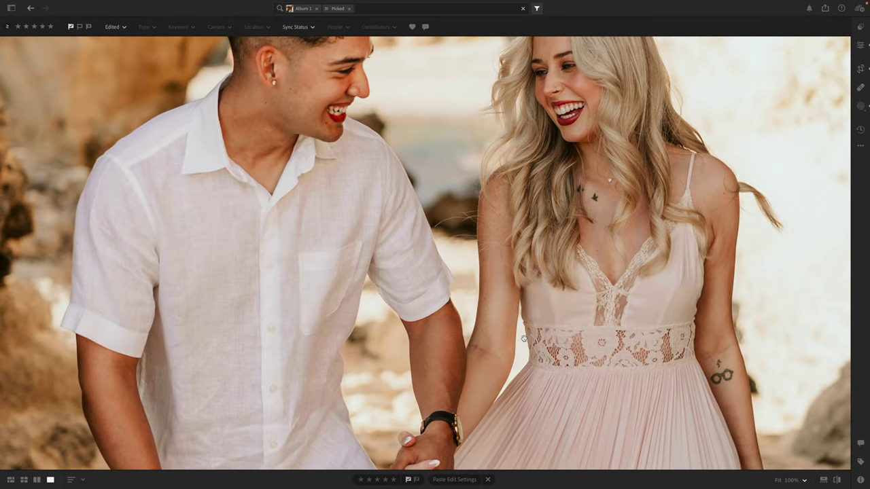
drag(452, 250, 452, 273)
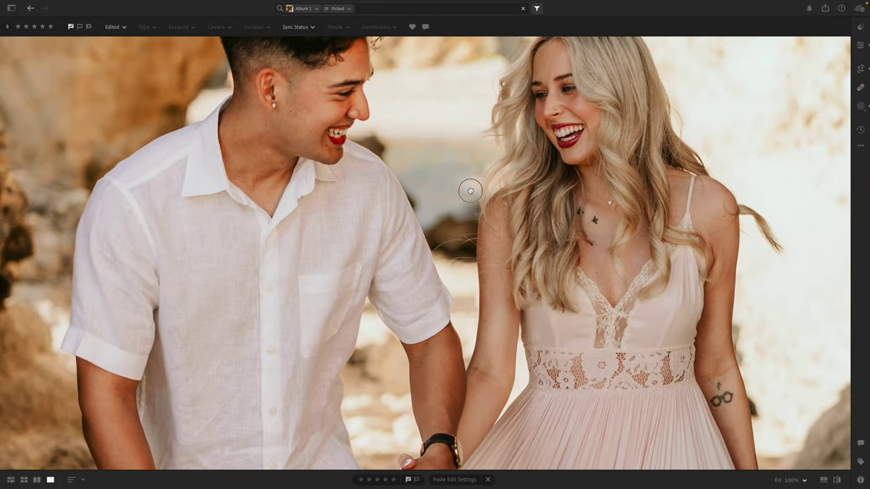
drag(468, 188, 470, 231)
mouse_move(452, 166)
mouse_down()
mouse_move(452, 189)
mouse_move(453, 168)
mouse_up()
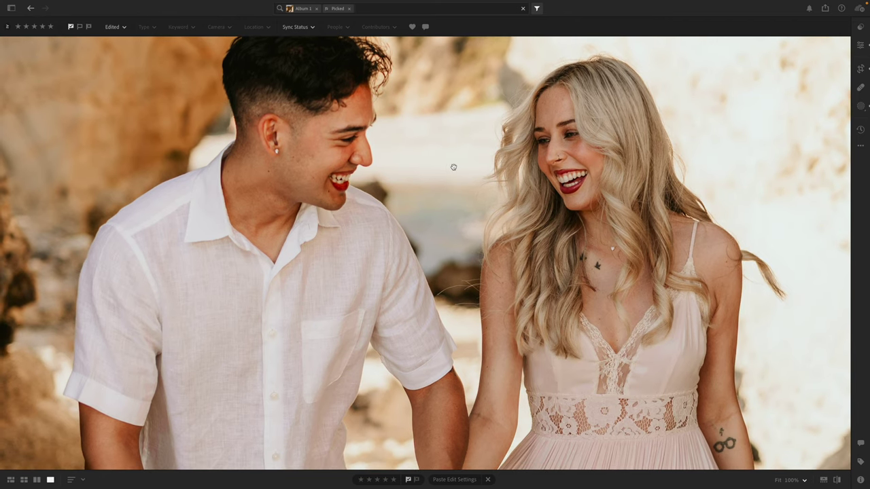
click(453, 166)
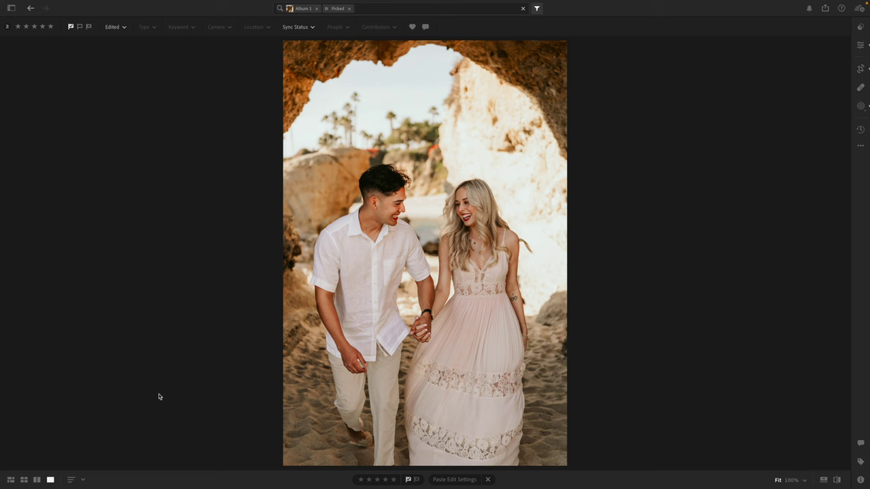
click(13, 480)
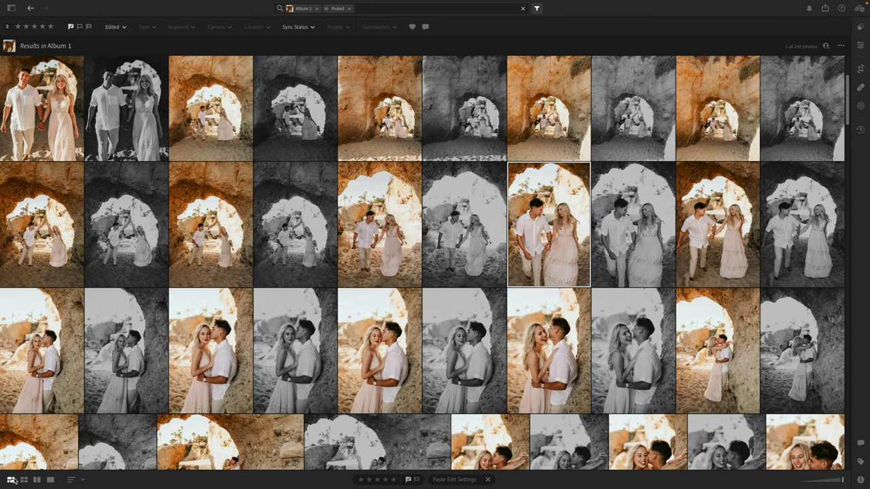
Step: Browse the grid pairs and view the colour kissing photo large before returning to the grid
click(390, 242)
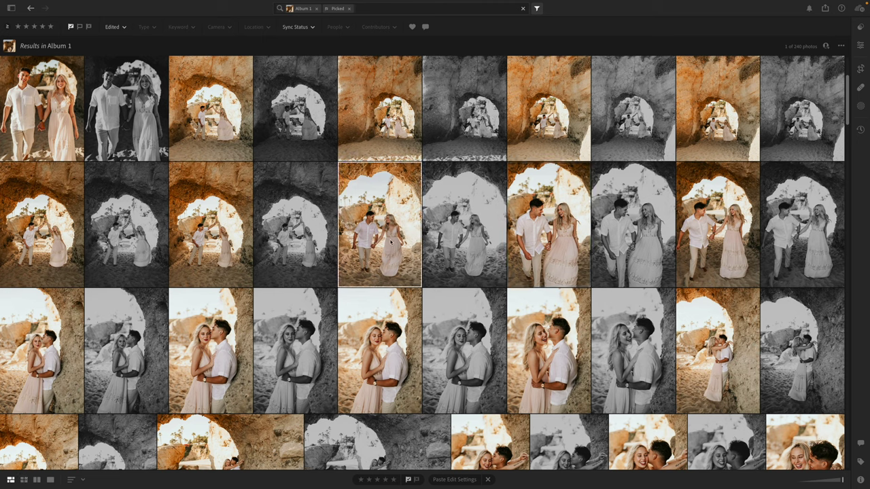
scroll(391, 243, down, 8)
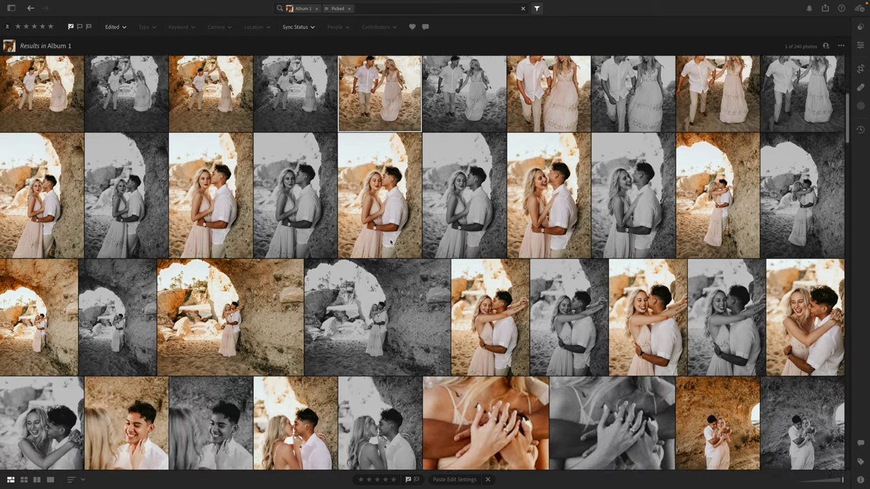
scroll(391, 242, down, 1)
scroll(390, 243, up, 1)
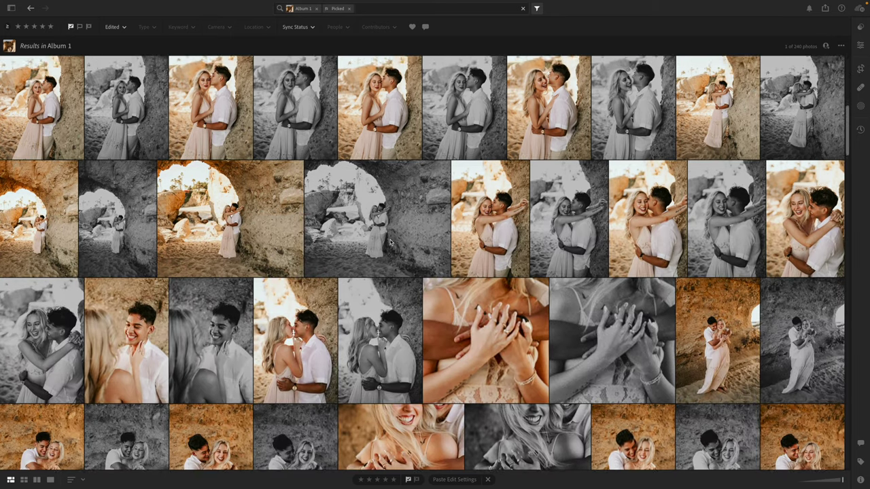
scroll(391, 242, up, 1)
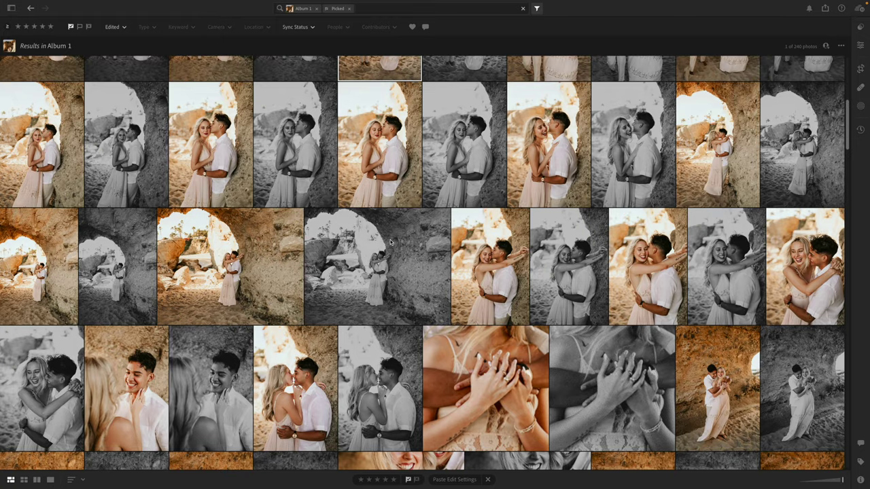
scroll(391, 242, down, 1)
click(417, 252)
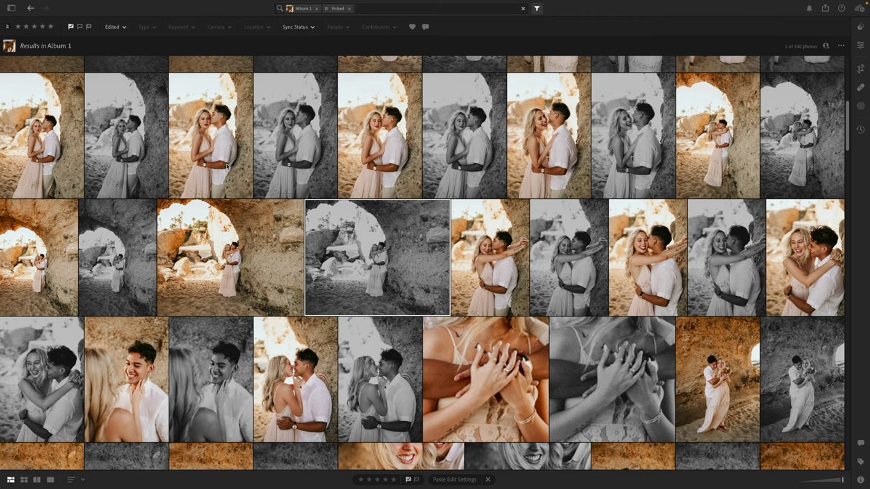
scroll(352, 260, down, 1)
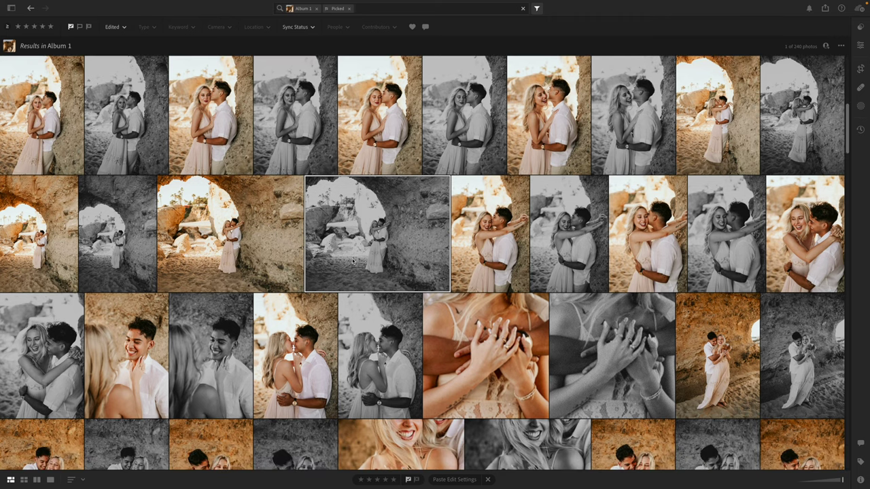
click(284, 387)
double_click(286, 386)
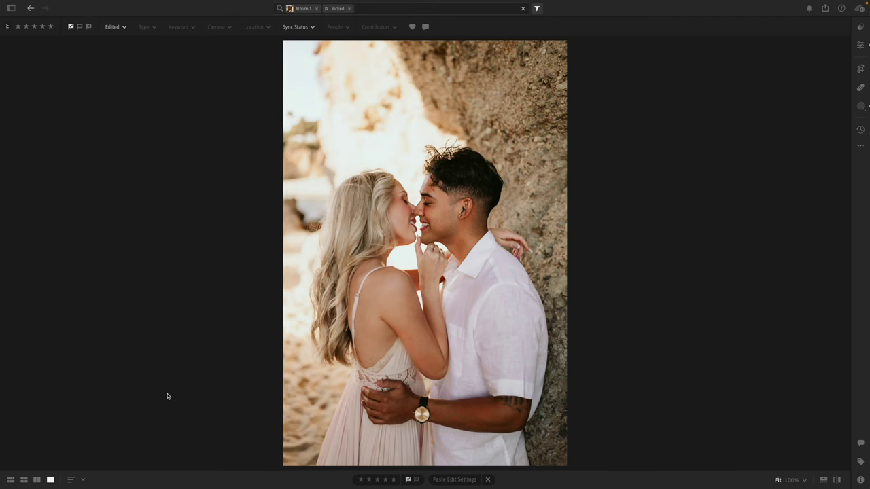
click(12, 480)
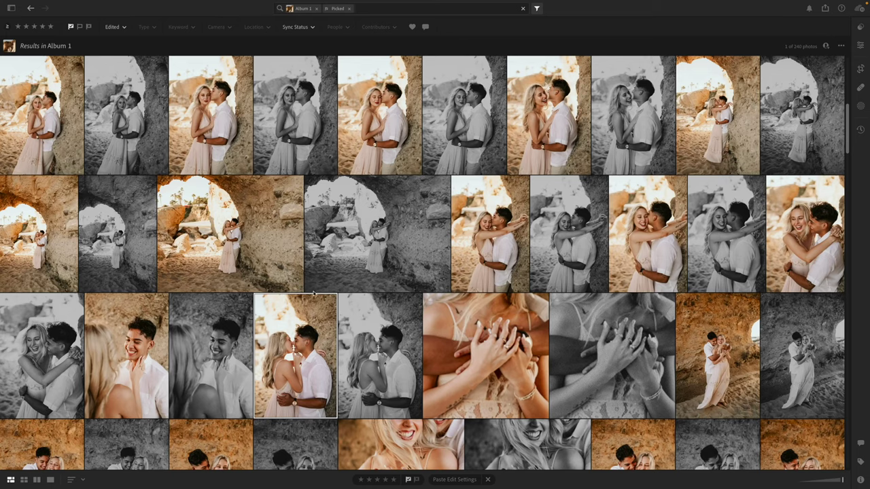
Step: Open the black-and-white clasped-hands close-up in detail view, then return to the grid
click(443, 356)
scroll(442, 355, down, 5)
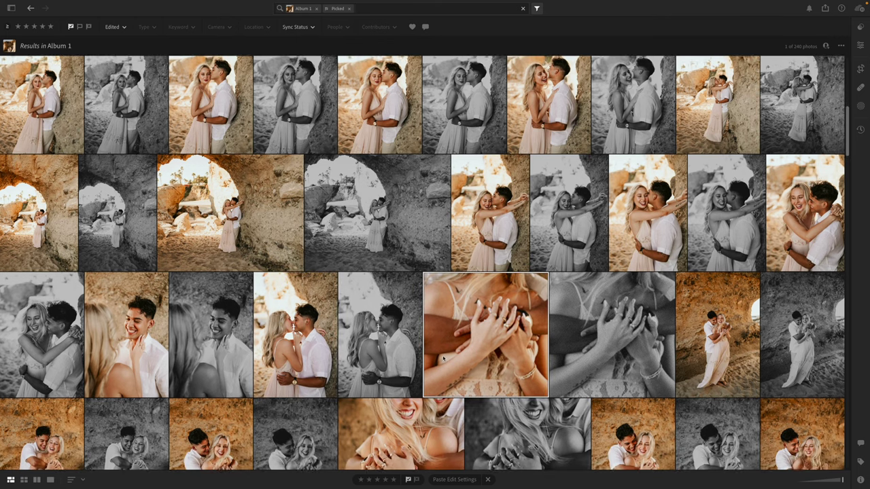
scroll(455, 352, up, 2)
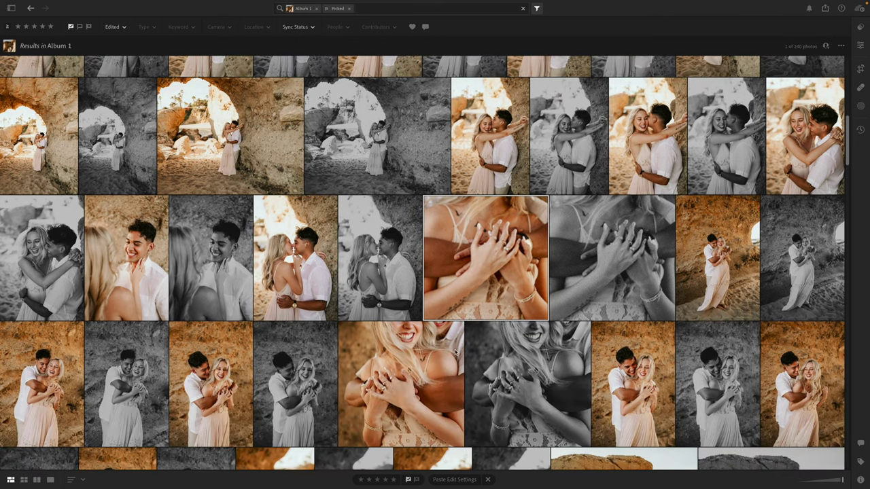
click(621, 260)
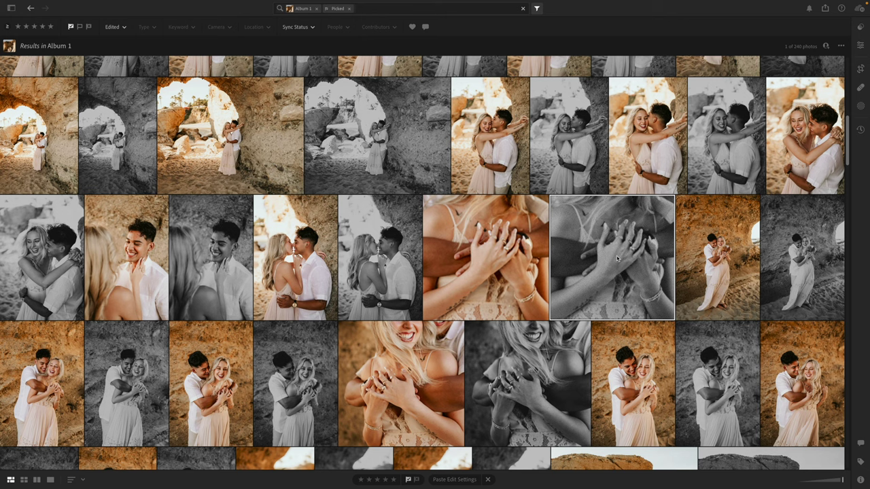
double_click(617, 257)
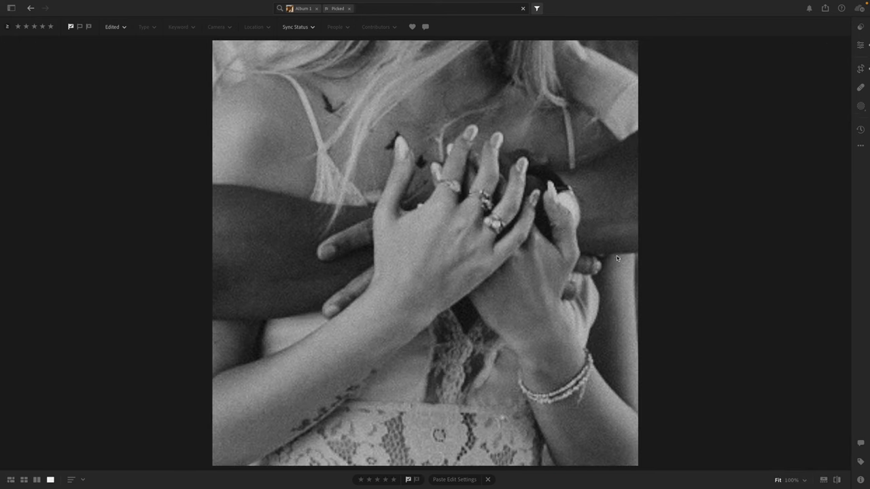
click(10, 480)
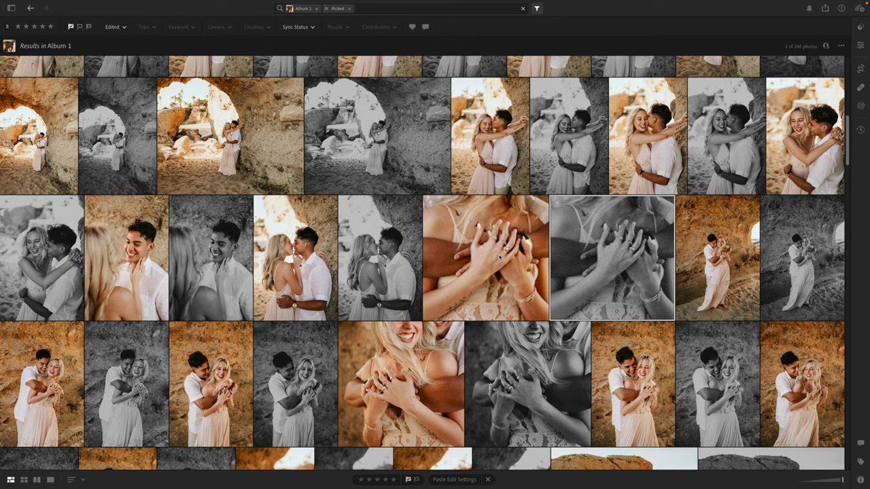
Step: Alternate between the colour hands photo and the black-and-white arch photo to compare them
click(440, 252)
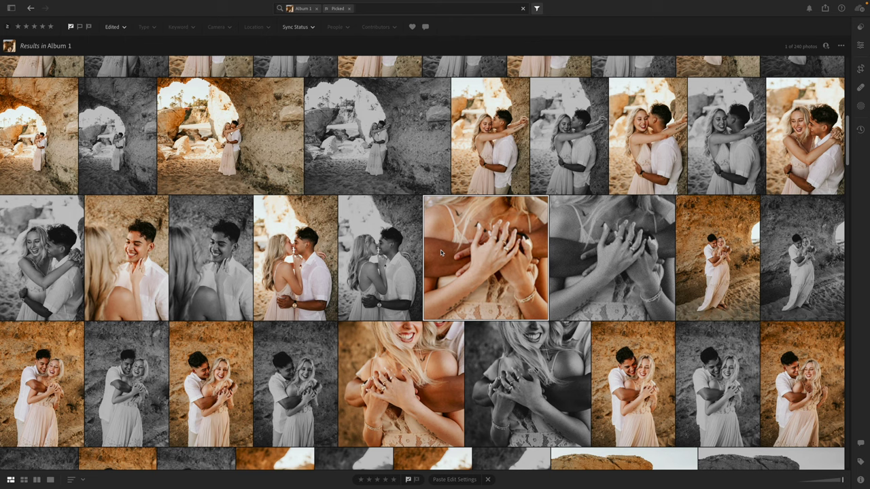
scroll(440, 253, down, 1)
scroll(440, 253, up, 2)
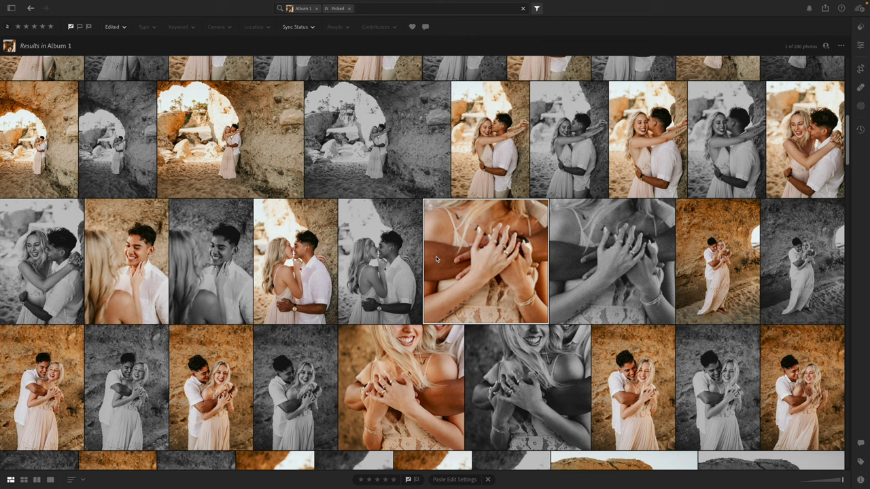
click(440, 143)
click(435, 265)
scroll(435, 264, down, 1)
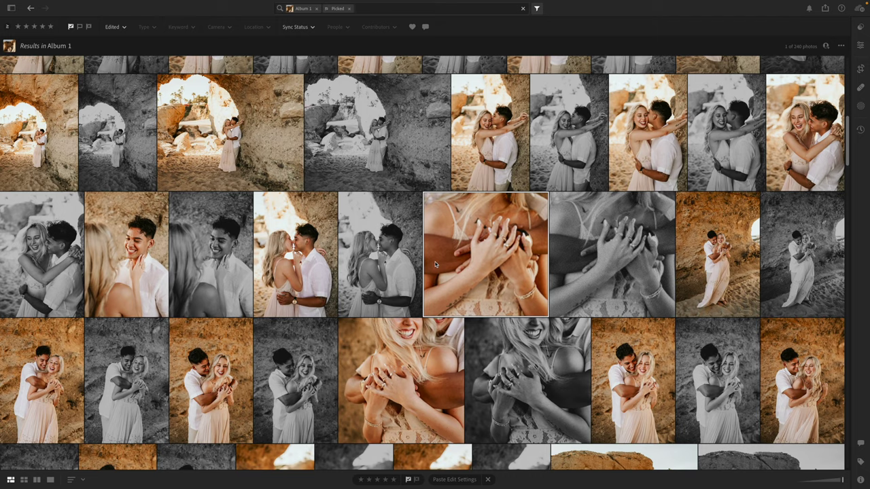
scroll(435, 263, up, 2)
scroll(436, 264, down, 1)
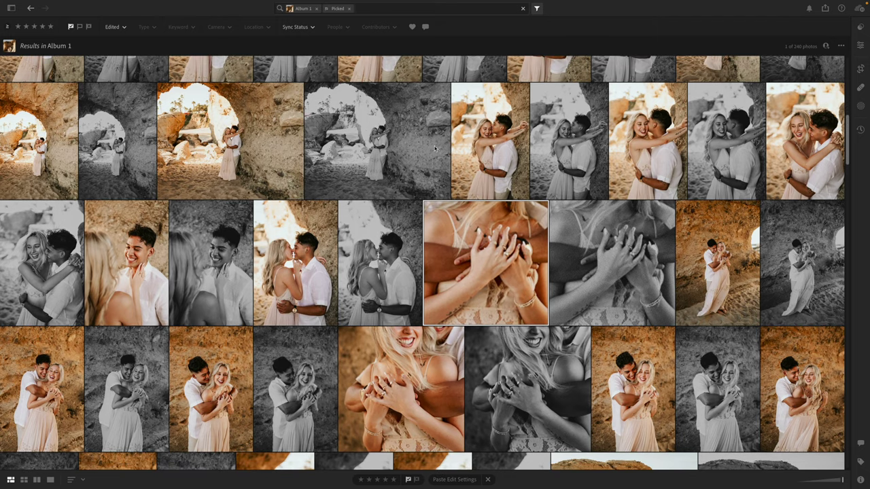
click(439, 142)
click(435, 262)
scroll(436, 262, down, 5)
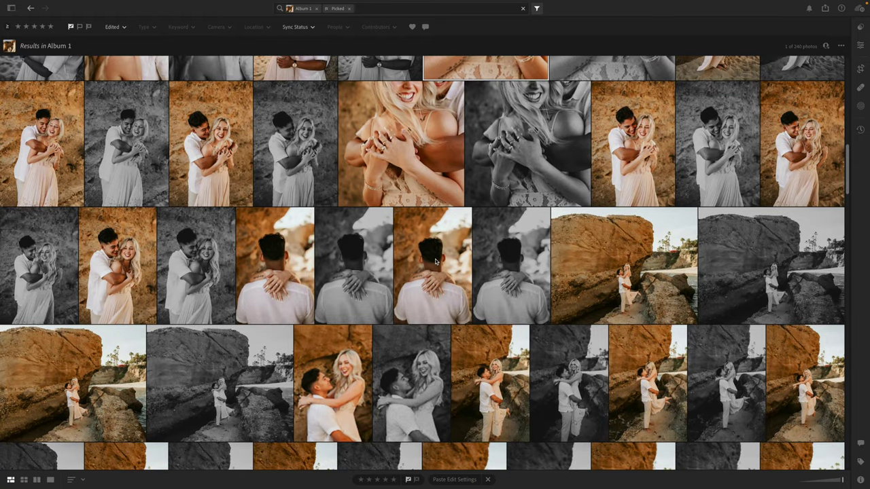
scroll(434, 250, down, 5)
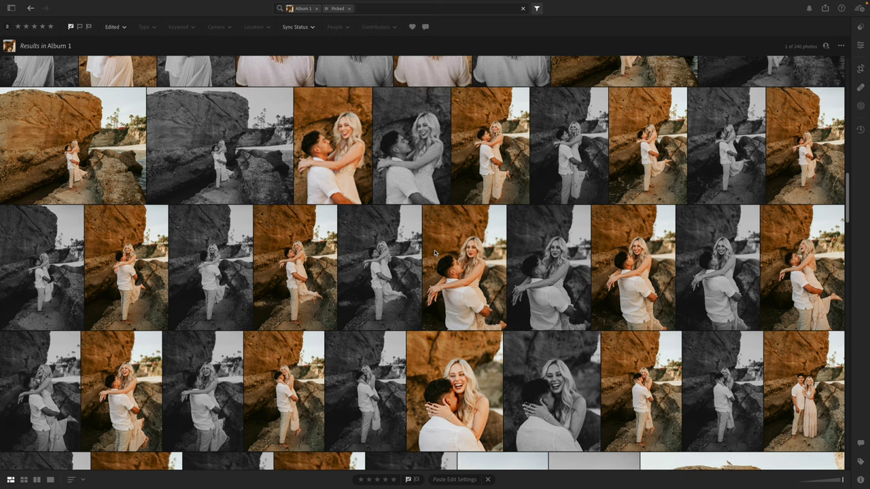
scroll(434, 260, down, 3)
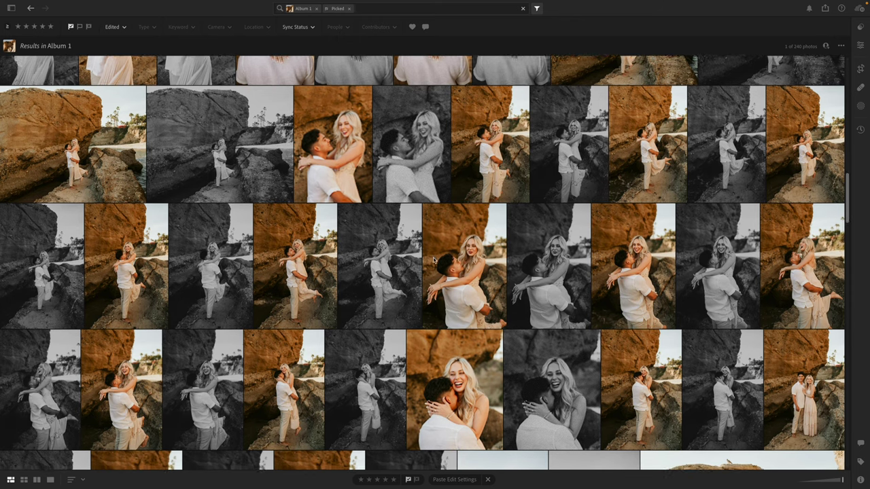
scroll(433, 260, down, 1)
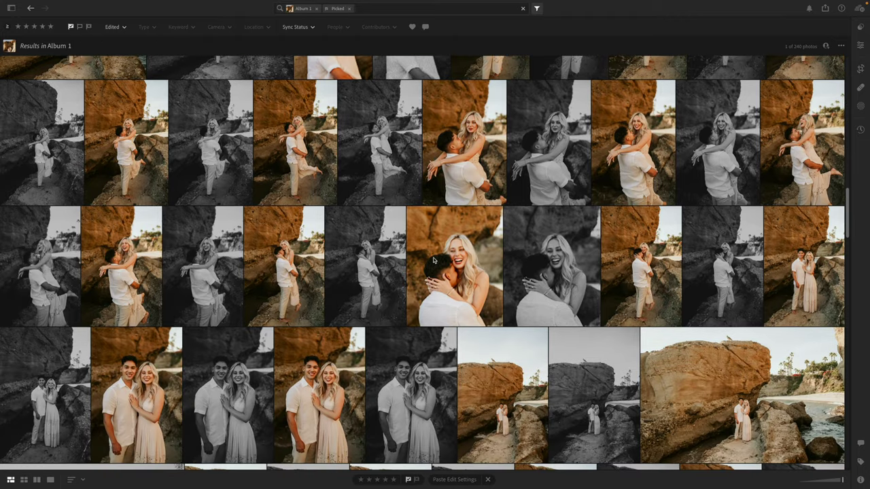
scroll(434, 260, down, 1)
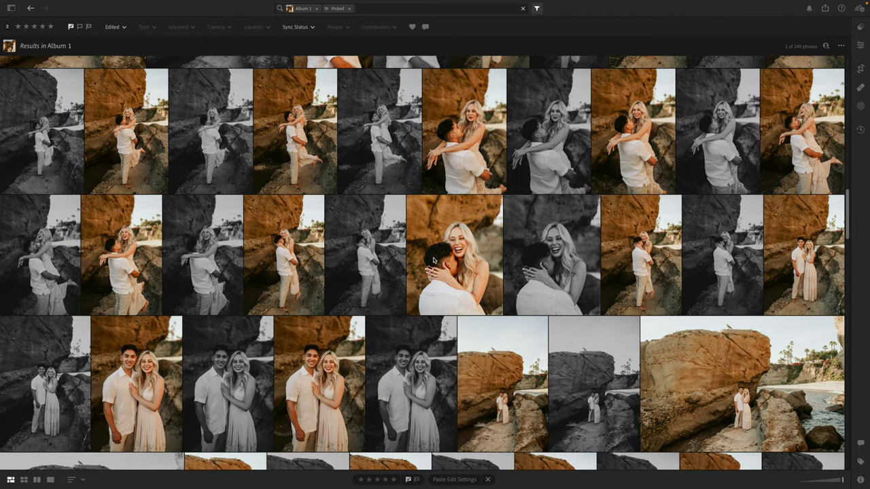
scroll(433, 259, down, 15)
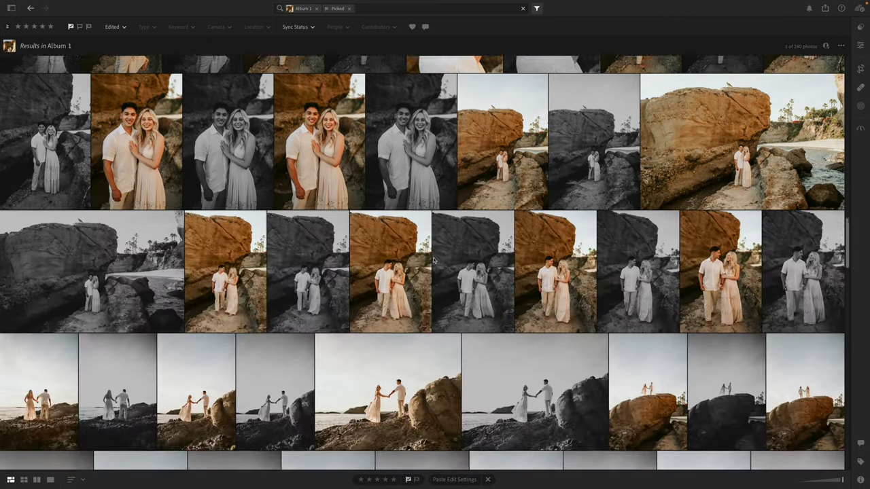
scroll(434, 260, down, 1)
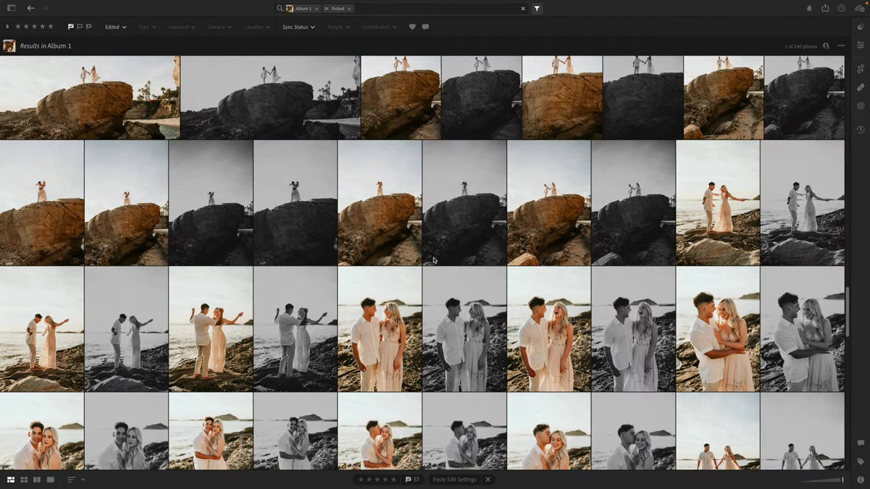
scroll(433, 260, down, 5)
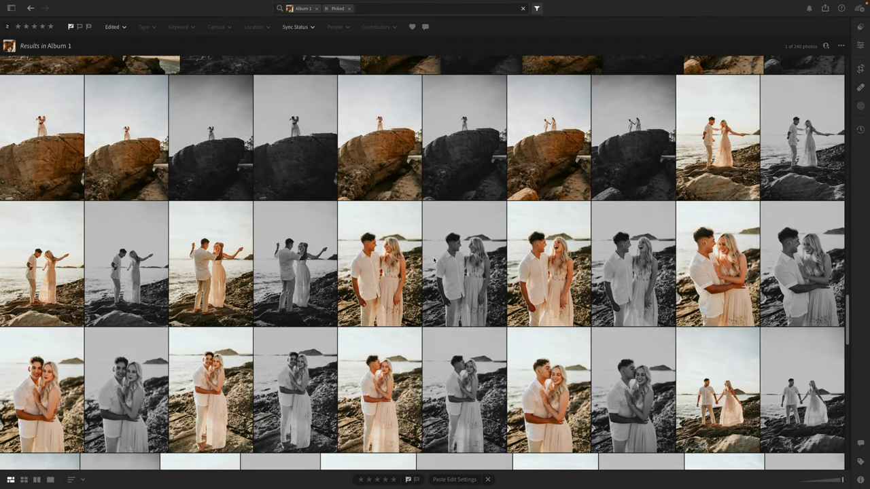
scroll(434, 260, down, 1)
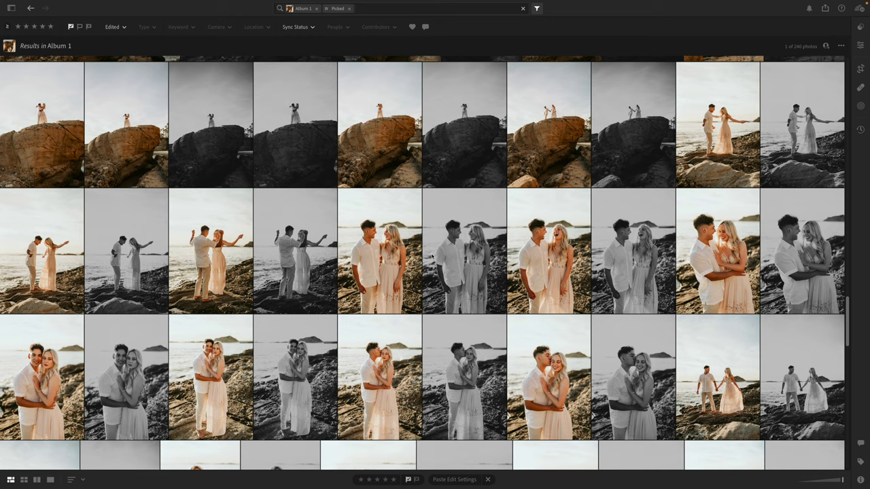
scroll(433, 261, up, 1)
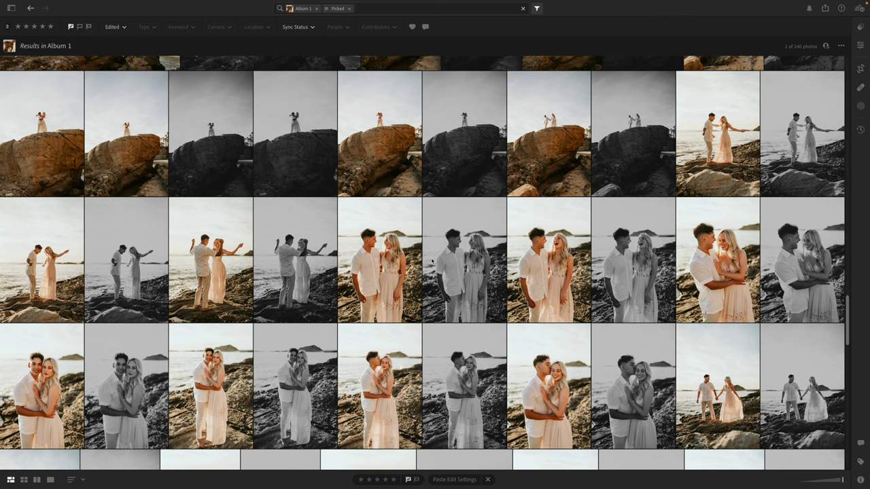
scroll(429, 261, down, 15)
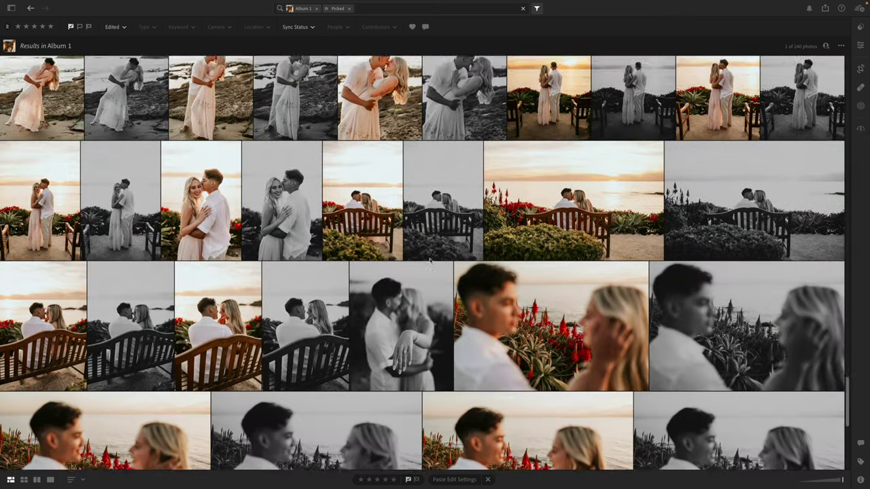
scroll(429, 261, up, 20)
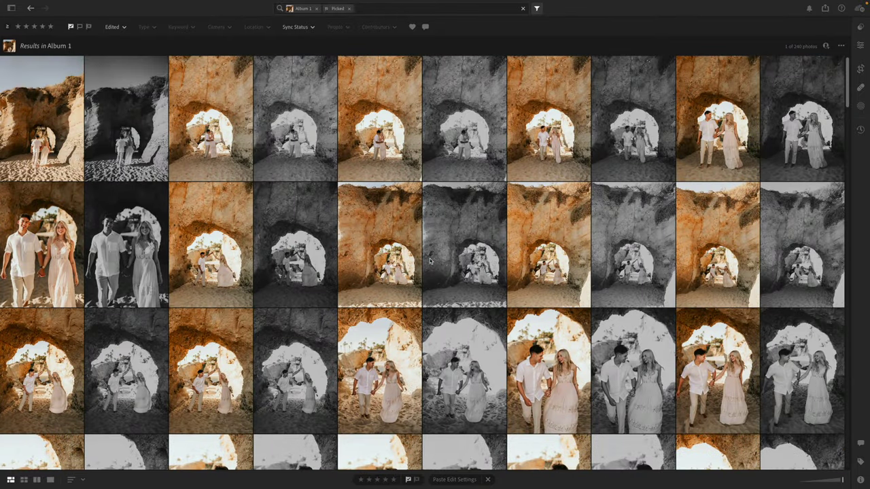
scroll(429, 262, down, 1)
scroll(430, 262, down, 8)
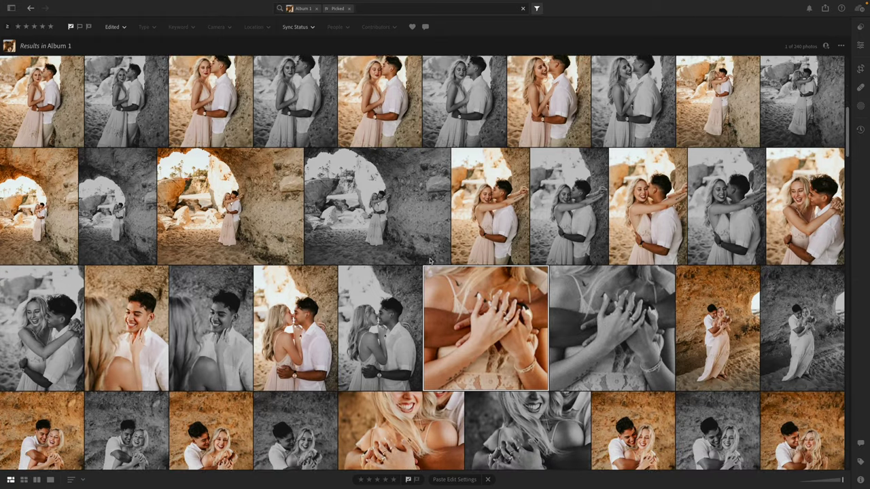
scroll(430, 261, down, 5)
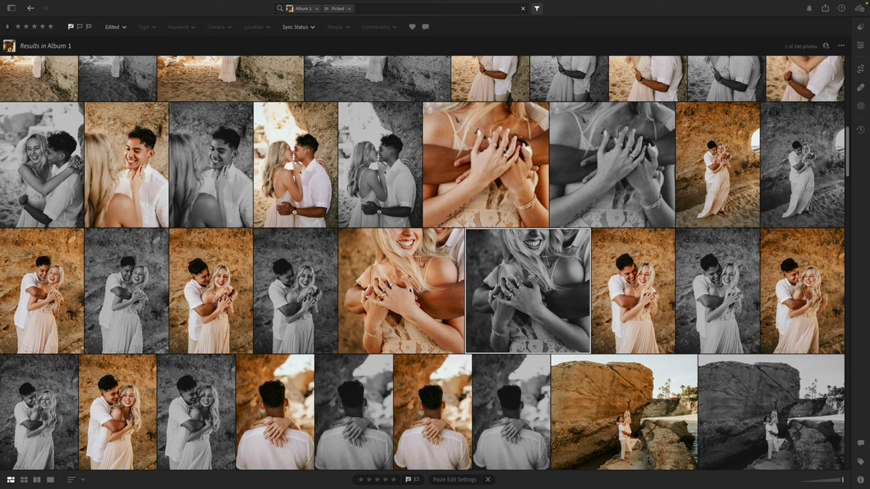
double_click(552, 280)
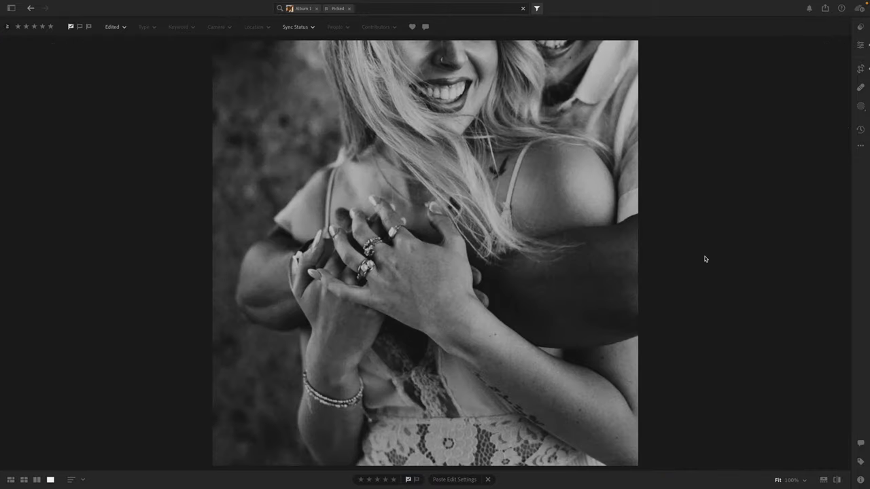
Step: Inspect the laughing close-up's crop and edit sliders, then return to the Album 1 grid
key(c)
key(c)
key(c)
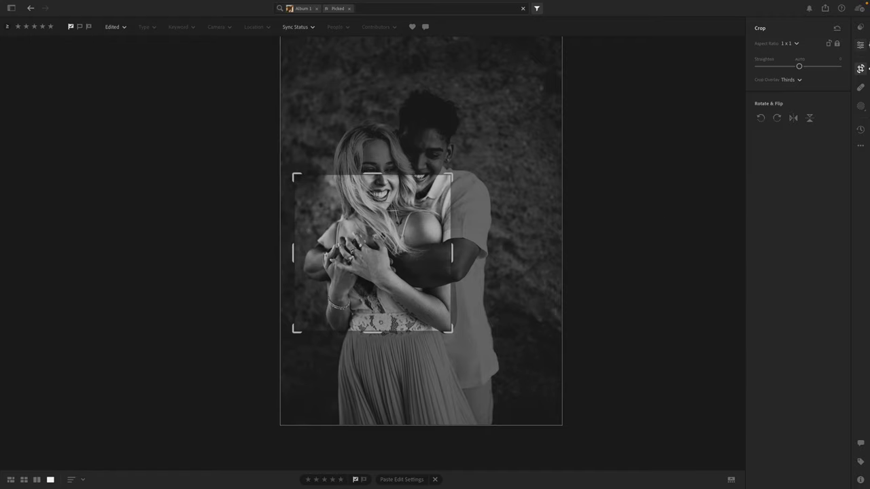
click(860, 45)
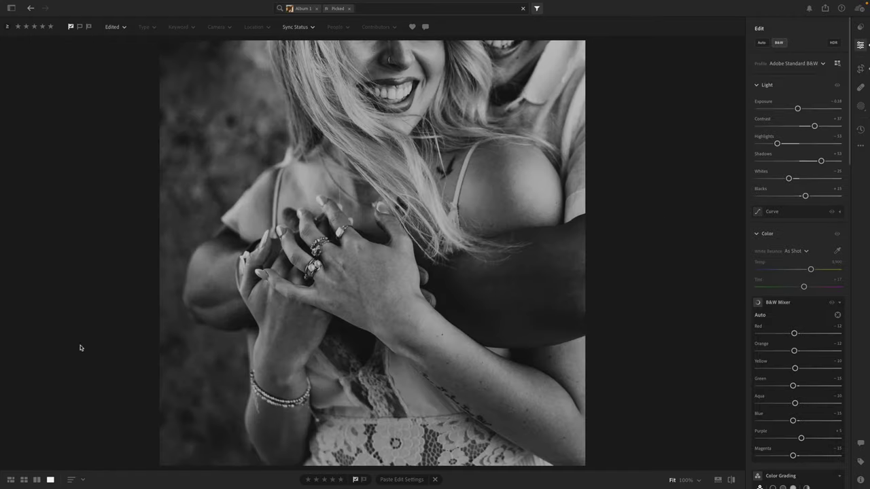
click(11, 480)
scroll(379, 224, down, 1)
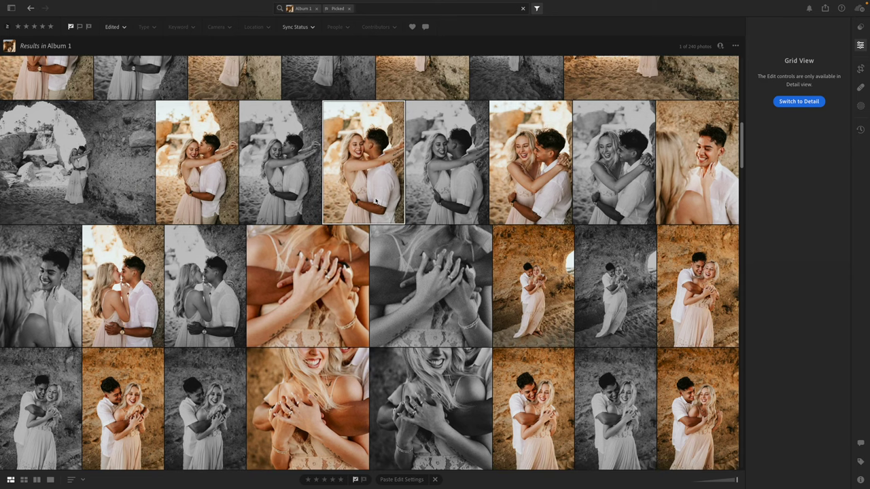
scroll(376, 200, down, 10)
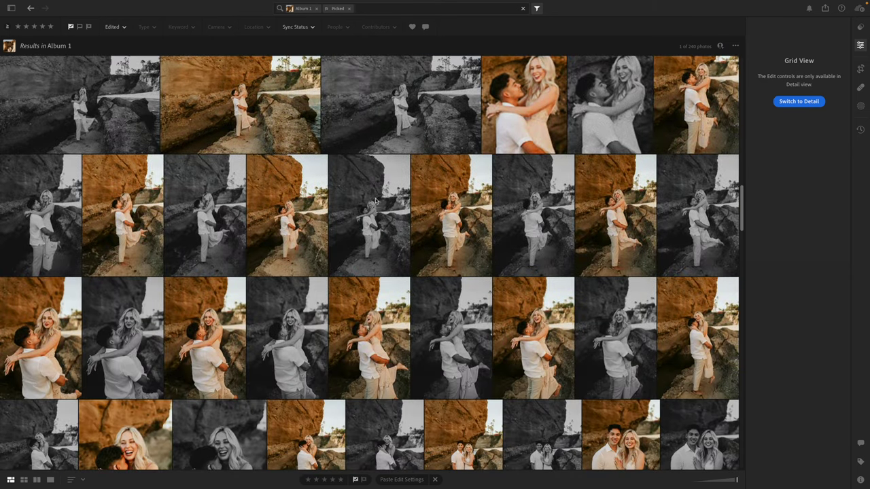
scroll(376, 200, down, 5)
scroll(199, 167, up, 1)
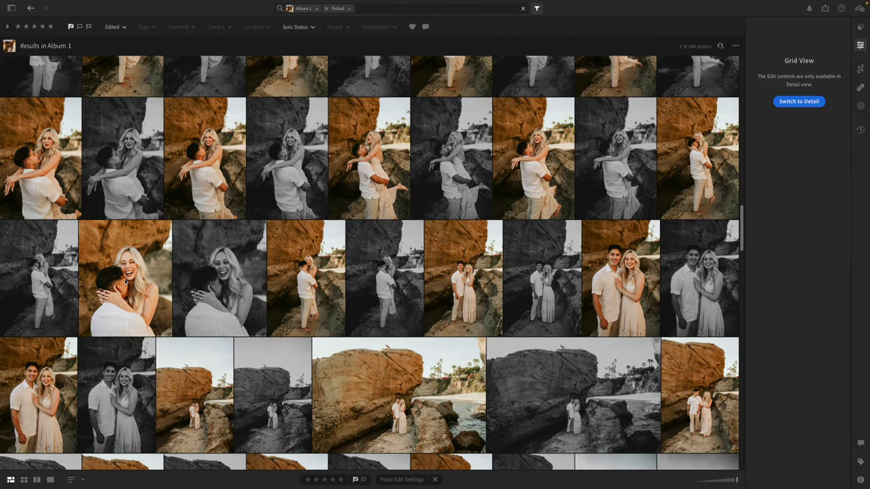